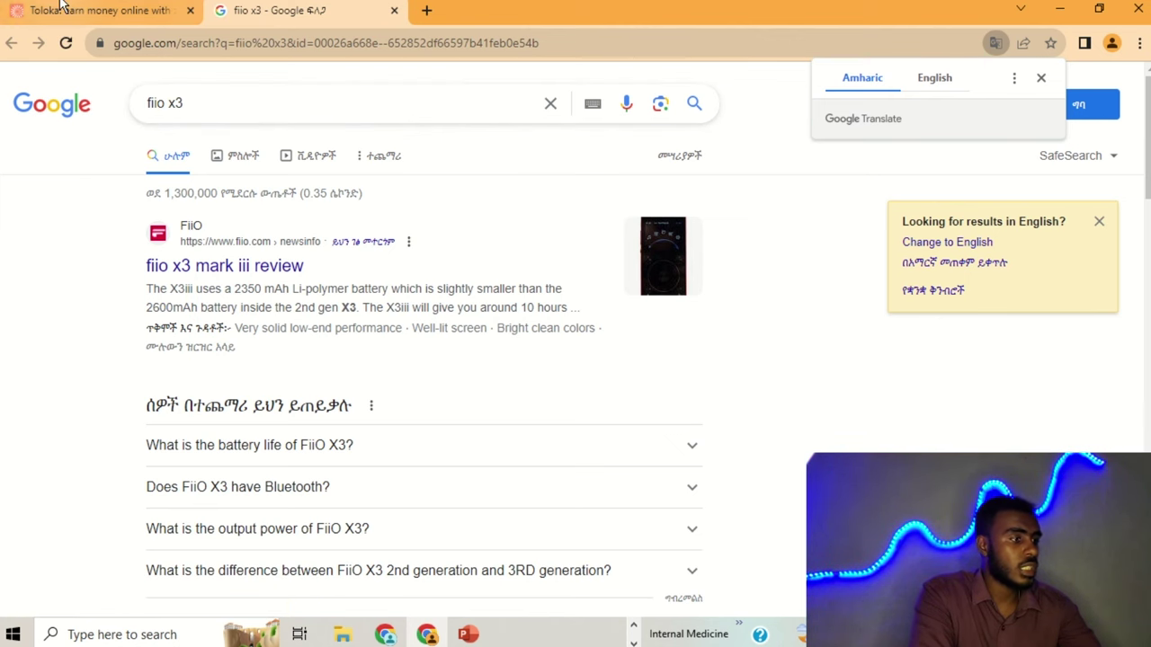
- Mark the query "fiio x3" as English and classify its type as Specific search
{"action": "left_click", "coordinate": [36, 11]}
{"action": "left_click", "coordinate": [101, 353]}
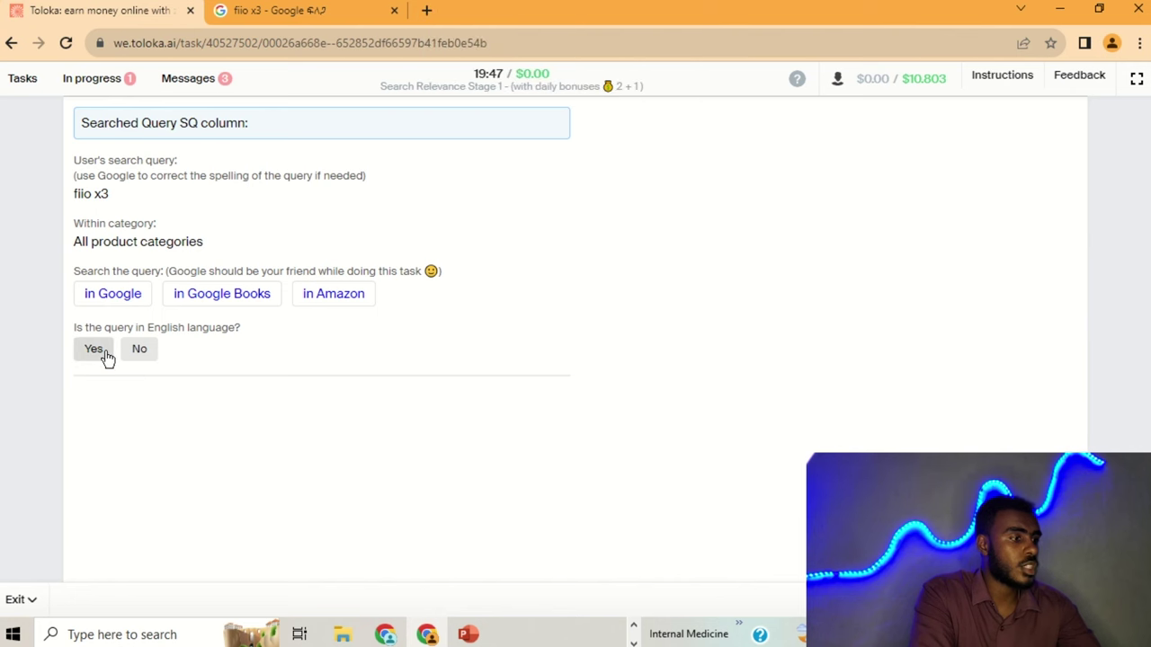
{"action": "left_click", "coordinate": [94, 349]}
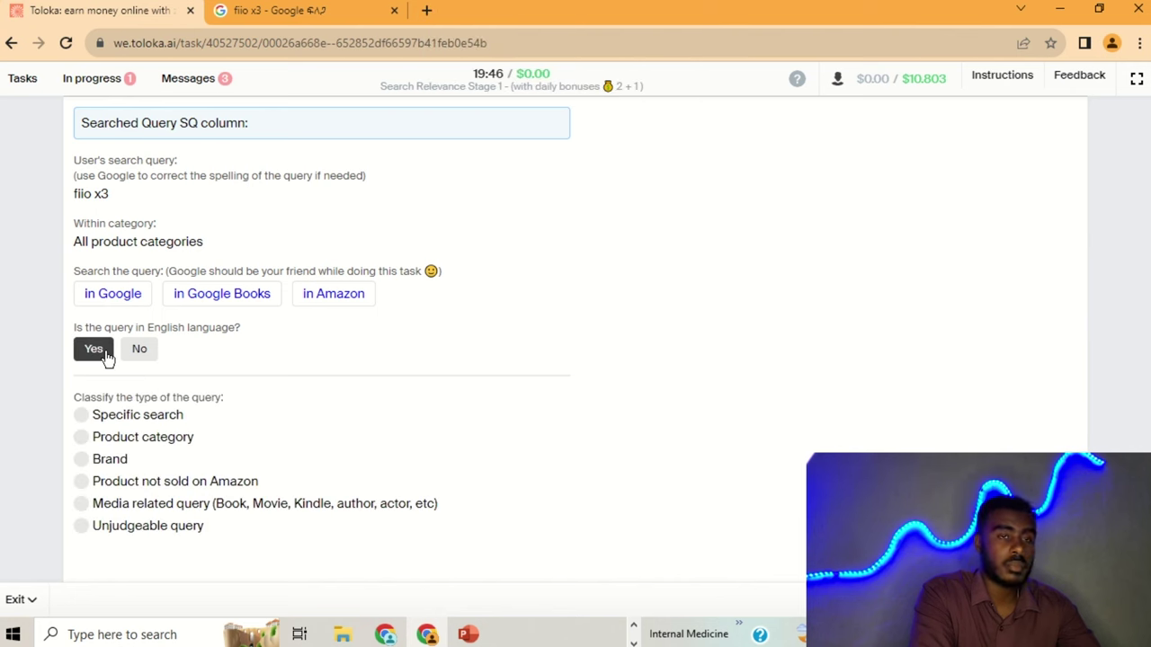
{"action": "left_click", "coordinate": [139, 418]}
- Examine the Google image and web results for "fiio x3" to find out what kind of product it is
{"action": "left_click", "coordinate": [278, 10]}
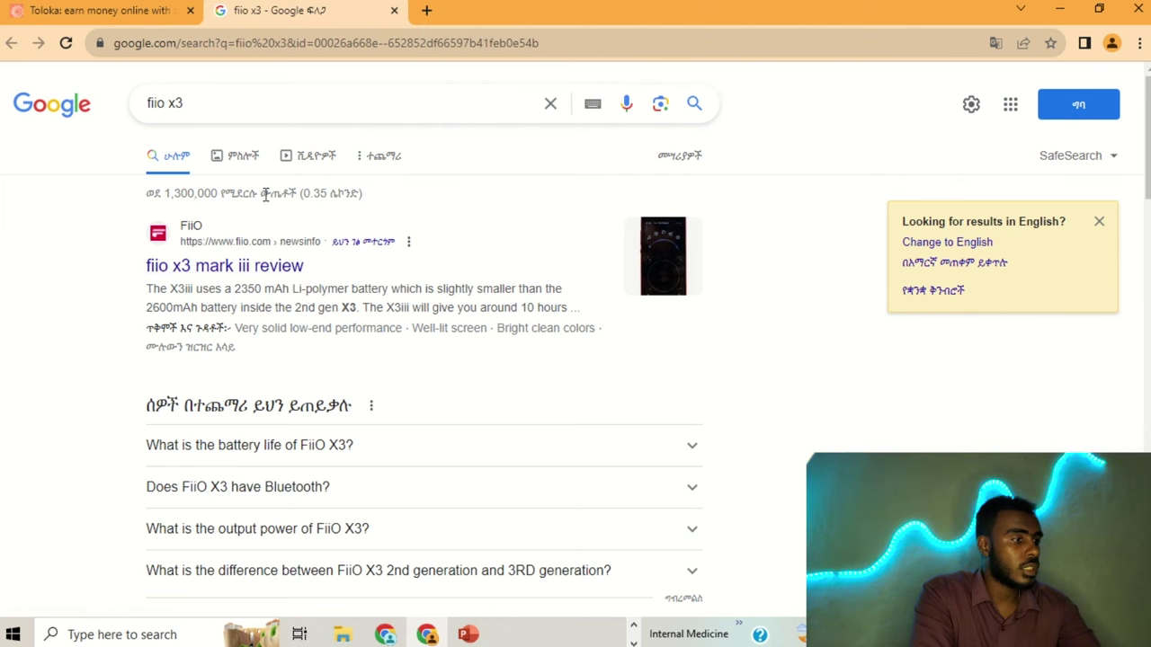
{"action": "left_click", "coordinate": [236, 166]}
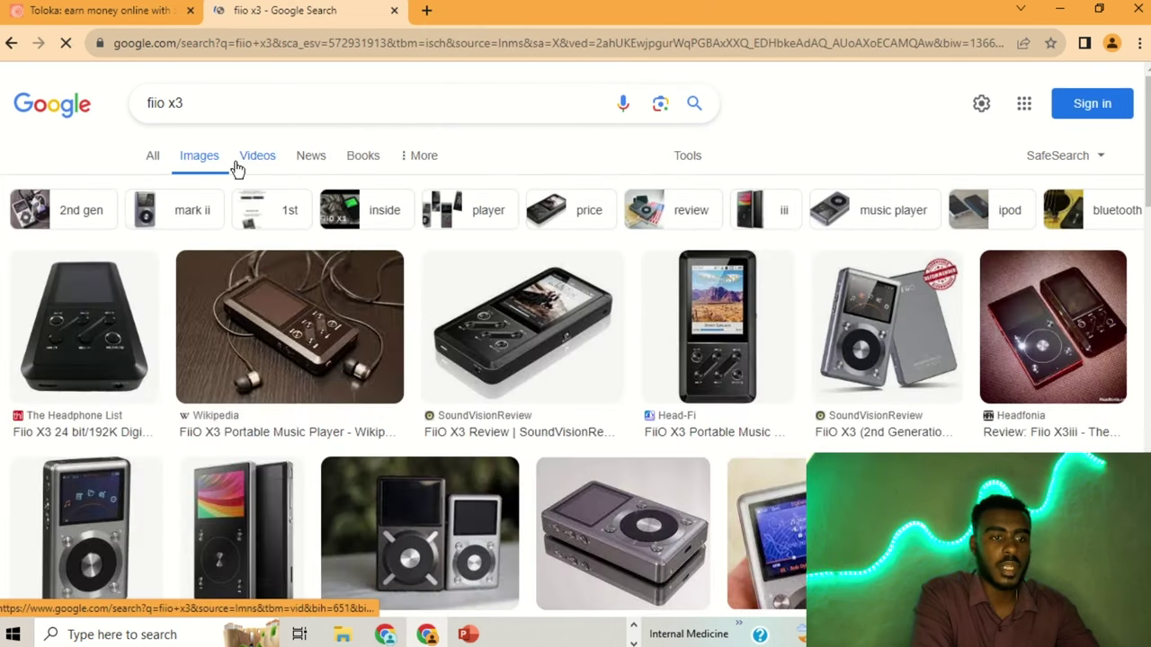
{"action": "scroll", "coordinate": [556, 373], "scroll_direction": "down", "scroll_amount": 2}
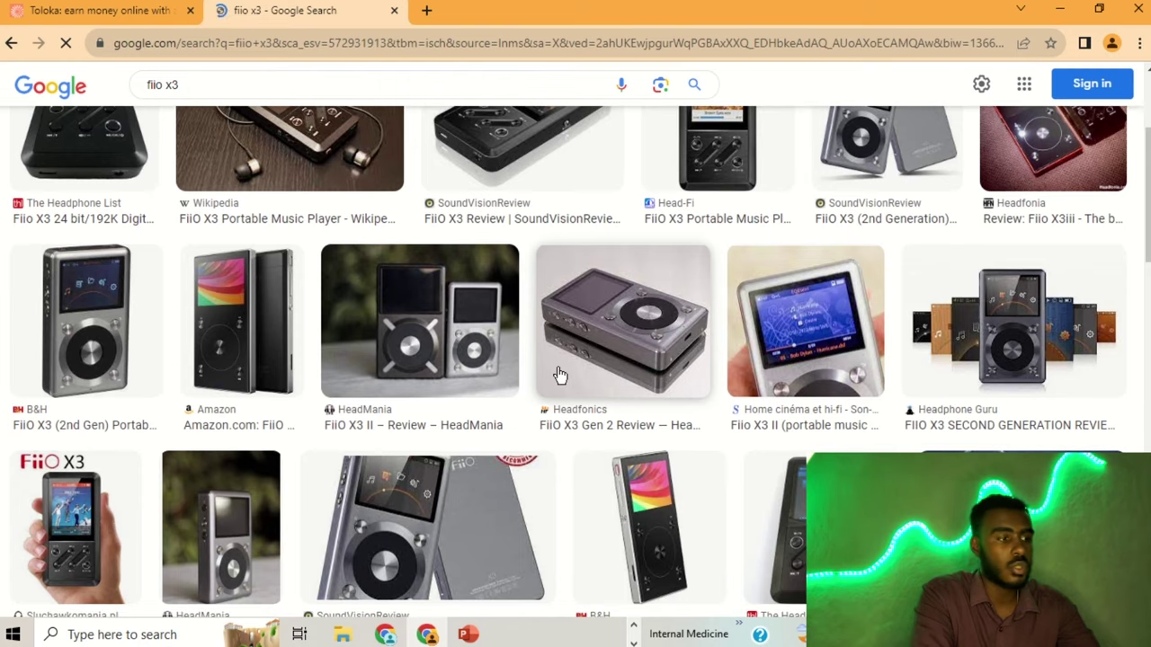
{"action": "scroll", "coordinate": [559, 373], "scroll_direction": "down", "scroll_amount": 1}
{"action": "scroll", "coordinate": [560, 373], "scroll_direction": "up", "scroll_amount": 4}
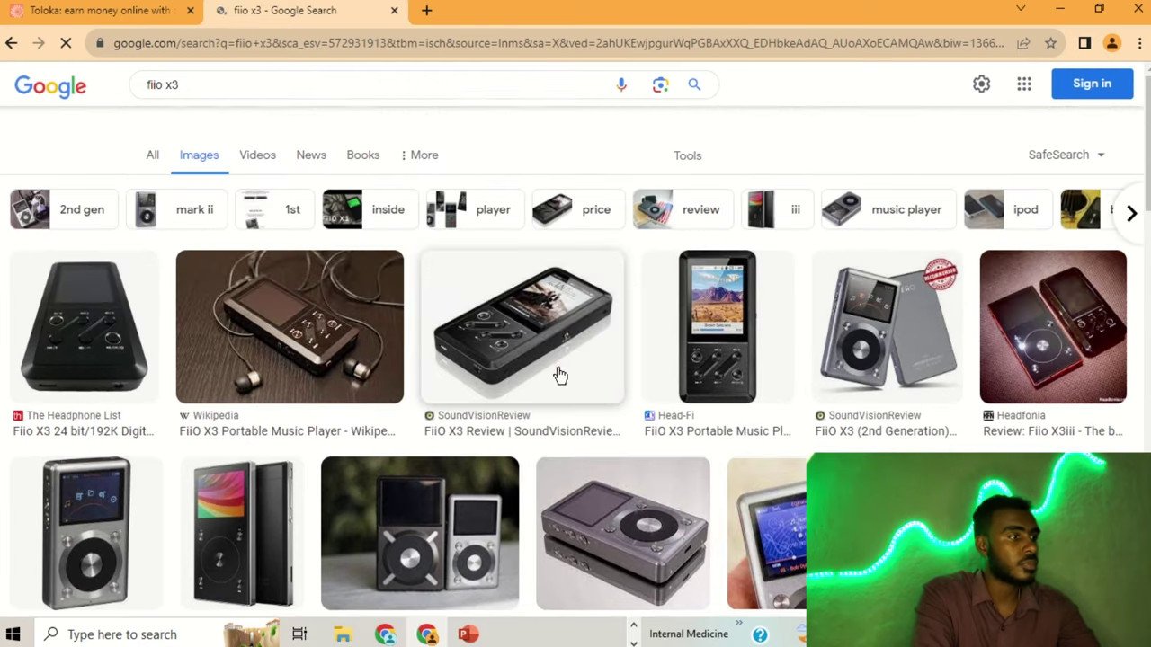
{"action": "left_click", "coordinate": [156, 160]}
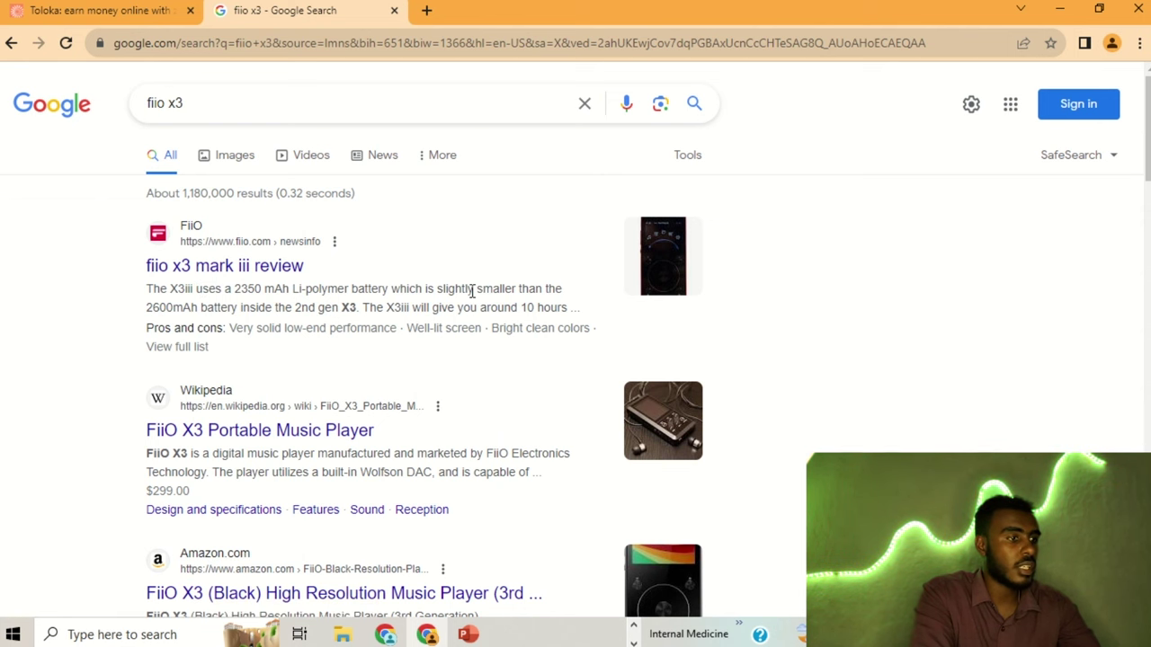
{"action": "scroll", "coordinate": [532, 359], "scroll_direction": "down", "scroll_amount": 1}
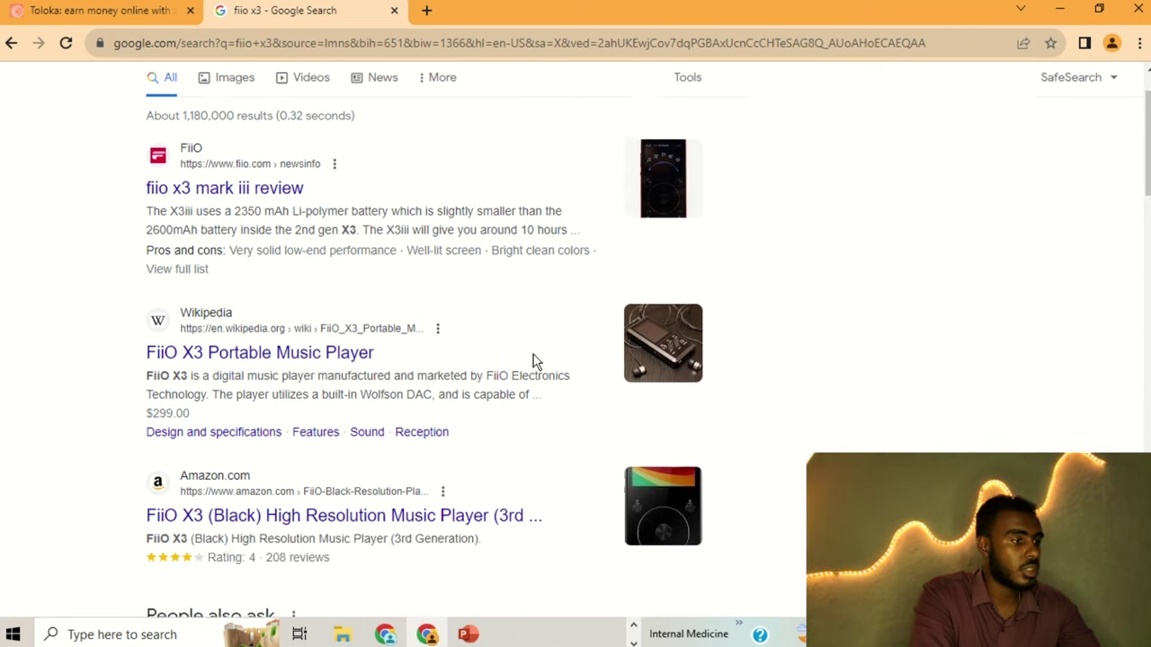
{"action": "left_click_drag", "start_coordinate": [392, 358], "coordinate": [148, 355]}
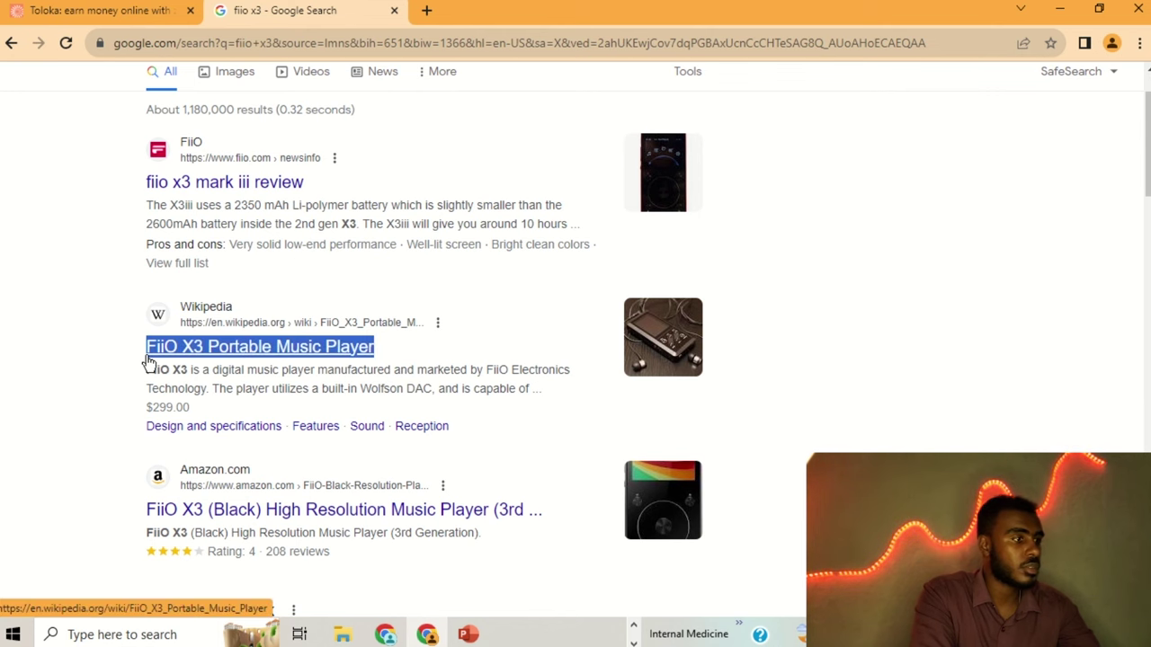
- Close the Google results and submit the "fiio x3" task
{"action": "left_click", "coordinate": [394, 10]}
{"action": "scroll", "coordinate": [506, 389], "scroll_direction": "down", "scroll_amount": 2}
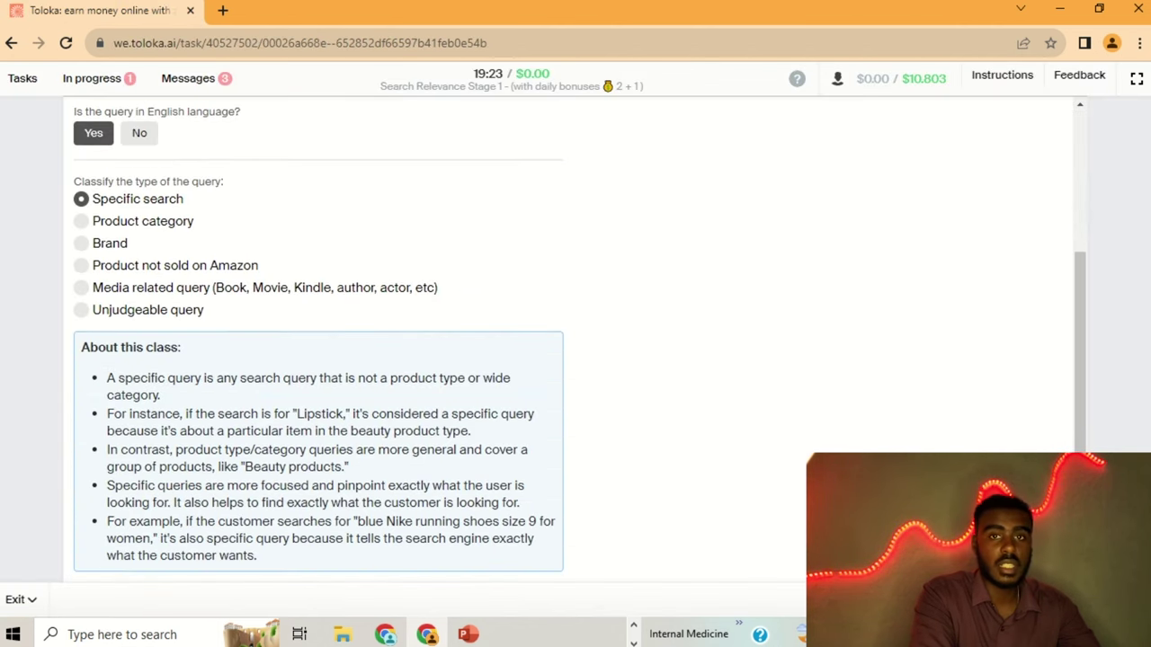
{"action": "key", "text": "Return"}
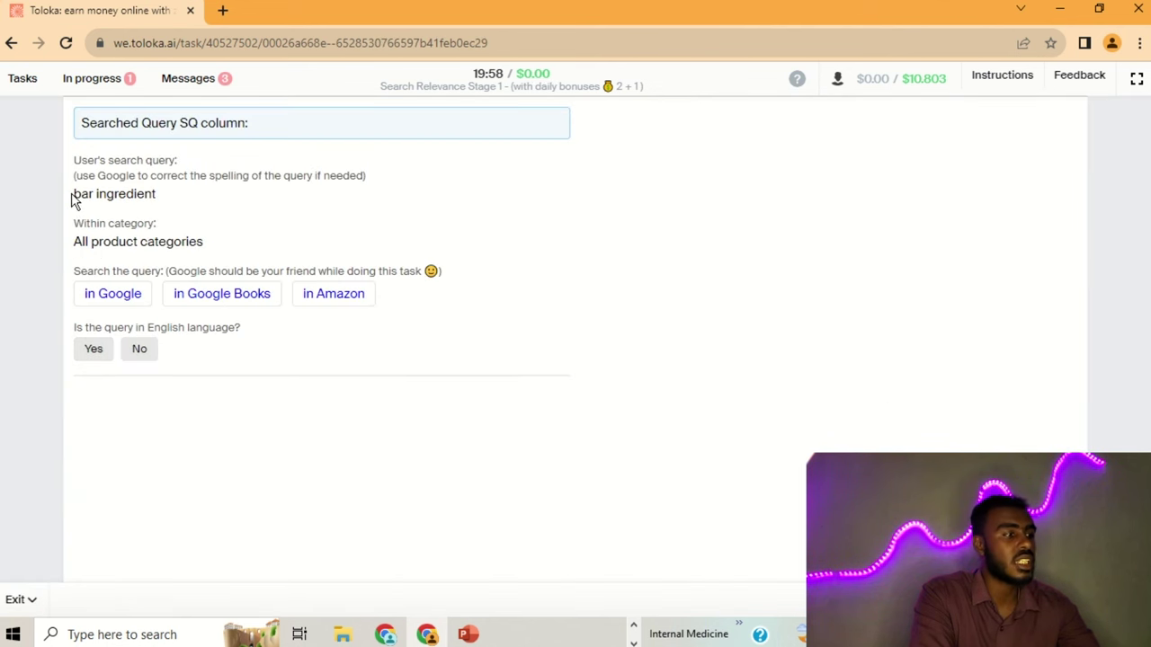
- After checking "bar ingredient" on Google, mark the query as English and classify it as Product category
{"action": "left_click_drag", "start_coordinate": [72, 201], "coordinate": [137, 188]}
{"action": "left_click", "coordinate": [149, 231]}
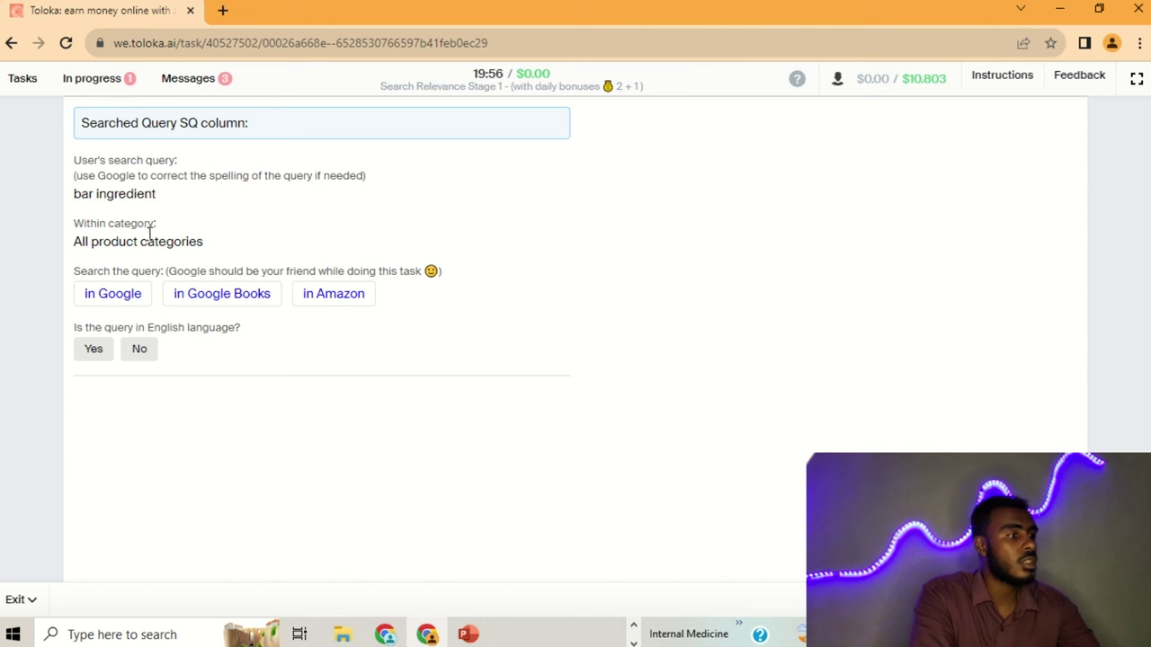
{"action": "left_click", "coordinate": [129, 293]}
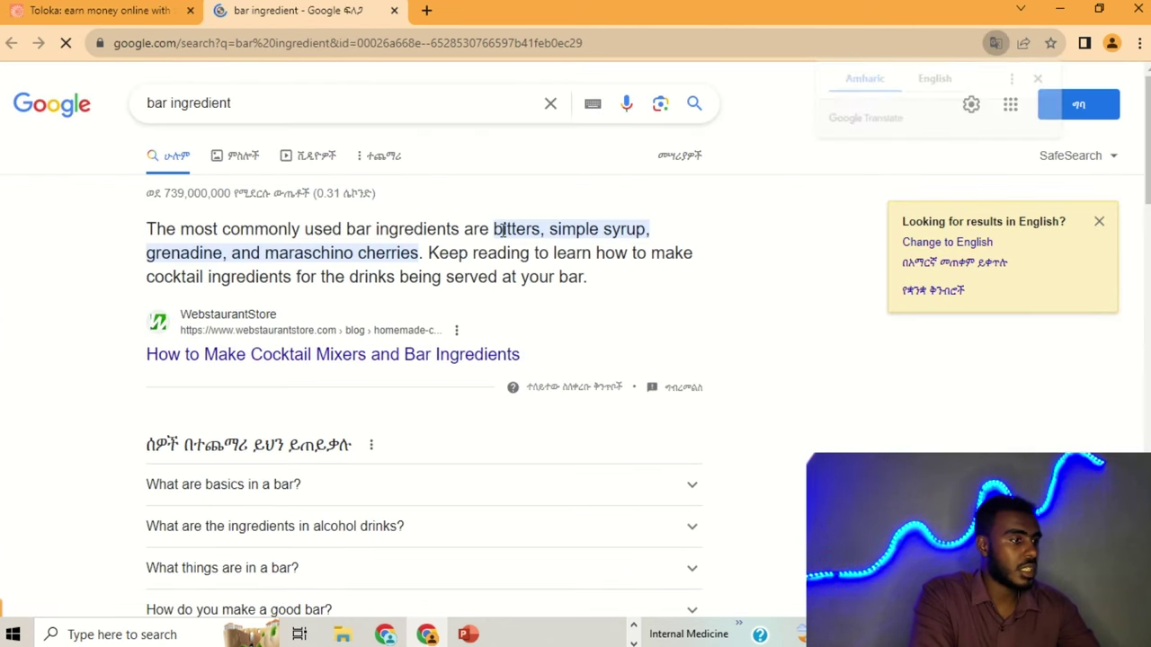
{"action": "left_click_drag", "start_coordinate": [494, 230], "coordinate": [426, 253]}
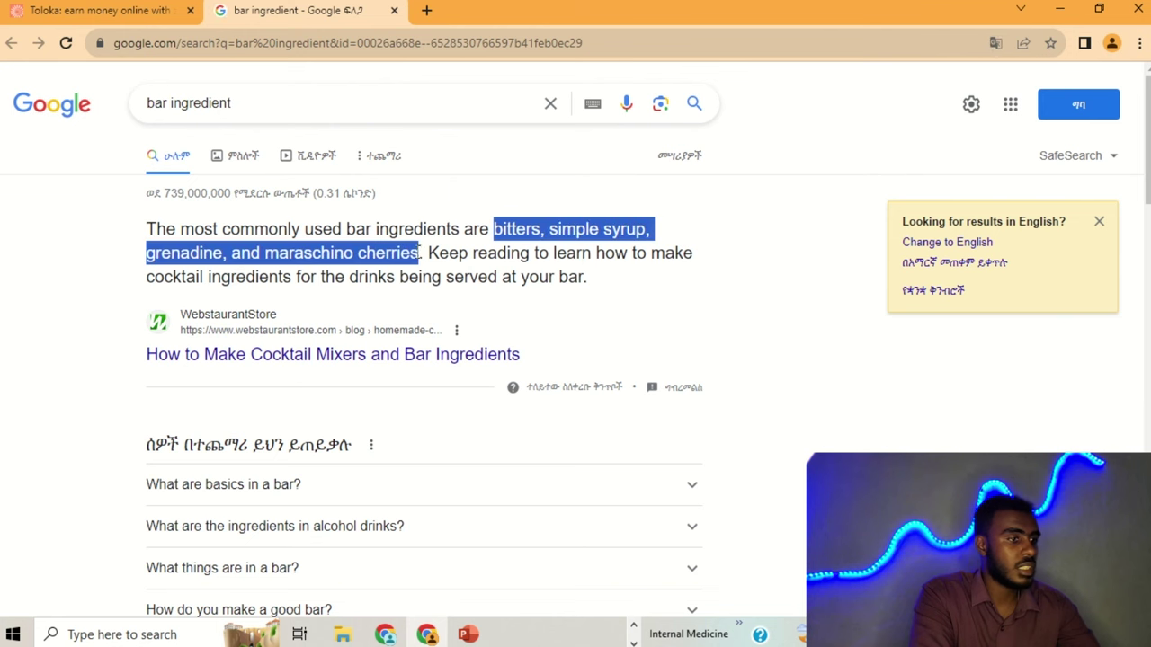
{"action": "left_click", "coordinate": [393, 10]}
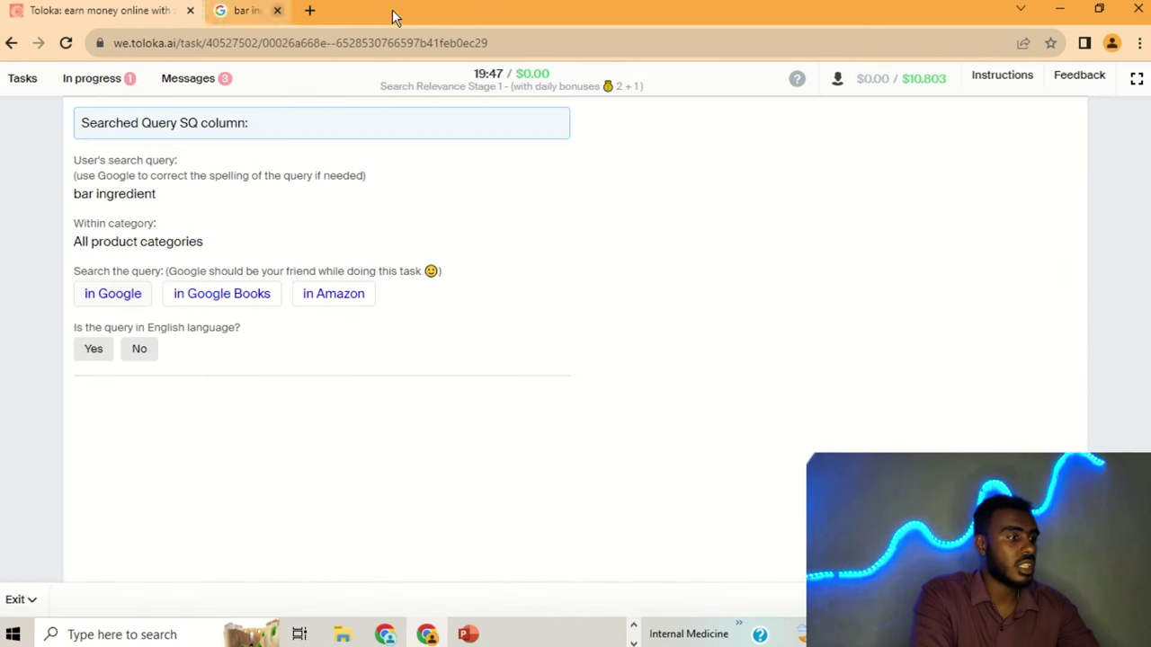
{"action": "left_click", "coordinate": [101, 358]}
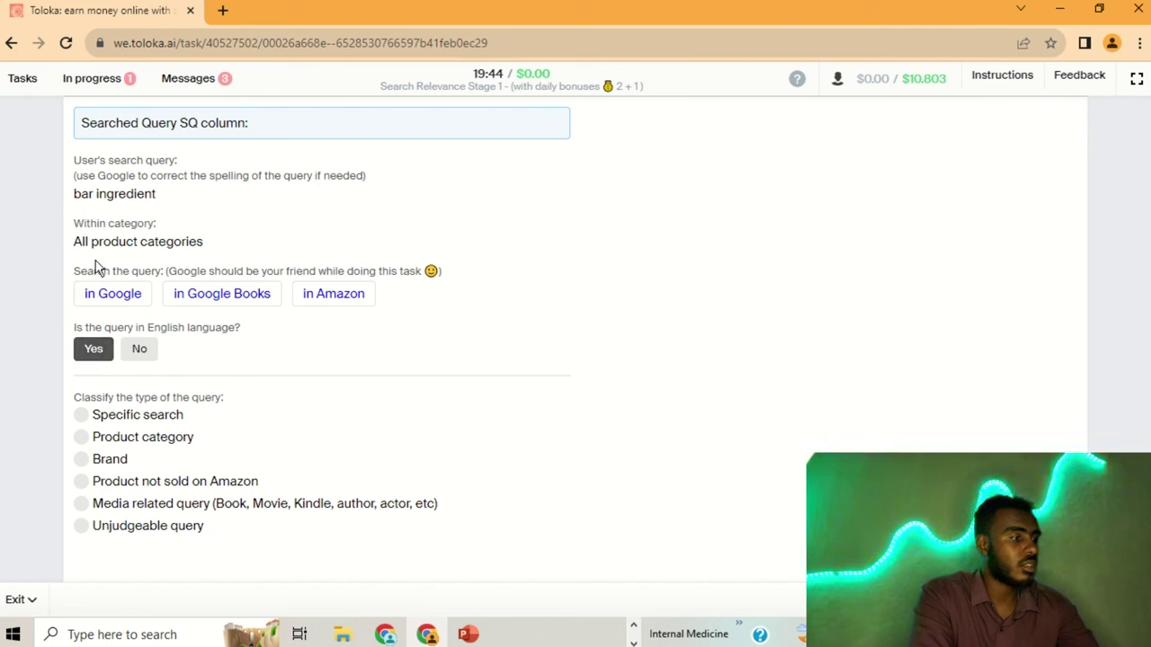
{"action": "left_click", "coordinate": [82, 438]}
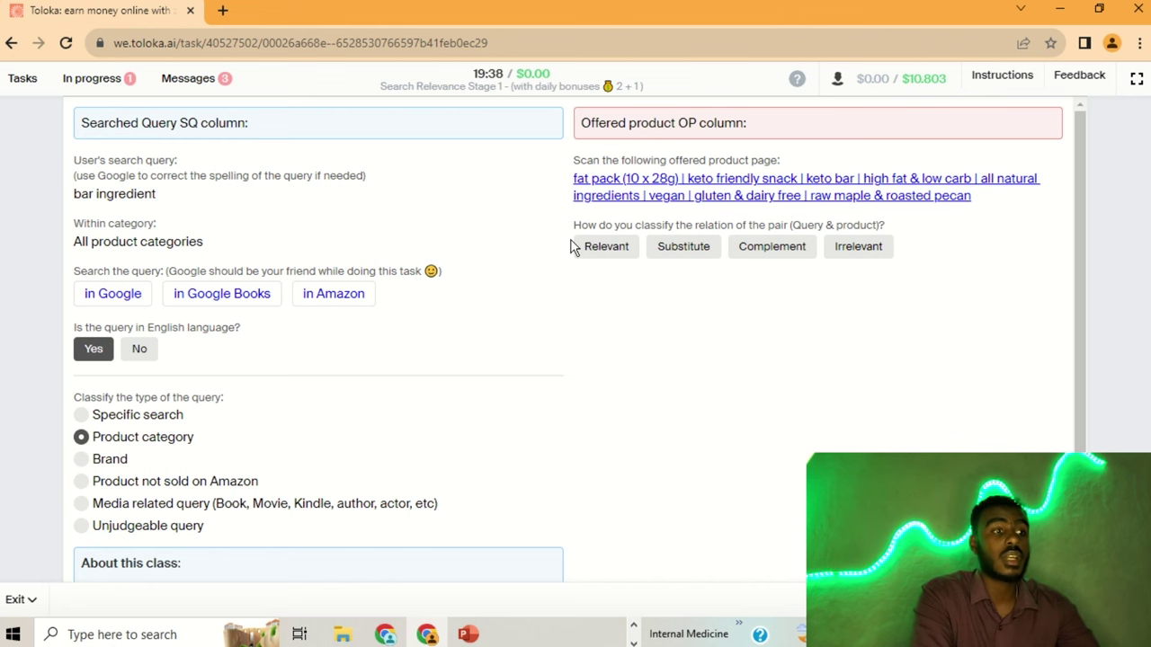
- Compare the offered Fat Pack keto bar's Amazon product page with the Google results for "bar ingredient"
{"action": "left_click", "coordinate": [648, 186]}
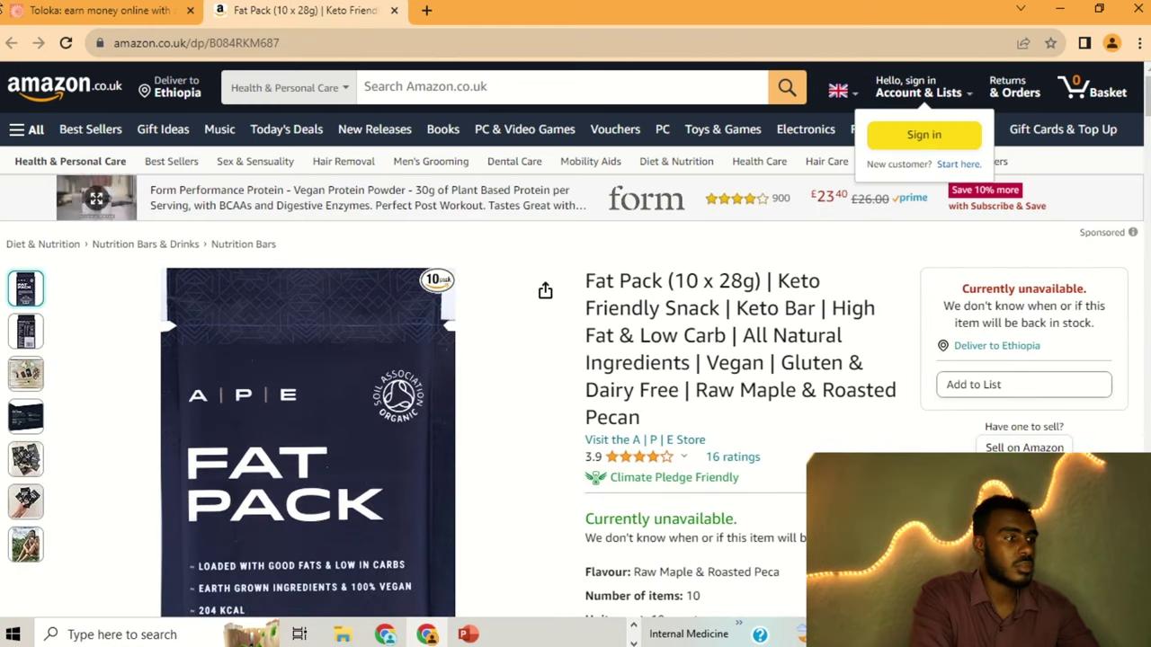
{"action": "left_click", "coordinate": [99, 10]}
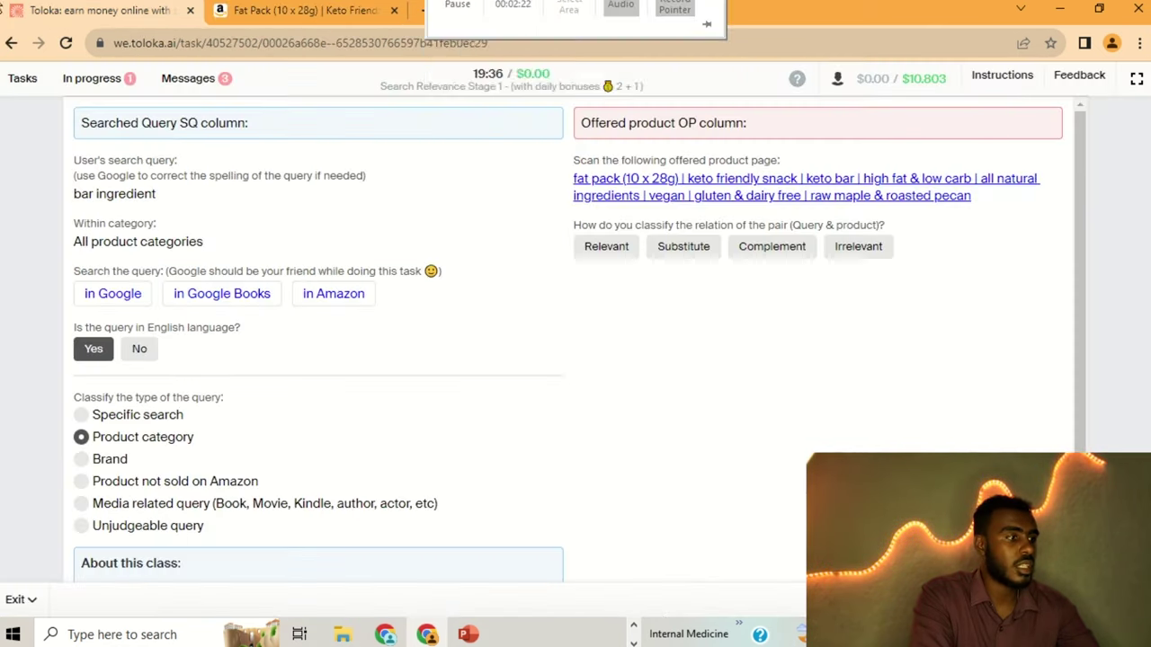
{"action": "left_click", "coordinate": [115, 293]}
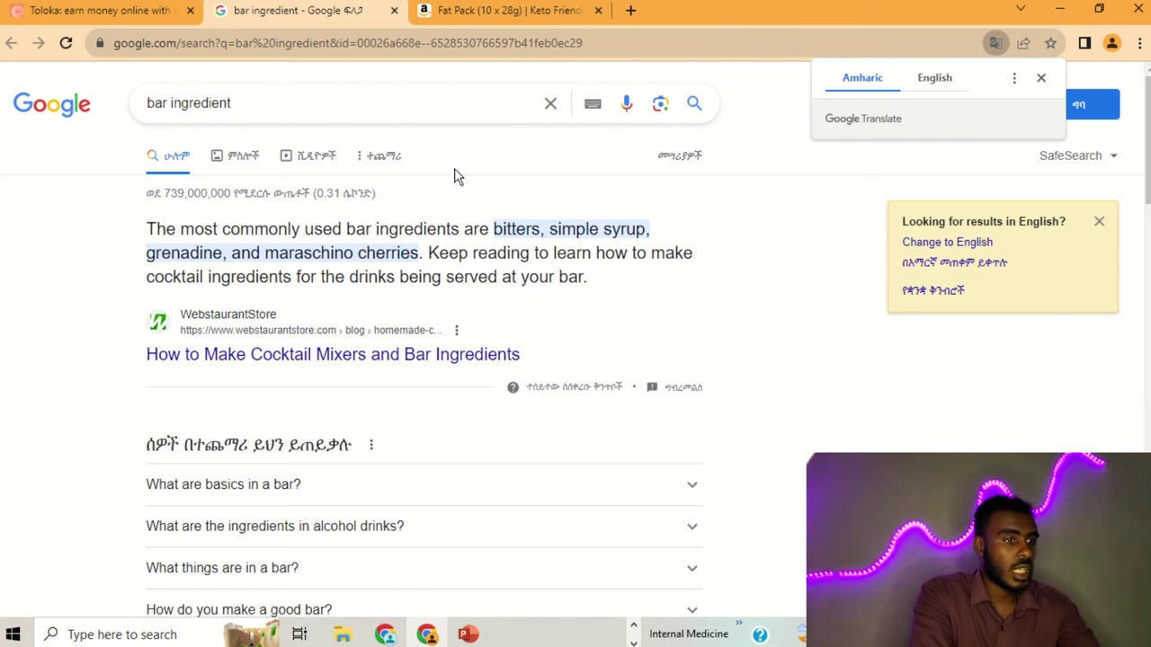
{"action": "left_click", "coordinate": [488, 16]}
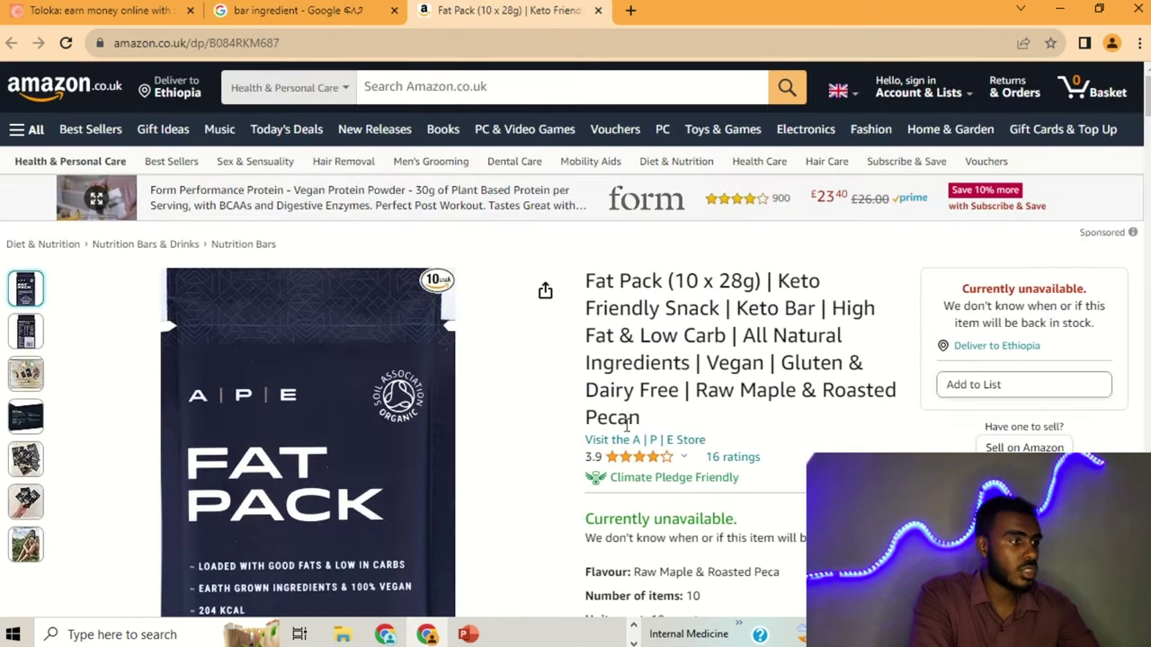
{"action": "scroll", "coordinate": [627, 425], "scroll_direction": "down", "scroll_amount": 1}
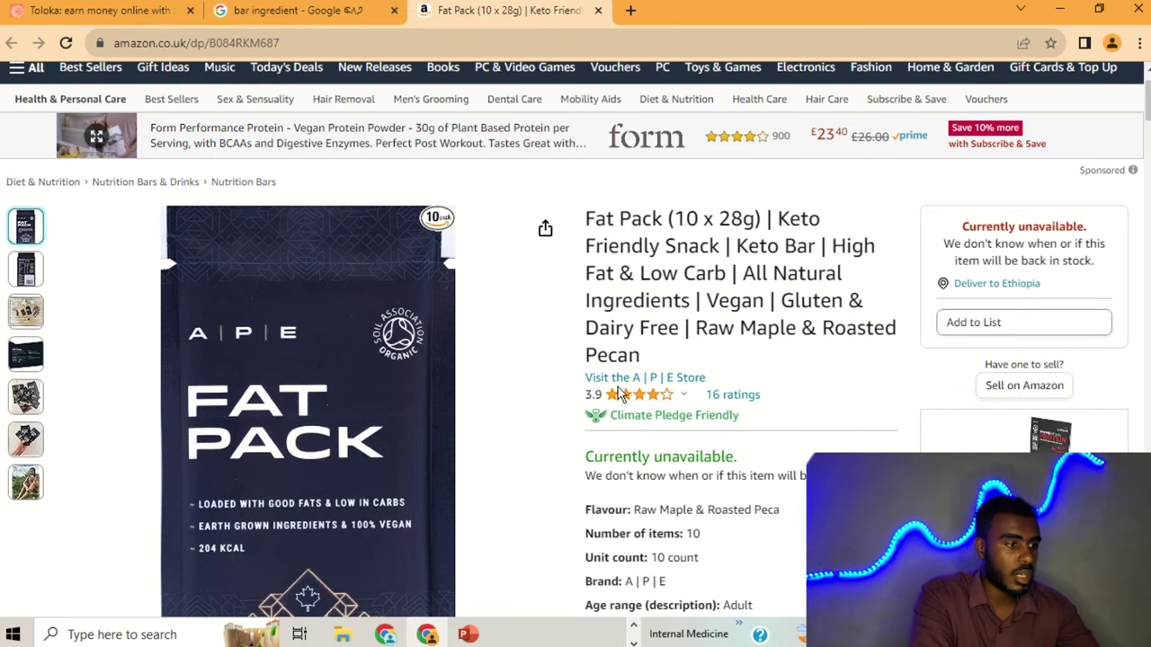
{"action": "scroll", "coordinate": [624, 403], "scroll_direction": "down", "scroll_amount": 1}
{"action": "scroll", "coordinate": [617, 393], "scroll_direction": "down", "scroll_amount": 2}
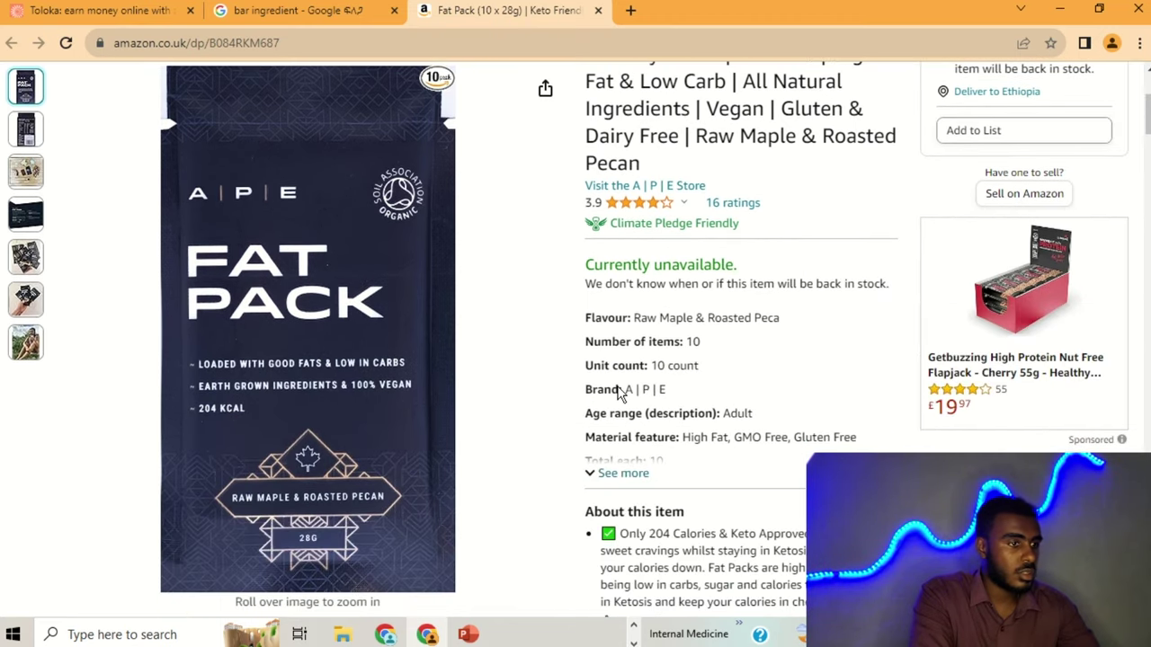
{"action": "scroll", "coordinate": [341, 234], "scroll_direction": "up", "scroll_amount": 3}
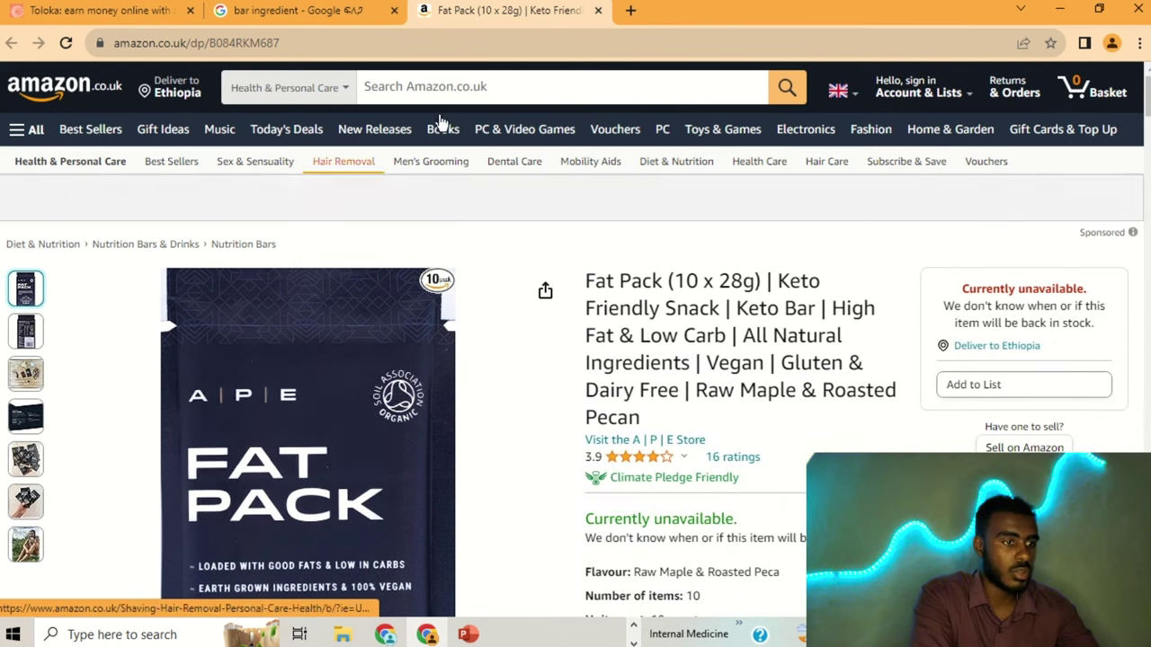
{"action": "left_click", "coordinate": [599, 11]}
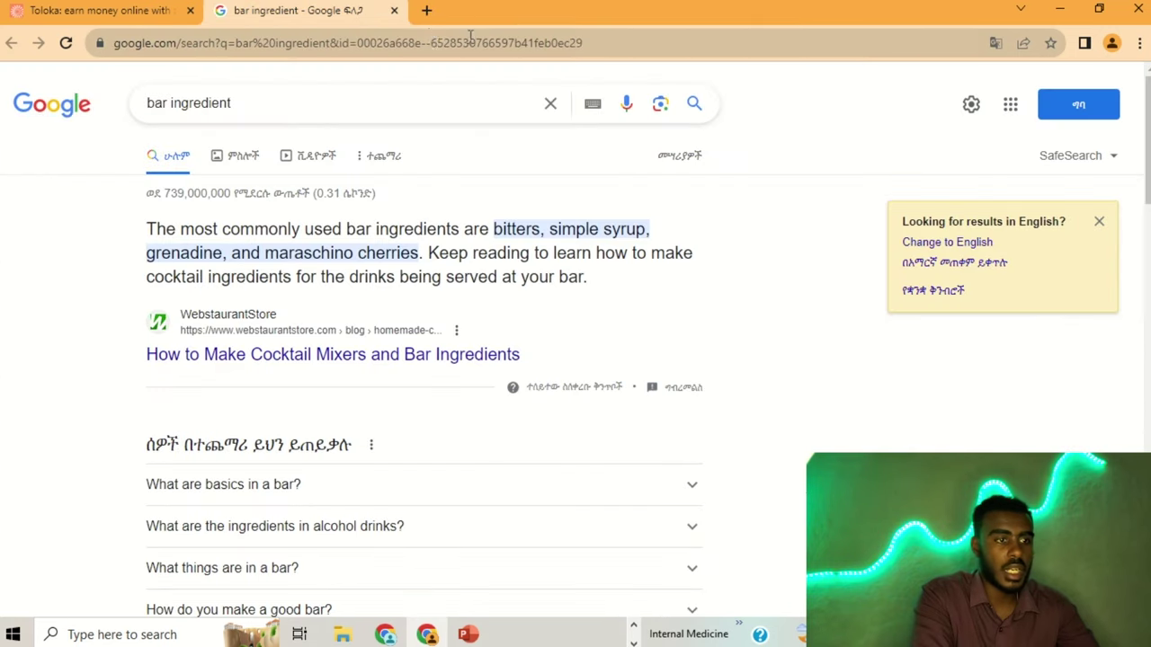
{"action": "left_click", "coordinate": [394, 11]}
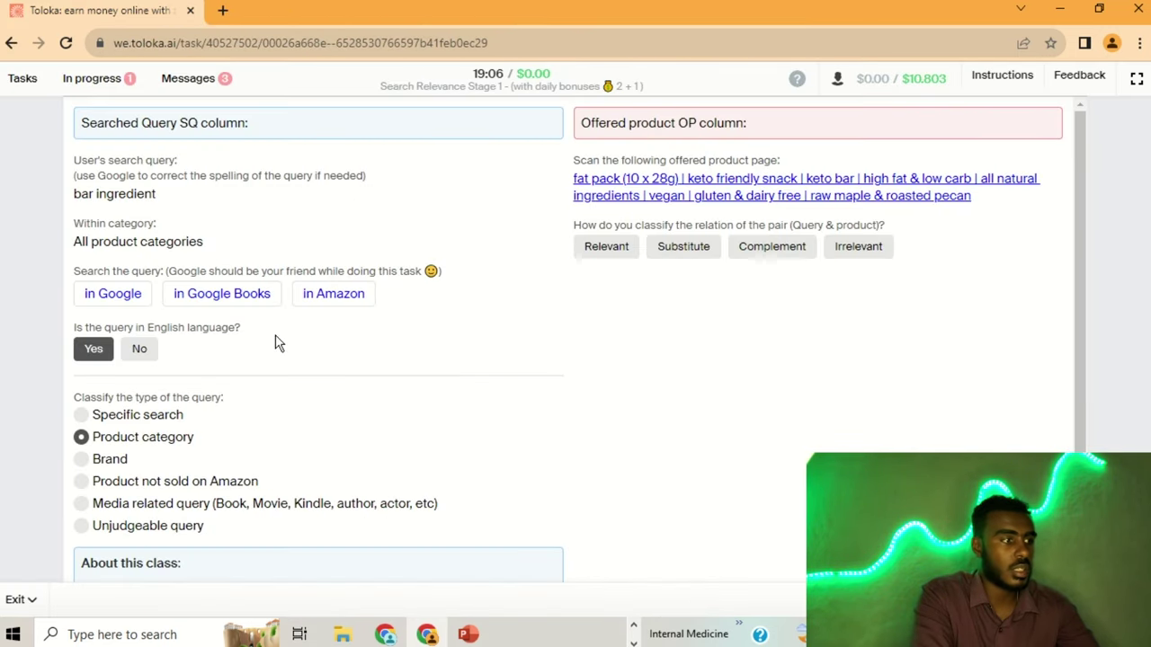
- After reviewing the Amazon results for "bar ingredient", rate the query and Fat Pack product pair as Irrelevant and submit the task
{"action": "left_click", "coordinate": [305, 293]}
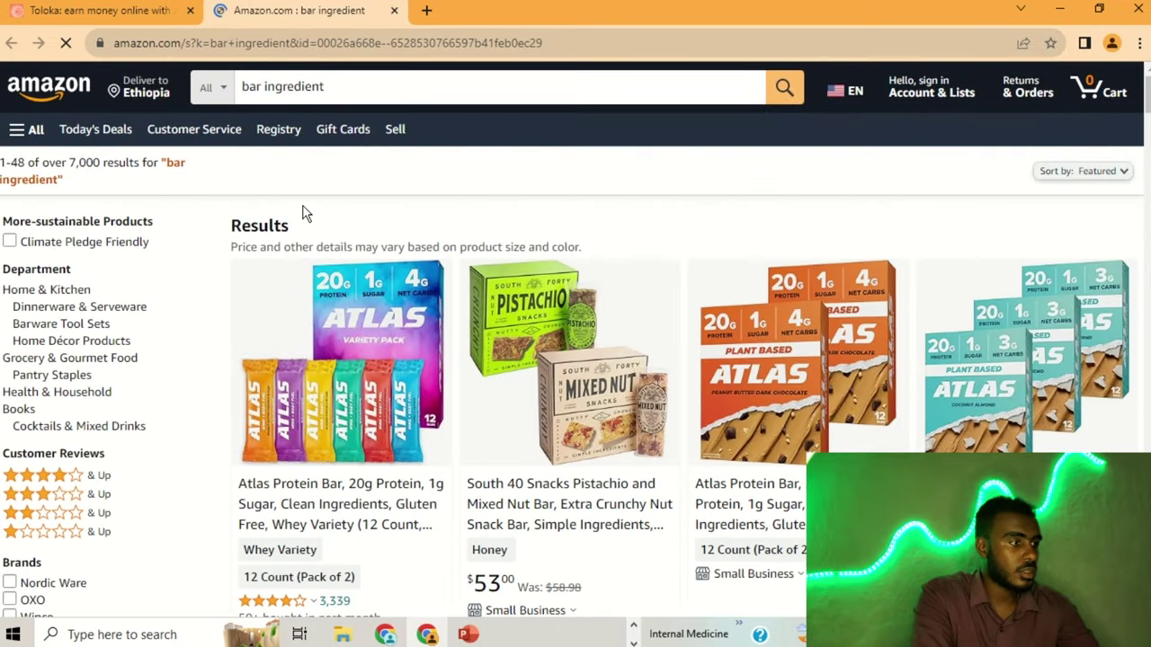
{"action": "scroll", "coordinate": [195, 375], "scroll_direction": "down", "scroll_amount": 2}
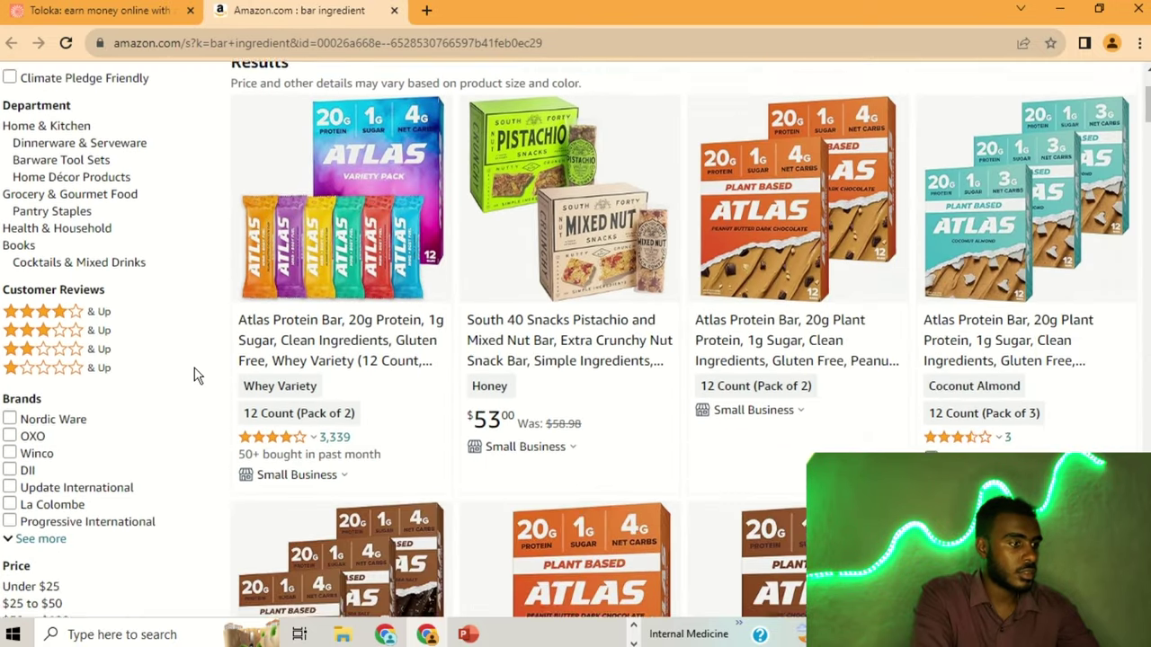
{"action": "scroll", "coordinate": [265, 372], "scroll_direction": "down", "scroll_amount": 1}
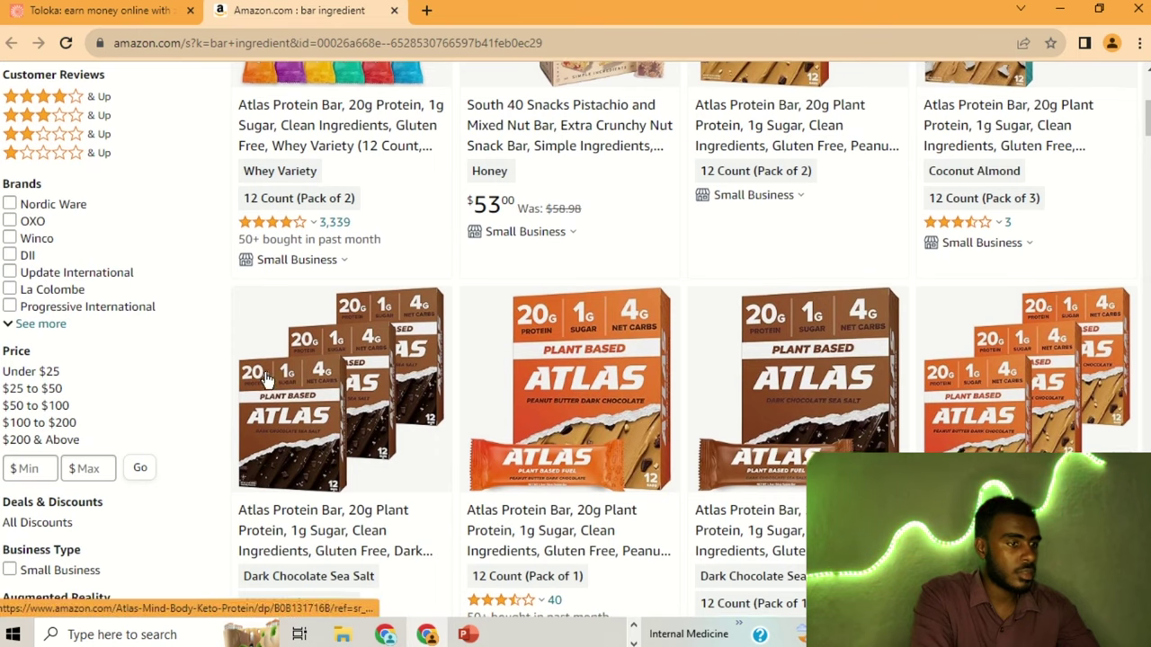
{"action": "scroll", "coordinate": [267, 380], "scroll_direction": "down", "scroll_amount": 2}
{"action": "scroll", "coordinate": [267, 380], "scroll_direction": "down", "scroll_amount": 5}
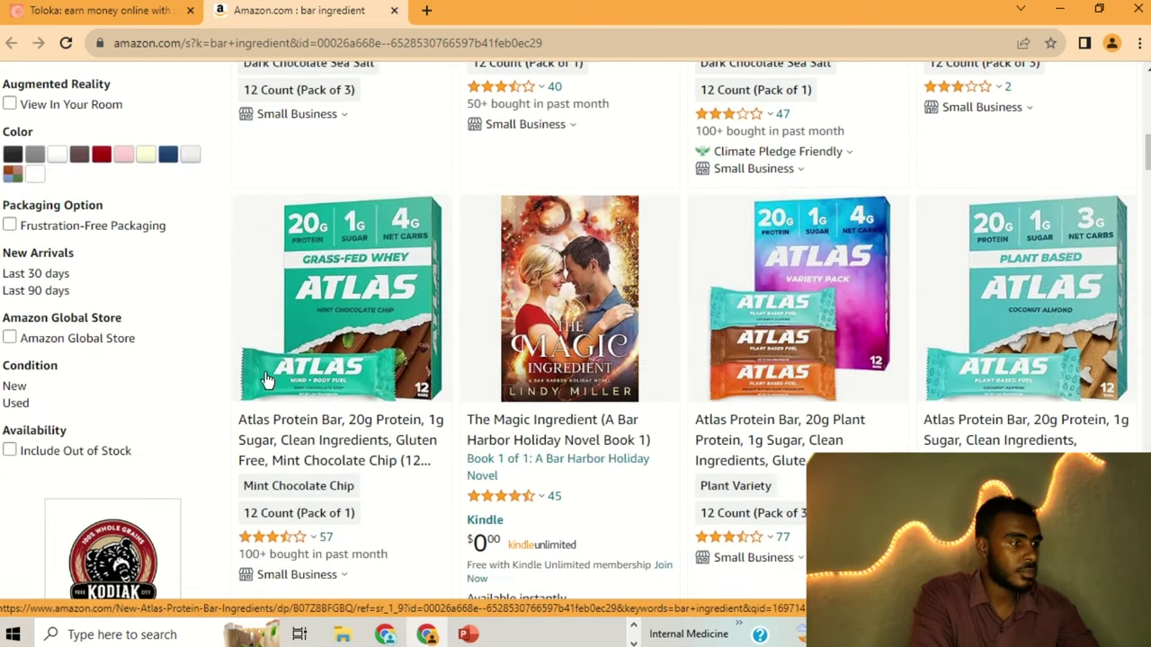
{"action": "scroll", "coordinate": [324, 288], "scroll_direction": "down", "scroll_amount": 7}
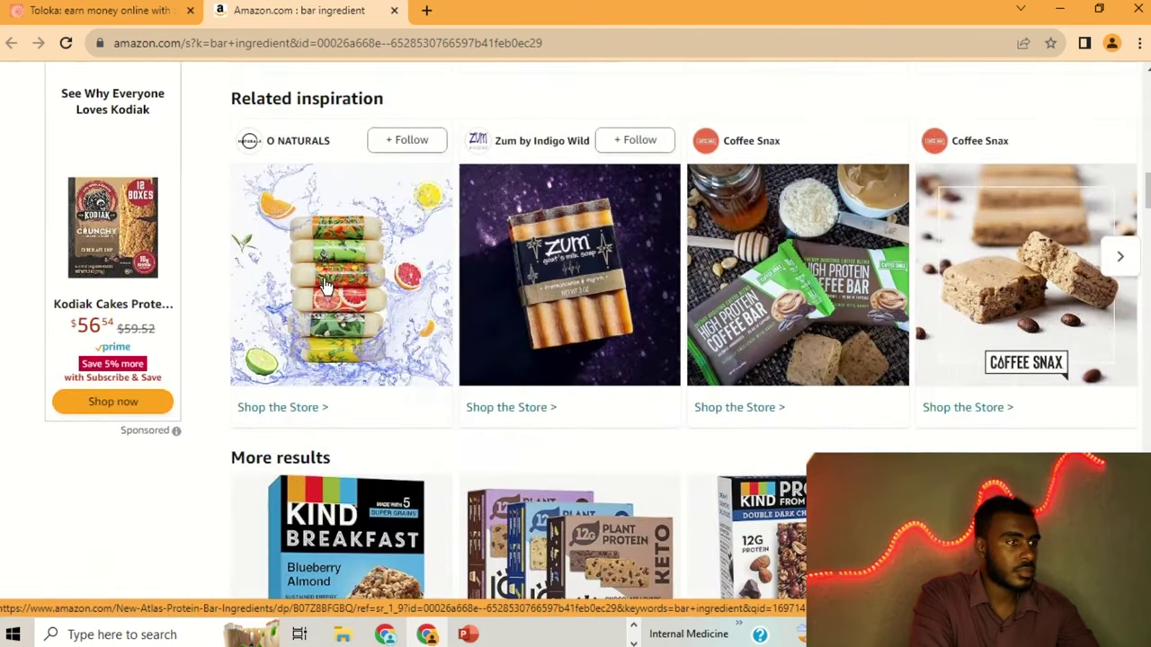
{"action": "left_click", "coordinate": [394, 11]}
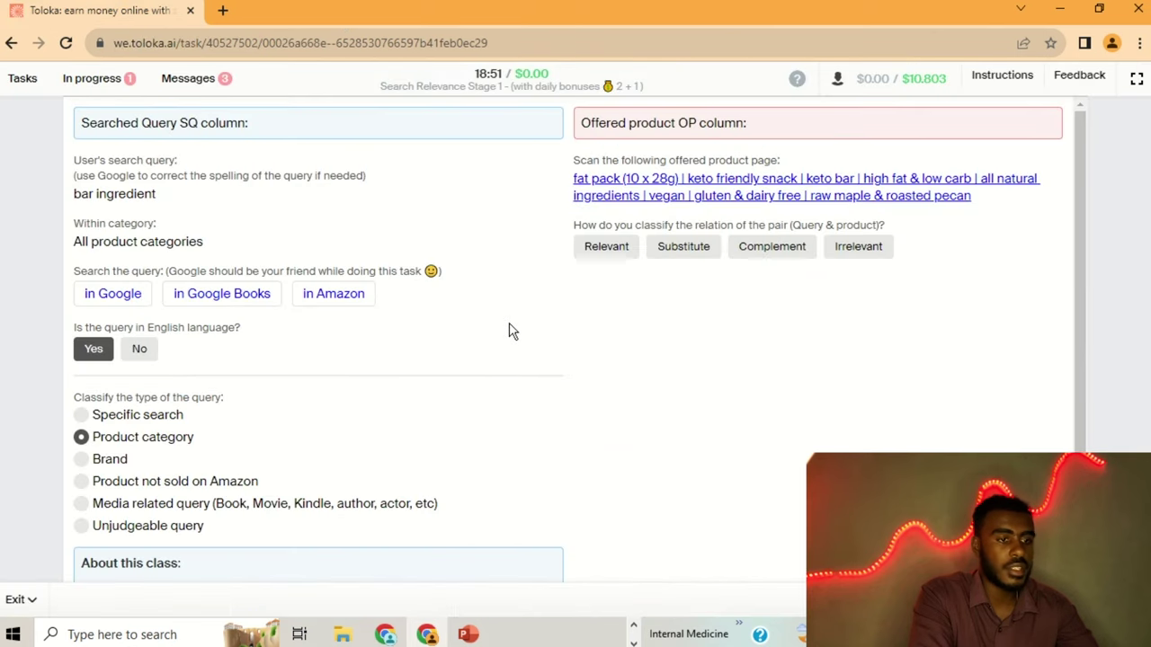
{"action": "left_click", "coordinate": [858, 252]}
{"action": "key", "text": "Return"}
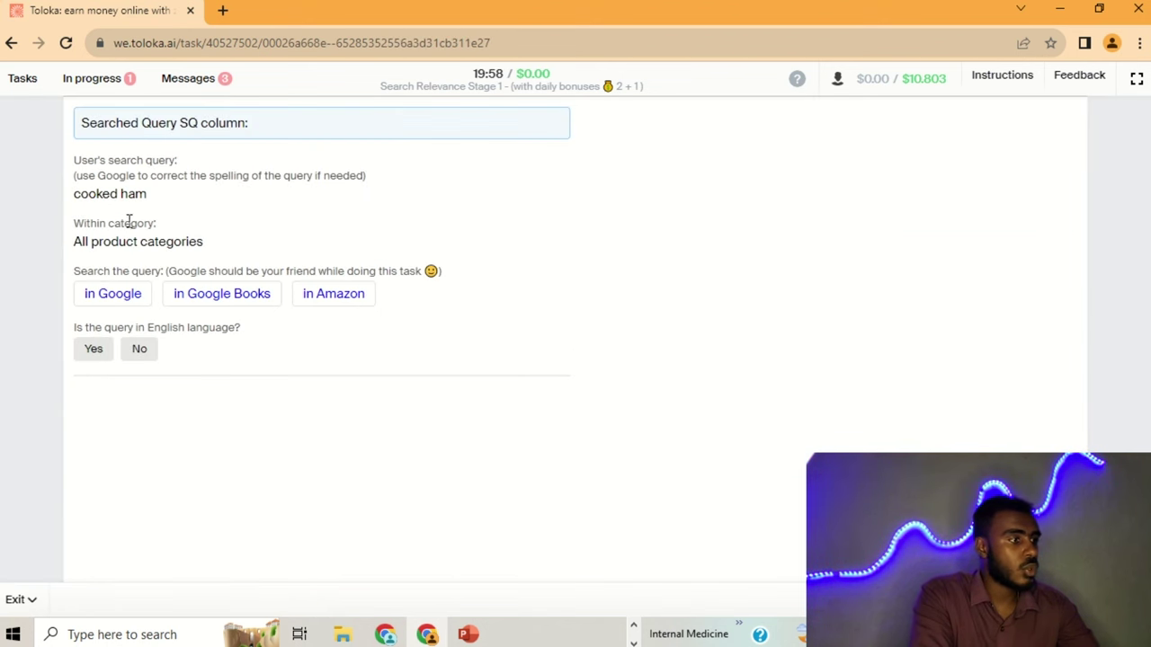
- After checking "cooked ham" on Google, mark the query as English, classify it as Specific search and submit the task
{"action": "left_click_drag", "start_coordinate": [151, 200], "coordinate": [86, 195]}
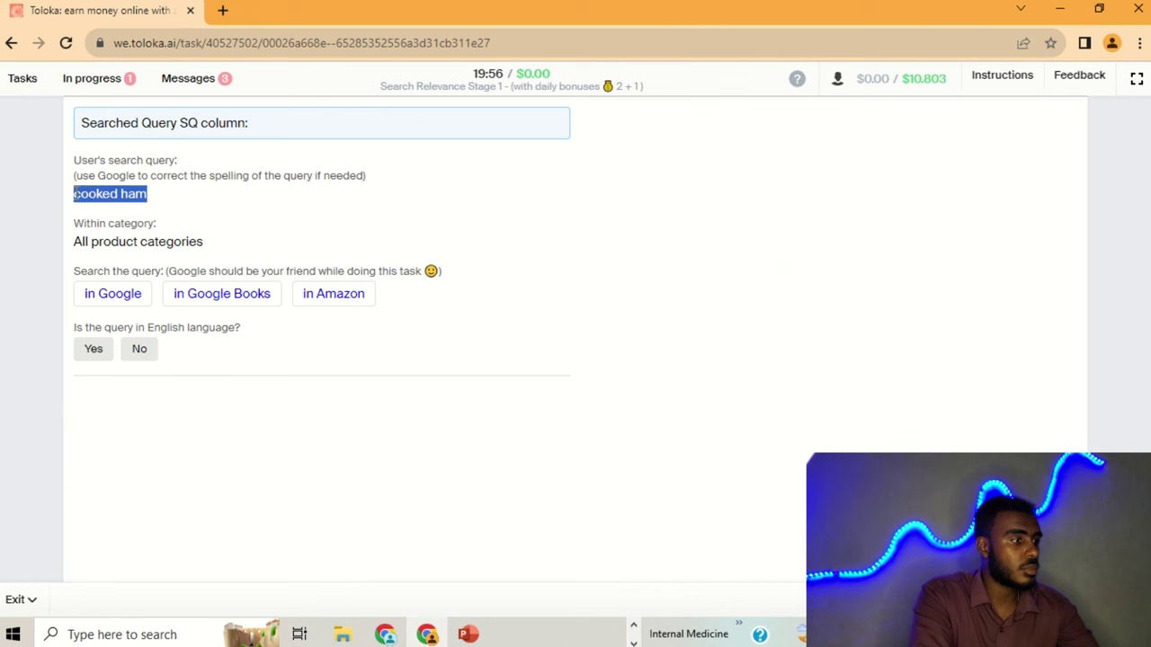
{"action": "left_click", "coordinate": [107, 293]}
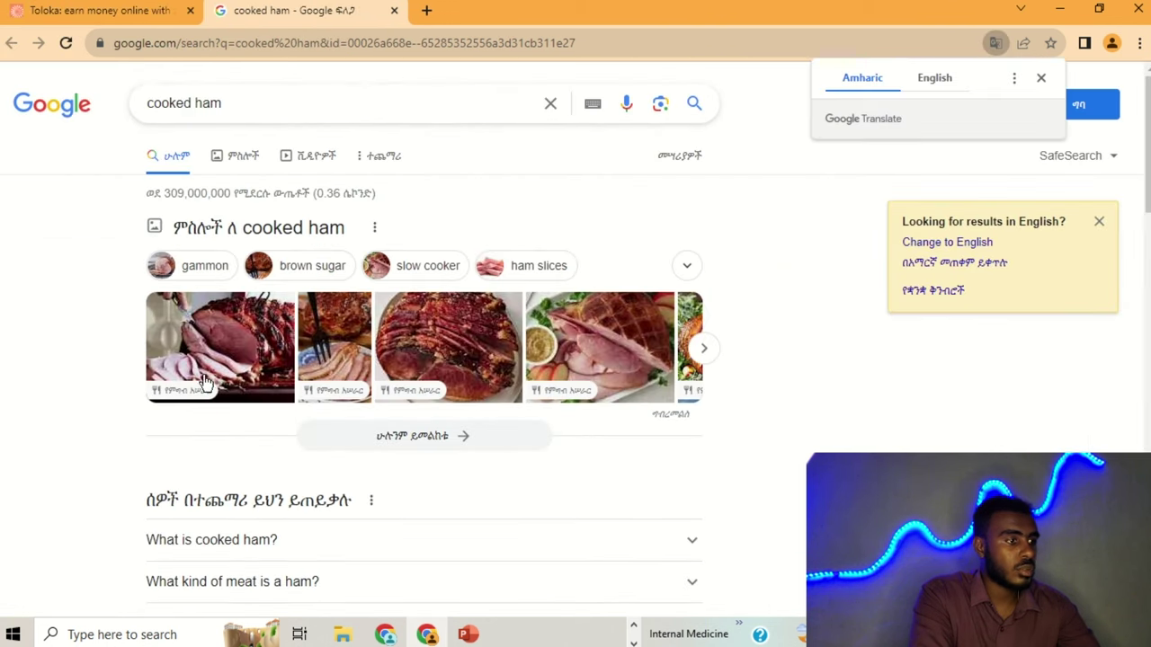
{"action": "scroll", "coordinate": [493, 328], "scroll_direction": "down", "scroll_amount": 2}
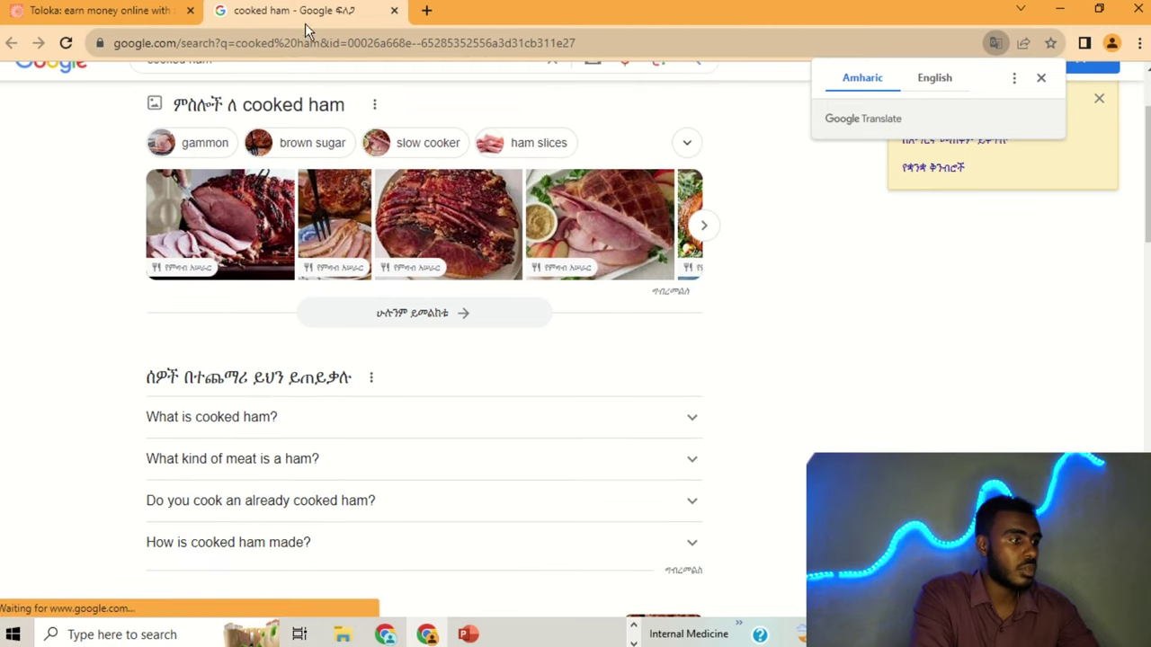
{"action": "left_click", "coordinate": [392, 10]}
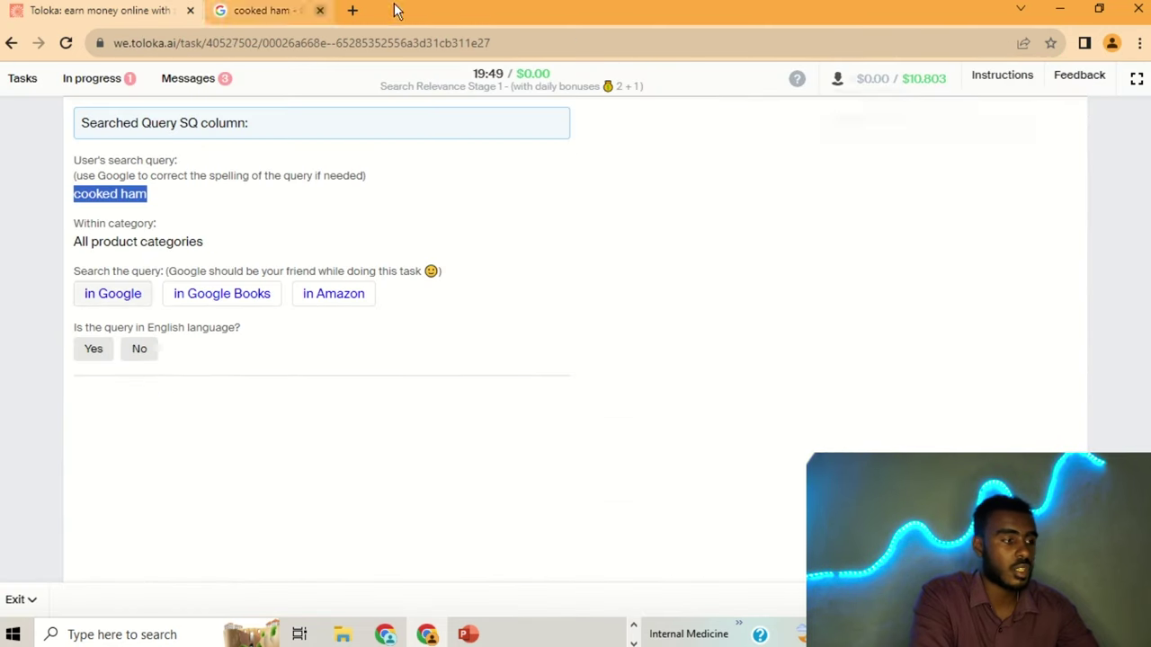
{"action": "left_click", "coordinate": [93, 347]}
{"action": "left_click", "coordinate": [80, 415]}
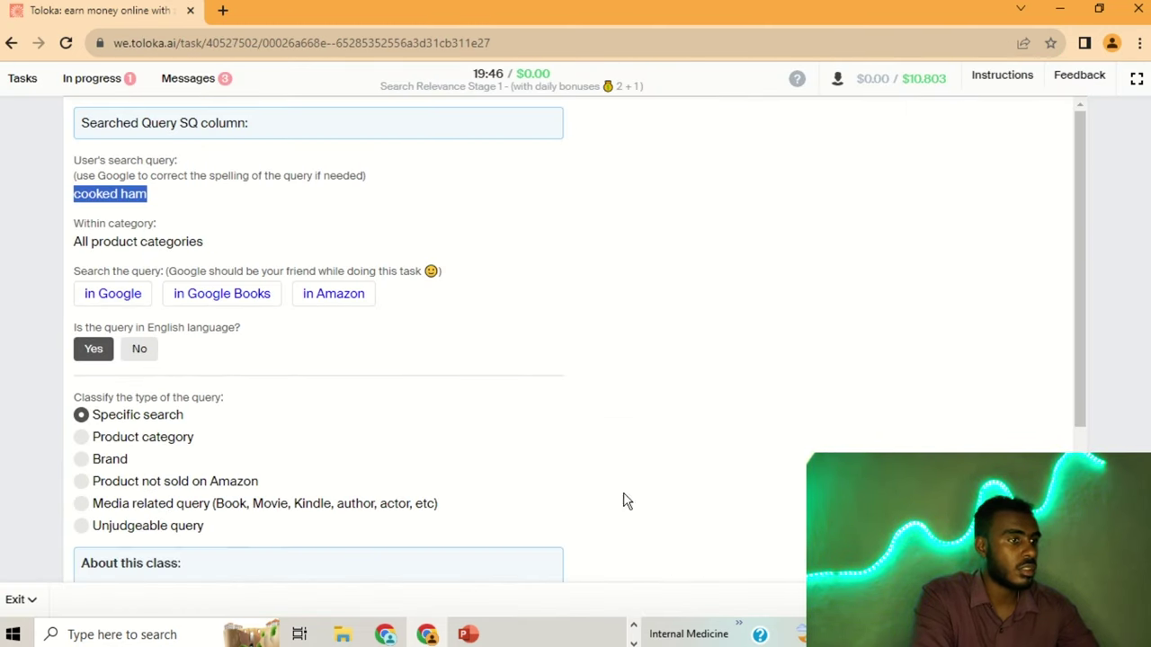
{"action": "key", "text": "Return"}
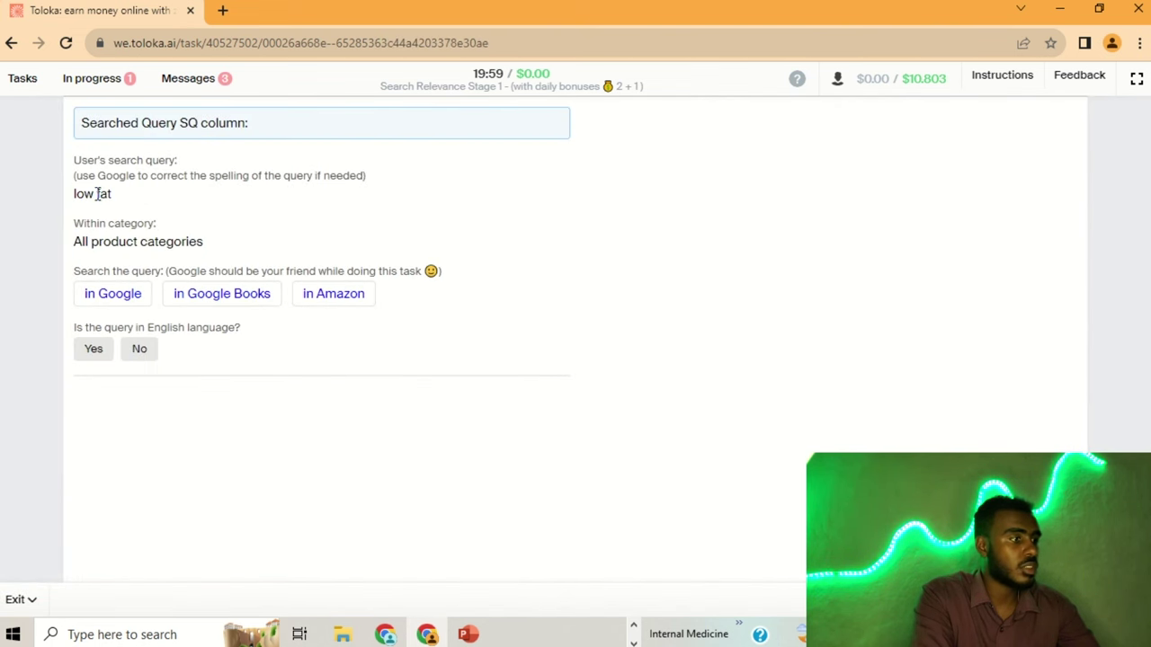
- After looking up "low fat" on Google, mark the query as English and classify it as Product category
{"action": "left_click", "coordinate": [129, 291]}
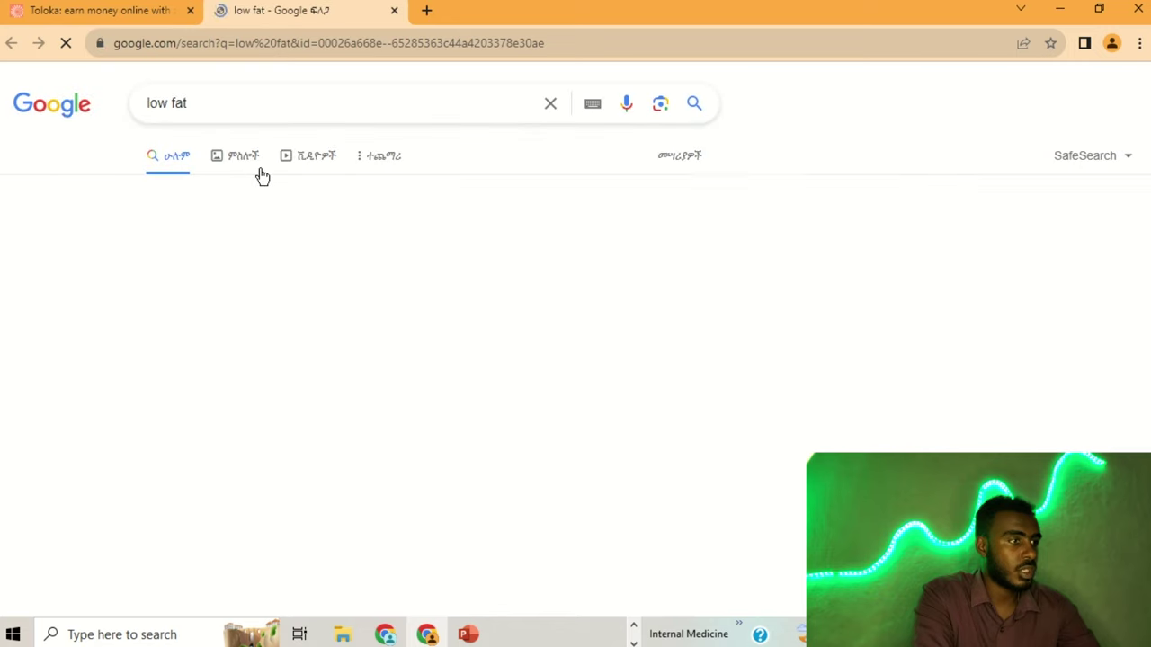
{"action": "left_click", "coordinate": [393, 11]}
{"action": "left_click", "coordinate": [86, 357]}
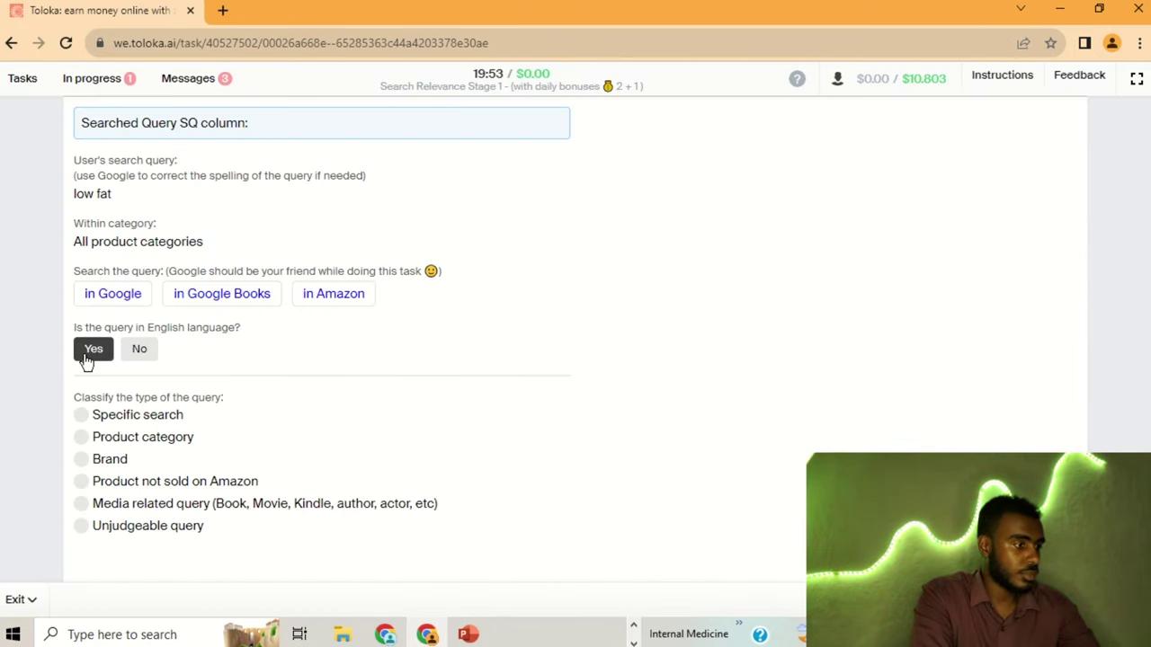
{"action": "left_click", "coordinate": [81, 438]}
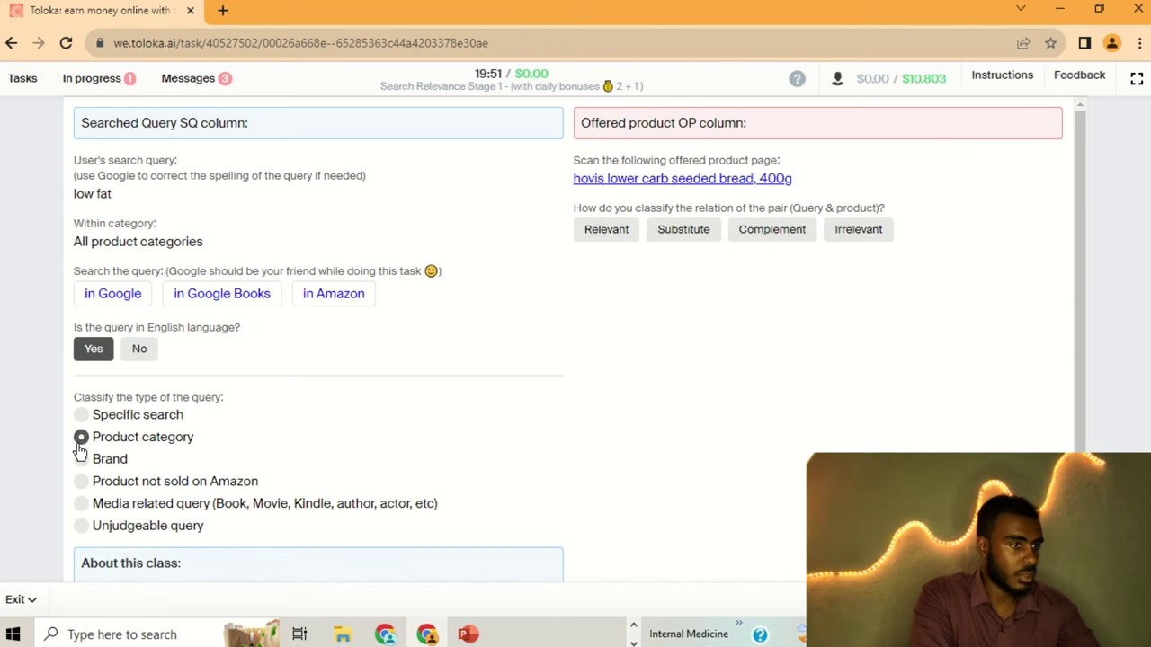
- Review the offered Hovis Lower Carb Seeded Bread's Amazon page, then rate the pair as Relevant and try to submit the task
{"action": "left_click", "coordinate": [590, 183]}
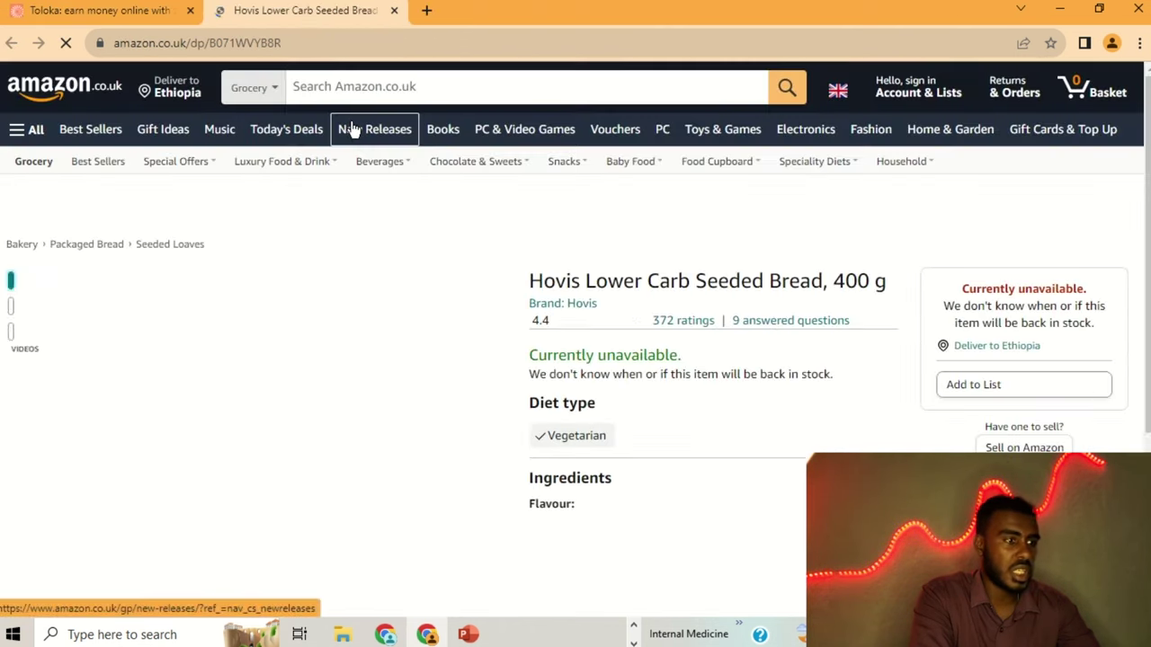
{"action": "scroll", "coordinate": [702, 285], "scroll_direction": "down", "scroll_amount": 2}
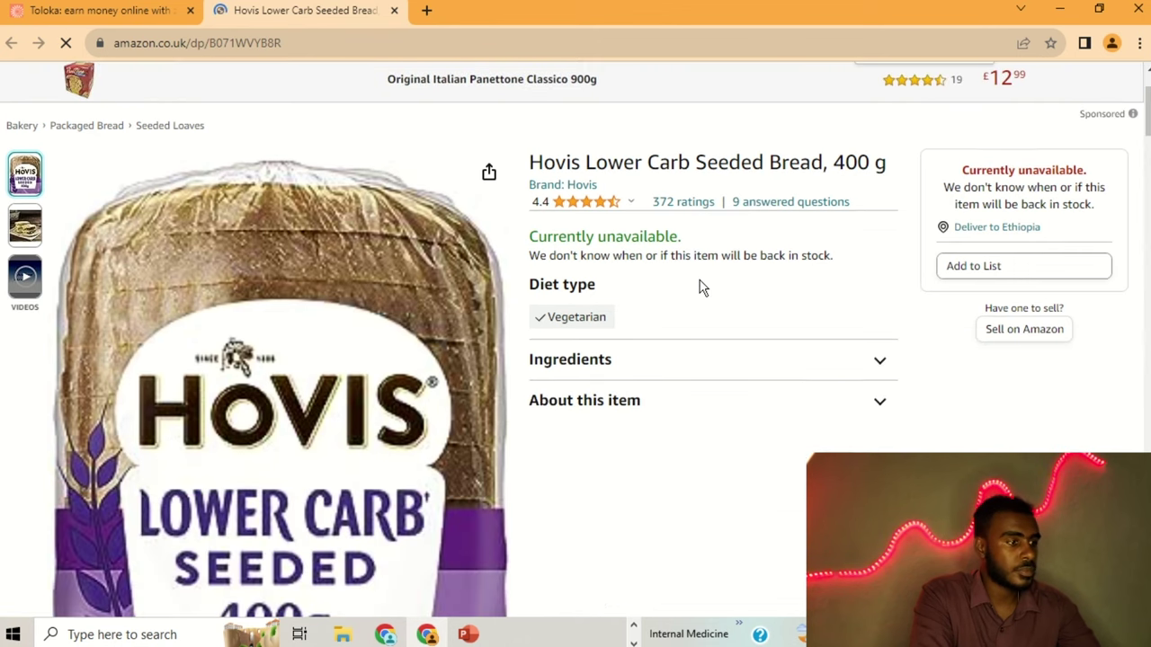
{"action": "scroll", "coordinate": [702, 286], "scroll_direction": "down", "scroll_amount": 1}
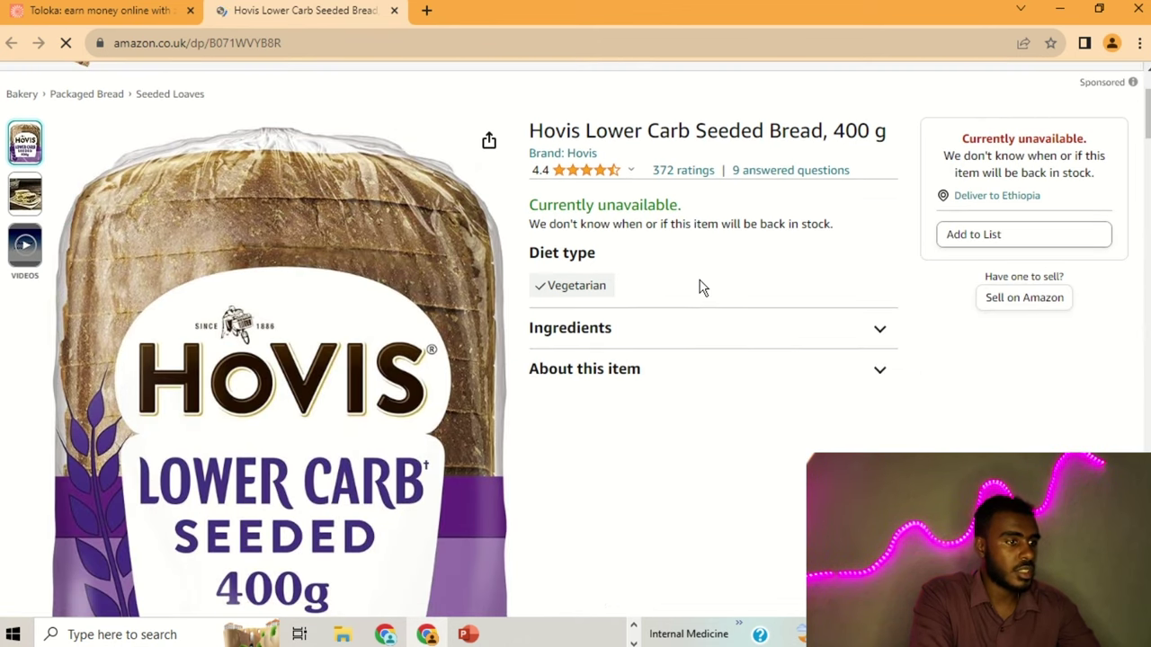
{"action": "scroll", "coordinate": [702, 286], "scroll_direction": "up", "scroll_amount": 2}
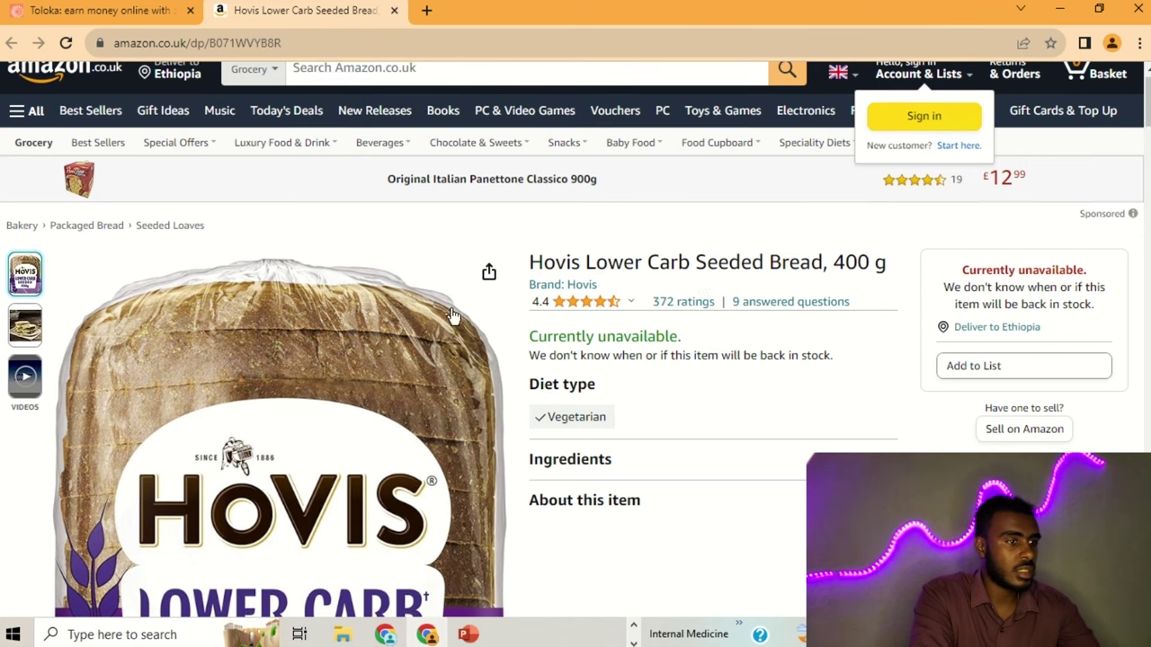
{"action": "scroll", "coordinate": [674, 303], "scroll_direction": "down", "scroll_amount": 2}
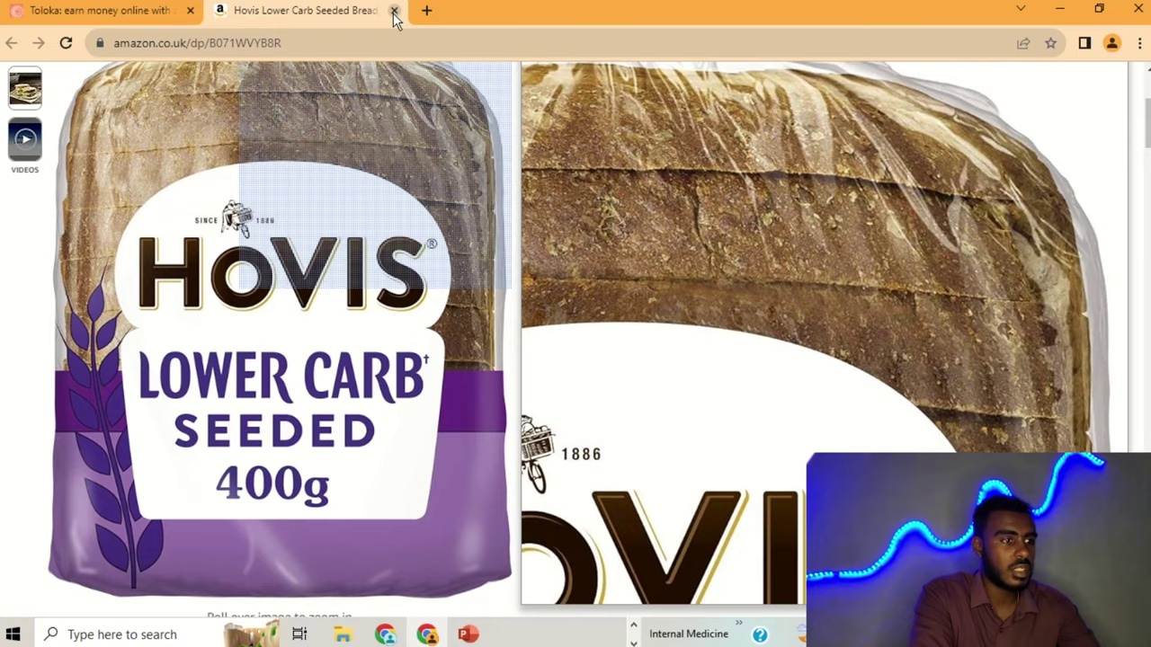
{"action": "left_click", "coordinate": [394, 10]}
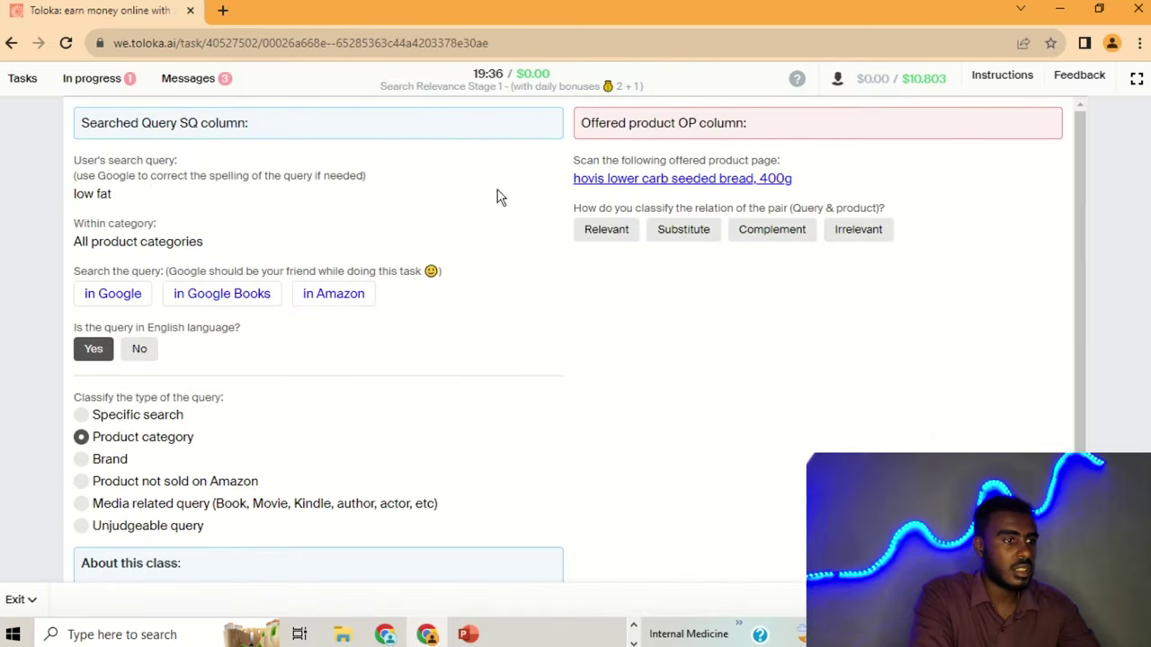
{"action": "left_click", "coordinate": [608, 235]}
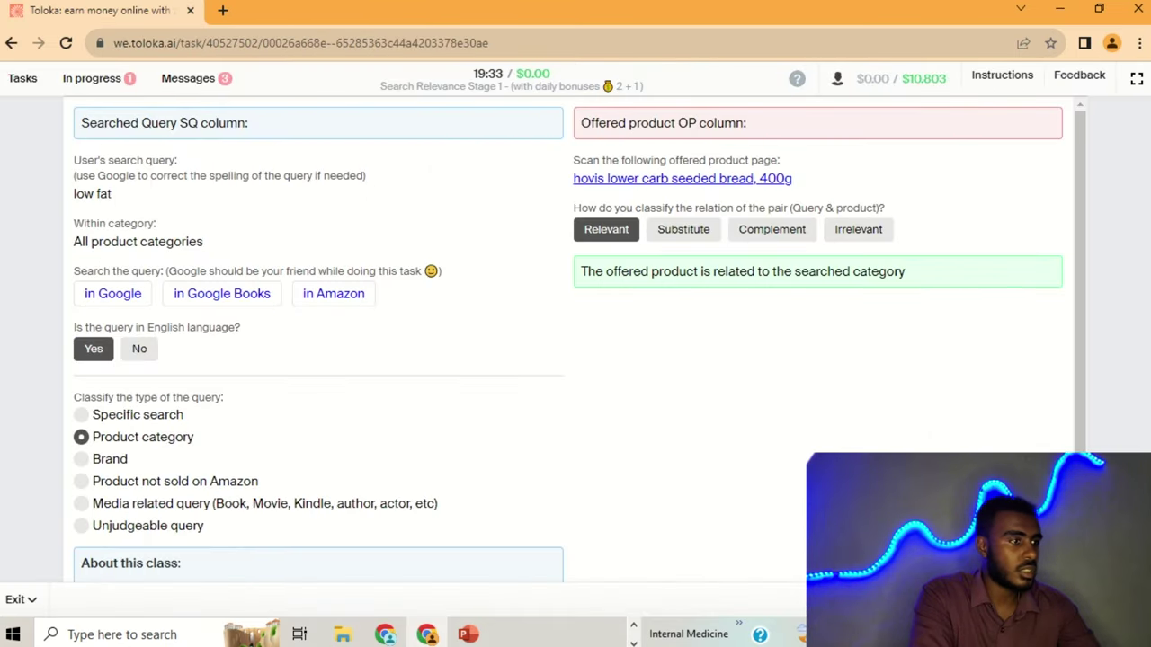
{"action": "key", "text": "Return"}
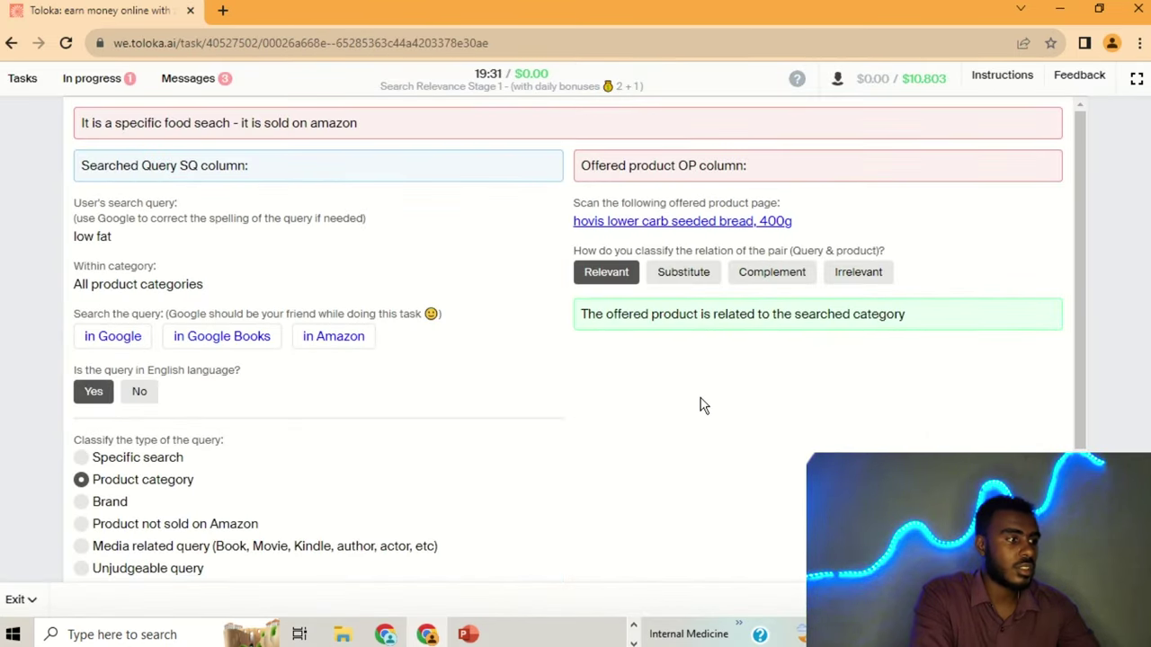
- Read the correction hint for "low fat", reclassify the query as Specific search and submit the task
{"action": "left_click_drag", "start_coordinate": [93, 124], "coordinate": [357, 125]}
{"action": "left_click", "coordinate": [355, 127]}
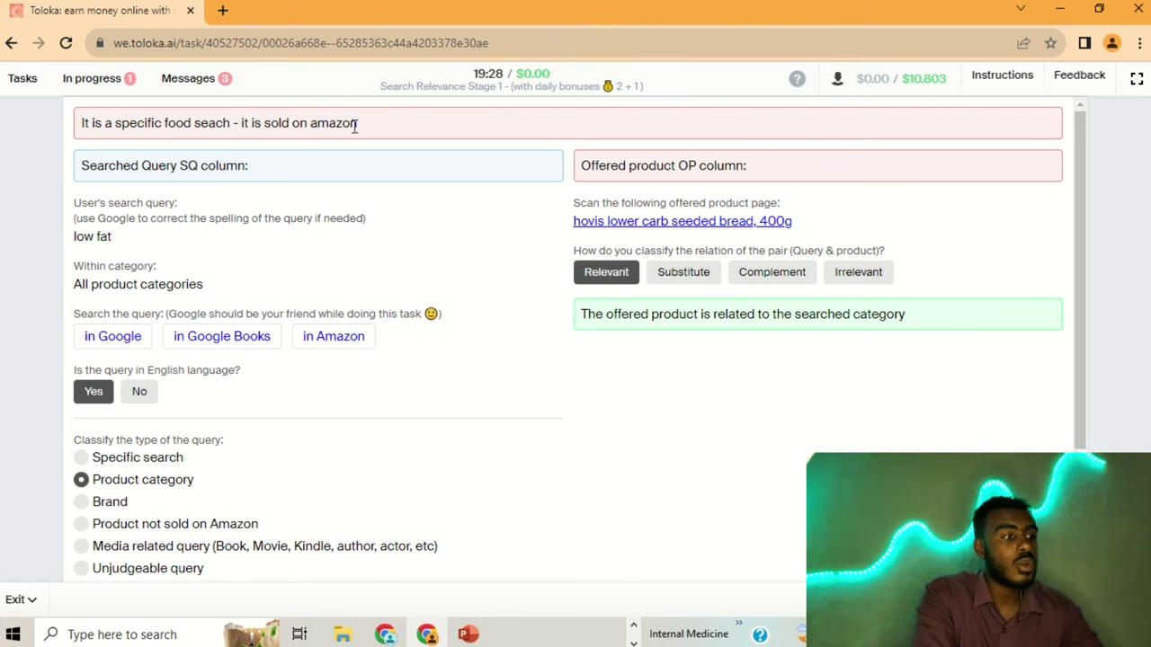
{"action": "left_click", "coordinate": [82, 460]}
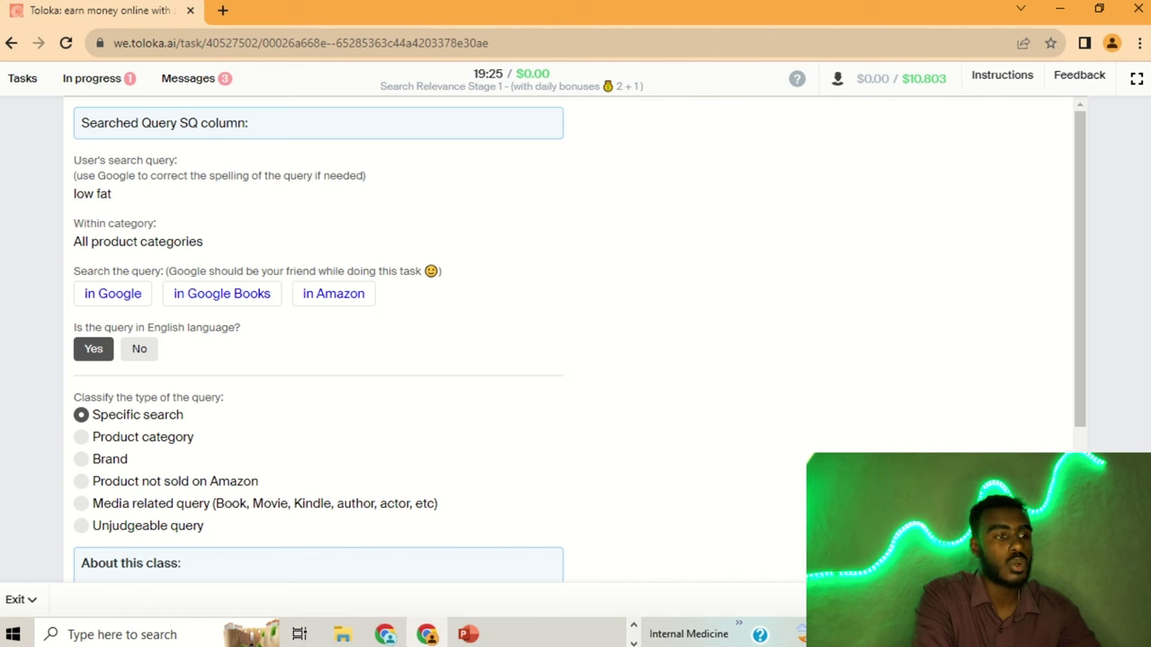
{"action": "key", "text": "Return"}
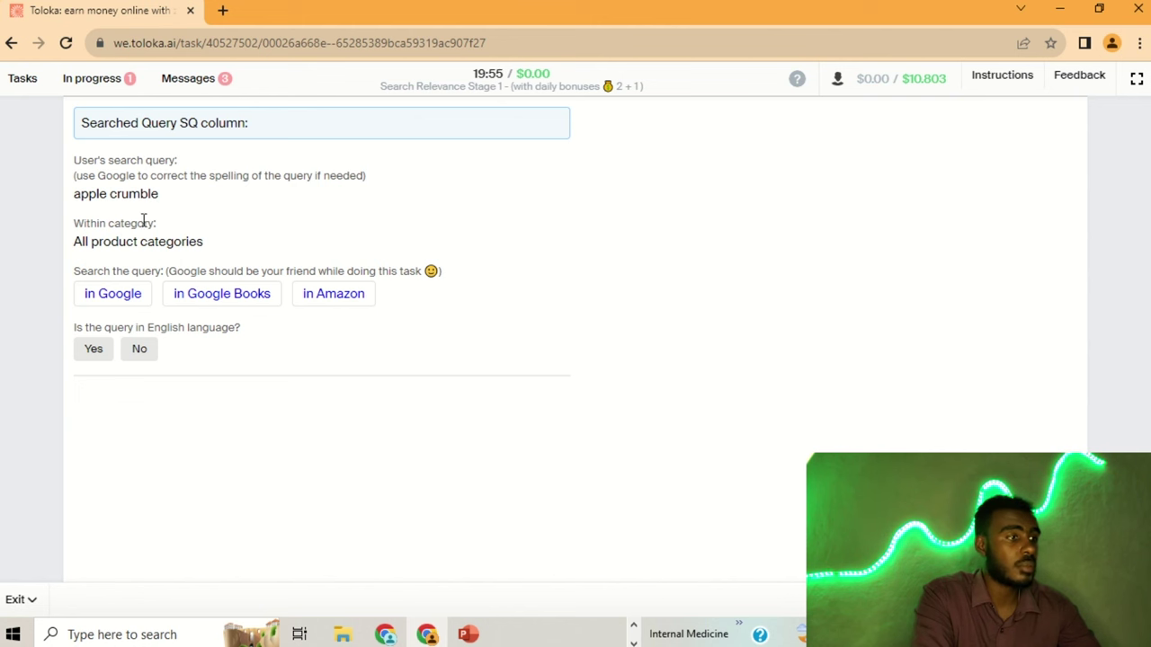
- After checking "apple crumble" on Google, mark the query as English, classify it as Specific search and submit the task
{"action": "left_click", "coordinate": [128, 294]}
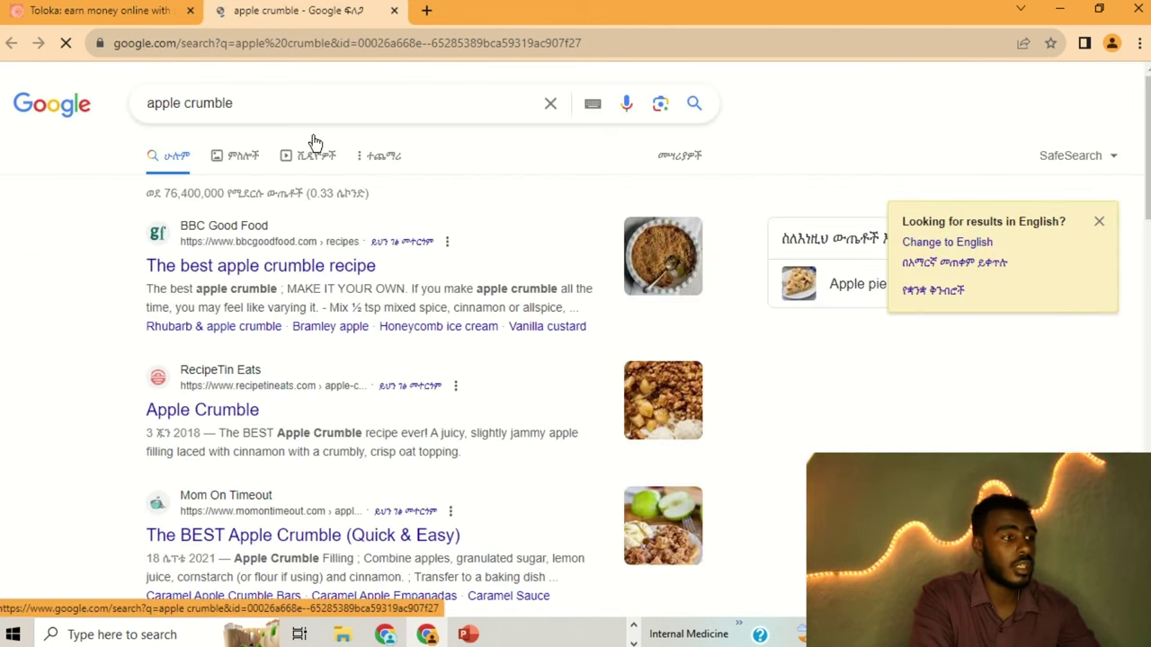
{"action": "left_click", "coordinate": [231, 159]}
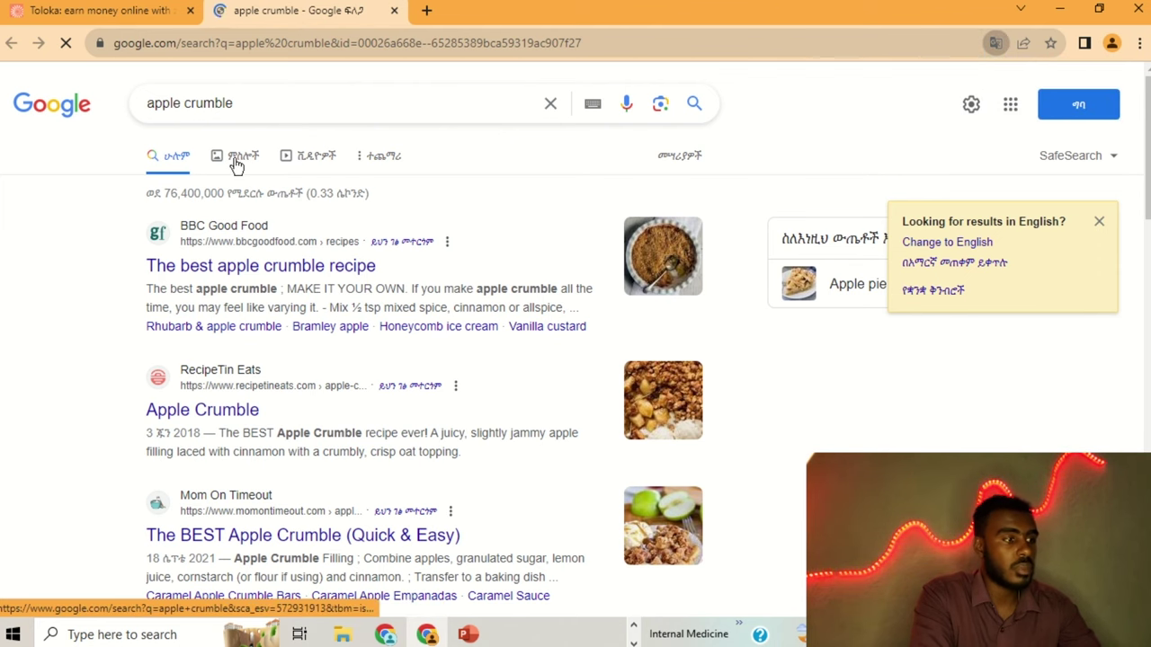
{"action": "left_click", "coordinate": [394, 11]}
{"action": "left_click", "coordinate": [99, 352]}
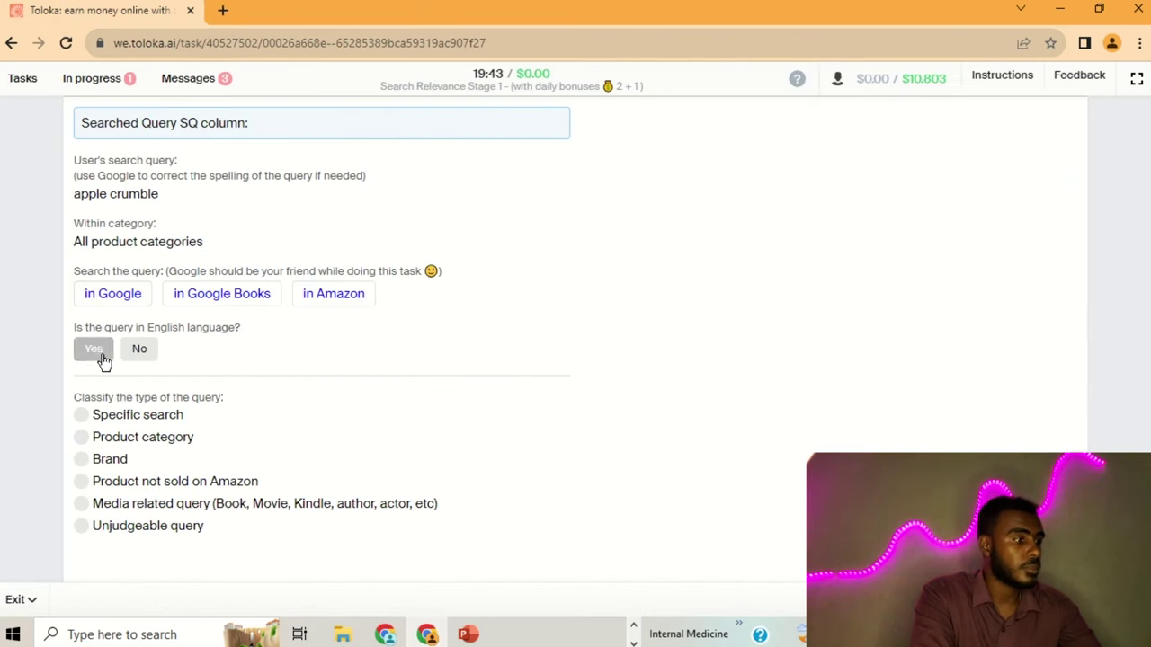
{"action": "left_click", "coordinate": [121, 415]}
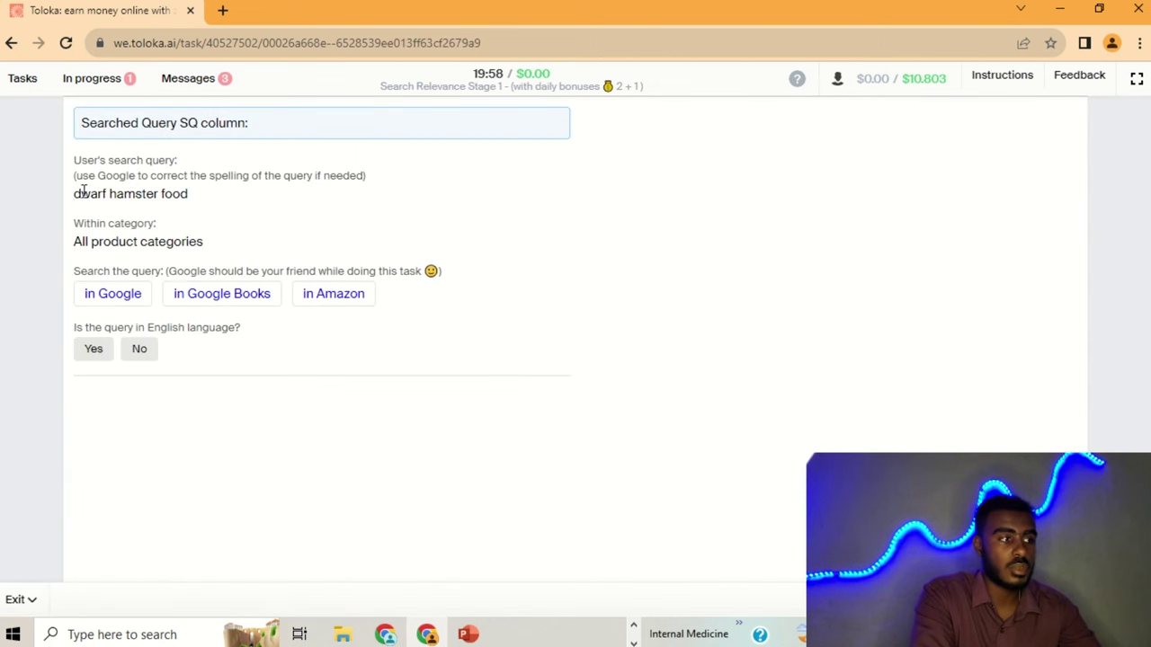
- After reviewing Google image results for "dwarf hamster food", mark the query as English, classify it as Specific search and submit the task
{"action": "left_click_drag", "start_coordinate": [77, 194], "coordinate": [198, 198]}
{"action": "left_click", "coordinate": [174, 221]}
{"action": "left_click", "coordinate": [135, 296]}
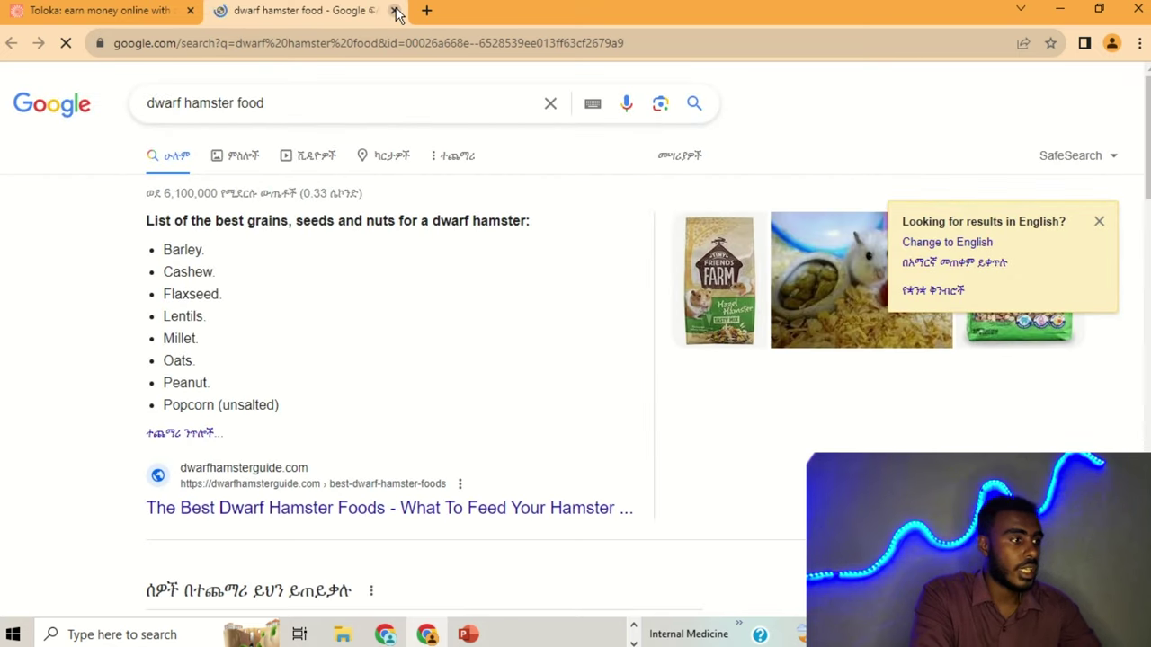
{"action": "left_click", "coordinate": [241, 171]}
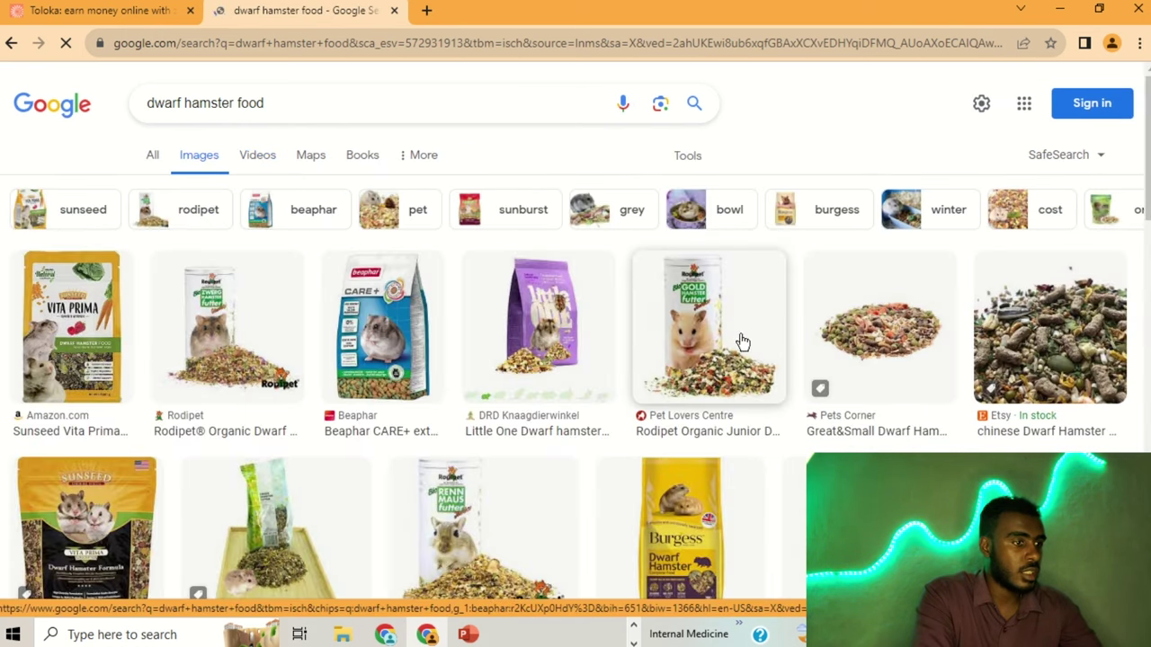
{"action": "left_click", "coordinate": [393, 11]}
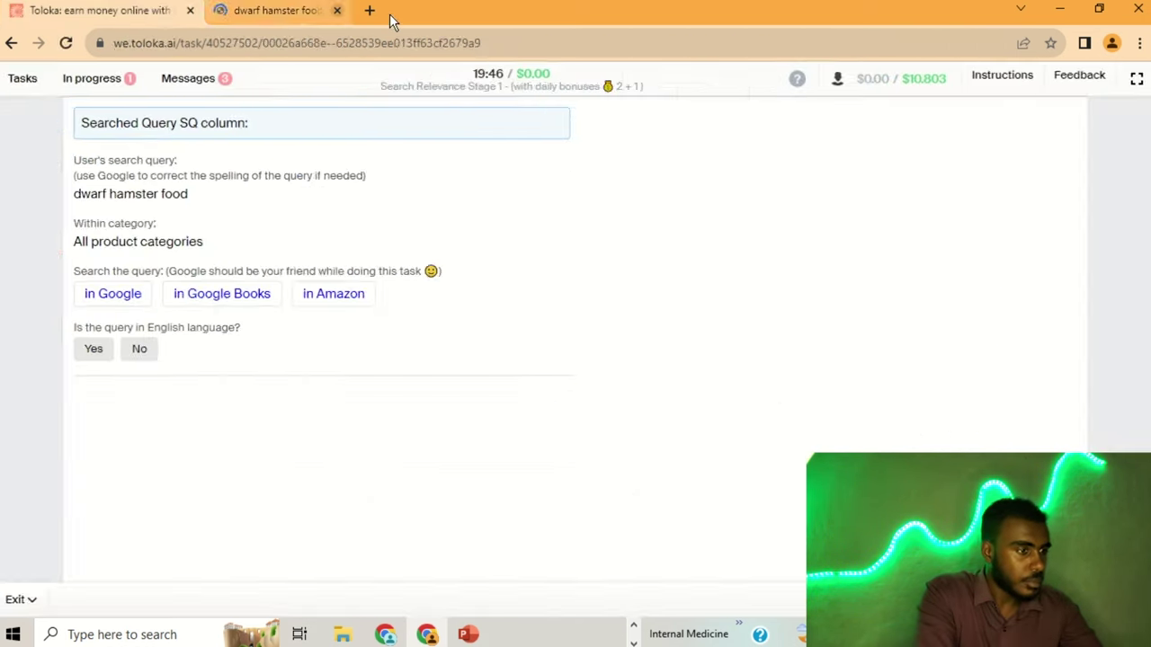
{"action": "double_click", "coordinate": [389, 14]}
{"action": "left_click_drag", "start_coordinate": [477, 125], "coordinate": [351, 5]}
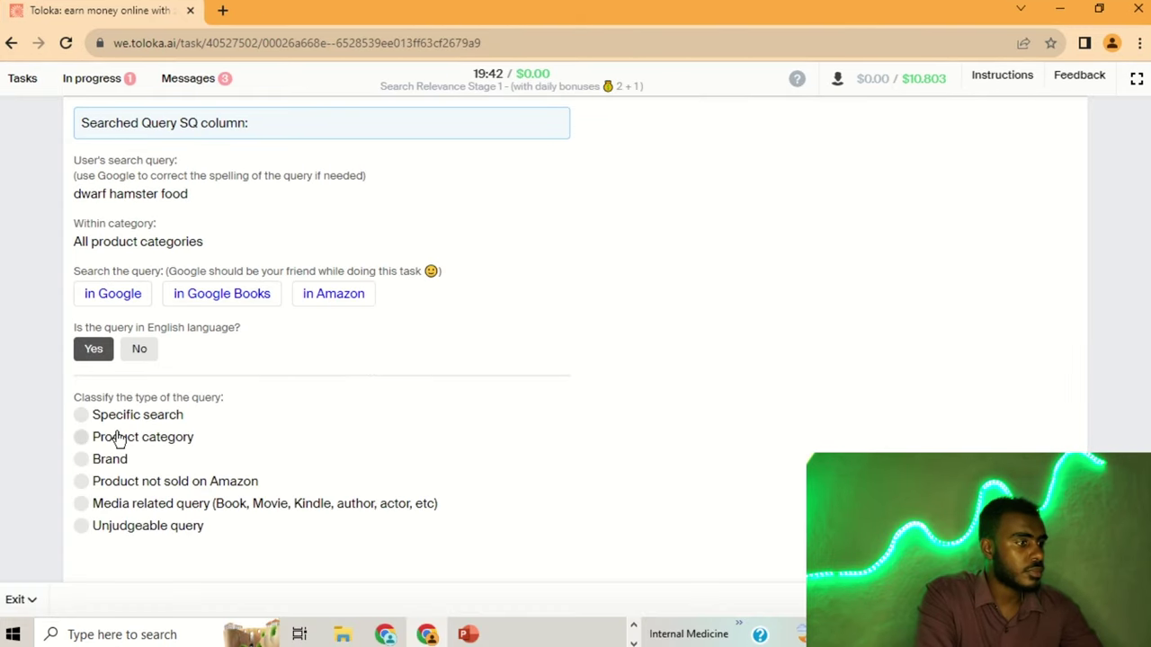
{"action": "left_click", "coordinate": [127, 419]}
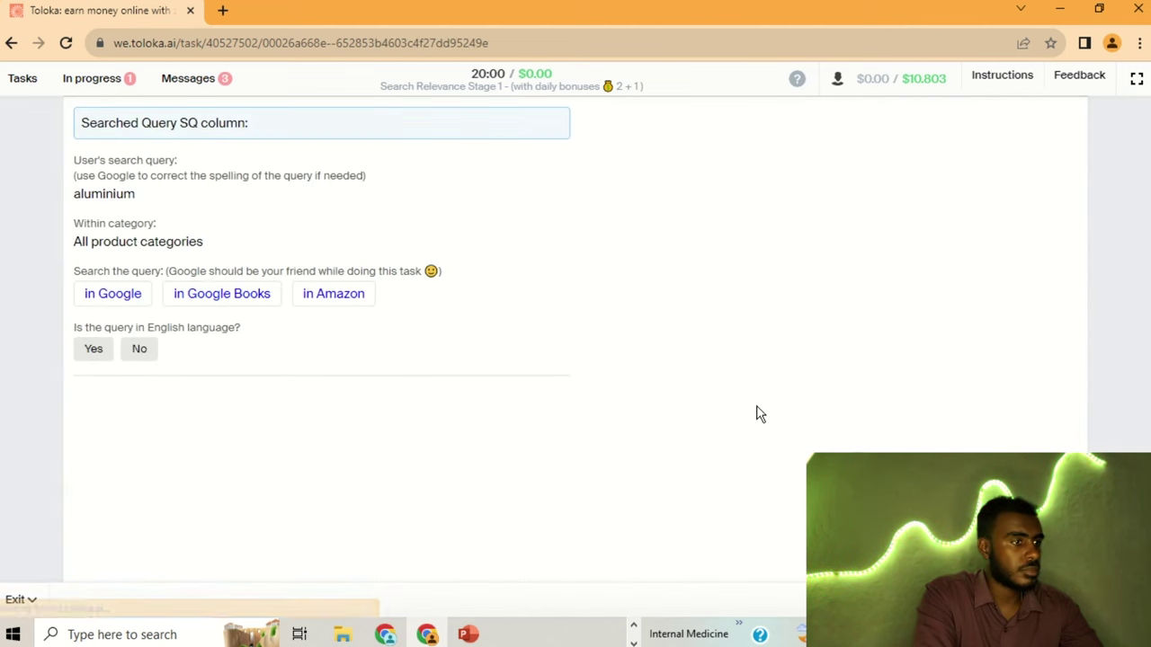
- After reviewing the Amazon results for "aluminium", mark the query as English and classify it as Unjudgeable query
{"action": "left_click", "coordinate": [324, 295]}
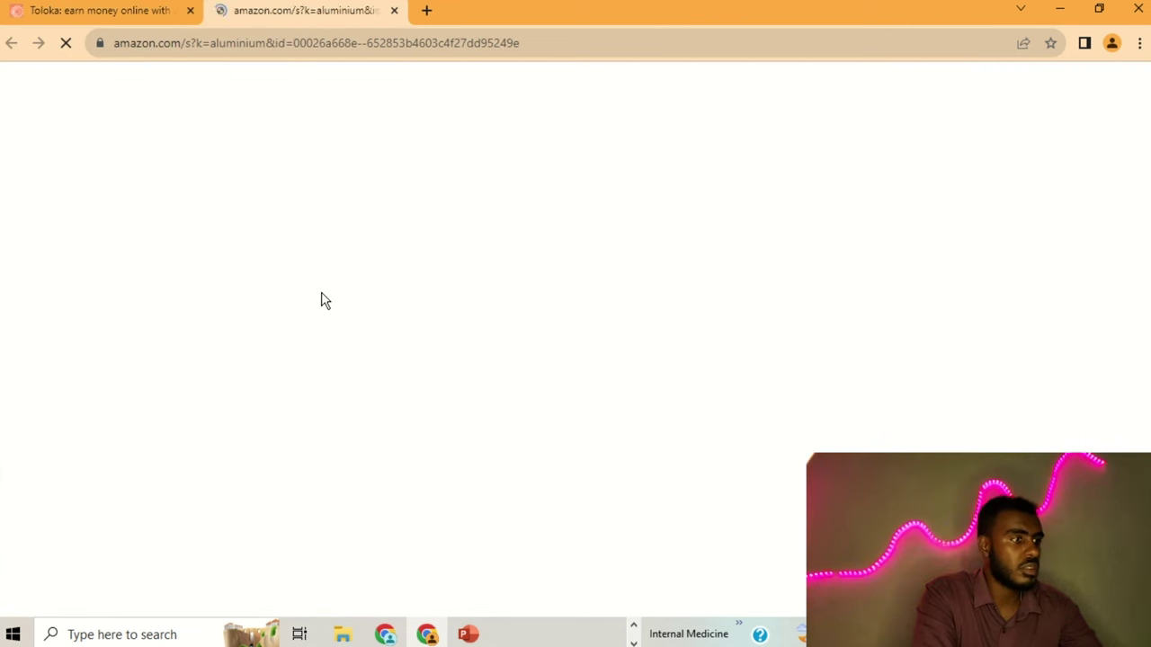
{"action": "scroll", "coordinate": [322, 300], "scroll_direction": "down", "scroll_amount": 2}
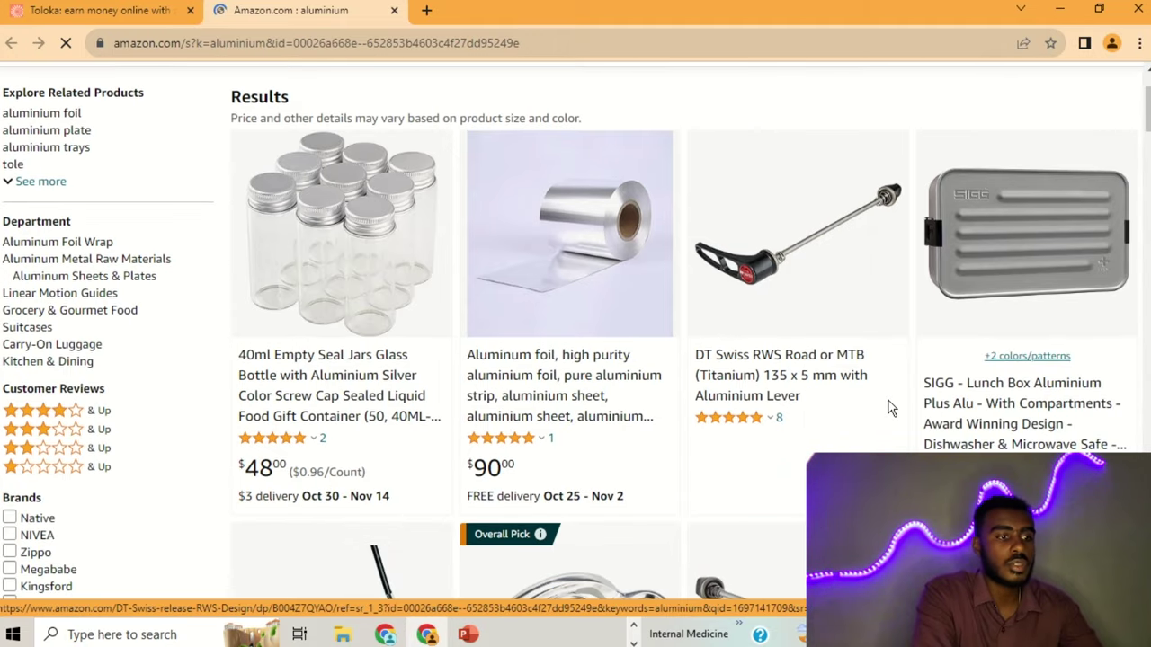
{"action": "scroll", "coordinate": [876, 405], "scroll_direction": "down", "scroll_amount": 4}
{"action": "scroll", "coordinate": [876, 405], "scroll_direction": "down", "scroll_amount": 2}
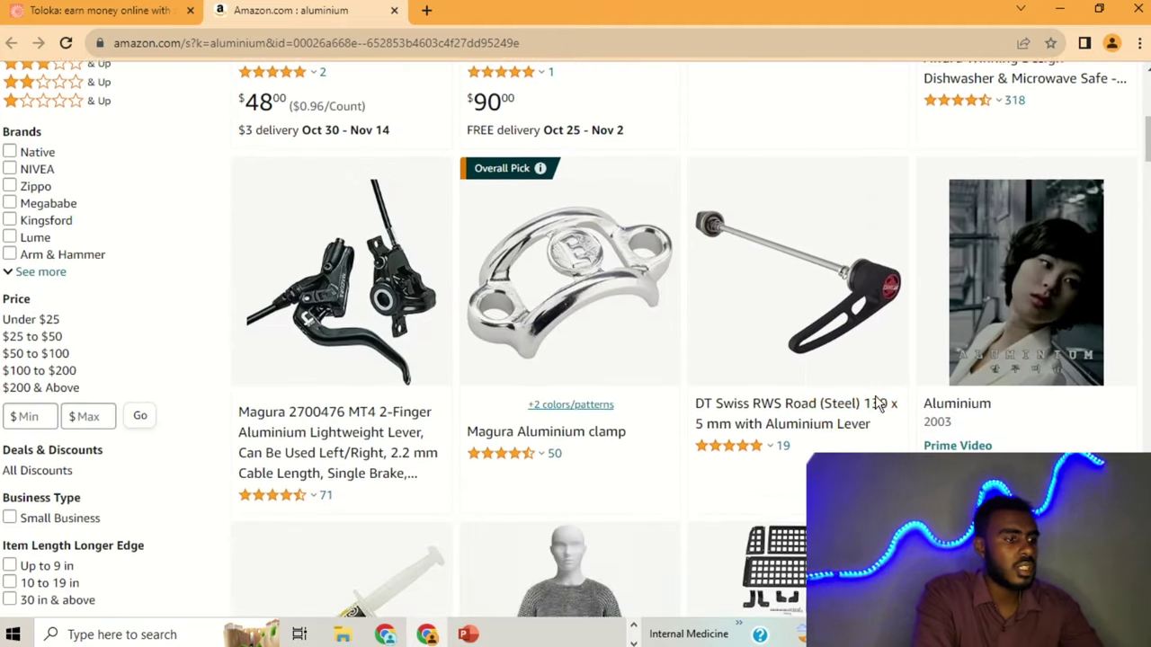
{"action": "left_click", "coordinate": [95, 10]}
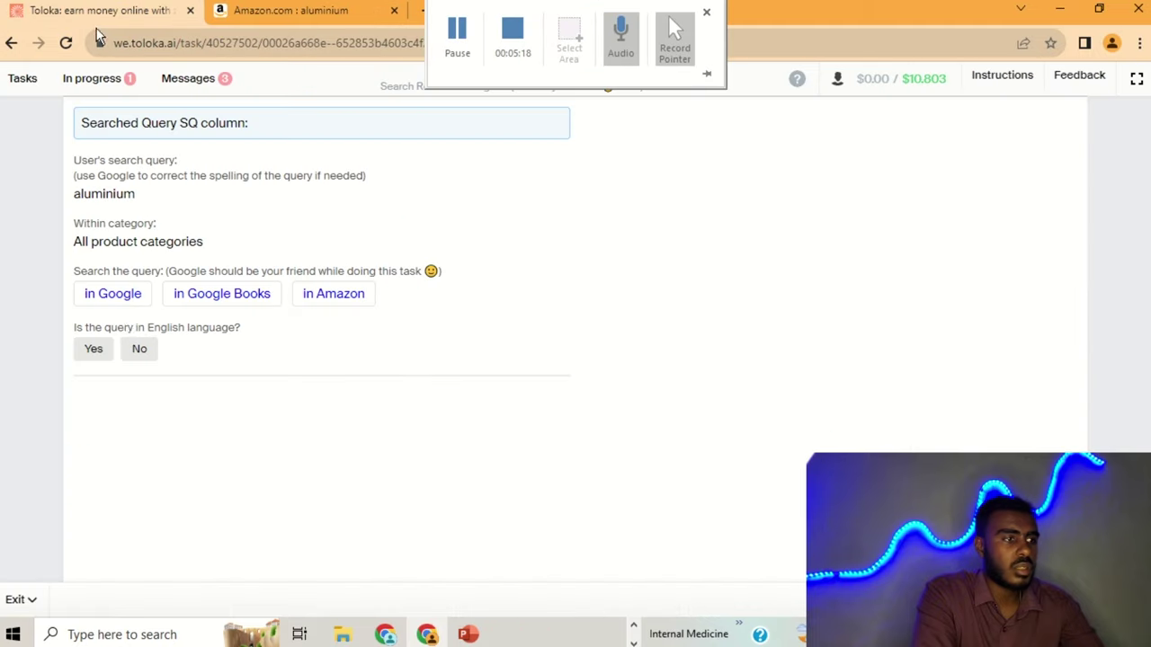
{"action": "left_click", "coordinate": [95, 350]}
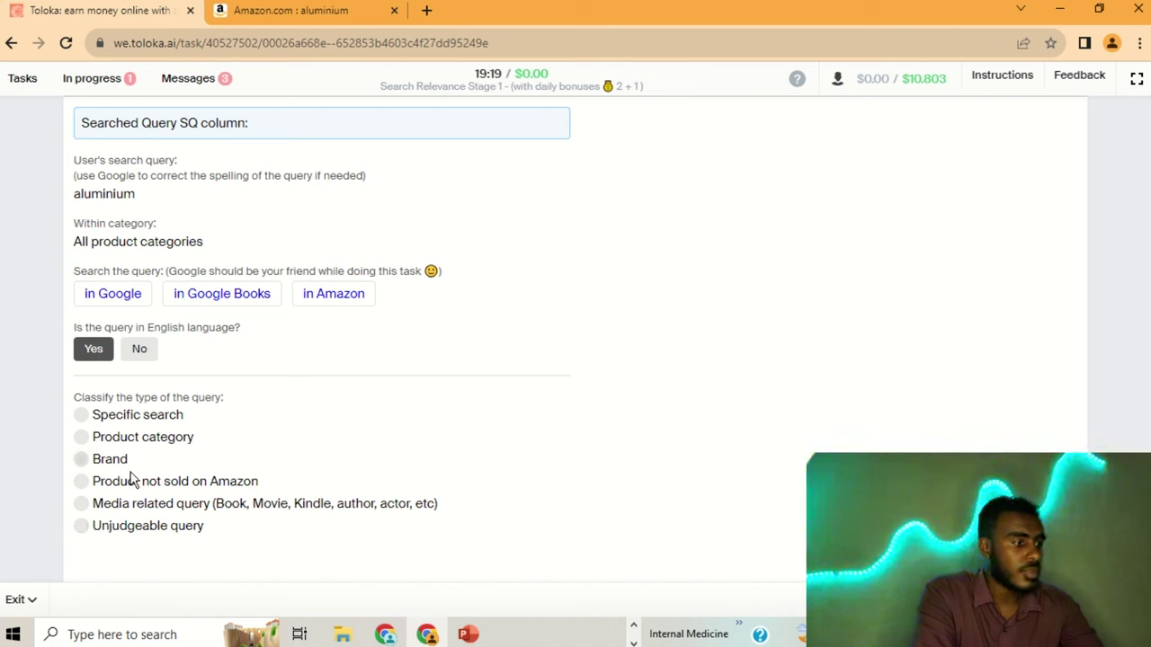
{"action": "left_click", "coordinate": [145, 526]}
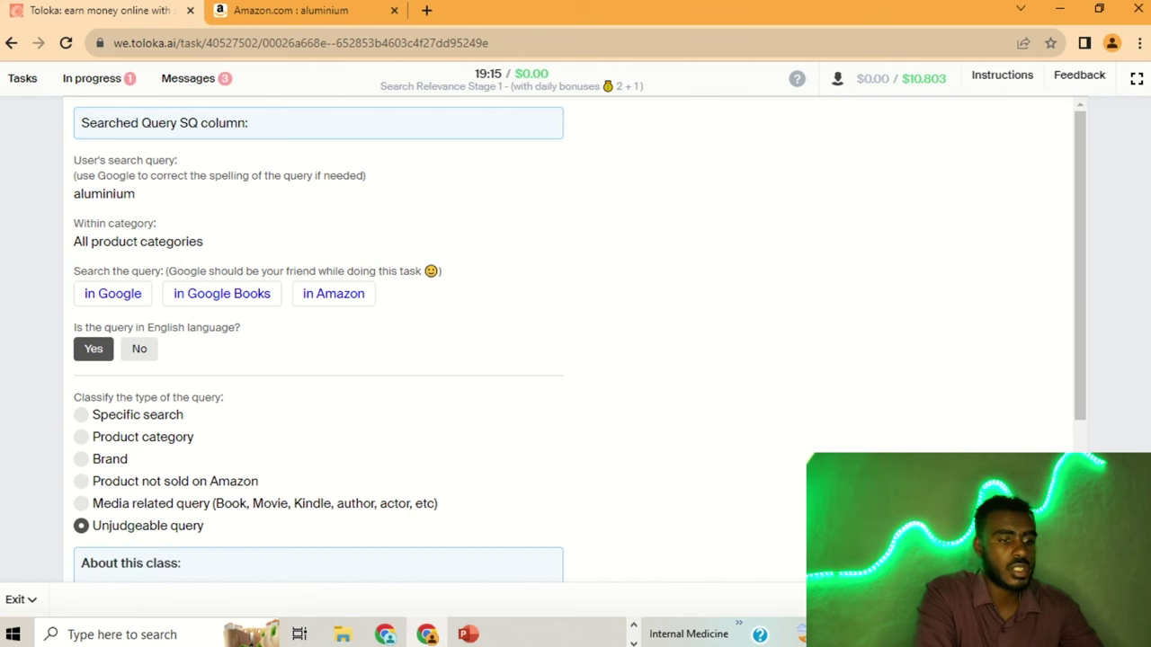
- Submit the "aluminium" task, and after checking "canned food" on Google, mark that query as English and classify it as Product category
{"action": "key", "text": "Return"}
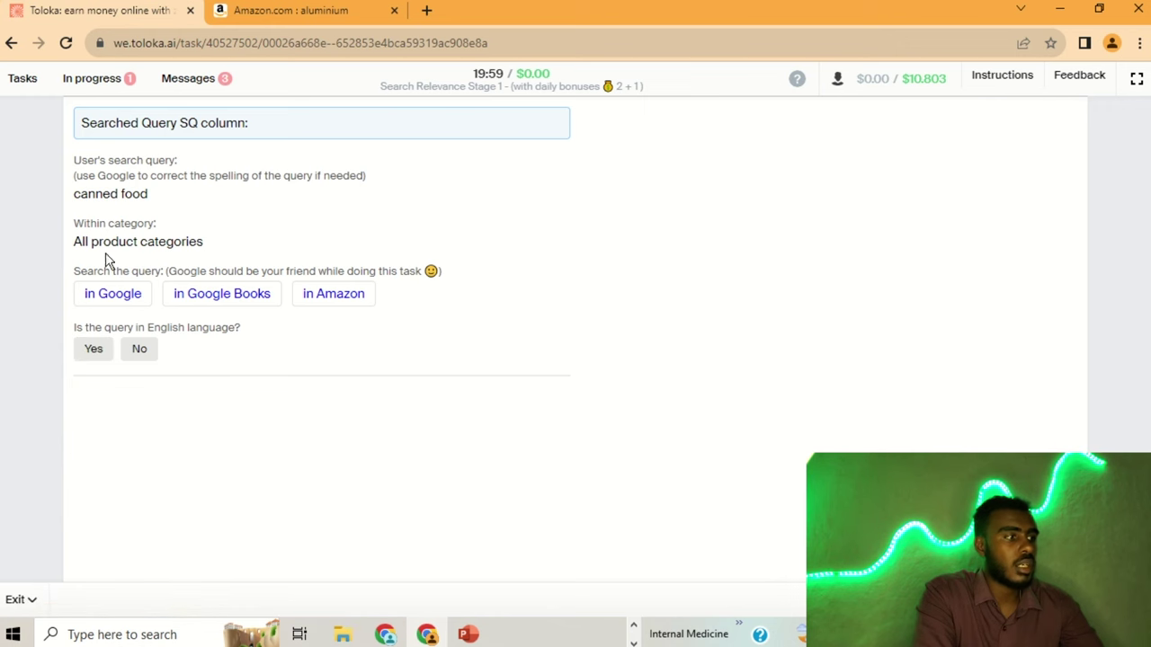
{"action": "left_click", "coordinate": [104, 295]}
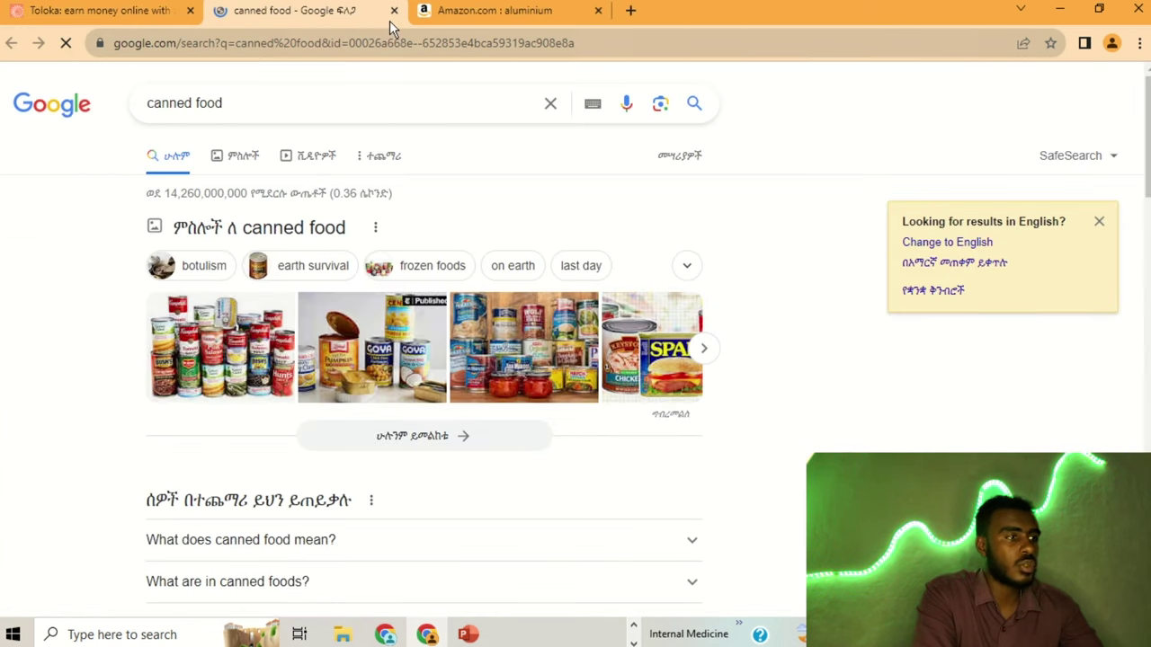
{"action": "left_click", "coordinate": [393, 11]}
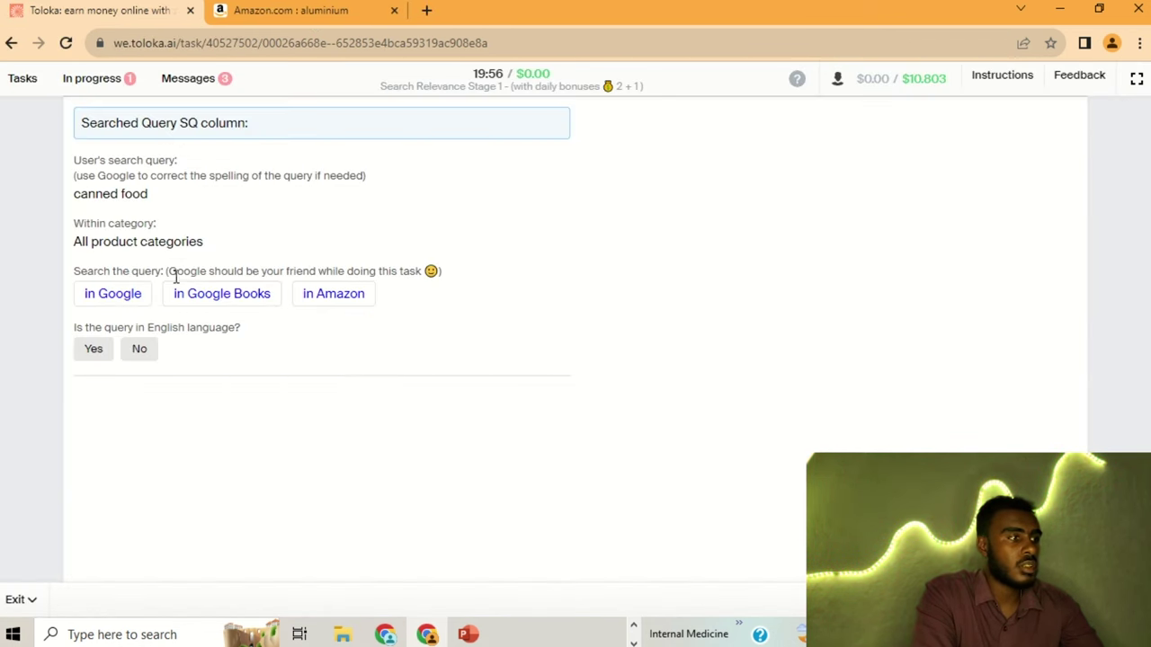
{"action": "left_click", "coordinate": [101, 350]}
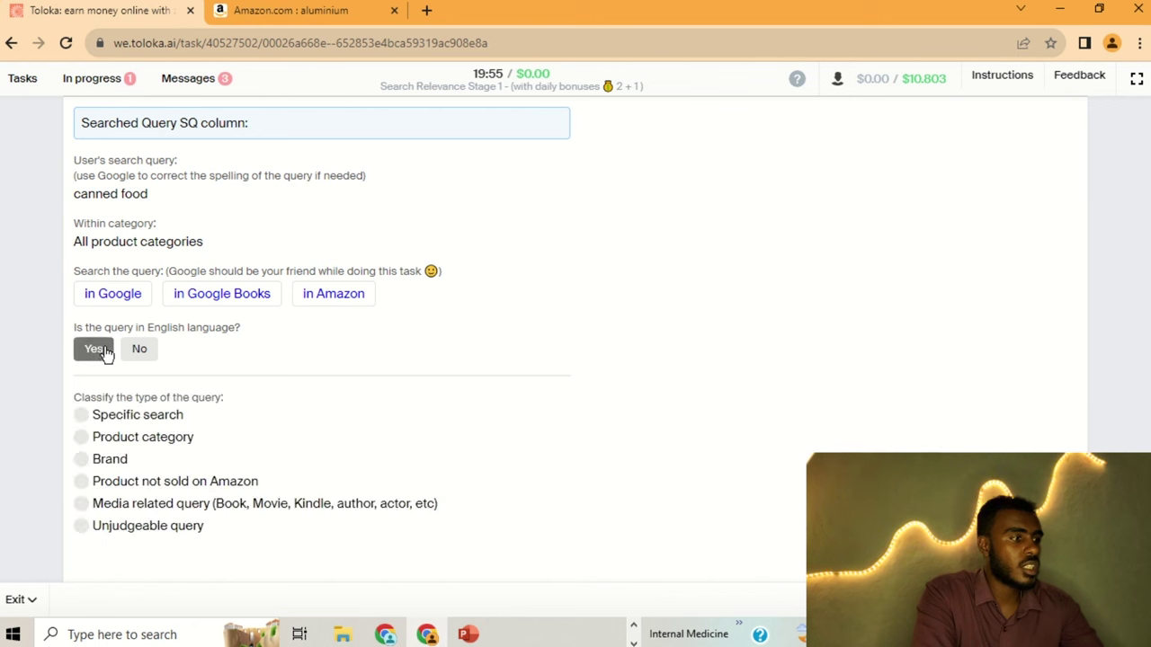
{"action": "left_click", "coordinate": [140, 444]}
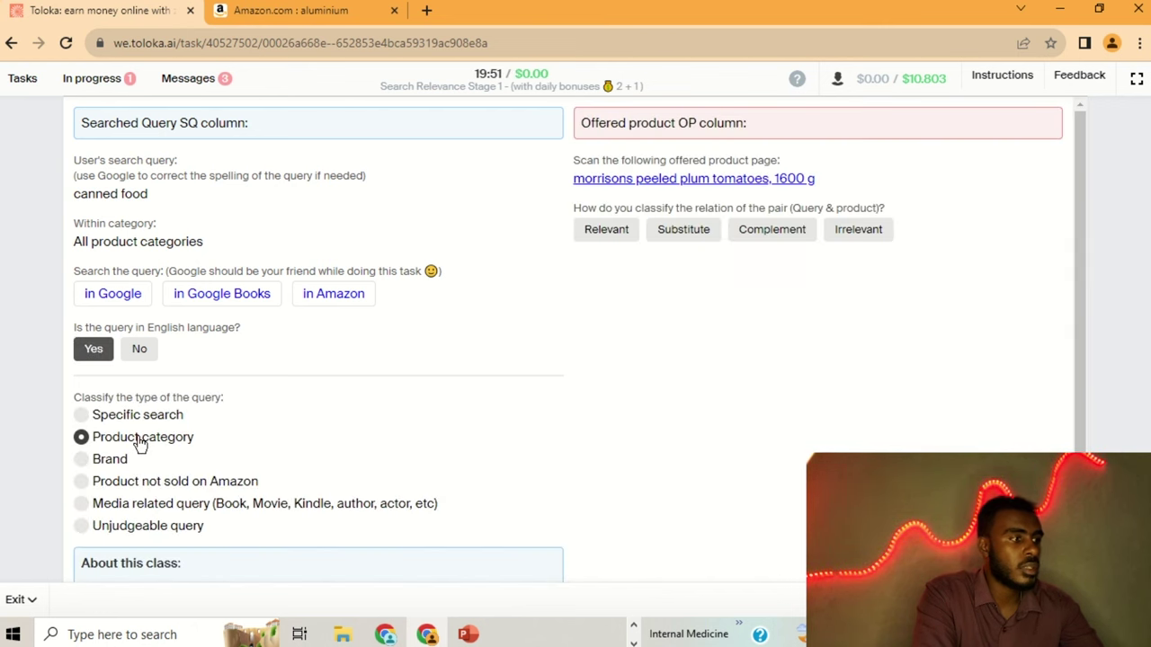
- Examine the offered Morrisons peeled plum tomatoes page on Amazon and browse its Food Cupboard category for its relation to canned food
{"action": "left_click", "coordinate": [685, 179]}
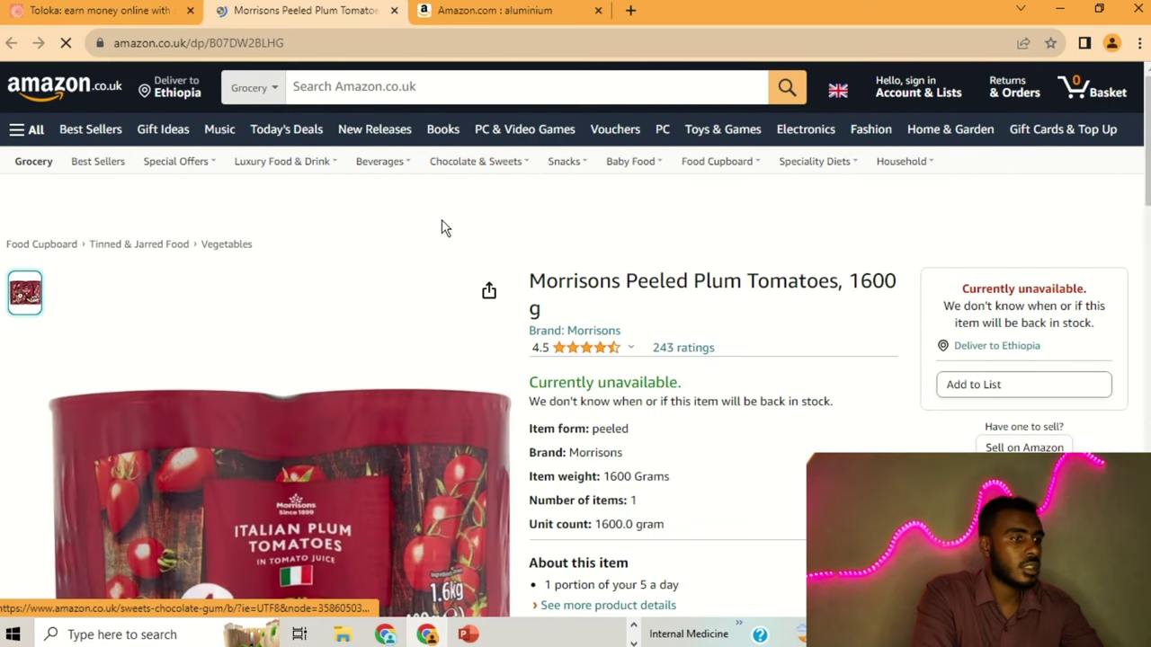
{"action": "scroll", "coordinate": [442, 226], "scroll_direction": "down", "scroll_amount": 3}
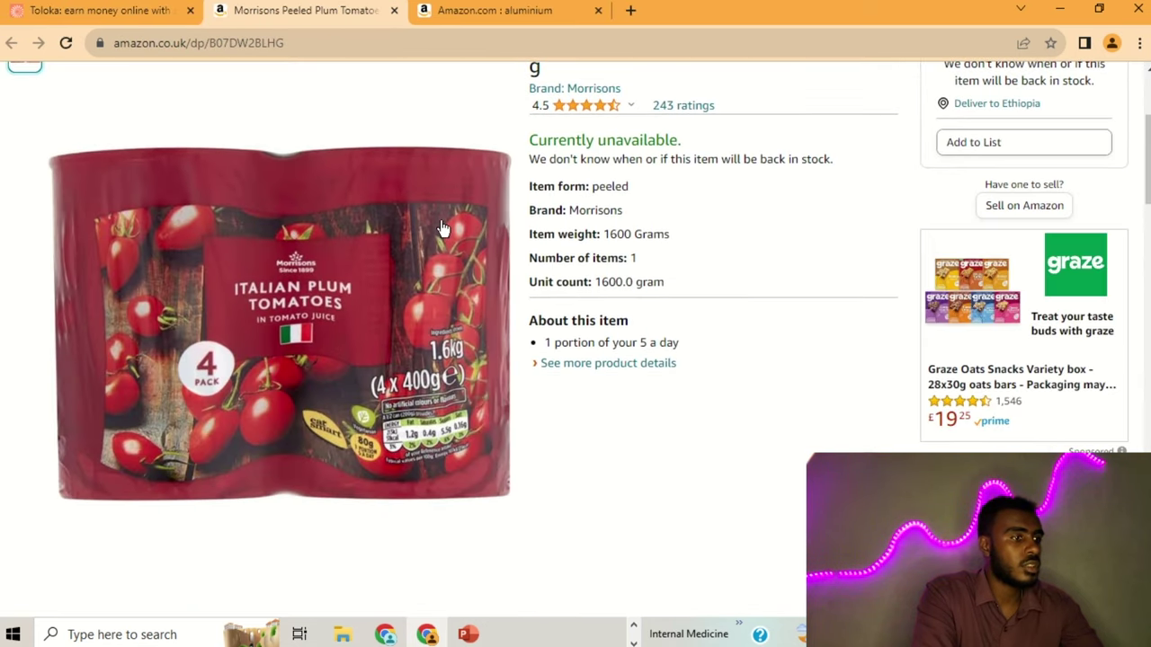
{"action": "scroll", "coordinate": [442, 228], "scroll_direction": "up", "scroll_amount": 1}
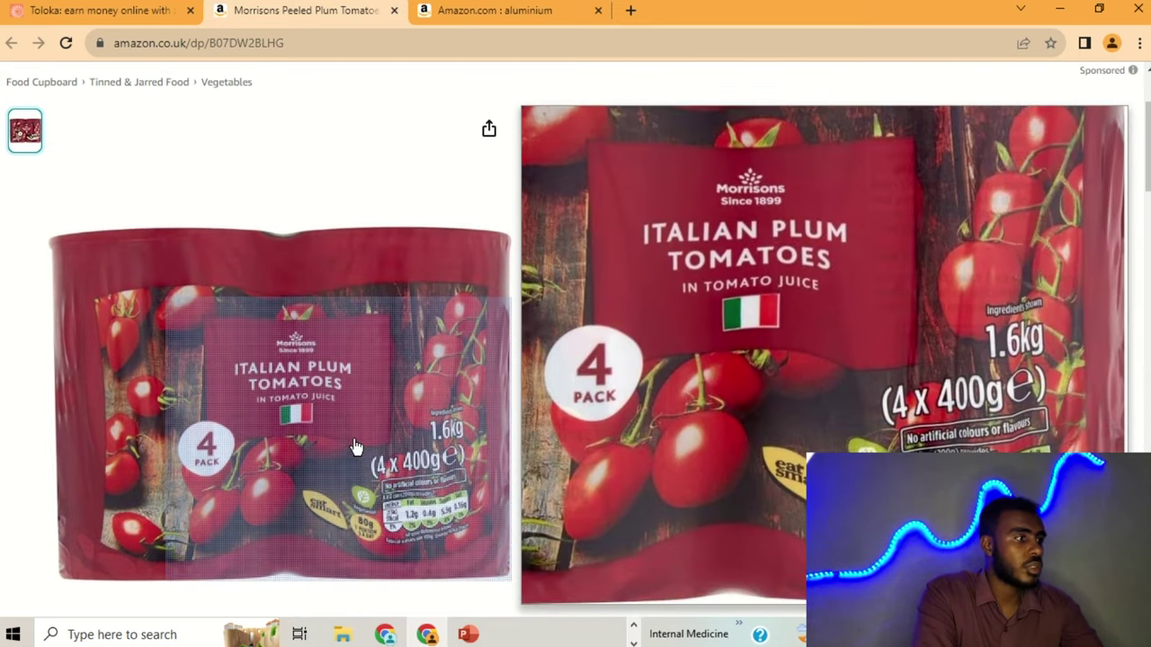
{"action": "scroll", "coordinate": [714, 372], "scroll_direction": "up", "scroll_amount": 2}
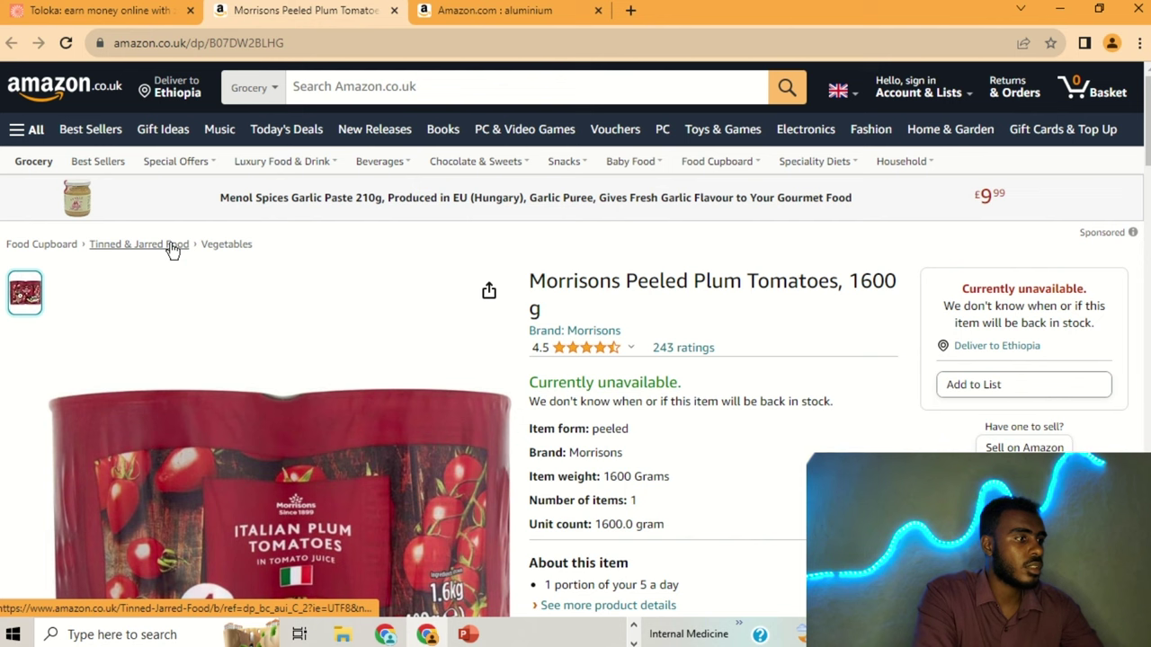
{"action": "left_click", "coordinate": [58, 253]}
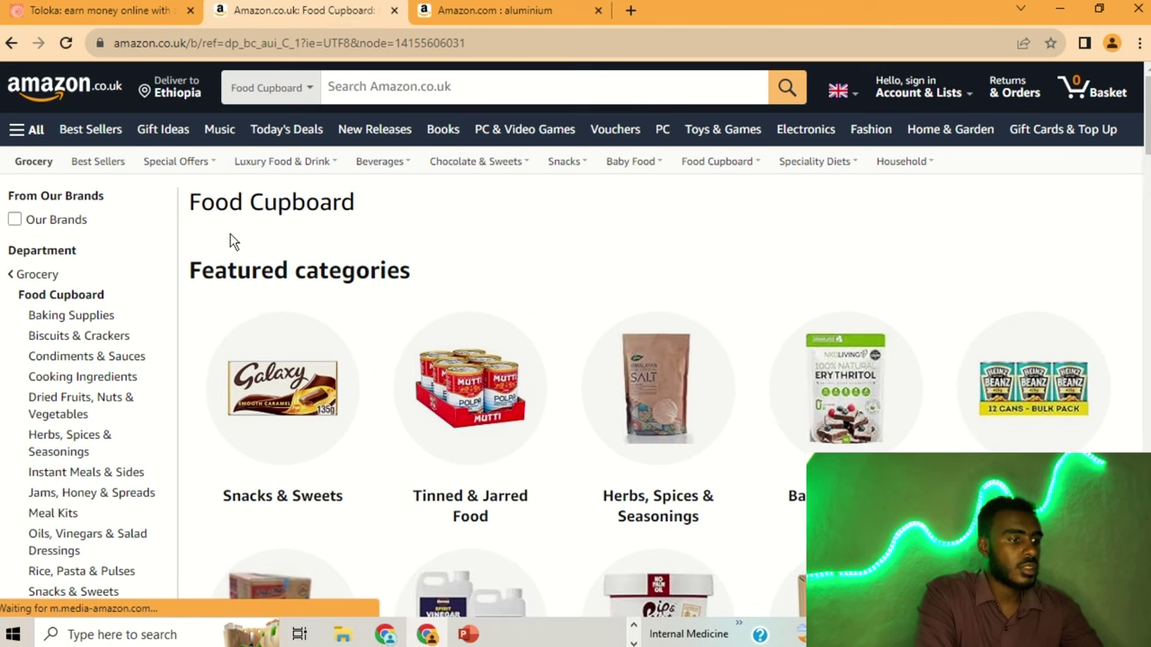
{"action": "scroll", "coordinate": [231, 241], "scroll_direction": "down", "scroll_amount": 1}
{"action": "scroll", "coordinate": [231, 241], "scroll_direction": "down", "scroll_amount": 1}
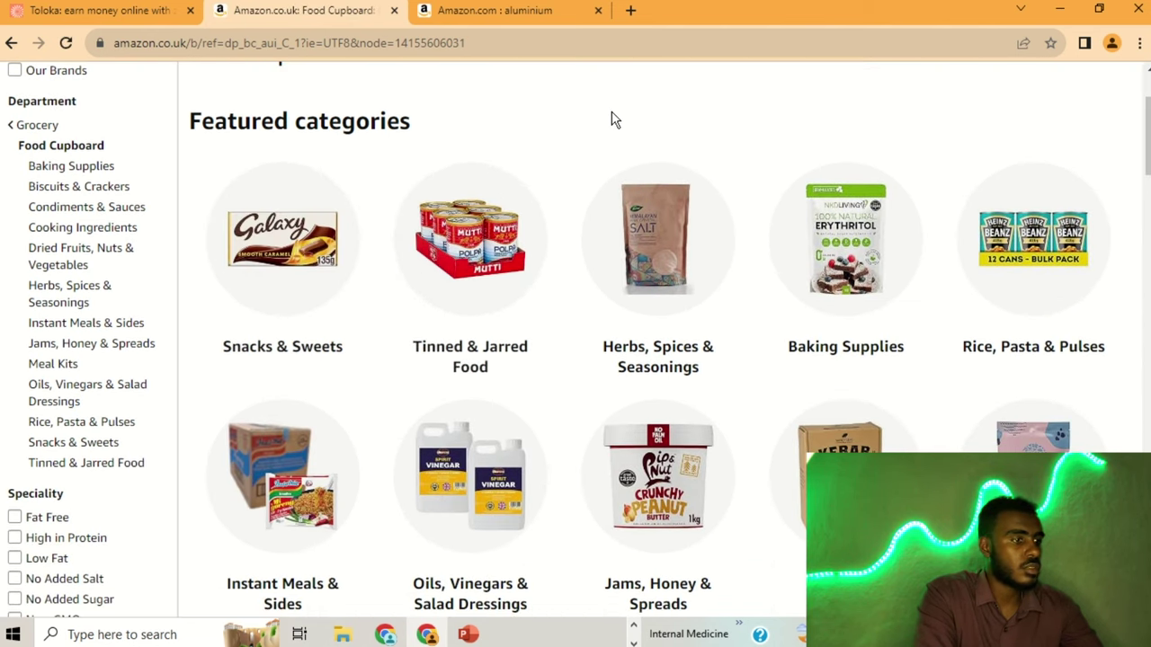
{"action": "scroll", "coordinate": [610, 119], "scroll_direction": "down", "scroll_amount": 3}
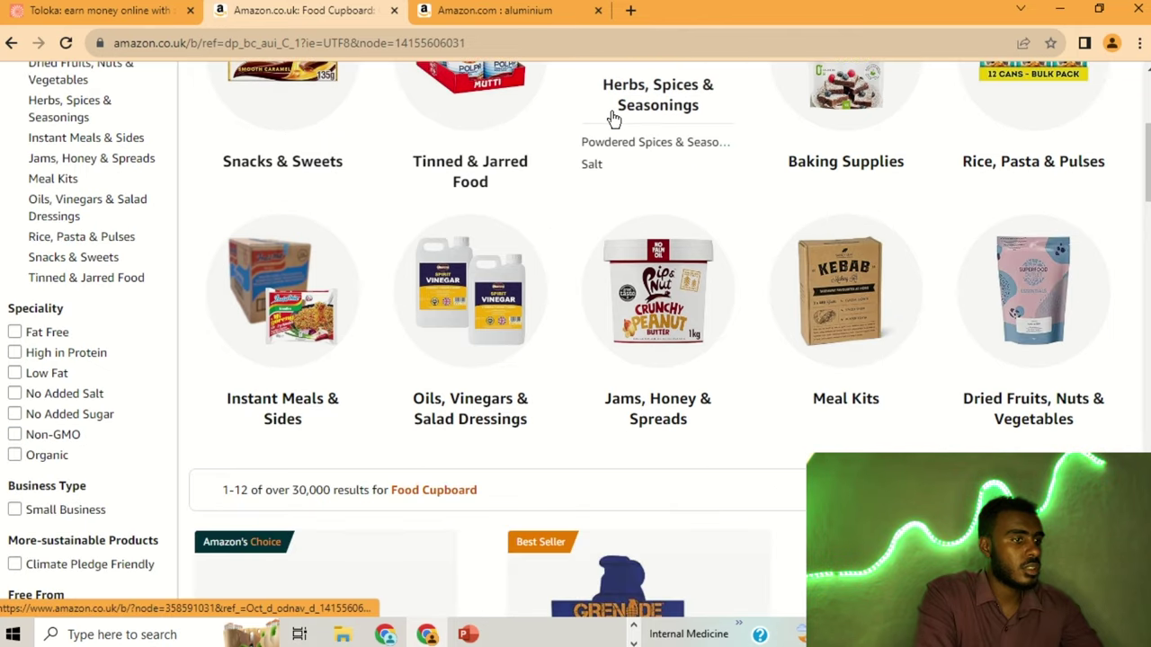
{"action": "scroll", "coordinate": [614, 120], "scroll_direction": "down", "scroll_amount": 2}
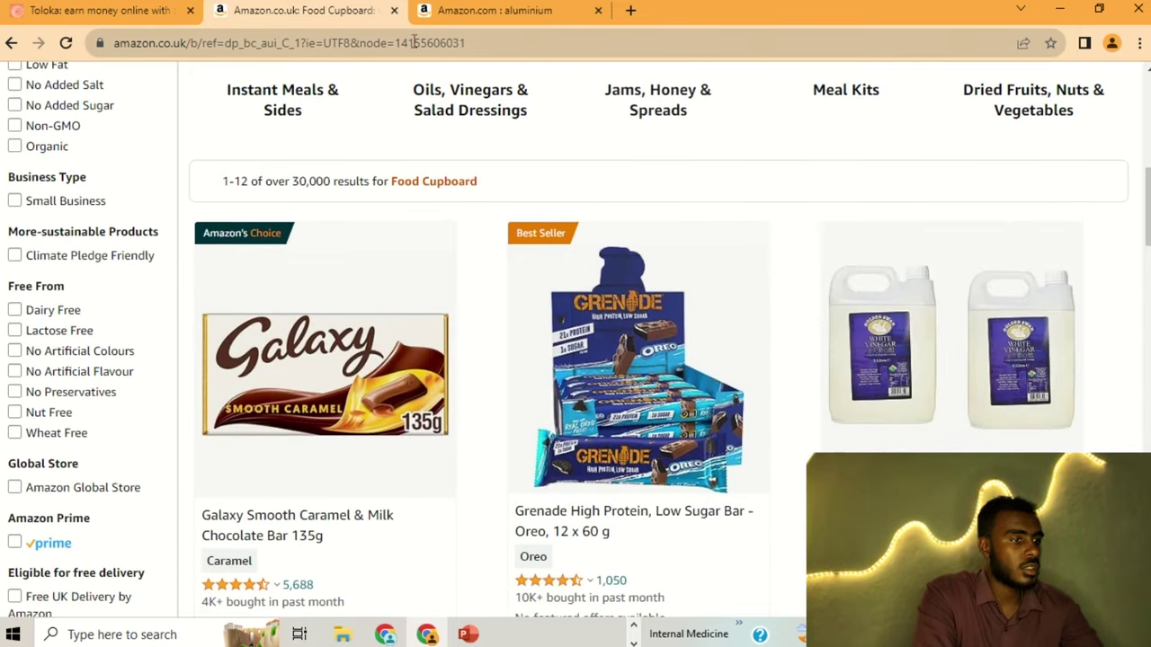
- Close the Amazon pages, rate the plum tomatoes as Relevant to "canned food" and submit the task
{"action": "left_click", "coordinate": [395, 10]}
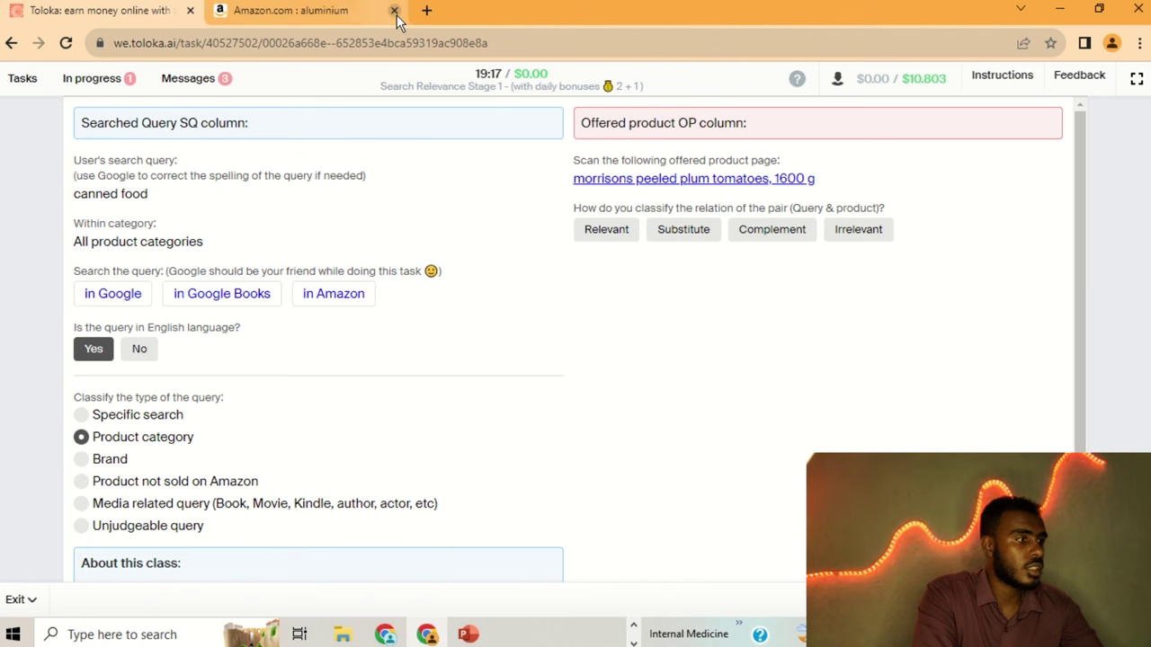
{"action": "left_click", "coordinate": [394, 11]}
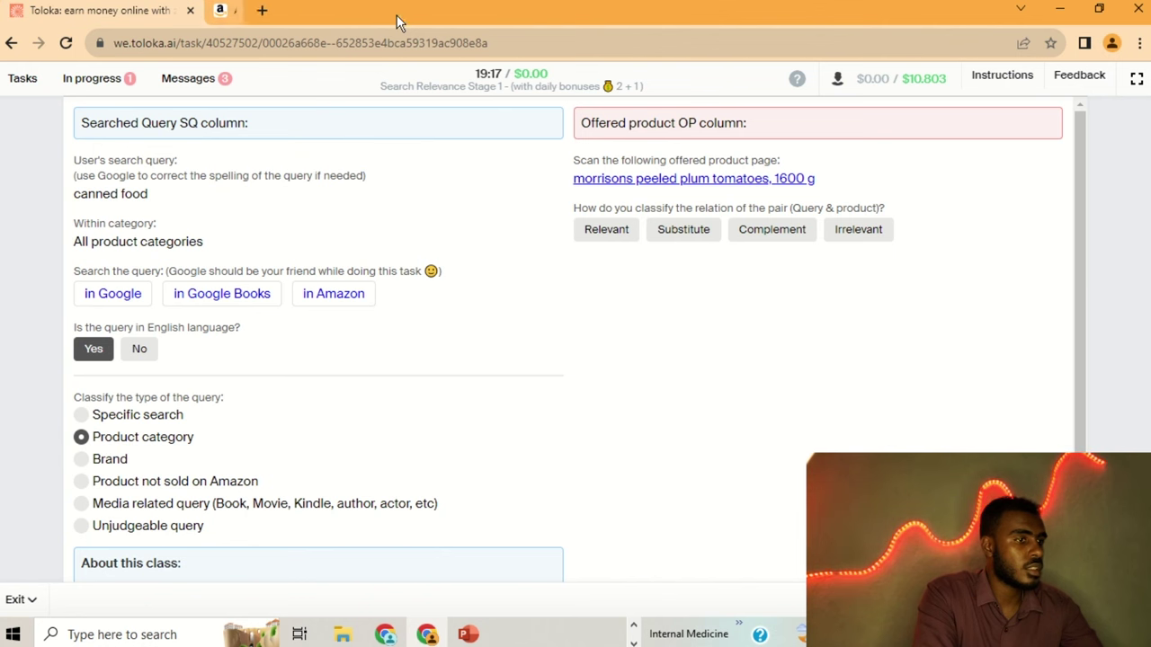
{"action": "left_click", "coordinate": [622, 232]}
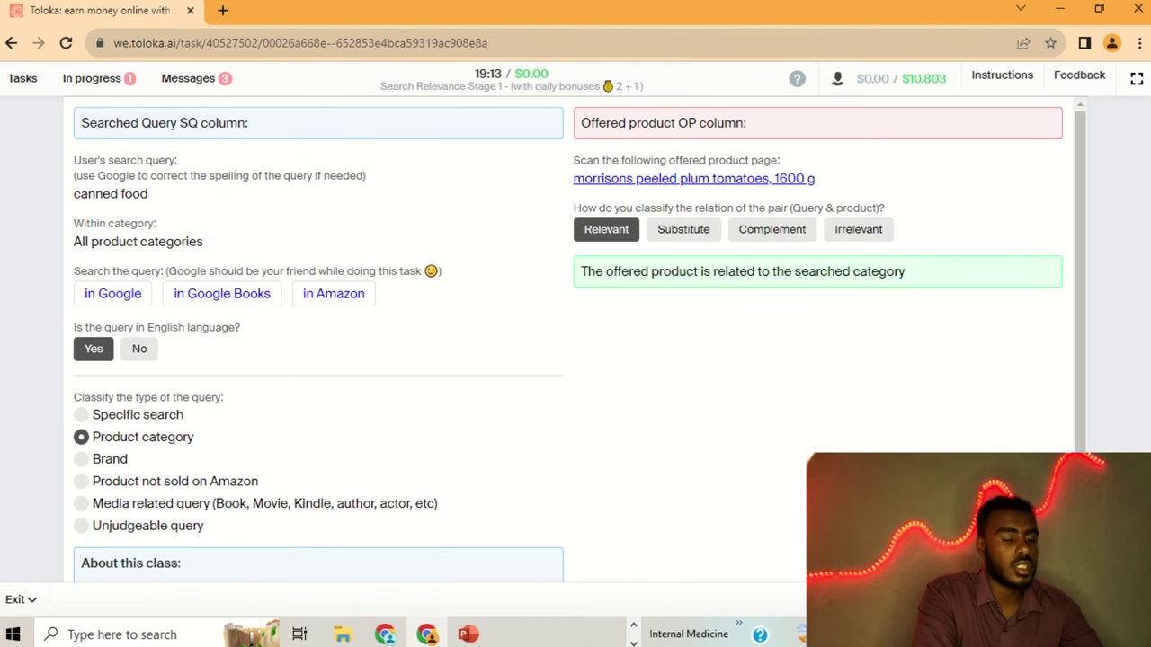
{"action": "key", "text": "Return"}
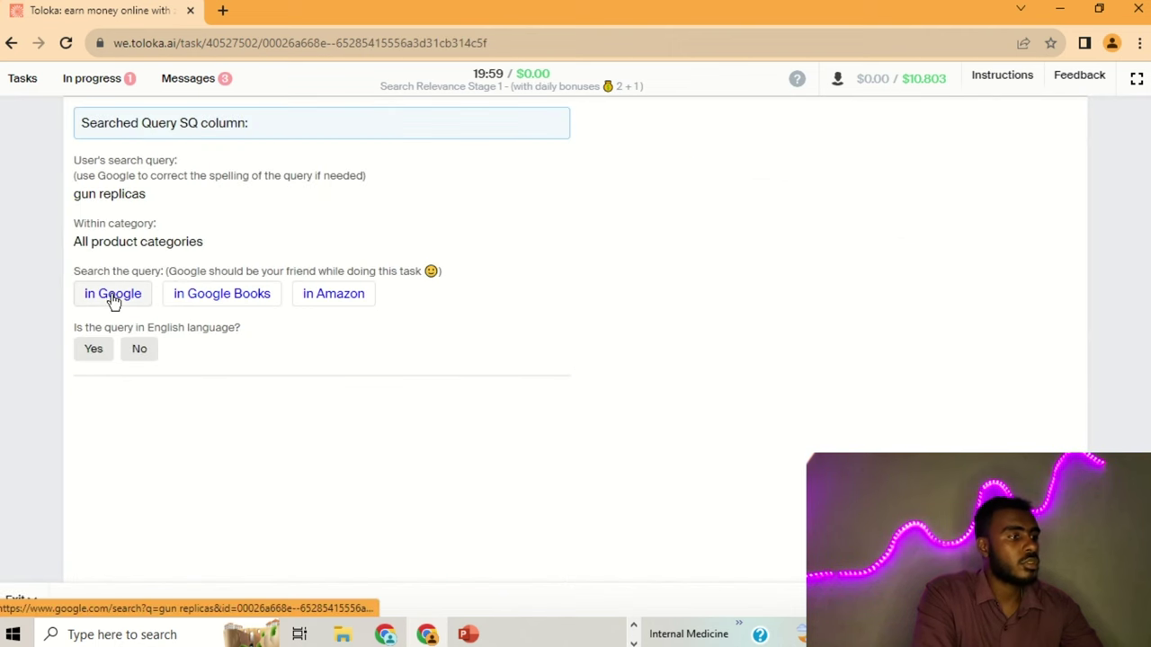
- After checking "gun replicas" on Google, mark the query as English, classify it as Specific search and submit the task
{"action": "left_click", "coordinate": [113, 297]}
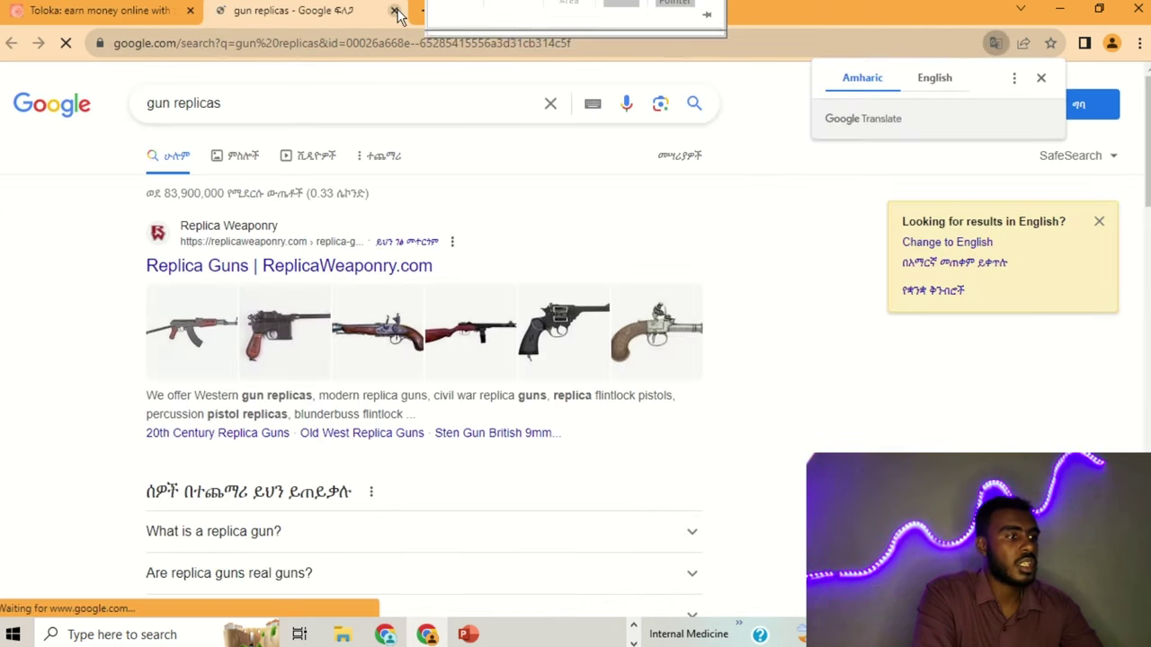
{"action": "left_click", "coordinate": [395, 11]}
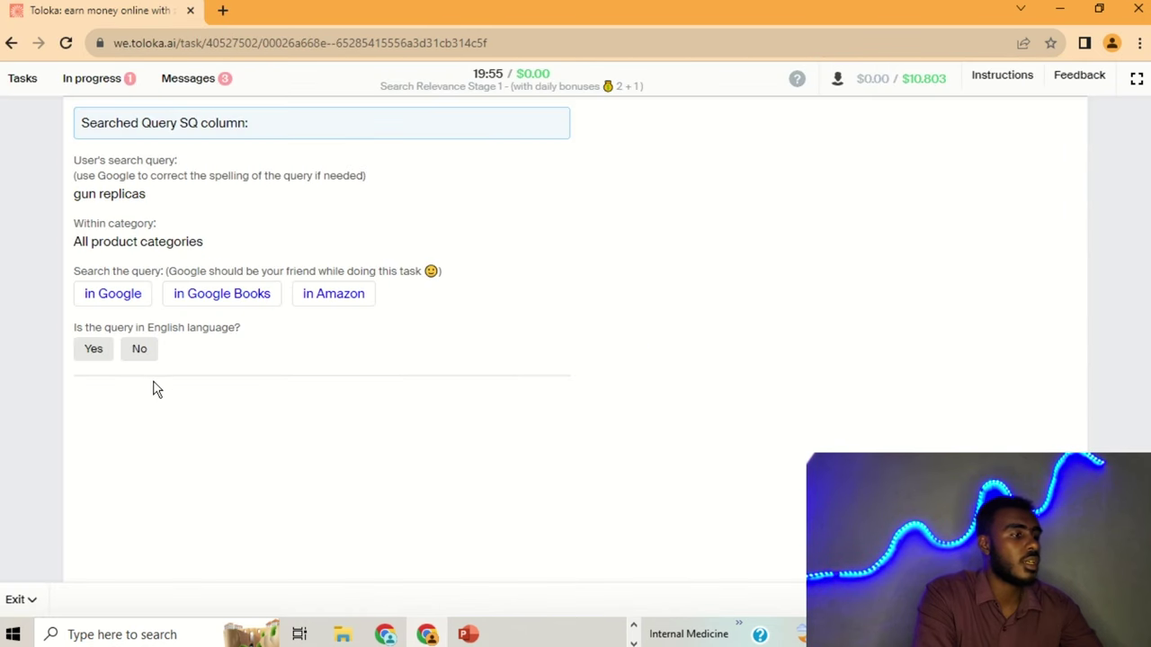
{"action": "left_click", "coordinate": [95, 355]}
{"action": "left_click", "coordinate": [113, 418]}
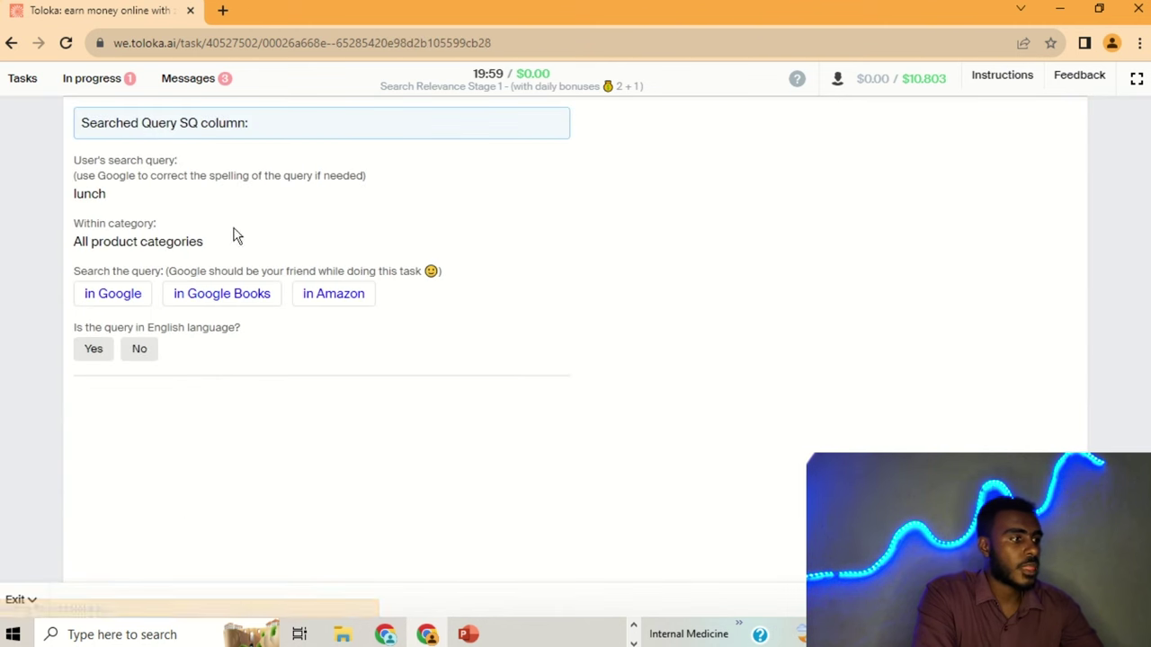
- After checking "lunch" on Google, mark the query as English and classify it as Product category
{"action": "left_click", "coordinate": [116, 297]}
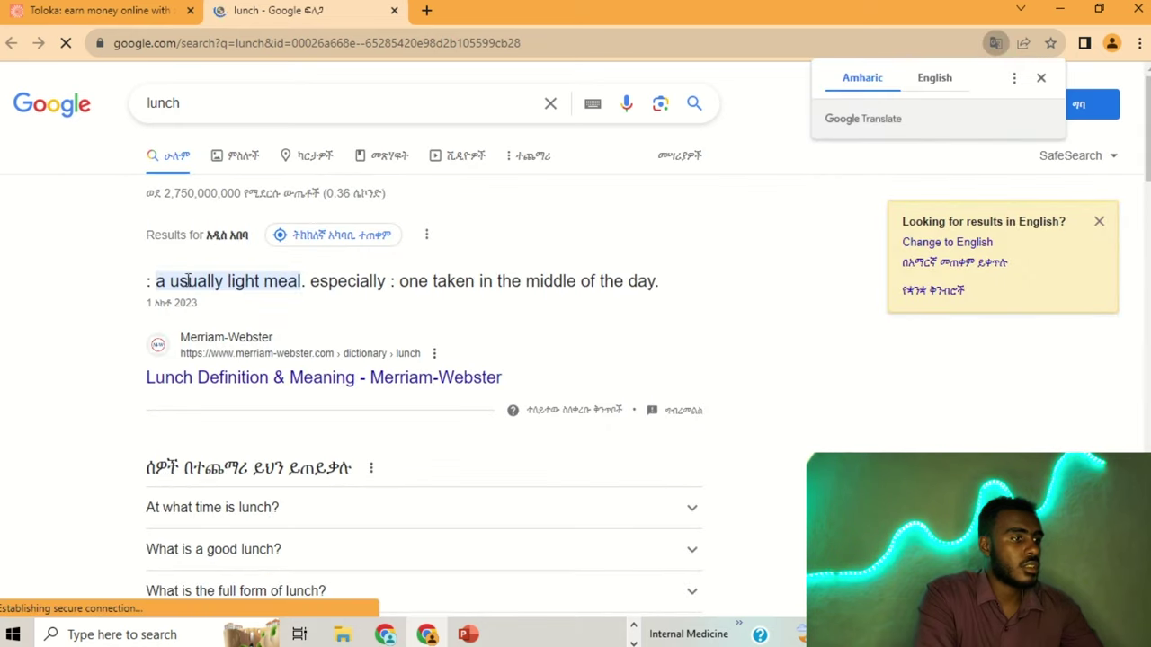
{"action": "left_click", "coordinate": [395, 11]}
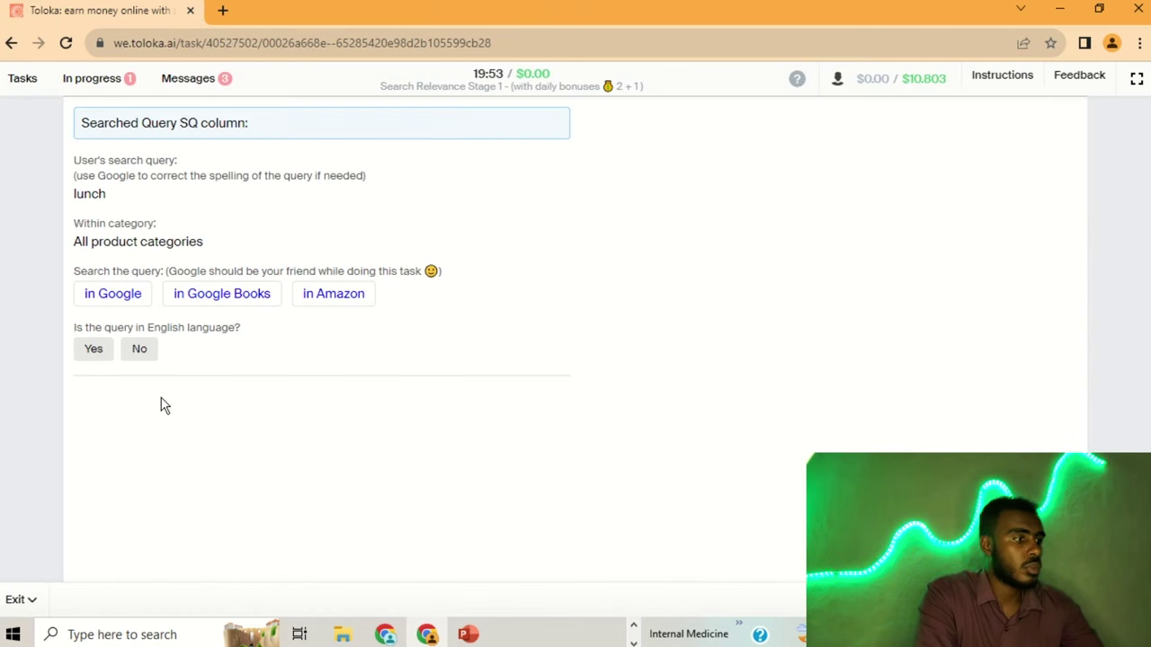
{"action": "left_click", "coordinate": [96, 353]}
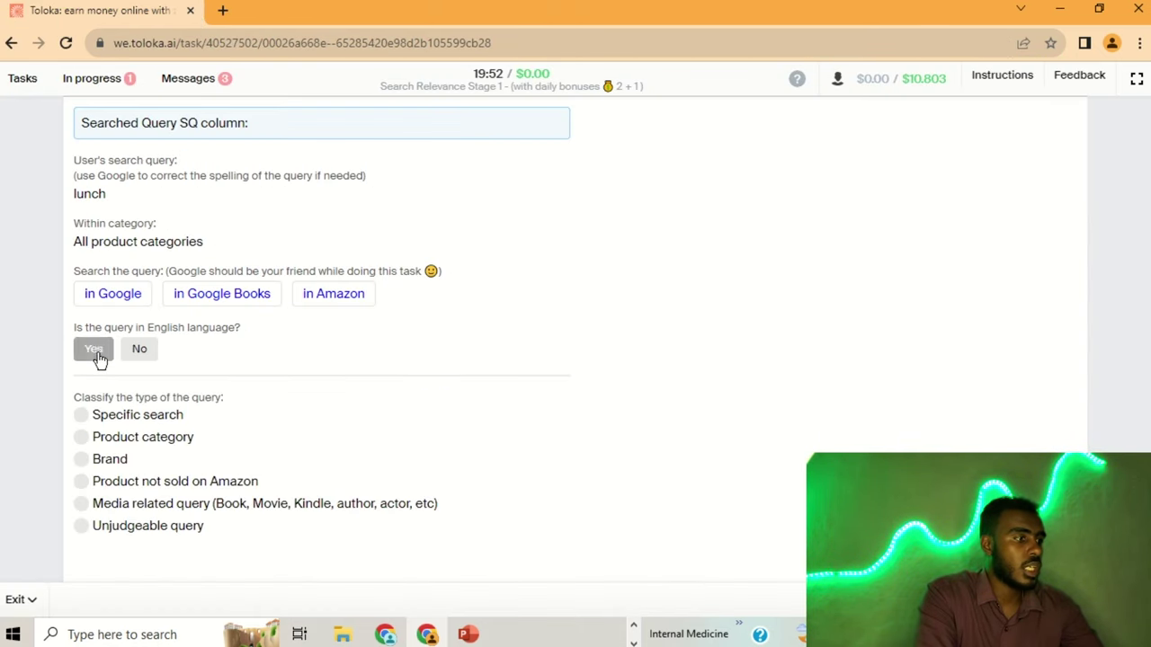
{"action": "left_click", "coordinate": [166, 445]}
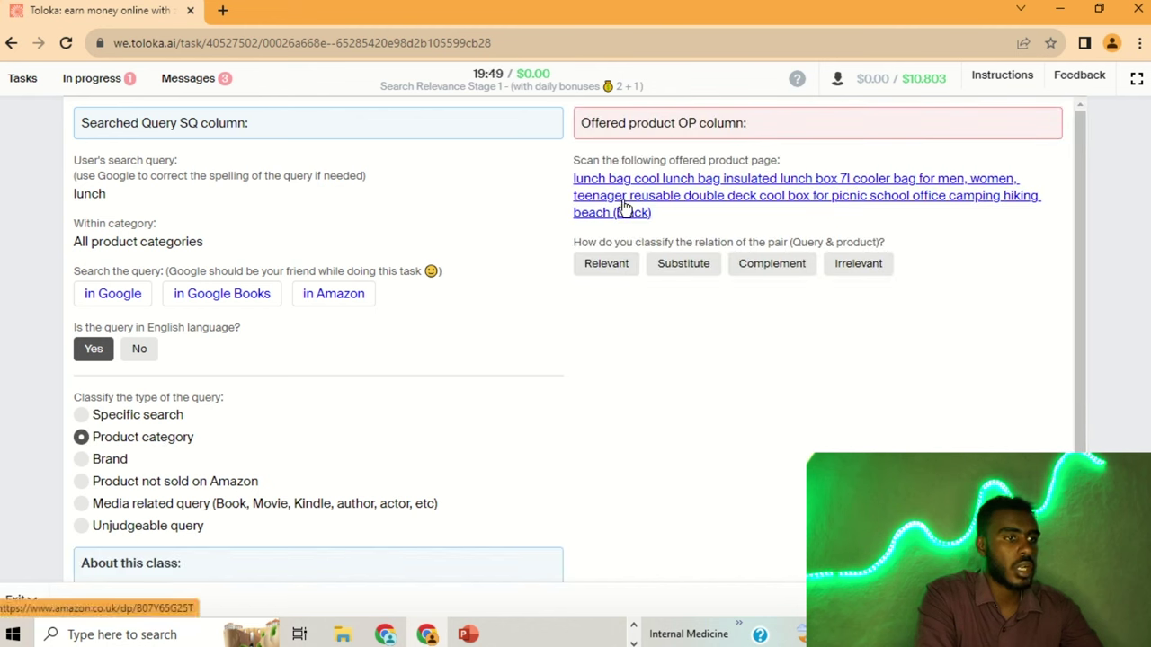
- Review the offered insulated lunch bag's title and Amazon page, rate it as Complement to "lunch" and submit the task
{"action": "left_click_drag", "start_coordinate": [576, 179], "coordinate": [798, 177]}
{"action": "left_click", "coordinate": [835, 170]}
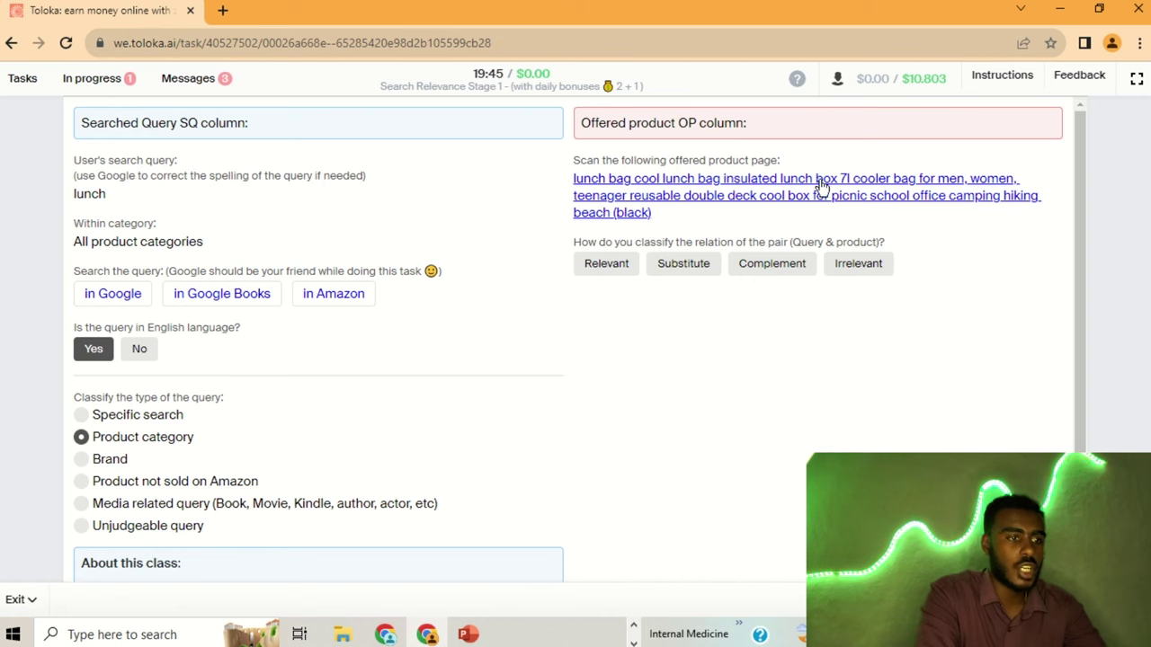
{"action": "left_click", "coordinate": [693, 199]}
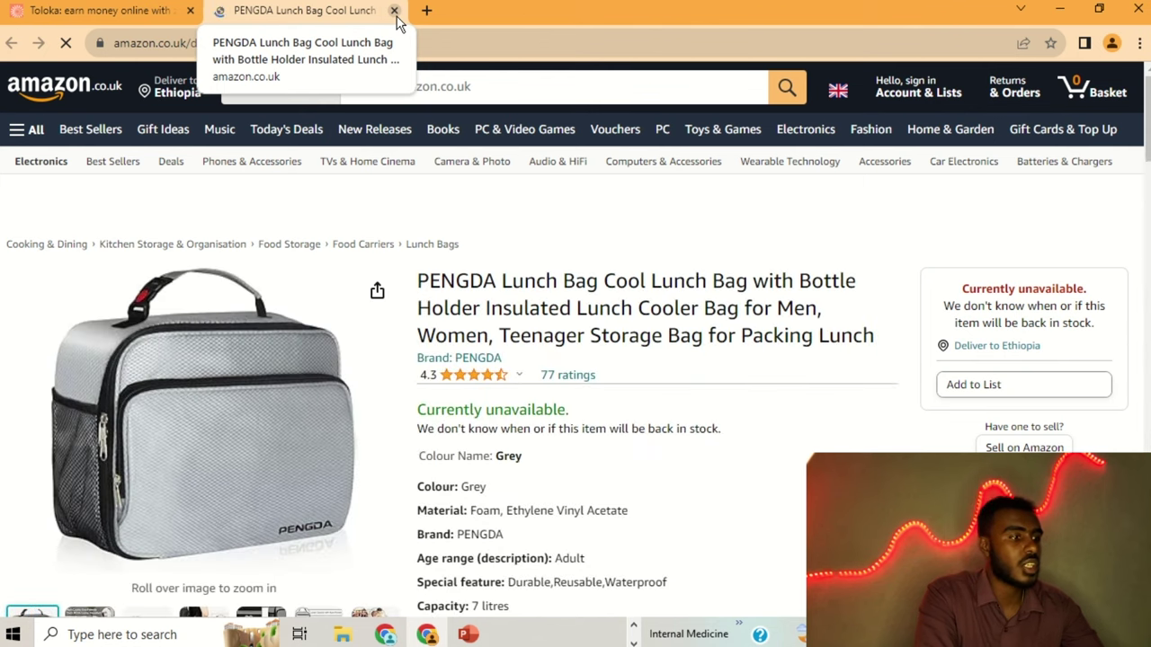
{"action": "left_click", "coordinate": [393, 11]}
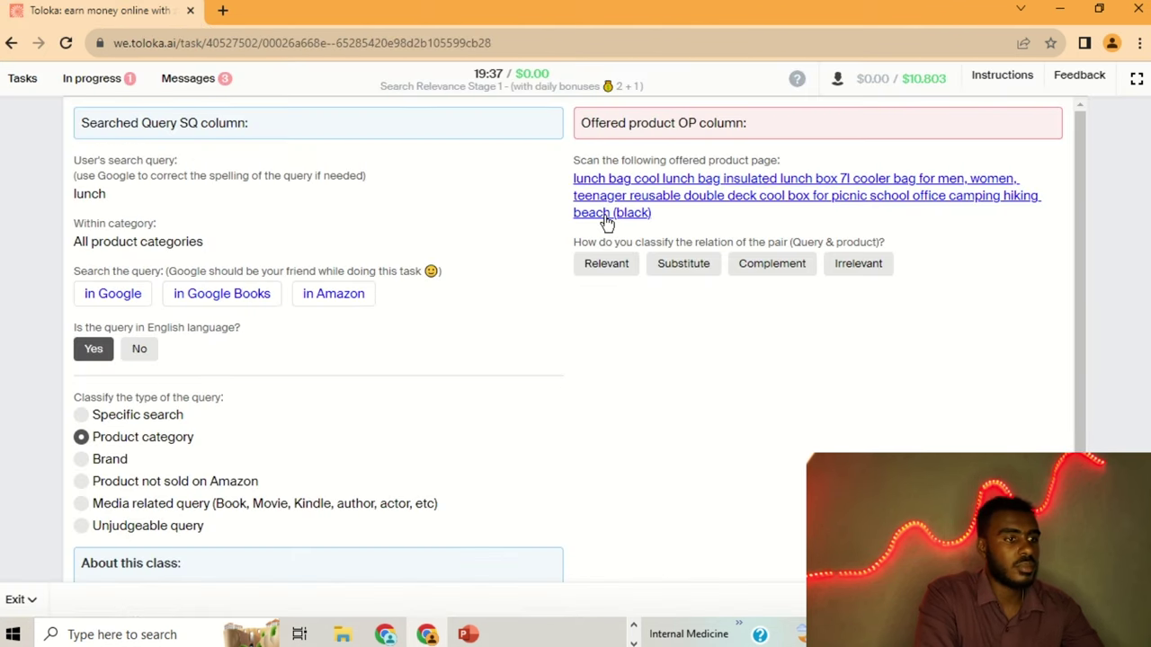
{"action": "left_click", "coordinate": [746, 265]}
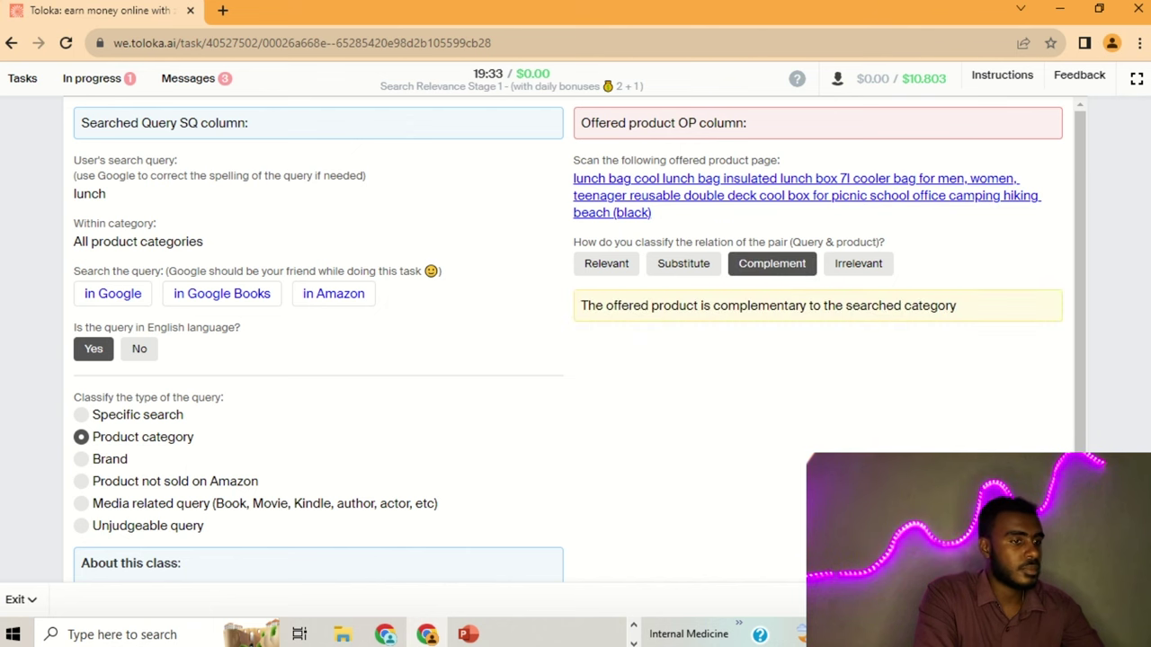
{"action": "key", "text": "Return"}
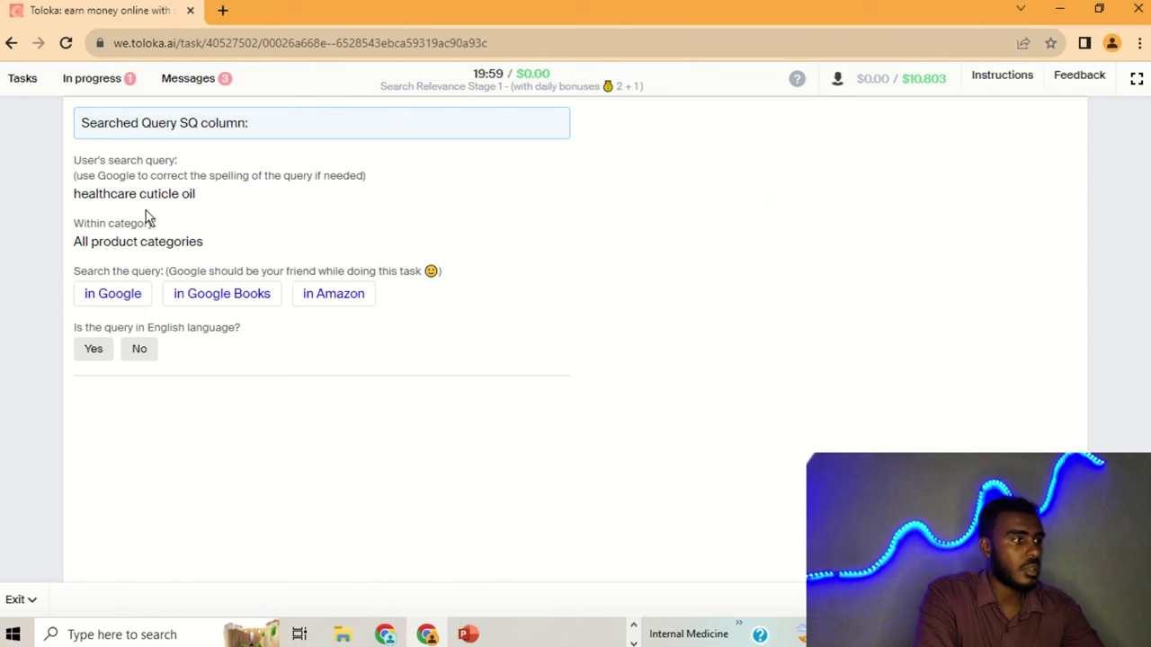
- After reviewing Google web and image results for "healthcare cuticle oil", mark the query as English, classify it as Specific search and submit the task
{"action": "left_click_drag", "start_coordinate": [71, 207], "coordinate": [107, 196]}
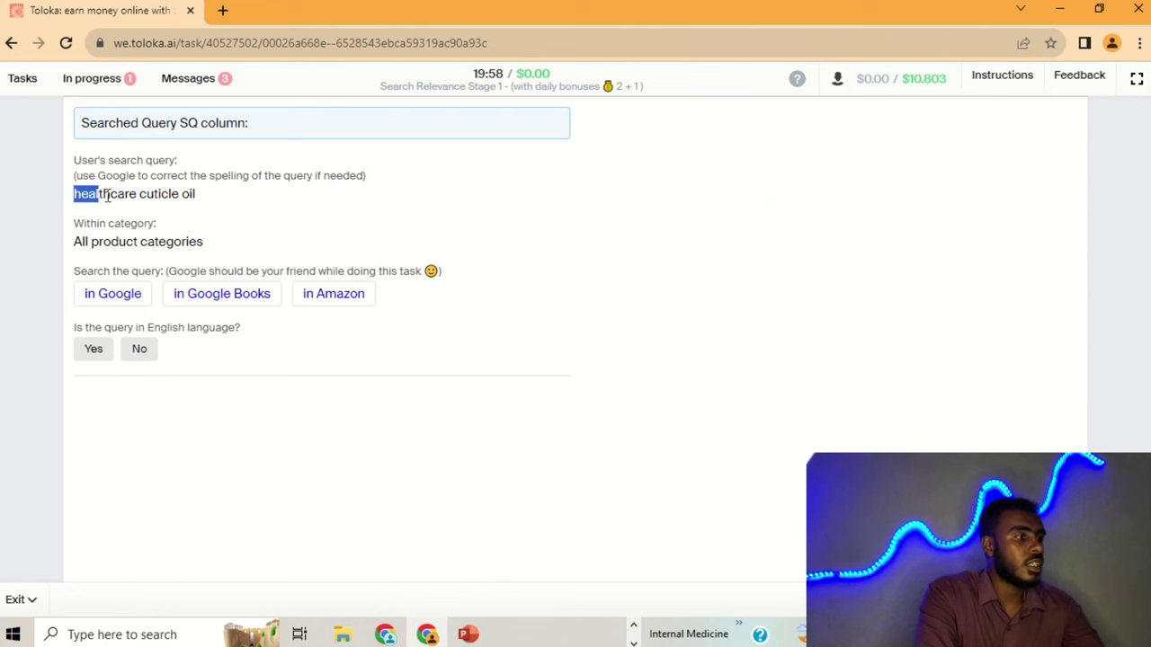
{"action": "left_click", "coordinate": [205, 202]}
{"action": "left_click", "coordinate": [121, 306]}
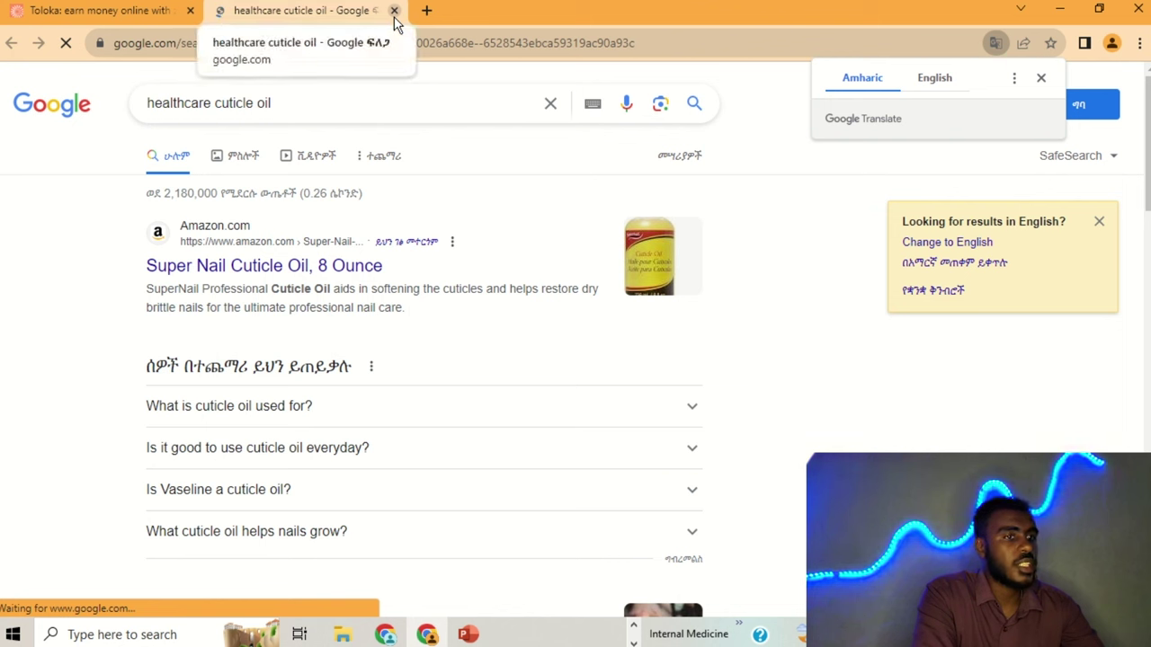
{"action": "left_click", "coordinate": [243, 160]}
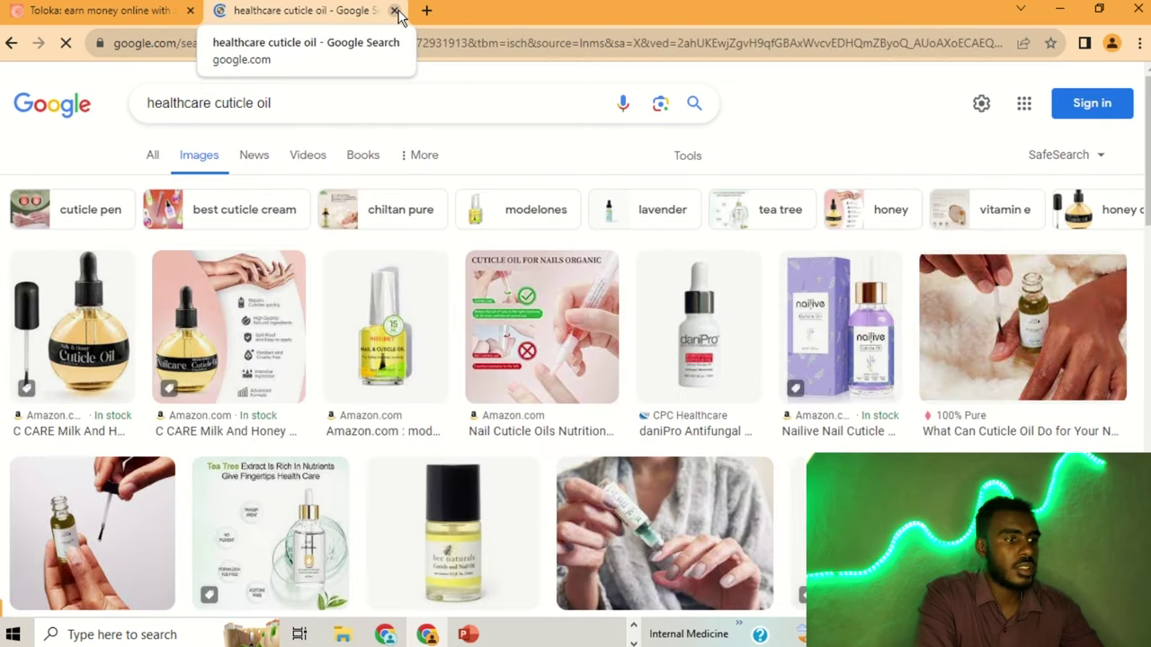
{"action": "left_click", "coordinate": [395, 11]}
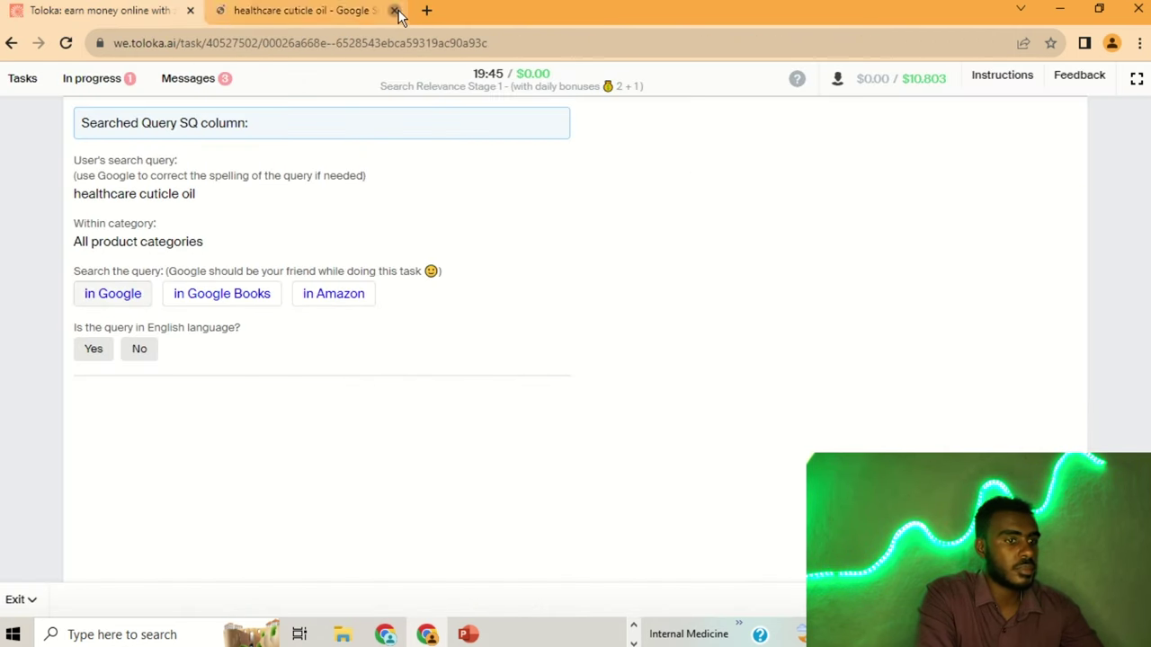
{"action": "left_click", "coordinate": [93, 352]}
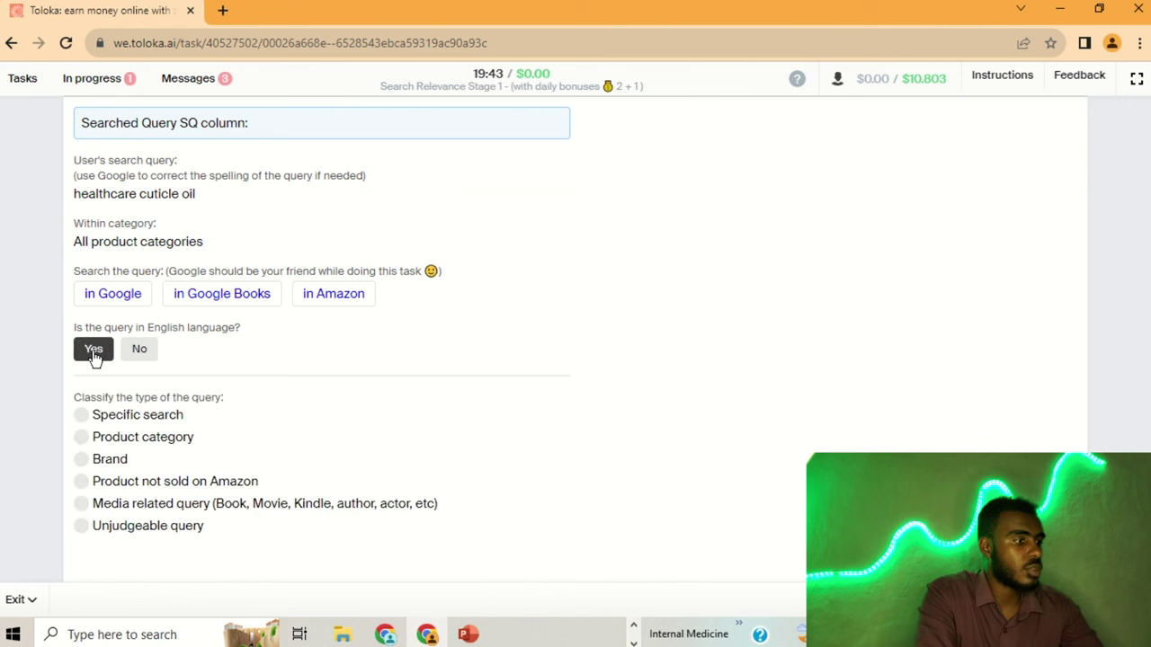
{"action": "left_click", "coordinate": [99, 414]}
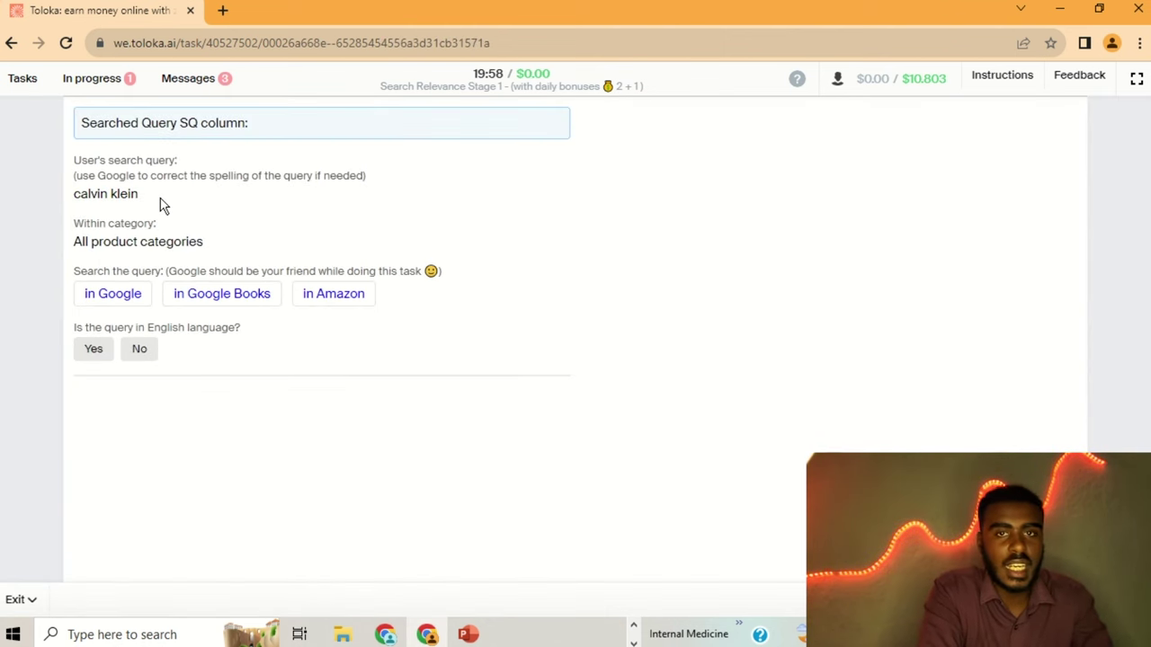
- After checking "calvin klein" on Google, mark the query as English and classify it as Brand
{"action": "left_click_drag", "start_coordinate": [159, 201], "coordinate": [74, 194]}
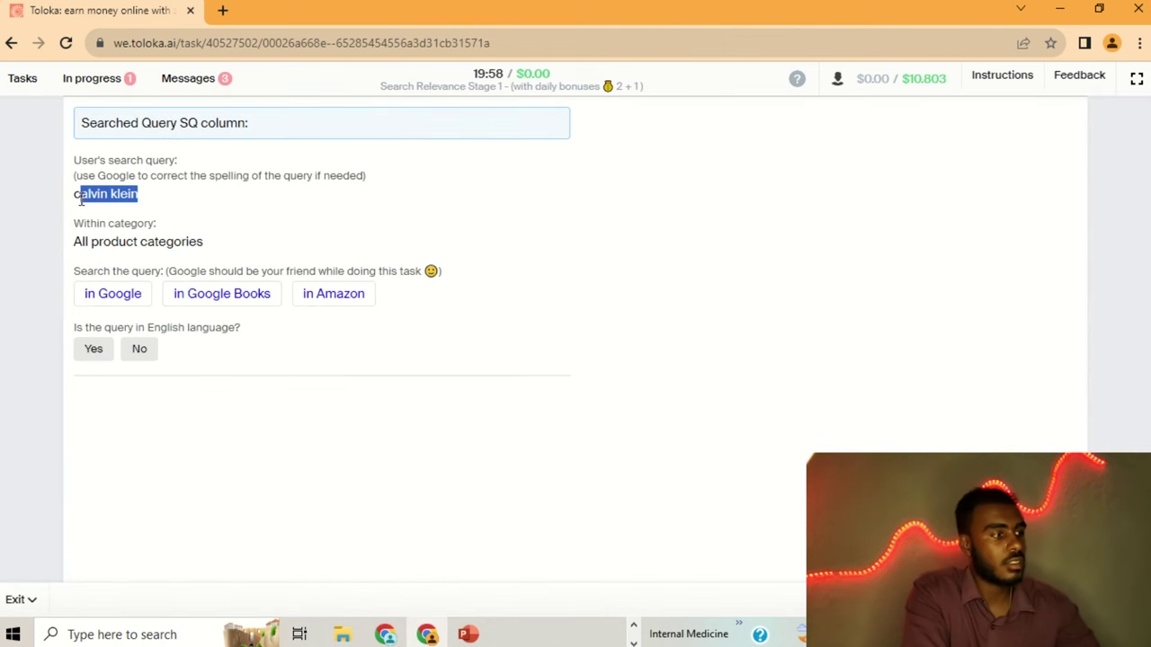
{"action": "left_click", "coordinate": [134, 297]}
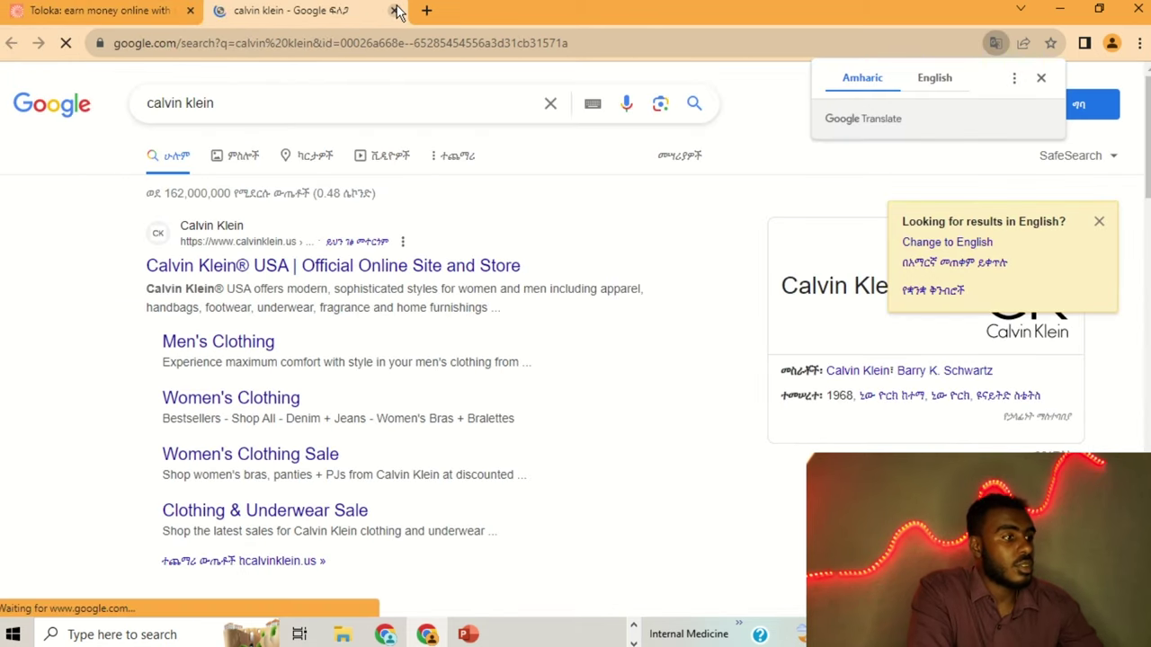
{"action": "left_click", "coordinate": [395, 10]}
{"action": "left_click", "coordinate": [94, 348]}
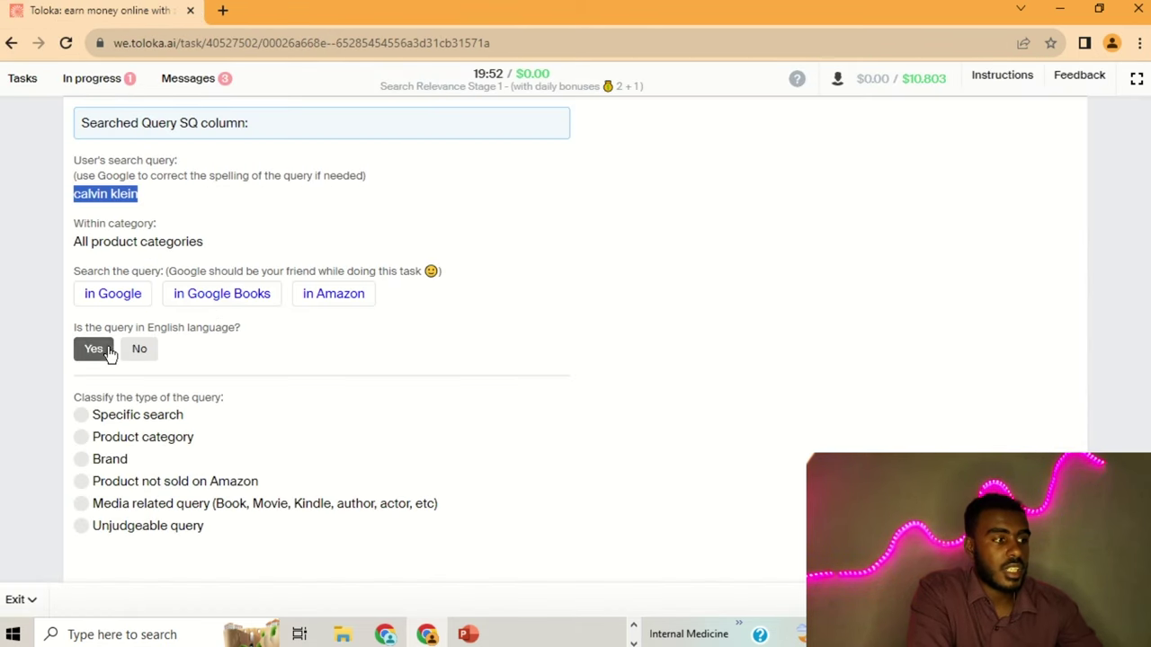
{"action": "left_click", "coordinate": [107, 463]}
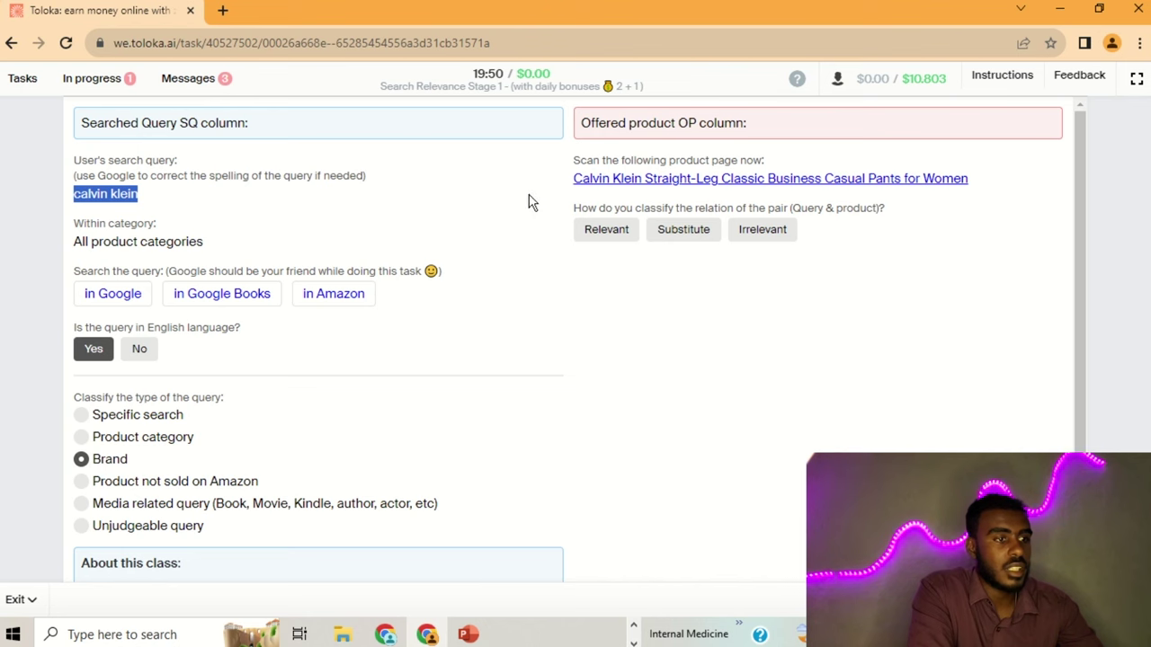
- Review the offered Calvin Klein pants' Amazon page, rate the product as Relevant to "calvin klein" and submit the task
{"action": "left_click", "coordinate": [796, 184]}
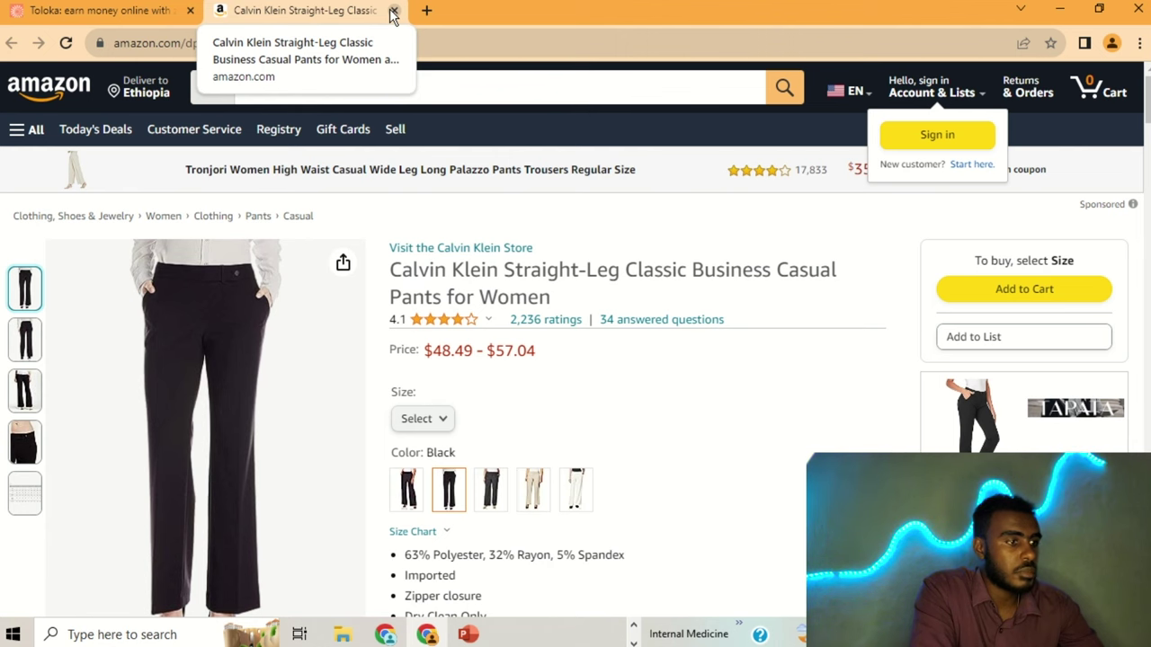
{"action": "left_click", "coordinate": [393, 11]}
{"action": "left_click", "coordinate": [606, 229]}
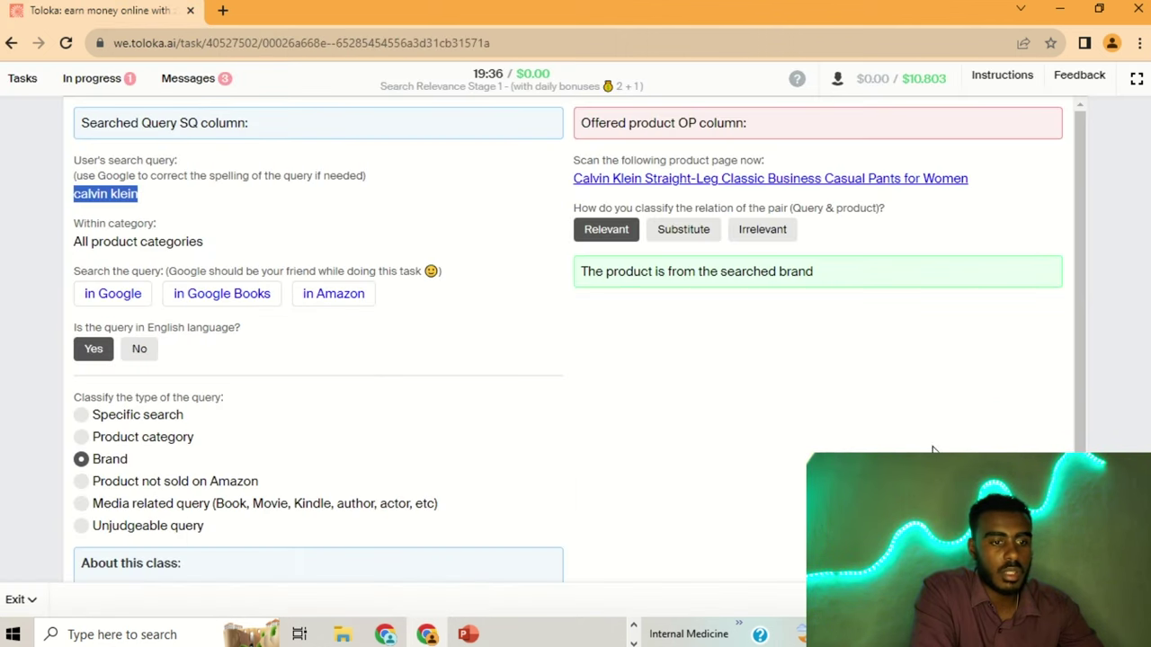
{"action": "key", "text": "Return"}
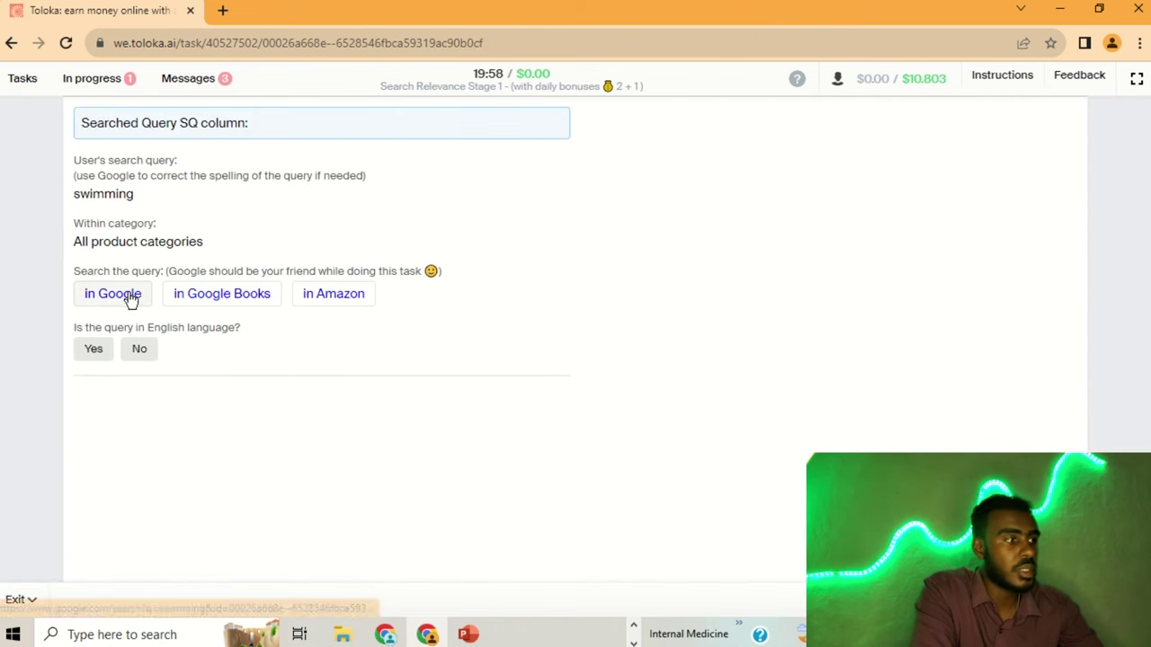
- Mark the query "swimming" as English and classify it as Product category, checking it on Google and Amazon
{"action": "left_click", "coordinate": [130, 294]}
{"action": "left_click", "coordinate": [394, 10]}
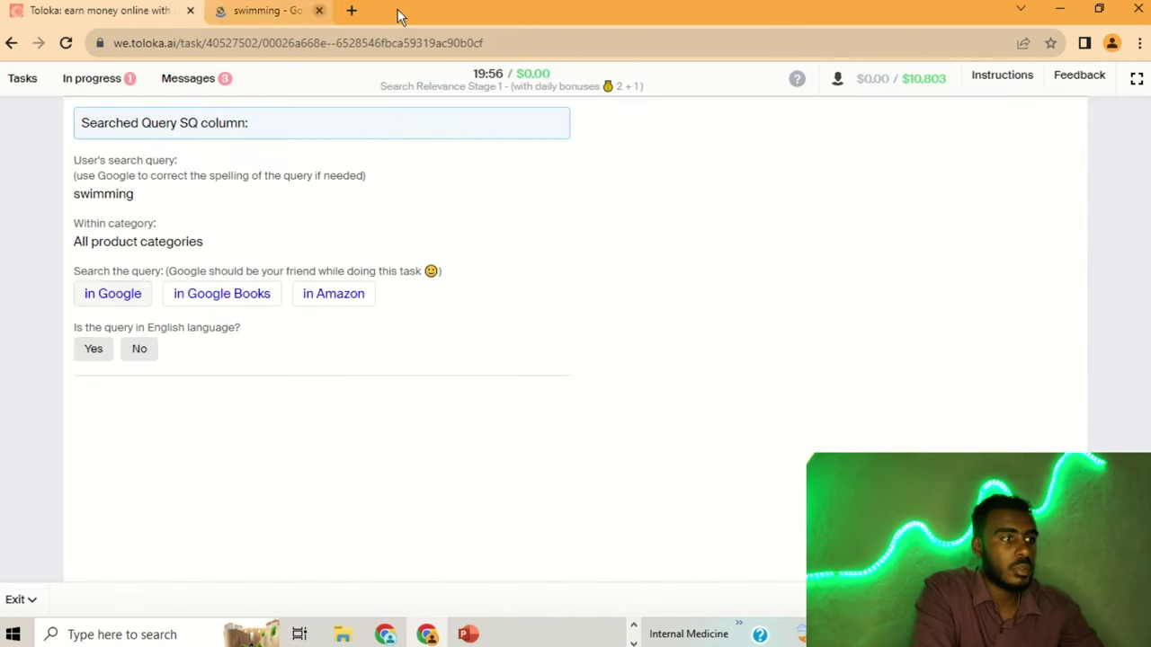
{"action": "left_click", "coordinate": [95, 351]}
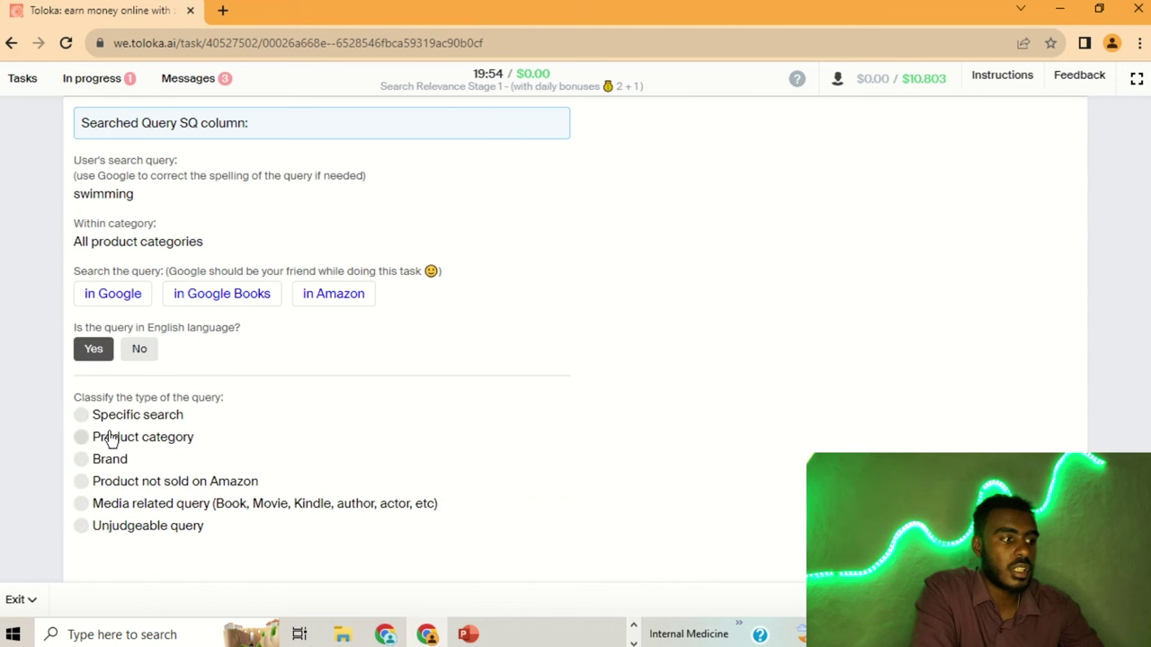
{"action": "left_click", "coordinate": [112, 439]}
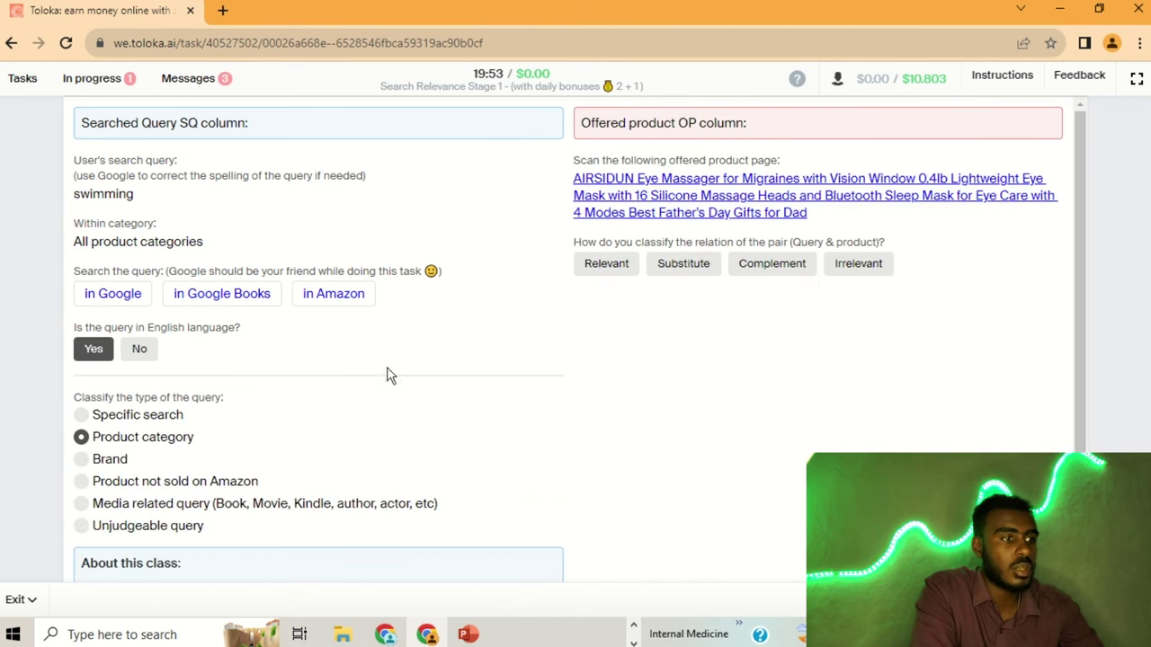
{"action": "left_click", "coordinate": [329, 293]}
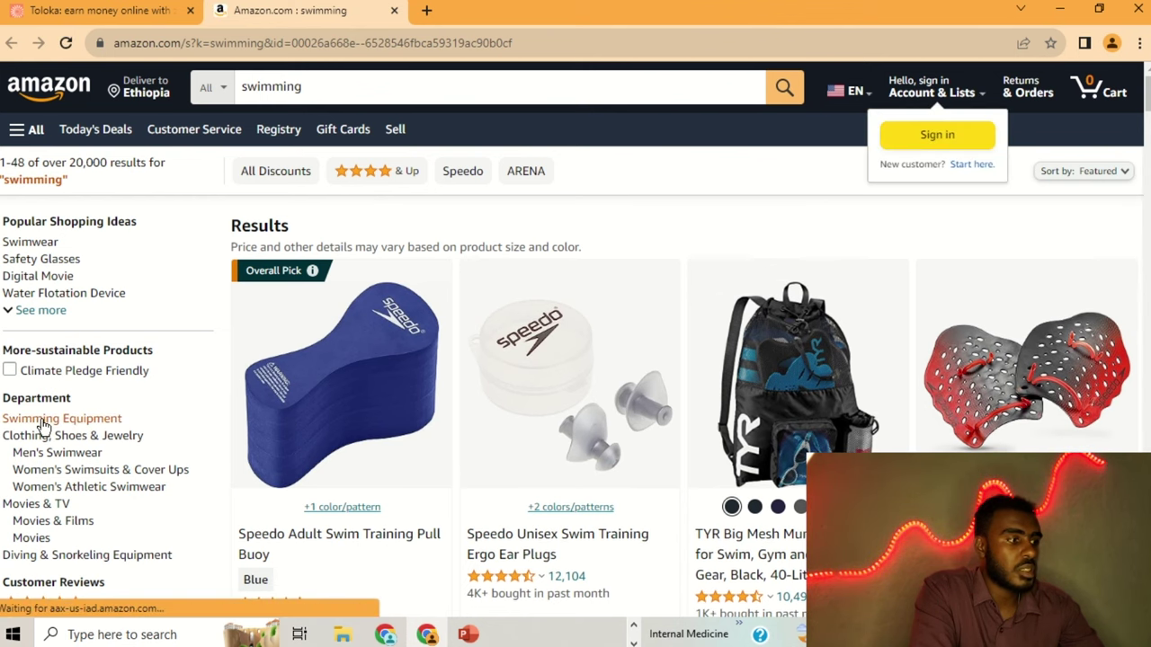
{"action": "left_click", "coordinate": [395, 11]}
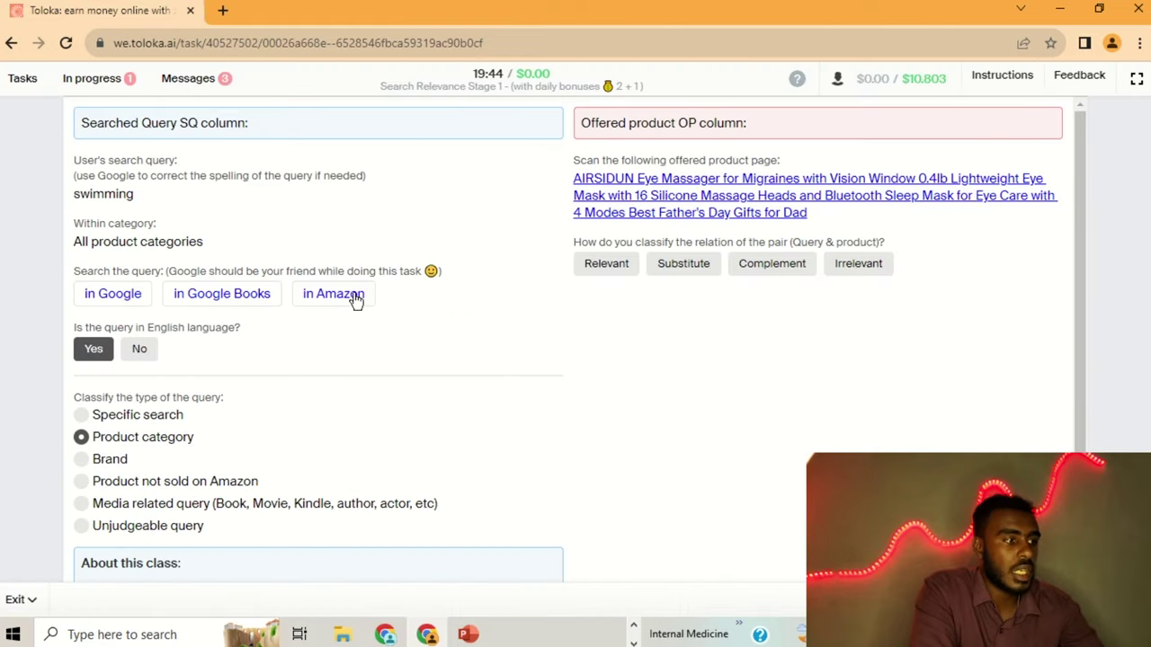
- Review the offered AIRSIDUN eye massager's Amazon page, rate it as Irrelevant to "swimming" and submit the task
{"action": "left_click", "coordinate": [637, 213]}
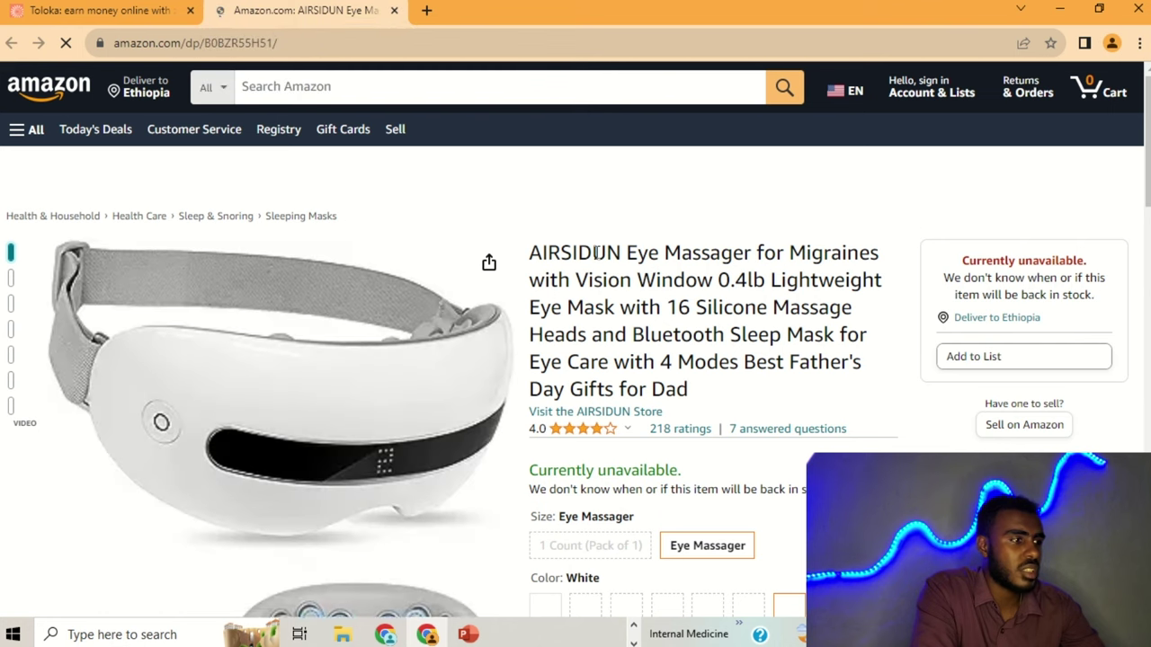
{"action": "scroll", "coordinate": [375, 251], "scroll_direction": "down", "scroll_amount": 1}
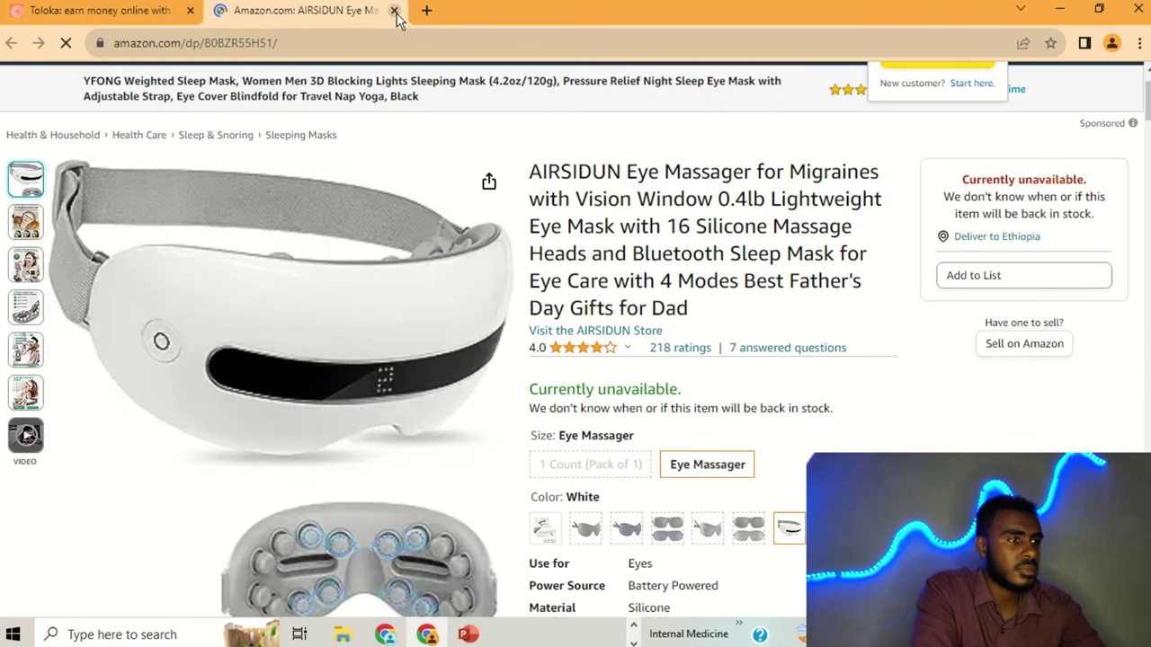
{"action": "left_click", "coordinate": [394, 10]}
{"action": "left_click", "coordinate": [845, 260]}
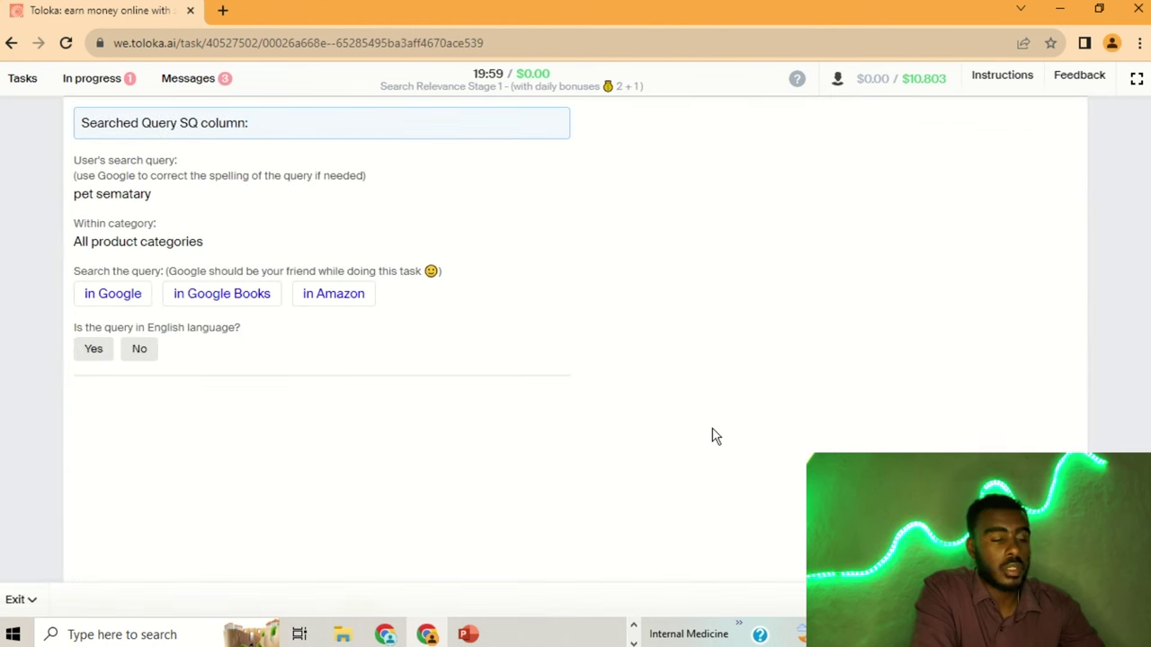
- After checking "pet sematary" on Google, mark the query as English, classify it as Media related query and submit the task
{"action": "left_click", "coordinate": [129, 303]}
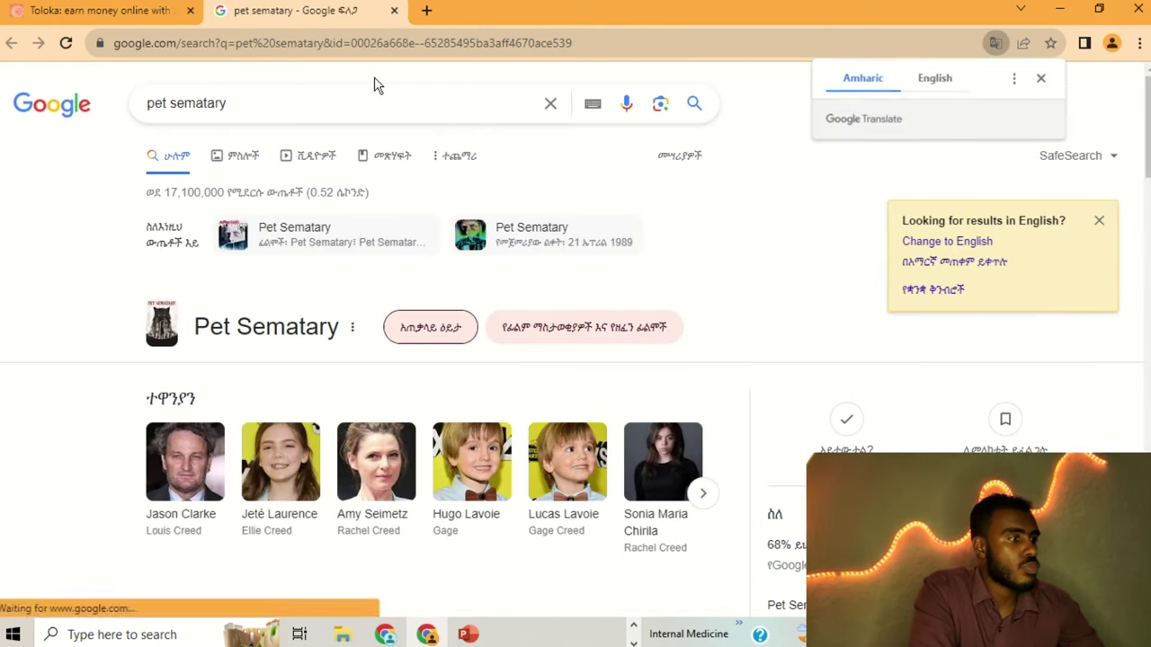
{"action": "left_click", "coordinate": [394, 11]}
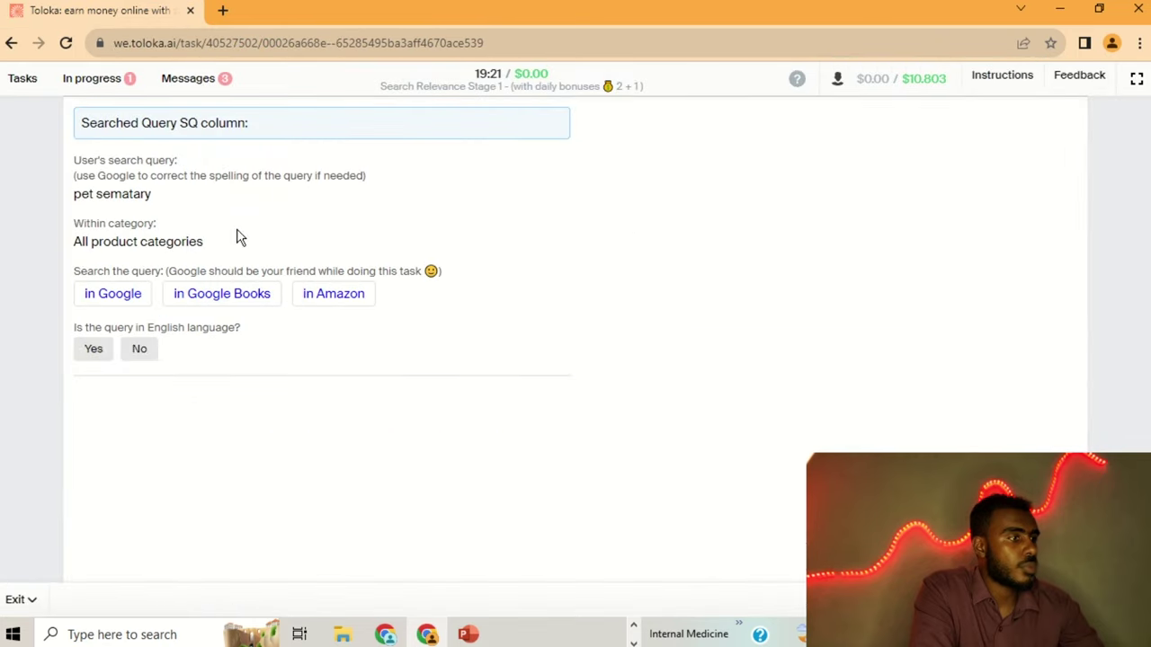
{"action": "left_click", "coordinate": [97, 349]}
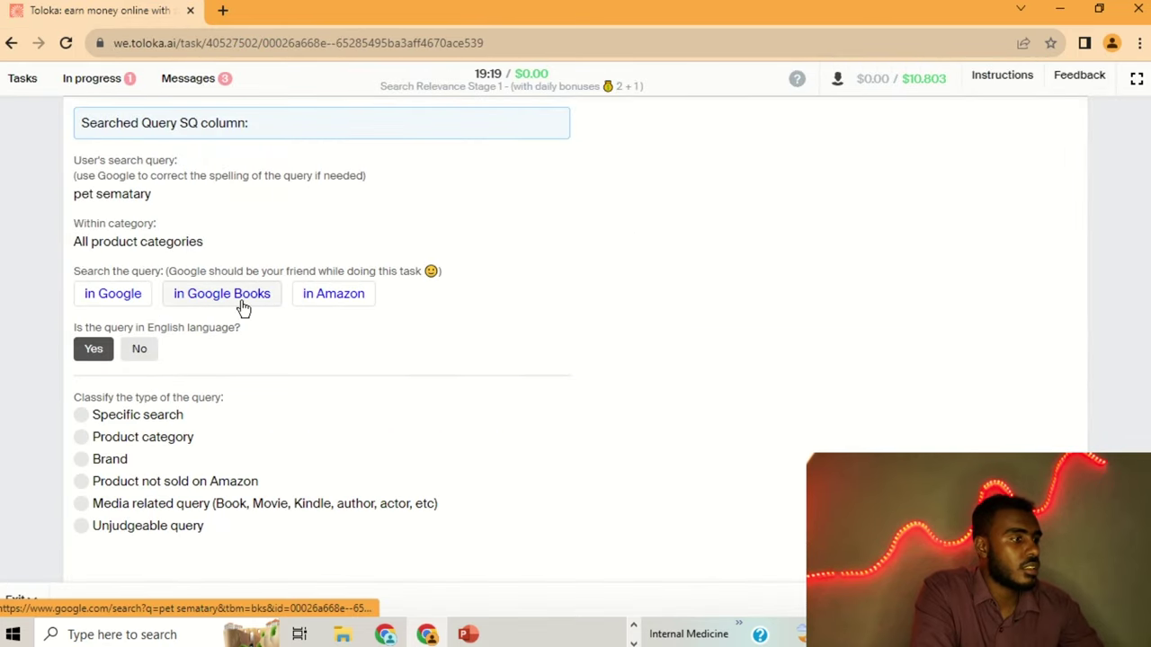
{"action": "left_click", "coordinate": [83, 503]}
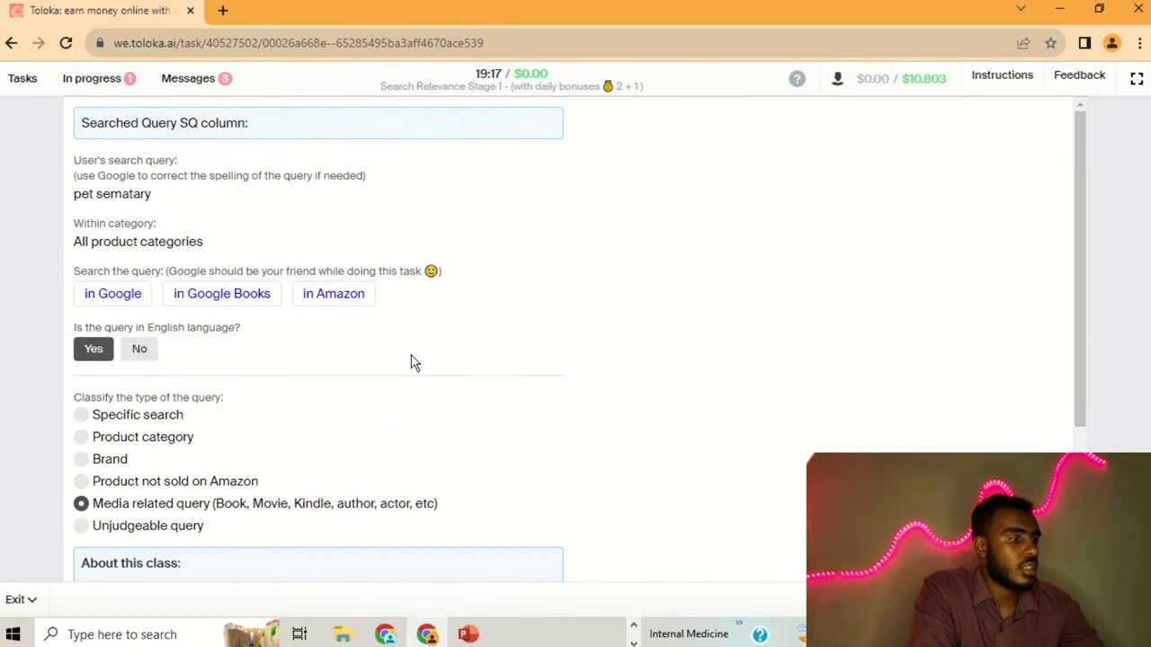
{"action": "scroll", "coordinate": [475, 351], "scroll_direction": "down", "scroll_amount": 3}
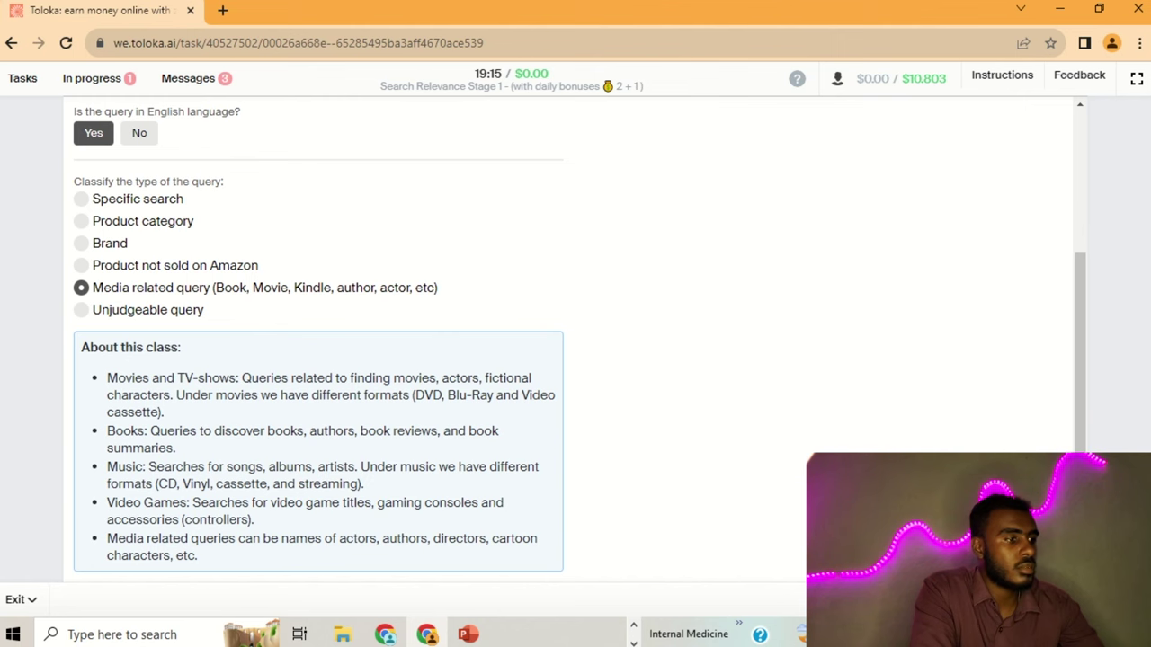
{"action": "key", "text": "Return"}
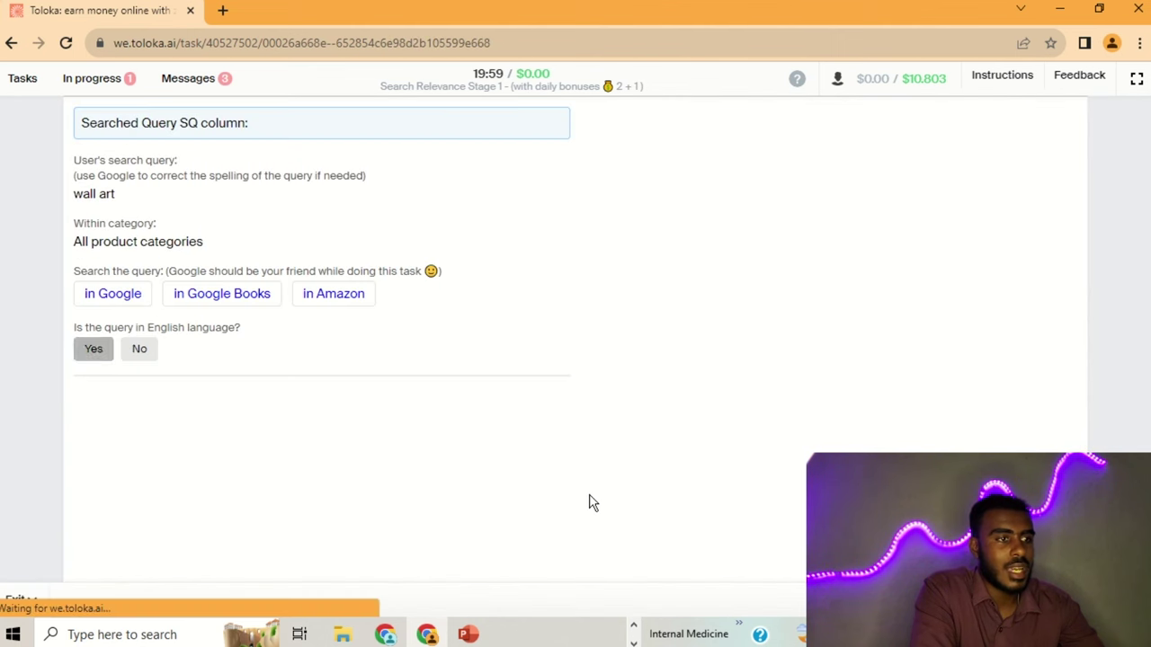
- After checking "wall art" on Google, mark the query as English and classify it as Product category
{"action": "left_click", "coordinate": [147, 303]}
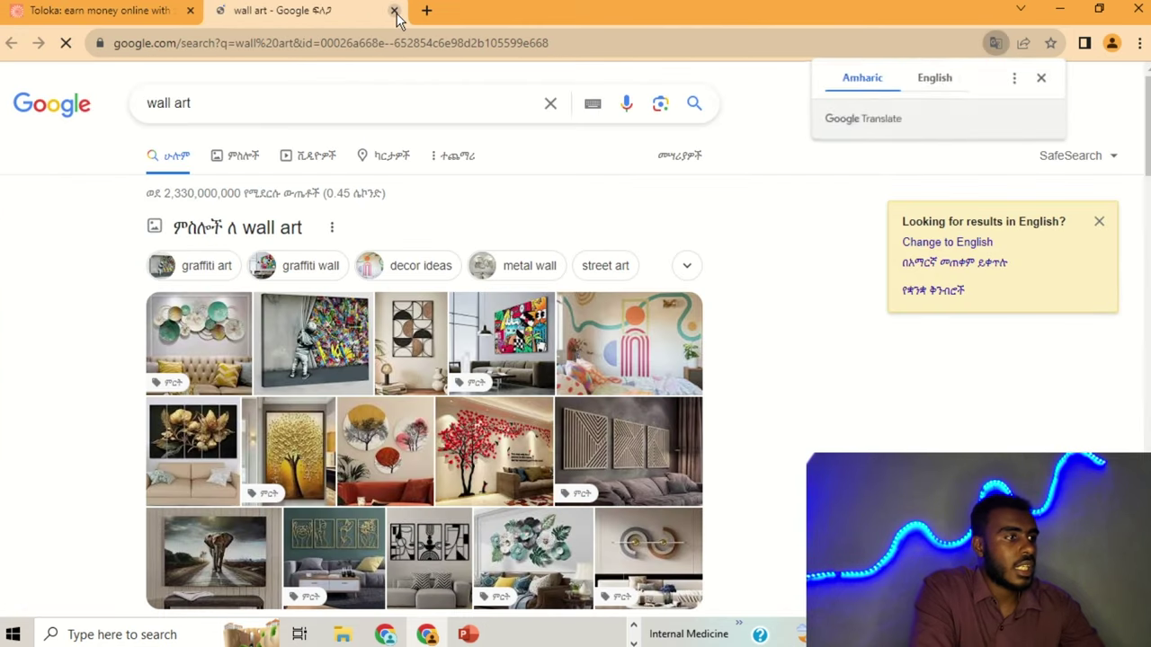
{"action": "left_click", "coordinate": [394, 11]}
{"action": "left_click", "coordinate": [102, 356]}
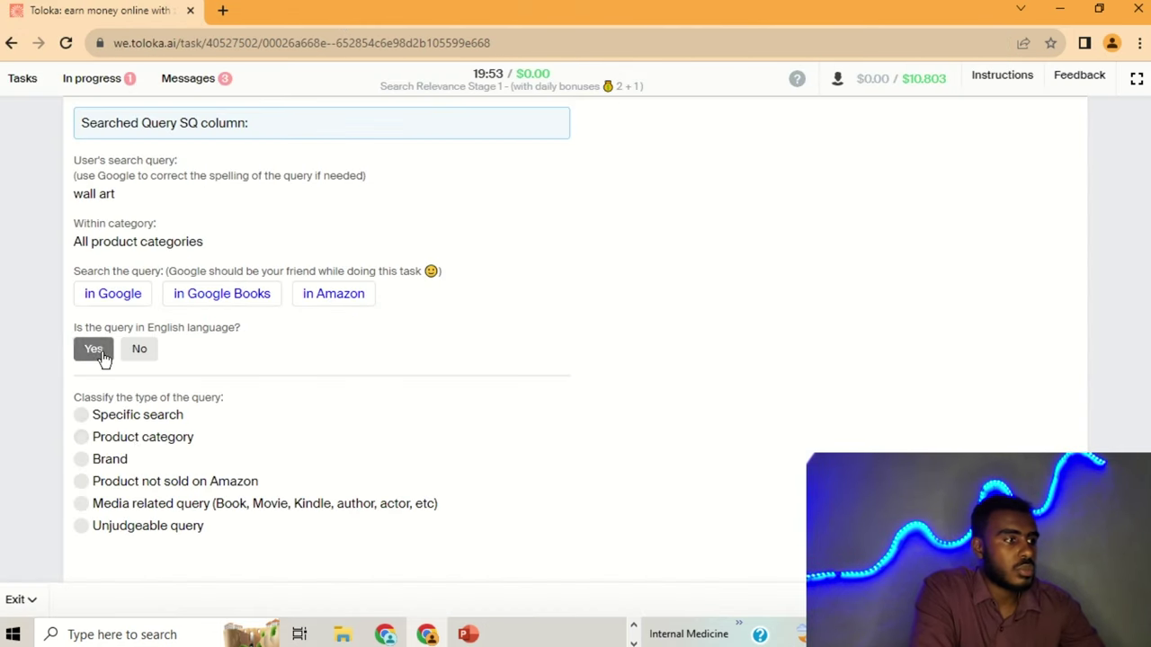
{"action": "left_click", "coordinate": [136, 444]}
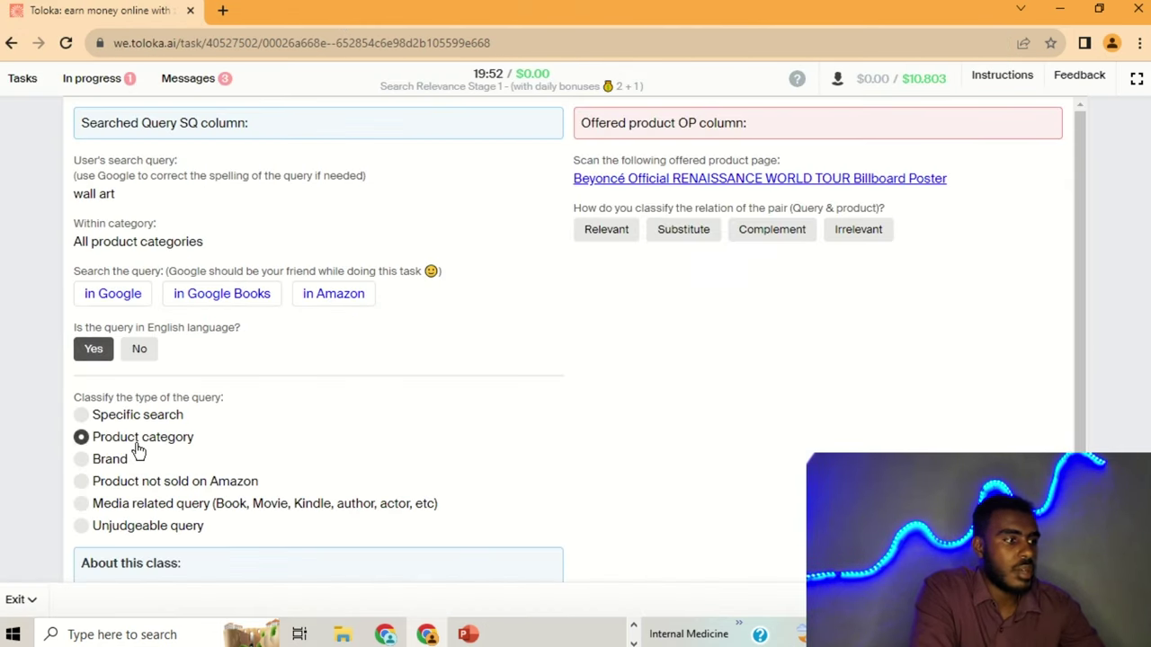
- Review the offered Beyoncé billboard poster's Amazon page, rate it as Relevant to "wall art" and submit the task
{"action": "left_click", "coordinate": [656, 180]}
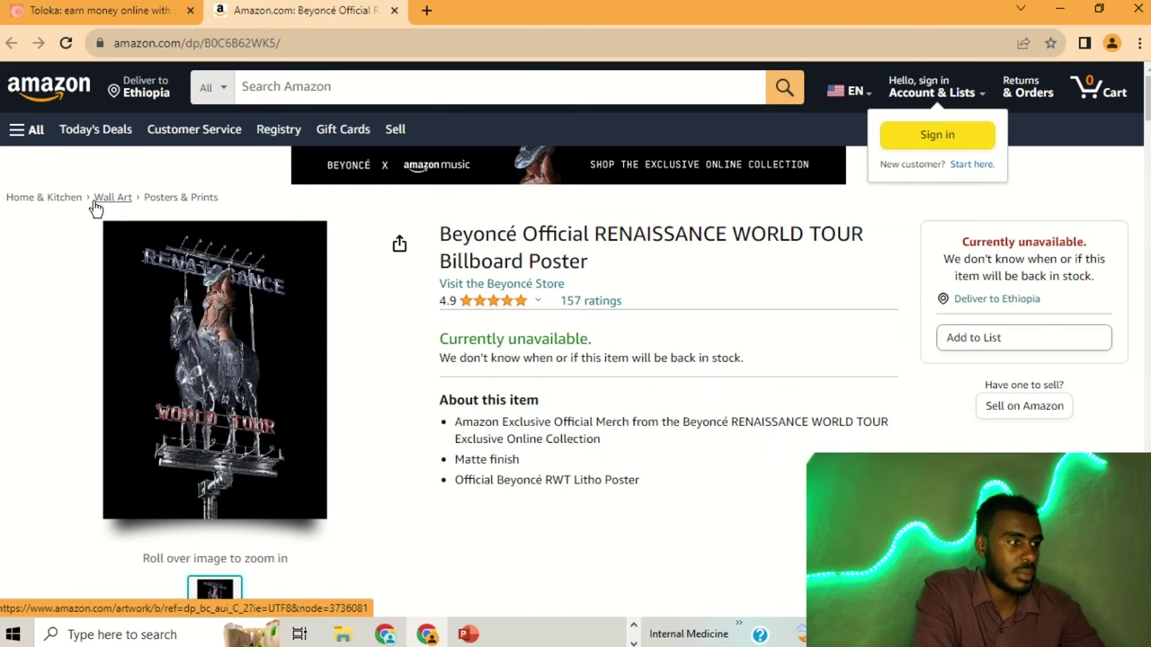
{"action": "left_click", "coordinate": [395, 11]}
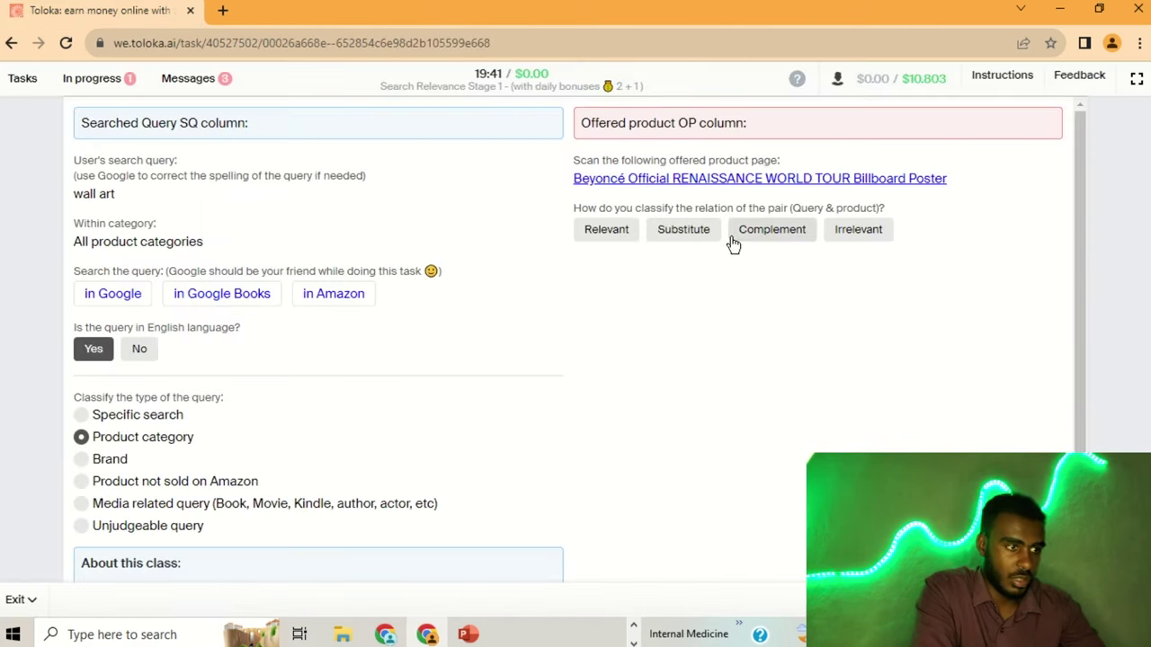
{"action": "left_click", "coordinate": [604, 232]}
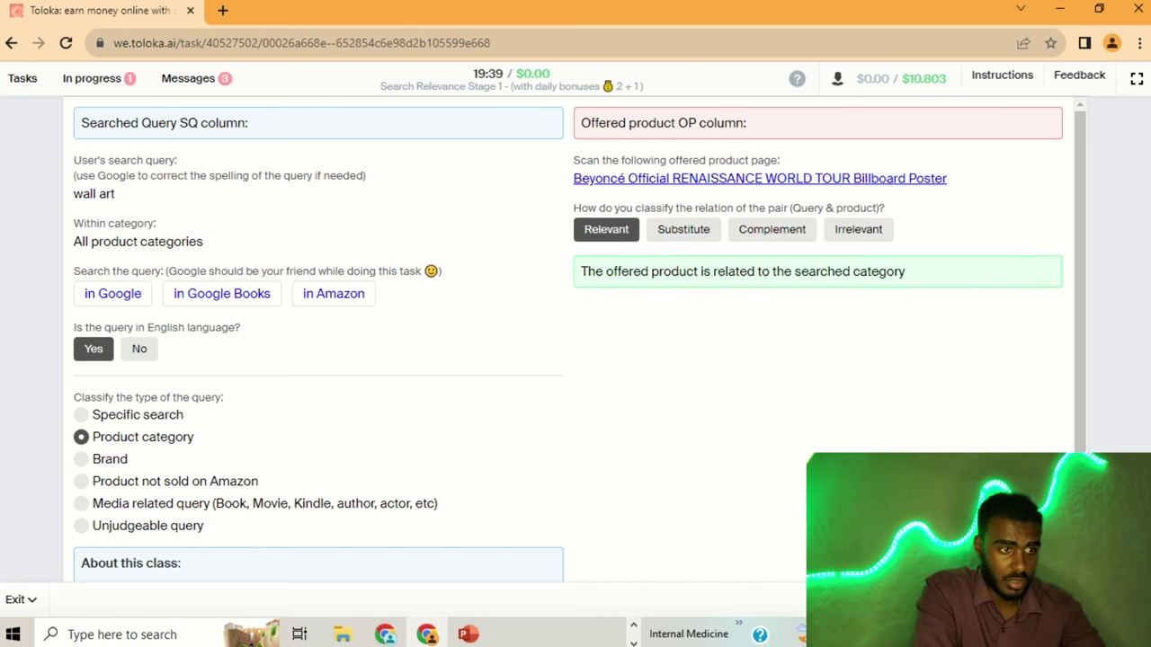
{"action": "key", "text": "Return"}
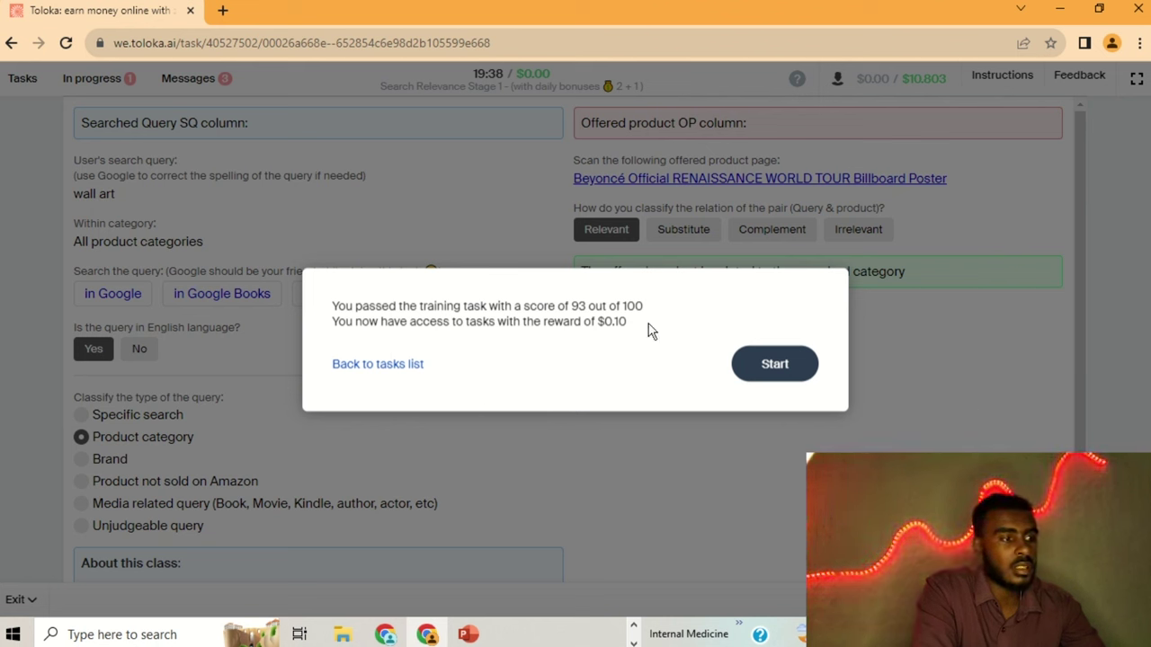
- Start the tasks with the $0.10 reward and read the first search query
{"action": "left_click_drag", "start_coordinate": [649, 331], "coordinate": [534, 308]}
{"action": "left_click", "coordinate": [762, 362]}
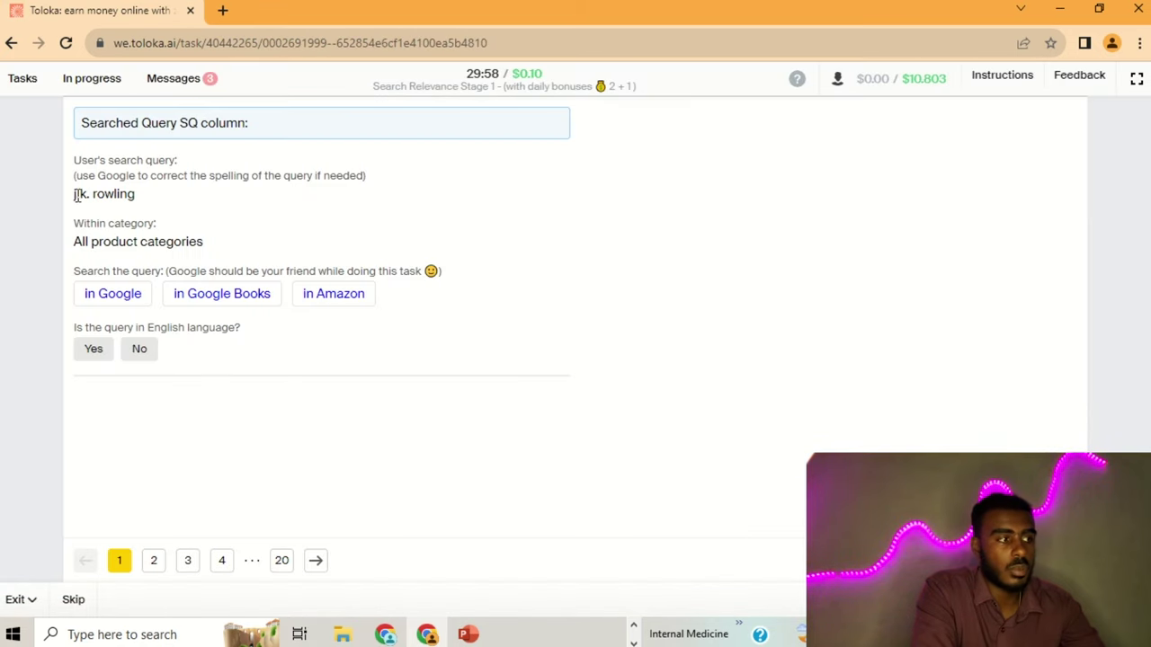
{"action": "left_click_drag", "start_coordinate": [69, 201], "coordinate": [138, 200]}
{"action": "left_click", "coordinate": [152, 196]}
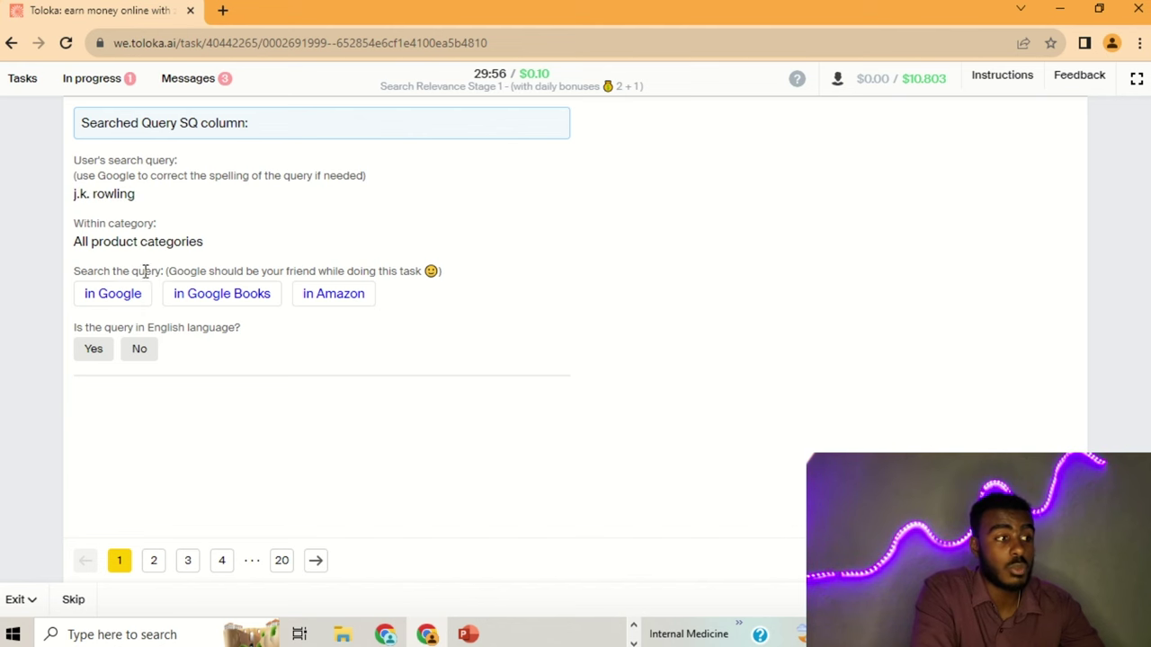
- After checking "j.k. rowling" on Google, mark the query as English and classify it as Media related query
{"action": "left_click", "coordinate": [137, 304]}
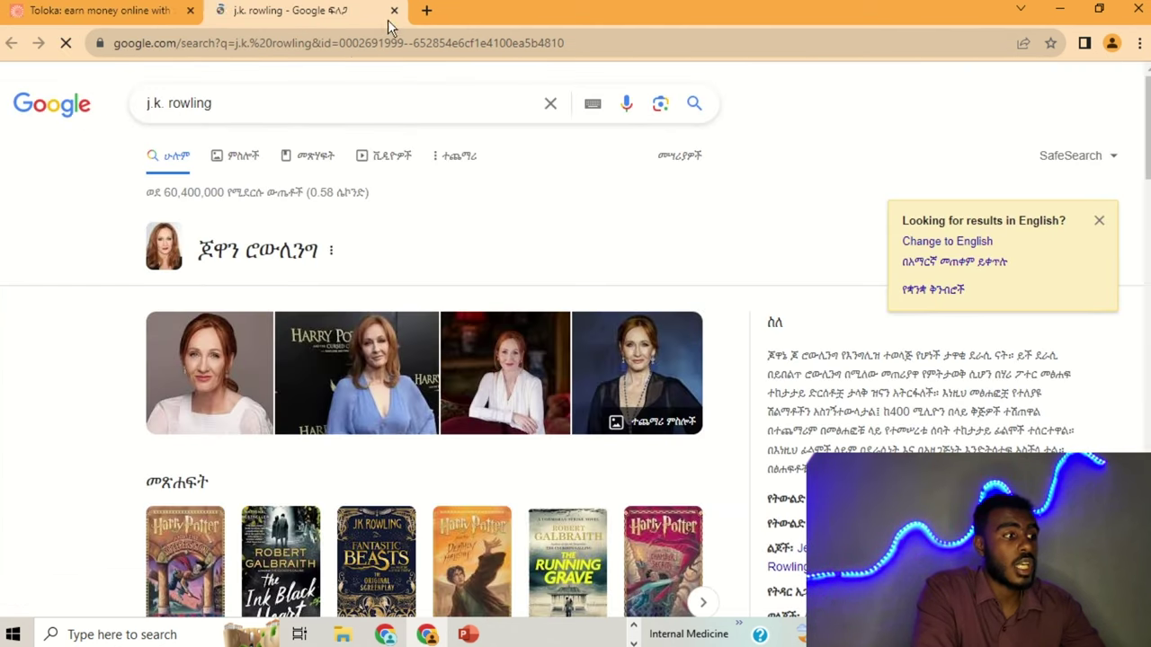
{"action": "left_click", "coordinate": [394, 10]}
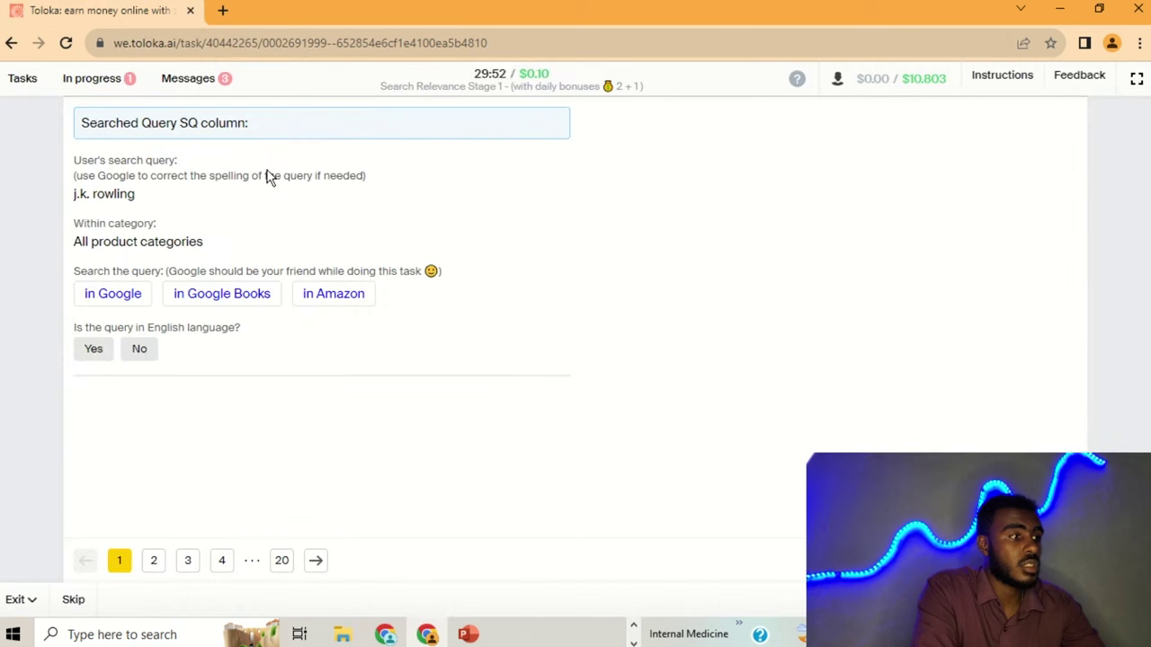
{"action": "left_click", "coordinate": [98, 356]}
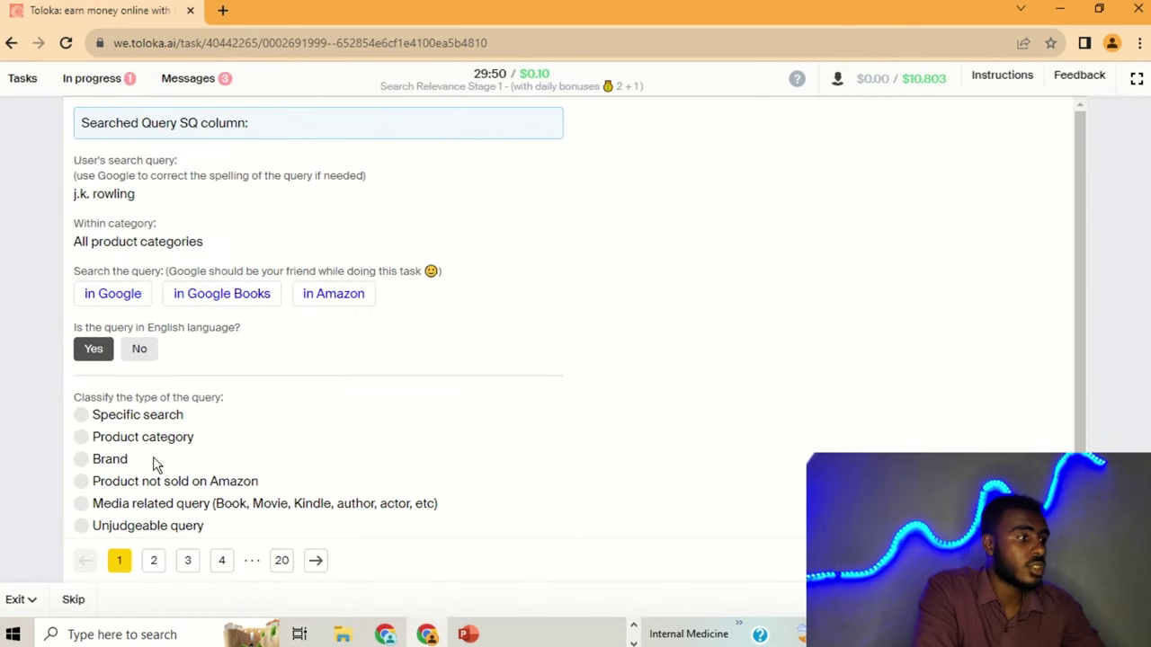
{"action": "left_click", "coordinate": [158, 509]}
- After checking "atila battle angel blu ray" on Google, mark the second query as English and classify it as Media related query
{"action": "left_click", "coordinate": [155, 561]}
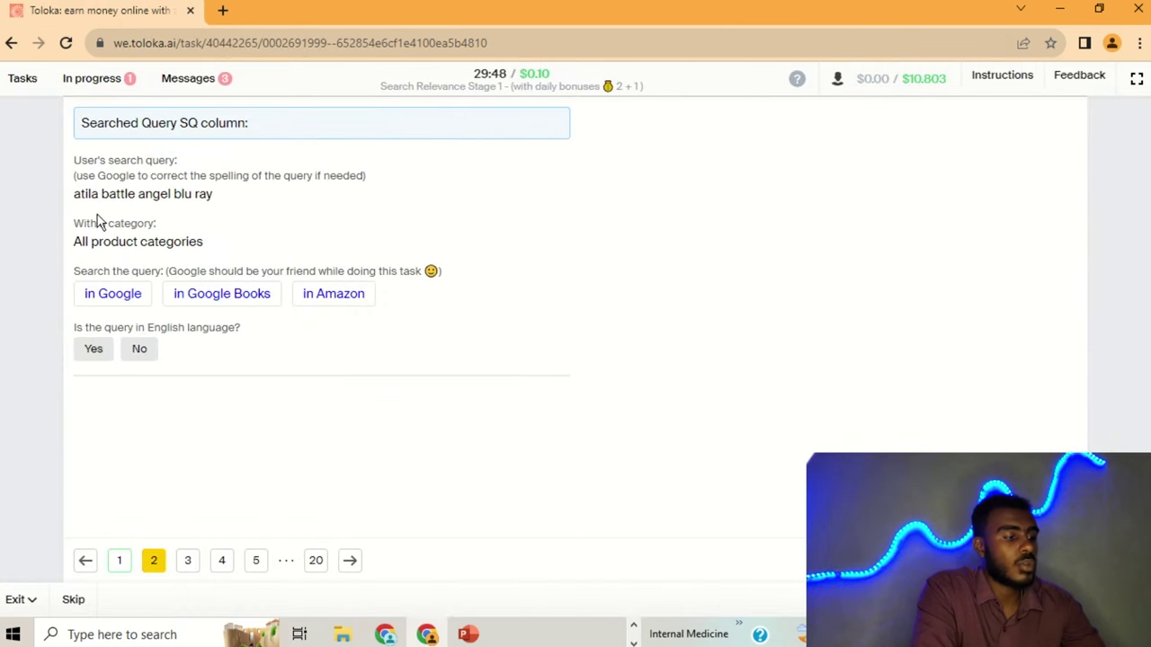
{"action": "left_click", "coordinate": [115, 294]}
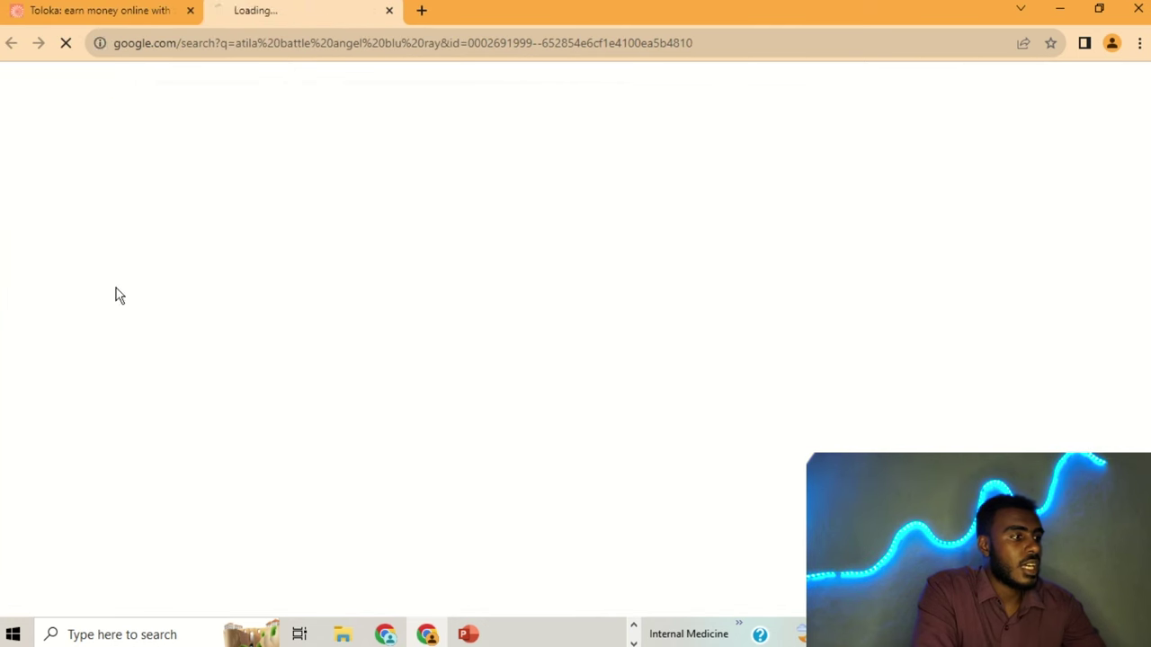
{"action": "scroll", "coordinate": [426, 239], "scroll_direction": "down", "scroll_amount": 1}
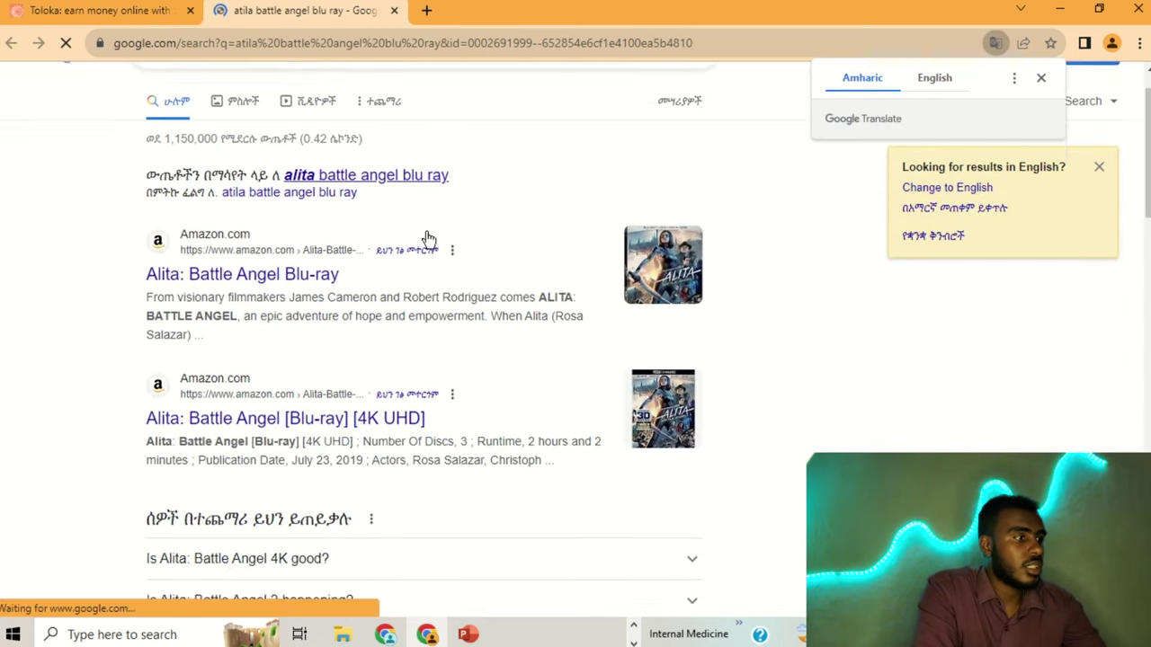
{"action": "left_click", "coordinate": [394, 10]}
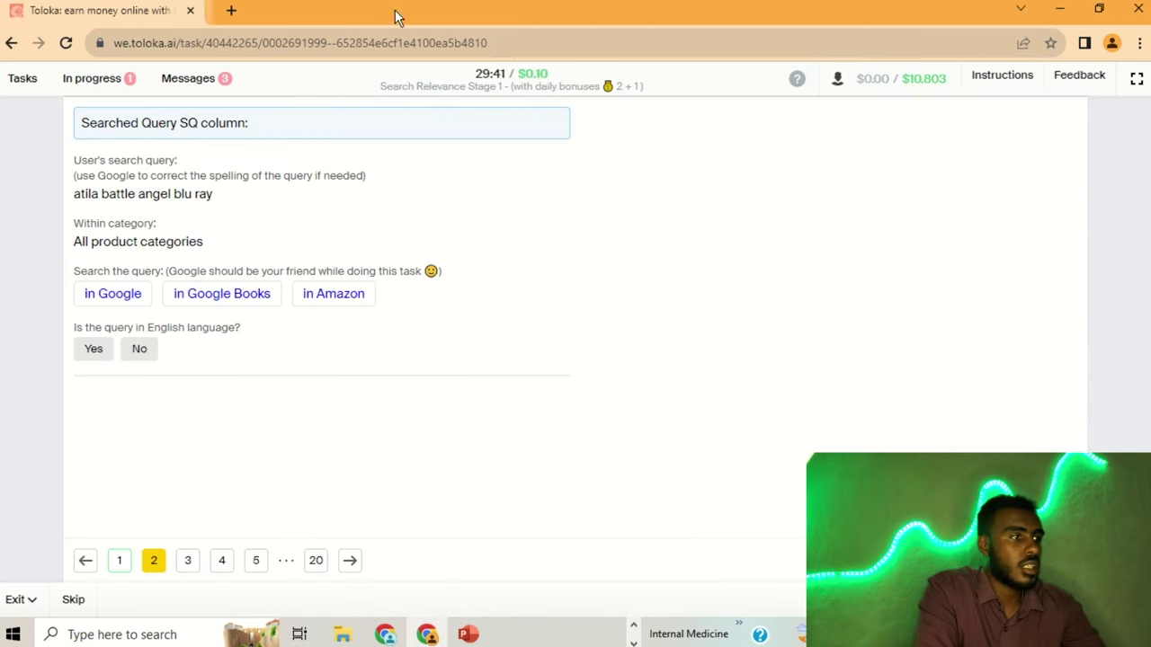
{"action": "left_click", "coordinate": [104, 358]}
{"action": "left_click", "coordinate": [120, 506]}
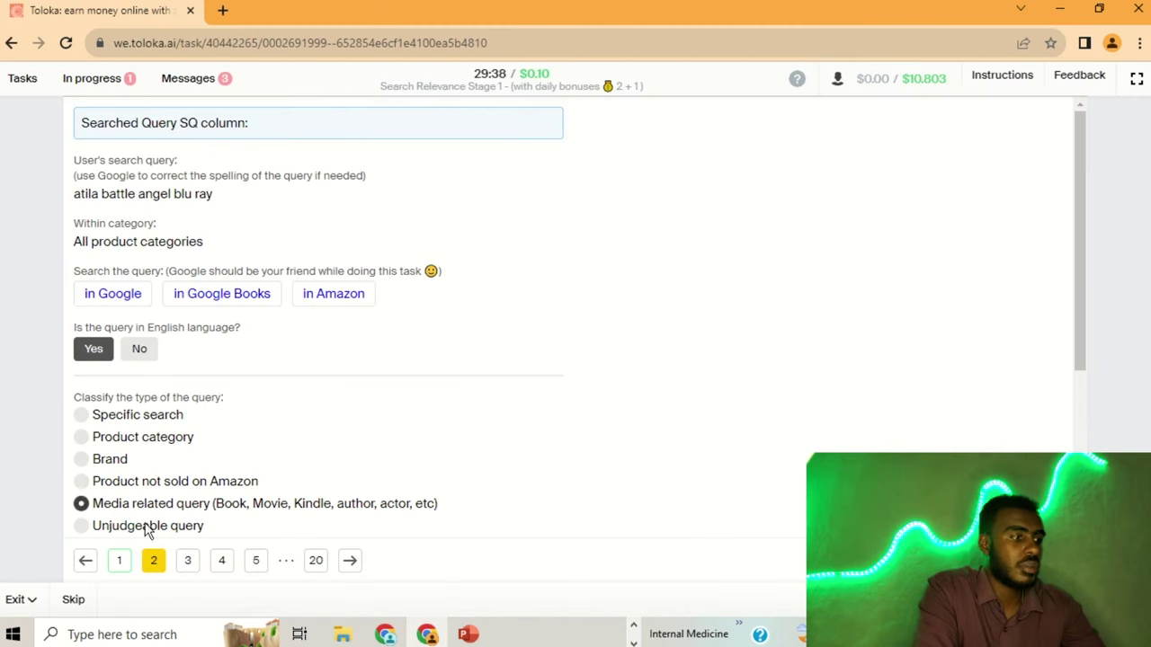
- After checking "quangle wangle hat" on Google, mark the third query as English, classify it as Media related query and go to the fourth
{"action": "left_click", "coordinate": [191, 561]}
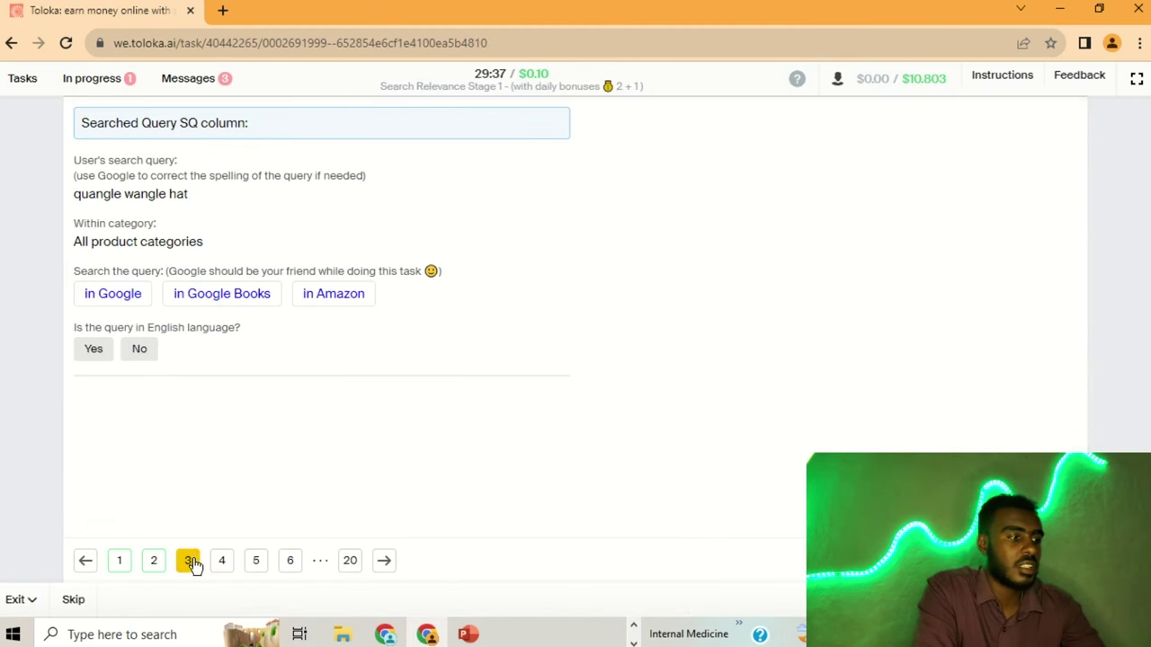
{"action": "left_click", "coordinate": [107, 296]}
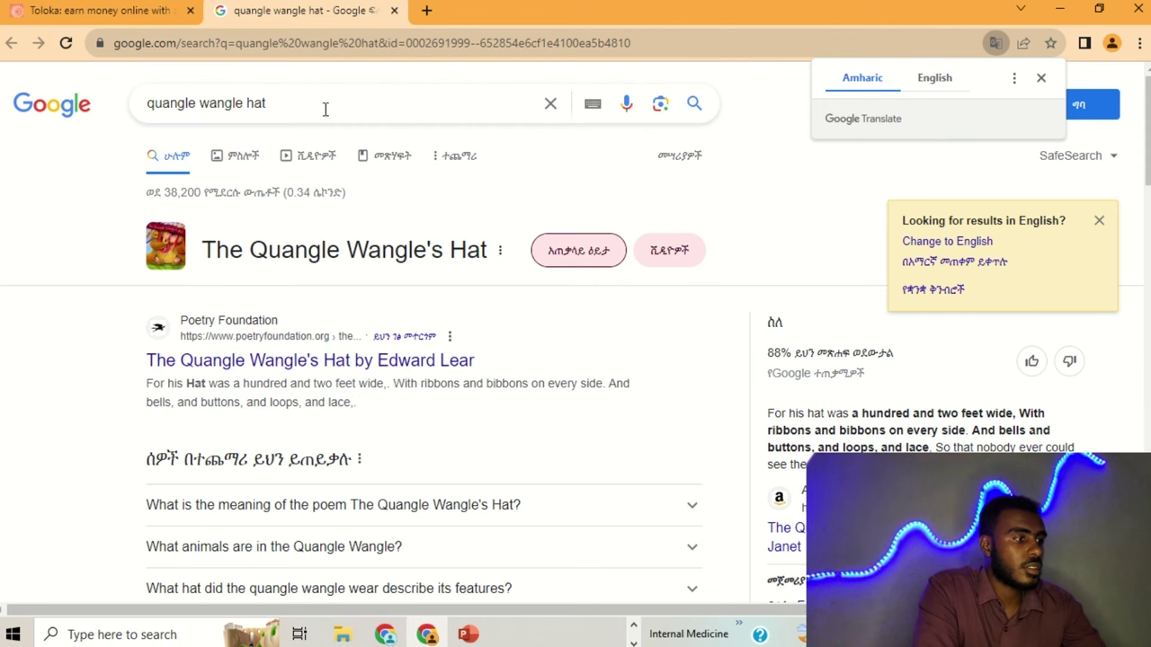
{"action": "left_click", "coordinate": [392, 11]}
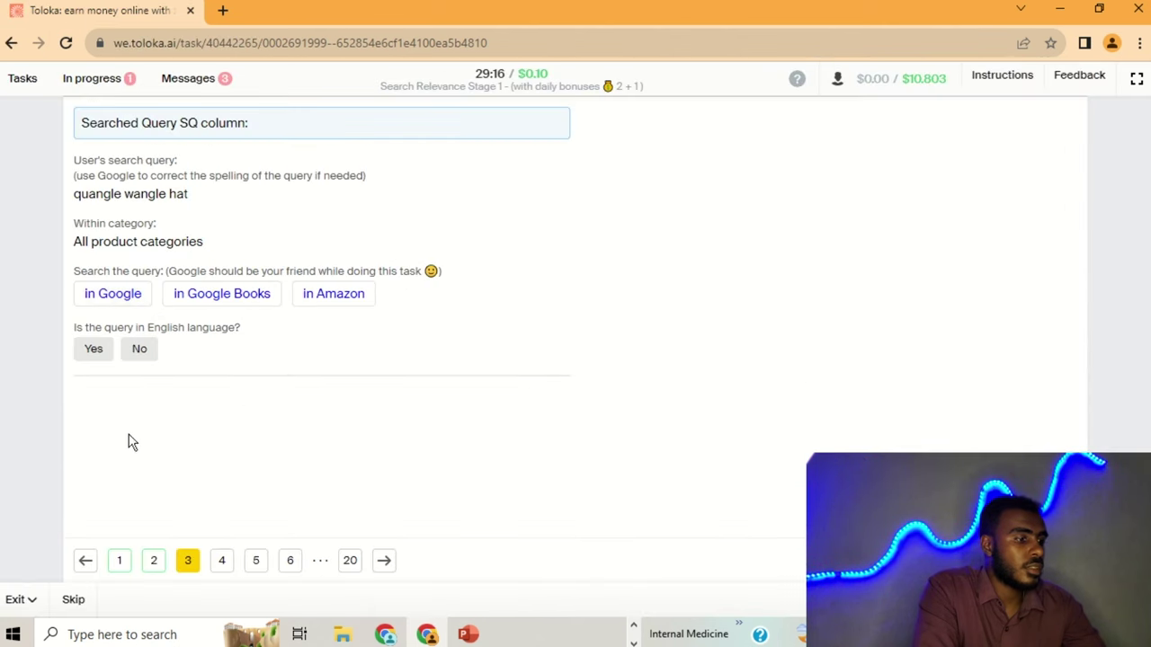
{"action": "left_click", "coordinate": [93, 350]}
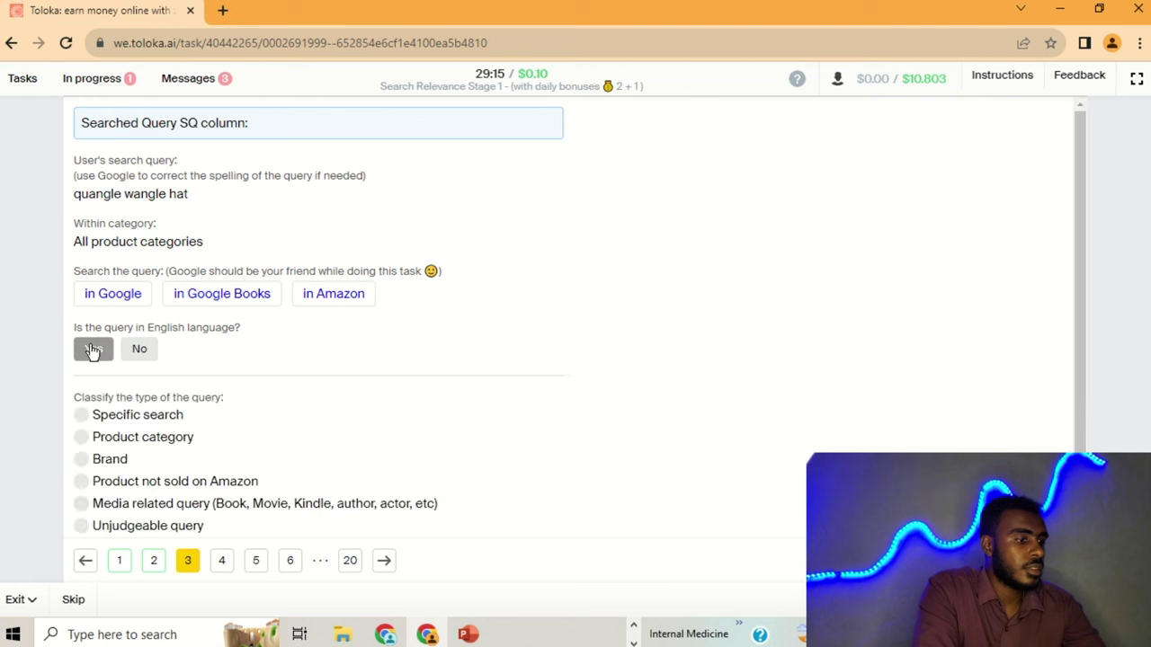
{"action": "left_click", "coordinate": [202, 504]}
{"action": "left_click", "coordinate": [222, 562]}
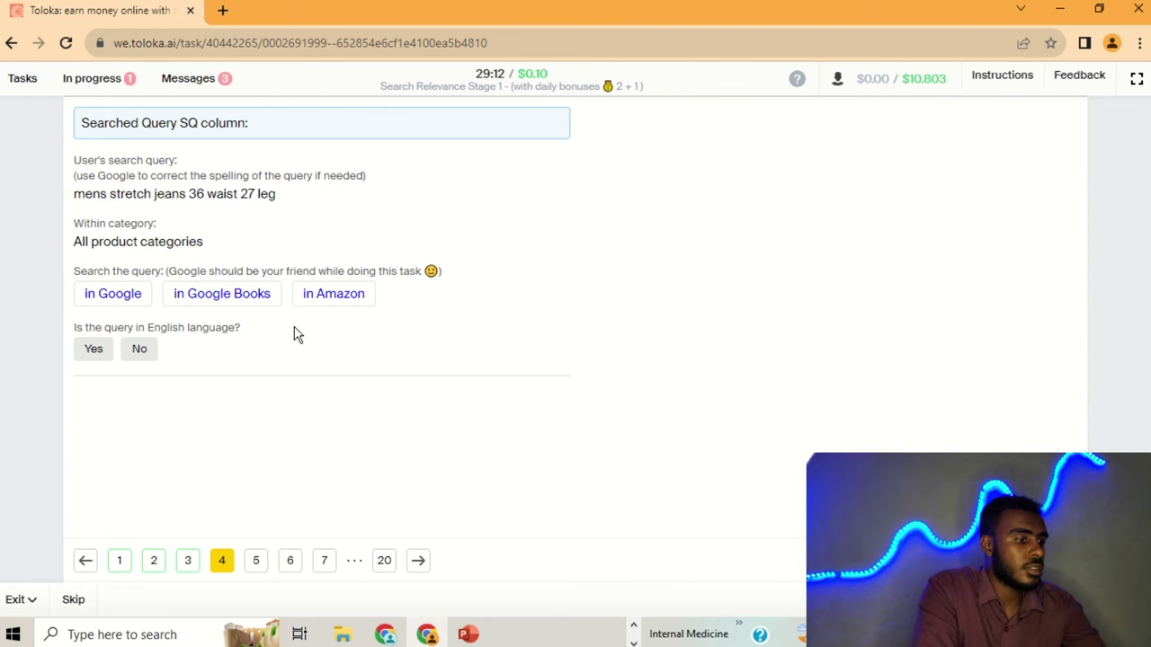
- Open the account's messages and read the two newest "You have a new skill!" notifications before returning to the task
{"action": "left_click", "coordinate": [867, 65]}
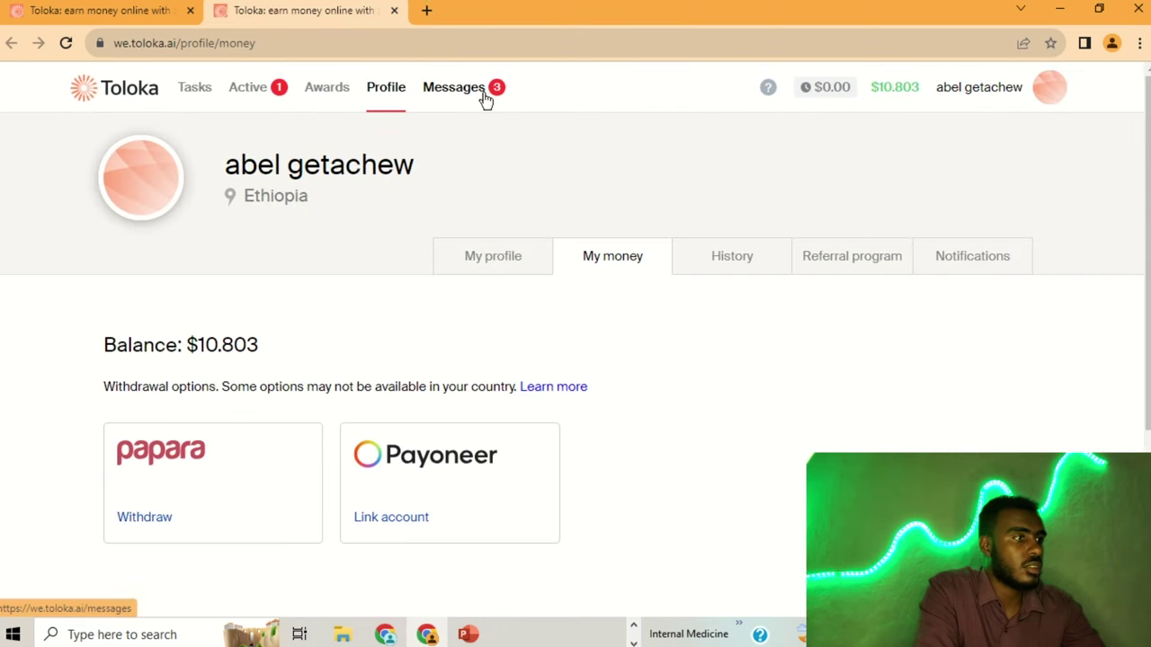
{"action": "left_click", "coordinate": [460, 87]}
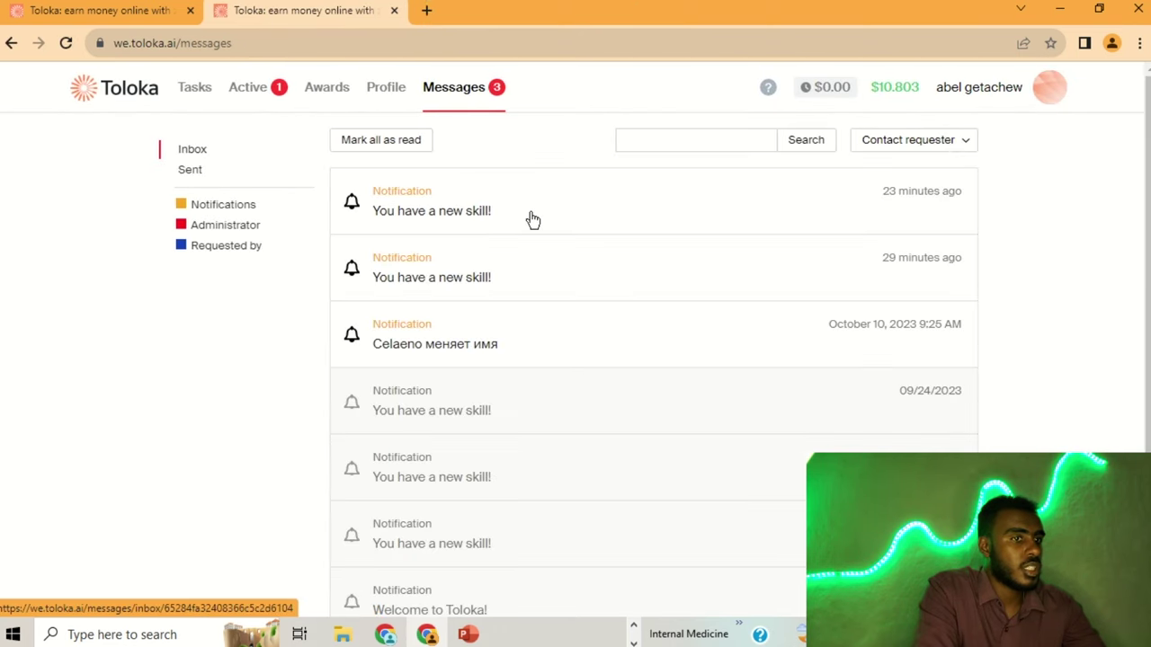
{"action": "left_click", "coordinate": [532, 218]}
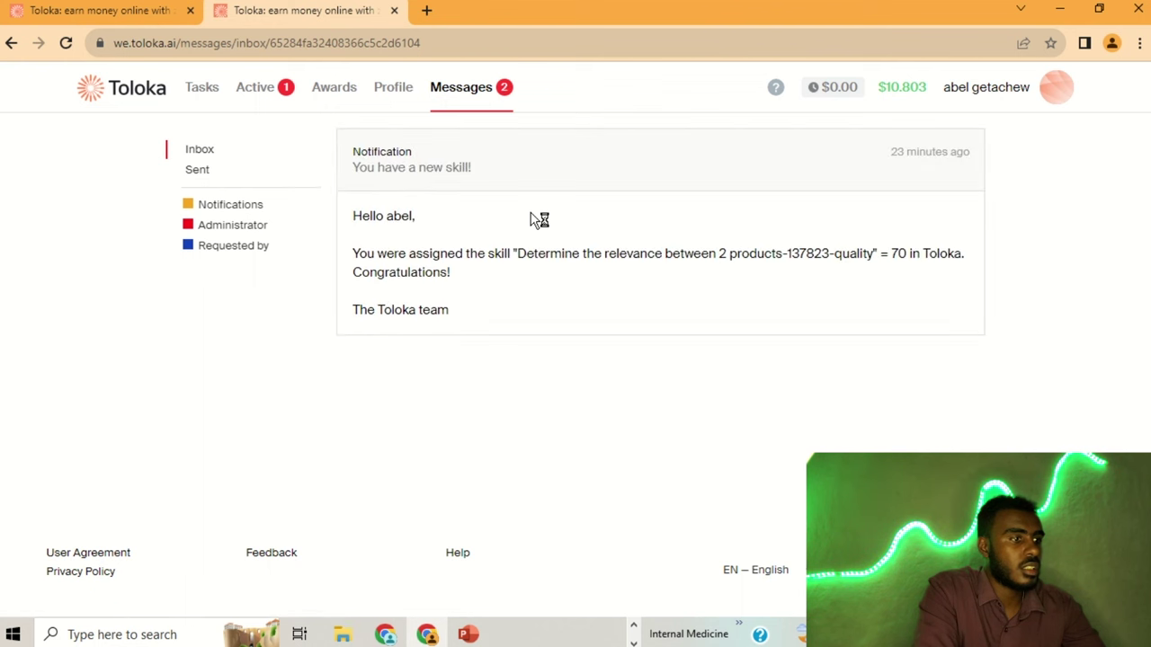
{"action": "left_click", "coordinate": [465, 99]}
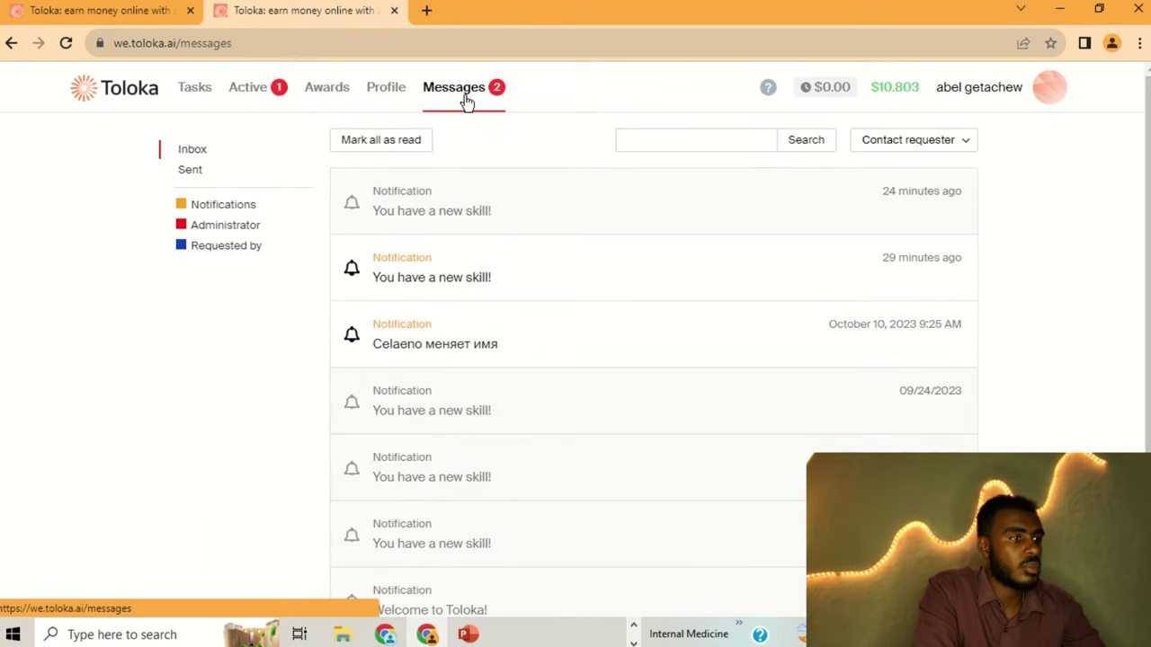
{"action": "left_click", "coordinate": [573, 274]}
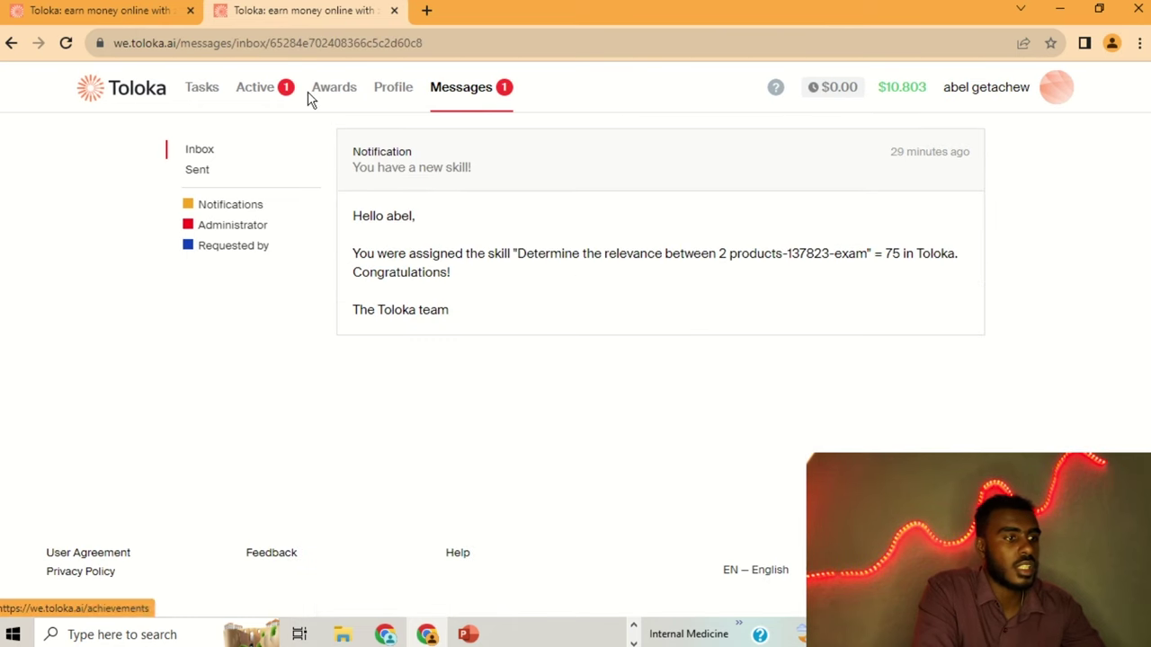
{"action": "left_click", "coordinate": [393, 11]}
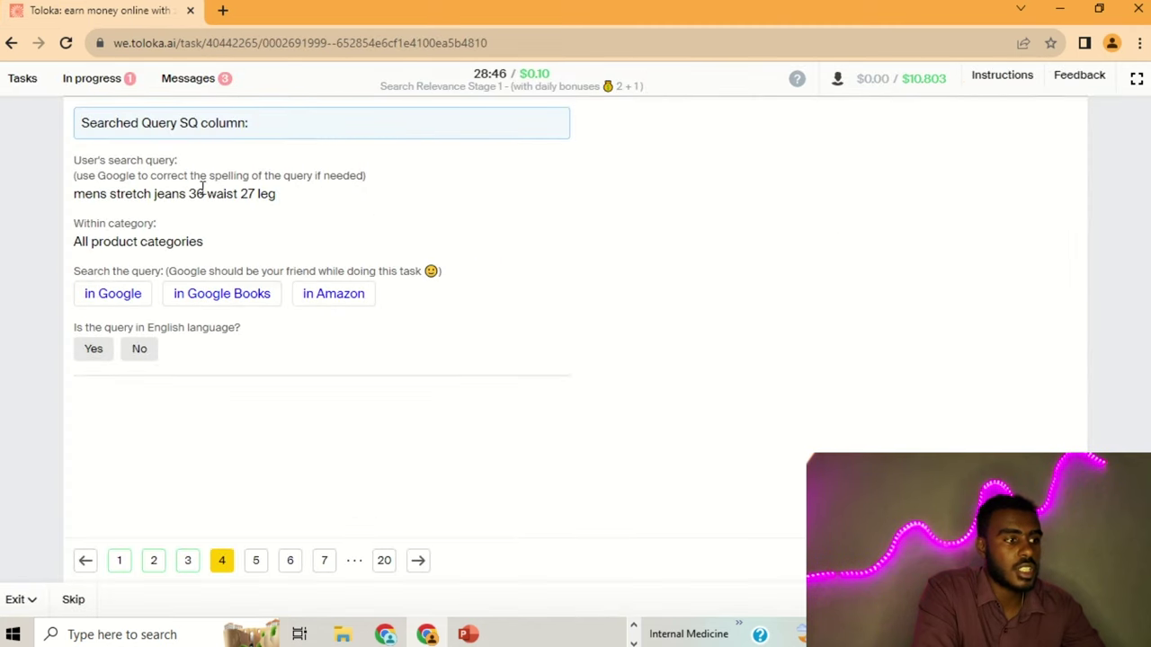
- After checking "mens stretch jeans 36 waist 27 leg" on Google, mark the query as English and classify it as Specific search
{"action": "left_click_drag", "start_coordinate": [283, 197], "coordinate": [94, 194]}
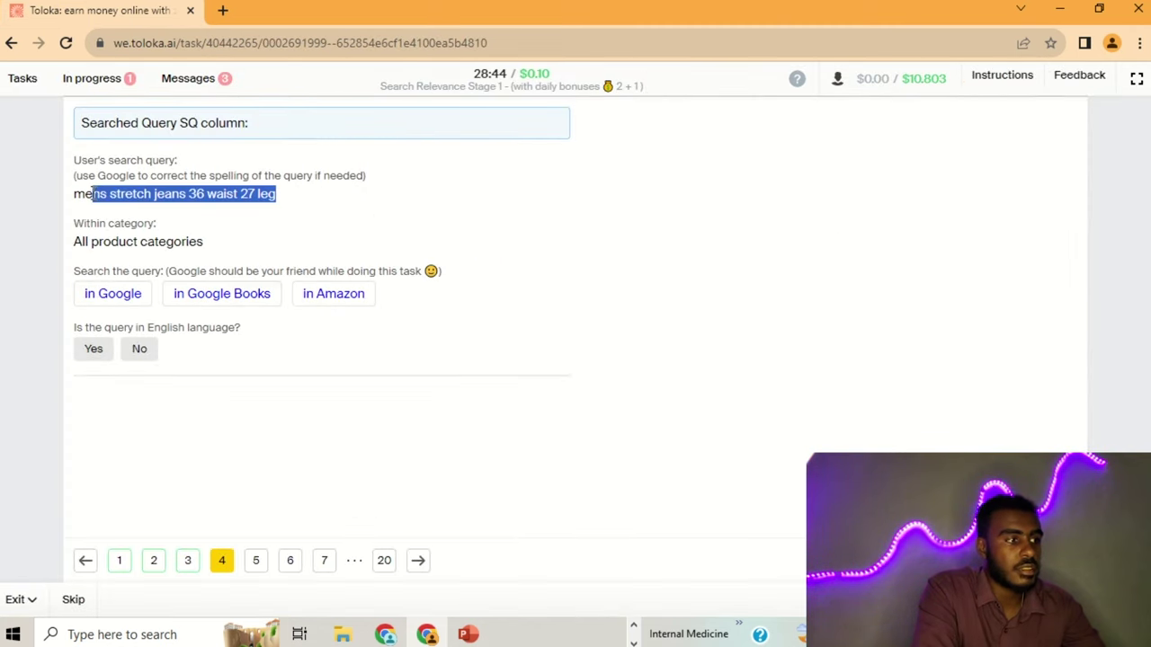
{"action": "left_click", "coordinate": [121, 293]}
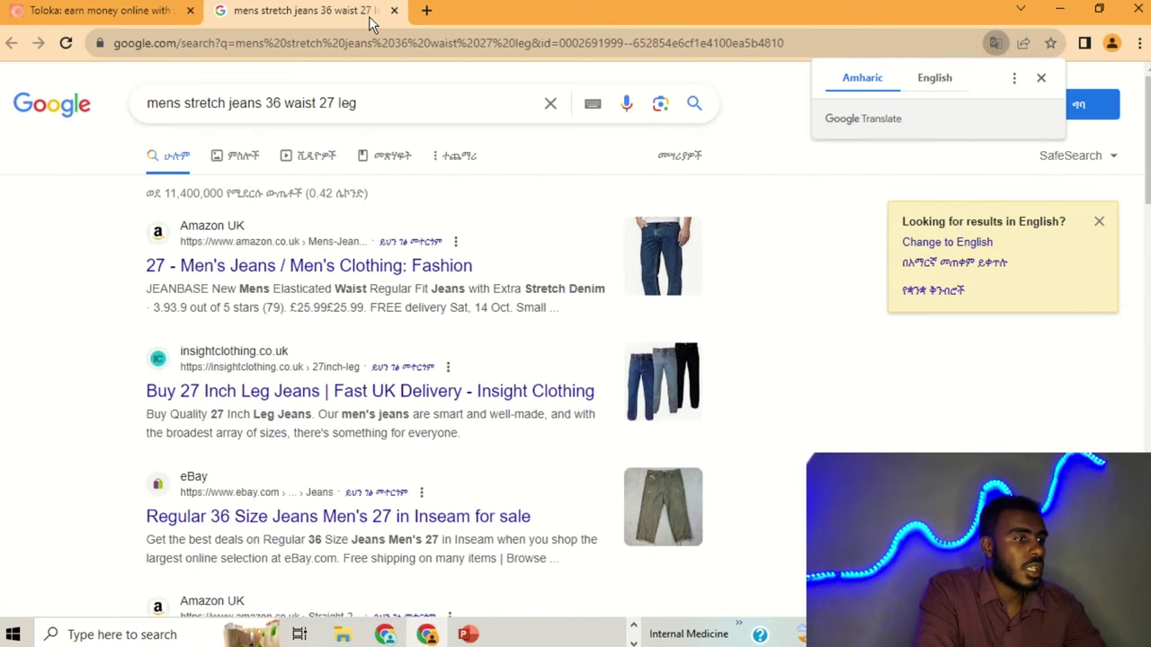
{"action": "left_click", "coordinate": [396, 11]}
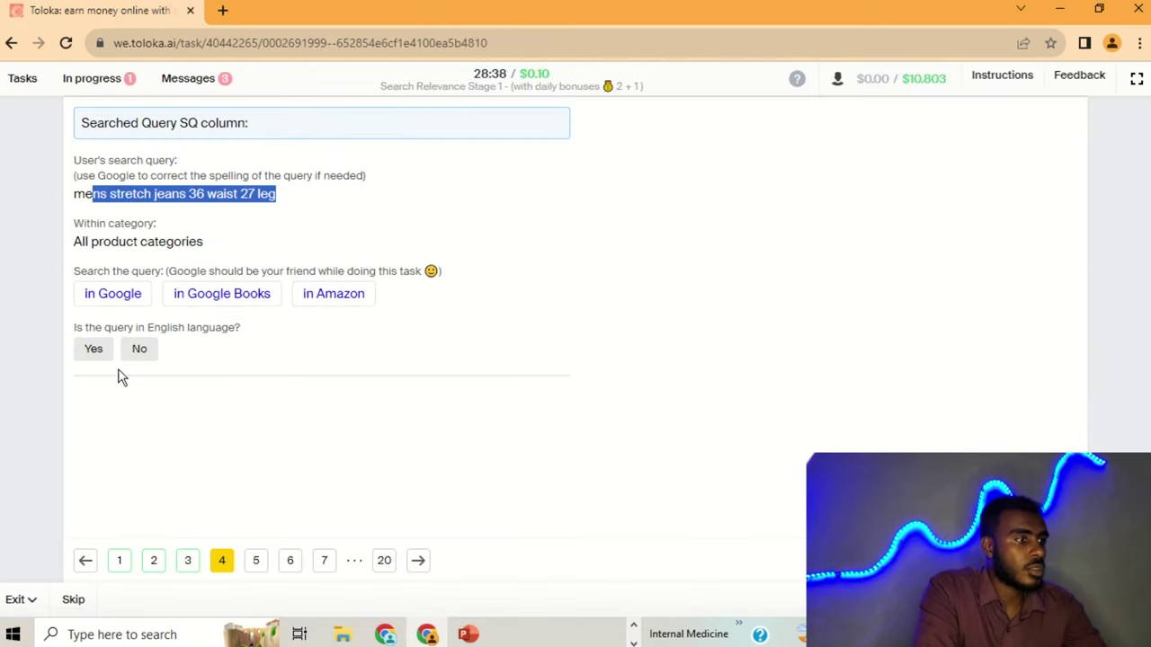
{"action": "left_click", "coordinate": [95, 354]}
{"action": "left_click", "coordinate": [122, 414]}
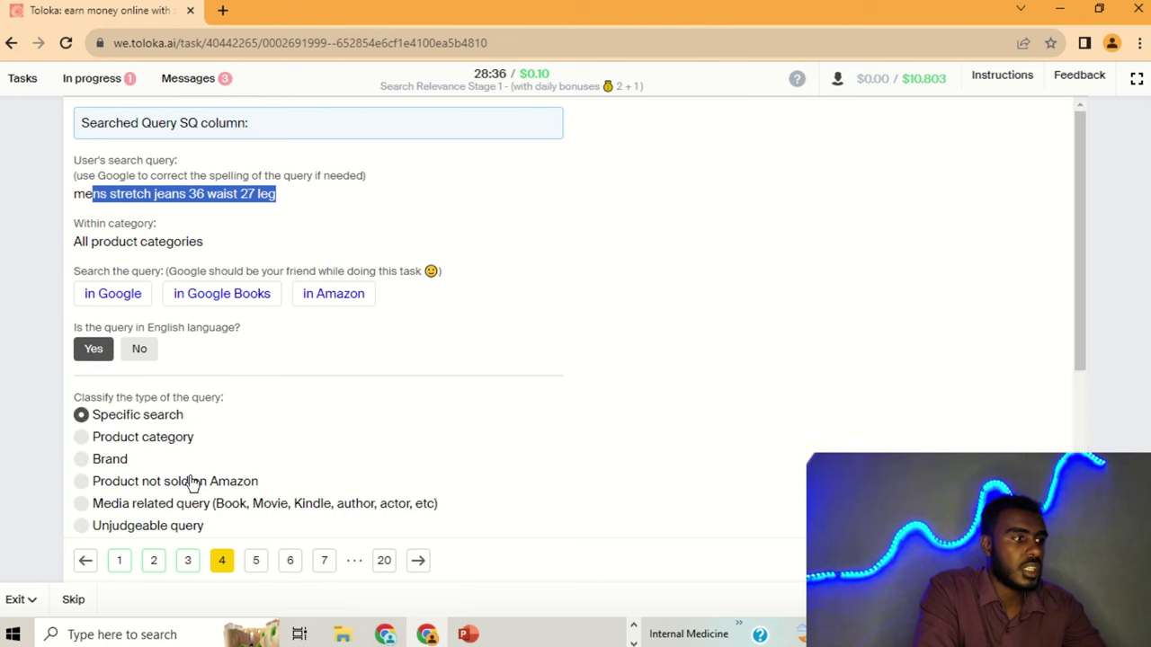
- After checking "our house louise candlish" on Google, mark the fifth query as English and classify it as Media related query
{"action": "left_click", "coordinate": [256, 560]}
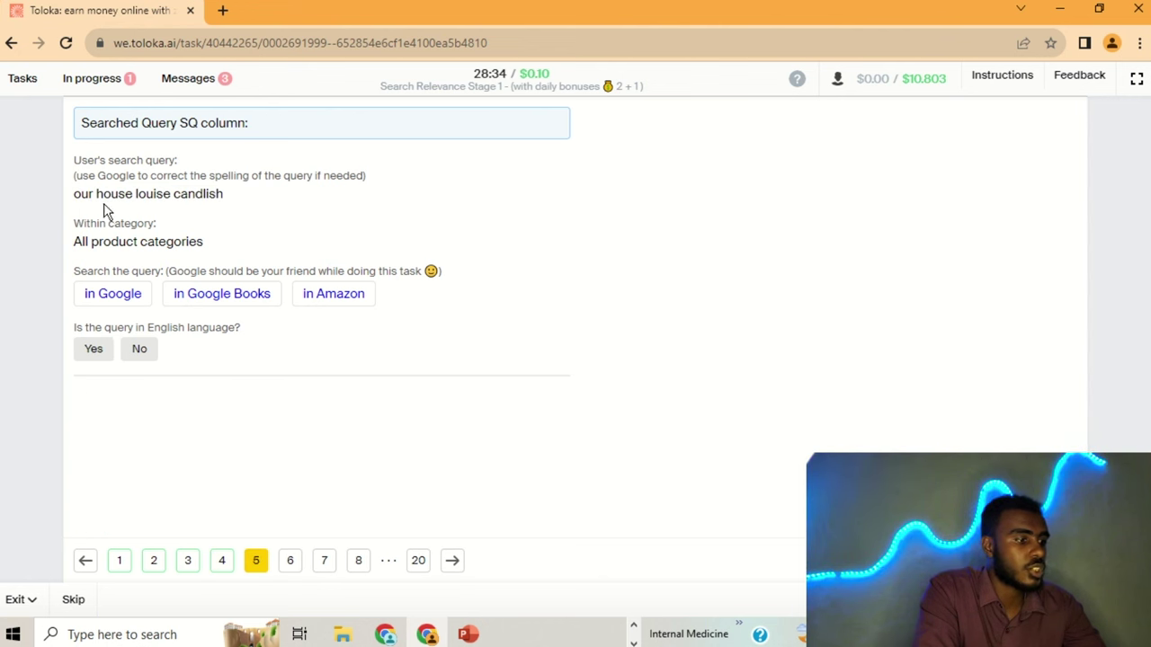
{"action": "left_click", "coordinate": [114, 293]}
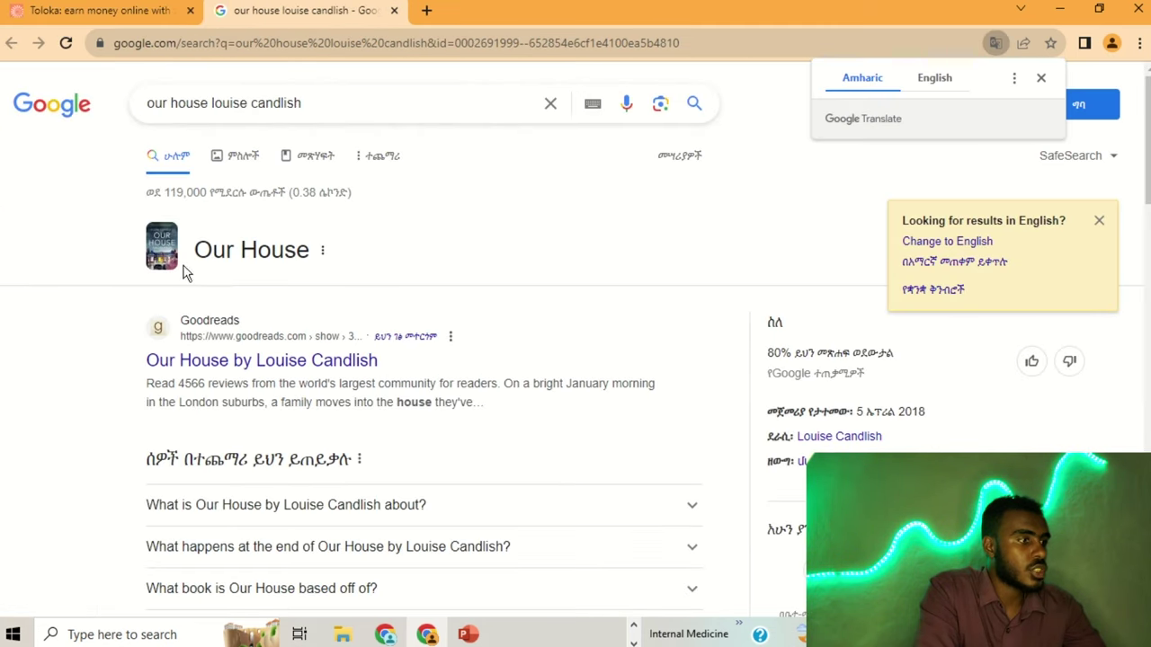
{"action": "scroll", "coordinate": [710, 279], "scroll_direction": "down", "scroll_amount": 2}
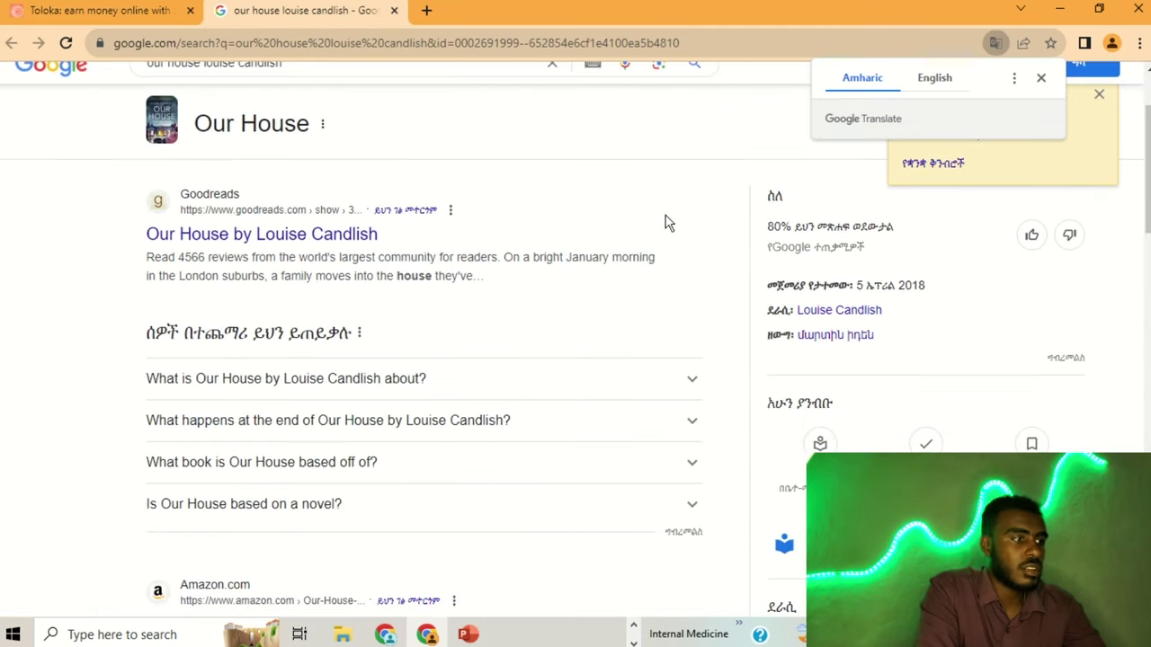
{"action": "left_click", "coordinate": [394, 10]}
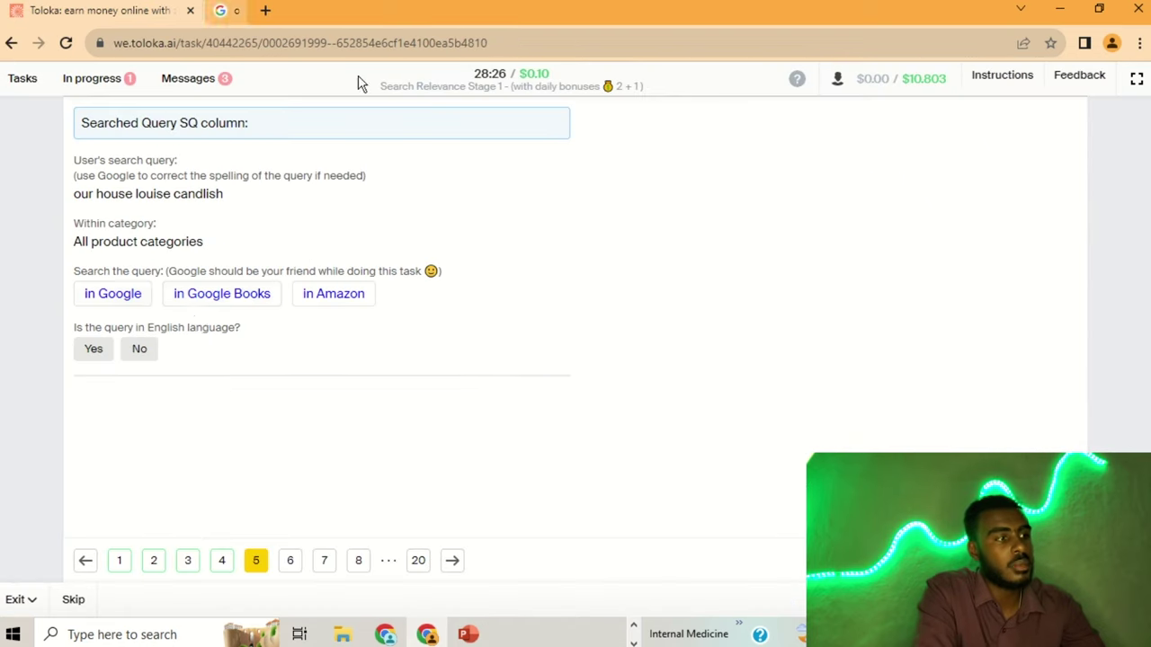
{"action": "left_click", "coordinate": [90, 348]}
{"action": "left_click", "coordinate": [219, 503]}
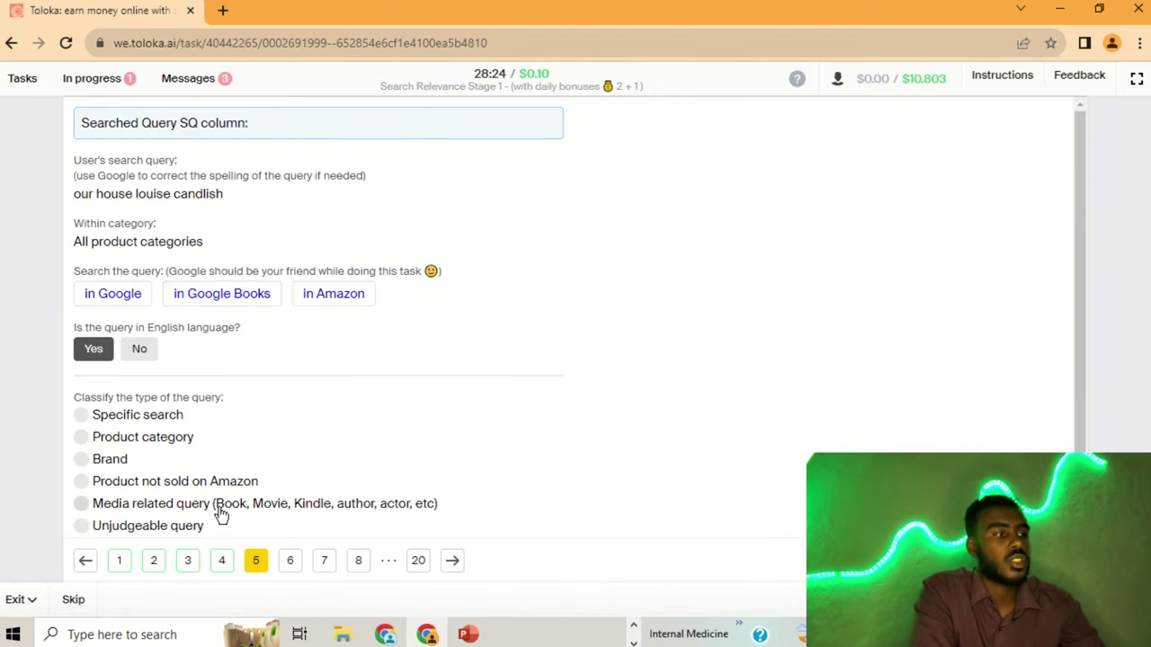
- After looking up "sniper rifle" on Google and Amazon, mark the sixth query as English and classify it as Product not sold on Amazon
{"action": "left_click", "coordinate": [300, 568]}
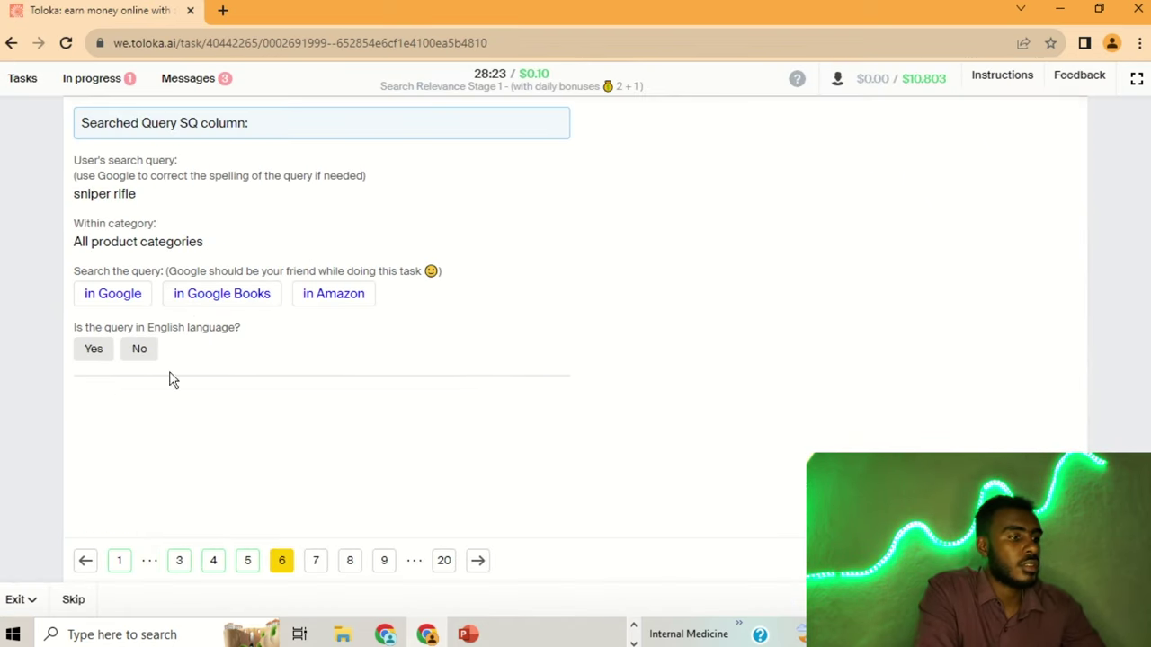
{"action": "left_click", "coordinate": [112, 293]}
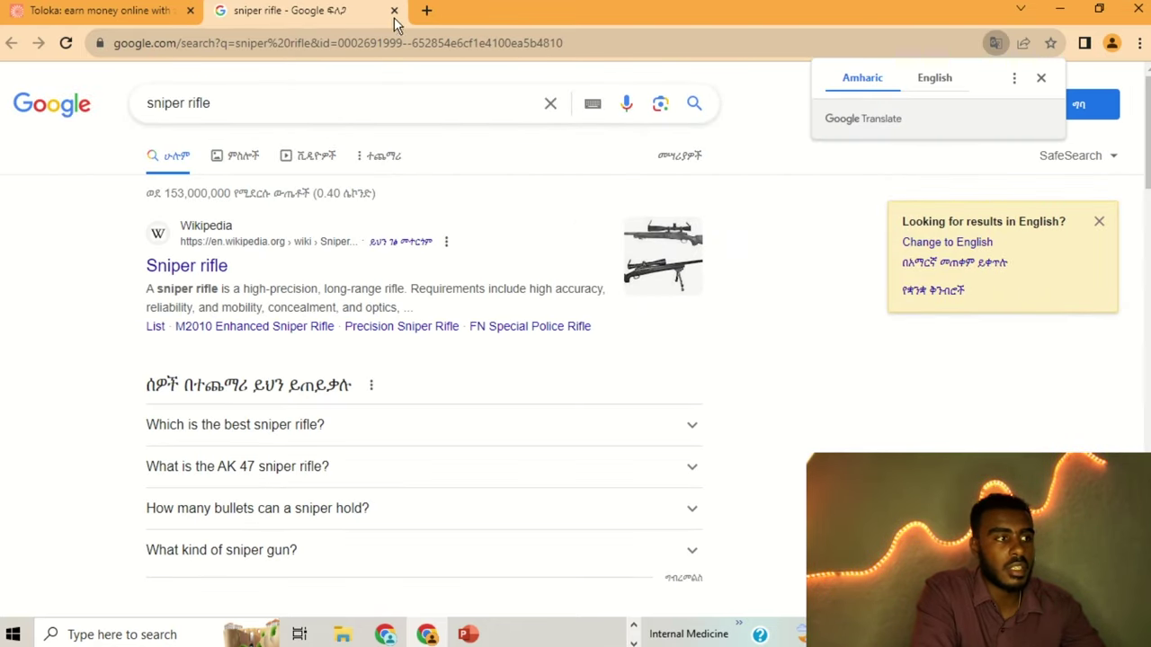
{"action": "left_click", "coordinate": [393, 10]}
{"action": "left_click", "coordinate": [315, 304]}
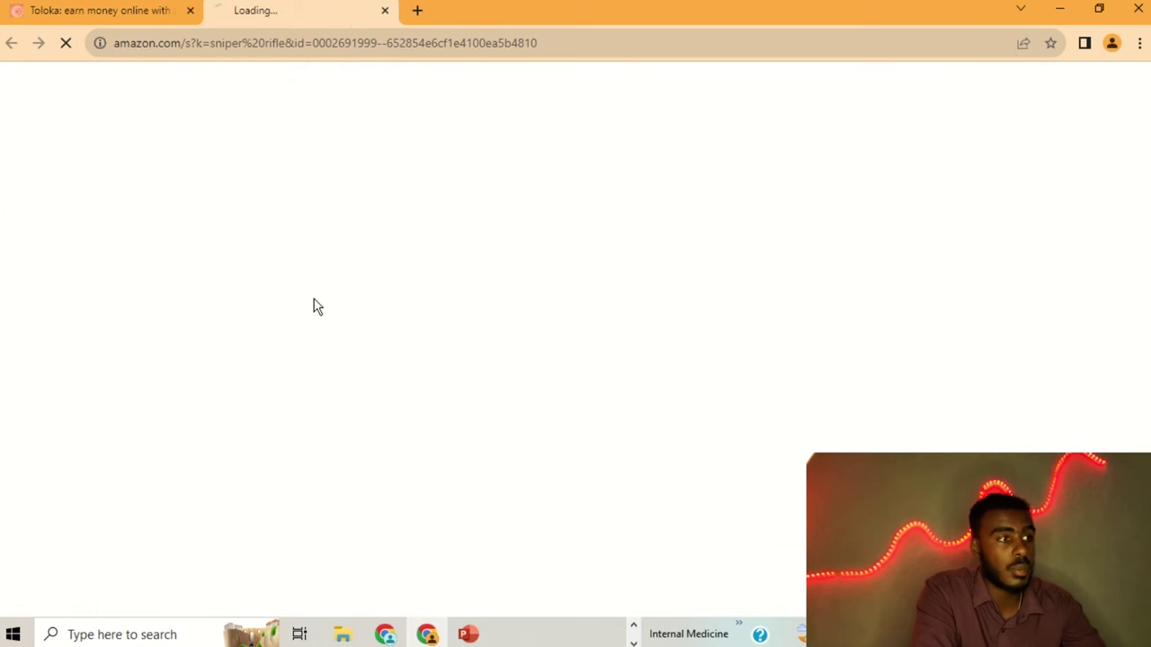
{"action": "left_click", "coordinate": [393, 11]}
{"action": "left_click", "coordinate": [96, 349]}
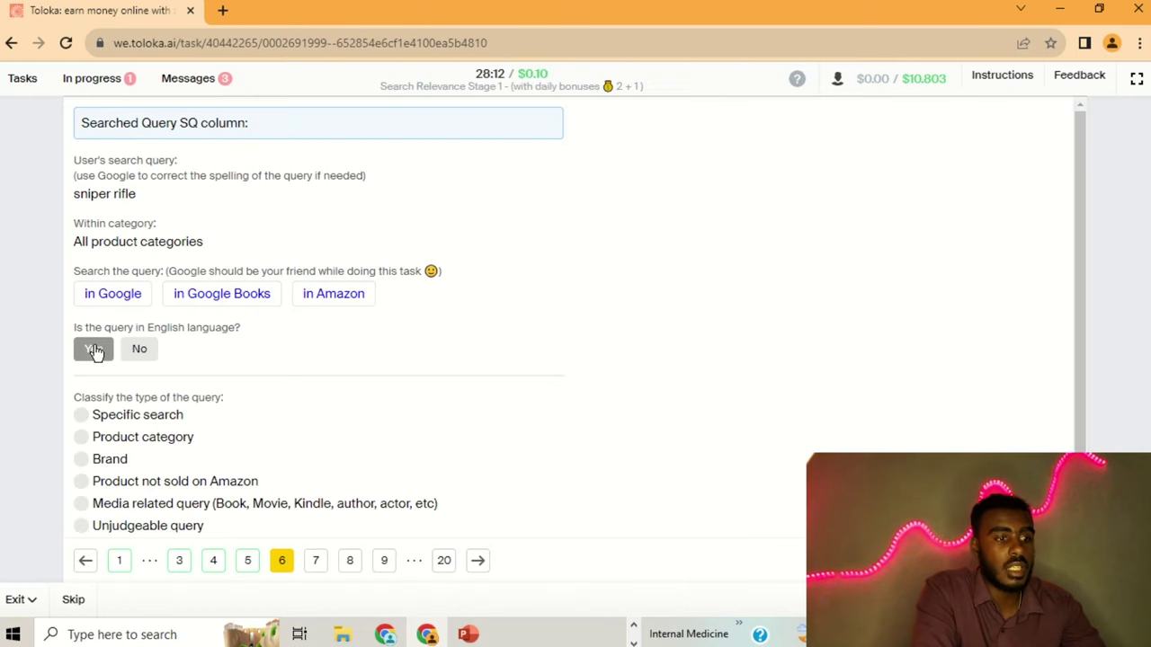
{"action": "left_click", "coordinate": [182, 478]}
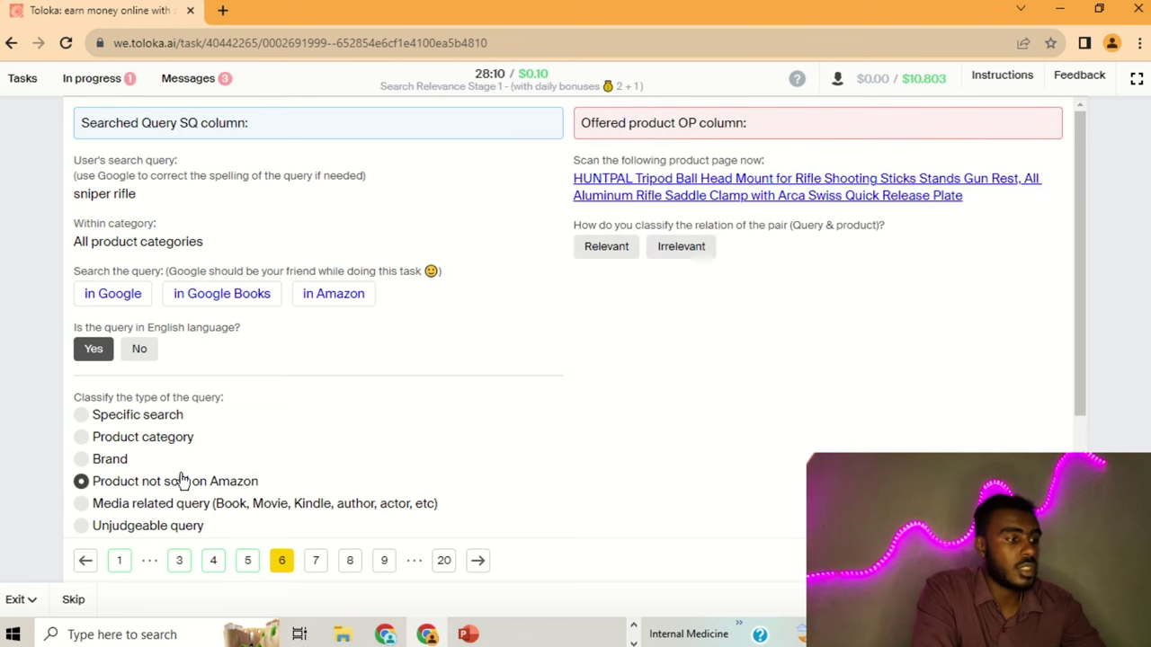
- Review the Amazon page of the product offered for "sniper rifle" and rate the pair as Irrelevant
{"action": "left_click", "coordinate": [681, 193]}
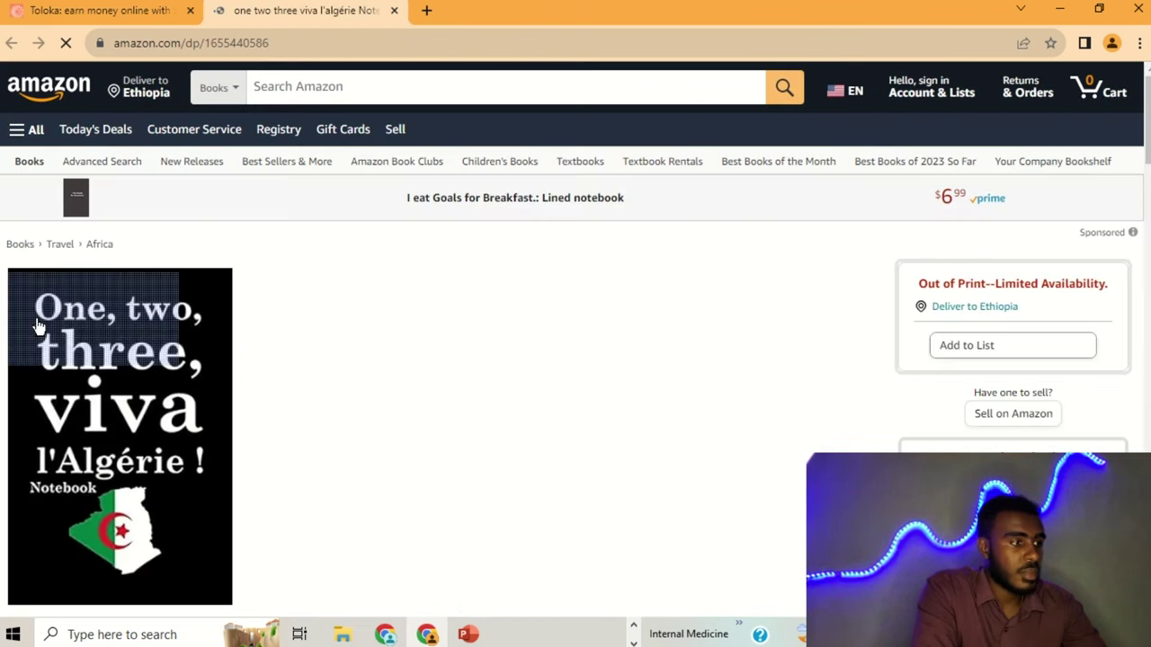
{"action": "left_click", "coordinate": [393, 10]}
{"action": "left_click", "coordinate": [678, 257]}
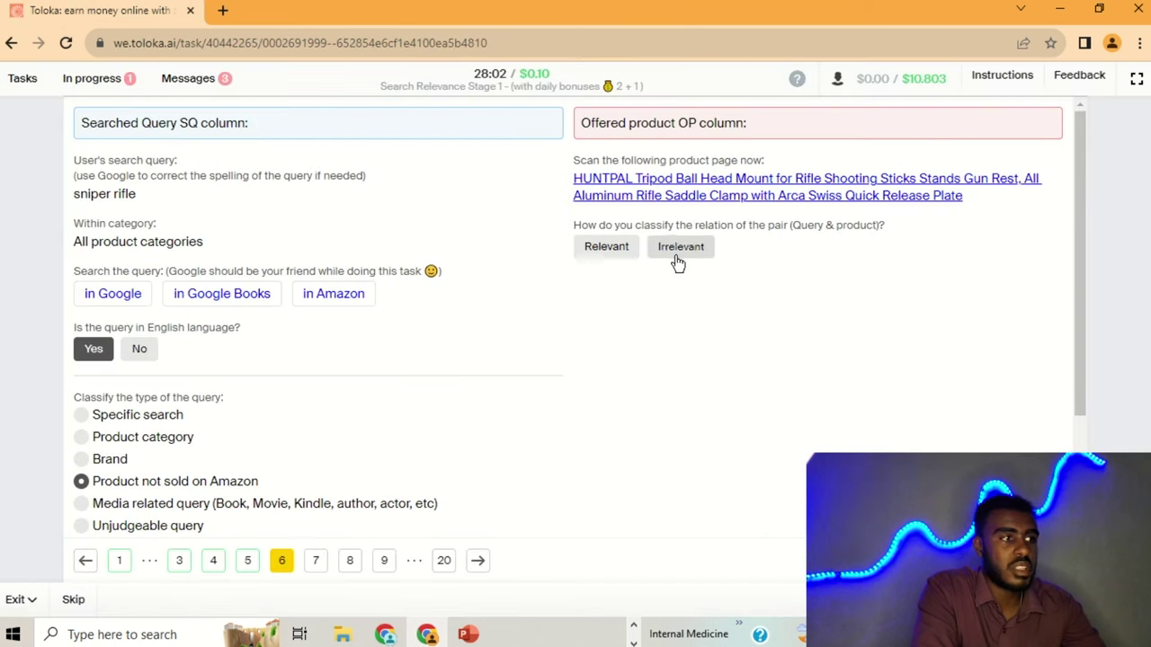
- After checking "bentonite herbal detox" on Google, mark the seventh query as English and classify it as Specific search
{"action": "left_click", "coordinate": [320, 559]}
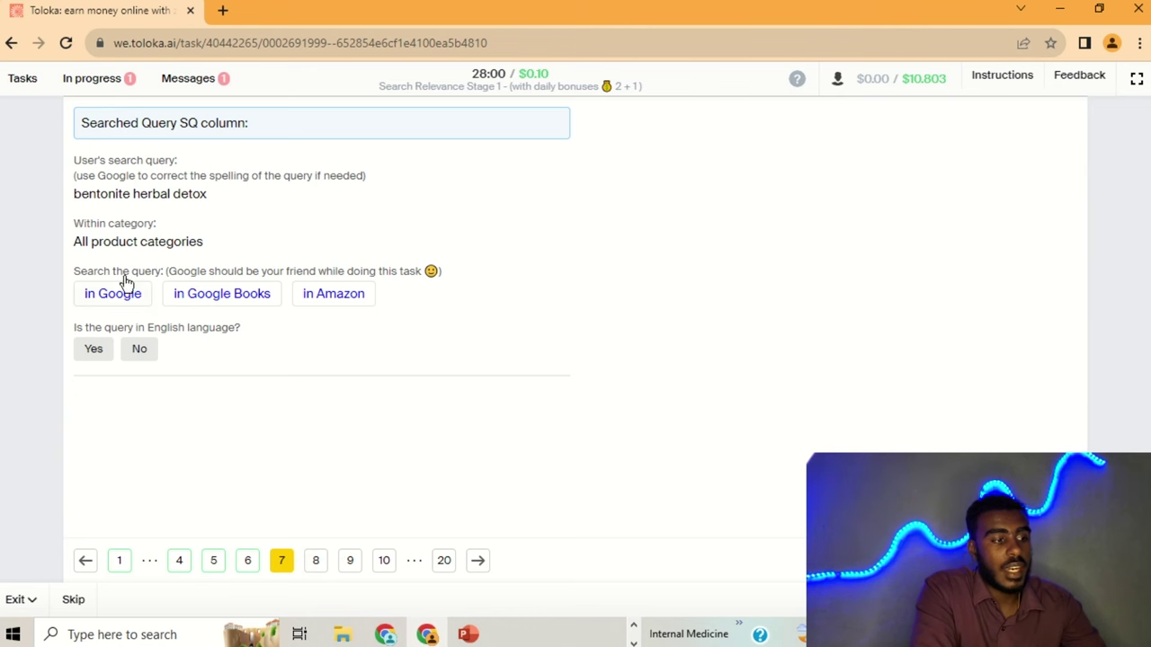
{"action": "left_click", "coordinate": [109, 300]}
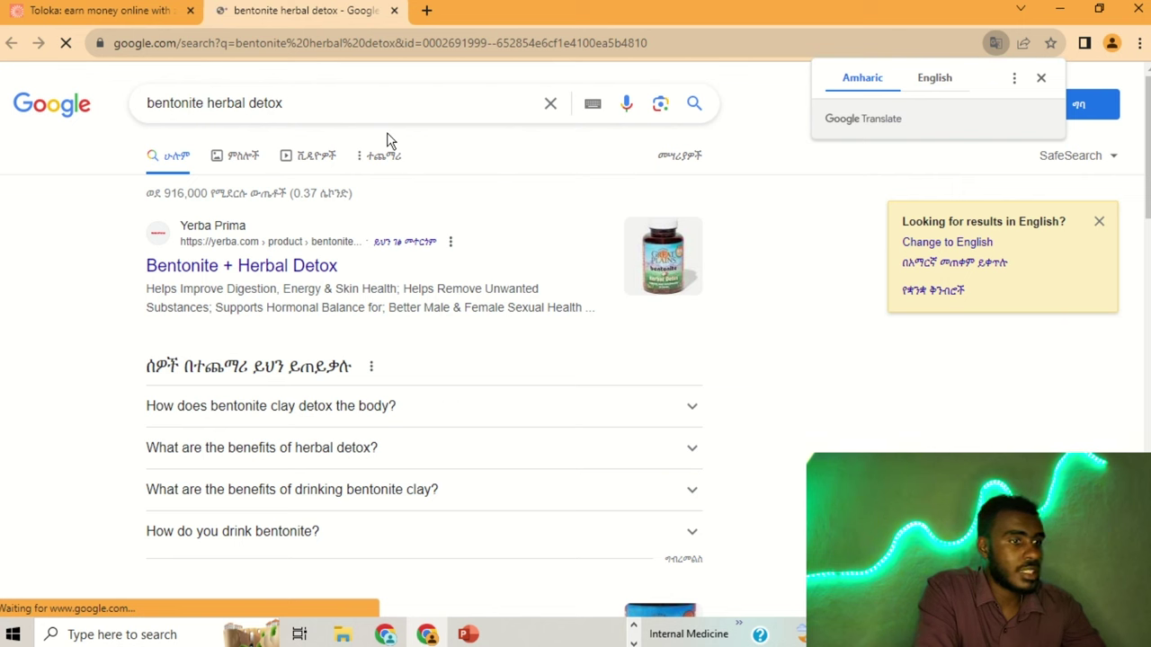
{"action": "mouse_move", "coordinate": [142, 289]}
{"action": "left_mouse_down"}
{"action": "mouse_move", "coordinate": [385, 278]}
{"action": "mouse_move", "coordinate": [544, 309]}
{"action": "mouse_move", "coordinate": [583, 302]}
{"action": "left_mouse_up"}
{"action": "left_click", "coordinate": [590, 308]}
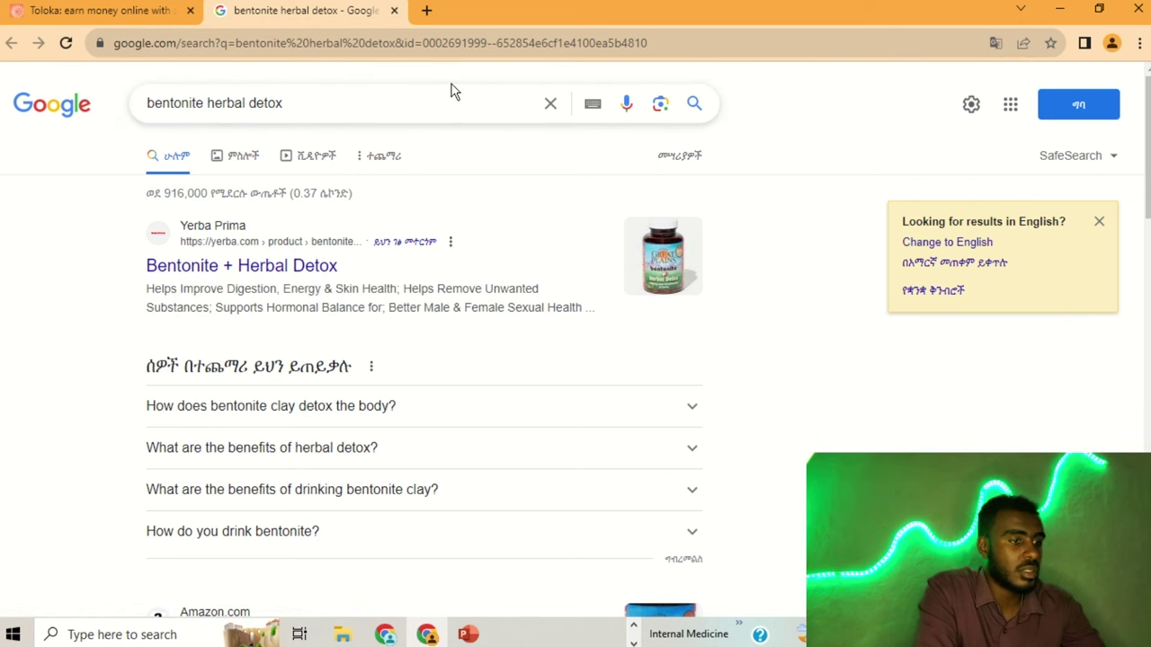
{"action": "left_click", "coordinate": [393, 11]}
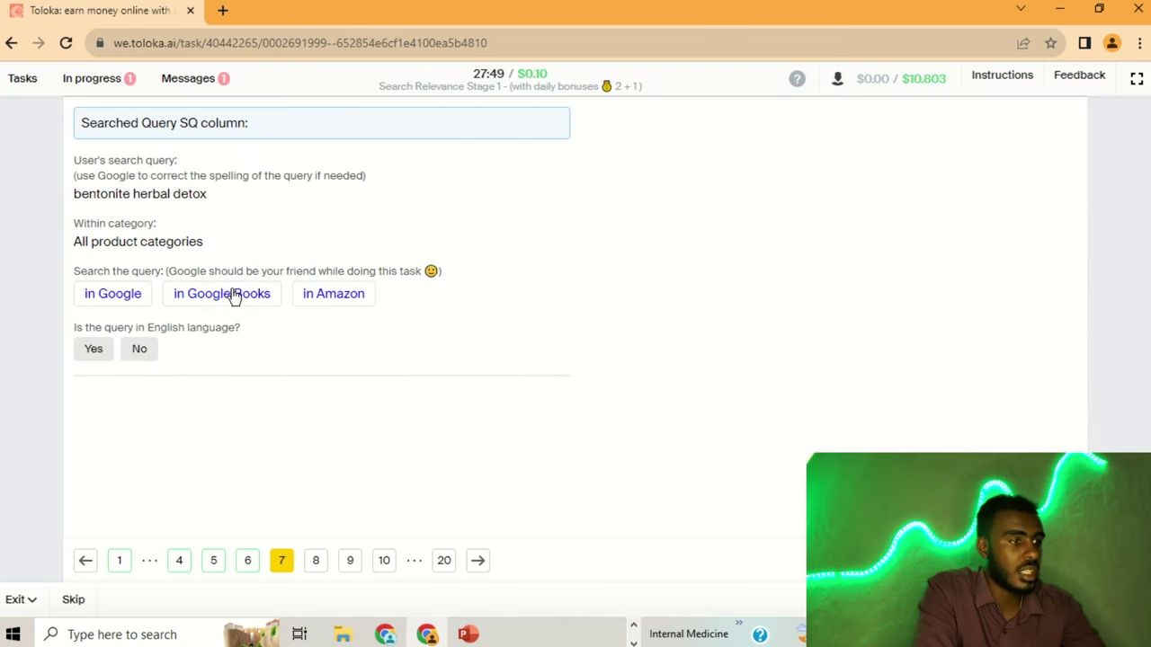
{"action": "left_click", "coordinate": [94, 350]}
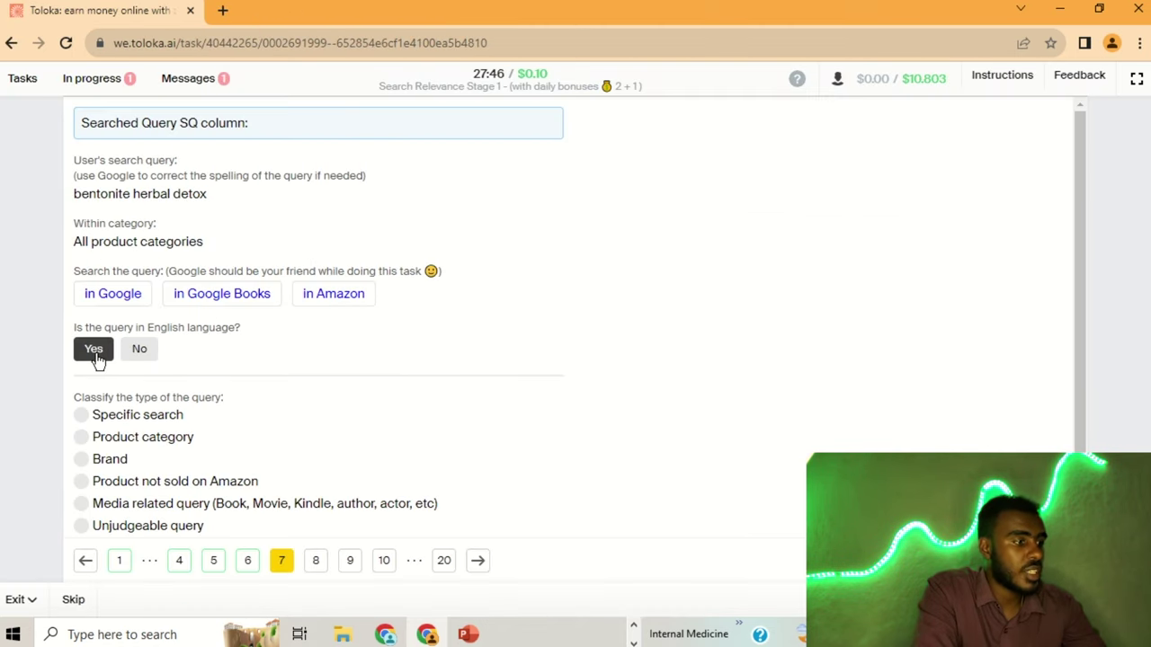
{"action": "left_click", "coordinate": [101, 415]}
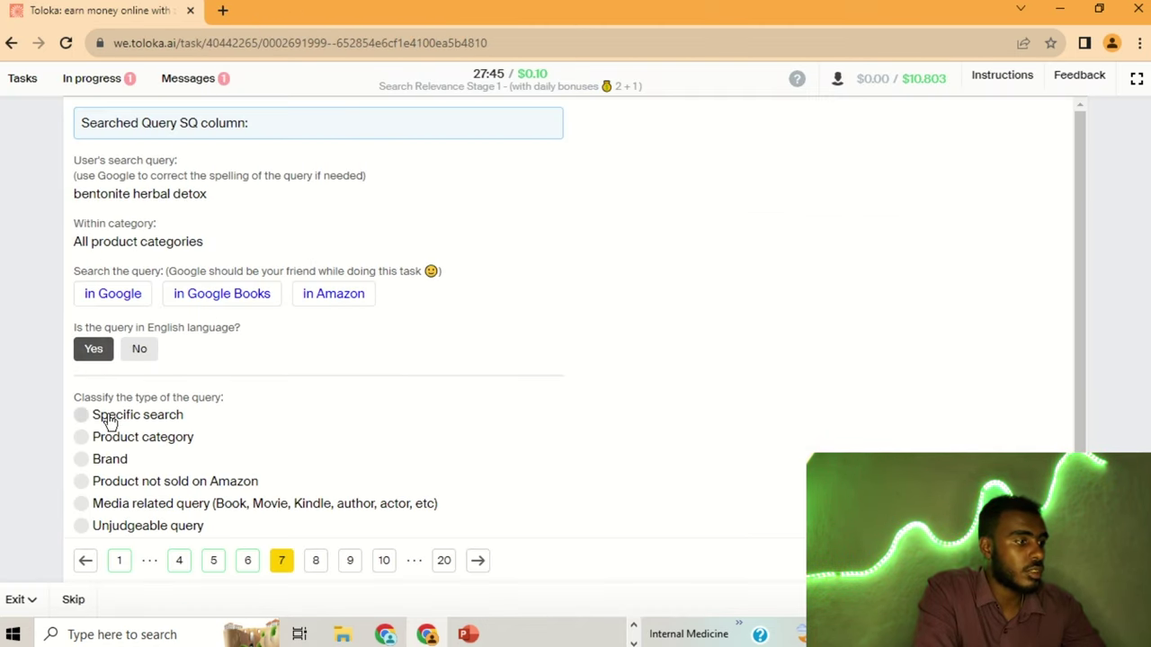
- Look through the Amazon results for "bentonite herbal detox" to check the query's classification
{"action": "left_click", "coordinate": [334, 294]}
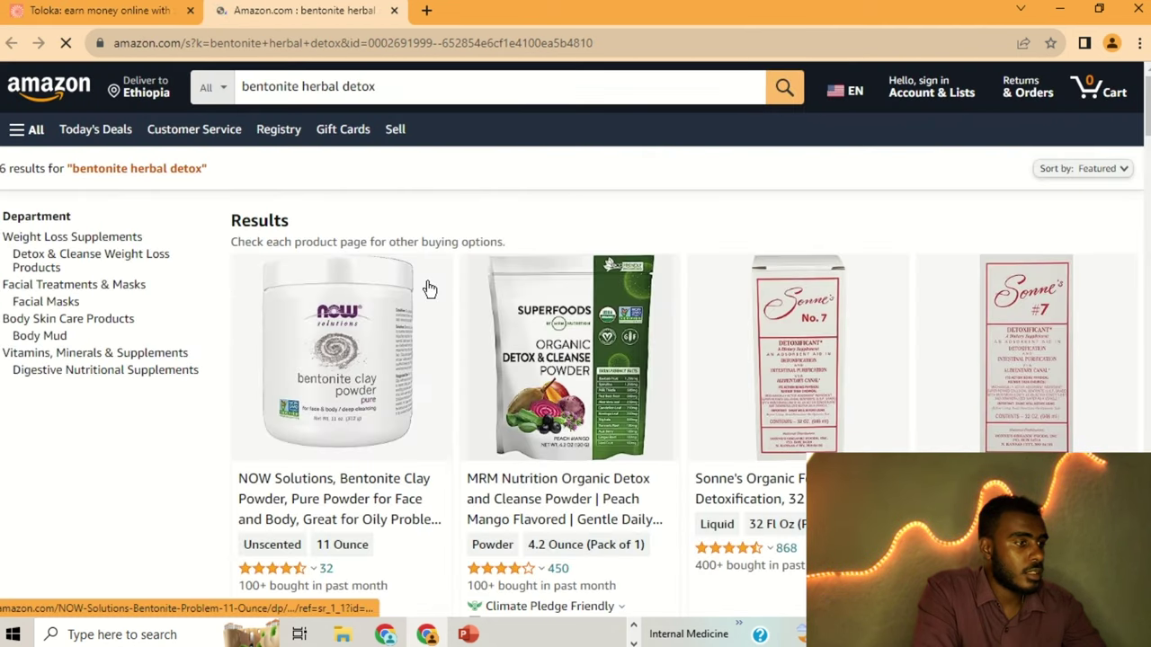
{"action": "scroll", "coordinate": [426, 282], "scroll_direction": "down", "scroll_amount": 1}
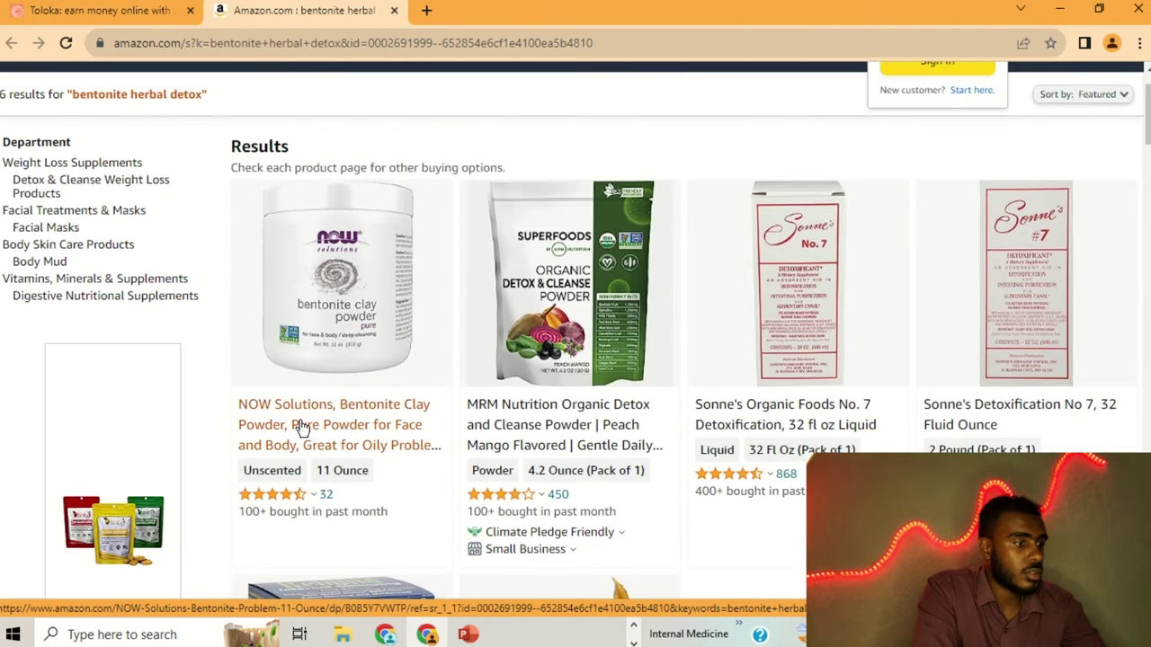
{"action": "scroll", "coordinate": [300, 426], "scroll_direction": "down", "scroll_amount": 1}
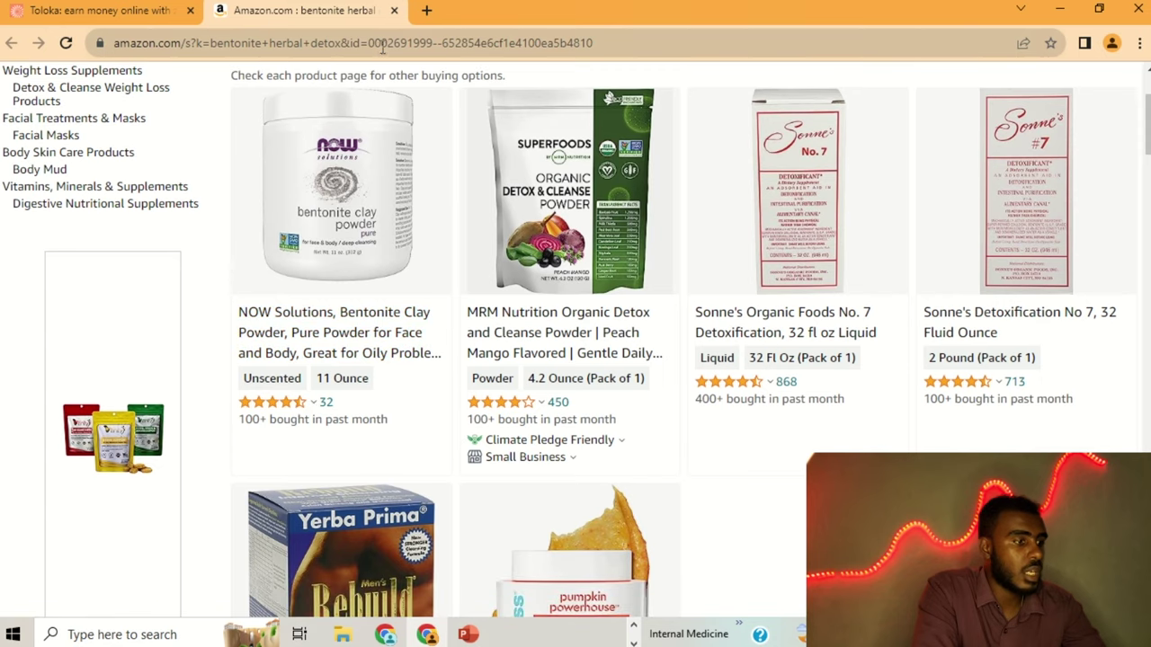
{"action": "left_click", "coordinate": [393, 10]}
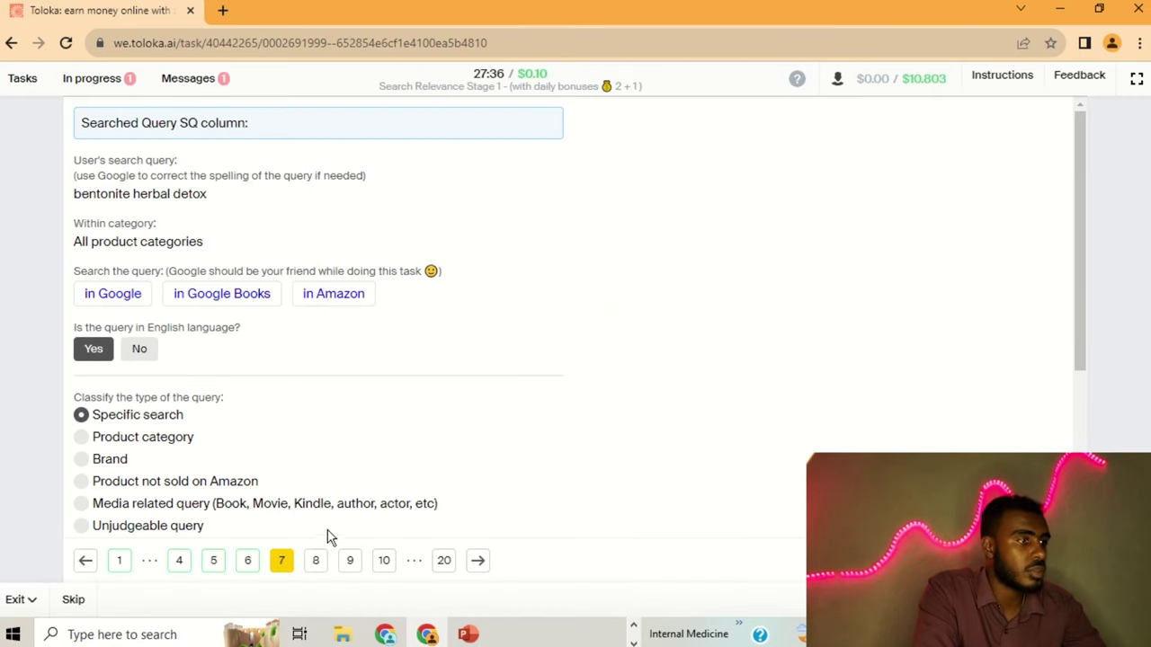
- Open the eighth query and look up "kingston" on Google to see what it refers to
{"action": "left_click", "coordinate": [314, 562]}
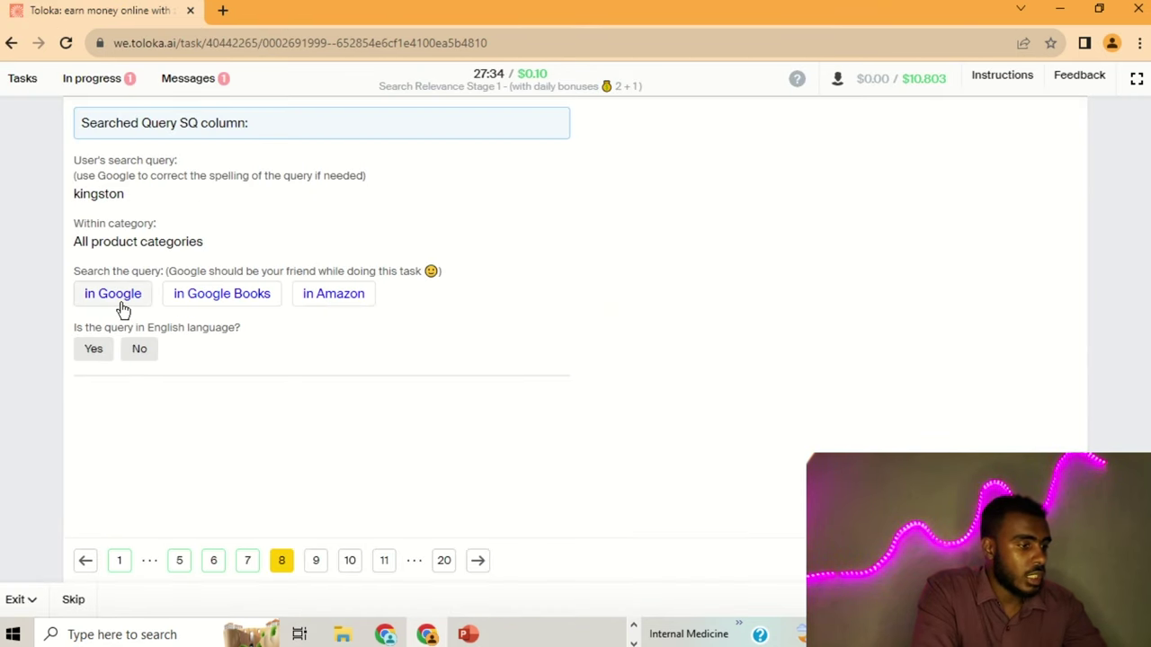
{"action": "left_click", "coordinate": [90, 297]}
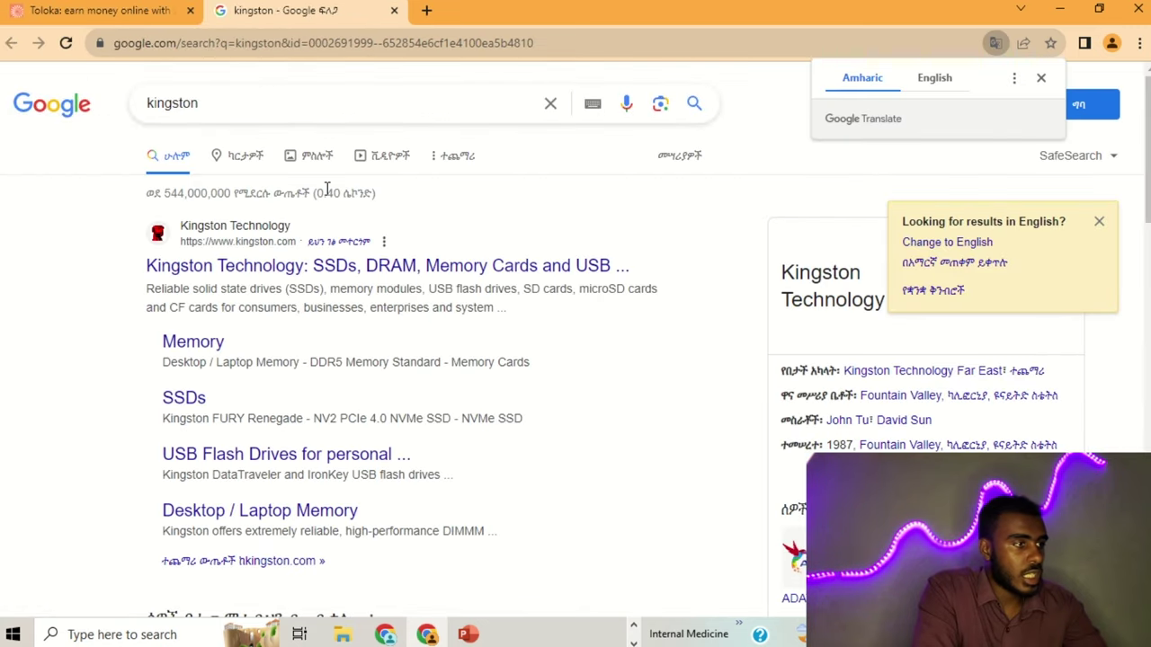
{"action": "left_click_drag", "start_coordinate": [658, 288], "coordinate": [358, 288]}
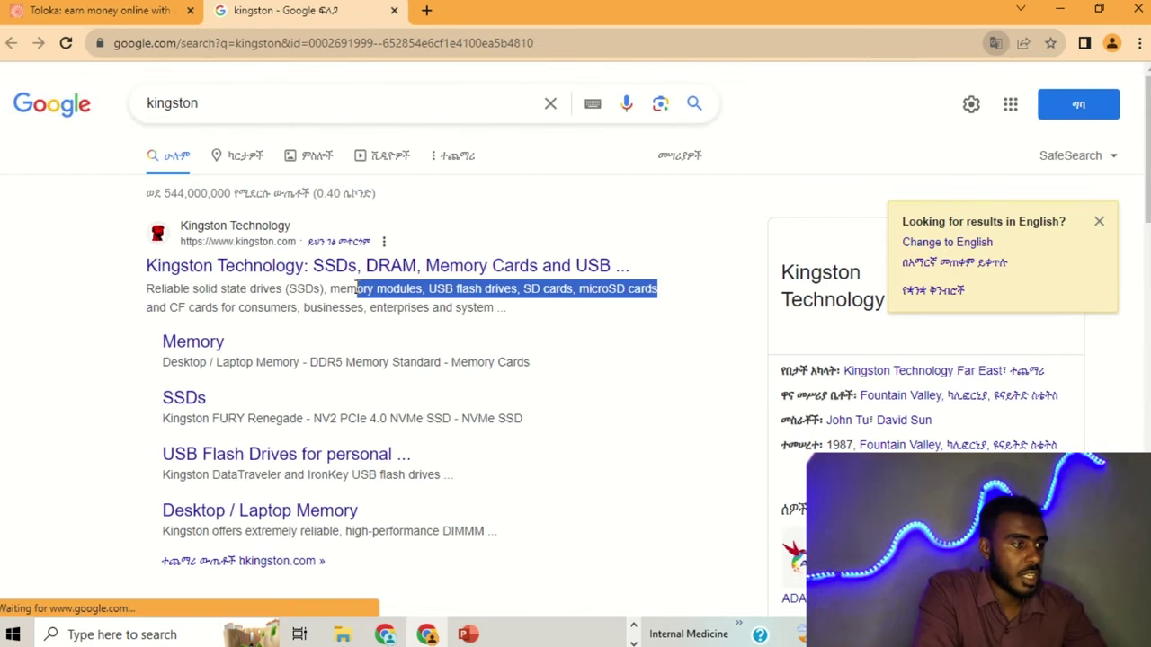
{"action": "left_click", "coordinate": [360, 284]}
{"action": "left_click", "coordinate": [36, 7]}
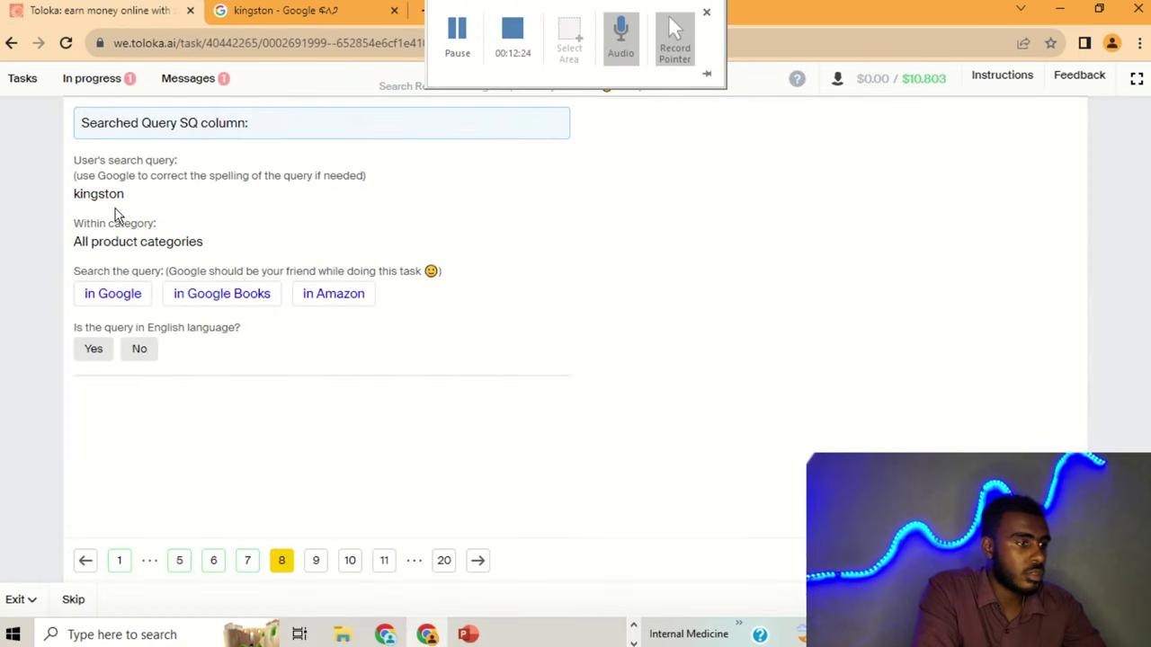
- Mark "kingston" as an English Brand query and rate the offered Kingston XS2000 SSD as Relevant
{"action": "left_click", "coordinate": [94, 352]}
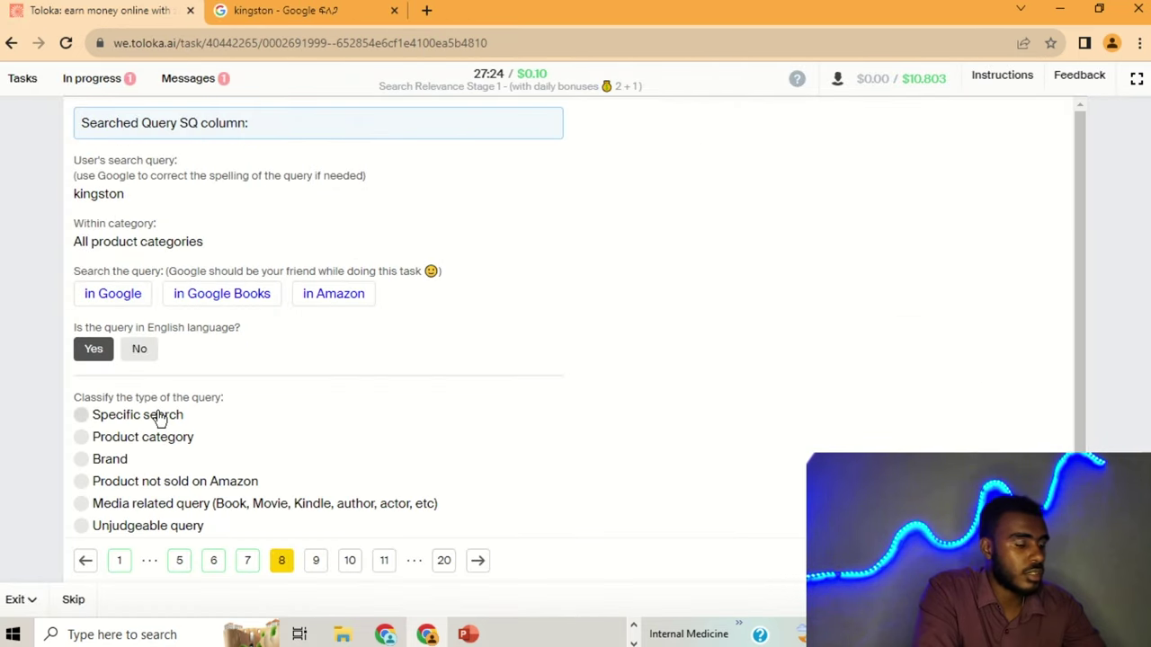
{"action": "left_click", "coordinate": [112, 459]}
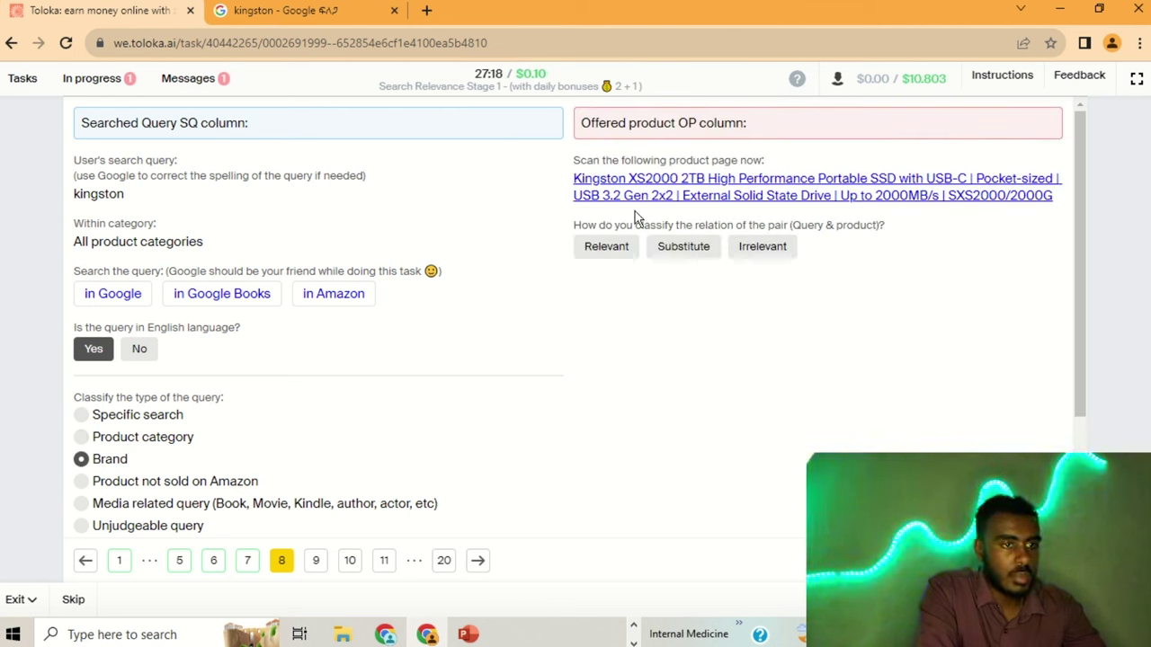
{"action": "left_click", "coordinate": [608, 247]}
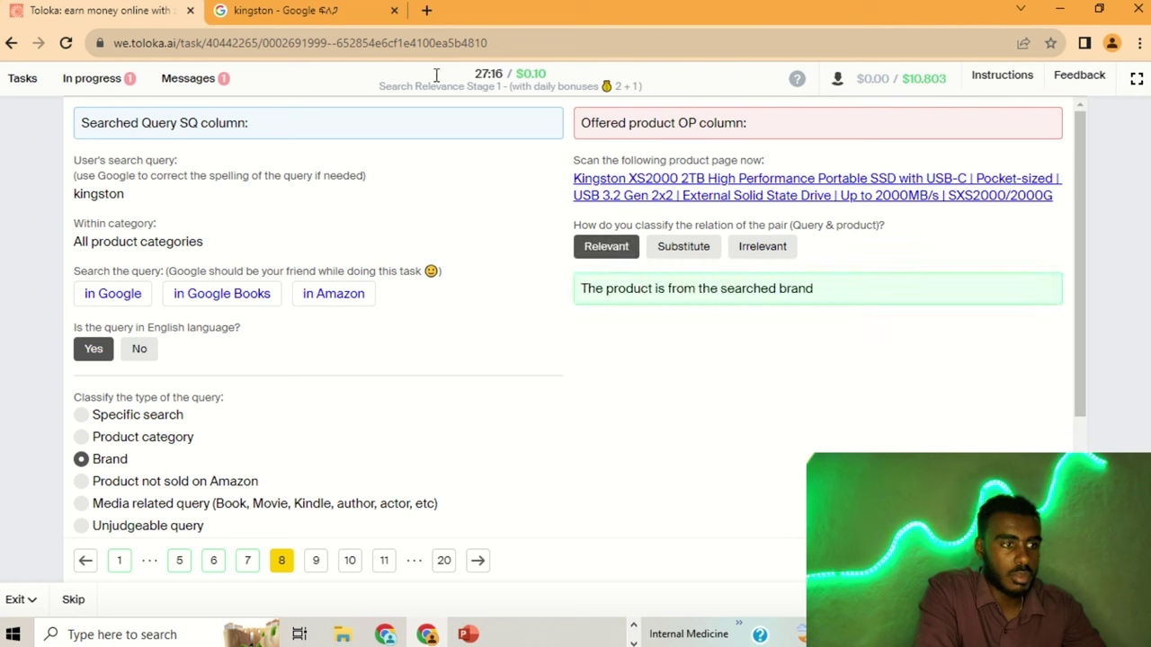
{"action": "left_click", "coordinate": [388, 7]}
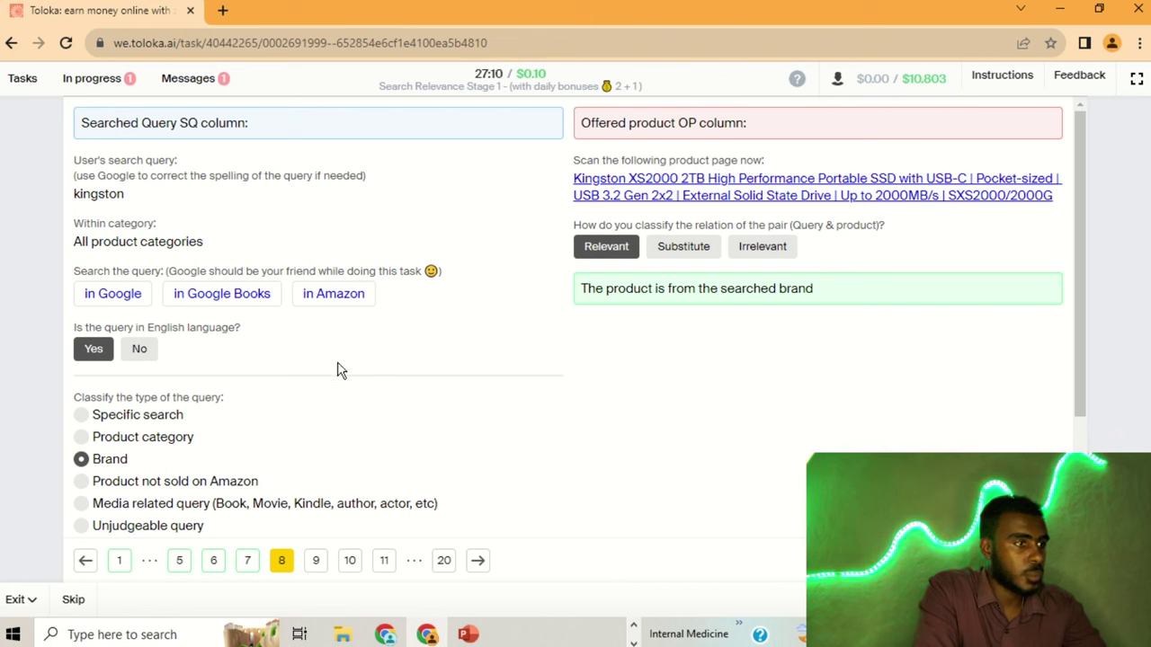
- Open the ninth query and research "halo top" on Google and Amazon
{"action": "left_click", "coordinate": [312, 566]}
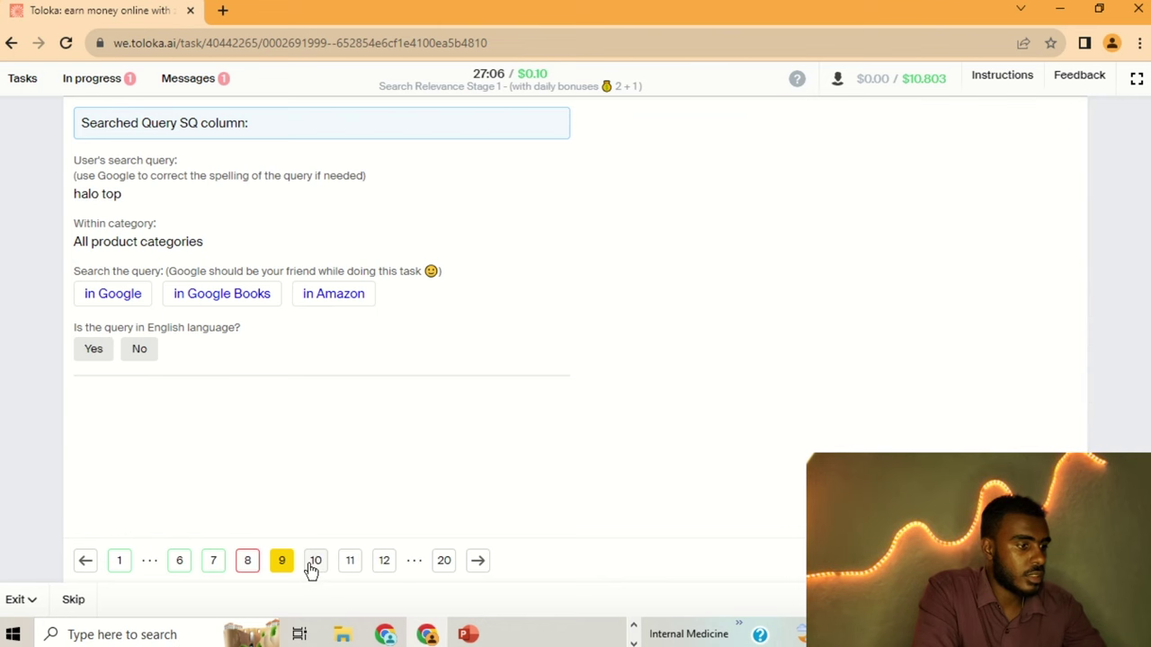
{"action": "left_click", "coordinate": [112, 297]}
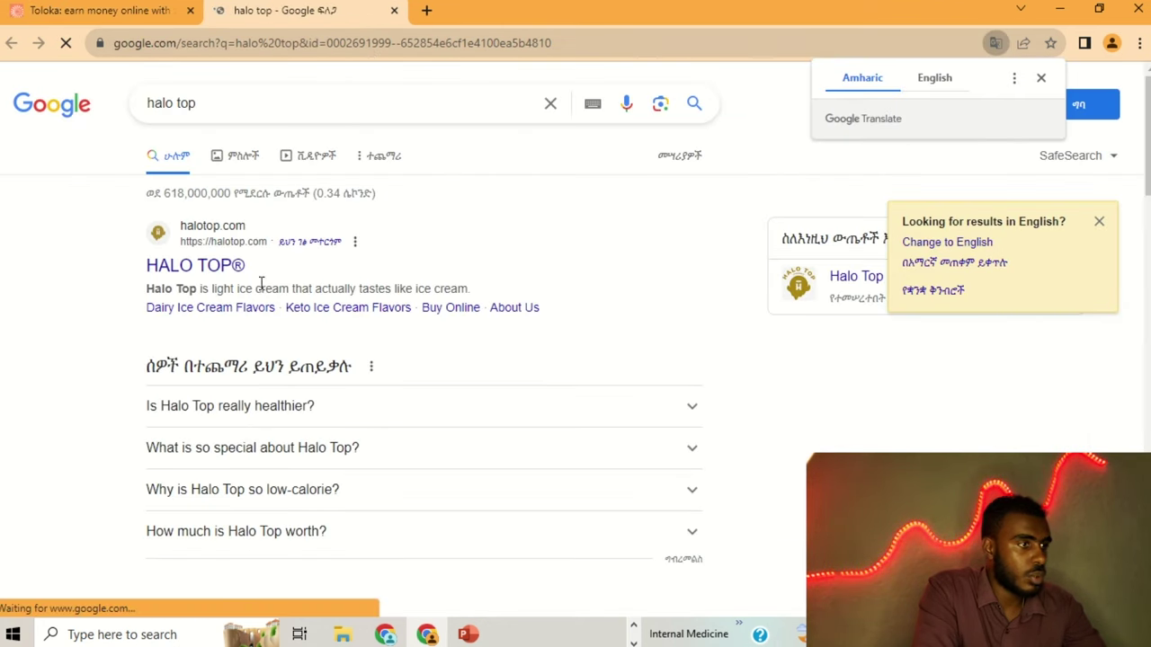
{"action": "left_click_drag", "start_coordinate": [246, 266], "coordinate": [145, 273]}
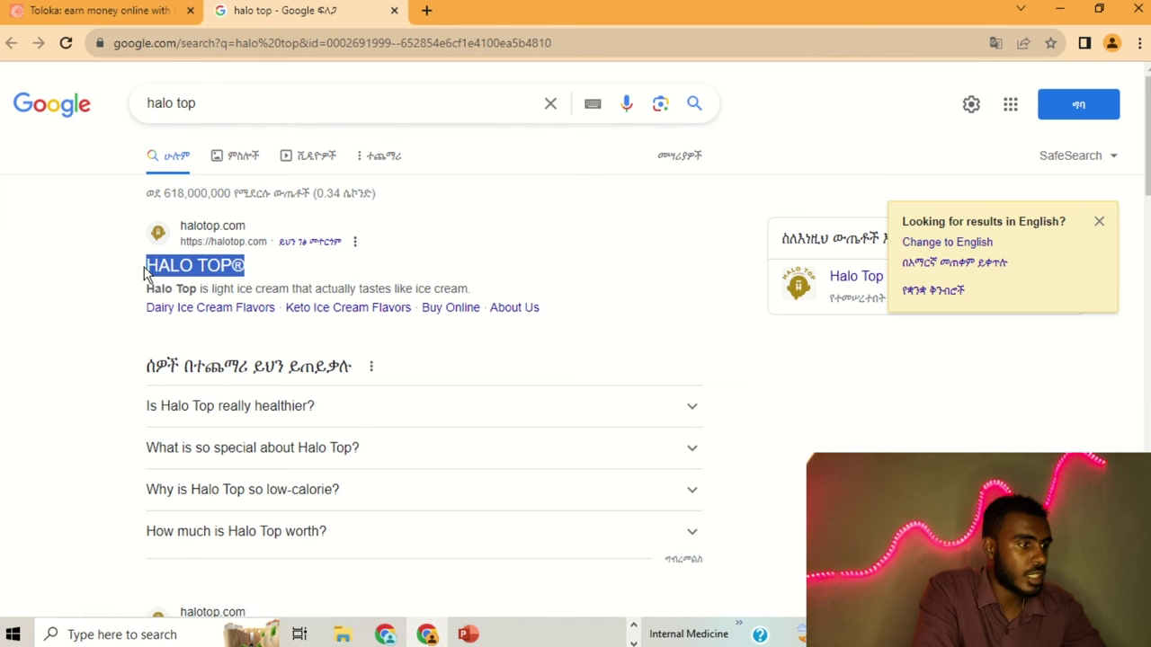
{"action": "left_click", "coordinate": [393, 10]}
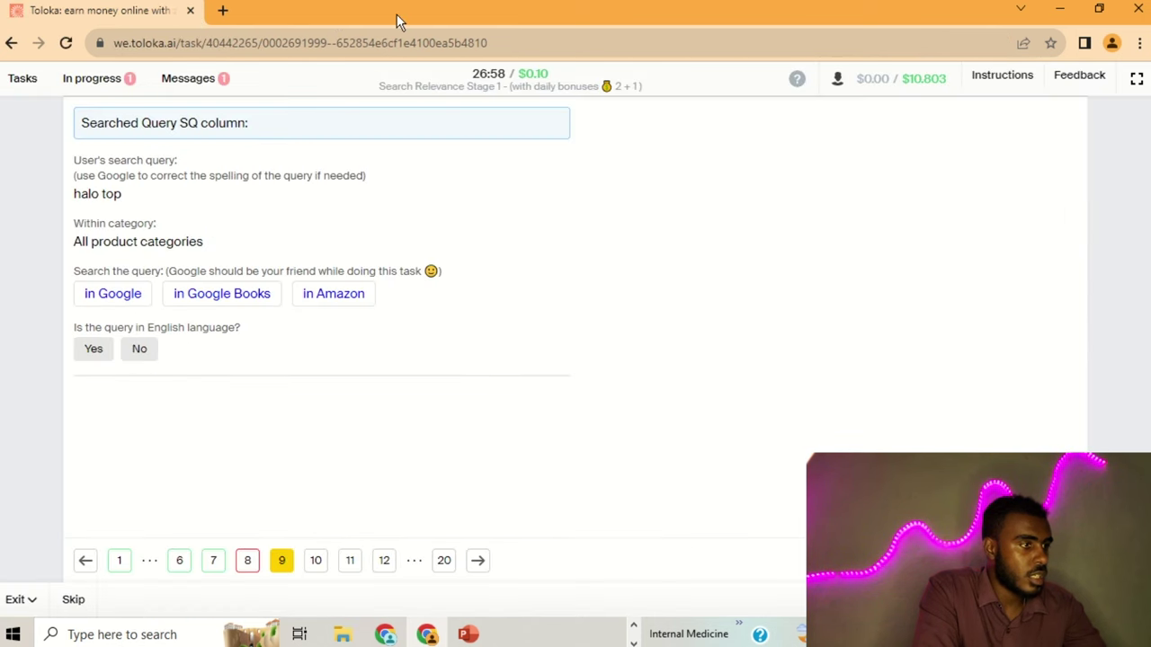
{"action": "left_click", "coordinate": [332, 293]}
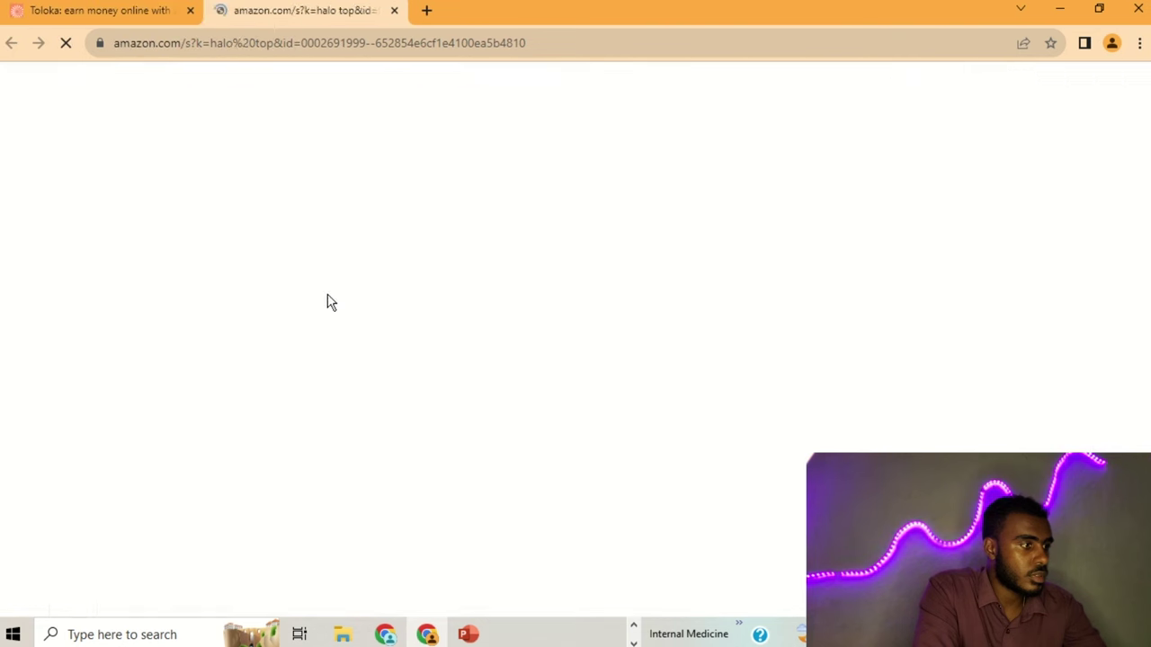
{"action": "scroll", "coordinate": [396, 325], "scroll_direction": "down", "scroll_amount": 2}
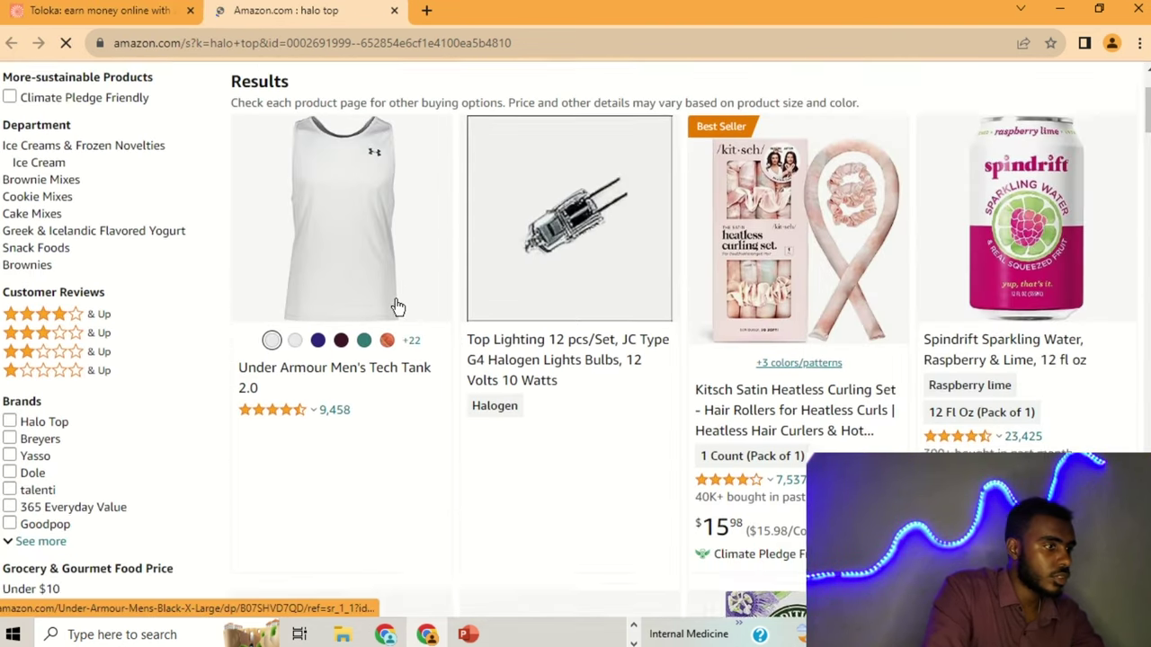
{"action": "left_click", "coordinate": [394, 11]}
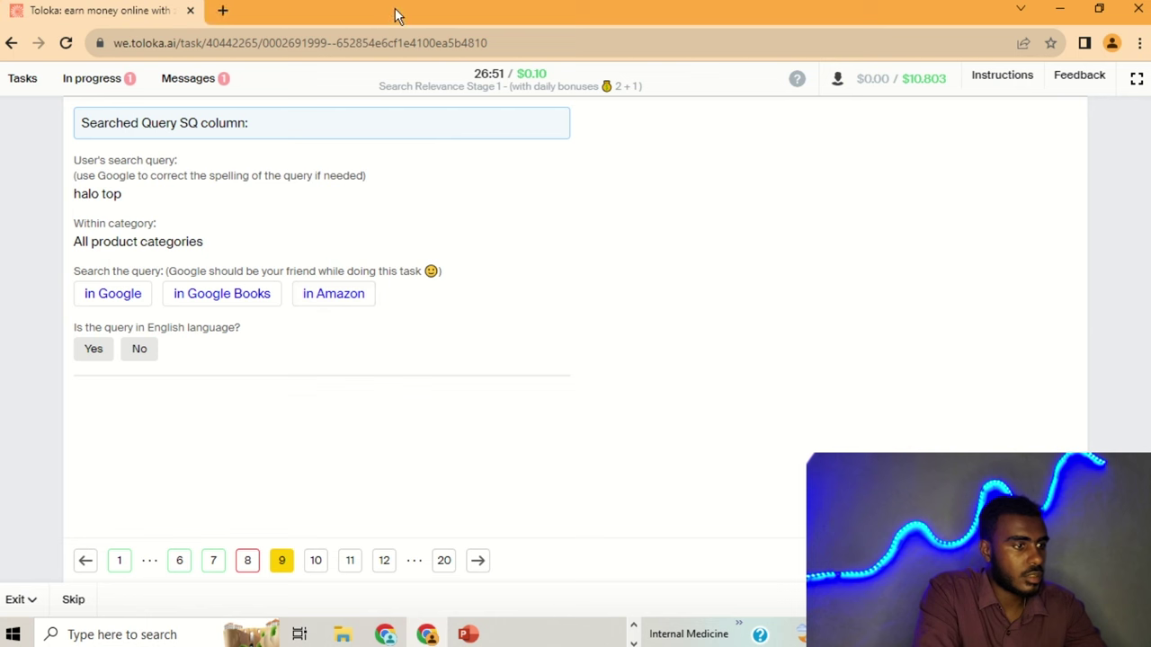
- Mark "halo top" as an English Brand query and, after opening the ryvita thins product page, rate the pair as Irrelevant
{"action": "left_click", "coordinate": [94, 347]}
{"action": "left_click", "coordinate": [113, 461]}
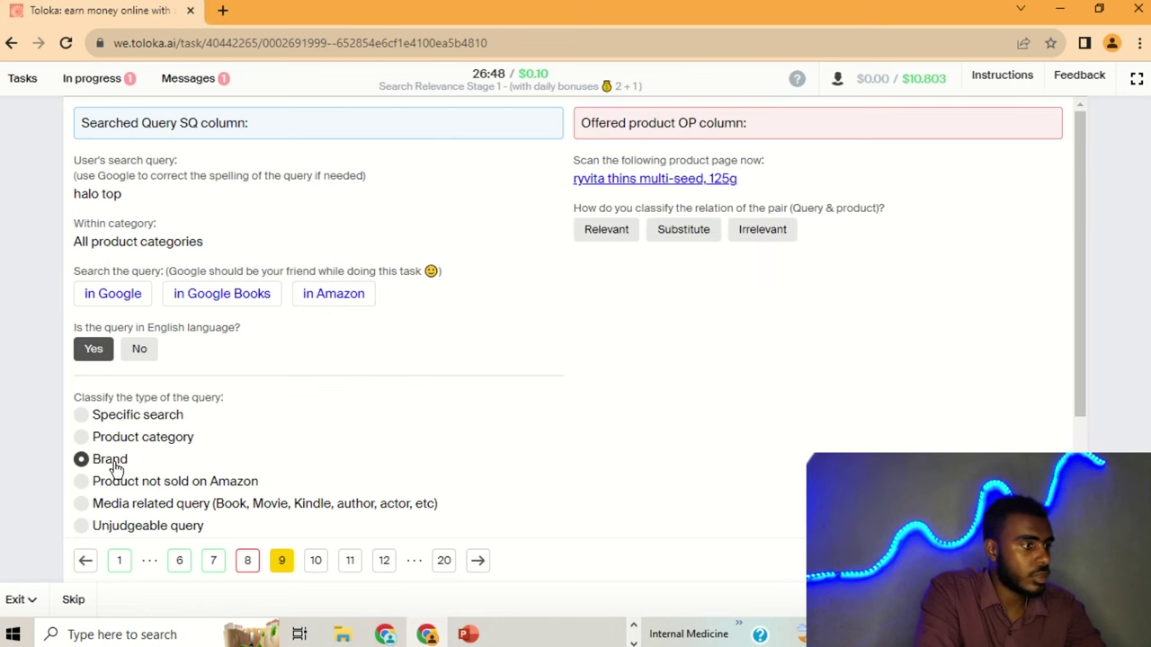
{"action": "left_click", "coordinate": [639, 180]}
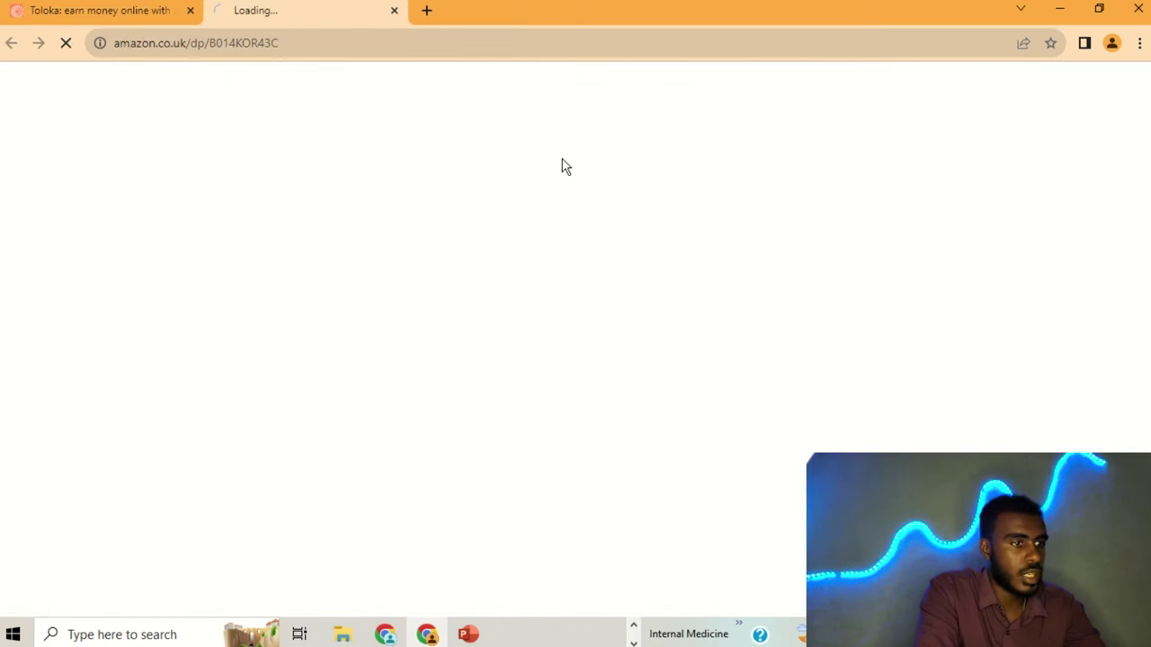
{"action": "left_click", "coordinate": [394, 10]}
{"action": "left_click", "coordinate": [749, 232]}
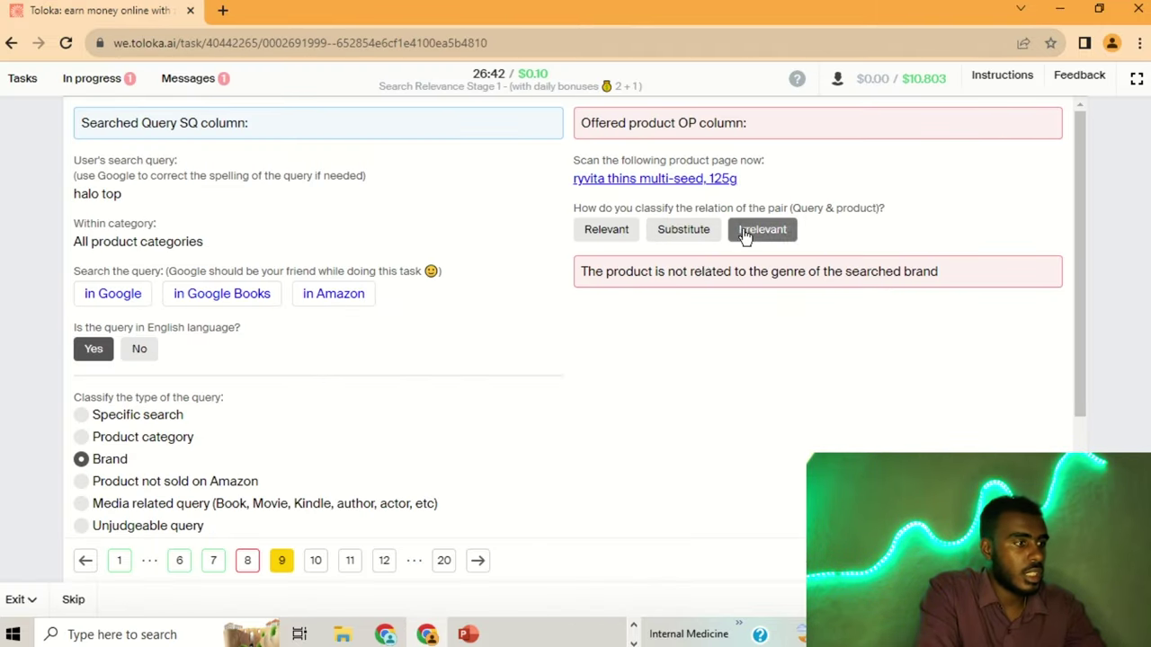
- Return to the eighth query and visit the offered Kingston SSD's product page to complete that item
{"action": "left_click", "coordinate": [251, 561]}
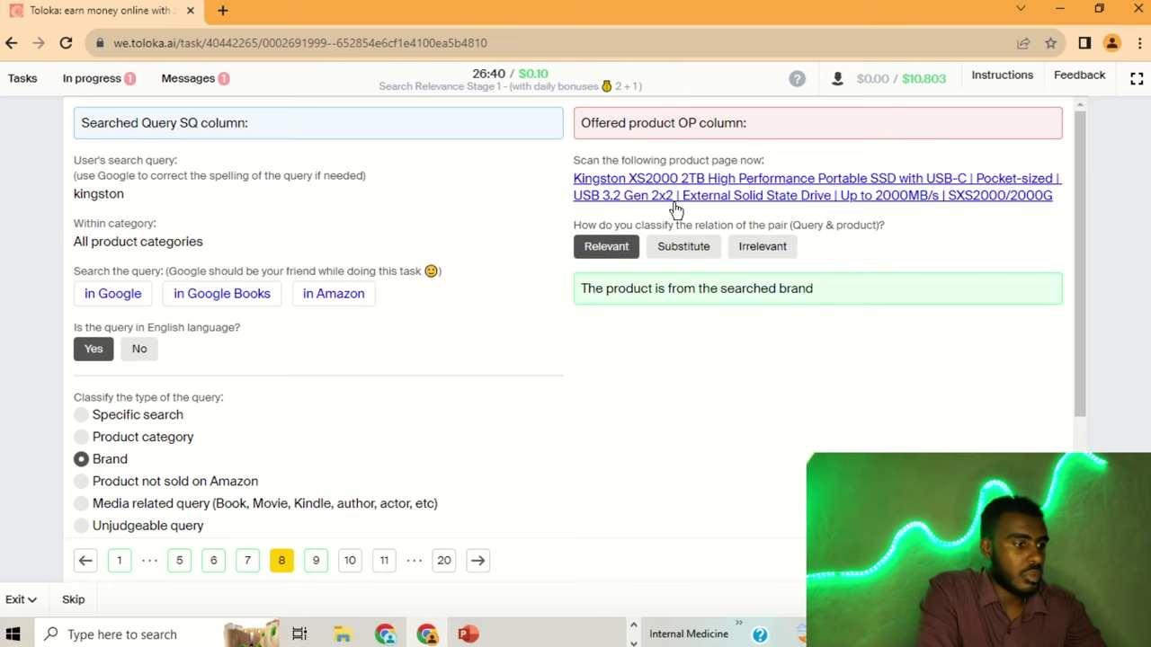
{"action": "left_click", "coordinate": [708, 184]}
{"action": "left_click", "coordinate": [394, 11]}
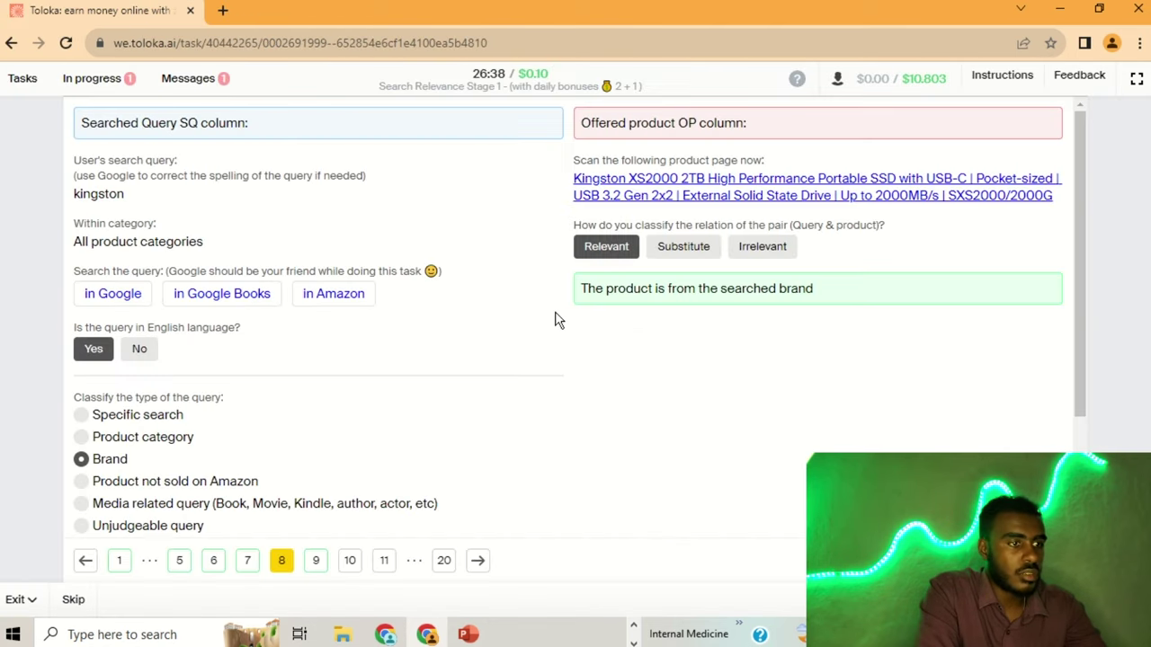
{"action": "left_click", "coordinate": [322, 561]}
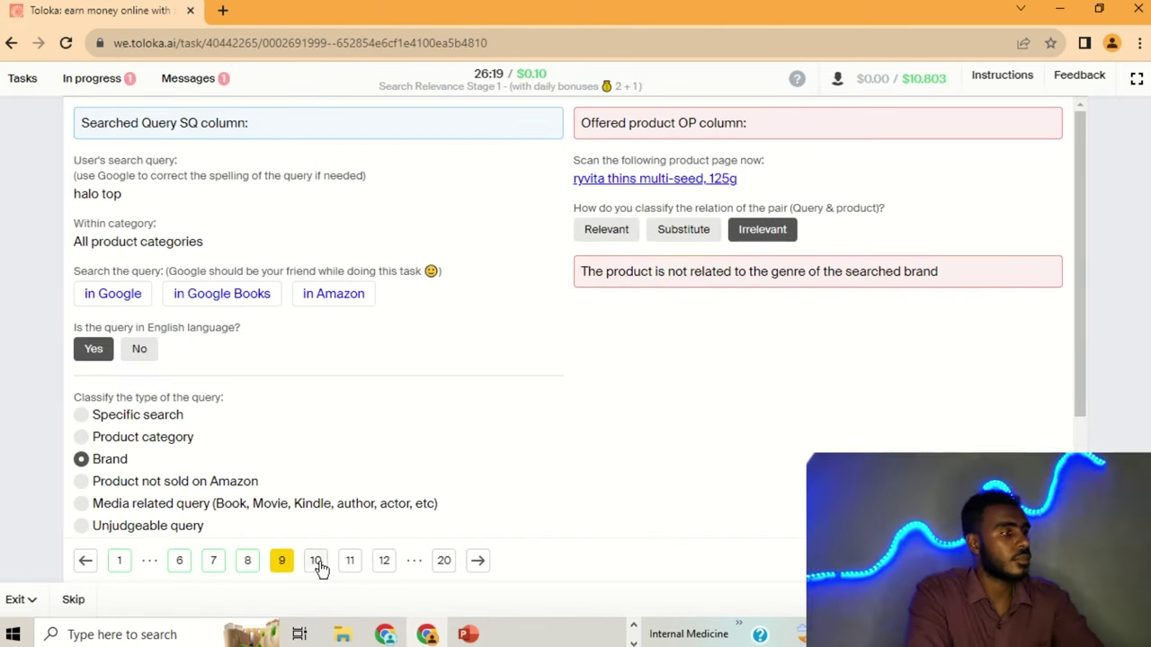
- After looking up "sony" on Google, mark the tenth query as English and classify it as Brand
{"action": "left_click", "coordinate": [318, 561]}
{"action": "left_click", "coordinate": [136, 300]}
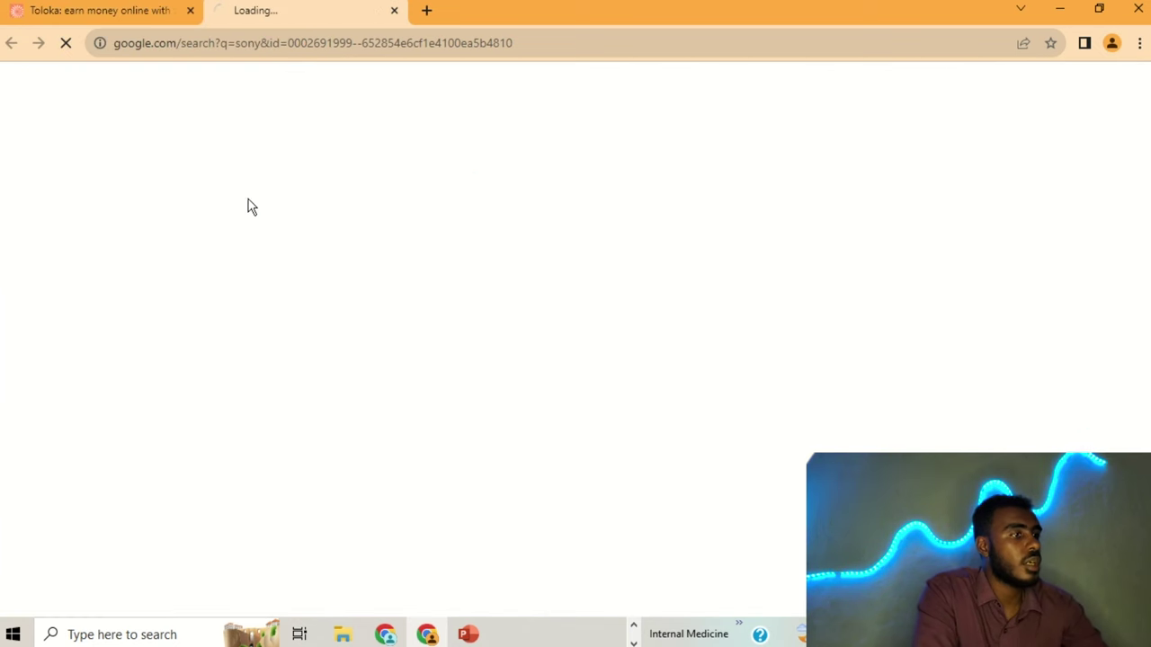
{"action": "left_click", "coordinate": [395, 11]}
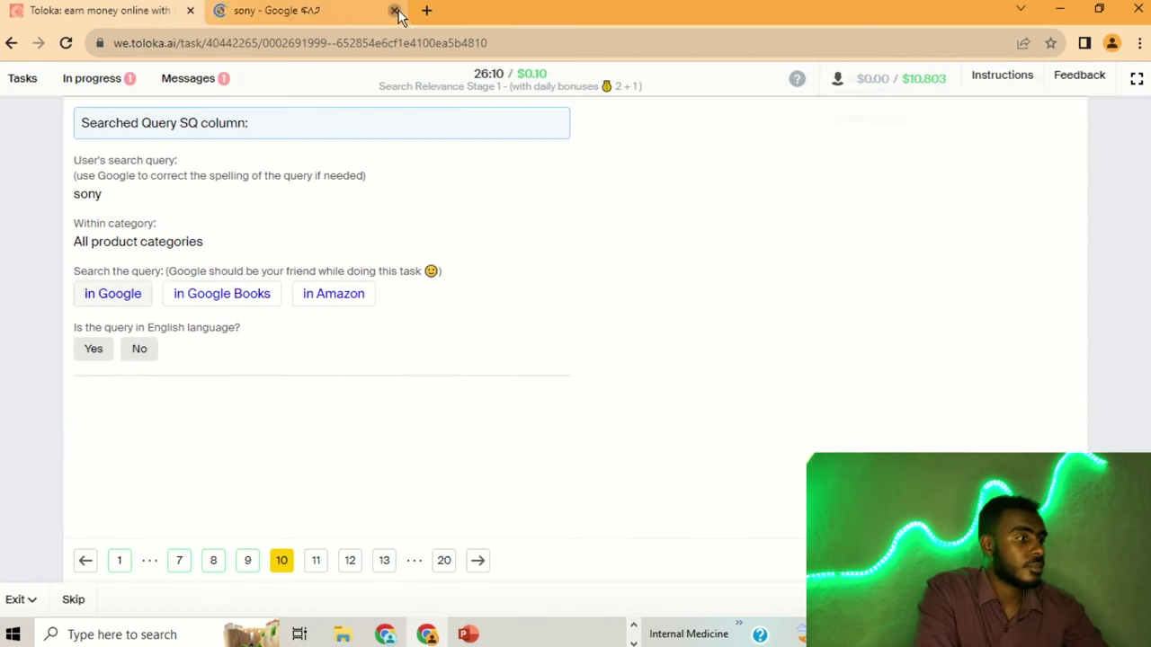
{"action": "left_click", "coordinate": [95, 350]}
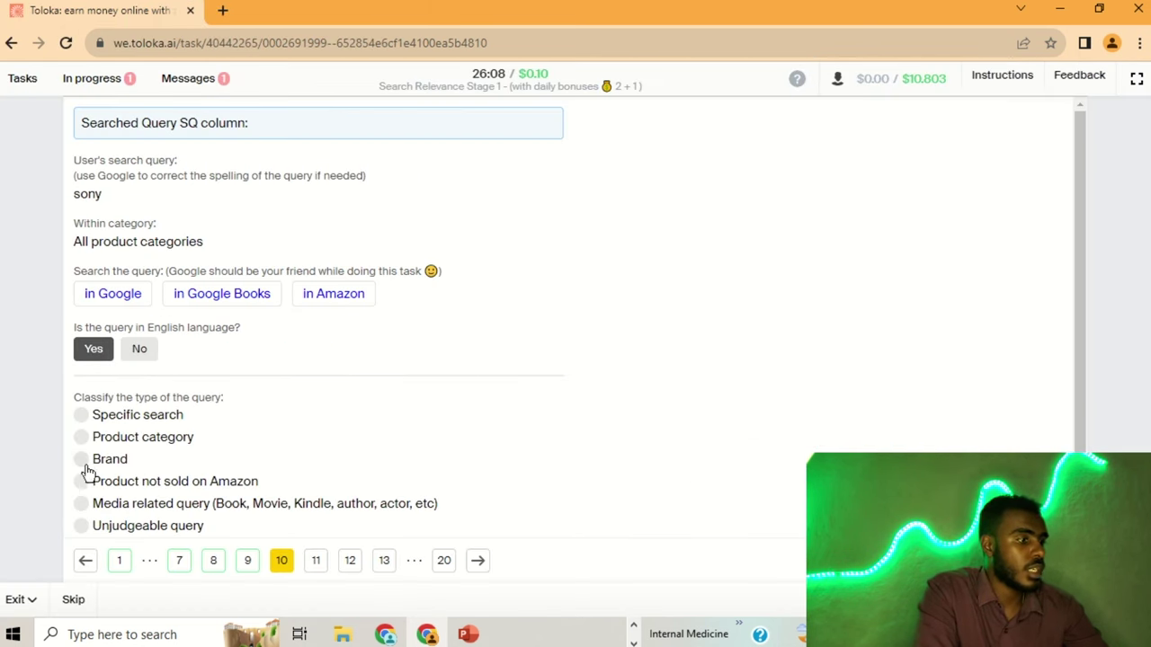
{"action": "left_click", "coordinate": [82, 460]}
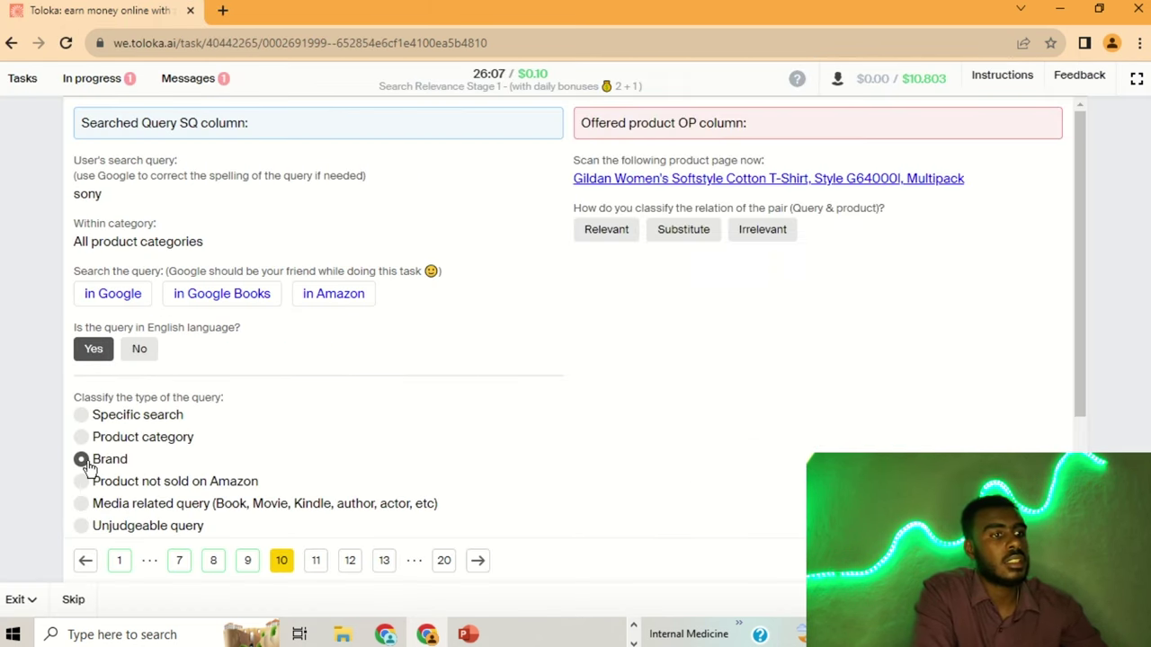
- Visit the Gildan Women's Softstyle Cotton T-Shirt product page offered for "sony" and rate the pair as Irrelevant
{"action": "left_click", "coordinate": [652, 180]}
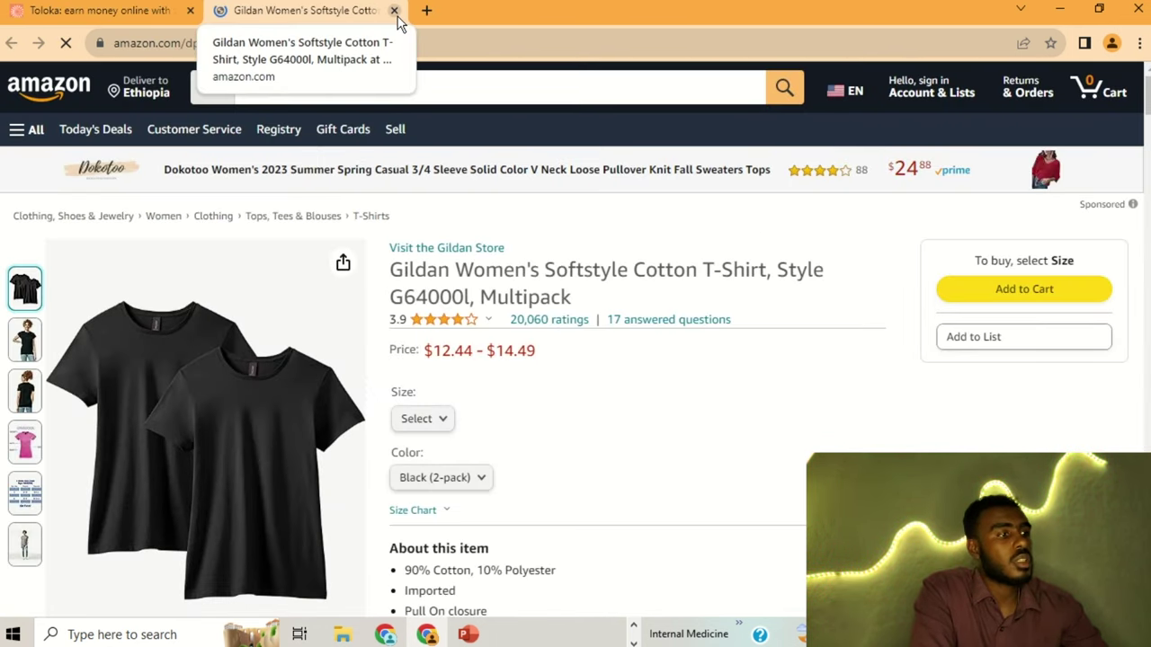
{"action": "left_click", "coordinate": [394, 11]}
{"action": "left_click", "coordinate": [769, 232]}
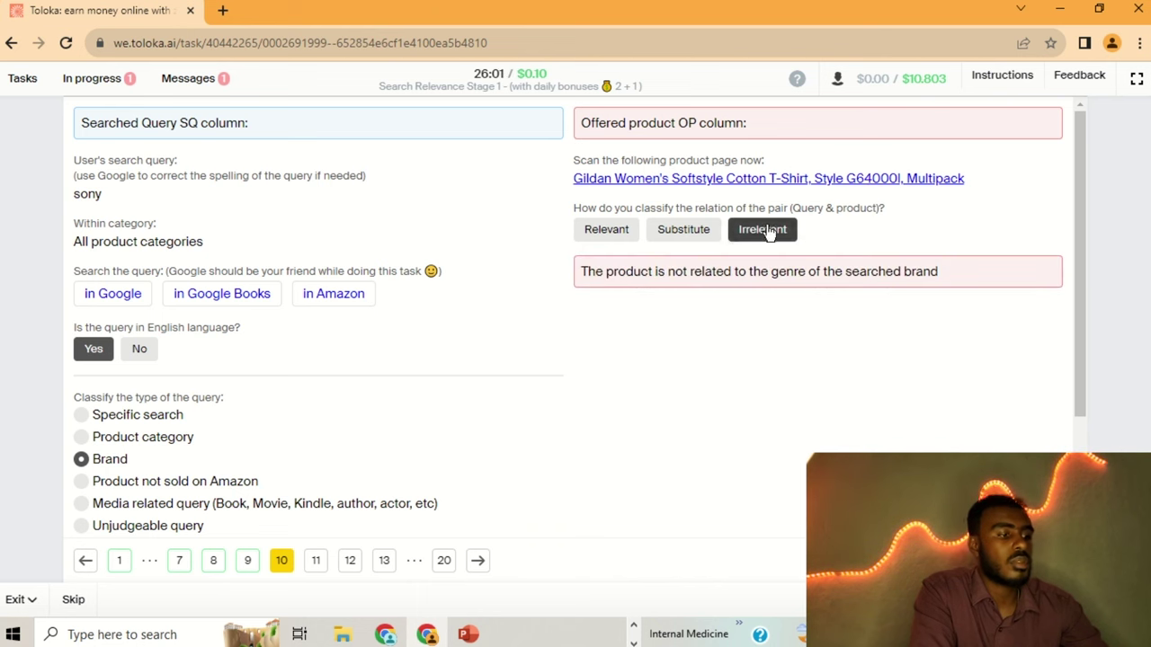
- Open the eleventh query, look up "back to the future manga" on Google, and mark it as an English Media related query
{"action": "left_click", "coordinate": [317, 563]}
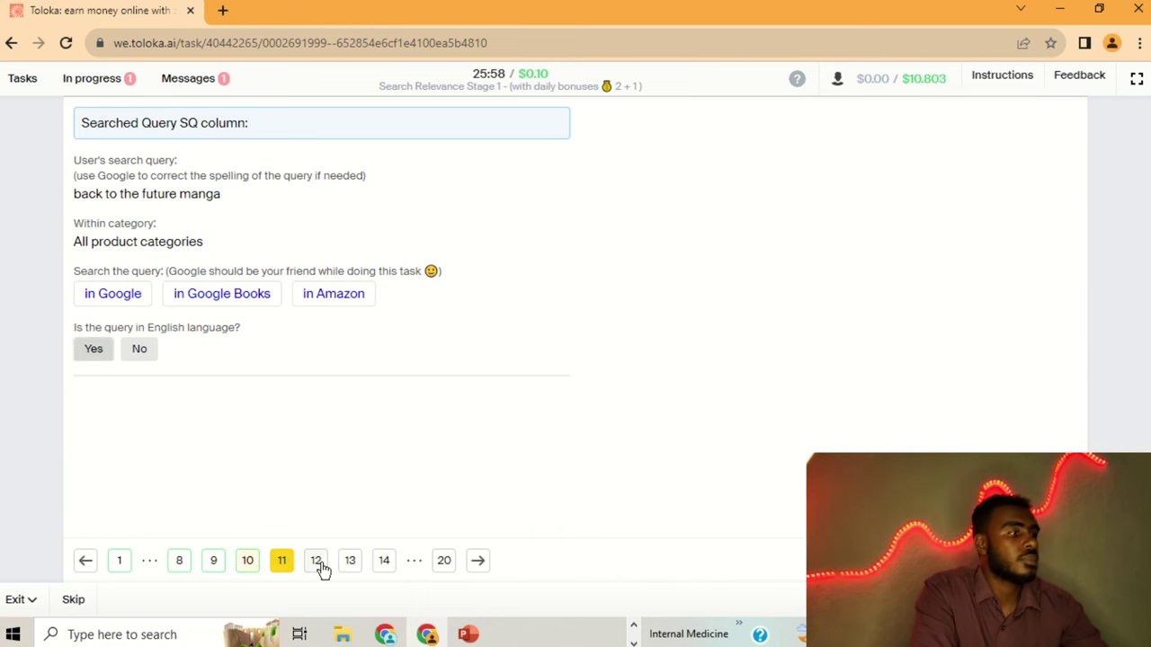
{"action": "left_click", "coordinate": [133, 299]}
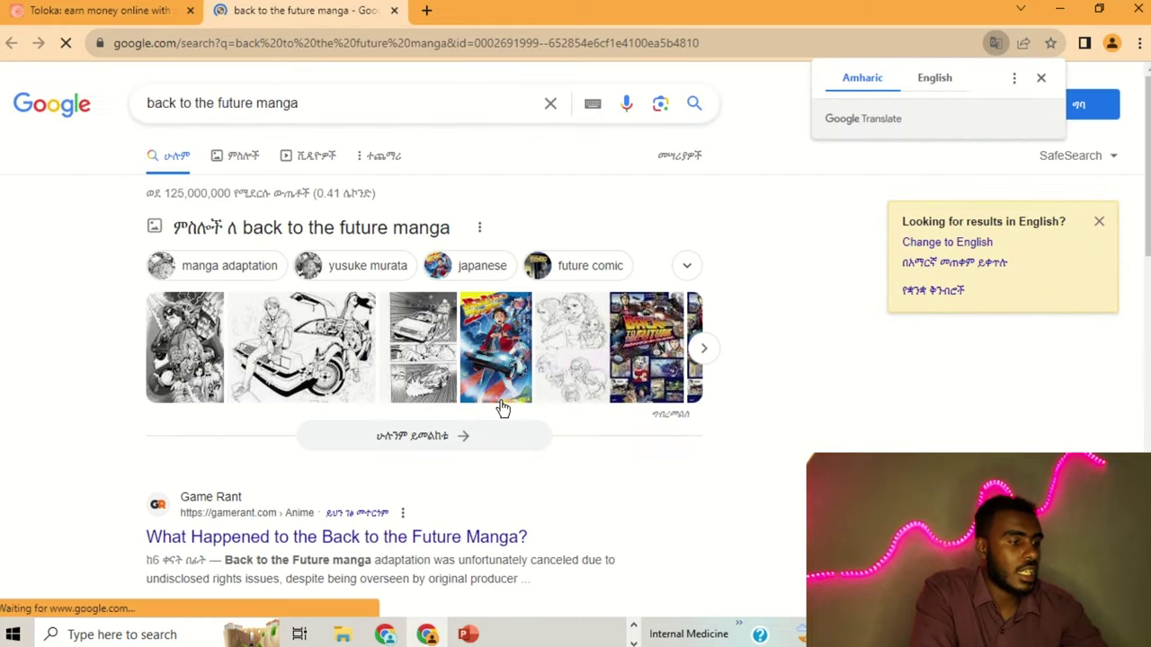
{"action": "scroll", "coordinate": [502, 409], "scroll_direction": "down", "scroll_amount": 3}
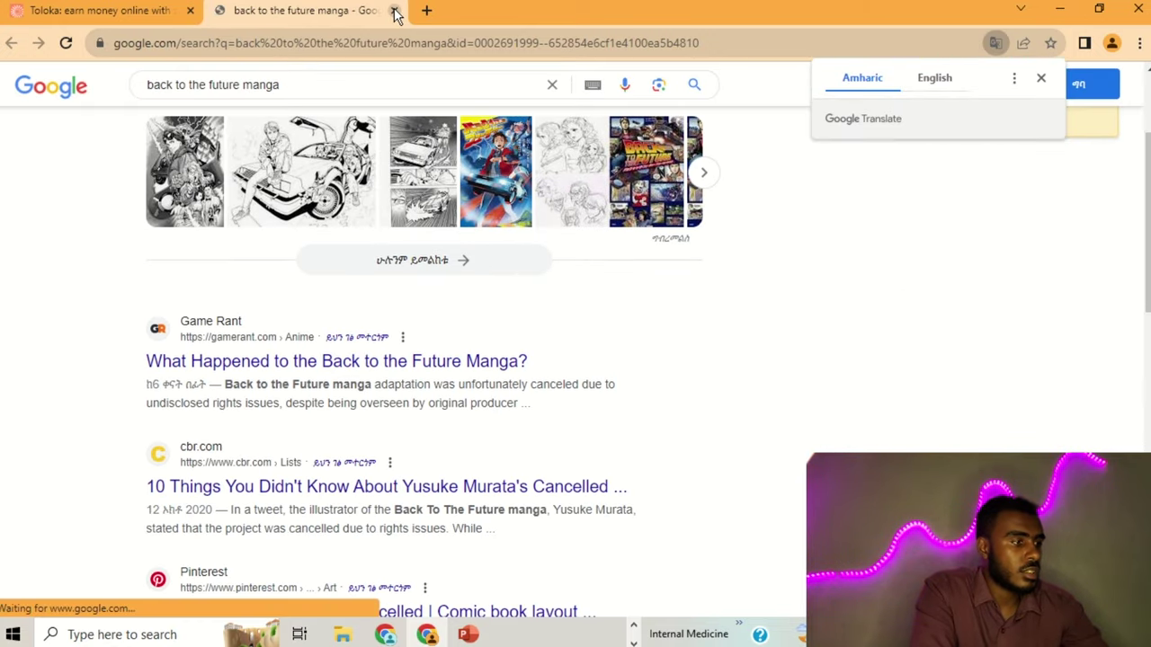
{"action": "left_click", "coordinate": [394, 11]}
{"action": "left_click", "coordinate": [94, 350]}
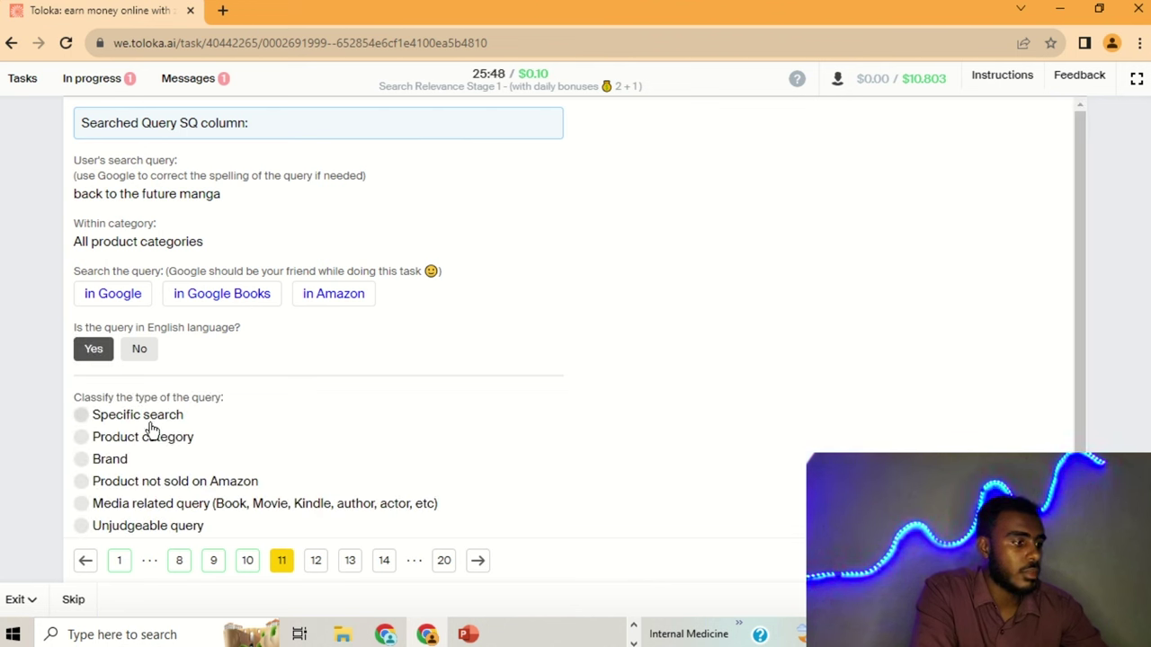
{"action": "left_click", "coordinate": [156, 507]}
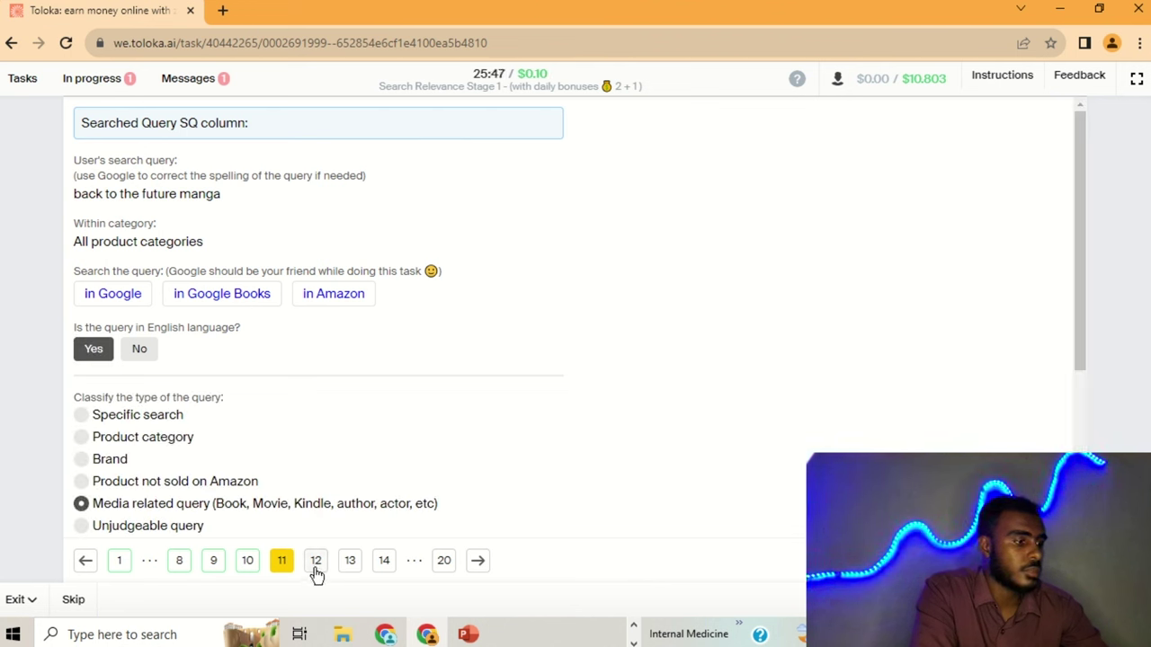
- Open the twelfth query, look up "soccer biographies" on Google, and mark it as an English Media related query
{"action": "left_click", "coordinate": [315, 562]}
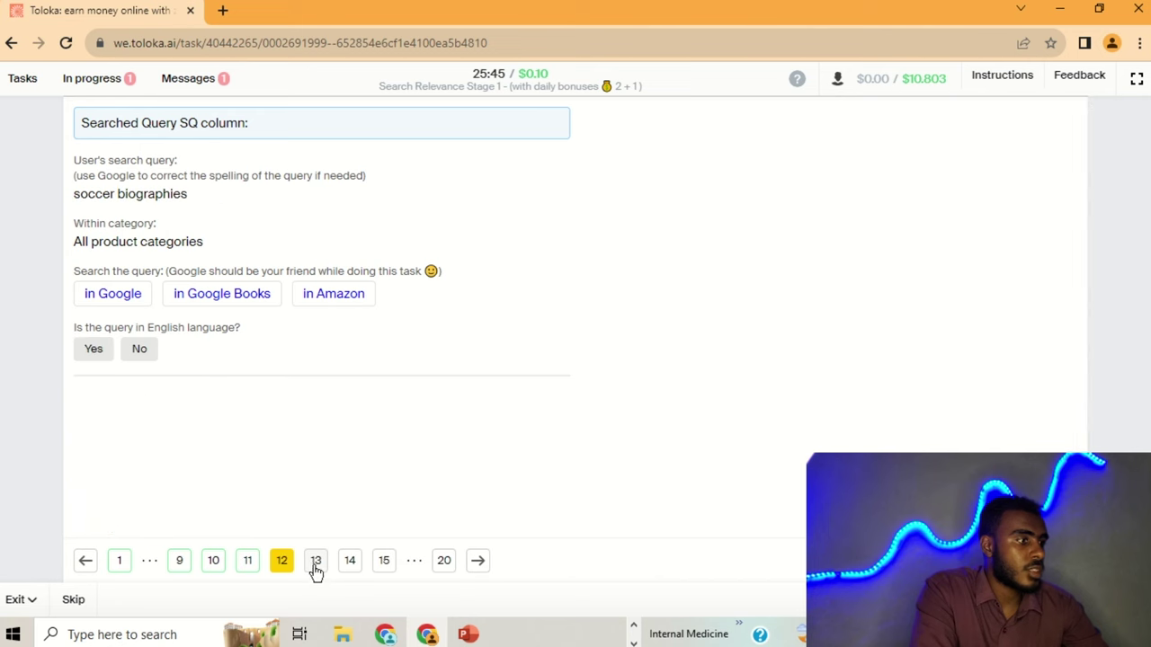
{"action": "left_click", "coordinate": [124, 293]}
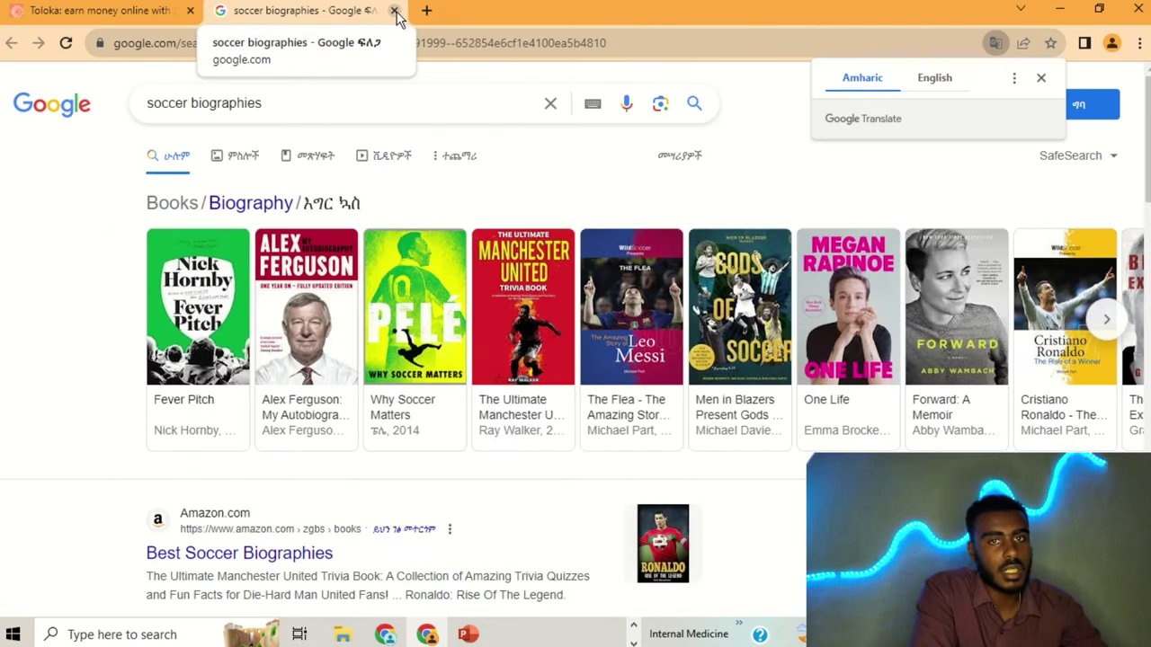
{"action": "left_click", "coordinate": [394, 11]}
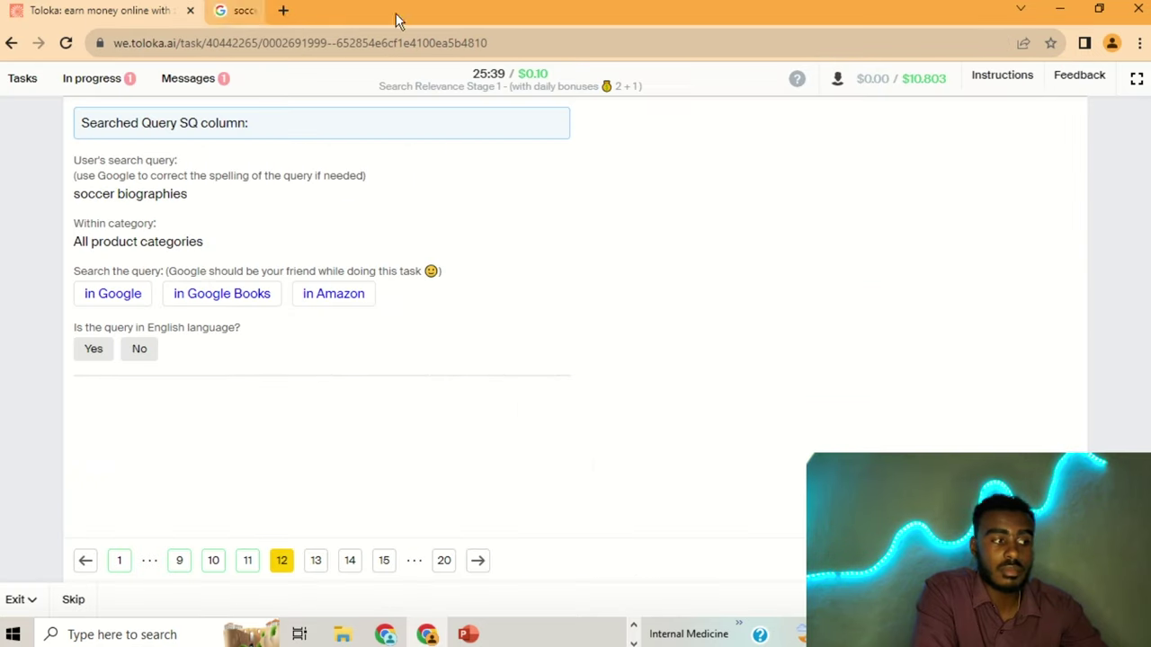
{"action": "left_click", "coordinate": [99, 350]}
{"action": "left_click", "coordinate": [169, 509]}
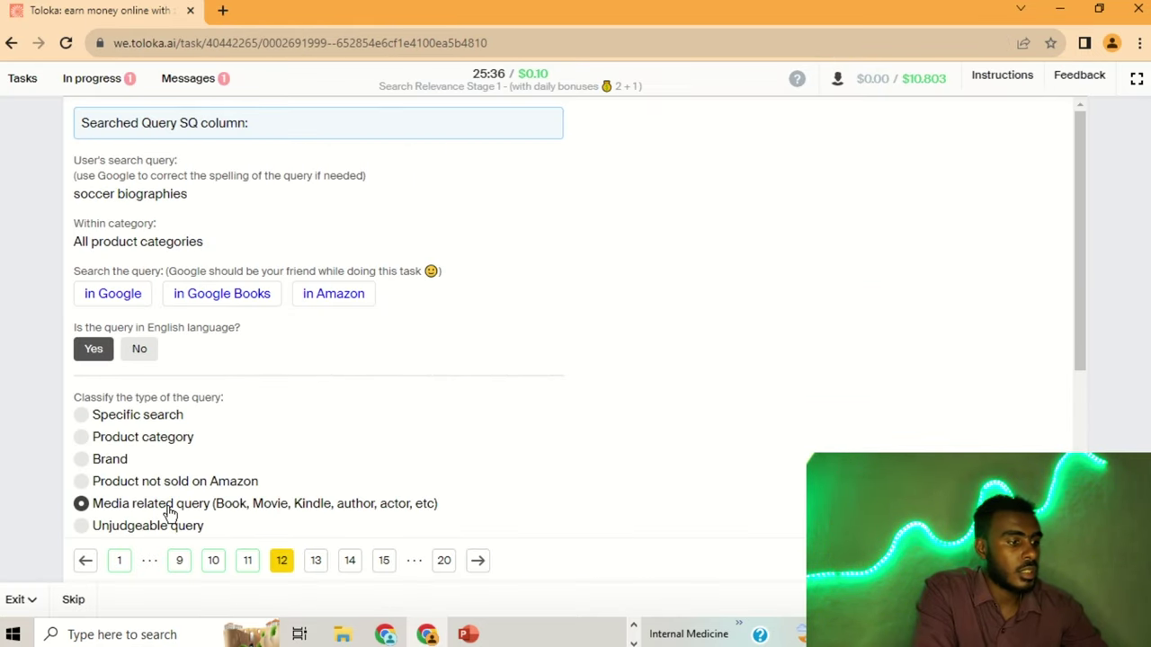
- Open the thirteenth query, look up "war of the roses movie" on Google, and mark it as an English Media related query
{"action": "left_click", "coordinate": [315, 561]}
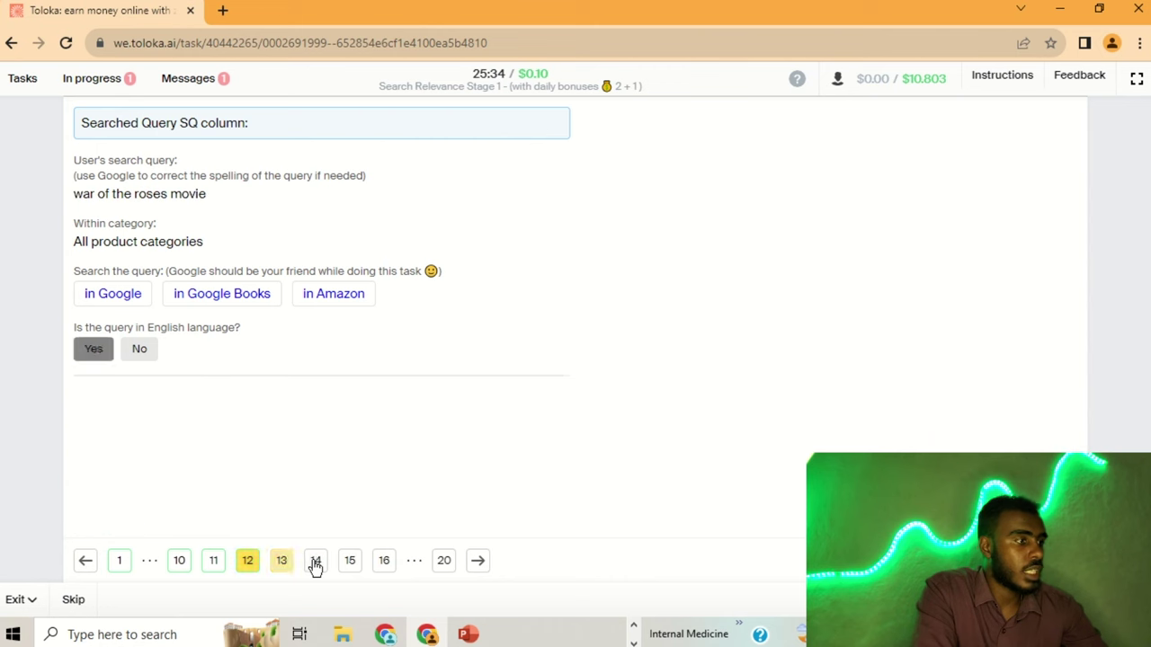
{"action": "left_click", "coordinate": [117, 296]}
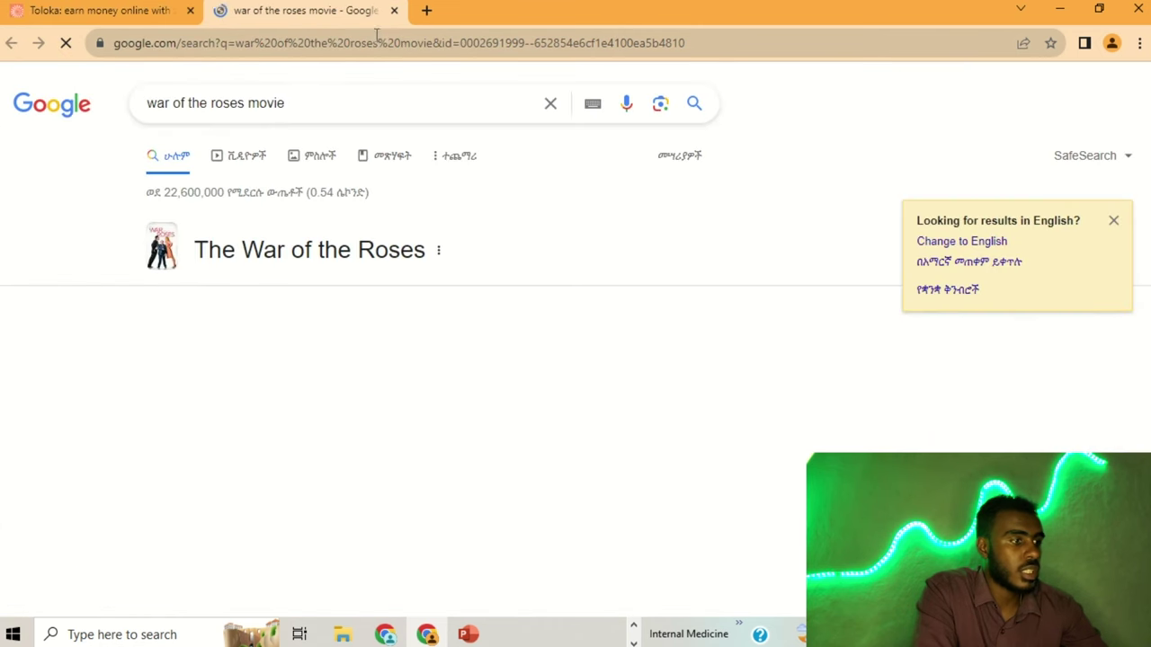
{"action": "key", "text": "ctrl+w"}
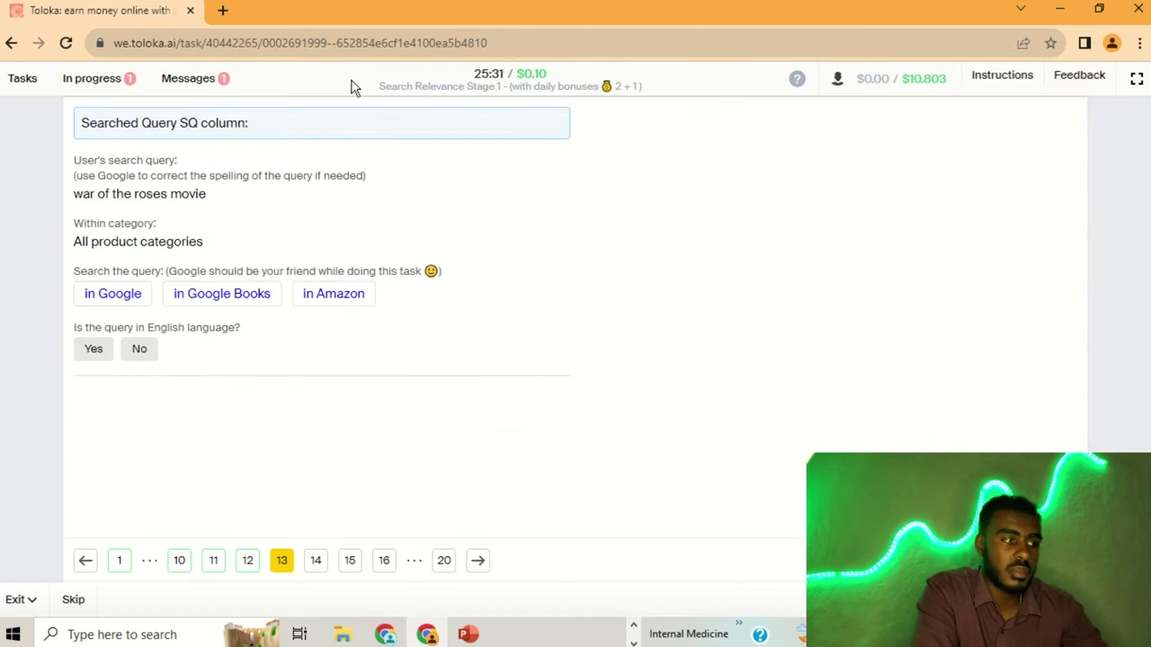
{"action": "left_click", "coordinate": [98, 351]}
{"action": "left_click", "coordinate": [149, 508]}
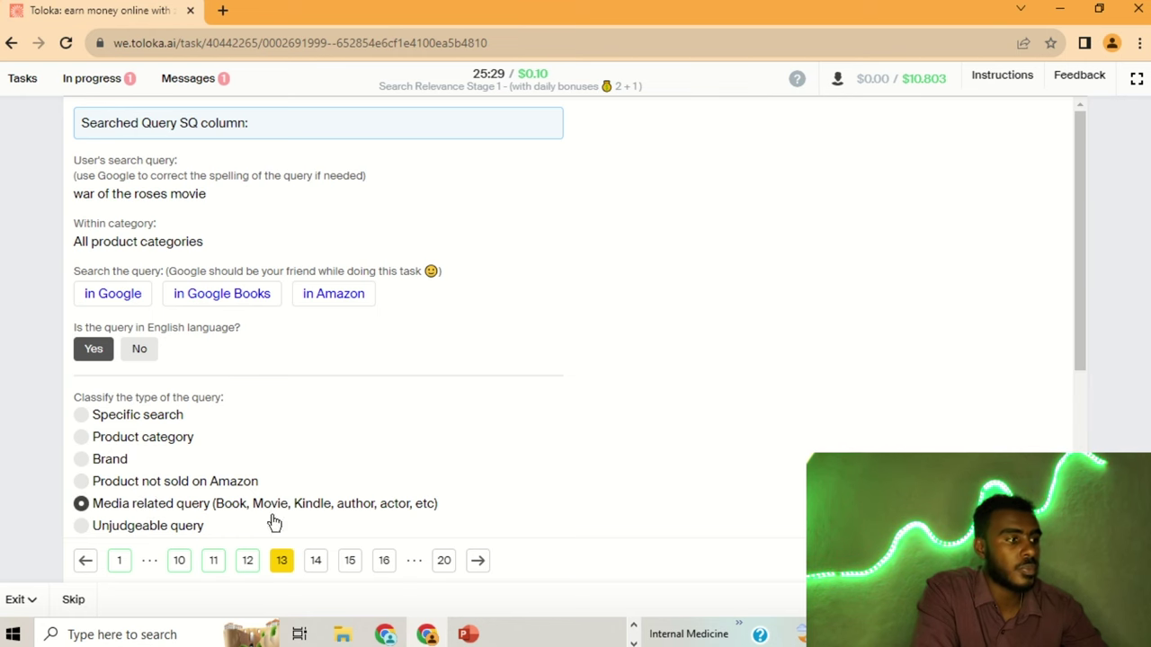
- Open the fourteenth query, look up "jbl" on Google, and mark it as an English Brand query
{"action": "left_click", "coordinate": [316, 560]}
{"action": "left_click", "coordinate": [123, 297]}
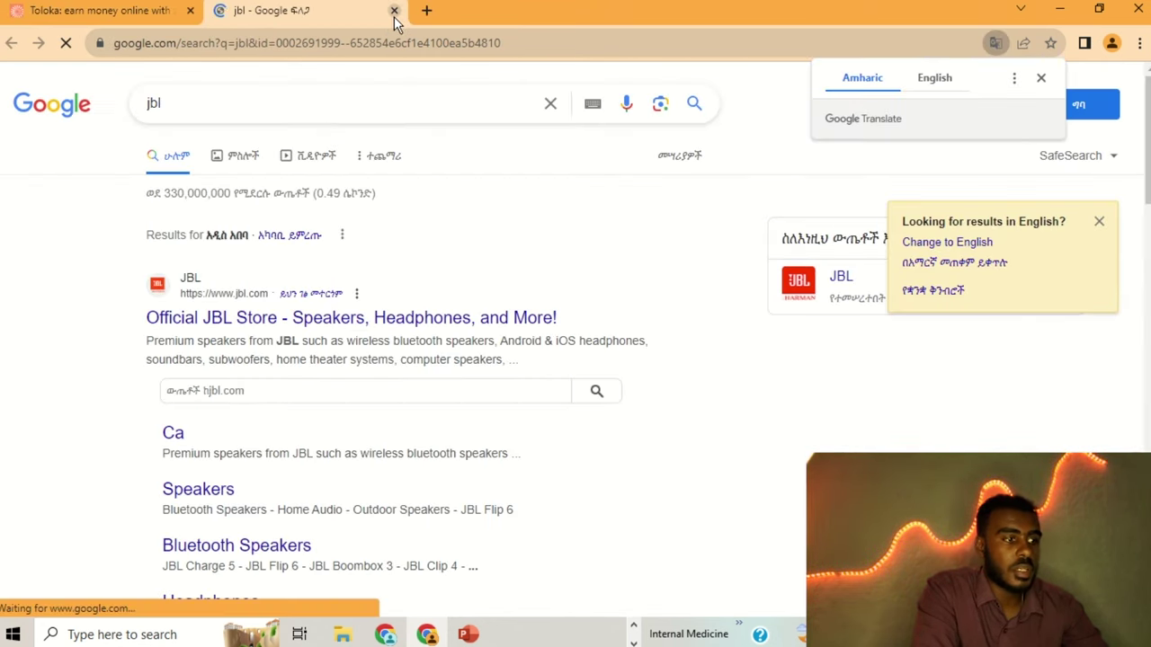
{"action": "left_click", "coordinate": [394, 11]}
{"action": "left_click", "coordinate": [94, 351]}
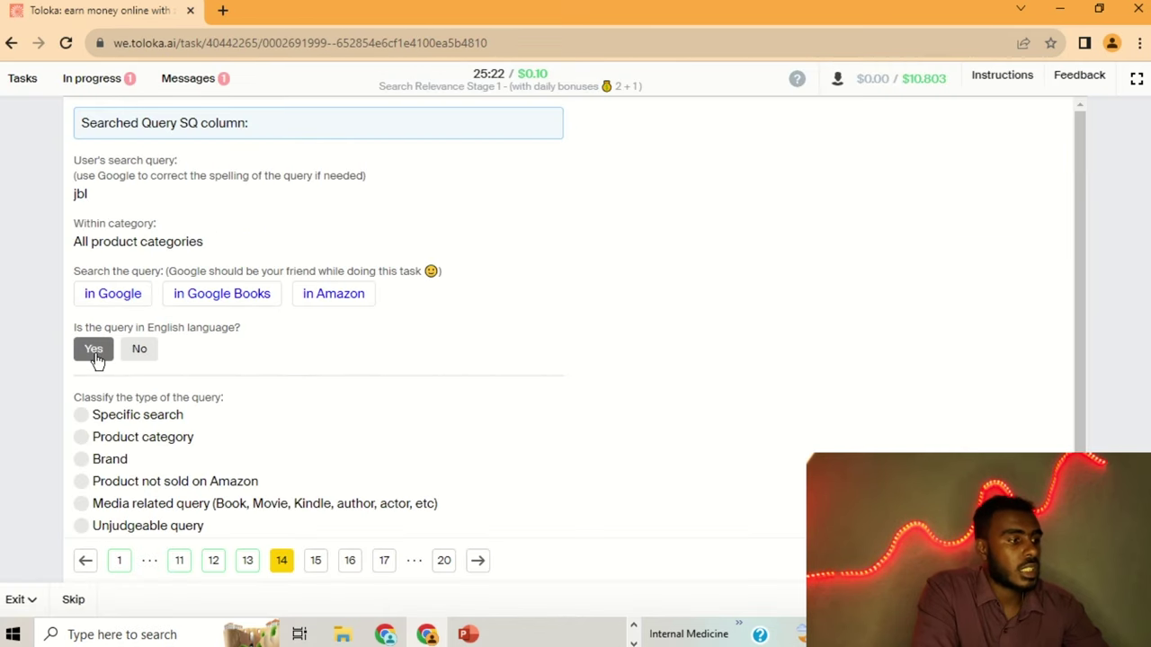
{"action": "left_click", "coordinate": [110, 460]}
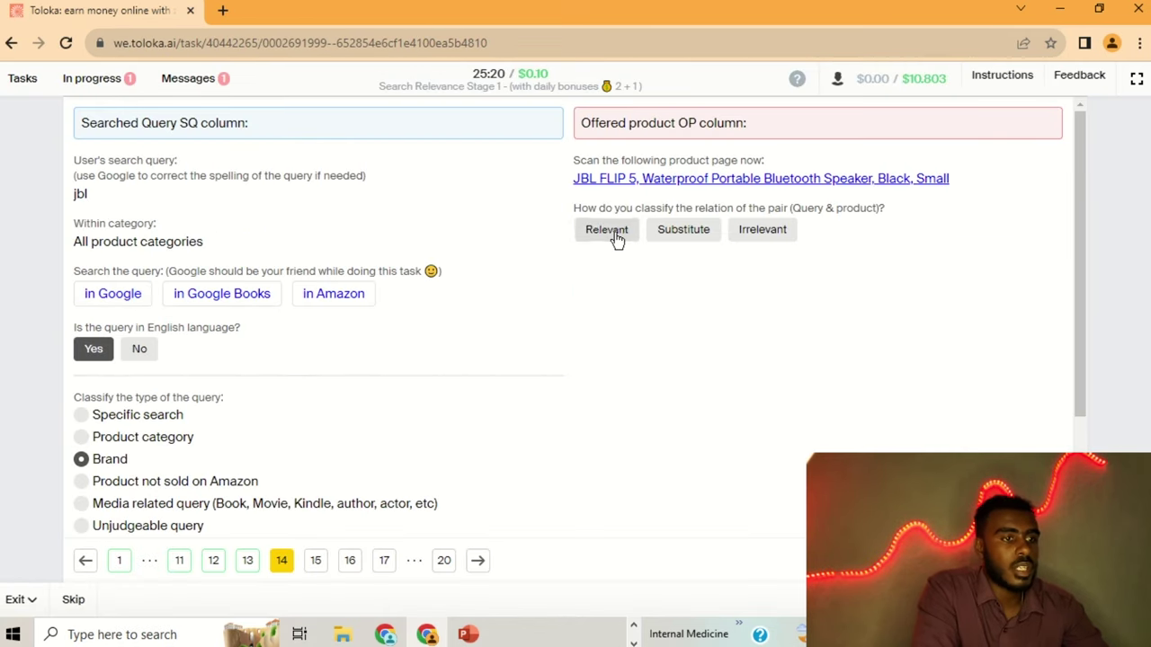
- Rate the JBL FLIP 5 speaker as Relevant to "jbl" and visit its product page
{"action": "left_click", "coordinate": [607, 230]}
{"action": "left_click", "coordinate": [679, 179]}
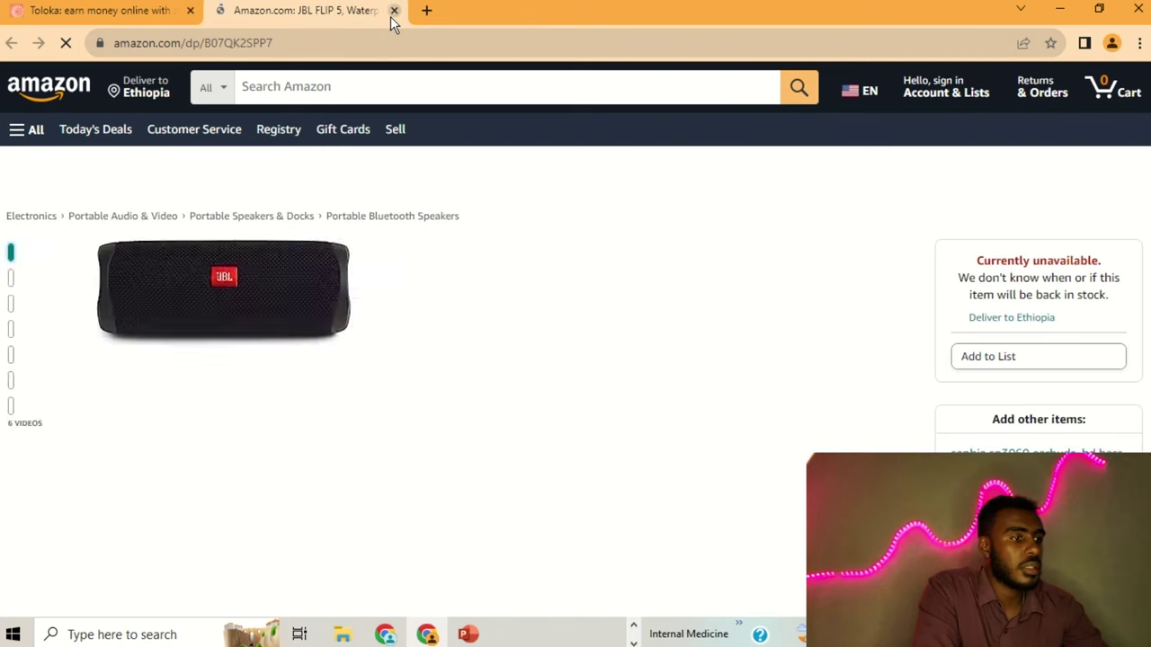
{"action": "left_click", "coordinate": [393, 11]}
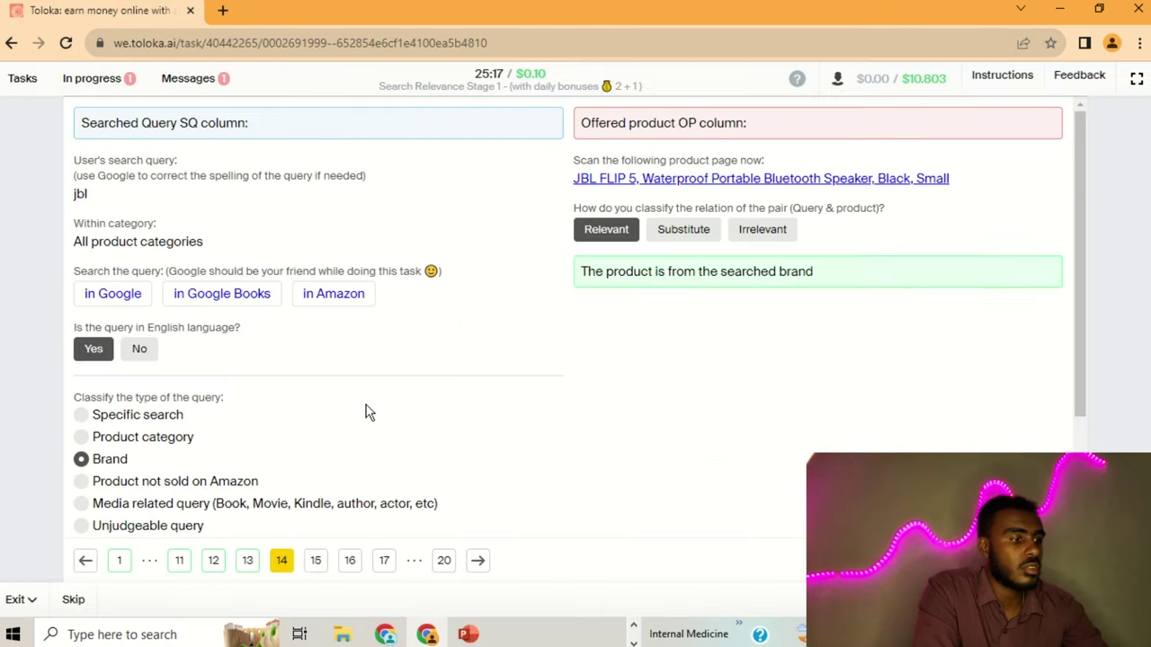
- Open the fifteenth query, look up "spices" on Google, and mark it as an English Product category query
{"action": "left_click", "coordinate": [317, 561]}
{"action": "left_click", "coordinate": [113, 296]}
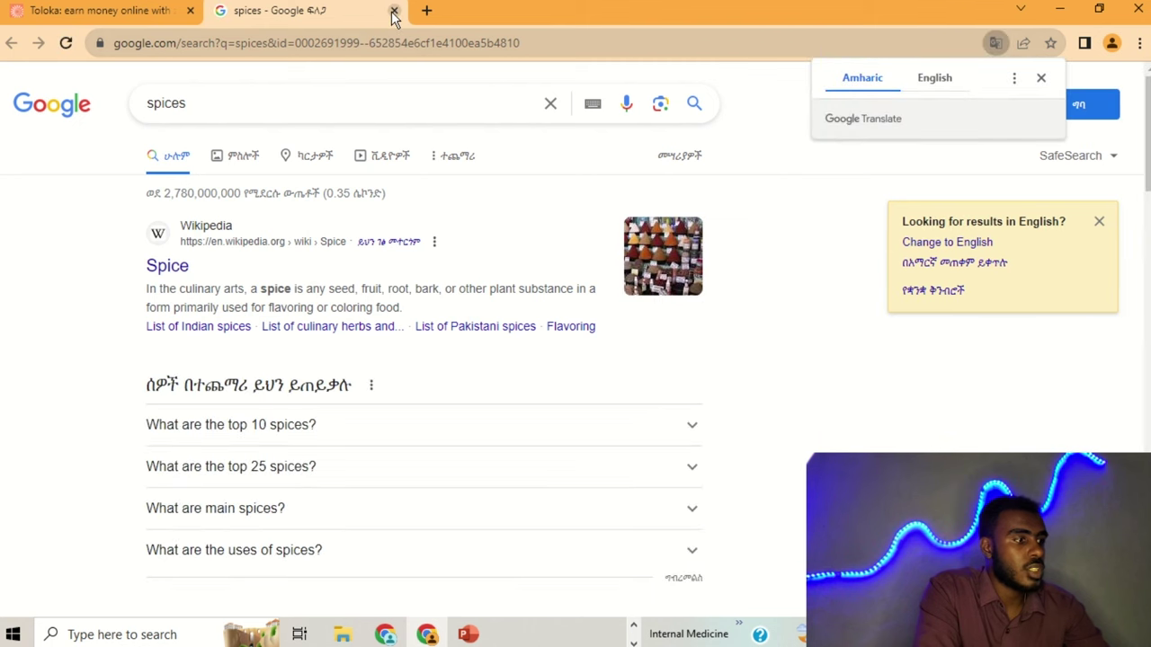
{"action": "left_click", "coordinate": [394, 11]}
{"action": "left_click", "coordinate": [97, 348]}
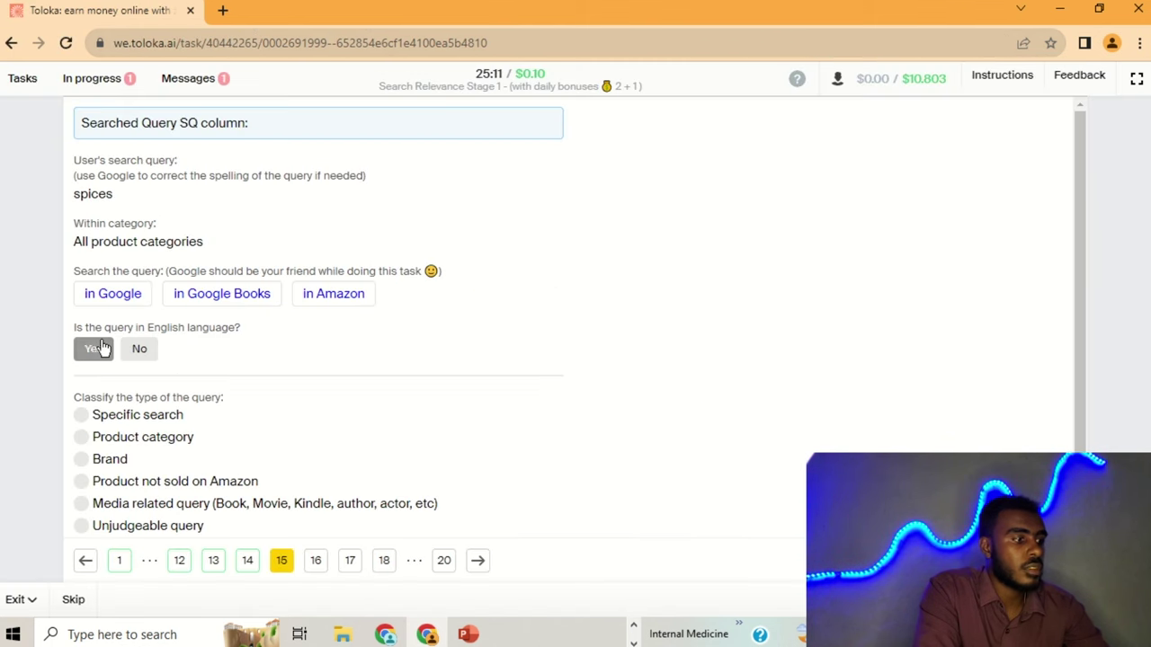
{"action": "left_click", "coordinate": [124, 442]}
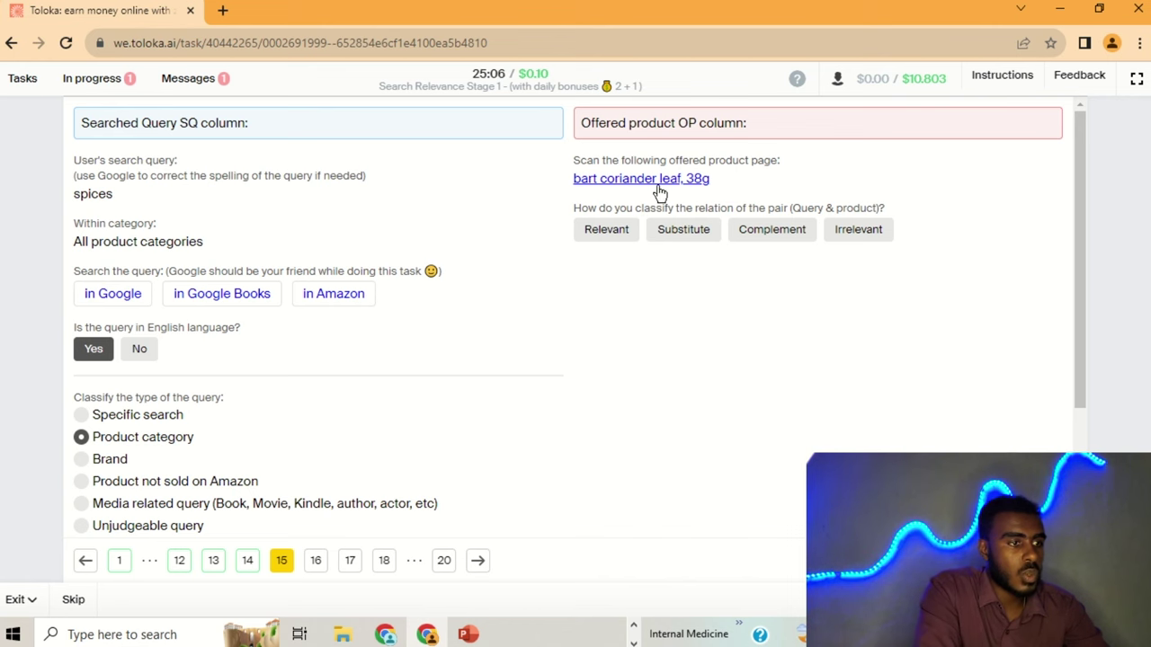
- Check the bart coriander leaf, 38g product page offered for "spices" and rate the pair as Relevant
{"action": "left_click", "coordinate": [659, 182]}
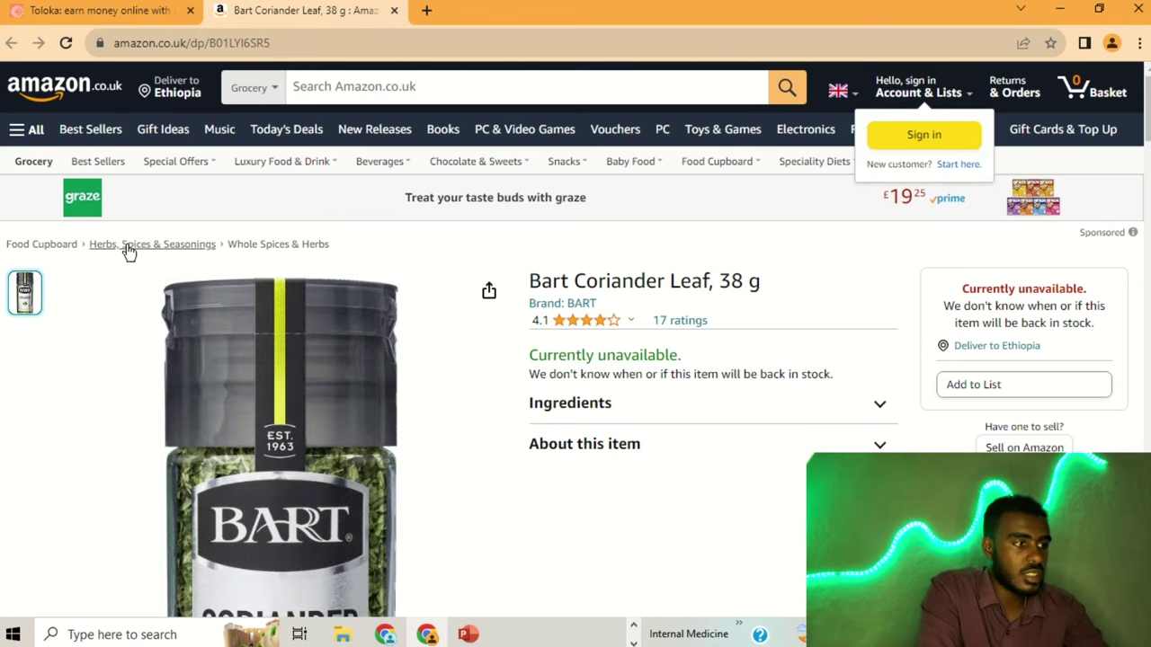
{"action": "left_click", "coordinate": [393, 12]}
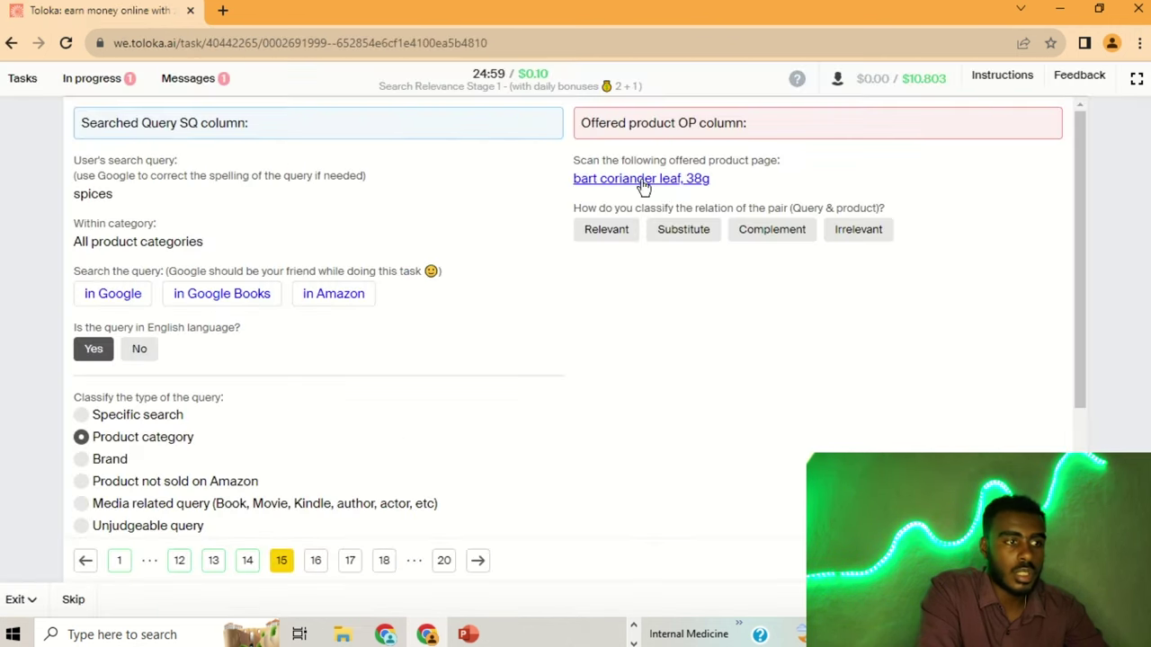
{"action": "left_click", "coordinate": [613, 229]}
- Open the sixteenth query, look up "the king of fire: a dragon shifter romance" on Google, and mark it as an English Media related query
{"action": "left_click", "coordinate": [316, 559]}
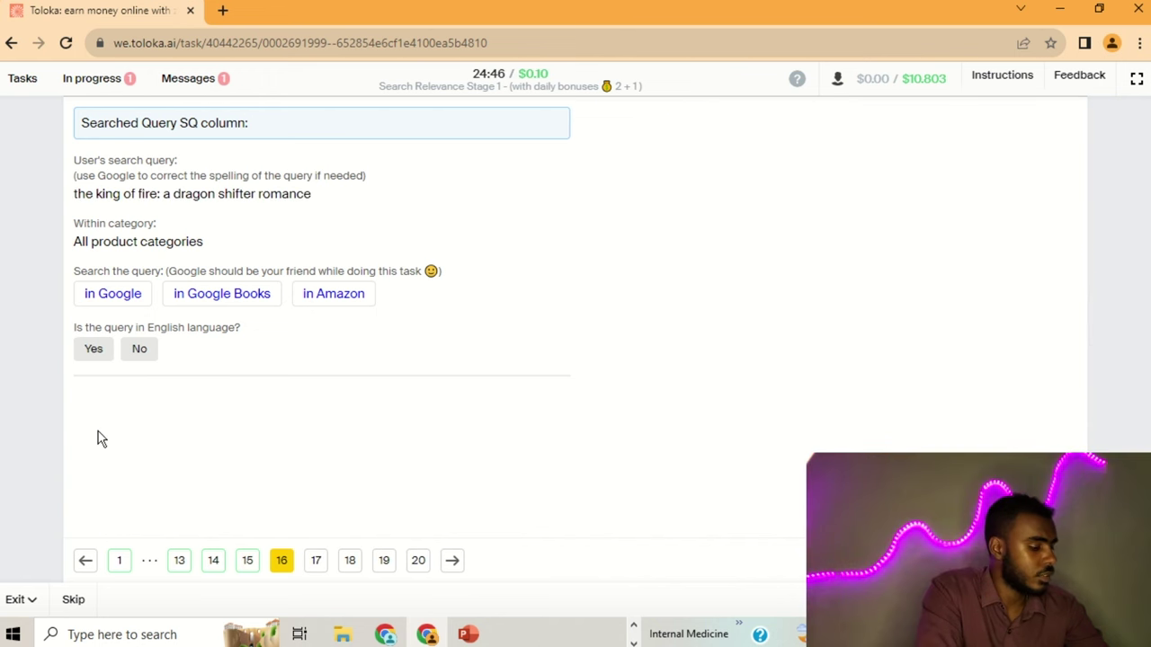
{"action": "left_click", "coordinate": [118, 299]}
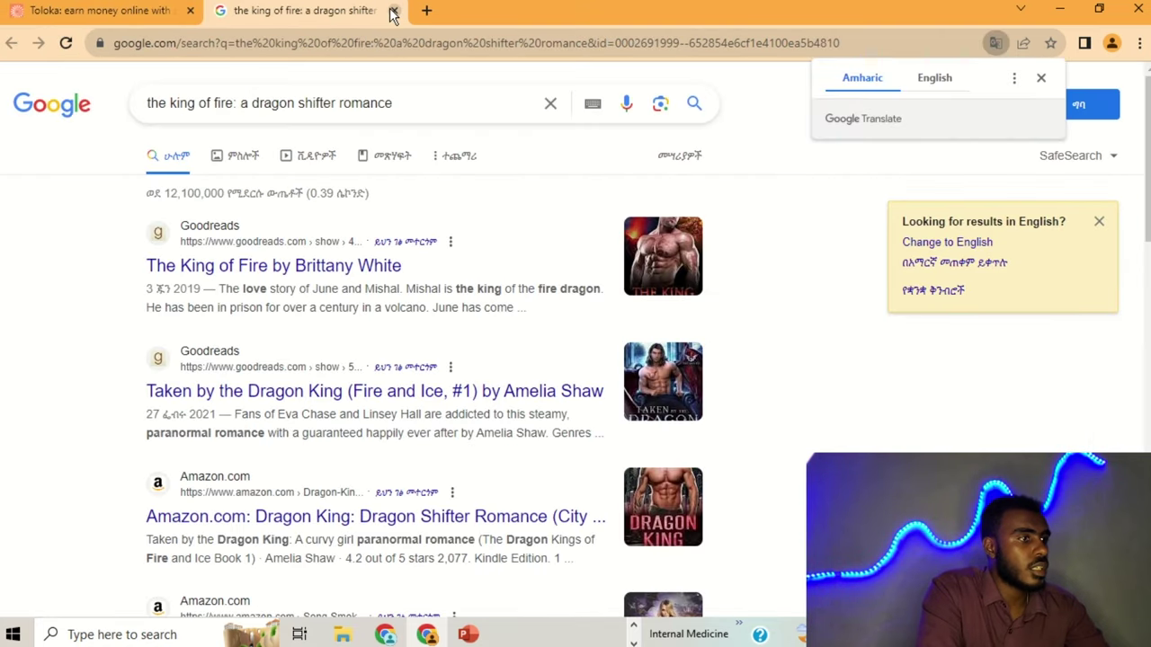
{"action": "left_click", "coordinate": [237, 158]}
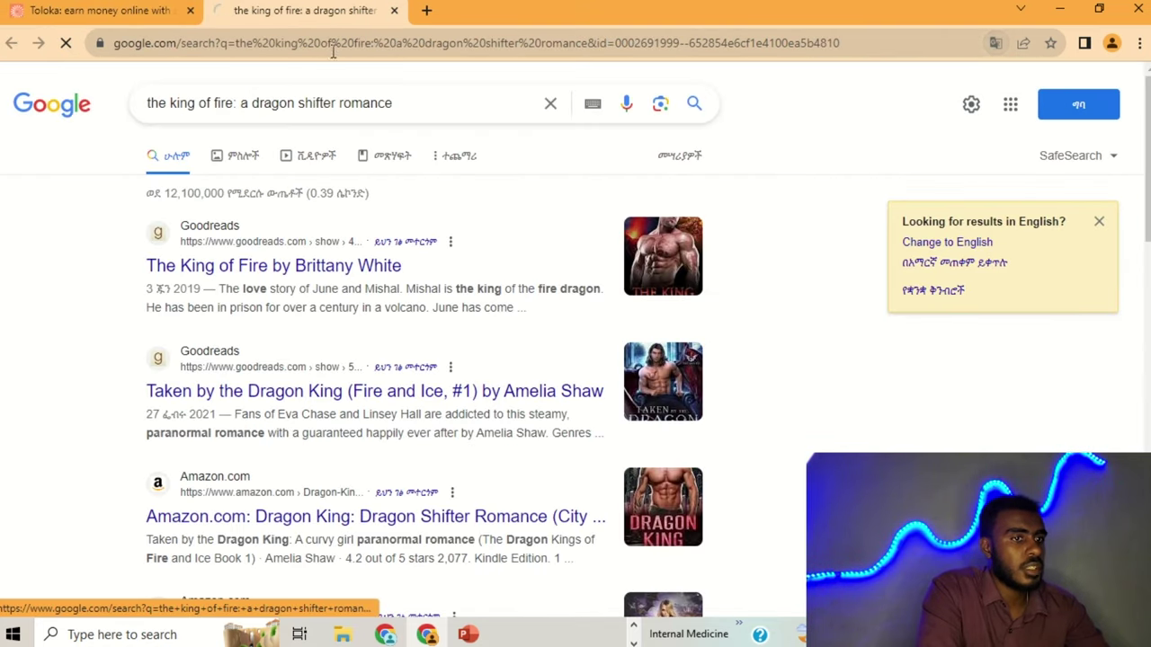
{"action": "left_click", "coordinate": [393, 11]}
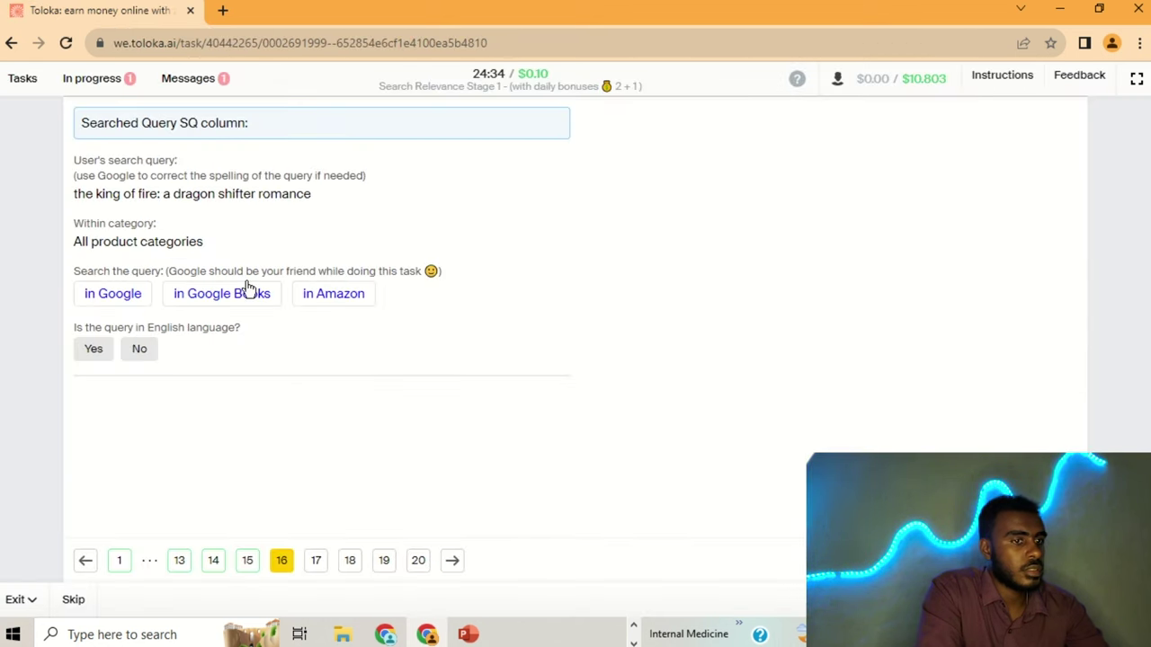
{"action": "left_click", "coordinate": [95, 351]}
{"action": "left_click", "coordinate": [160, 510]}
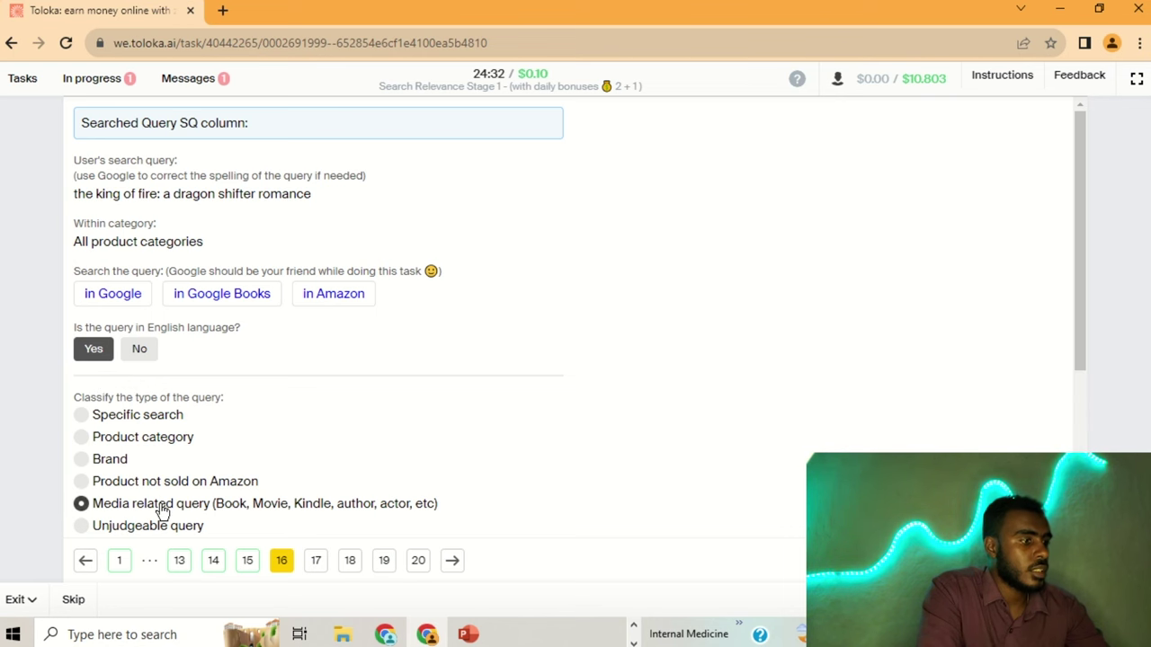
- Open the seventeenth query and research "gold edible paper" in Google's web and image results
{"action": "left_click", "coordinate": [310, 564]}
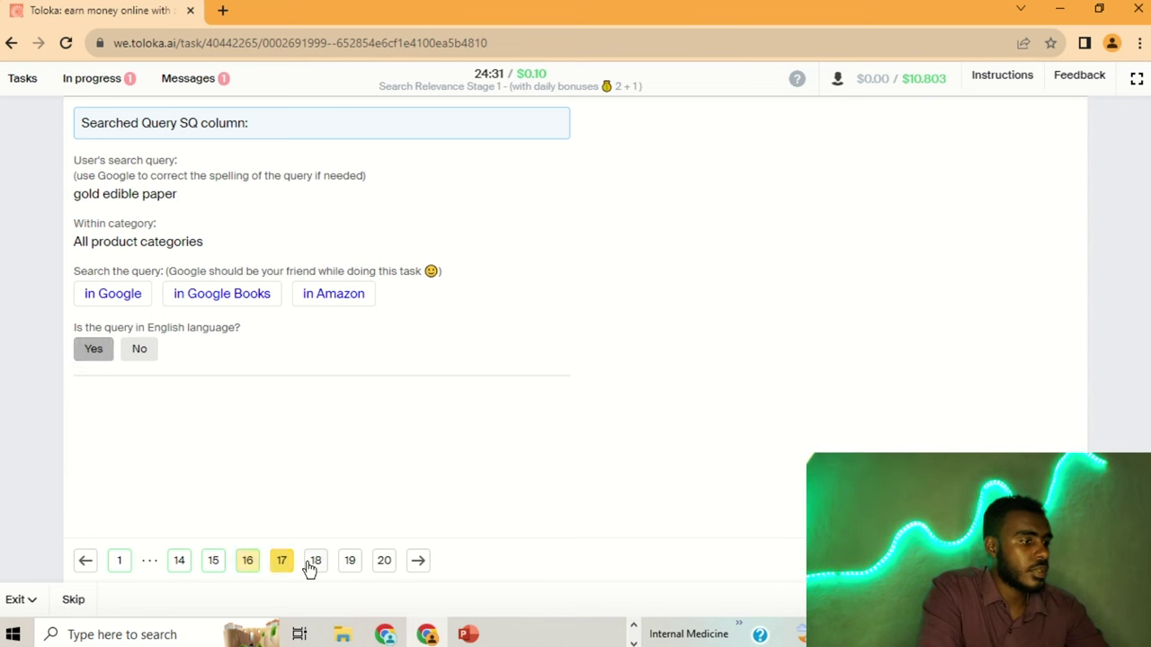
{"action": "left_click", "coordinate": [105, 300]}
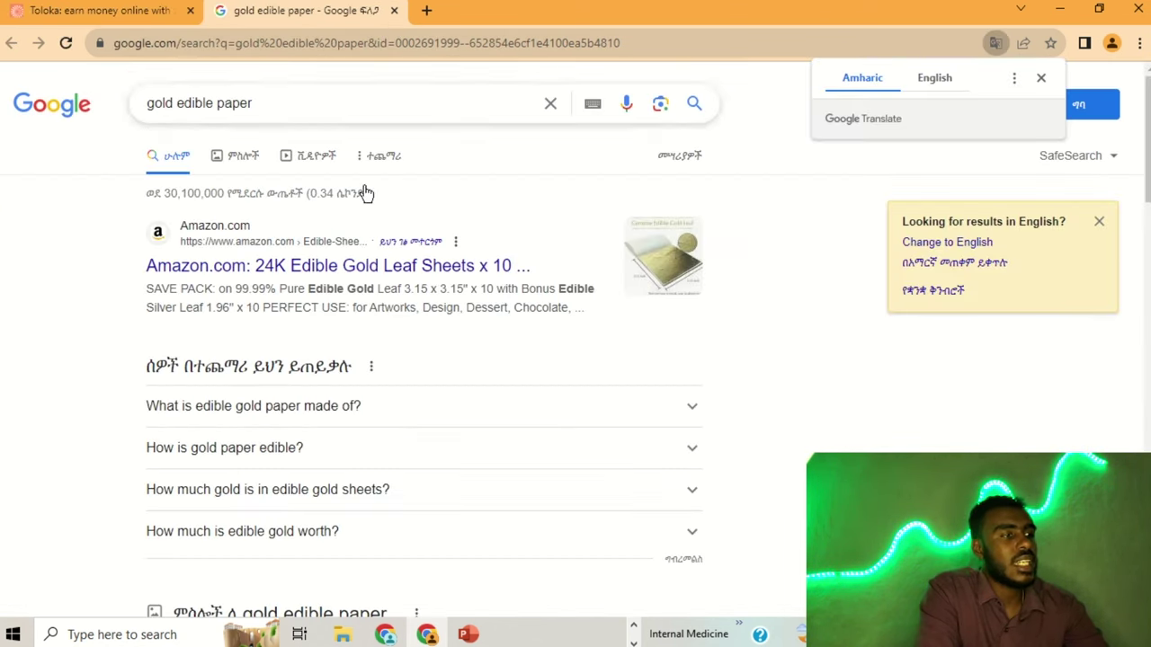
{"action": "left_click", "coordinate": [236, 157]}
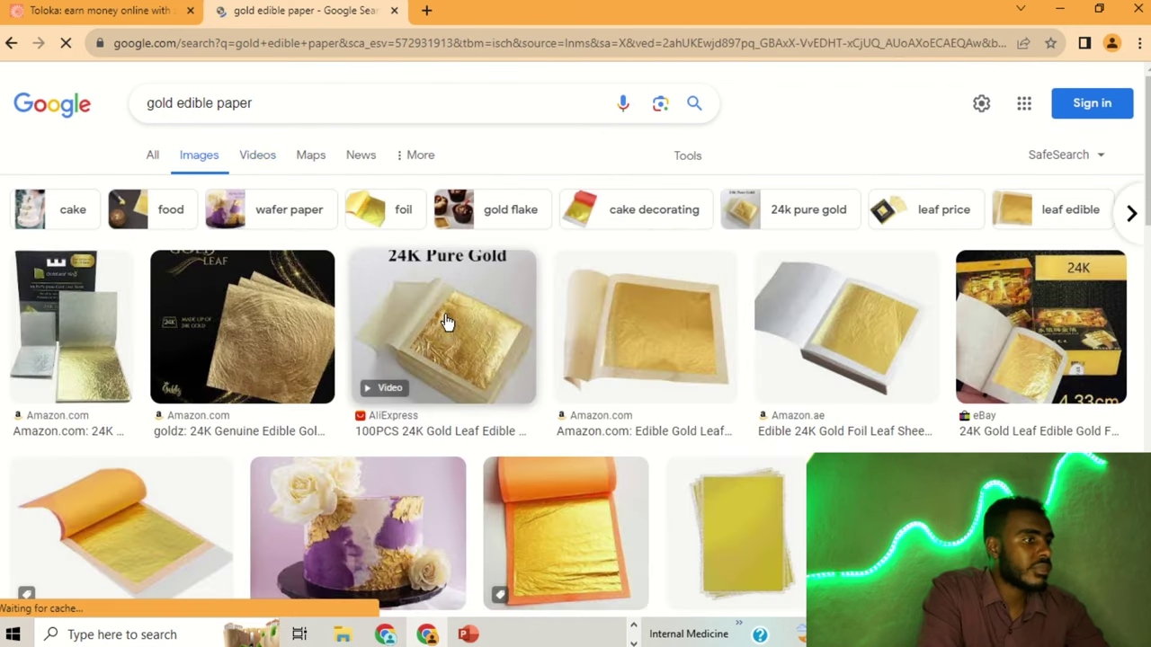
{"action": "scroll", "coordinate": [446, 317], "scroll_direction": "down", "scroll_amount": 1}
{"action": "scroll", "coordinate": [447, 317], "scroll_direction": "down", "scroll_amount": 5}
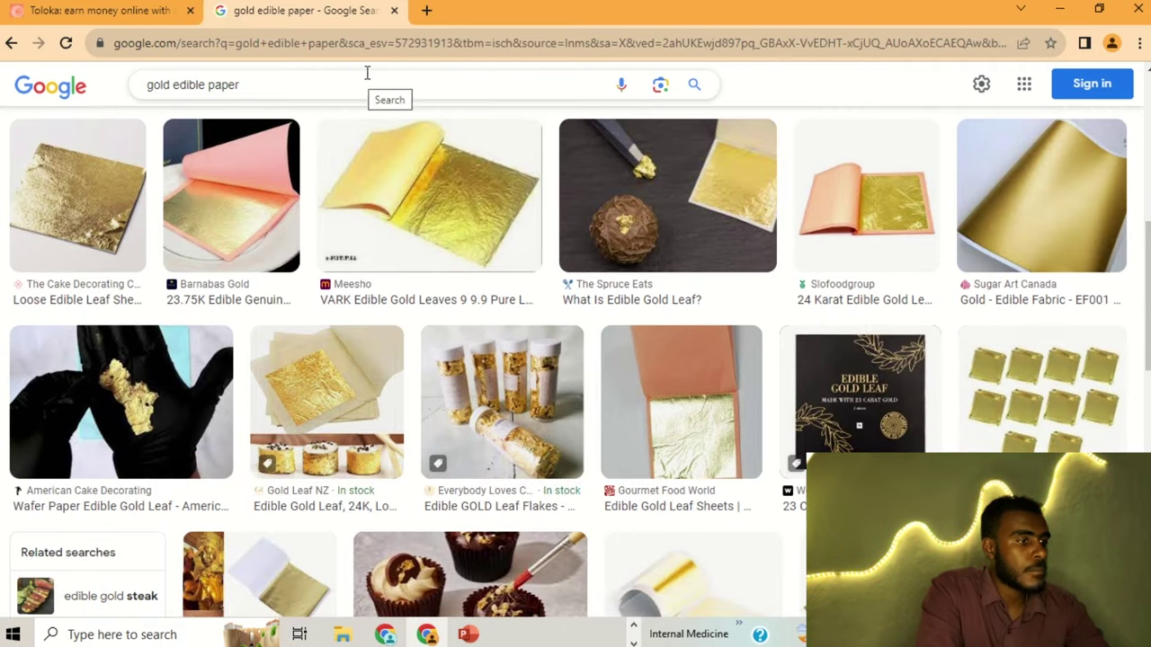
{"action": "left_click", "coordinate": [394, 10]}
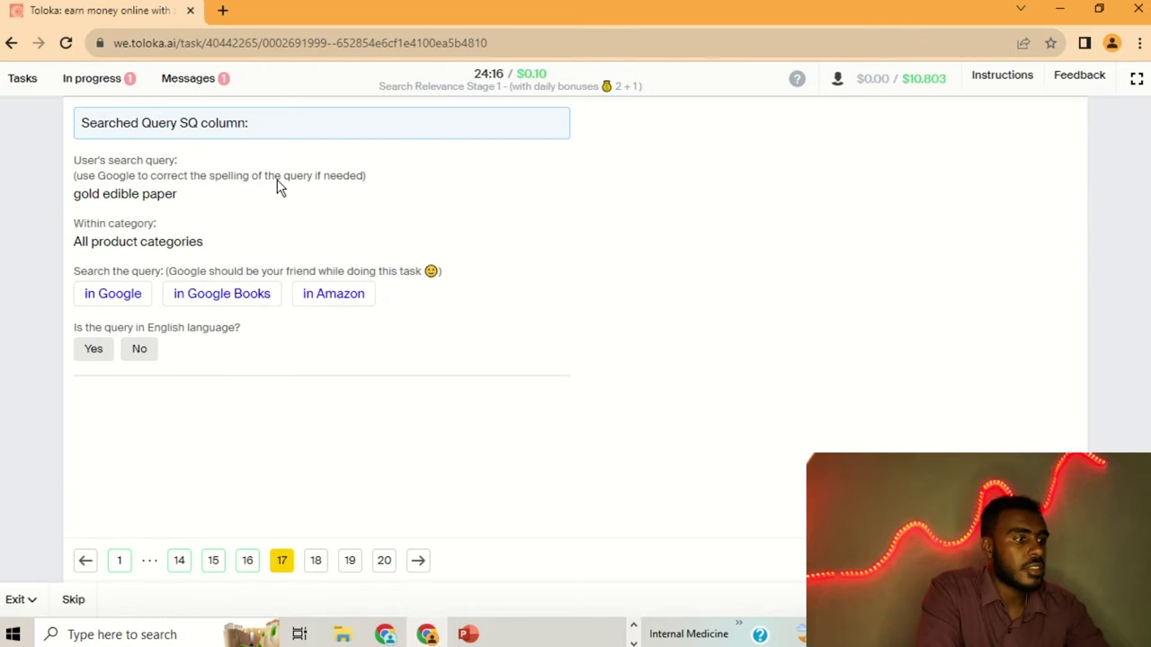
- Mark "gold edible paper" as an English Specific search query and move on to the eighteenth query
{"action": "left_click", "coordinate": [91, 355]}
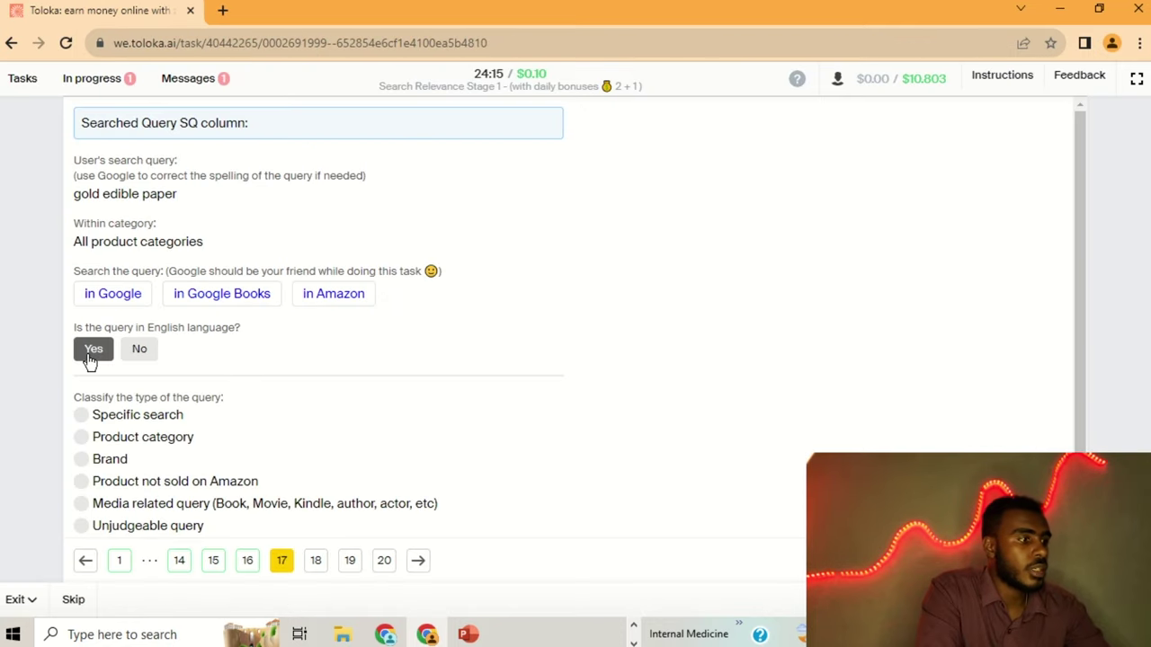
{"action": "left_click", "coordinate": [127, 418]}
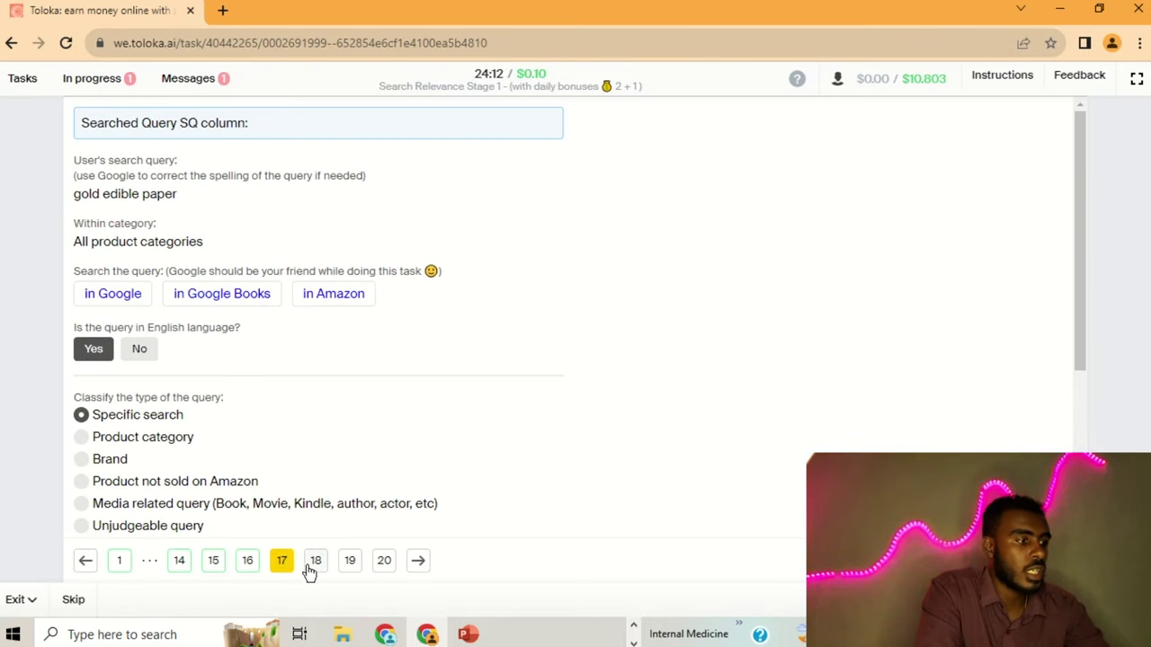
{"action": "left_click", "coordinate": [312, 566]}
- Look up "men fashion" on Google and mark it as an English Product category query
{"action": "left_click", "coordinate": [114, 297]}
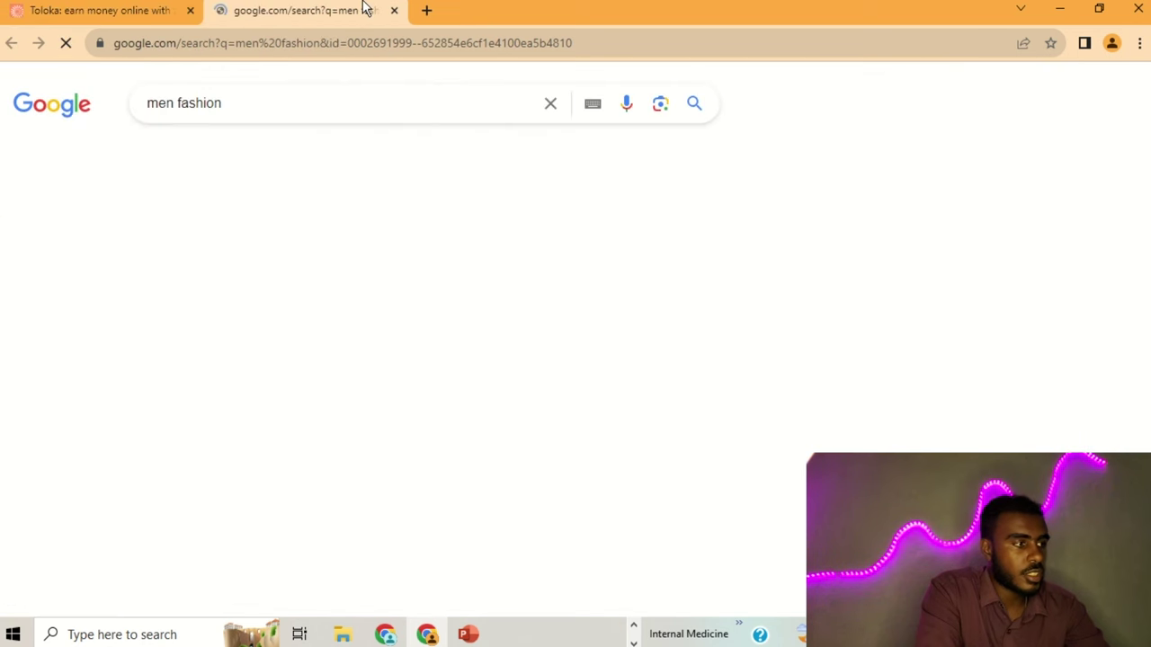
{"action": "left_click", "coordinate": [394, 10]}
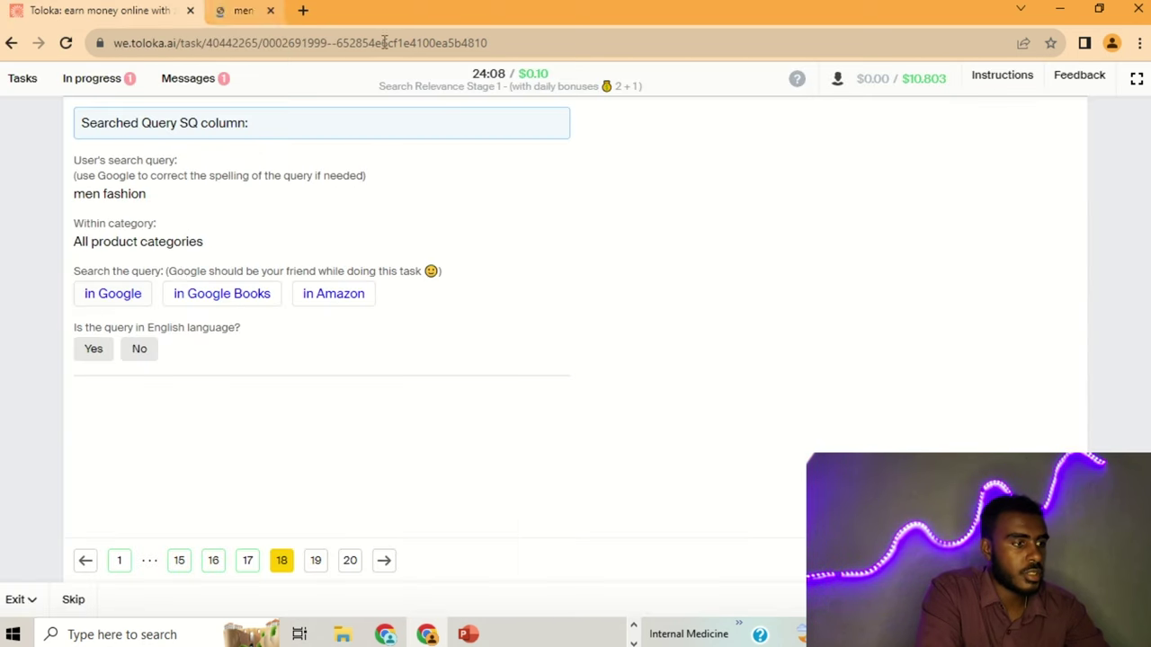
{"action": "left_click", "coordinate": [87, 356]}
{"action": "left_click", "coordinate": [122, 436]}
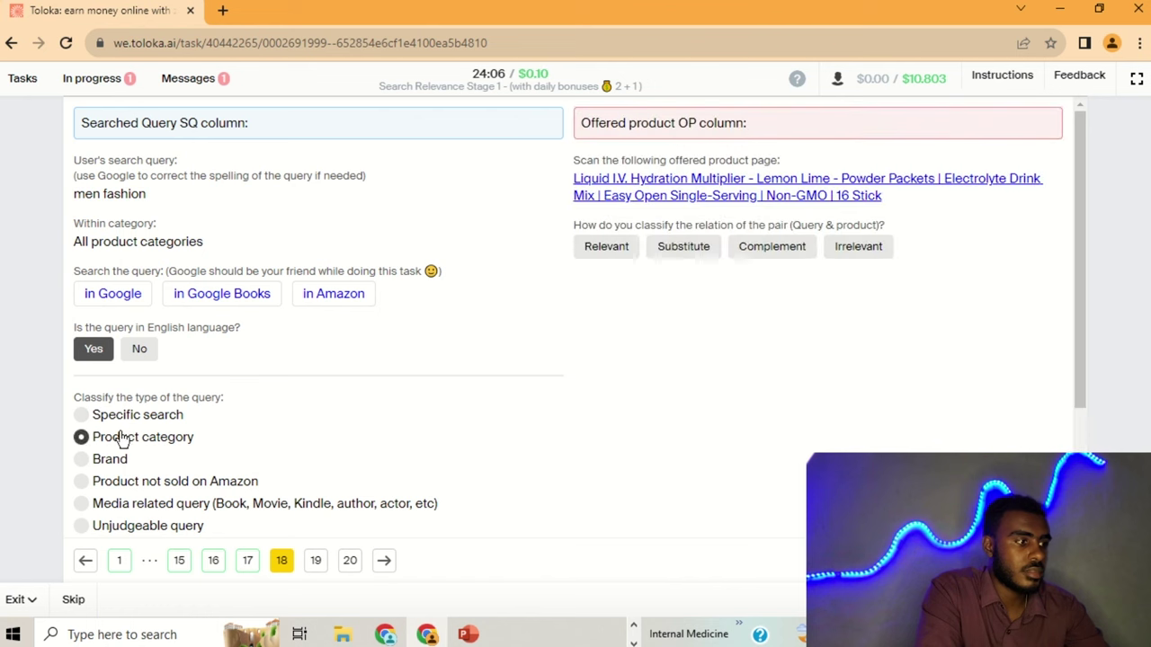
- Check the Liquid I.V. Hydration Multiplier product page offered for "men fashion" and rate the pair as Irrelevant
{"action": "left_click", "coordinate": [717, 187]}
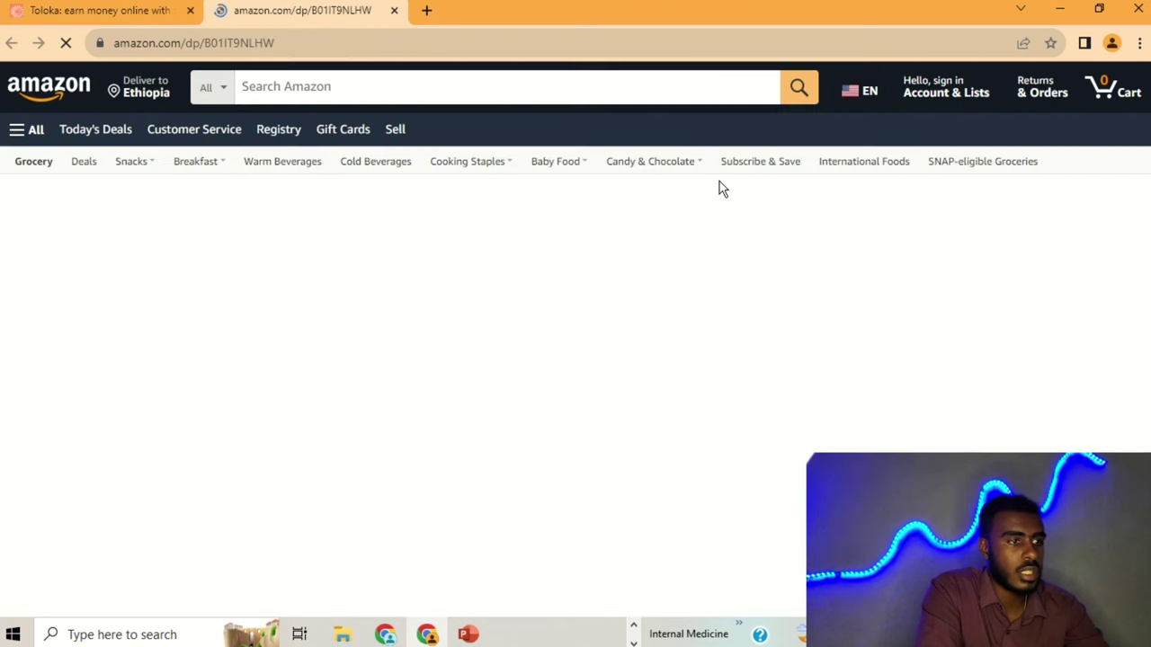
{"action": "scroll", "coordinate": [591, 306], "scroll_direction": "down", "scroll_amount": 2}
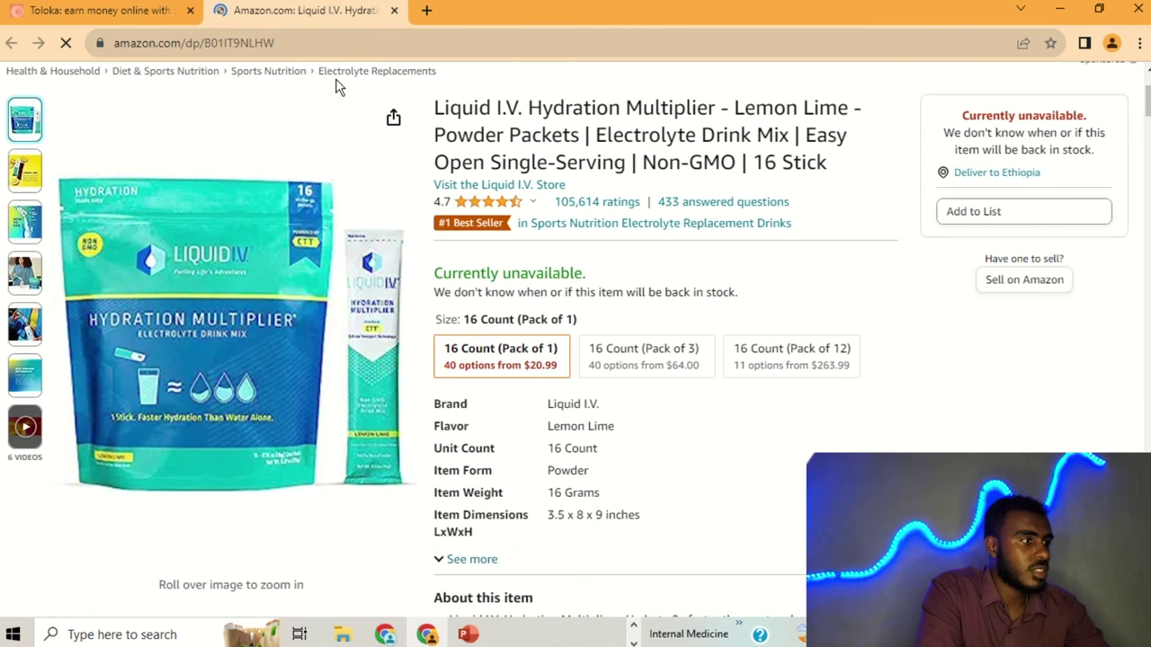
{"action": "left_click", "coordinate": [394, 10]}
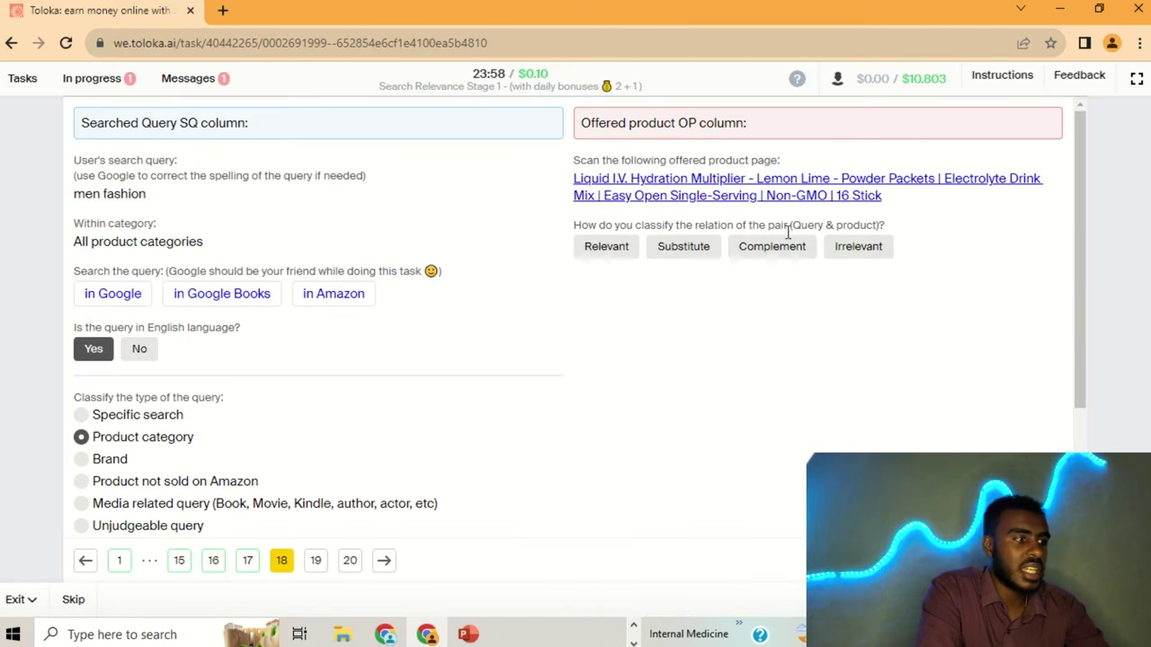
{"action": "left_click", "coordinate": [861, 246]}
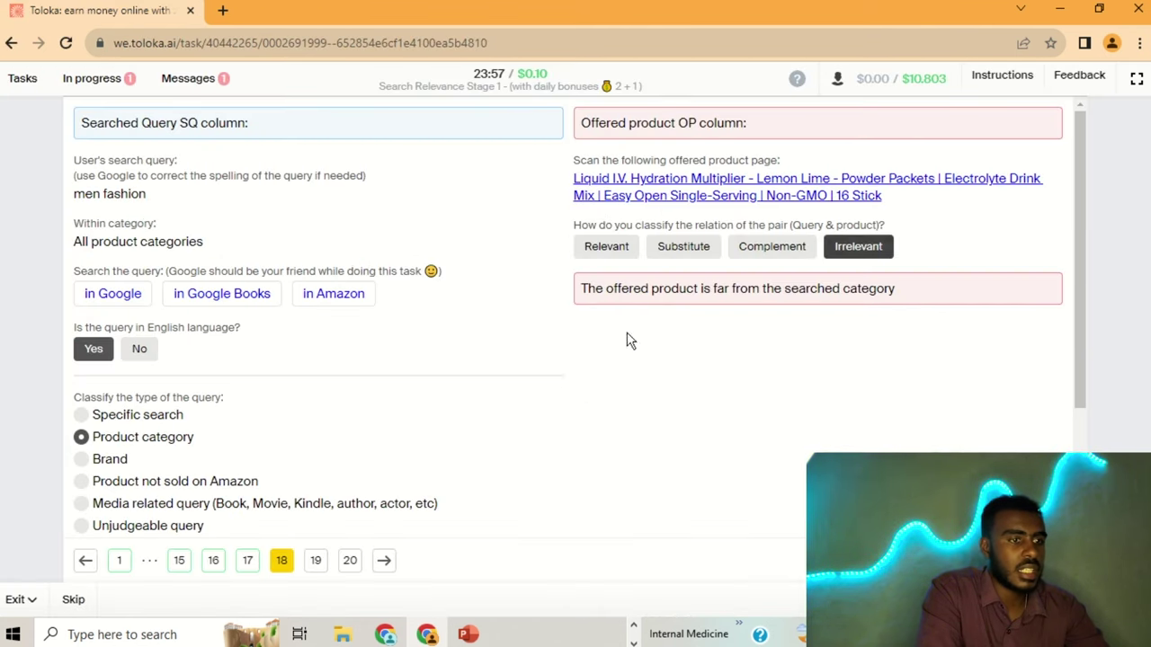
- Open the nineteenth query, look up "almond flour" on Google, and mark it as an English Specific search query
{"action": "left_click", "coordinate": [317, 566]}
{"action": "left_click", "coordinate": [126, 293]}
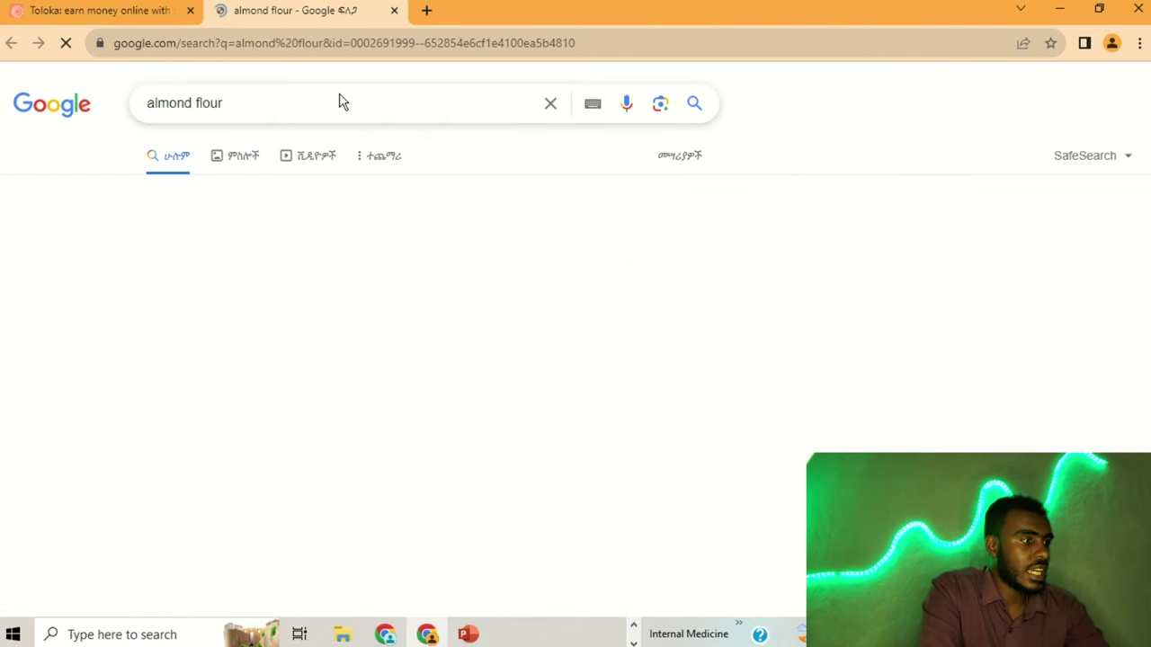
{"action": "left_click", "coordinate": [393, 10]}
{"action": "left_click", "coordinate": [102, 357]}
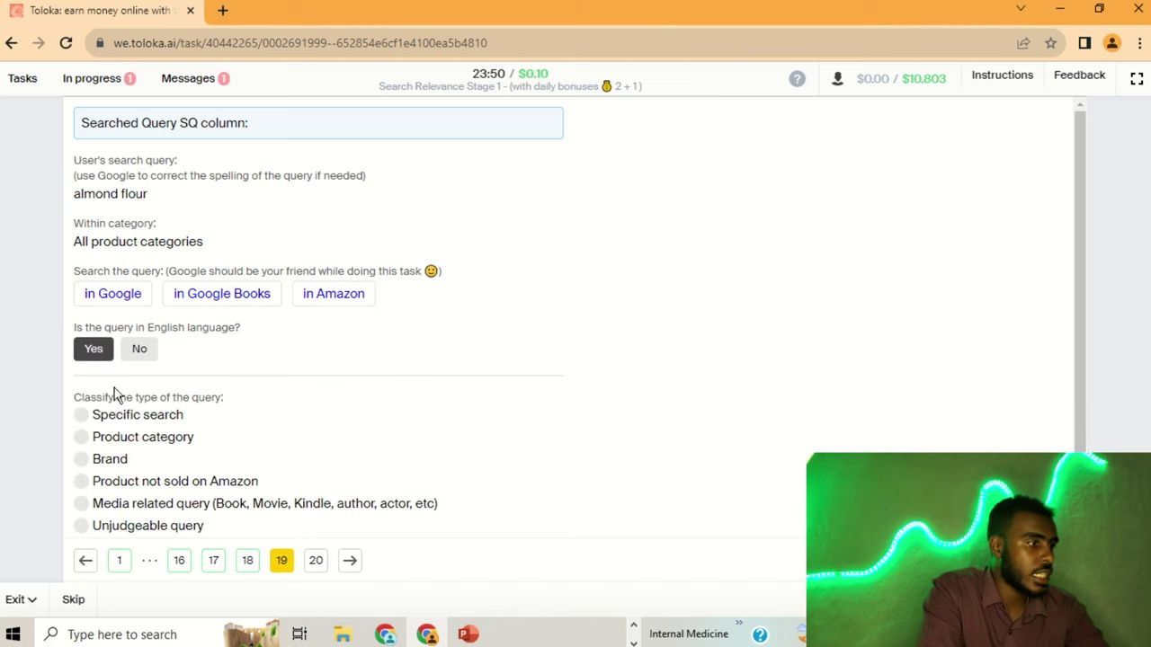
{"action": "left_click", "coordinate": [132, 415]}
- Open the twentieth query, look up "harry potter" on Google, and mark it as an English Media related query
{"action": "left_click", "coordinate": [315, 561]}
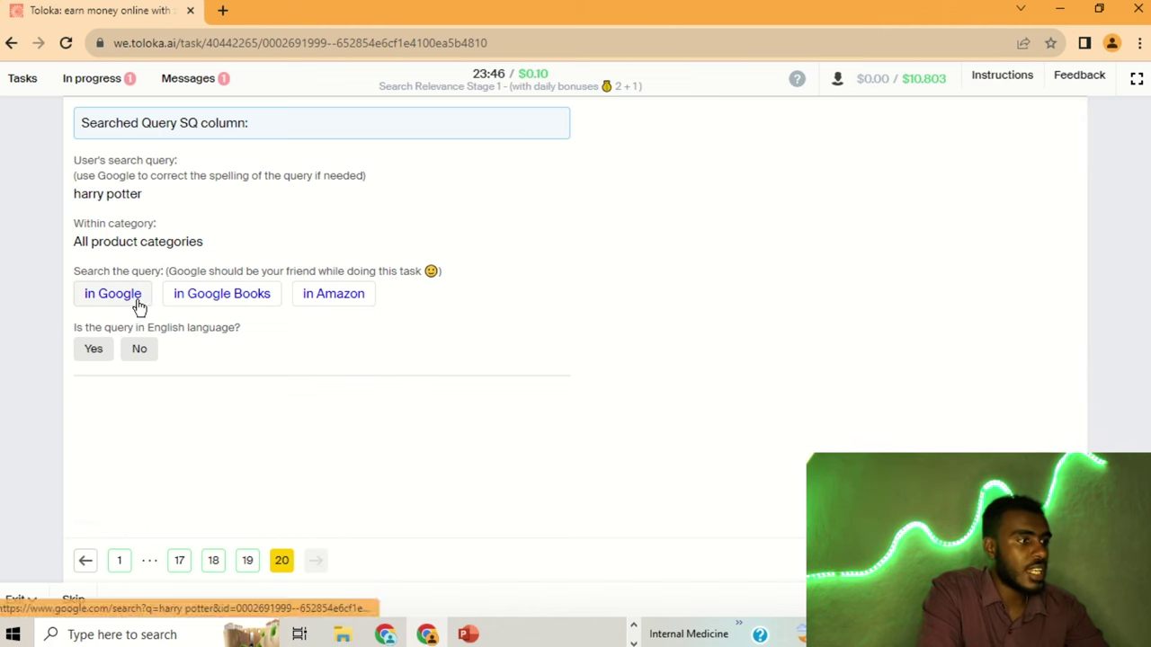
{"action": "left_click", "coordinate": [106, 302]}
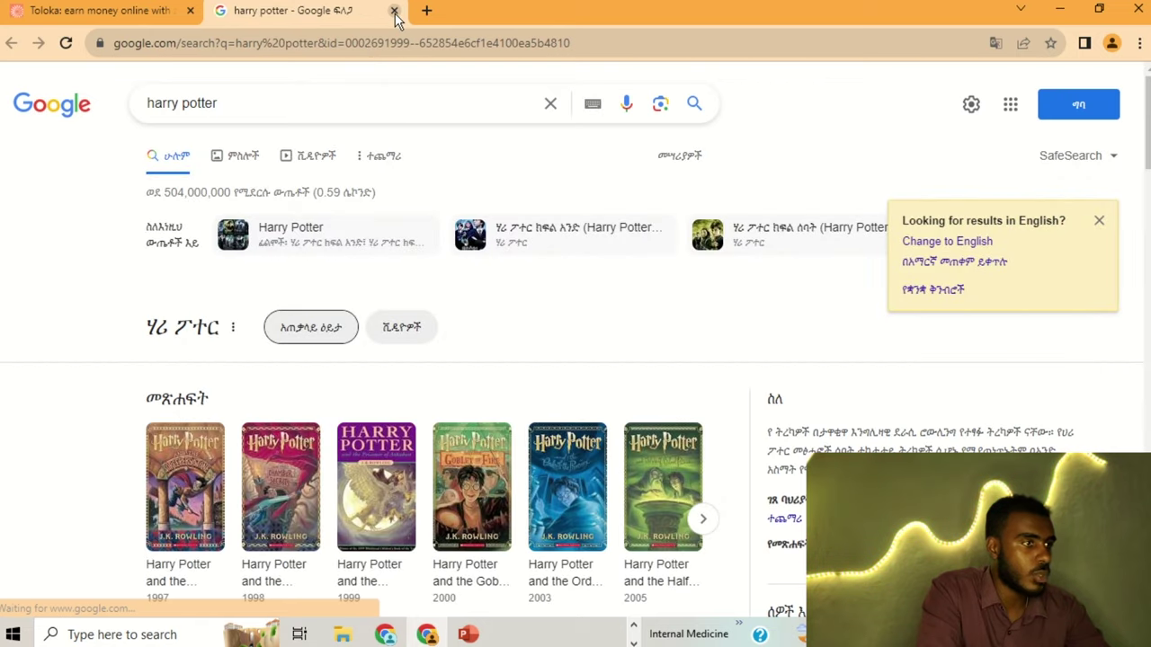
{"action": "left_click", "coordinate": [394, 11]}
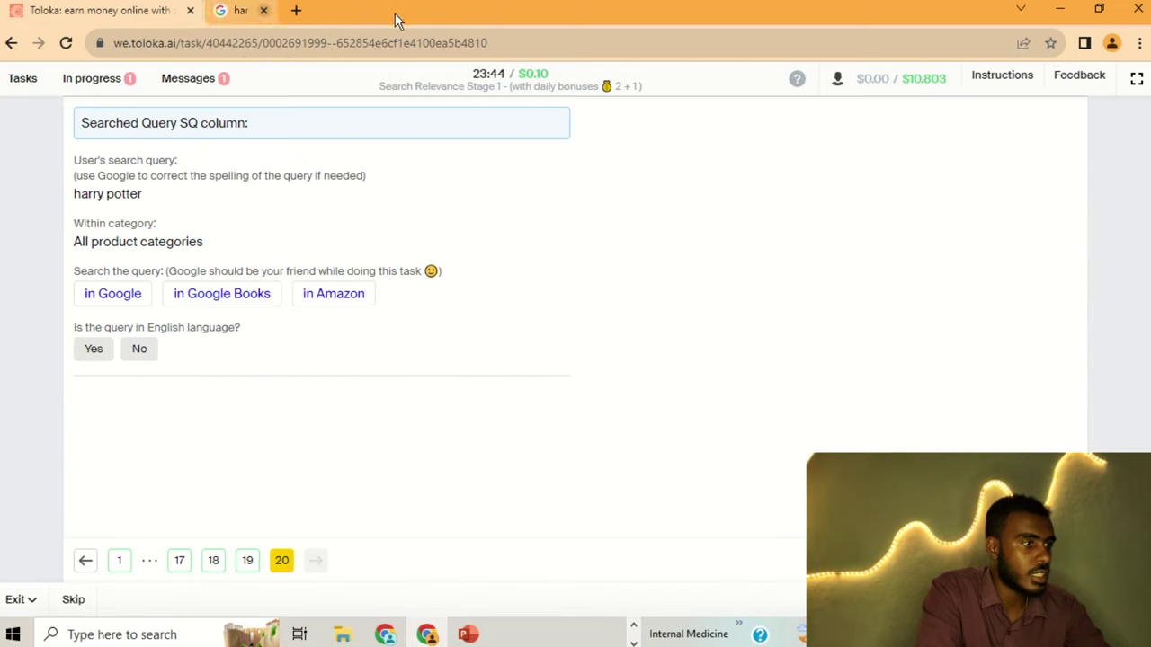
{"action": "left_click", "coordinate": [97, 352]}
{"action": "left_click", "coordinate": [194, 507]}
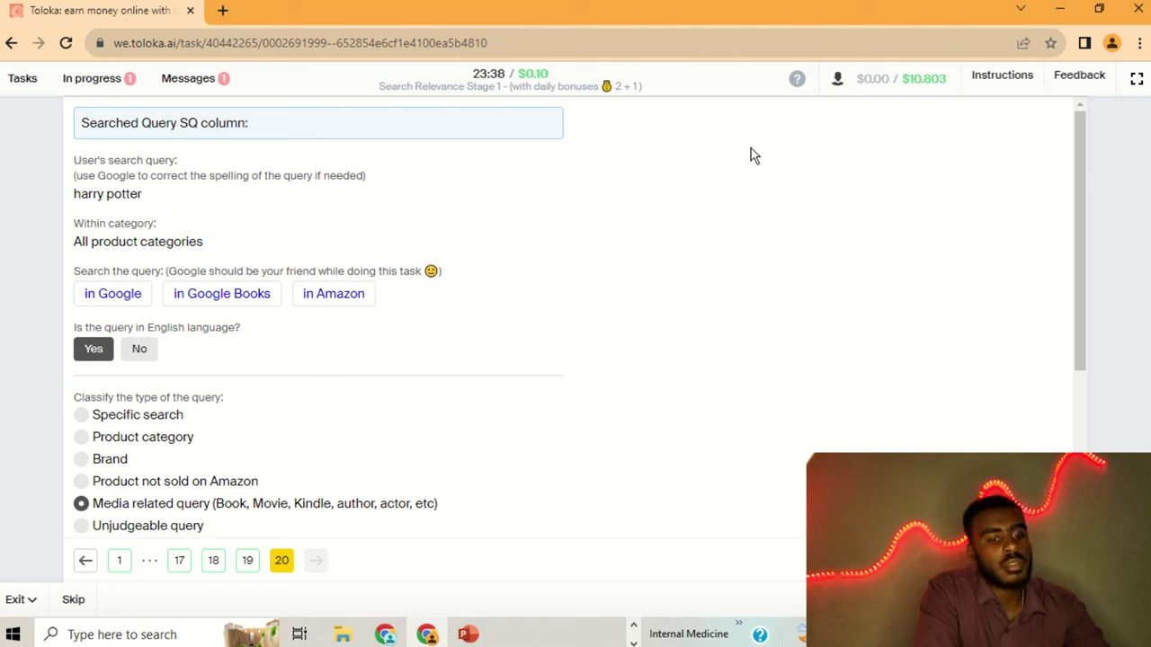
- Submit the answered set of 20 Search Relevance Stage 1 queries
{"action": "left_click_drag", "start_coordinate": [512, 87], "coordinate": [378, 87]}
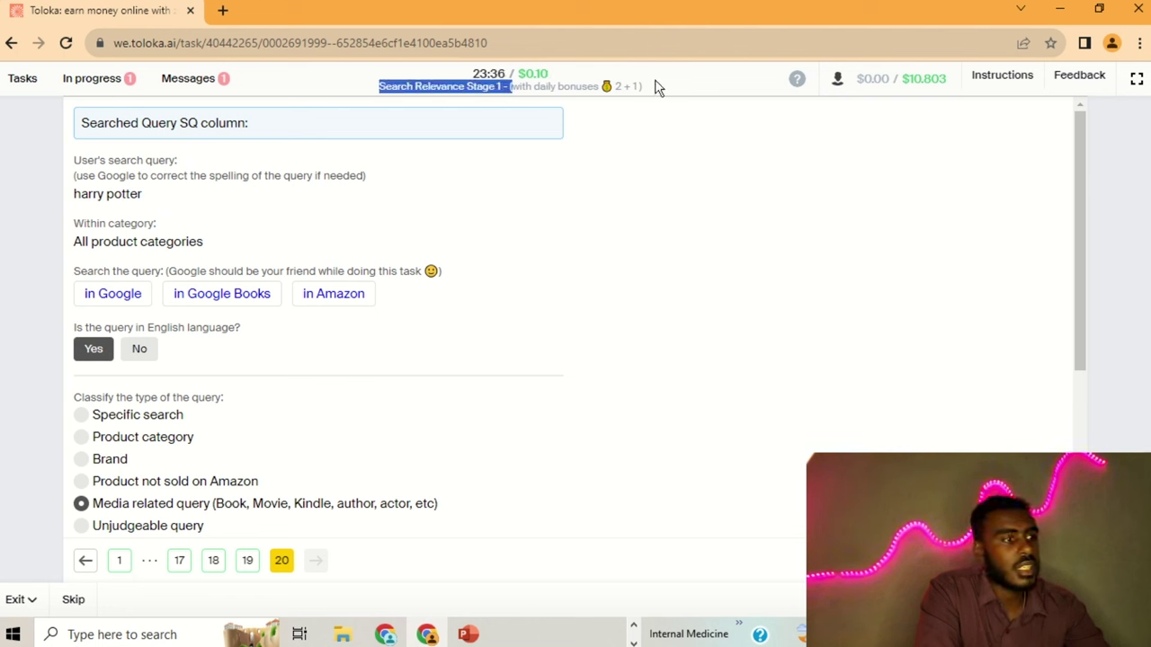
{"action": "left_click", "coordinate": [643, 90], "text": "shift"}
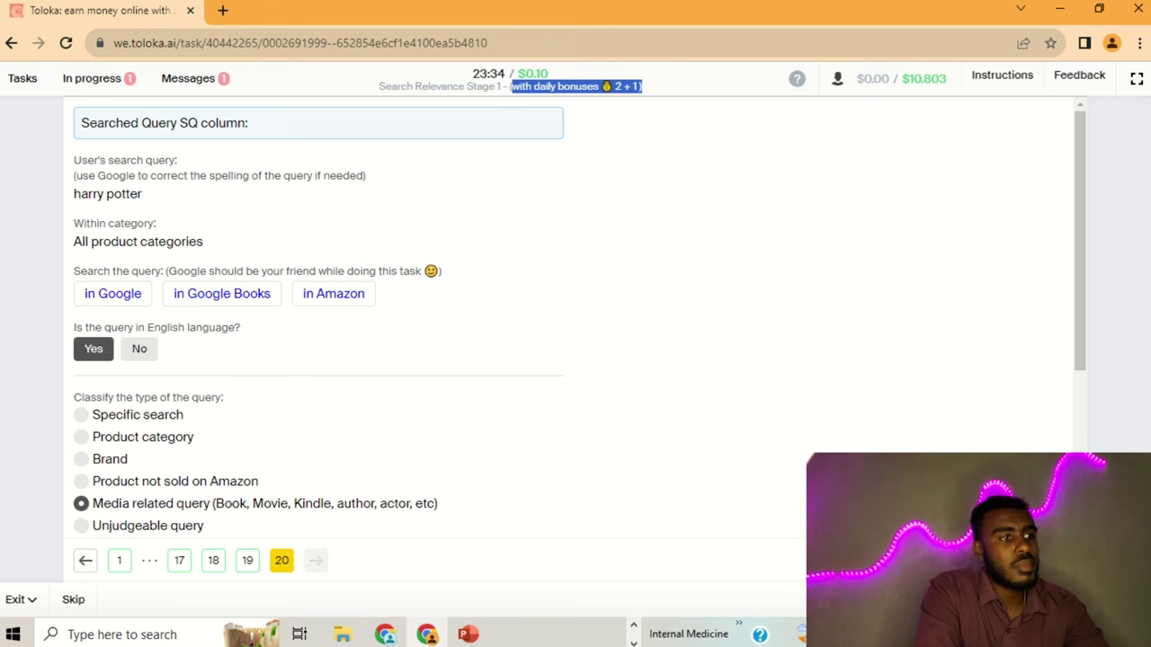
{"action": "key", "text": "Return"}
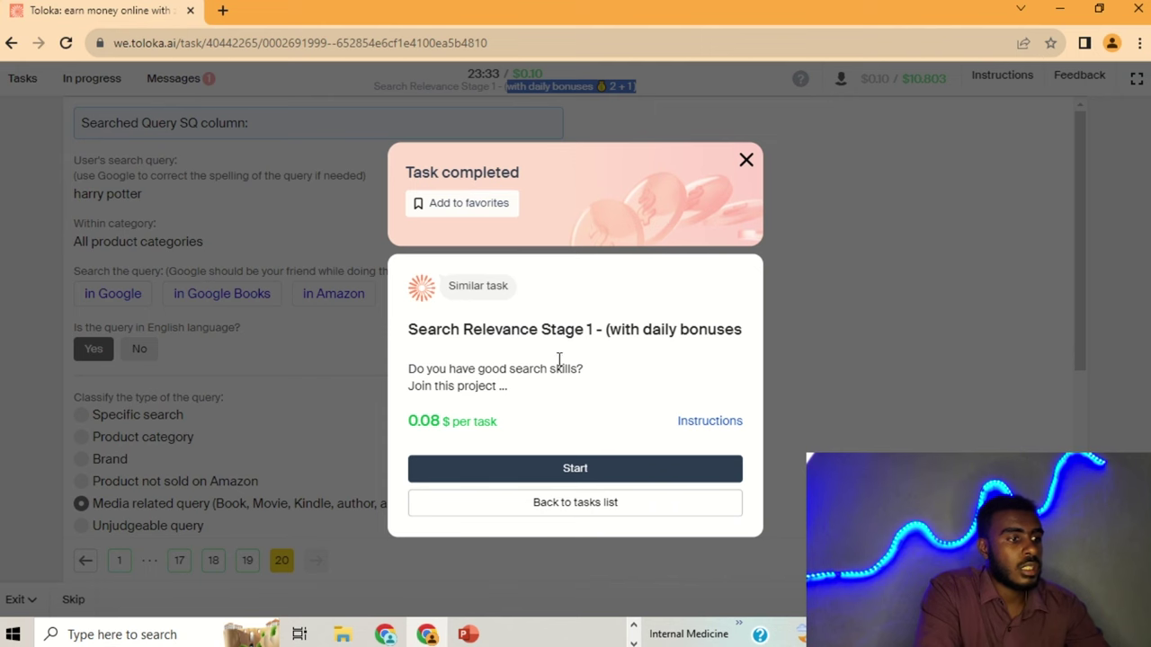
- Skim the instructions of the similar $0.08 Search Relevance Stage 1 task, including the query type table, and close them
{"action": "left_click", "coordinate": [684, 424]}
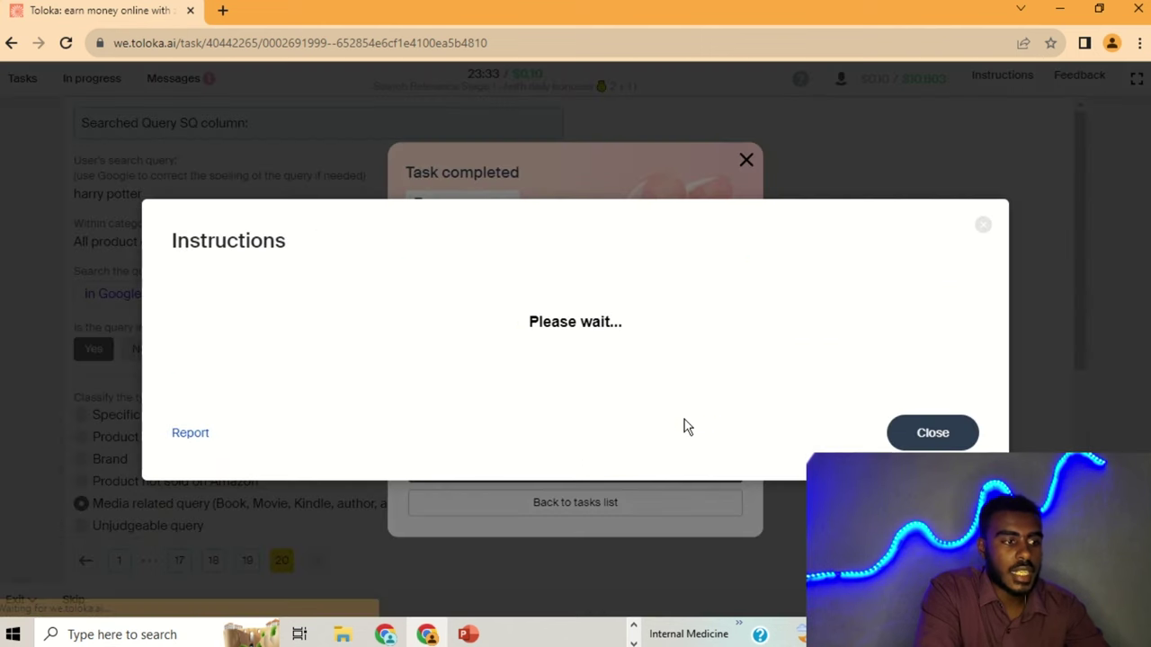
{"action": "scroll", "coordinate": [683, 426], "scroll_direction": "down", "scroll_amount": 3}
{"action": "scroll", "coordinate": [683, 425], "scroll_direction": "down", "scroll_amount": 10}
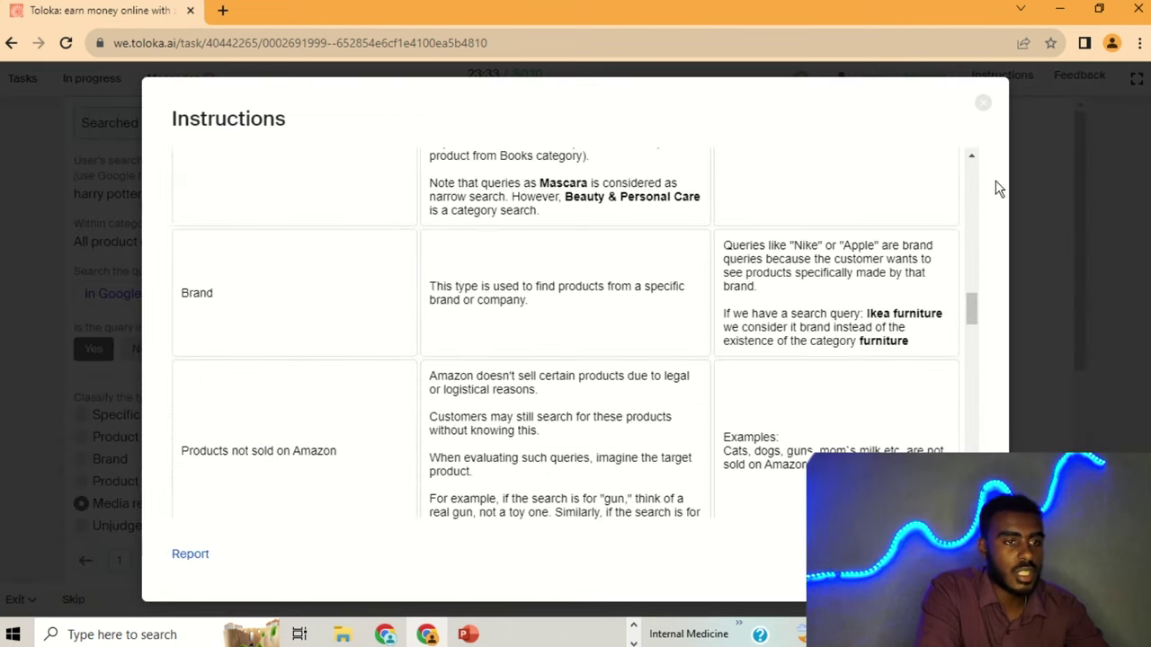
{"action": "left_click", "coordinate": [983, 106]}
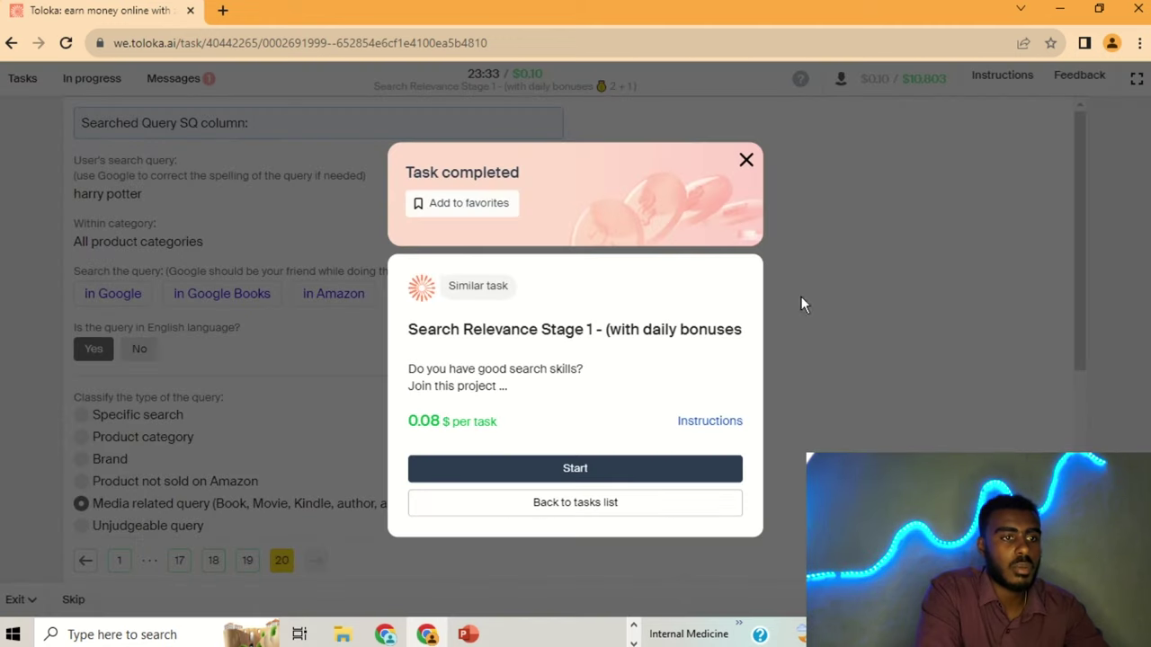
- Start the similar $0.08 Search Relevance Stage 1 task and look up its first query, "richard ney", on Google
{"action": "left_click", "coordinate": [580, 462]}
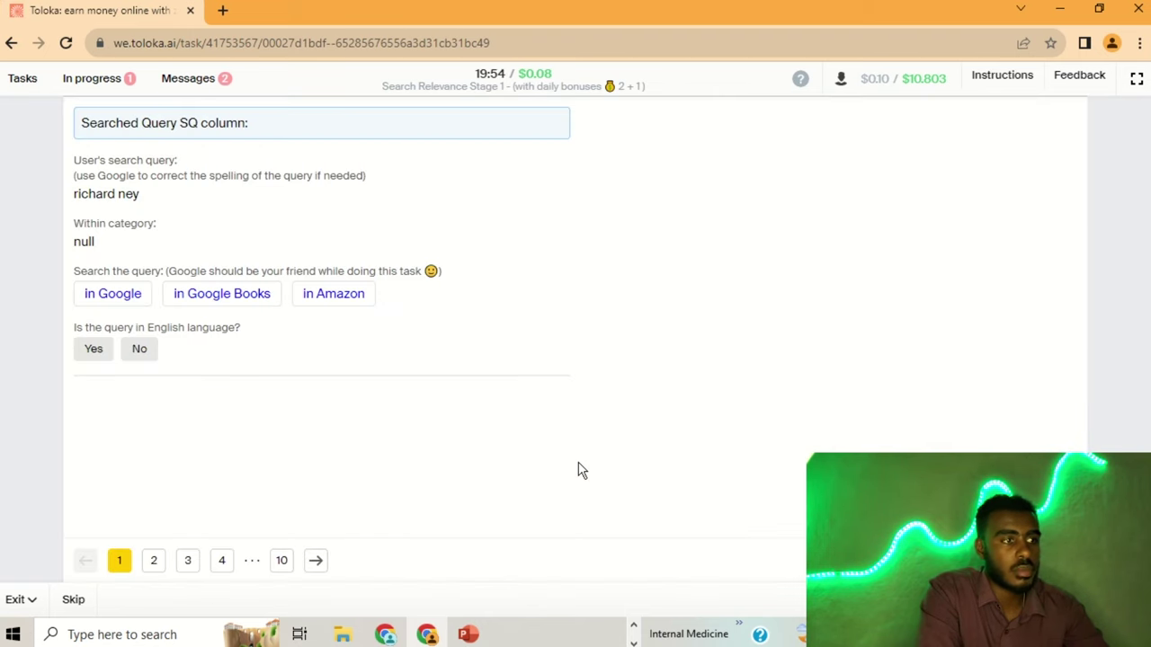
{"action": "left_click", "coordinate": [120, 301]}
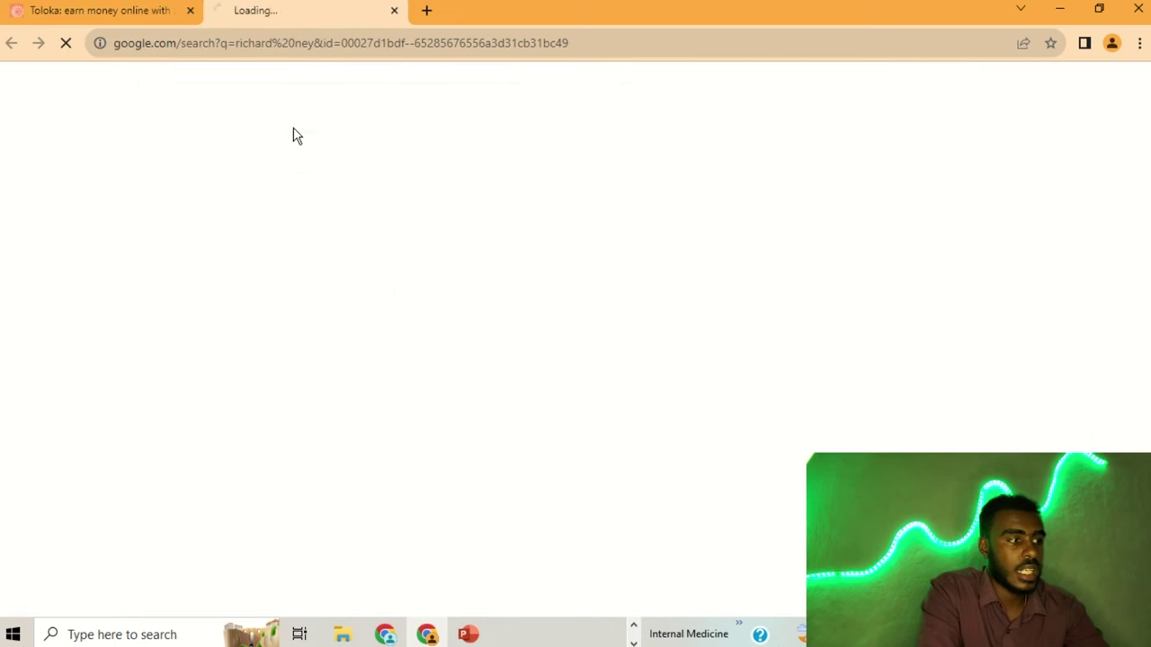
{"action": "left_click", "coordinate": [394, 11]}
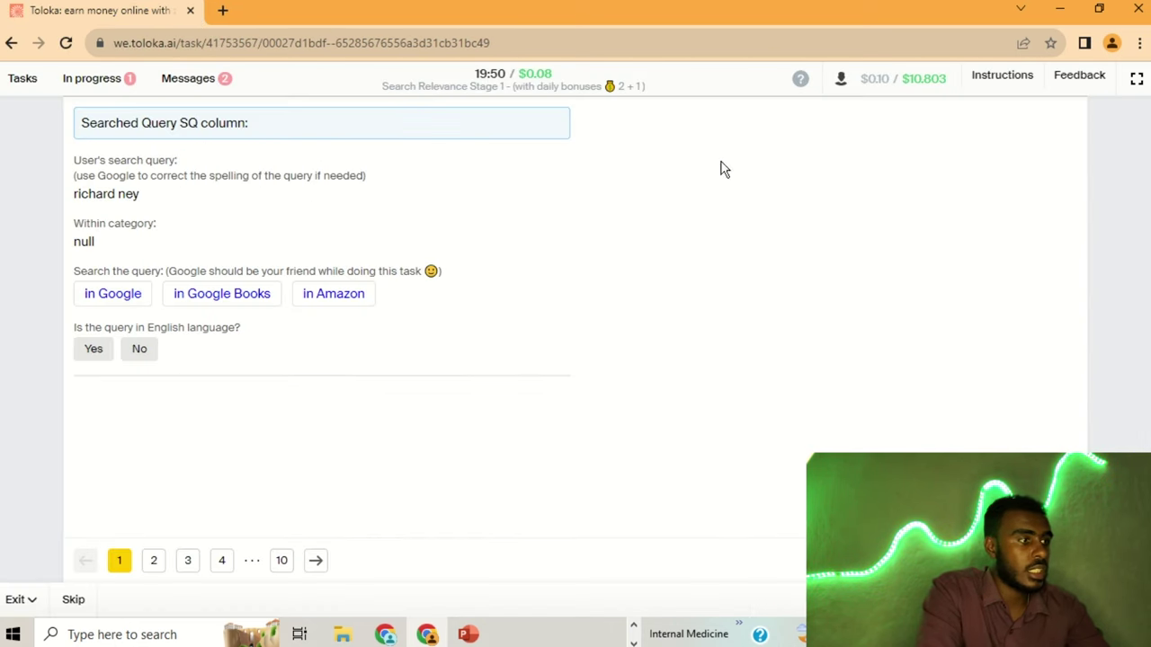
- Check the account balance and read the newest "You have a new skill!" notification, then return to the task
{"action": "left_click", "coordinate": [898, 78]}
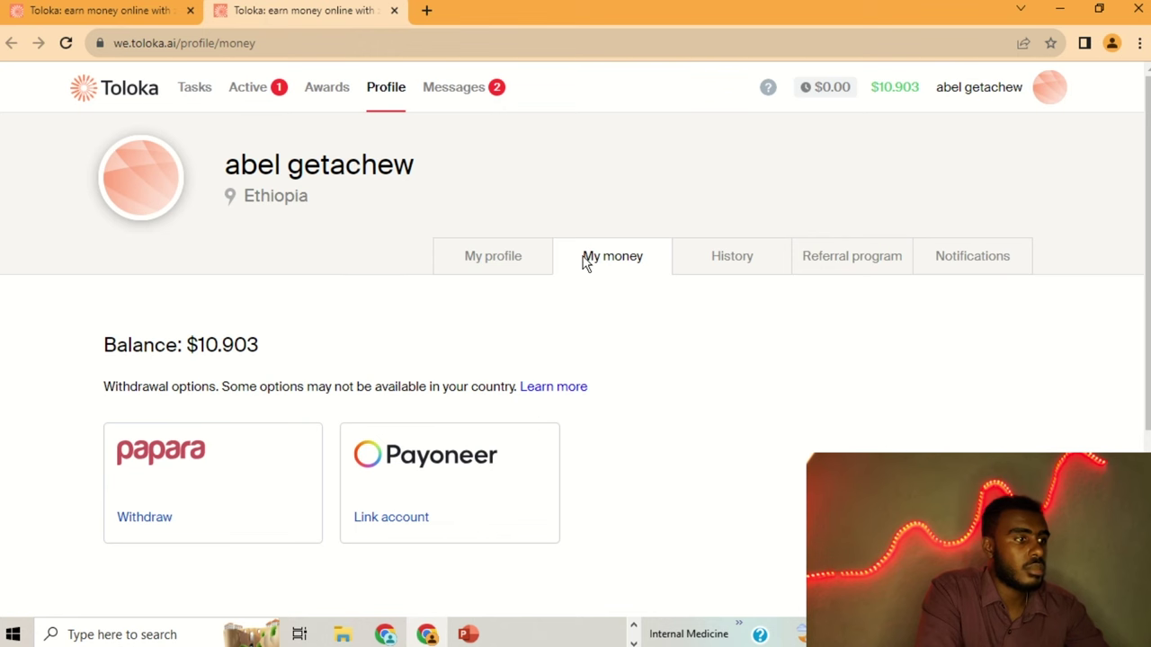
{"action": "left_click", "coordinate": [471, 86]}
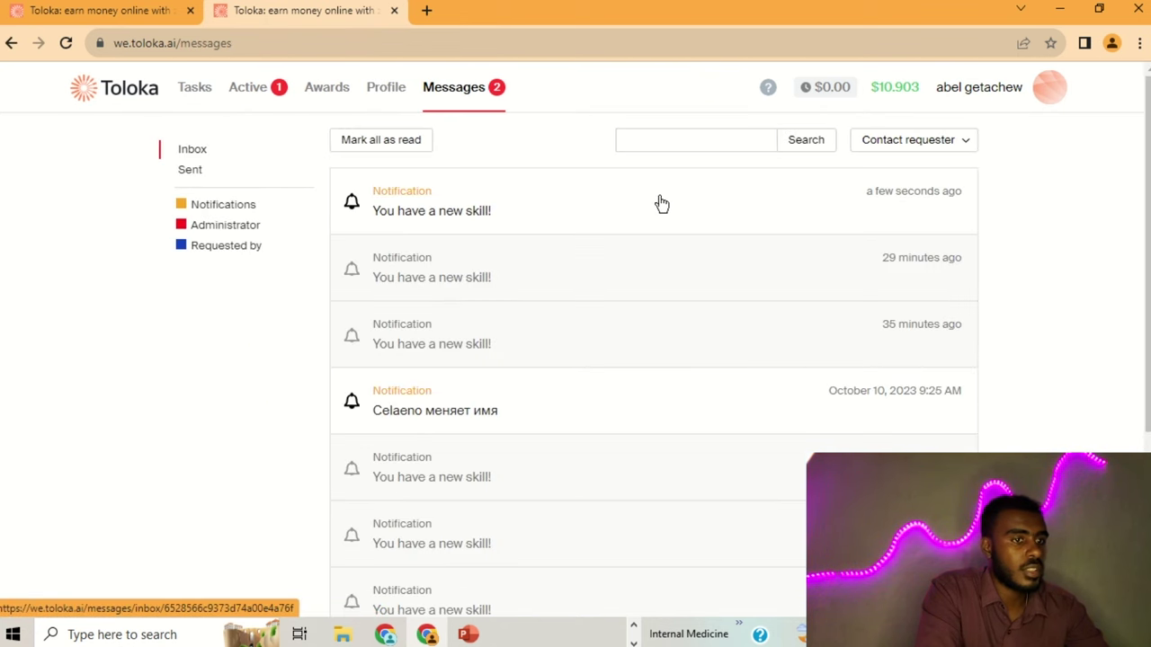
{"action": "left_click", "coordinate": [661, 204]}
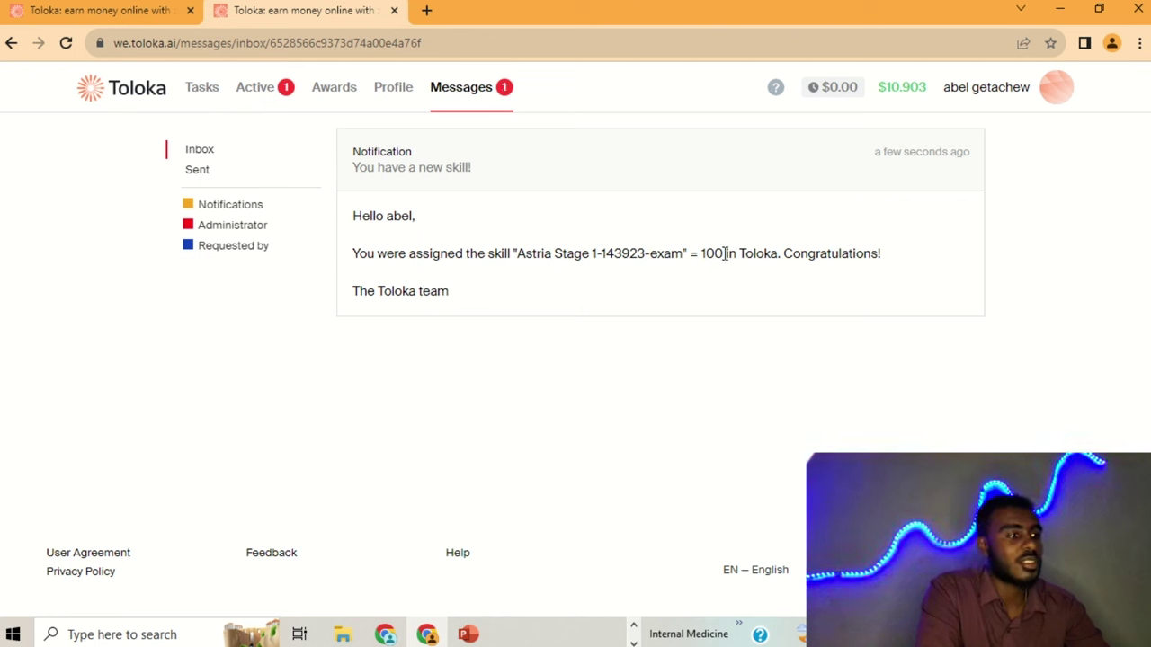
{"action": "left_click_drag", "start_coordinate": [701, 254], "coordinate": [788, 295]}
{"action": "left_click", "coordinate": [789, 294]}
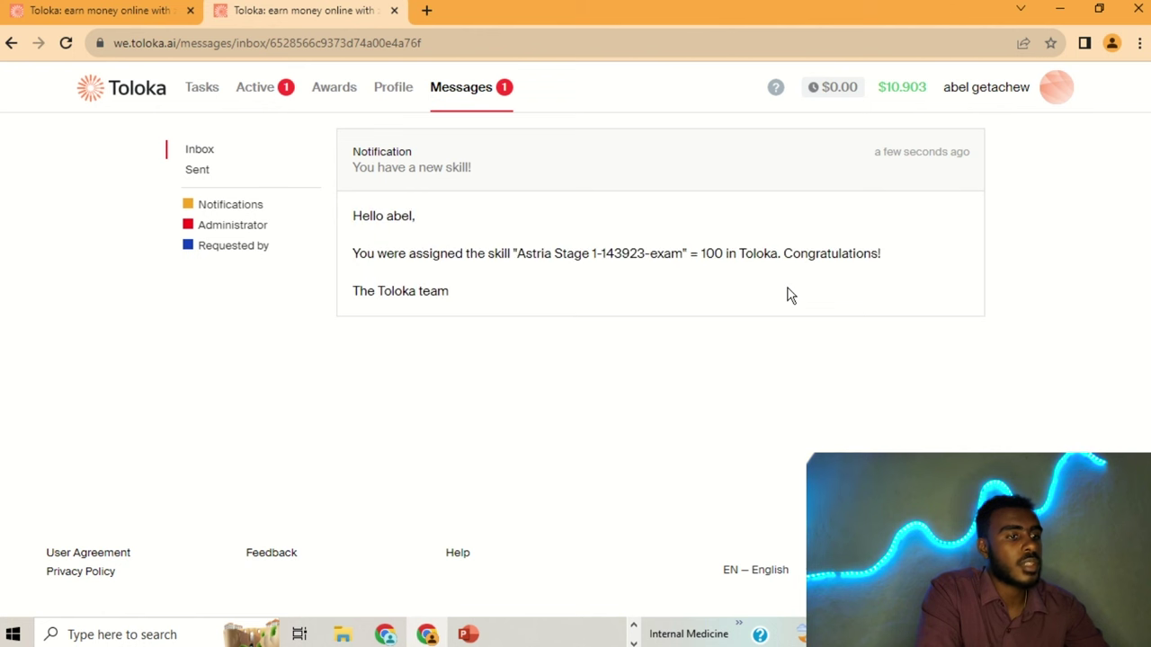
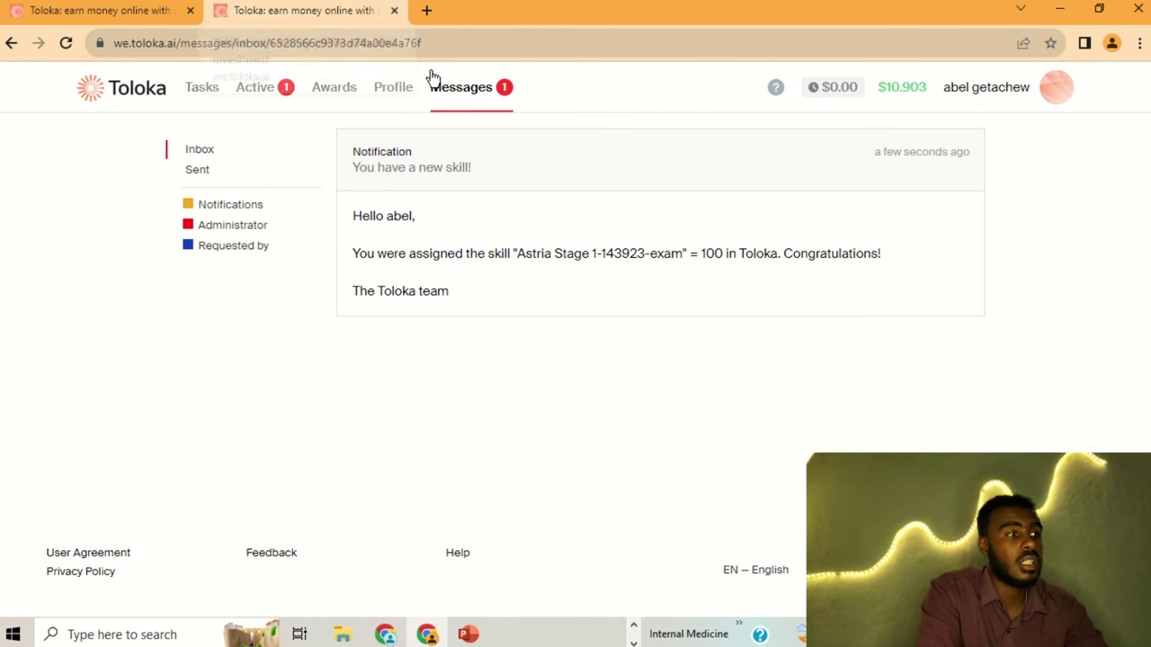
{"action": "left_click", "coordinate": [465, 96]}
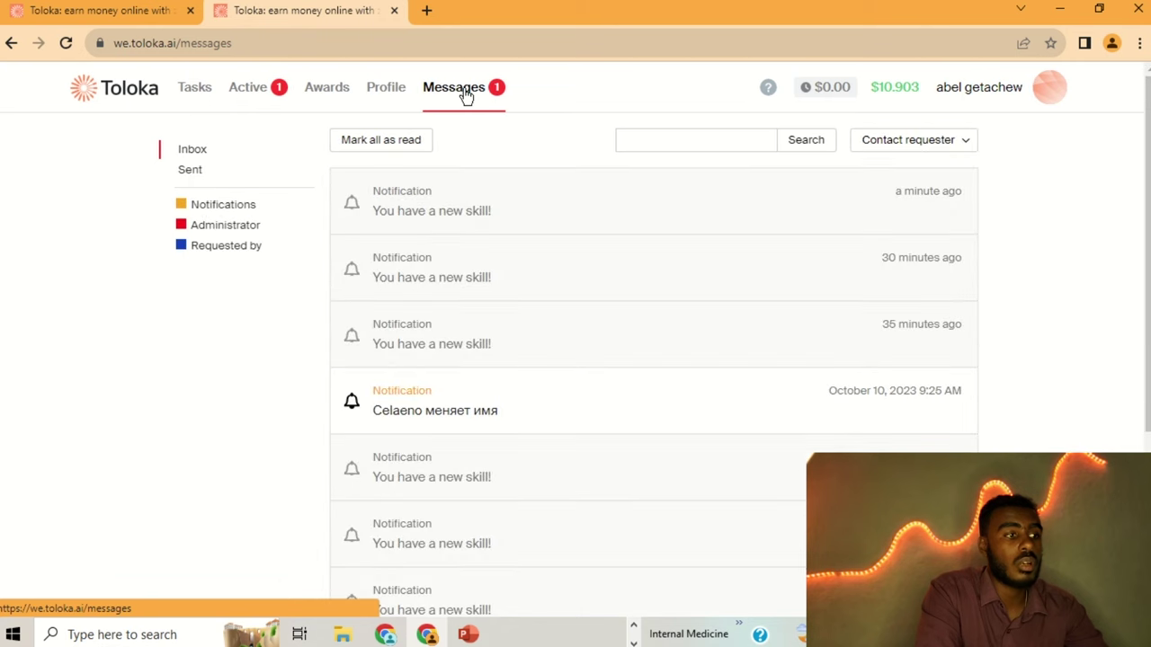
{"action": "left_click", "coordinate": [394, 11]}
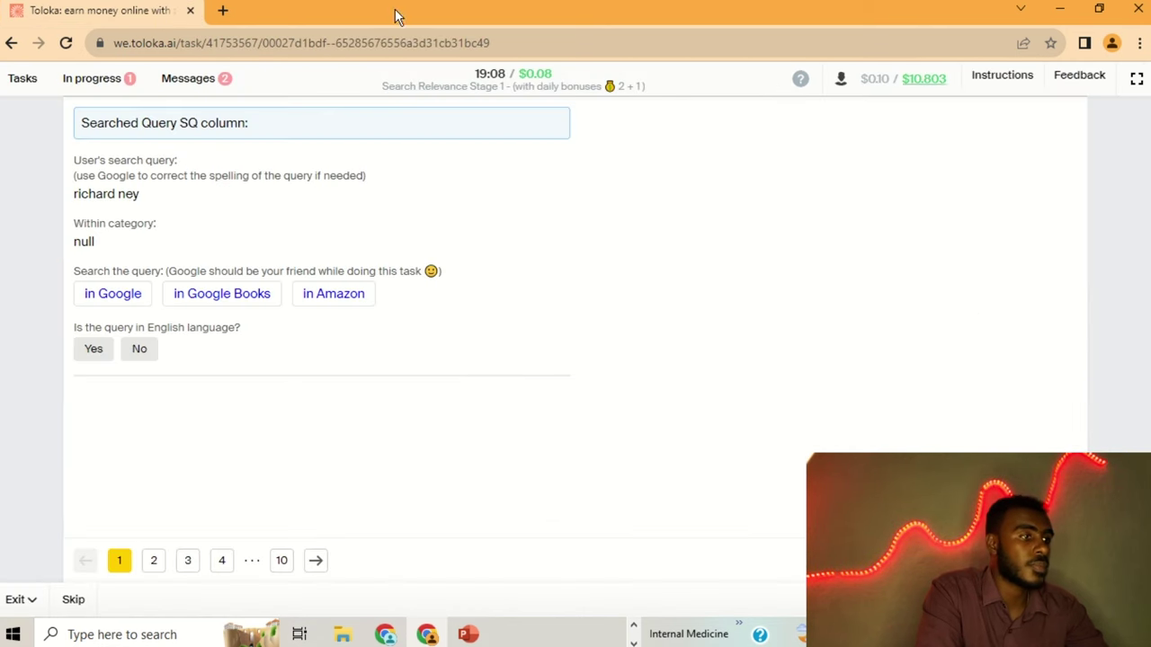
- Research "richard ney" on Google again and mark it as an English Media related query
{"action": "left_click", "coordinate": [133, 293]}
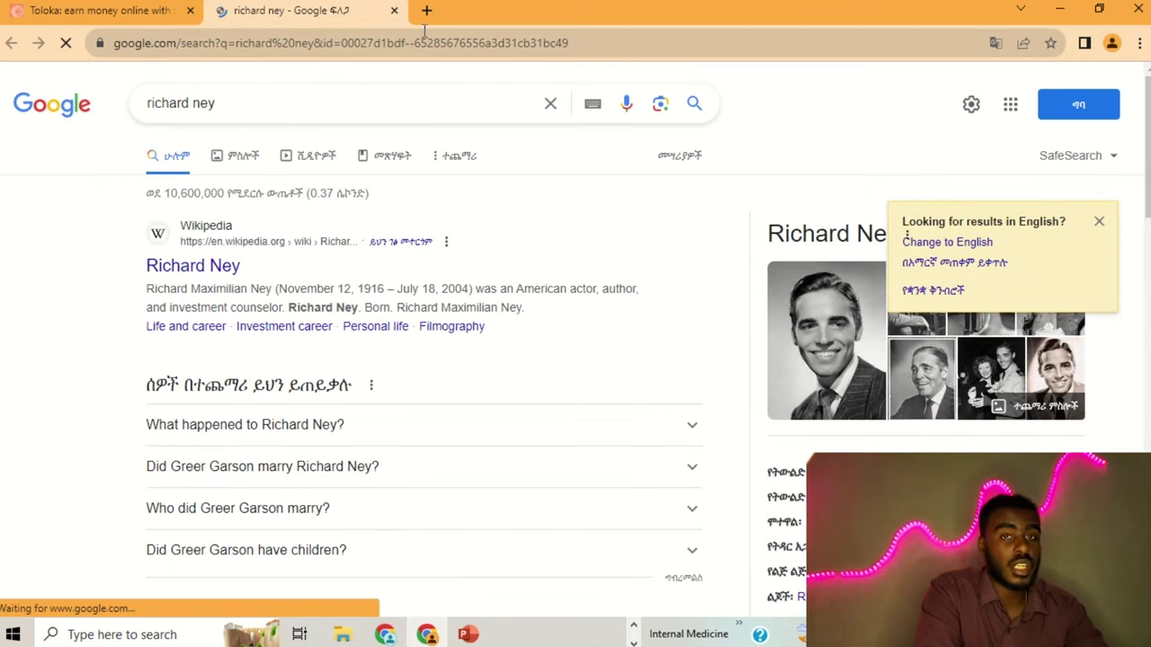
{"action": "left_click", "coordinate": [393, 11]}
{"action": "left_click", "coordinate": [102, 356]}
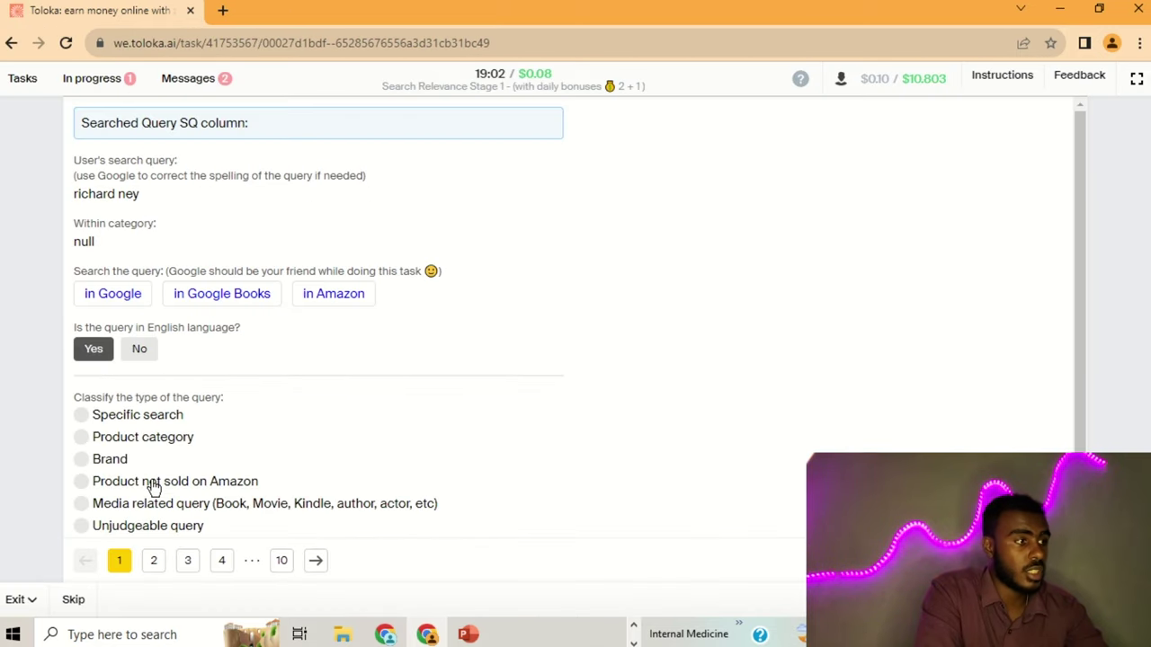
{"action": "left_click", "coordinate": [153, 505]}
- Look up the second query, "ben 10 game", on Google and mark it as an English Media related query
{"action": "left_click", "coordinate": [154, 561]}
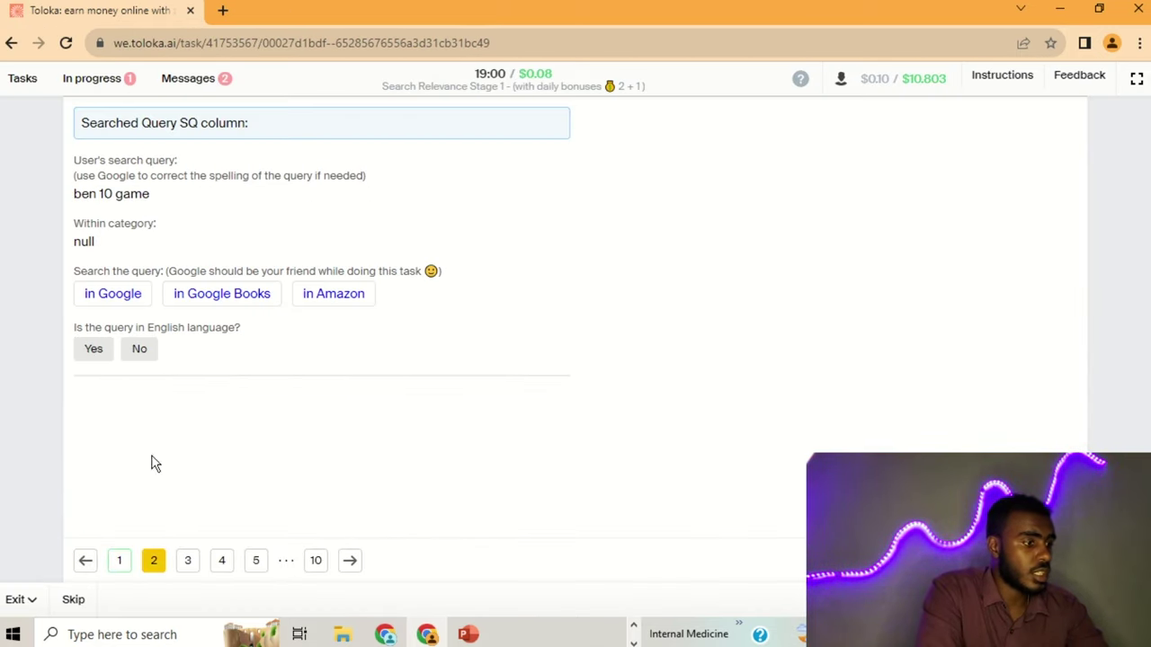
{"action": "left_click", "coordinate": [125, 302]}
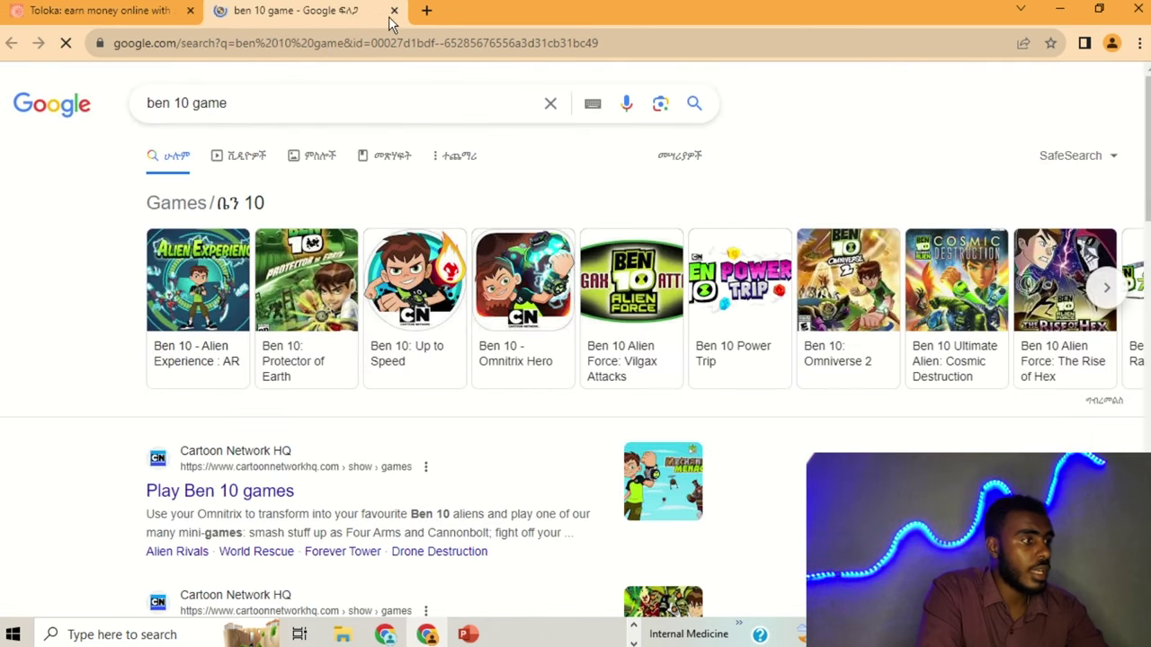
{"action": "left_click", "coordinate": [394, 11]}
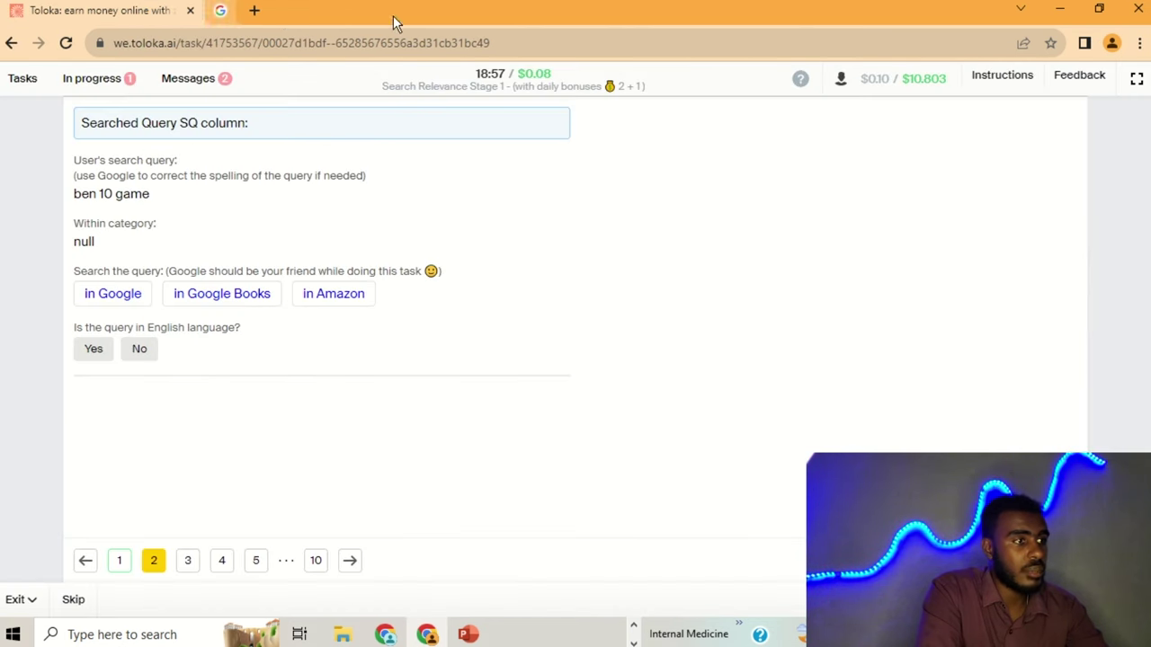
{"action": "left_click", "coordinate": [96, 353]}
{"action": "left_click", "coordinate": [147, 504]}
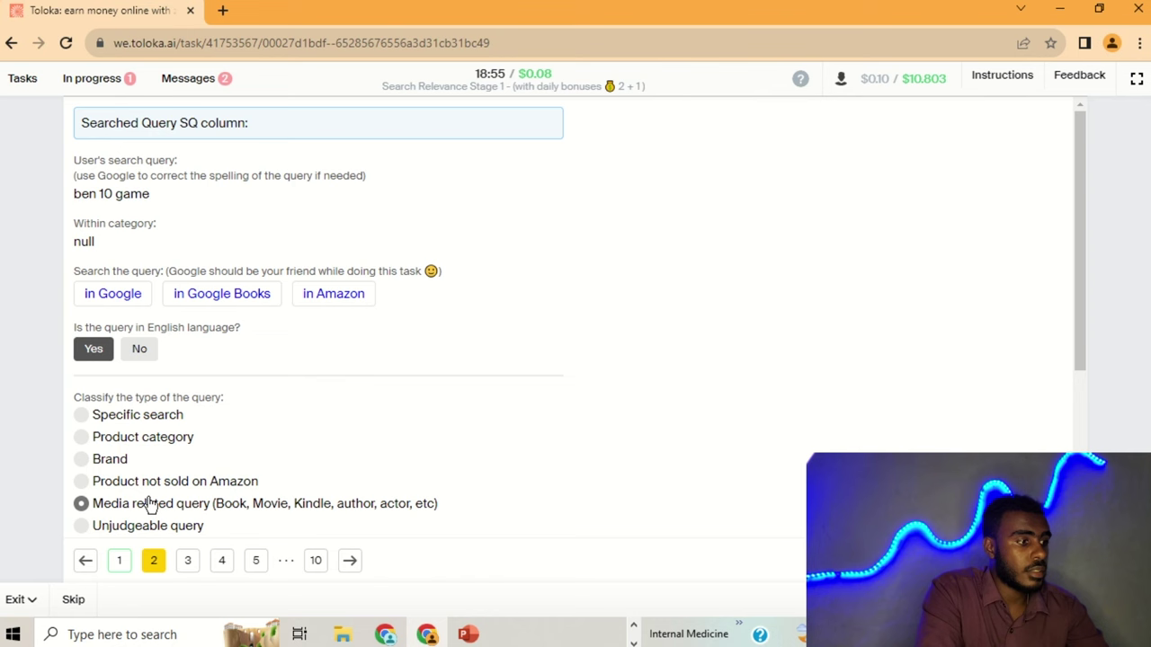
- Look up the third query, "food", on Google and mark it as an English Product category query
{"action": "left_click", "coordinate": [188, 561]}
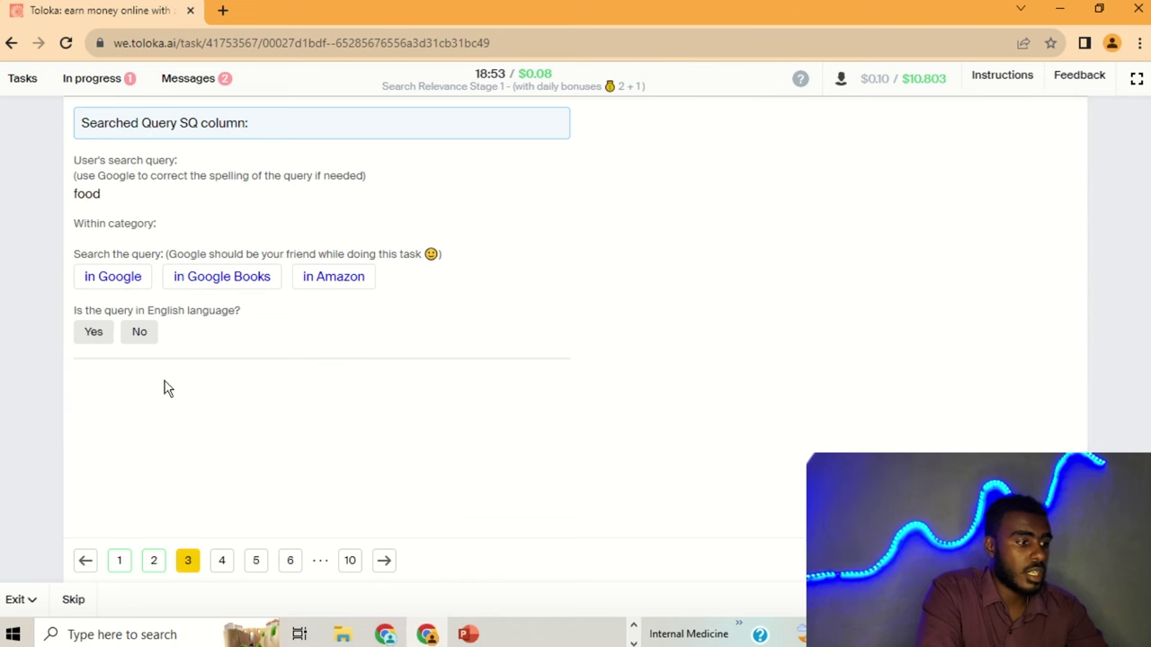
{"action": "left_click", "coordinate": [118, 278]}
{"action": "left_click", "coordinate": [394, 11]}
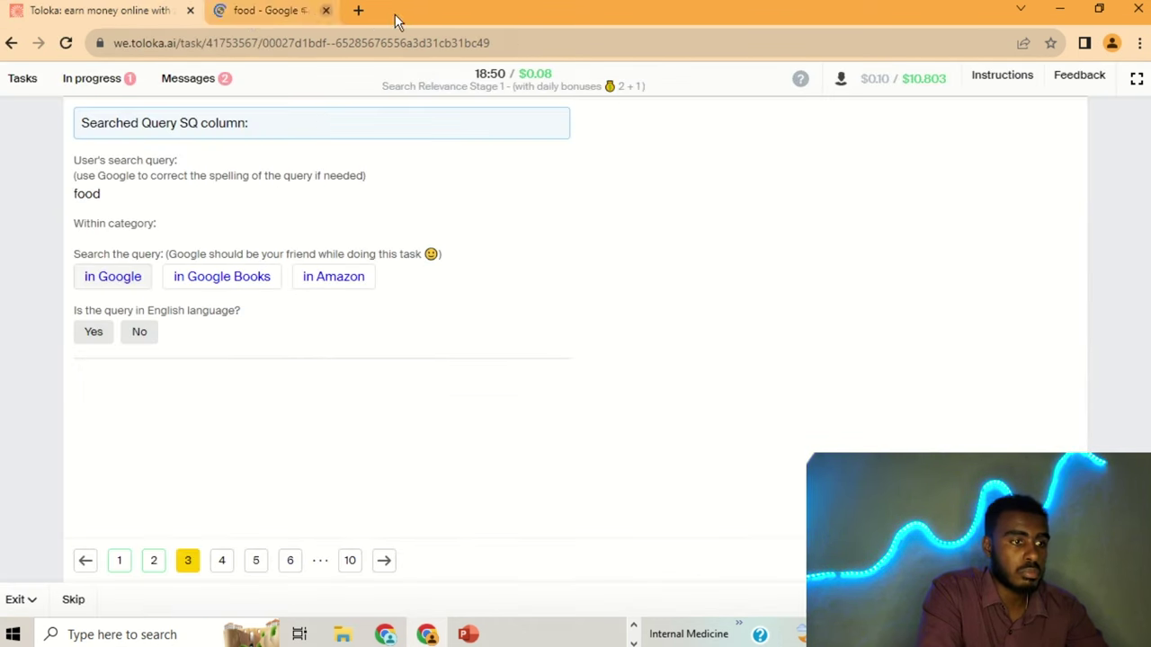
{"action": "left_click", "coordinate": [101, 333]}
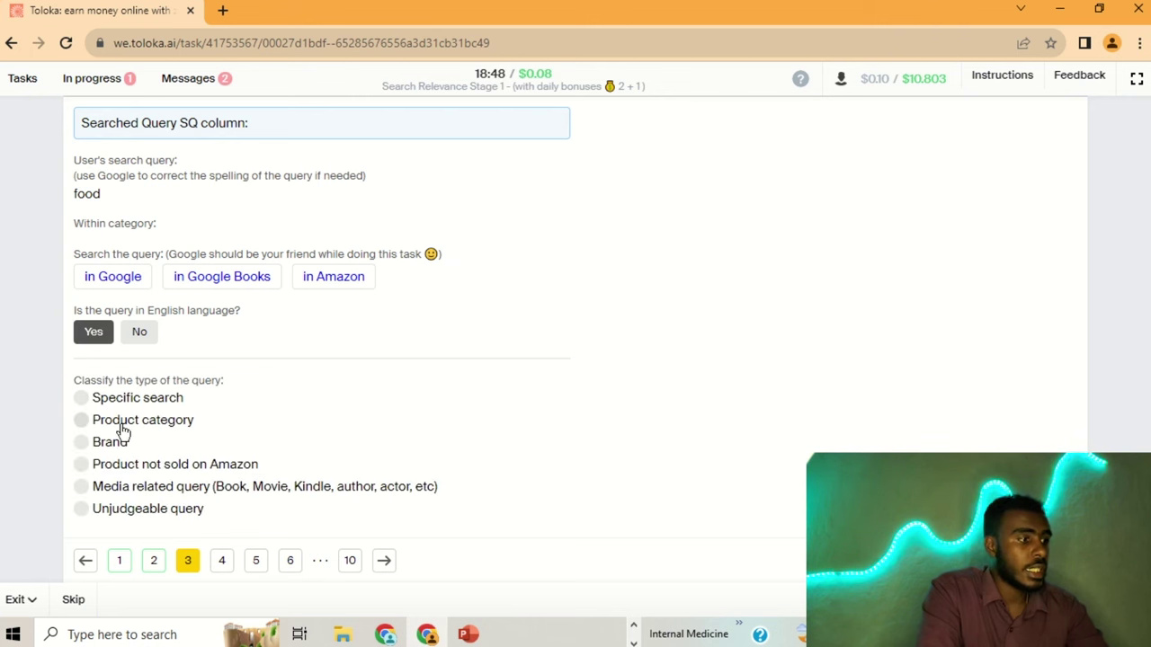
{"action": "left_click", "coordinate": [123, 428]}
- Check the ezbasics food processor offered for the third query on Amazon and classify the pair as Complement
{"action": "left_click", "coordinate": [711, 190]}
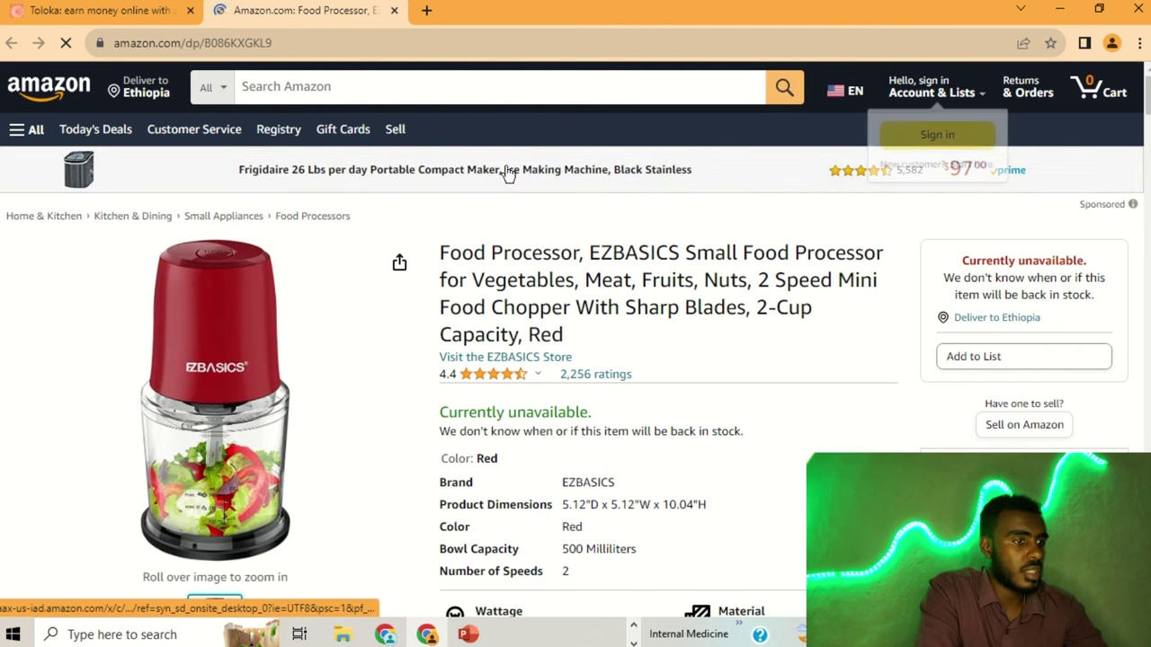
{"action": "left_click", "coordinate": [394, 11]}
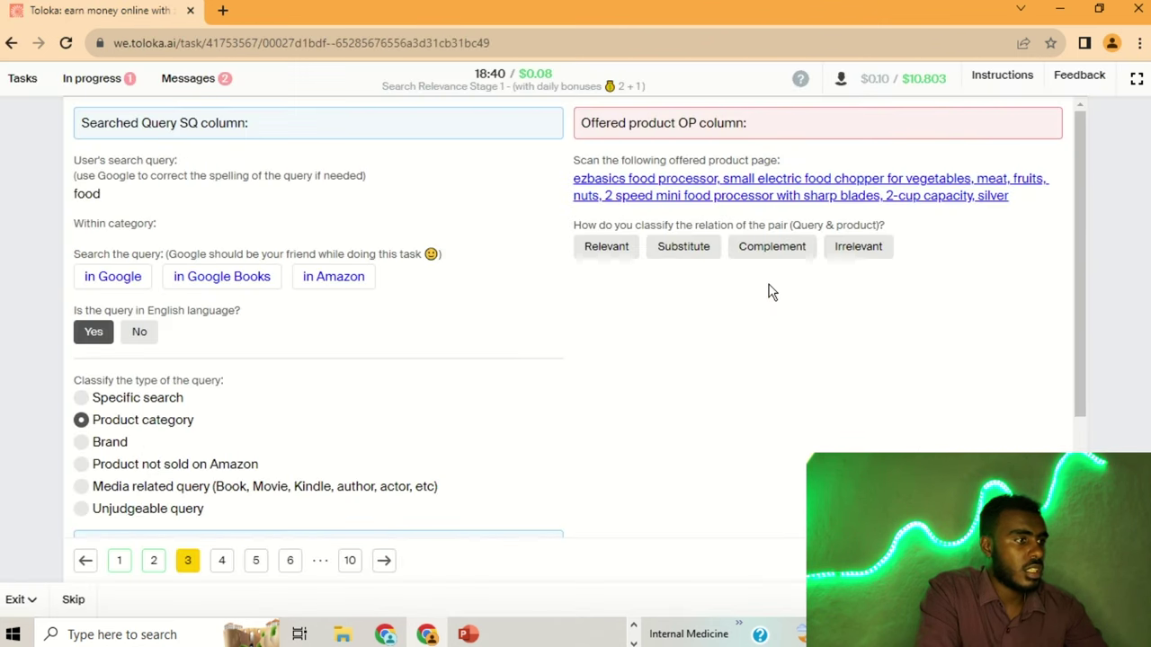
{"action": "left_click", "coordinate": [760, 251]}
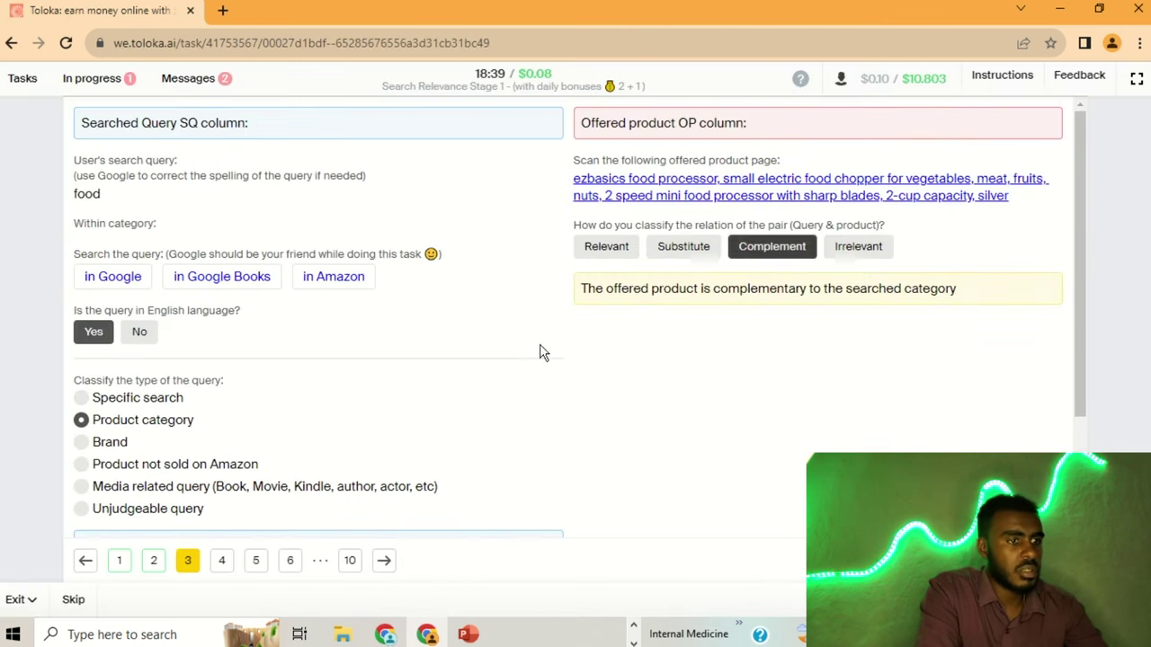
- Look up the fourth query, "silk waistcoats womens amazon", on Google and mark it as an English Specific search
{"action": "left_click", "coordinate": [222, 560]}
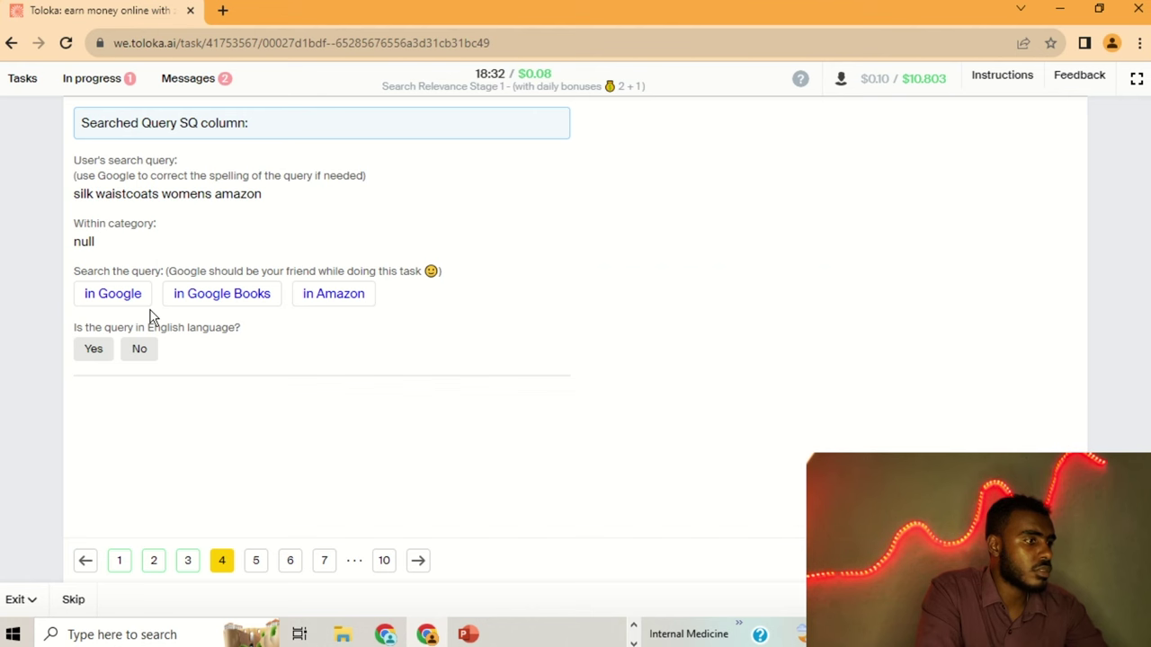
{"action": "left_click", "coordinate": [116, 303]}
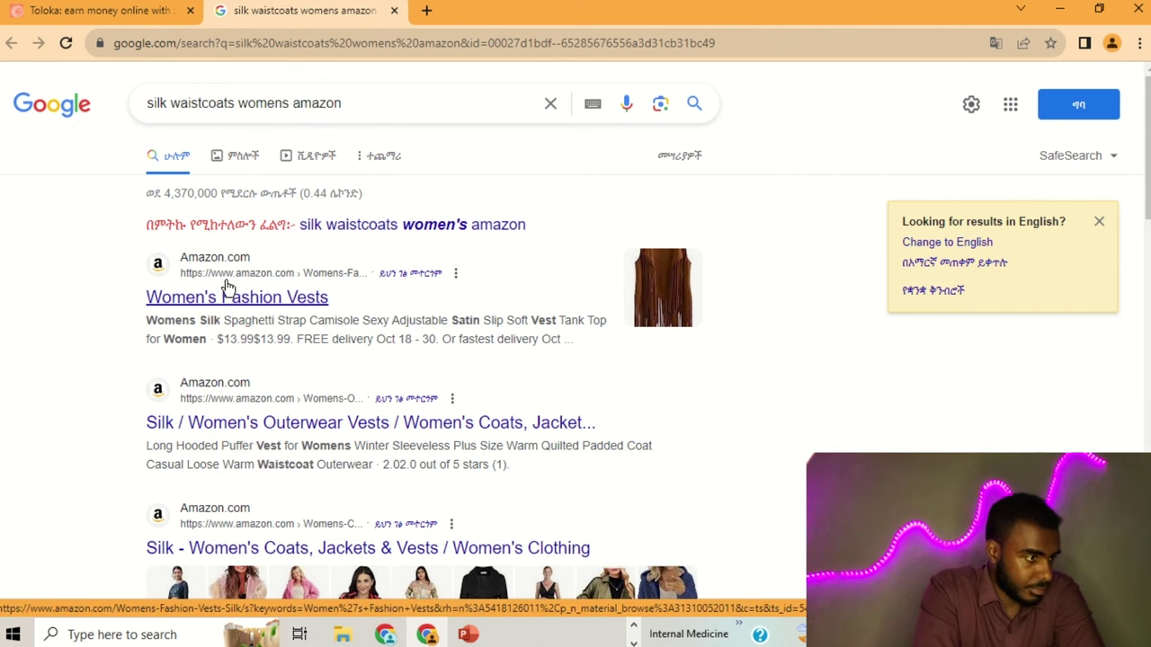
{"action": "key", "text": "ctrl+w"}
{"action": "left_click", "coordinate": [134, 418]}
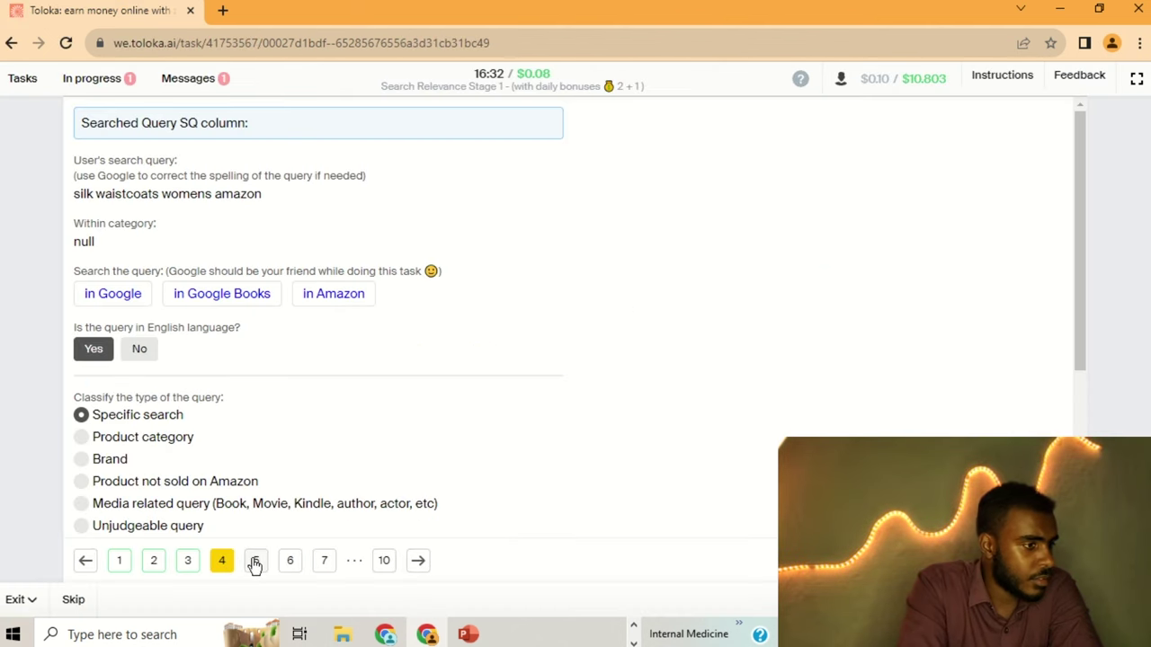
- Look up the fifth query, "mortal kombat: the journey begins", on Google and mark it as an English Media related query
{"action": "left_click", "coordinate": [255, 560]}
{"action": "left_click", "coordinate": [133, 303]}
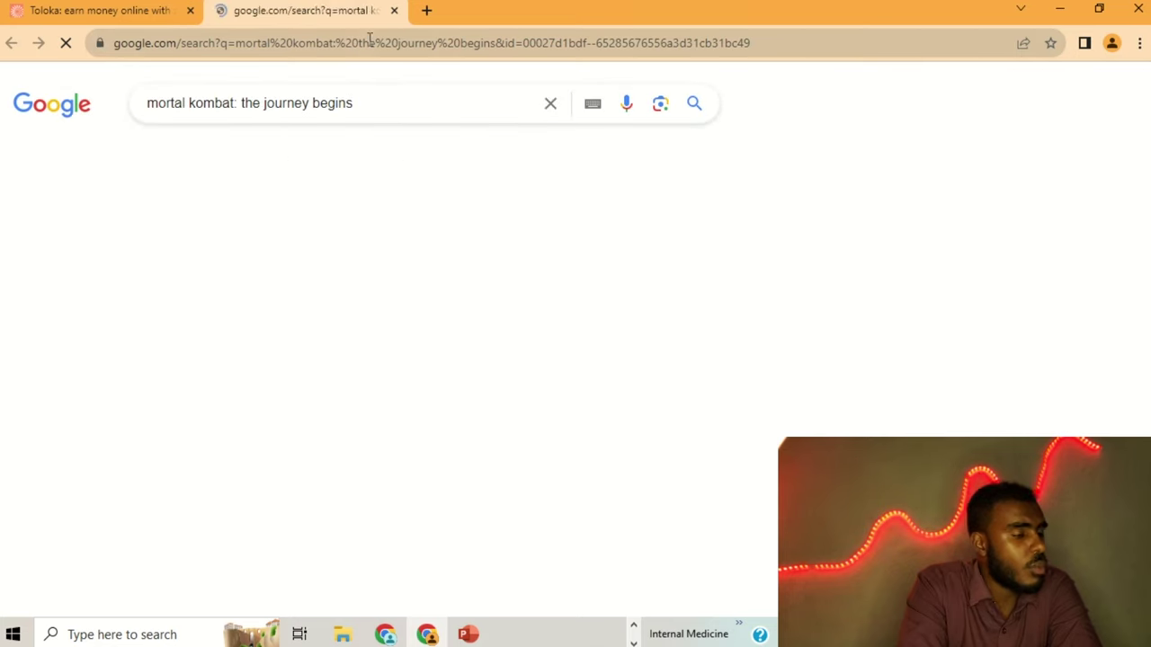
{"action": "left_click", "coordinate": [393, 11]}
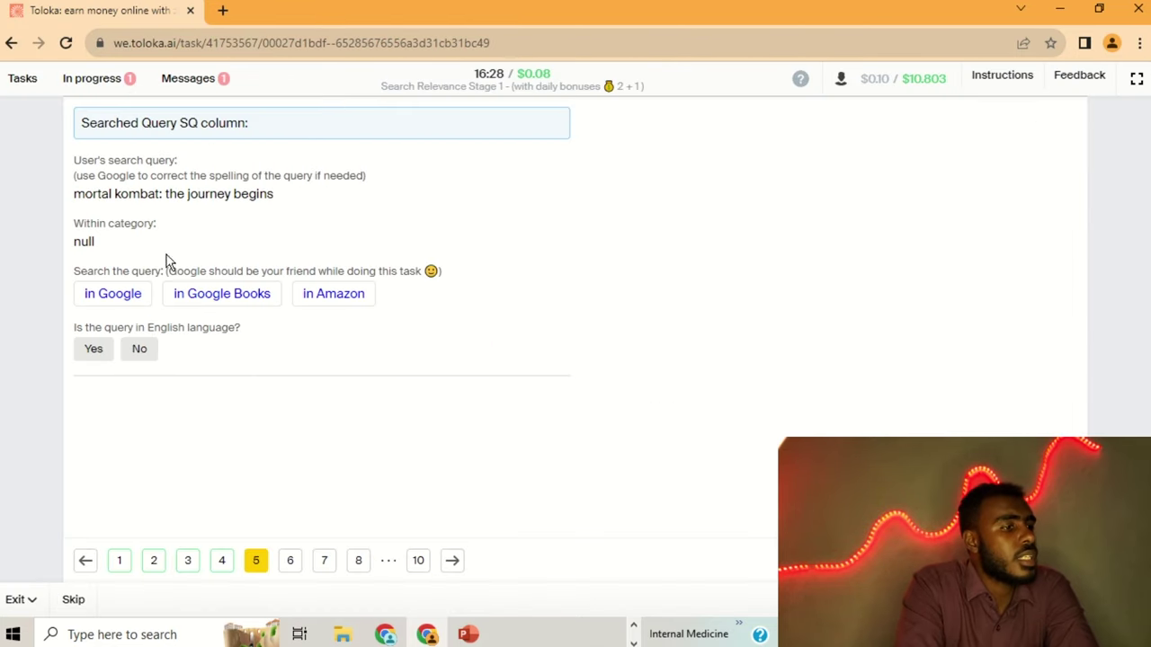
{"action": "left_click", "coordinate": [89, 349]}
{"action": "left_click", "coordinate": [193, 506]}
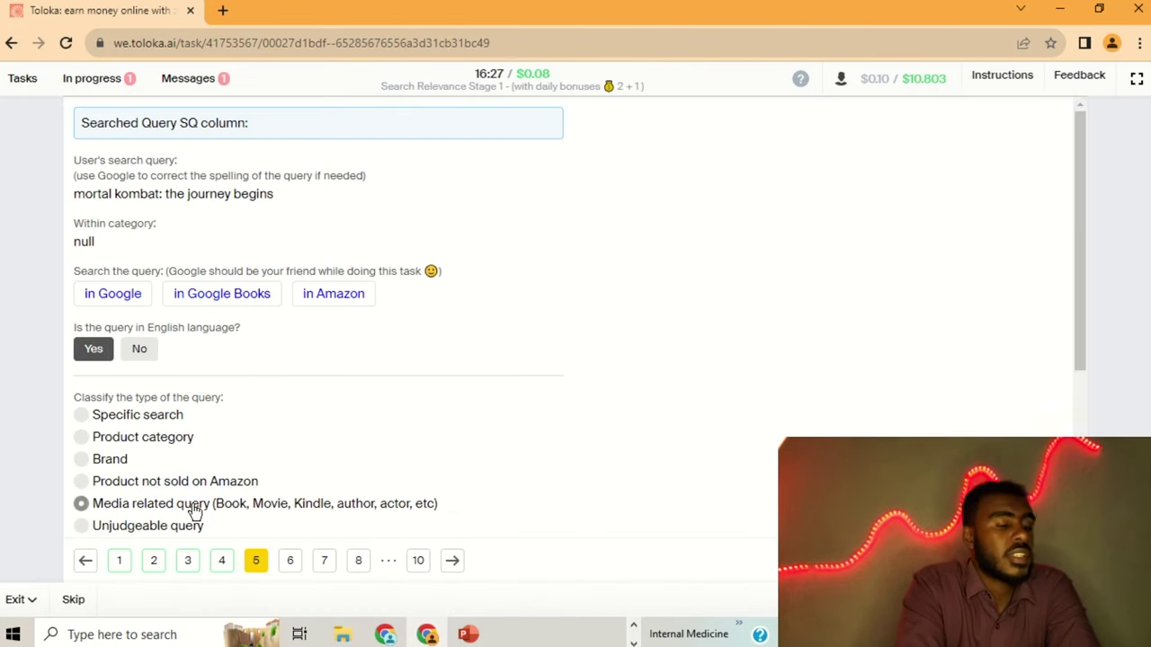
- Look up the sixth query, the Hindi one starting with "4", on Google and mark it as not English
{"action": "left_click", "coordinate": [290, 560]}
{"action": "left_click", "coordinate": [123, 295]}
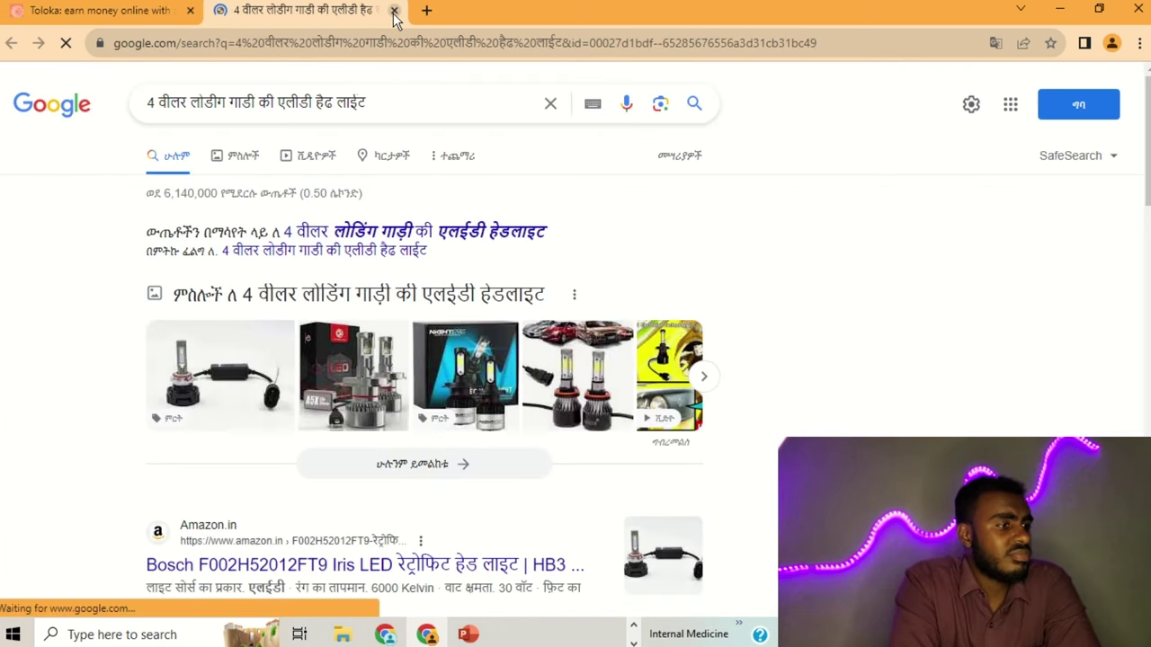
{"action": "scroll", "coordinate": [393, 190], "scroll_direction": "down", "scroll_amount": 5}
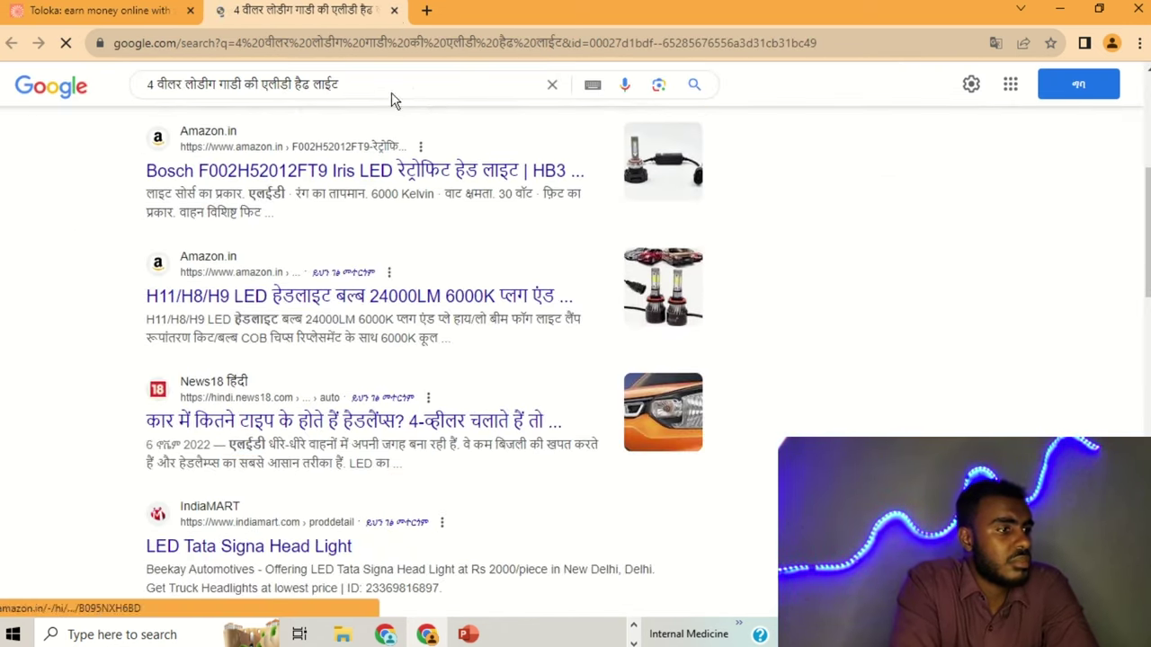
{"action": "left_click", "coordinate": [393, 11]}
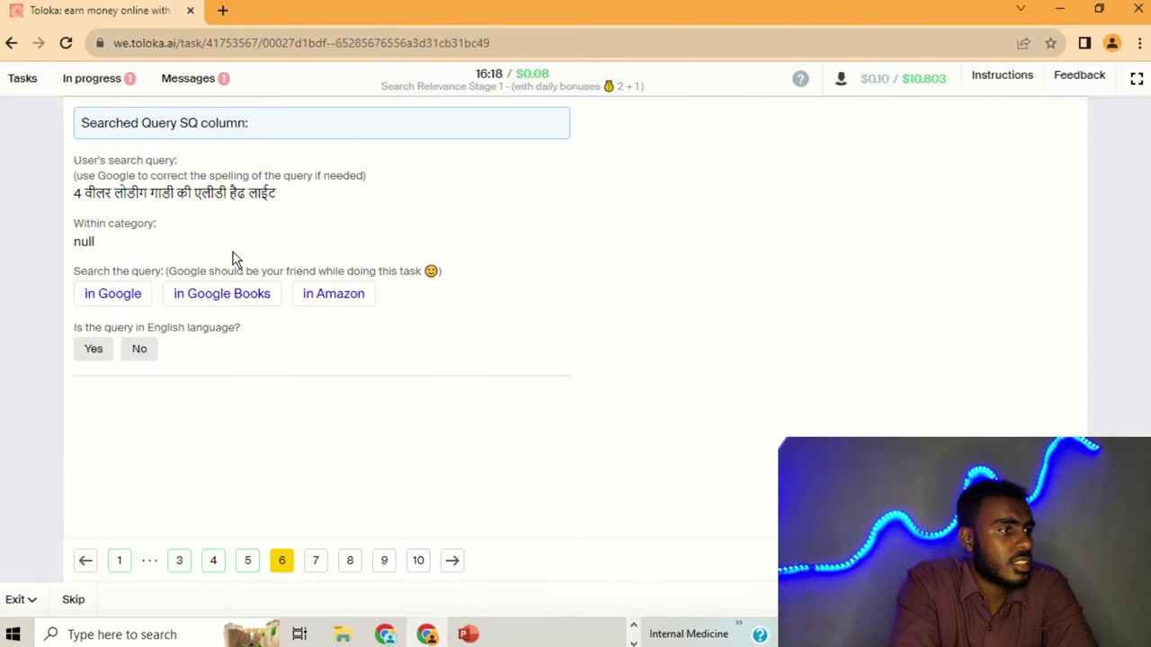
{"action": "left_click", "coordinate": [139, 349]}
- Look up the seventh query, "bestek", on Google and mark it as an English Brand query
{"action": "left_click", "coordinate": [316, 562]}
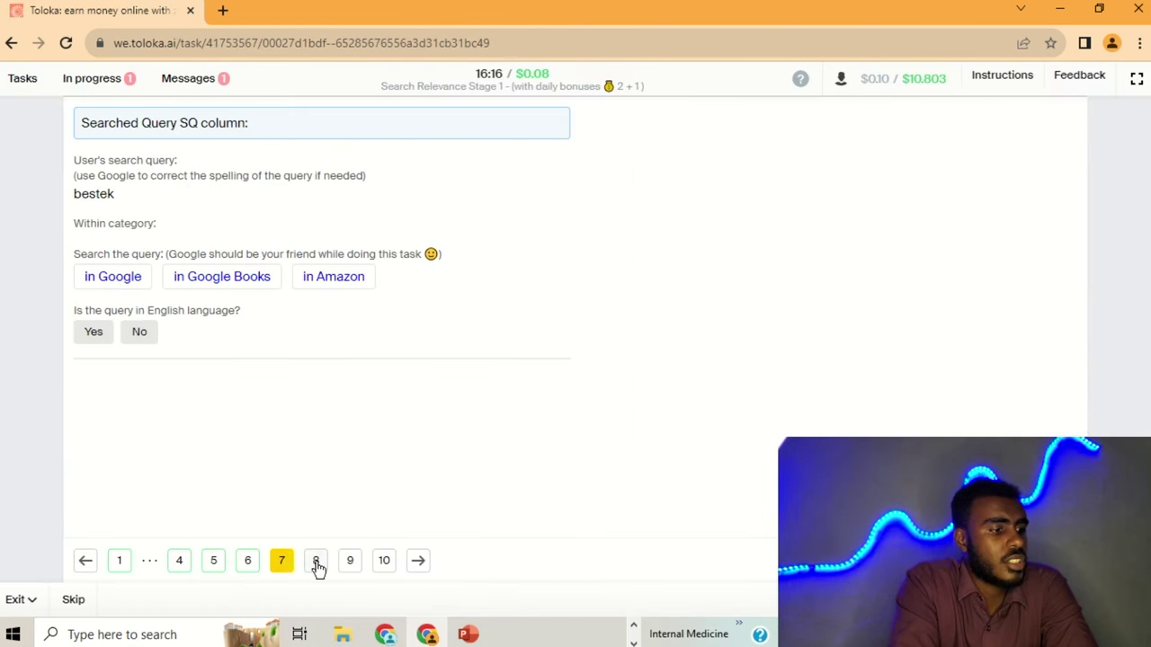
{"action": "left_click", "coordinate": [134, 285]}
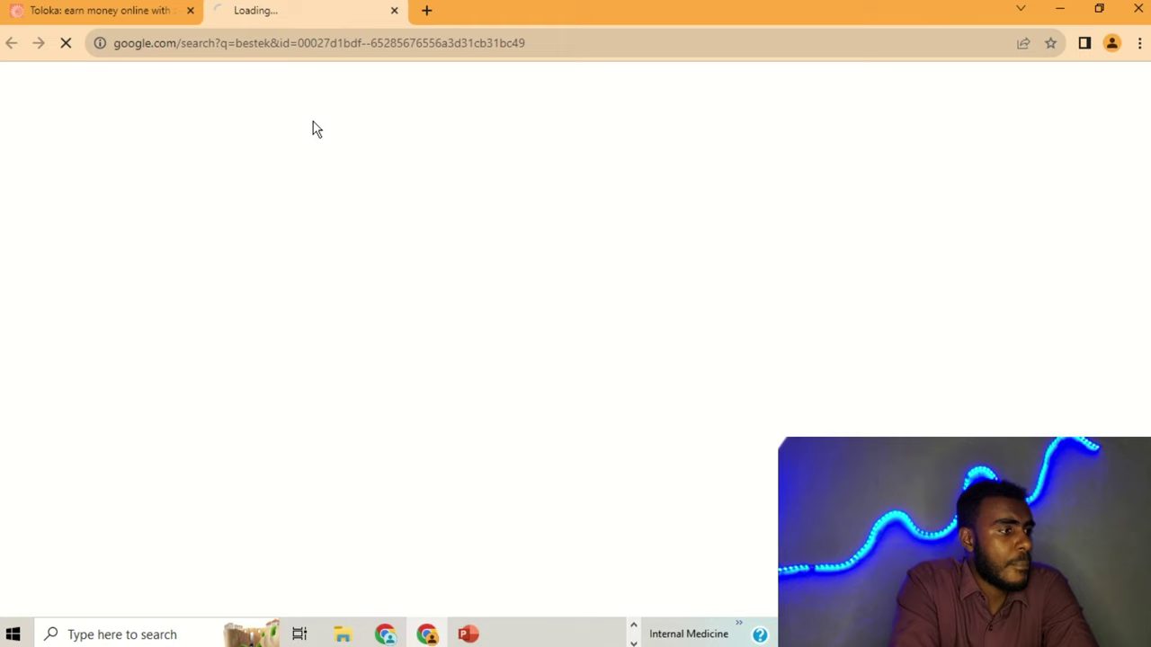
{"action": "left_click", "coordinate": [394, 12]}
{"action": "left_click", "coordinate": [97, 338]}
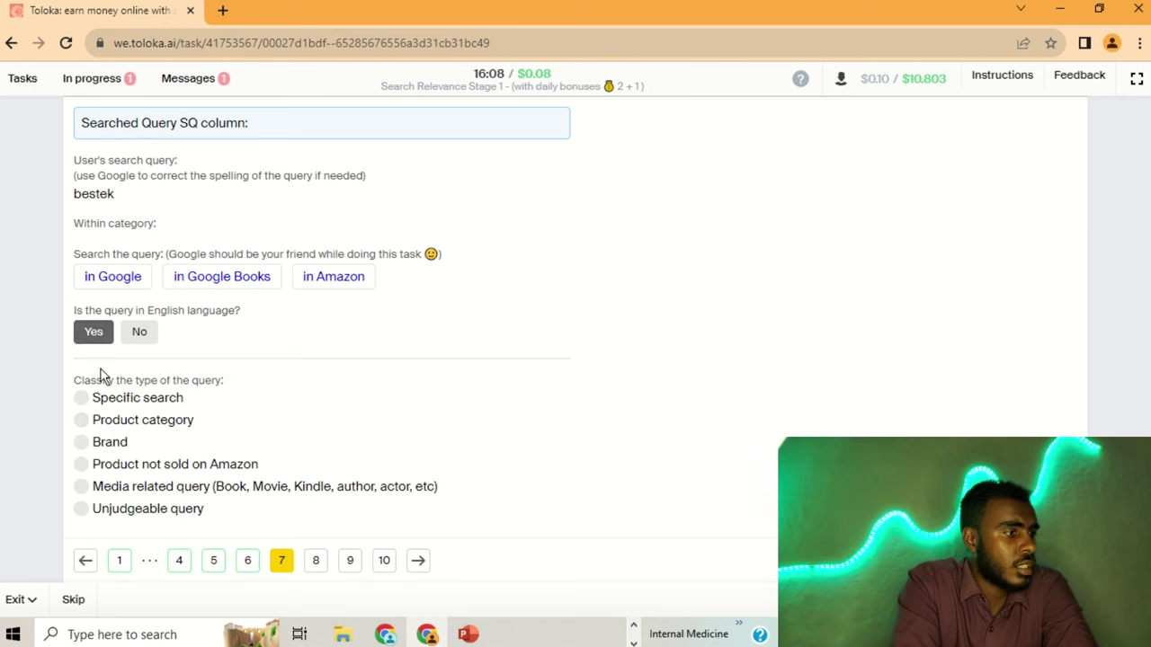
{"action": "left_click", "coordinate": [111, 443]}
- Classify the BESTEK power strip offered for the seventh query as Relevant and check its Amazon product page
{"action": "left_click", "coordinate": [608, 264]}
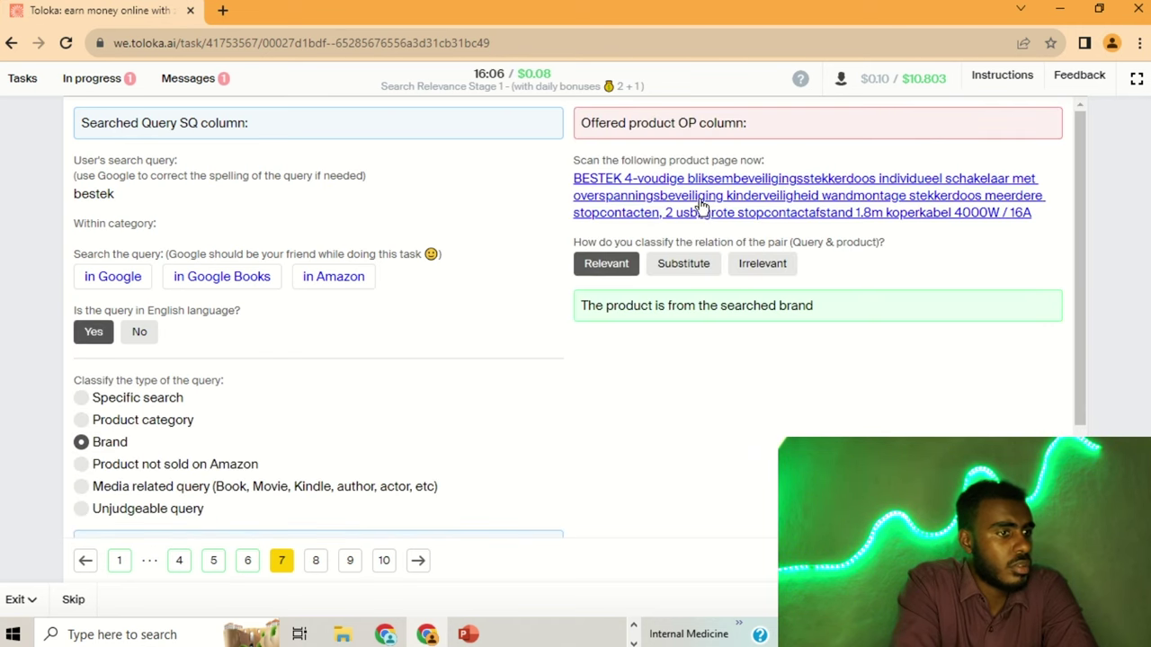
{"action": "left_click", "coordinate": [710, 203]}
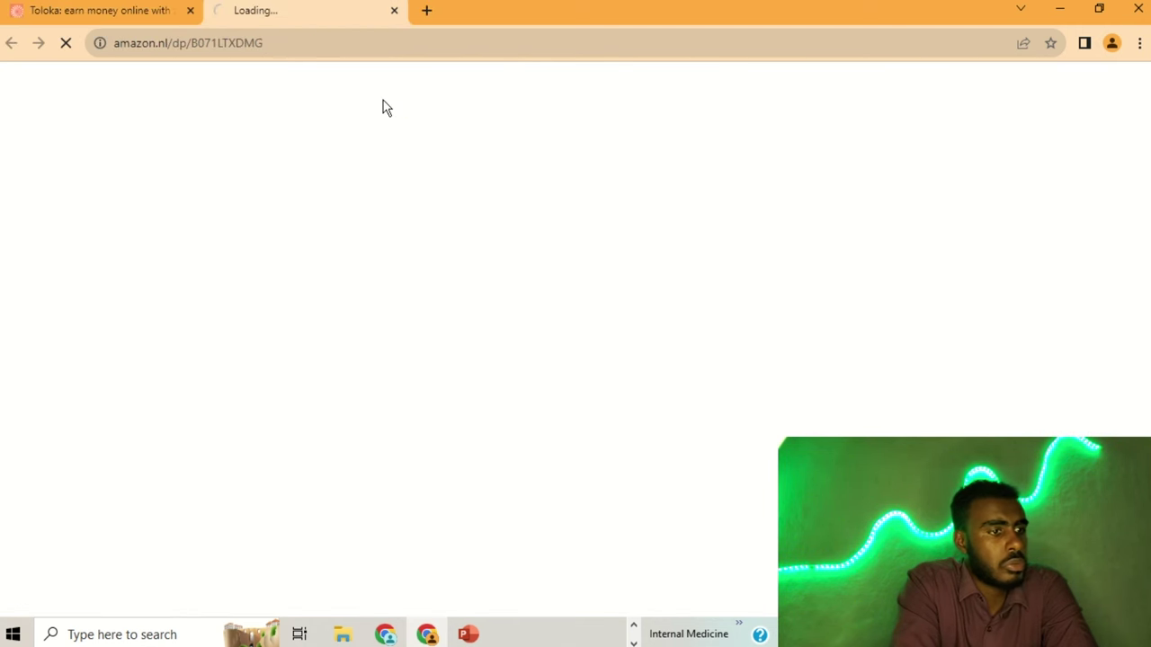
{"action": "left_click", "coordinate": [394, 11]}
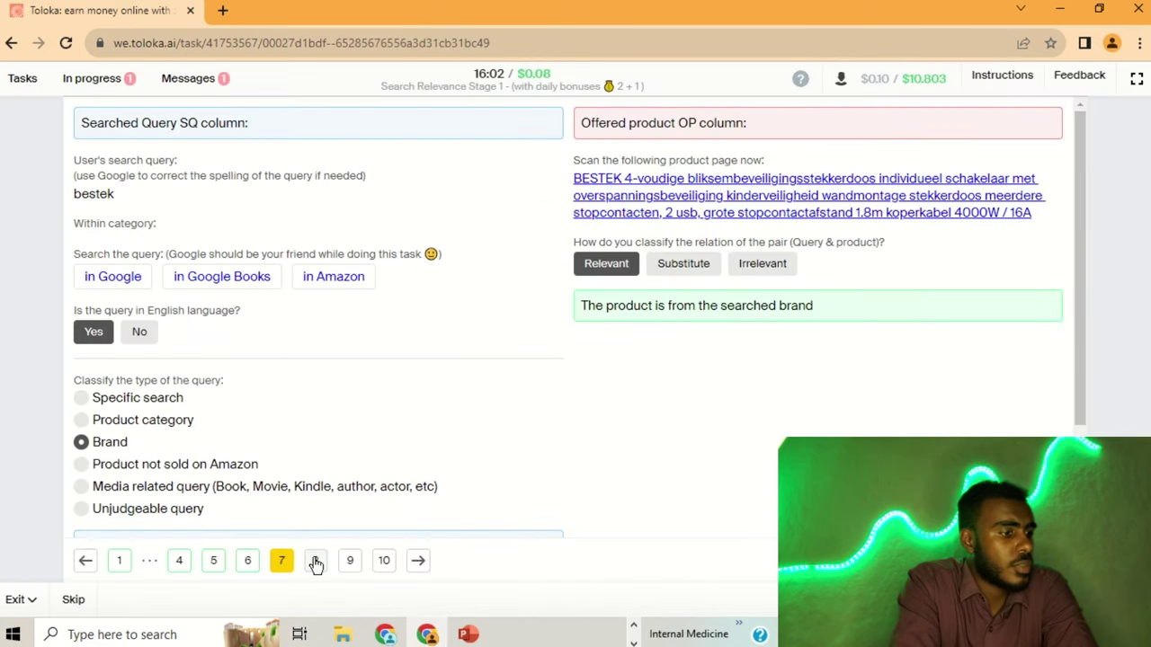
- Look up the eighth query, "तस्ते वाला कलर", on Google and mark it as not English
{"action": "left_click", "coordinate": [316, 561]}
{"action": "left_click", "coordinate": [139, 308]}
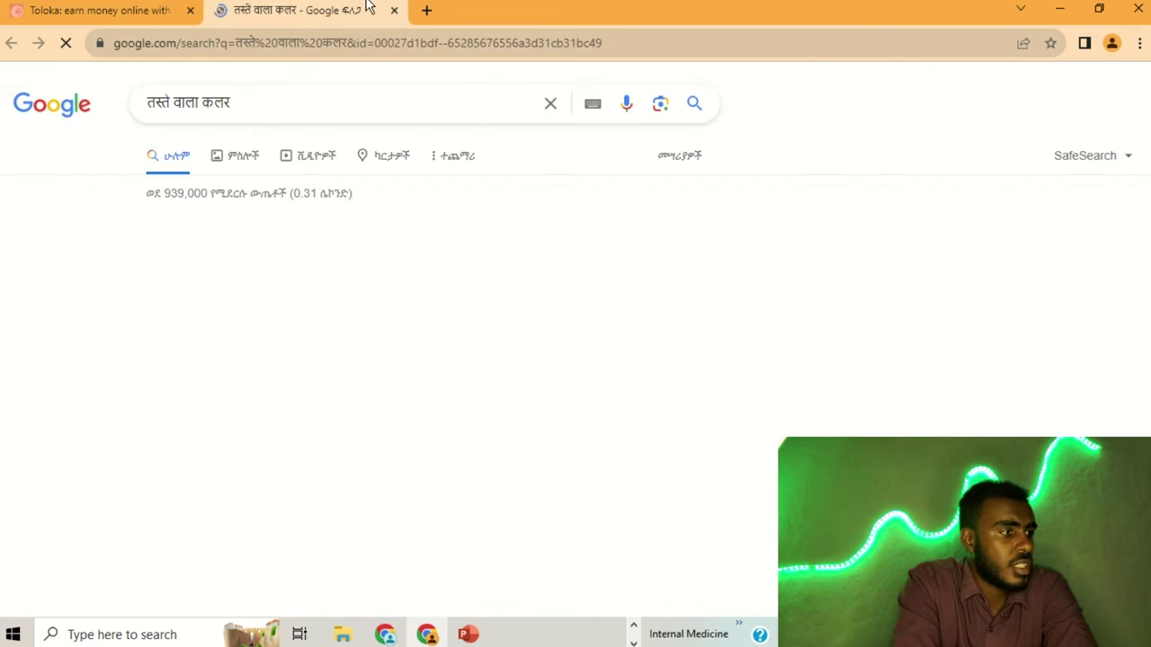
{"action": "left_click", "coordinate": [393, 11]}
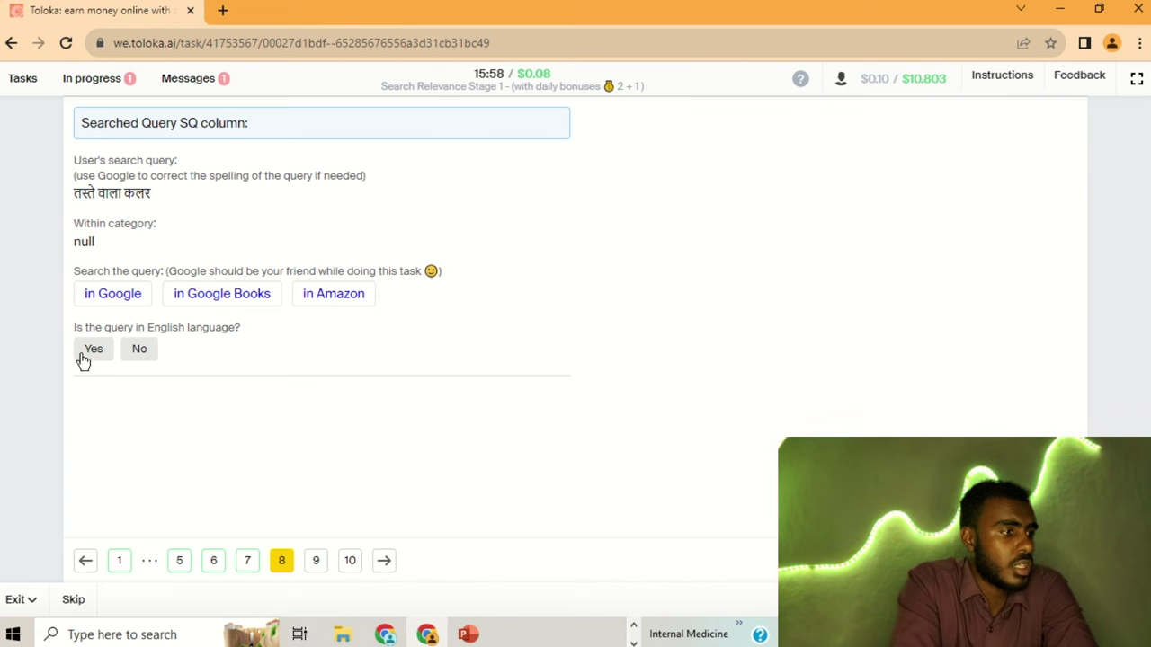
{"action": "left_click", "coordinate": [139, 350]}
- Look up the ninth query, "food", on Google and mark it as an English Product category query
{"action": "left_click", "coordinate": [315, 561]}
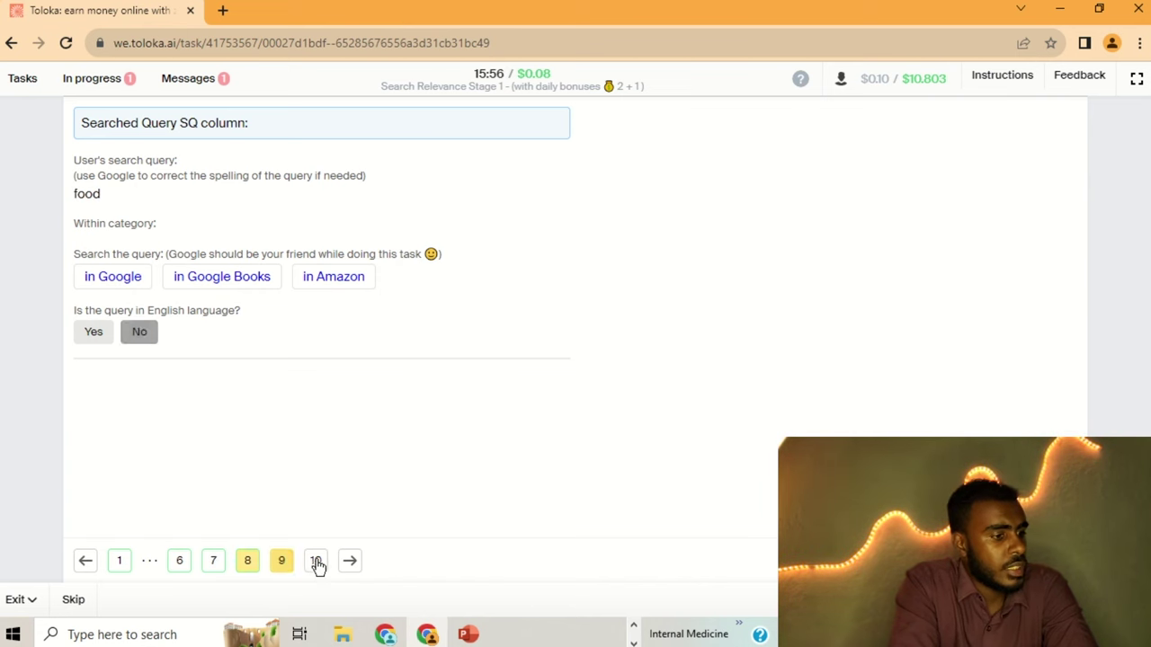
{"action": "left_click", "coordinate": [126, 278]}
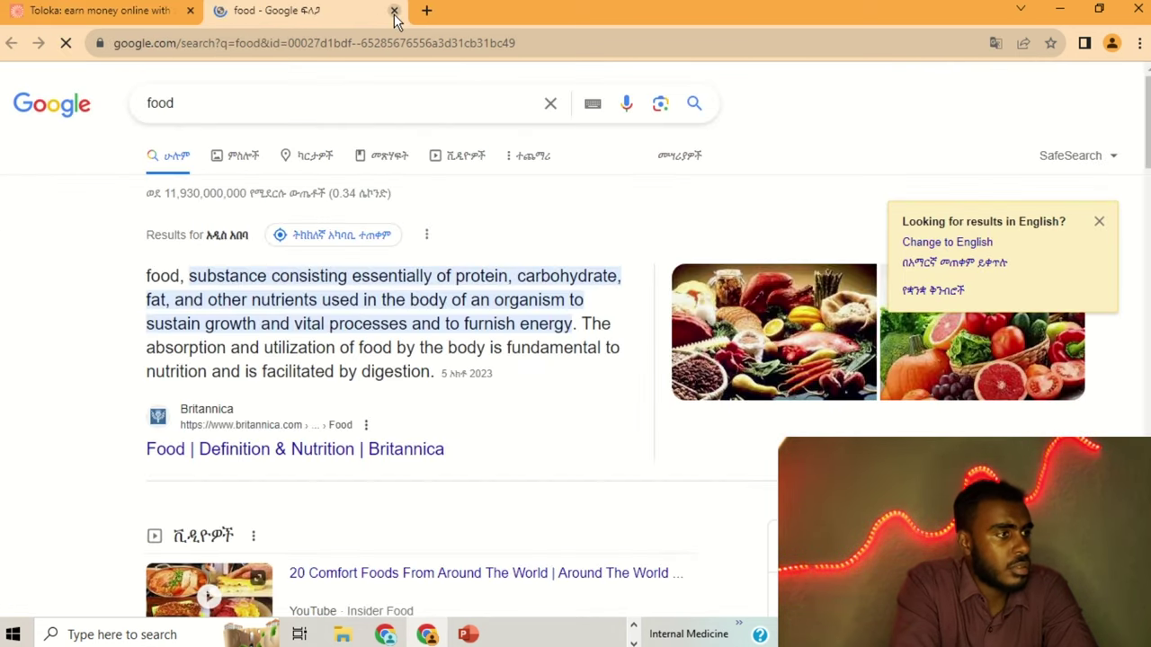
{"action": "left_click", "coordinate": [394, 11]}
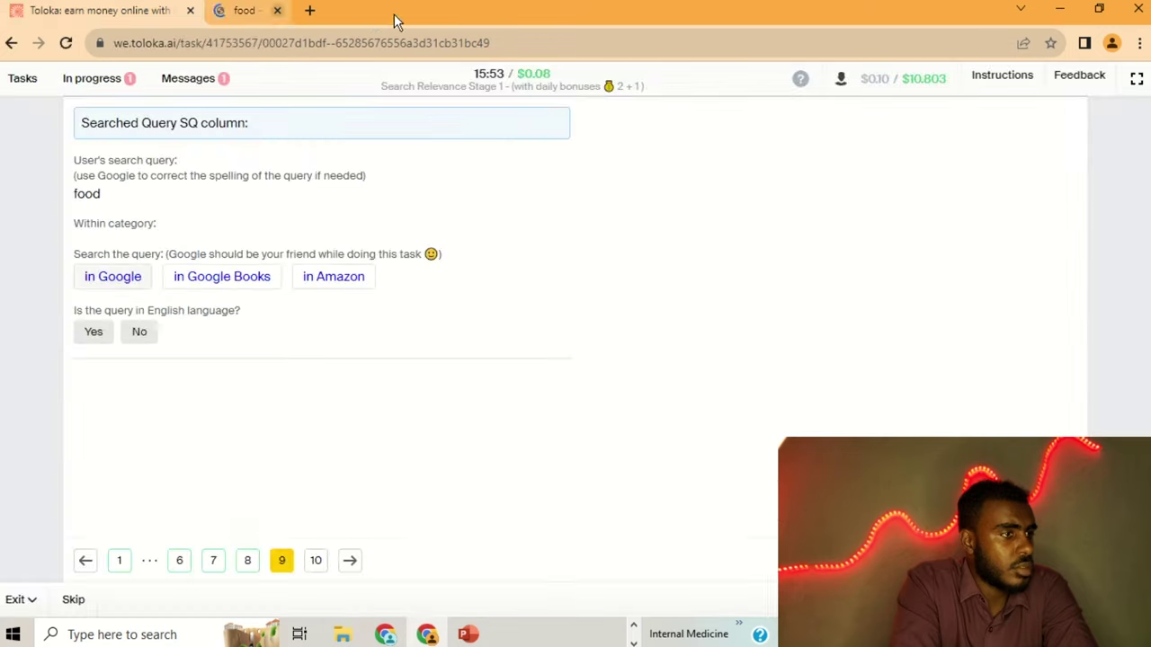
{"action": "left_click", "coordinate": [96, 333]}
{"action": "left_click", "coordinate": [106, 421]}
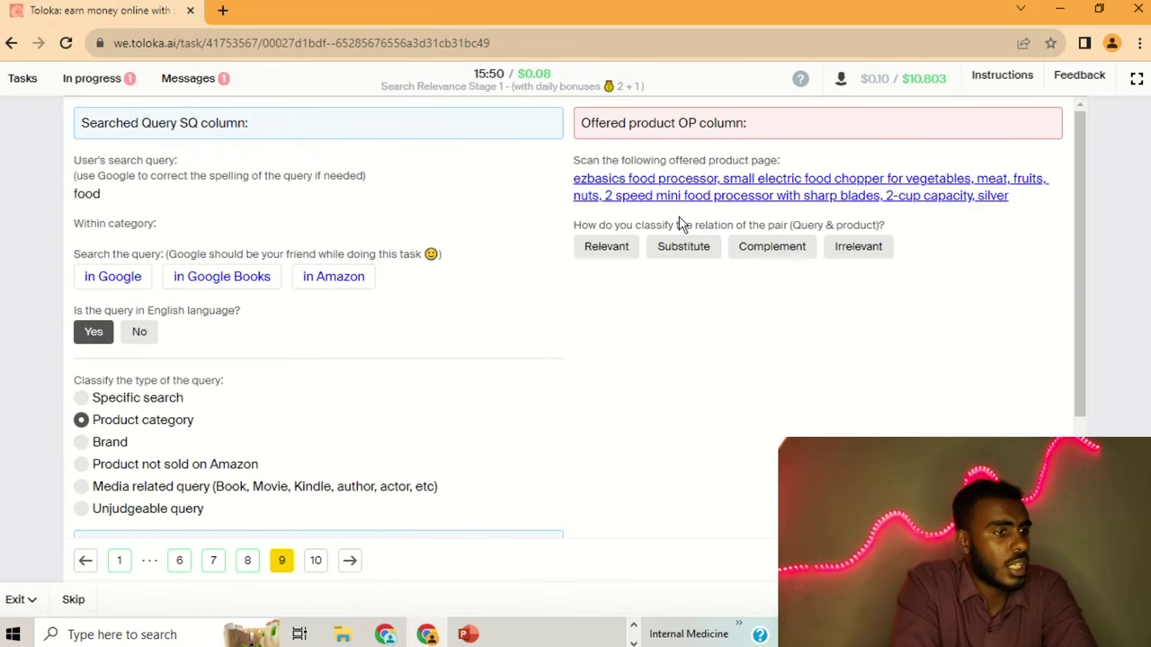
- Check the ezbasics food processor offered for the ninth query on Amazon and classify the pair as Complement
{"action": "left_click", "coordinate": [705, 198]}
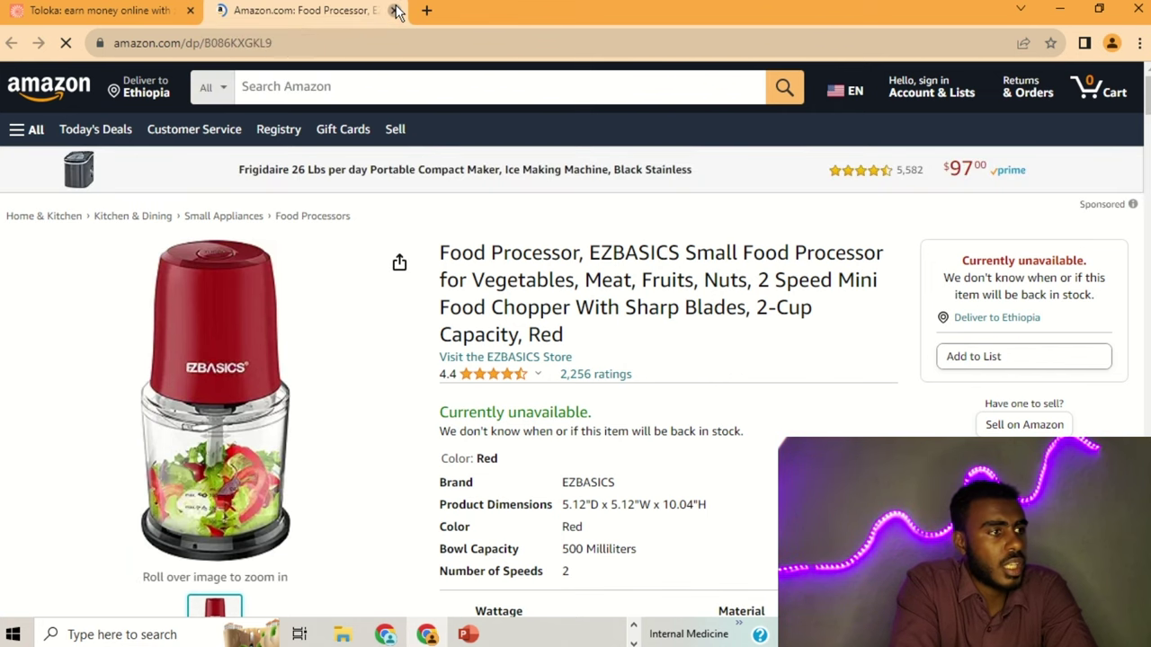
{"action": "left_click", "coordinate": [396, 11]}
{"action": "left_click", "coordinate": [754, 248]}
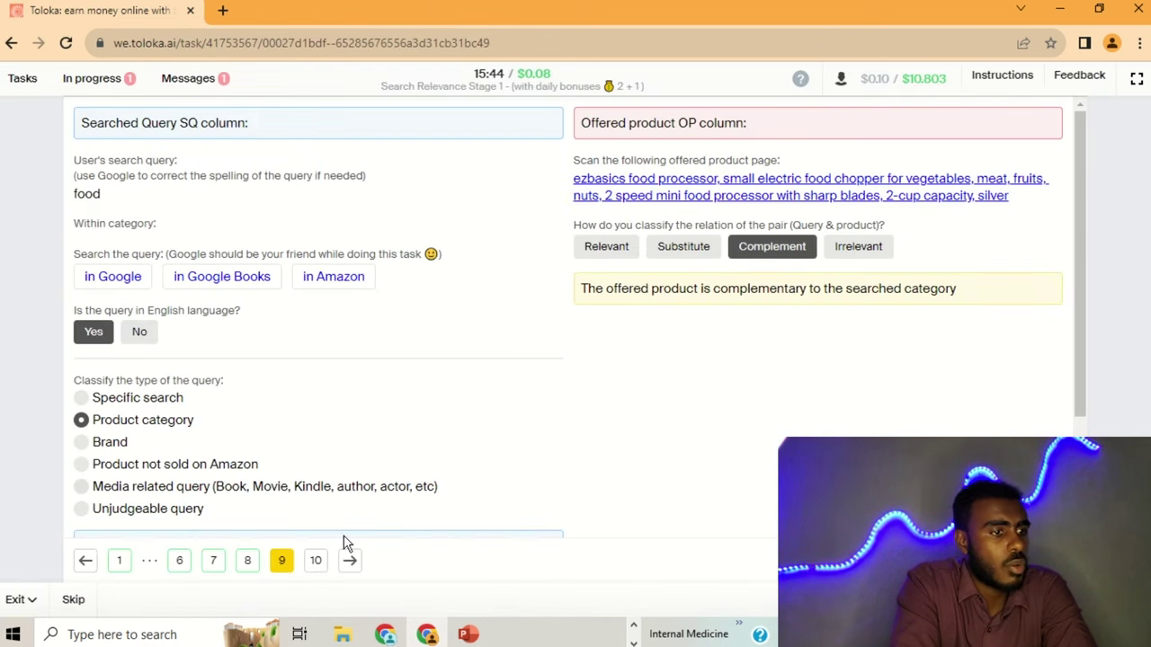
- Look up the tenth query, "abcd: any body can dance", on Google, mark it as an English Media related query and submit the set
{"action": "left_click", "coordinate": [316, 562]}
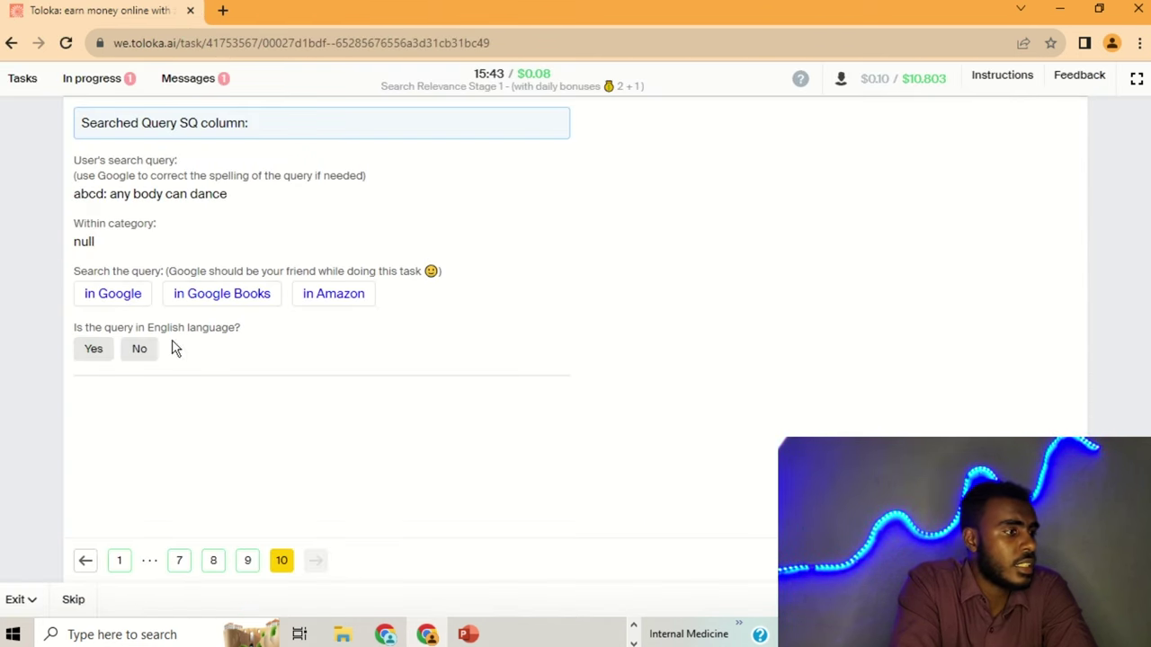
{"action": "left_click", "coordinate": [129, 302]}
{"action": "left_click", "coordinate": [394, 11]}
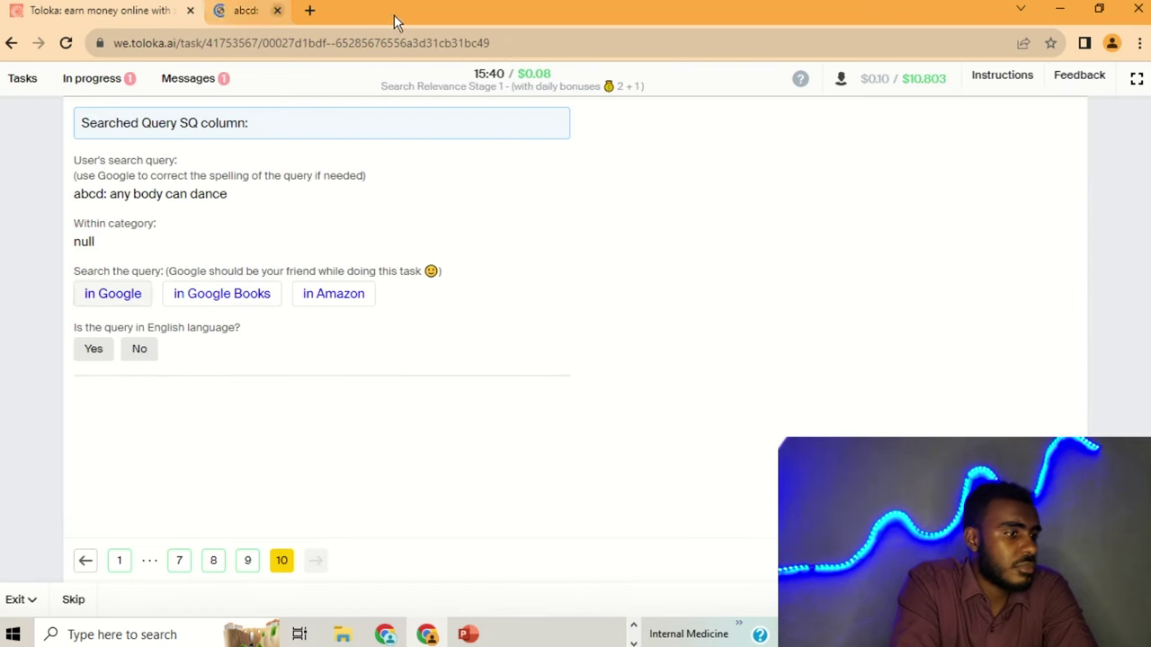
{"action": "left_click", "coordinate": [101, 349]}
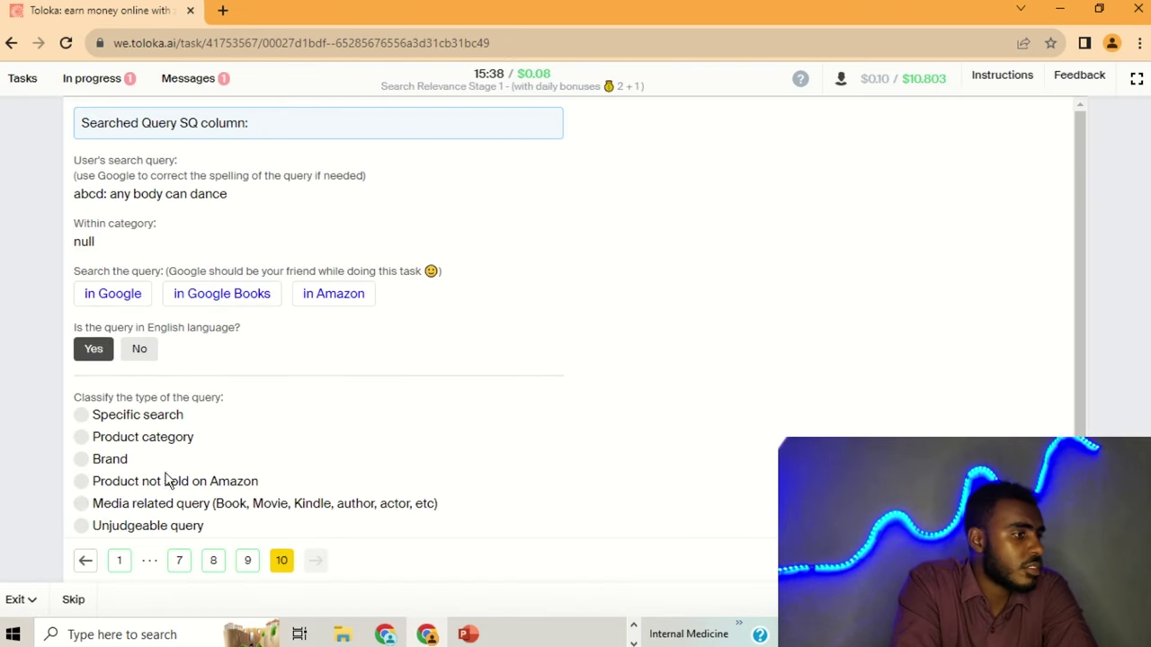
{"action": "left_click", "coordinate": [206, 510]}
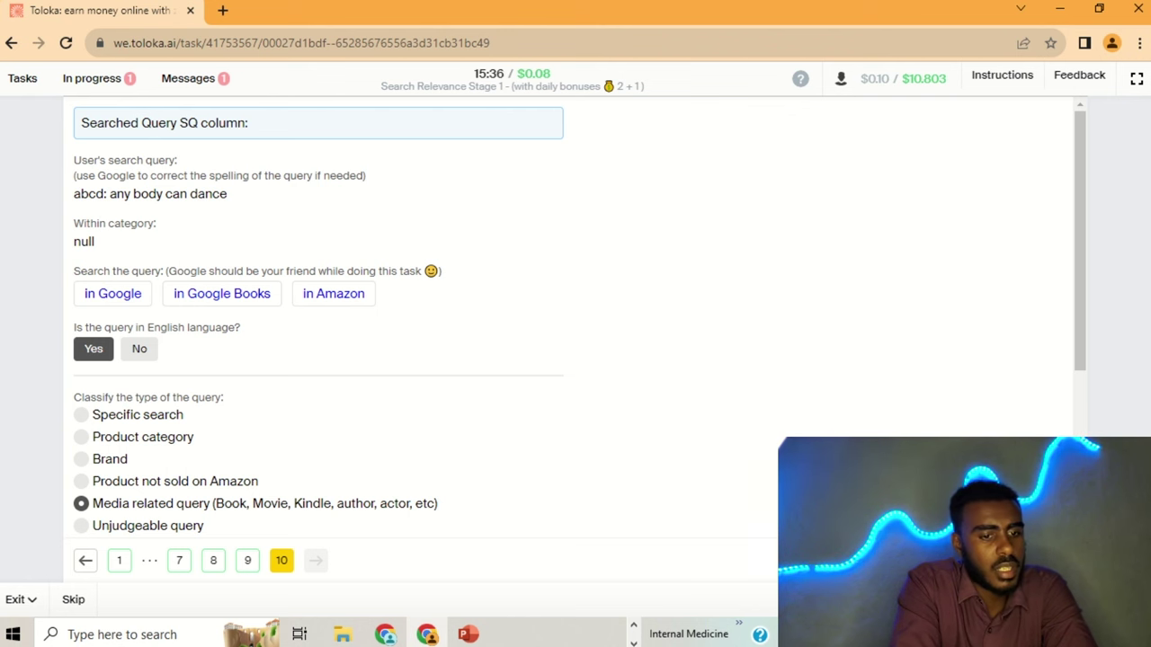
{"action": "key", "text": "Return"}
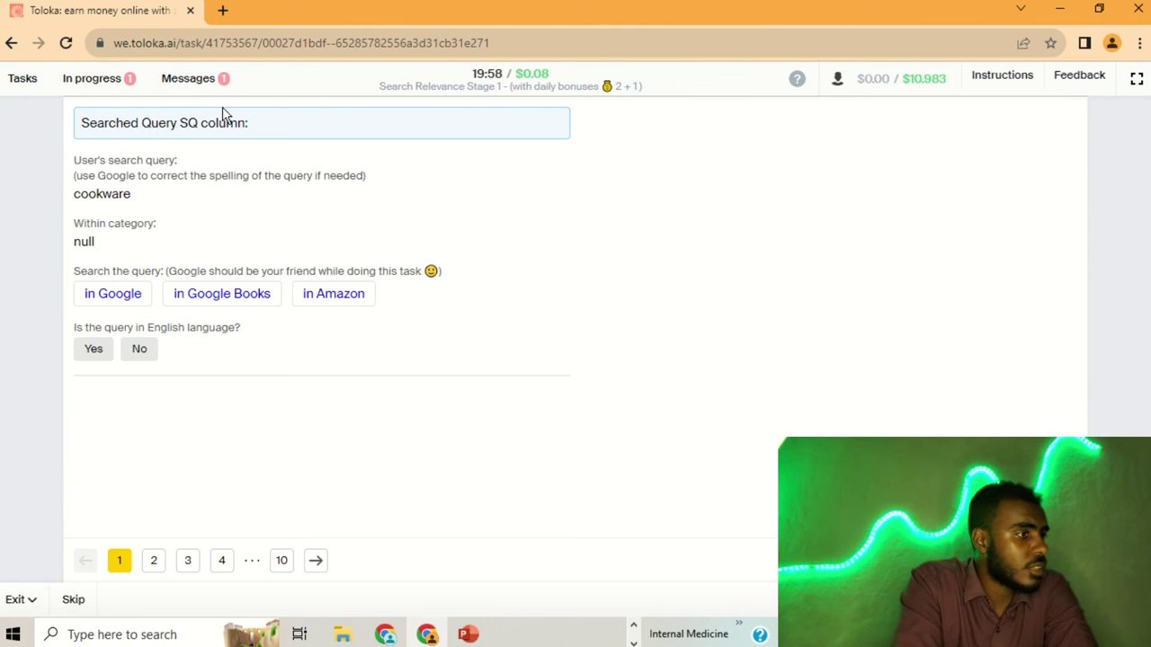
- Look up the new set's first query, "cookware", on Google and mark it as an English Product category query
{"action": "left_click", "coordinate": [97, 296]}
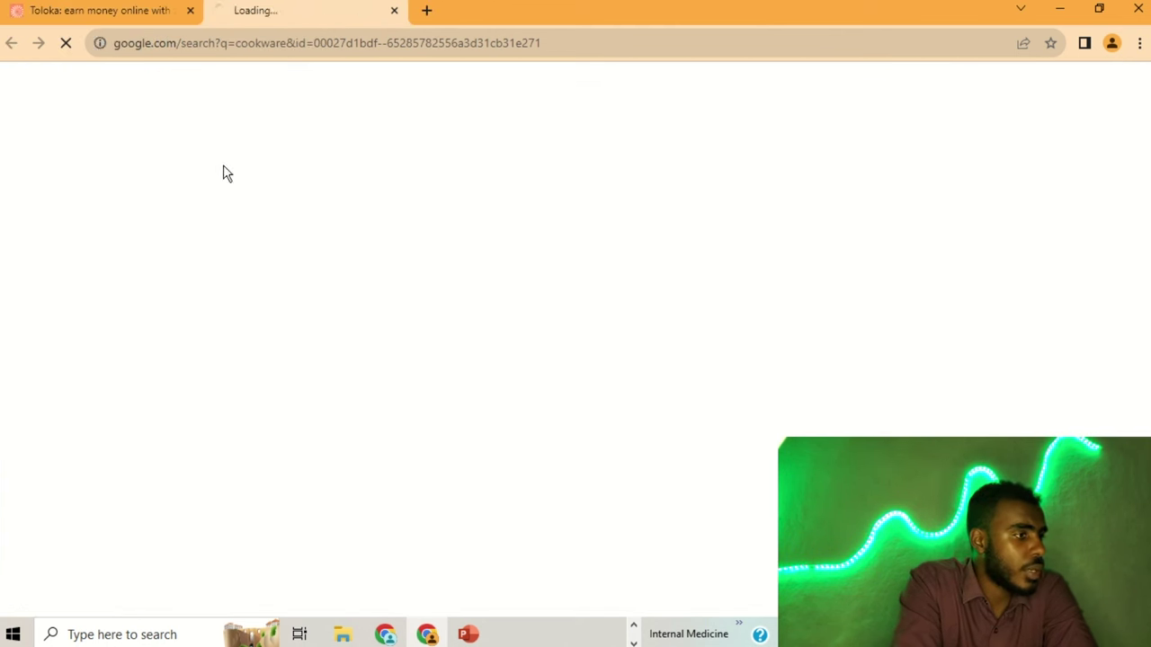
{"action": "left_click", "coordinate": [393, 11]}
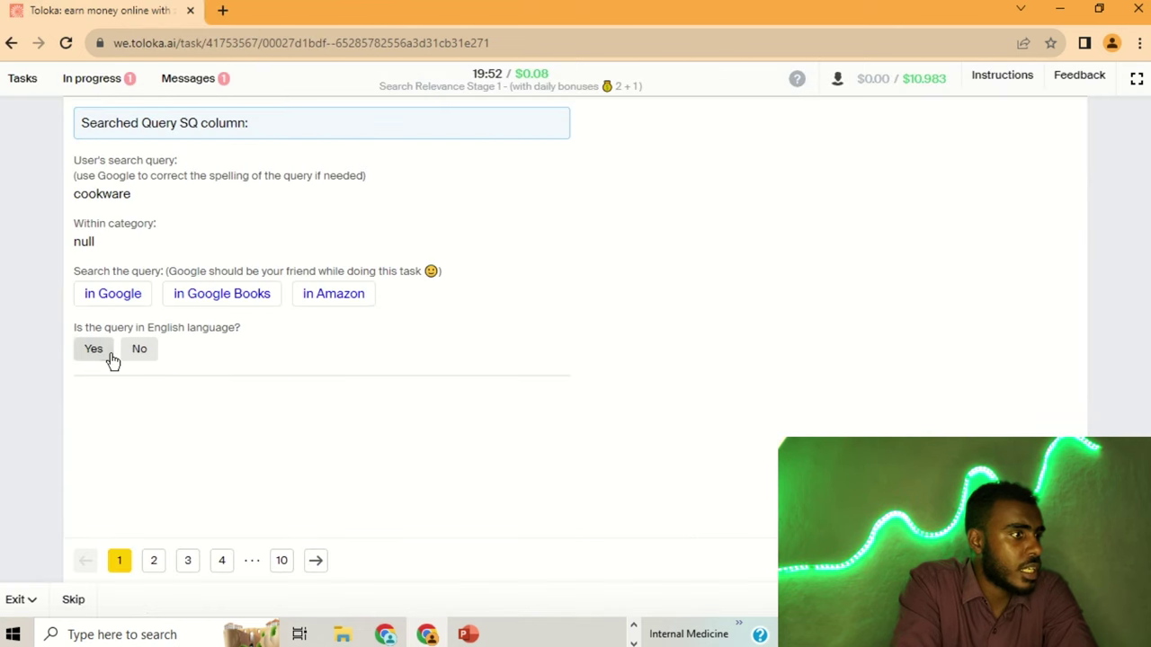
{"action": "left_click", "coordinate": [111, 356]}
{"action": "left_click", "coordinate": [151, 438]}
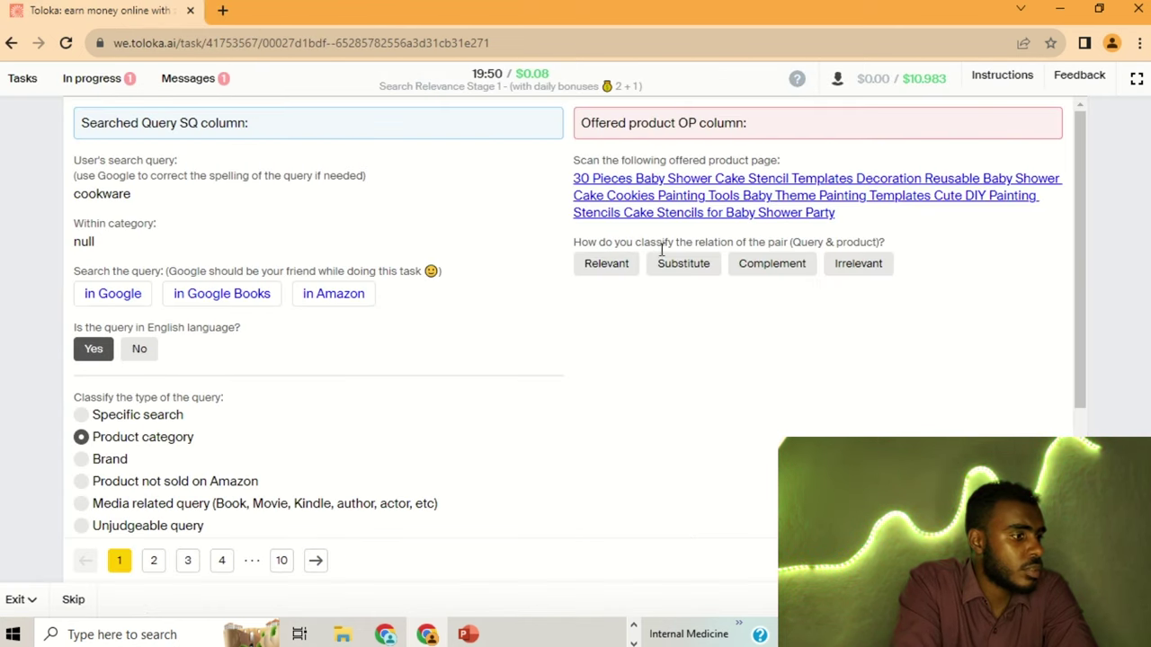
- Check the Amazon product page of the baby shower cake stencils offered for "cookware", entering the CAPTCHA characters to reach it
{"action": "left_click", "coordinate": [716, 201]}
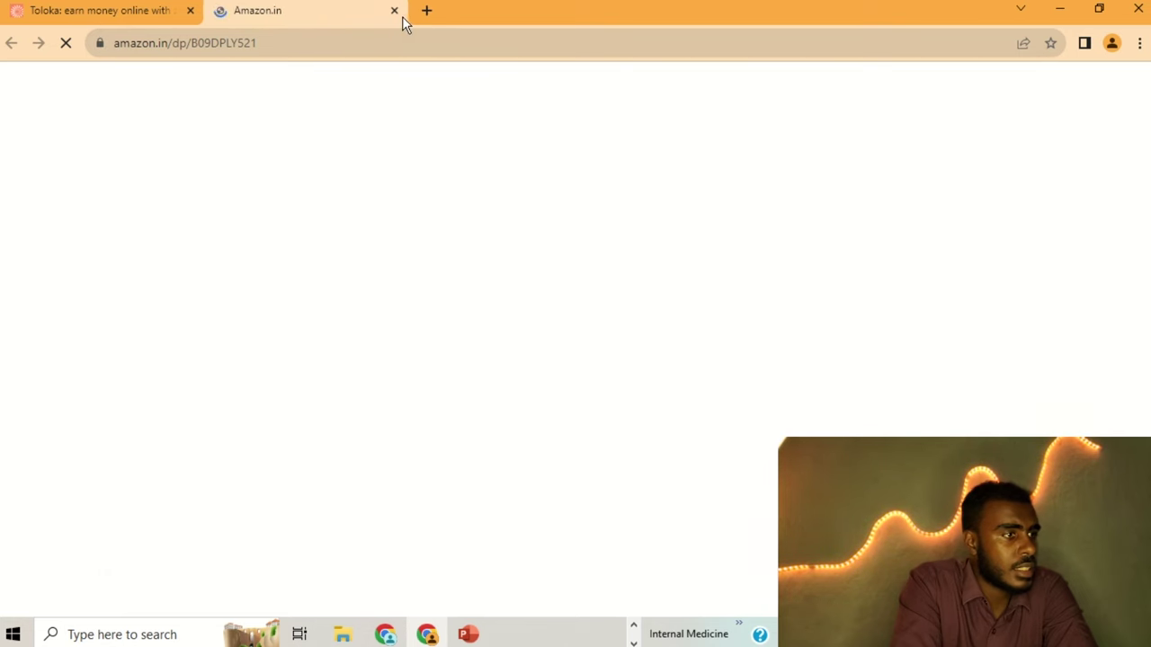
{"action": "left_click", "coordinate": [482, 406]}
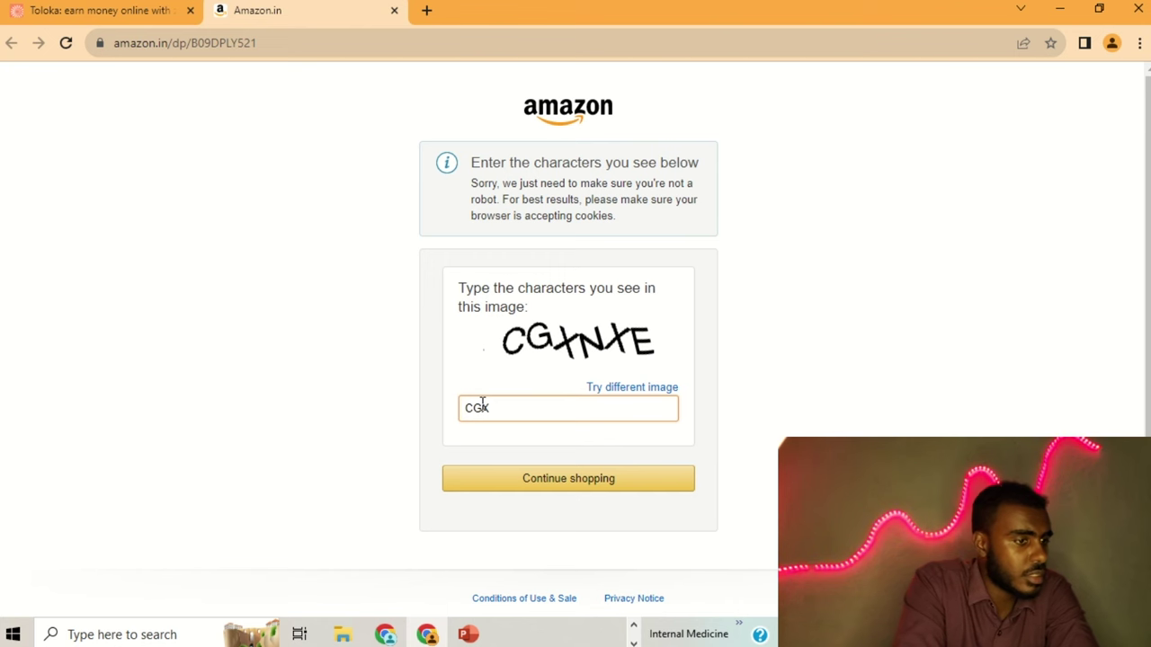
{"action": "type", "text": "CGXNXE"}
{"action": "key", "text": "Return"}
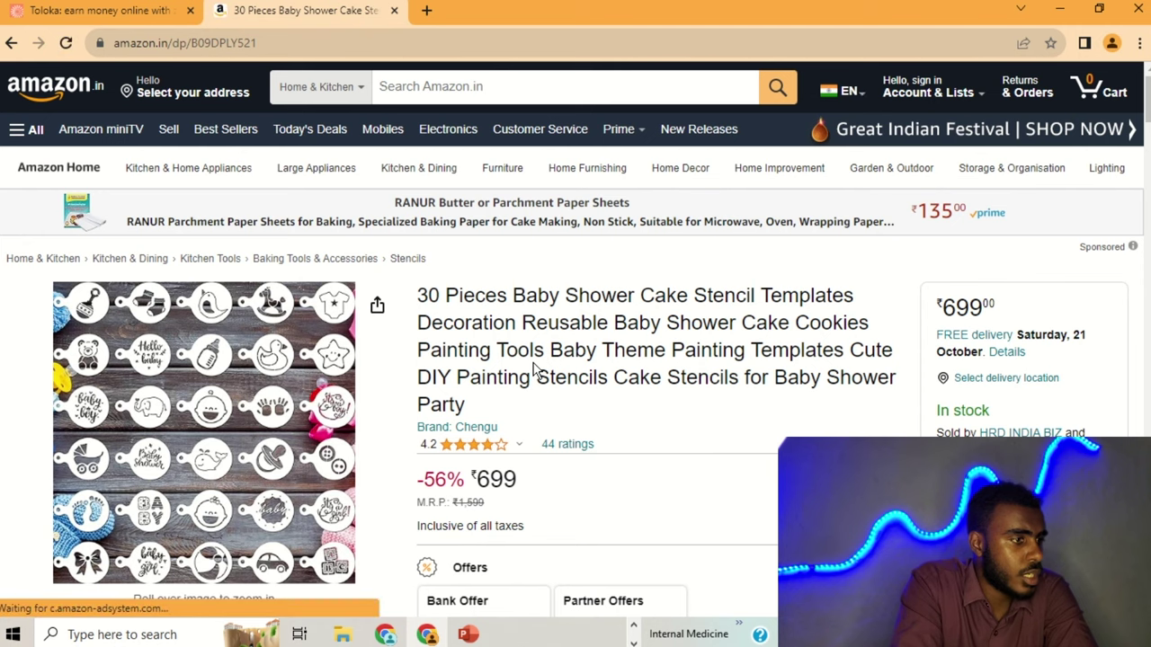
{"action": "key", "text": "ctrl+shift+Tab"}
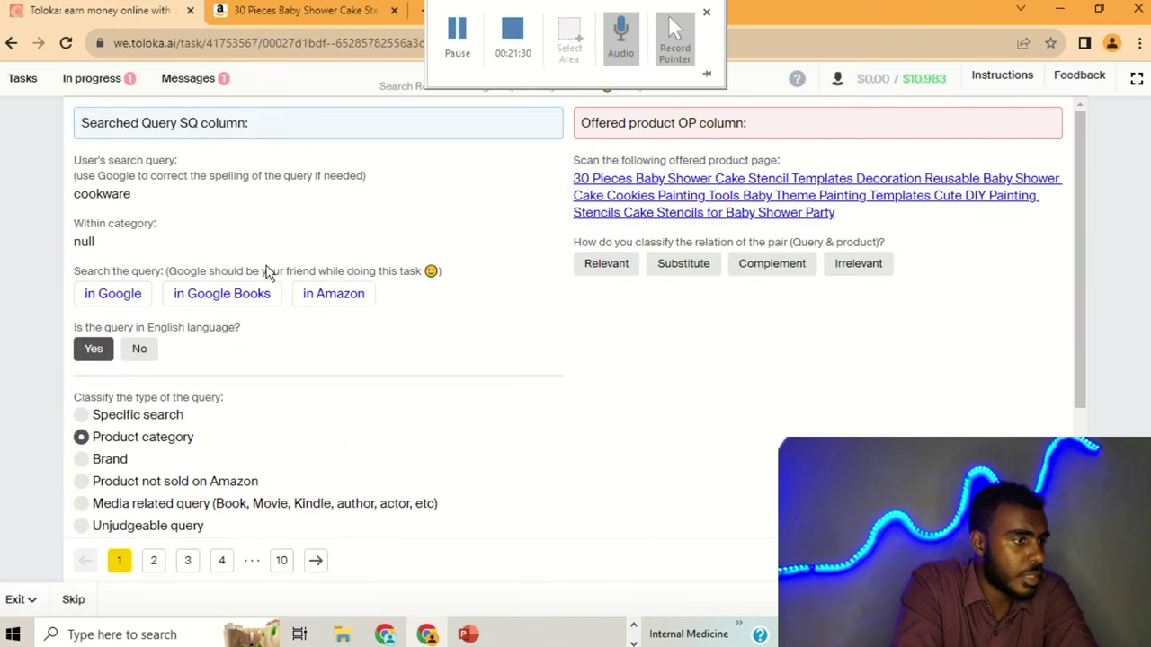
- Compare Amazon's cookware results with the cake stencils' Home & Kitchen category and classify the pair as Irrelevant
{"action": "left_click", "coordinate": [339, 295]}
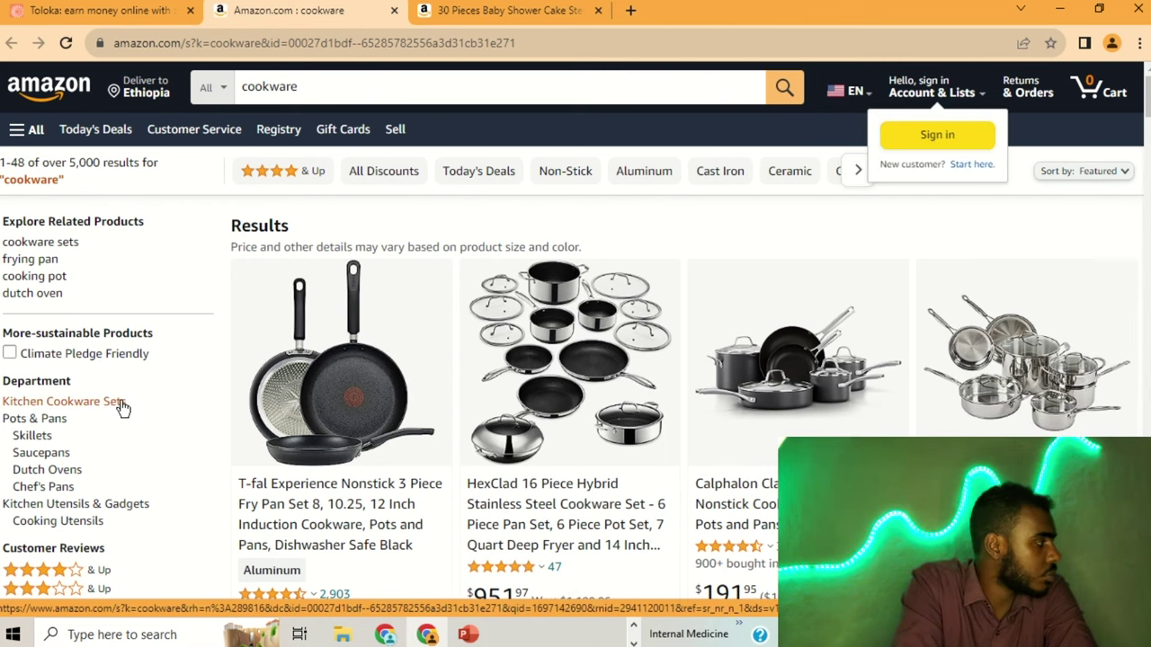
{"action": "left_click", "coordinate": [468, 20]}
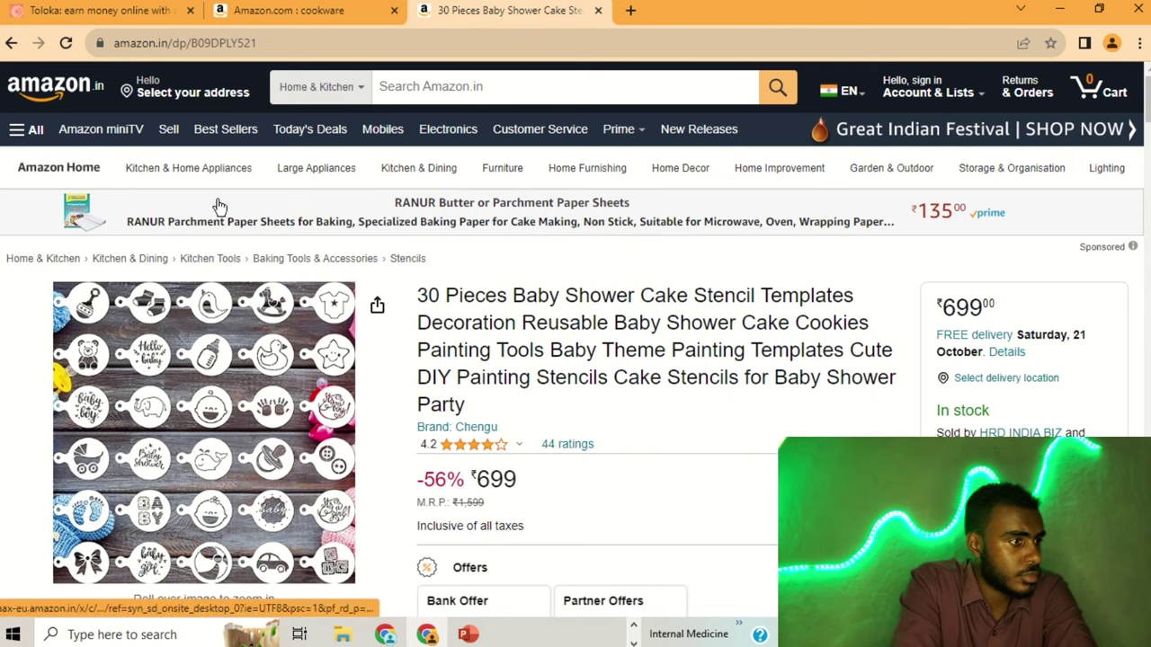
{"action": "left_click", "coordinate": [62, 267]}
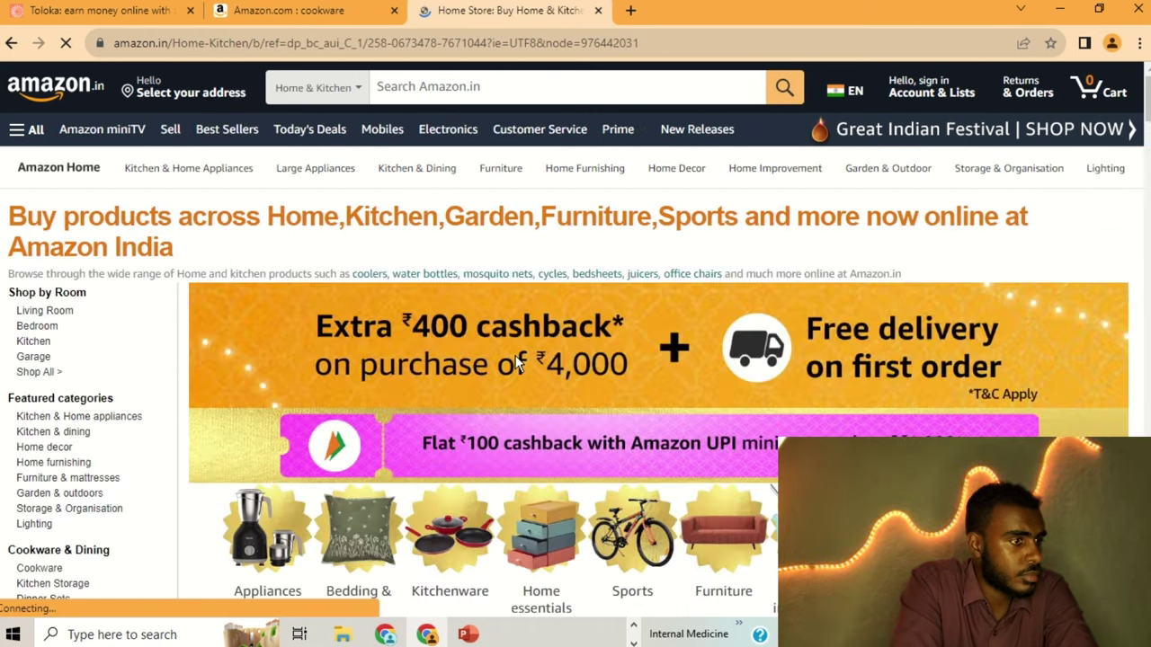
{"action": "scroll", "coordinate": [517, 362], "scroll_direction": "down", "scroll_amount": 3}
{"action": "key", "text": "ctrl+w"}
{"action": "key", "text": "ctrl+w"}
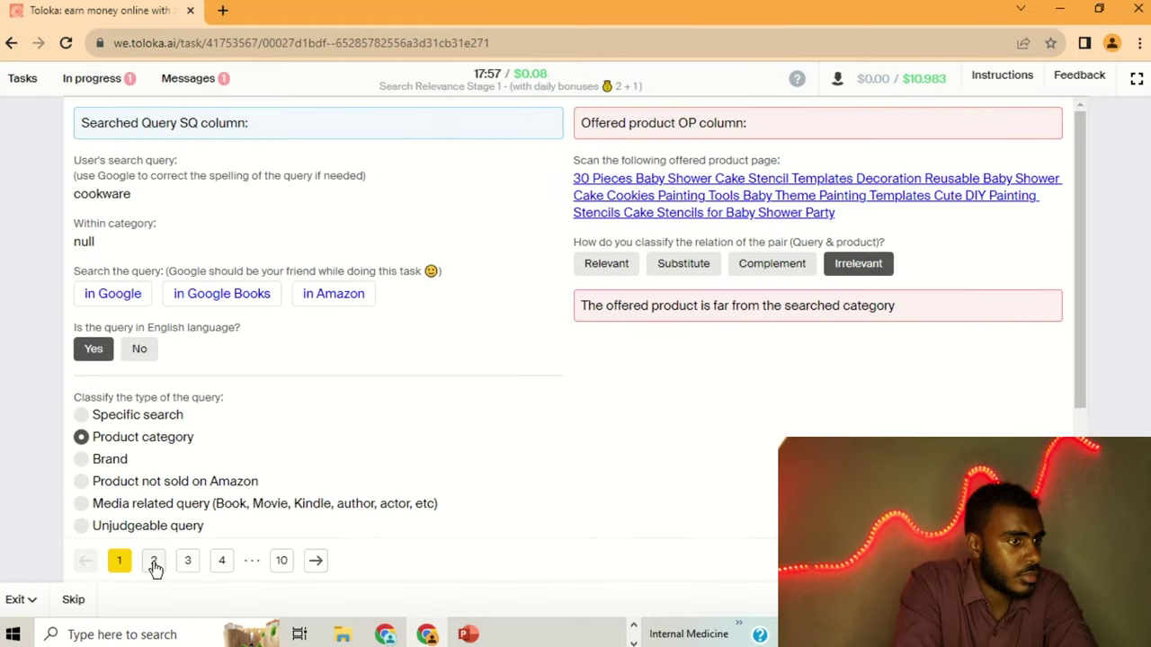
- Look up the second query, "finding you", on Google and mark it as an English Media related query
{"action": "left_click", "coordinate": [154, 561]}
{"action": "left_click", "coordinate": [133, 299]}
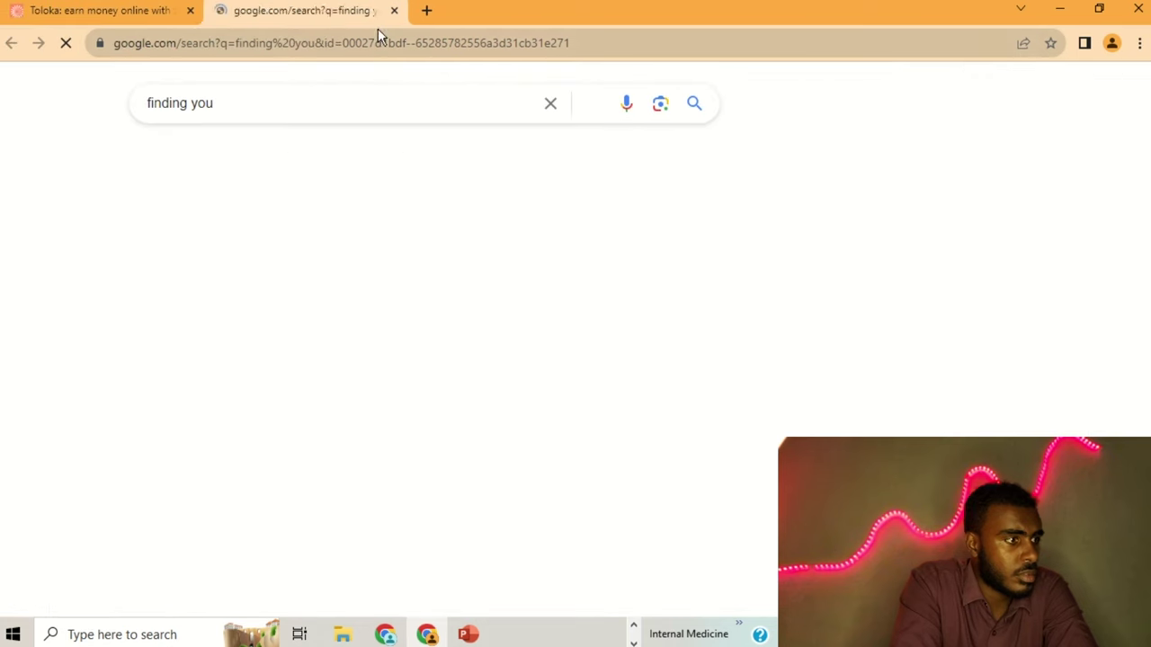
{"action": "left_click", "coordinate": [393, 10]}
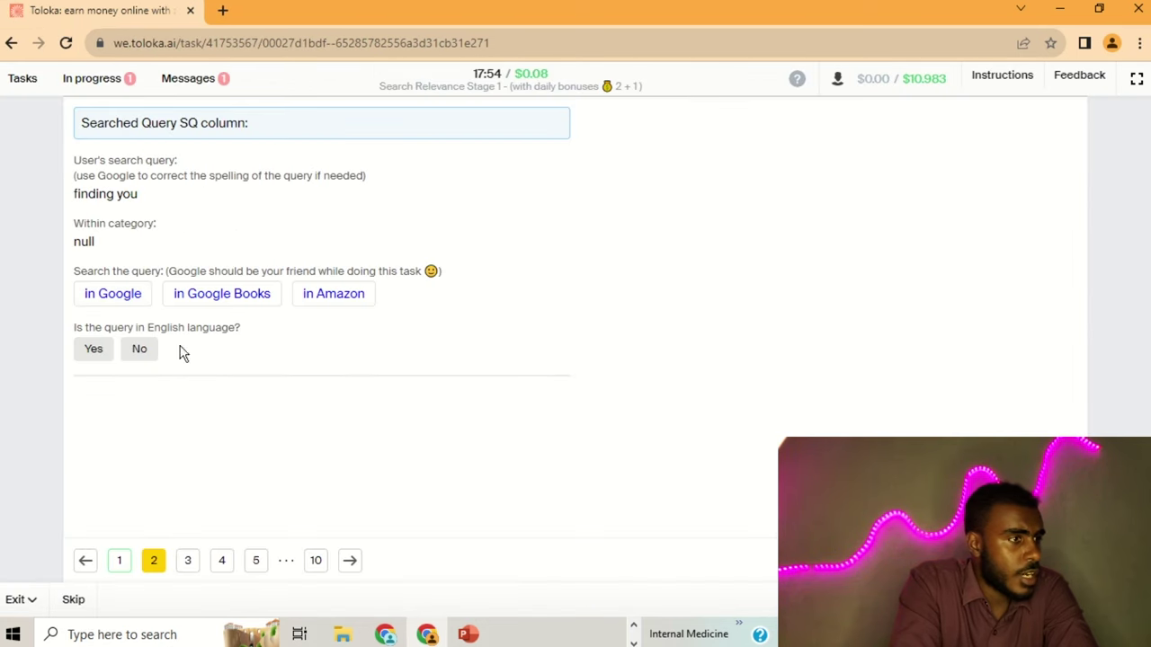
{"action": "left_click", "coordinate": [93, 349]}
{"action": "left_click", "coordinate": [154, 504]}
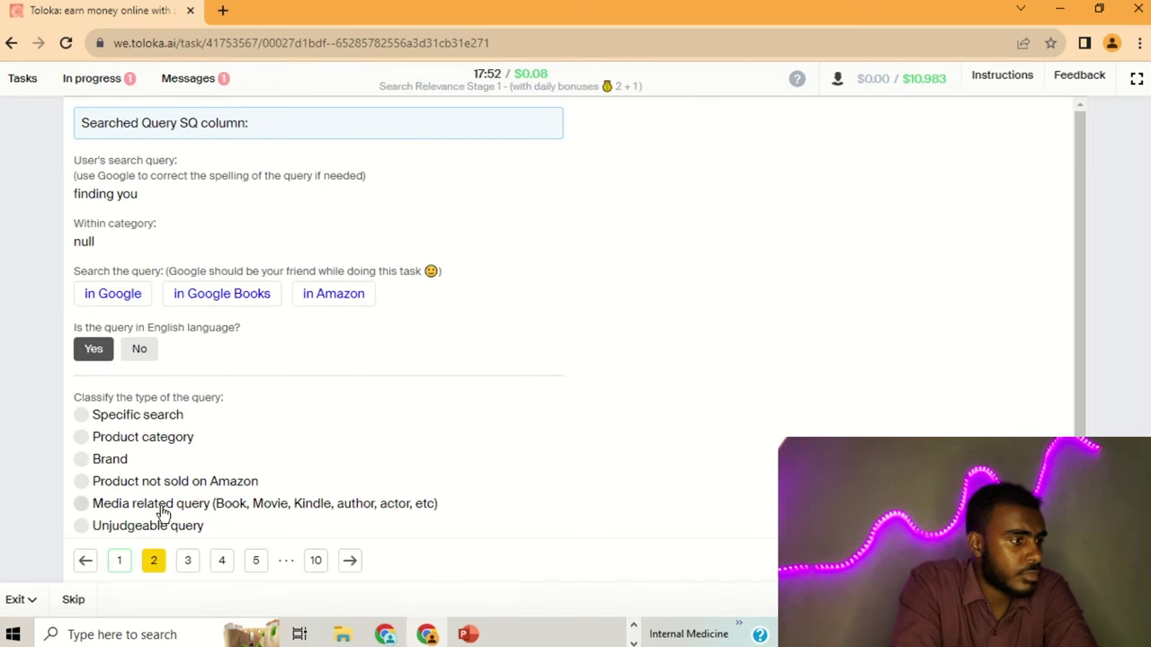
- Look up the third query, "soil for plants", on Google and mark it as an English Specific search
{"action": "left_click", "coordinate": [187, 561]}
{"action": "left_click", "coordinate": [112, 295]}
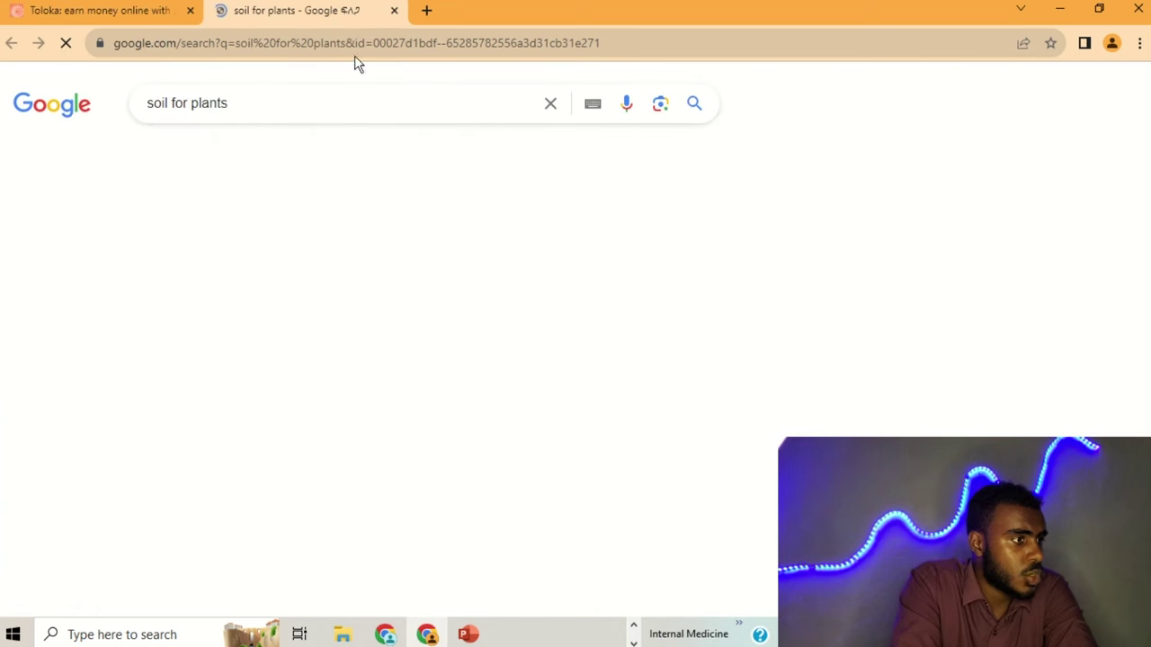
{"action": "left_click", "coordinate": [393, 11]}
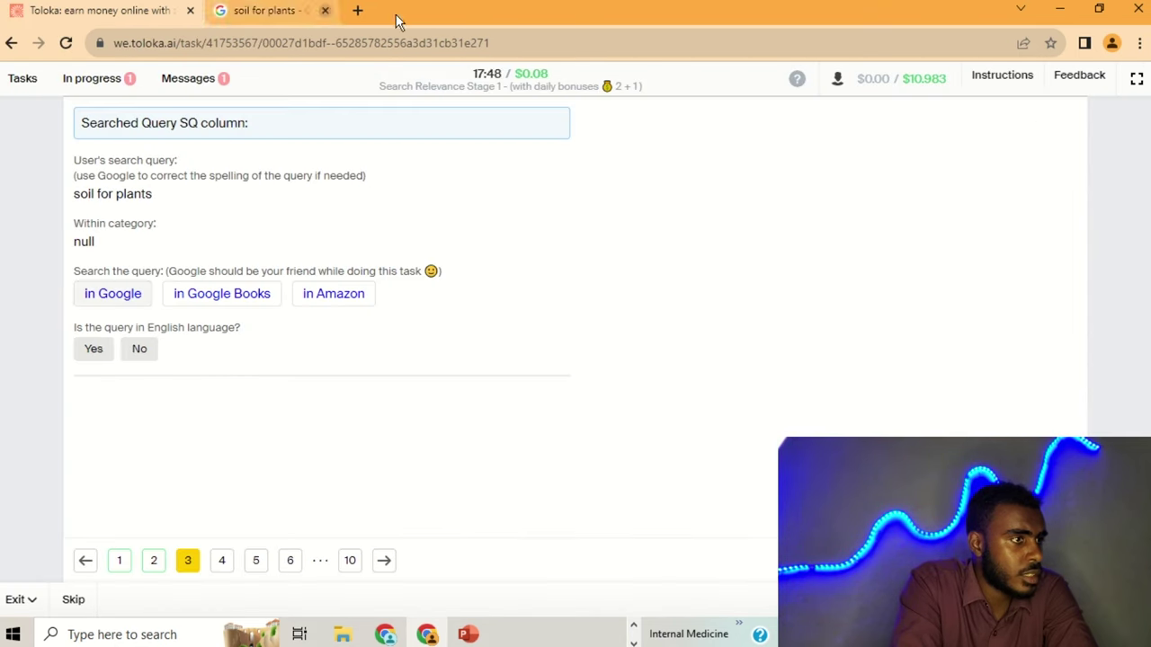
{"action": "left_click", "coordinate": [95, 350]}
{"action": "left_click", "coordinate": [109, 416]}
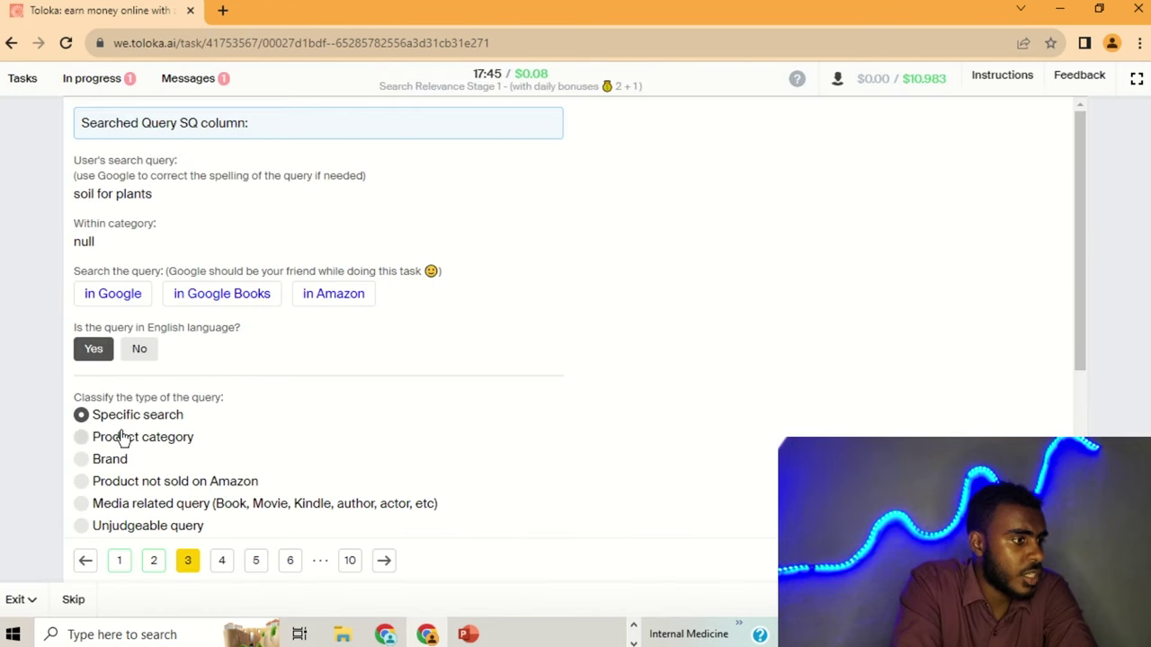
{"action": "left_click", "coordinate": [121, 436]}
{"action": "left_click", "coordinate": [126, 418]}
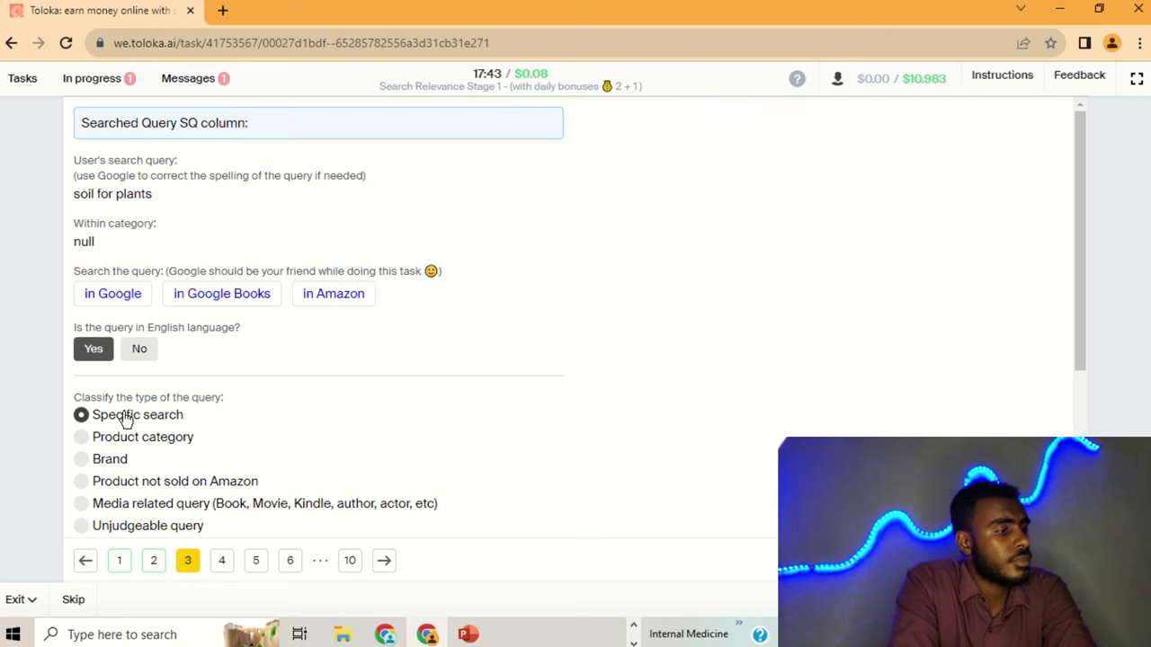
- Look up the fourth query, the lush buffy body butter bar, on Google and mark it as an English Specific search
{"action": "left_click", "coordinate": [220, 561]}
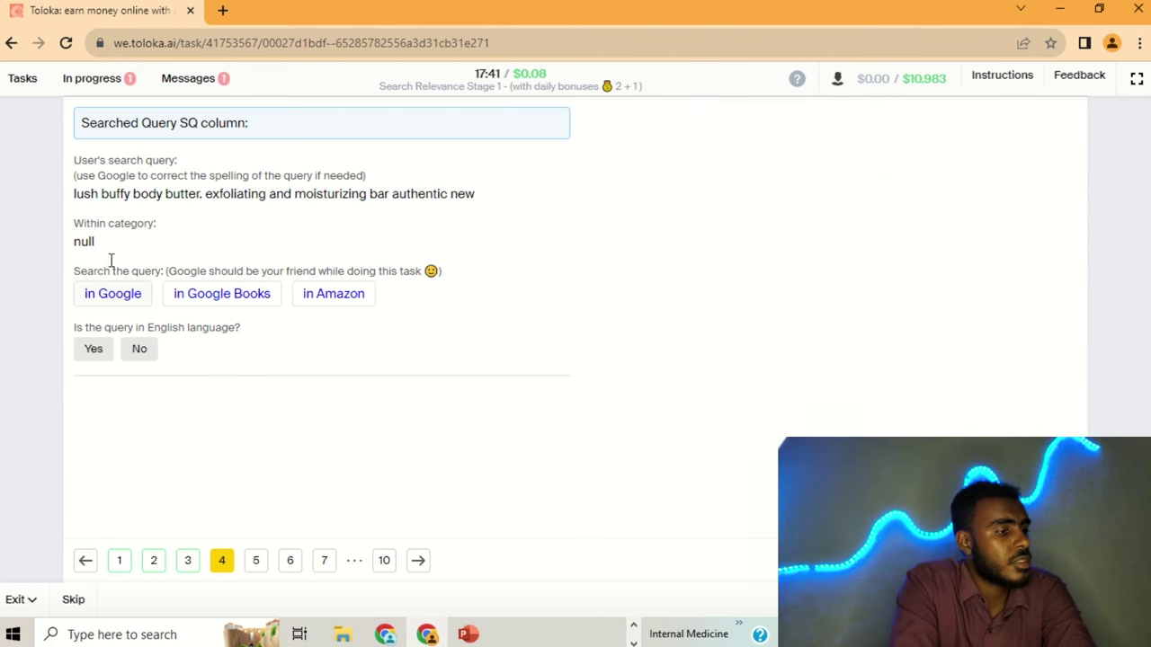
{"action": "left_click", "coordinate": [119, 297]}
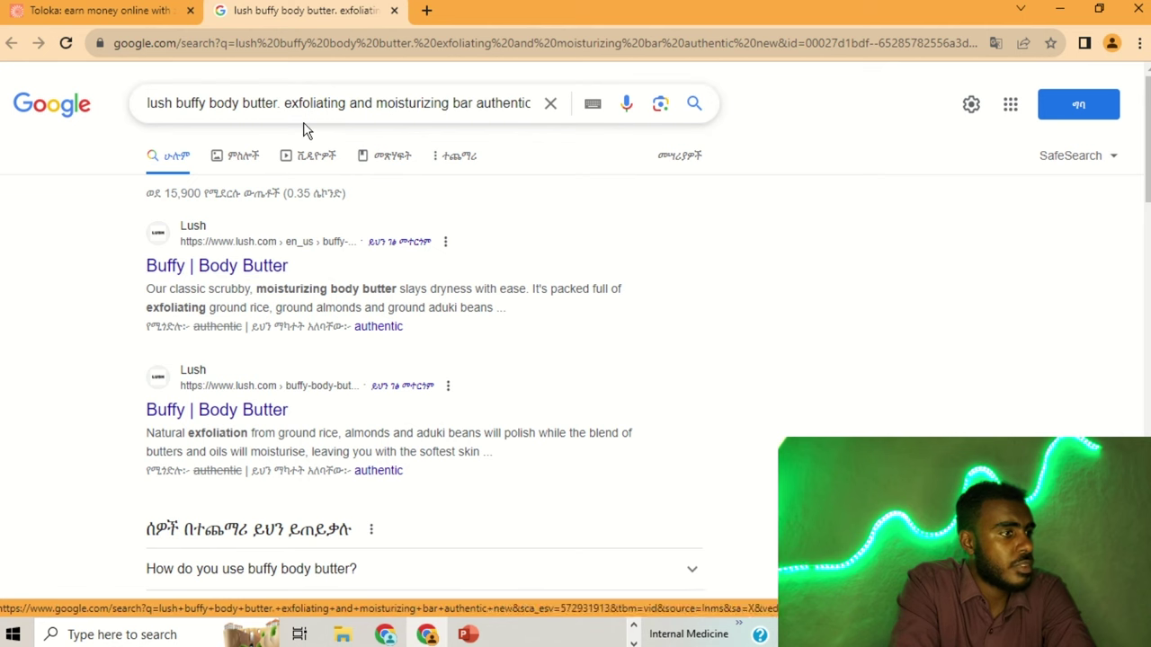
{"action": "left_click", "coordinate": [98, 9]}
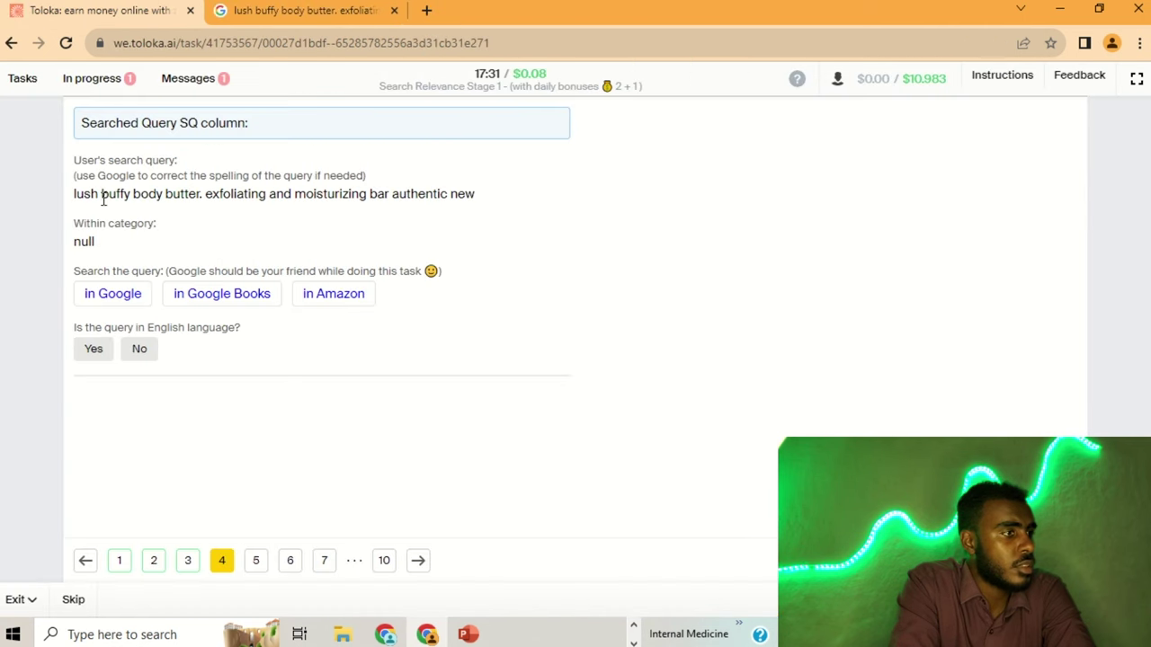
{"action": "left_click", "coordinate": [92, 354]}
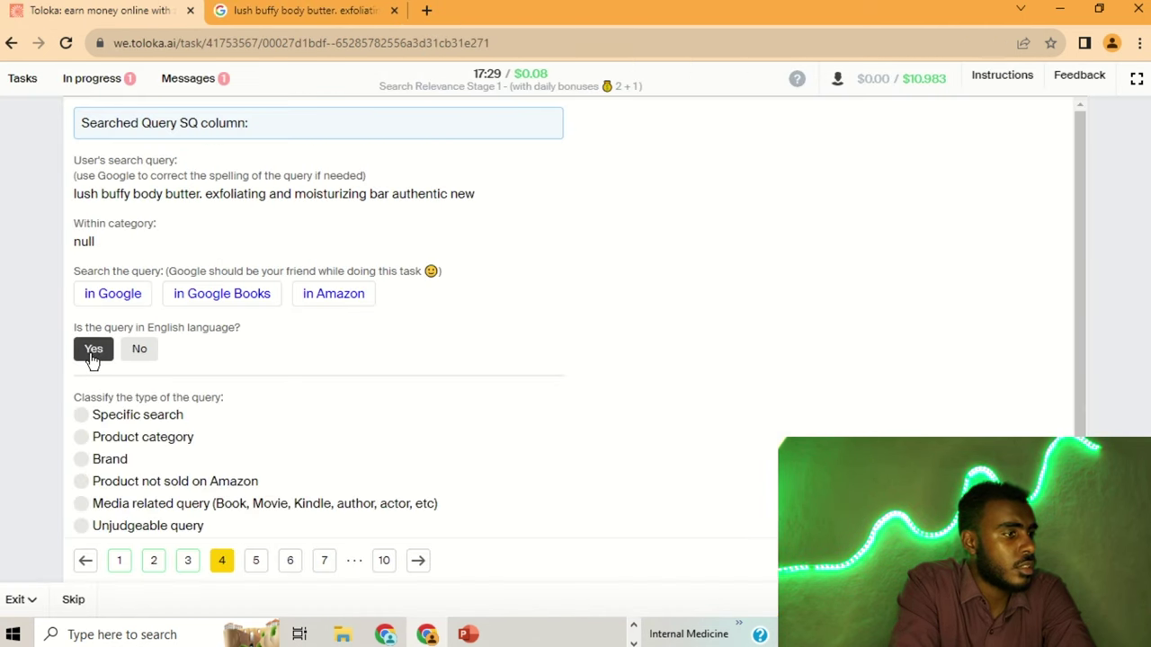
{"action": "left_click", "coordinate": [116, 417]}
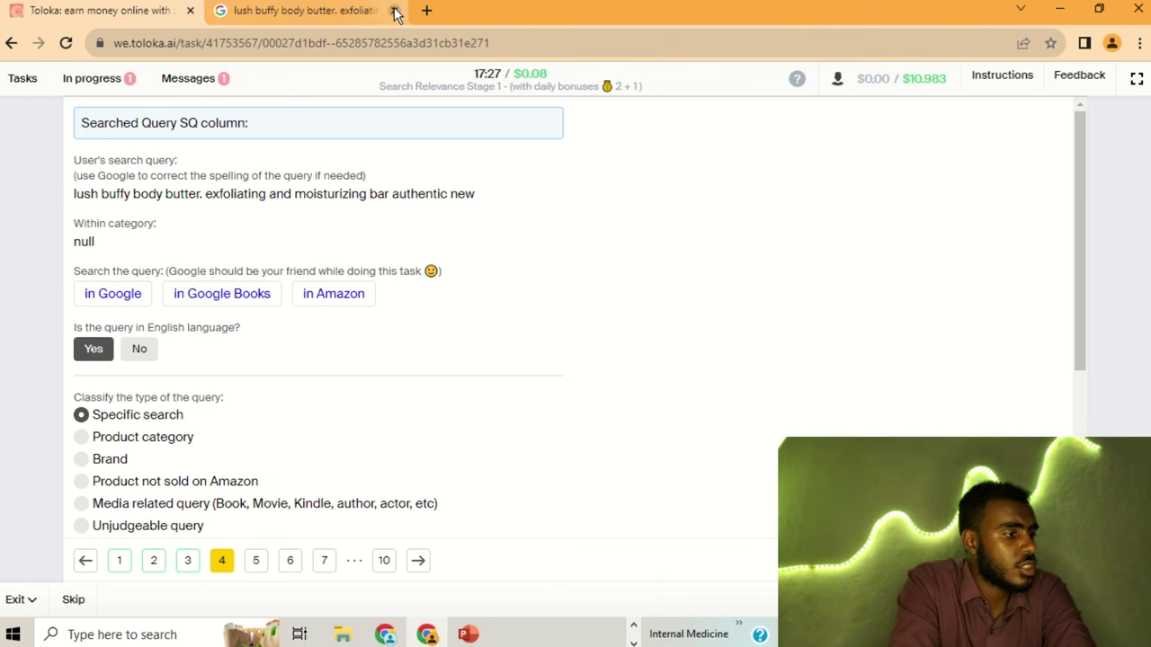
{"action": "left_click", "coordinate": [394, 10]}
- Look up the fifth query, "just harvest", on Google and Amazon and mark it as English
{"action": "left_click", "coordinate": [258, 561]}
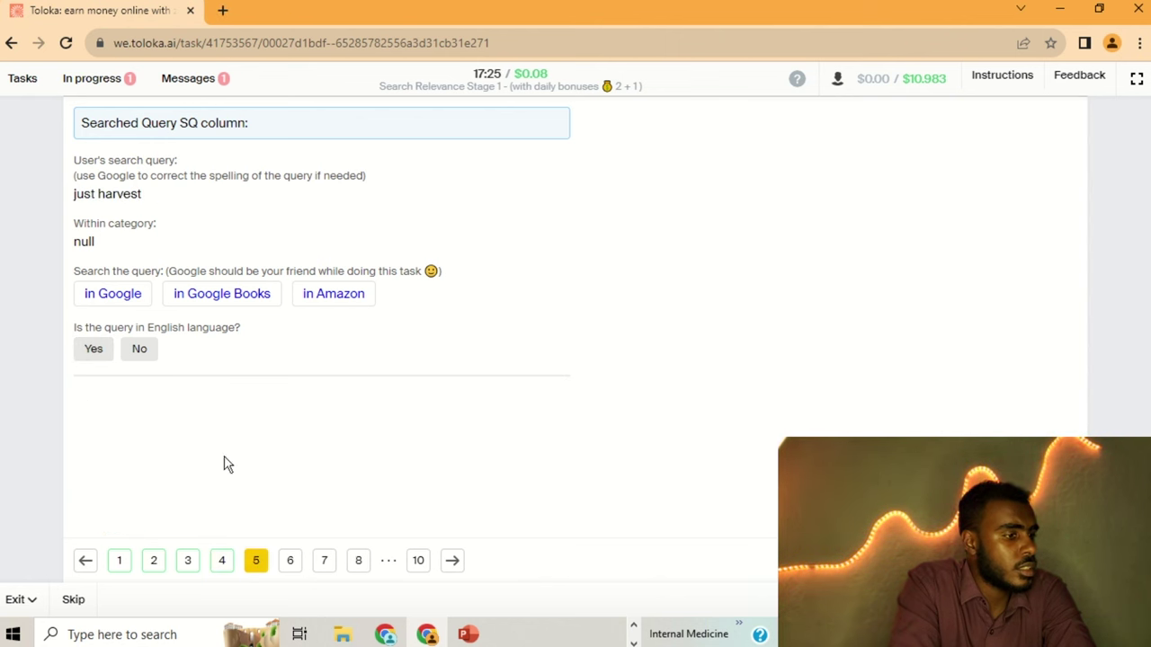
{"action": "left_click", "coordinate": [98, 295]}
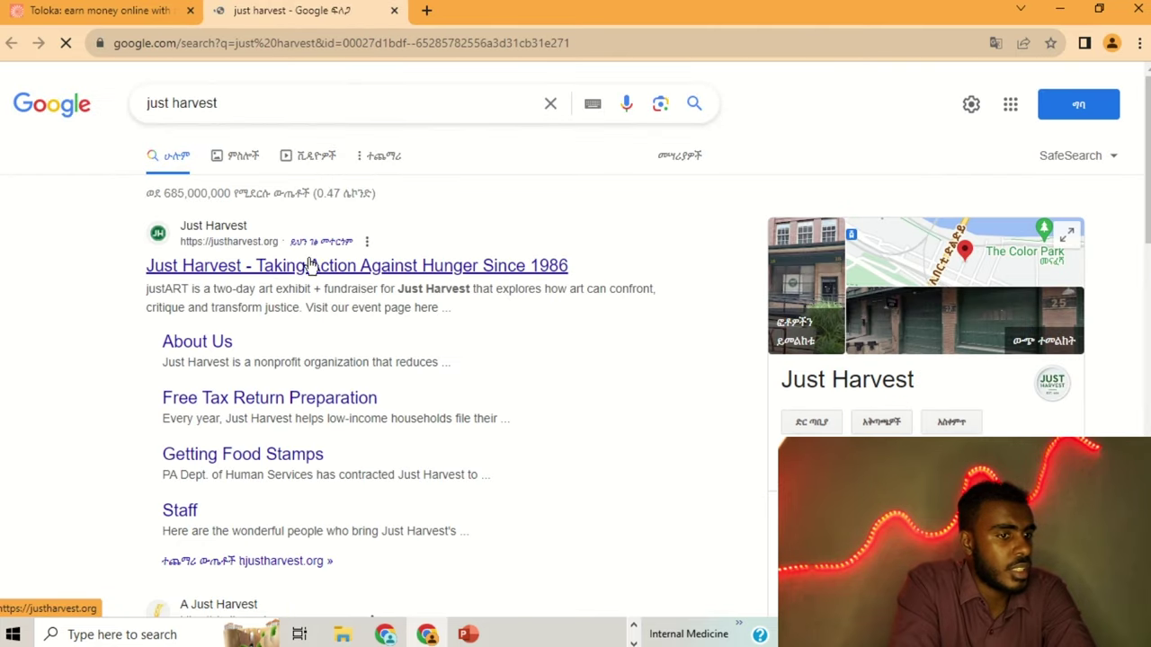
{"action": "scroll", "coordinate": [557, 279], "scroll_direction": "down", "scroll_amount": 1}
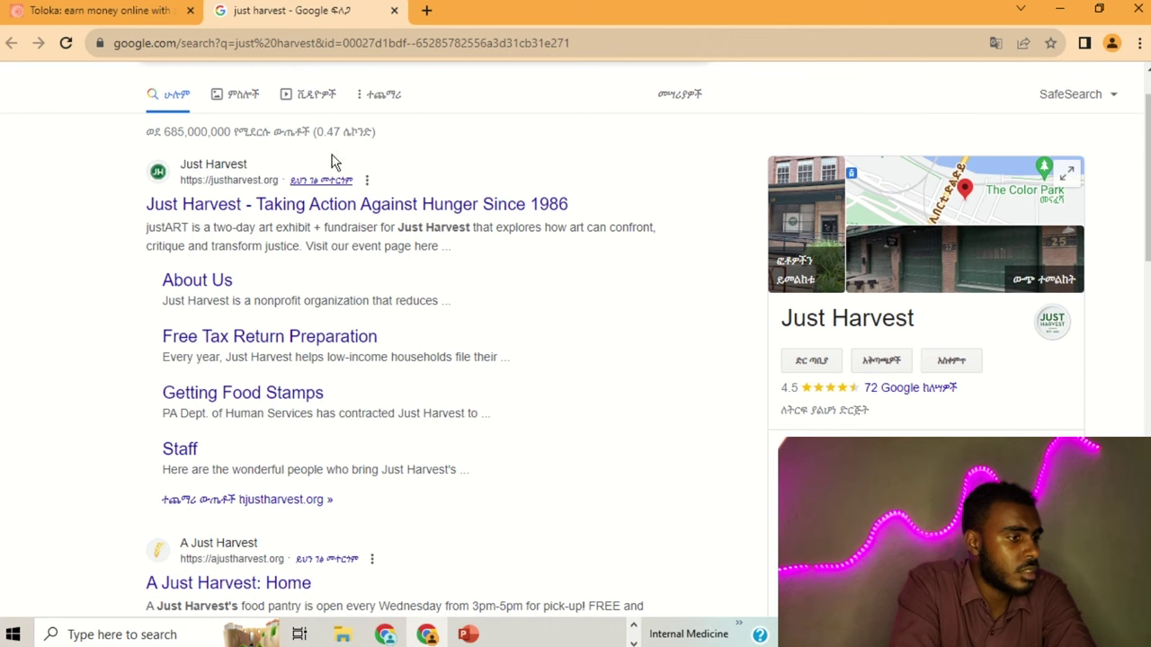
{"action": "left_click", "coordinate": [394, 10]}
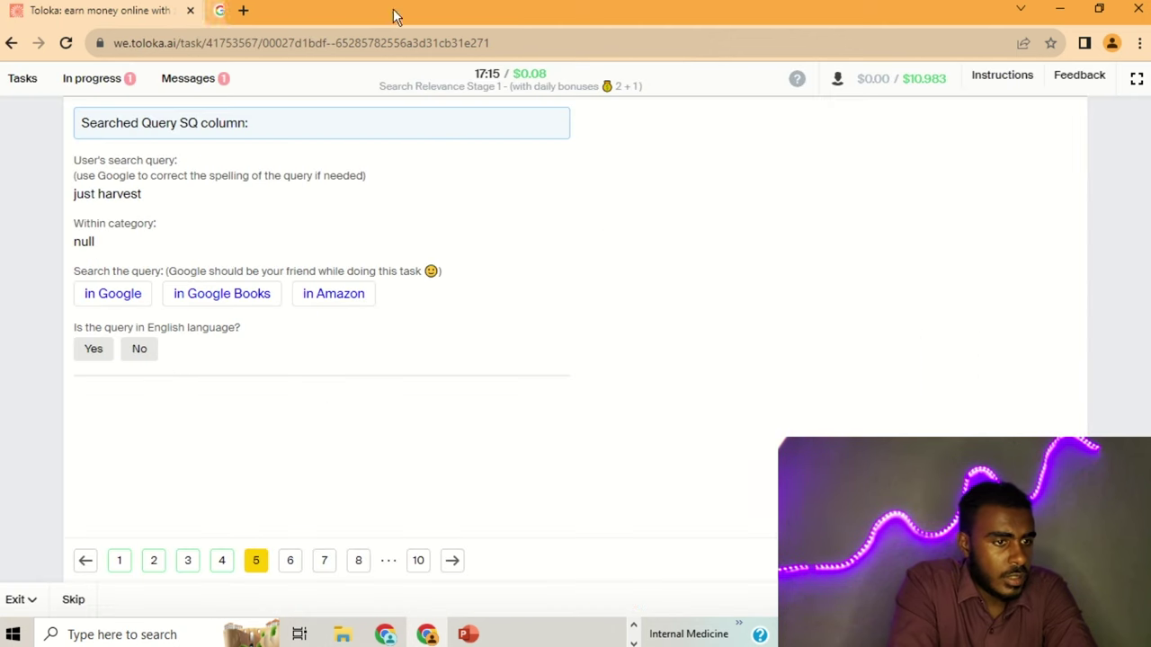
{"action": "left_click", "coordinate": [95, 352]}
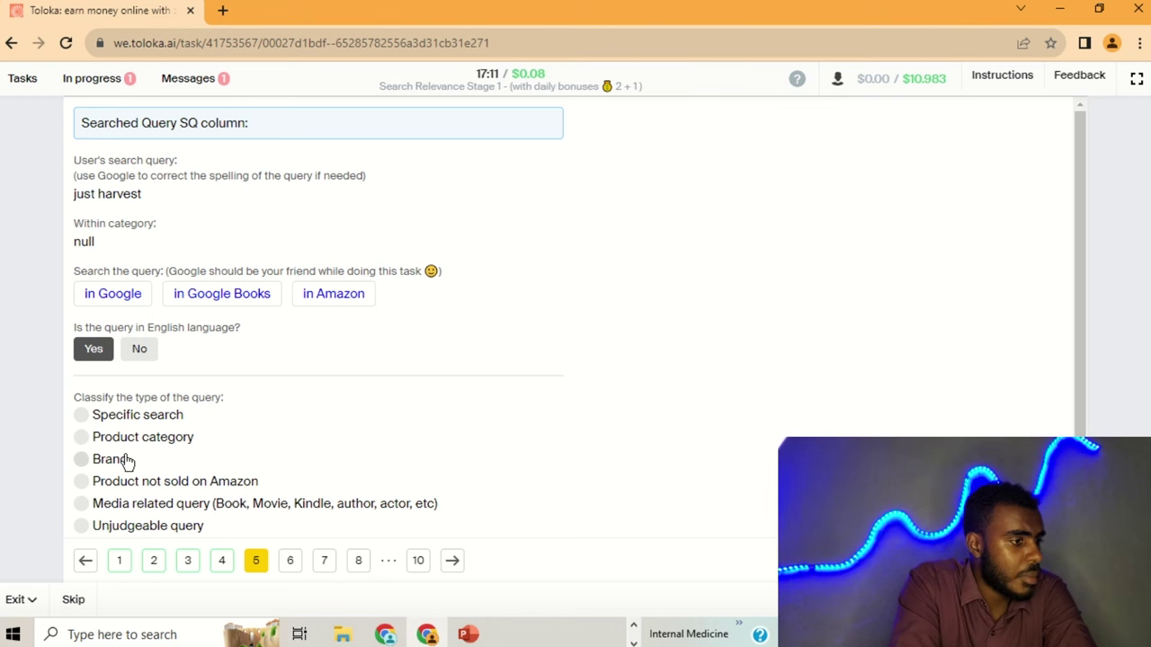
{"action": "left_click", "coordinate": [331, 296]}
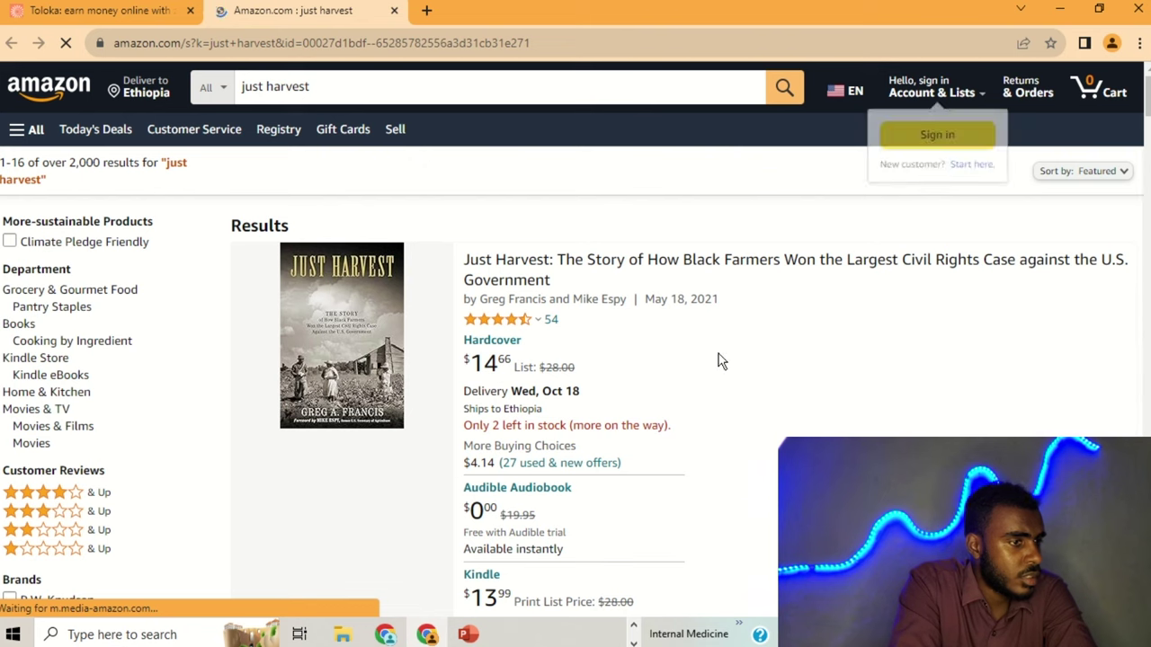
- Review Amazon's results for "just harvest", classify the query as Product not sold on Amazon, and rate the offered product Irrelevant
{"action": "scroll", "coordinate": [724, 341], "scroll_direction": "down", "scroll_amount": 5}
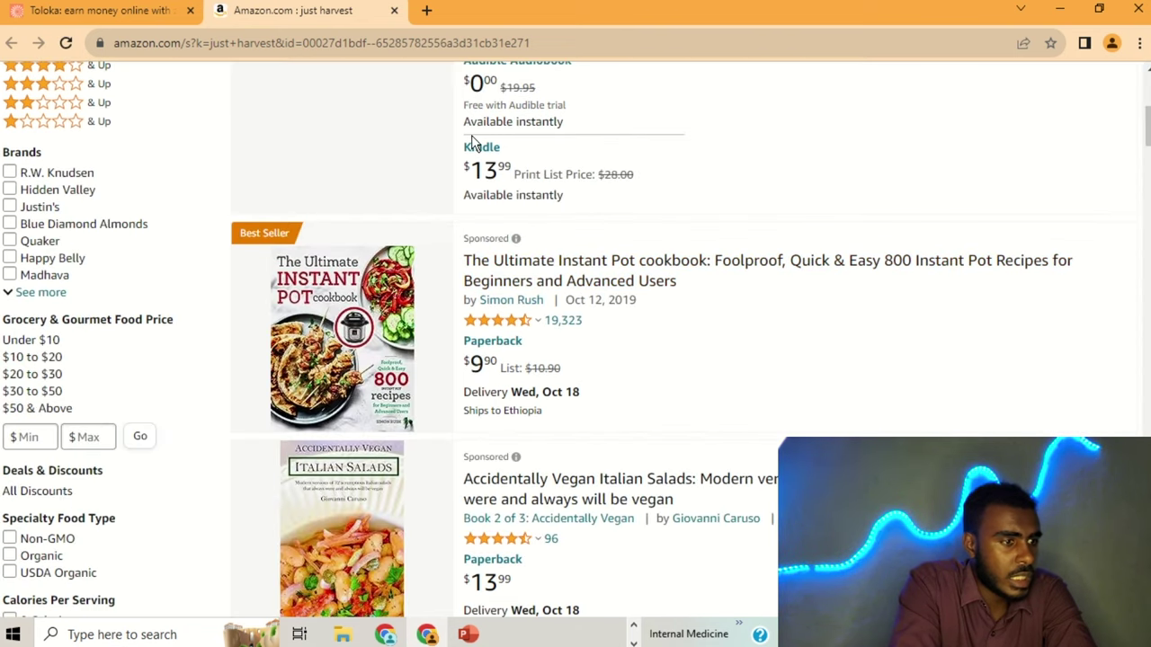
{"action": "left_click", "coordinate": [396, 11]}
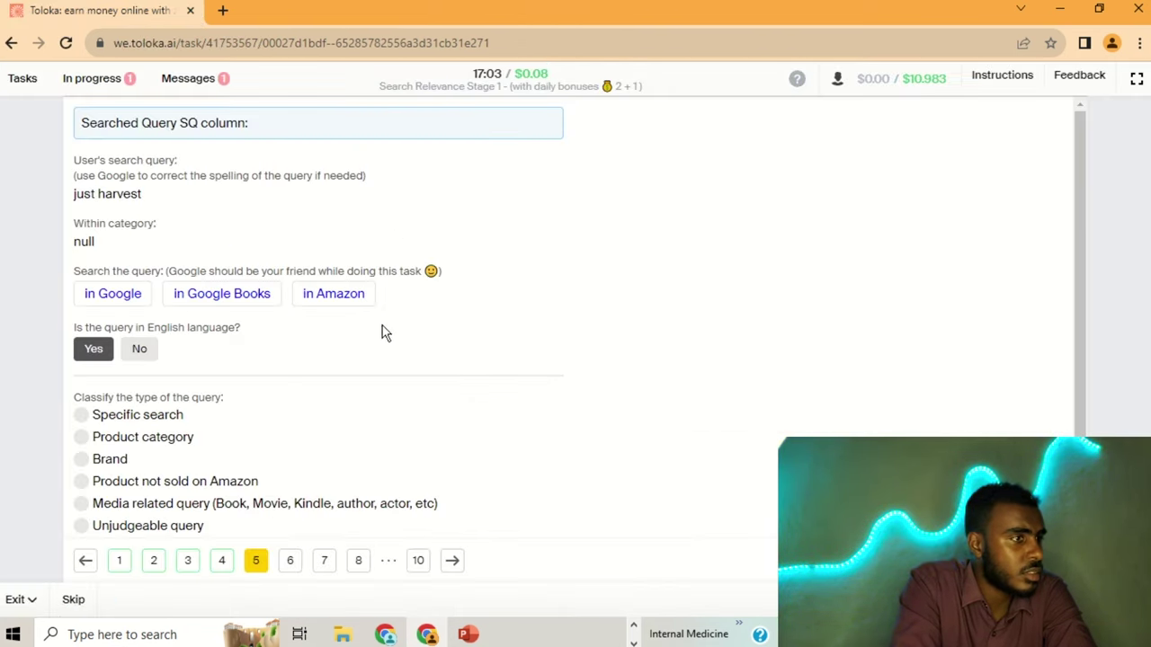
{"action": "left_click", "coordinate": [175, 486]}
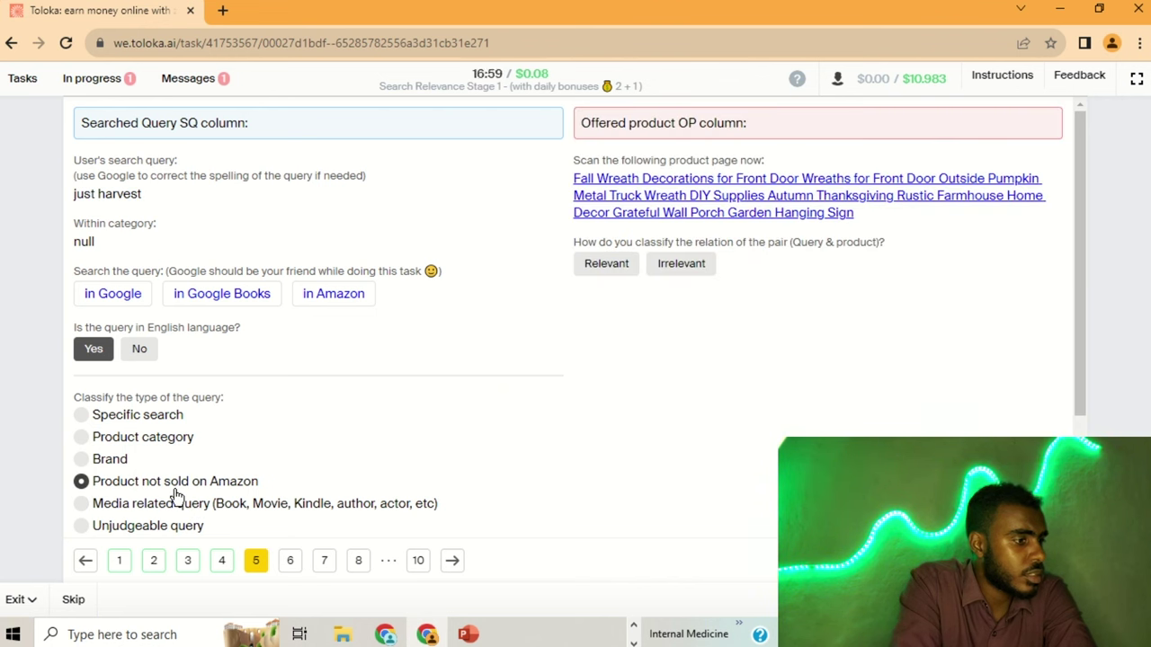
{"action": "left_click", "coordinate": [131, 417]}
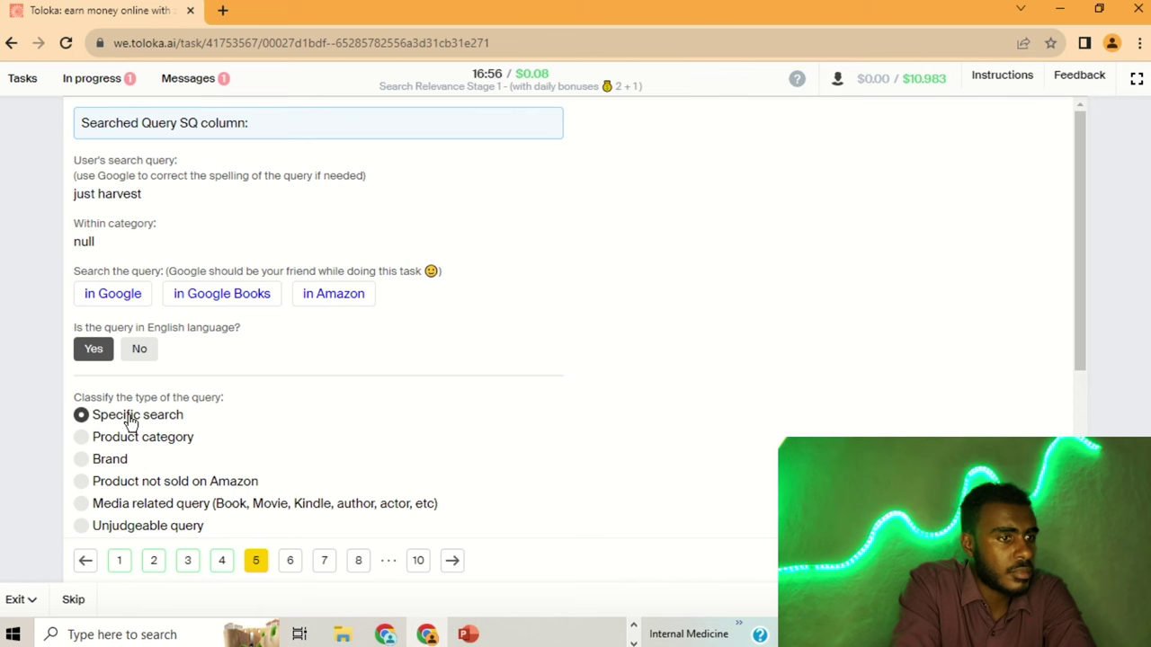
{"action": "left_click", "coordinate": [150, 485]}
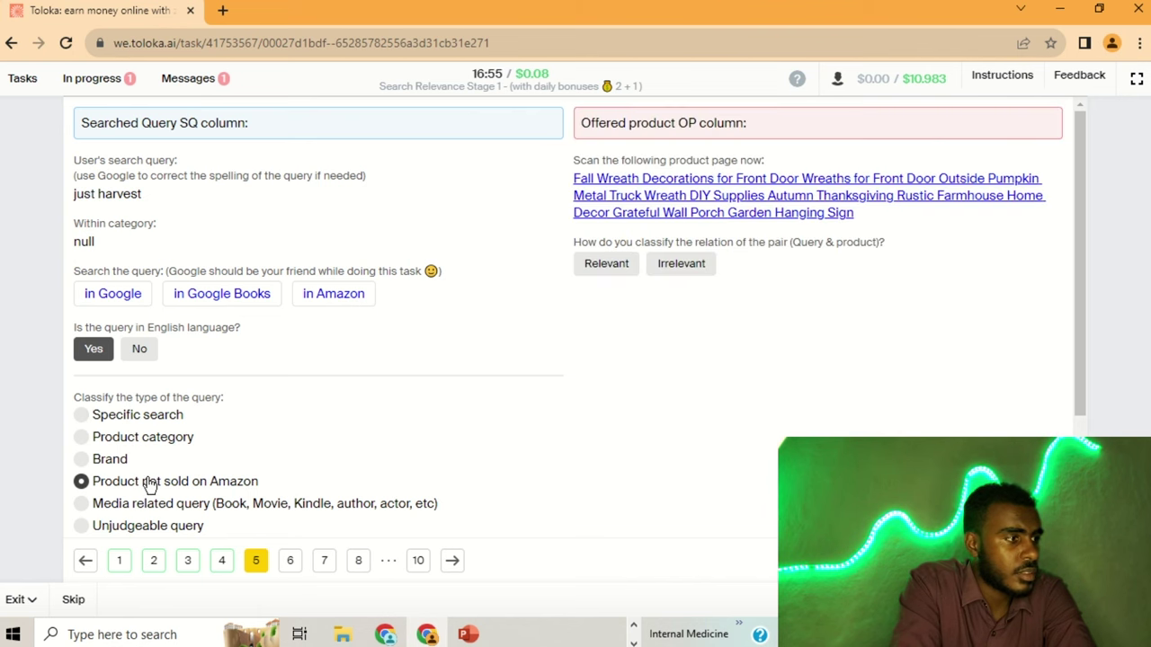
{"action": "left_click", "coordinate": [682, 266]}
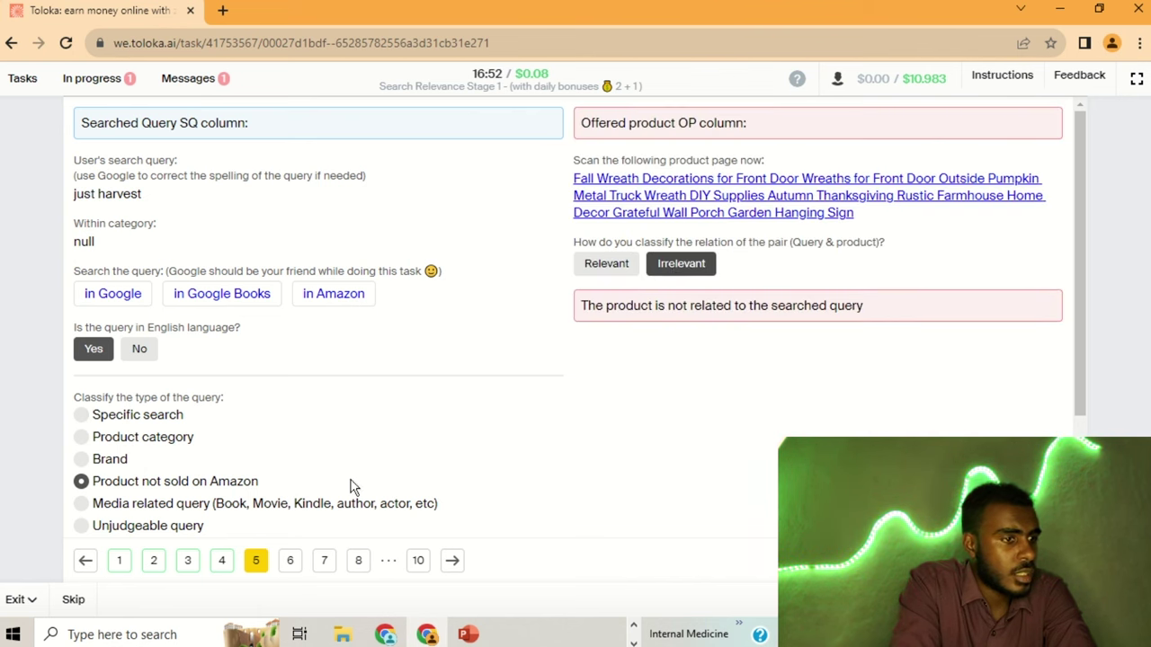
- Double-check task 5 by viewing the offered fall wreath's Amazon product page, and return to the task
{"action": "left_click", "coordinate": [293, 560]}
{"action": "left_click", "coordinate": [246, 561]}
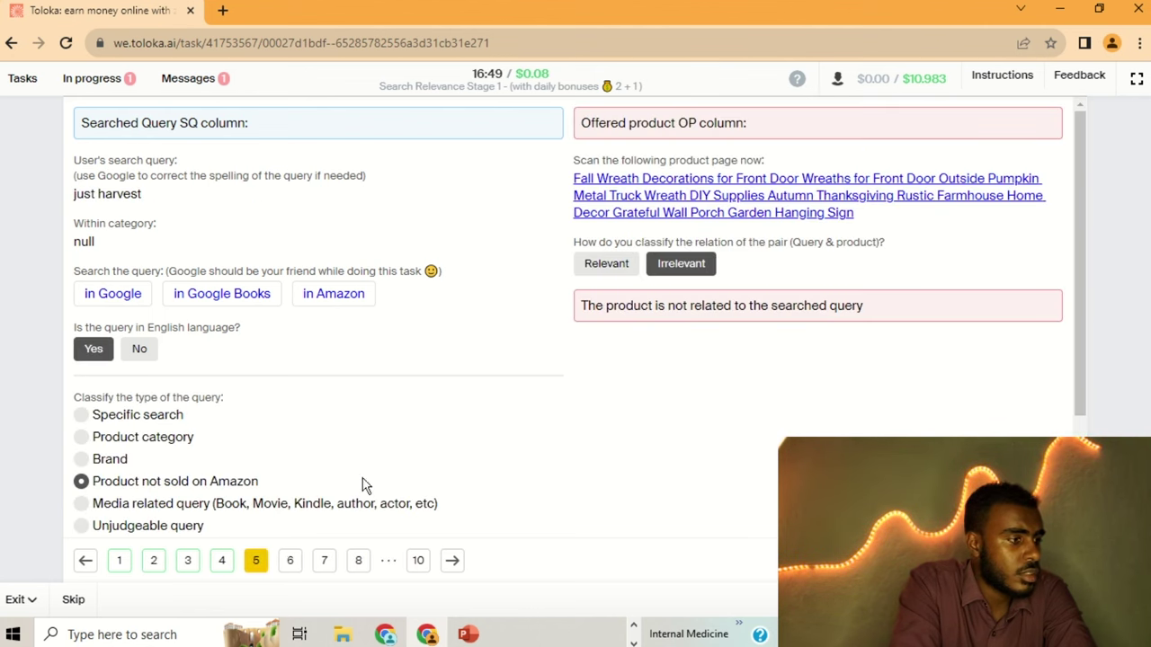
{"action": "left_click", "coordinate": [676, 212]}
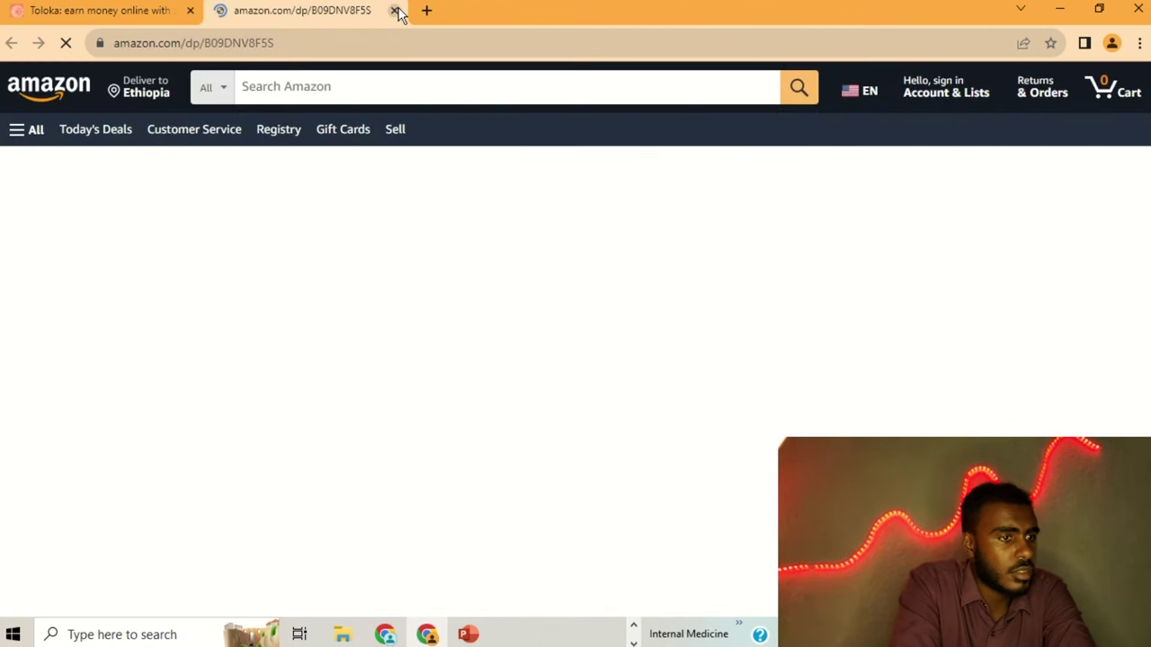
{"action": "left_click", "coordinate": [394, 10]}
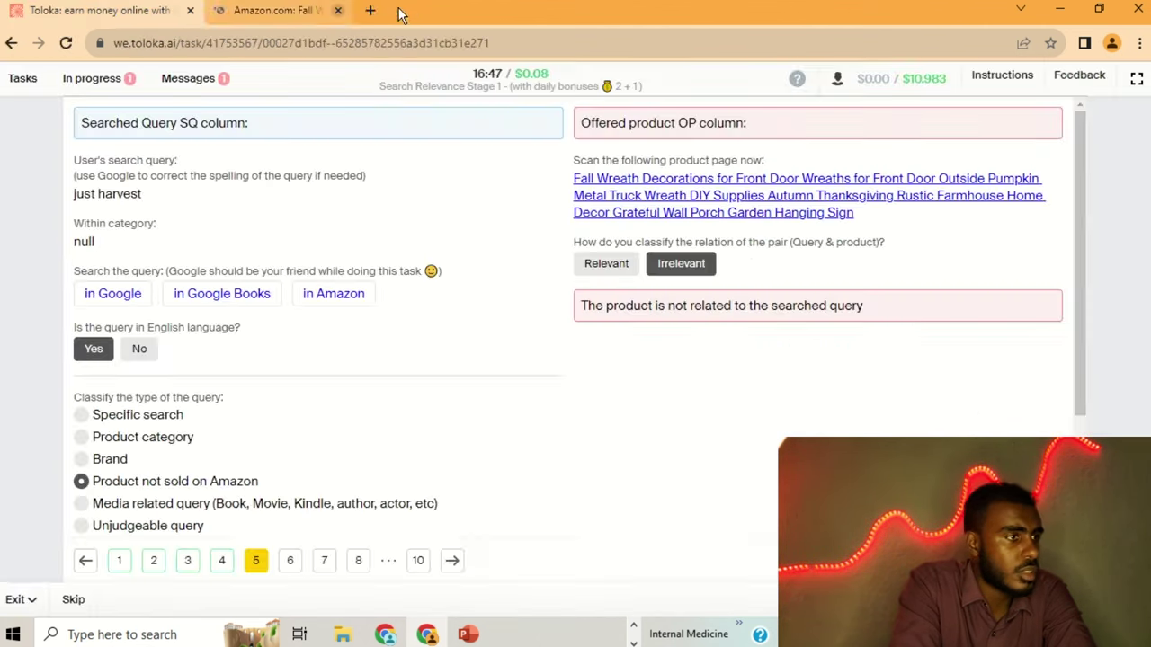
- In task 6, look up "electronics accessories & supplies" in Google, mark the query as English and classify it as Product category
{"action": "left_click", "coordinate": [290, 565]}
{"action": "left_click", "coordinate": [135, 302]}
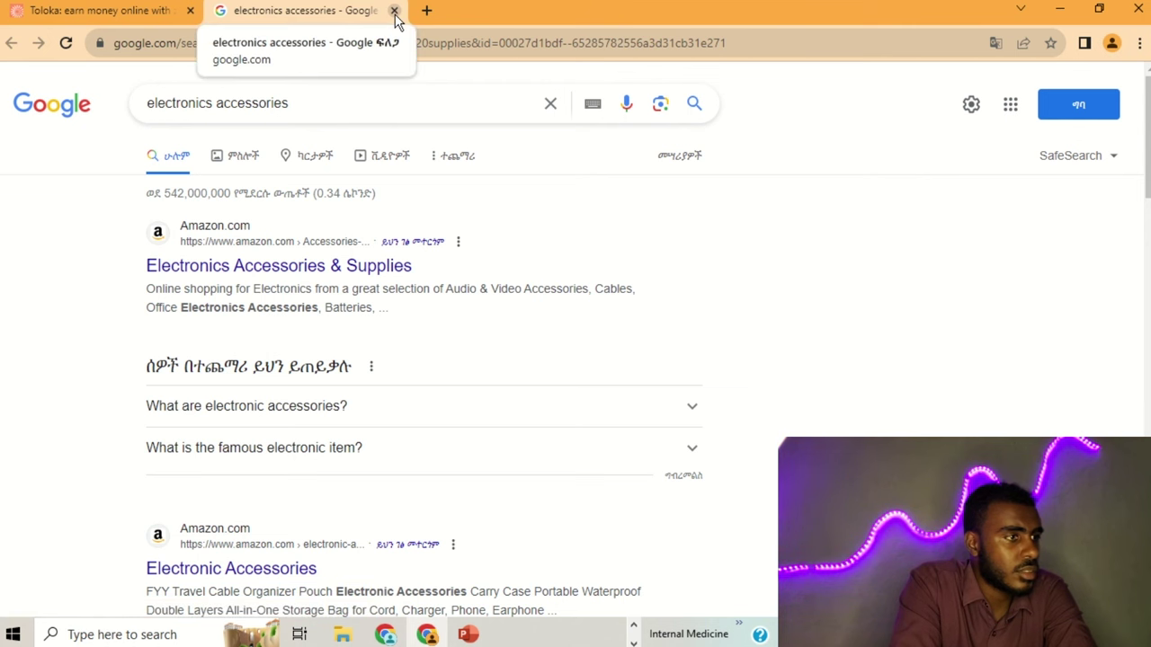
{"action": "left_click", "coordinate": [394, 11]}
{"action": "left_click", "coordinate": [95, 351]}
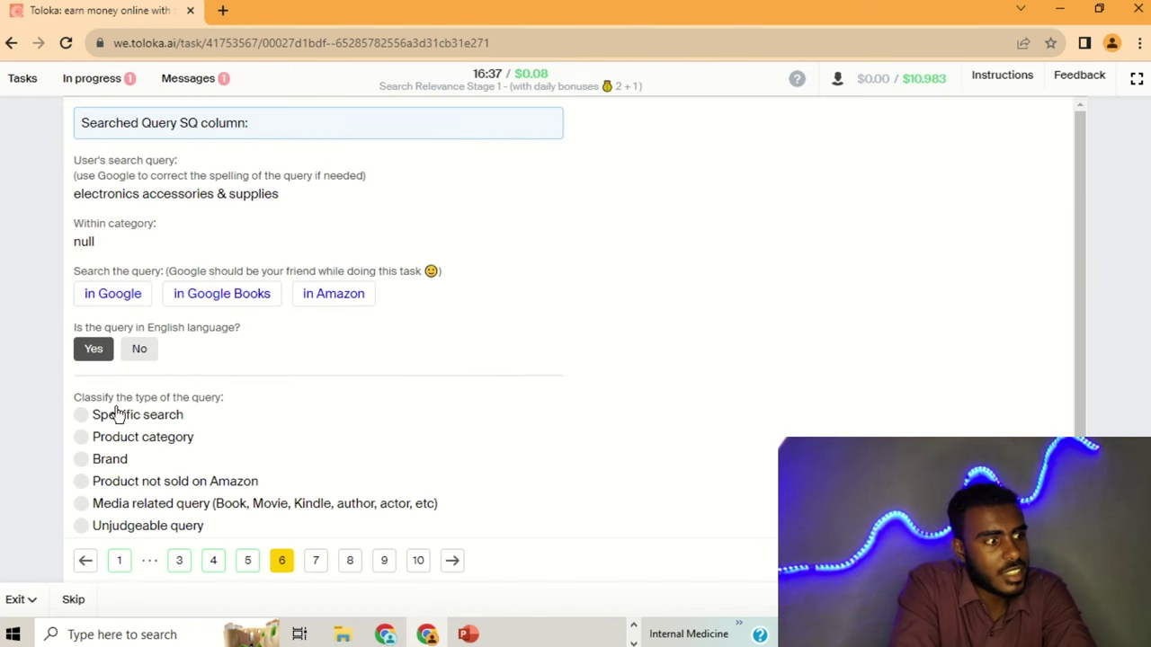
{"action": "left_click", "coordinate": [141, 440]}
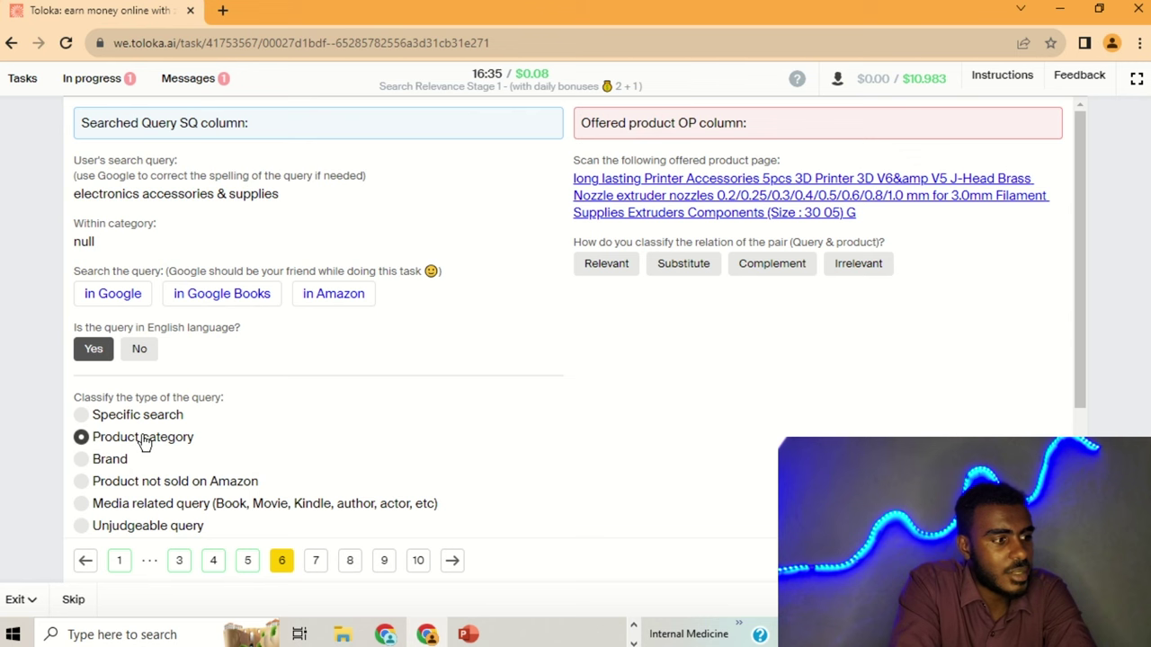
- Check the offered 3D printer nozzle's product page, filling in the character verification code, and rate the product Relevant
{"action": "left_click", "coordinate": [651, 220]}
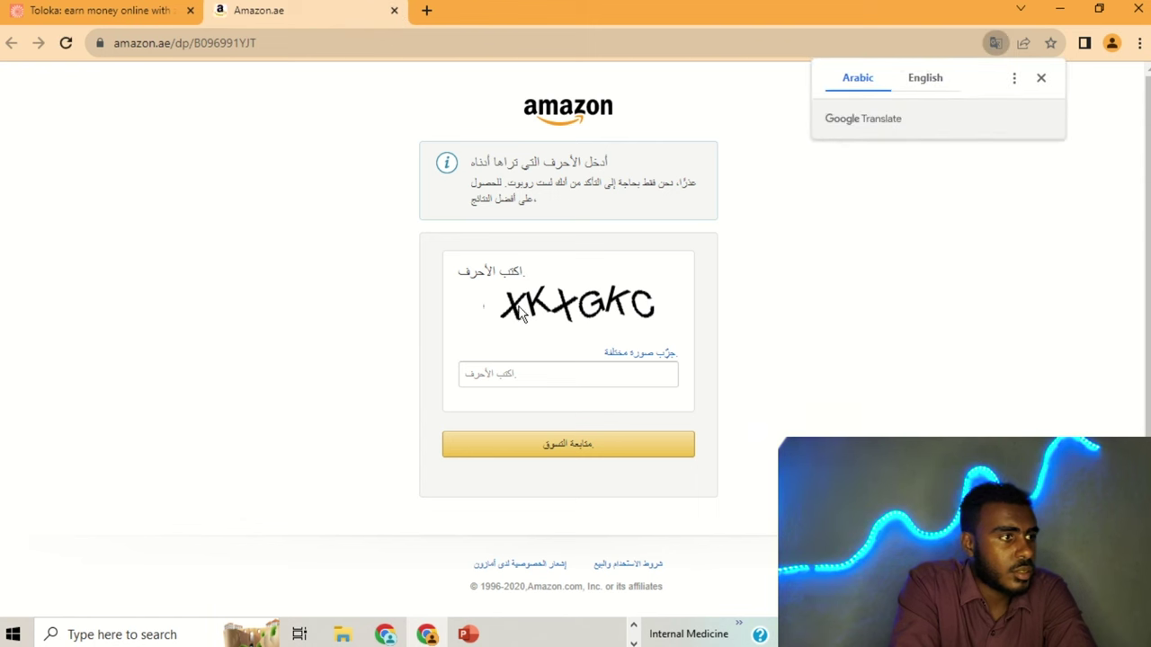
{"action": "left_click", "coordinate": [542, 385]}
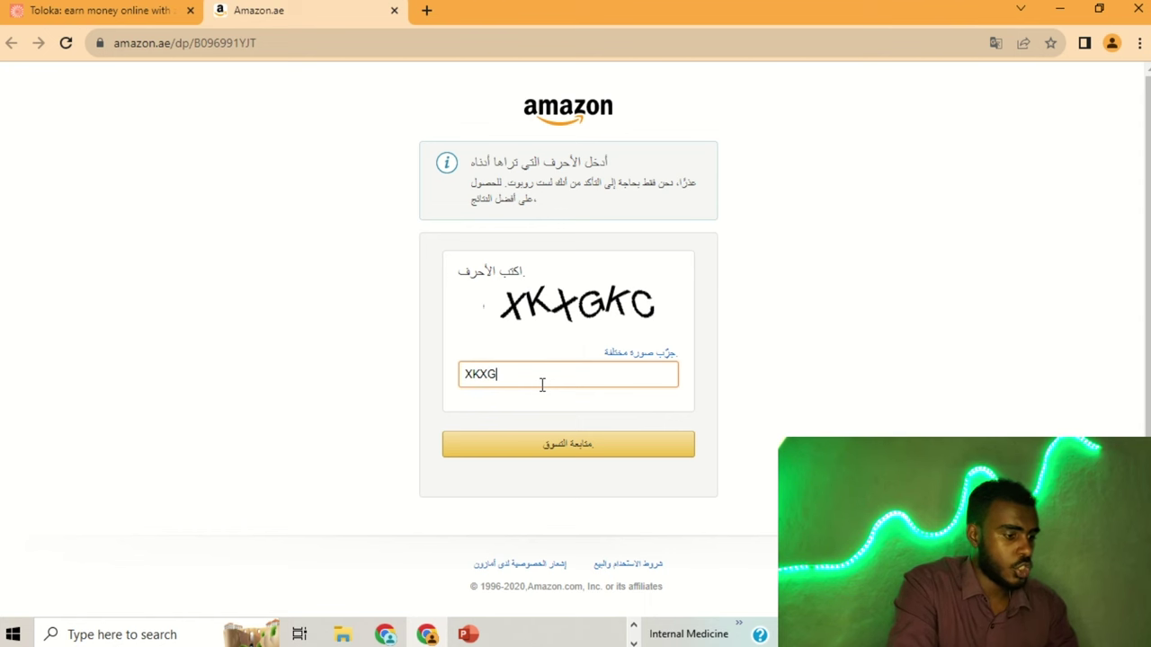
{"action": "type", "text": "XKXGKC"}
{"action": "key", "text": "Return"}
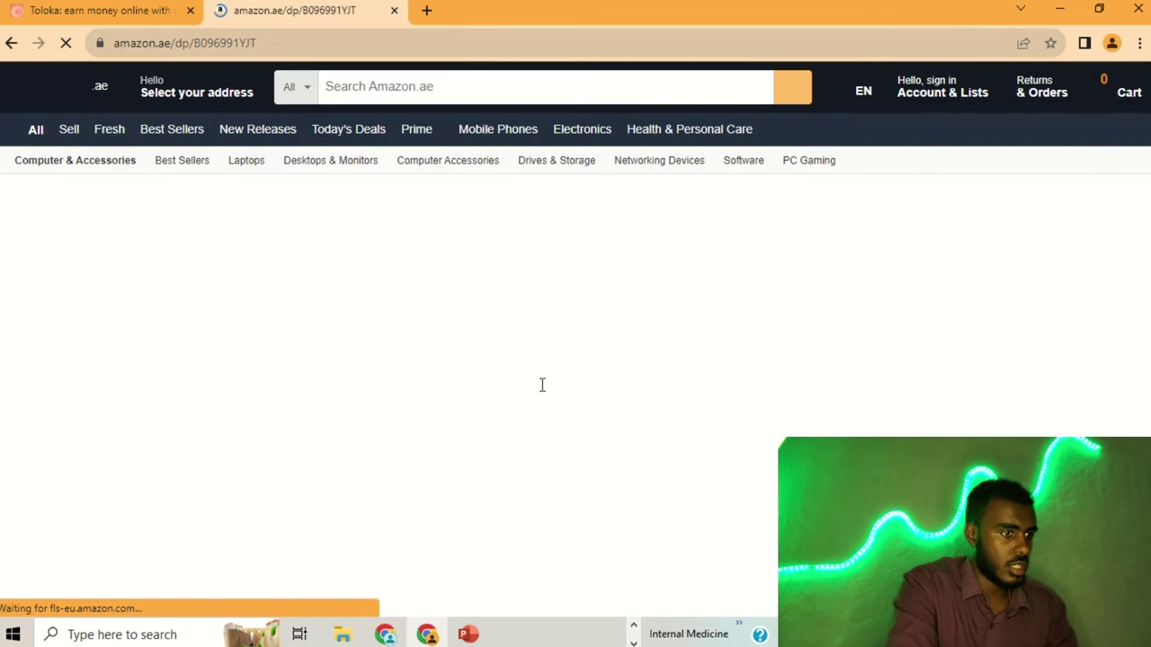
{"action": "scroll", "coordinate": [543, 310], "scroll_direction": "down", "scroll_amount": 1}
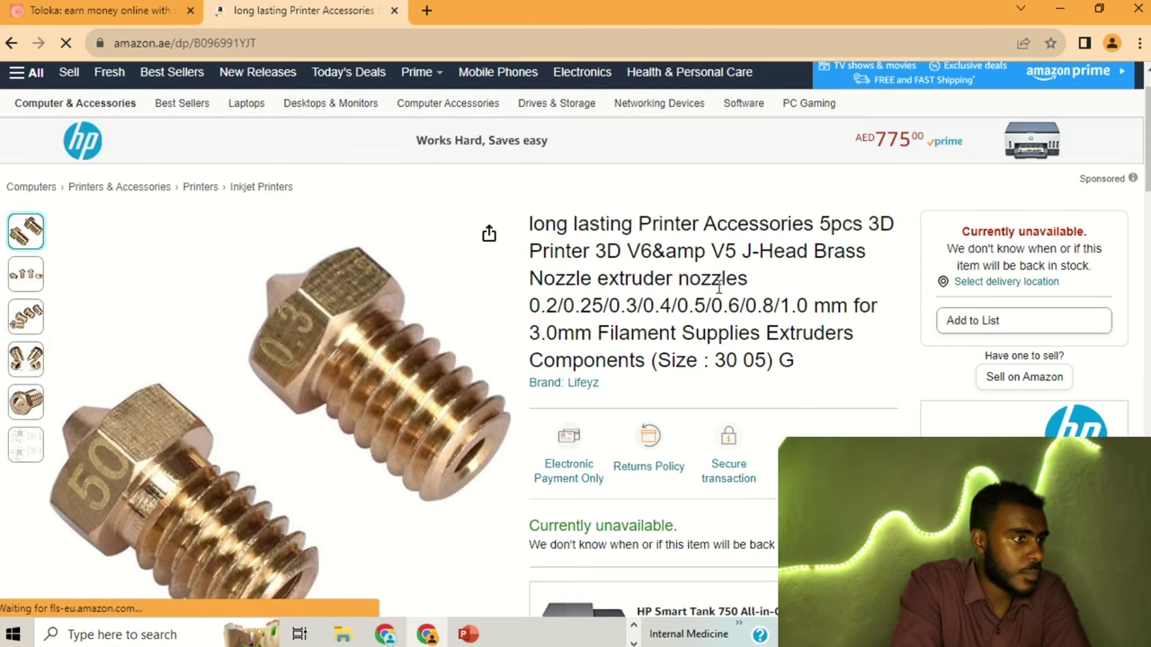
{"action": "left_click", "coordinate": [89, 10]}
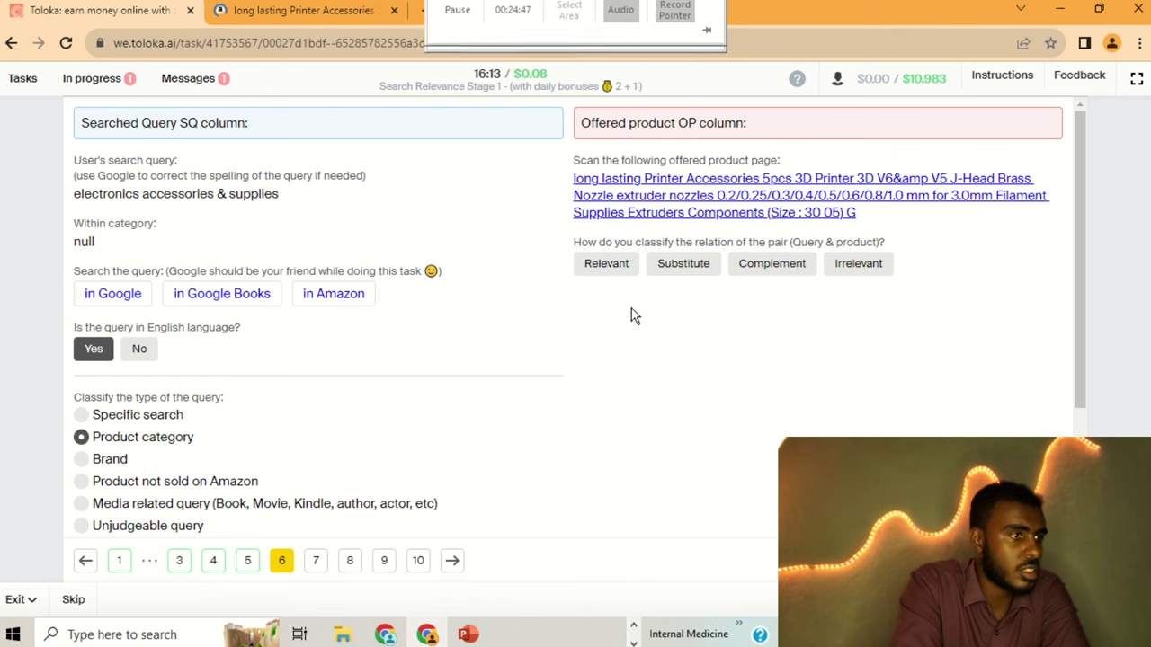
{"action": "left_click", "coordinate": [606, 262]}
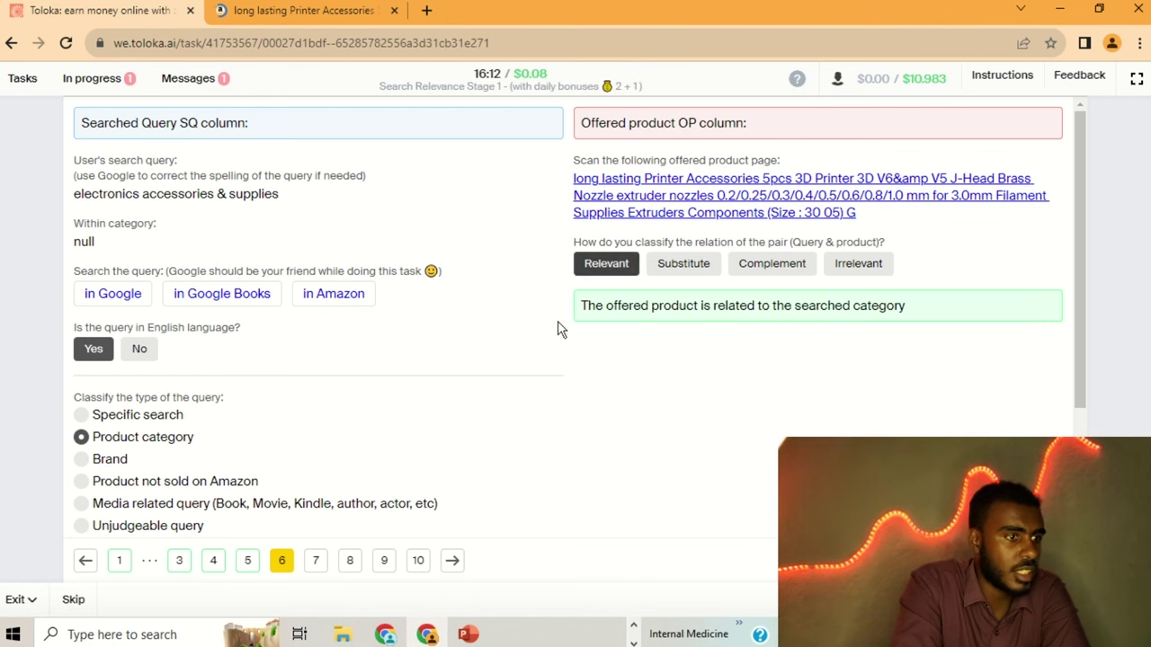
- In task 7, look up "cool matches" in Google, mark the query as English and classify it as Product category
{"action": "left_click", "coordinate": [316, 560]}
{"action": "left_click", "coordinate": [125, 298]}
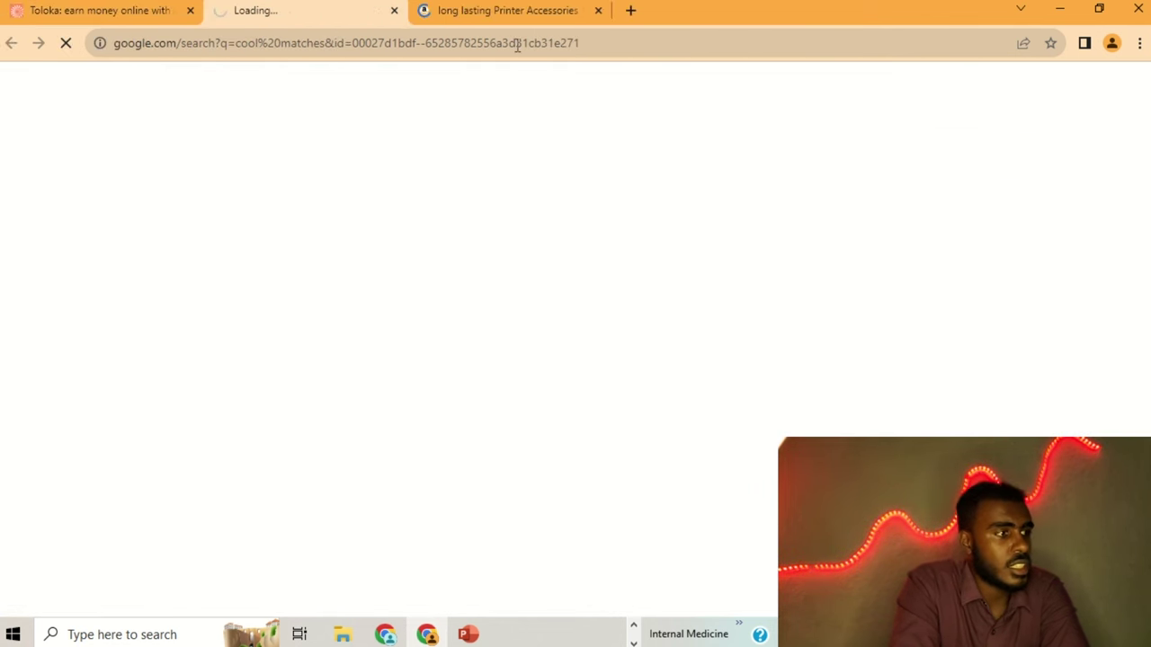
{"action": "left_click", "coordinate": [598, 13]}
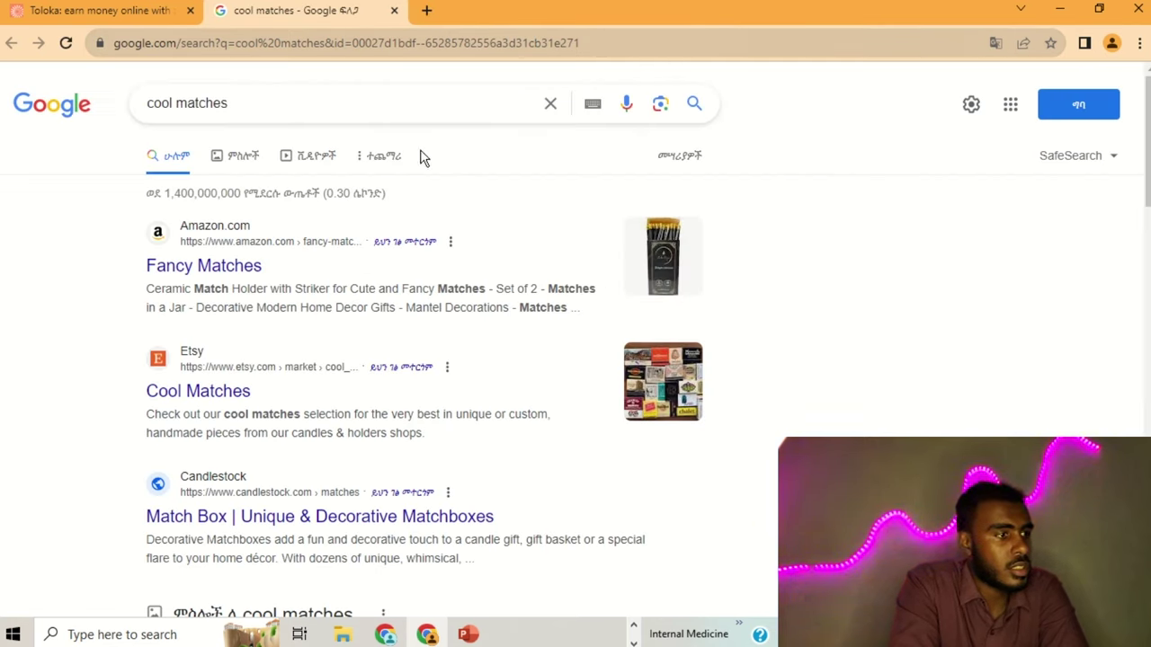
{"action": "left_click", "coordinate": [393, 11]}
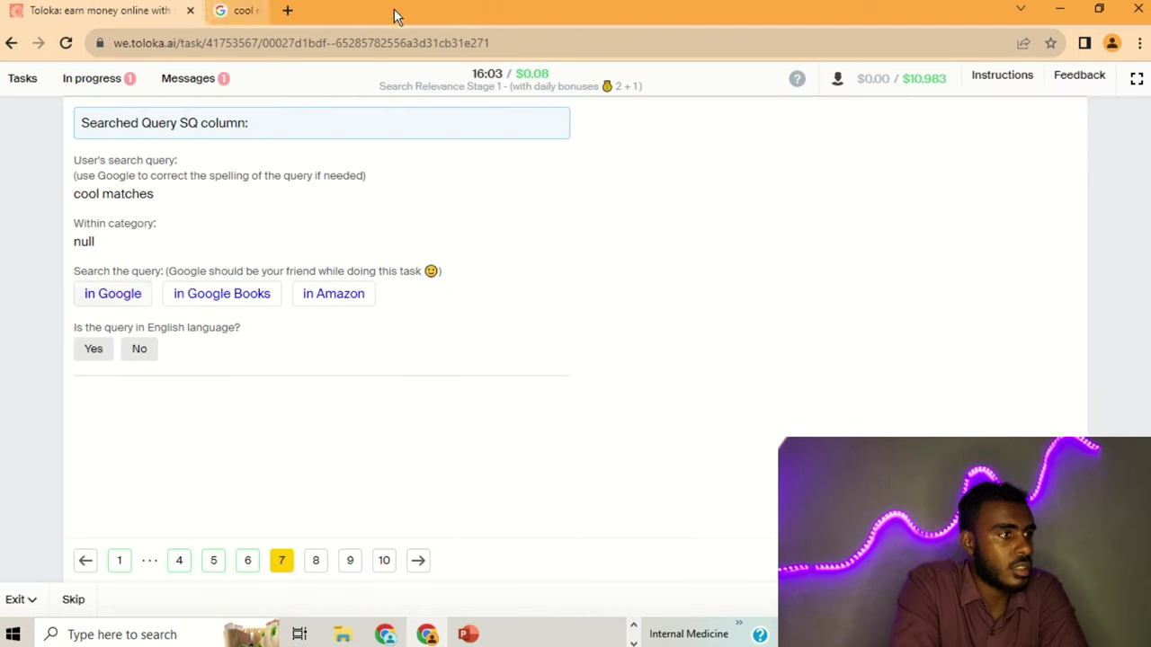
{"action": "left_click", "coordinate": [95, 349]}
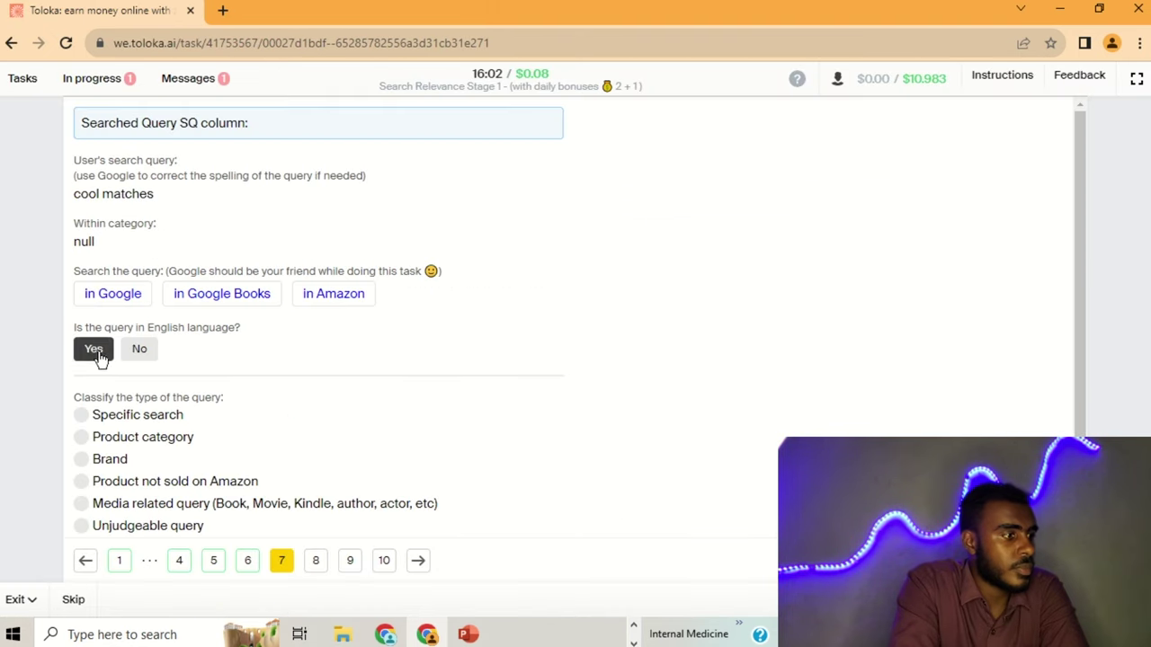
{"action": "left_click", "coordinate": [133, 440]}
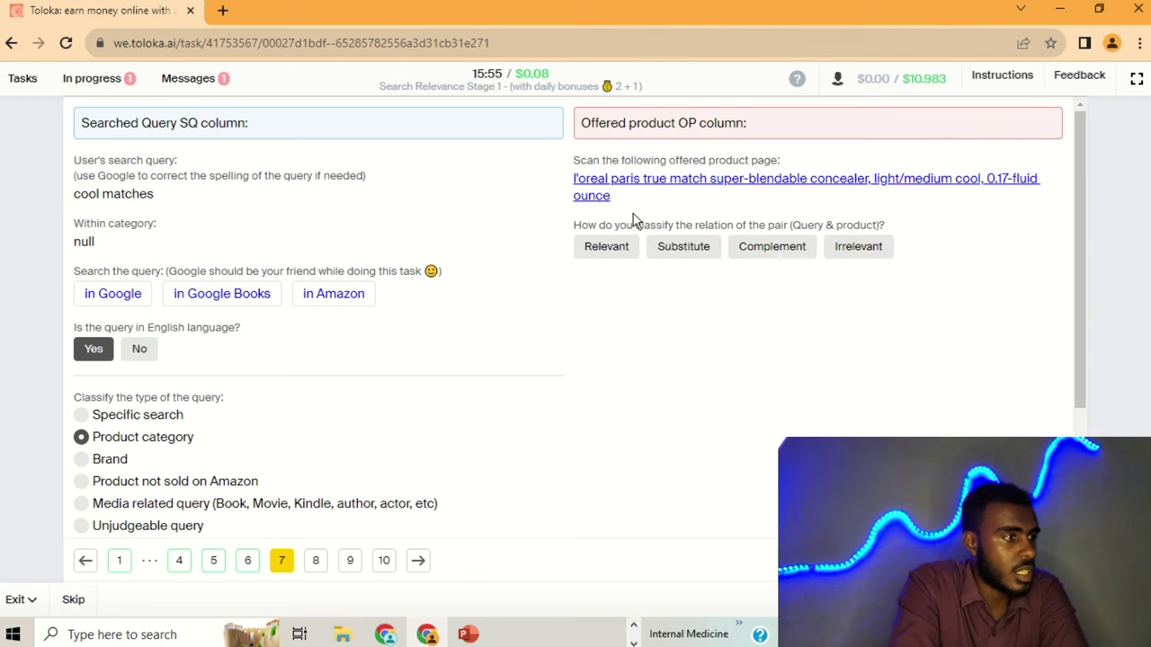
- Compare the offered L'Oreal concealer's product page with Amazon's results for "cool matches", and rate the pair Irrelevant
{"action": "left_click", "coordinate": [610, 185]}
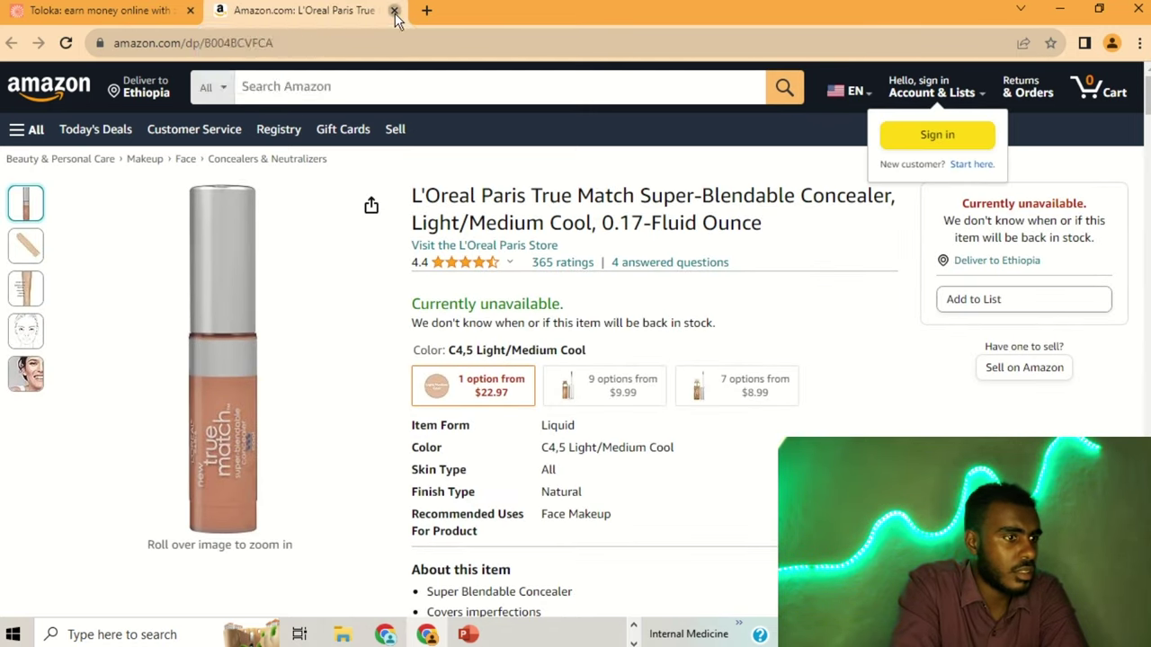
{"action": "left_click", "coordinate": [394, 11]}
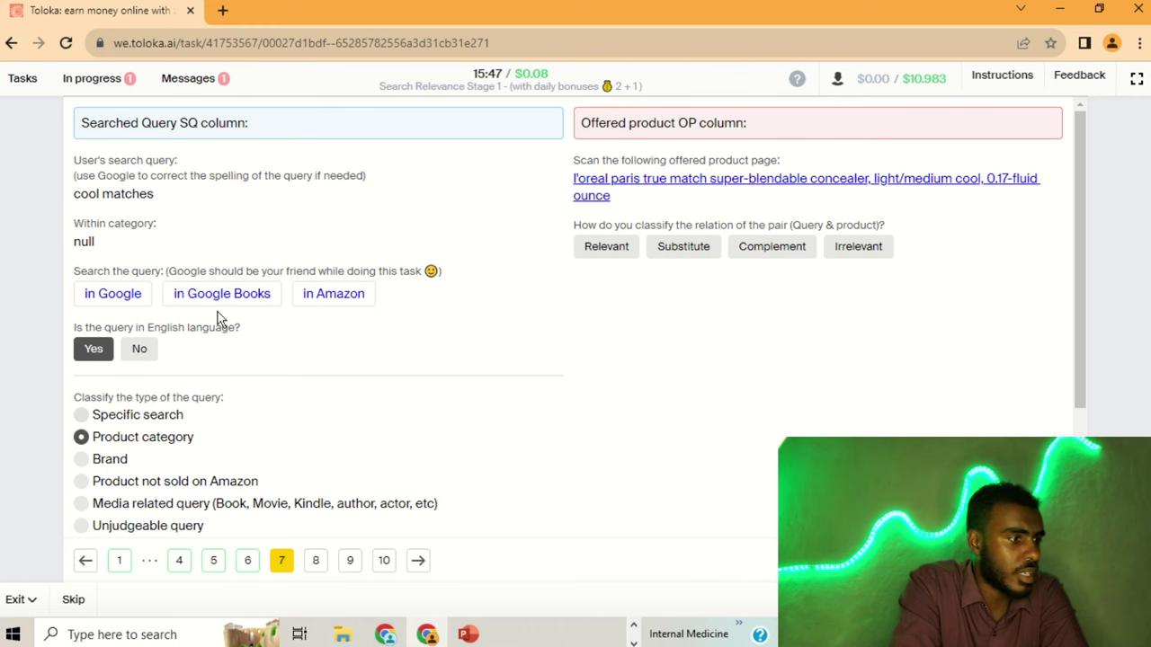
{"action": "left_click", "coordinate": [304, 298]}
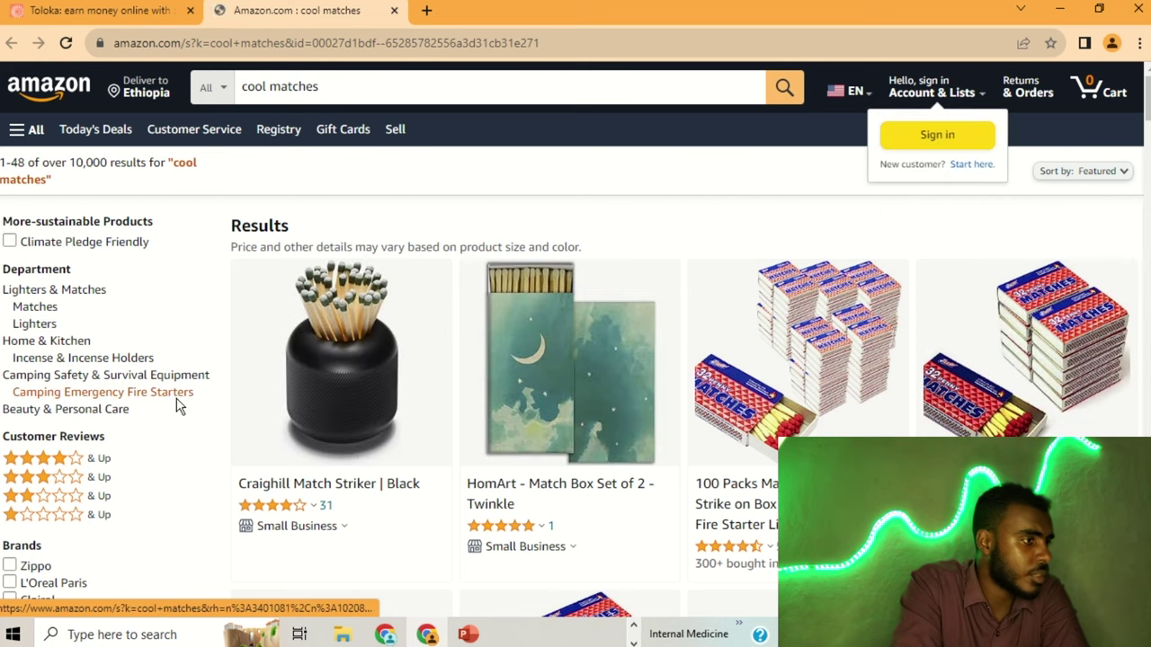
{"action": "scroll", "coordinate": [207, 406], "scroll_direction": "down", "scroll_amount": 1}
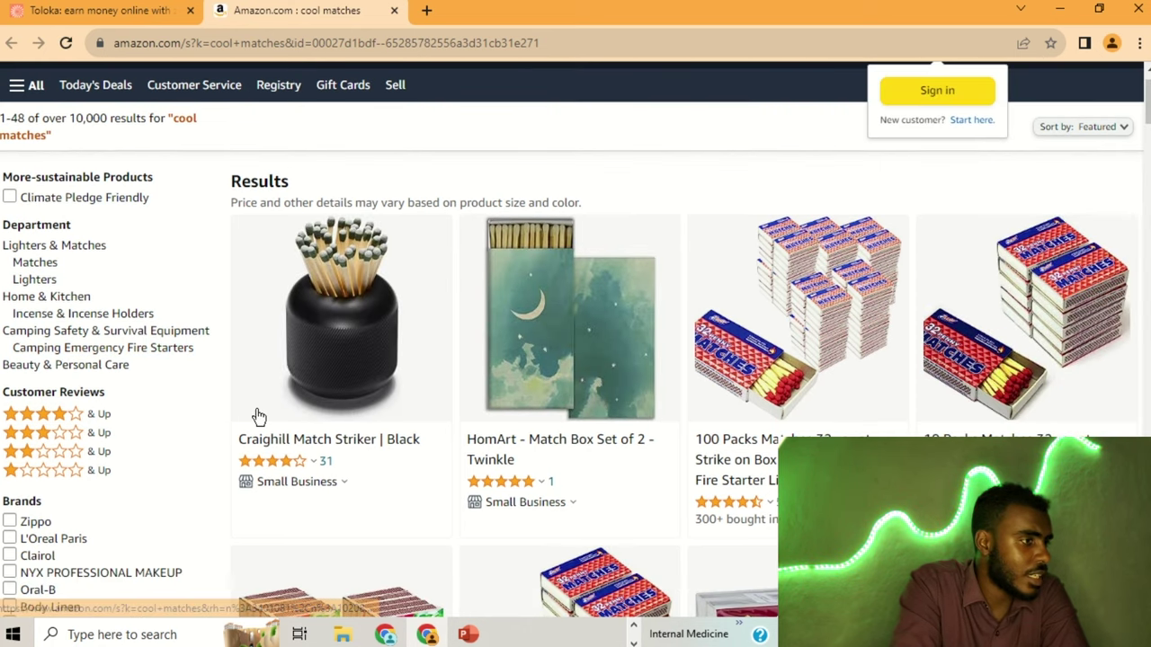
{"action": "left_click", "coordinate": [342, 441]}
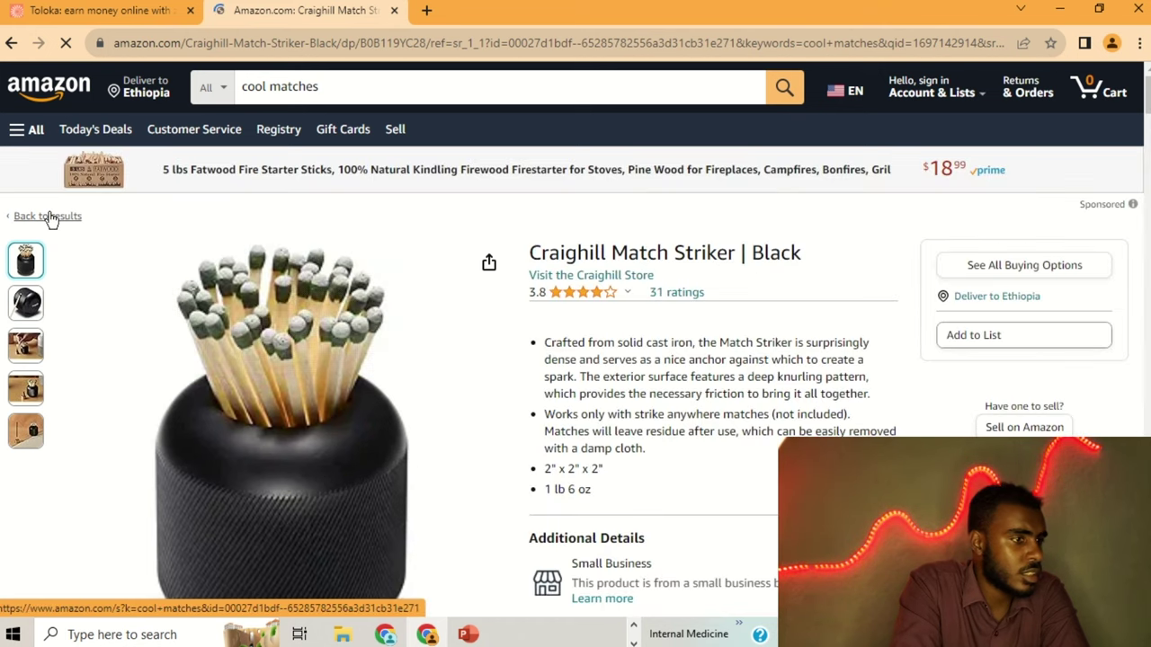
{"action": "left_click", "coordinate": [48, 216]}
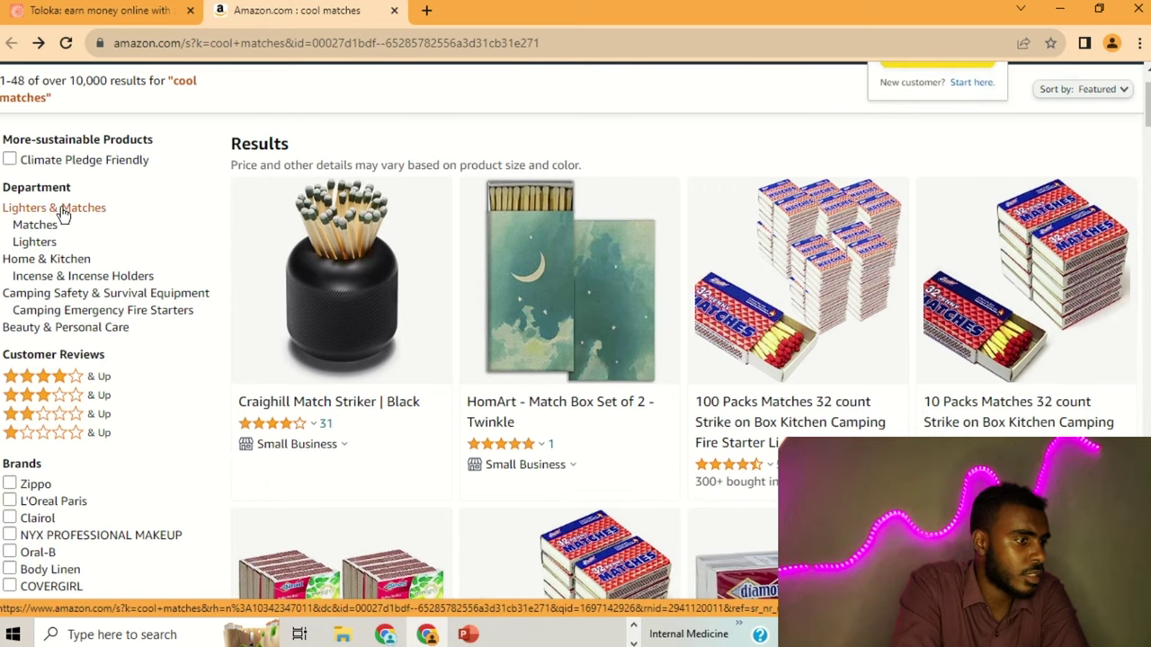
{"action": "left_click", "coordinate": [90, 10]}
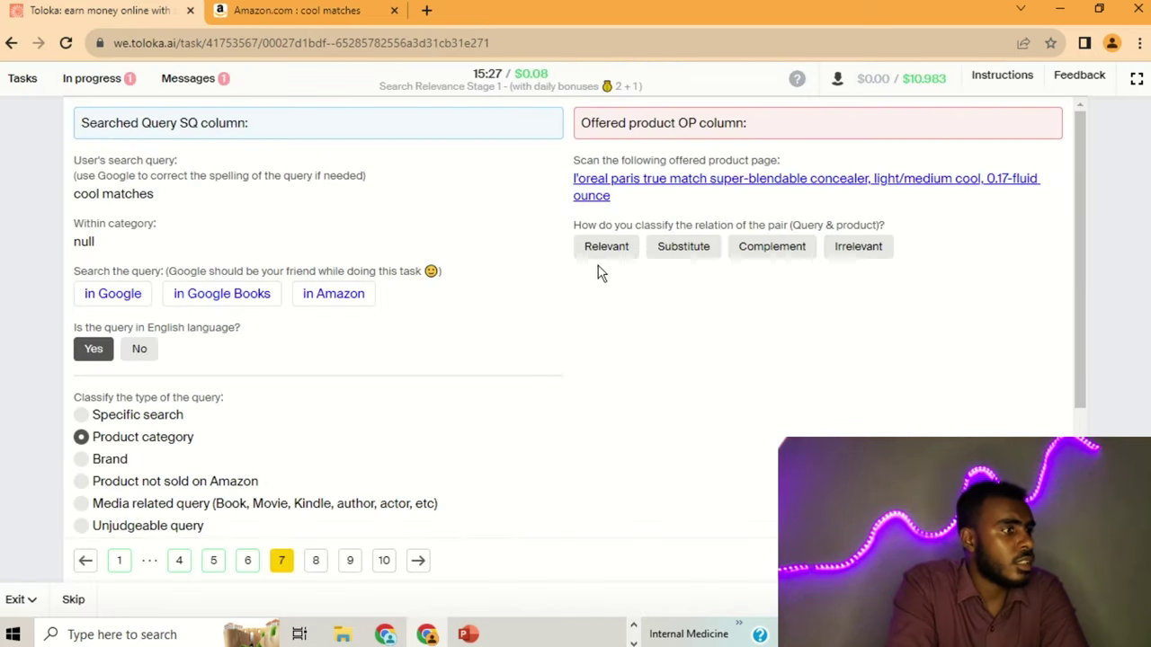
{"action": "left_click", "coordinate": [832, 257]}
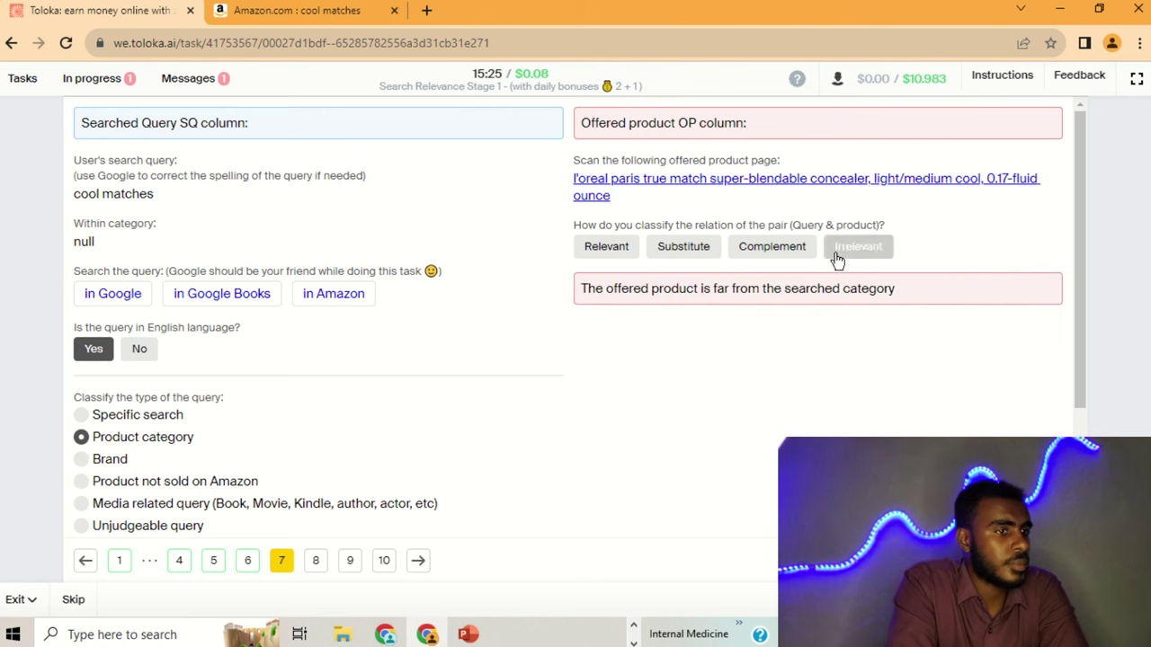
- In task 8, mark the query "मिक्सी मिक्सी मशीन" as not English and close the extra search pages
{"action": "left_click", "coordinate": [315, 563]}
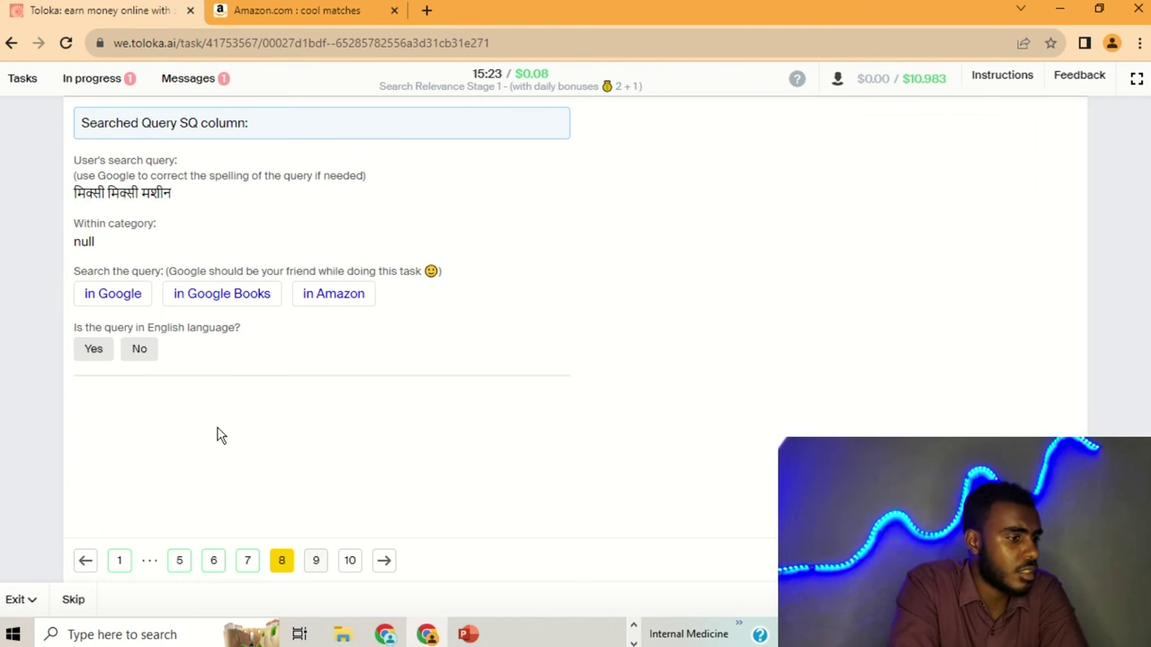
{"action": "left_click", "coordinate": [137, 349]}
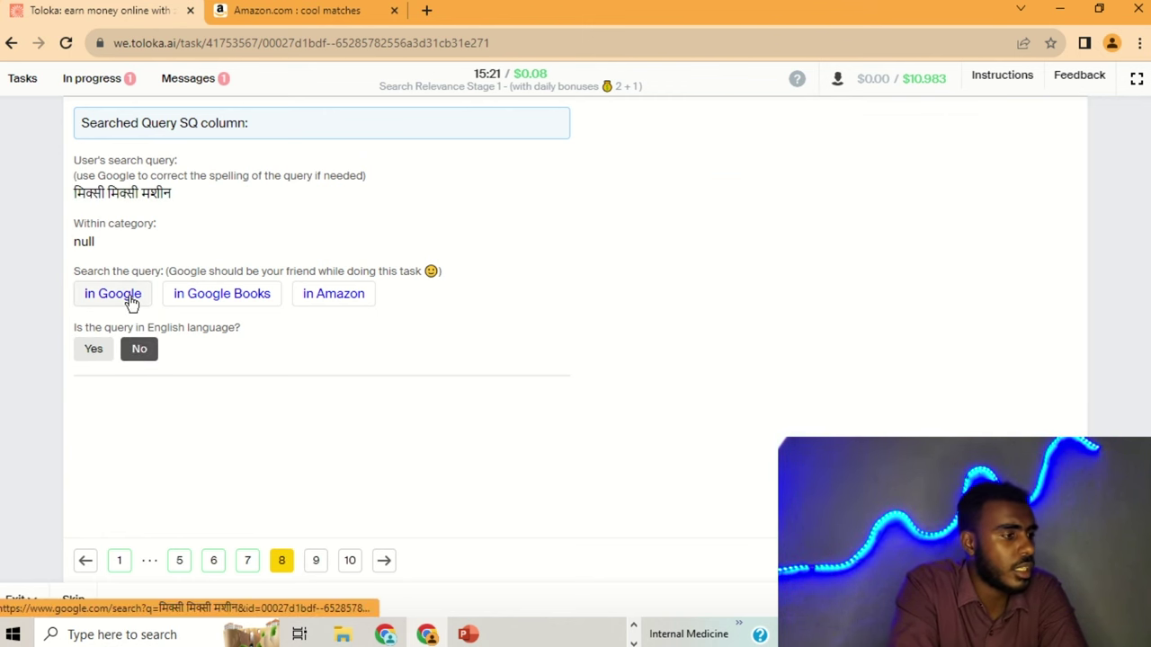
{"action": "left_click", "coordinate": [129, 299]}
{"action": "left_click", "coordinate": [394, 10]}
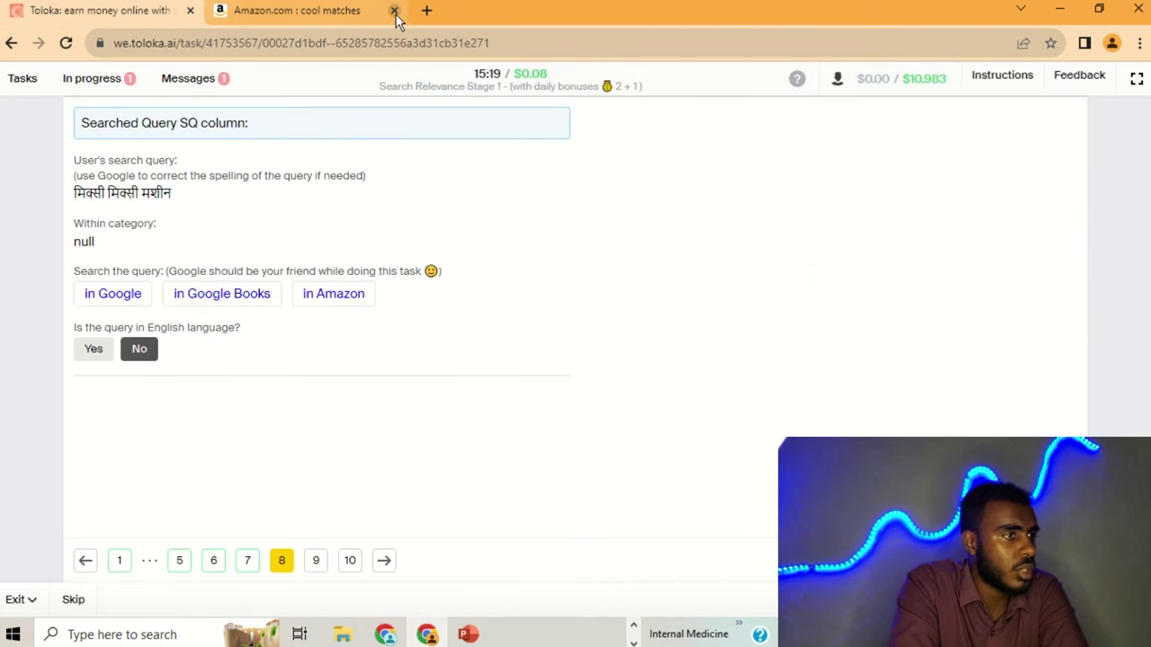
{"action": "left_click", "coordinate": [394, 10]}
- In task 9, look up "kite hill yogurt" in Google, mark the query as English and classify it as Brand
{"action": "left_click", "coordinate": [314, 560]}
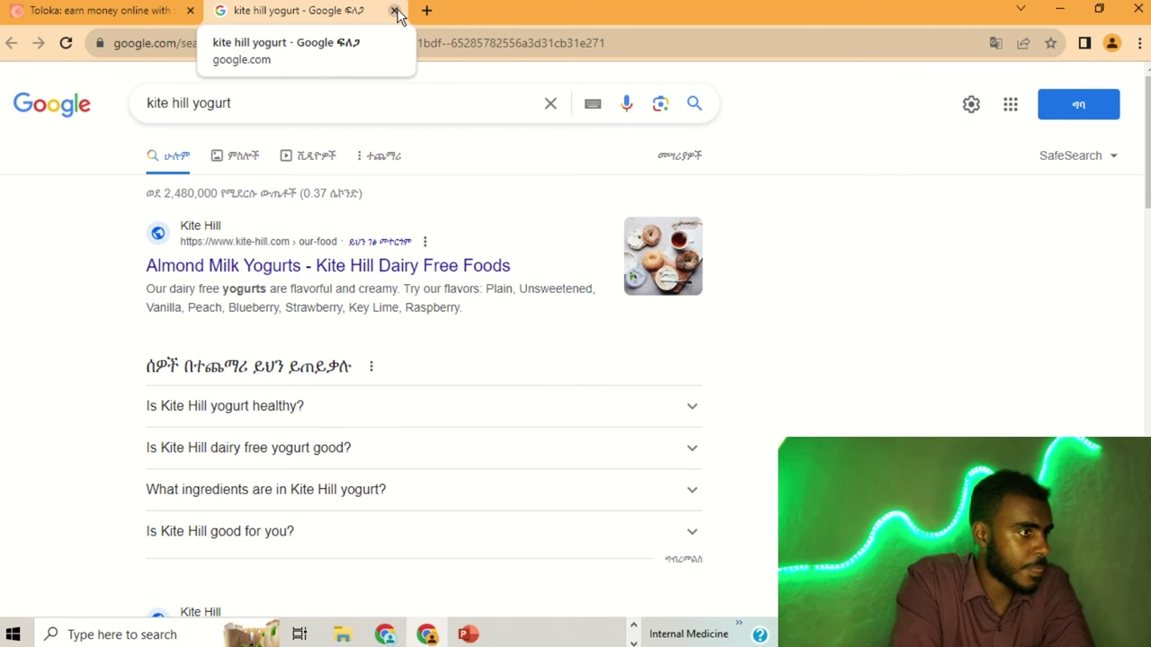
{"action": "left_click", "coordinate": [395, 11]}
{"action": "left_click", "coordinate": [95, 351]}
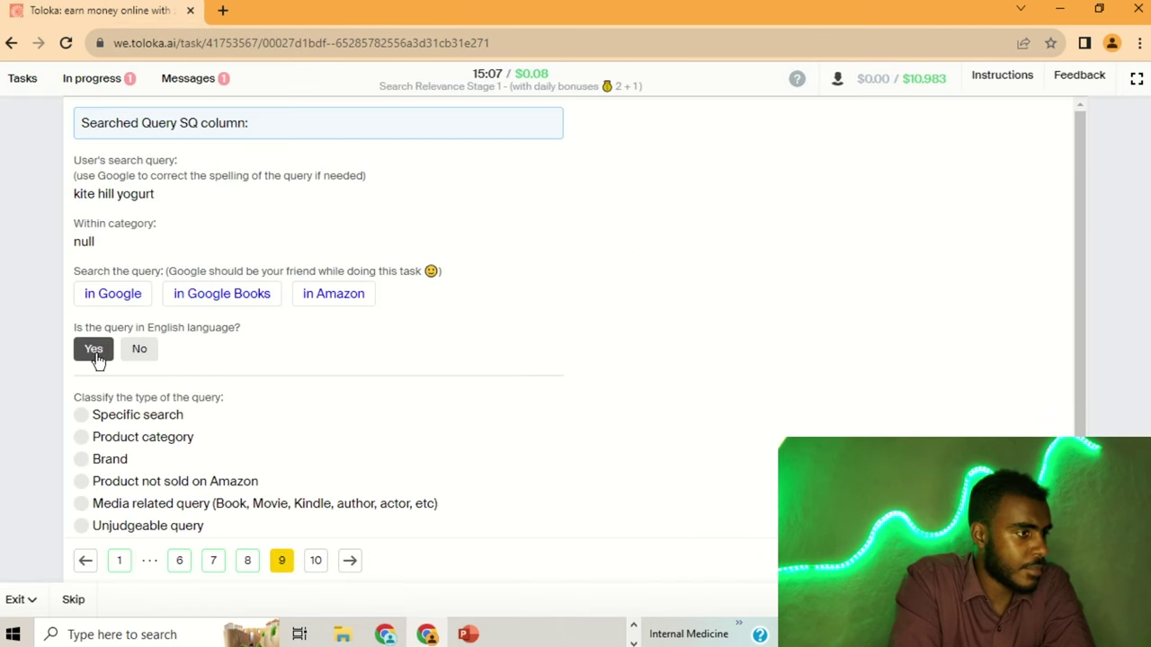
{"action": "left_click", "coordinate": [97, 458]}
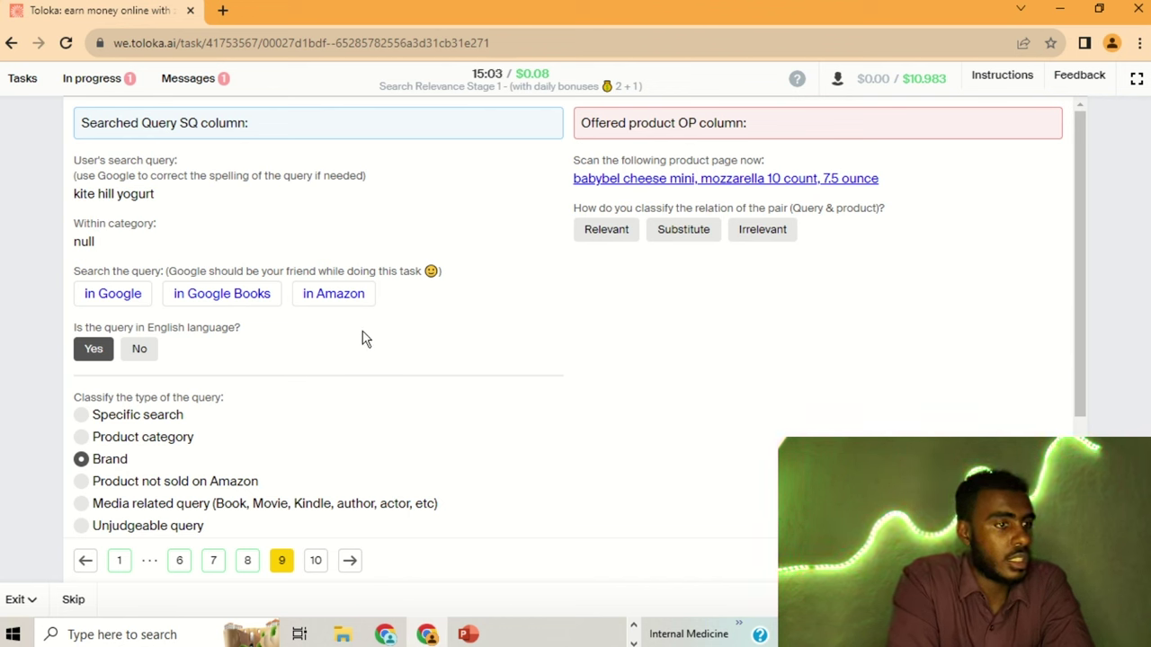
- Check the offered cheese product's page and reclassify the "kite hill yogurt" query as Specific search
{"action": "left_click", "coordinate": [647, 180]}
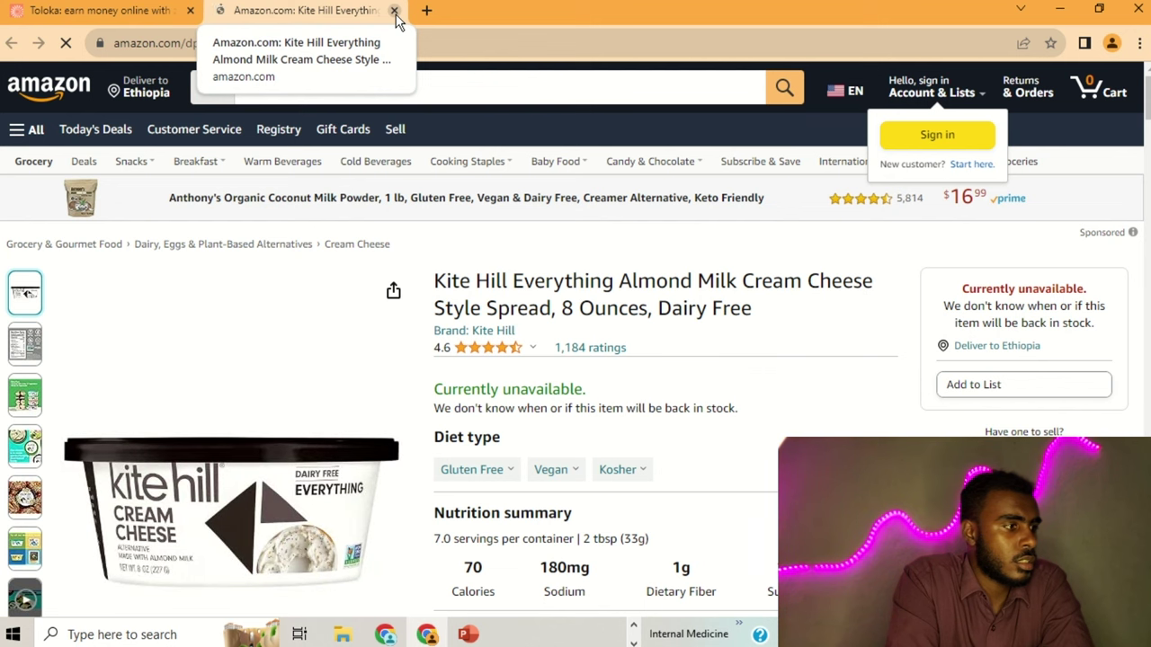
{"action": "left_click", "coordinate": [393, 11]}
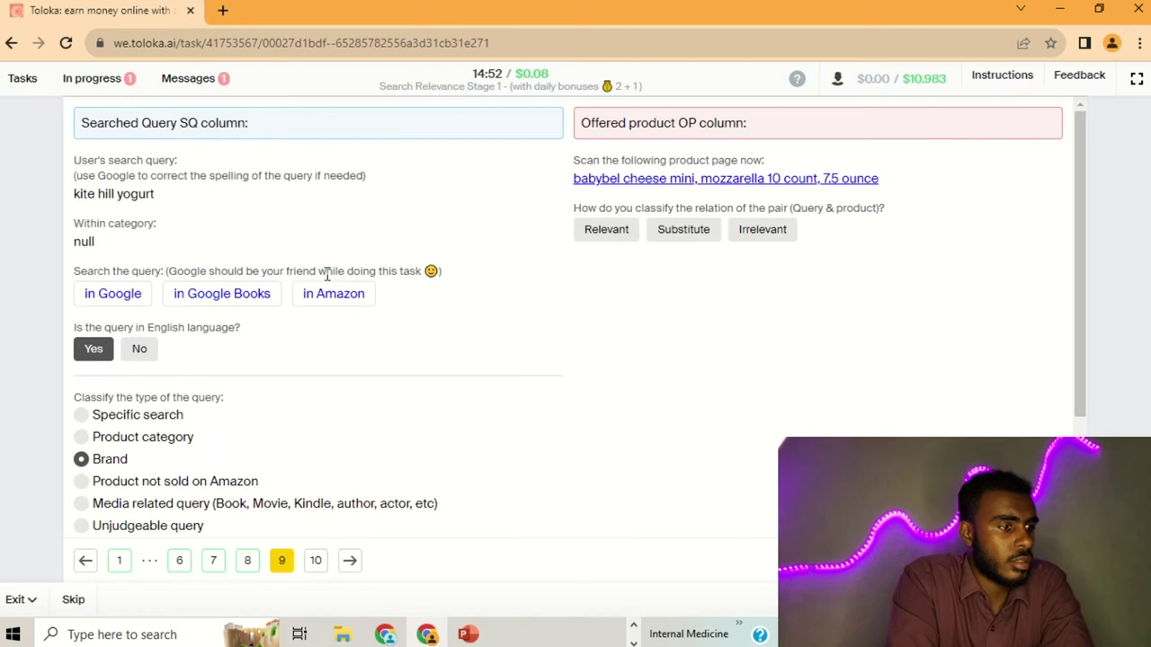
{"action": "left_click", "coordinate": [144, 418]}
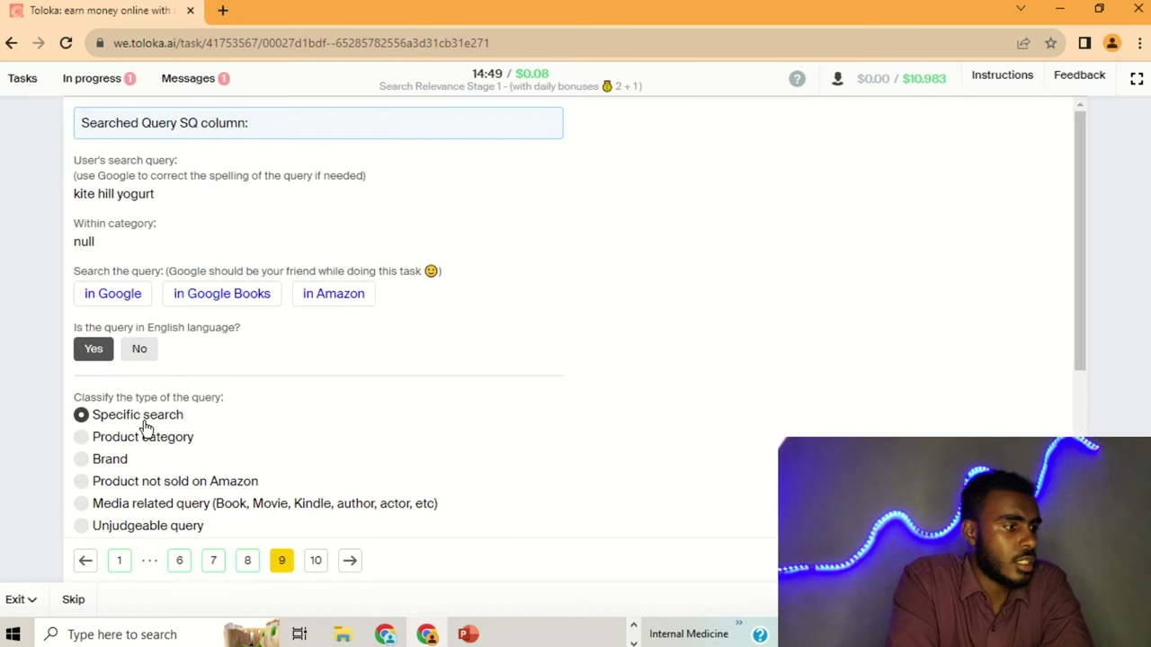
- In task 10, look up "flper" in Google, mark the query as English and classify it as Specific search
{"action": "left_click", "coordinate": [317, 561]}
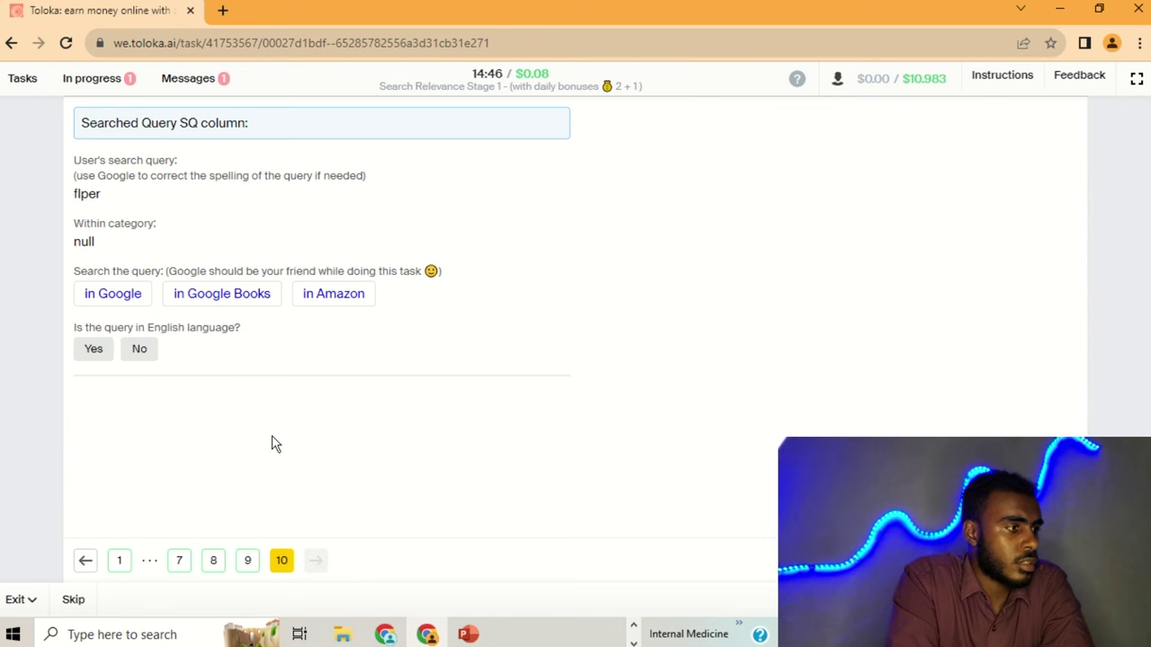
{"action": "left_click", "coordinate": [134, 307]}
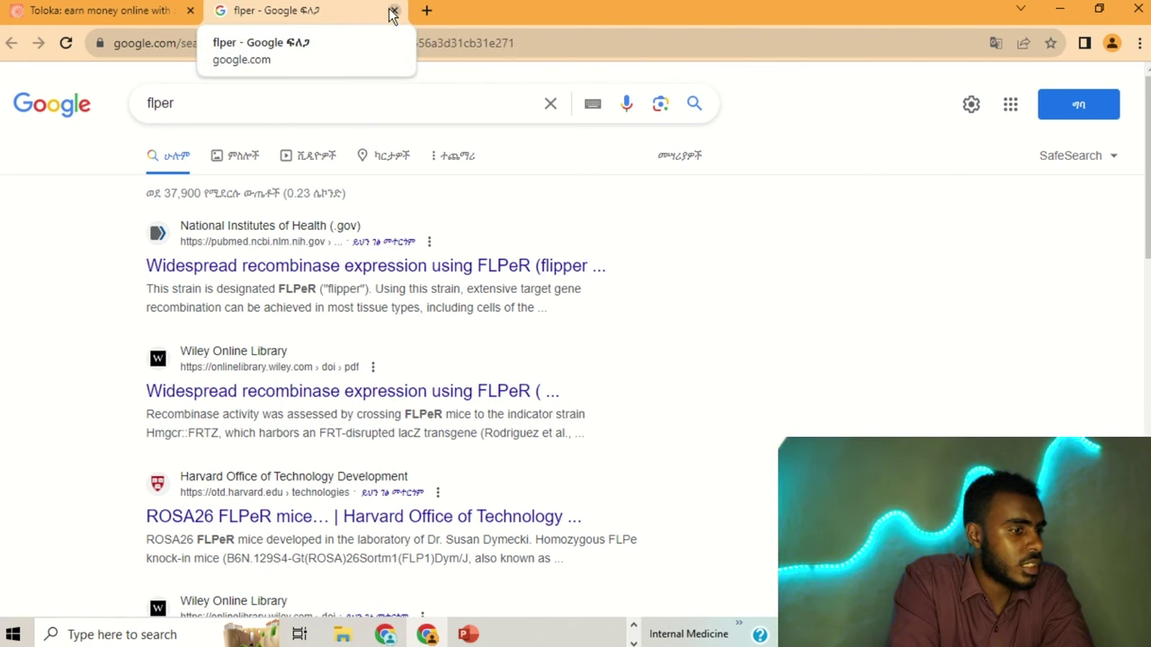
{"action": "left_click", "coordinate": [90, 11]}
{"action": "left_click", "coordinate": [107, 354]}
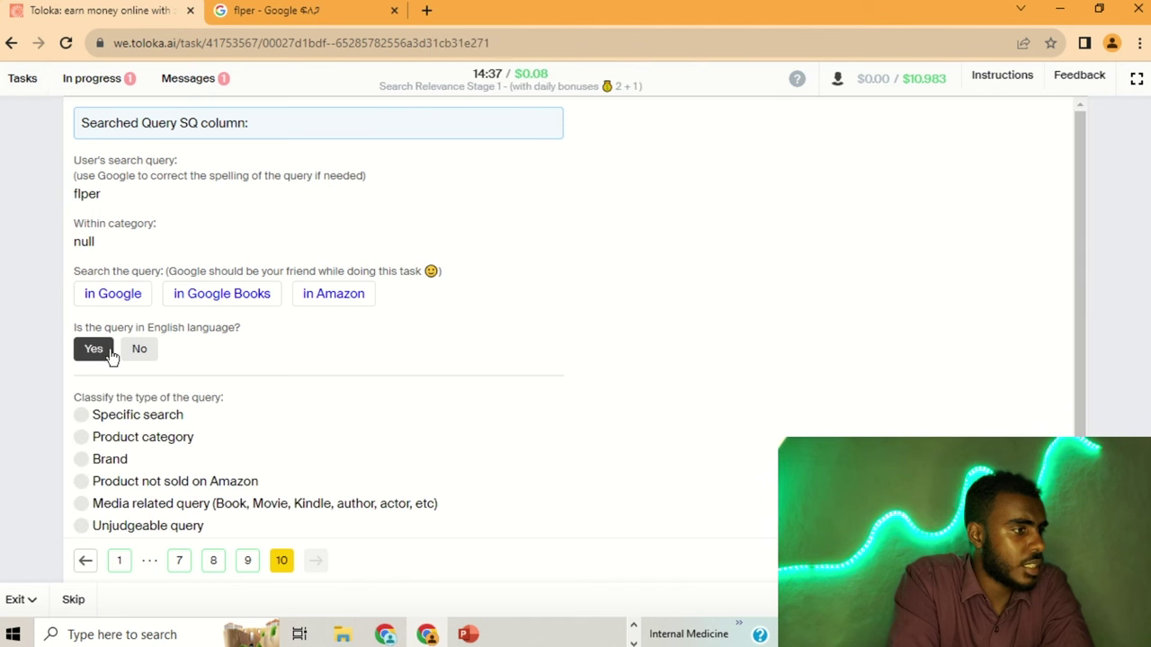
{"action": "left_click", "coordinate": [142, 418]}
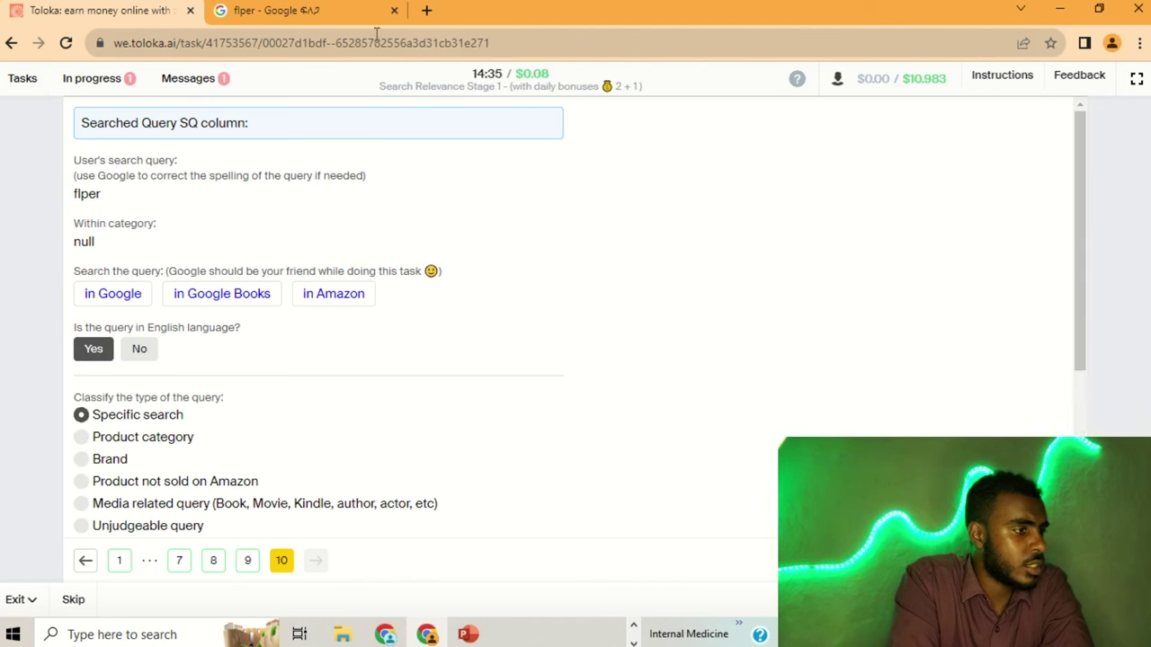
{"action": "left_click", "coordinate": [393, 10]}
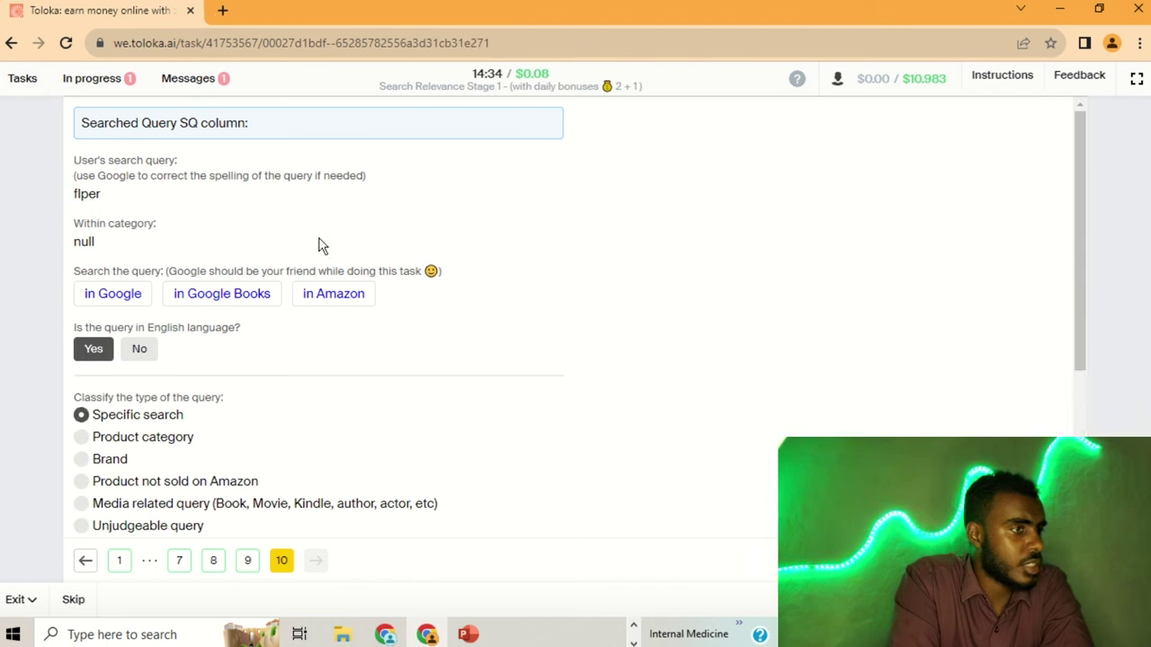
- Look up "flper" in Amazon and reclassify the query as Product not sold on Amazon
{"action": "left_click", "coordinate": [331, 295]}
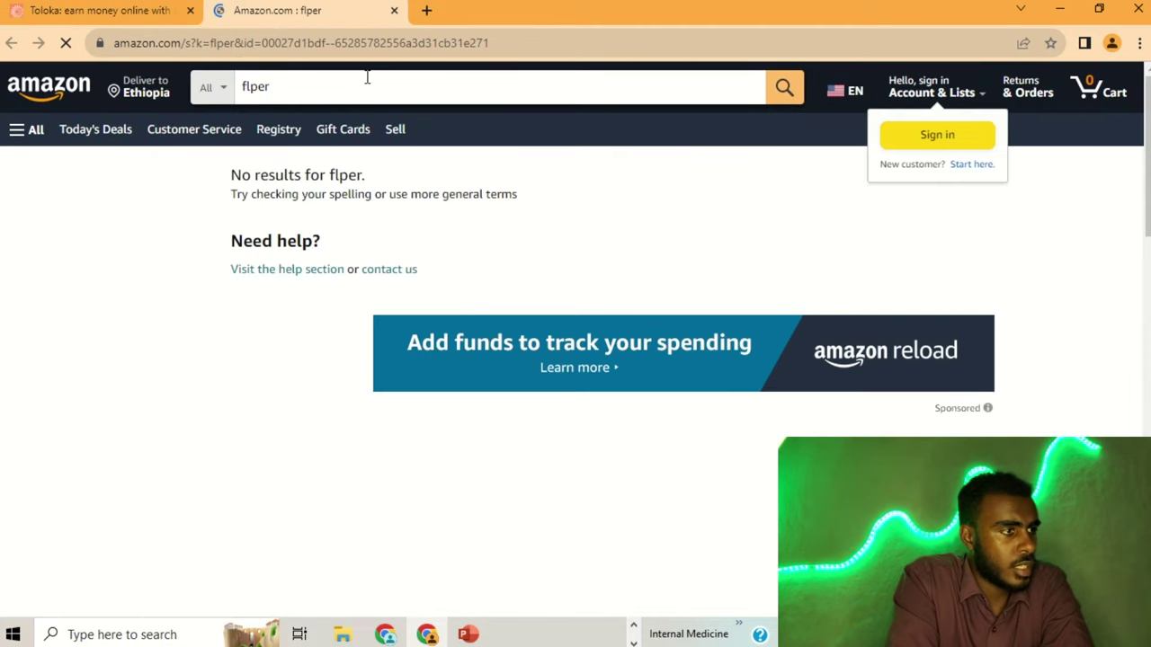
{"action": "left_click", "coordinate": [394, 10]}
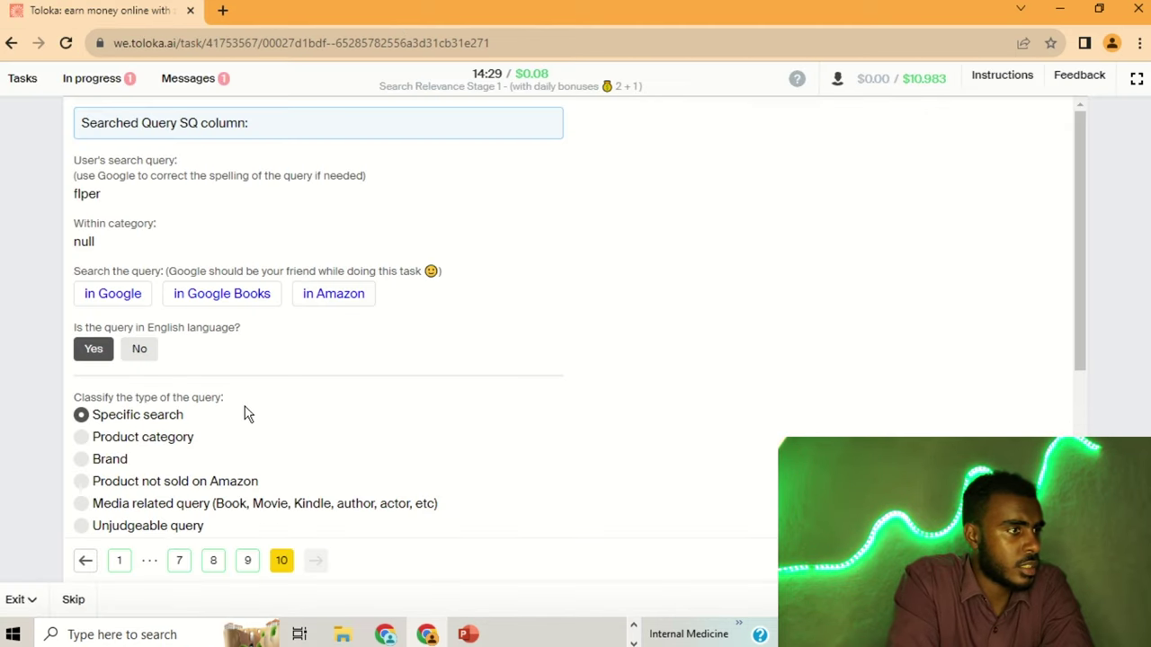
{"action": "scroll", "coordinate": [248, 413], "scroll_direction": "down", "scroll_amount": 1}
{"action": "left_click", "coordinate": [241, 429]}
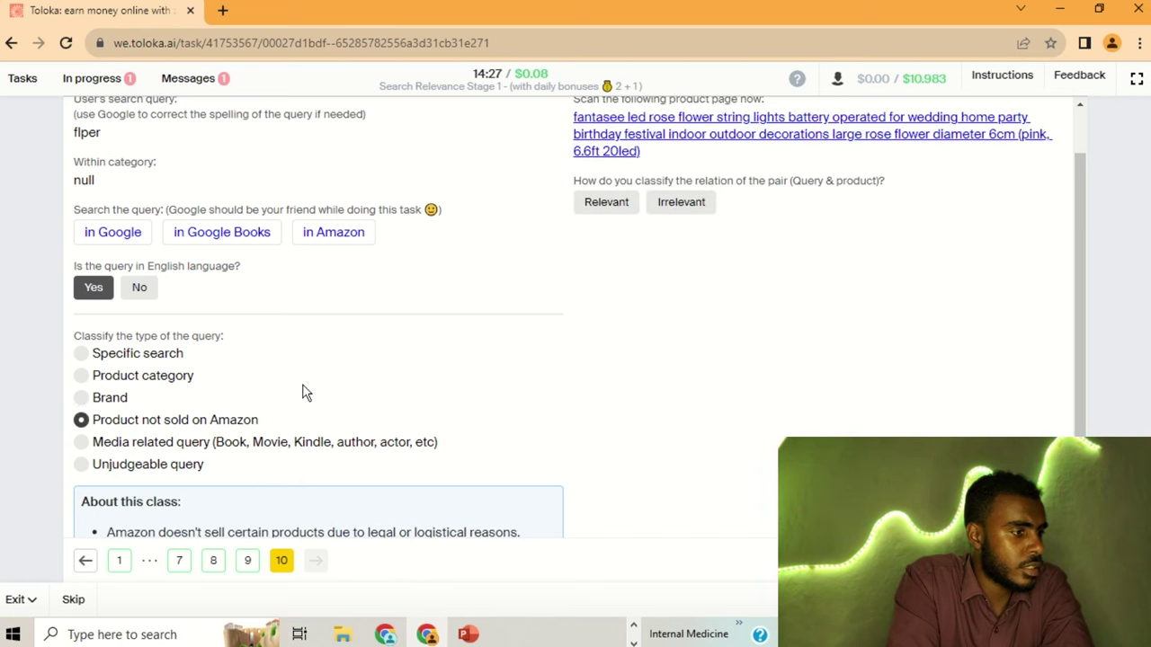
- Rate the offered rose flower string lights Irrelevant, check their product page, and submit the completed ten-task set
{"action": "scroll", "coordinate": [617, 254], "scroll_direction": "up", "scroll_amount": 1}
{"action": "left_click", "coordinate": [679, 266]}
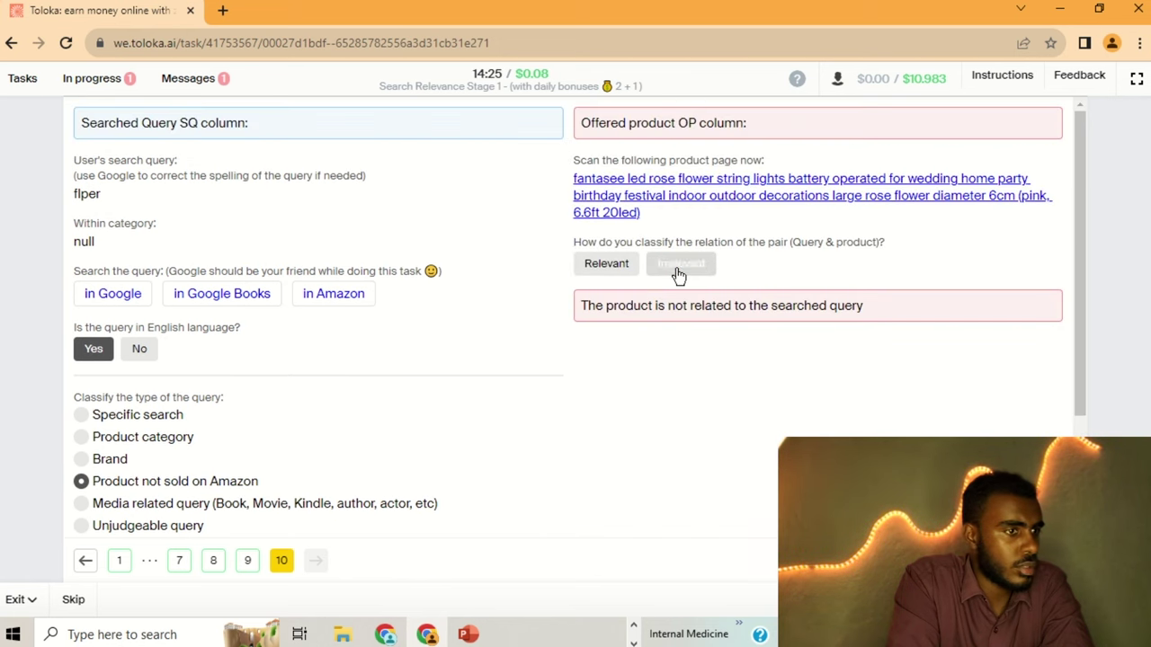
{"action": "left_click", "coordinate": [674, 201]}
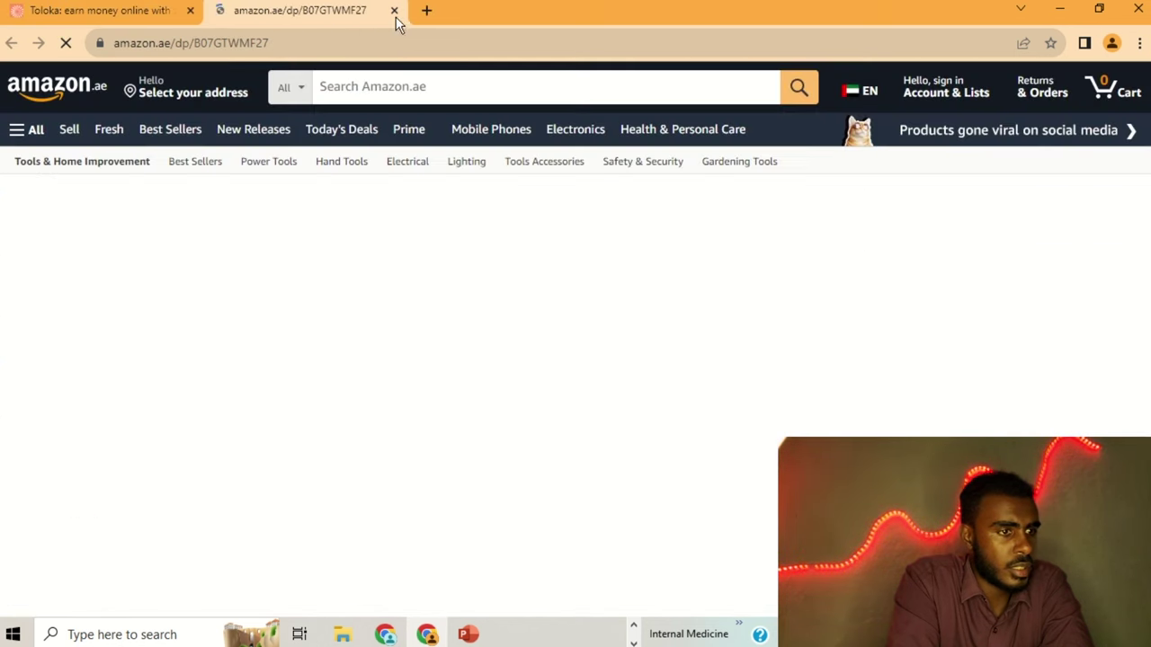
{"action": "left_click", "coordinate": [395, 11]}
{"action": "scroll", "coordinate": [588, 408], "scroll_direction": "down", "scroll_amount": 3}
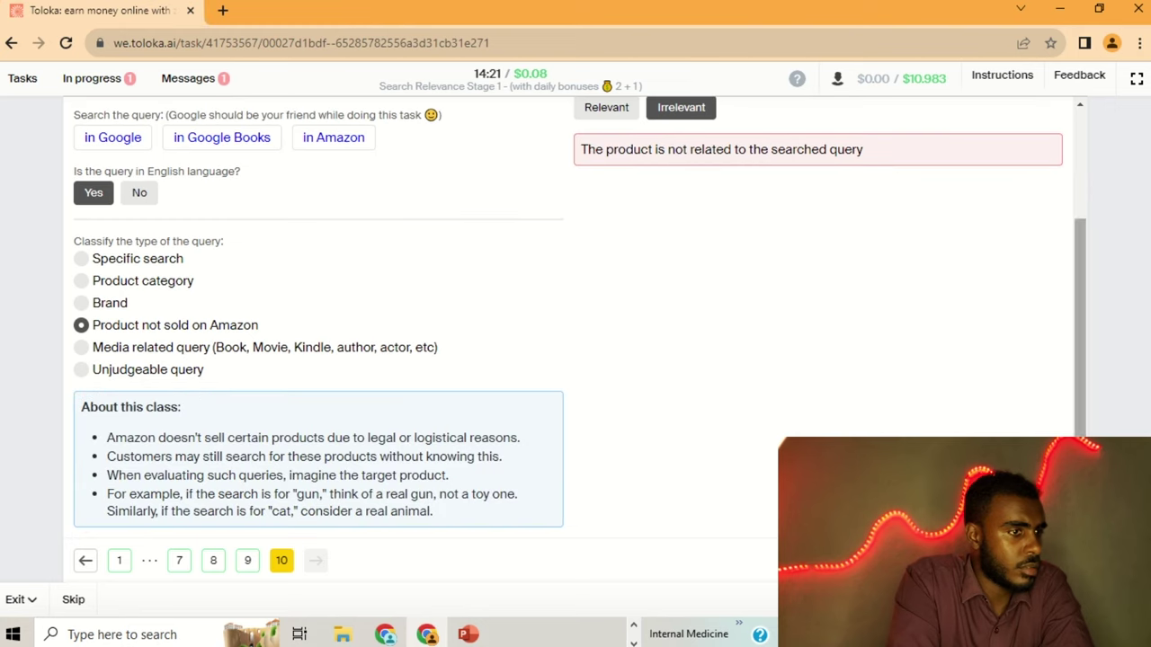
{"action": "key", "text": "Return"}
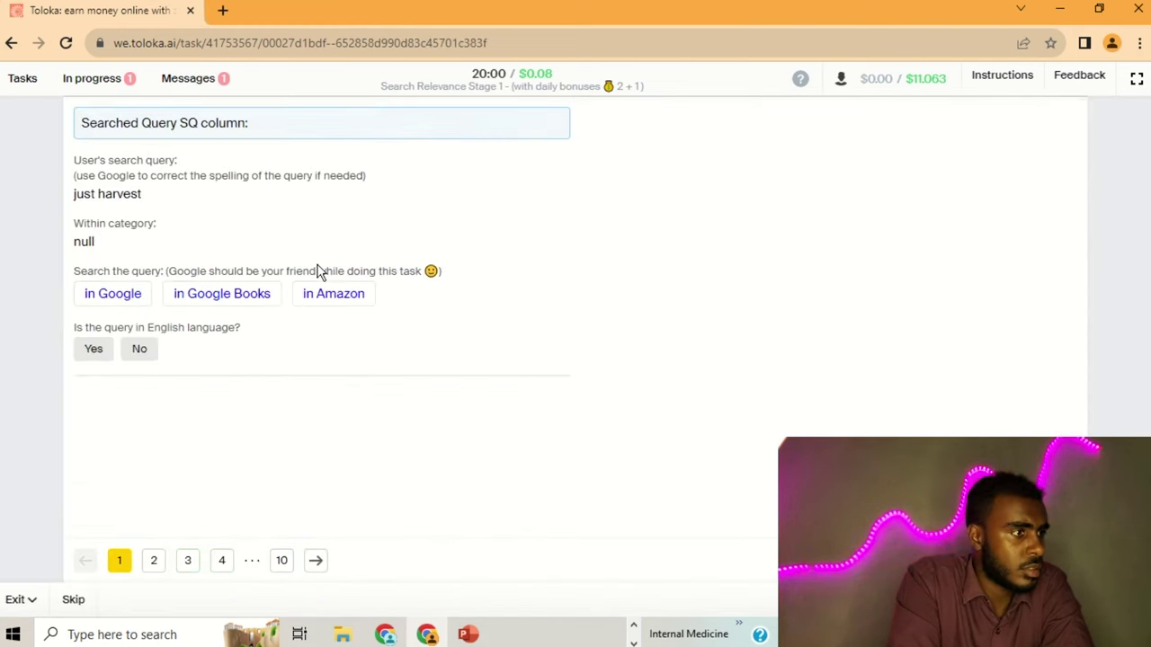
- Check the account balance and read the newest skill notification, then return to the task page
{"action": "left_click", "coordinate": [926, 81]}
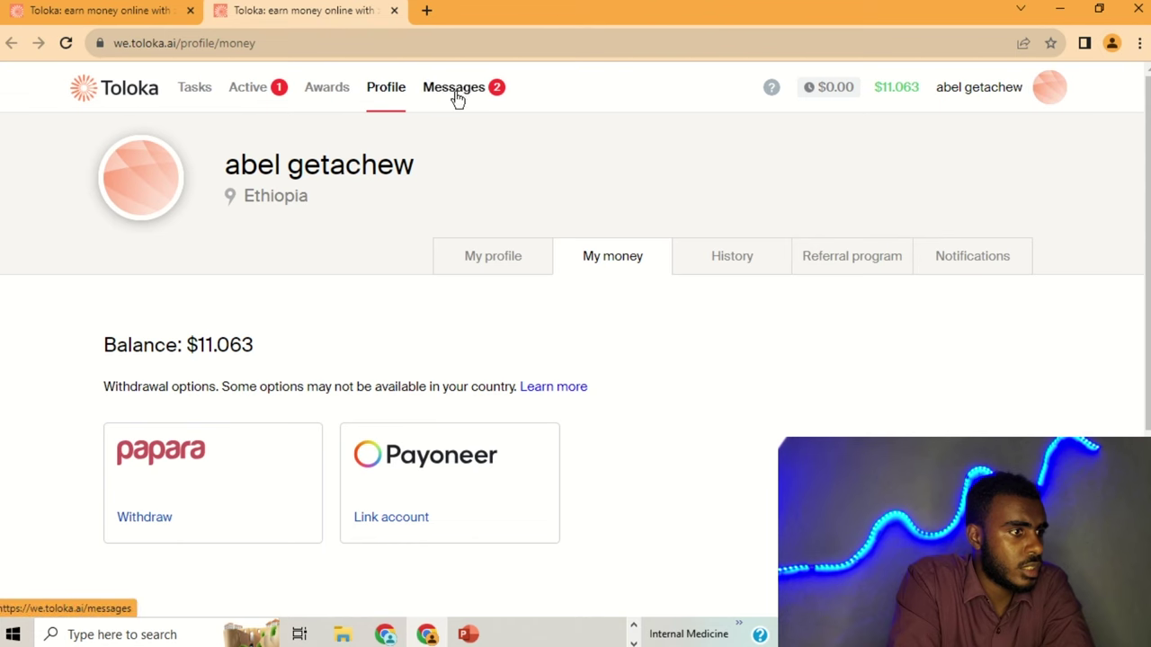
{"action": "left_click", "coordinate": [455, 98]}
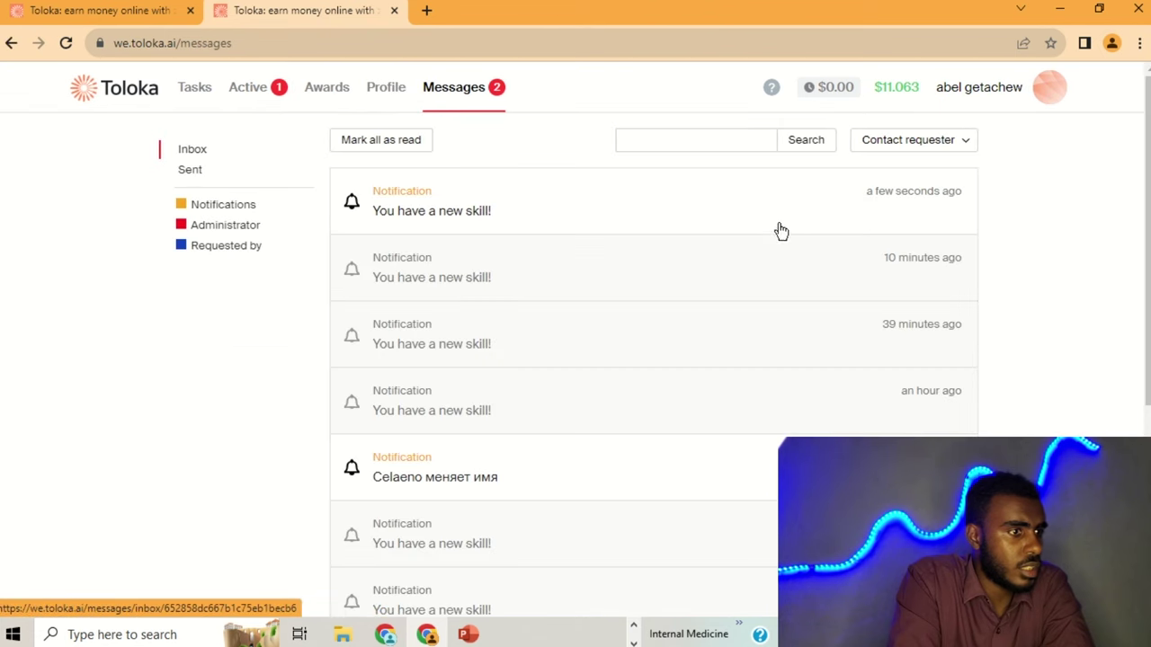
{"action": "left_click", "coordinate": [611, 211]}
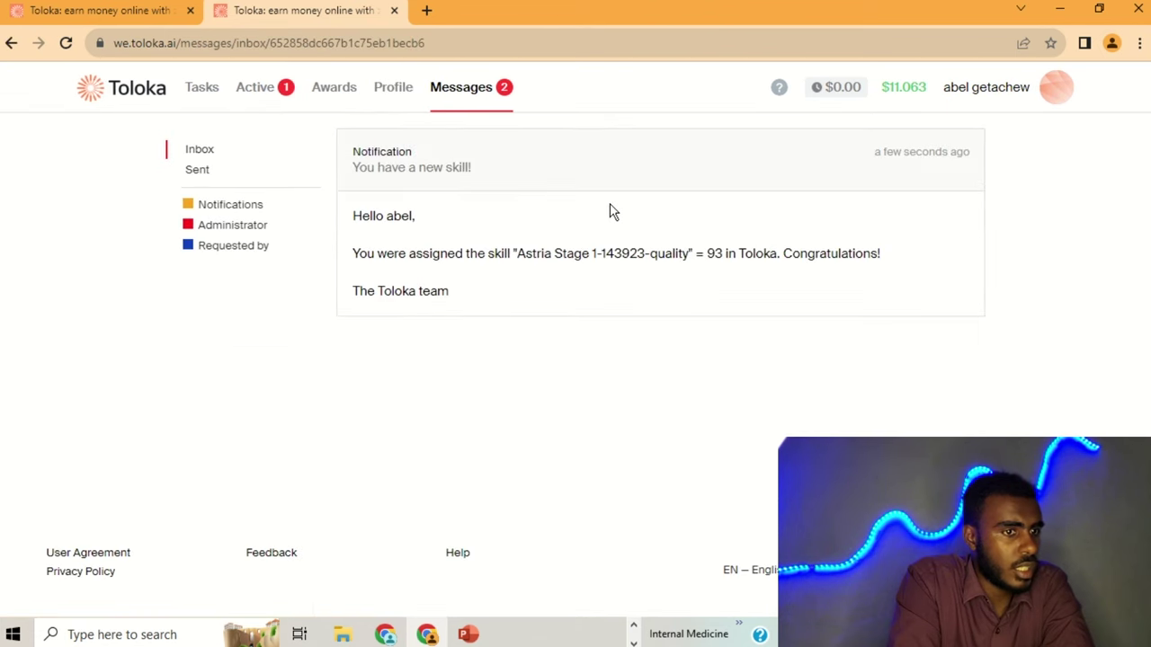
{"action": "left_click_drag", "start_coordinate": [353, 256], "coordinate": [881, 255]}
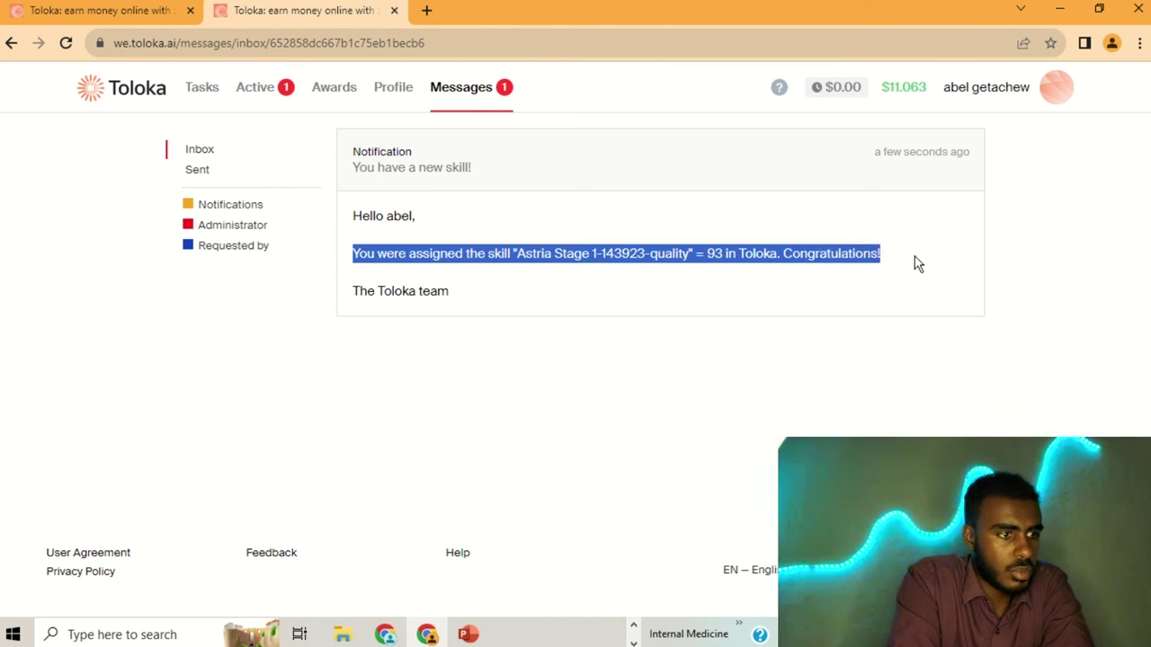
{"action": "left_click", "coordinate": [917, 263]}
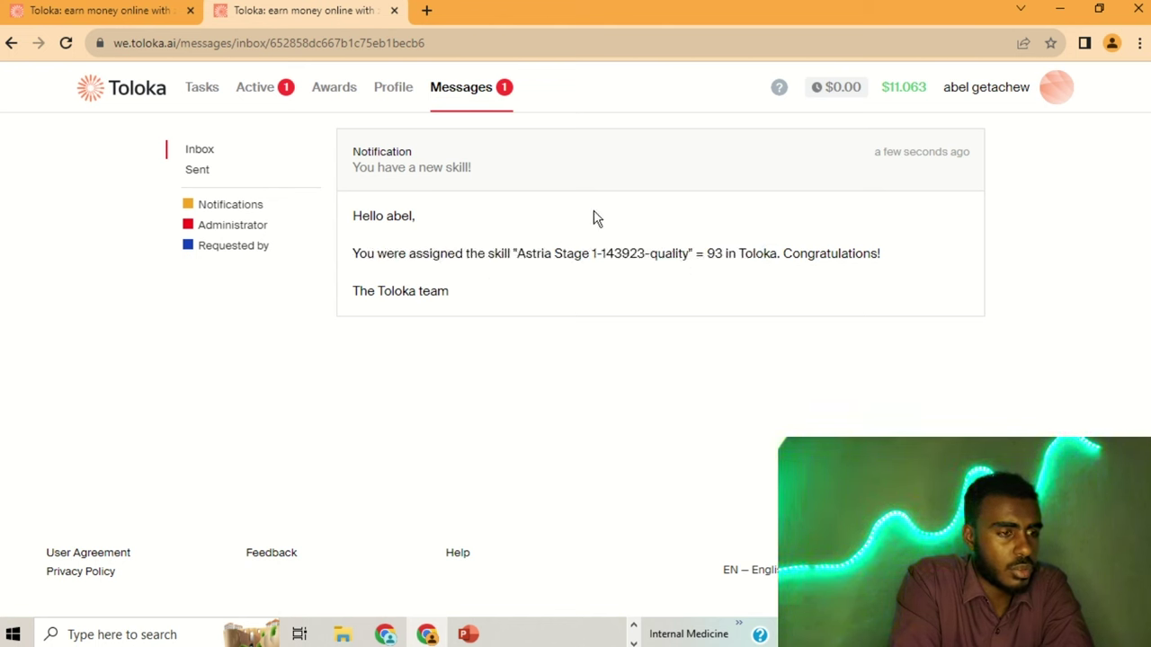
{"action": "left_click", "coordinate": [458, 90]}
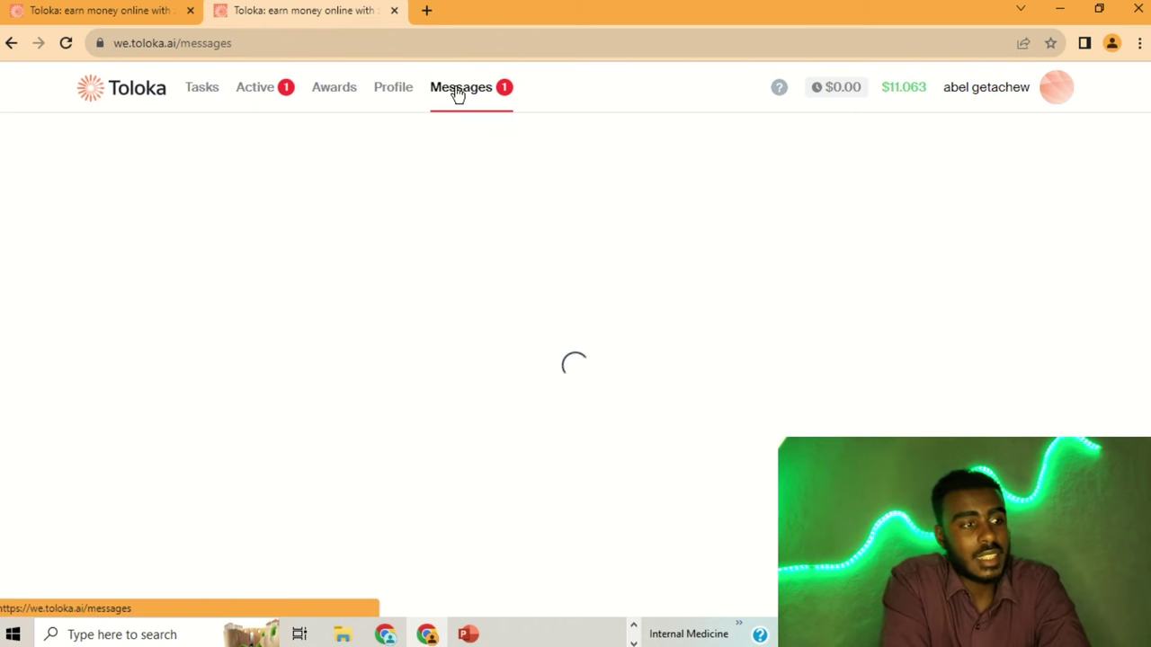
{"action": "left_click", "coordinate": [395, 11]}
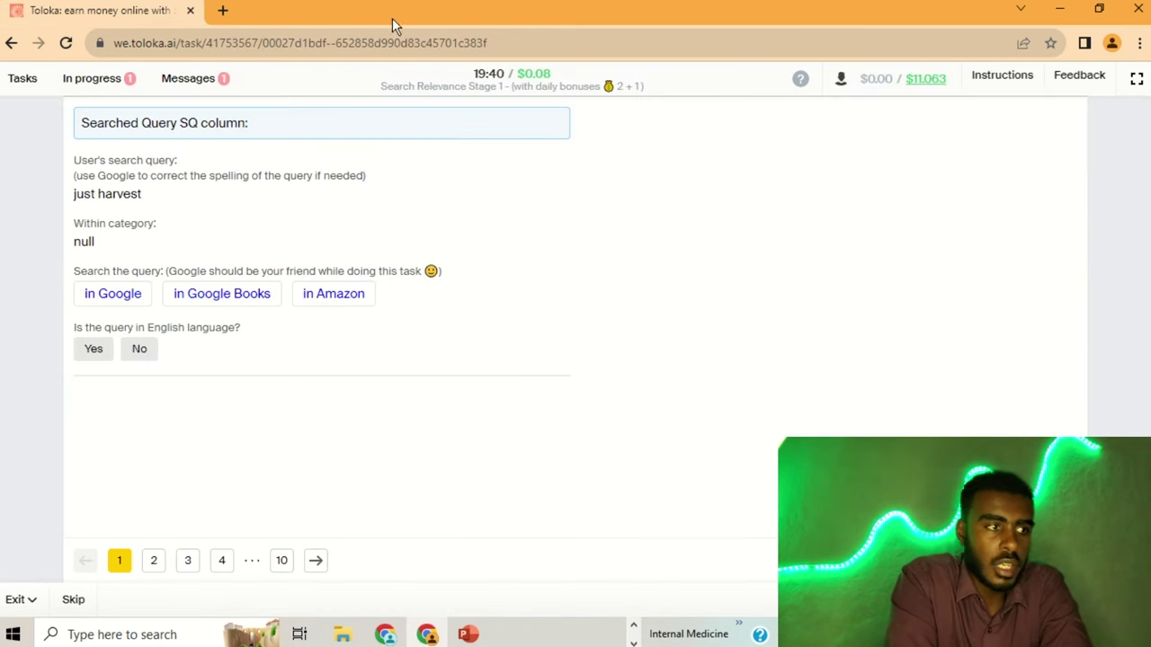
- In task 1 of the new set, mark "just harvest" as English and classify it as Product not sold on Amazon
{"action": "left_click", "coordinate": [124, 297]}
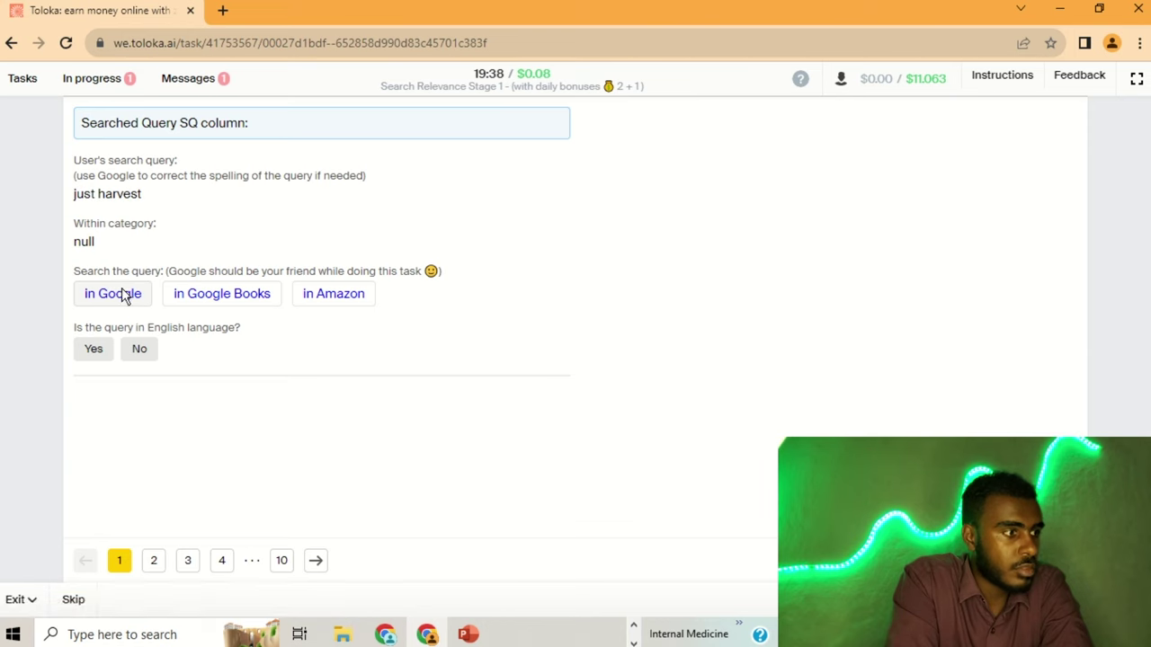
{"action": "left_click", "coordinate": [393, 11]}
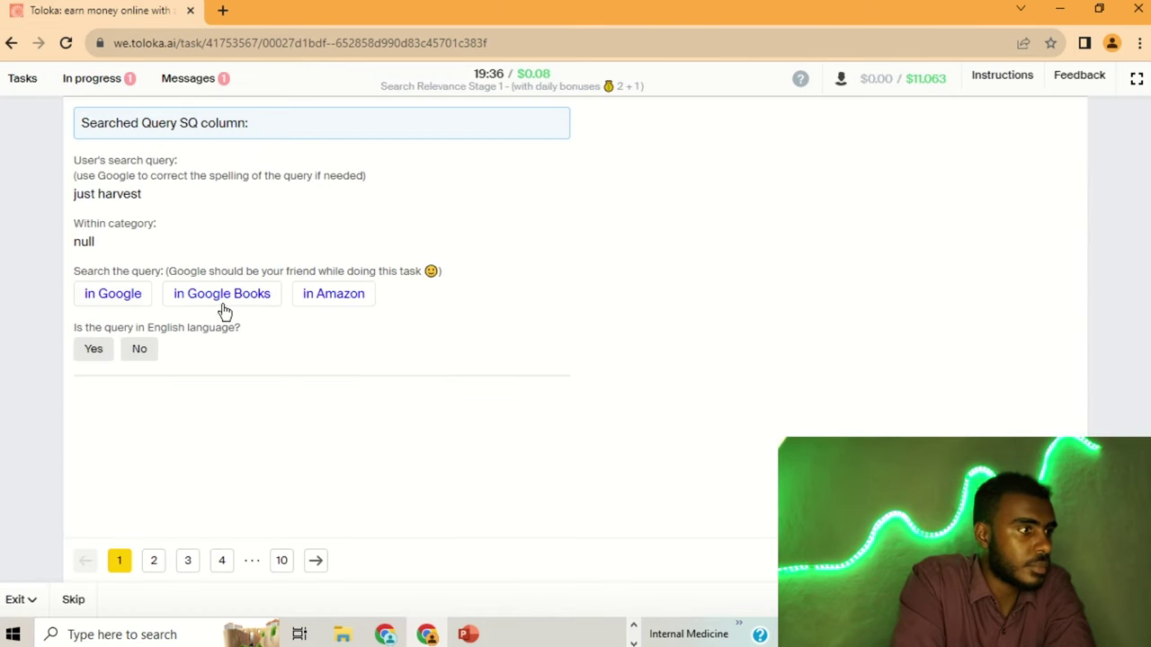
{"action": "left_click", "coordinate": [94, 350]}
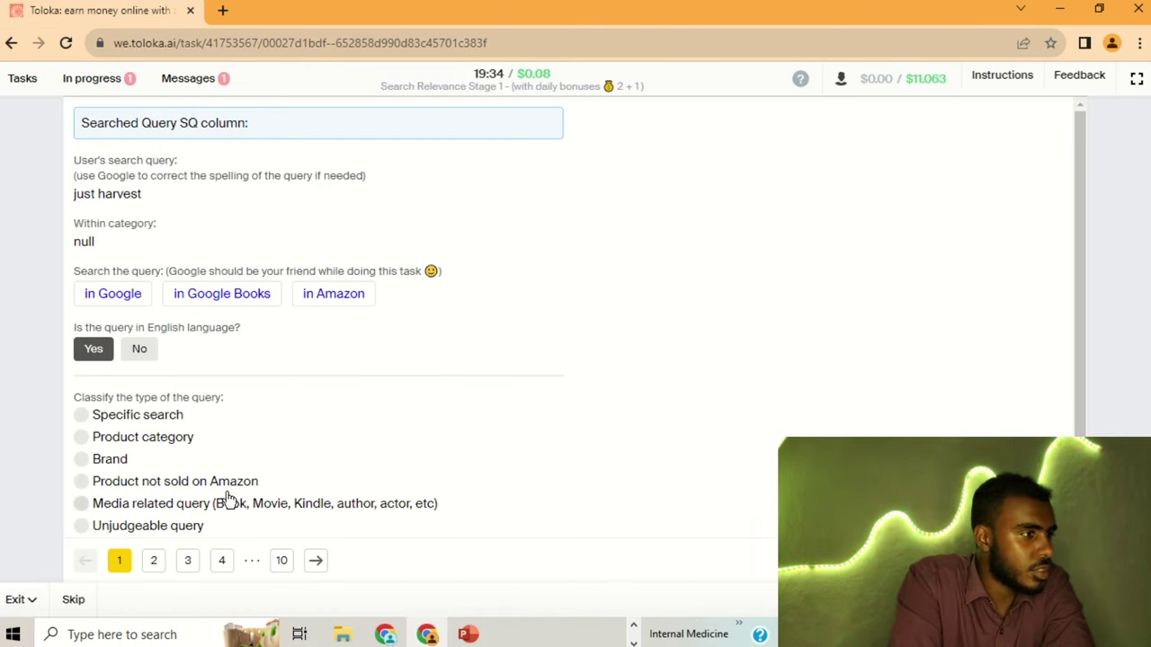
{"action": "left_click", "coordinate": [215, 485]}
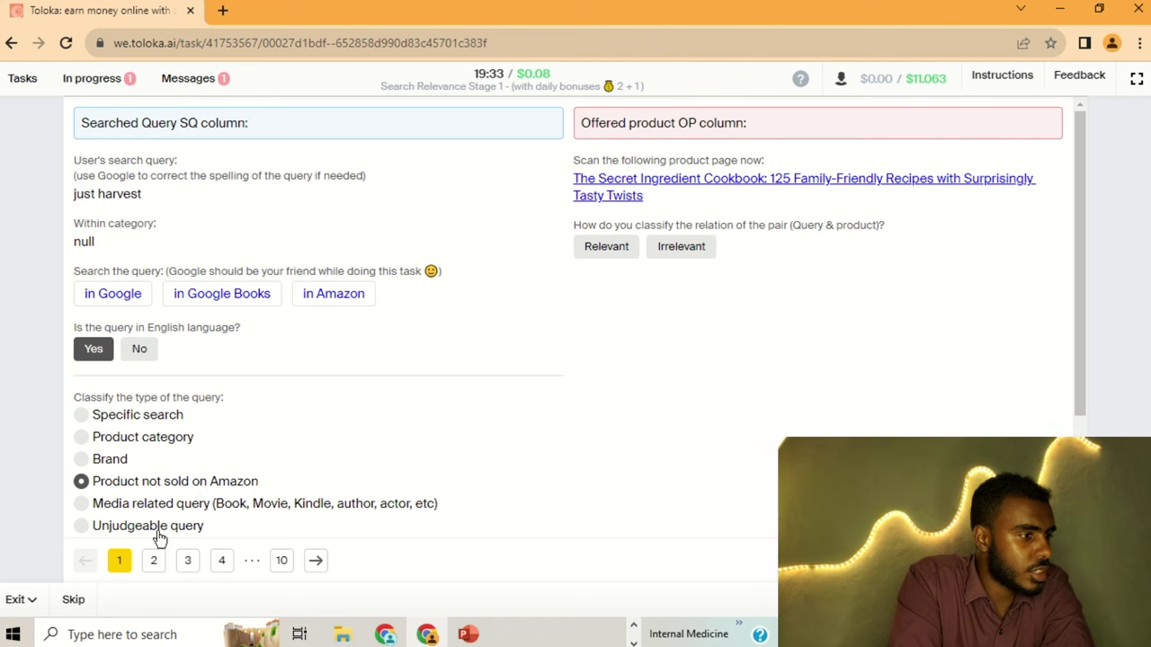
- Rate the offered Secret Ingredient Cookbook as Irrelevant to "just harvest" and check its product page
{"action": "left_click", "coordinate": [681, 247]}
{"action": "left_click", "coordinate": [618, 193]}
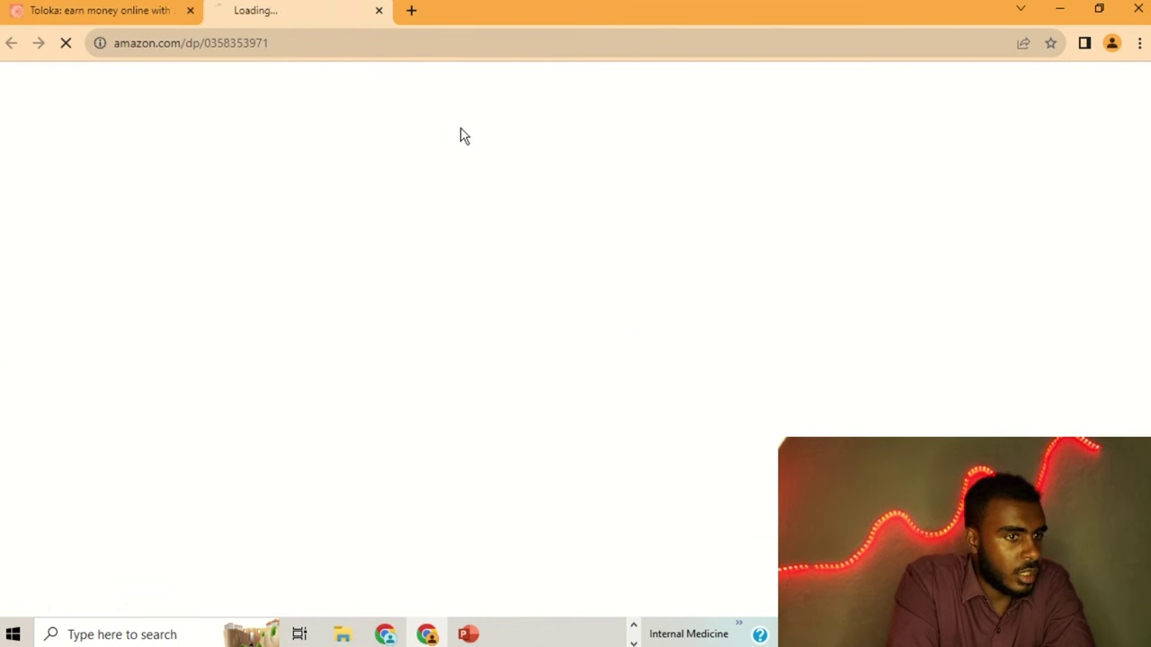
{"action": "left_click", "coordinate": [394, 10]}
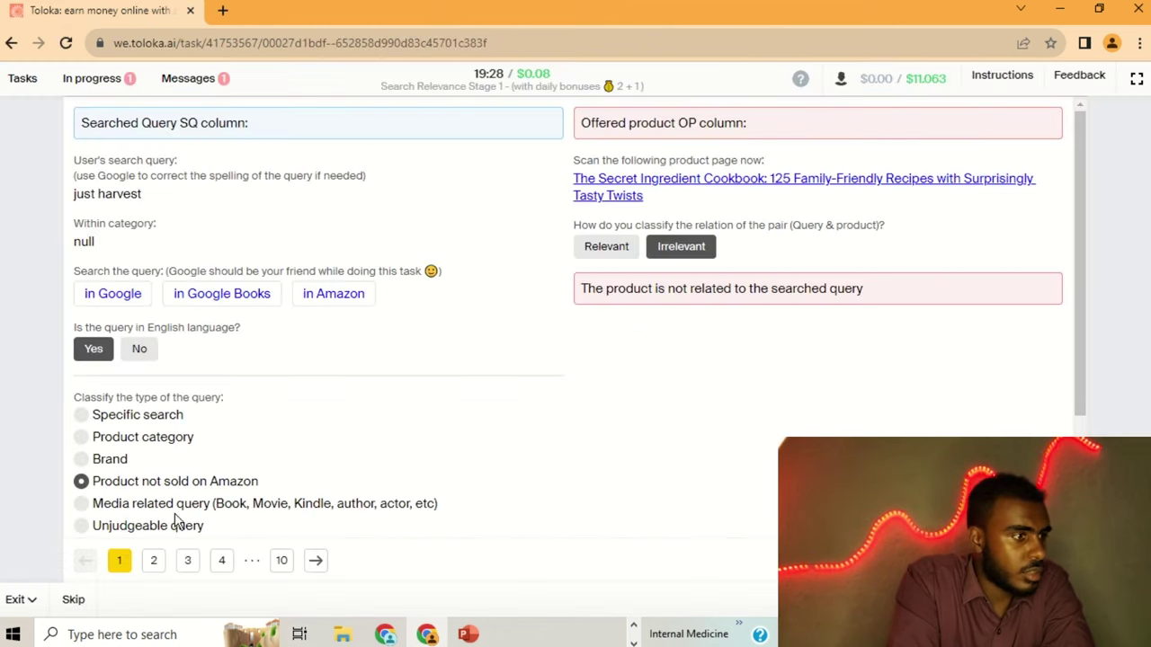
- In task 2, look up "the widow" in Google, mark the query as English and classify it as Media related query
{"action": "left_click", "coordinate": [155, 560]}
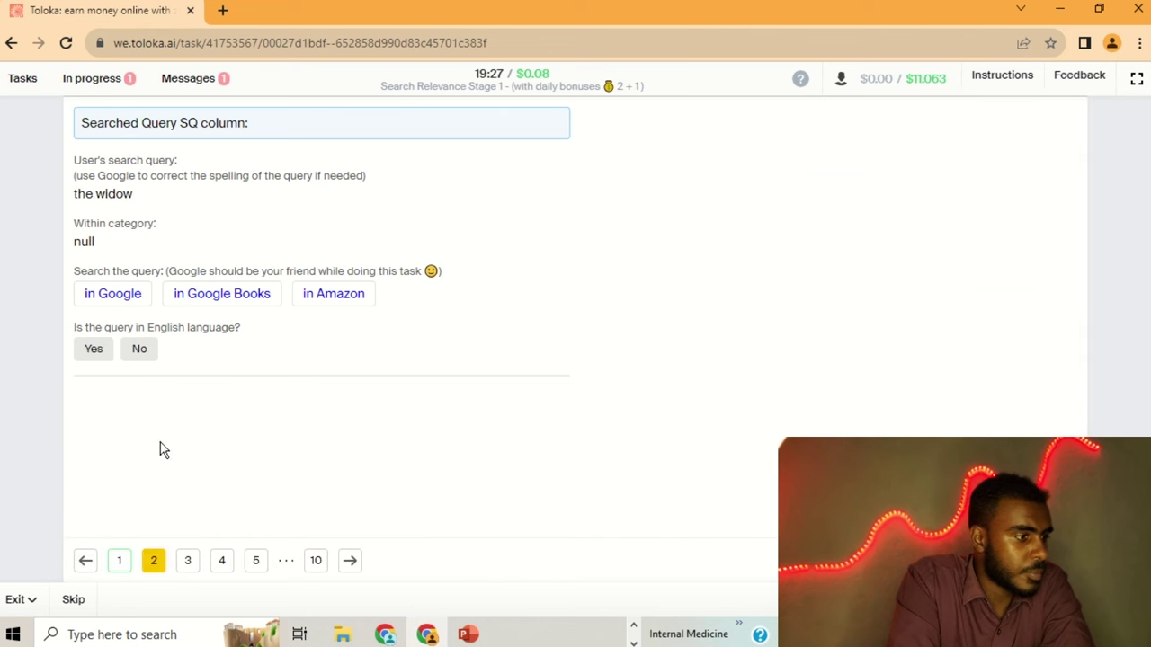
{"action": "left_click", "coordinate": [130, 295]}
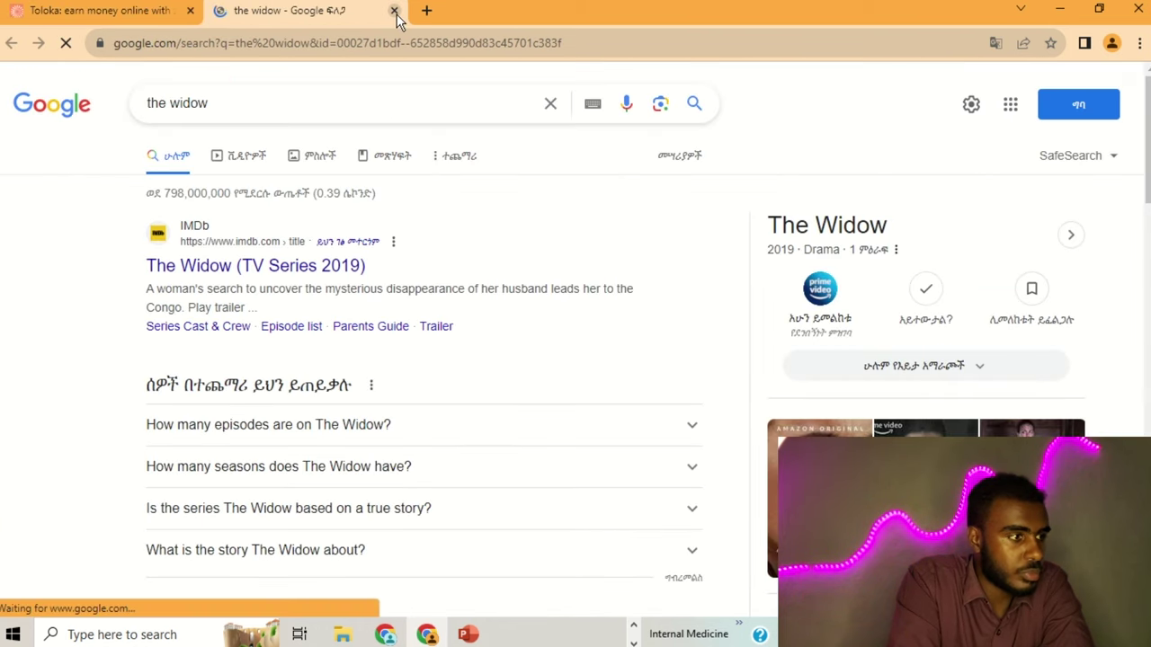
{"action": "left_click", "coordinate": [394, 10]}
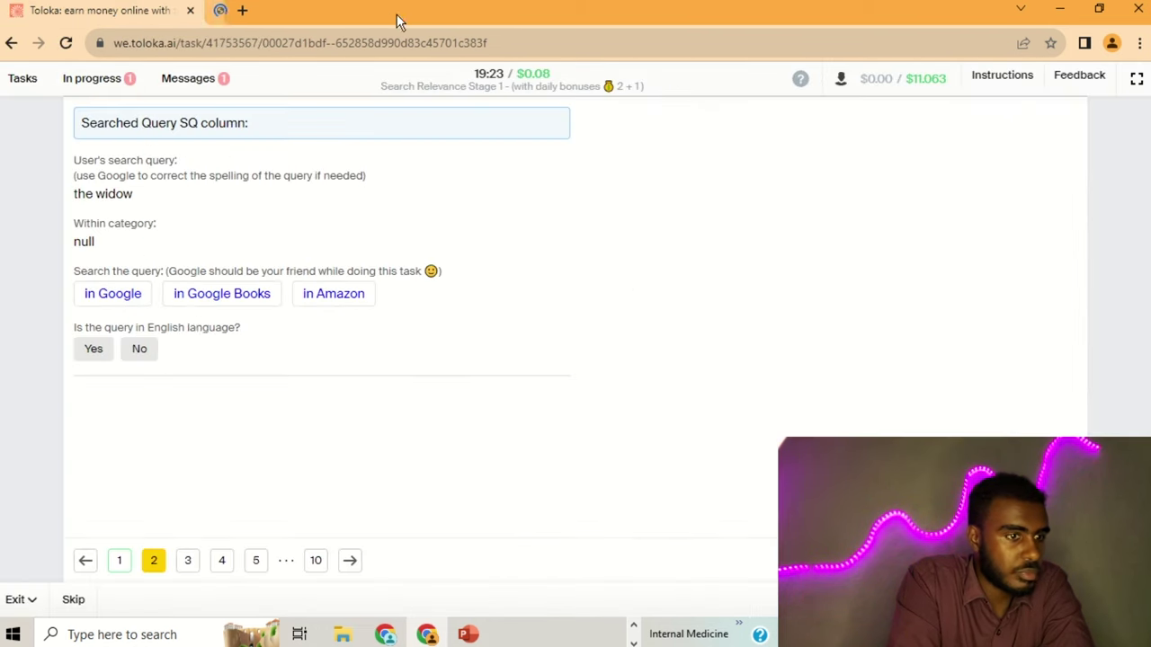
{"action": "left_click", "coordinate": [97, 352]}
{"action": "left_click", "coordinate": [179, 507]}
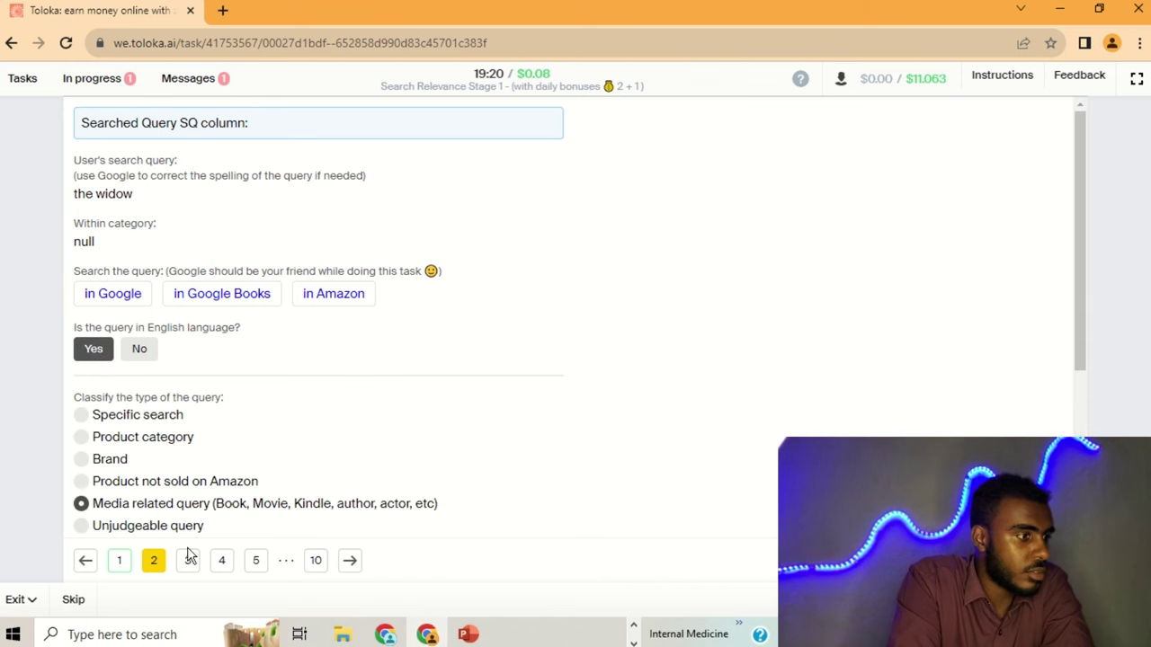
- In task 3, look up "phone back to old lg little phone lgl34c" in Google, mark it as English and classify it as Specific search
{"action": "left_click", "coordinate": [189, 567]}
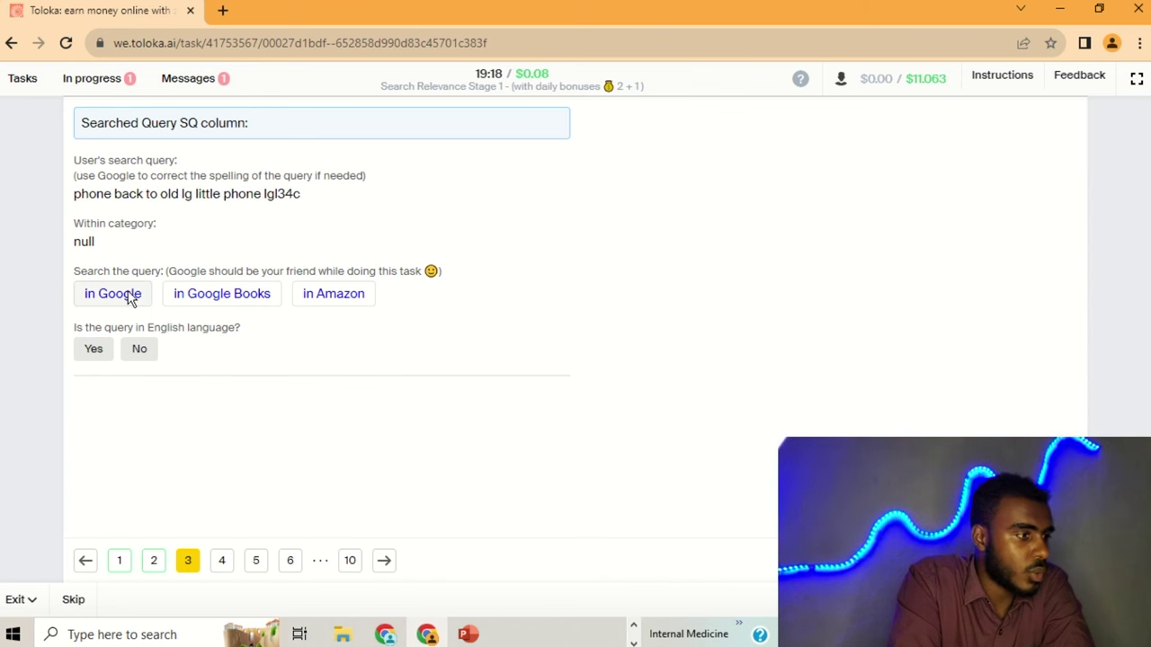
{"action": "left_click", "coordinate": [126, 297]}
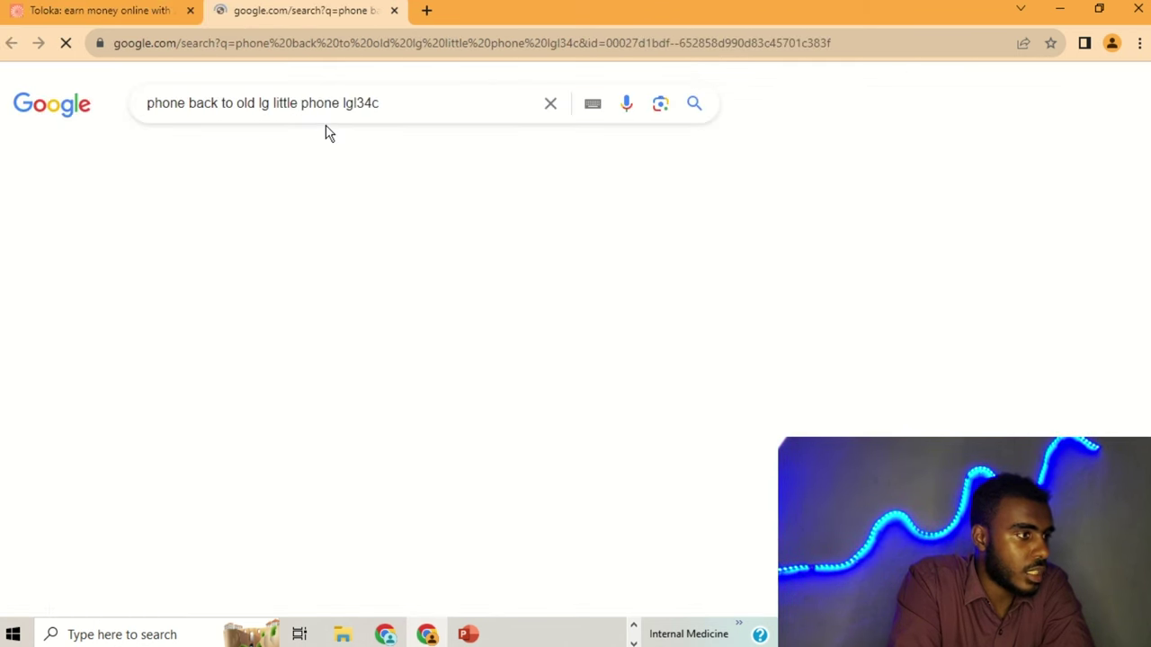
{"action": "left_click", "coordinate": [396, 11]}
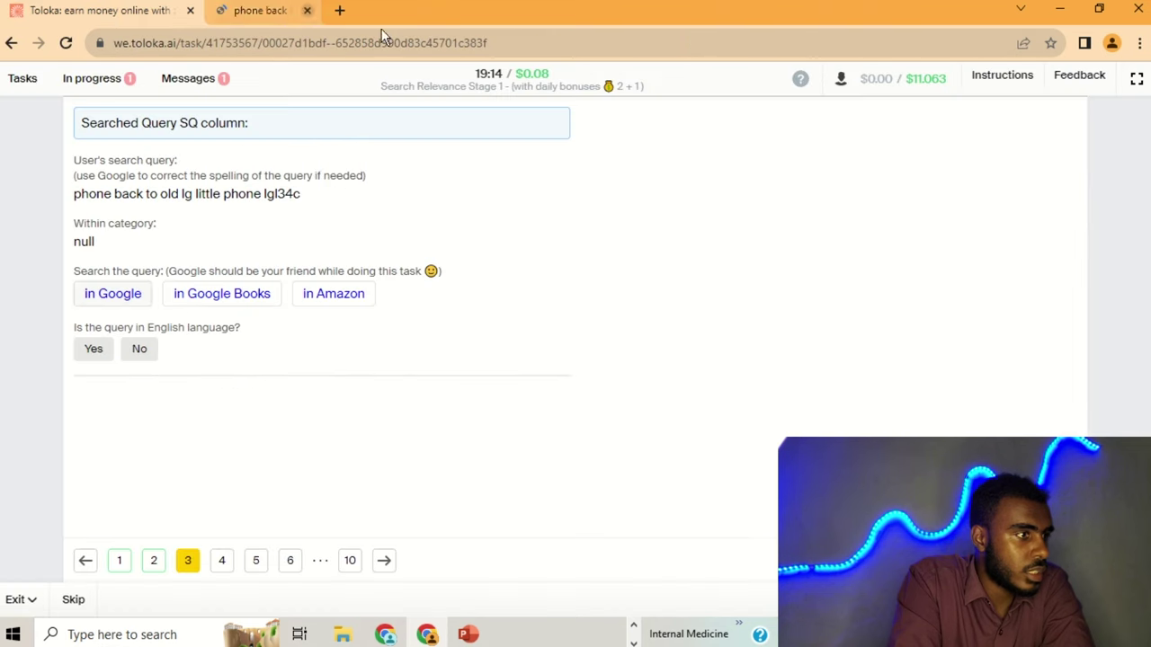
{"action": "left_click", "coordinate": [93, 348]}
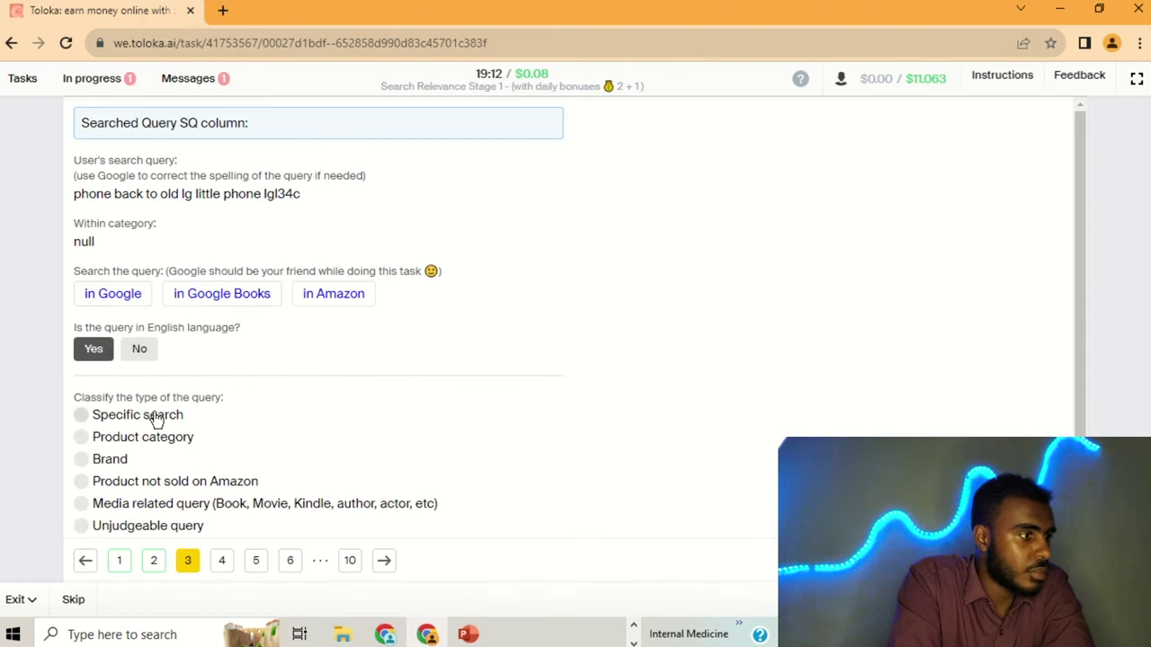
{"action": "left_click", "coordinate": [151, 417]}
- In task 4, look up "plum" in Google, mark the query as English and classify it as Specific search
{"action": "left_click", "coordinate": [218, 560]}
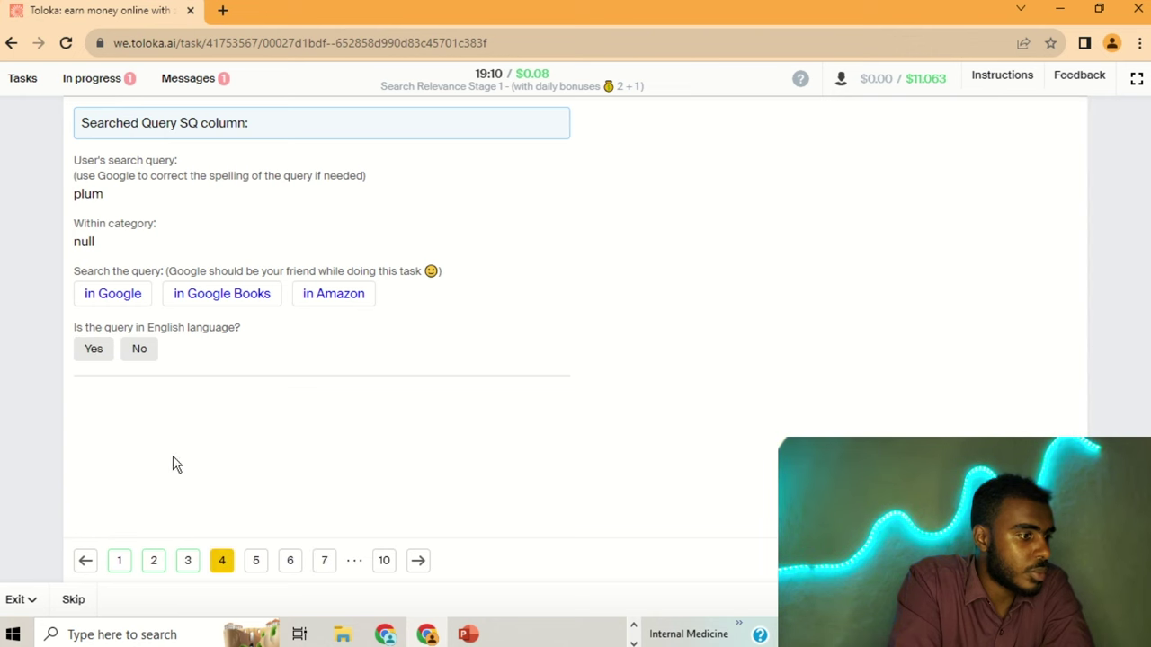
{"action": "left_click", "coordinate": [93, 303]}
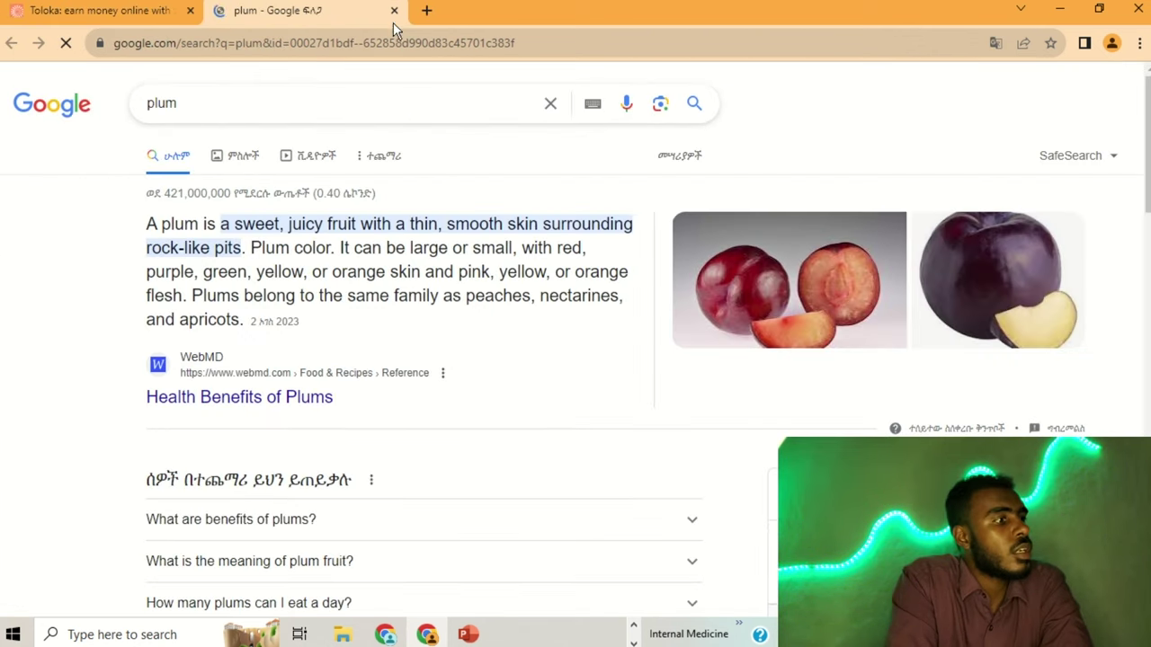
{"action": "left_click", "coordinate": [394, 11]}
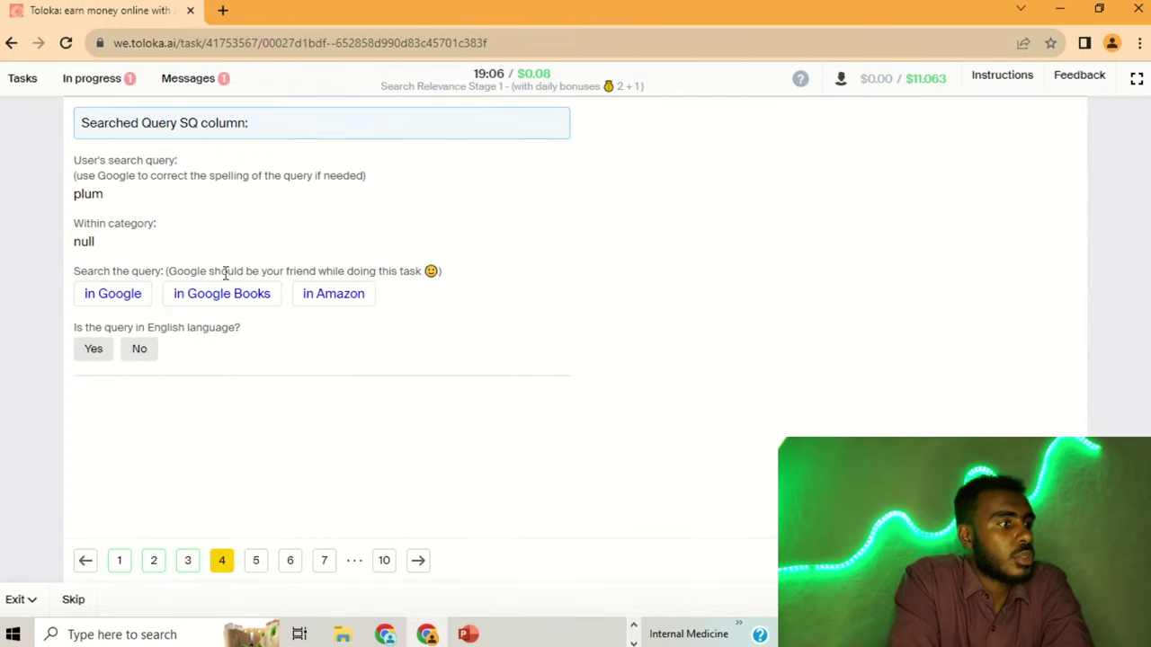
{"action": "left_click", "coordinate": [104, 348]}
{"action": "left_click", "coordinate": [151, 417]}
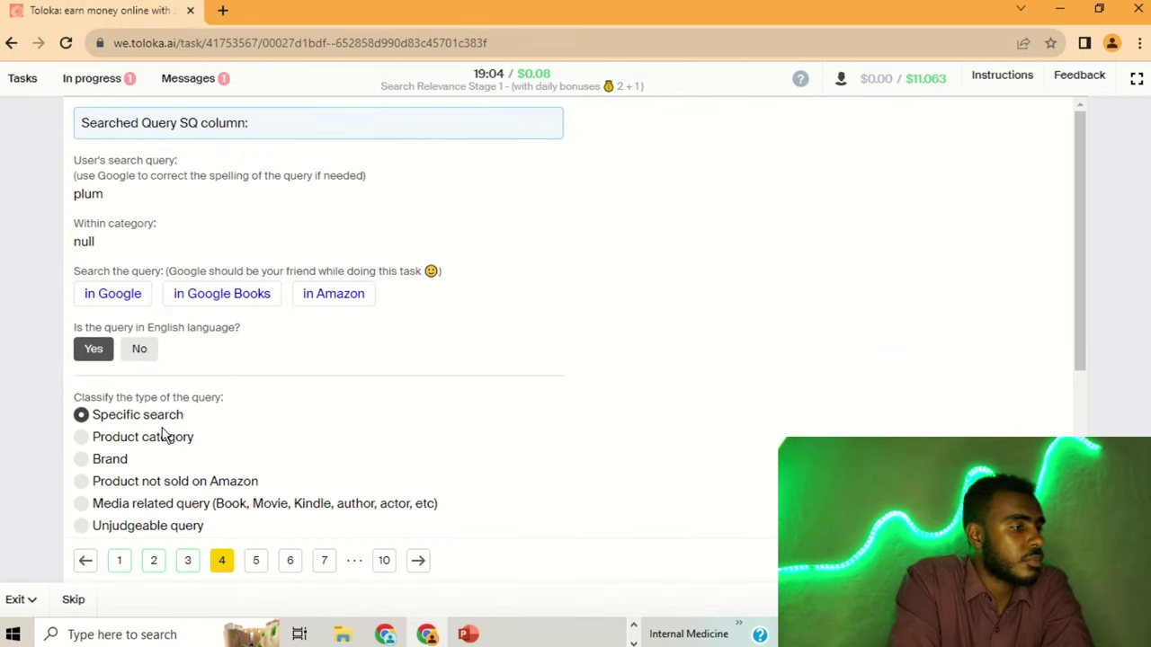
- In task 5, look up "pantry" in Google, mark the query as English and classify it as Specific search
{"action": "left_click", "coordinate": [256, 561]}
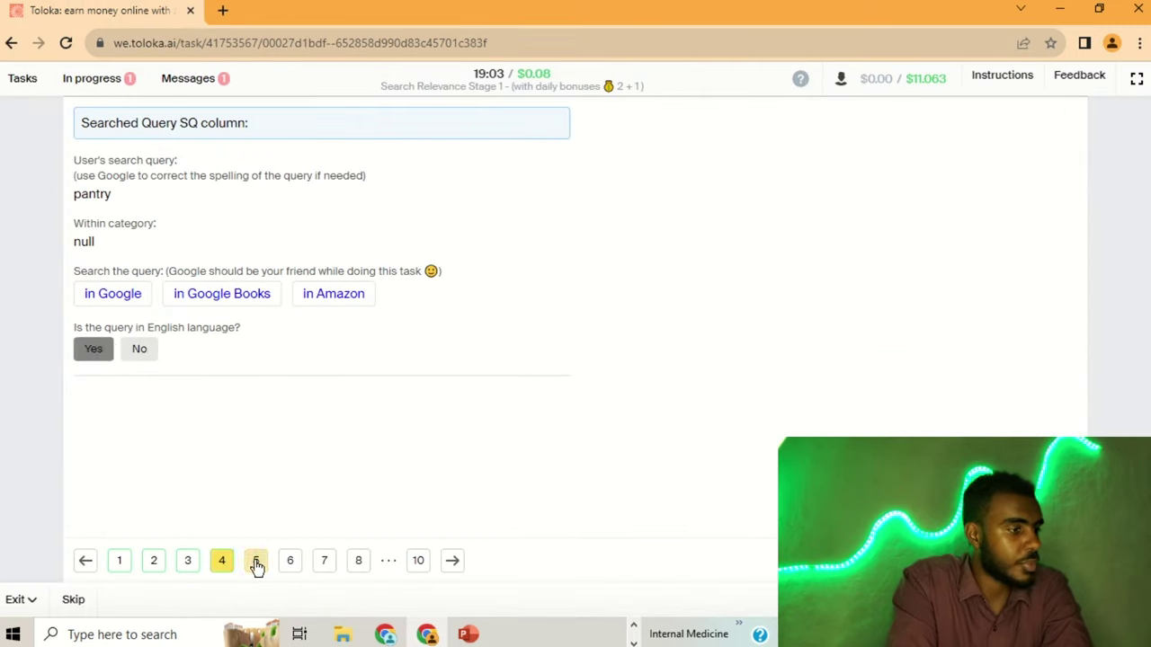
{"action": "left_click", "coordinate": [139, 297]}
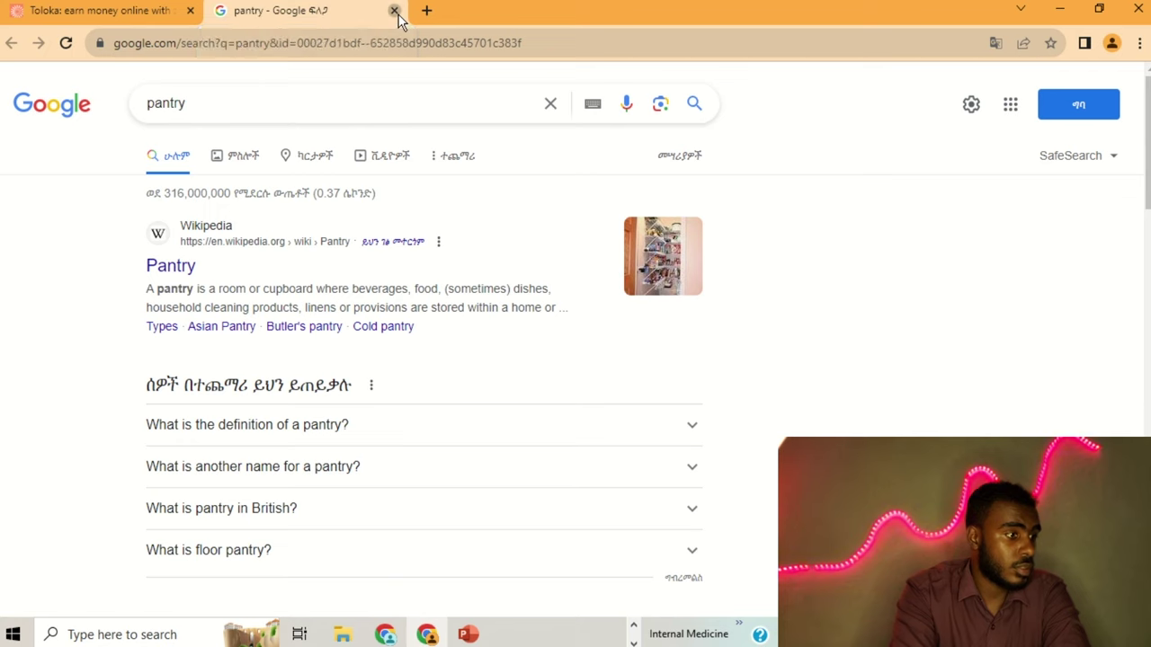
{"action": "left_click", "coordinate": [395, 12]}
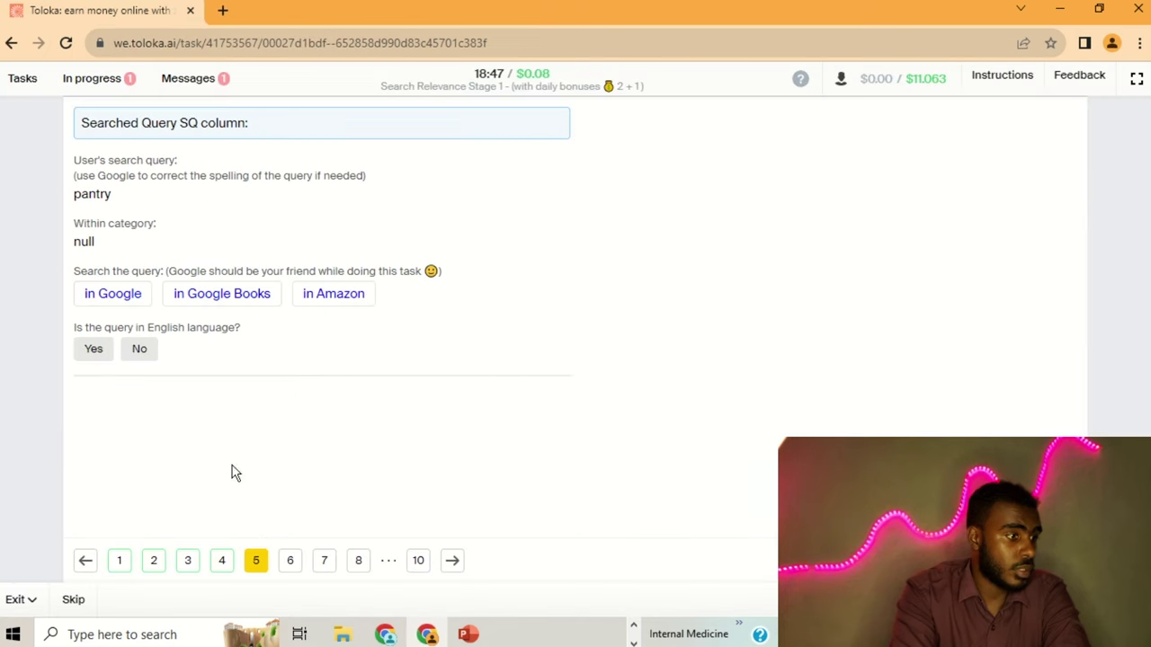
{"action": "left_click", "coordinate": [93, 349]}
{"action": "left_click", "coordinate": [176, 417]}
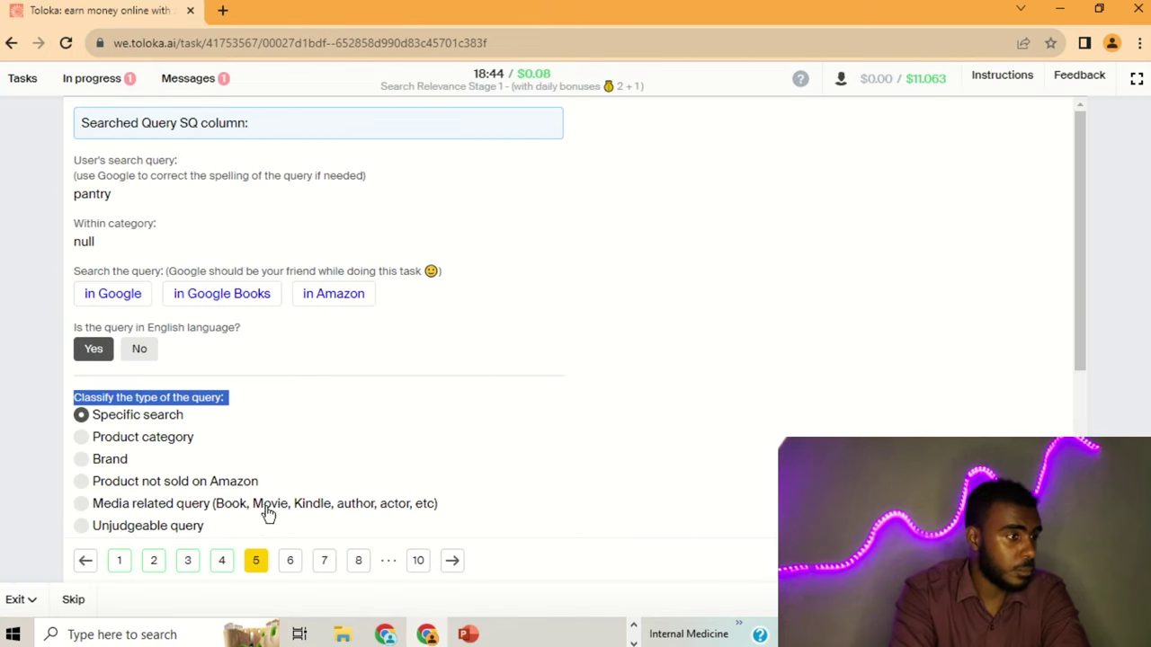
- In task 6, look up "amish in the city" in Google, mark it as English and classify it as Media related query
{"action": "left_click", "coordinate": [288, 561]}
{"action": "left_click", "coordinate": [129, 306]}
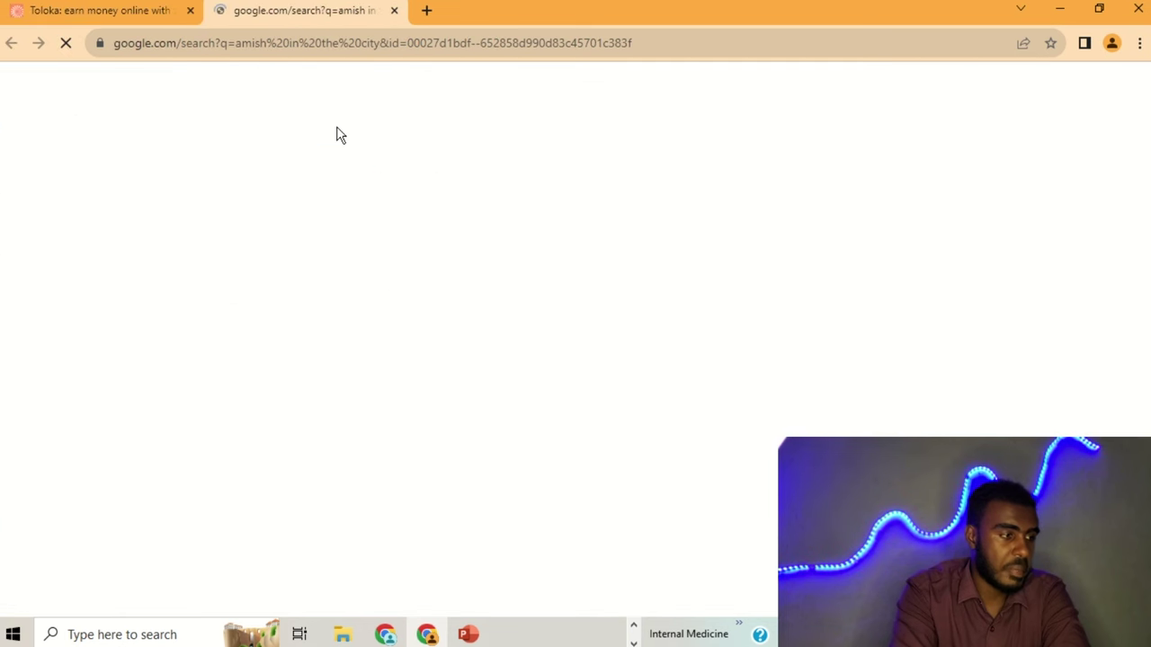
{"action": "left_click", "coordinate": [394, 11]}
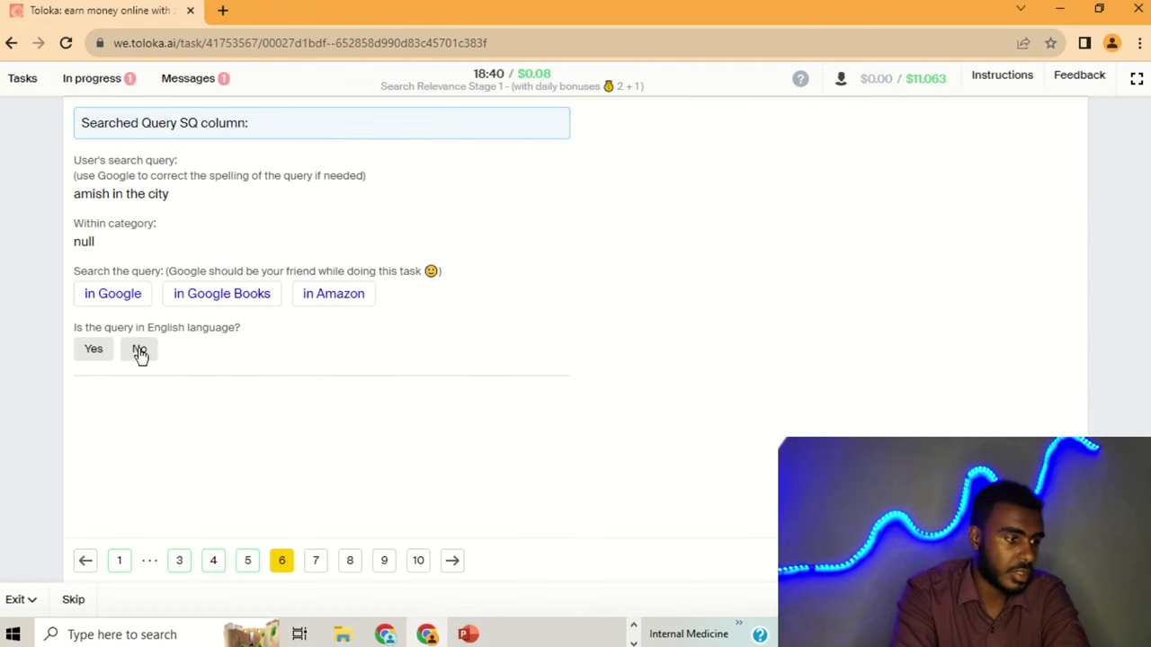
{"action": "left_click", "coordinate": [95, 351]}
{"action": "left_click", "coordinate": [180, 505]}
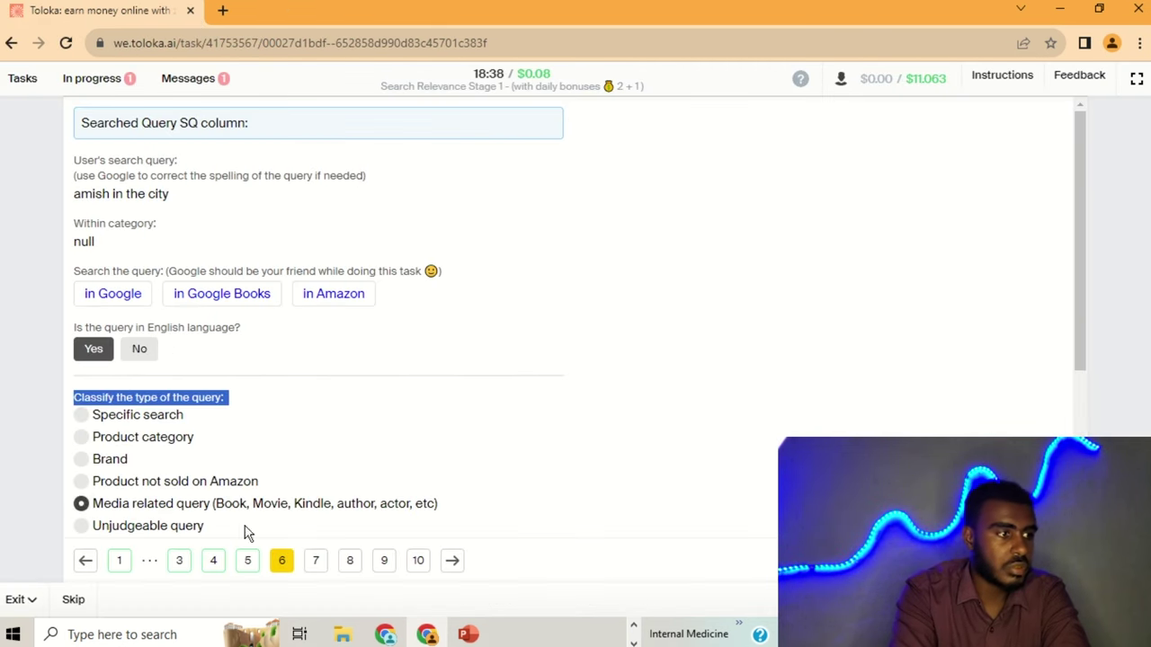
- In task 7, look up the "pandemonium the great indian banking tragedy pdf download" query in Google, mark it as English and classify it as Media related query
{"action": "left_click", "coordinate": [325, 563]}
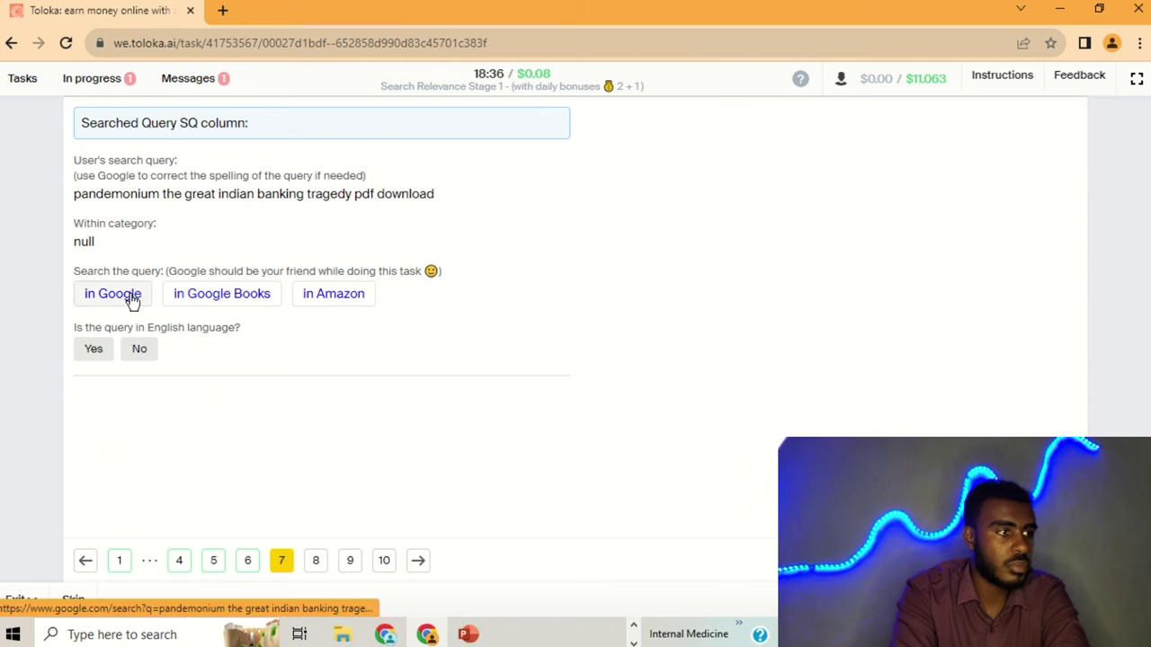
{"action": "left_click", "coordinate": [130, 303]}
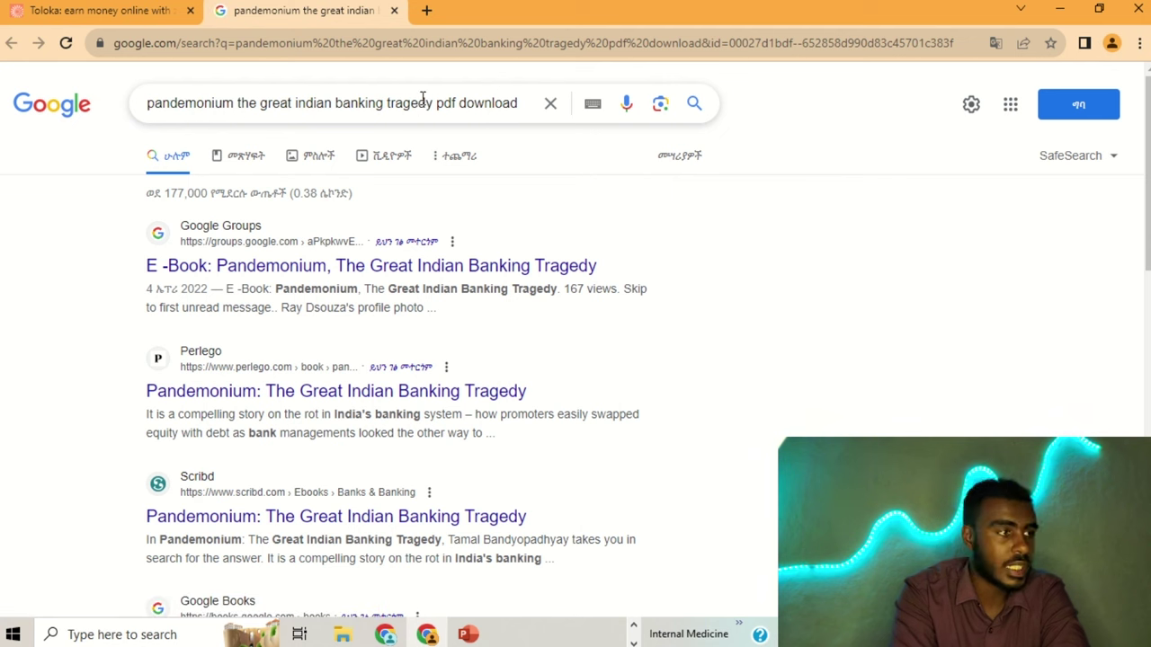
{"action": "left_click", "coordinate": [394, 12]}
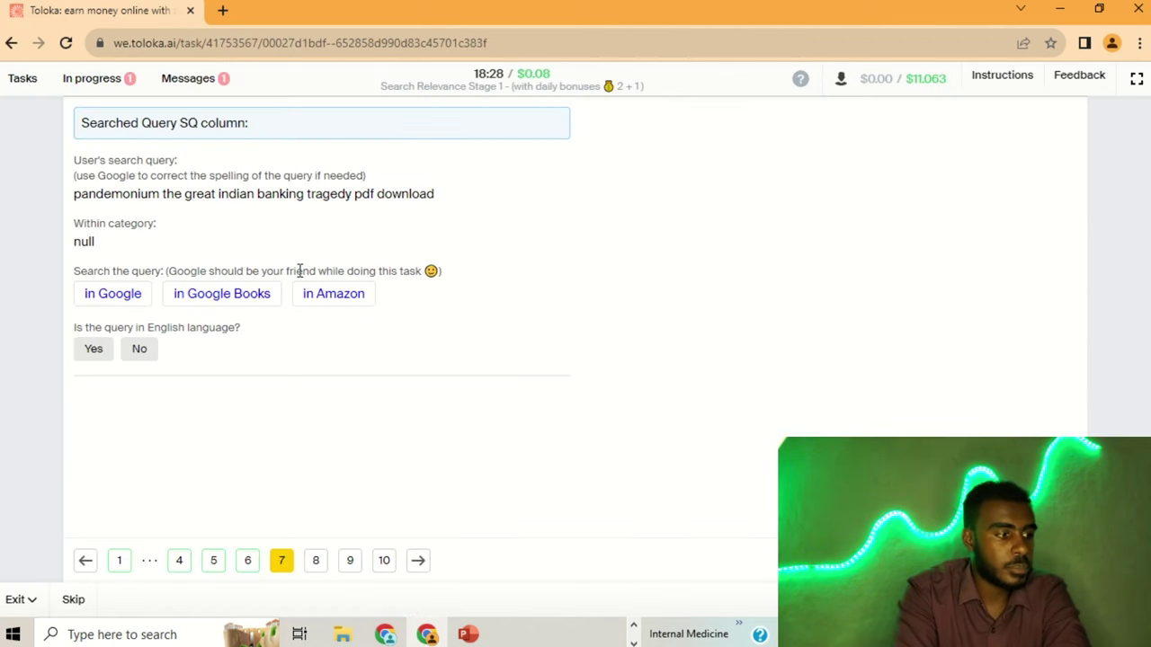
{"action": "left_click", "coordinate": [93, 349]}
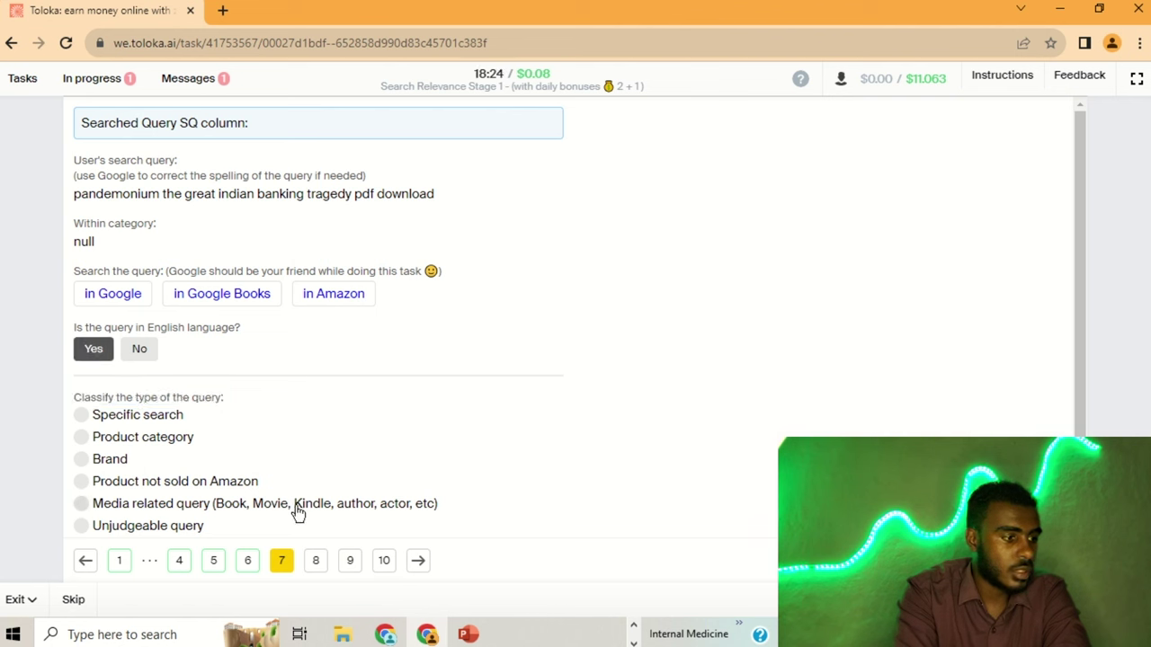
{"action": "left_click", "coordinate": [83, 504]}
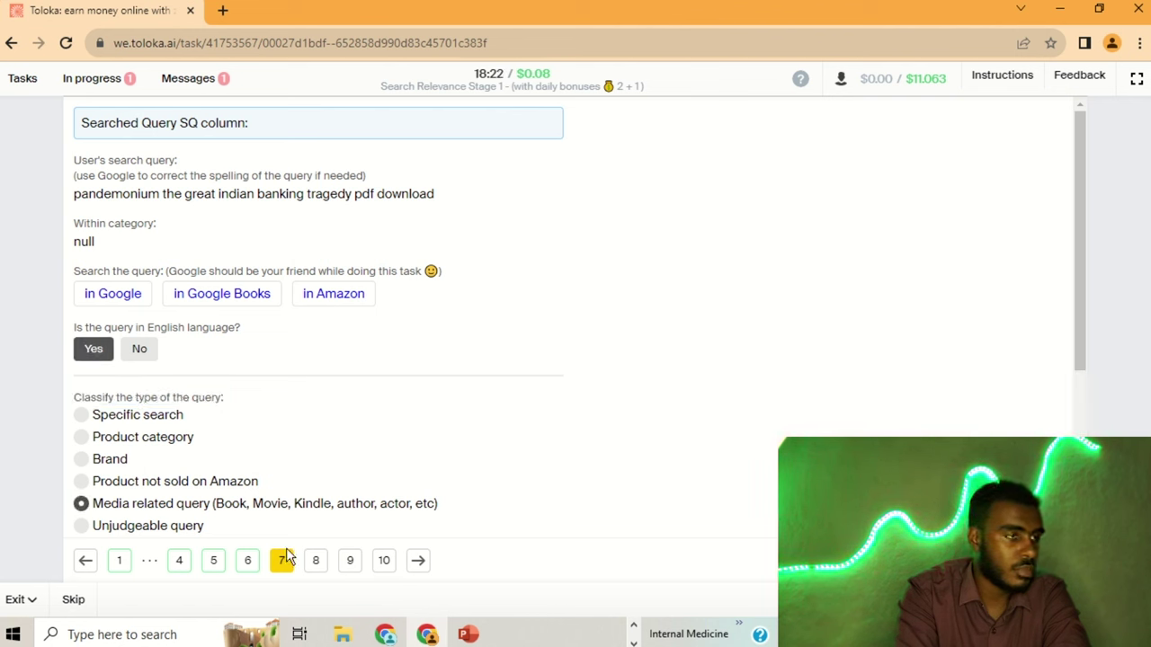
- In task 8, look up "gluten free pizza" in Google, mark the query as English and classify it as Specific search
{"action": "left_click", "coordinate": [314, 560]}
{"action": "left_click", "coordinate": [134, 298]}
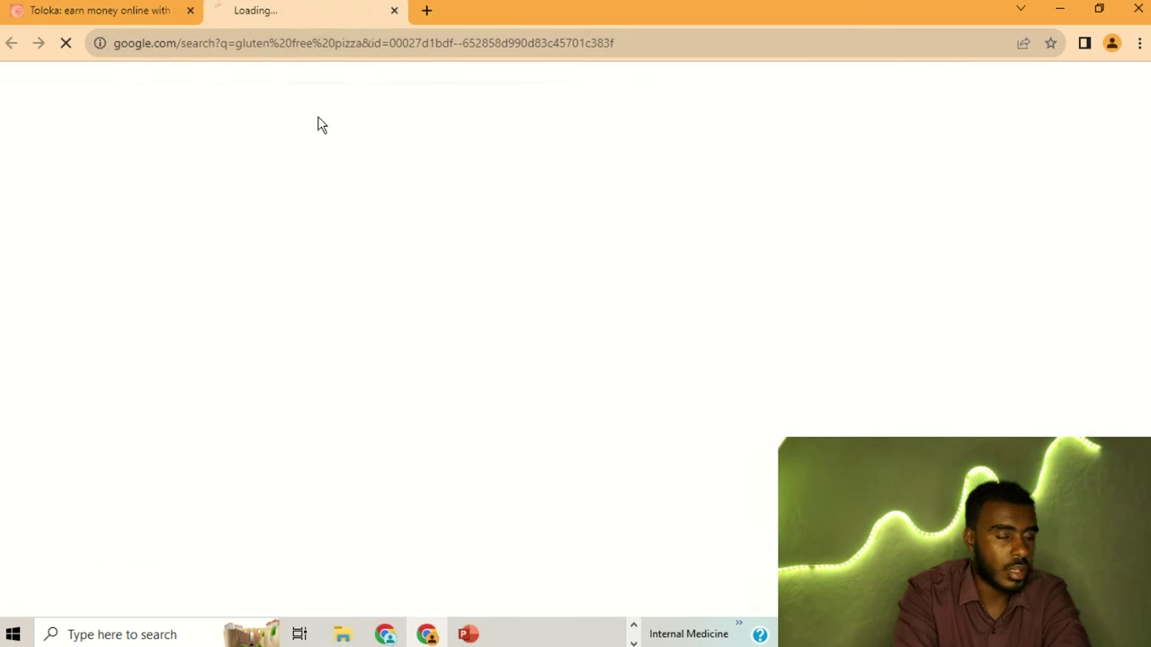
{"action": "left_click", "coordinate": [392, 11]}
{"action": "left_click", "coordinate": [93, 348]}
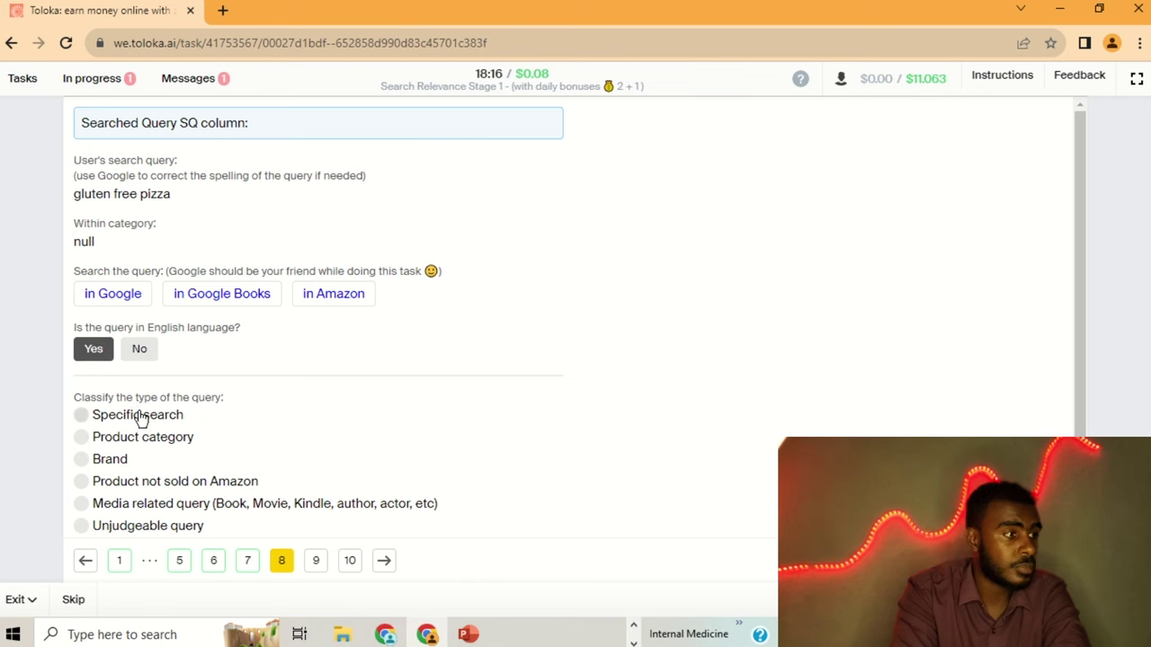
{"action": "left_click", "coordinate": [137, 415]}
- In task 9, look up "coolest pens" in Google and Amazon, mark the query as English and classify it as Specific search
{"action": "left_click", "coordinate": [314, 563]}
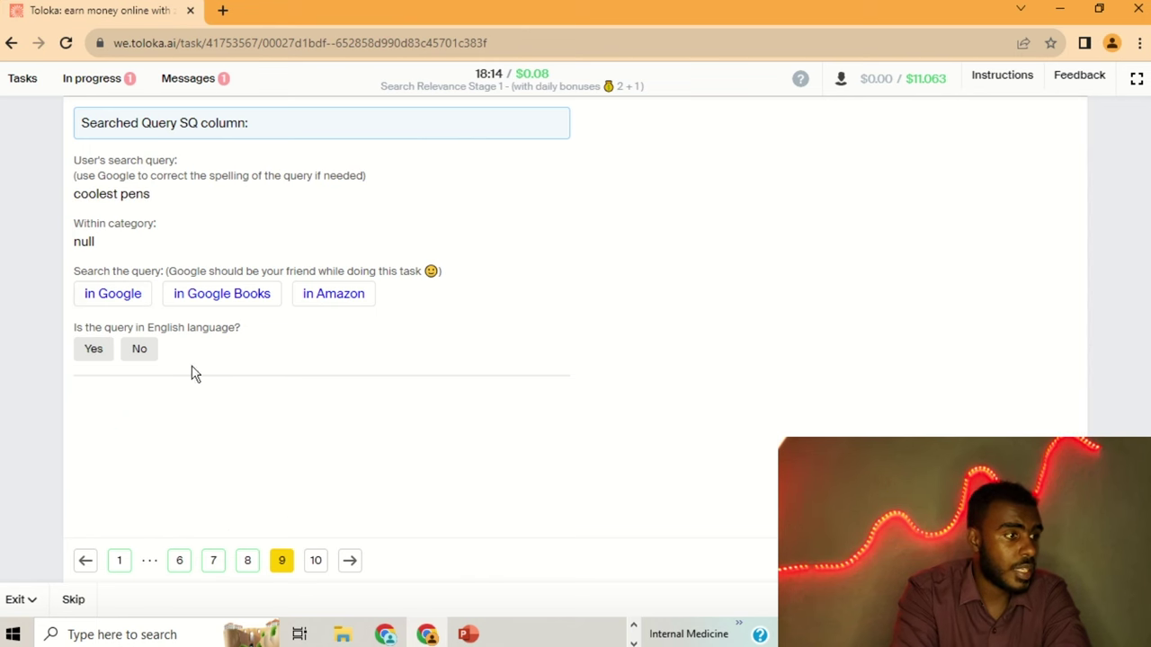
{"action": "left_click", "coordinate": [124, 298]}
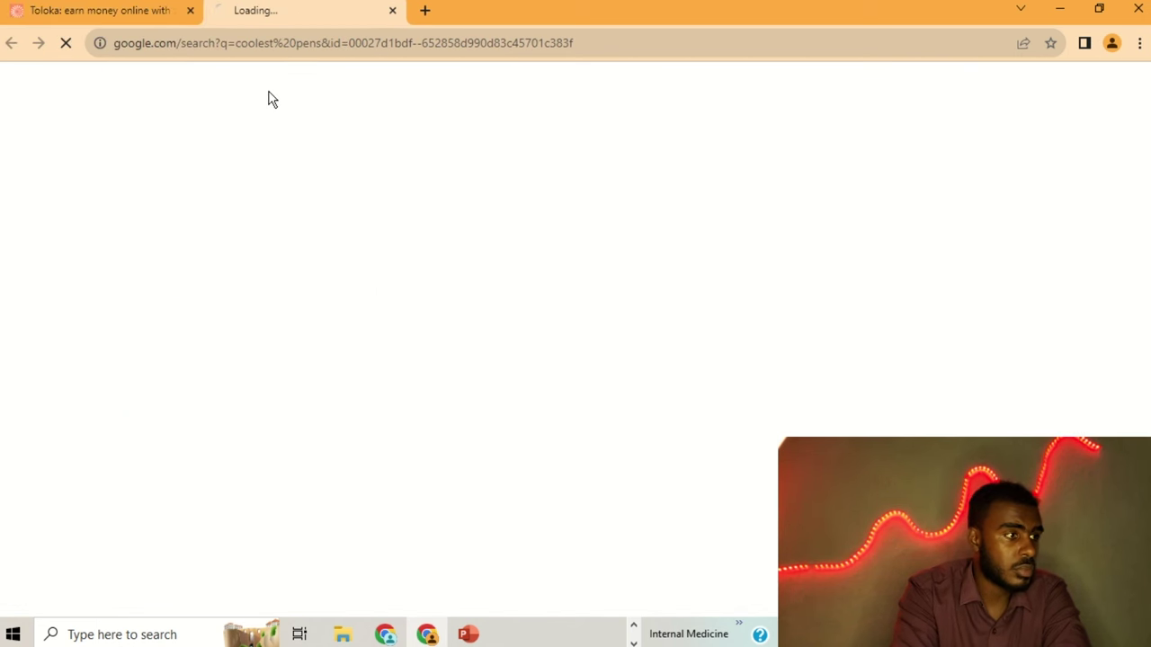
{"action": "left_click", "coordinate": [393, 11]}
{"action": "left_click", "coordinate": [95, 349]}
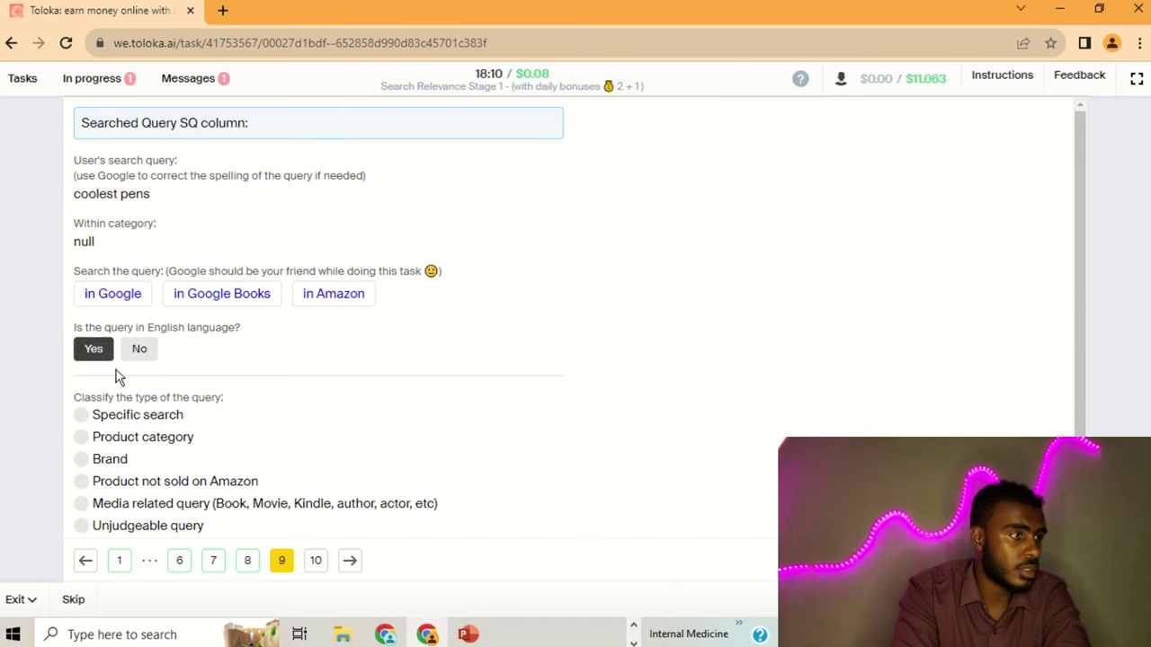
{"action": "left_click", "coordinate": [321, 303]}
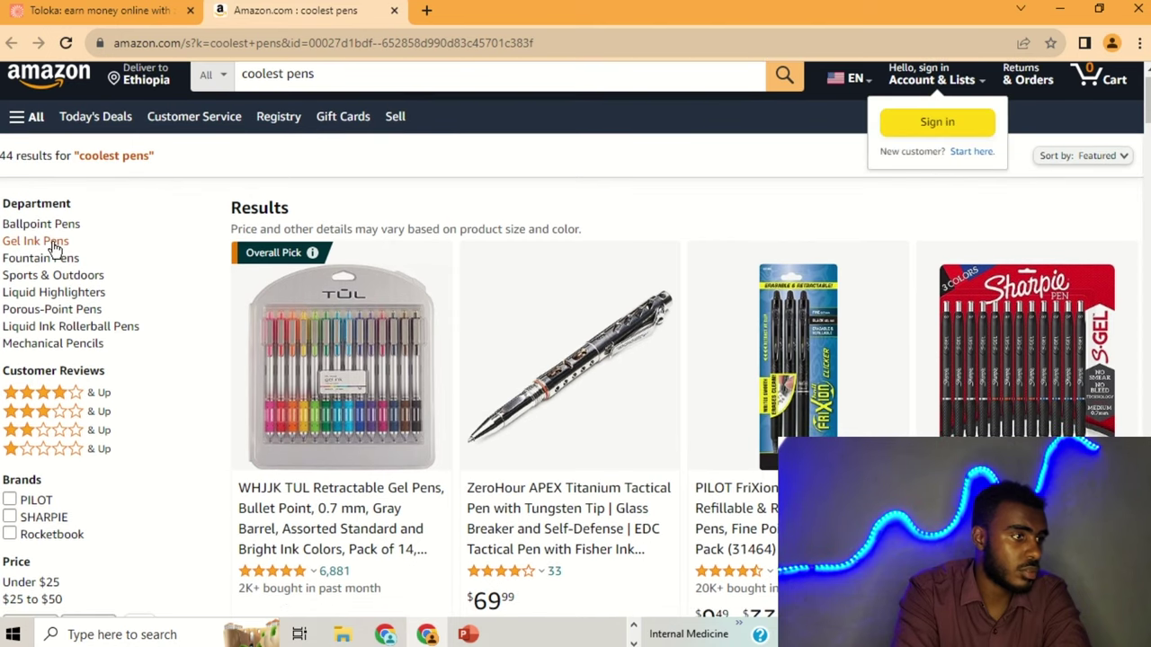
{"action": "scroll", "coordinate": [251, 181], "scroll_direction": "down", "scroll_amount": 2}
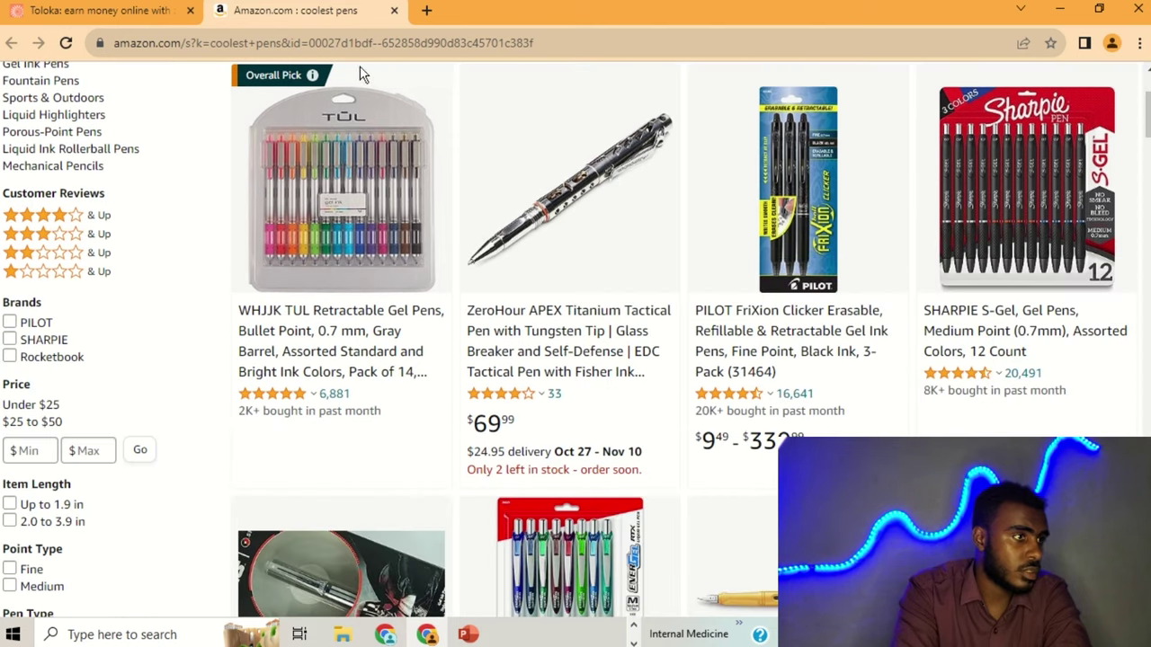
{"action": "left_click", "coordinate": [393, 11]}
{"action": "left_click", "coordinate": [162, 423]}
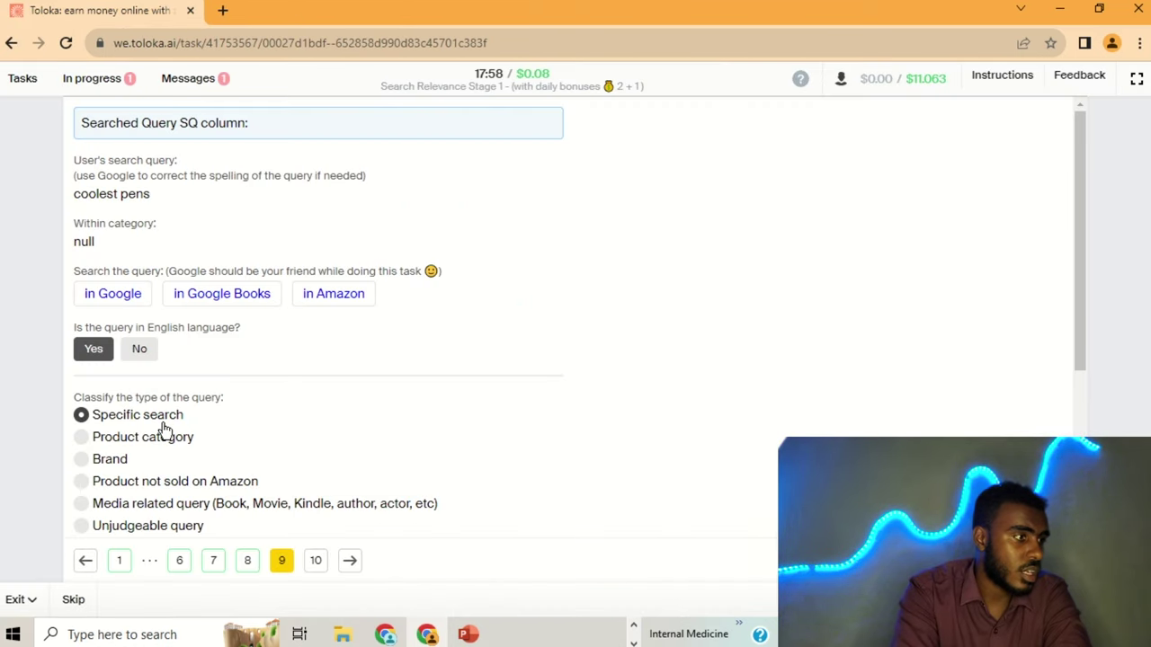
- In task 10, look up "r" in Google and Amazon, mark it as English, classify it as Unjudgeable query and submit the set
{"action": "left_click", "coordinate": [320, 560]}
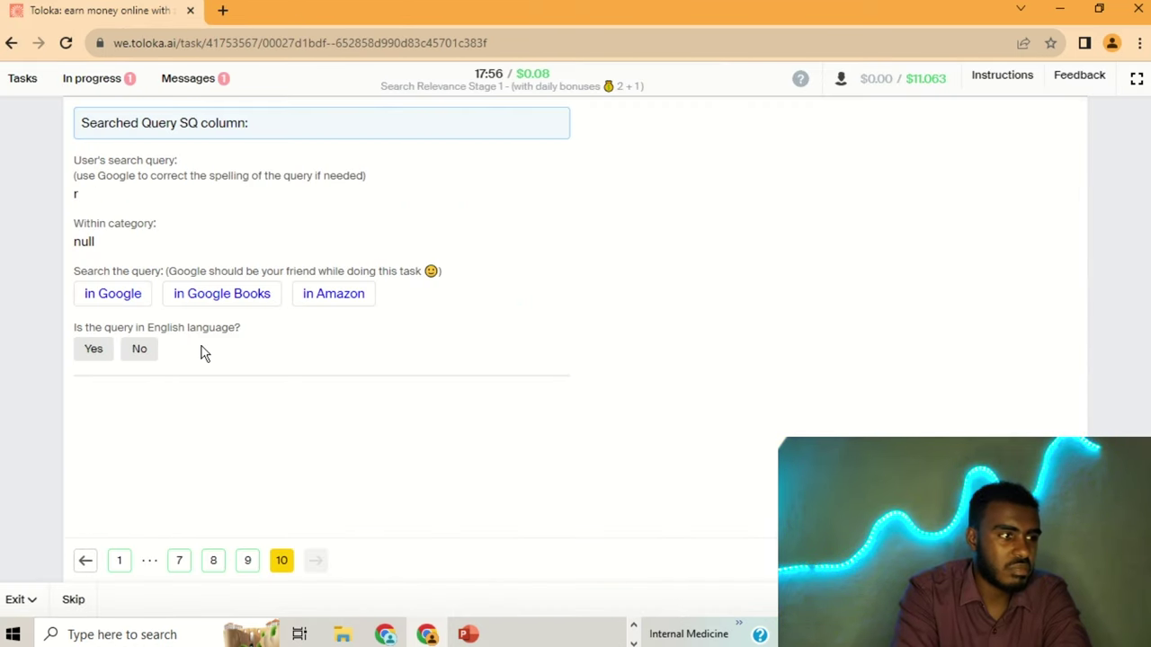
{"action": "left_click", "coordinate": [136, 298]}
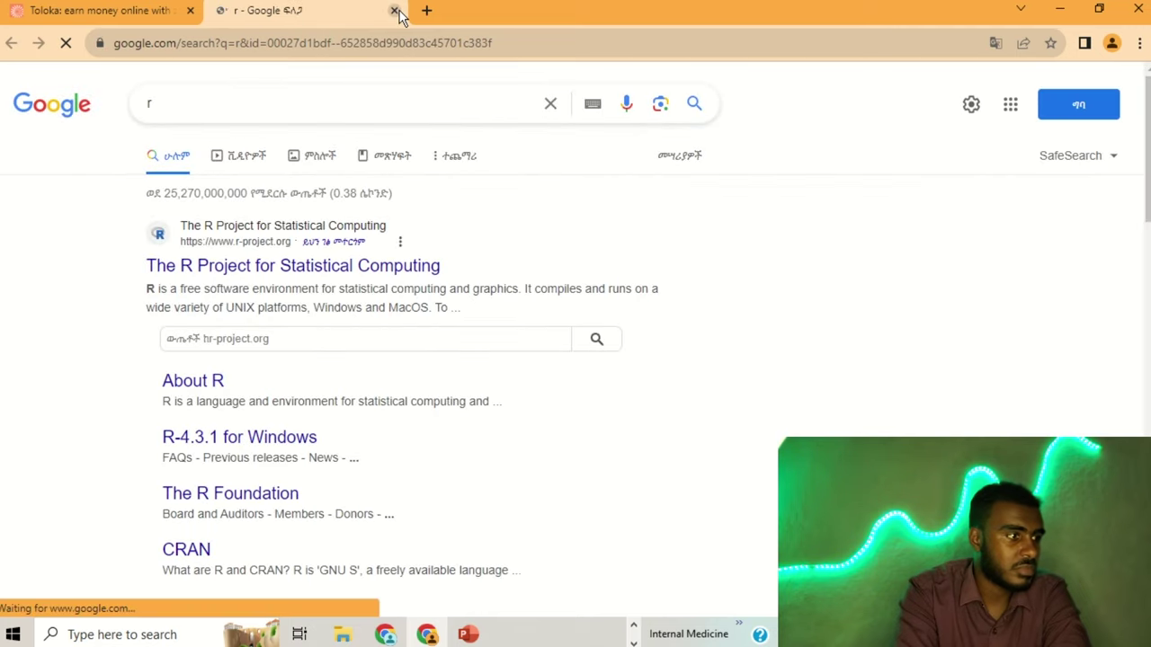
{"action": "left_click", "coordinate": [396, 10]}
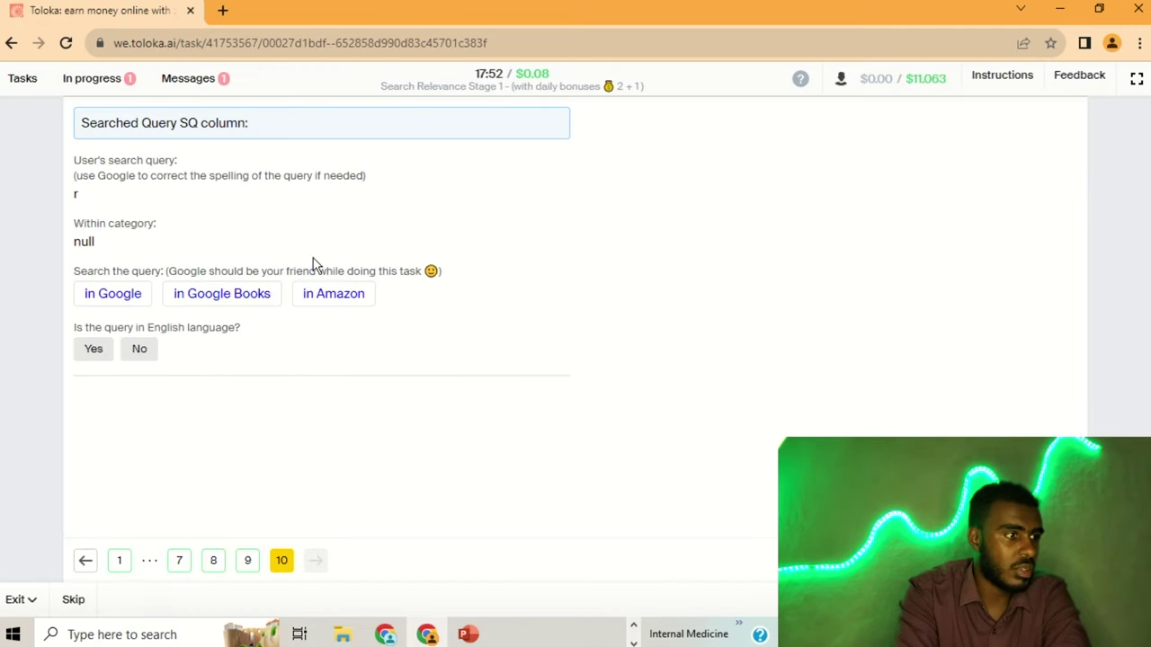
{"action": "left_click", "coordinate": [324, 293]}
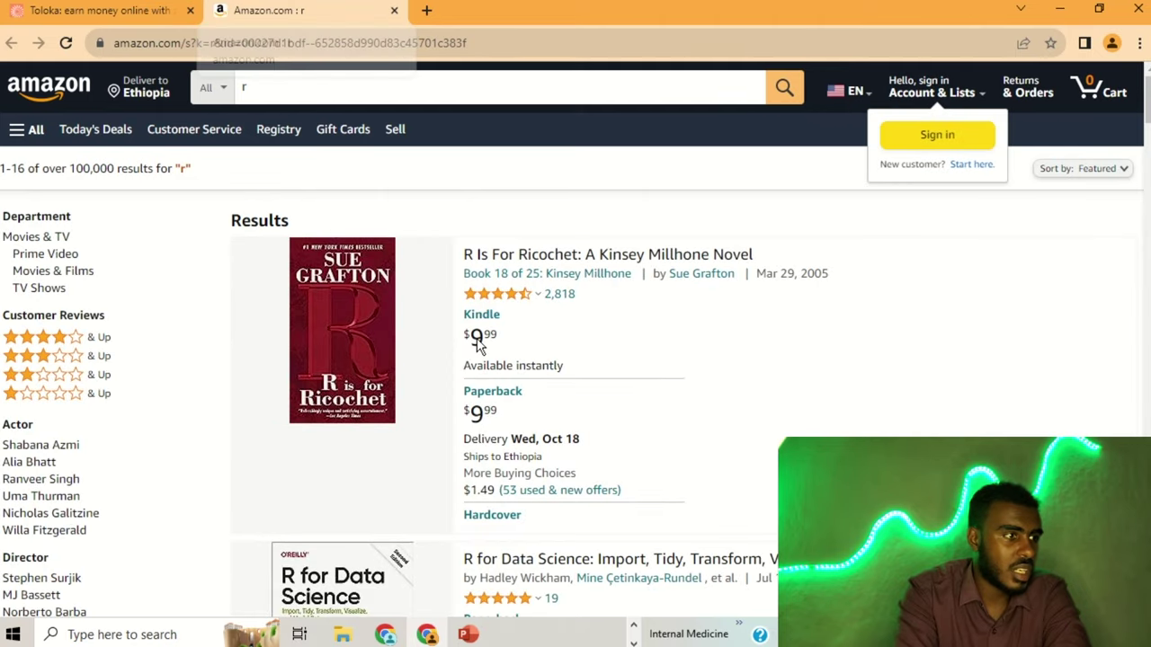
{"action": "scroll", "coordinate": [358, 135], "scroll_direction": "down", "scroll_amount": 8}
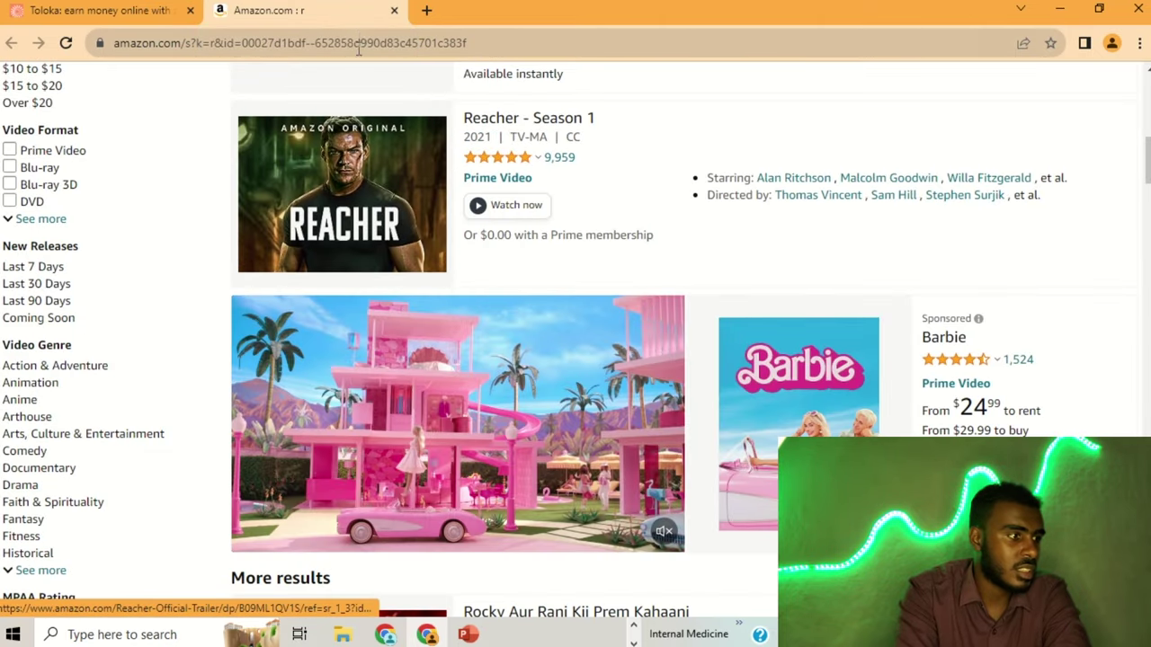
{"action": "left_click", "coordinate": [394, 10]}
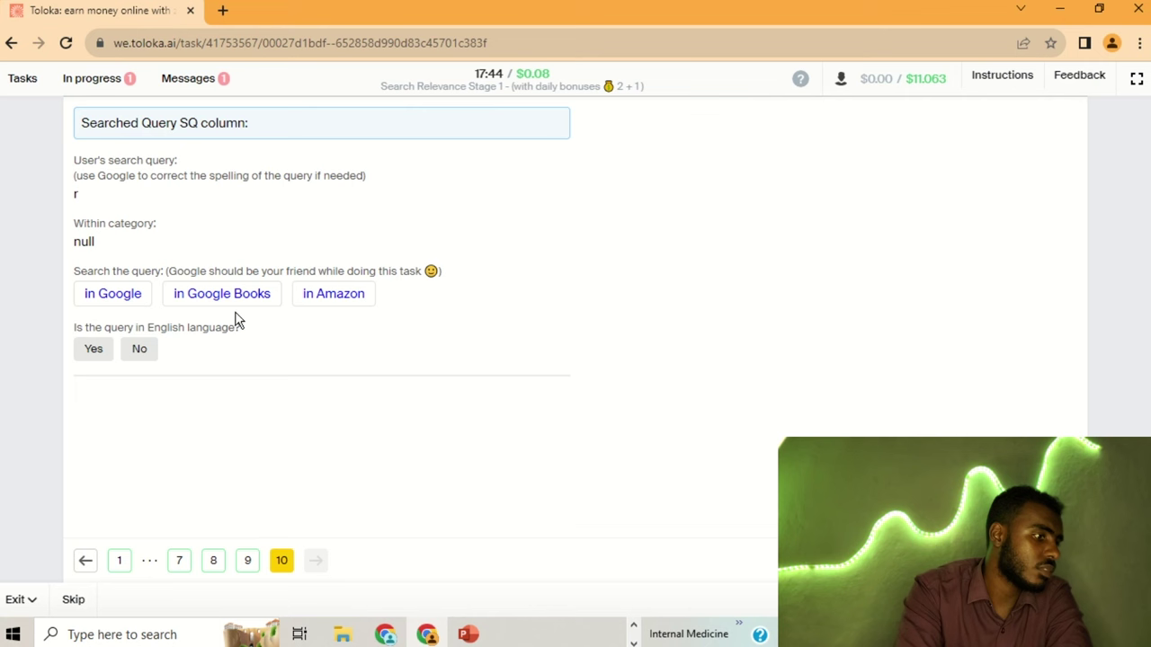
{"action": "left_click", "coordinate": [100, 351]}
{"action": "left_click", "coordinate": [162, 528]}
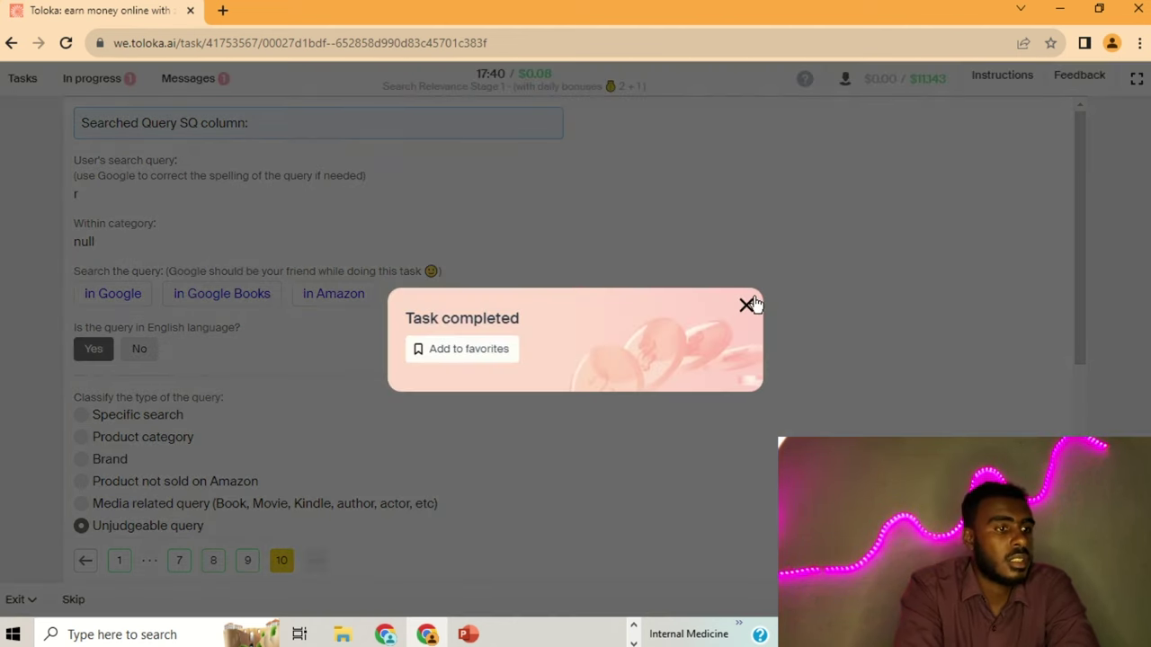
- Dismiss the completed-task notice, check the inbox for messages and return to the task list
{"action": "left_click", "coordinate": [748, 305]}
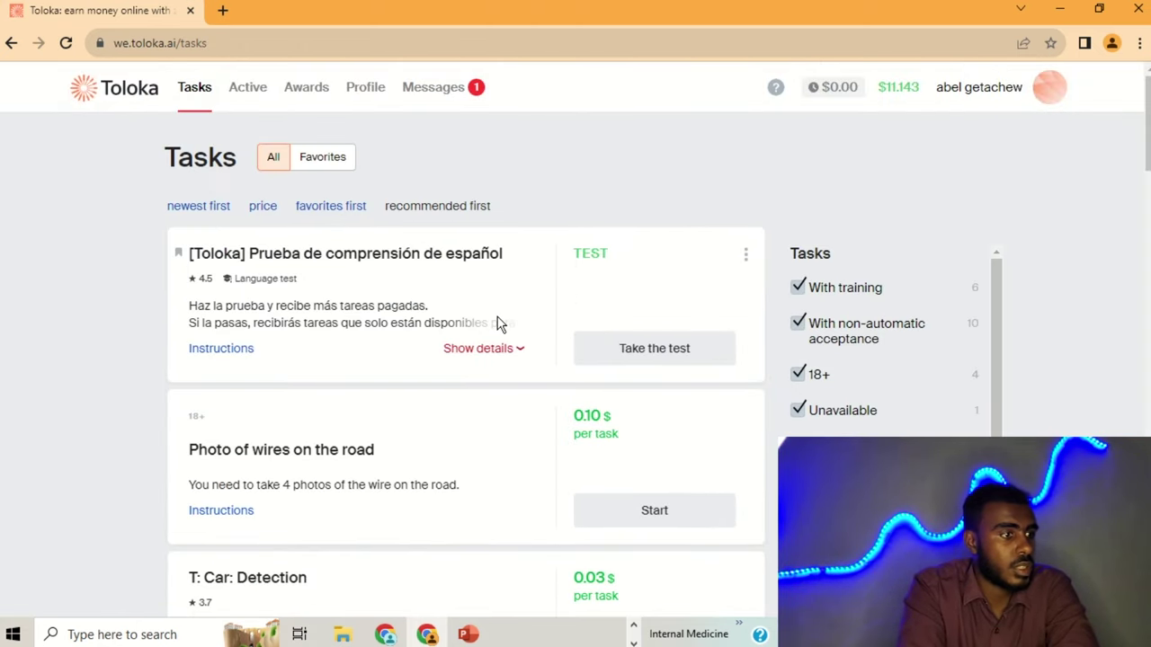
{"action": "left_click", "coordinate": [449, 72]}
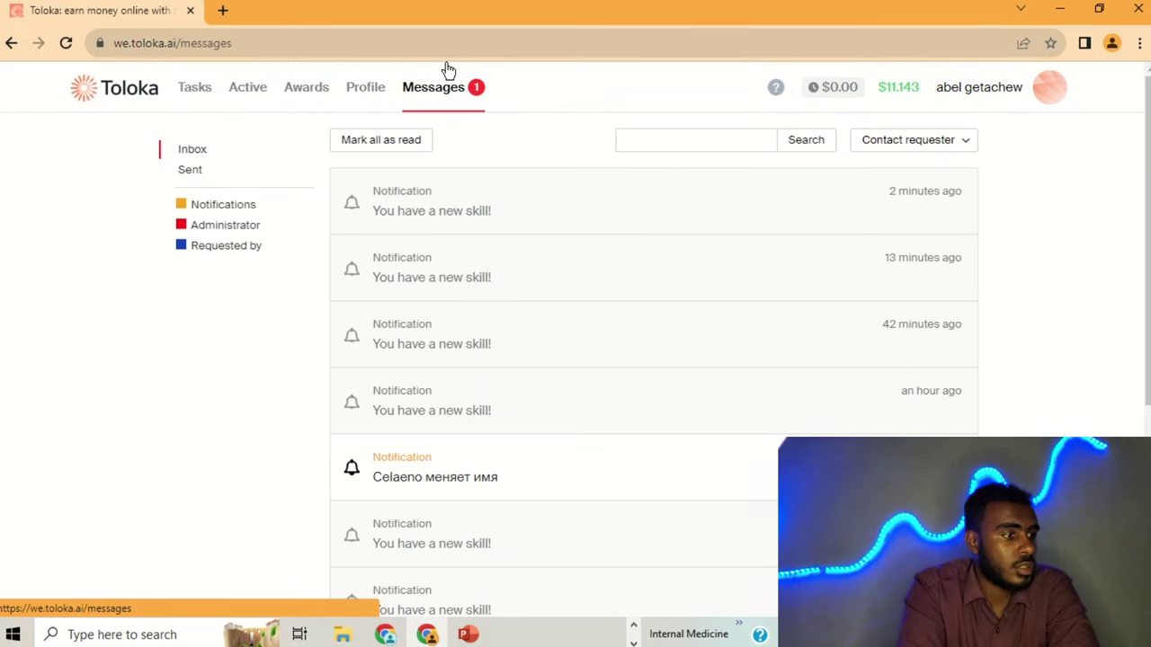
{"action": "left_click", "coordinate": [195, 90]}
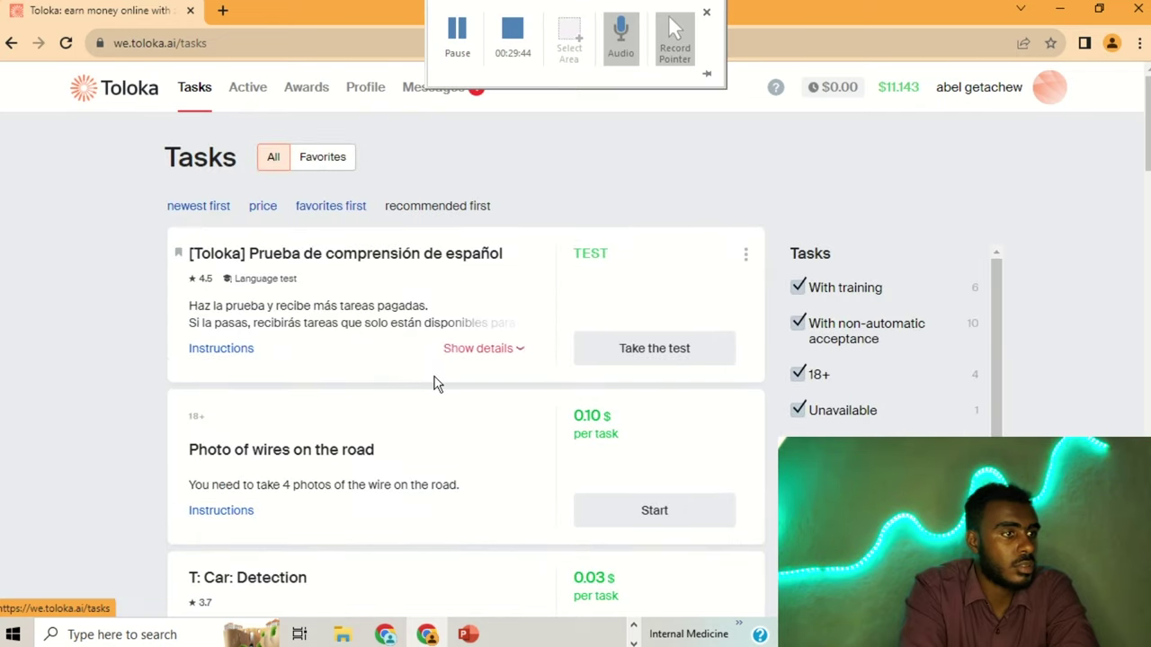
- Find the Search Relevance Stage 1 project paying $0.08 per task and start a new task set
{"action": "scroll", "coordinate": [431, 380], "scroll_direction": "down", "scroll_amount": 2}
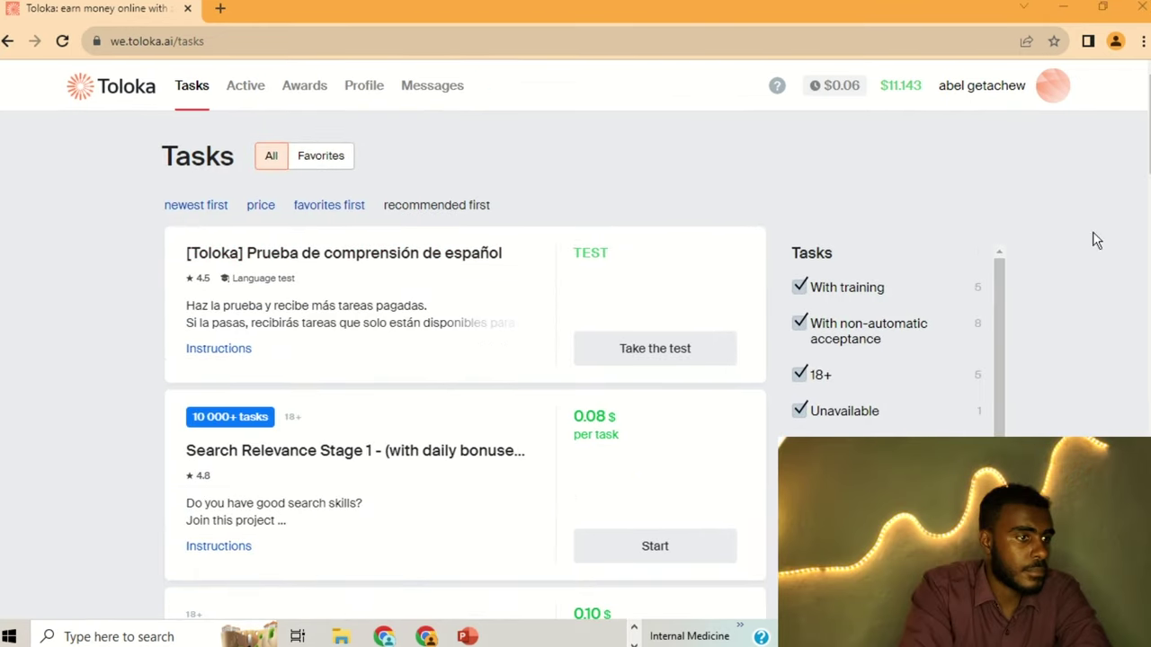
{"action": "scroll", "coordinate": [989, 269], "scroll_direction": "down", "scroll_amount": 2}
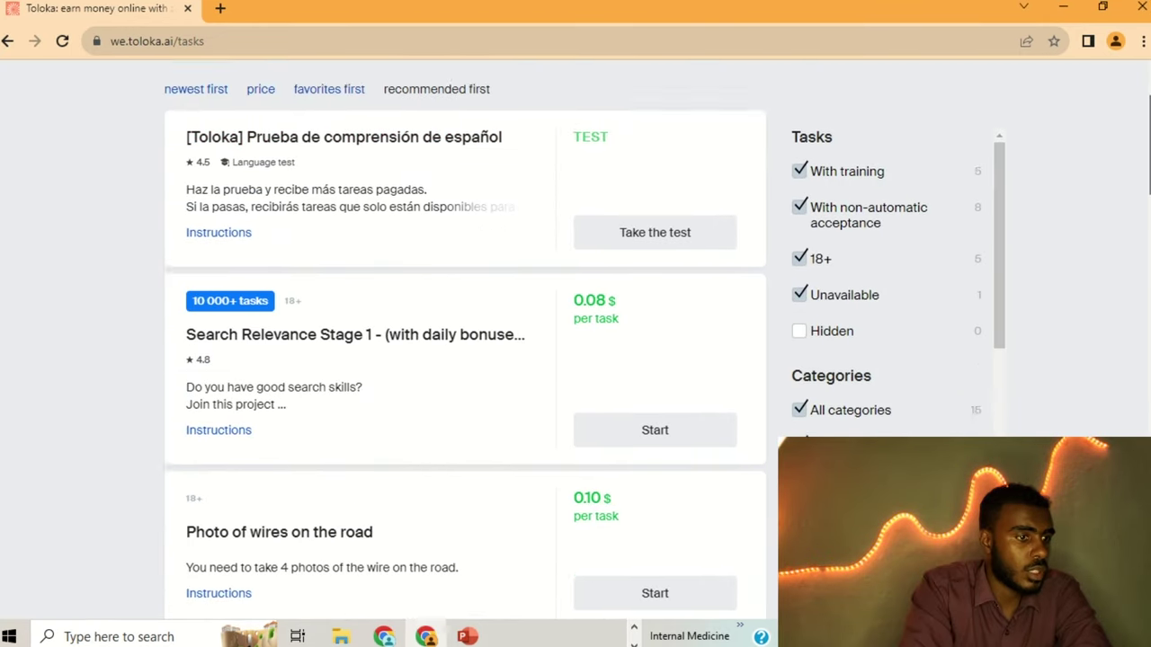
{"action": "left_click", "coordinate": [691, 378]}
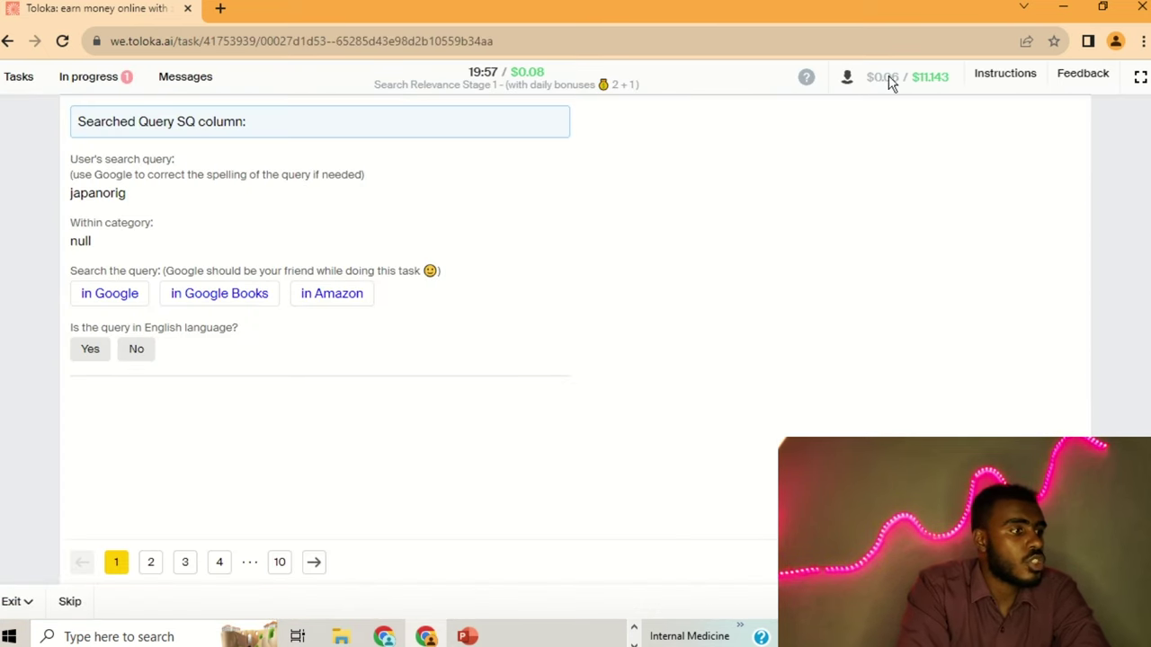
- In task 1, look up "japanorig" in Google, examine the results and mark the query as English
{"action": "left_click", "coordinate": [112, 298]}
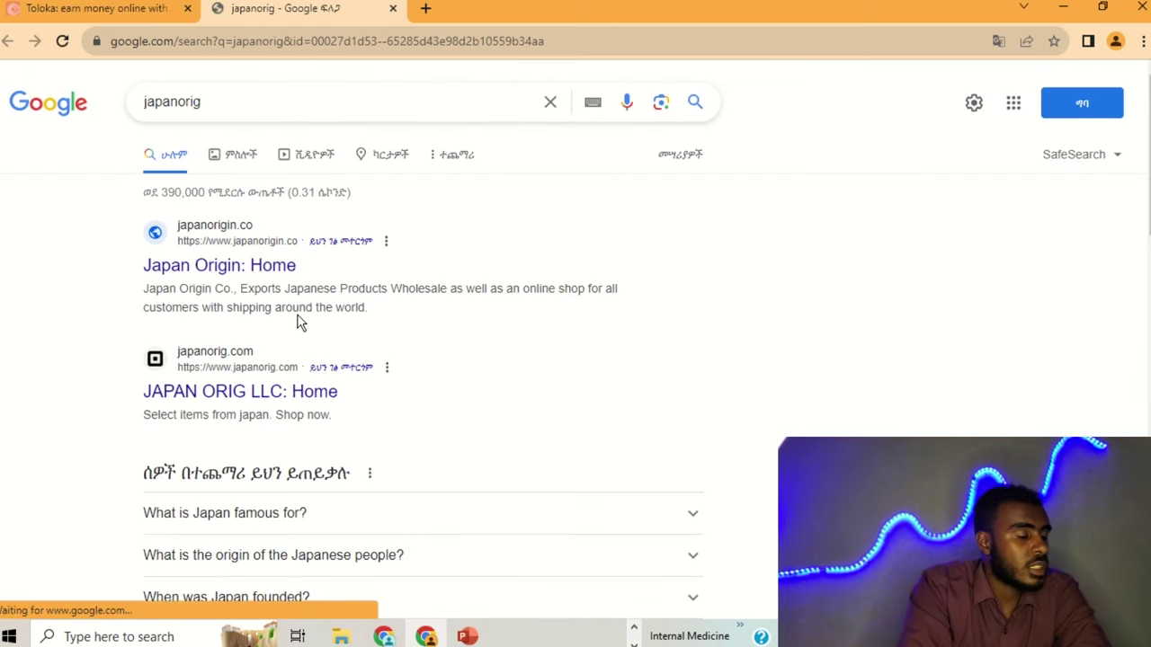
{"action": "scroll", "coordinate": [237, 293], "scroll_direction": "down", "scroll_amount": 4}
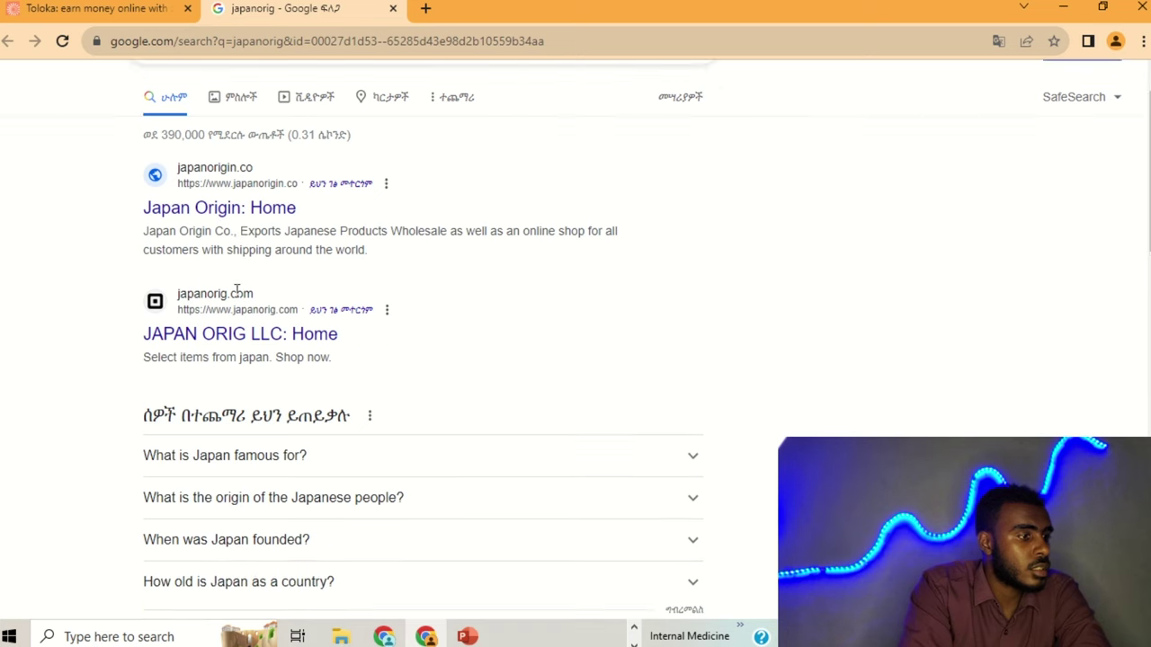
{"action": "scroll", "coordinate": [237, 293], "scroll_direction": "down", "scroll_amount": 3}
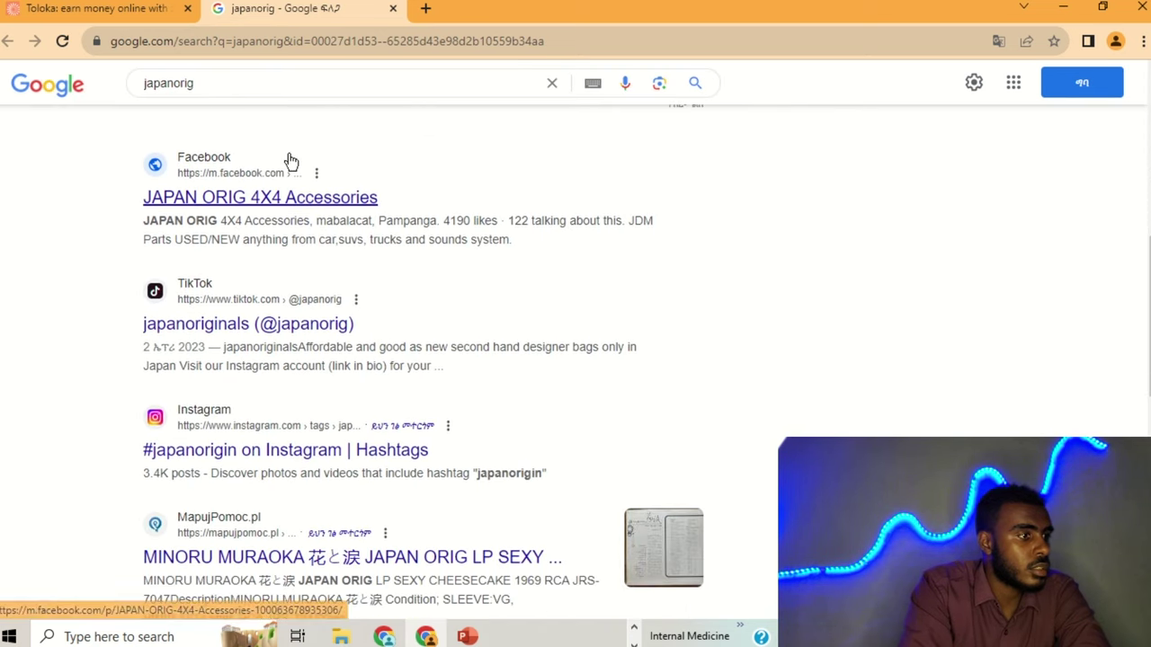
{"action": "scroll", "coordinate": [287, 159], "scroll_direction": "down", "scroll_amount": 1}
{"action": "scroll", "coordinate": [381, 137], "scroll_direction": "down", "scroll_amount": 3}
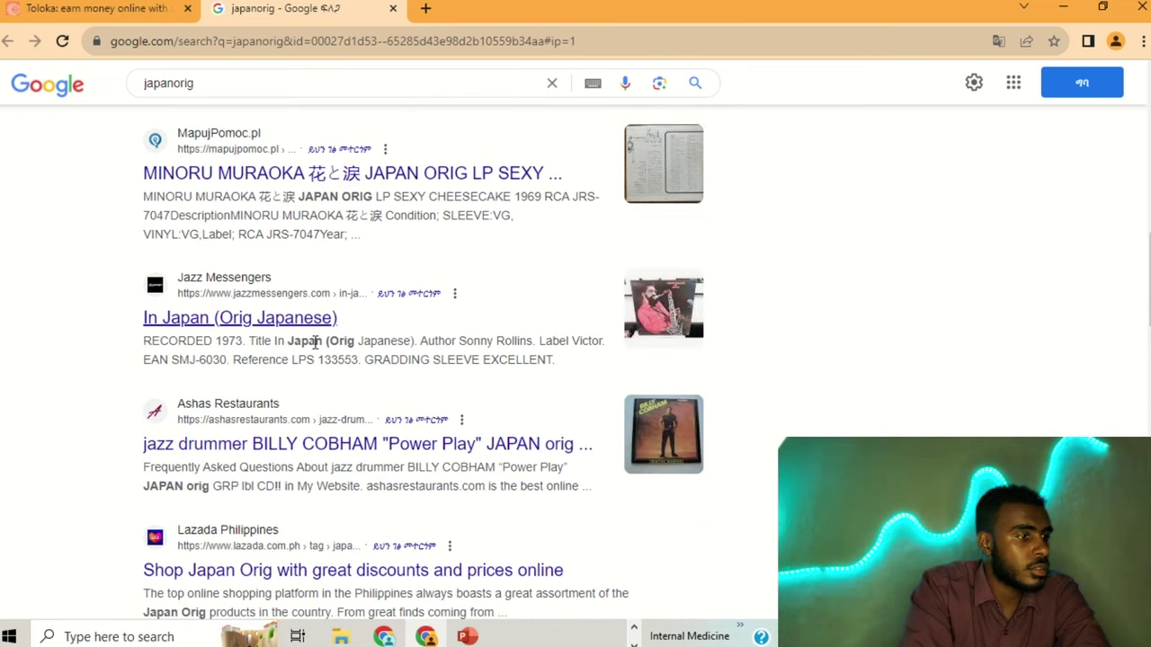
{"action": "scroll", "coordinate": [437, 345], "scroll_direction": "down", "scroll_amount": 5}
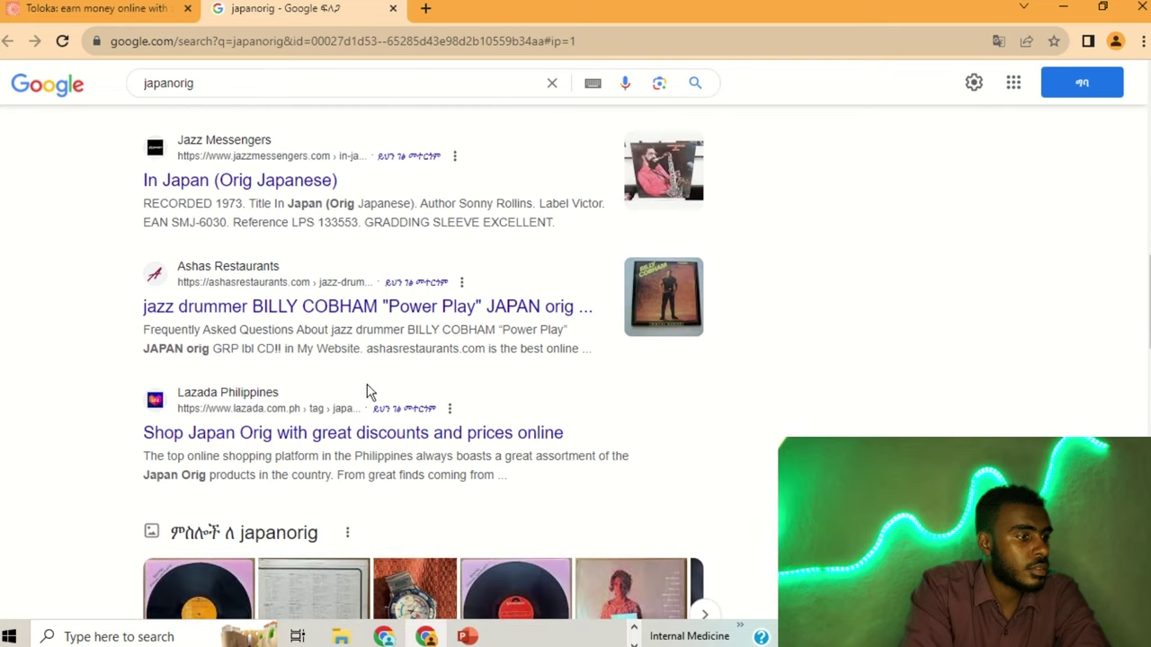
{"action": "scroll", "coordinate": [245, 435], "scroll_direction": "down", "scroll_amount": 4}
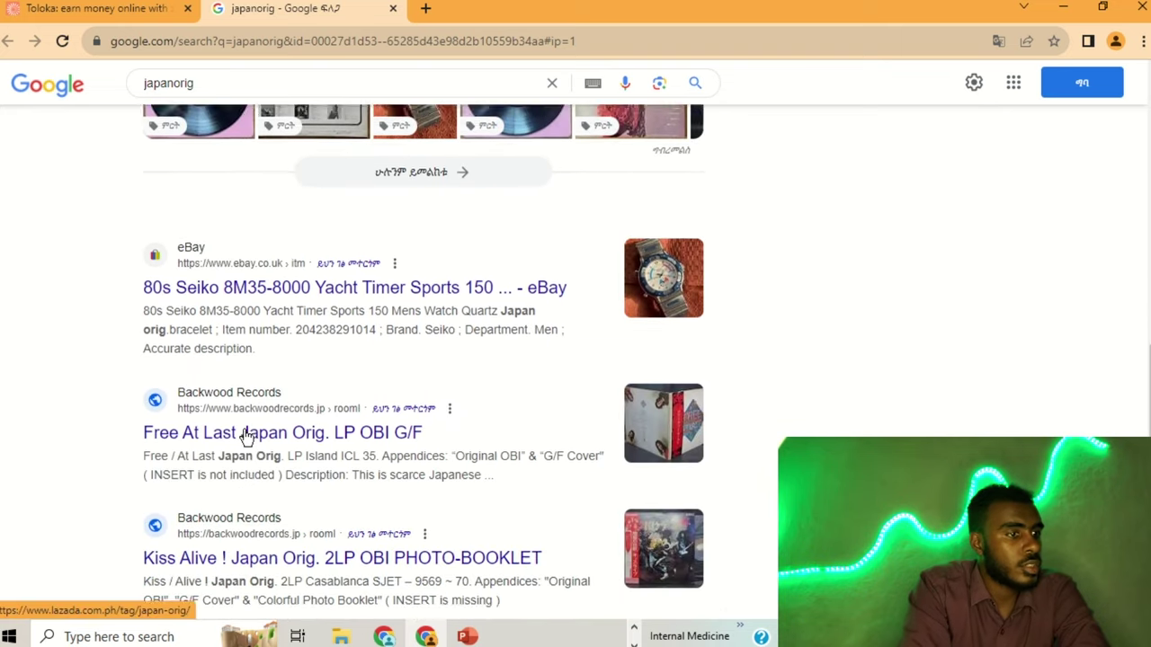
{"action": "scroll", "coordinate": [245, 432], "scroll_direction": "down", "scroll_amount": 2}
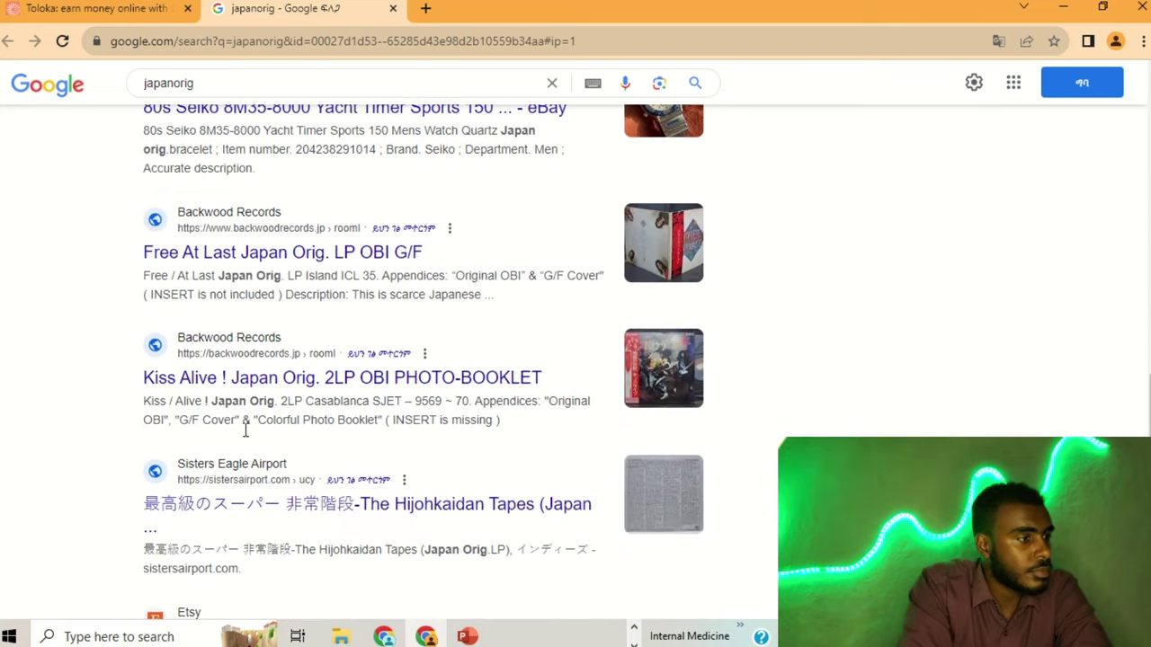
{"action": "left_click", "coordinate": [89, 8]}
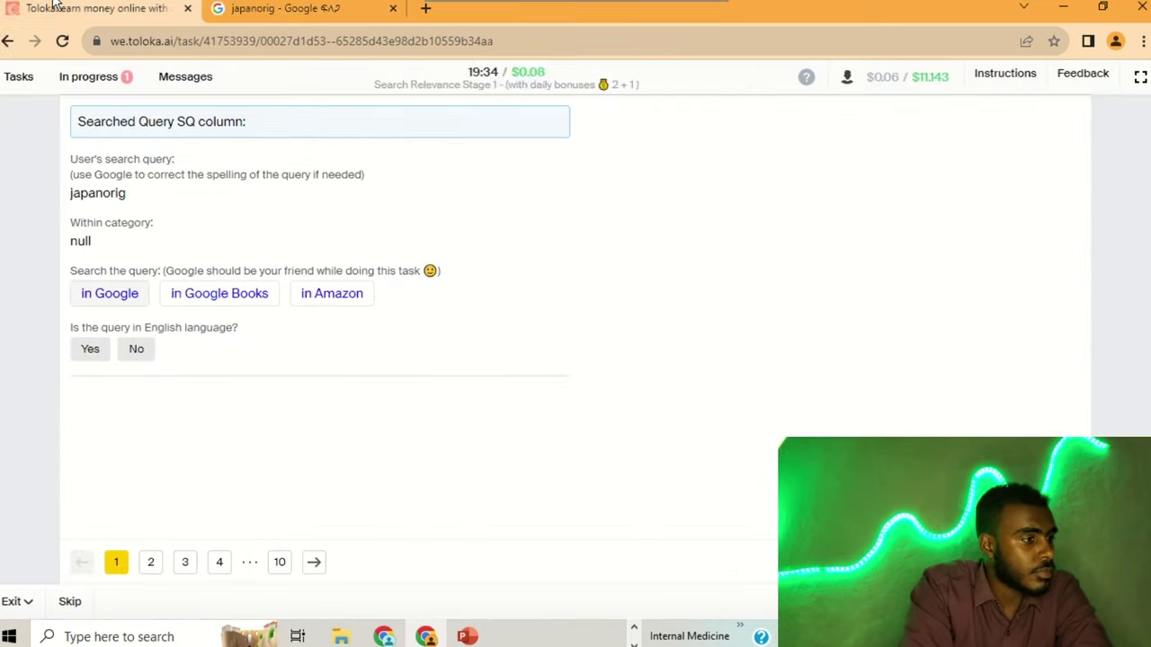
{"action": "left_click", "coordinate": [90, 347]}
- Examine more of the Google results for "japanorig" and classify the query as Brand
{"action": "left_click", "coordinate": [286, 8]}
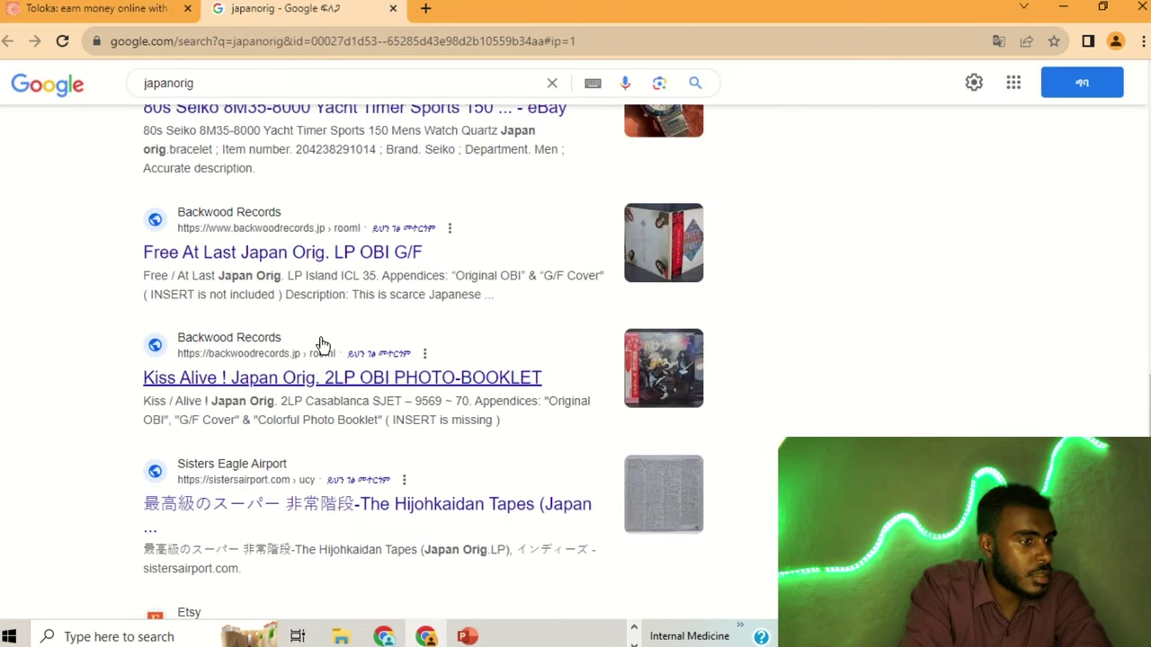
{"action": "scroll", "coordinate": [322, 344], "scroll_direction": "down", "scroll_amount": 4}
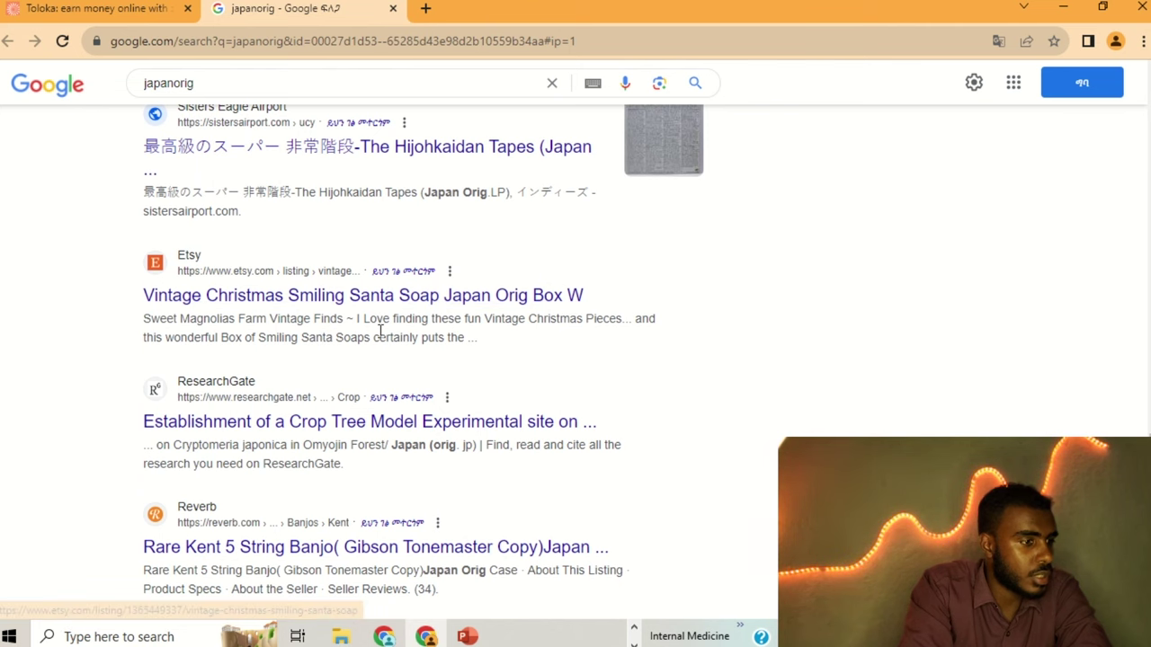
{"action": "scroll", "coordinate": [379, 331], "scroll_direction": "down", "scroll_amount": 1}
{"action": "scroll", "coordinate": [386, 476], "scroll_direction": "down", "scroll_amount": 2}
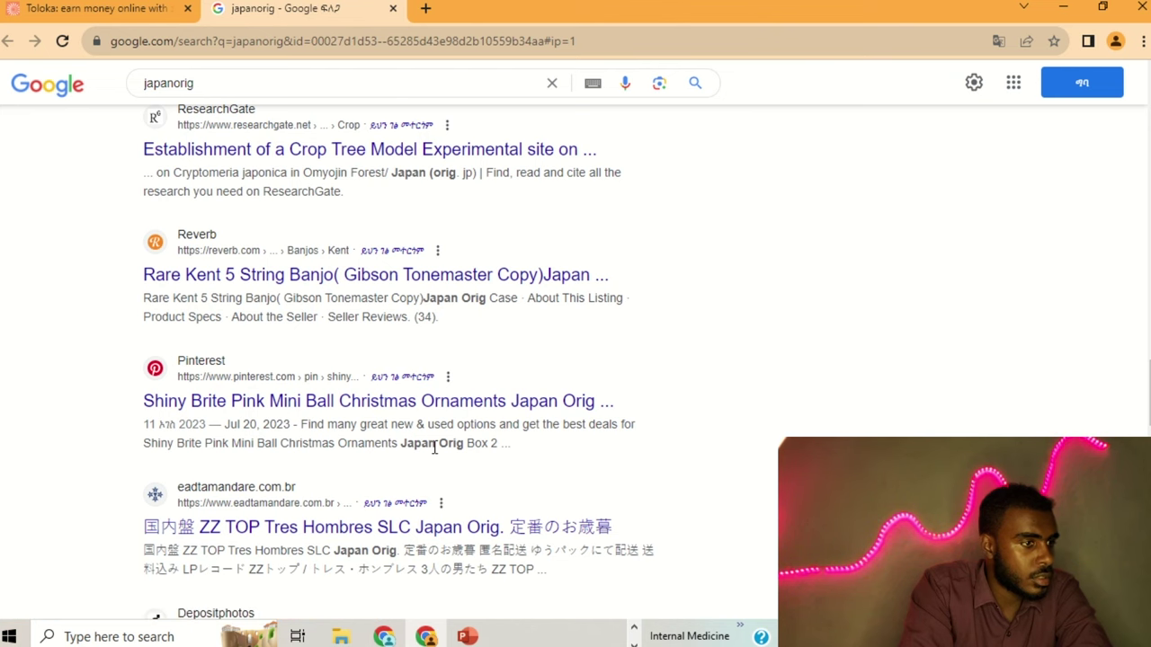
{"action": "scroll", "coordinate": [434, 447], "scroll_direction": "up", "scroll_amount": 15}
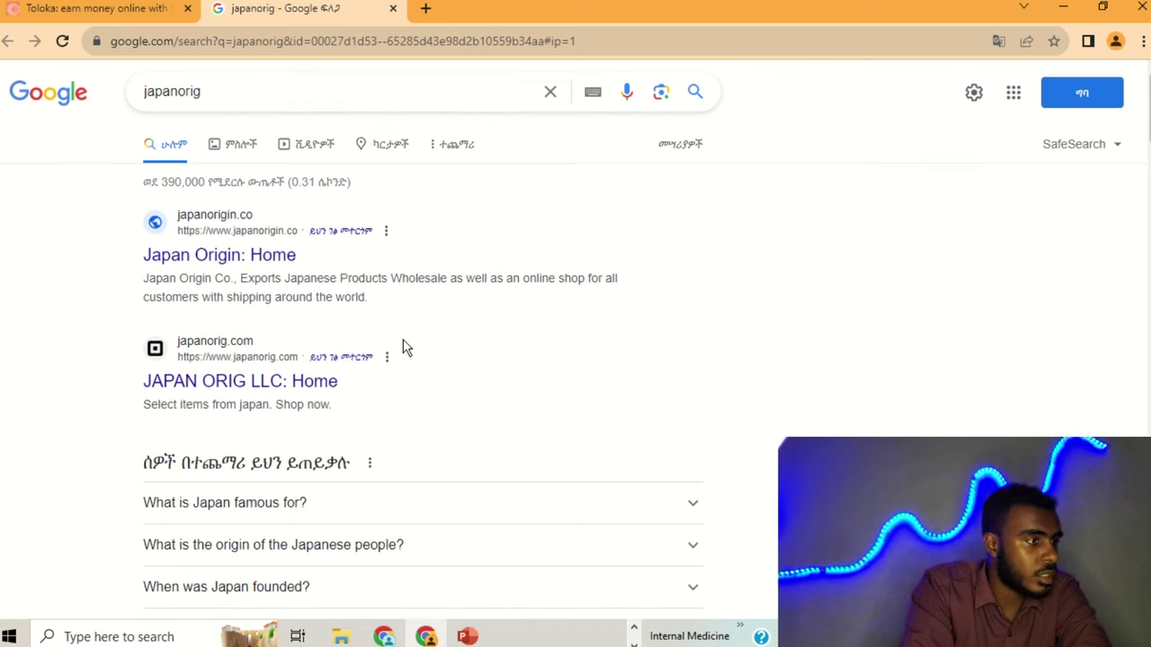
{"action": "left_click", "coordinate": [90, 9]}
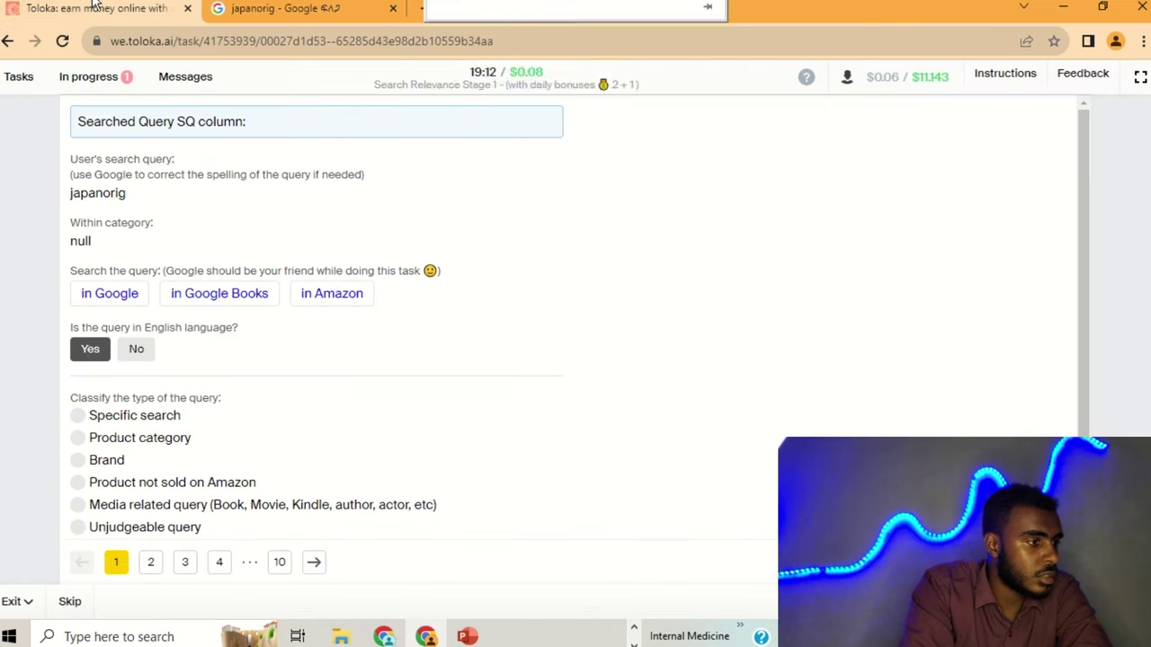
{"action": "left_click", "coordinate": [78, 460]}
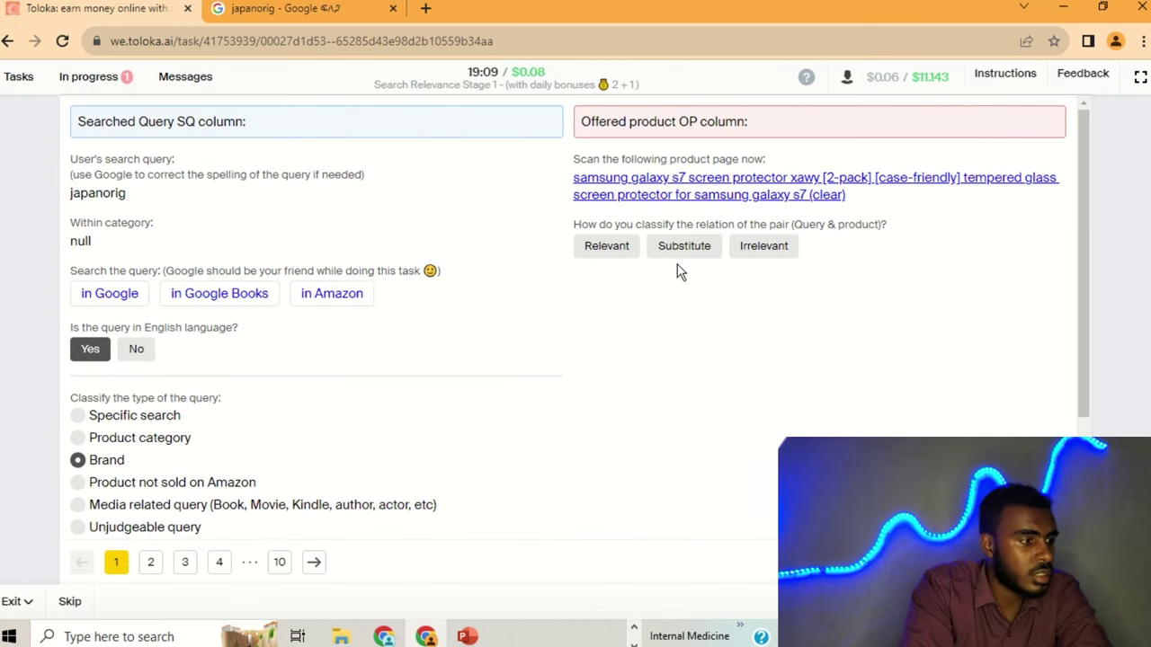
- Recheck the "japanorig" results in Google and change the query's classification to Specific search
{"action": "left_click", "coordinate": [285, 11]}
{"action": "scroll", "coordinate": [334, 353], "scroll_direction": "down", "scroll_amount": 3}
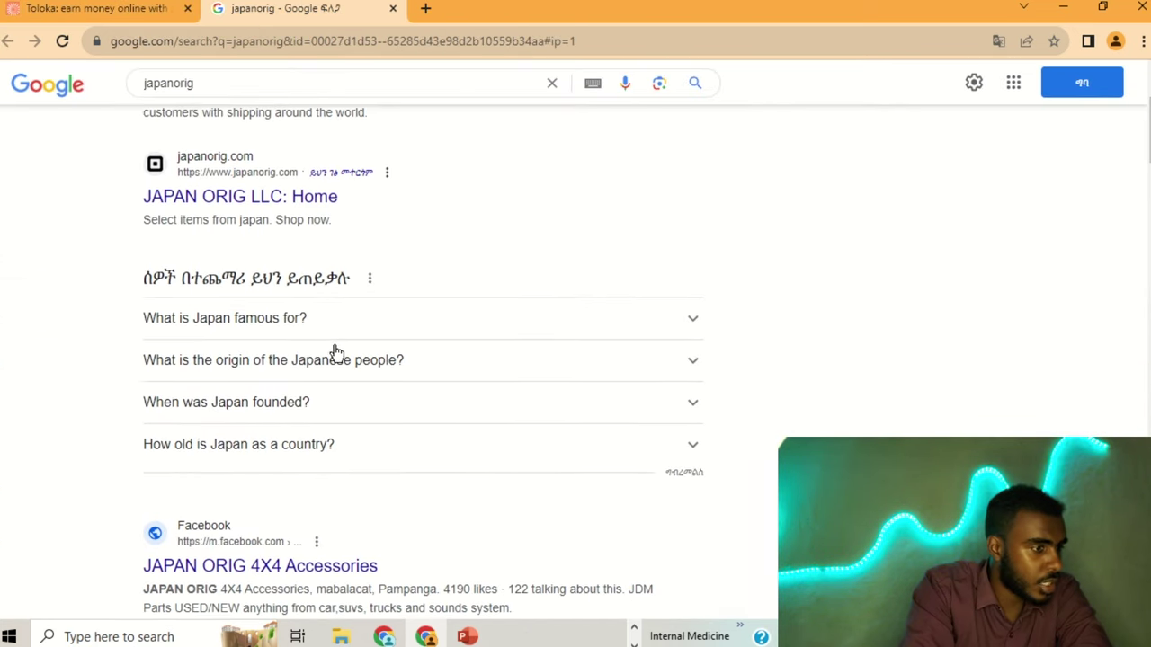
{"action": "scroll", "coordinate": [334, 354], "scroll_direction": "down", "scroll_amount": 2}
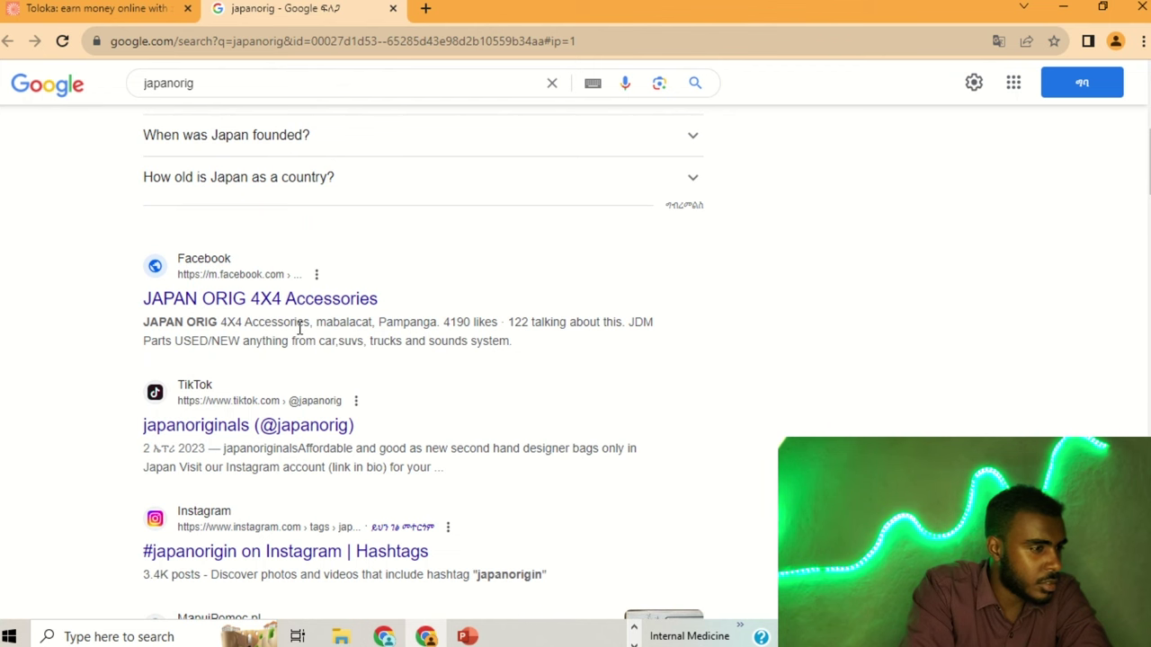
{"action": "scroll", "coordinate": [299, 329], "scroll_direction": "down", "scroll_amount": 1}
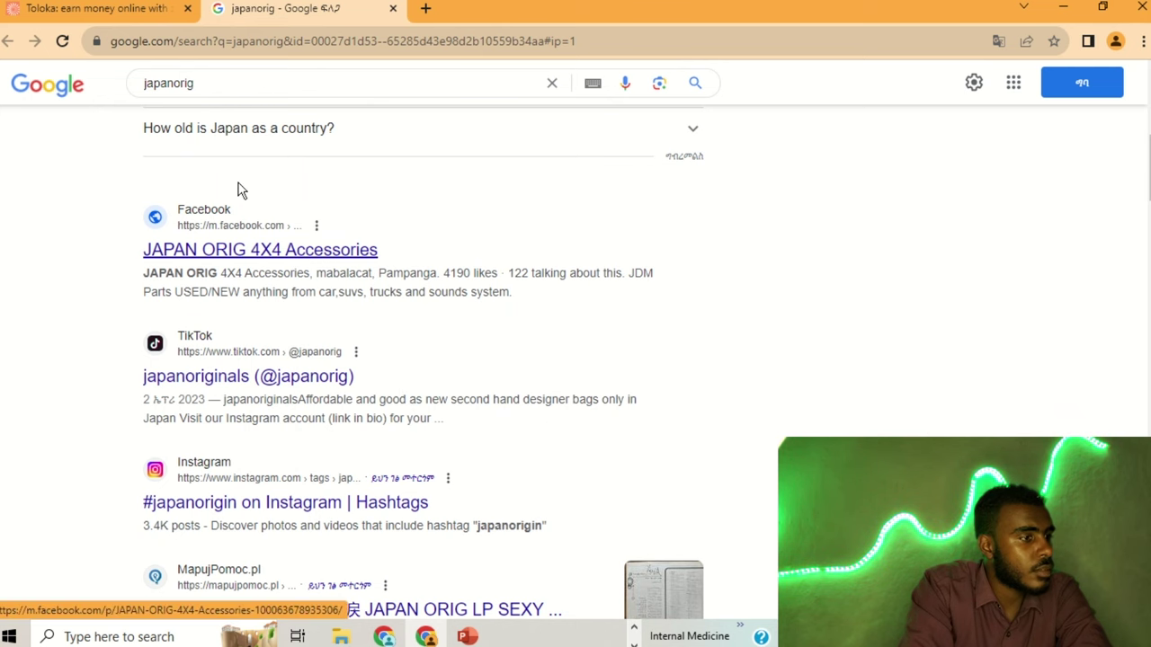
{"action": "scroll", "coordinate": [239, 186], "scroll_direction": "down", "scroll_amount": 1}
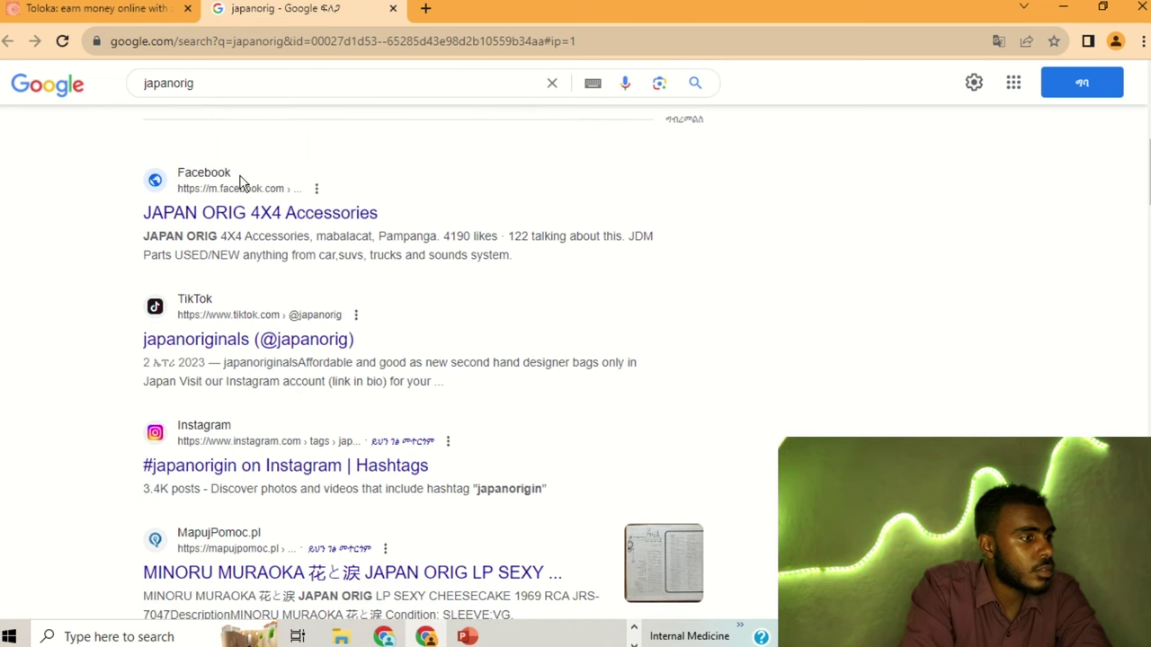
{"action": "left_click", "coordinate": [81, 9]}
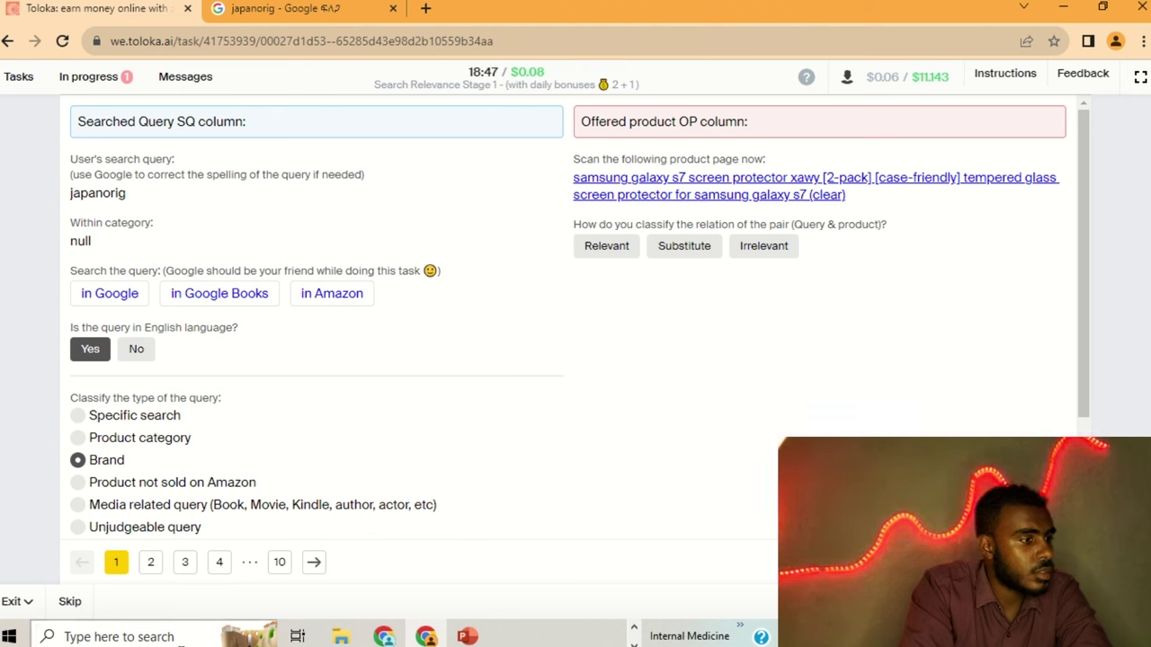
{"action": "left_click", "coordinate": [123, 419]}
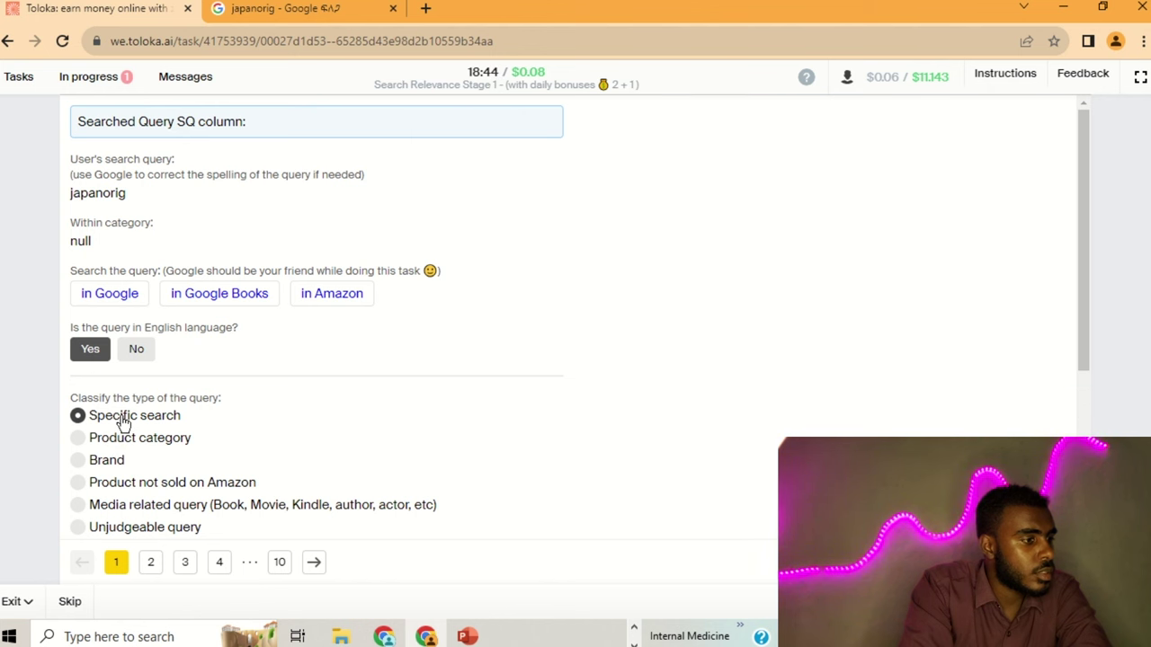
- In task 2, look up "bermuda hats for women" in Google, mark the query as English and classify it as Specific search
{"action": "left_click", "coordinate": [151, 562]}
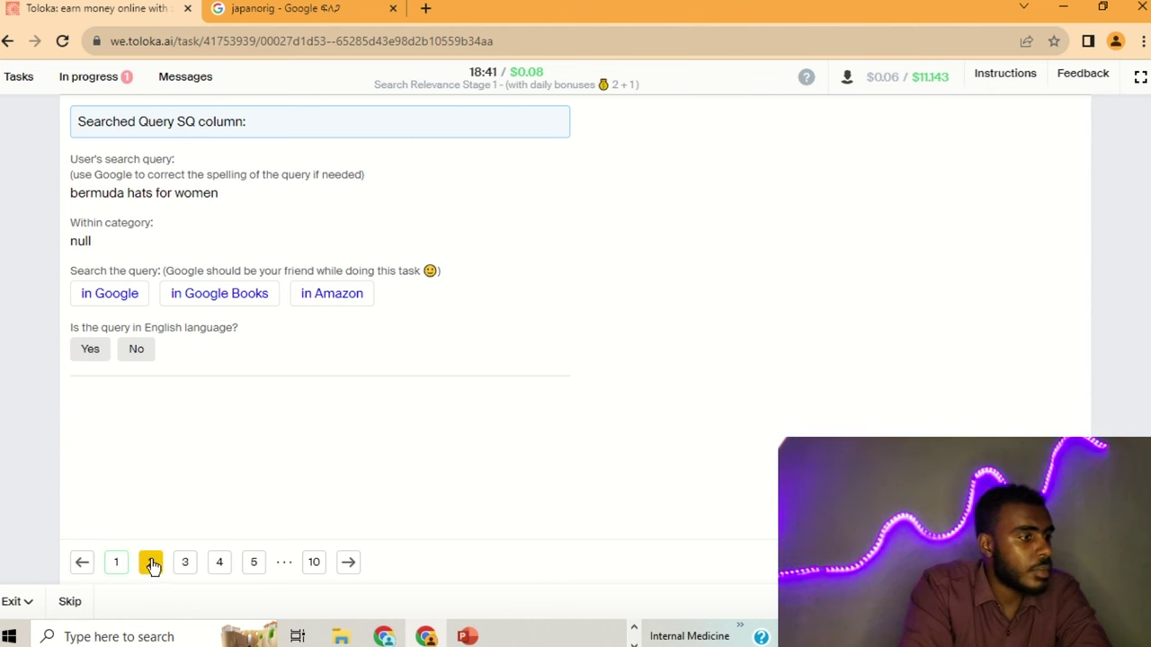
{"action": "left_click", "coordinate": [392, 8]}
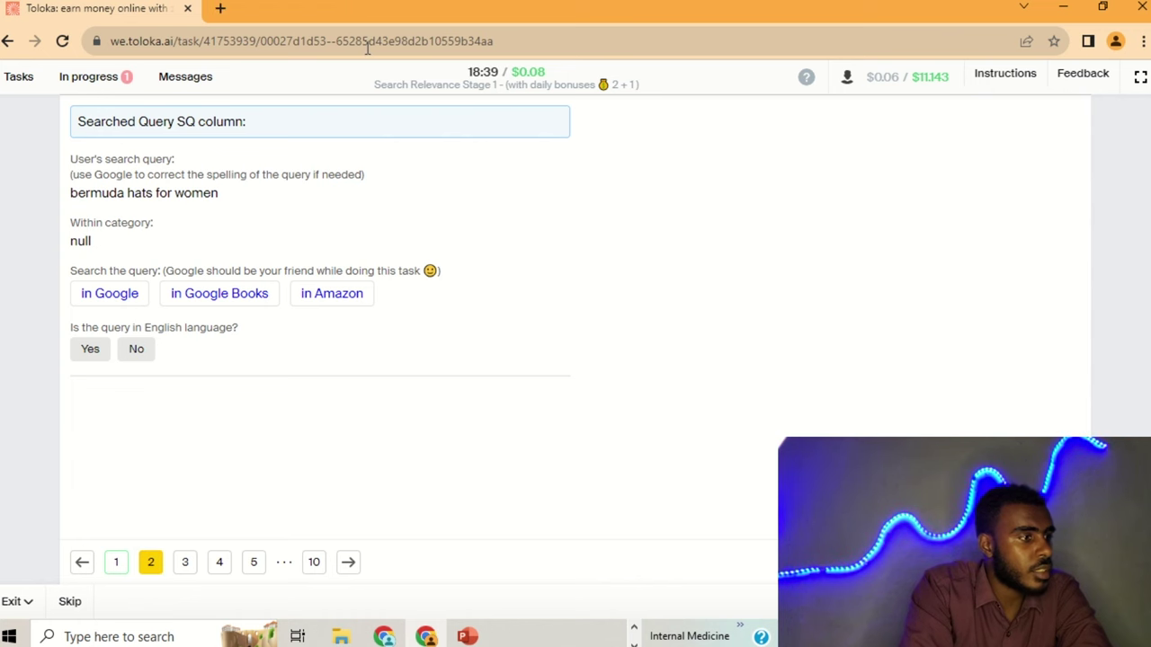
{"action": "left_click", "coordinate": [108, 294]}
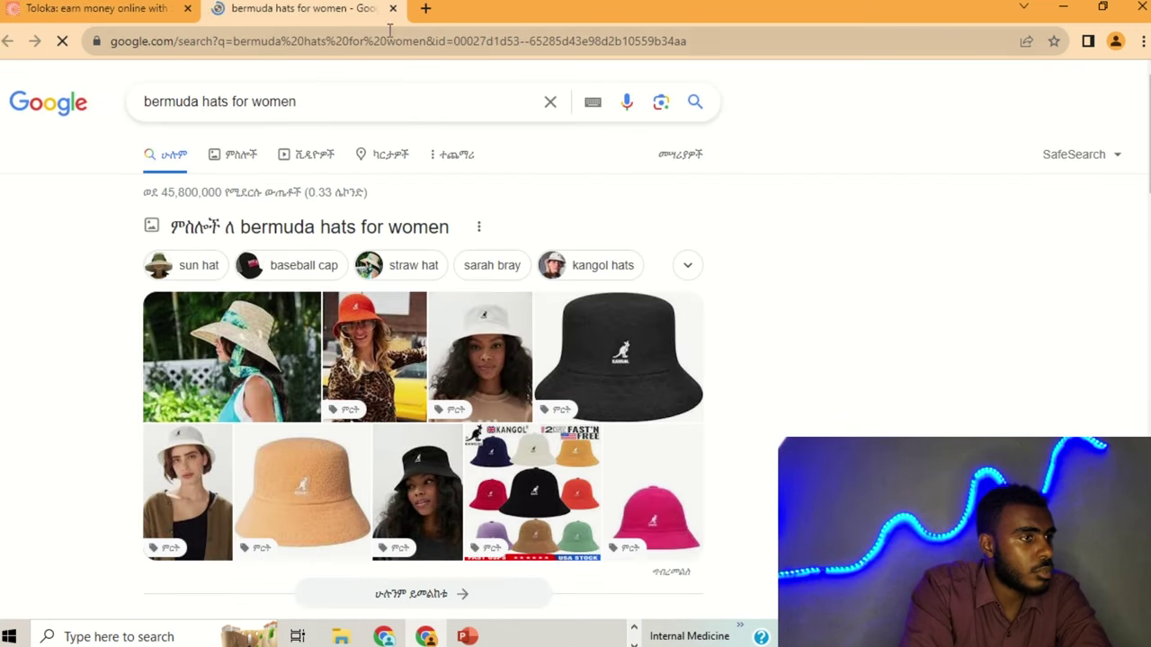
{"action": "left_click", "coordinate": [392, 8]}
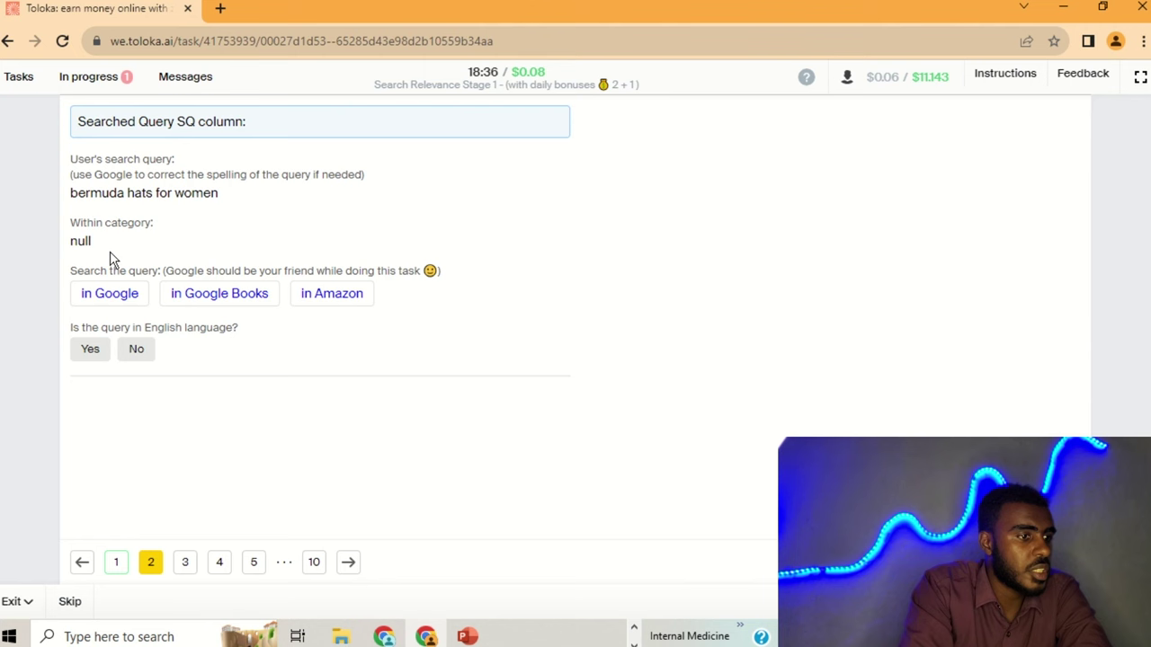
{"action": "left_click", "coordinate": [93, 349]}
{"action": "left_click", "coordinate": [149, 423]}
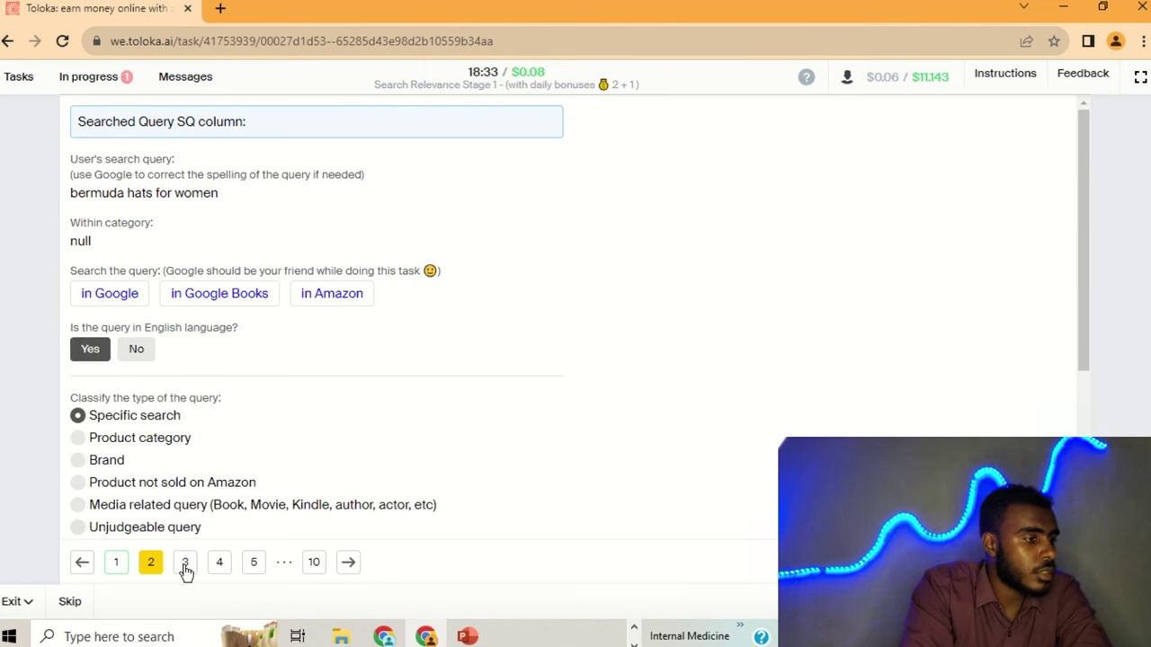
- In task 3, look up "canned tomatoes" in Google, mark the query as English and classify it as Product category
{"action": "left_click", "coordinate": [185, 565]}
{"action": "left_click", "coordinate": [88, 296]}
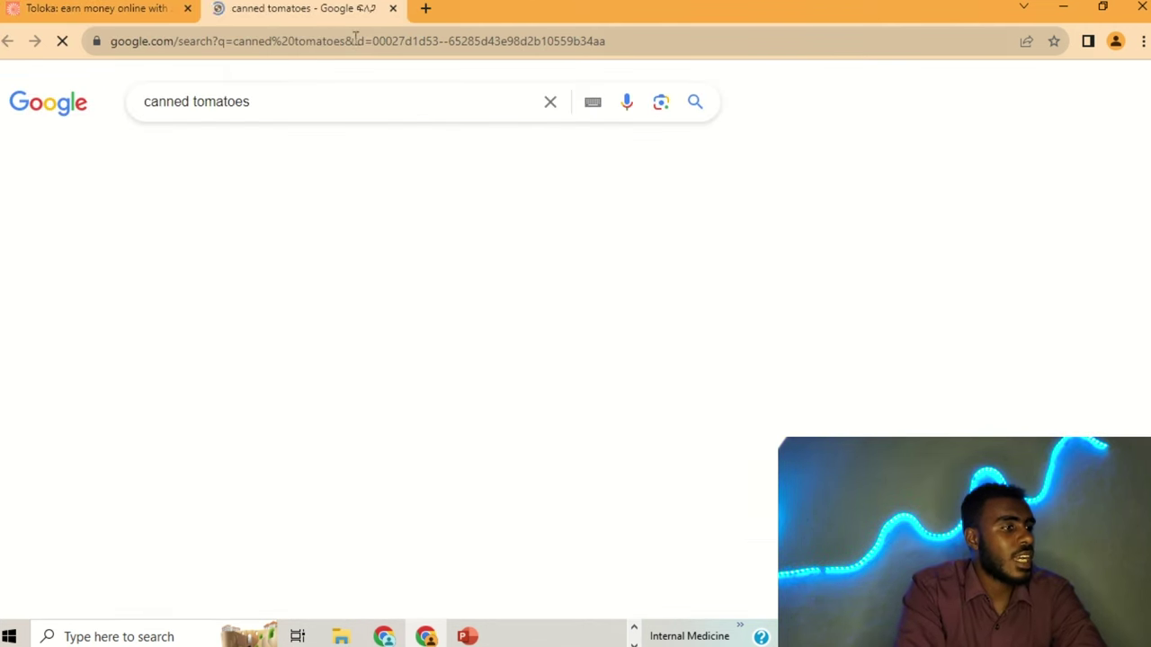
{"action": "key", "text": "ctrl+w"}
{"action": "left_click", "coordinate": [89, 350]}
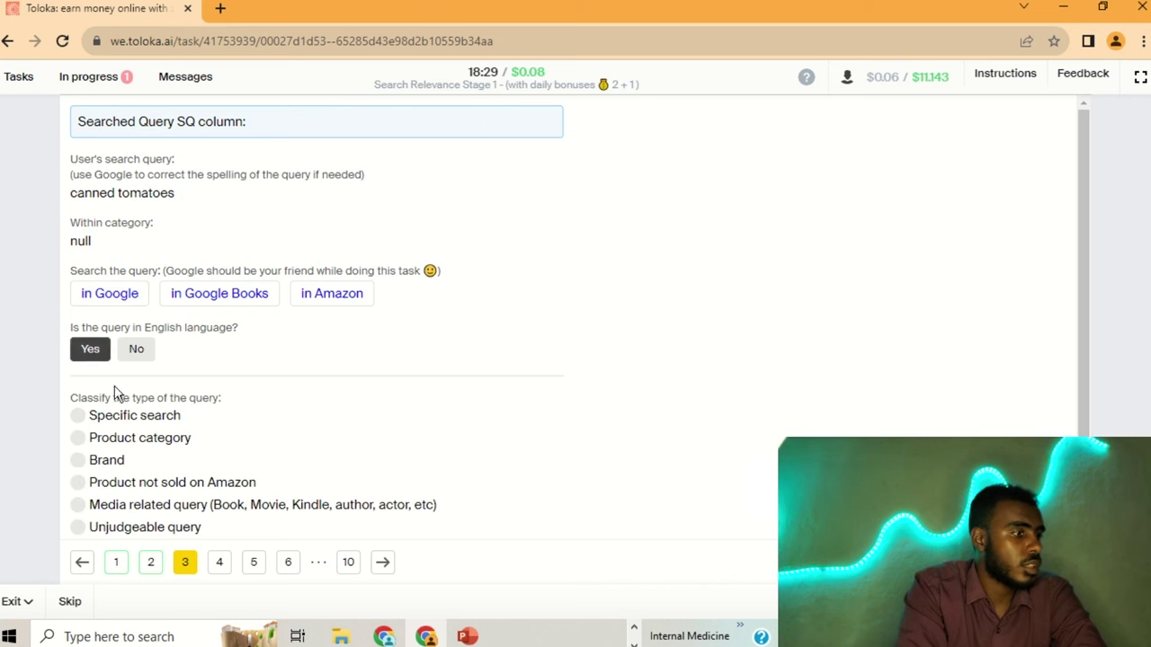
{"action": "left_click", "coordinate": [131, 437]}
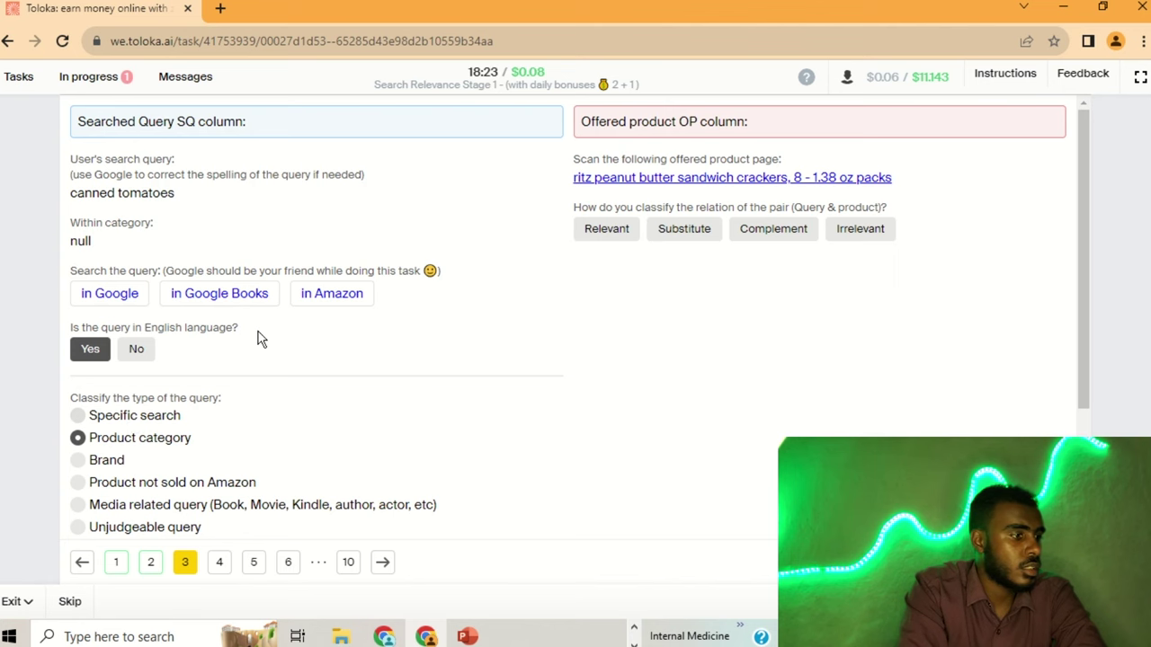
- Check "canned tomatoes" on Amazon and change the query's classification to Specific search
{"action": "left_click", "coordinate": [329, 297]}
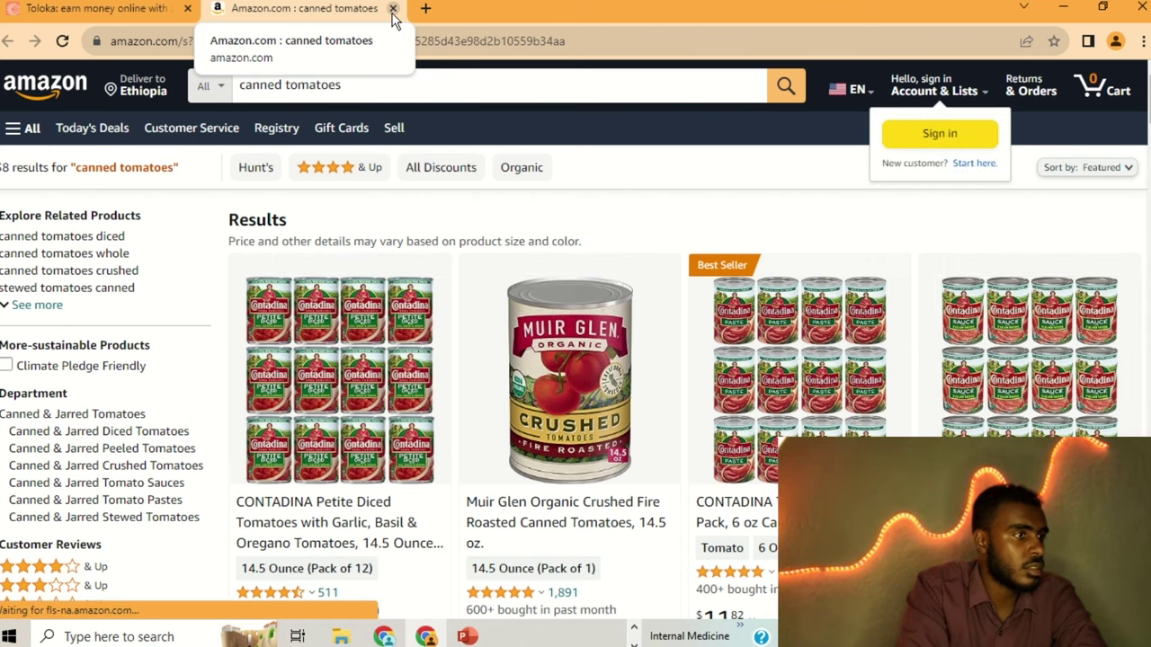
{"action": "left_click", "coordinate": [393, 9]}
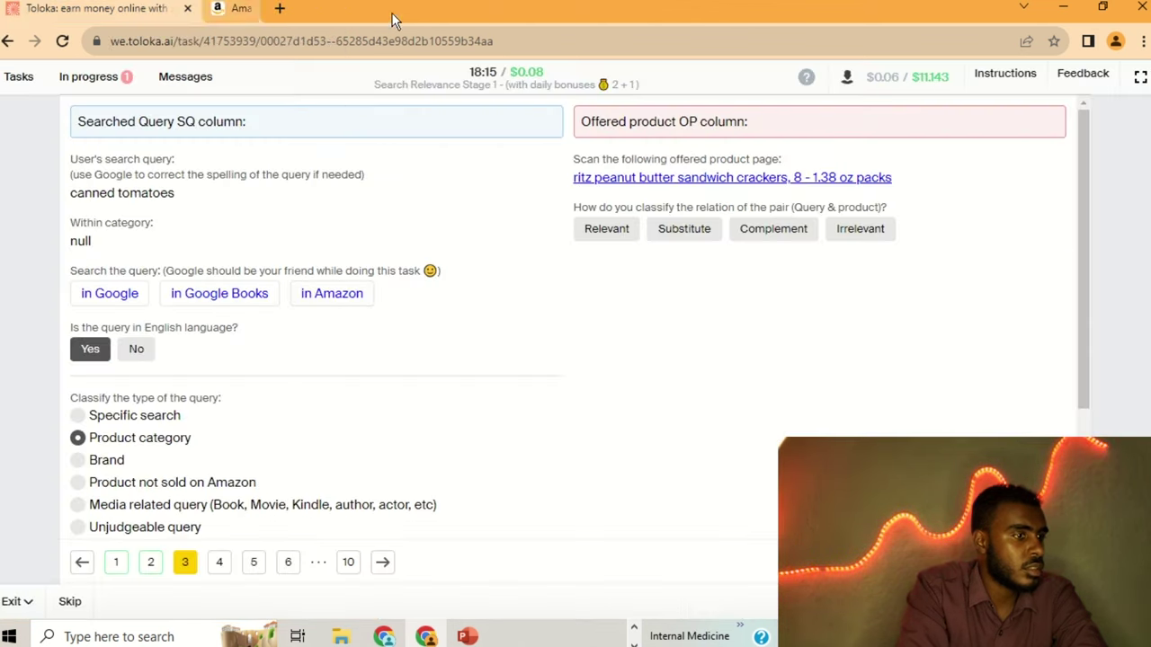
{"action": "left_click", "coordinate": [158, 415]}
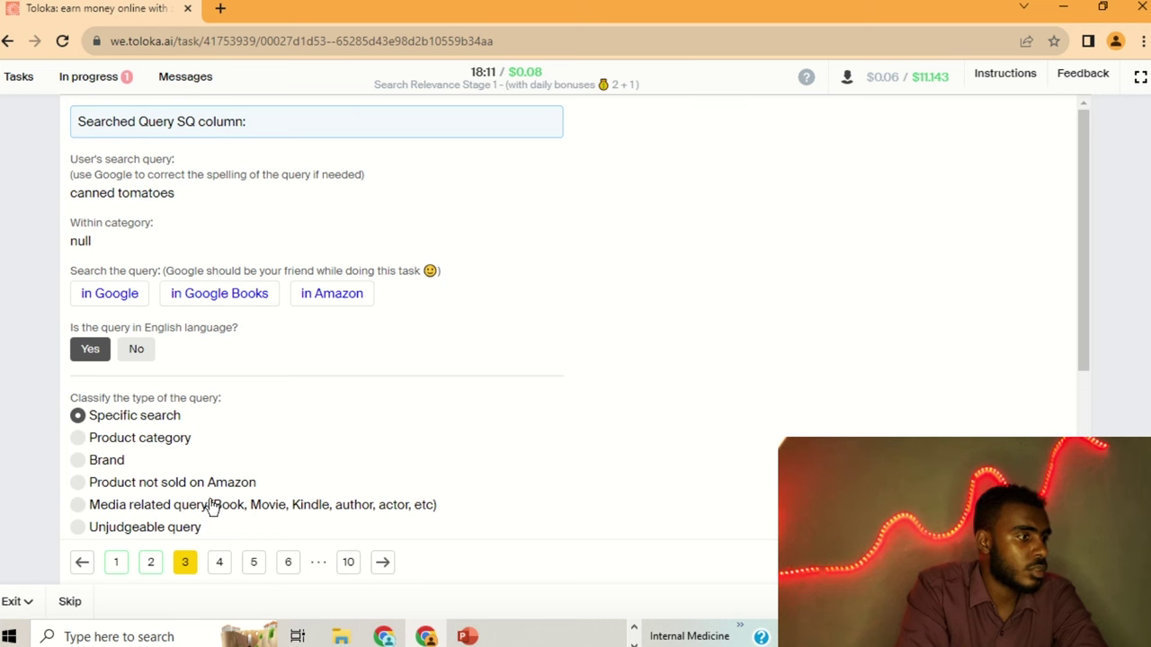
- In task 4, look up "pink islands" in Google, mark the query as English and classify it as Product not sold on Amazon
{"action": "left_click", "coordinate": [220, 562]}
{"action": "left_click", "coordinate": [116, 293]}
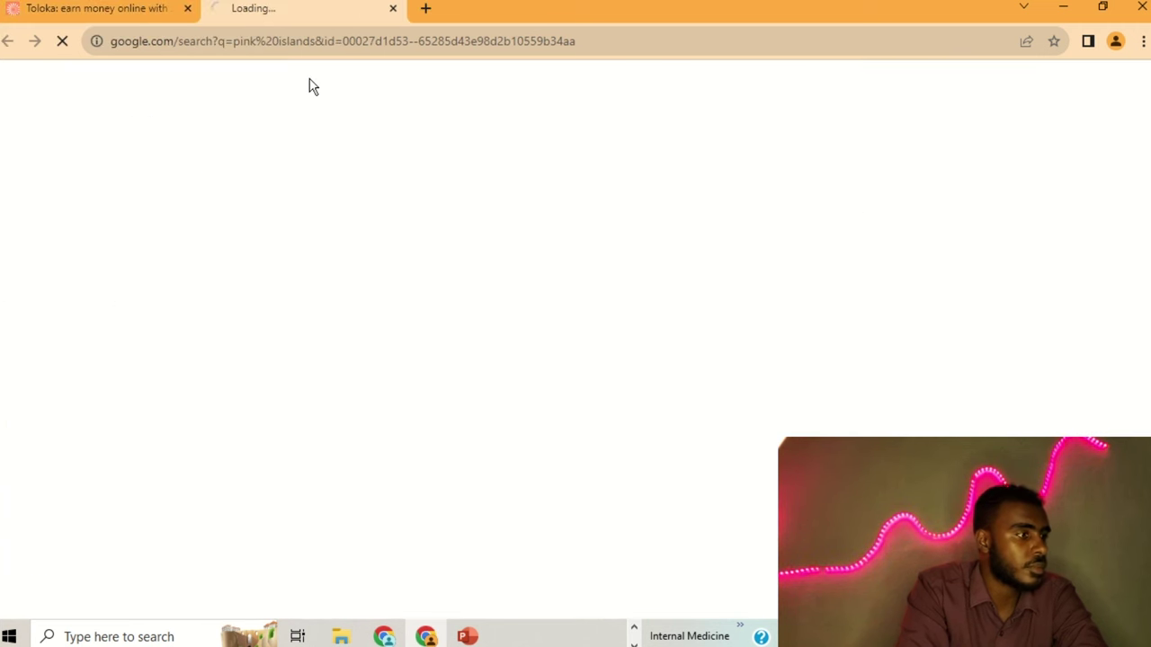
{"action": "left_click", "coordinate": [394, 9]}
{"action": "left_click", "coordinate": [90, 352]}
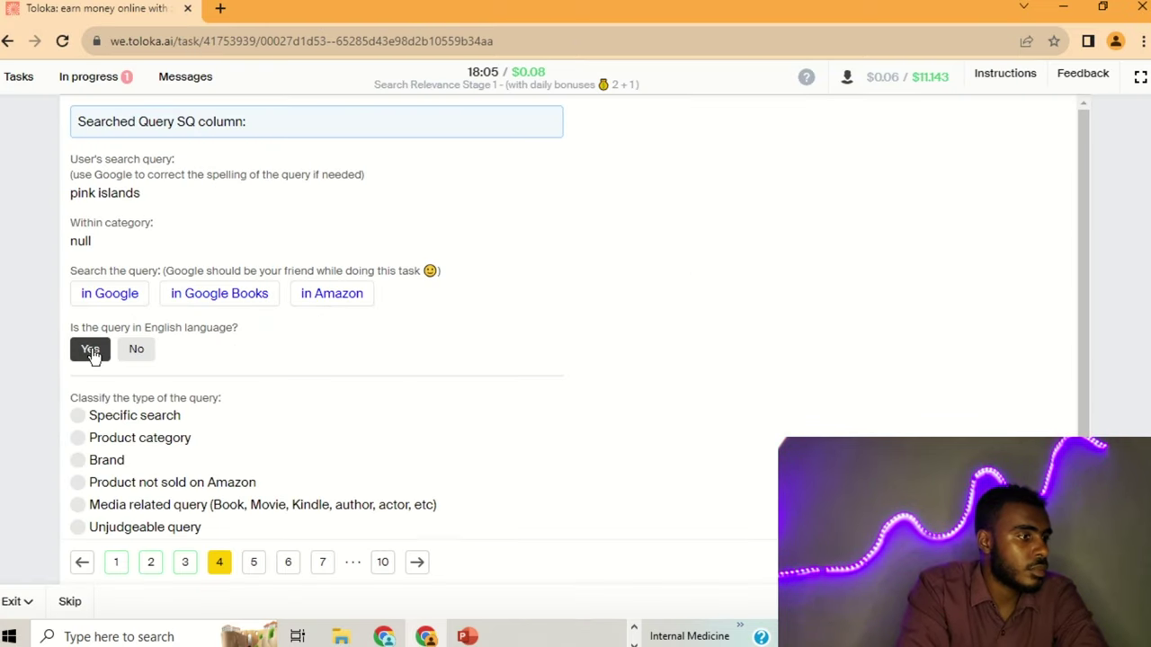
{"action": "left_click", "coordinate": [180, 486]}
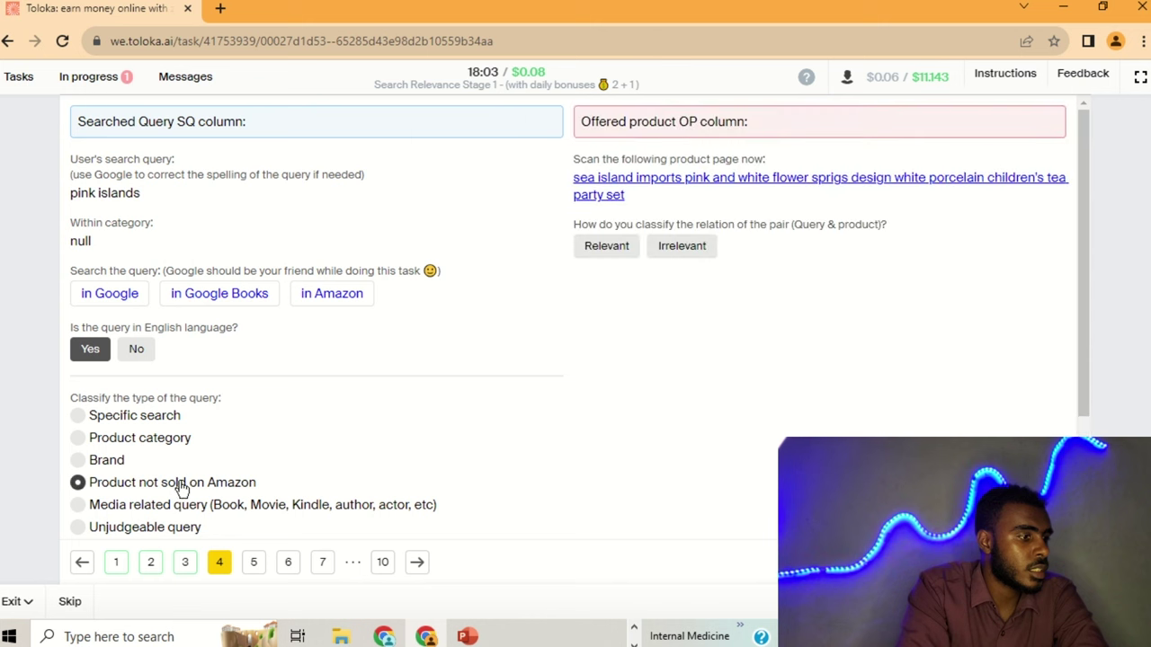
- Inspect the offered children's tea party set's product page and rate it Irrelevant to "pink islands"
{"action": "left_click", "coordinate": [611, 194]}
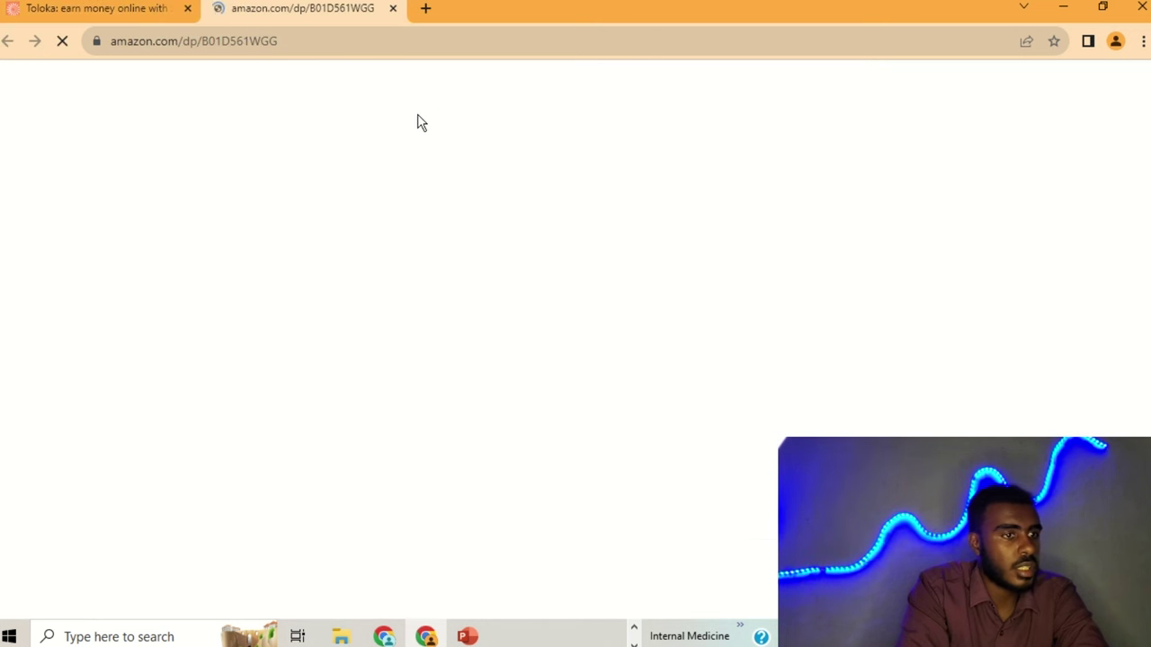
{"action": "left_click", "coordinate": [392, 8]}
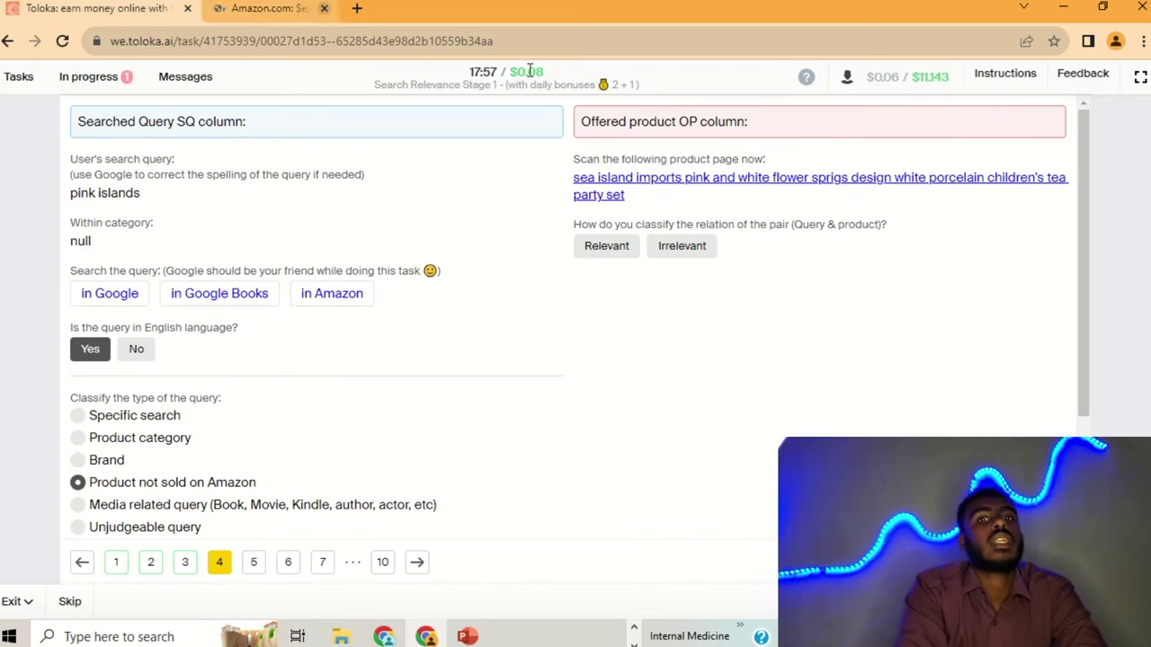
{"action": "left_click", "coordinate": [690, 250]}
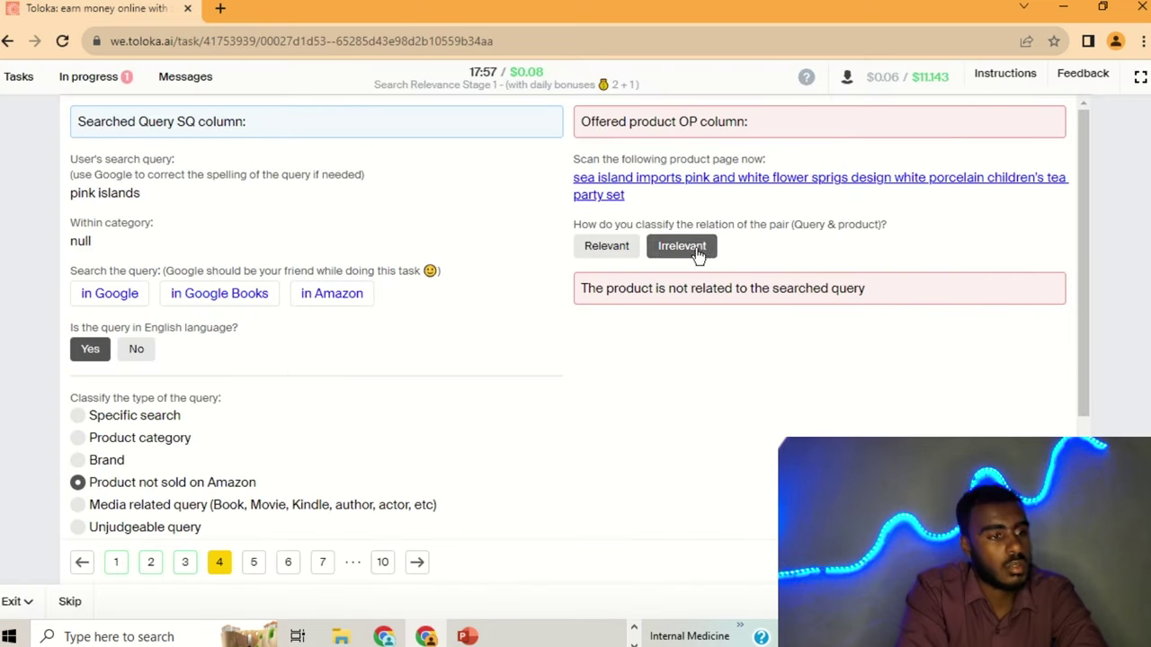
- In task 5, look up "yumearth" in Google, mark the query as English and classify it as Brand
{"action": "left_click", "coordinate": [253, 562]}
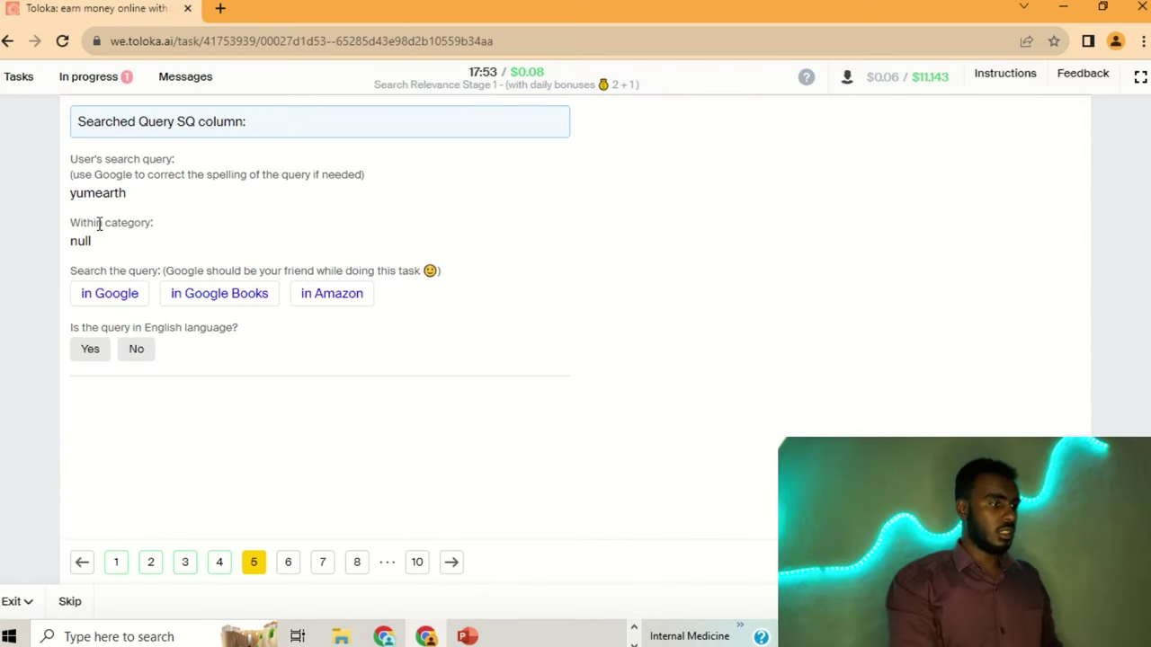
{"action": "left_click", "coordinate": [101, 297]}
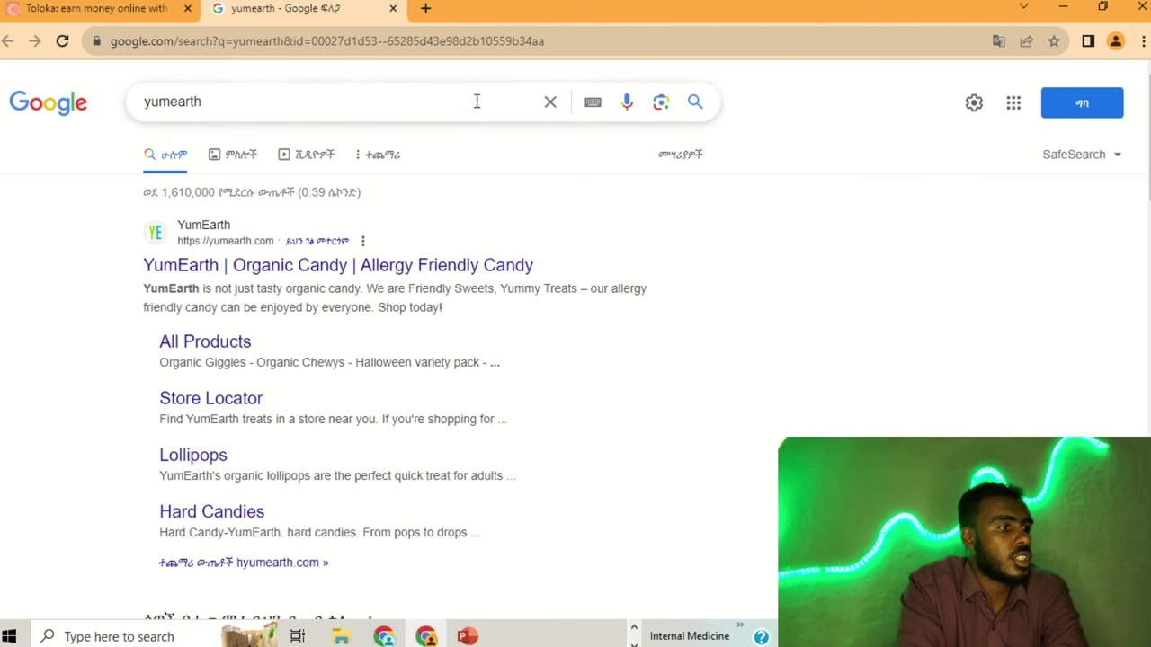
{"action": "left_click", "coordinate": [395, 11]}
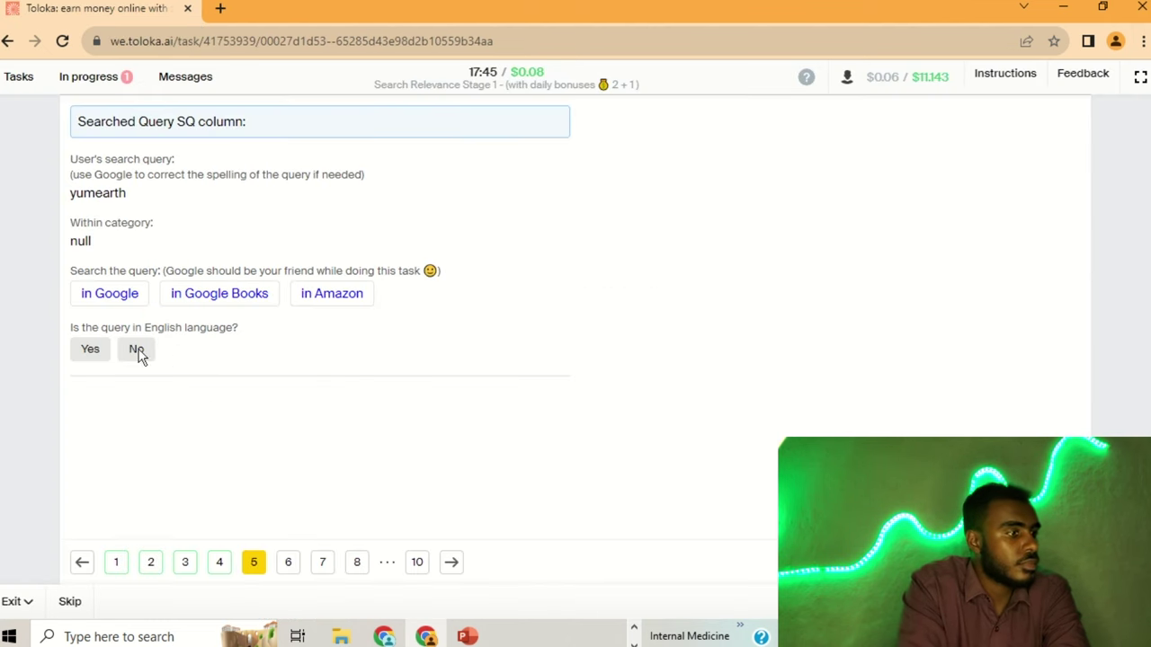
{"action": "left_click", "coordinate": [90, 351]}
{"action": "left_click", "coordinate": [115, 462]}
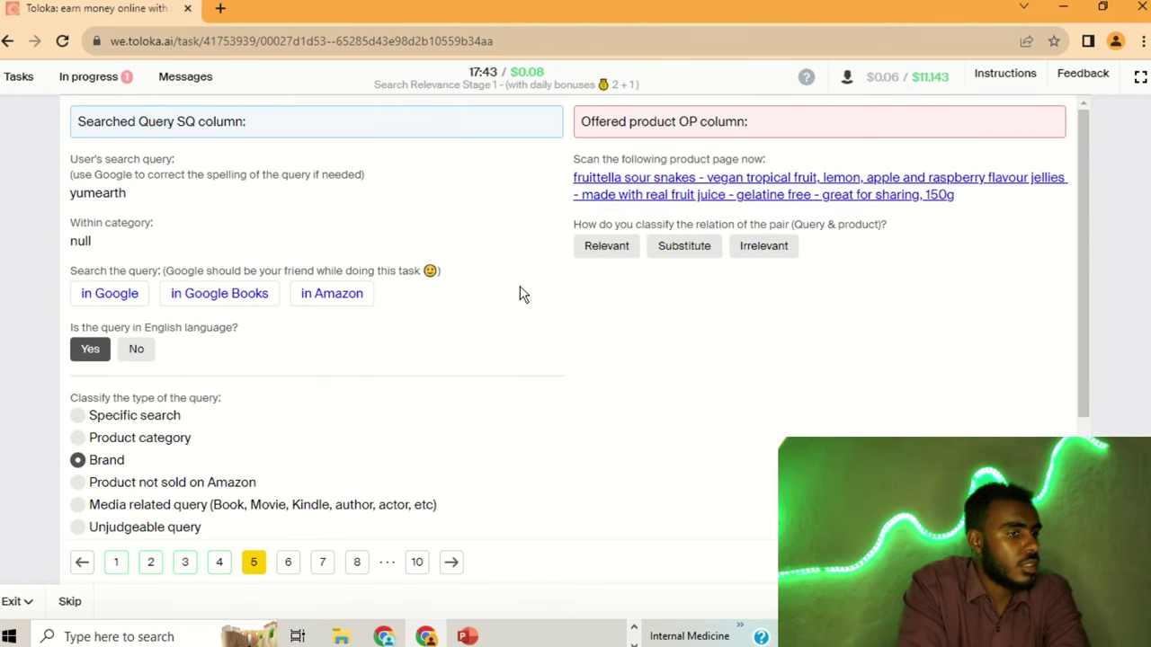
- Inspect the offered Fruittella sour snakes product page and rate the product as Substitute for "yumearth"
{"action": "left_click", "coordinate": [654, 196]}
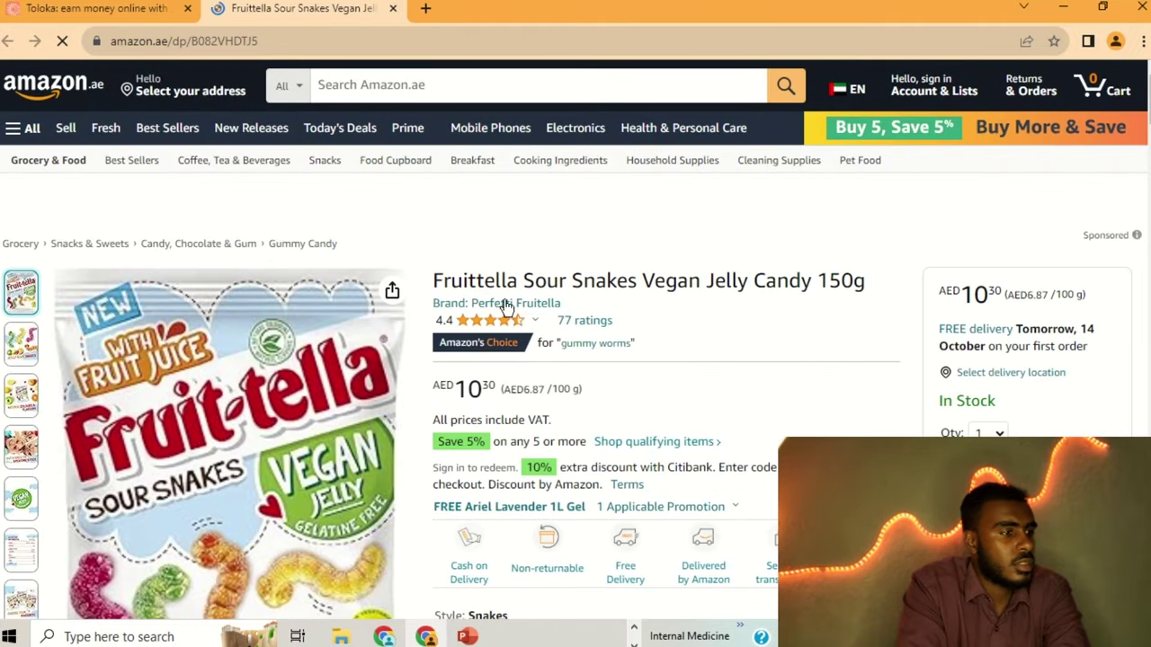
{"action": "left_click", "coordinate": [392, 9]}
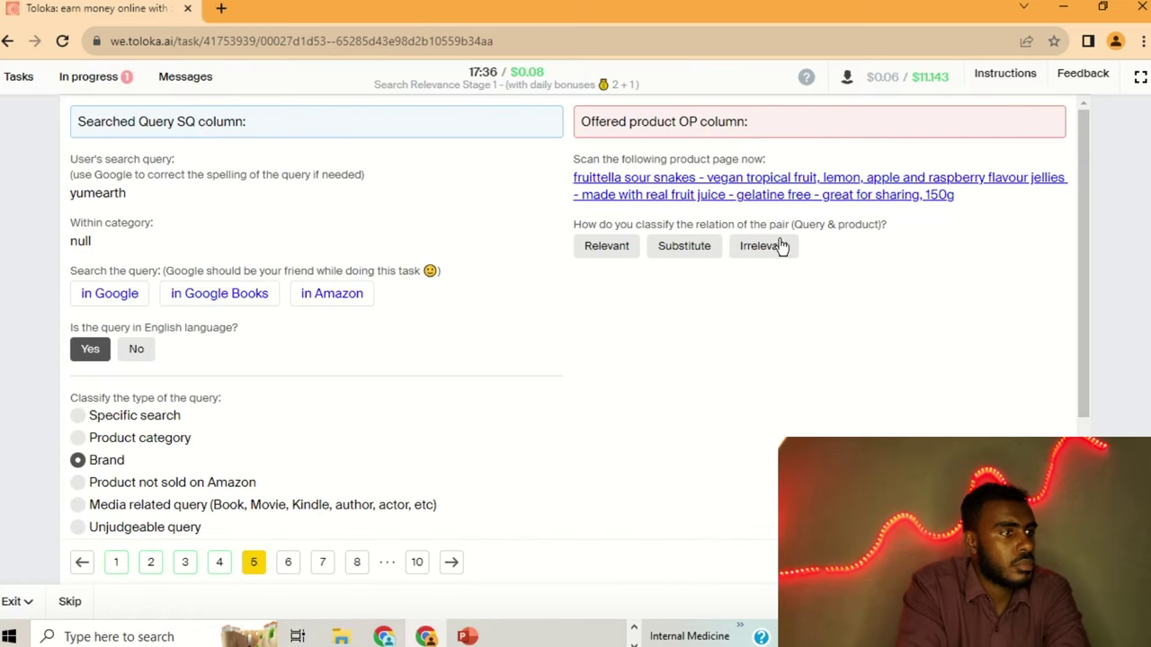
{"action": "left_click", "coordinate": [670, 256]}
- In task 6, examine Google results for "lancha dress for girls", mark the query as English and classify it as Specific search
{"action": "left_click", "coordinate": [289, 562]}
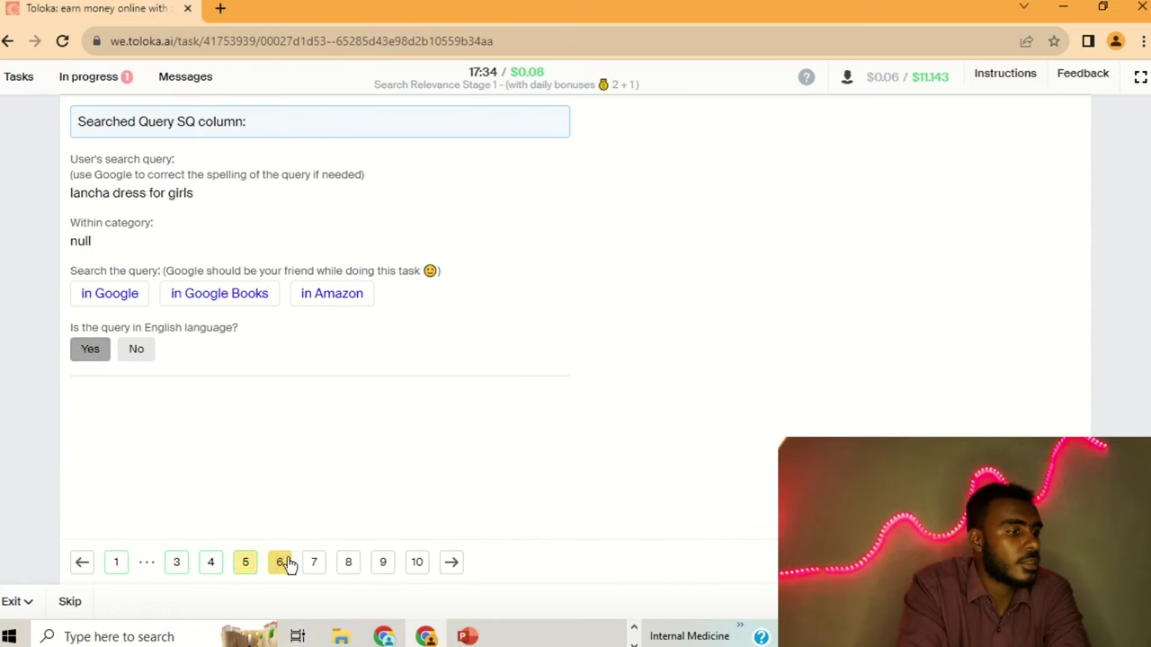
{"action": "left_click", "coordinate": [132, 298]}
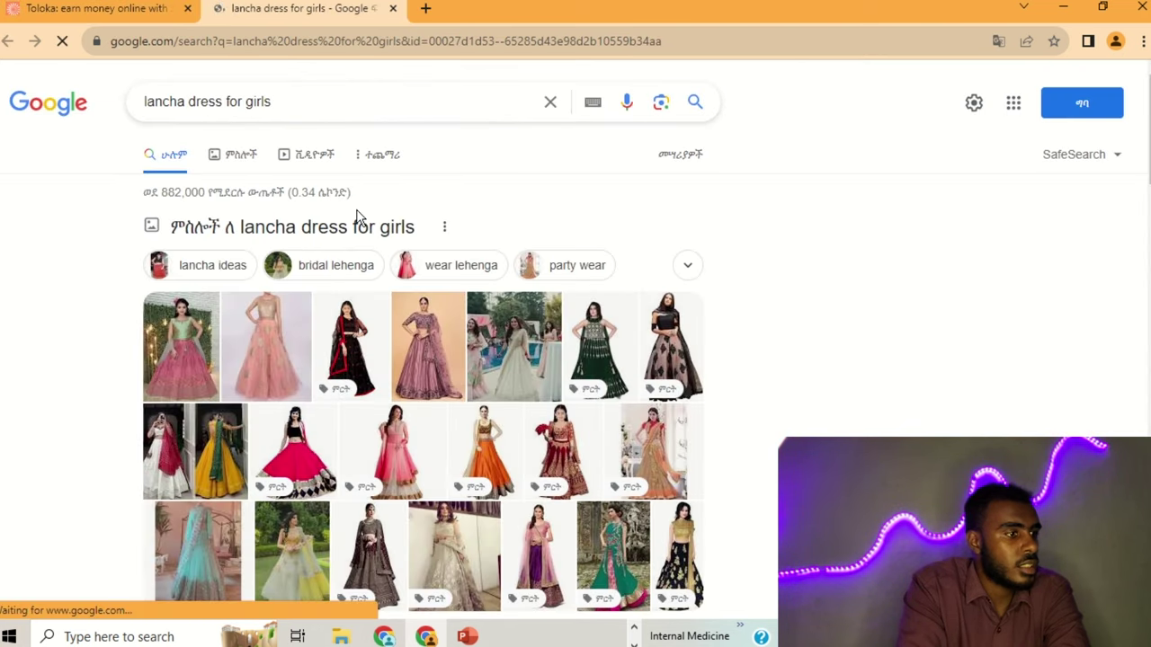
{"action": "scroll", "coordinate": [357, 216], "scroll_direction": "down", "scroll_amount": 2}
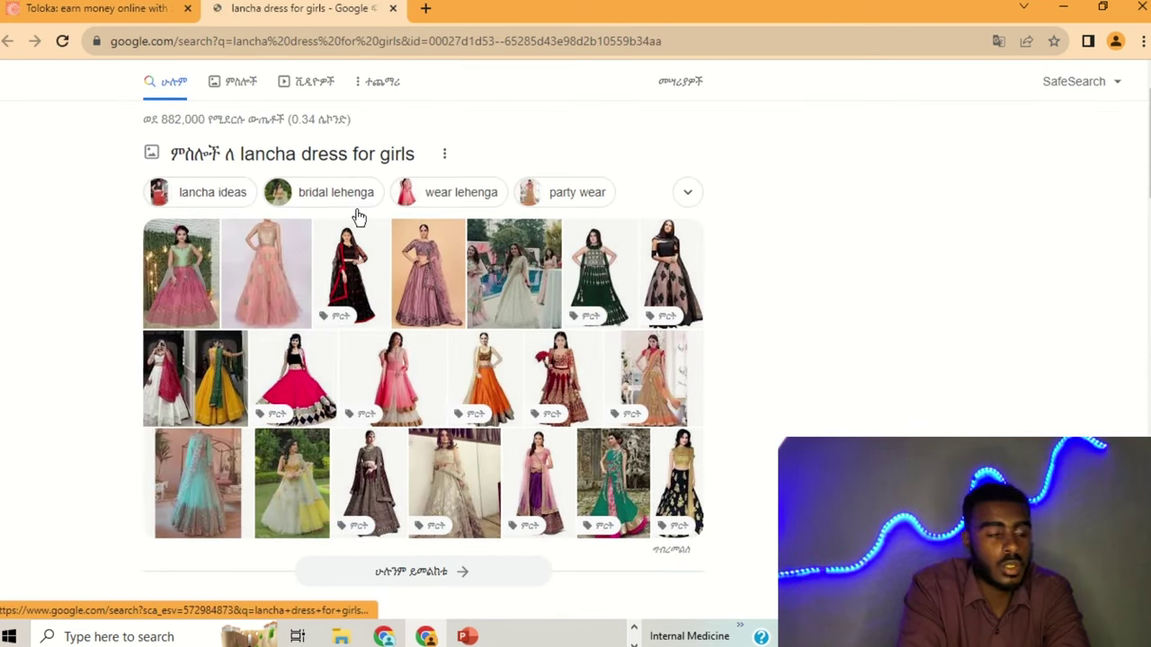
{"action": "scroll", "coordinate": [527, 295], "scroll_direction": "down", "scroll_amount": 4}
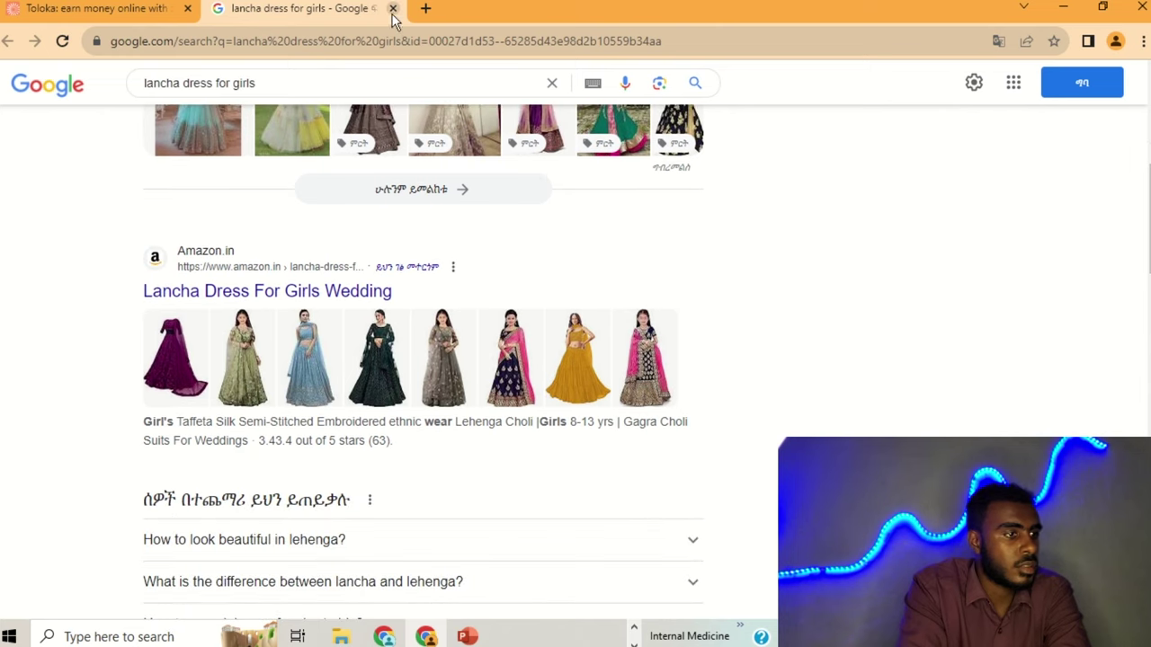
{"action": "left_click", "coordinate": [393, 9]}
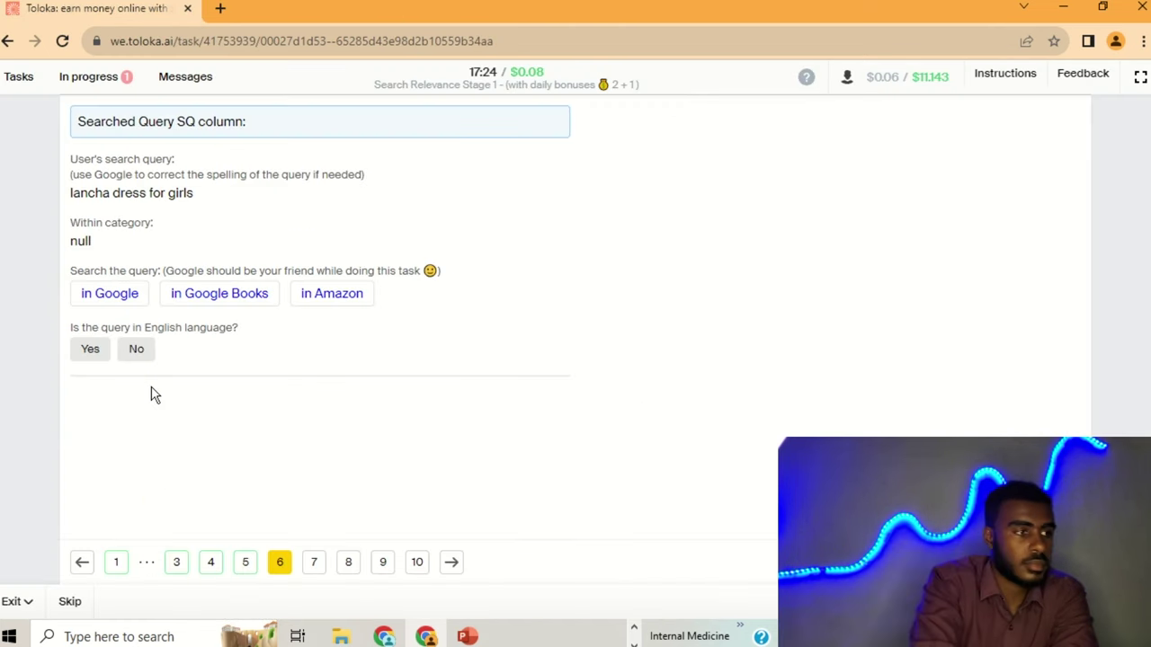
{"action": "left_click", "coordinate": [87, 351]}
{"action": "left_click", "coordinate": [116, 417]}
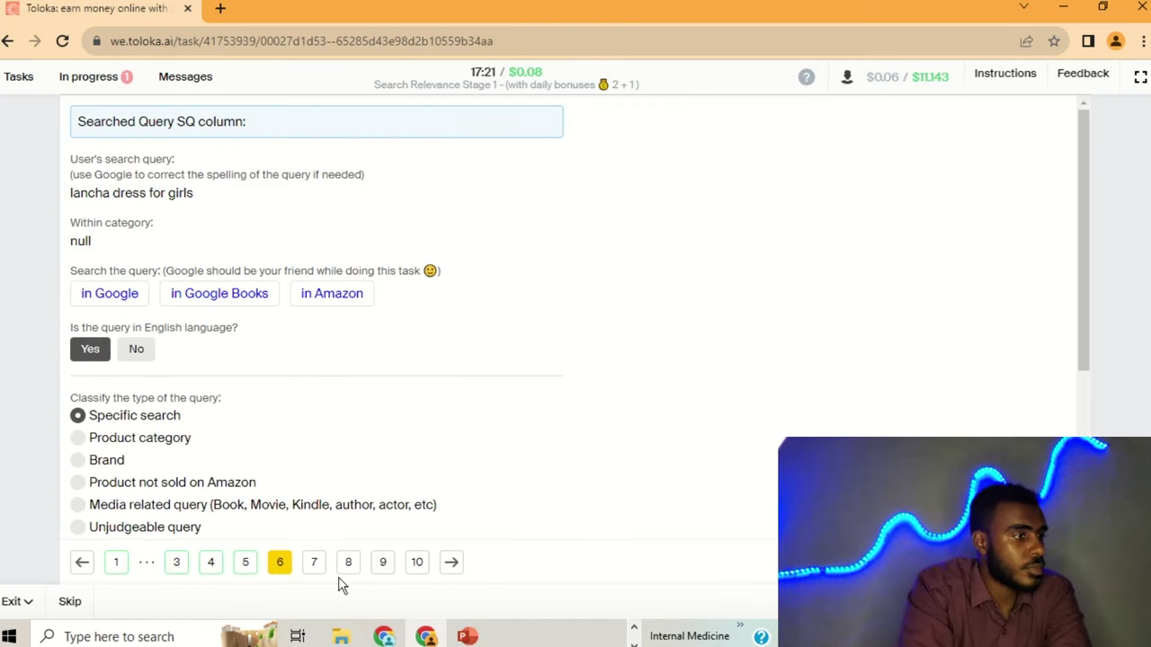
- In task 7, examine Google results for "pointer excell ii", mark the query as English and classify it as Specific search
{"action": "left_click", "coordinate": [315, 562]}
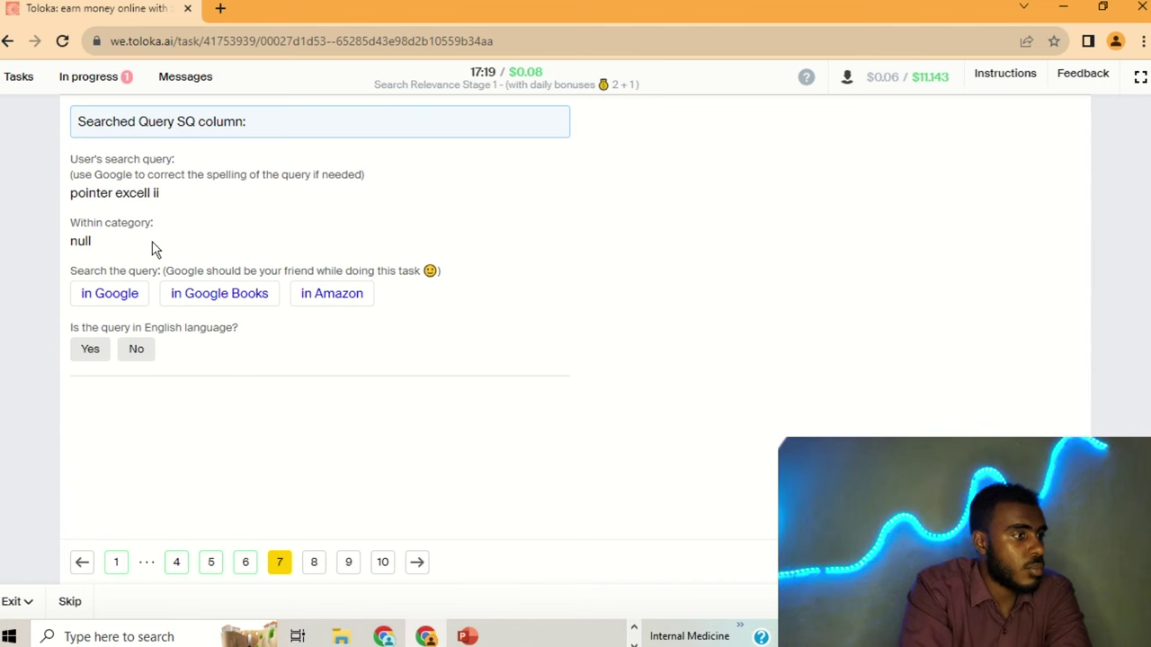
{"action": "left_click", "coordinate": [129, 296]}
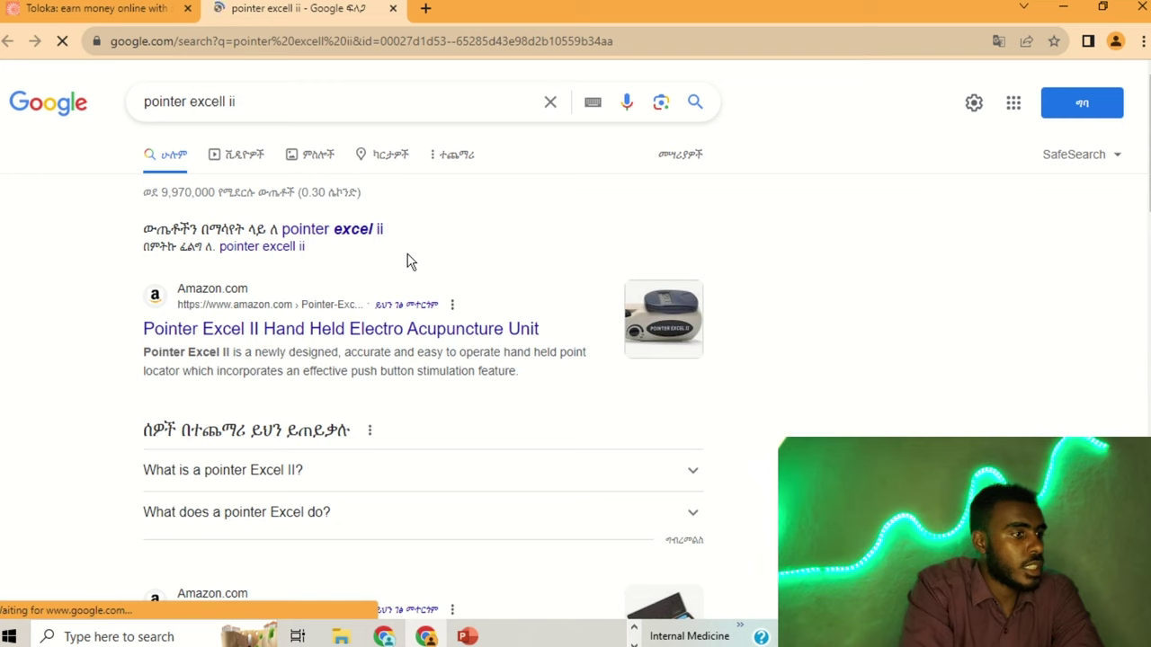
{"action": "scroll", "coordinate": [407, 261], "scroll_direction": "down", "scroll_amount": 1}
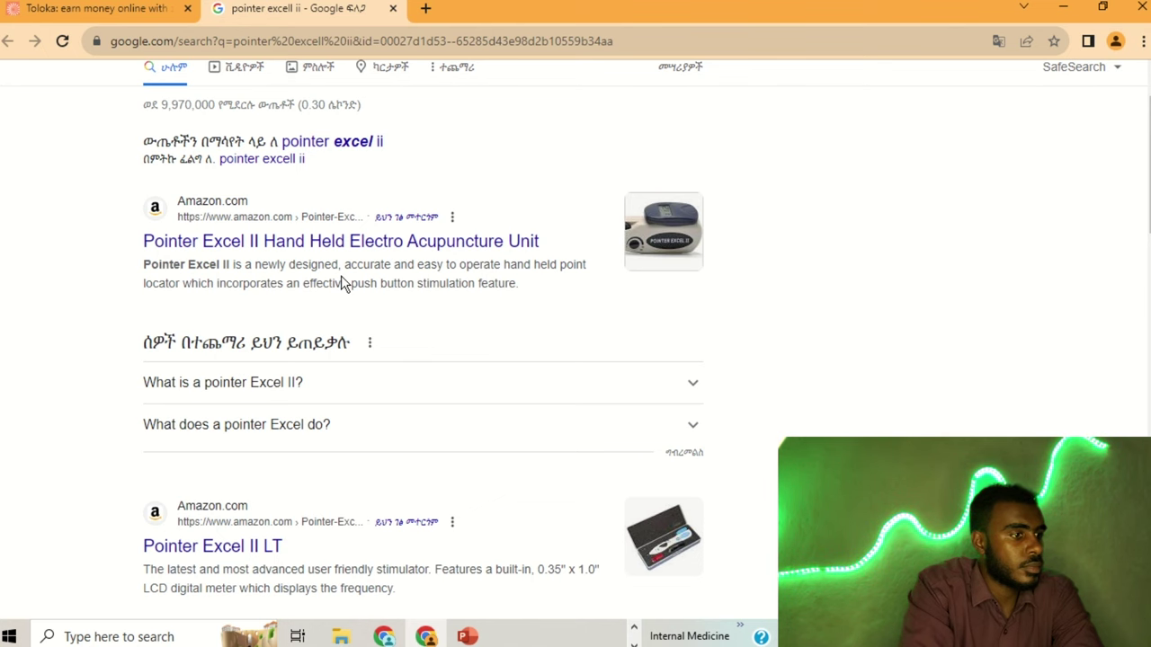
{"action": "scroll", "coordinate": [398, 329], "scroll_direction": "down", "scroll_amount": 3}
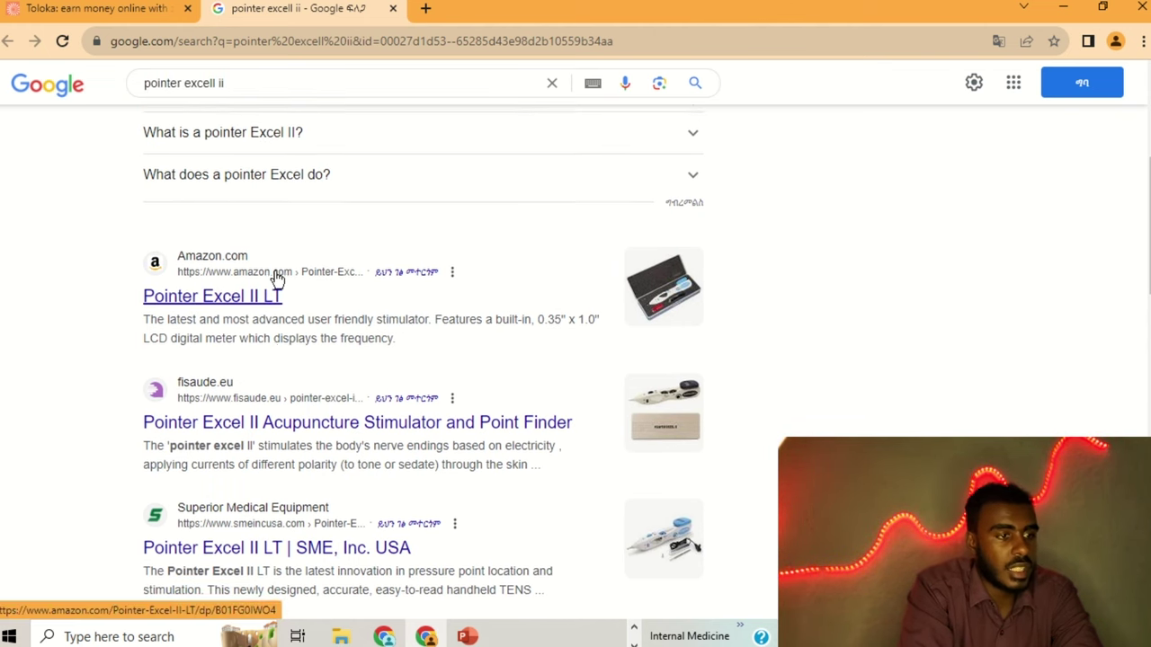
{"action": "scroll", "coordinate": [319, 206], "scroll_direction": "down", "scroll_amount": 2}
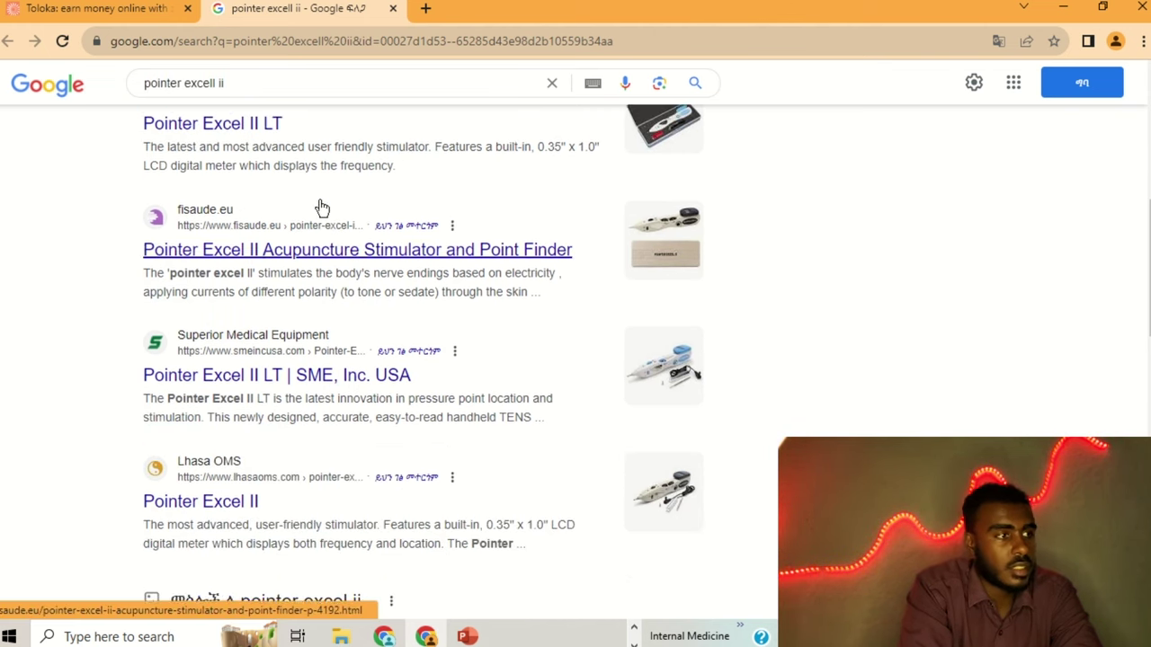
{"action": "left_click", "coordinate": [393, 8]}
{"action": "left_click", "coordinate": [90, 349]}
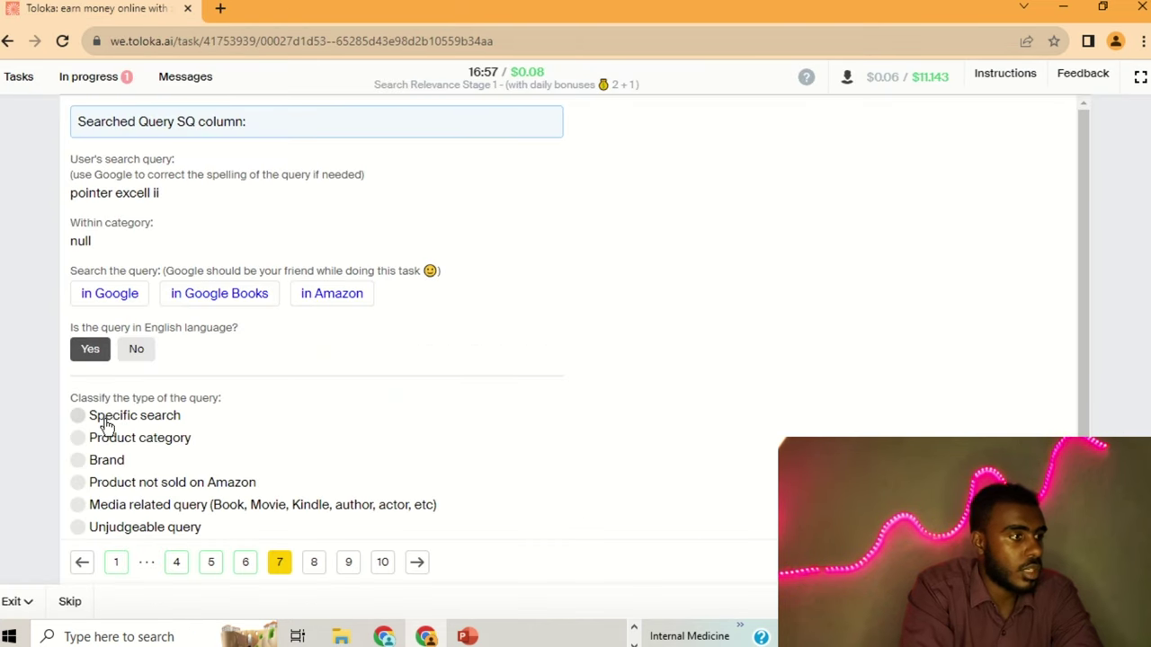
{"action": "left_click", "coordinate": [106, 423]}
- In task 8, look up "sourdough sliced" in Google, mark it as English and Specific search, and proceed to task 9
{"action": "left_click", "coordinate": [312, 565]}
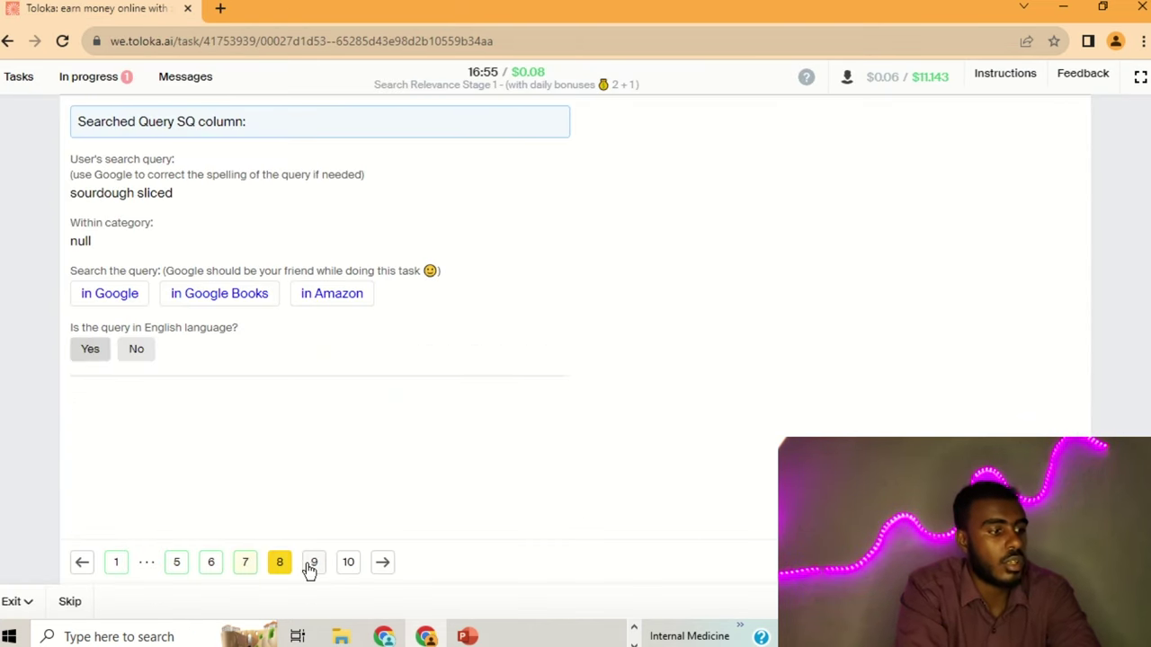
{"action": "left_click", "coordinate": [126, 294]}
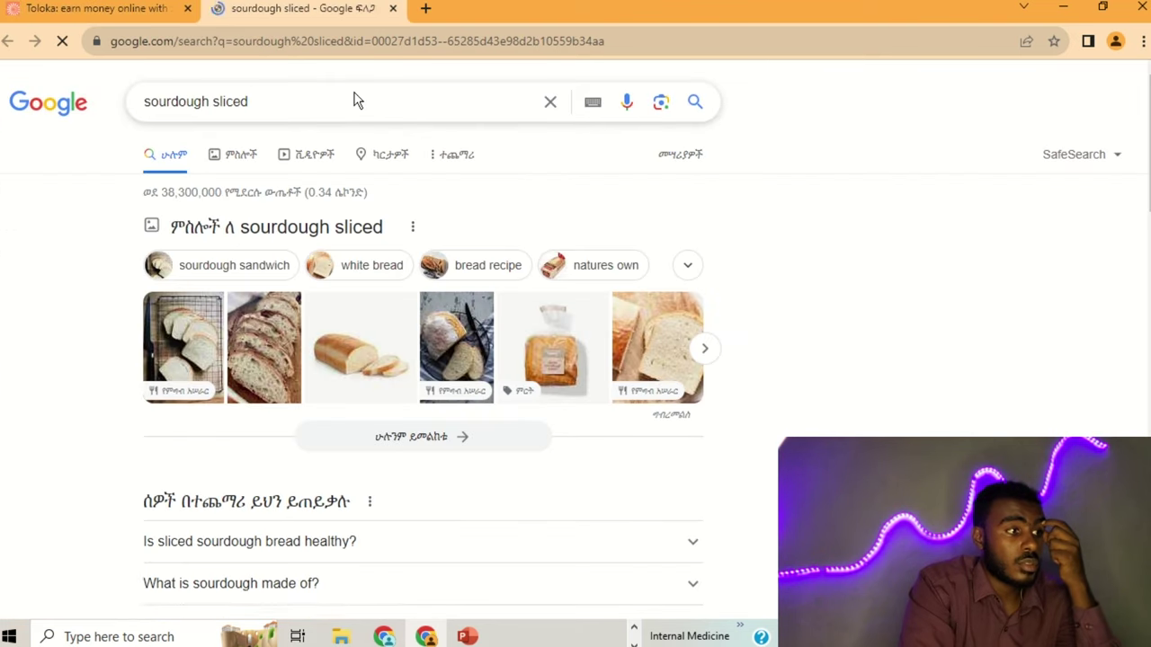
{"action": "left_click", "coordinate": [393, 8]}
{"action": "left_click", "coordinate": [92, 350]}
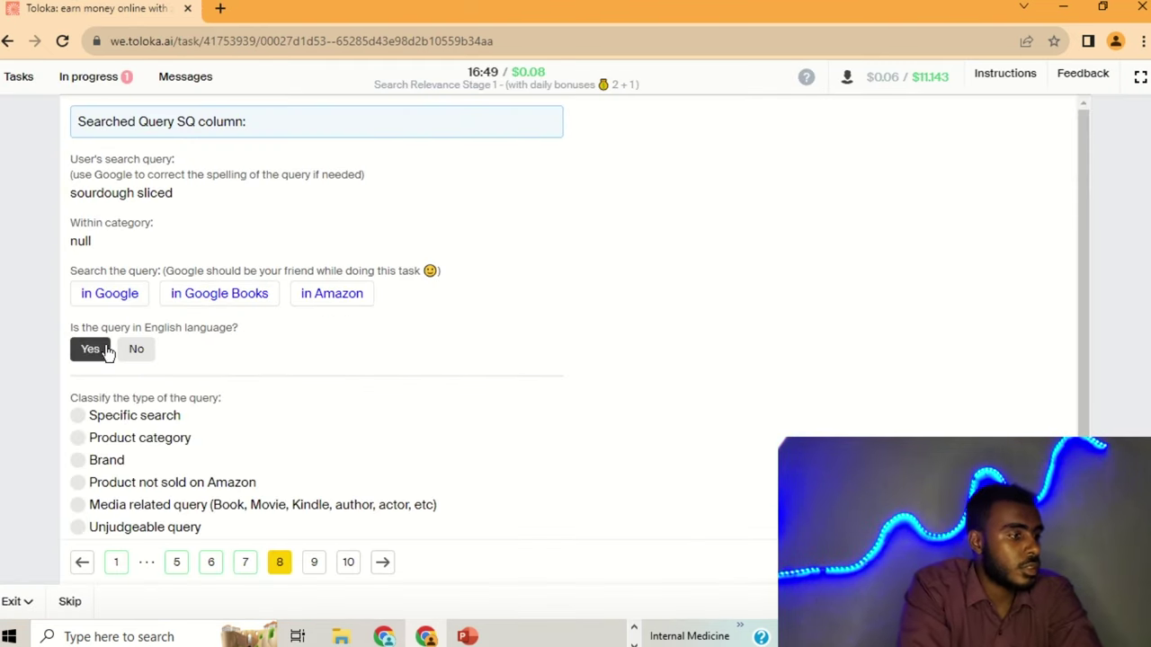
{"action": "left_click", "coordinate": [133, 422]}
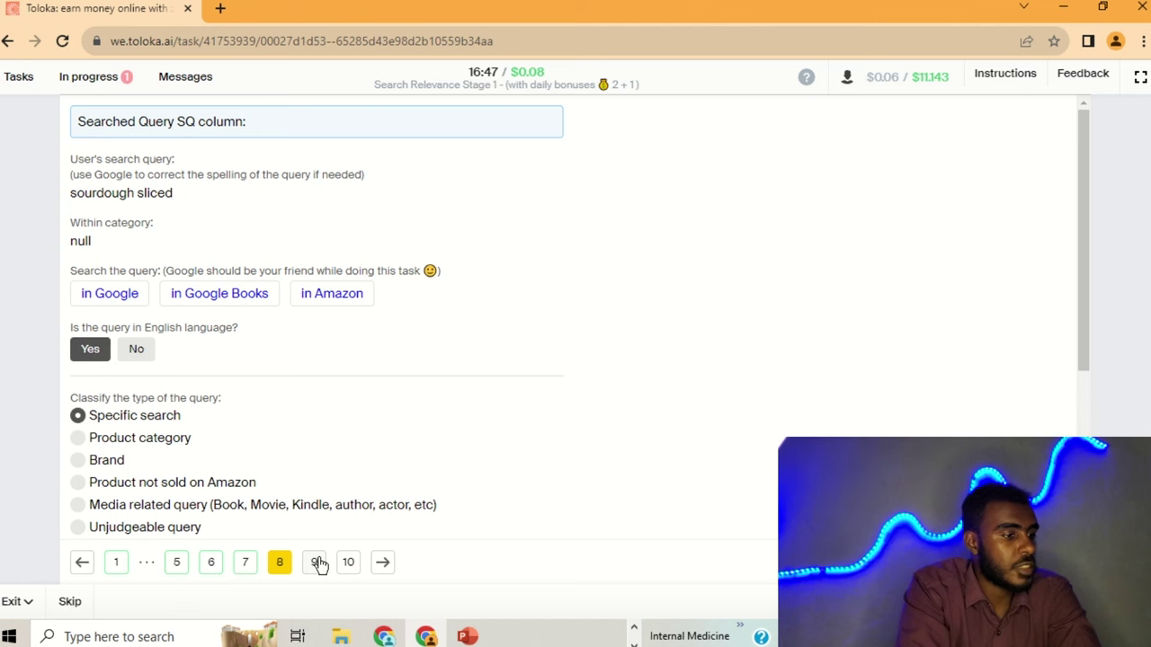
{"action": "left_click", "coordinate": [317, 563]}
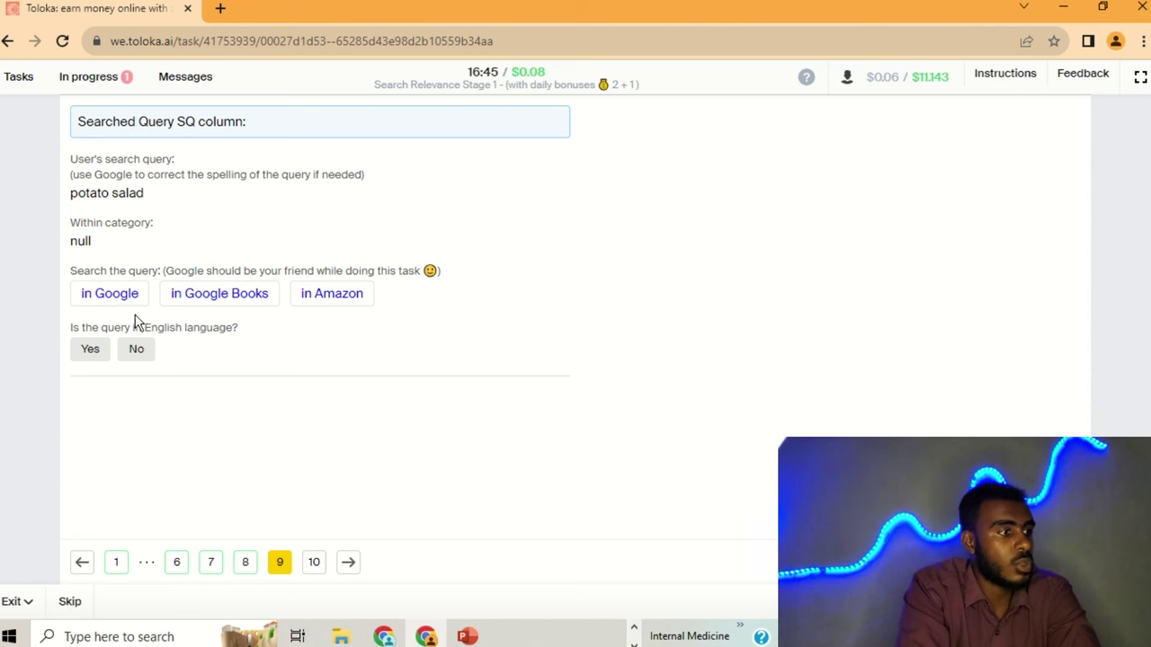
- In task 9, look up "potato salad" in Google, mark the query as English and classify it as Specific search
{"action": "left_click", "coordinate": [118, 293]}
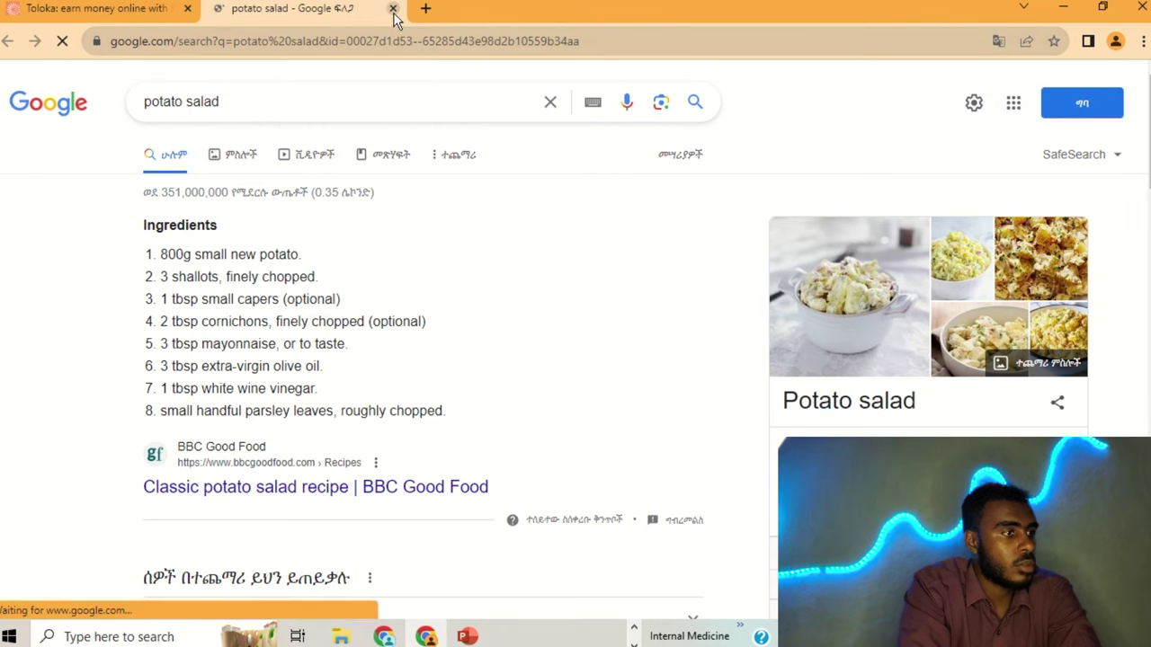
{"action": "left_click", "coordinate": [392, 9]}
{"action": "left_click", "coordinate": [104, 354]}
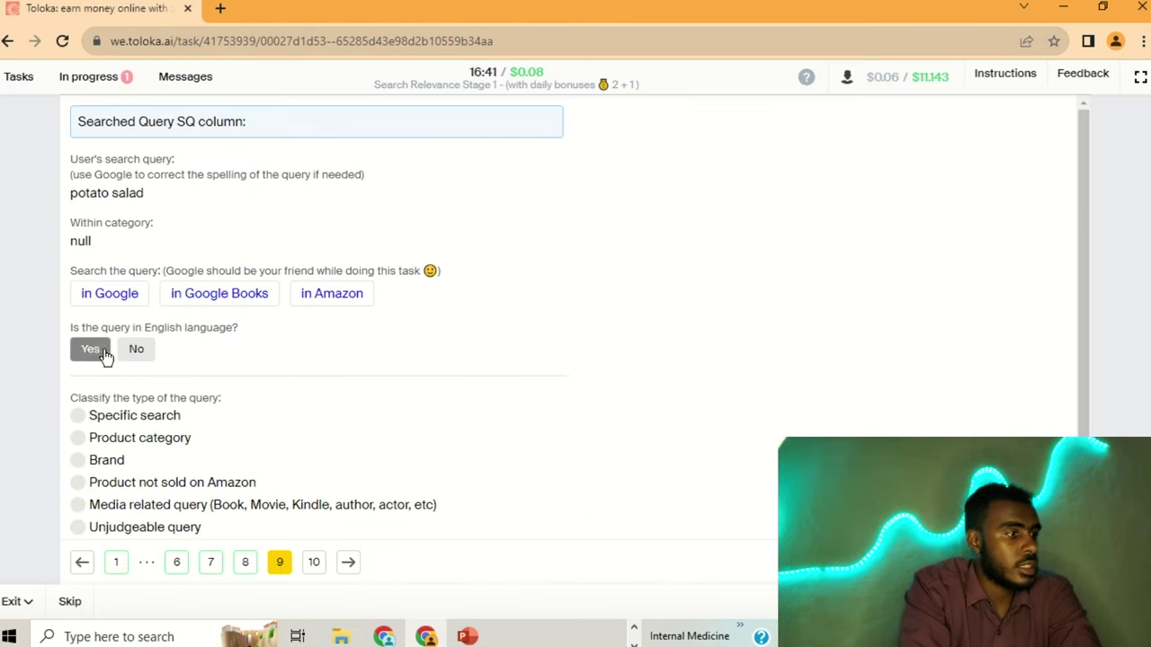
{"action": "left_click", "coordinate": [128, 419]}
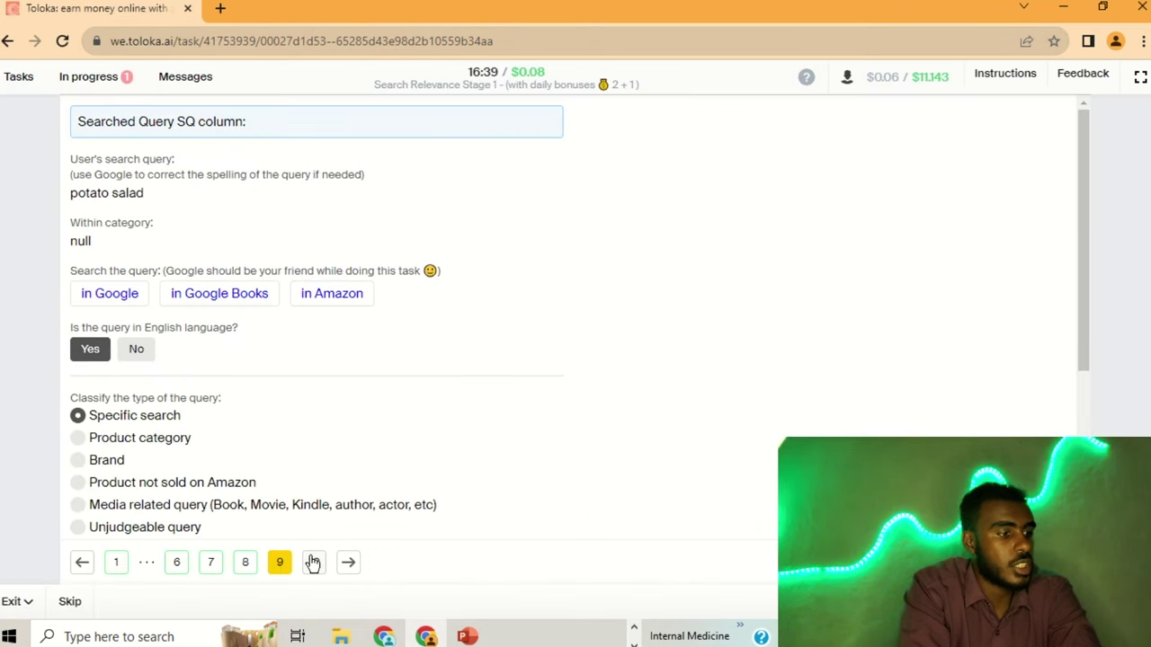
- In task 10, mark "dbz slides" as English and Specific search, and examine its Google results
{"action": "left_click", "coordinate": [313, 561]}
{"action": "left_click", "coordinate": [127, 302]}
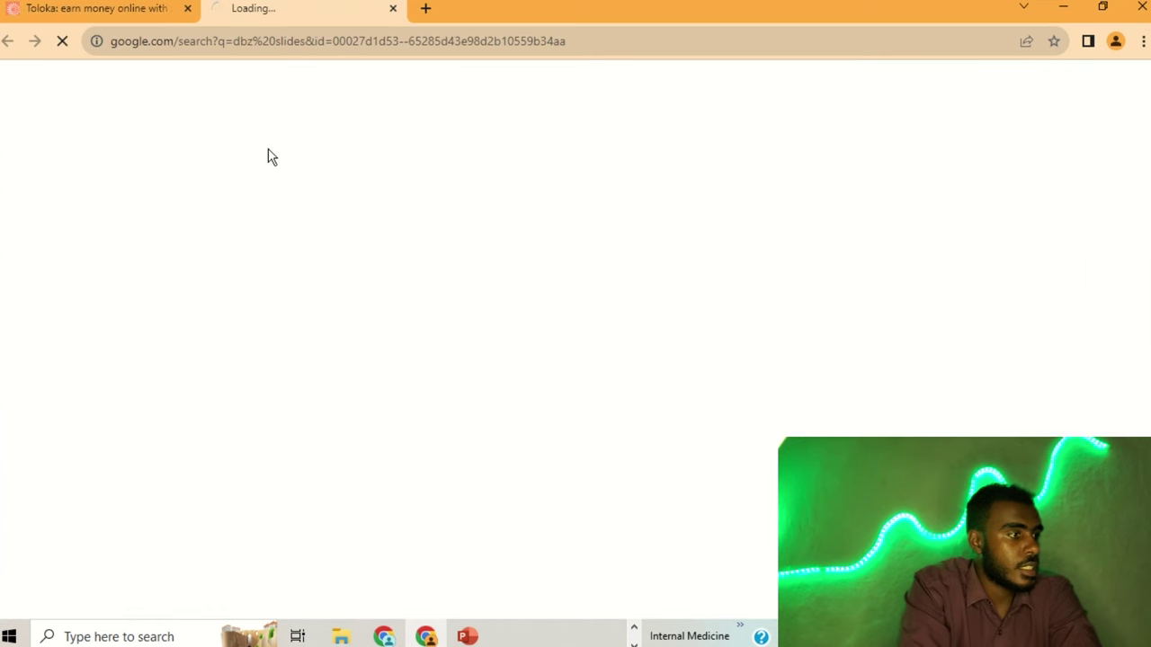
{"action": "left_click", "coordinate": [394, 9]}
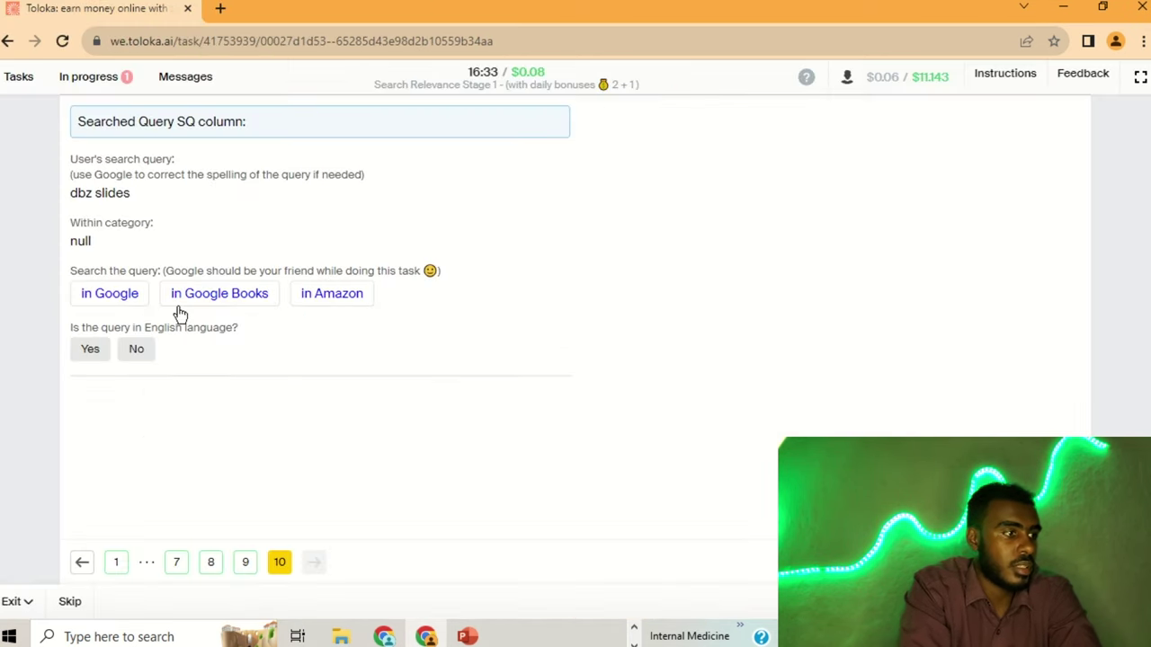
{"action": "left_click", "coordinate": [92, 352]}
{"action": "left_click", "coordinate": [119, 418]}
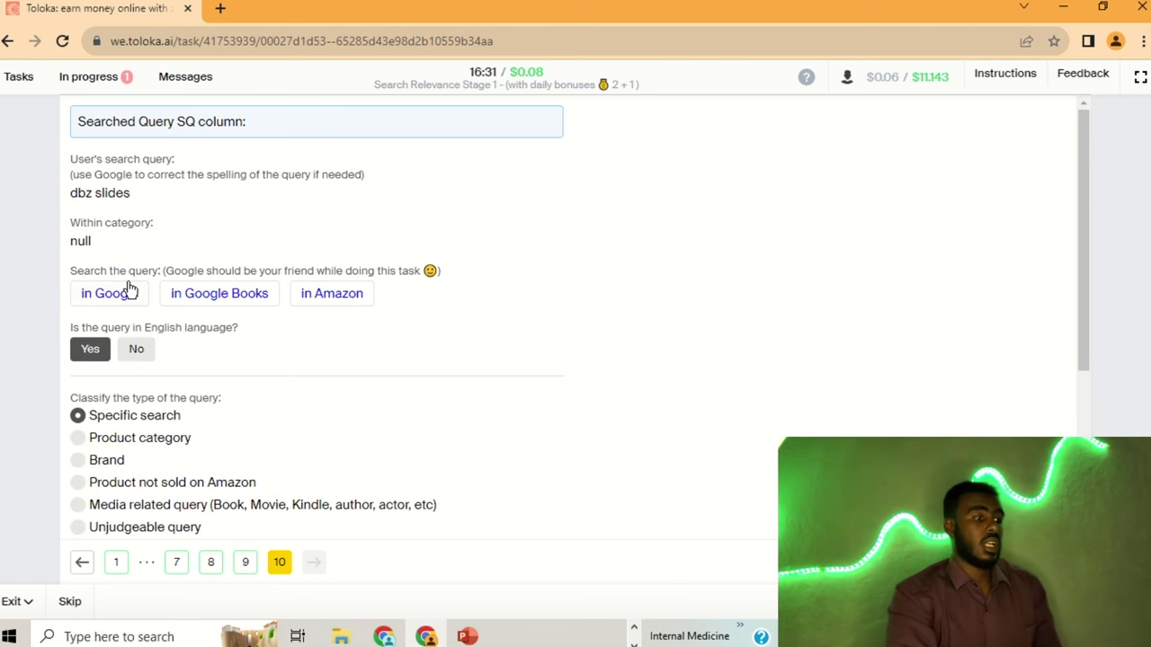
{"action": "left_click", "coordinate": [123, 293]}
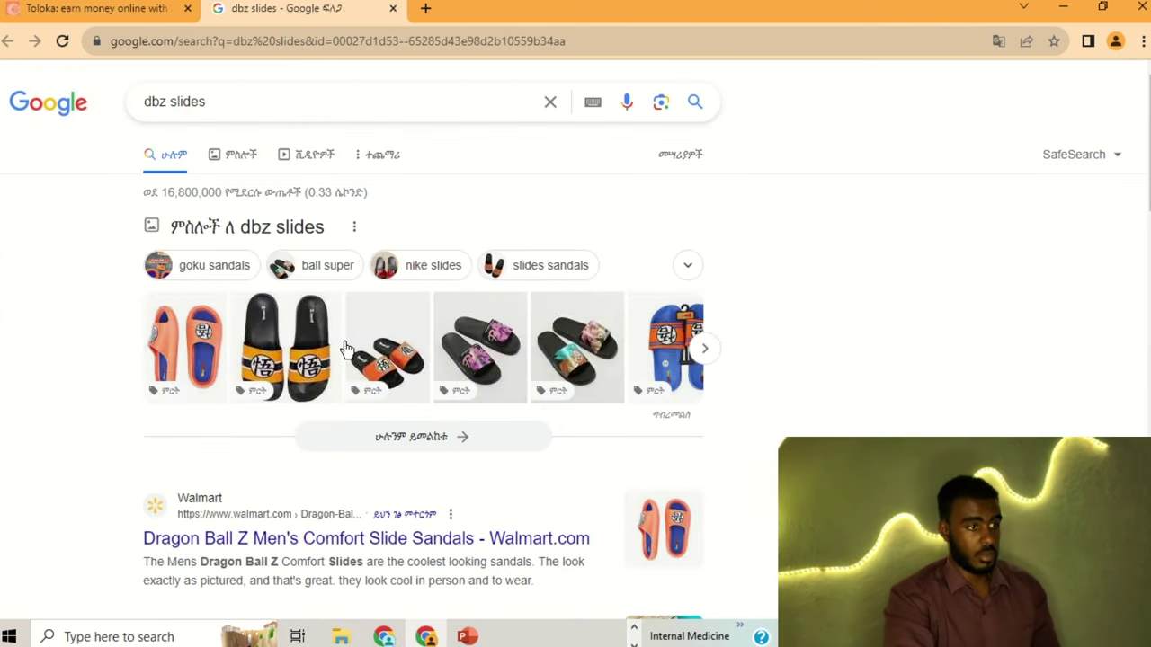
{"action": "scroll", "coordinate": [344, 341], "scroll_direction": "down", "scroll_amount": 2}
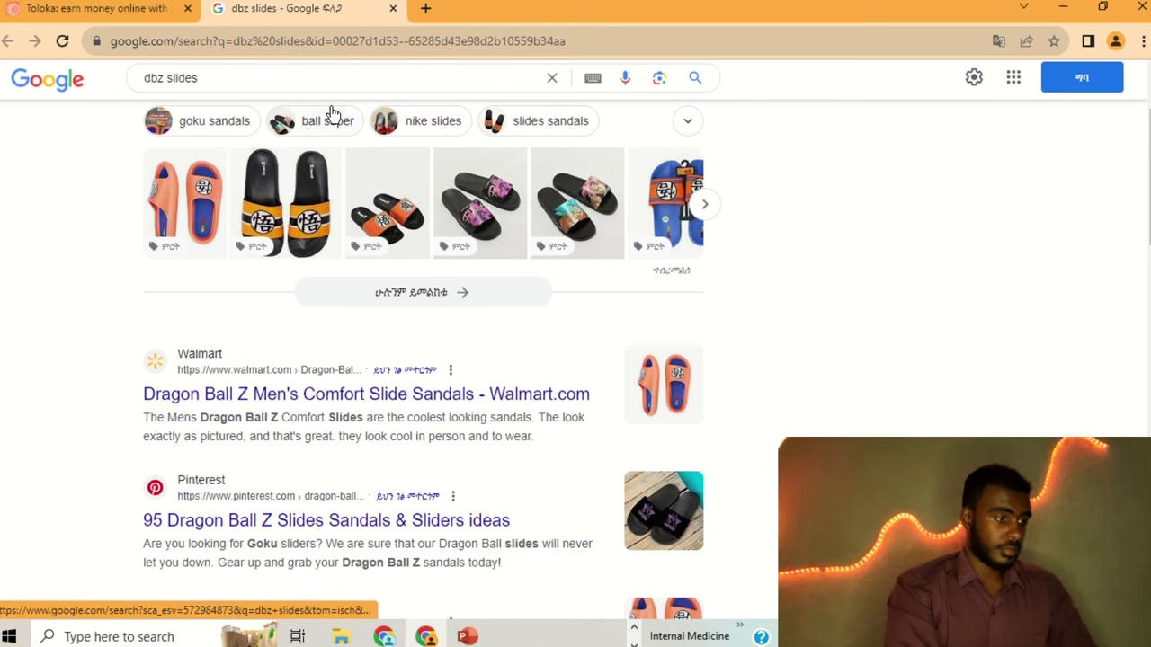
{"action": "left_click", "coordinate": [393, 9]}
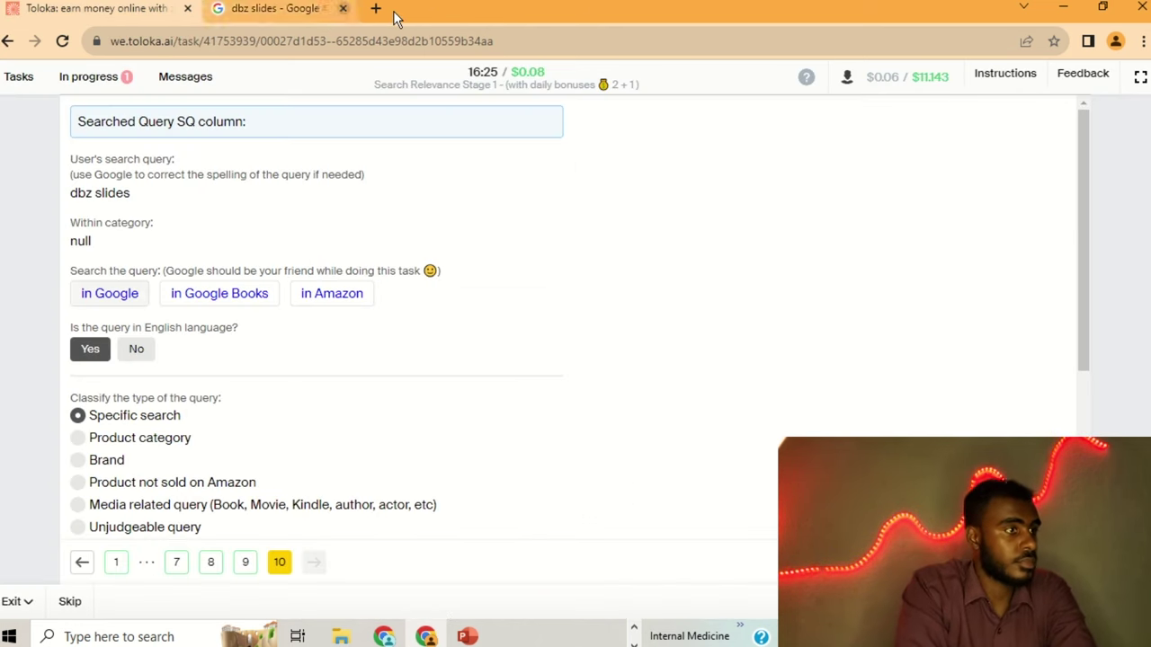
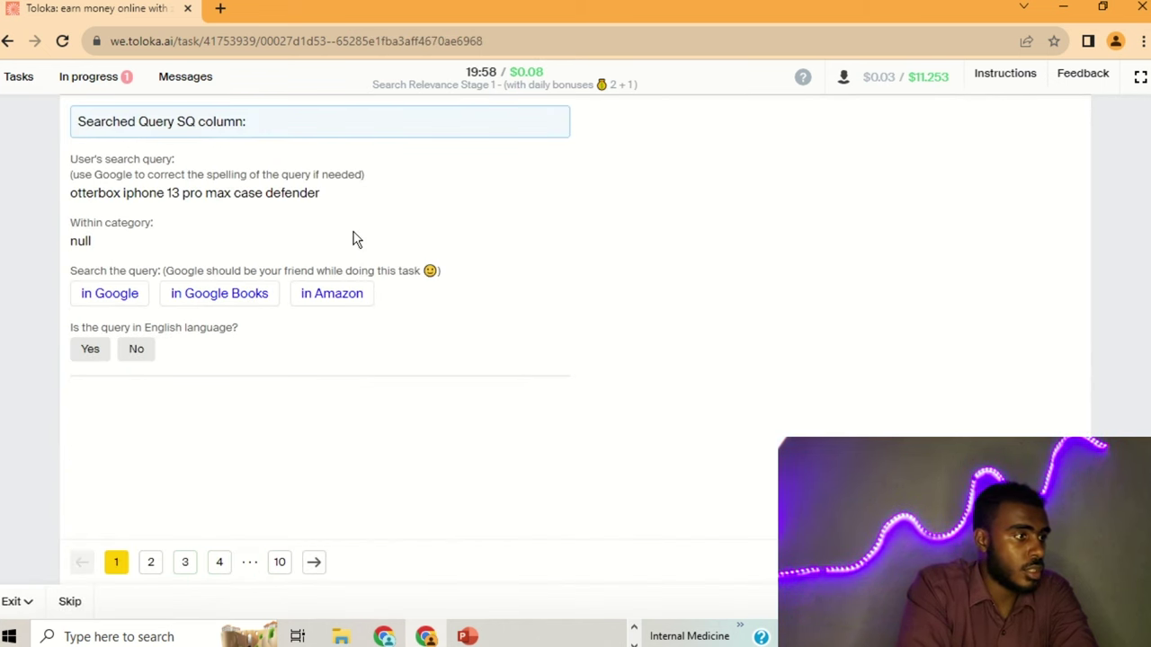
- In task 1 of the new set, look up "otterbox iphone 13 pro max case defender" in Google and mark it as English and Specific search
{"action": "left_click", "coordinate": [133, 300]}
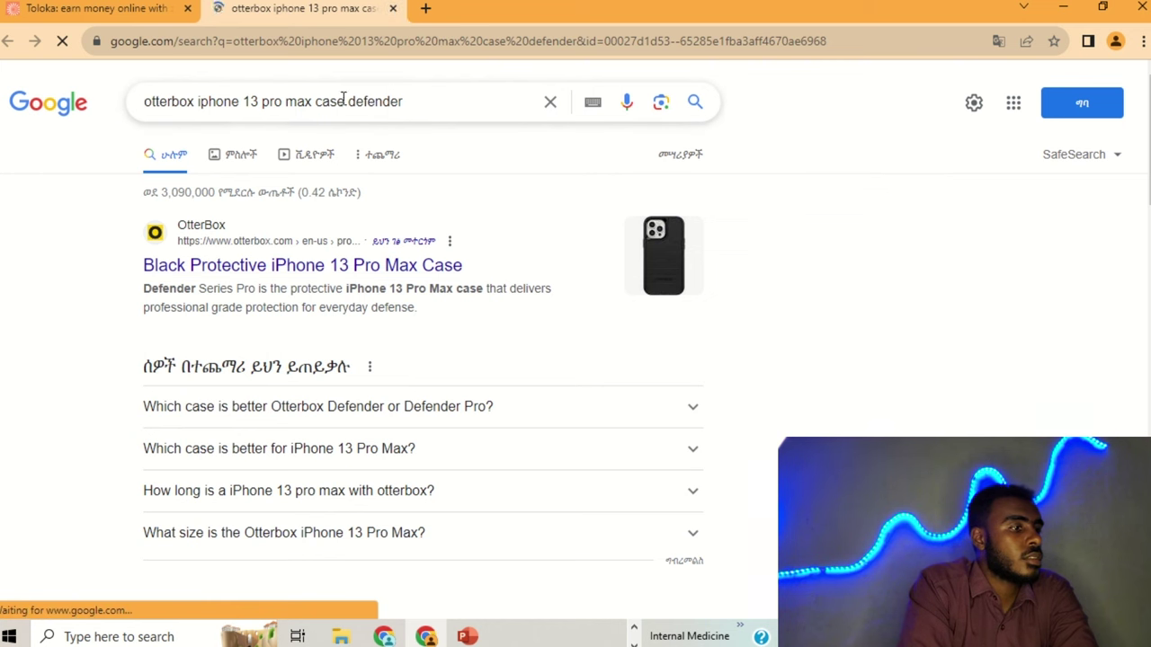
{"action": "left_click", "coordinate": [394, 8]}
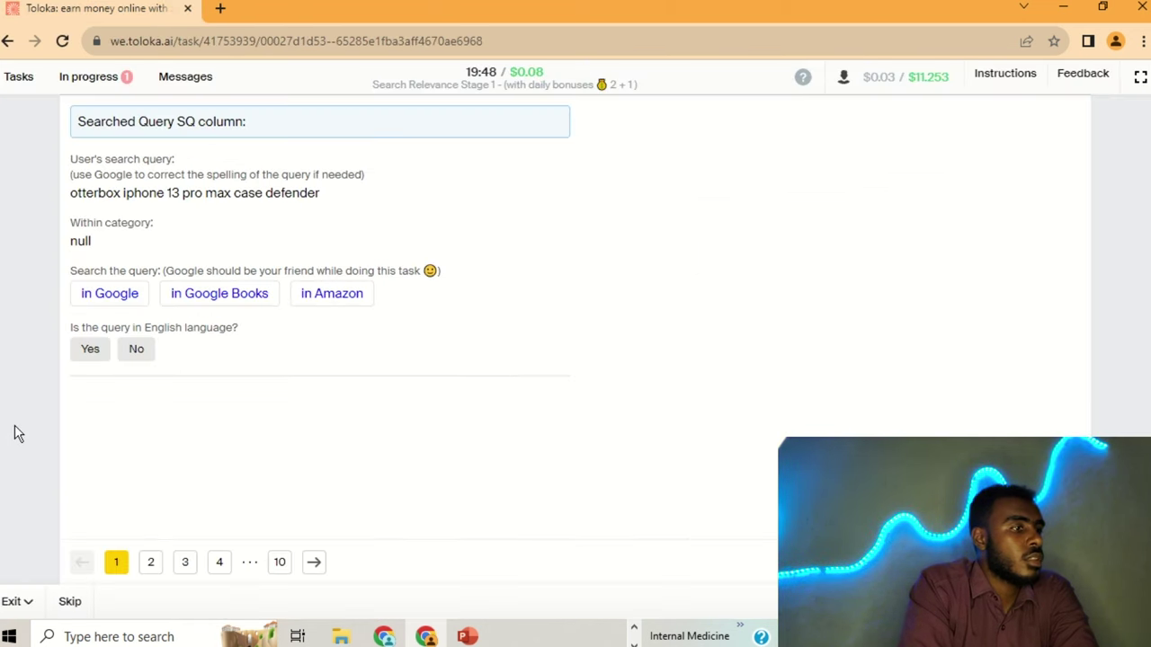
{"action": "left_click", "coordinate": [89, 347]}
{"action": "left_click", "coordinate": [131, 423]}
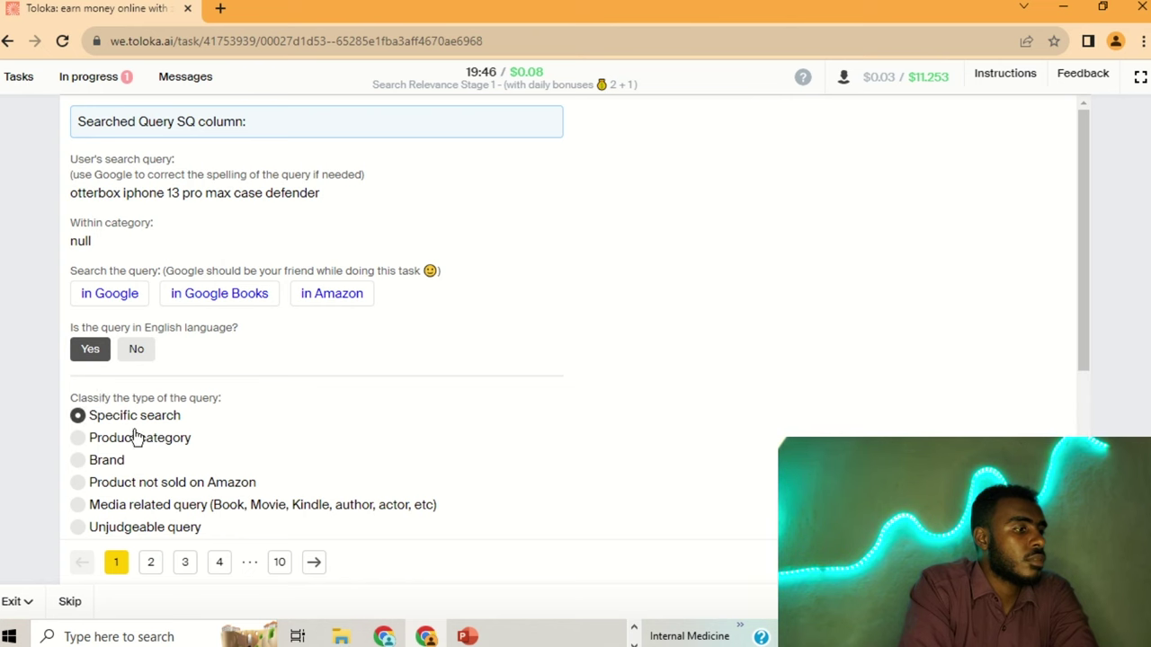
- Review the query type definitions and examples in the task instructions, from specific queries through brands to products not sold on Amazon
{"action": "left_click", "coordinate": [1000, 75]}
{"action": "scroll", "coordinate": [535, 301], "scroll_direction": "down", "scroll_amount": 5}
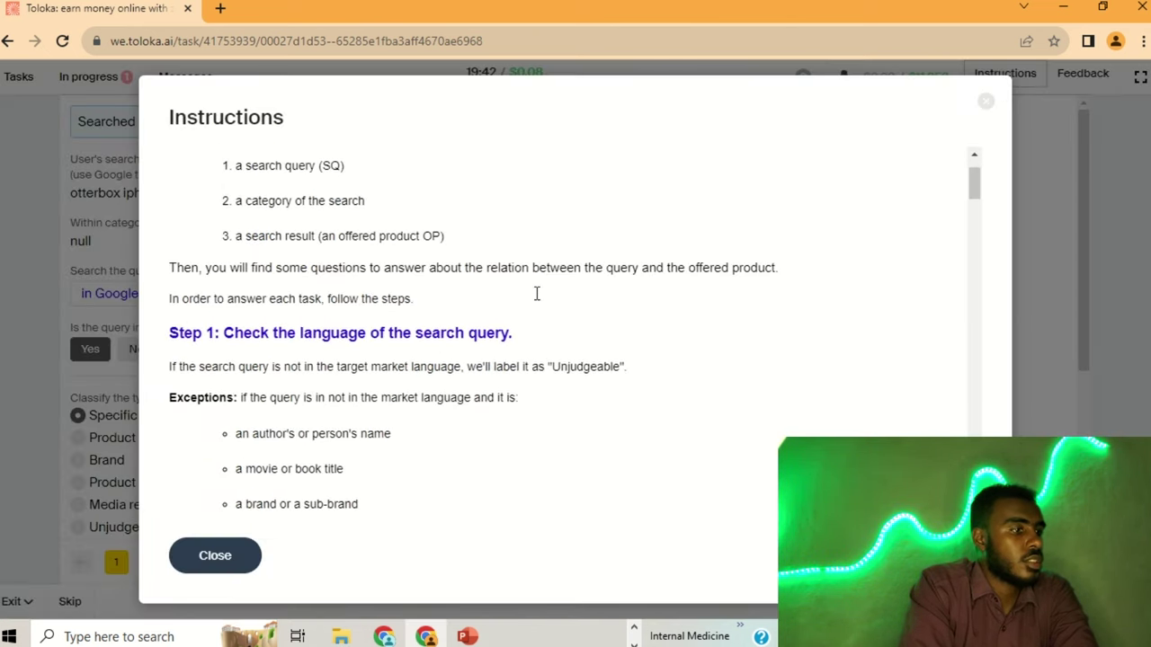
{"action": "scroll", "coordinate": [537, 294], "scroll_direction": "down", "scroll_amount": 5}
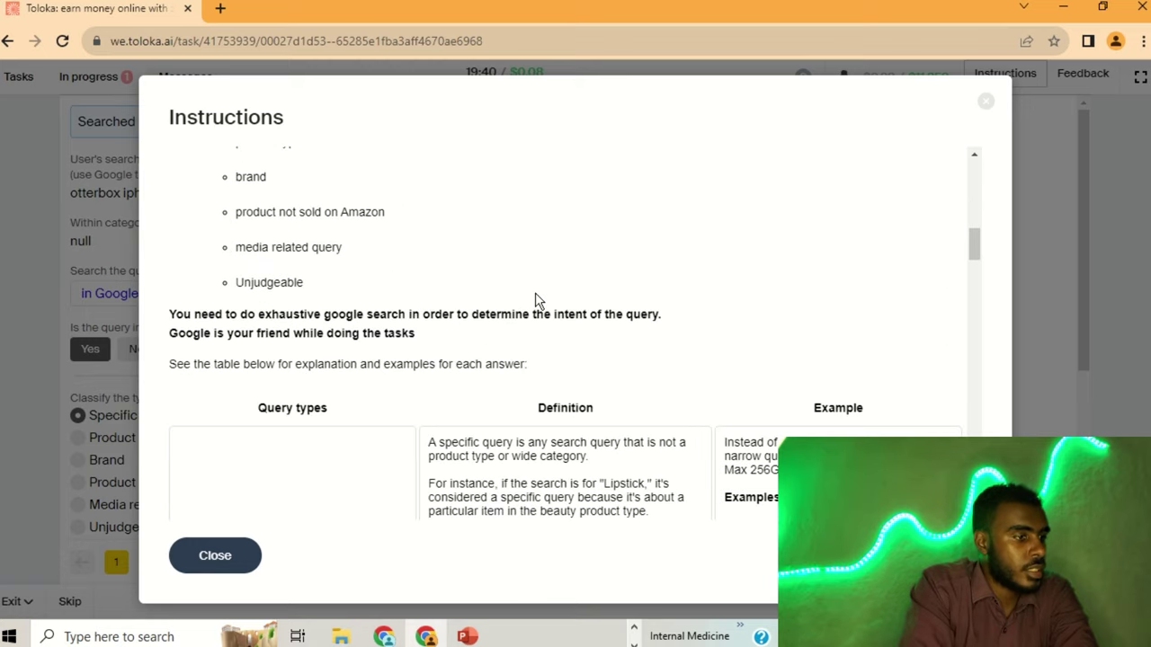
{"action": "scroll", "coordinate": [537, 300], "scroll_direction": "down", "scroll_amount": 3}
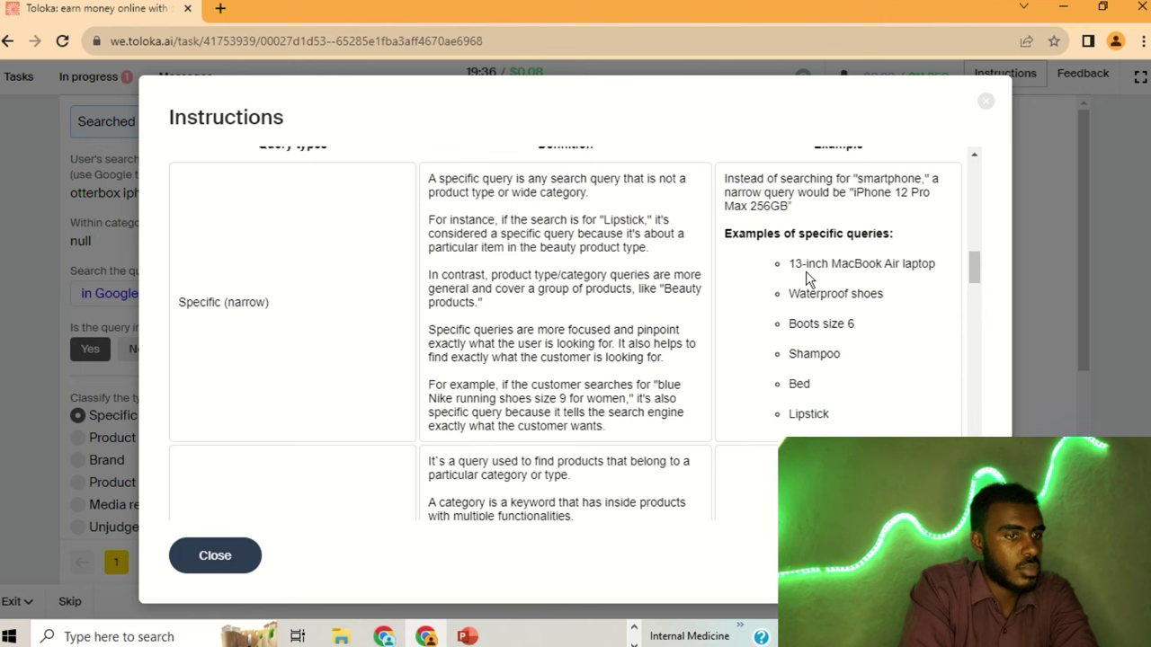
{"action": "left_click_drag", "start_coordinate": [809, 263], "coordinate": [955, 261]}
{"action": "left_click", "coordinate": [955, 263]}
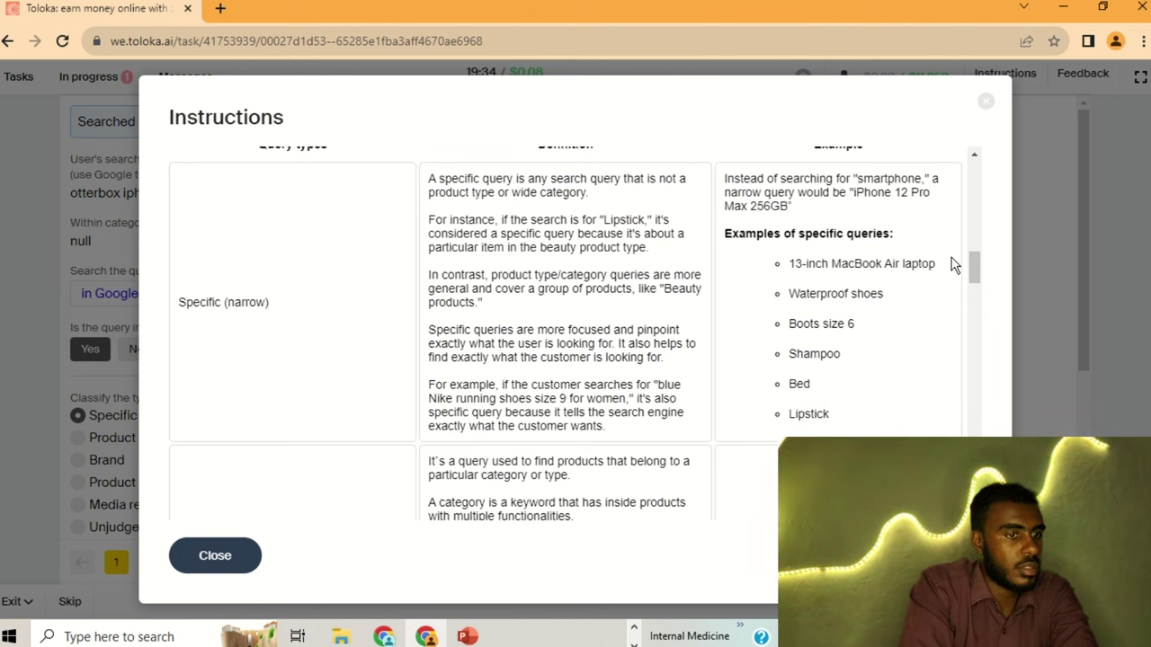
{"action": "scroll", "coordinate": [843, 358], "scroll_direction": "down", "scroll_amount": 3}
{"action": "scroll", "coordinate": [843, 357], "scroll_direction": "down", "scroll_amount": 3}
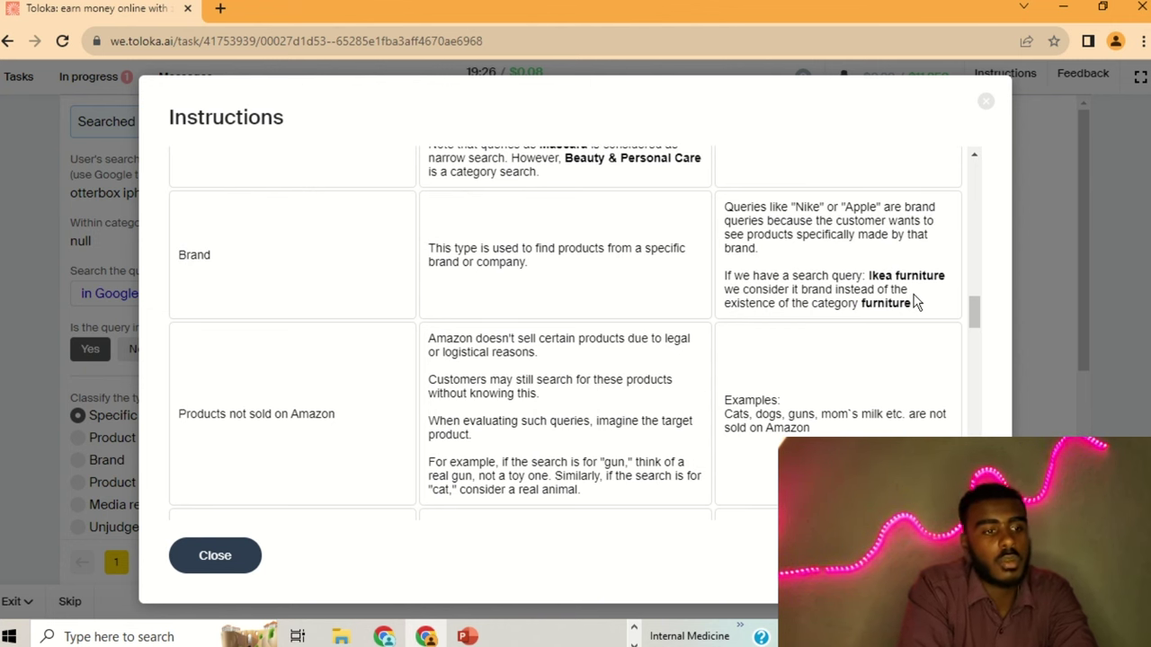
{"action": "scroll", "coordinate": [915, 302], "scroll_direction": "down", "scroll_amount": 3}
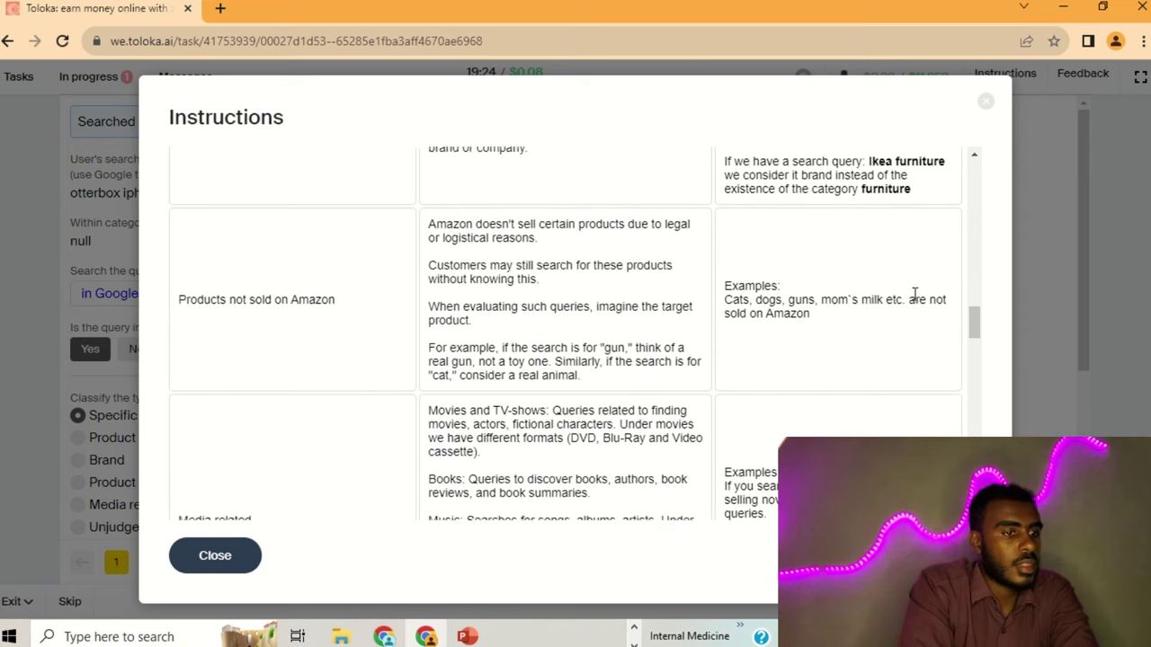
{"action": "scroll", "coordinate": [915, 302], "scroll_direction": "up", "scroll_amount": 5}
{"action": "scroll", "coordinate": [915, 303], "scroll_direction": "up", "scroll_amount": 5}
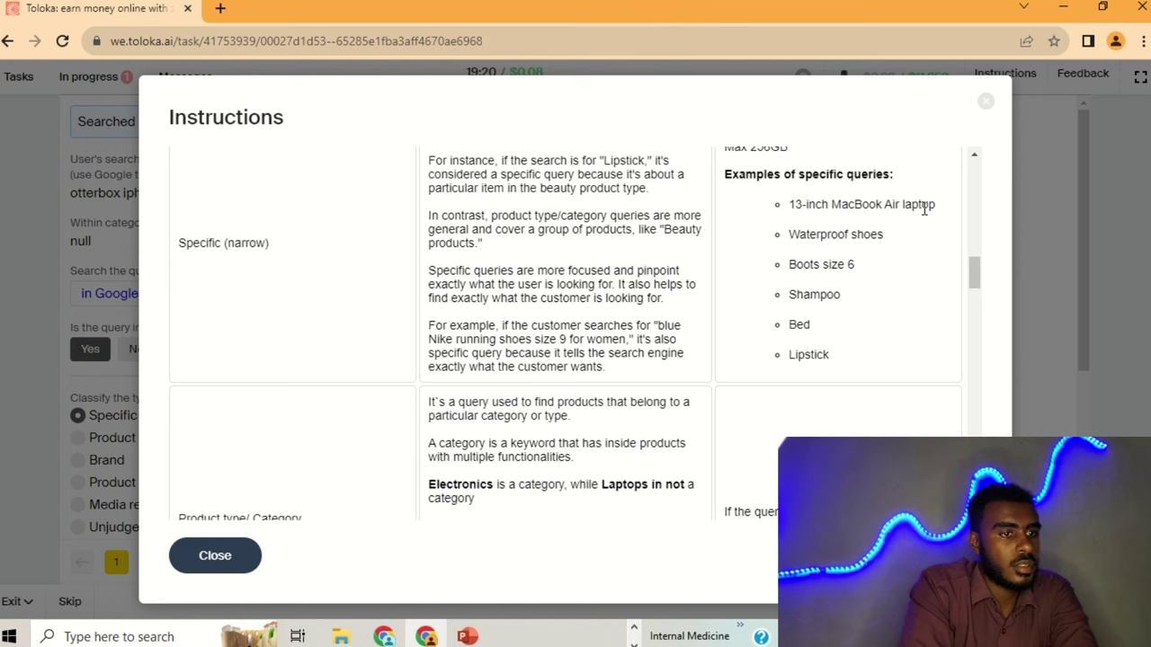
{"action": "left_click", "coordinate": [985, 102]}
- In task 2, look up "3000*4" in Google, mark the query as English and classify it as Unjudgeable query
{"action": "scroll", "coordinate": [404, 310], "scroll_direction": "down", "scroll_amount": 1}
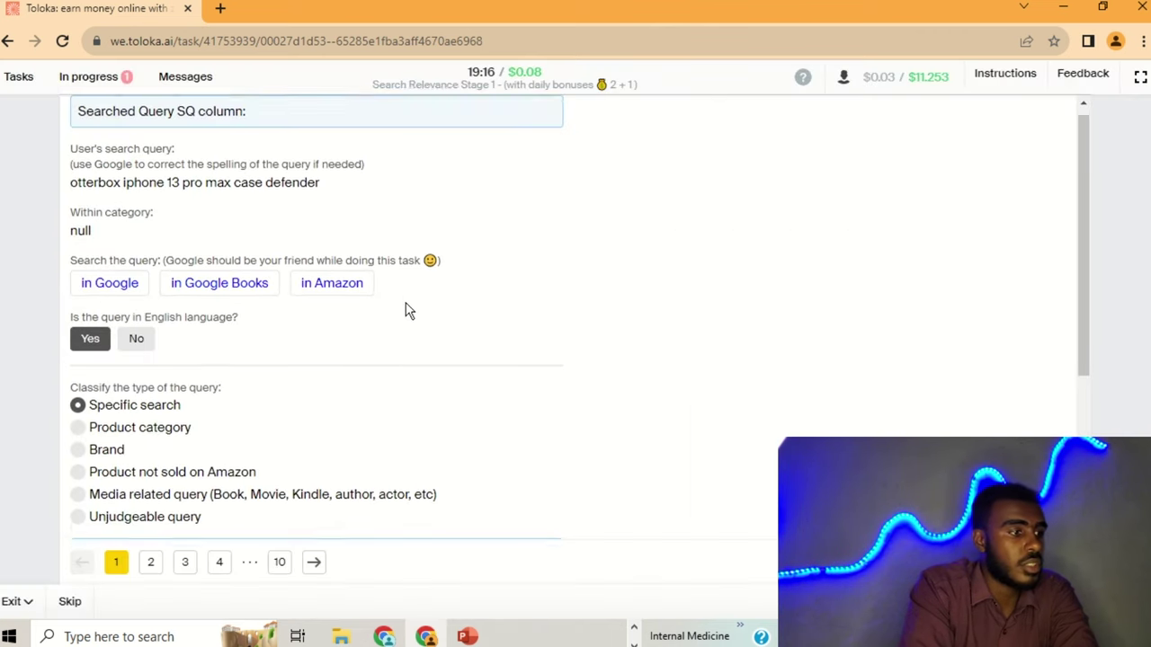
{"action": "left_click", "coordinate": [151, 562]}
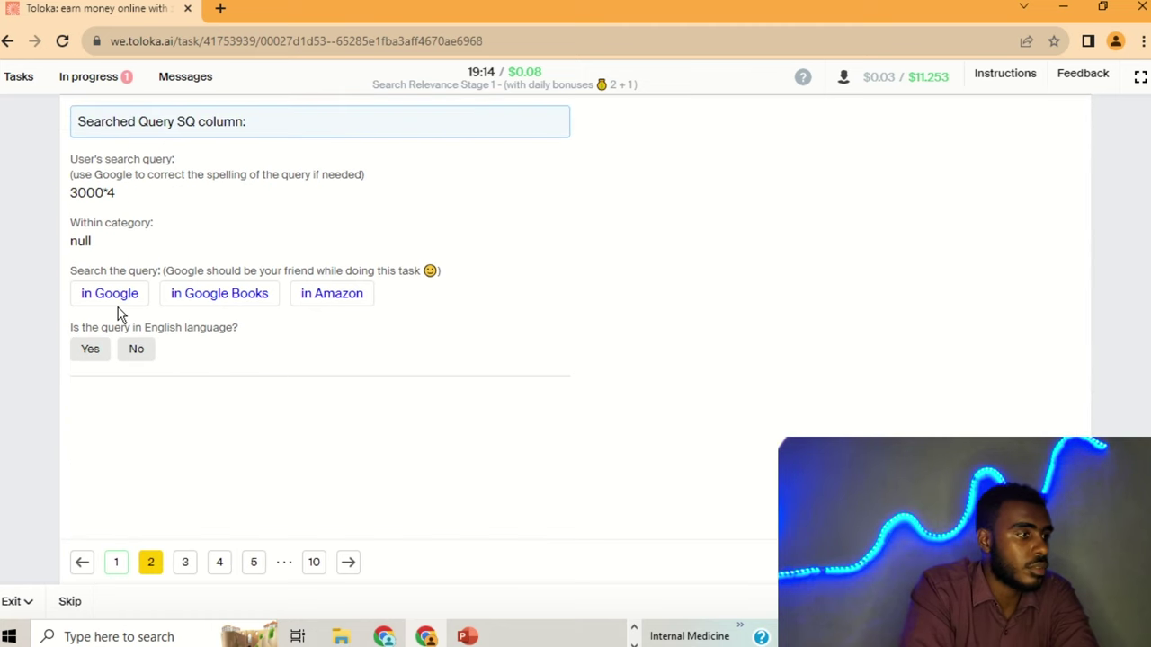
{"action": "left_click", "coordinate": [83, 295]}
{"action": "left_click", "coordinate": [393, 8]}
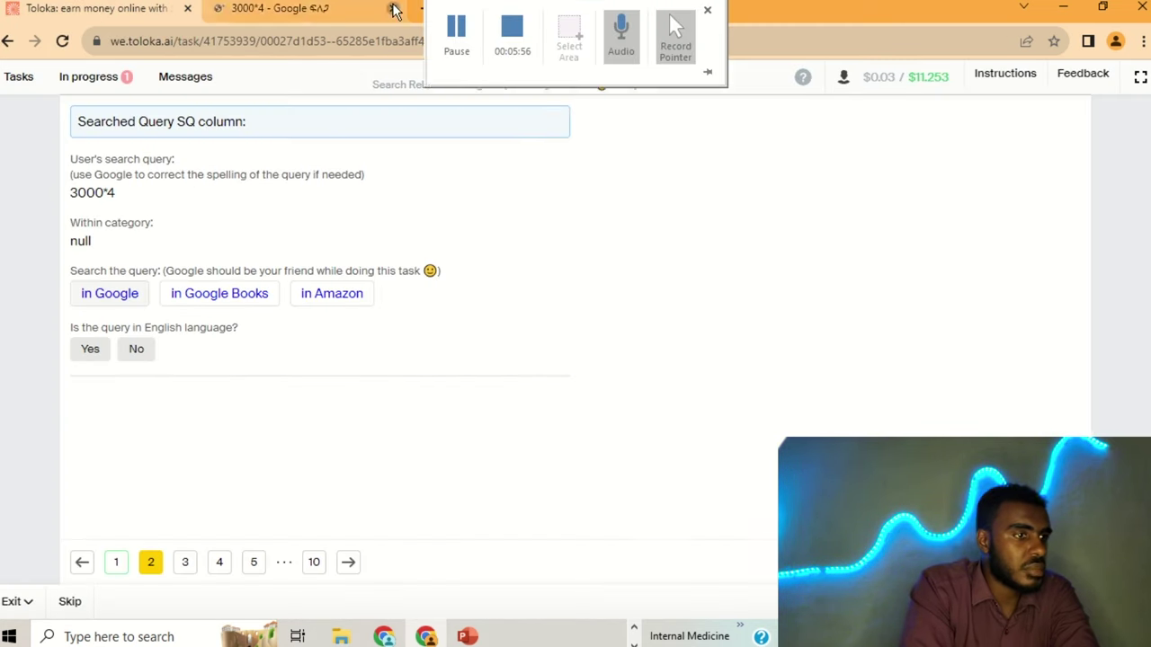
{"action": "left_click", "coordinate": [73, 348]}
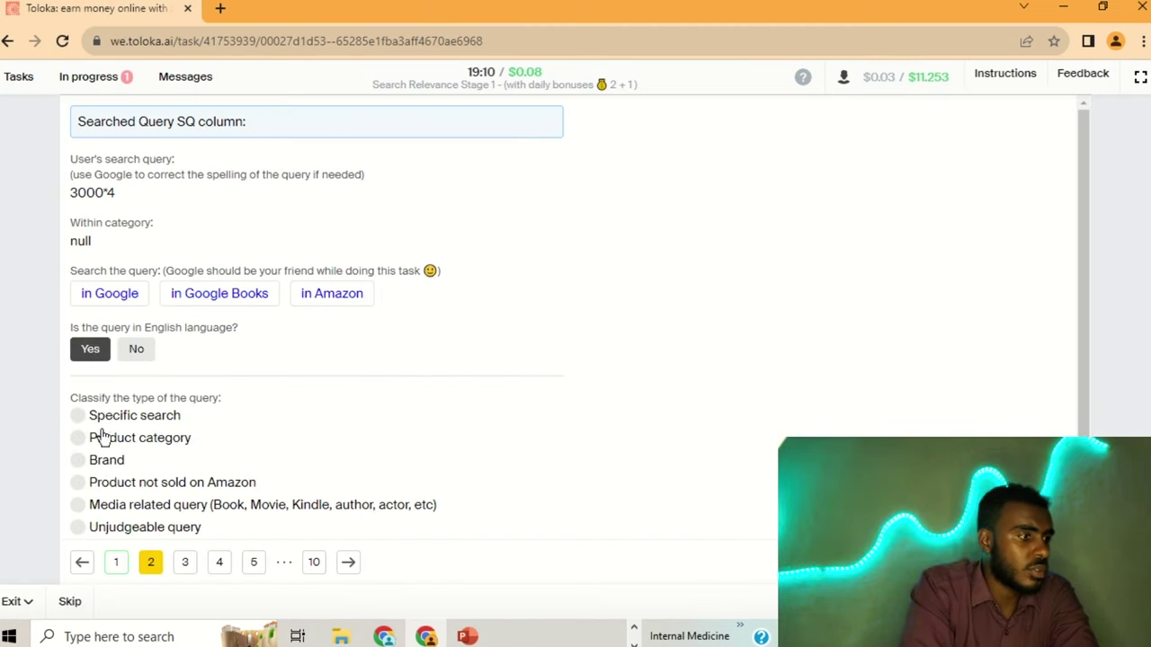
{"action": "left_click", "coordinate": [126, 528]}
- In task 3, look up "isn t it bromantic" in Google, mark it as English and classify it as Media related query
{"action": "left_click", "coordinate": [184, 562]}
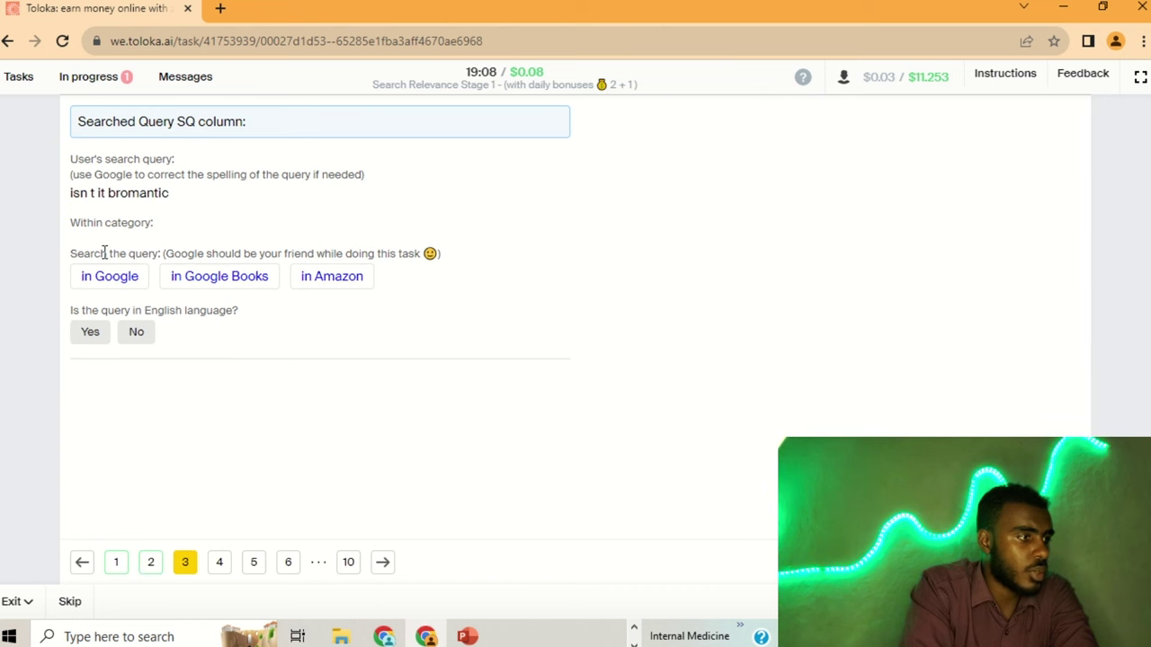
{"action": "left_click", "coordinate": [114, 273]}
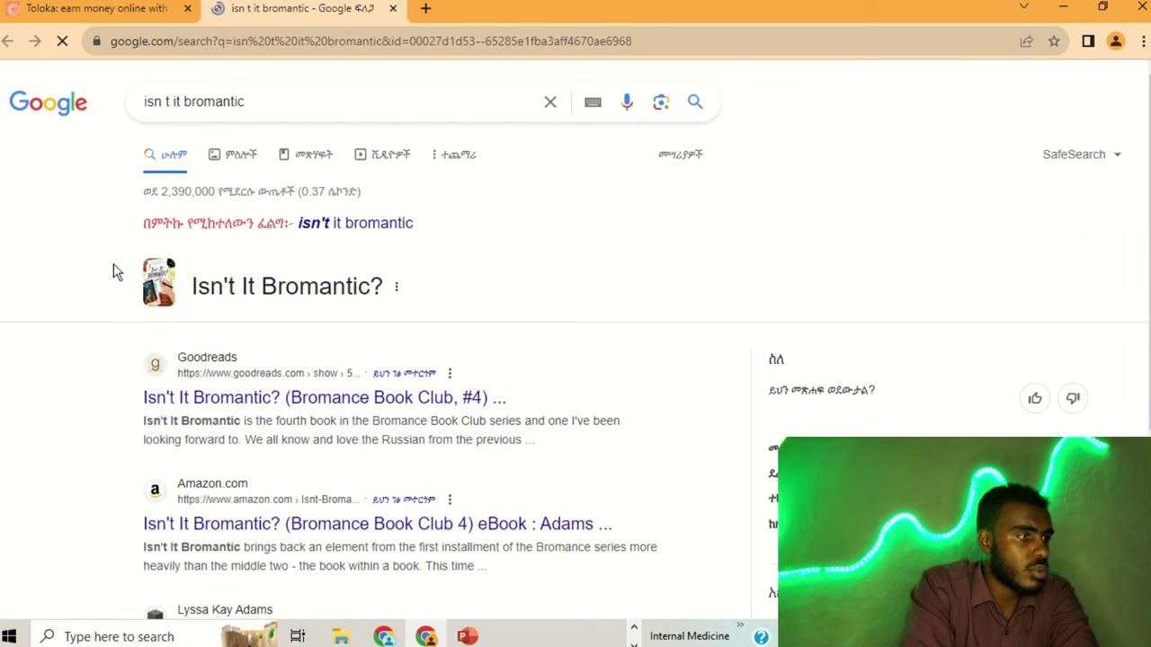
{"action": "left_click", "coordinate": [394, 8]}
{"action": "left_click", "coordinate": [91, 338]}
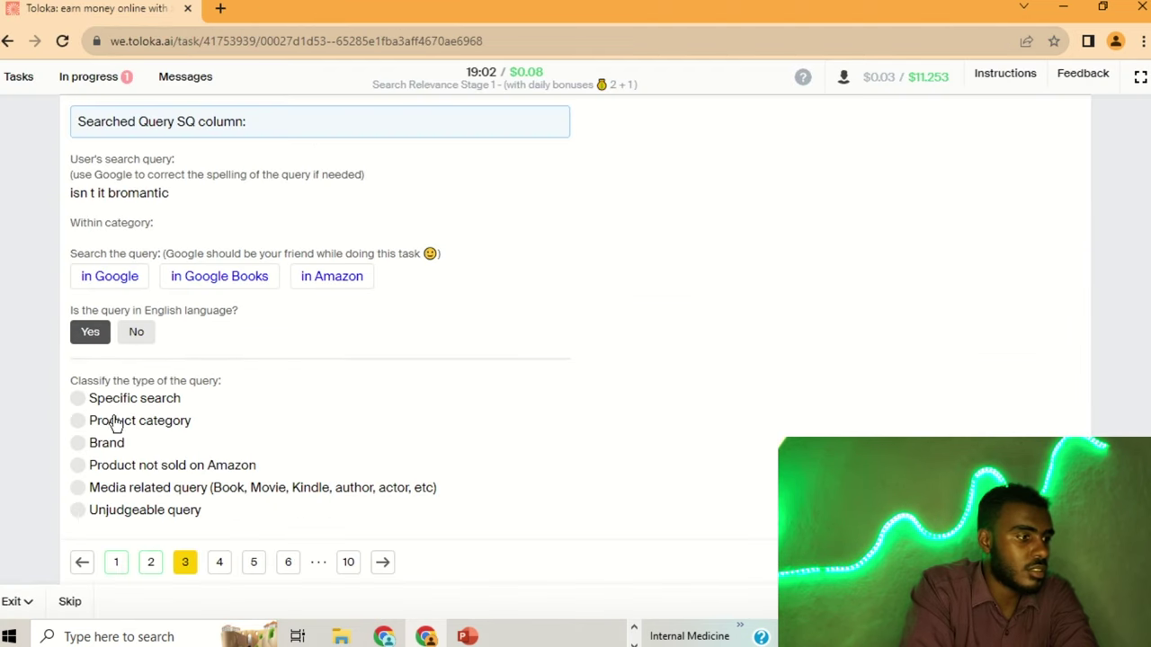
{"action": "left_click", "coordinate": [126, 491]}
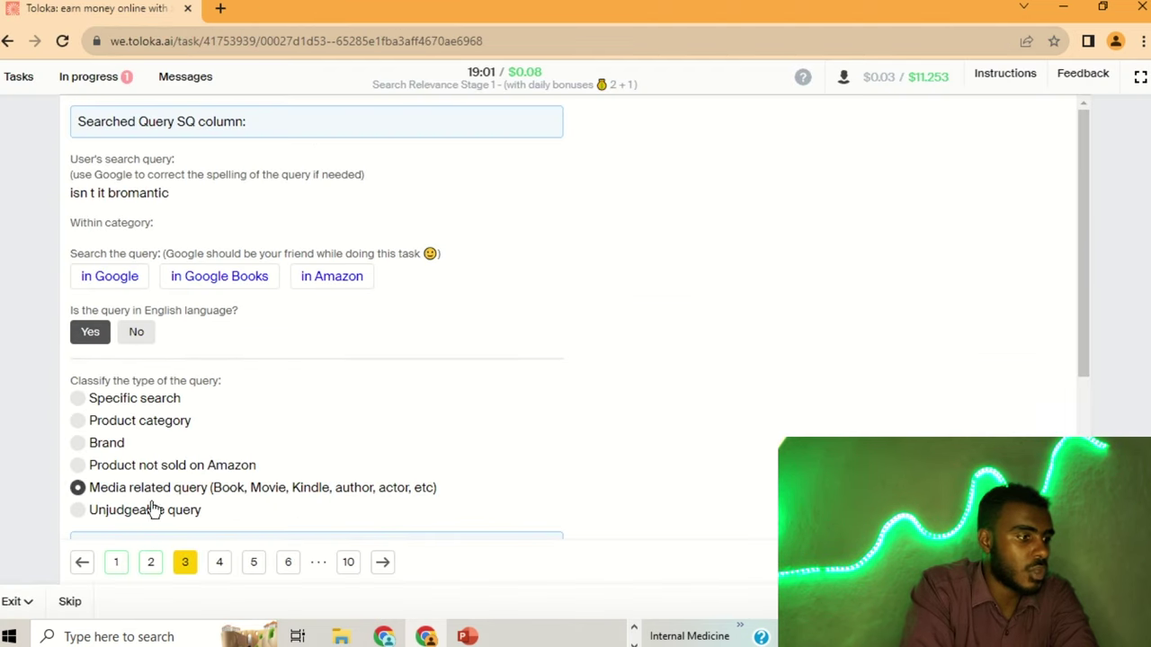
- In task 4, look up "celery stalks organic" in Google, mark the query as English and classify it as Specific search
{"action": "left_click", "coordinate": [219, 569]}
{"action": "left_click", "coordinate": [109, 294]}
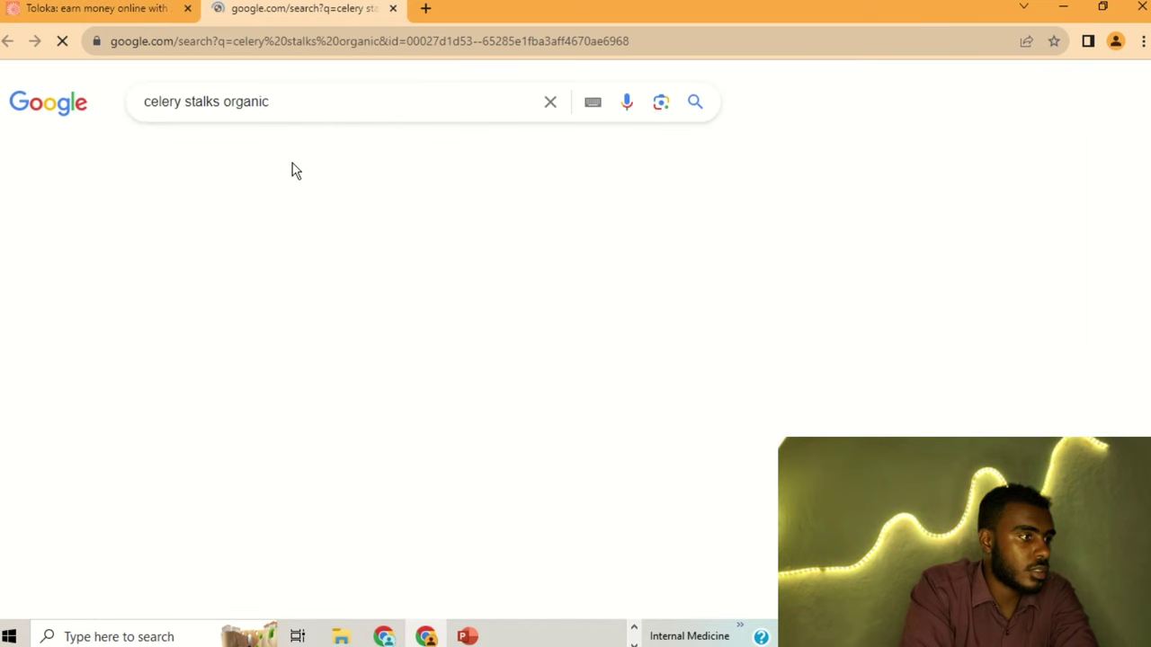
{"action": "left_click", "coordinate": [392, 8]}
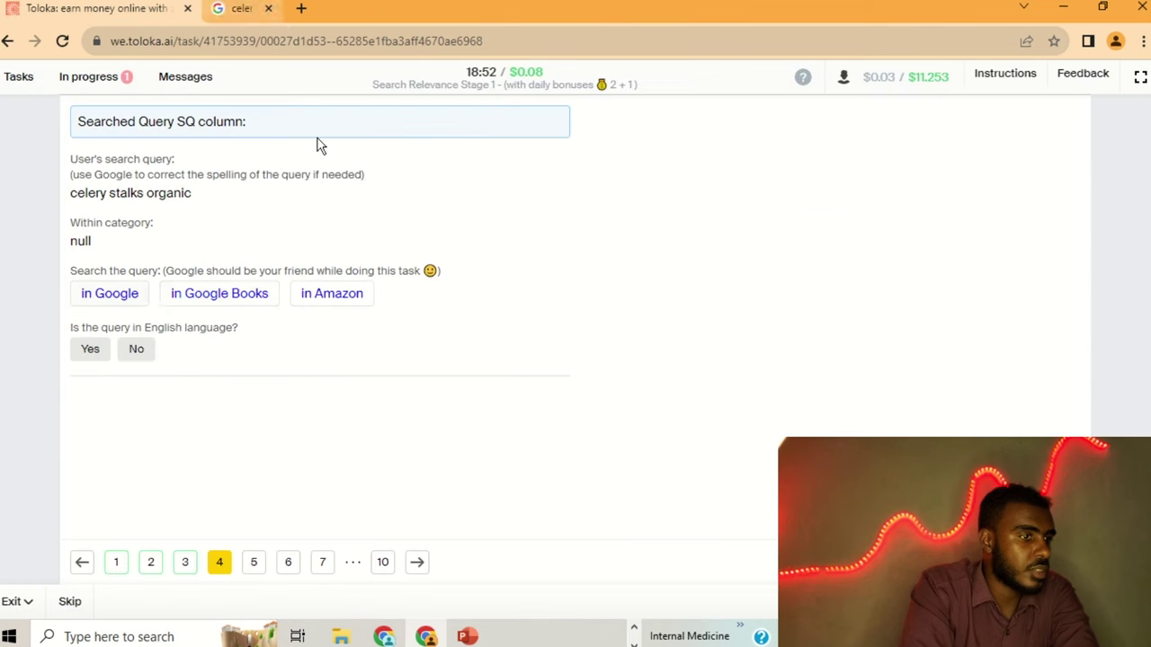
{"action": "left_click", "coordinate": [94, 350]}
{"action": "left_click", "coordinate": [118, 422]}
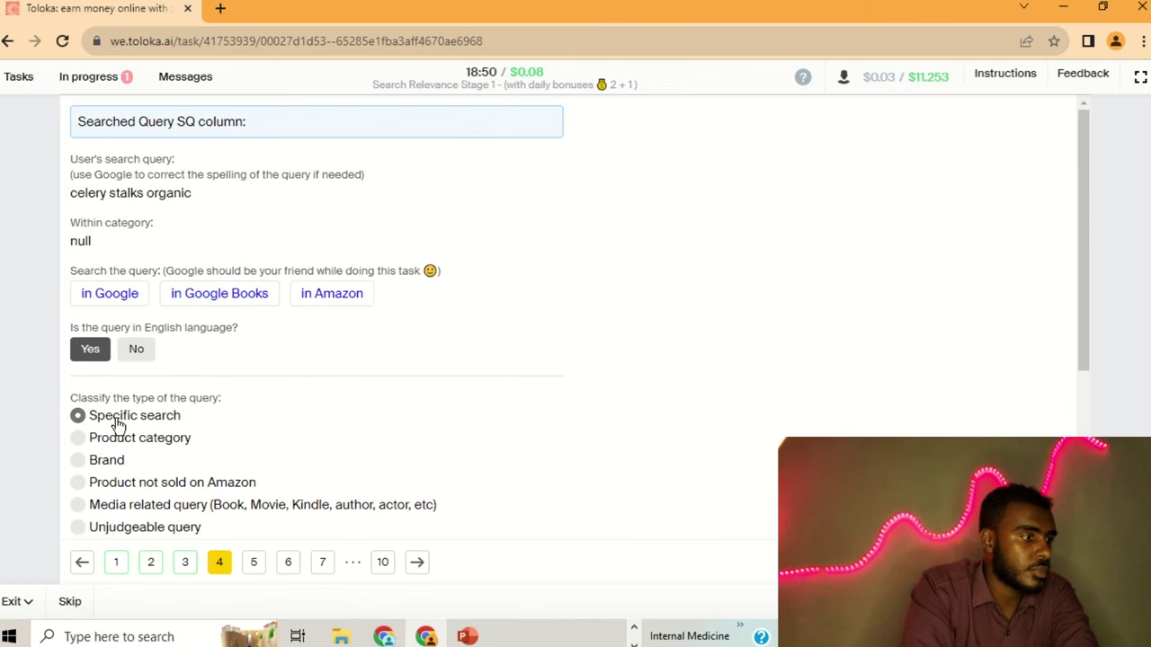
- In task 5, look up "mexican rice" in Google, mark it as English and Specific search, and proceed to task 6
{"action": "left_click", "coordinate": [254, 564]}
{"action": "left_click", "coordinate": [109, 300]}
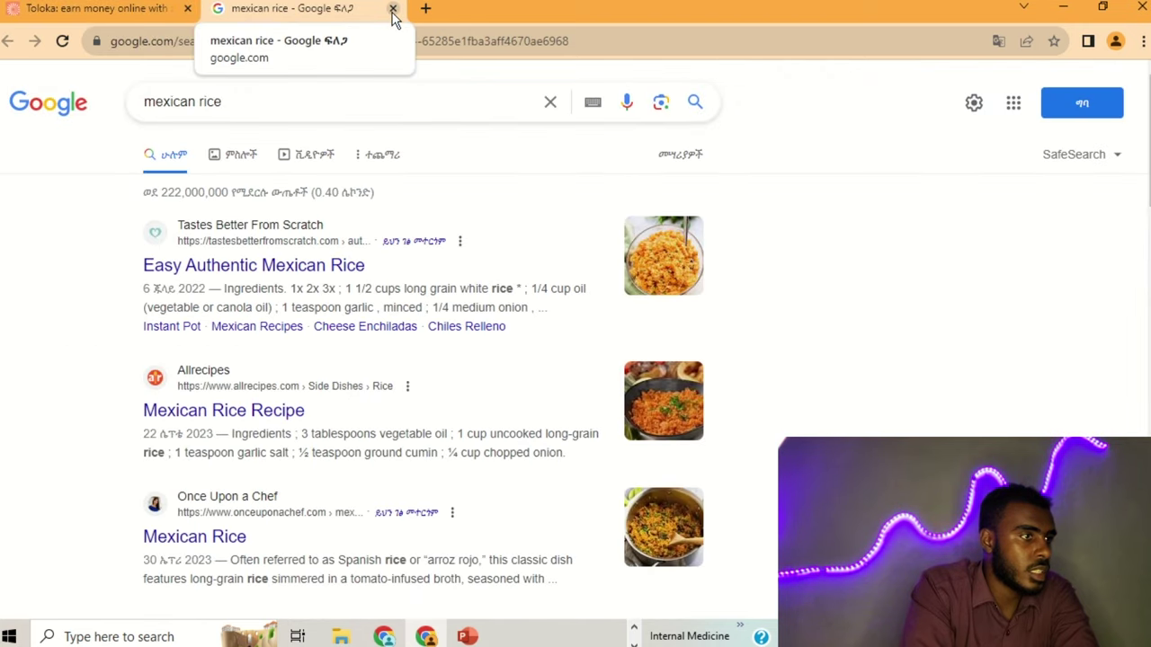
{"action": "left_click", "coordinate": [393, 9]}
{"action": "left_click", "coordinate": [90, 353]}
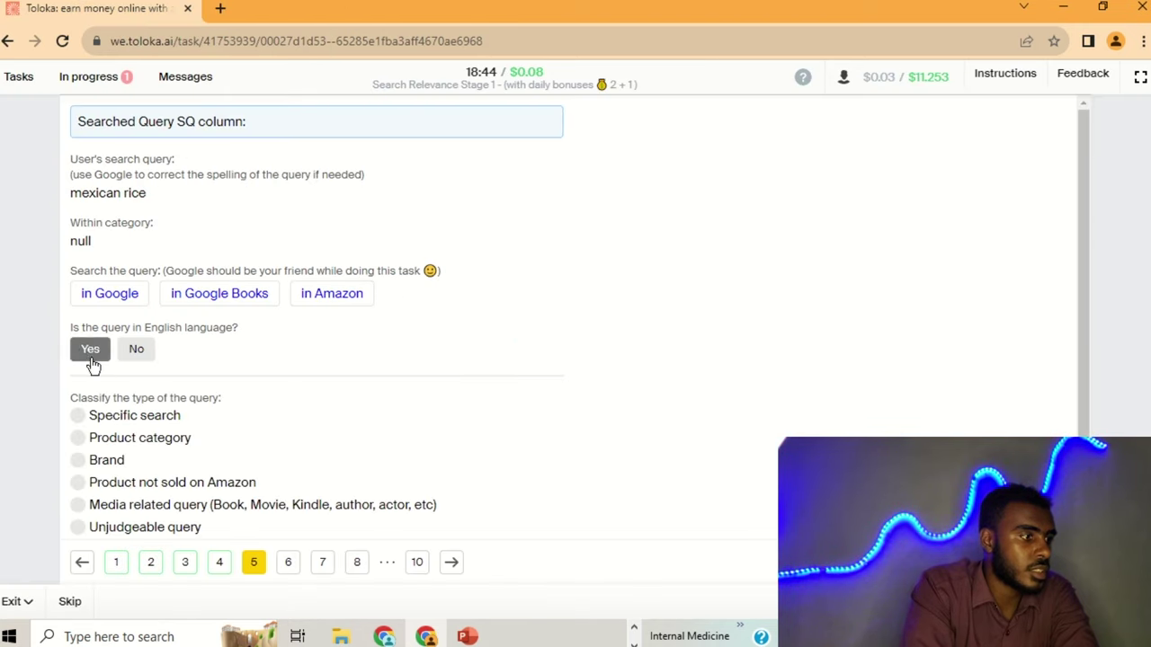
{"action": "left_click", "coordinate": [94, 414]}
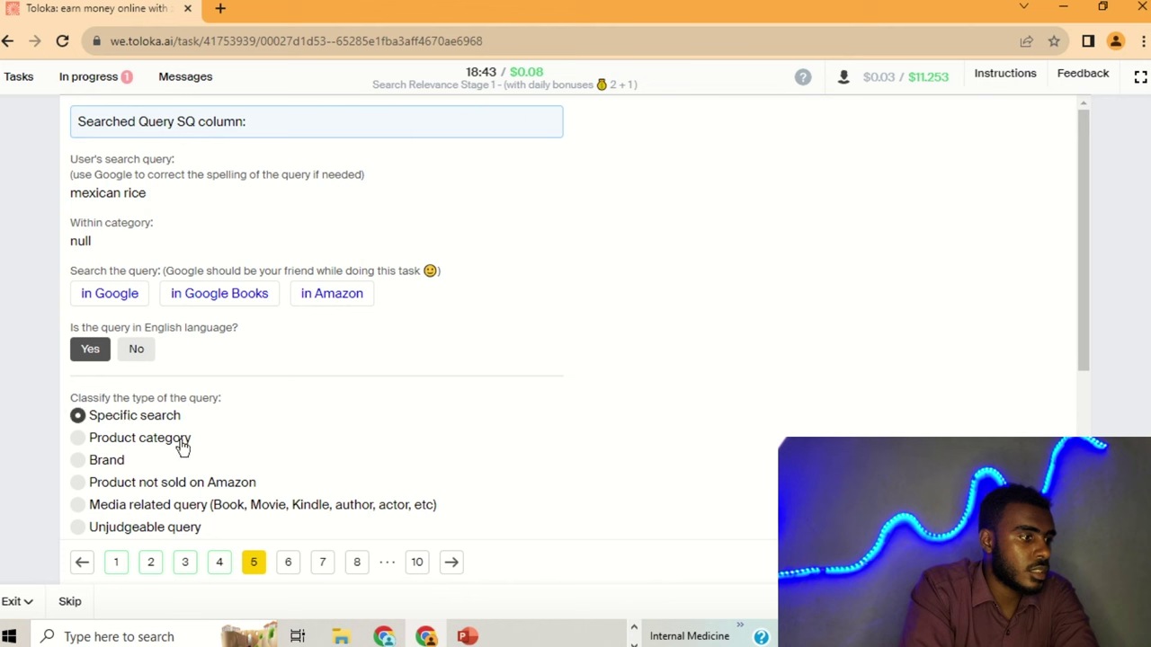
{"action": "left_click", "coordinate": [286, 565]}
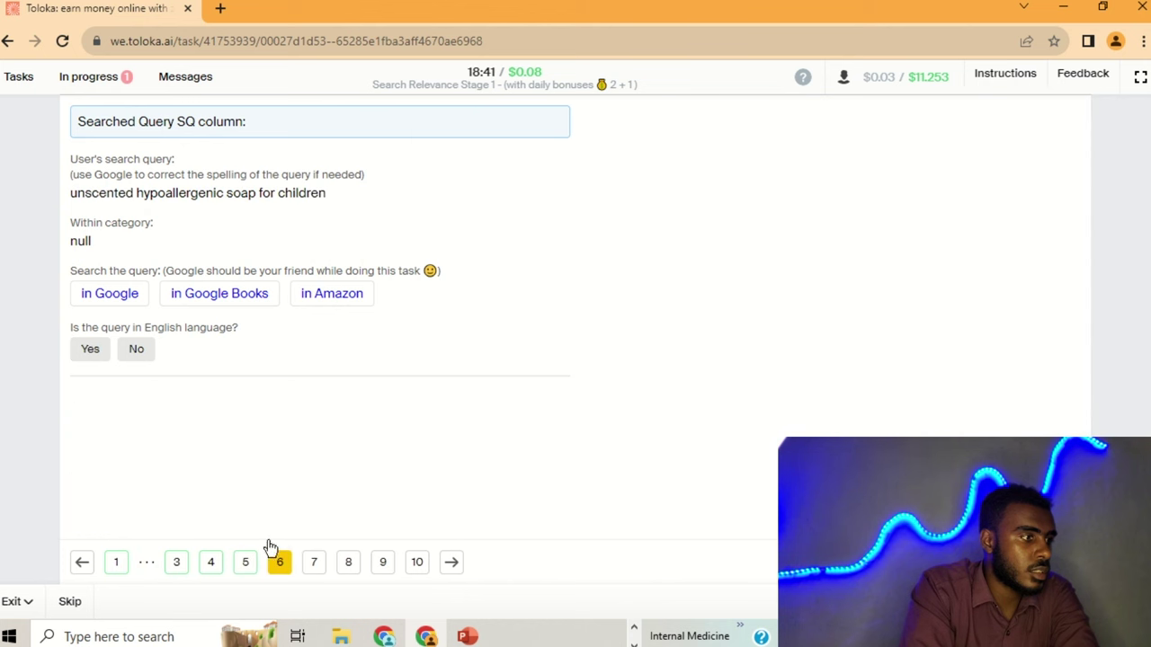
- In task 6, look up "unscented hypoallergenic soap for children" in Google, mark it as English and Specific search, and proceed to task 7
{"action": "left_click", "coordinate": [121, 299]}
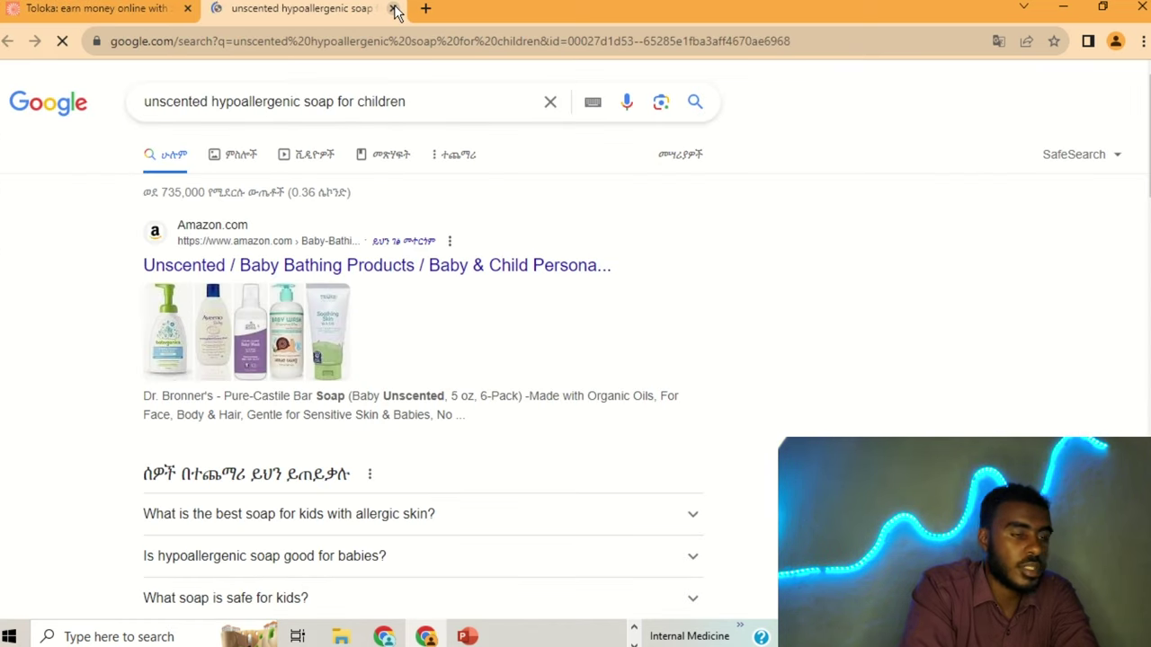
{"action": "left_click", "coordinate": [396, 9]}
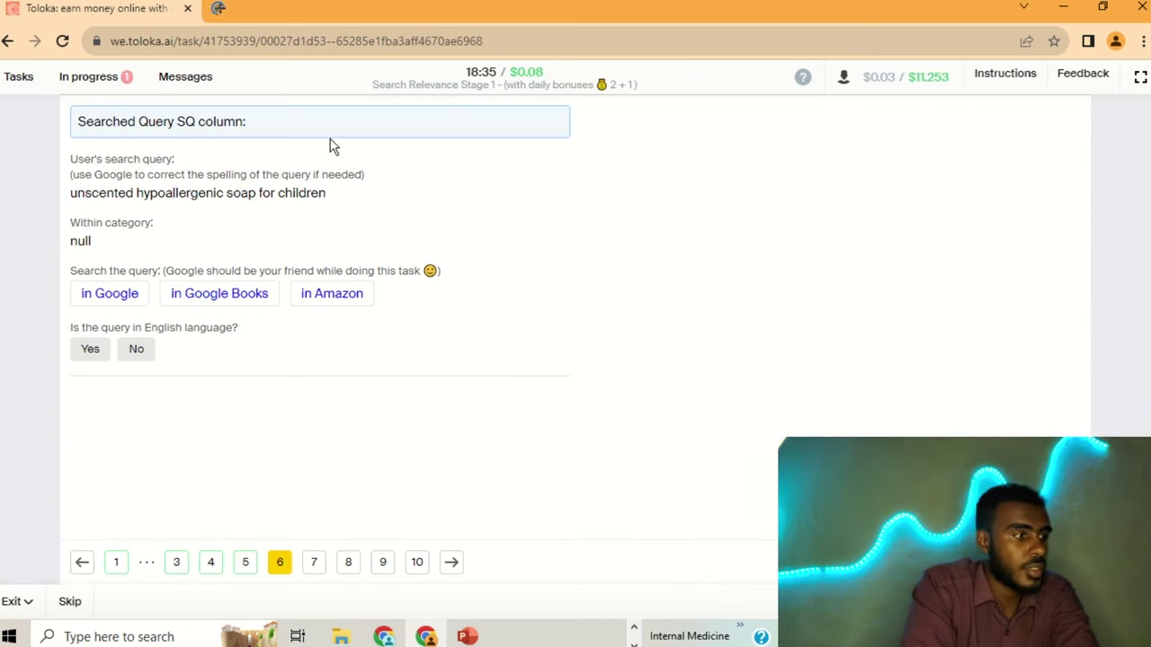
{"action": "left_click", "coordinate": [92, 358]}
{"action": "left_click", "coordinate": [115, 422]}
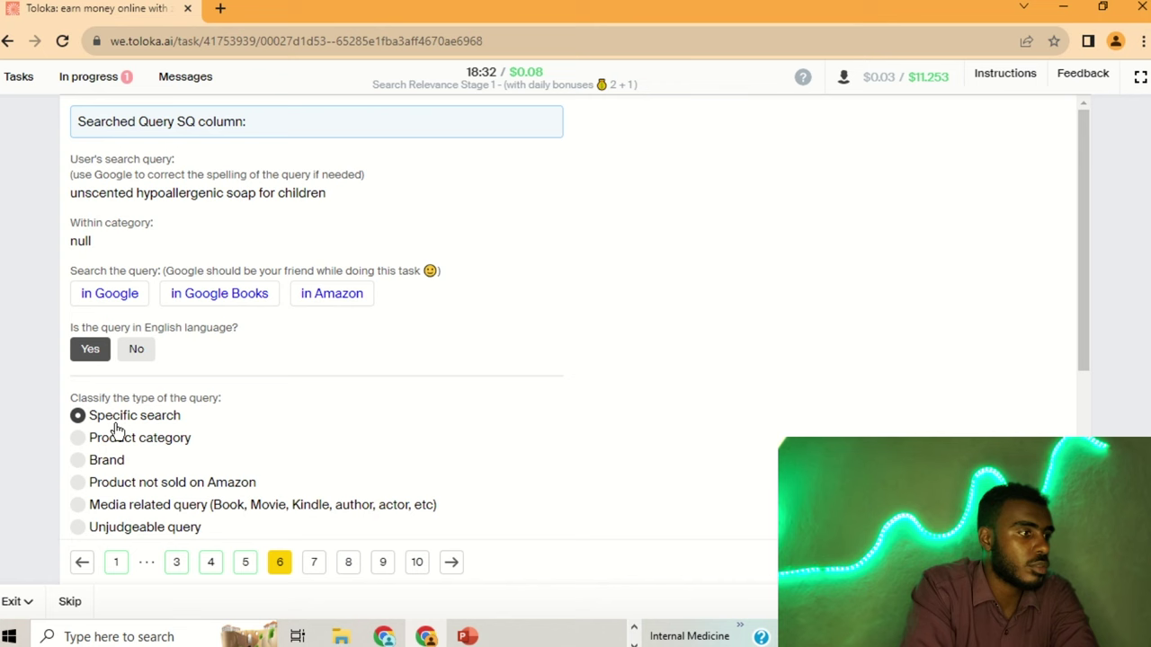
{"action": "left_click", "coordinate": [310, 561]}
- In task 7, look up "harry potter 4" in Google, mark it as English and Media related query, and proceed to task 8
{"action": "left_click", "coordinate": [113, 294]}
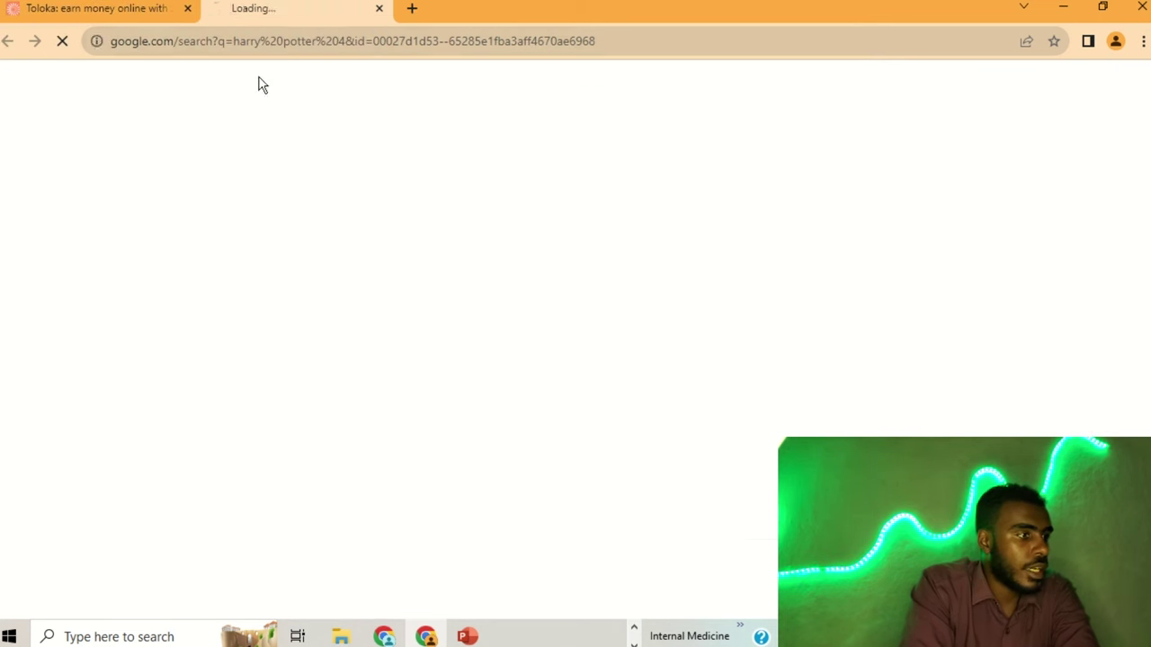
{"action": "left_click", "coordinate": [383, 9]}
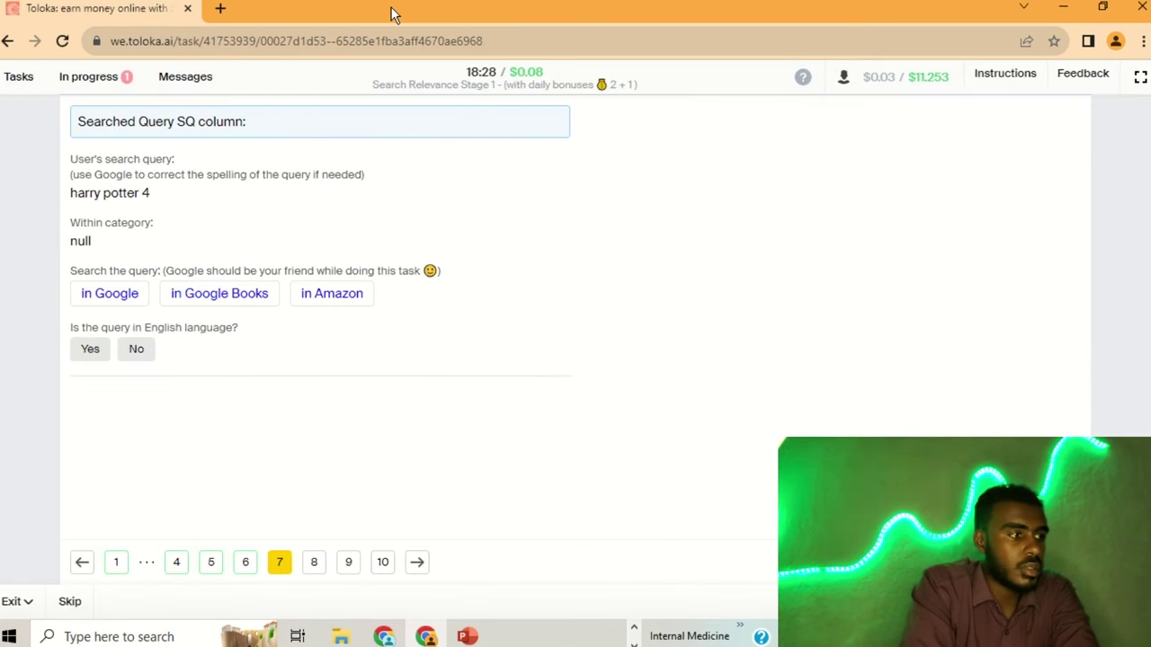
{"action": "left_click", "coordinate": [92, 349]}
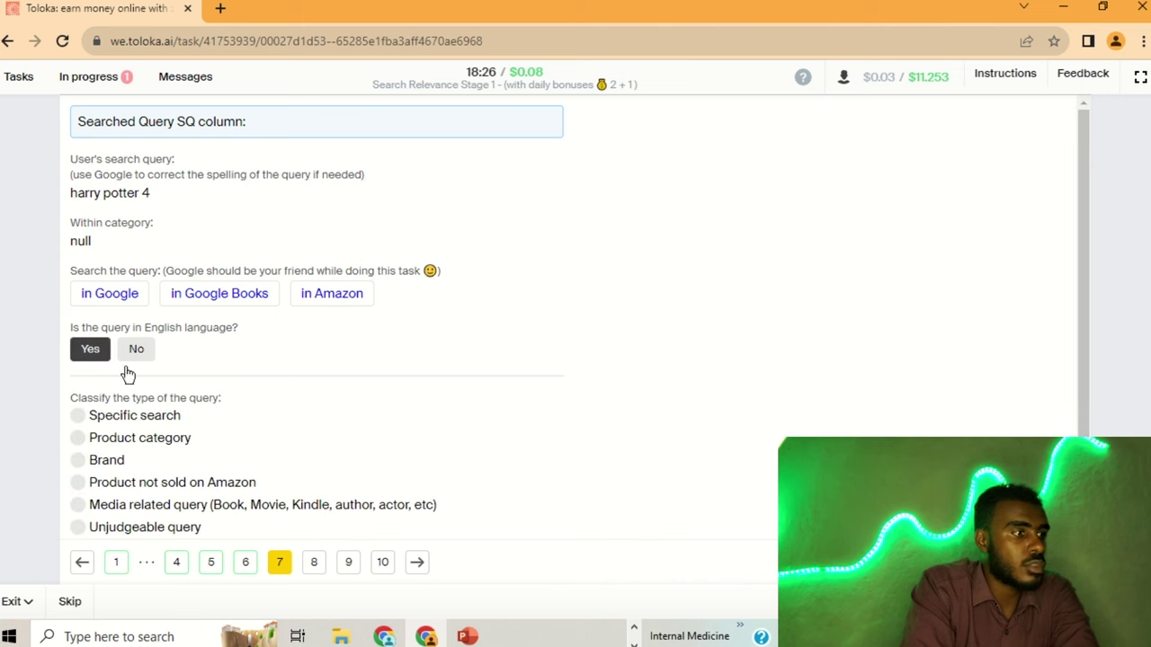
{"action": "left_click", "coordinate": [184, 509]}
{"action": "left_click", "coordinate": [314, 562]}
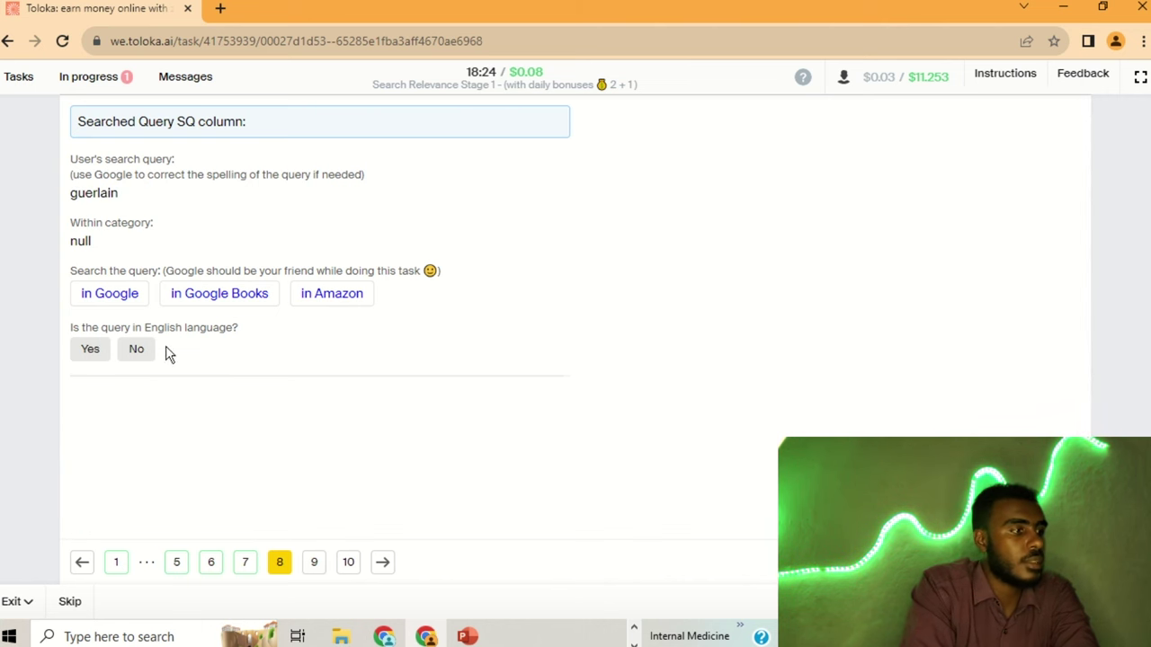
- In task 8, look up "guerlain" in Google, mark the query as English and classify it as Brand
{"action": "left_click", "coordinate": [109, 296]}
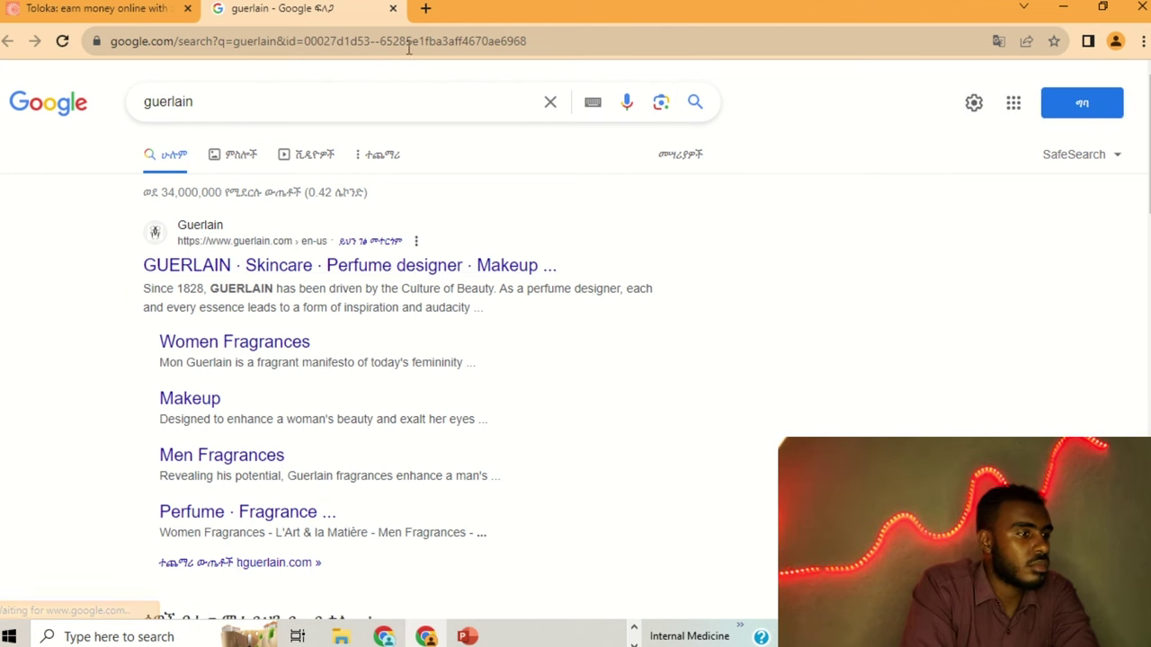
{"action": "left_click", "coordinate": [393, 9]}
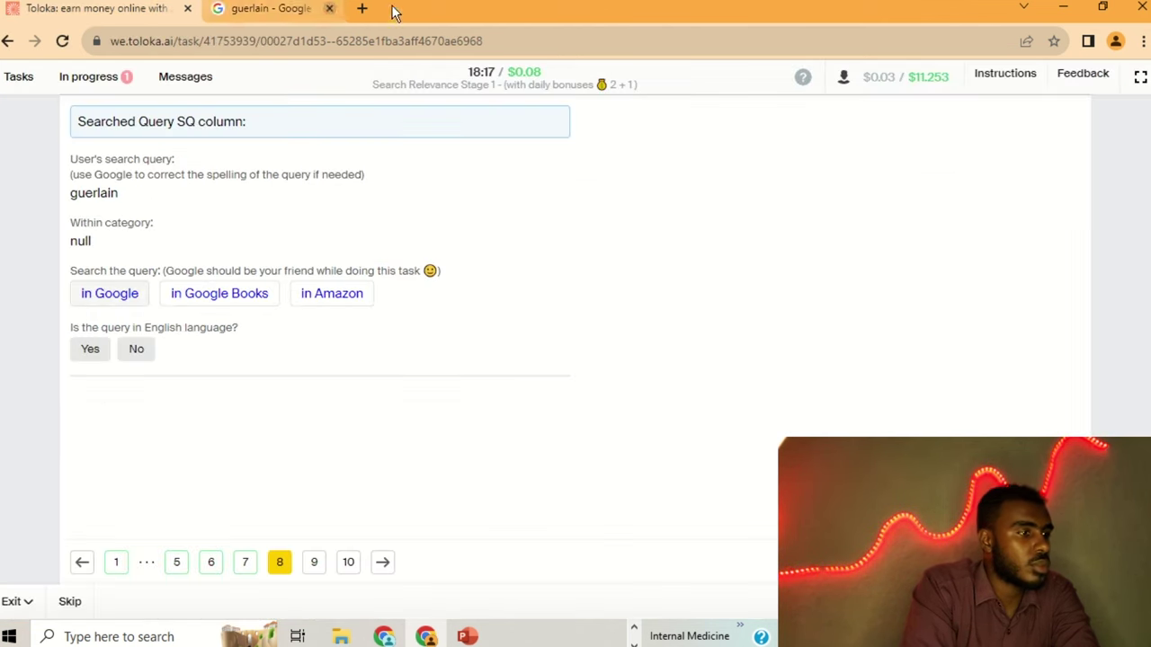
{"action": "left_click", "coordinate": [87, 348]}
{"action": "left_click", "coordinate": [106, 460]}
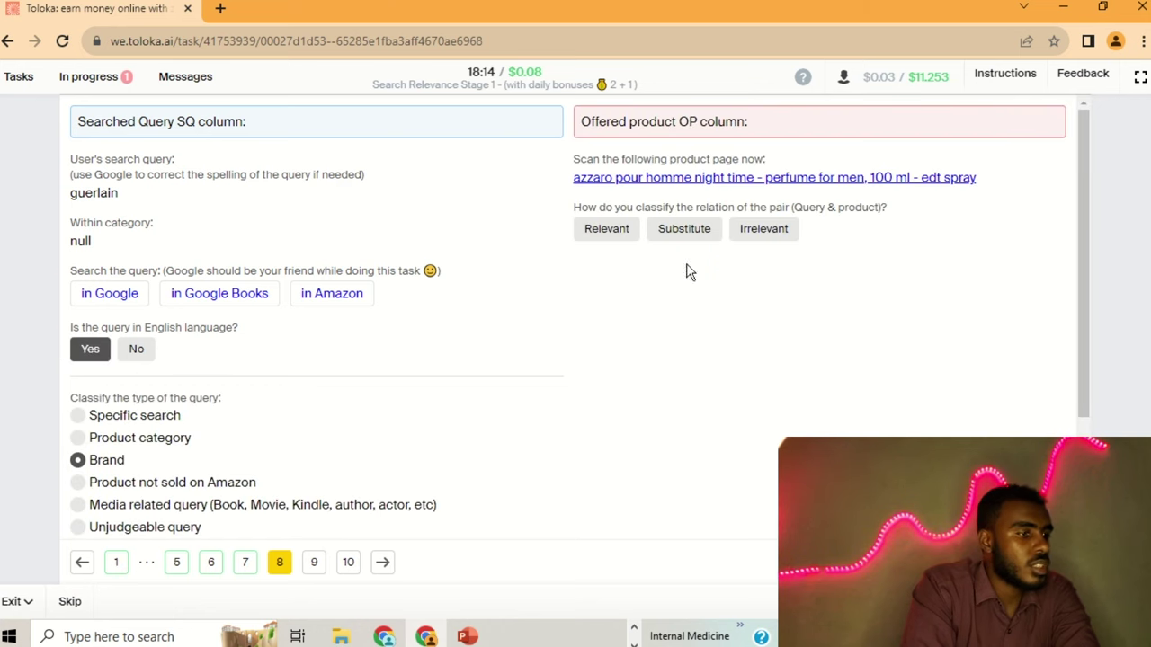
- Check the offered Azzaro perfume page against the Google results for "guerlain", rate the product as Substitute and proceed to task 9
{"action": "left_click", "coordinate": [678, 184]}
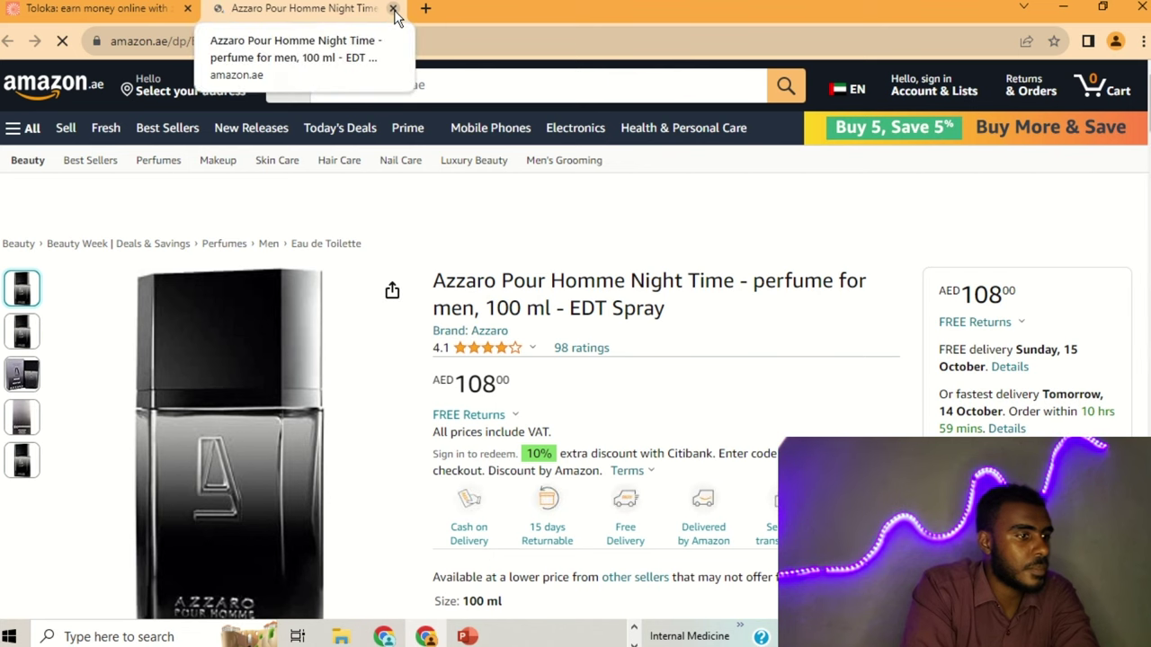
{"action": "left_click", "coordinate": [393, 9]}
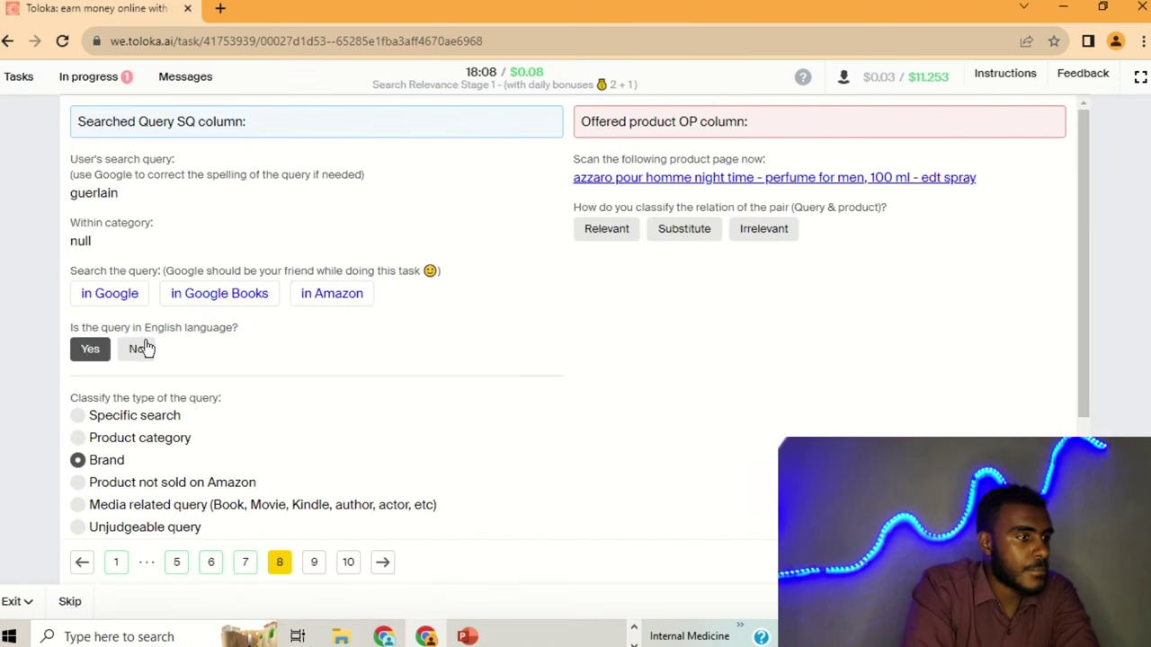
{"action": "left_click", "coordinate": [115, 293]}
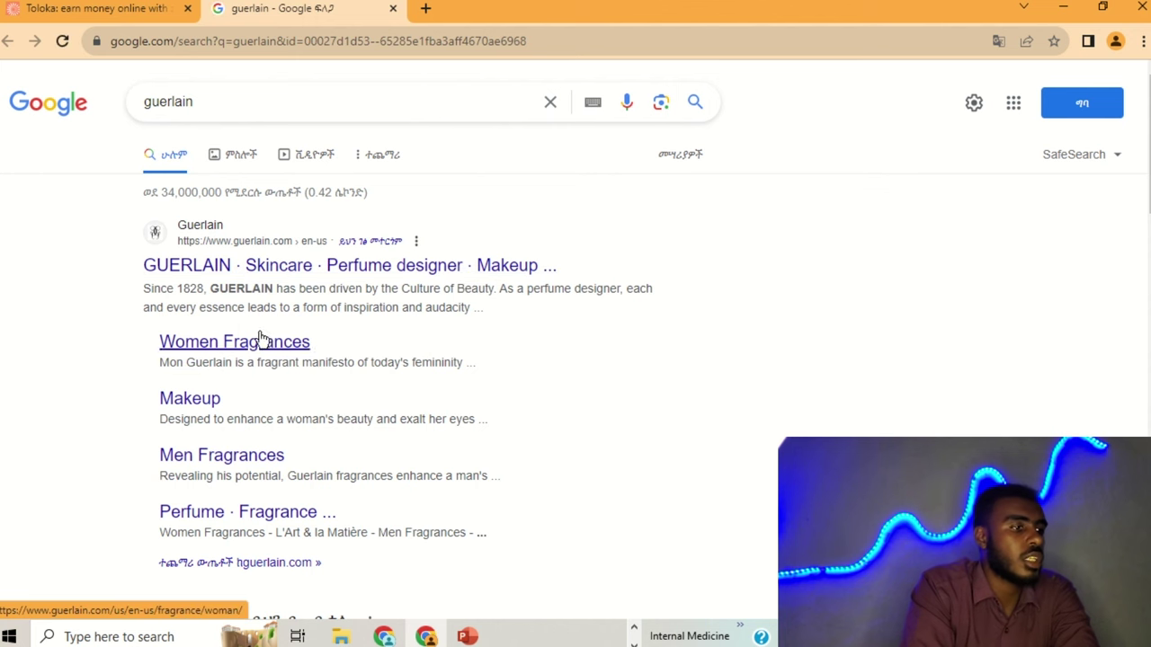
{"action": "left_click_drag", "start_coordinate": [517, 283], "coordinate": [619, 290]}
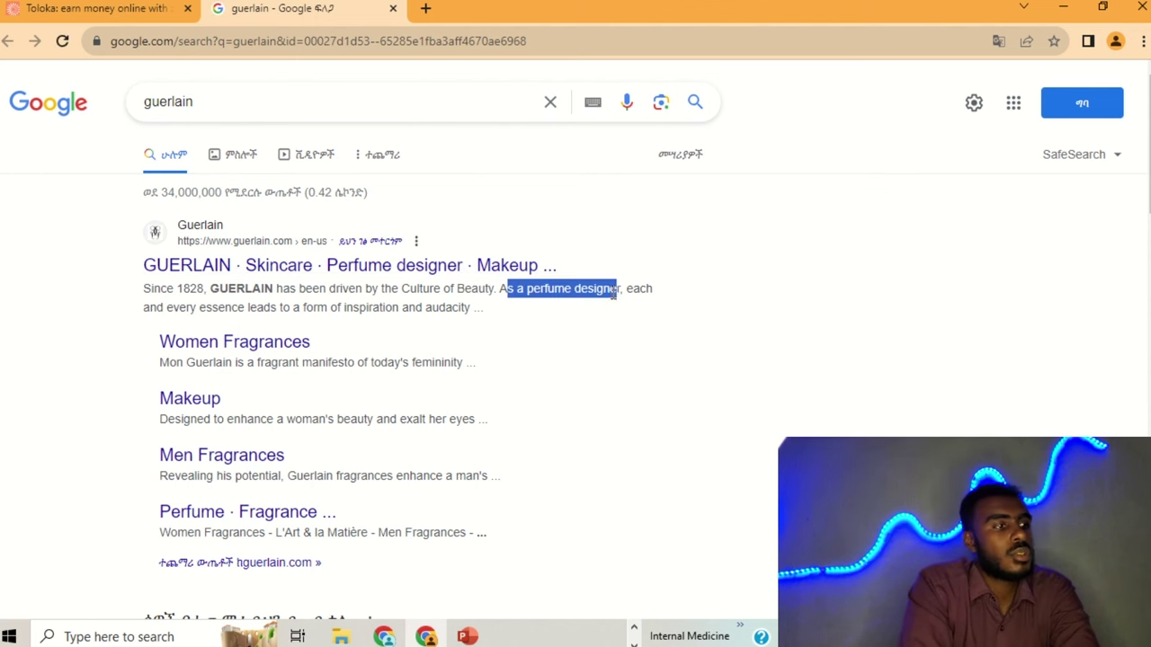
{"action": "left_click", "coordinate": [392, 8]}
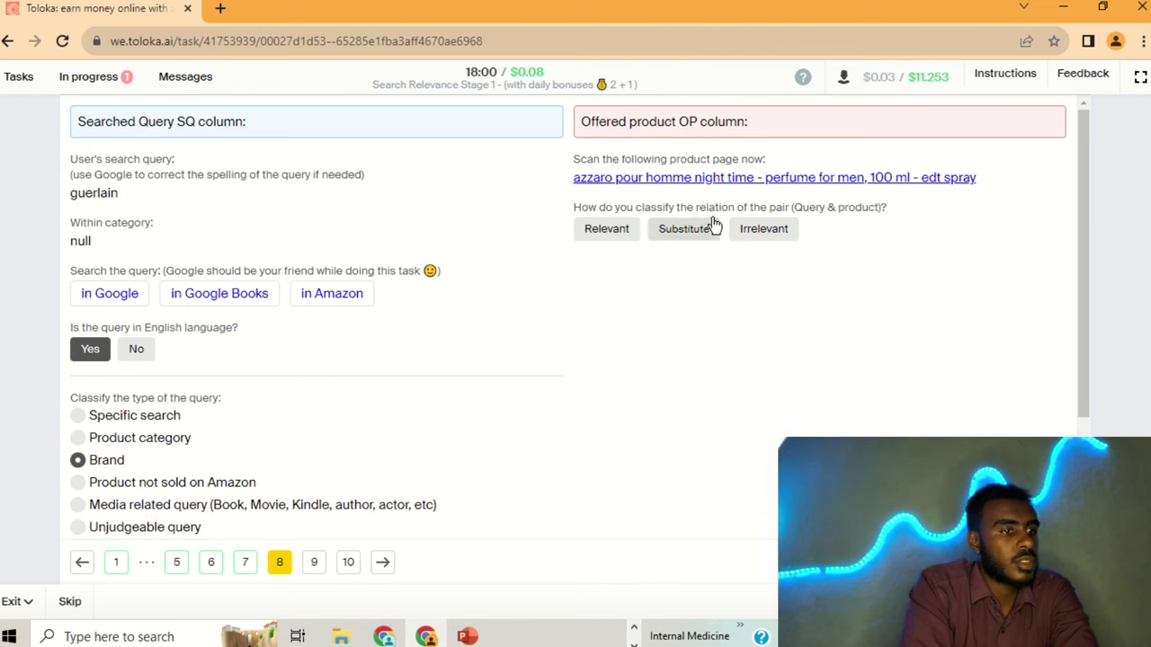
{"action": "left_click", "coordinate": [708, 229]}
{"action": "left_click", "coordinate": [314, 562]}
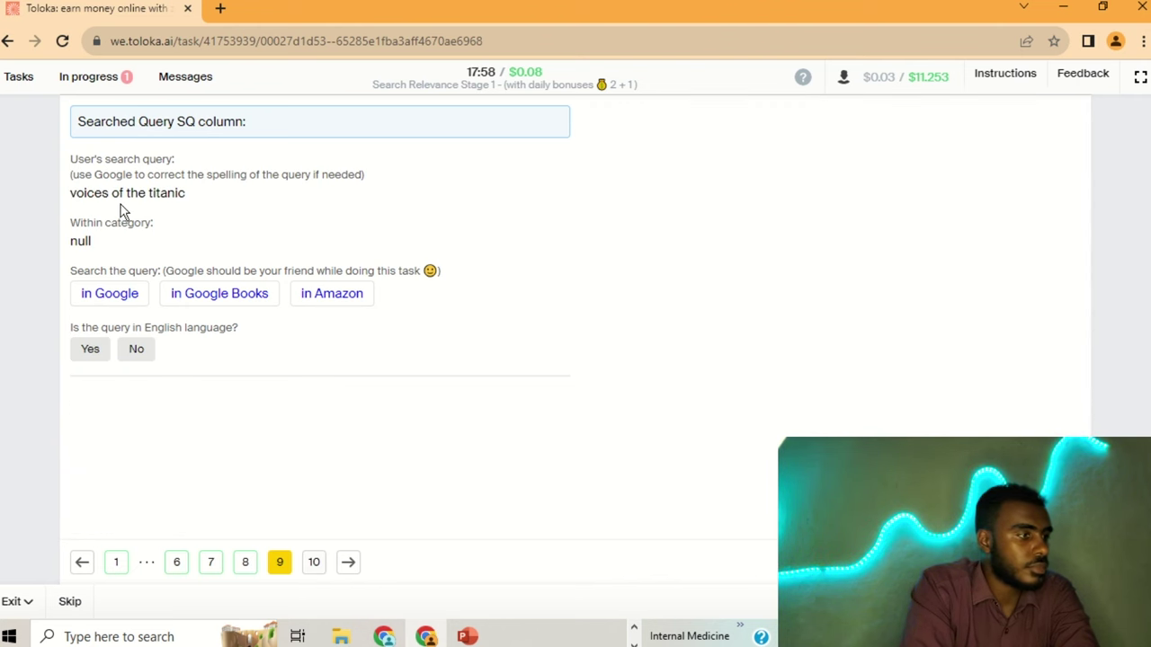
- In task 9, look up "voices of the titanic" in Google, mark it as English and Media related query, and proceed to task 10
{"action": "left_click", "coordinate": [110, 295]}
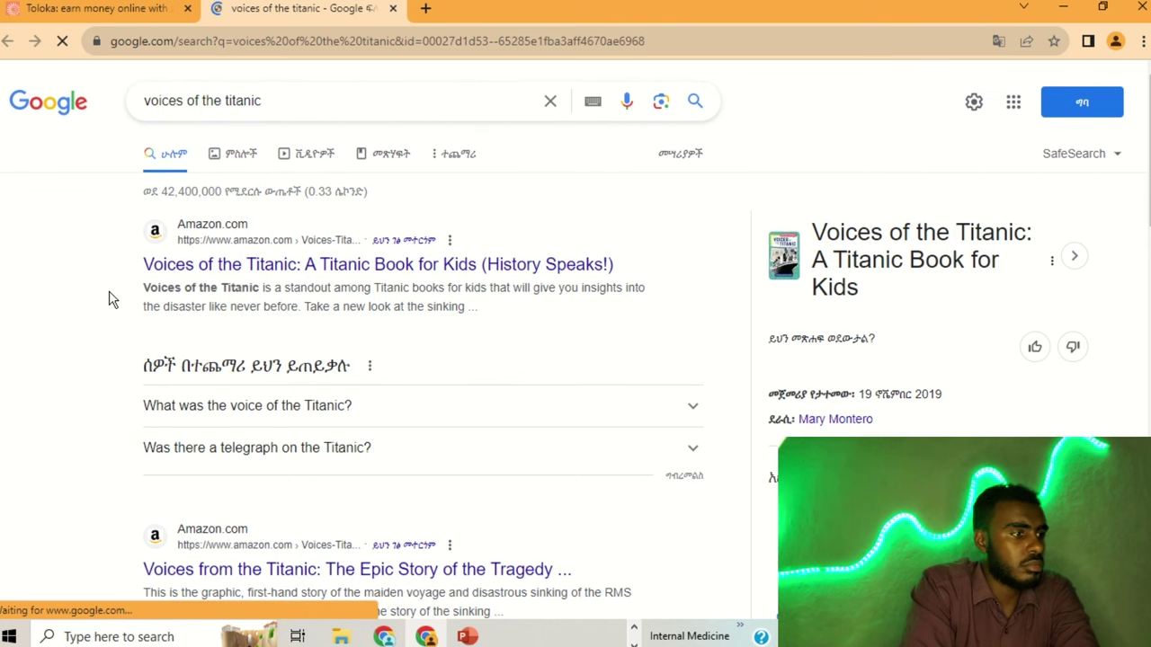
{"action": "left_click", "coordinate": [393, 8]}
{"action": "left_click", "coordinate": [90, 351]}
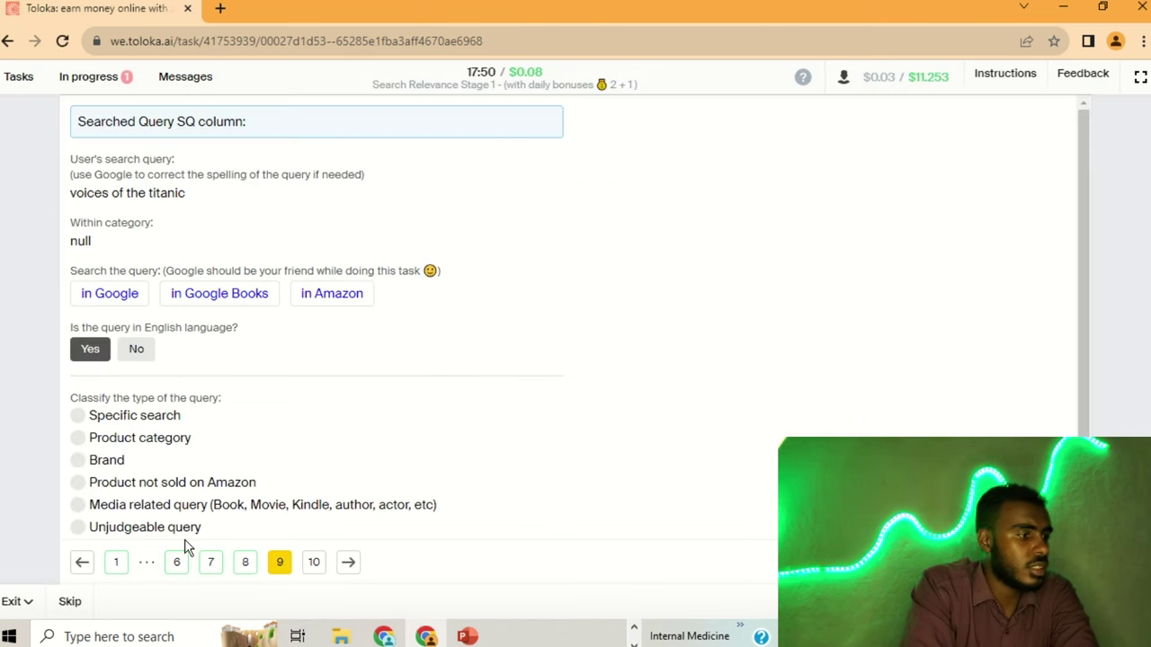
{"action": "left_click", "coordinate": [171, 506]}
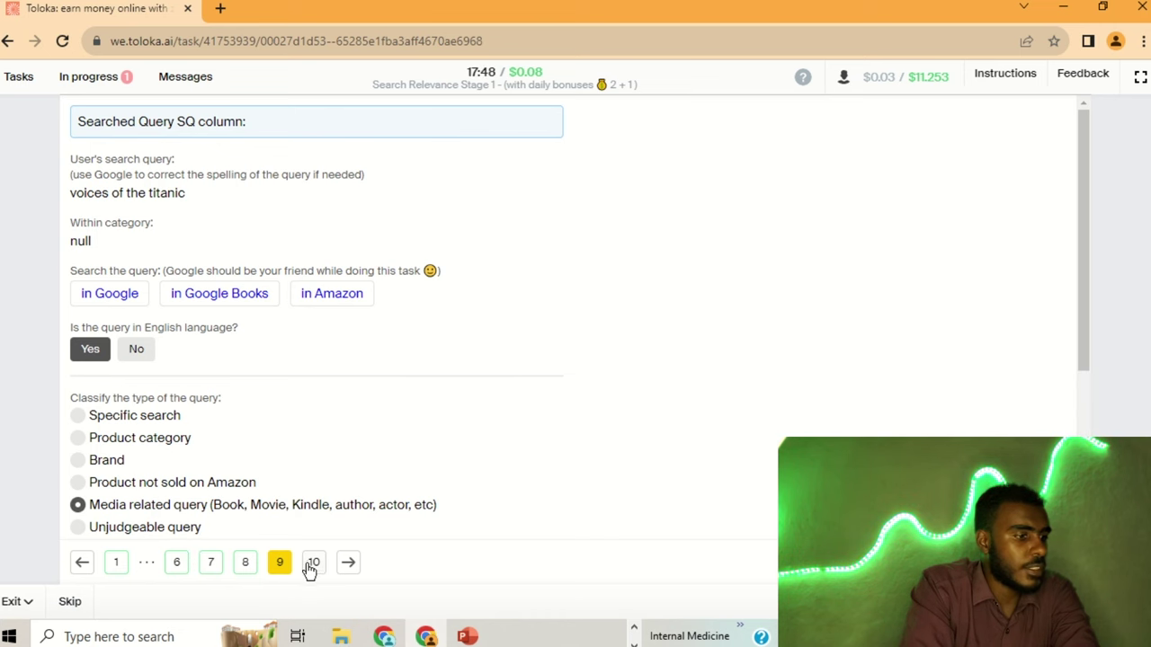
{"action": "left_click", "coordinate": [312, 564]}
- In task 10, look up "enof" in Google, mark it as English and Specific search, and submit the task set
{"action": "left_click", "coordinate": [110, 294]}
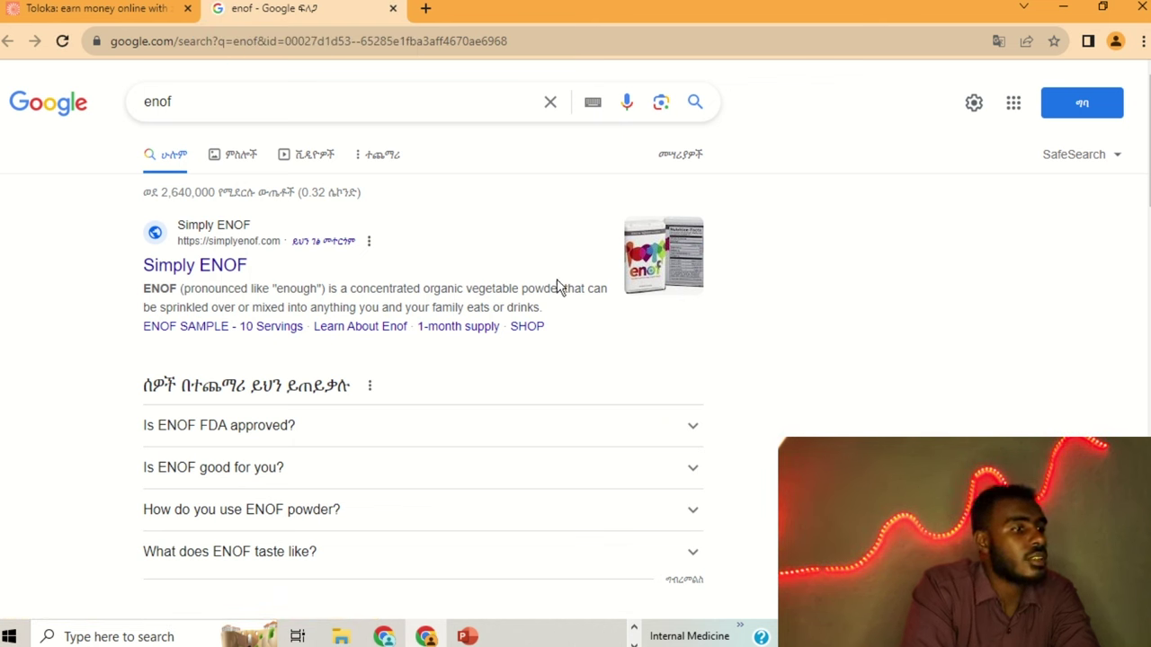
{"action": "left_click", "coordinate": [393, 11]}
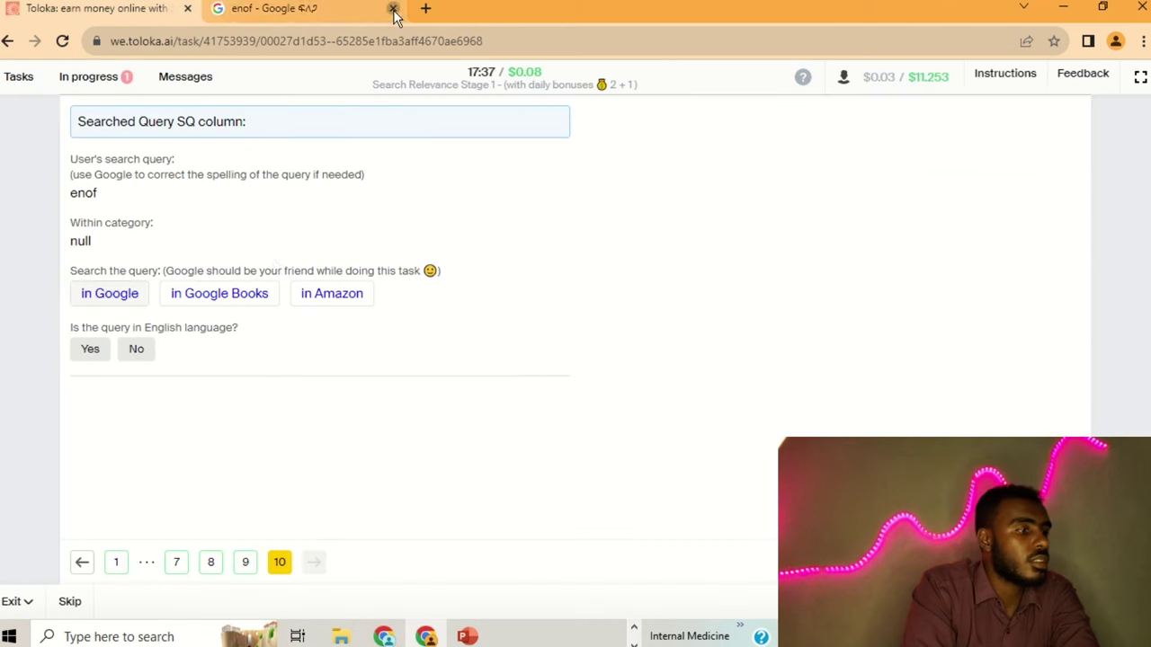
{"action": "left_click", "coordinate": [103, 352]}
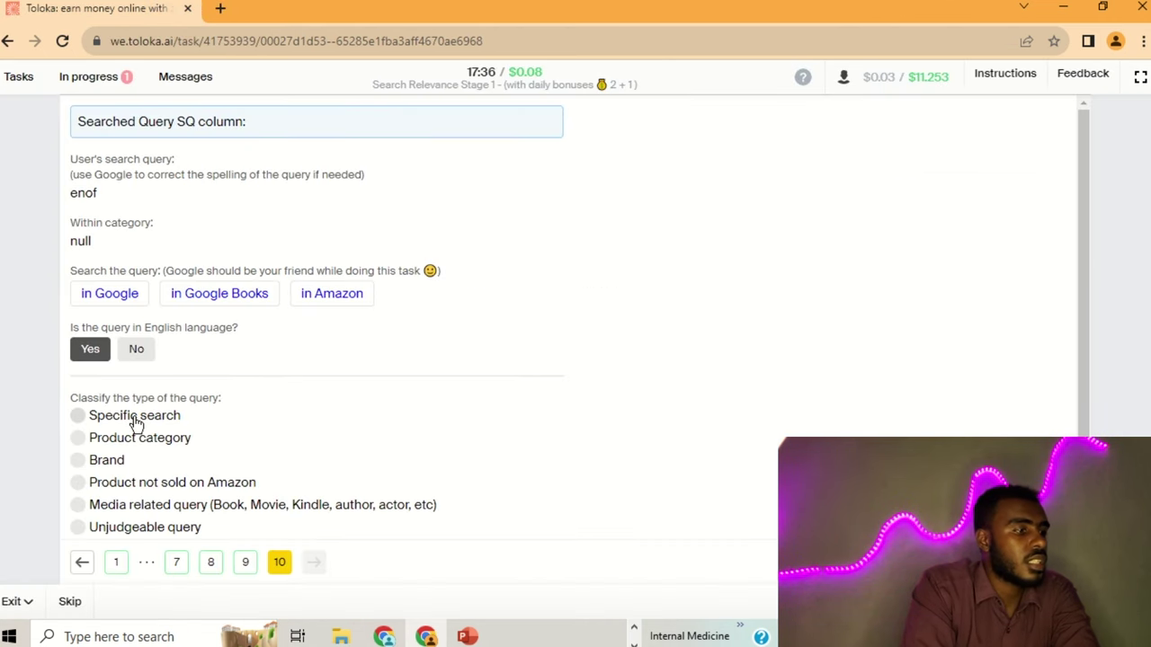
{"action": "left_click", "coordinate": [135, 418]}
{"action": "key", "text": "Return"}
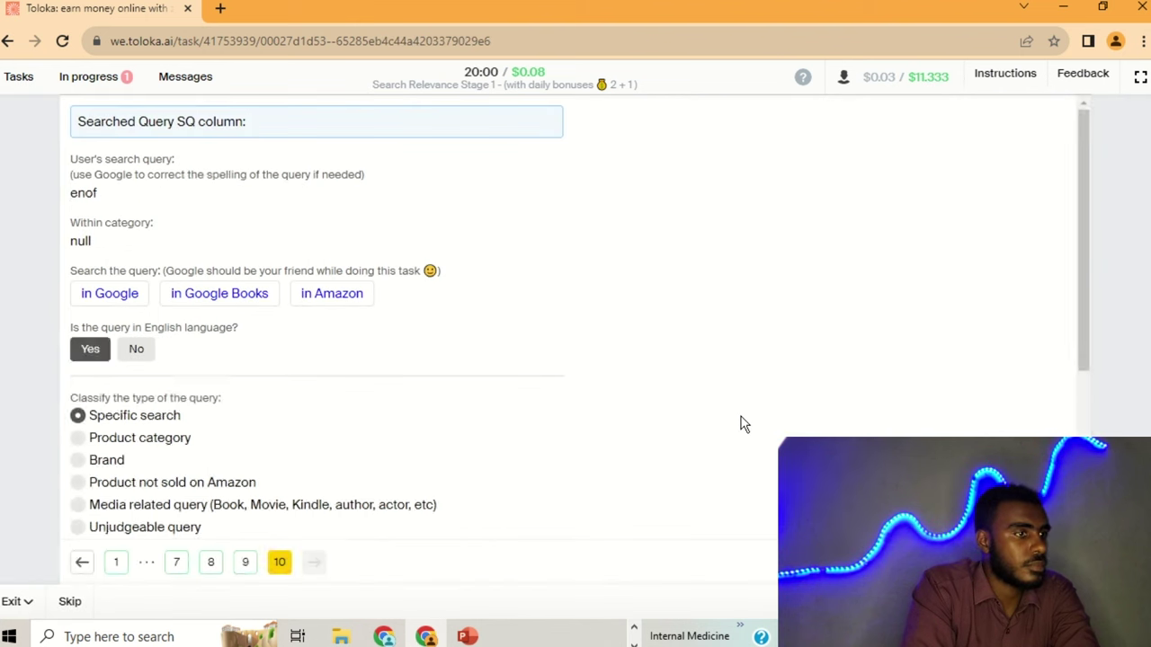
- In task 1 of the new set, look up "girls hocus pocus boots" in Google, mark it as English and Specific search, and proceed to task 2
{"action": "left_click", "coordinate": [112, 295]}
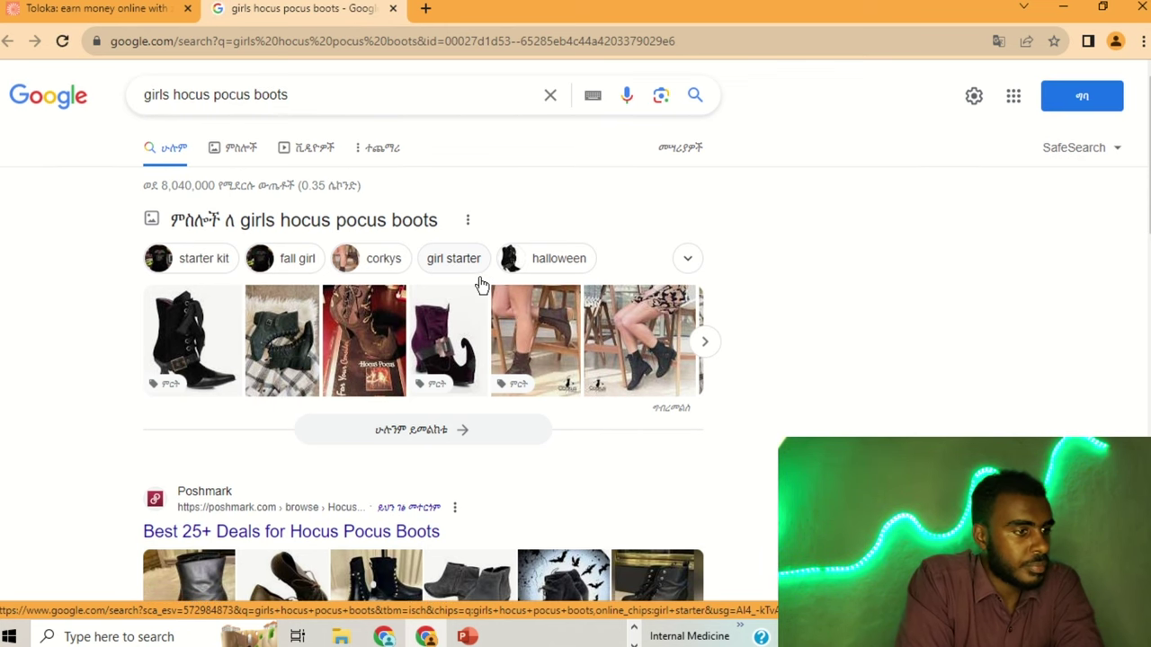
{"action": "scroll", "coordinate": [482, 285], "scroll_direction": "down", "scroll_amount": 3}
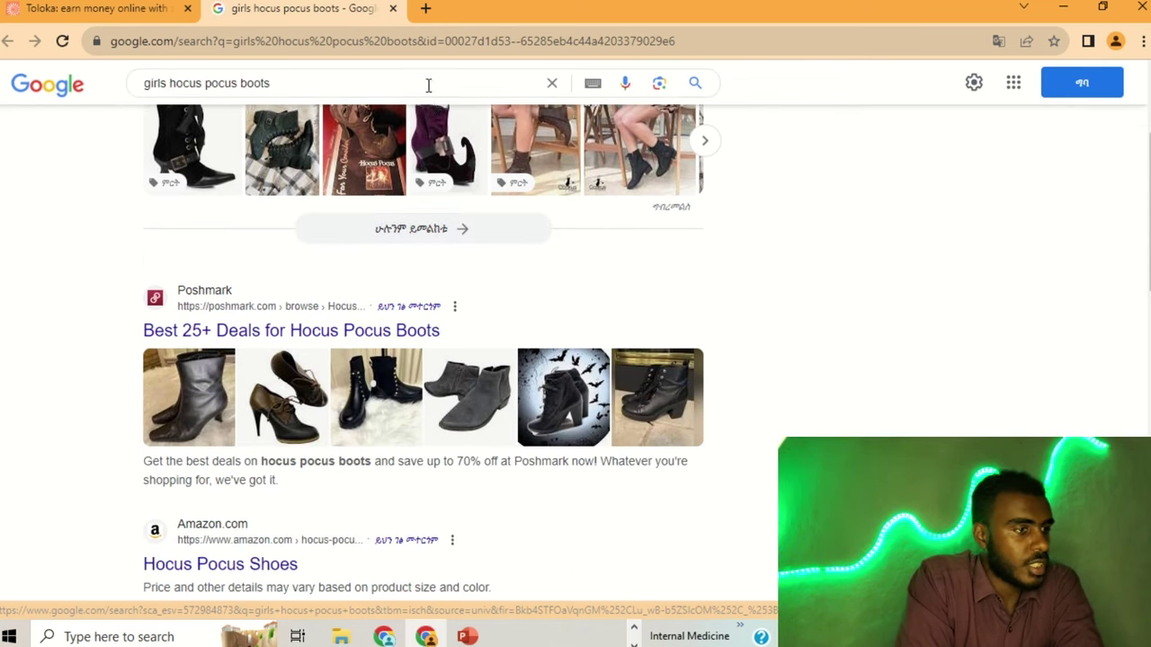
{"action": "left_click", "coordinate": [392, 8]}
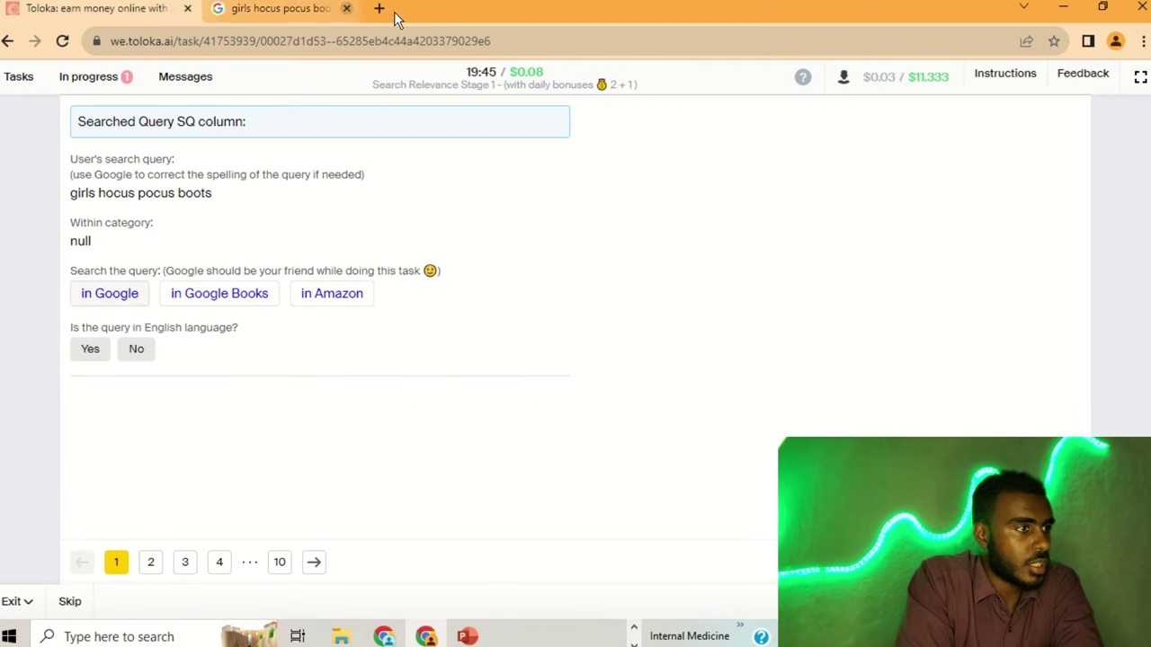
{"action": "left_click", "coordinate": [97, 351]}
{"action": "left_click", "coordinate": [120, 423]}
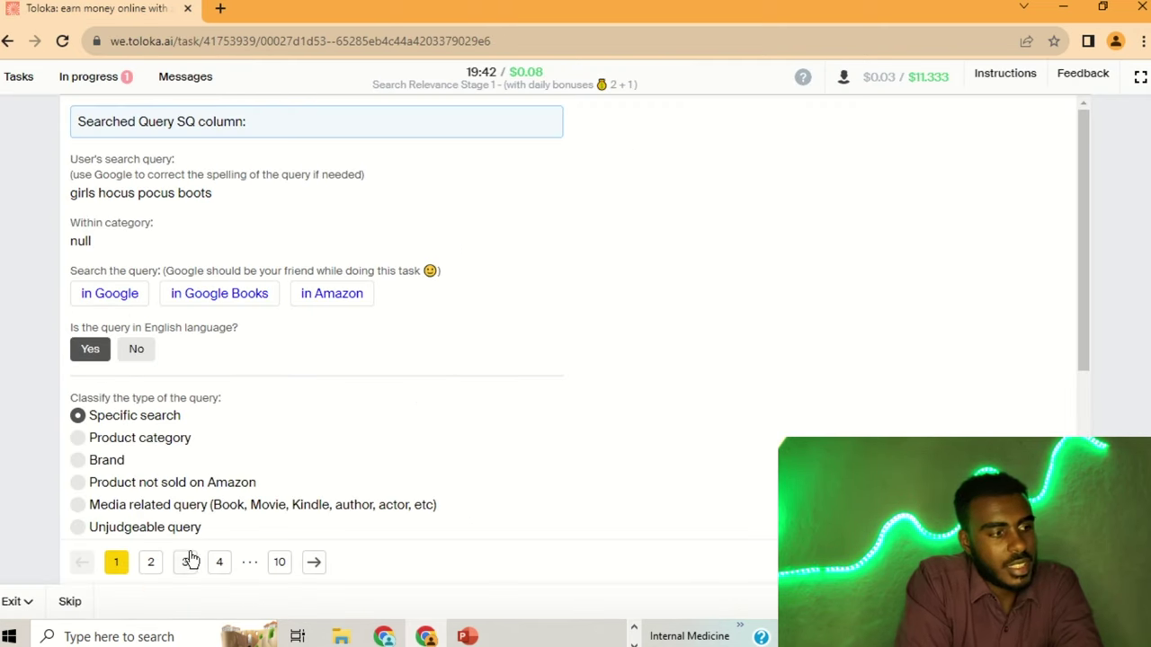
{"action": "left_click", "coordinate": [151, 564]}
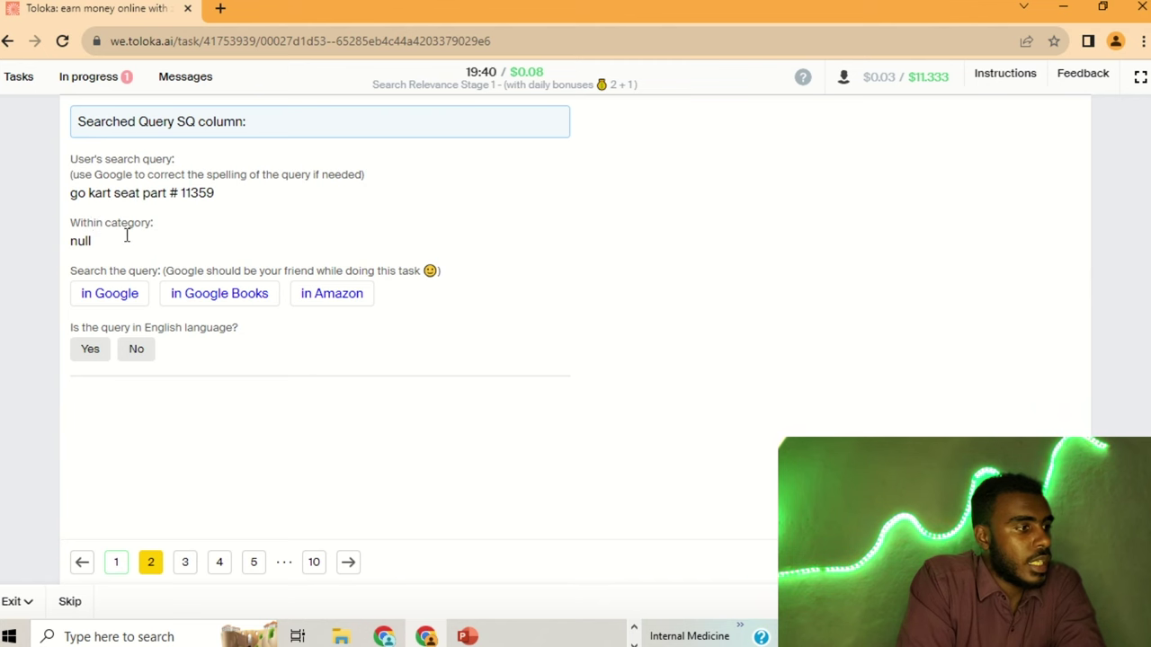
- In task 2, look up "go kart seat part # 11359" in Google, mark it as English and Specific search, and proceed to task 3
{"action": "left_click", "coordinate": [112, 294]}
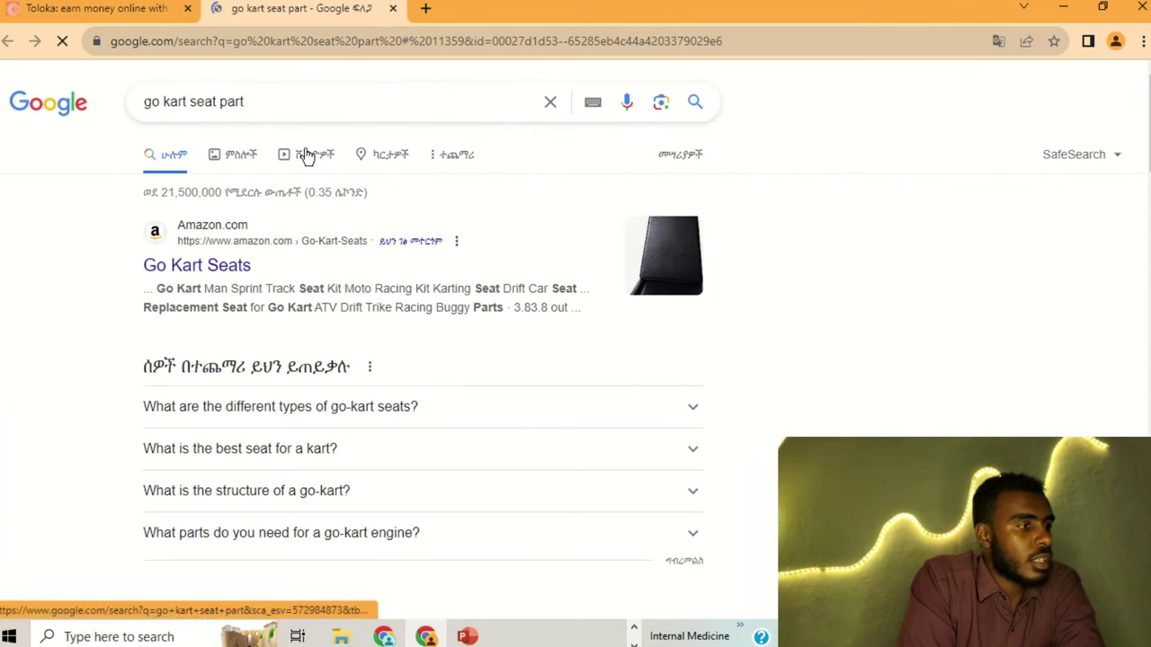
{"action": "left_click", "coordinate": [236, 164]}
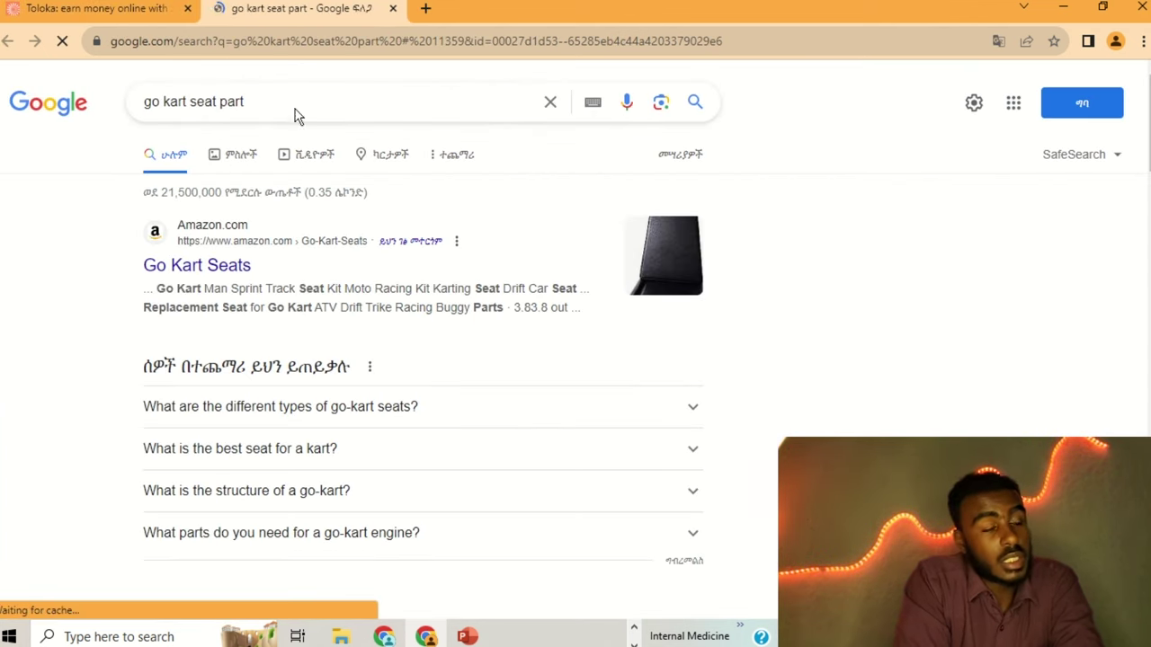
{"action": "left_click", "coordinate": [392, 8]}
{"action": "left_click", "coordinate": [93, 352]}
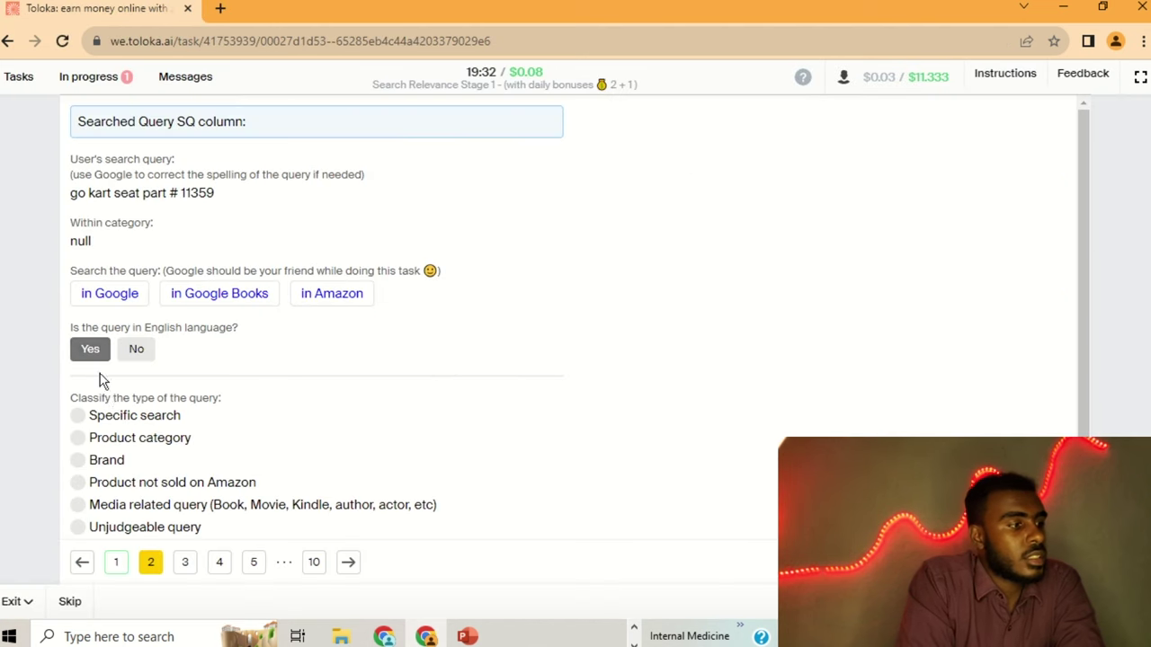
{"action": "left_click", "coordinate": [116, 417]}
{"action": "left_click", "coordinate": [183, 562]}
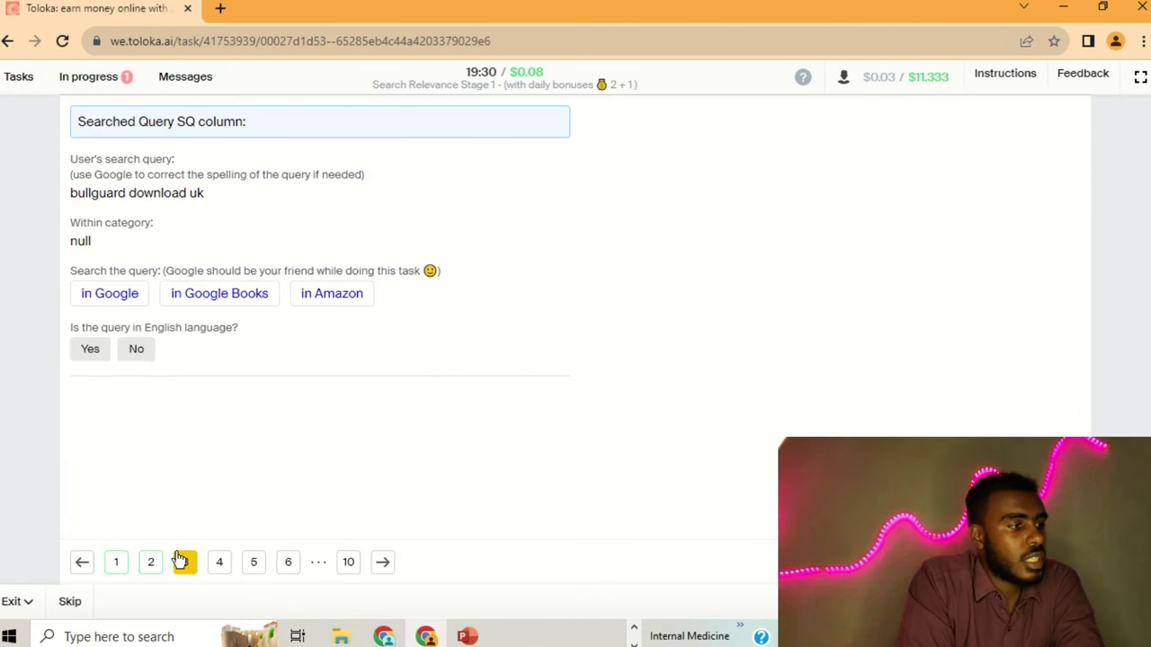
- In task 3, look up "bullguard download uk" in Google, mark it as English and Specific search, and proceed to task 4
{"action": "left_click", "coordinate": [109, 294]}
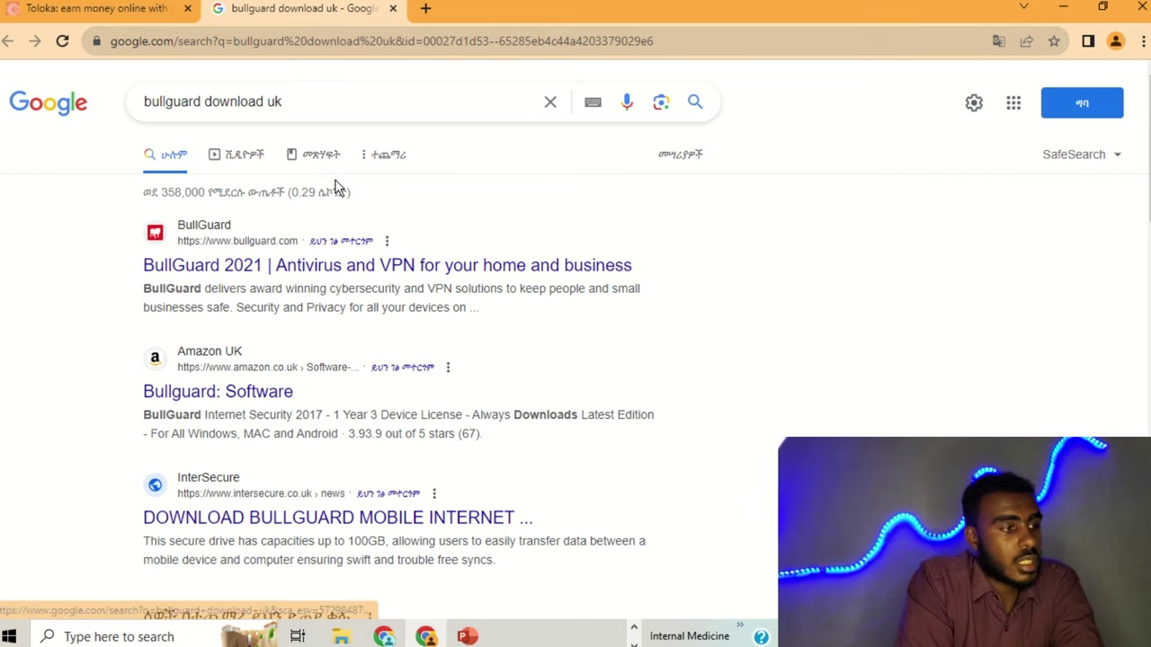
{"action": "scroll", "coordinate": [334, 185], "scroll_direction": "down", "scroll_amount": 2}
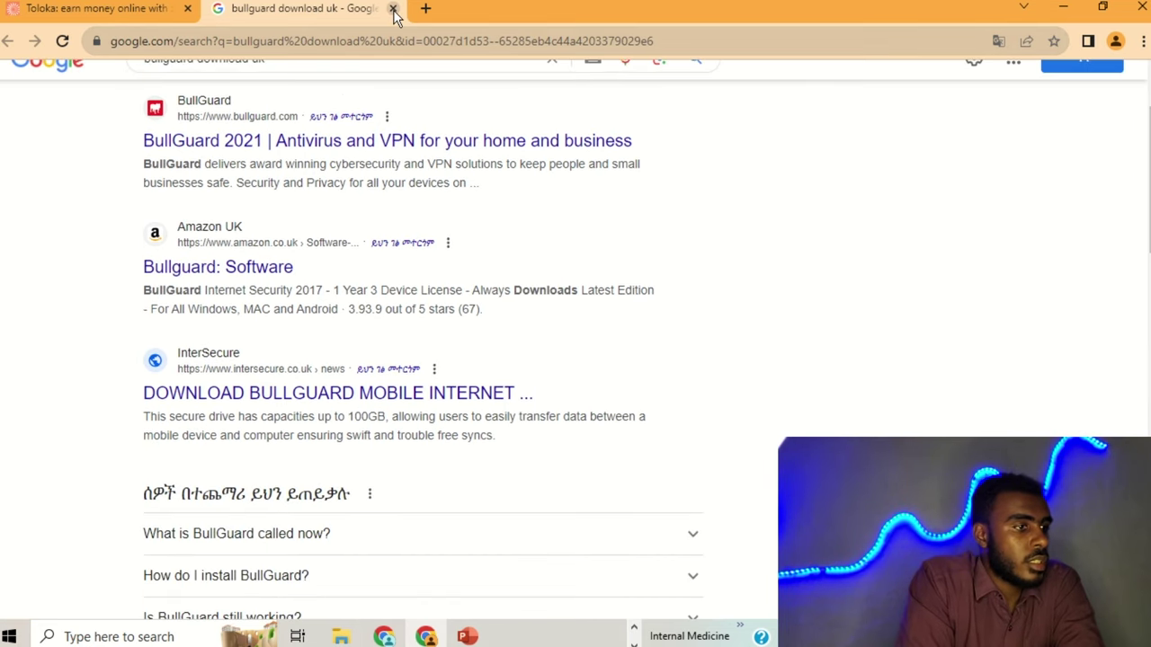
{"action": "left_click", "coordinate": [393, 8]}
{"action": "left_click", "coordinate": [95, 358]}
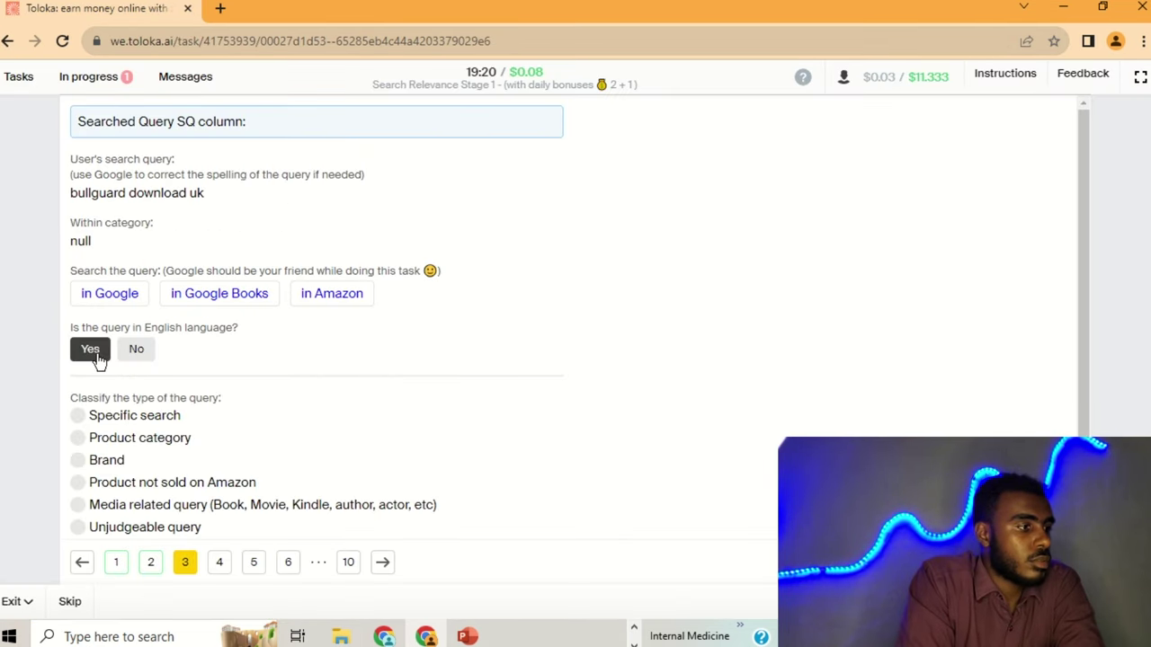
{"action": "left_click", "coordinate": [109, 466]}
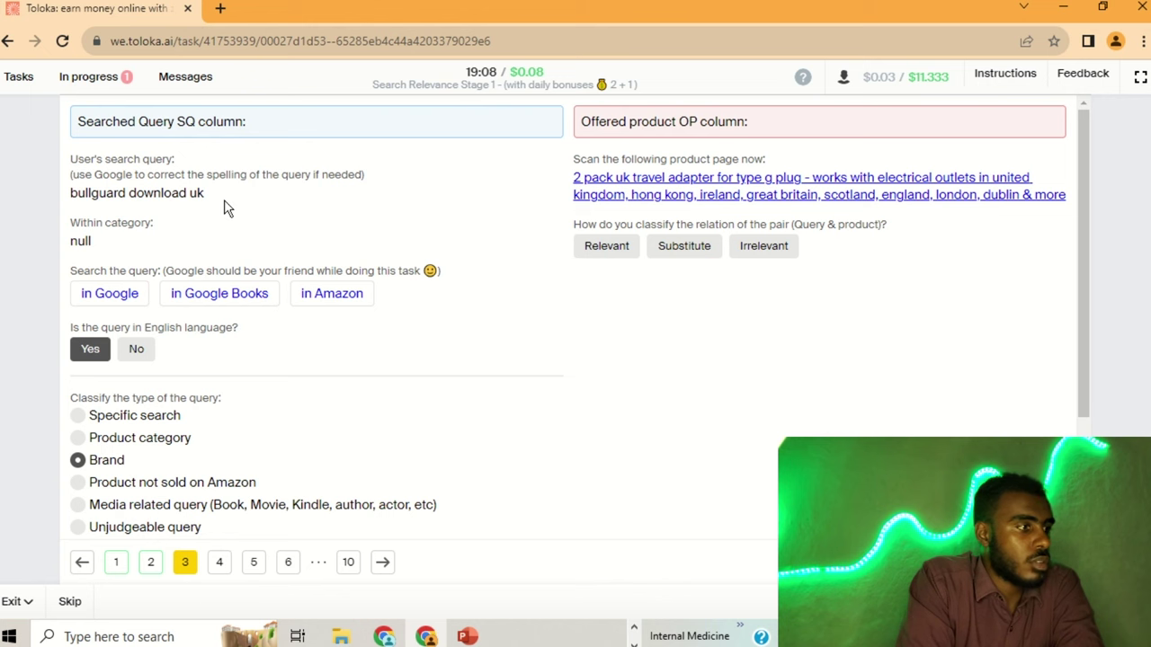
{"action": "left_click", "coordinate": [133, 419]}
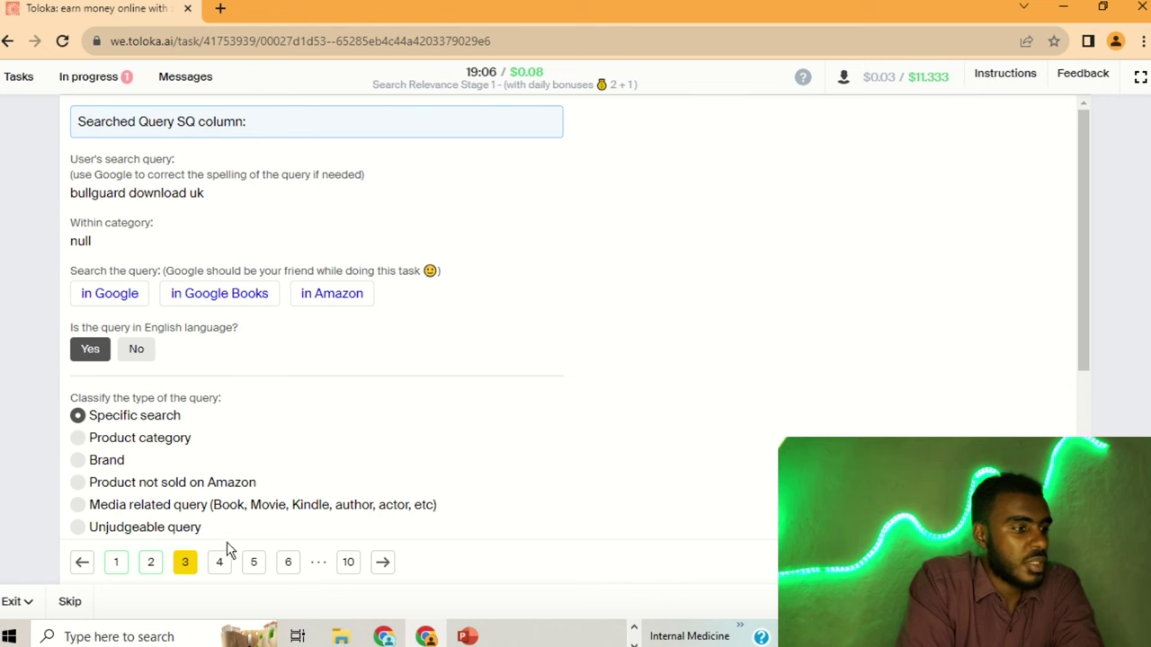
{"action": "left_click", "coordinate": [223, 563]}
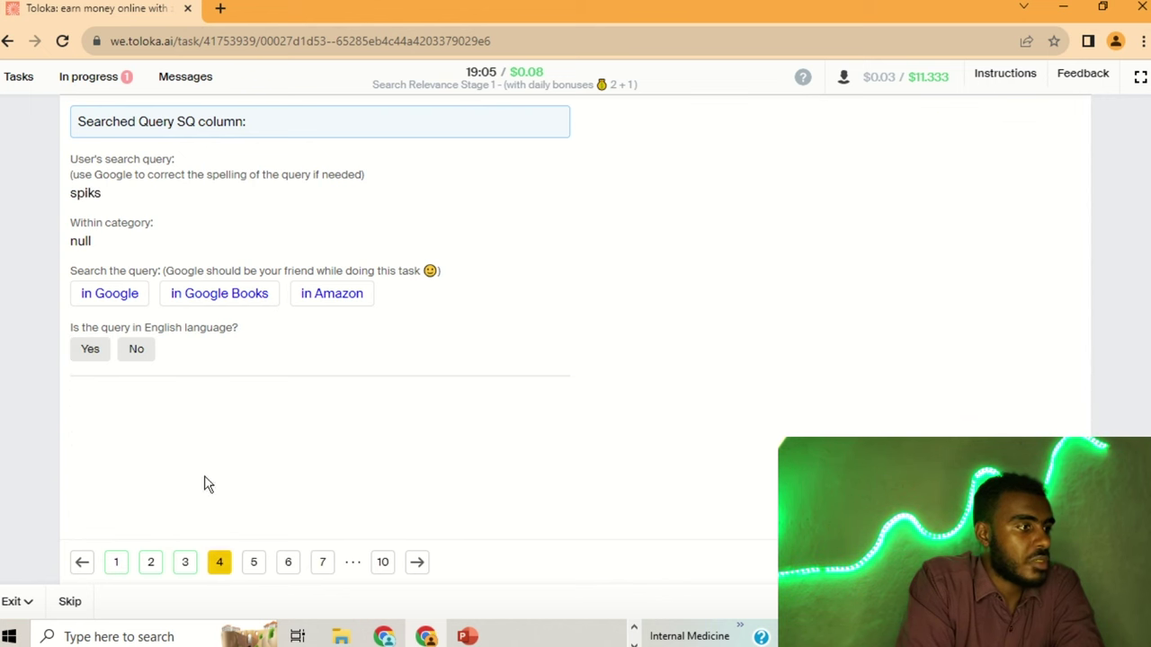
- In task 4, look up "spiks" in Google and Amazon, mark it as English, and examine the Google results
{"action": "left_click", "coordinate": [131, 304]}
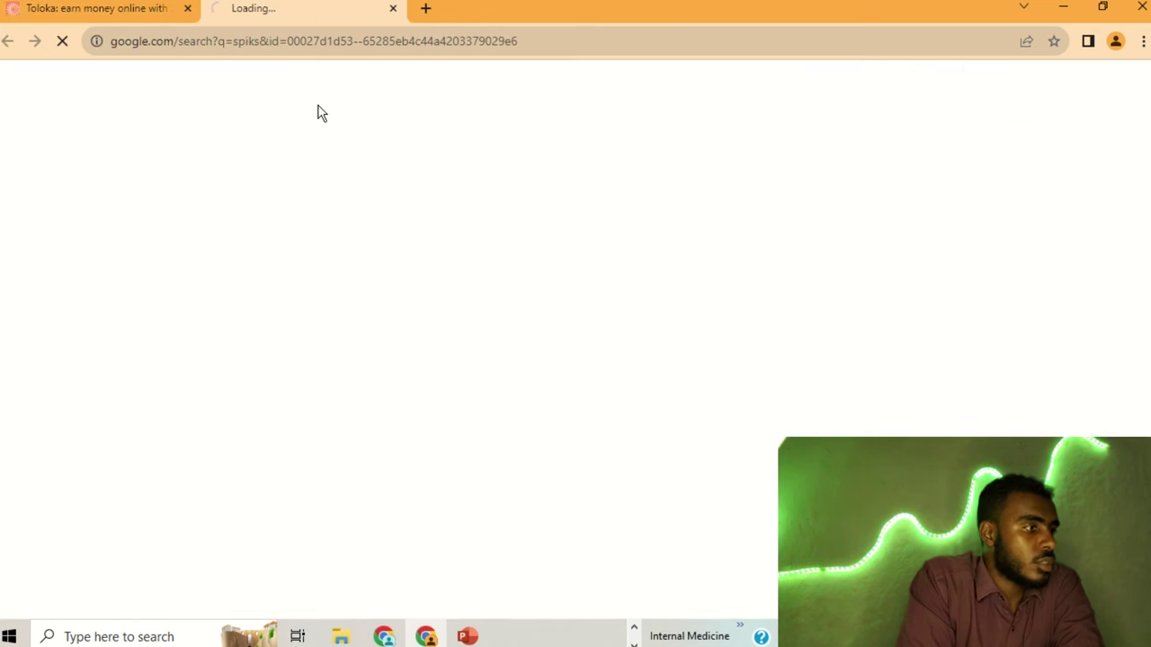
{"action": "left_click", "coordinate": [394, 8]}
{"action": "left_click", "coordinate": [321, 295]}
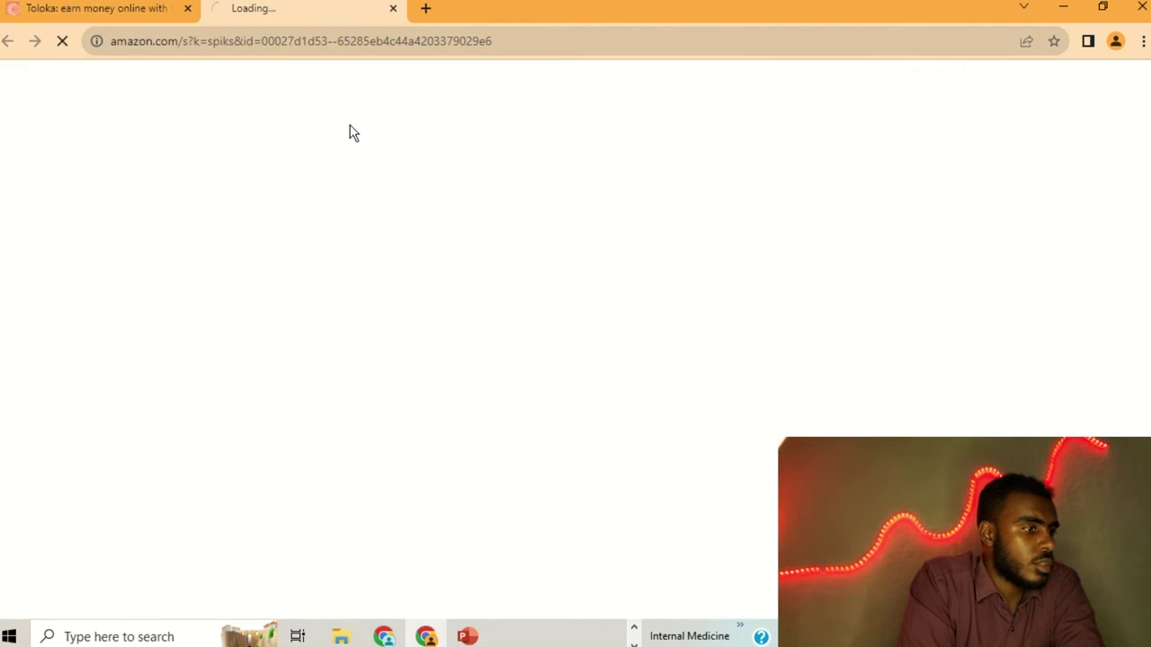
{"action": "left_click", "coordinate": [392, 9]}
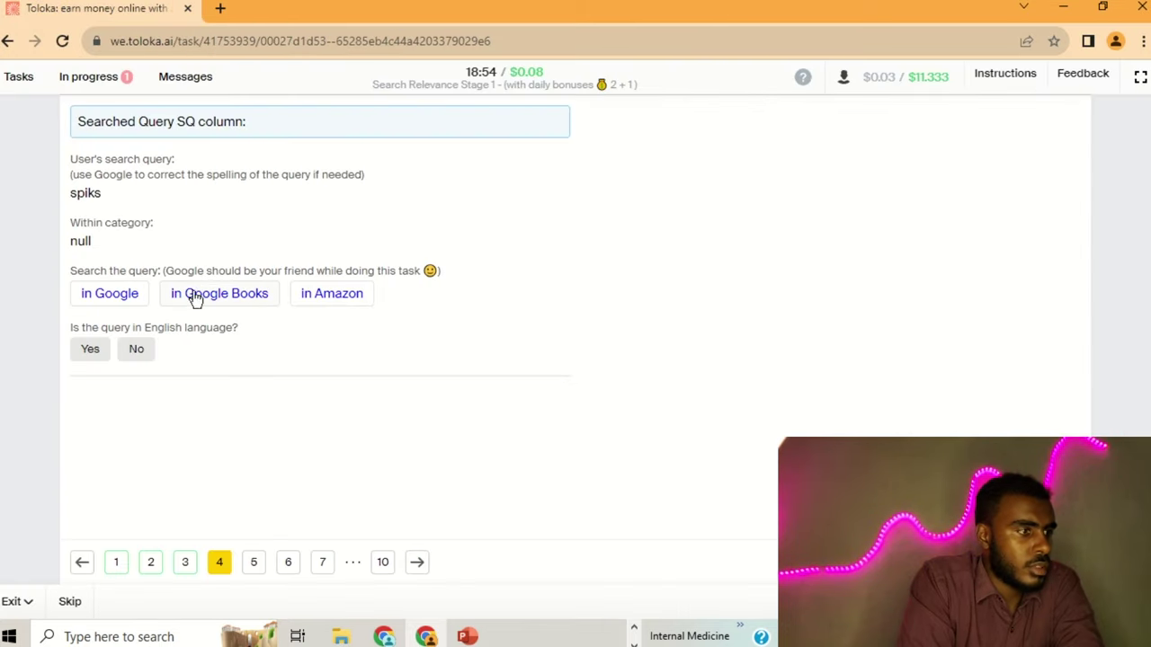
{"action": "left_click", "coordinate": [91, 350]}
{"action": "left_click", "coordinate": [126, 293]}
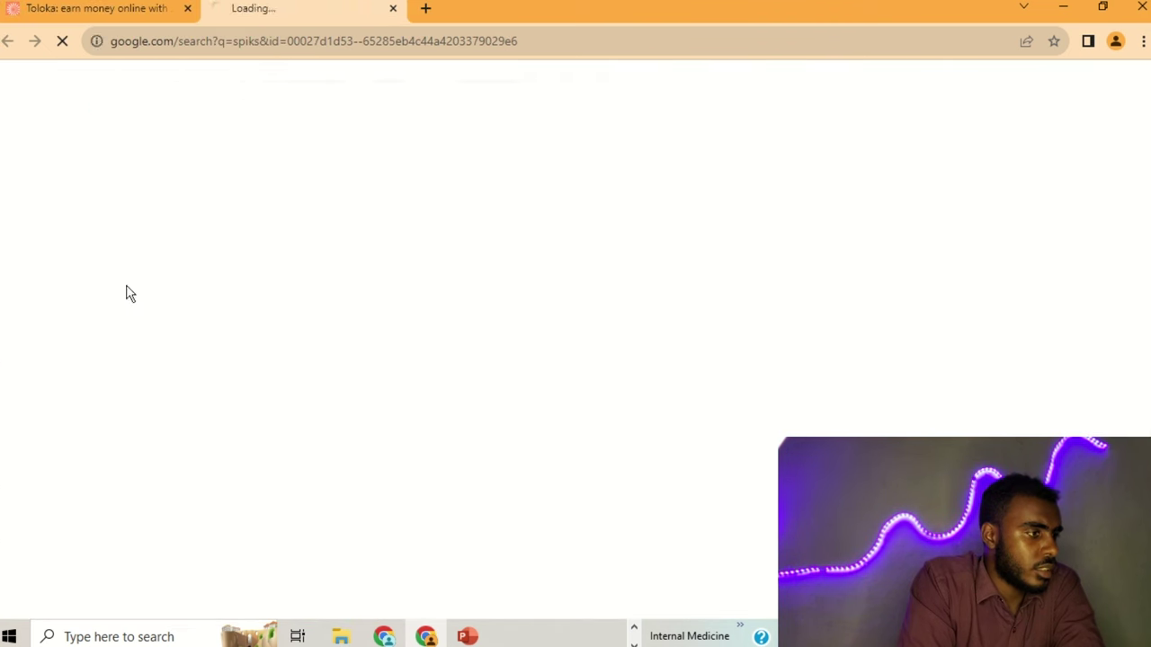
{"action": "scroll", "coordinate": [251, 393], "scroll_direction": "down", "scroll_amount": 5}
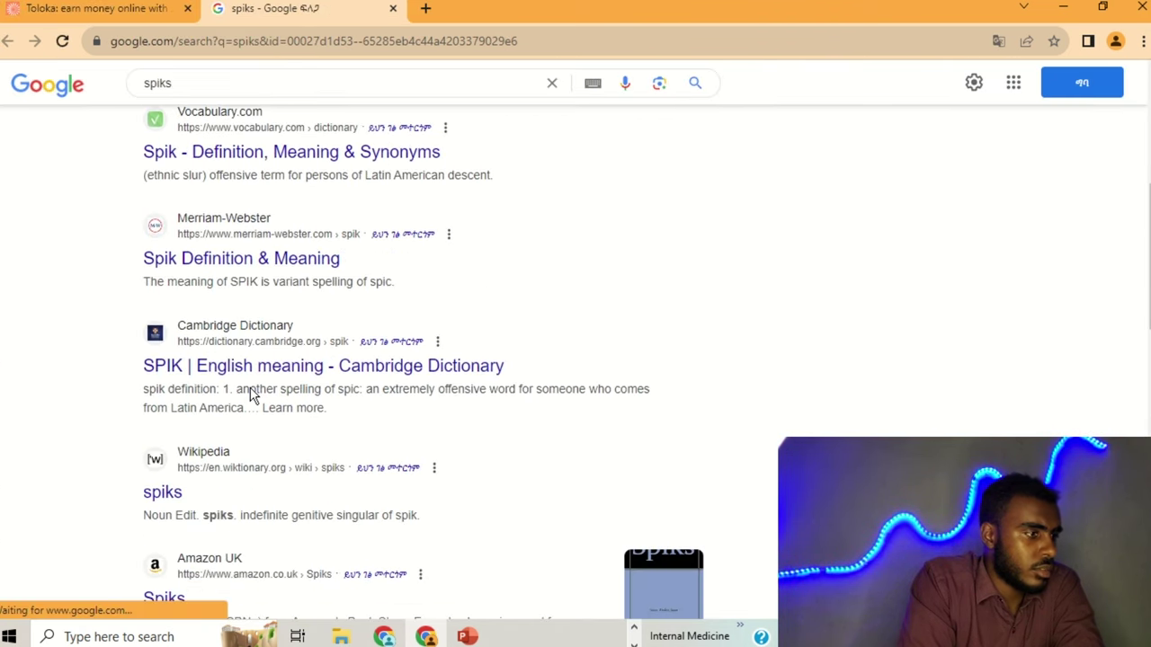
{"action": "scroll", "coordinate": [251, 389], "scroll_direction": "down", "scroll_amount": 4}
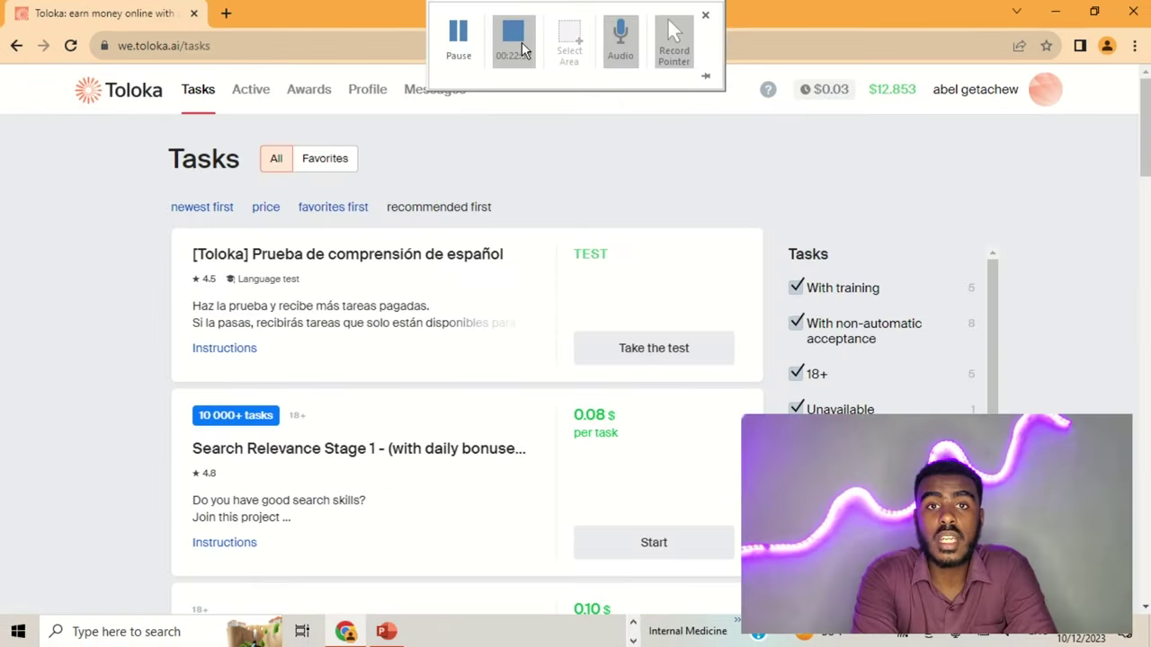
{"action": "left_click", "coordinate": [514, 36]}
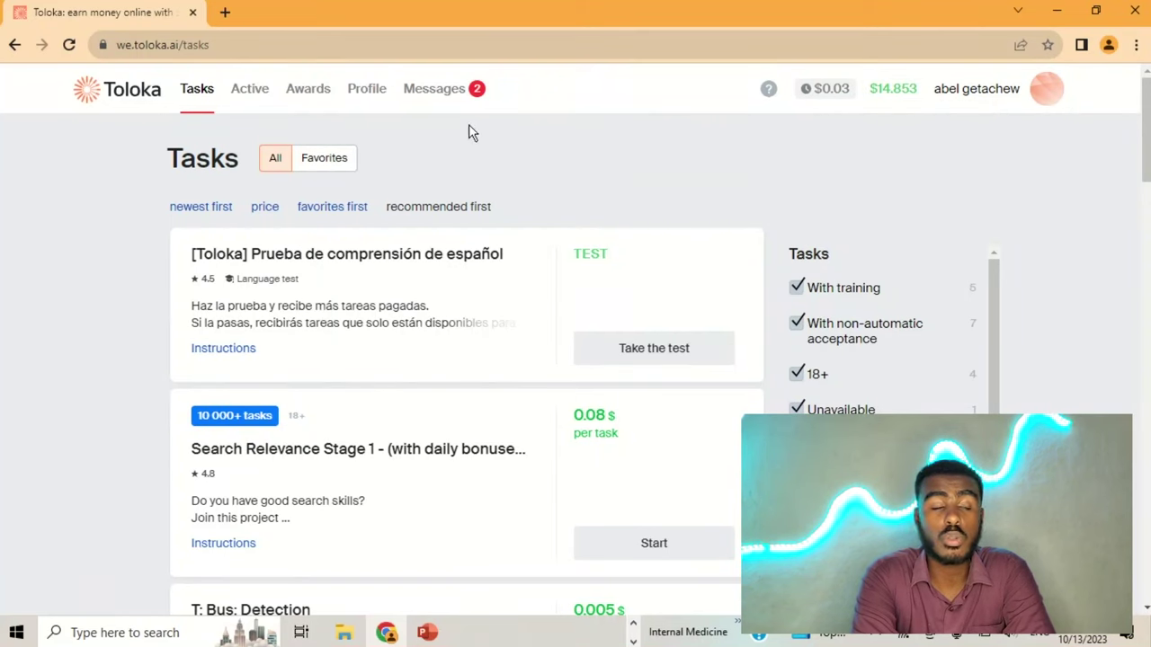
- Read the two unread Product Search Relevance Bonus messages in the Toloka inbox and return to the message list
{"action": "left_click", "coordinate": [438, 106]}
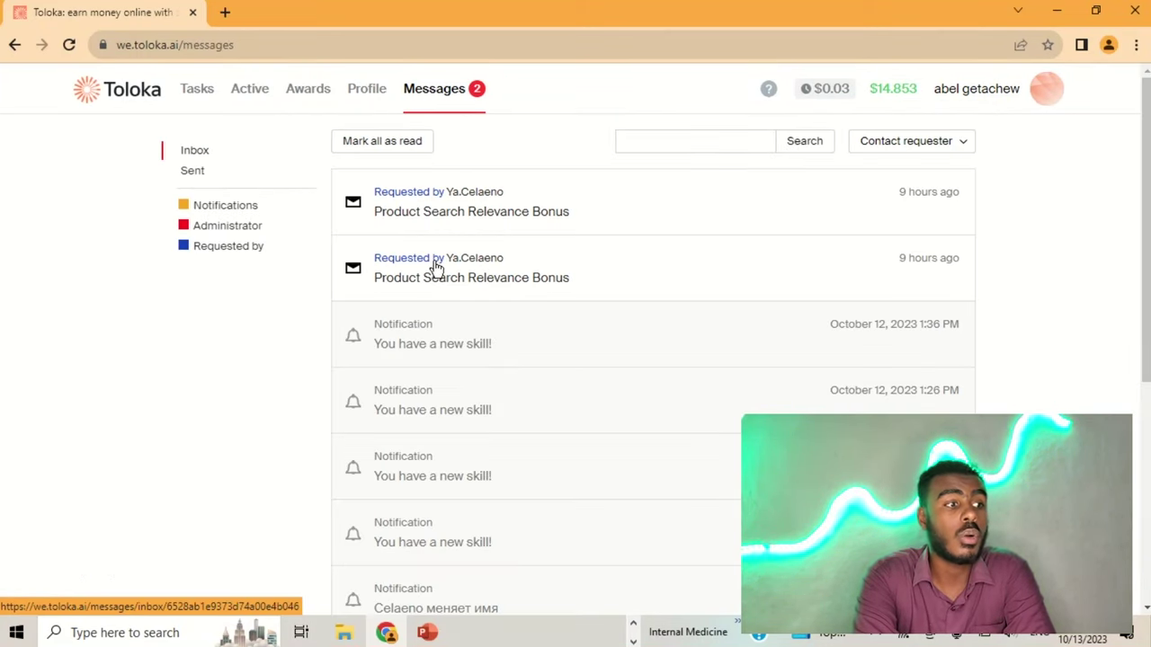
{"action": "left_click", "coordinate": [605, 219]}
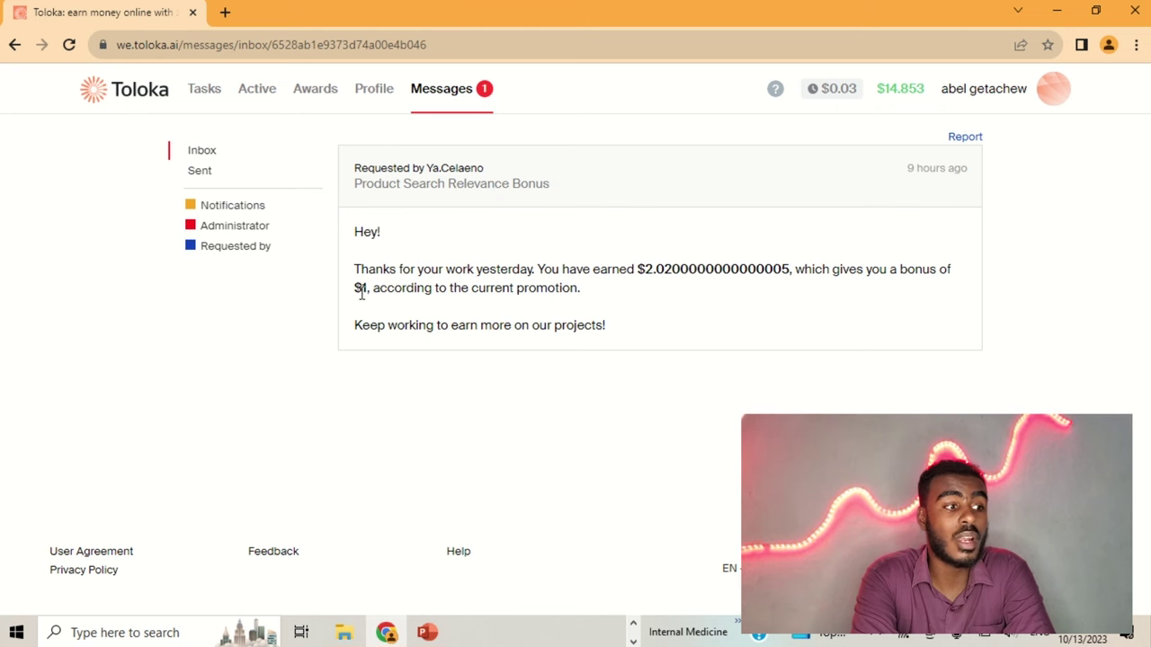
{"action": "left_click", "coordinate": [456, 98]}
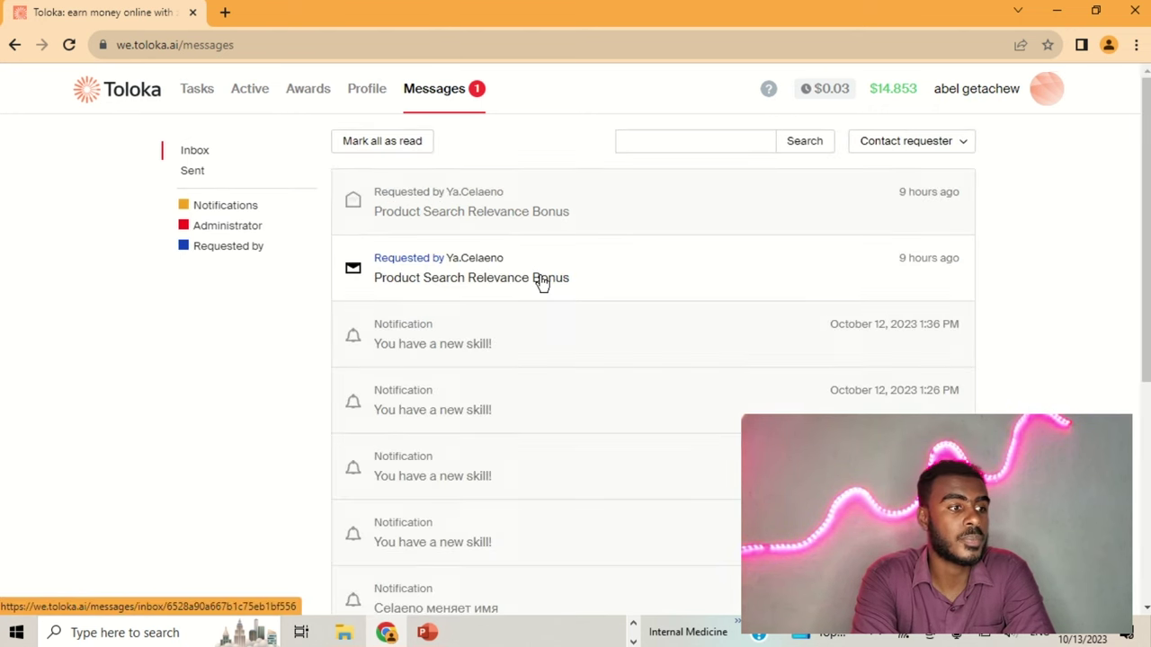
{"action": "left_click", "coordinate": [542, 283]}
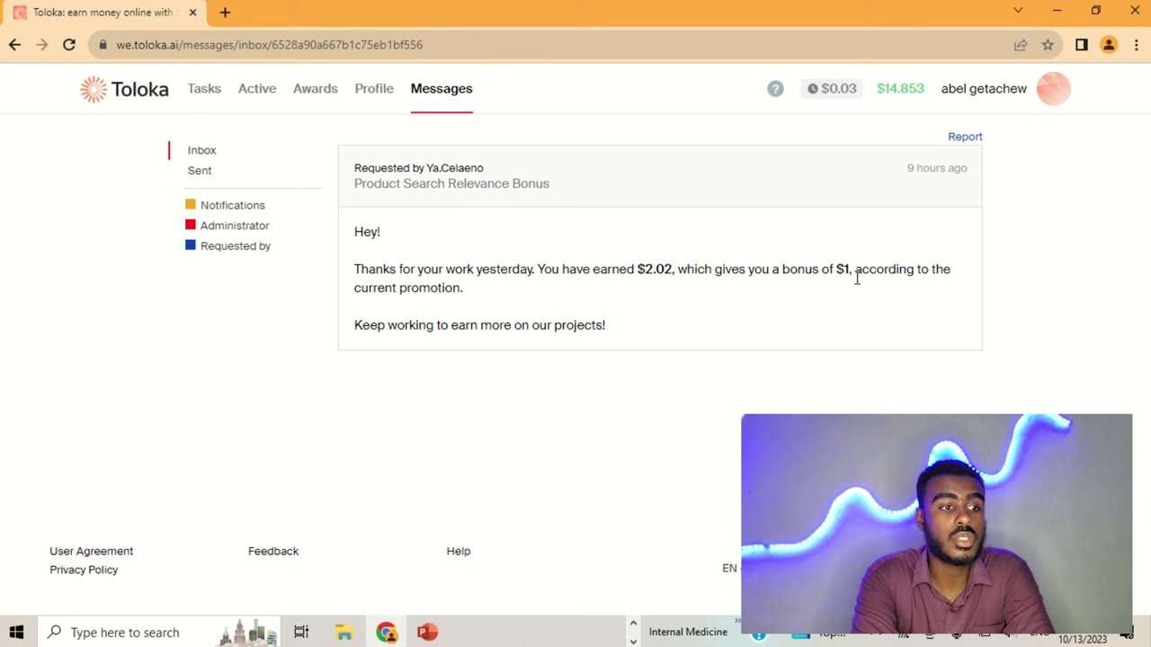
{"action": "left_click", "coordinate": [442, 93]}
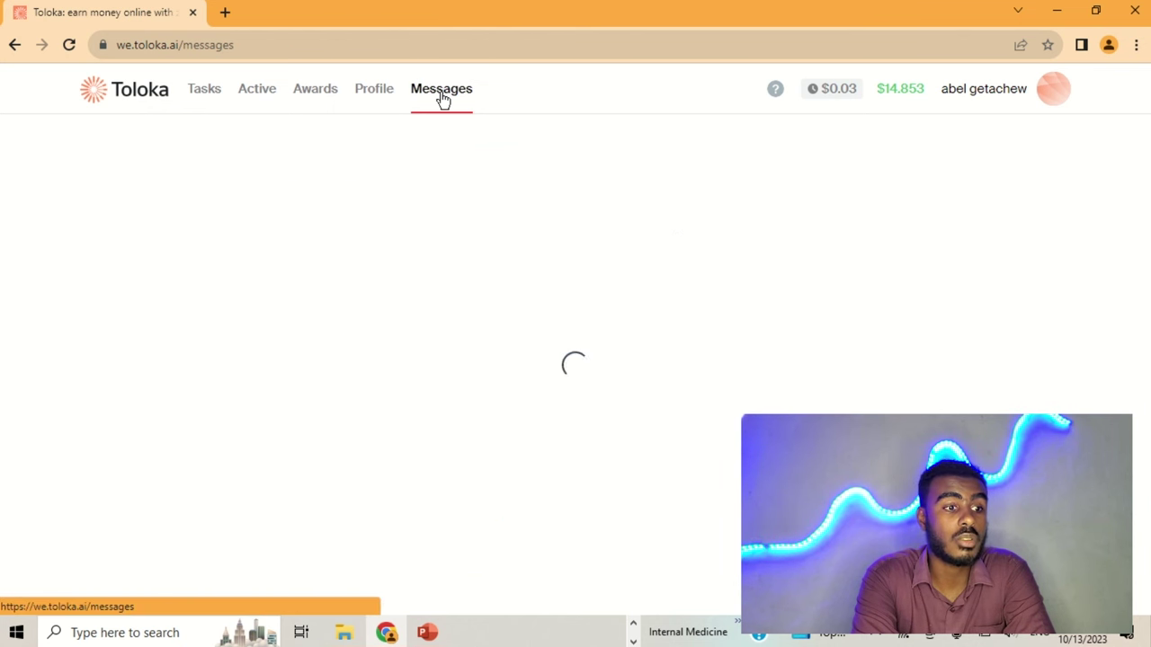
- Check the account balance and withdrawal options, and review the bonuses and earnings in the completed task history
{"action": "left_click", "coordinate": [888, 93]}
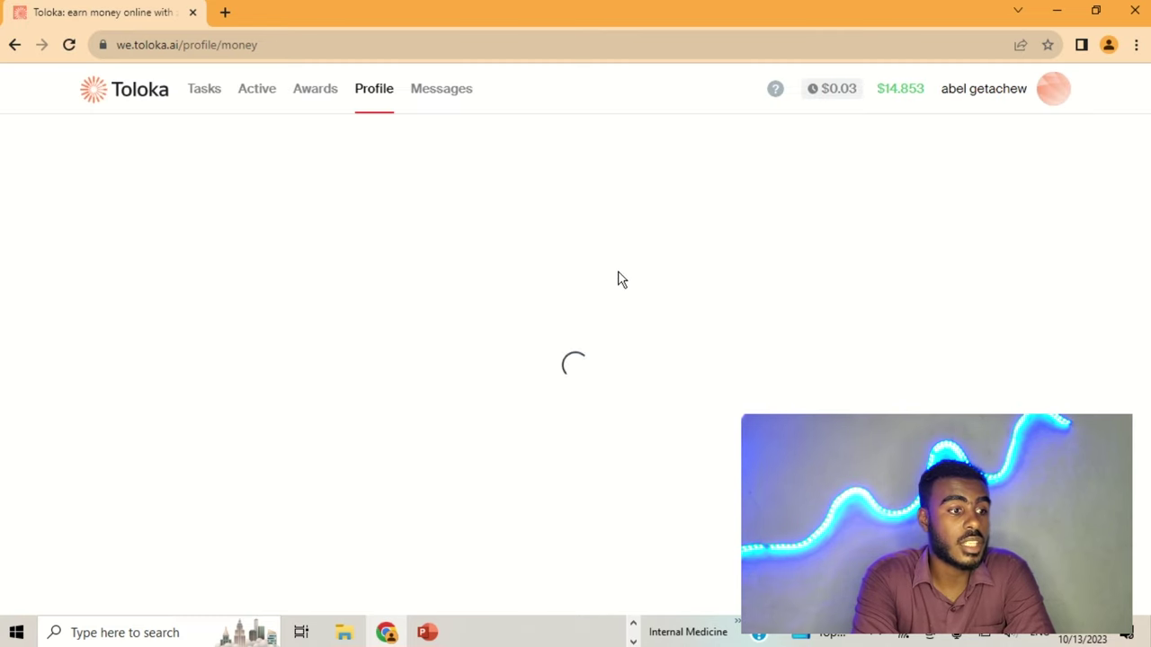
{"action": "scroll", "coordinate": [622, 261], "scroll_direction": "down", "scroll_amount": 1}
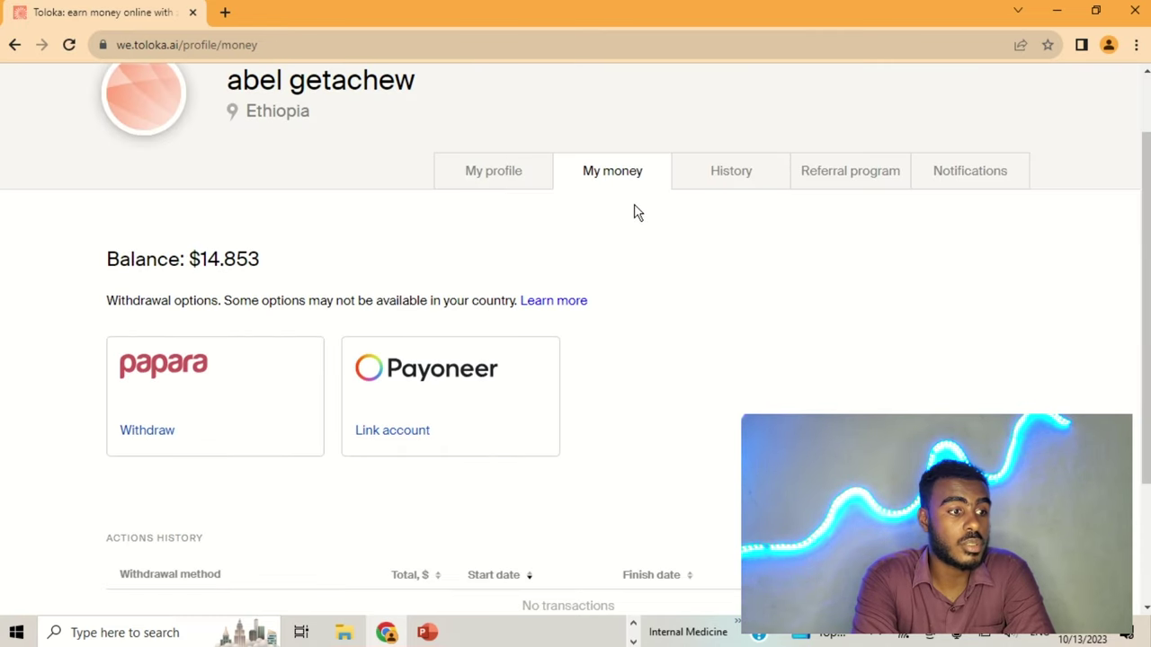
{"action": "left_click", "coordinate": [720, 185]}
{"action": "scroll", "coordinate": [632, 405], "scroll_direction": "down", "scroll_amount": 4}
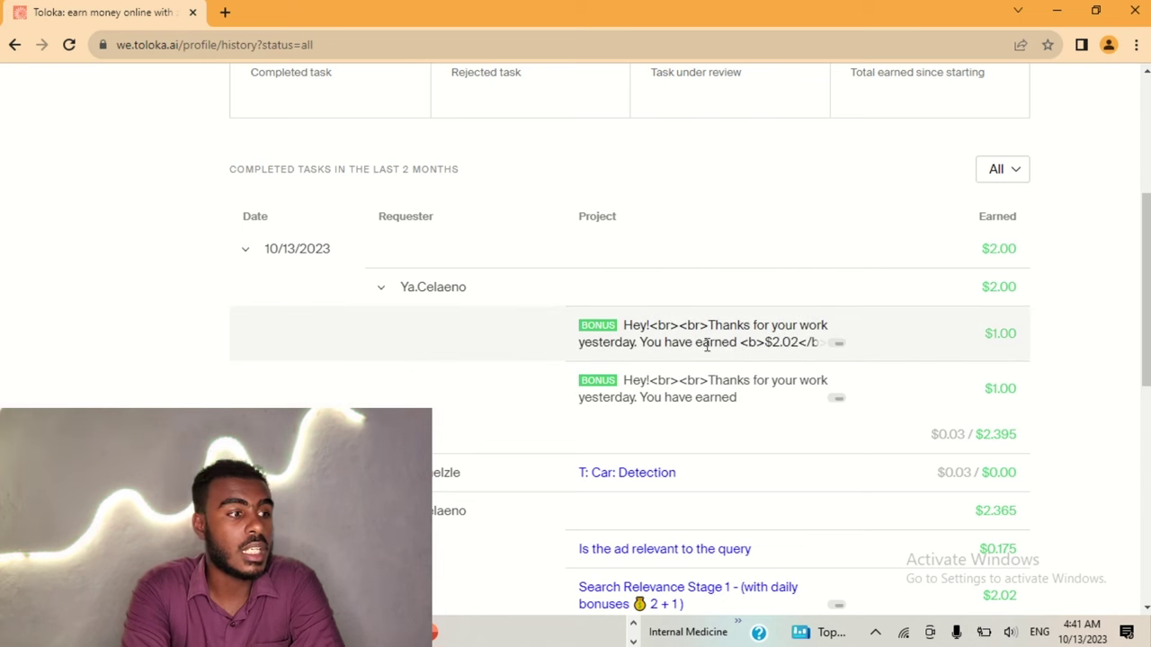
{"action": "scroll", "coordinate": [462, 433], "scroll_direction": "down", "scroll_amount": 1}
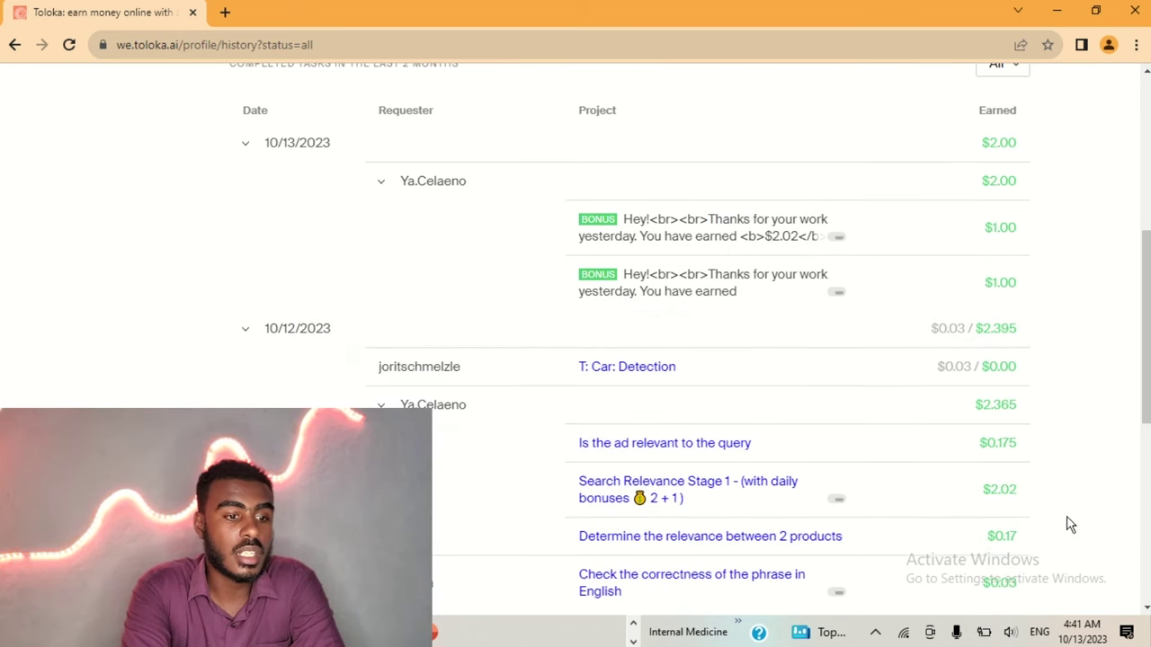
{"action": "scroll", "coordinate": [1043, 494], "scroll_direction": "up", "scroll_amount": 1}
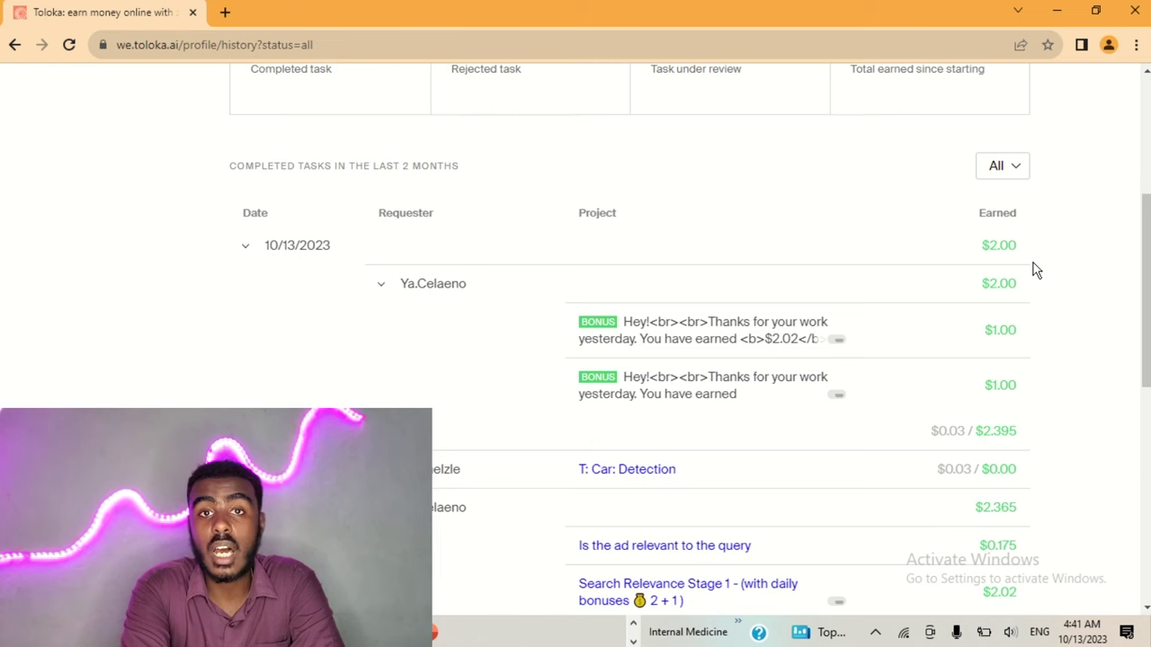
{"action": "scroll", "coordinate": [1033, 269], "scroll_direction": "up", "scroll_amount": 3}
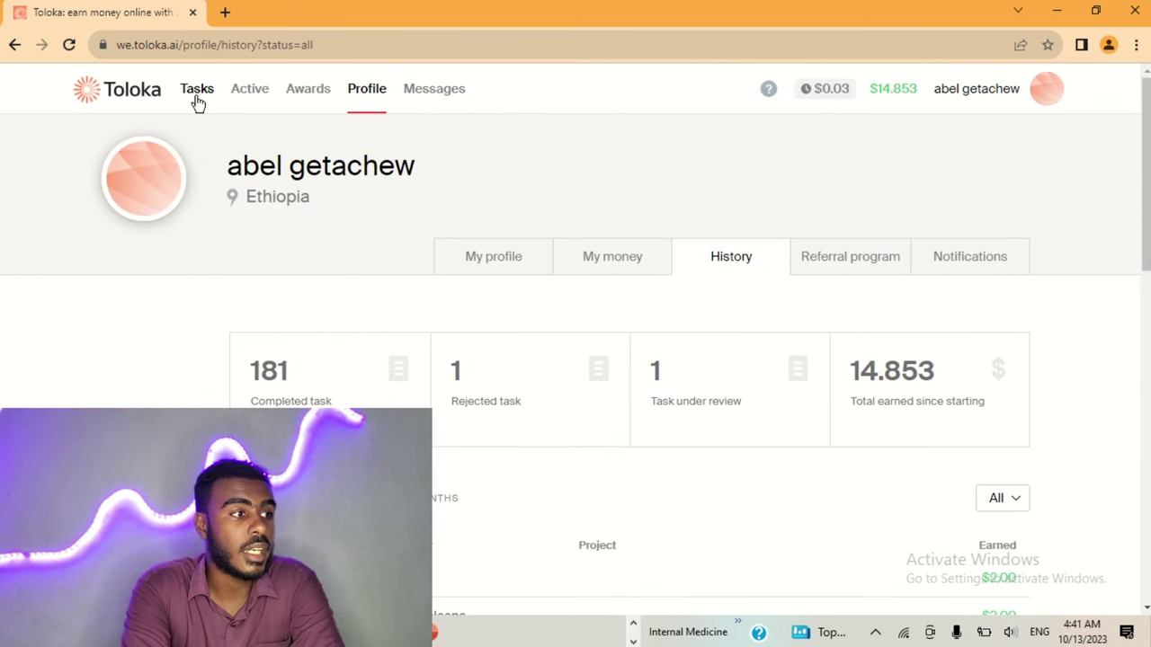
- Start a new Search Relevance Stage 1 task set from the list of available tasks
{"action": "left_click", "coordinate": [199, 99]}
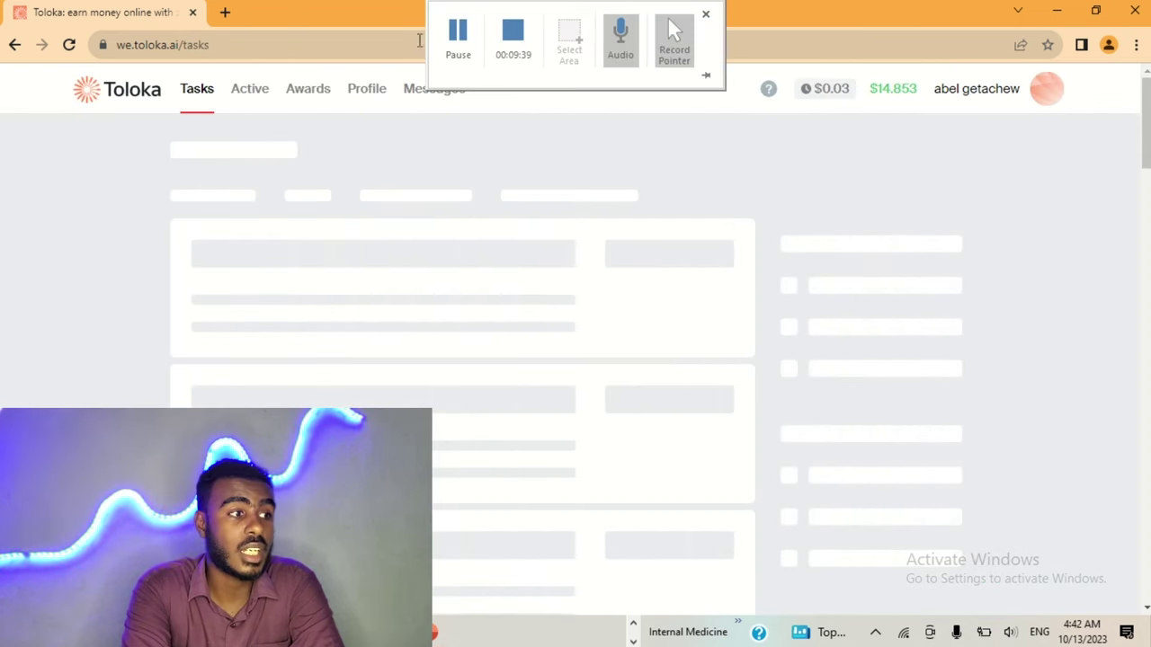
{"action": "scroll", "coordinate": [375, 365], "scroll_direction": "down", "scroll_amount": 2}
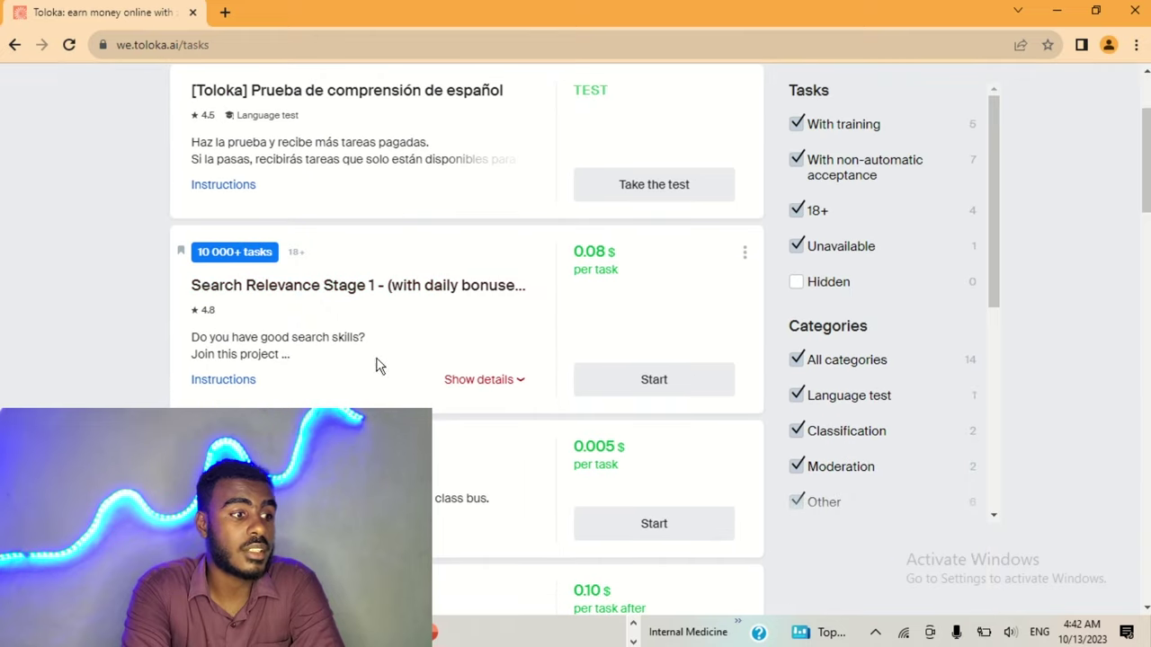
{"action": "left_click", "coordinate": [629, 379]}
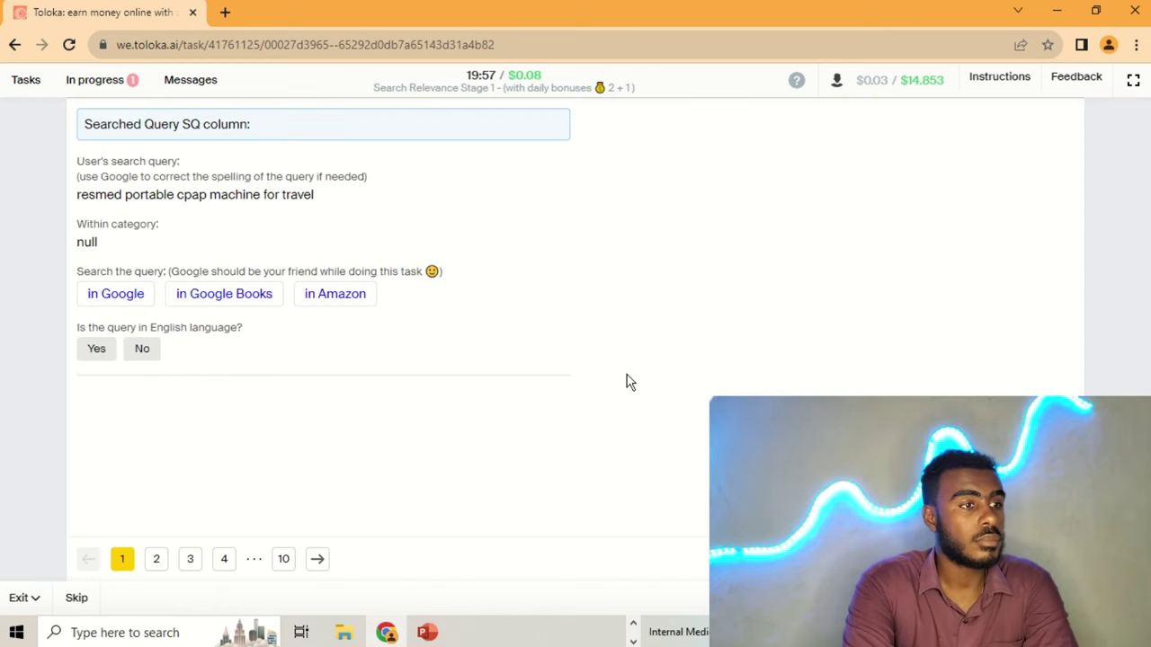
- In task 1, look up "resmed portable cpap machine for travel" in Google, mark it as English and Specific search, and proceed to task 2
{"action": "left_click", "coordinate": [124, 300]}
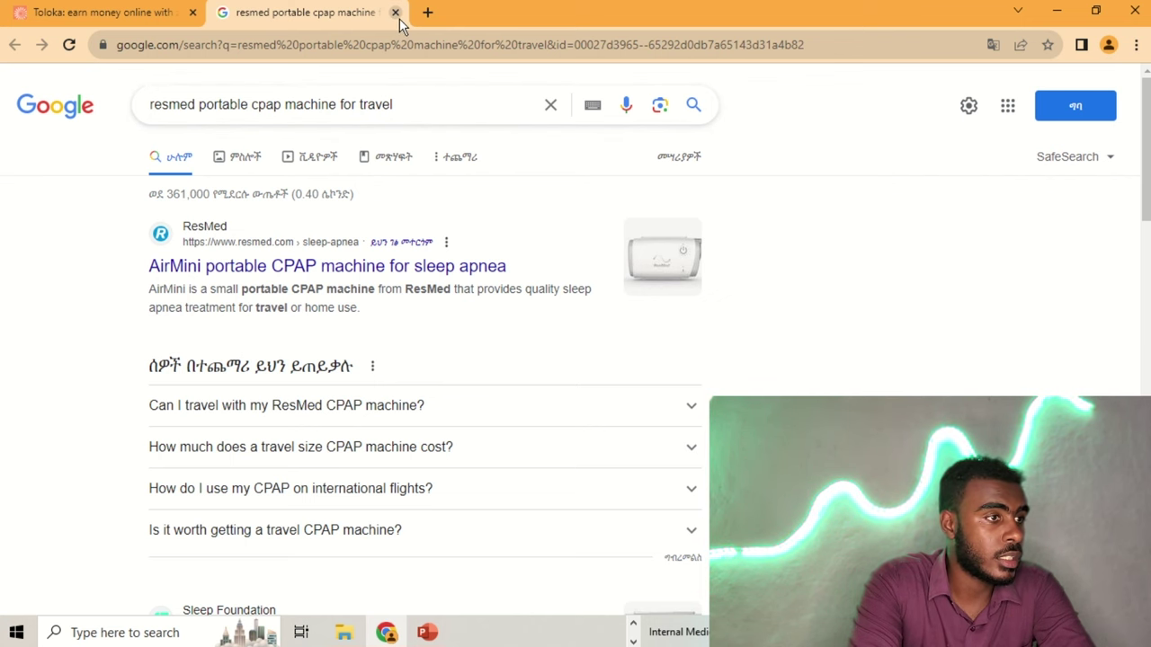
{"action": "left_click", "coordinate": [395, 13]}
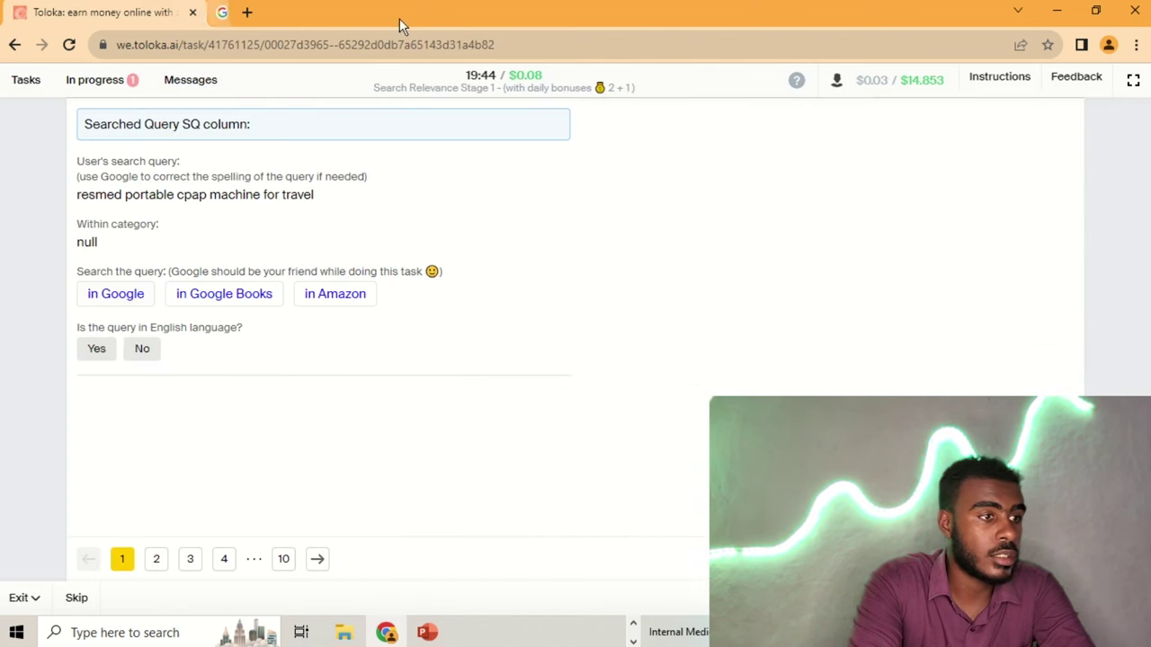
{"action": "left_click", "coordinate": [96, 351]}
{"action": "left_click", "coordinate": [98, 416]}
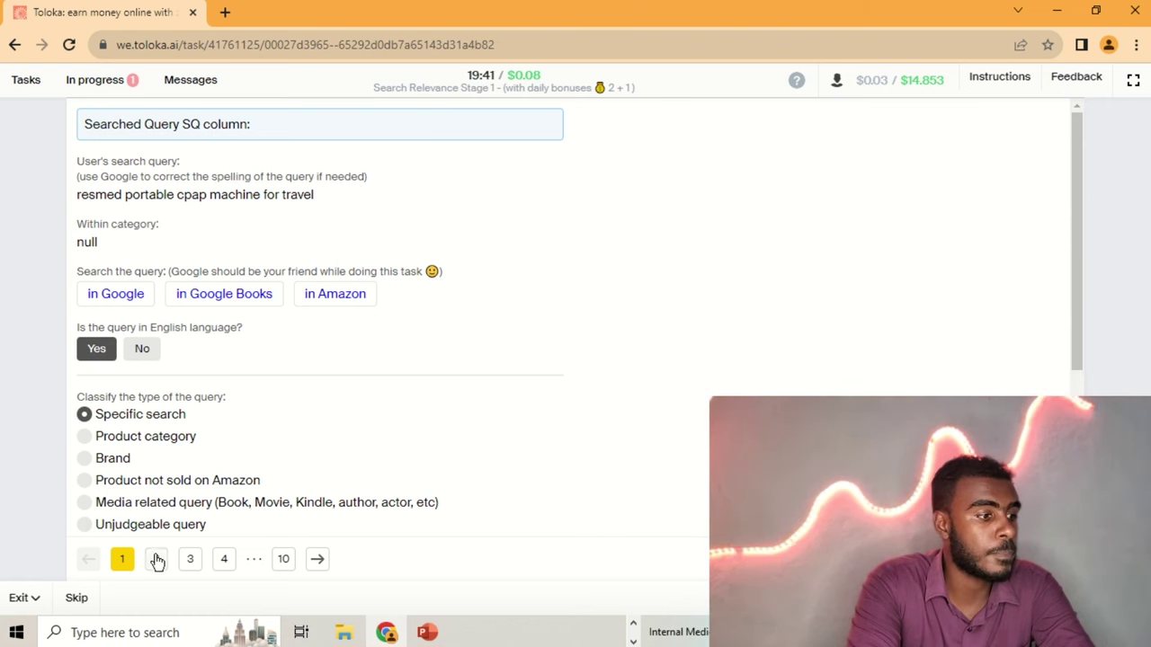
{"action": "left_click", "coordinate": [157, 559]}
- In task 2, look up the query "uncrustables" in Google, review the results and images, and return to the task
{"action": "left_click", "coordinate": [120, 294]}
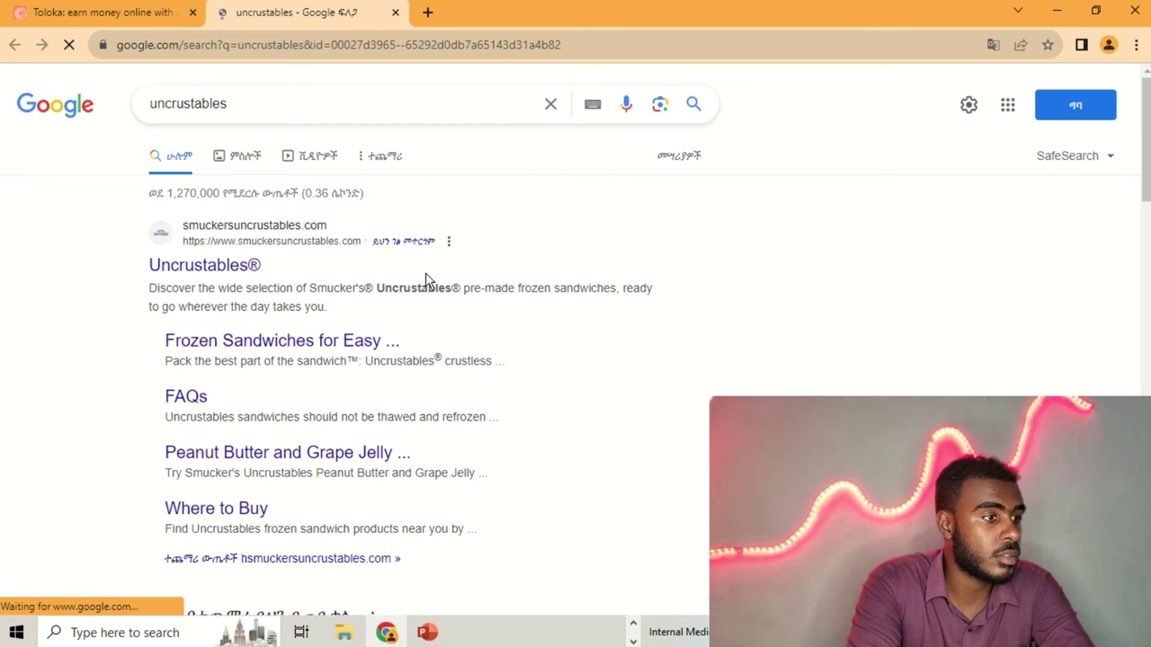
{"action": "scroll", "coordinate": [426, 277], "scroll_direction": "down", "scroll_amount": 1}
{"action": "scroll", "coordinate": [427, 280], "scroll_direction": "down", "scroll_amount": 1}
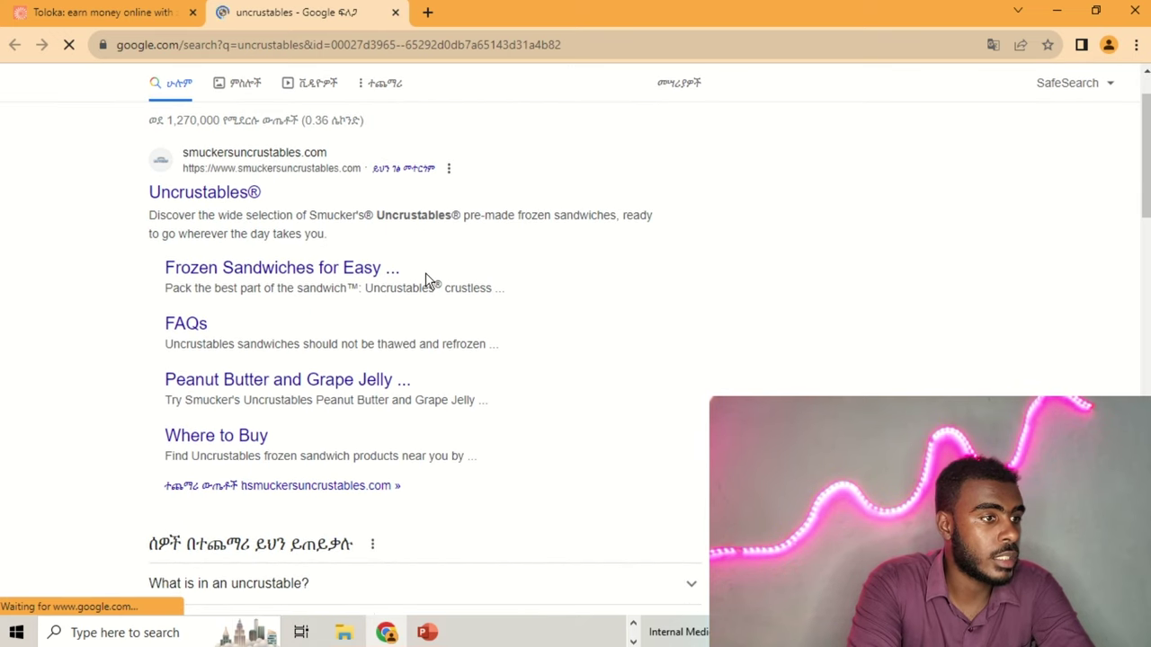
{"action": "scroll", "coordinate": [427, 280], "scroll_direction": "down", "scroll_amount": 1}
{"action": "scroll", "coordinate": [427, 280], "scroll_direction": "down", "scroll_amount": 5}
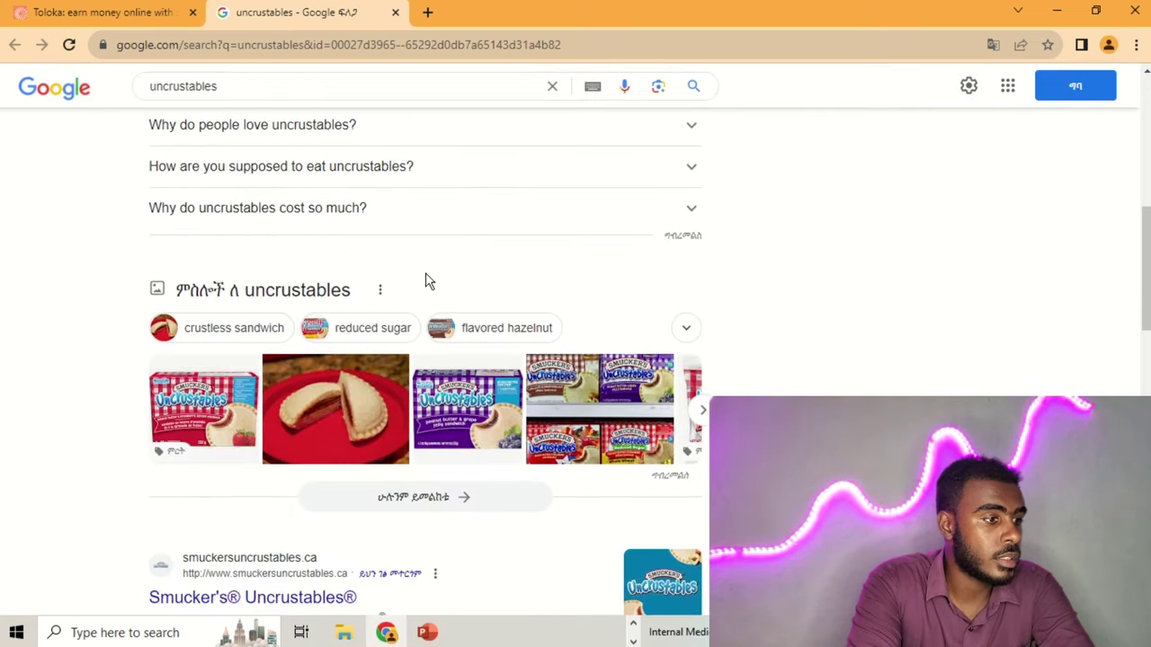
{"action": "scroll", "coordinate": [427, 278], "scroll_direction": "down", "scroll_amount": 2}
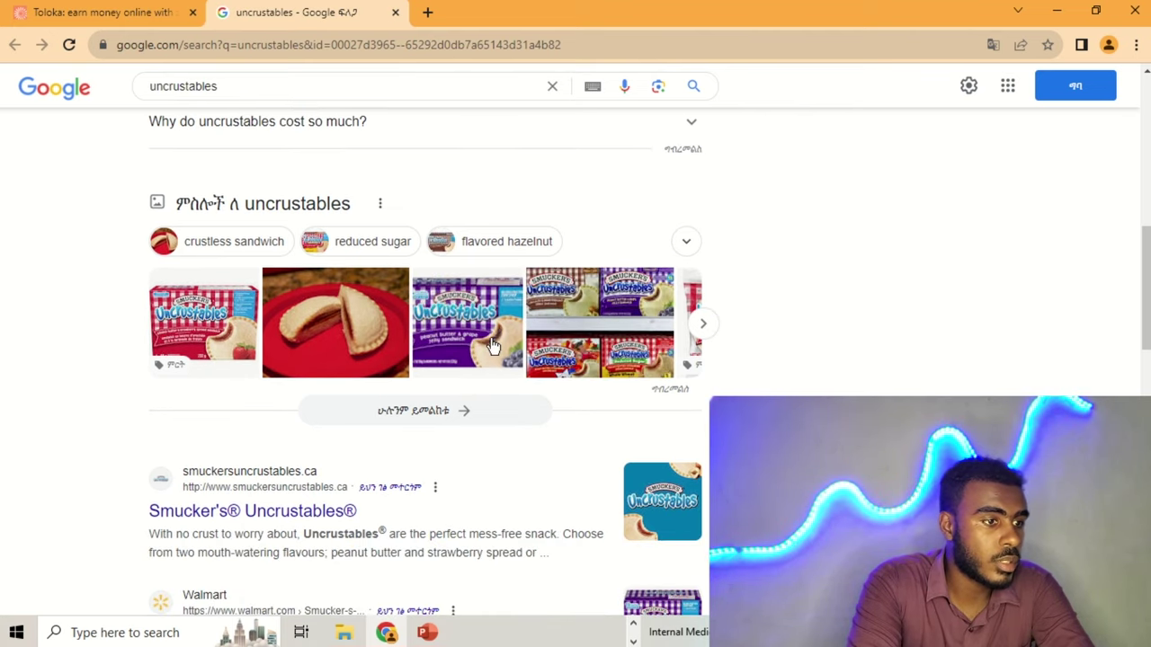
{"action": "left_click", "coordinate": [395, 12]}
- Mark the "uncrustables" query as English, classify it as Specific search, and proceed to task 3
{"action": "left_click", "coordinate": [96, 356]}
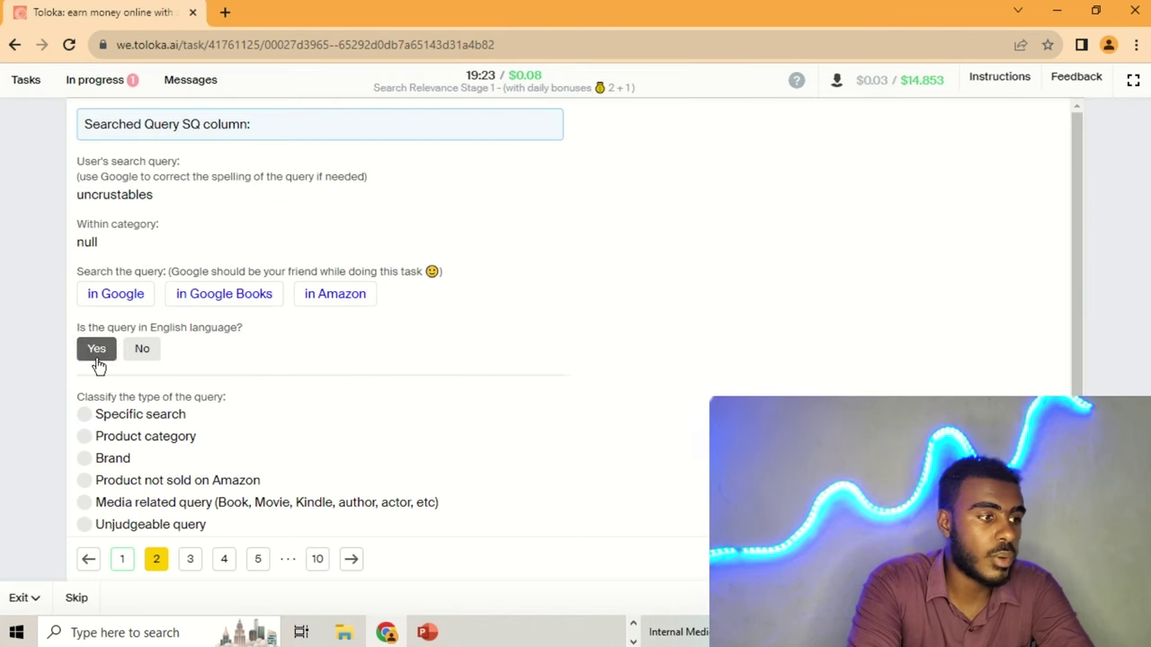
{"action": "left_click", "coordinate": [102, 463]}
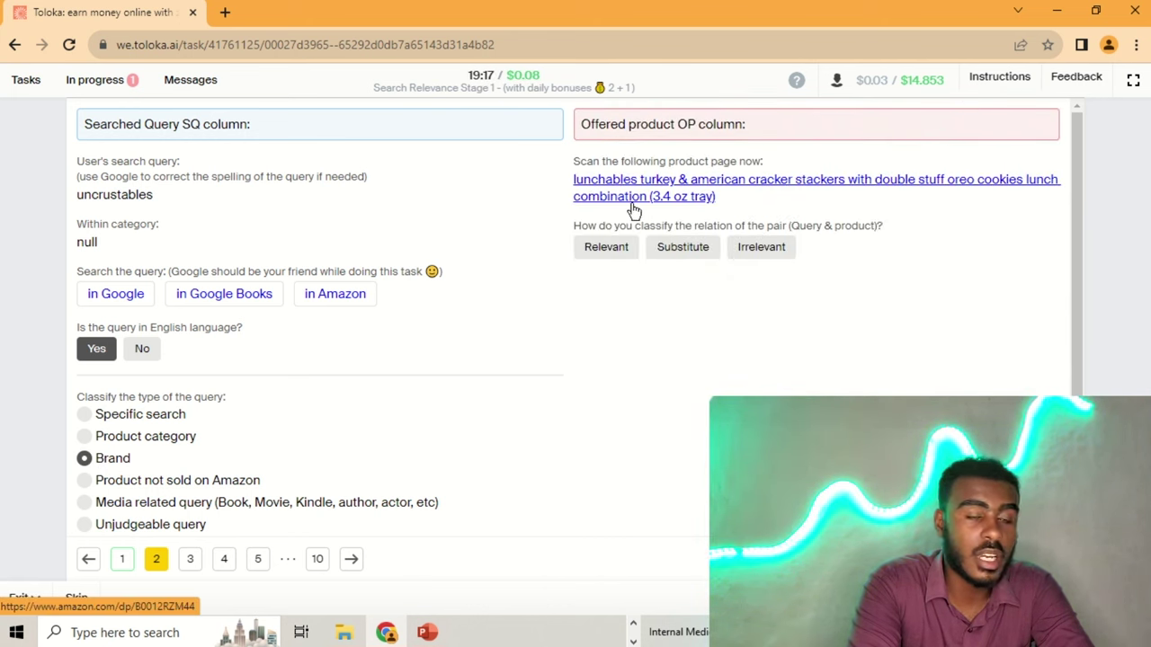
{"action": "left_click", "coordinate": [143, 420]}
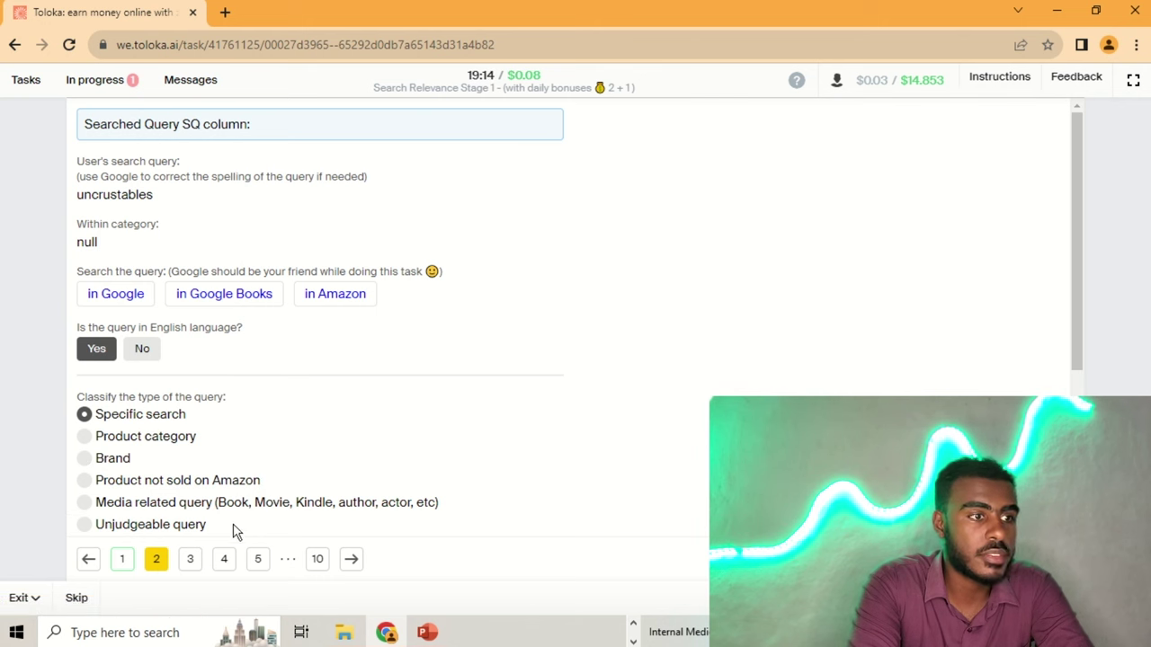
{"action": "left_click", "coordinate": [189, 561]}
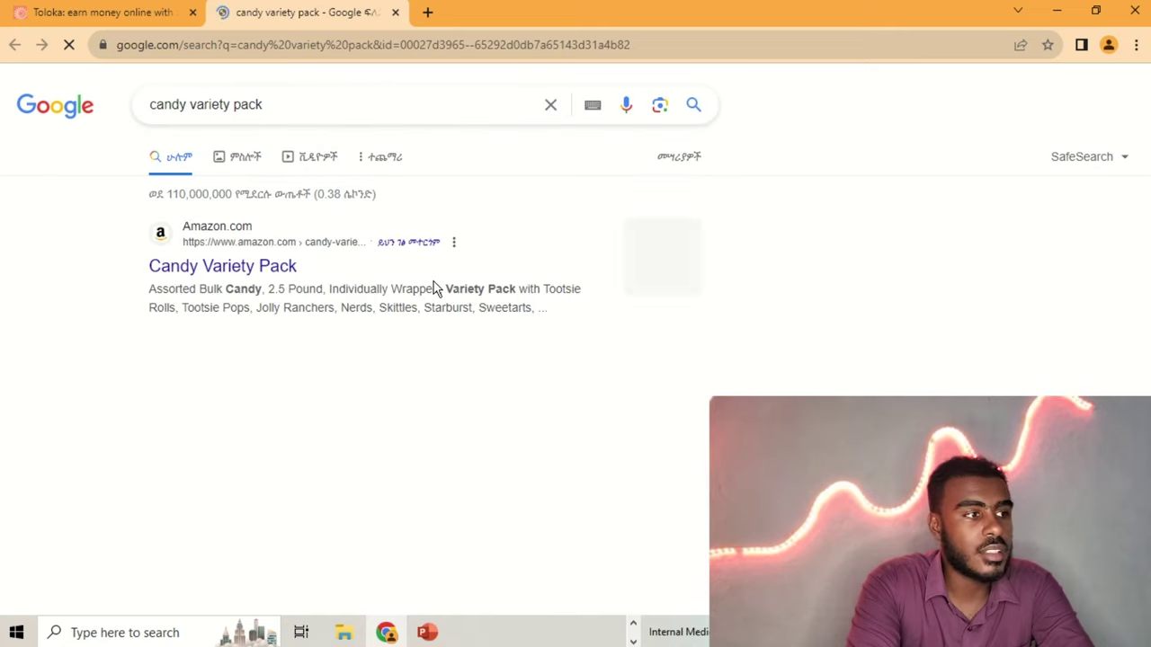
- In task 3, look up "candy variety pack" in Google, mark it as English and Specific search, and proceed to task 4
{"action": "left_click", "coordinate": [395, 13]}
{"action": "left_click", "coordinate": [101, 351]}
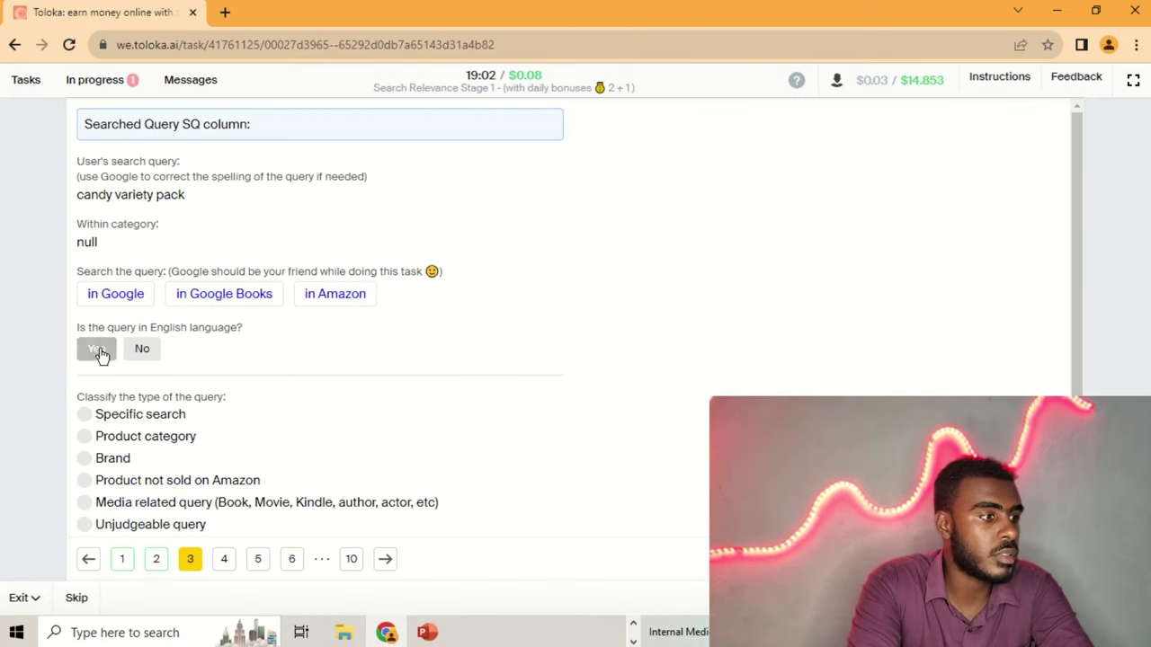
{"action": "left_click", "coordinate": [122, 419]}
{"action": "left_click", "coordinate": [227, 559]}
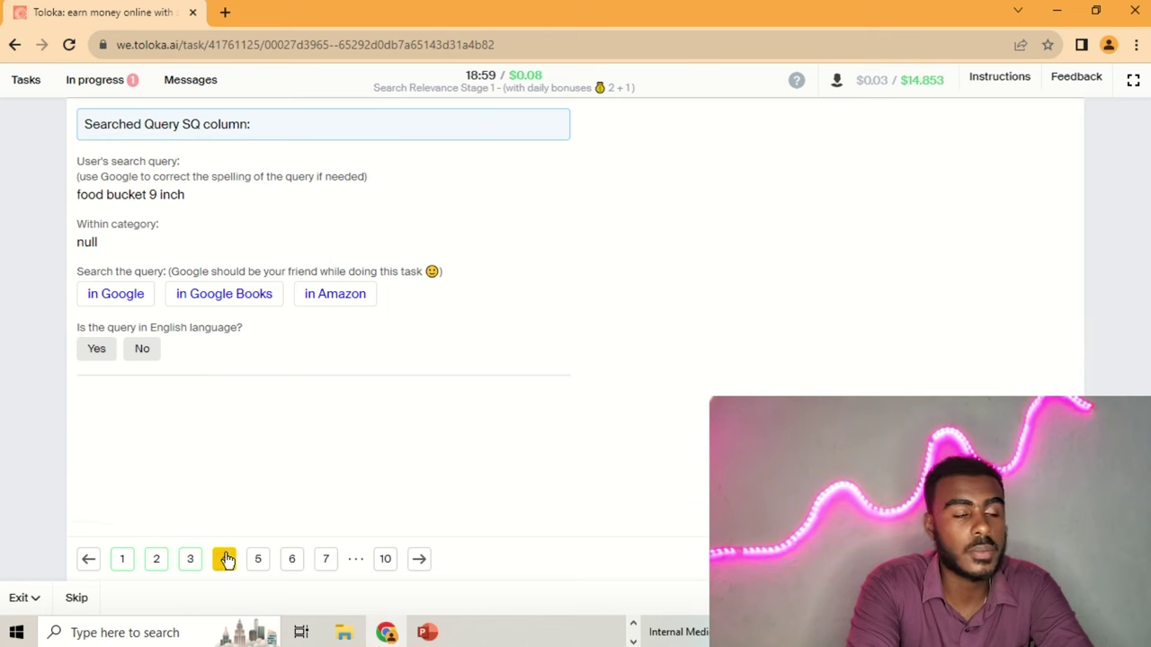
- In task 4, look up "food bucket 9 inch" in Google, mark it as English and Specific search, and proceed to task 5
{"action": "left_click", "coordinate": [99, 301]}
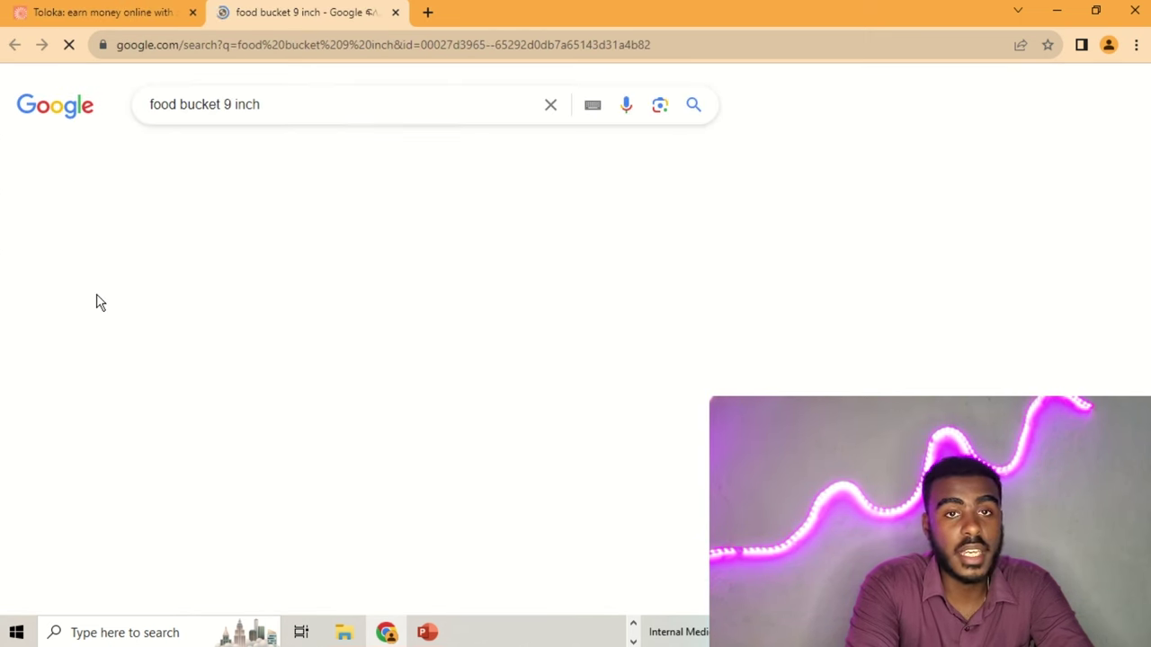
{"action": "left_click", "coordinate": [396, 13]}
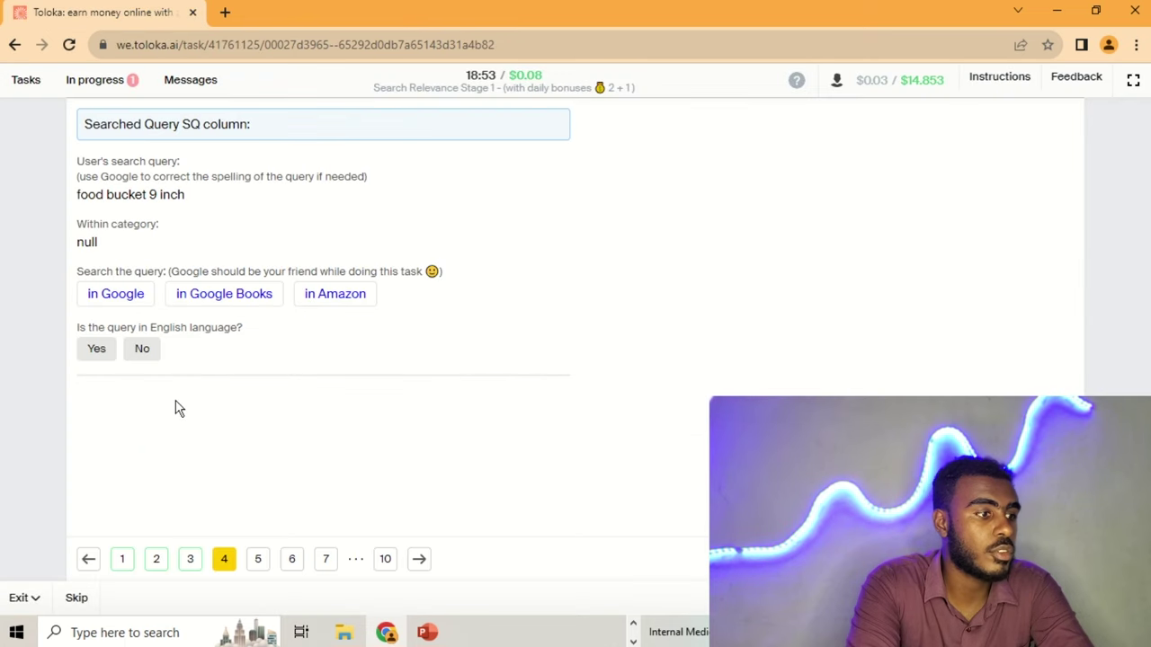
{"action": "left_click", "coordinate": [106, 352]}
{"action": "left_click", "coordinate": [133, 417]}
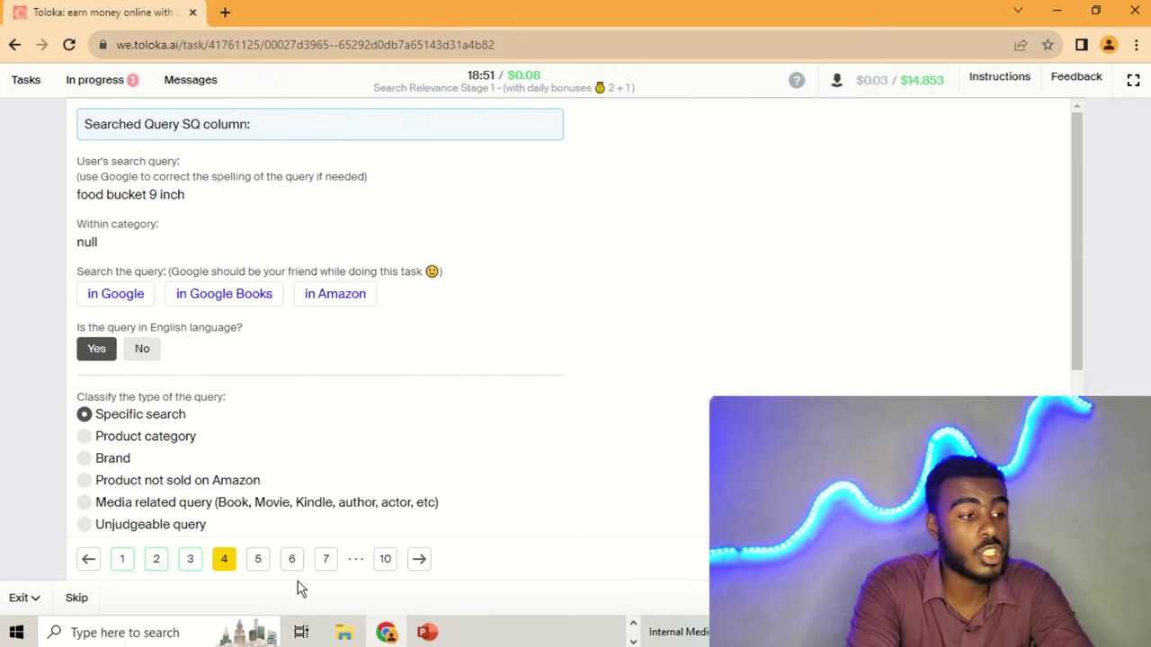
{"action": "left_click", "coordinate": [259, 561]}
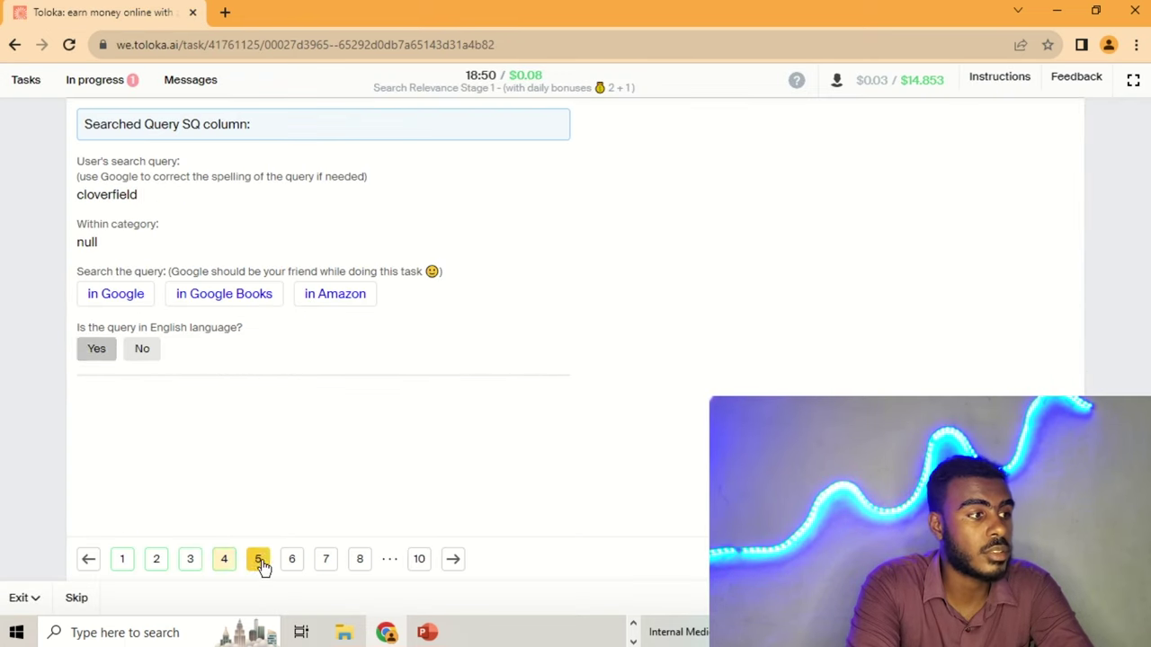
- In task 5, look up "cloverfield" in Google, mark it as English and Media related query, and proceed to task 6
{"action": "left_click", "coordinate": [120, 295]}
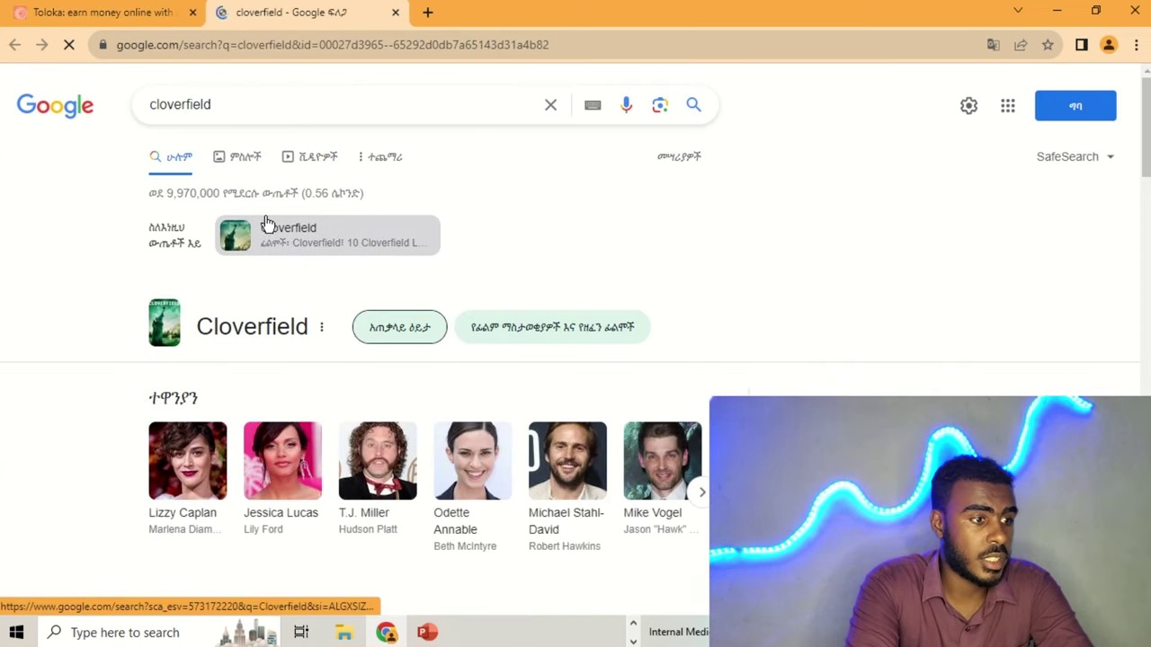
{"action": "left_click", "coordinate": [394, 12]}
{"action": "left_click", "coordinate": [96, 350]}
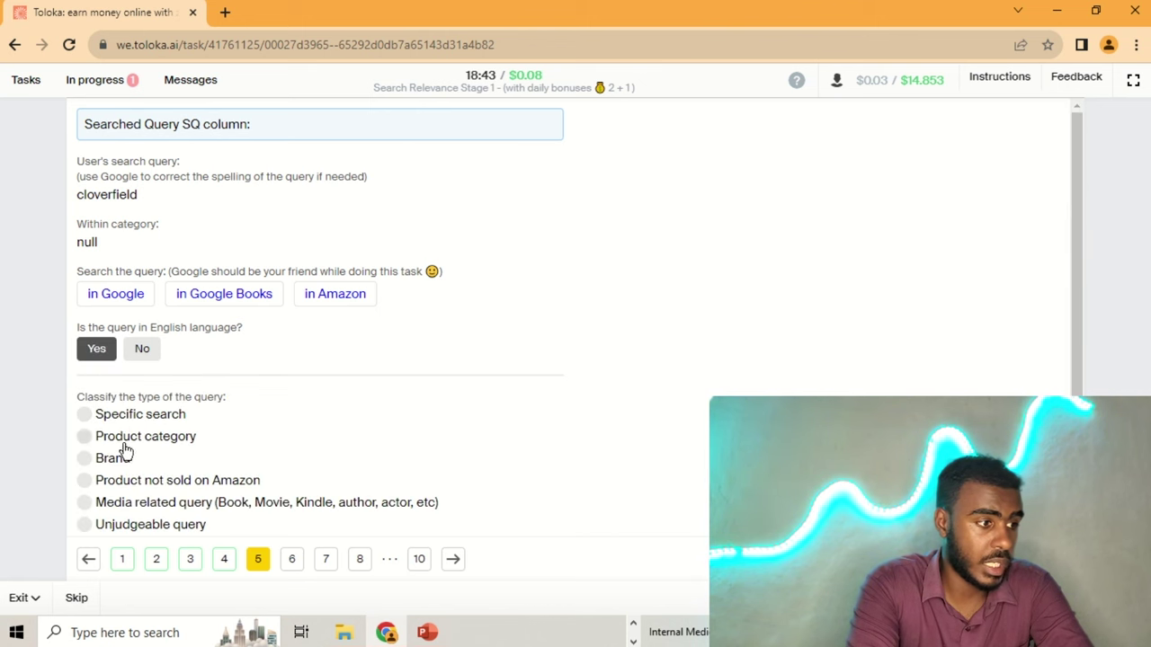
{"action": "left_click", "coordinate": [135, 505]}
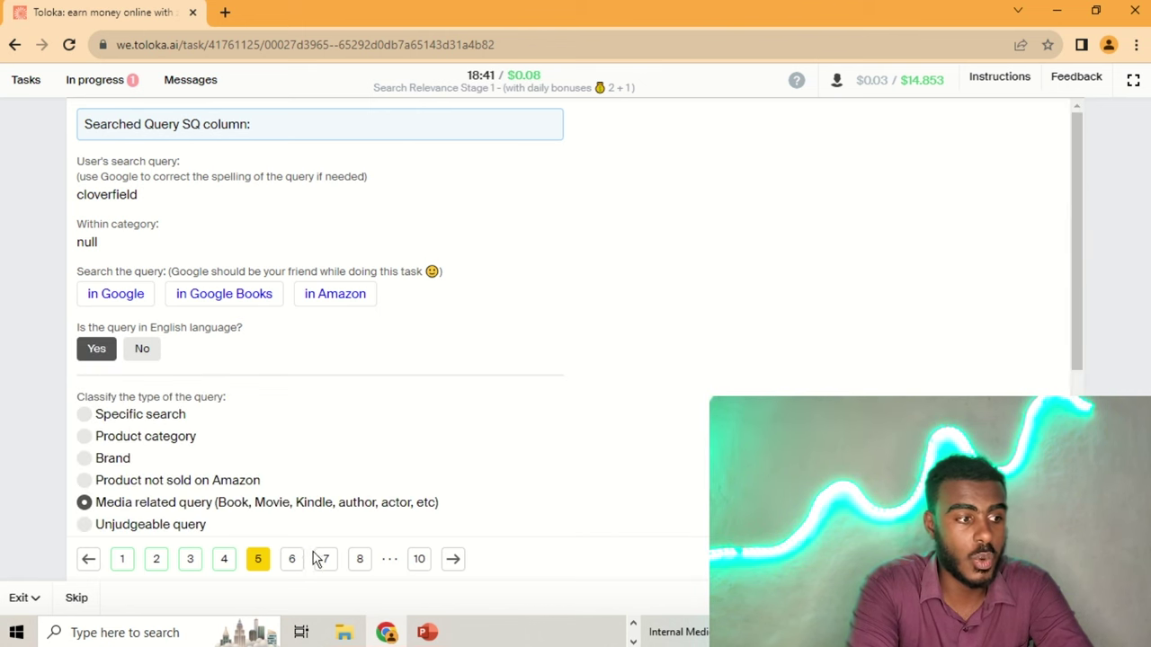
{"action": "left_click", "coordinate": [287, 559]}
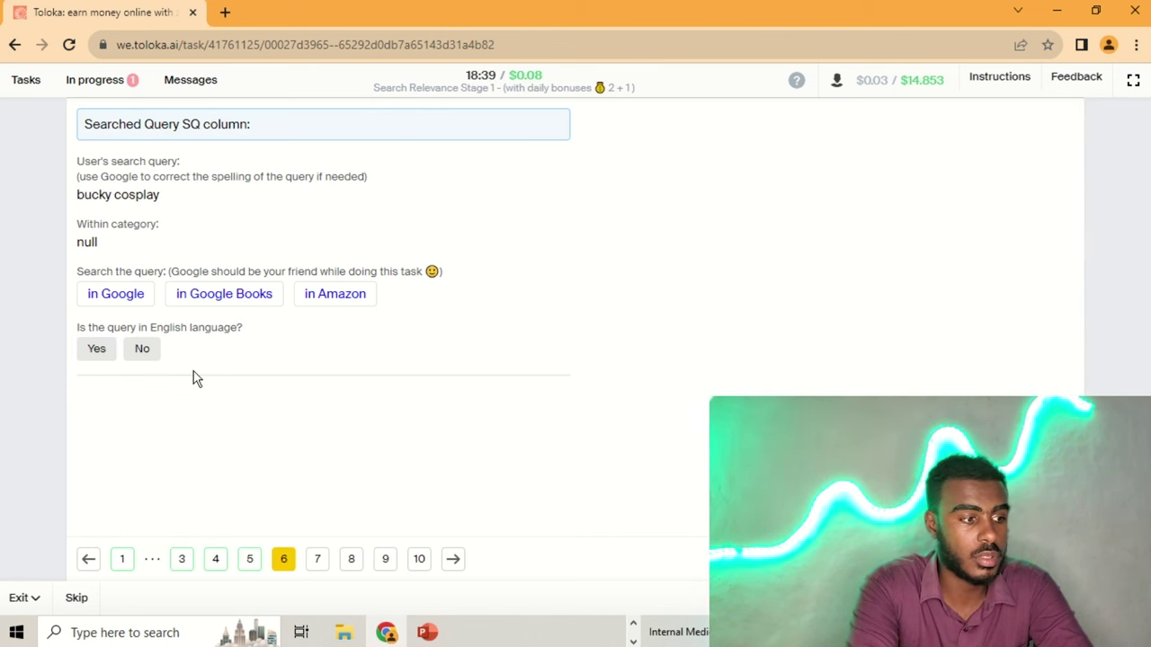
- In task 6, look up "bucky cosplay" in Google, mark it as English and Media related query, and proceed to task 7
{"action": "left_click", "coordinate": [120, 296]}
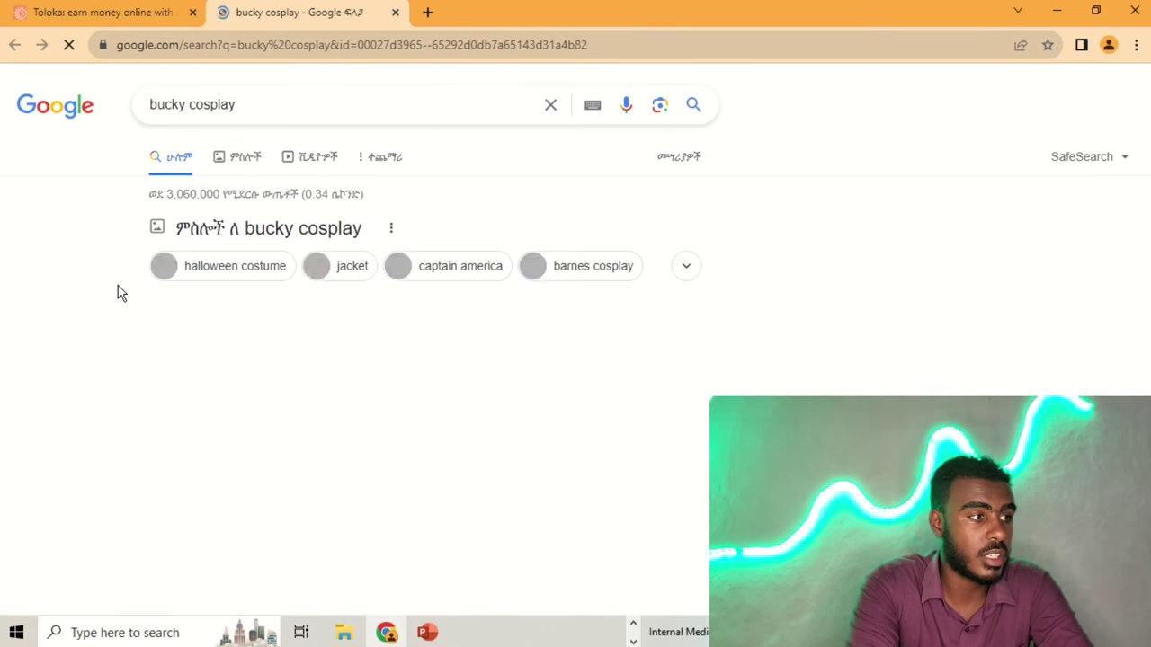
{"action": "left_click", "coordinate": [394, 13]}
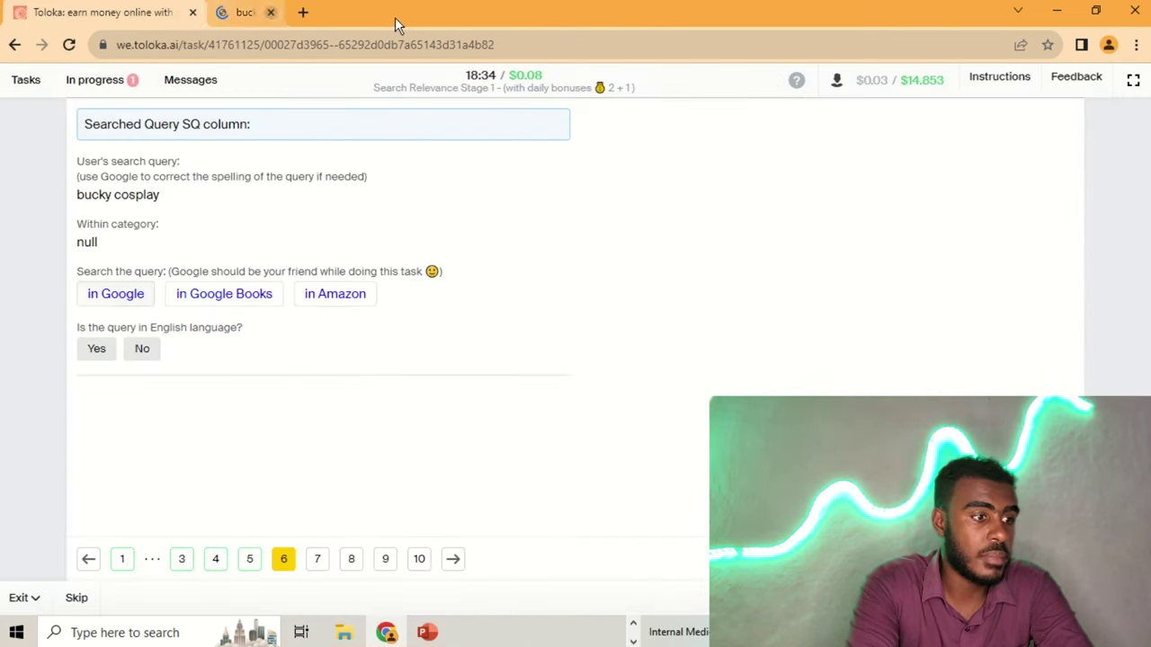
{"action": "left_click", "coordinate": [95, 351]}
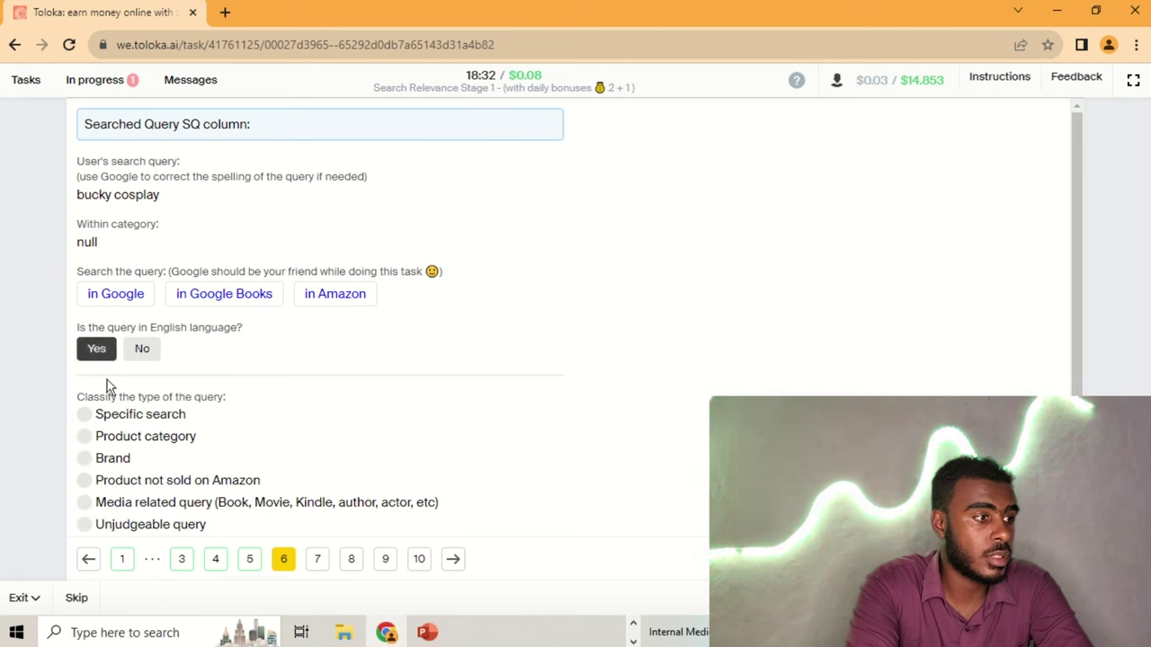
{"action": "left_click", "coordinate": [171, 506]}
{"action": "left_click", "coordinate": [316, 558]}
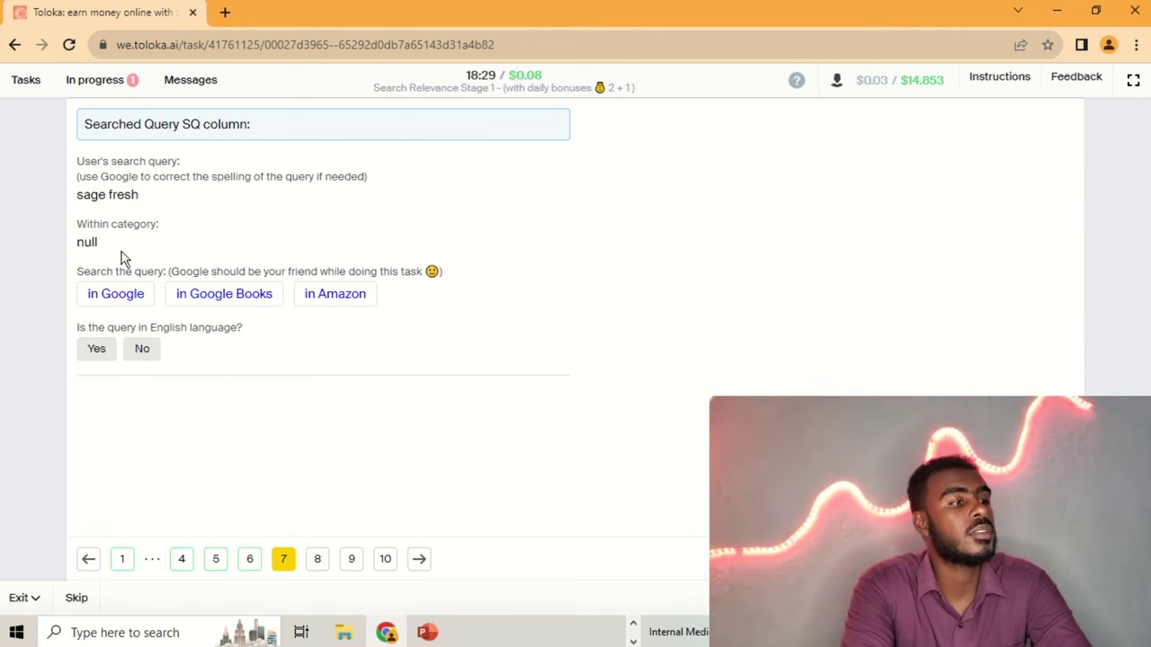
- In task 7, look up "sage fresh" in Google, mark it as English and Specific search, and proceed to task 8
{"action": "left_click", "coordinate": [105, 292]}
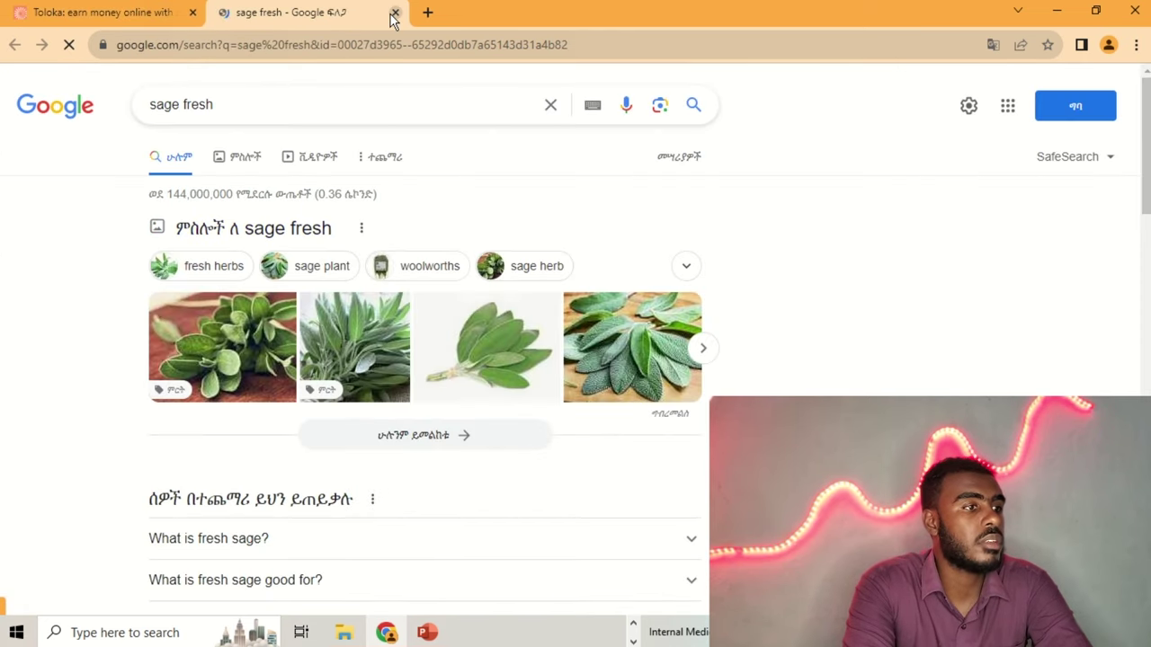
{"action": "left_click", "coordinate": [395, 13]}
{"action": "left_click", "coordinate": [98, 349]}
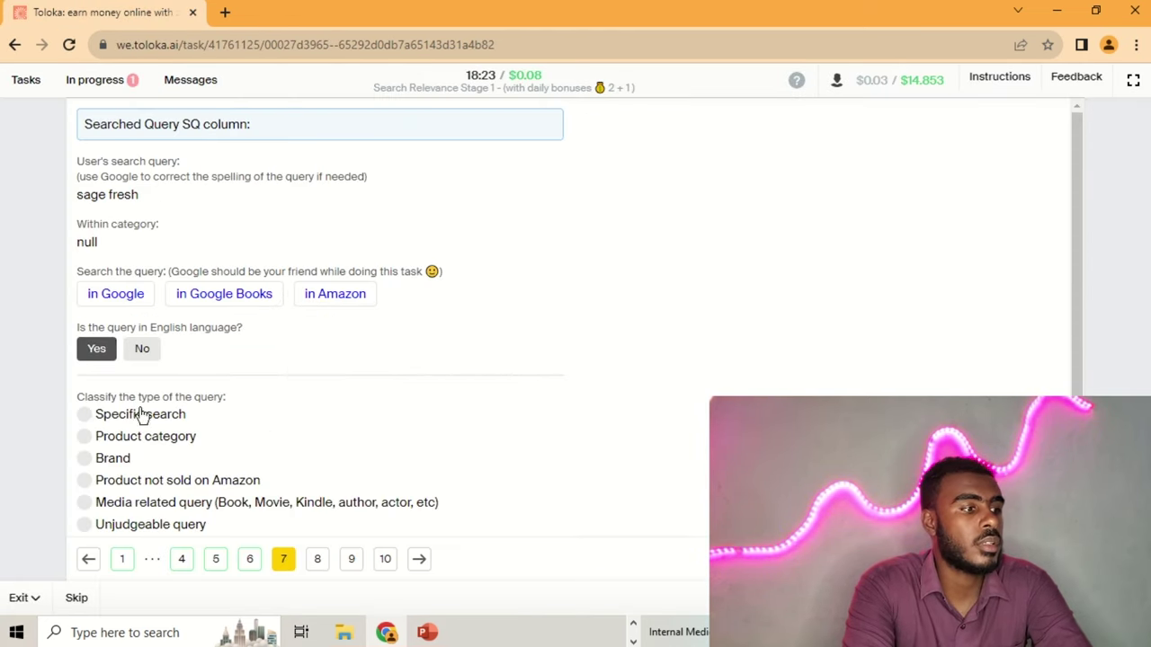
{"action": "left_click", "coordinate": [145, 422]}
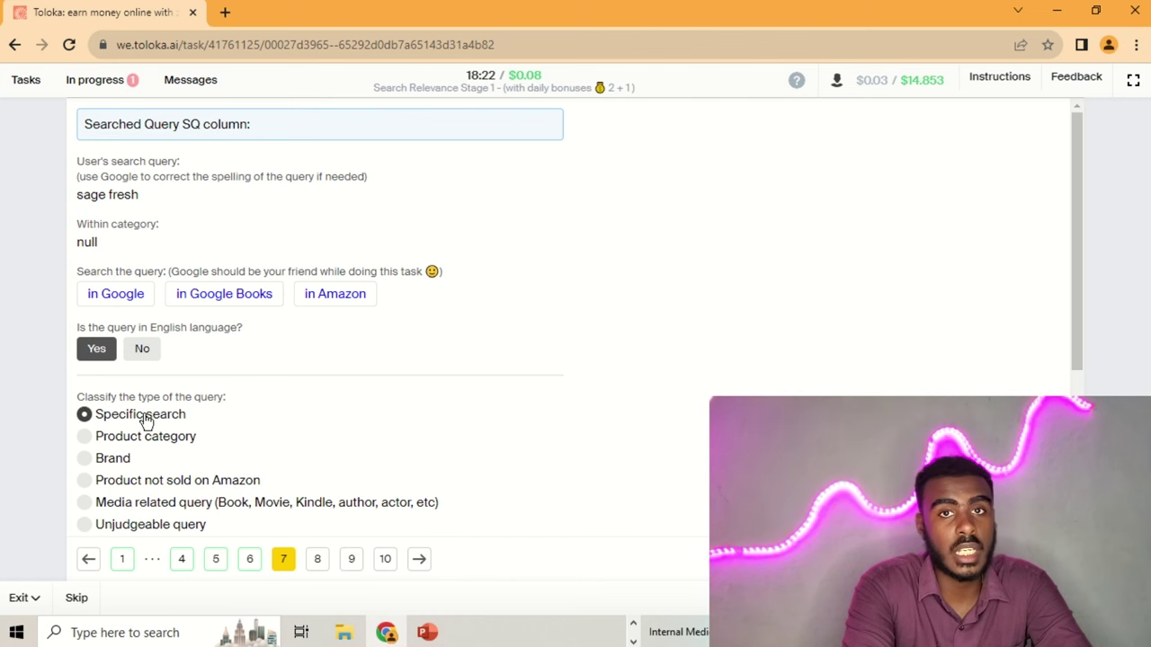
{"action": "left_click", "coordinate": [314, 559]}
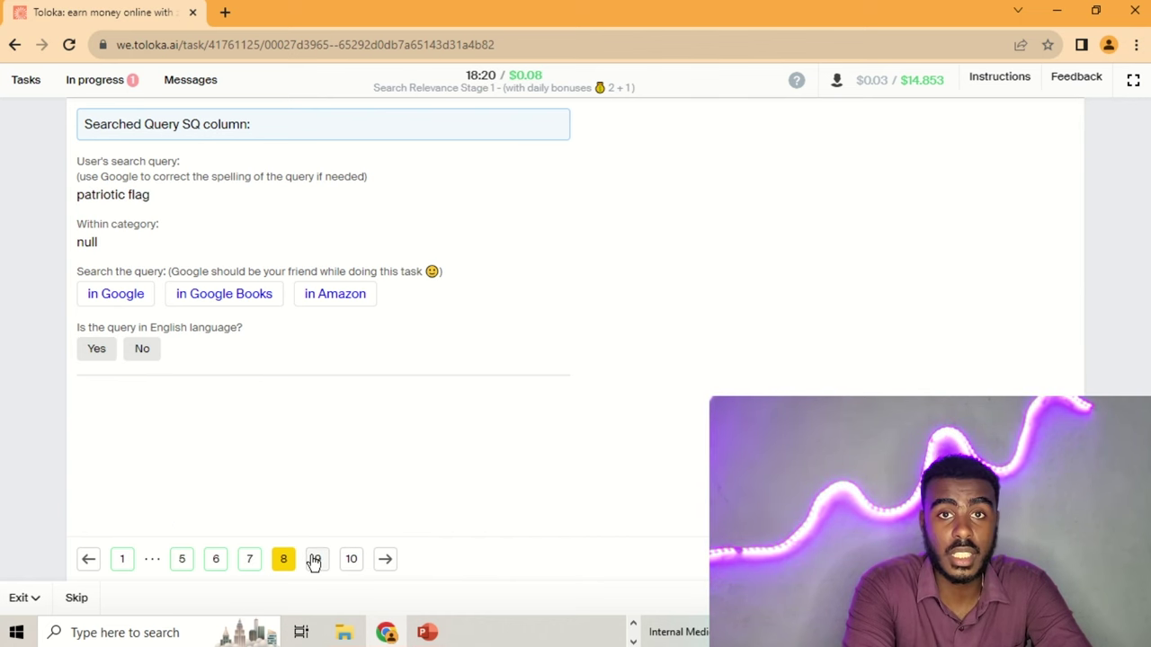
- In task 8, look up "patriotic flag" in Google, mark it as English and Specific search, and proceed to task 9
{"action": "left_click", "coordinate": [116, 302]}
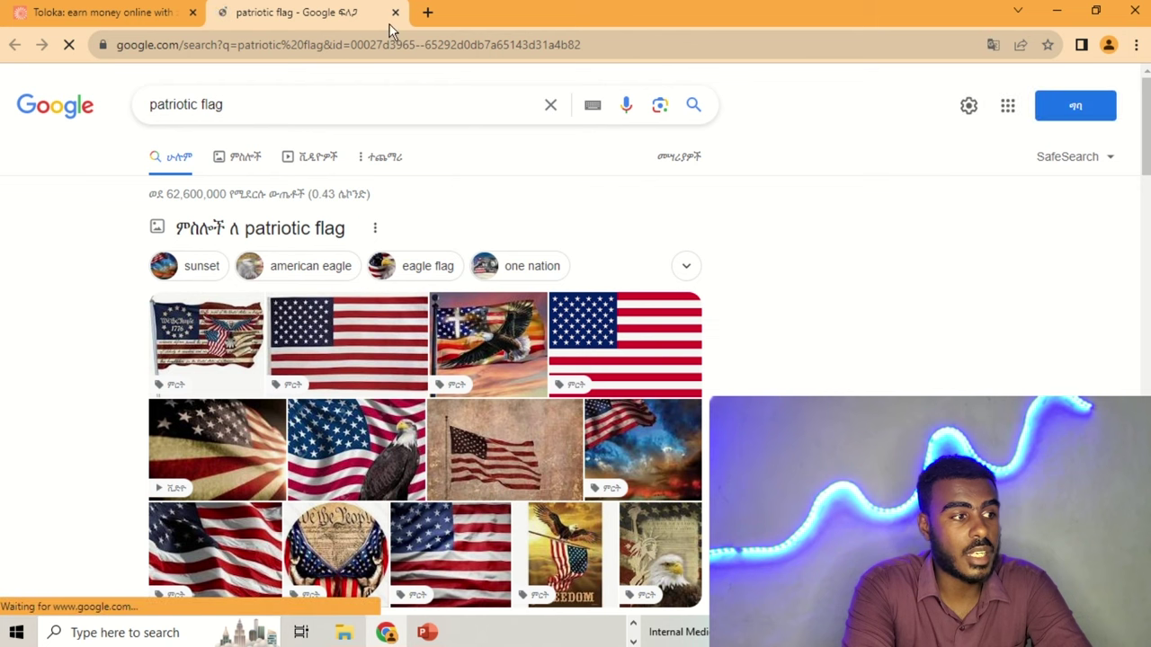
{"action": "left_click", "coordinate": [394, 13]}
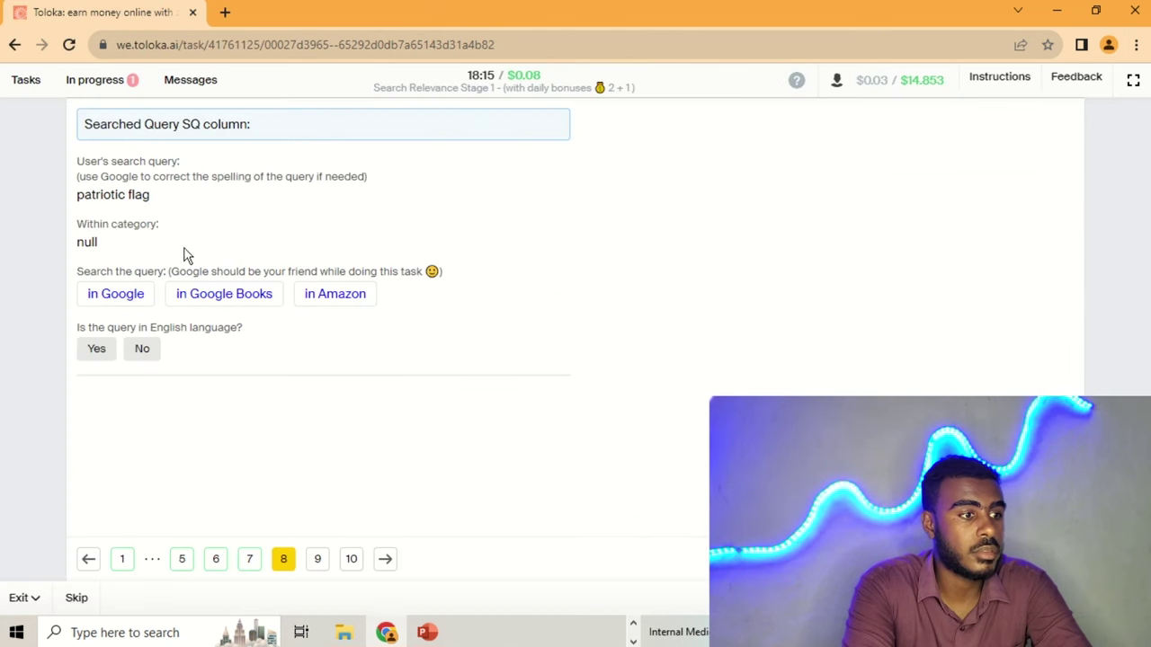
{"action": "left_click", "coordinate": [106, 347]}
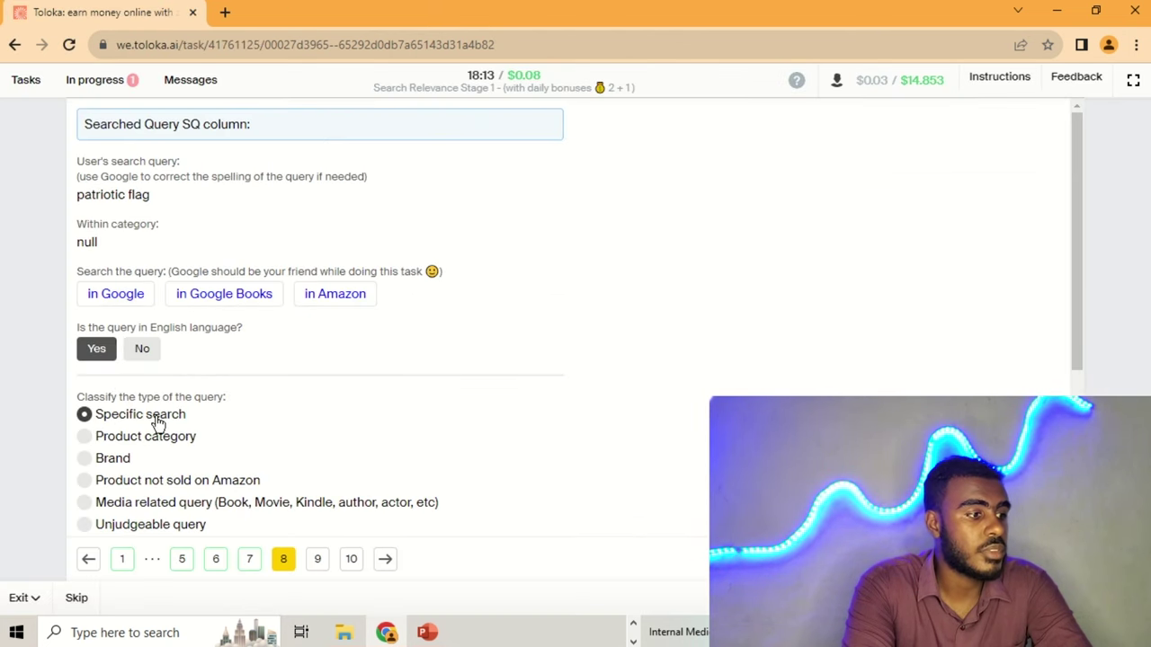
{"action": "left_click", "coordinate": [315, 560]}
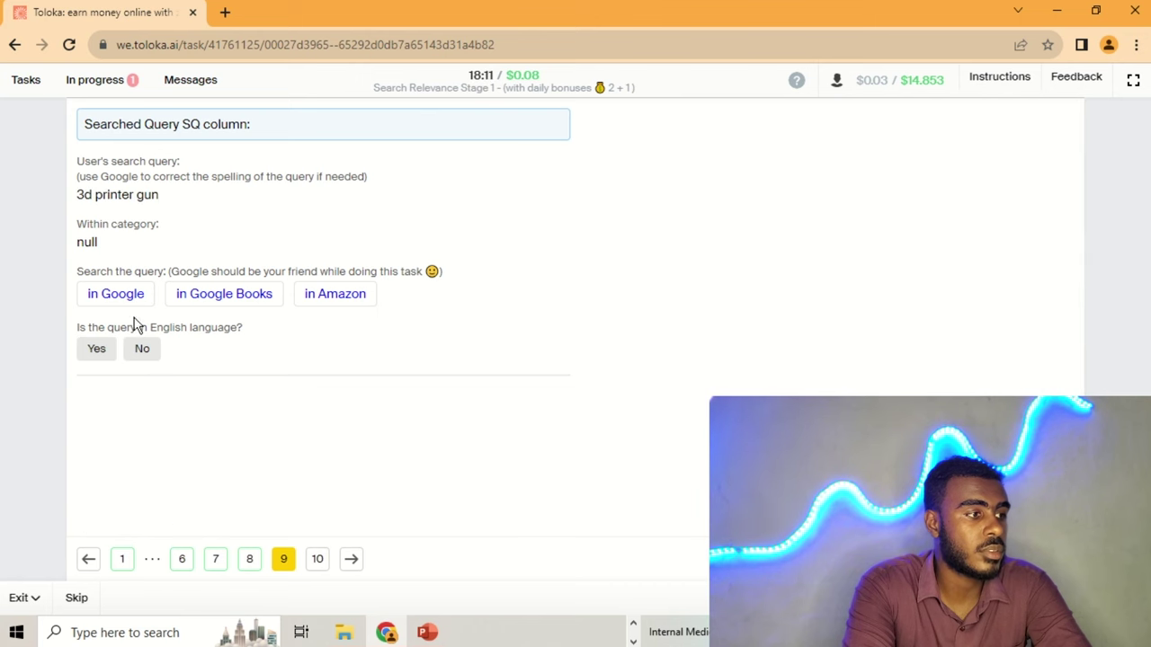
- In task 9, look up "3d printer gun" in Google and Amazon, mark the query as English, and proceed to task 10
{"action": "left_click", "coordinate": [112, 298]}
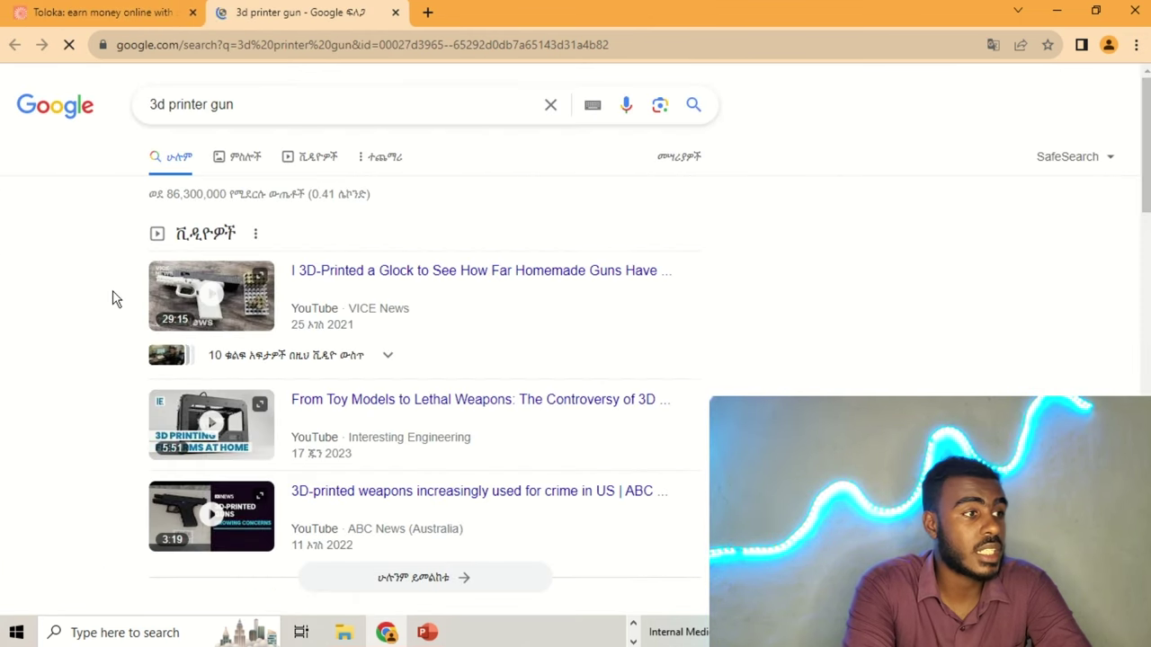
{"action": "scroll", "coordinate": [402, 216], "scroll_direction": "down", "scroll_amount": 2}
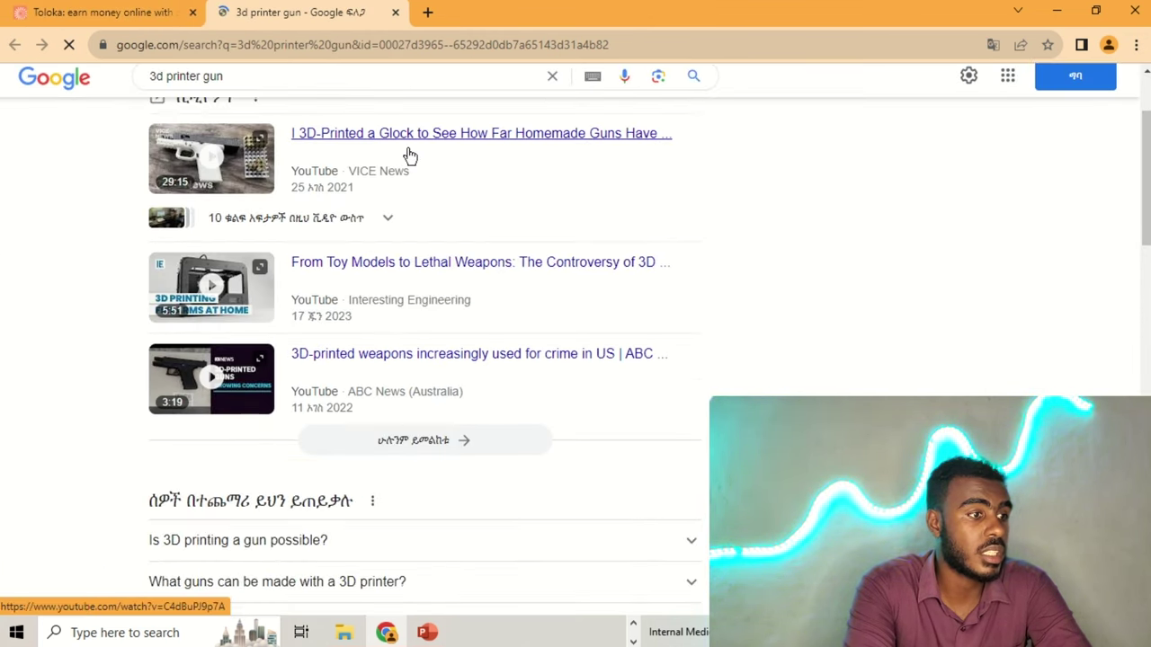
{"action": "left_click", "coordinate": [394, 12]}
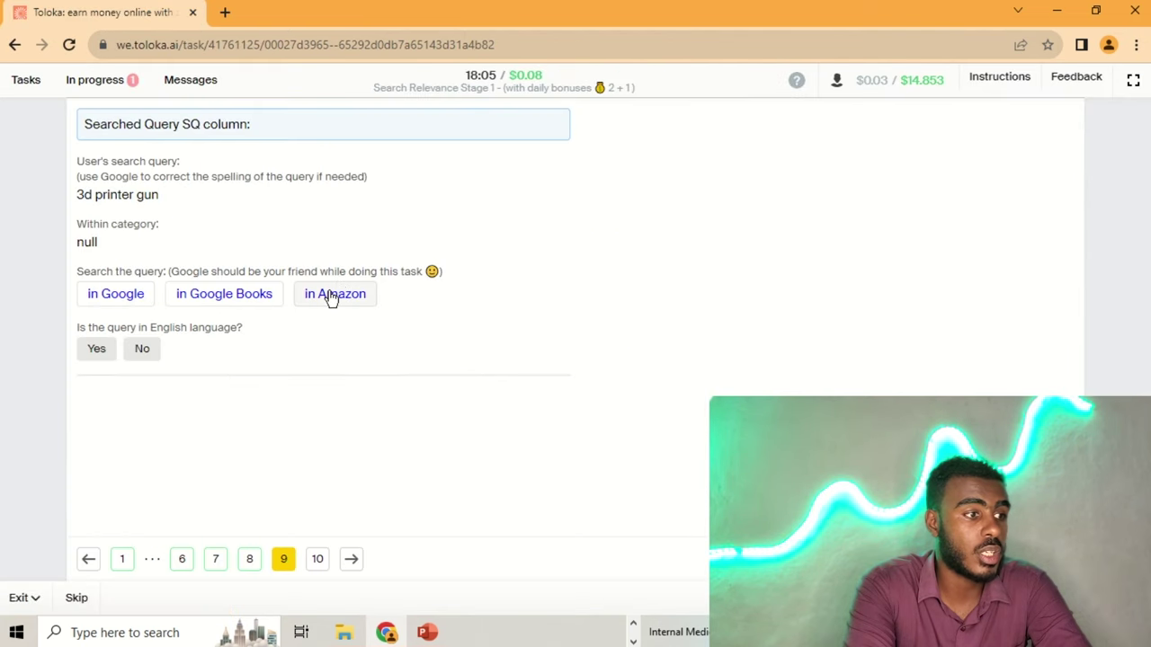
{"action": "left_click", "coordinate": [332, 295]}
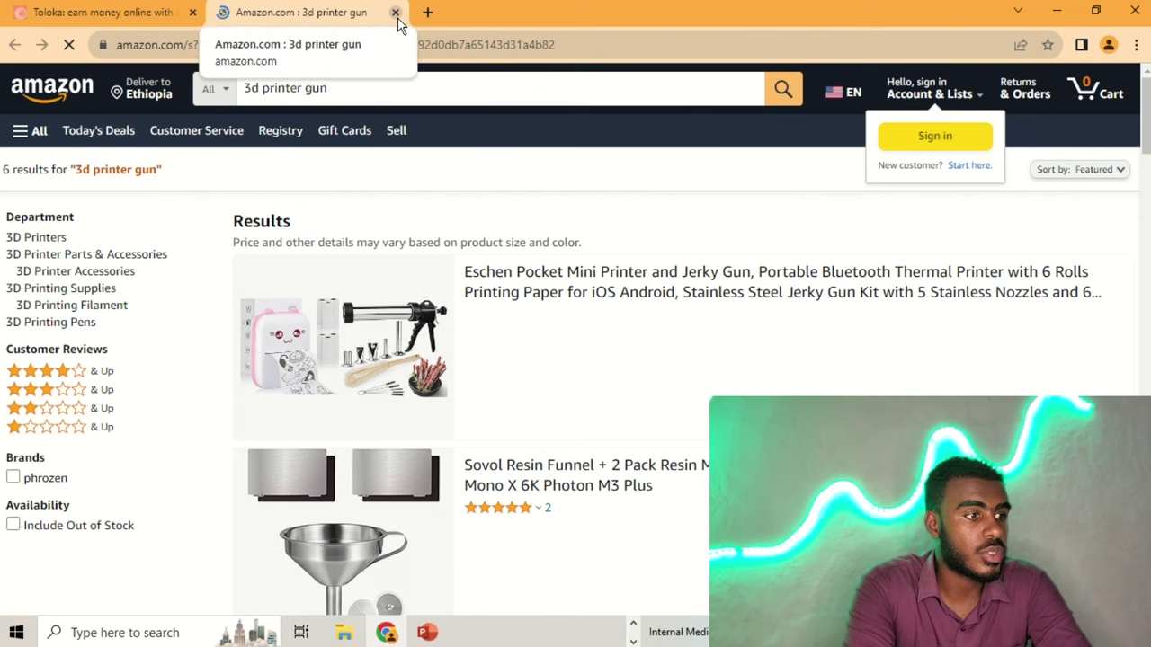
{"action": "scroll", "coordinate": [498, 393], "scroll_direction": "down", "scroll_amount": 6}
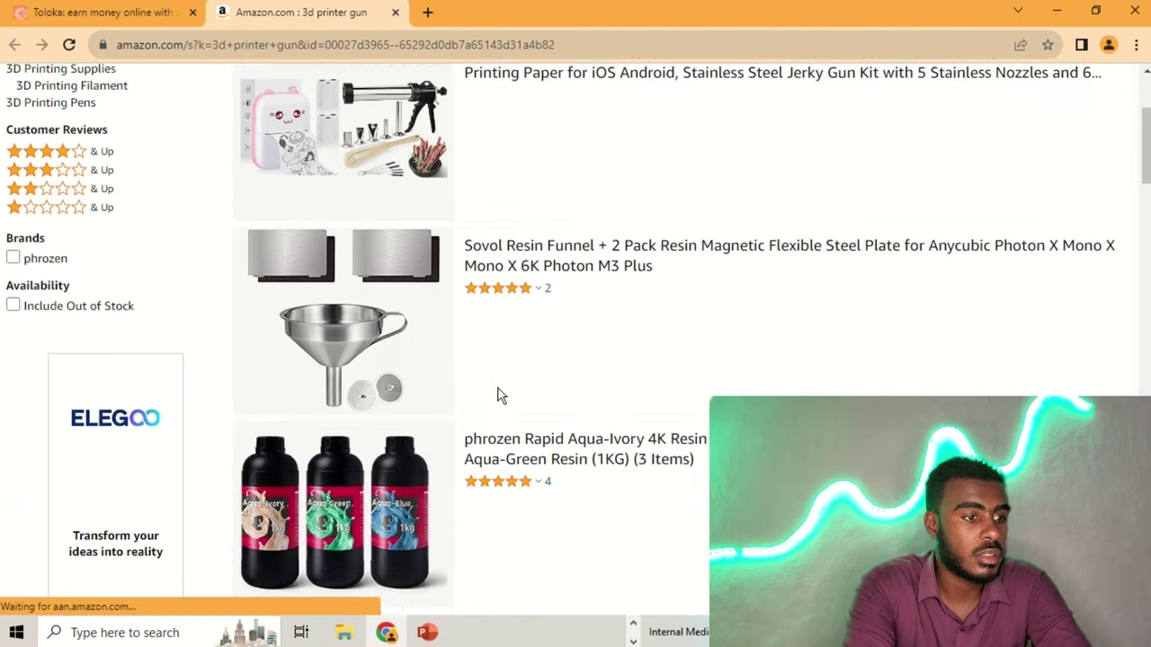
{"action": "scroll", "coordinate": [499, 359], "scroll_direction": "down", "scroll_amount": 12}
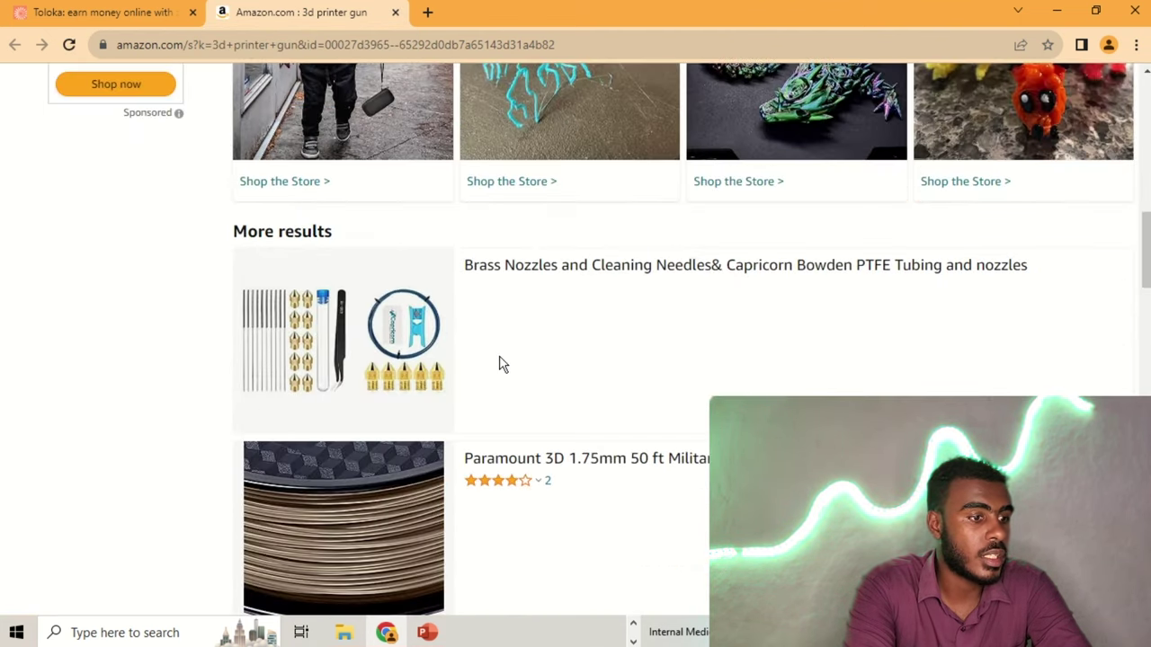
{"action": "scroll", "coordinate": [501, 362], "scroll_direction": "down", "scroll_amount": 1}
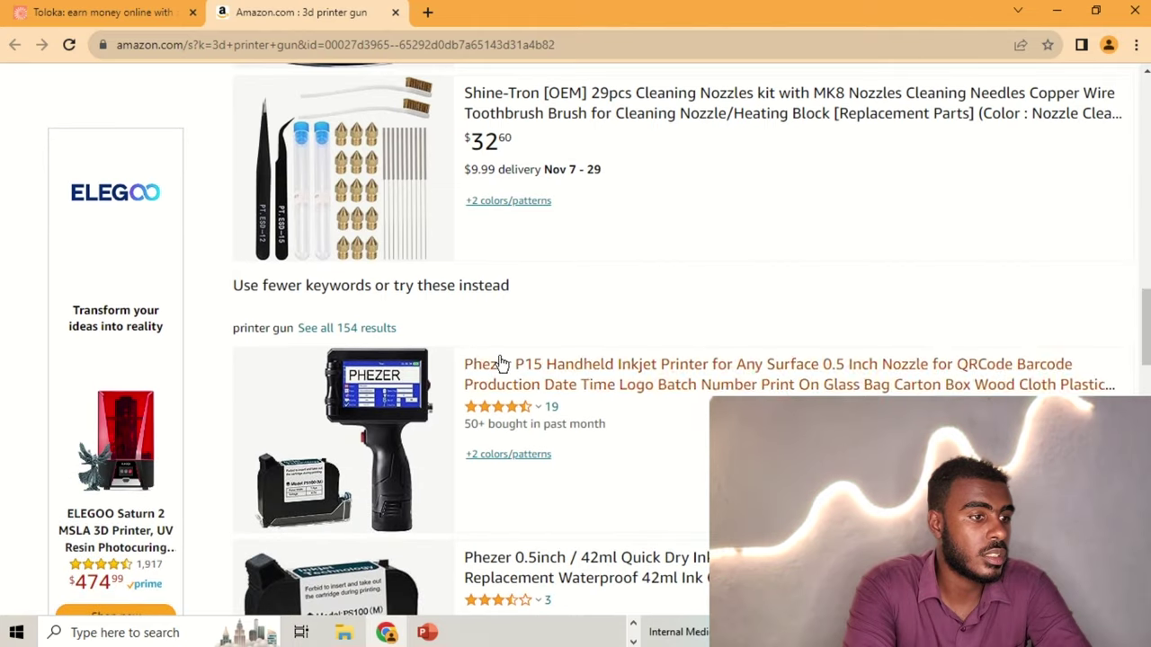
{"action": "left_click", "coordinate": [395, 12]}
{"action": "left_click", "coordinate": [106, 355]}
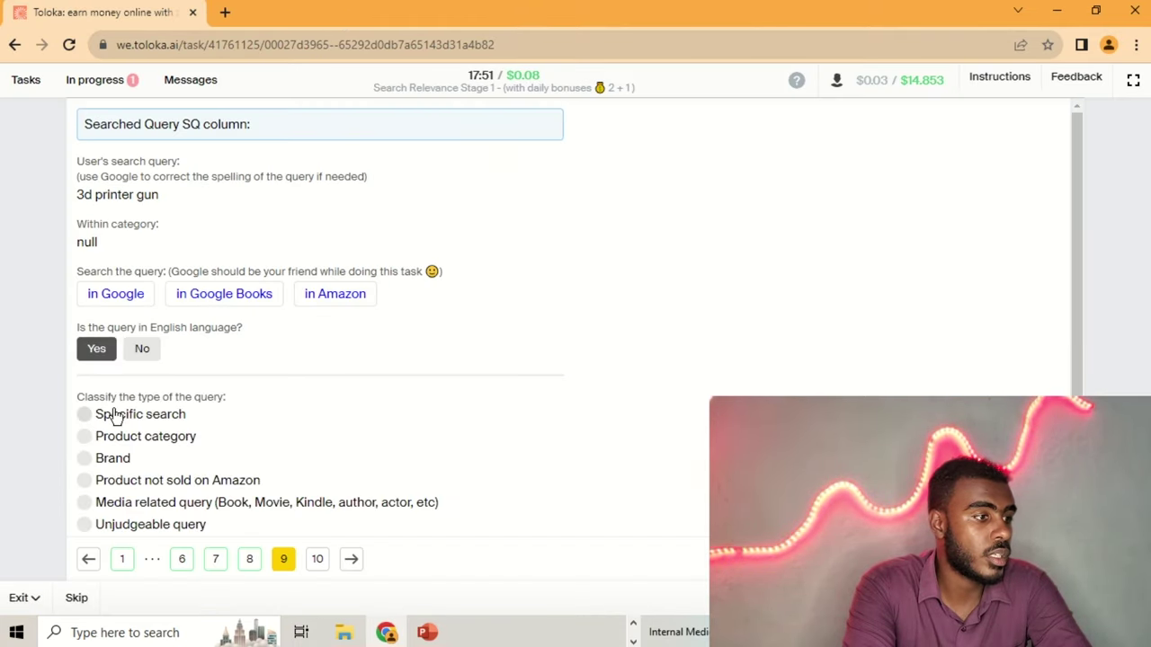
{"action": "left_click", "coordinate": [316, 559]}
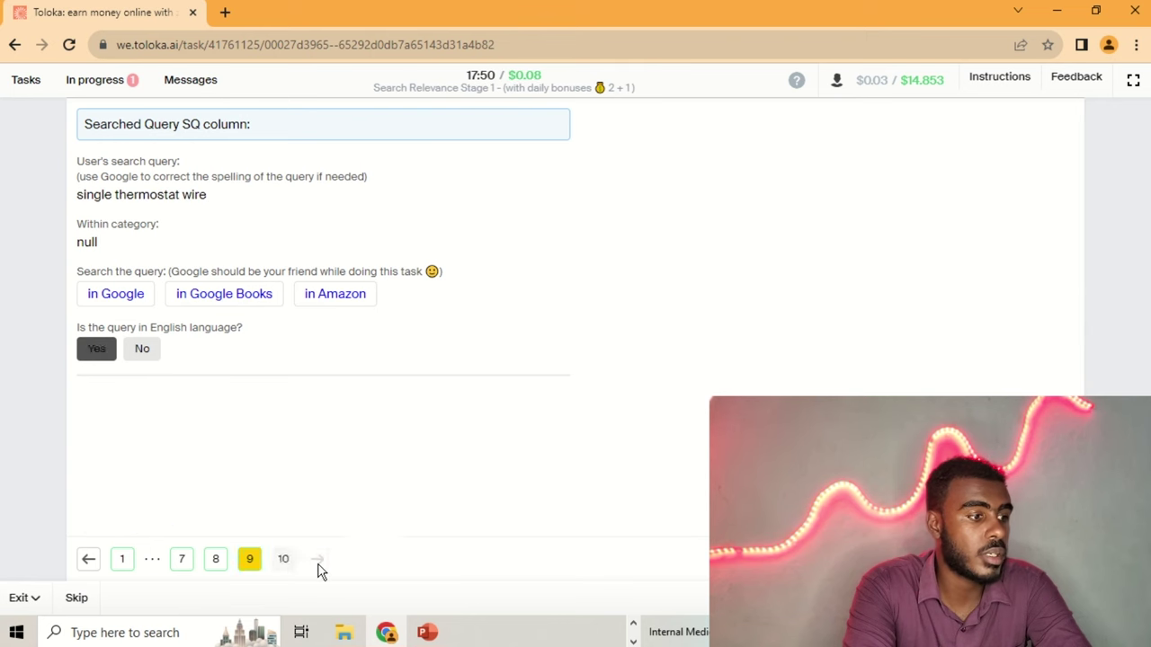
- In task 10, look up "single thermostat wire" in Google, mark it as English and Specific search, and submit the task set
{"action": "left_click", "coordinate": [117, 294]}
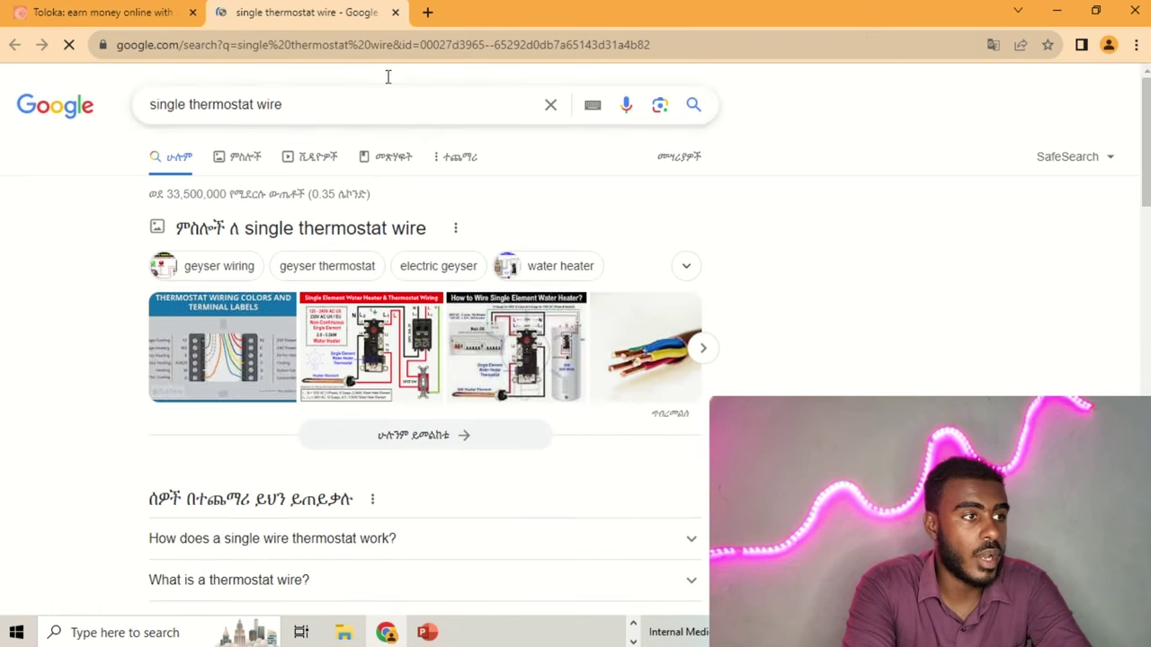
{"action": "left_click", "coordinate": [395, 13]}
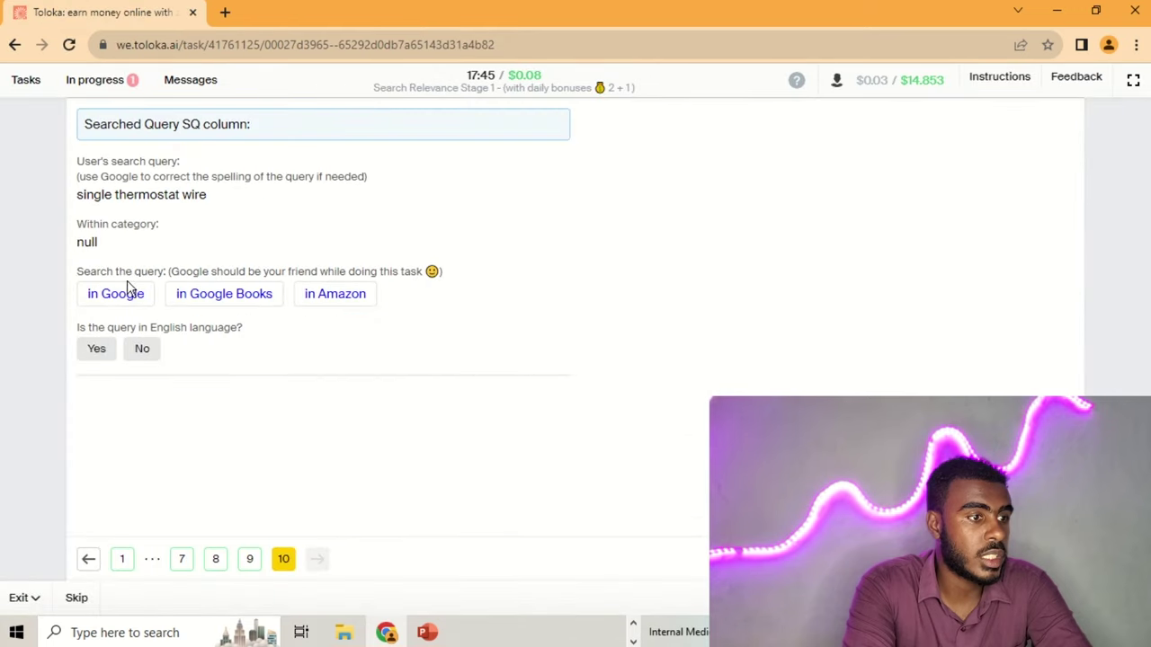
{"action": "left_click", "coordinate": [95, 350]}
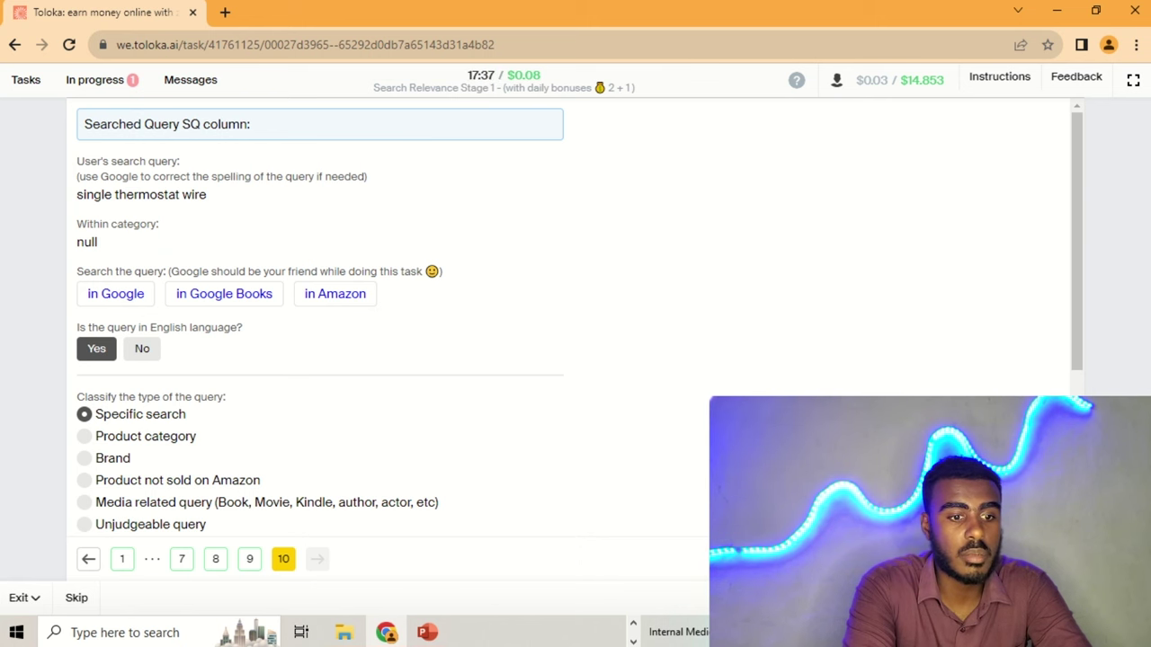
{"action": "key", "text": "Return"}
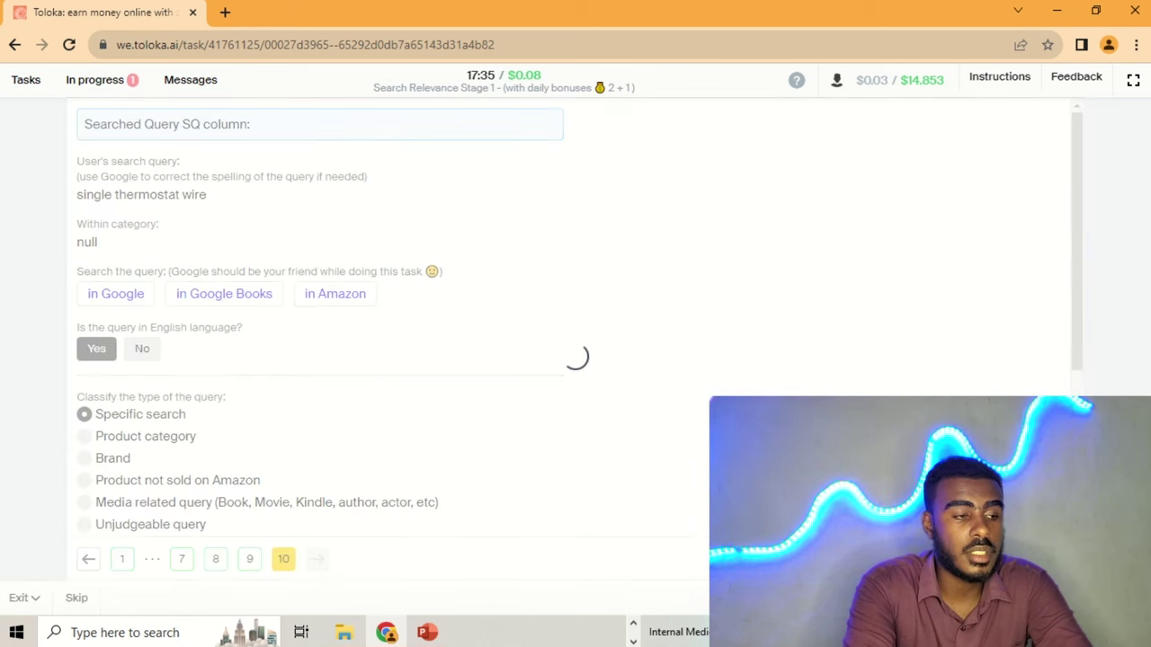
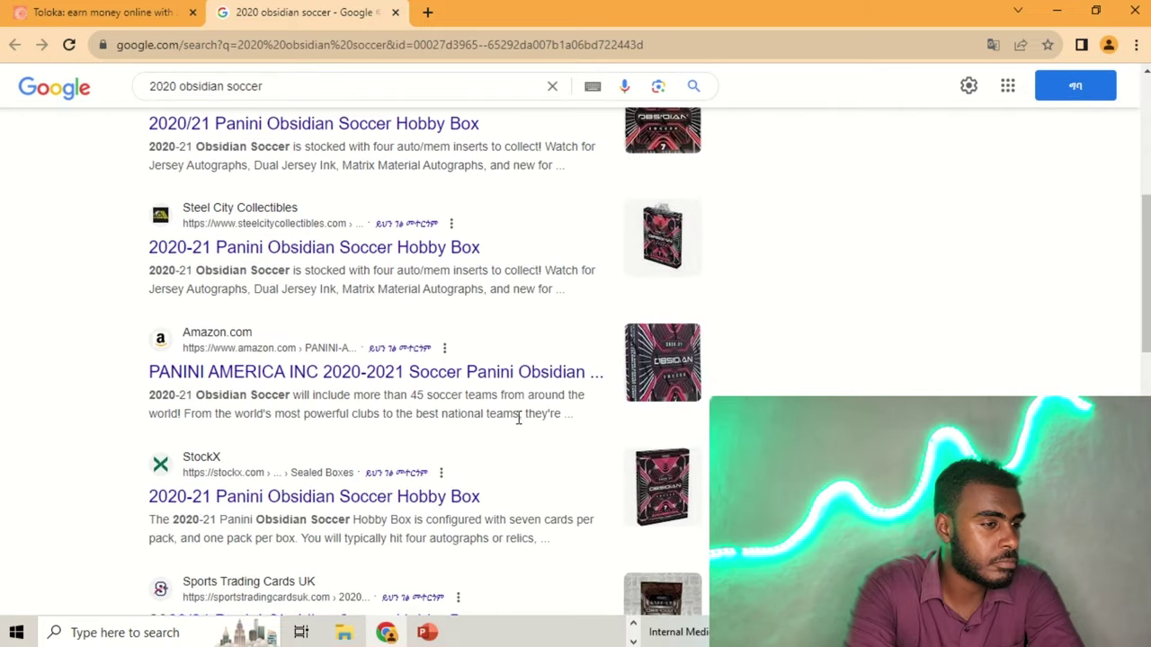
- In task 2 of the new set, check the Google image results for "2020 obsidian soccer" and return to the task
{"action": "scroll", "coordinate": [518, 418], "scroll_direction": "up", "scroll_amount": 5}
{"action": "left_click", "coordinate": [220, 159]}
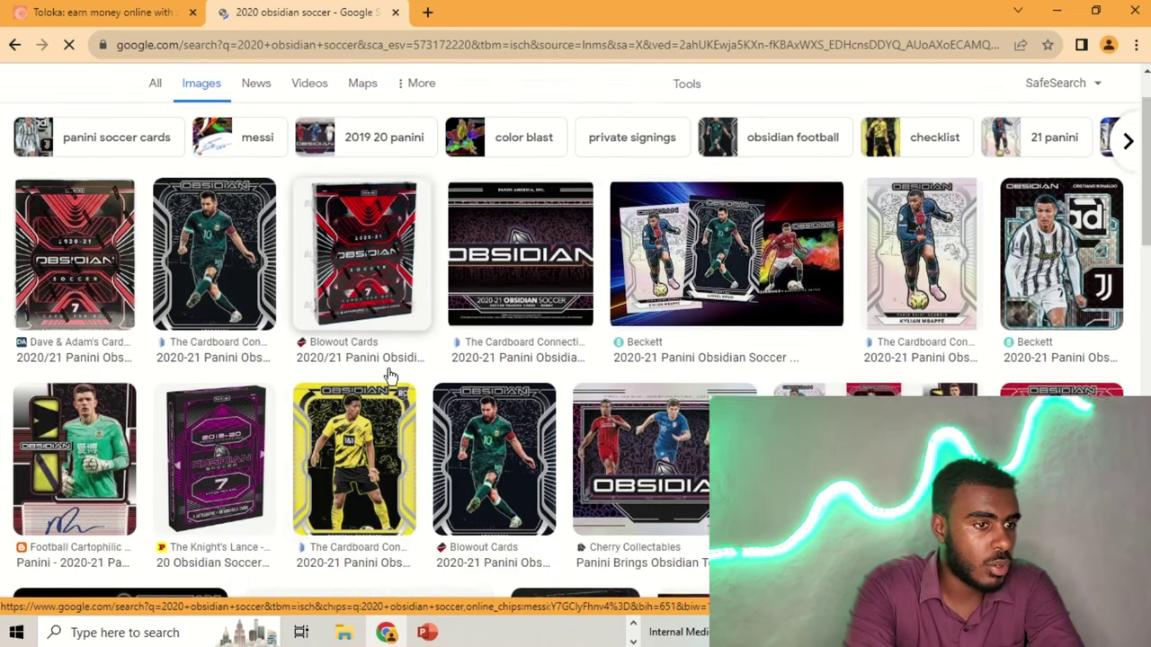
{"action": "scroll", "coordinate": [386, 375], "scroll_direction": "down", "scroll_amount": 2}
{"action": "left_click", "coordinate": [395, 12]}
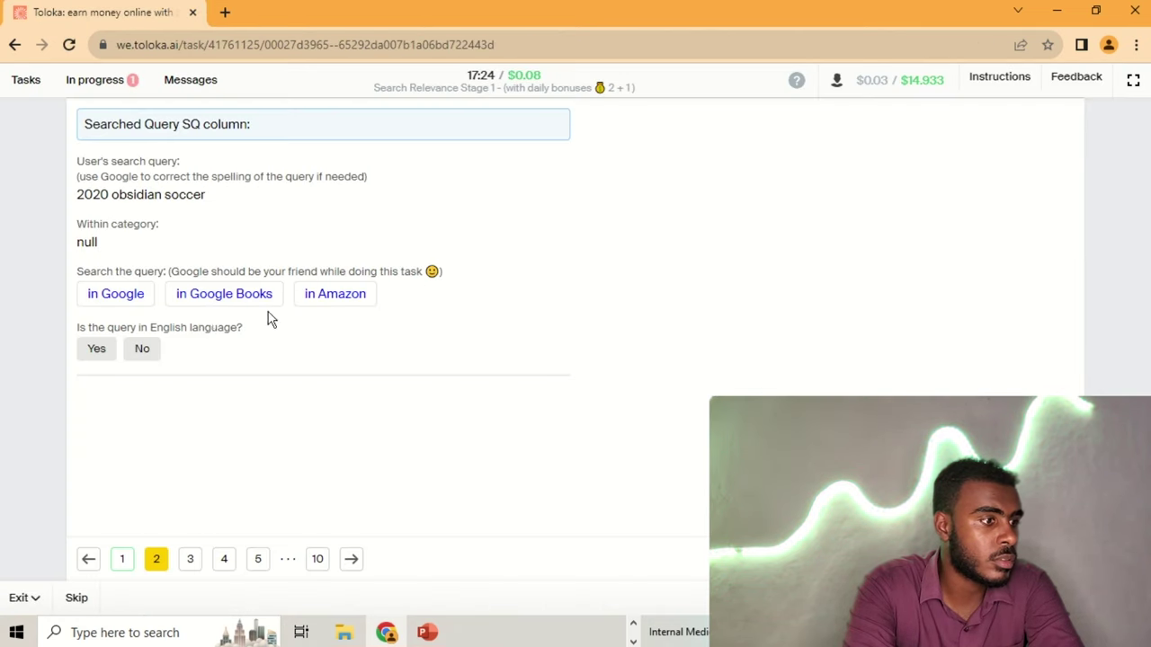
- Mark "2020 obsidian soccer" as English and look the query up in Amazon
{"action": "left_click", "coordinate": [96, 350]}
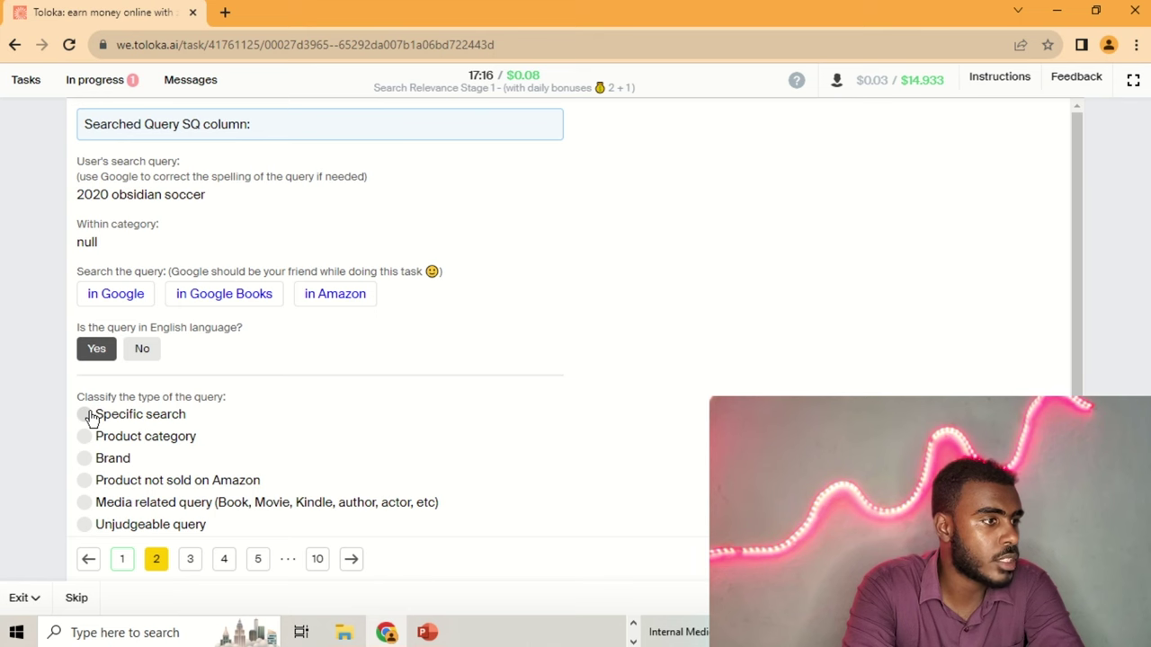
{"action": "left_click", "coordinate": [315, 295]}
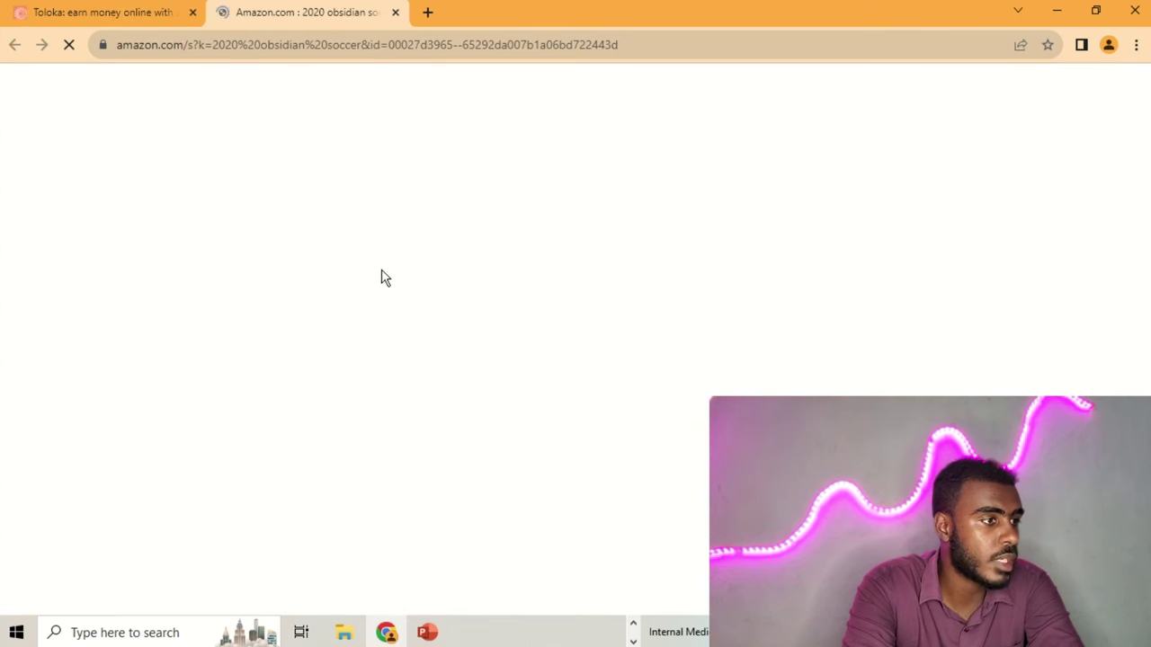
{"action": "scroll", "coordinate": [419, 276], "scroll_direction": "down", "scroll_amount": 2}
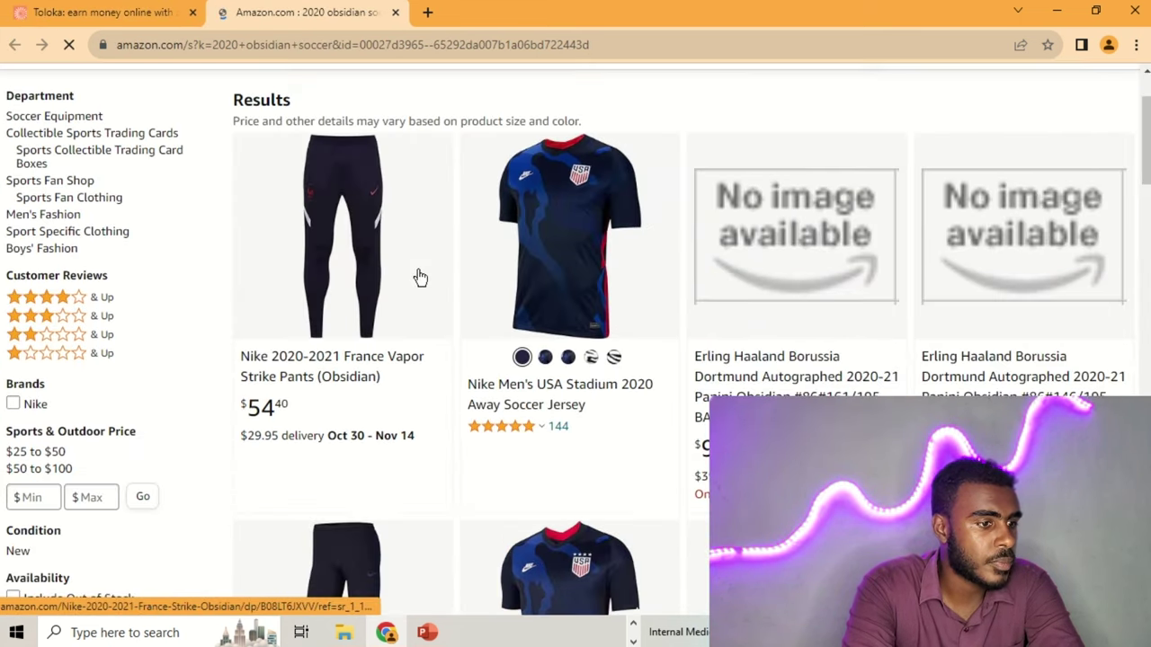
{"action": "scroll", "coordinate": [419, 276], "scroll_direction": "down", "scroll_amount": 2}
{"action": "left_click", "coordinate": [396, 12]}
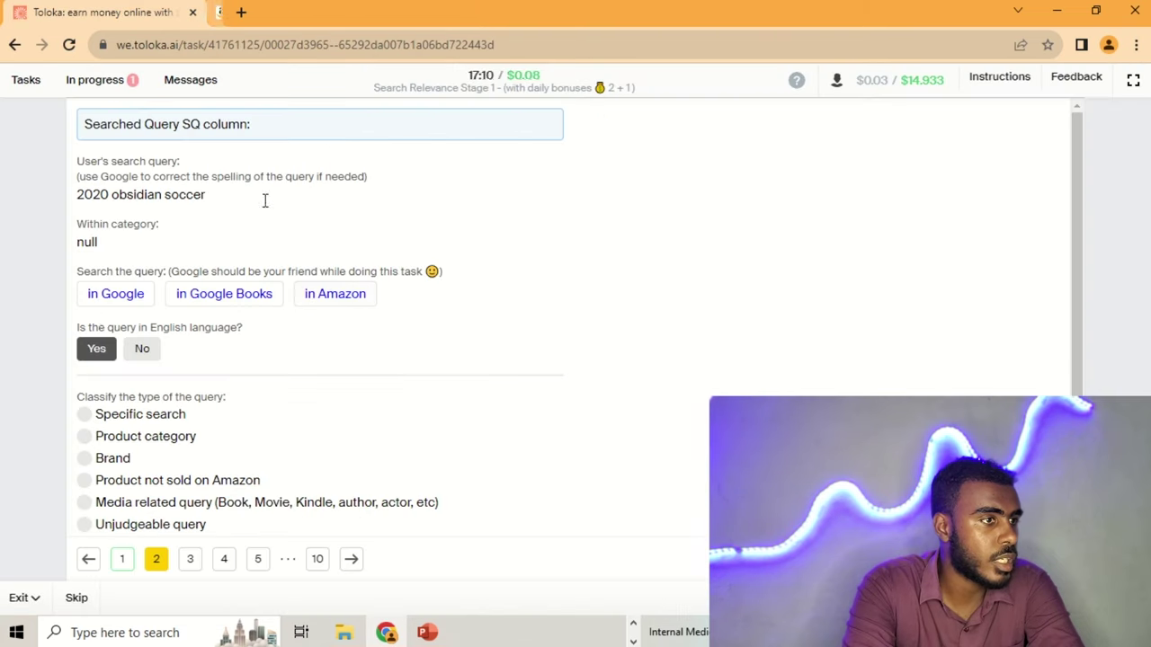
- Recheck "2020 obsidian soccer" in Google, classify it as Specific search, and proceed to task 3
{"action": "left_click", "coordinate": [125, 303]}
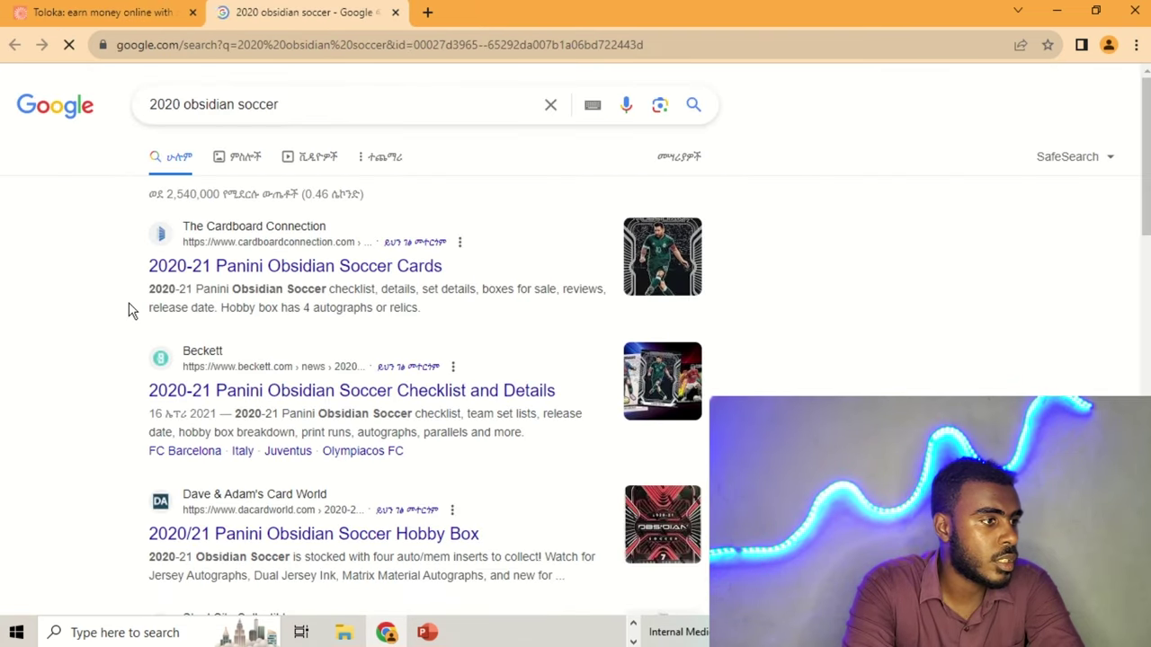
{"action": "scroll", "coordinate": [441, 342], "scroll_direction": "down", "scroll_amount": 2}
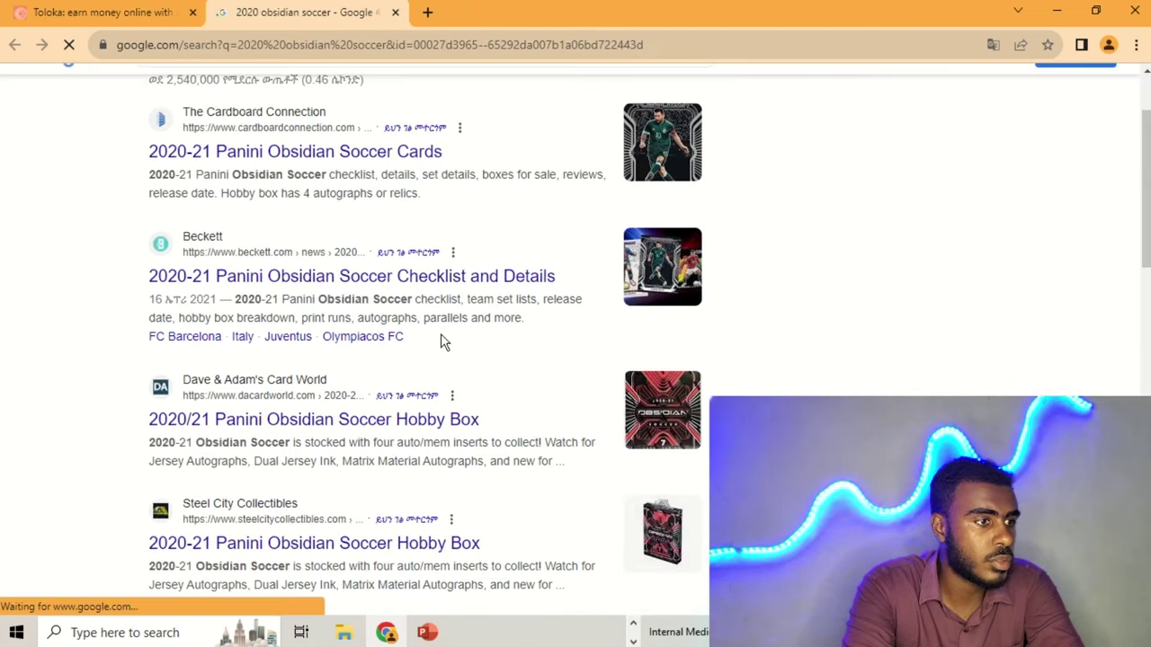
{"action": "left_click", "coordinate": [396, 13]}
{"action": "left_click", "coordinate": [159, 419]}
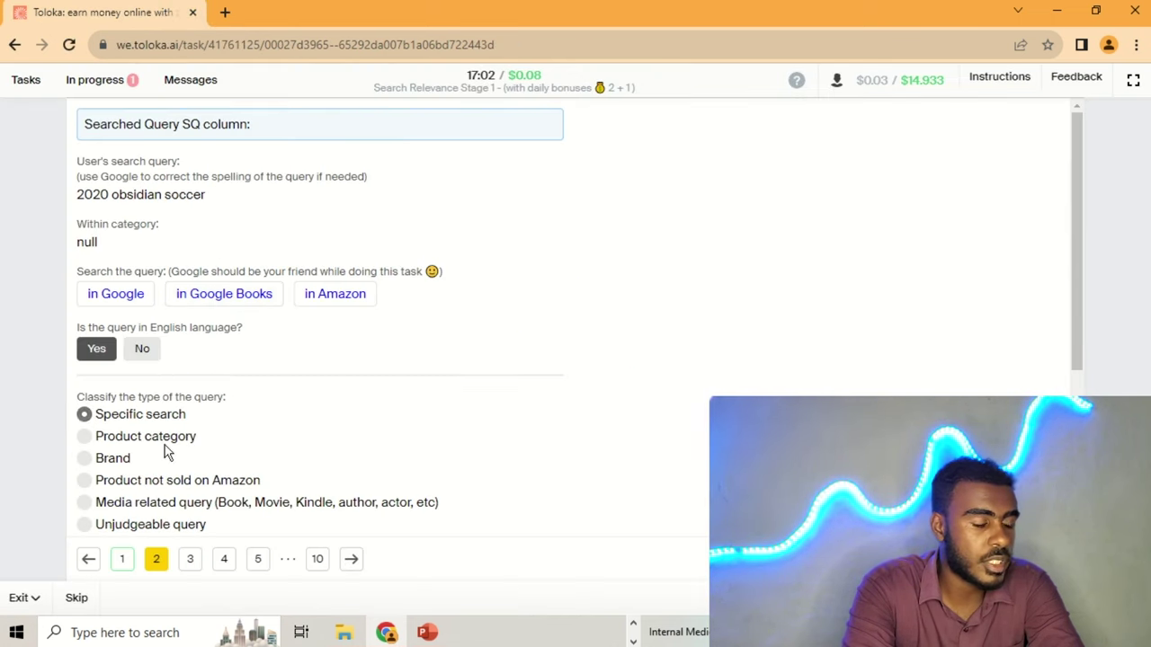
{"action": "left_click", "coordinate": [193, 559]}
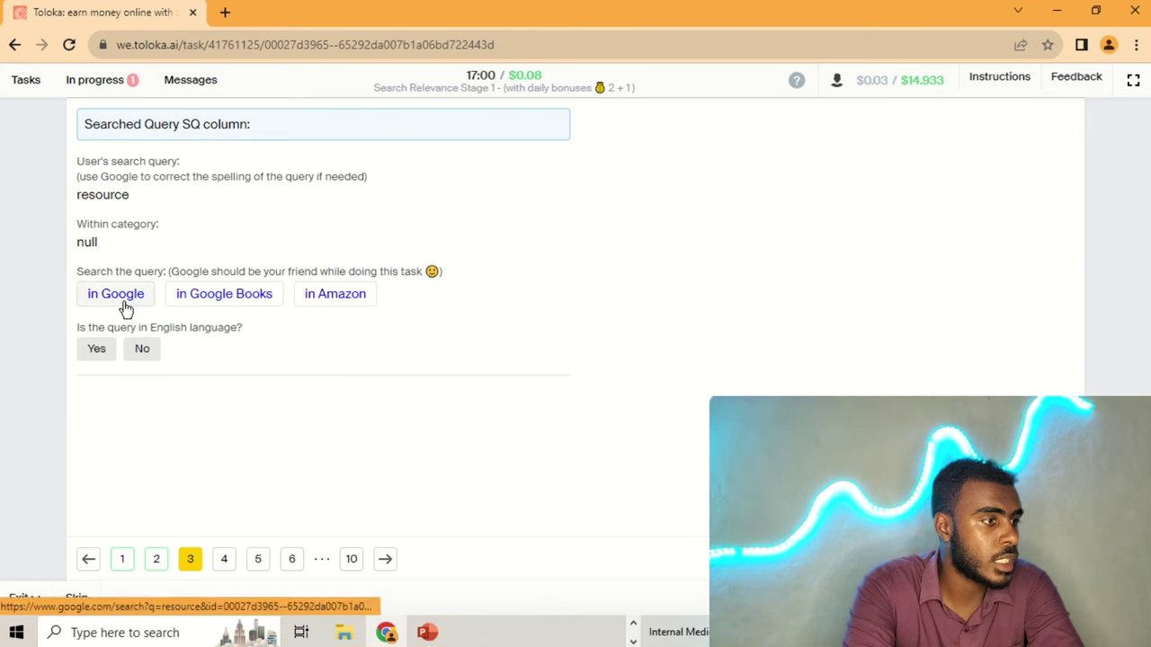
- In task 3, look up "resource" in Google, mark it as English and Unjudgeable query, and proceed to task 4
{"action": "left_click", "coordinate": [118, 295]}
{"action": "left_click", "coordinate": [396, 13]}
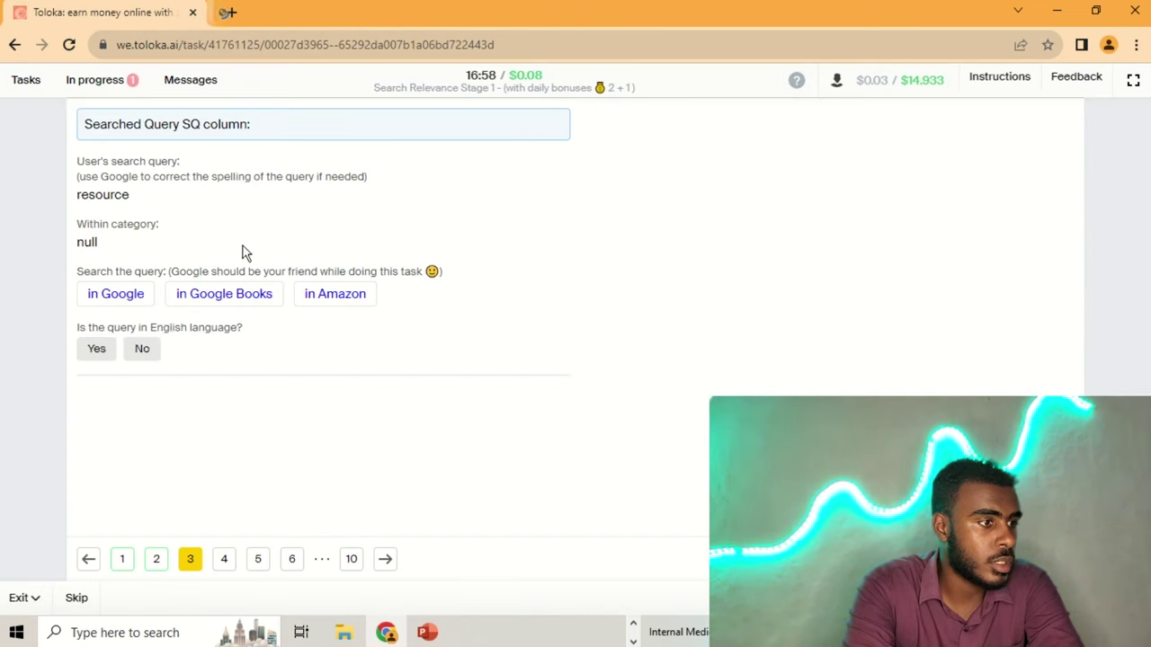
{"action": "left_click", "coordinate": [97, 349]}
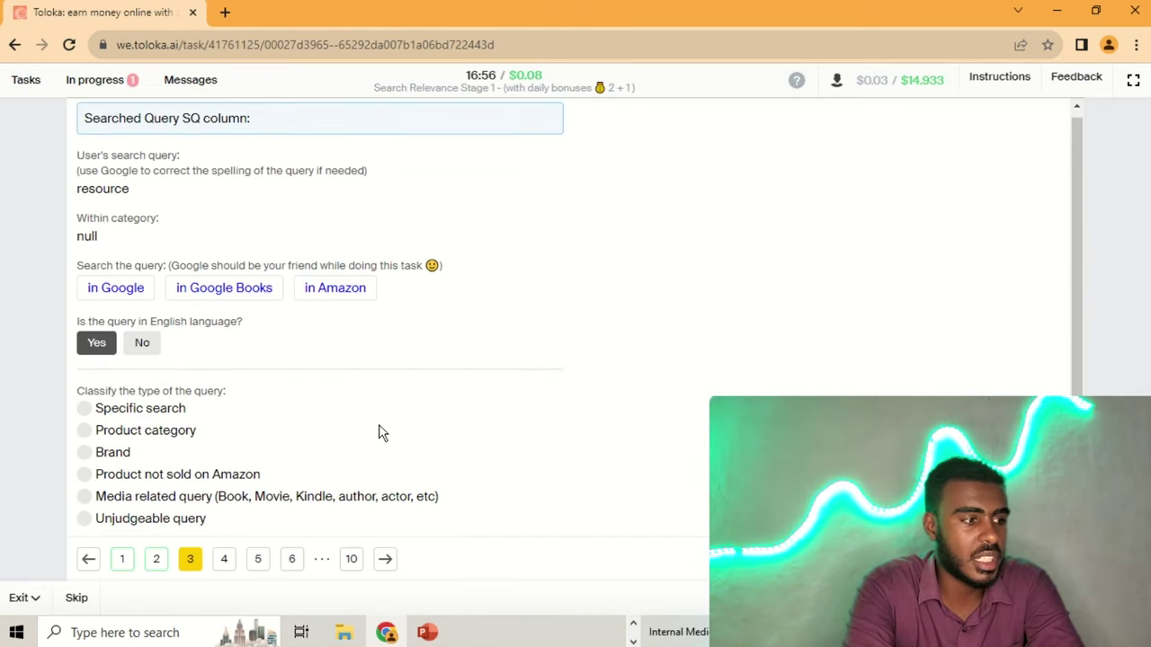
{"action": "left_click", "coordinate": [202, 520]}
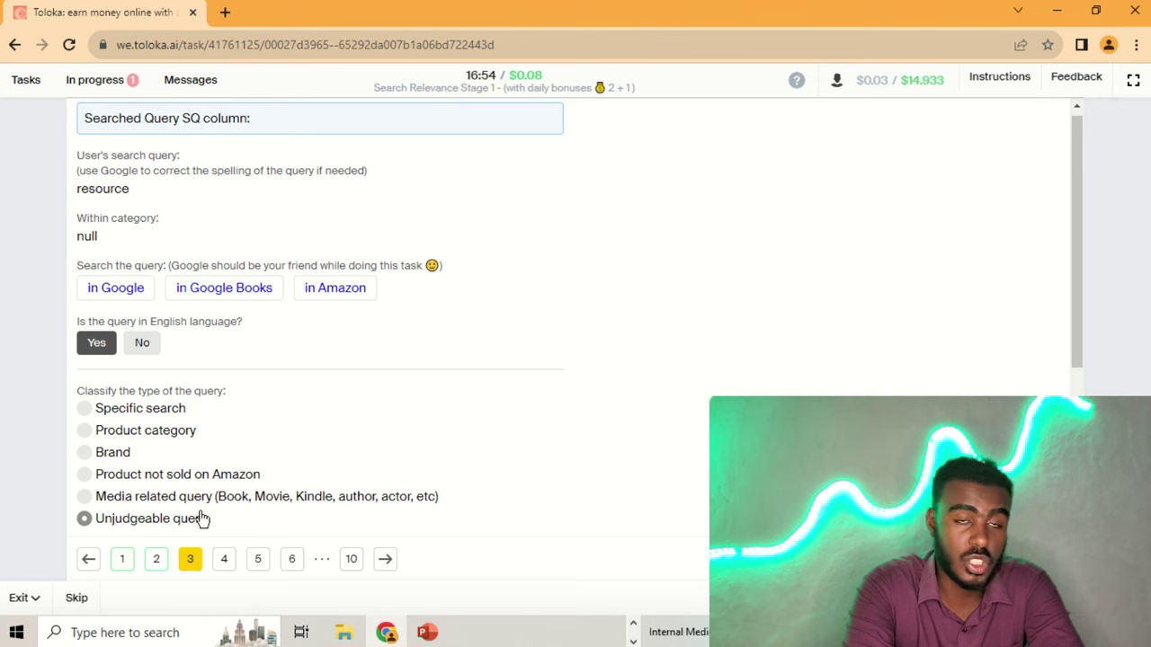
{"action": "left_click", "coordinate": [229, 565]}
- In task 4, look up "toy poodle clothes" in Google, mark it as English and Specific search, and proceed to task 5
{"action": "left_click", "coordinate": [131, 297]}
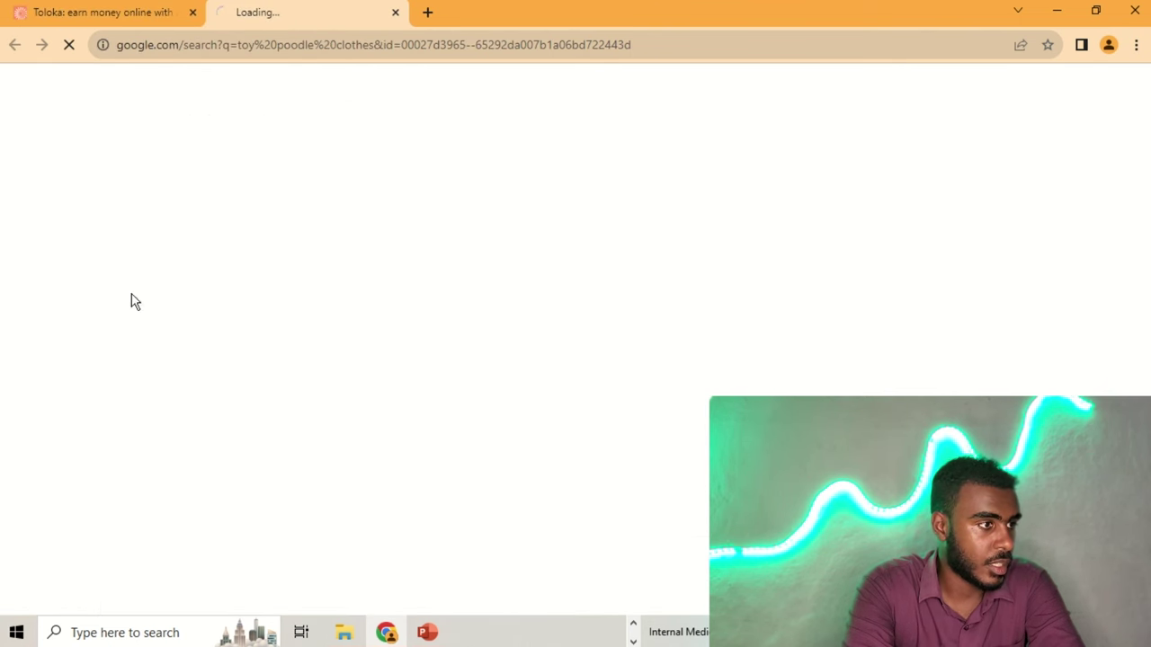
{"action": "left_click", "coordinate": [395, 13]}
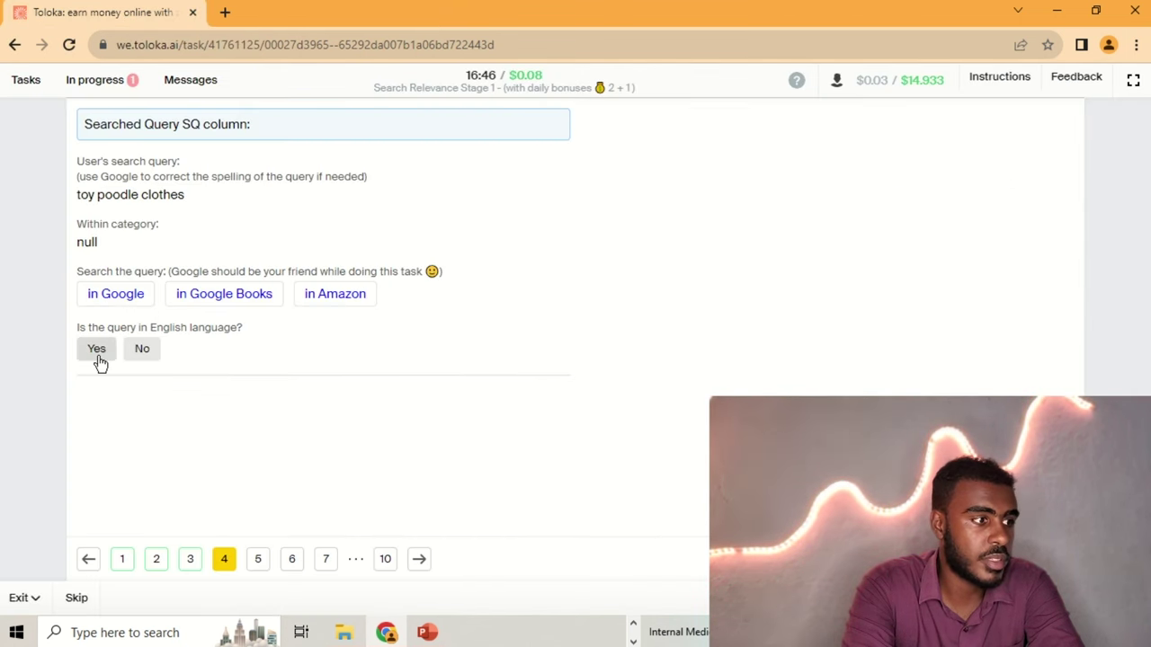
{"action": "left_click", "coordinate": [98, 357]}
{"action": "left_click", "coordinate": [130, 413]}
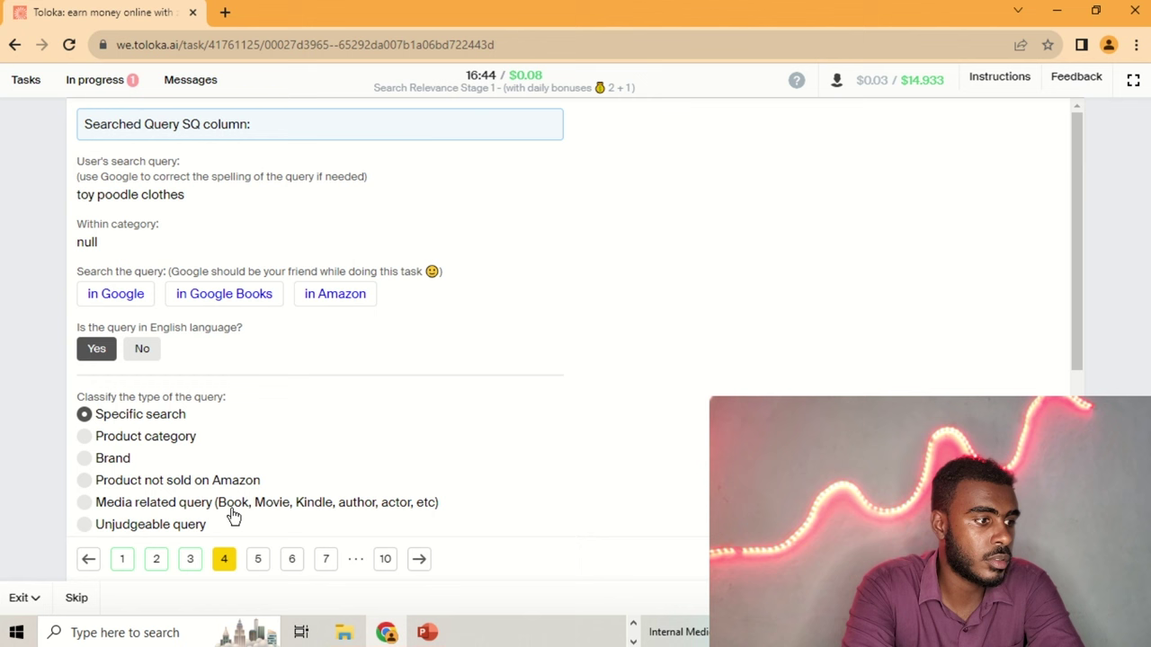
{"action": "left_click", "coordinate": [260, 559]}
- In task 5, look up the query "rig" in Google and mark it as English
{"action": "left_click", "coordinate": [126, 296]}
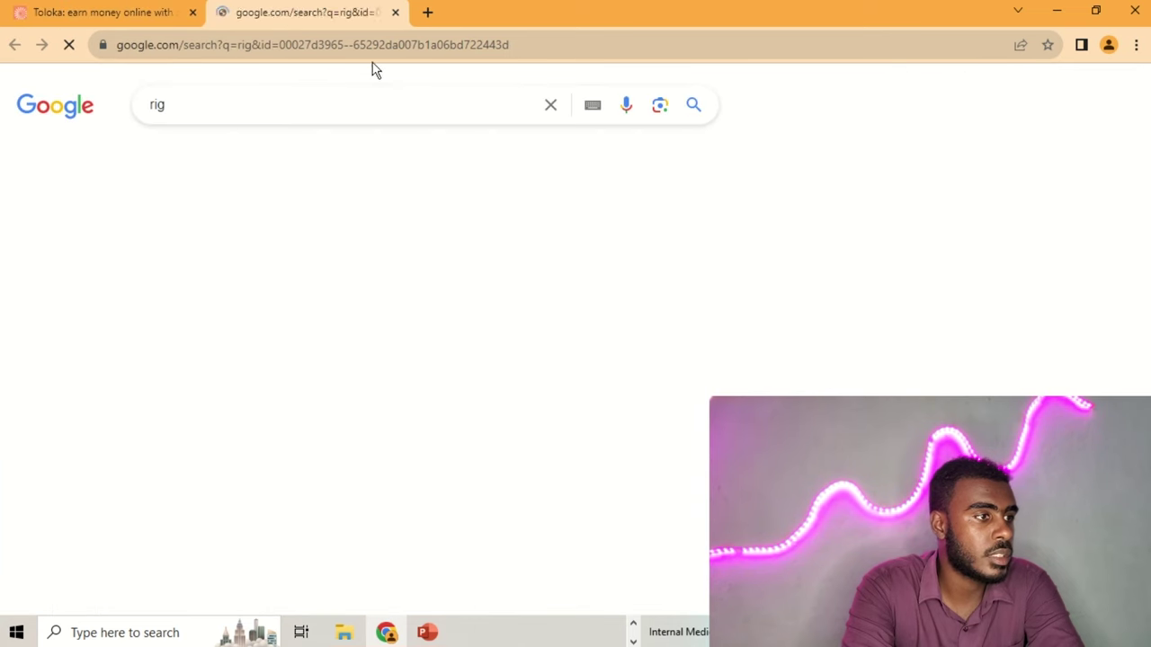
{"action": "left_click", "coordinate": [396, 15]}
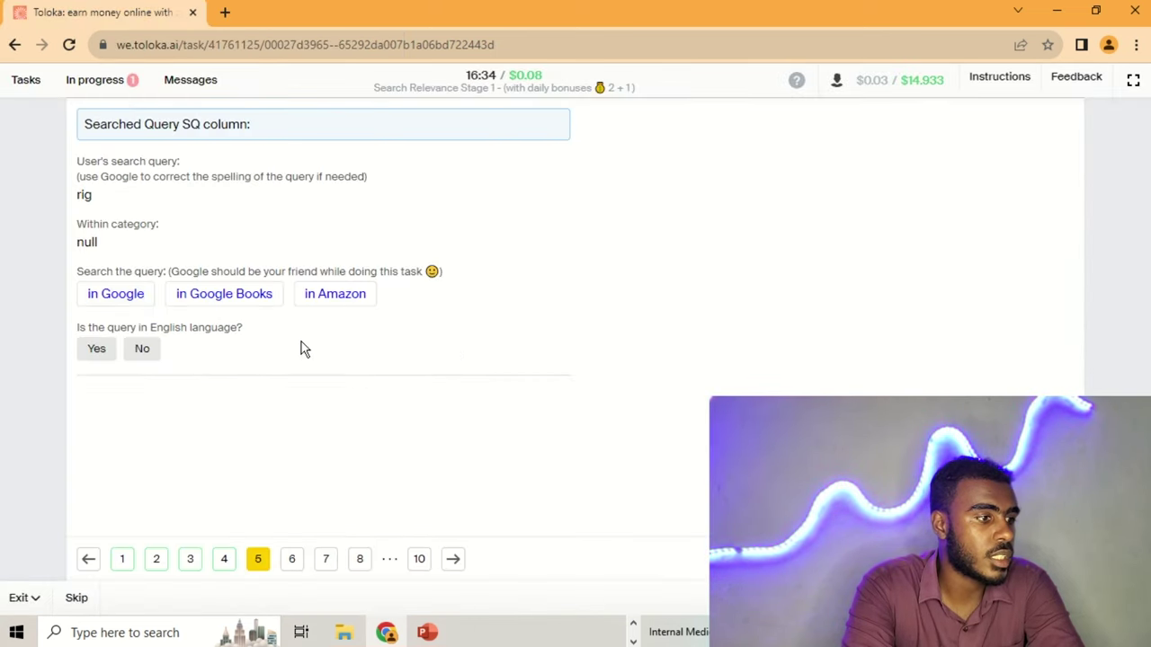
{"action": "left_click", "coordinate": [108, 360]}
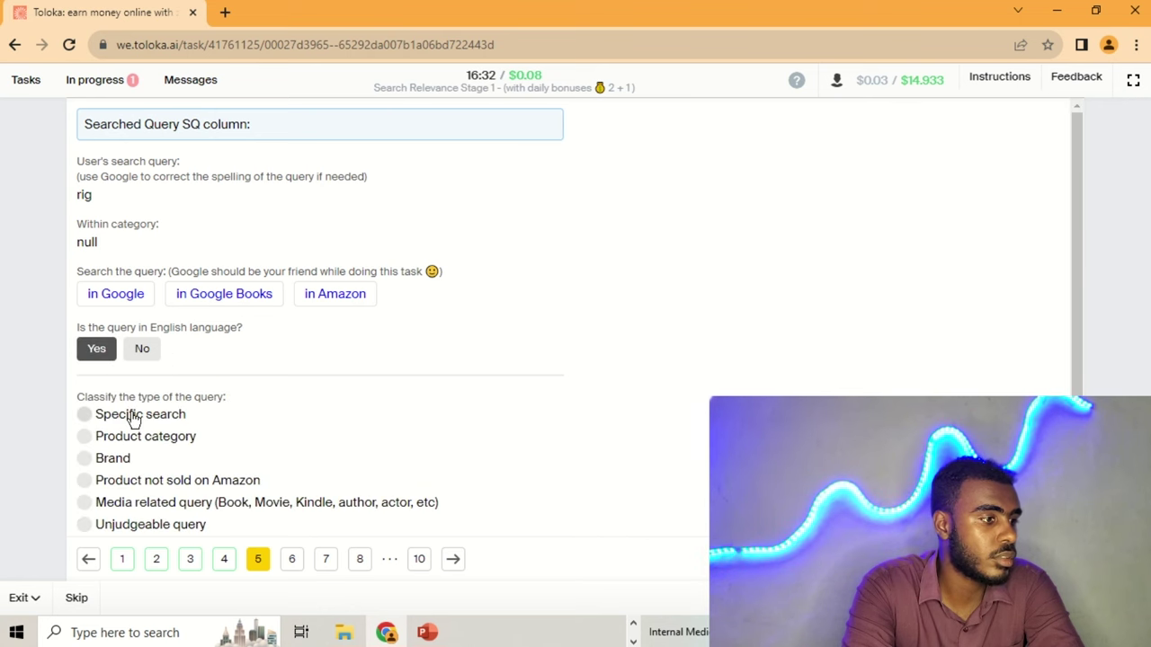
- Look up "rig" in Amazon, review the product results, and return to task 5
{"action": "left_click", "coordinate": [329, 309]}
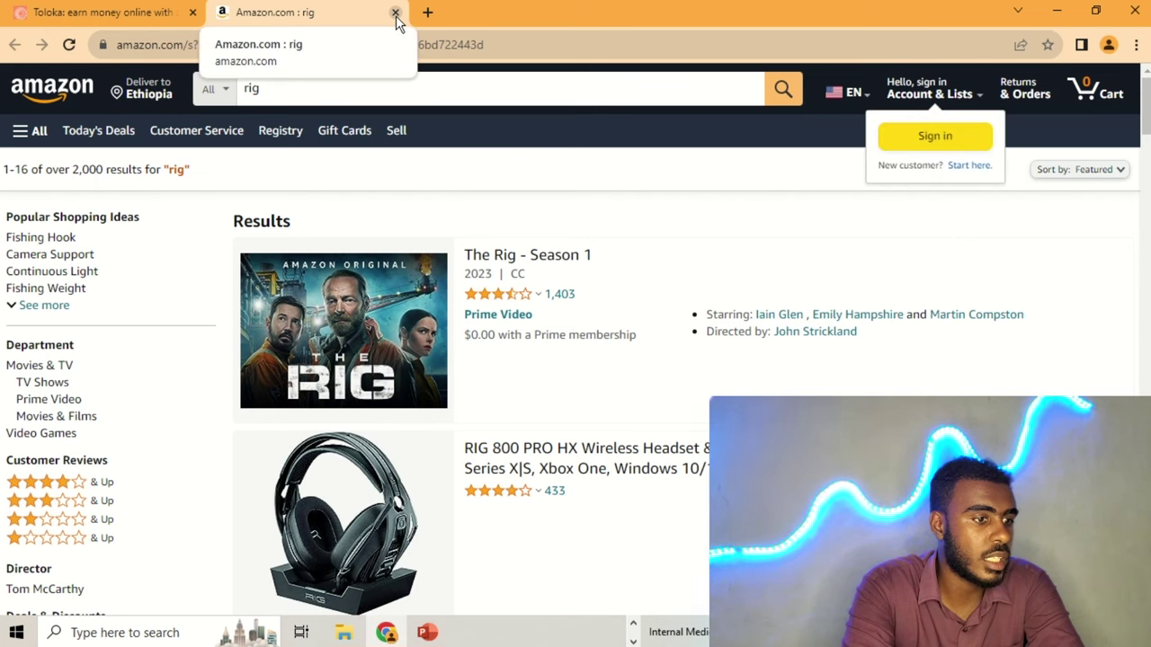
{"action": "scroll", "coordinate": [419, 380], "scroll_direction": "down", "scroll_amount": 5}
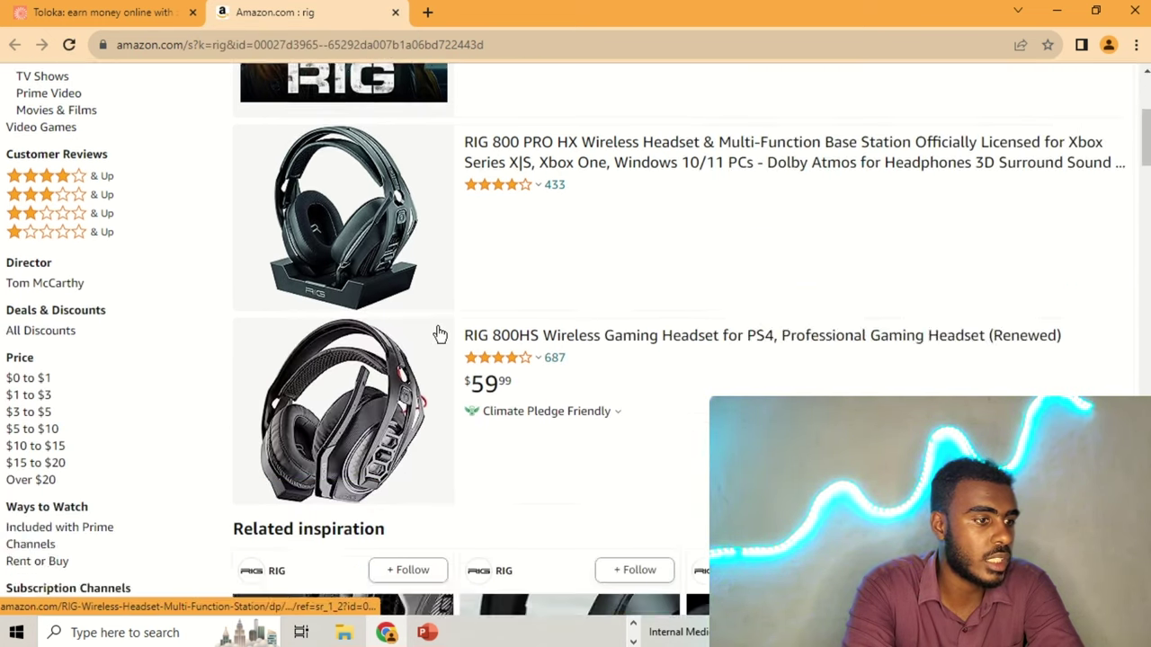
{"action": "scroll", "coordinate": [442, 324], "scroll_direction": "down", "scroll_amount": 4}
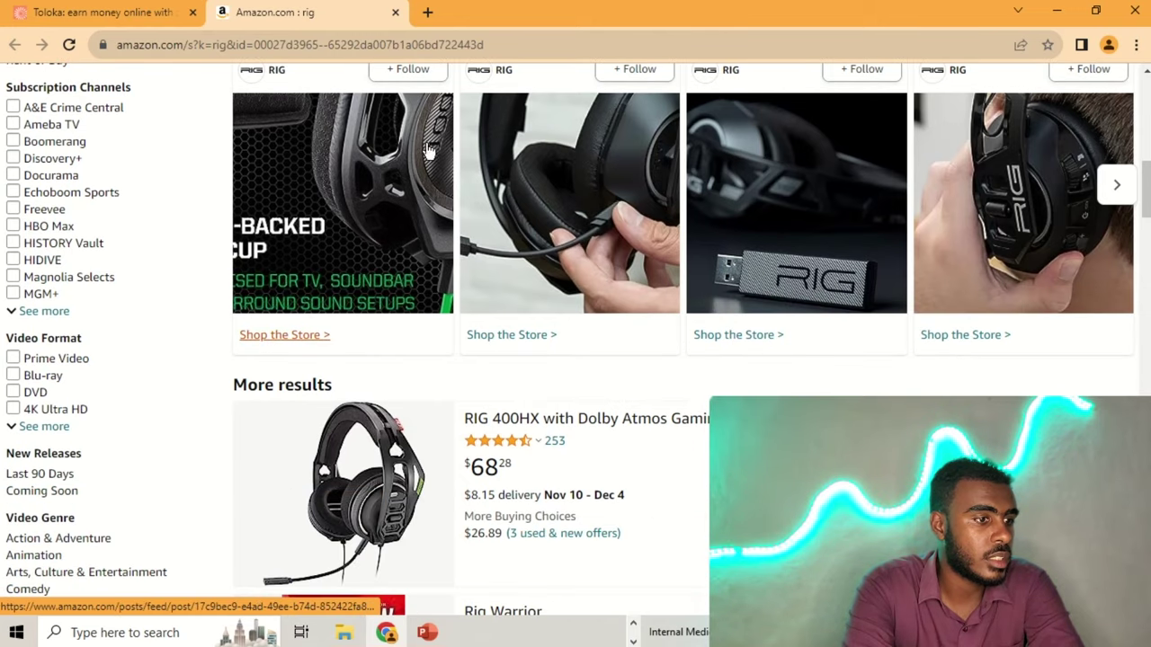
{"action": "left_click", "coordinate": [396, 12]}
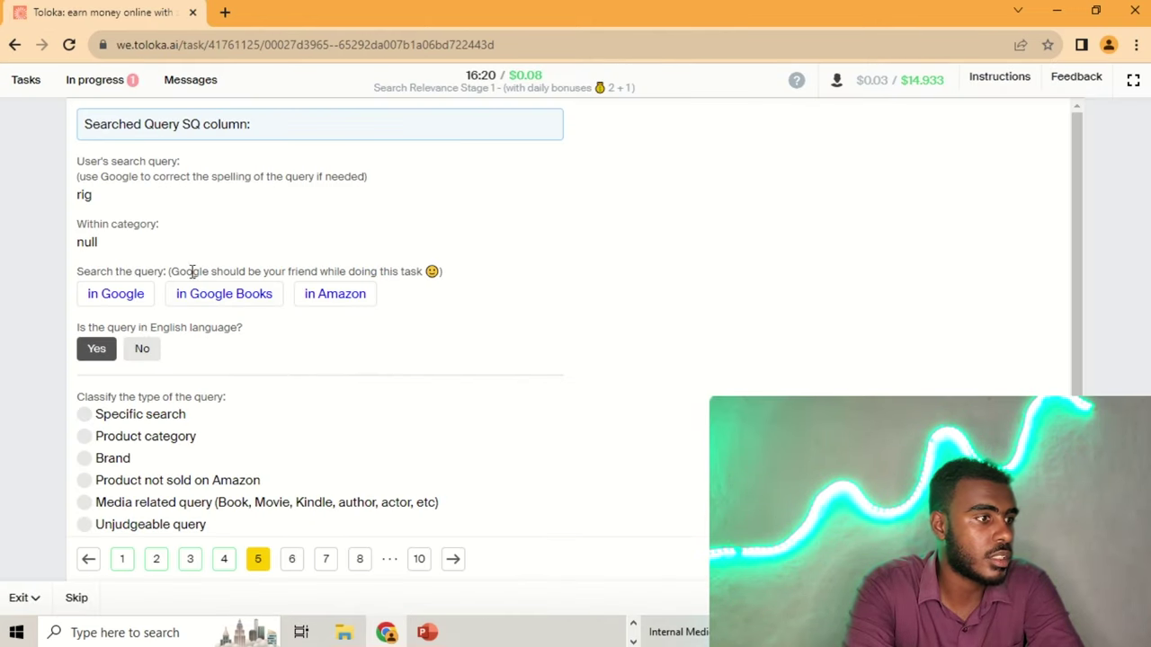
- Recheck "rig" in Google, examine the definitions, videos and image results, and return to task 5
{"action": "left_click", "coordinate": [132, 303]}
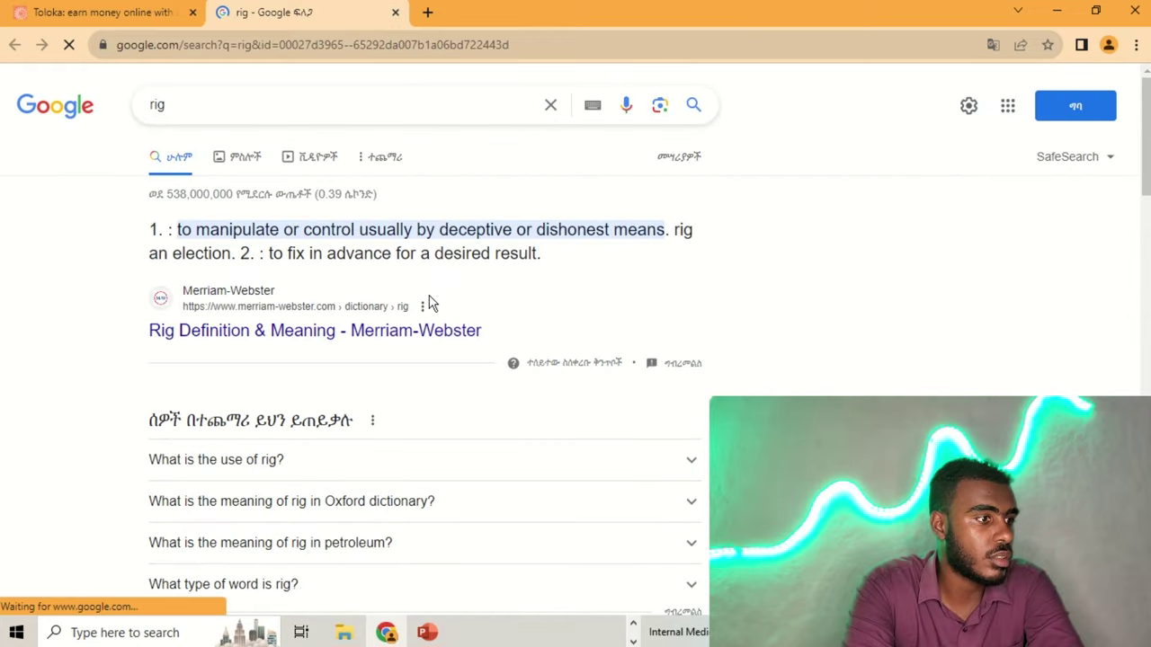
{"action": "scroll", "coordinate": [428, 301], "scroll_direction": "down", "scroll_amount": 8}
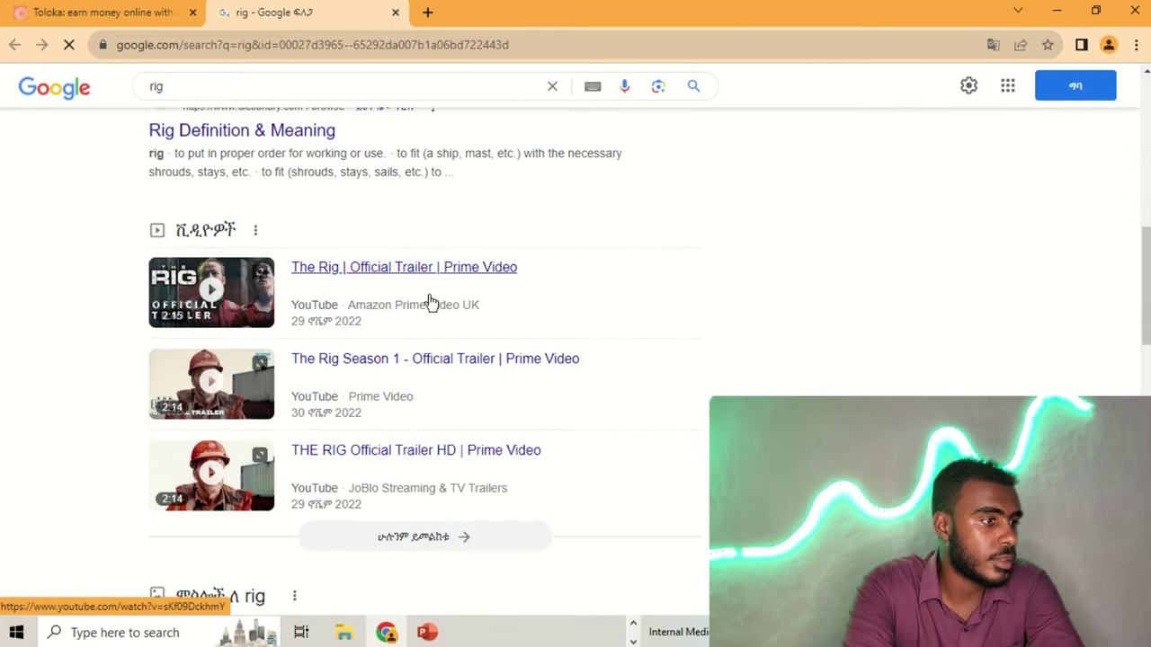
{"action": "scroll", "coordinate": [428, 297], "scroll_direction": "down", "scroll_amount": 5}
{"action": "scroll", "coordinate": [426, 279], "scroll_direction": "down", "scroll_amount": 4}
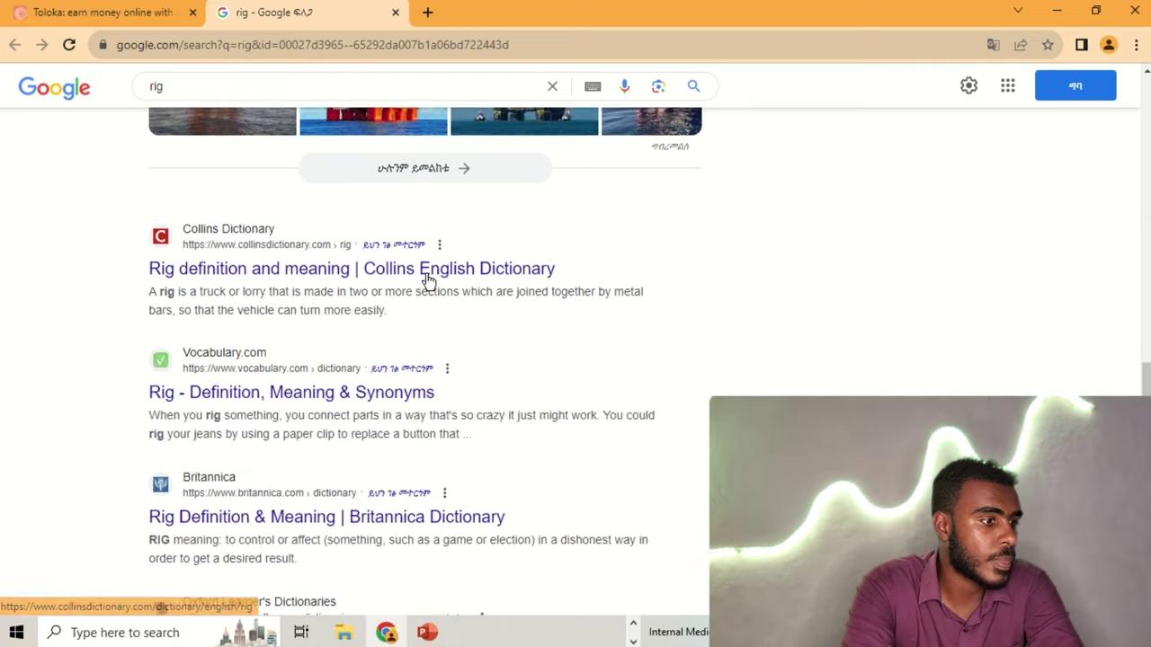
{"action": "left_click", "coordinate": [394, 14]}
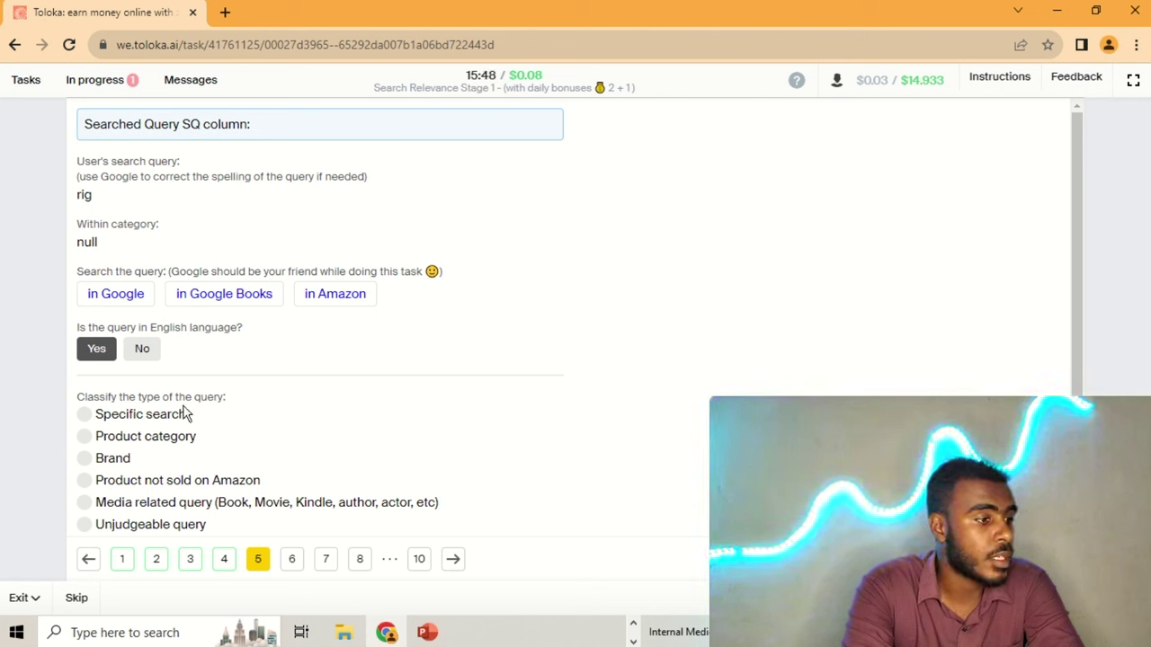
- Classify the query "rig" as Unjudgeable query and go on to item 6
{"action": "left_click", "coordinate": [87, 526]}
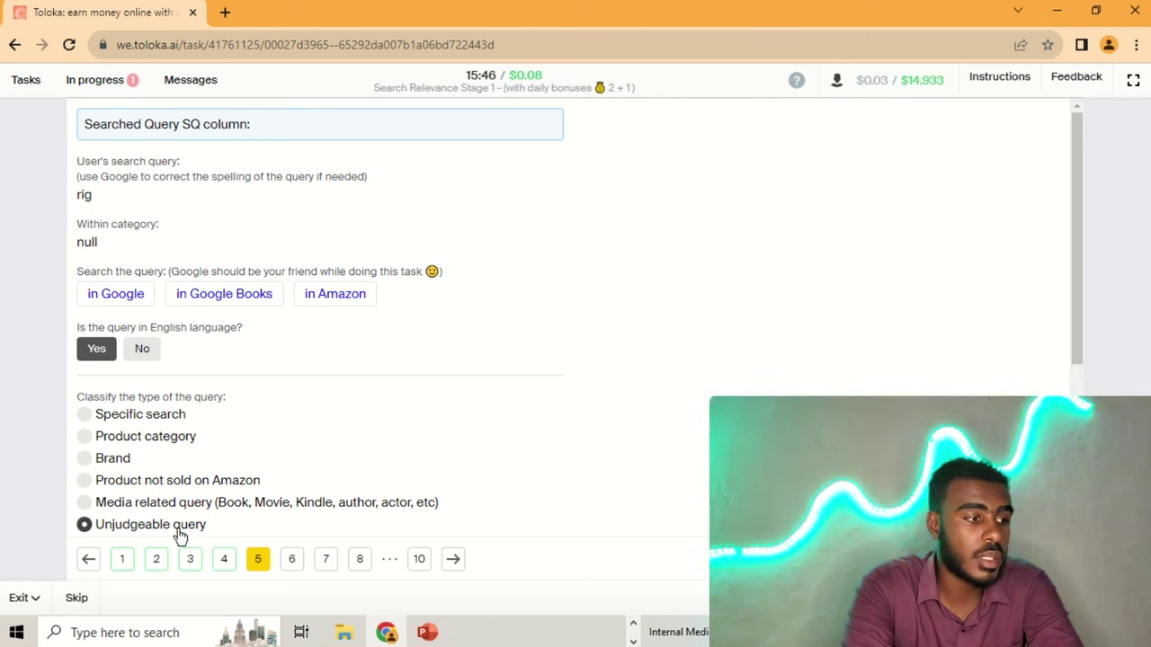
{"action": "left_click", "coordinate": [292, 559]}
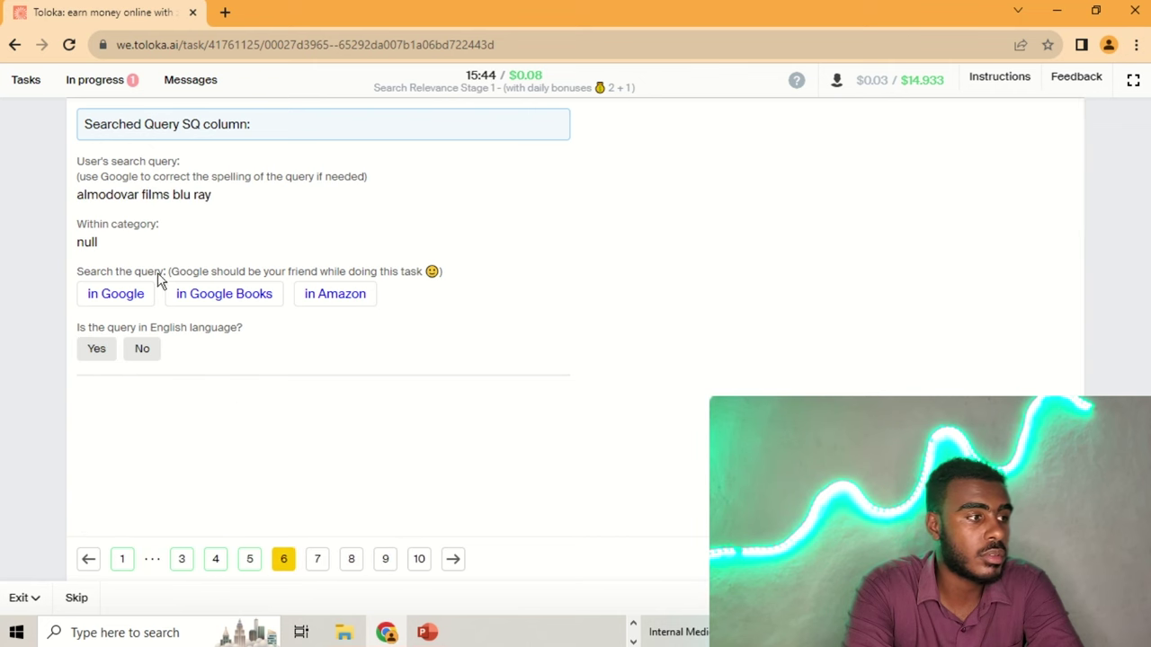
- Look up "almodovar films blu ray" on Google, mark it as English and Media related query, and go on to item 7
{"action": "left_click", "coordinate": [116, 292]}
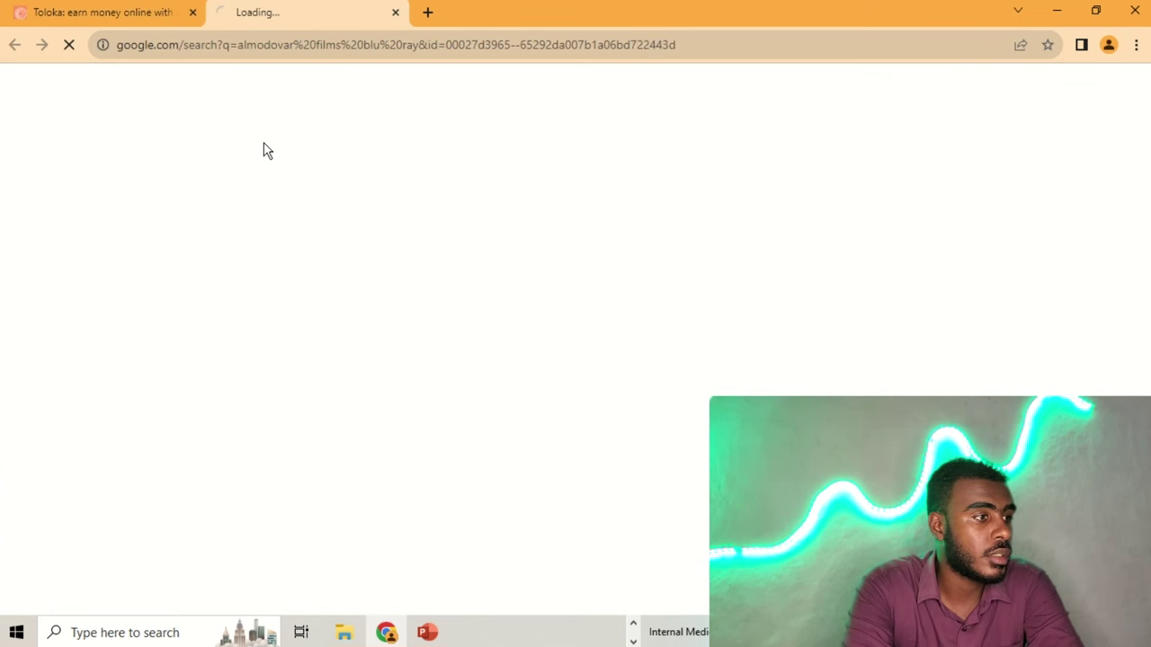
{"action": "left_click", "coordinate": [396, 16]}
{"action": "left_click", "coordinate": [98, 351]}
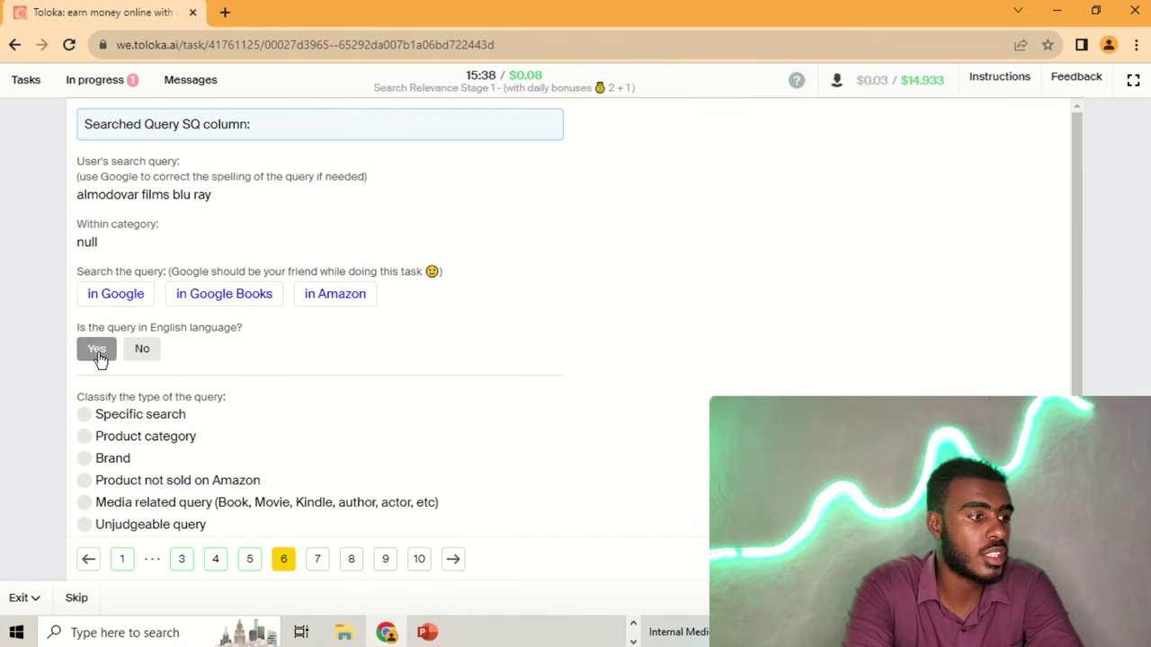
{"action": "left_click", "coordinate": [178, 503]}
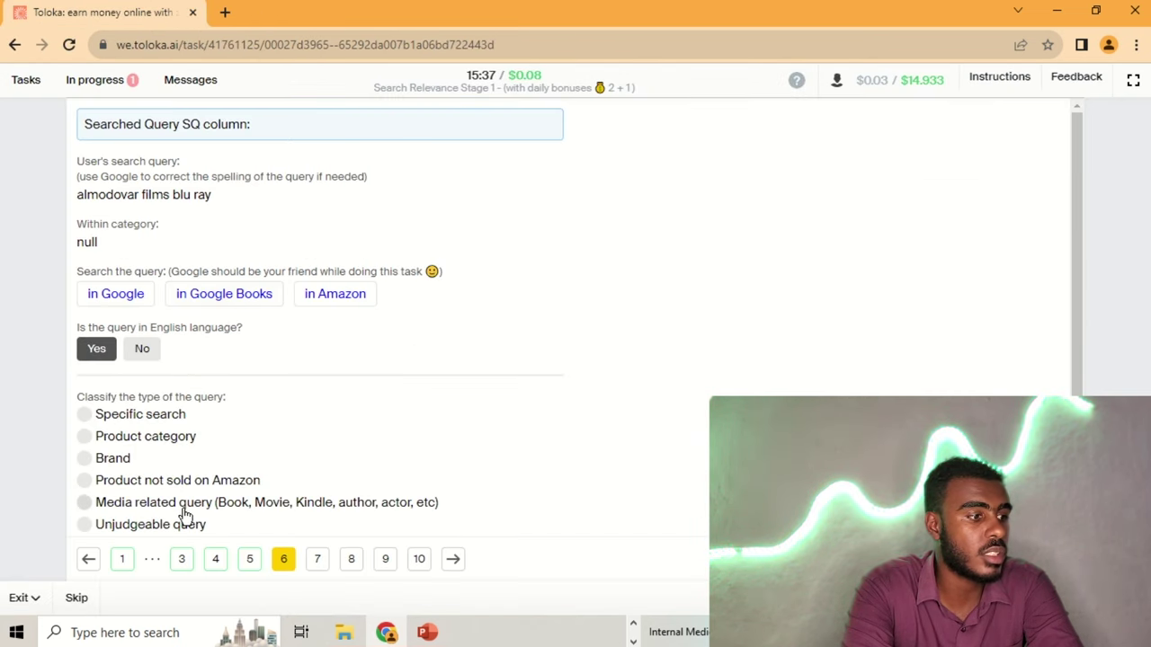
{"action": "left_click", "coordinate": [316, 559]}
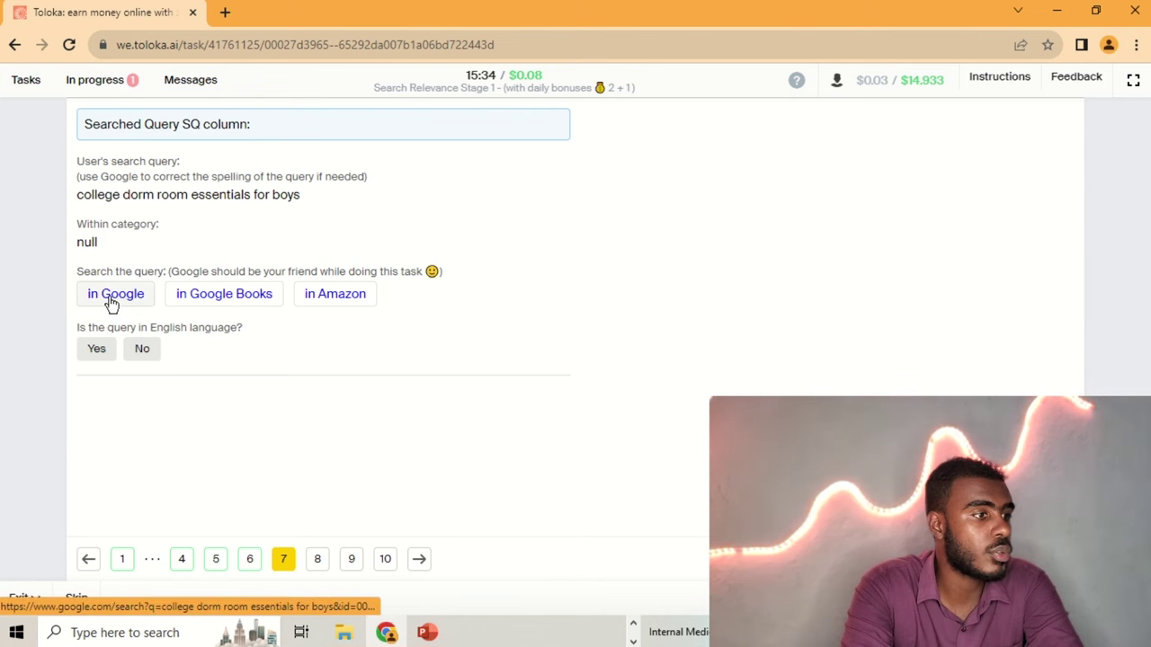
- Check "college dorm room essentials for boys" on Google, mark it as English and Specific search, and go on to item 8
{"action": "left_click", "coordinate": [112, 304]}
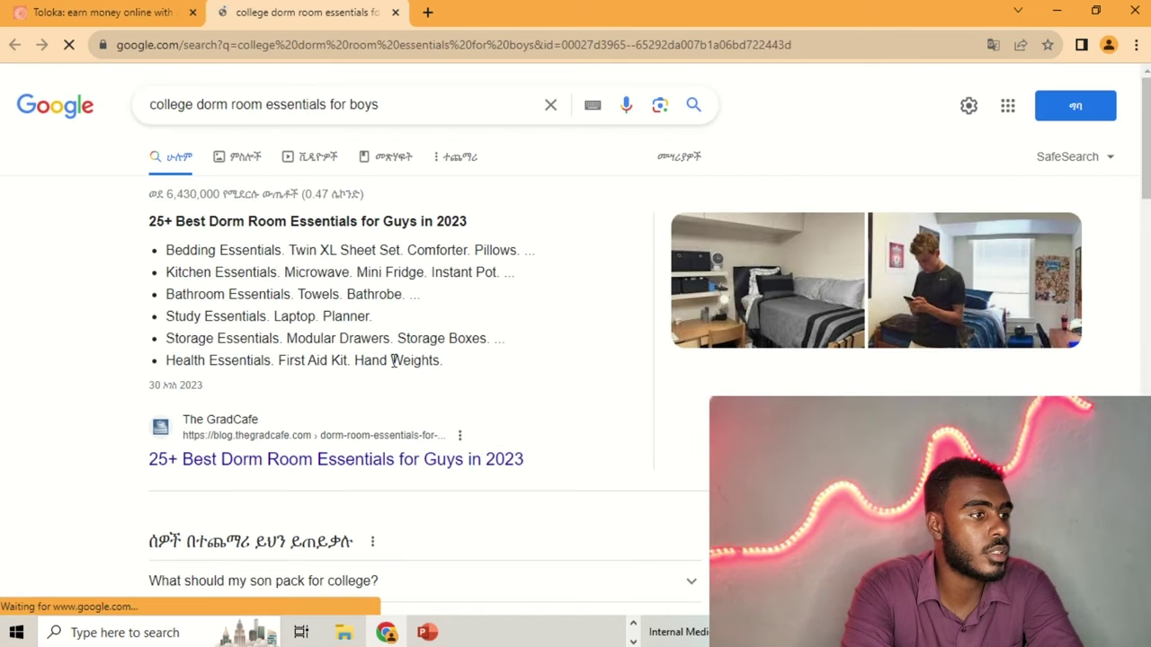
{"action": "left_click", "coordinate": [394, 13]}
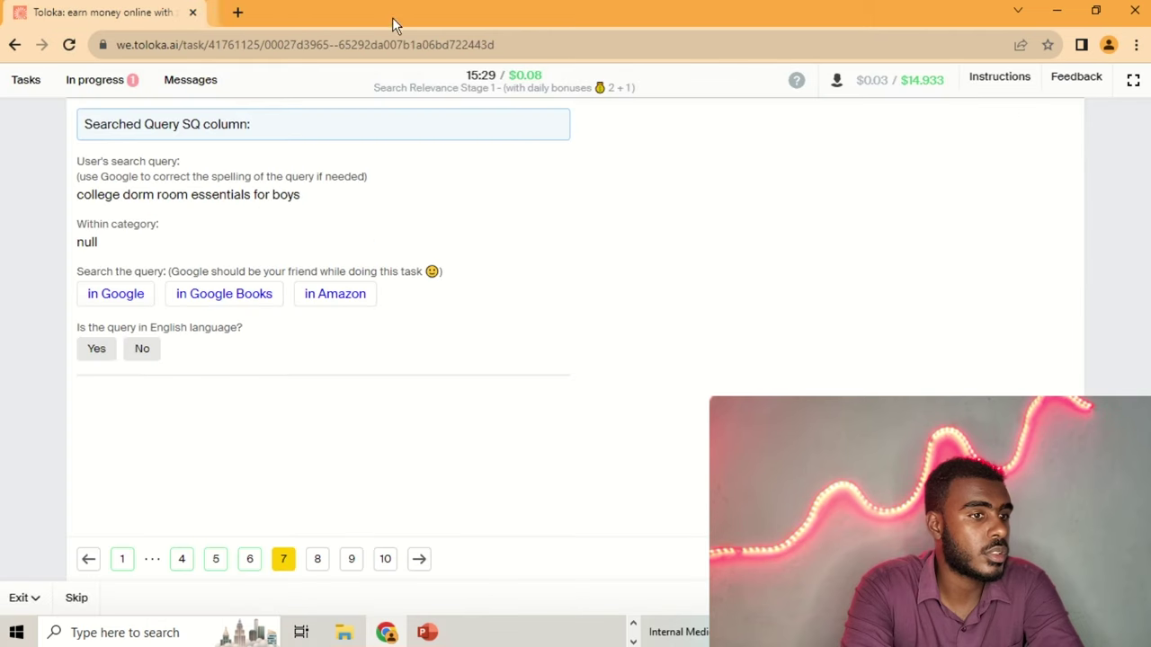
{"action": "left_click", "coordinate": [92, 348]}
{"action": "left_click", "coordinate": [123, 416]}
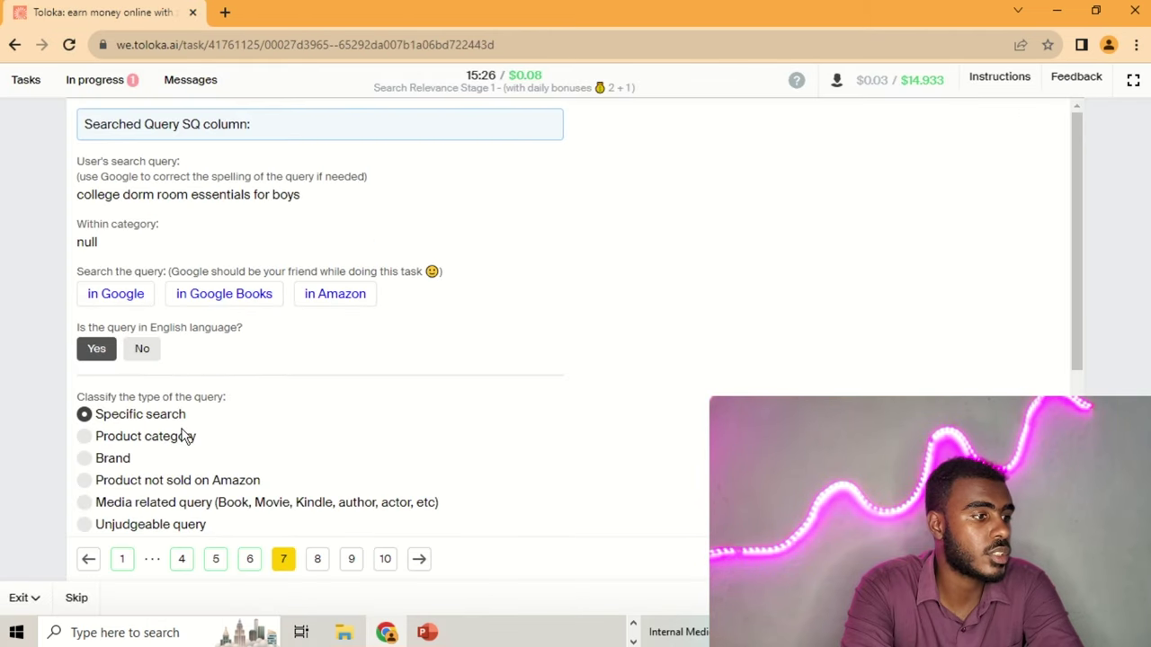
{"action": "left_click", "coordinate": [316, 561]}
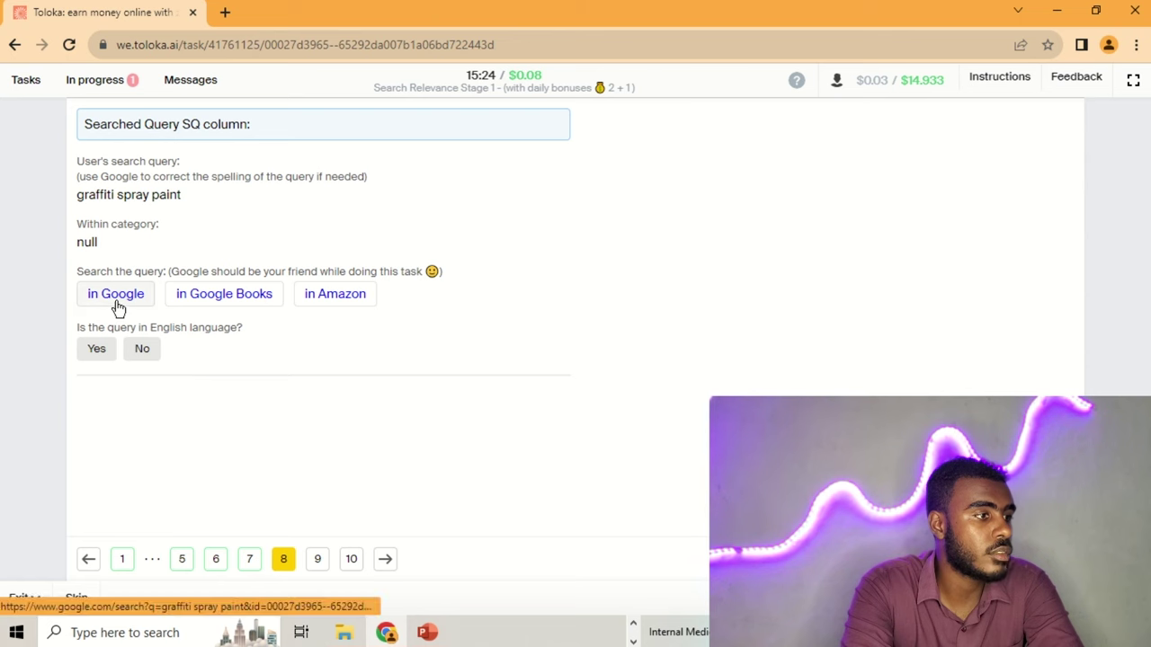
- Look up "graffiti spray paint" on Google, mark it as English and Specific search, and go on to item 9
{"action": "left_click", "coordinate": [116, 308]}
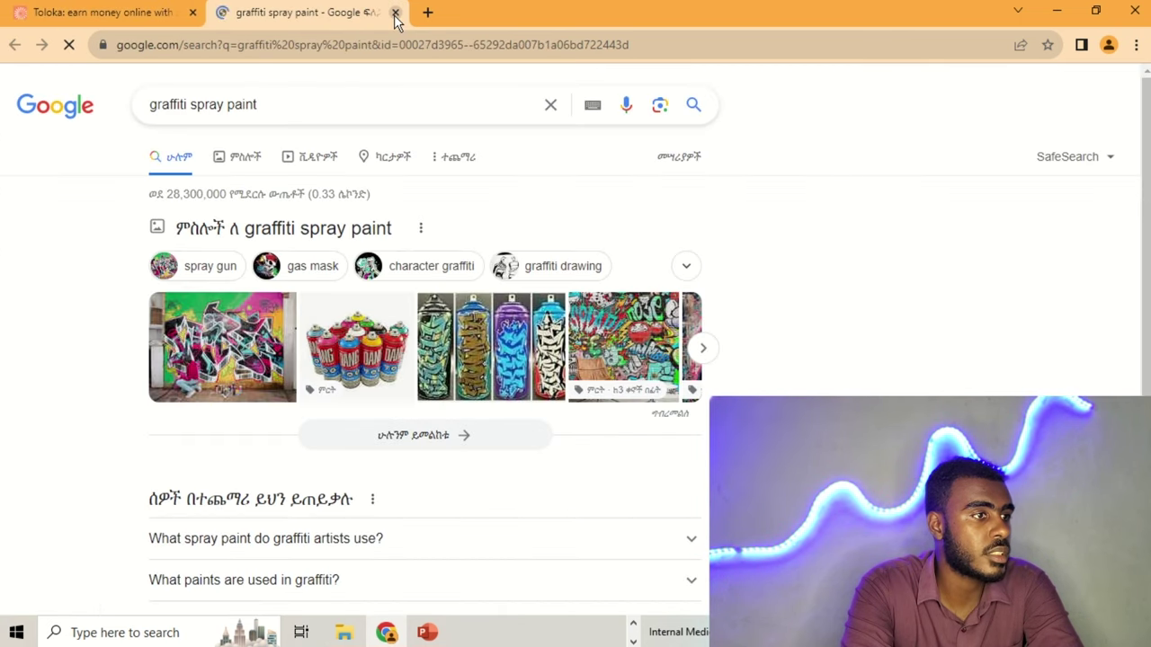
{"action": "left_click", "coordinate": [394, 13]}
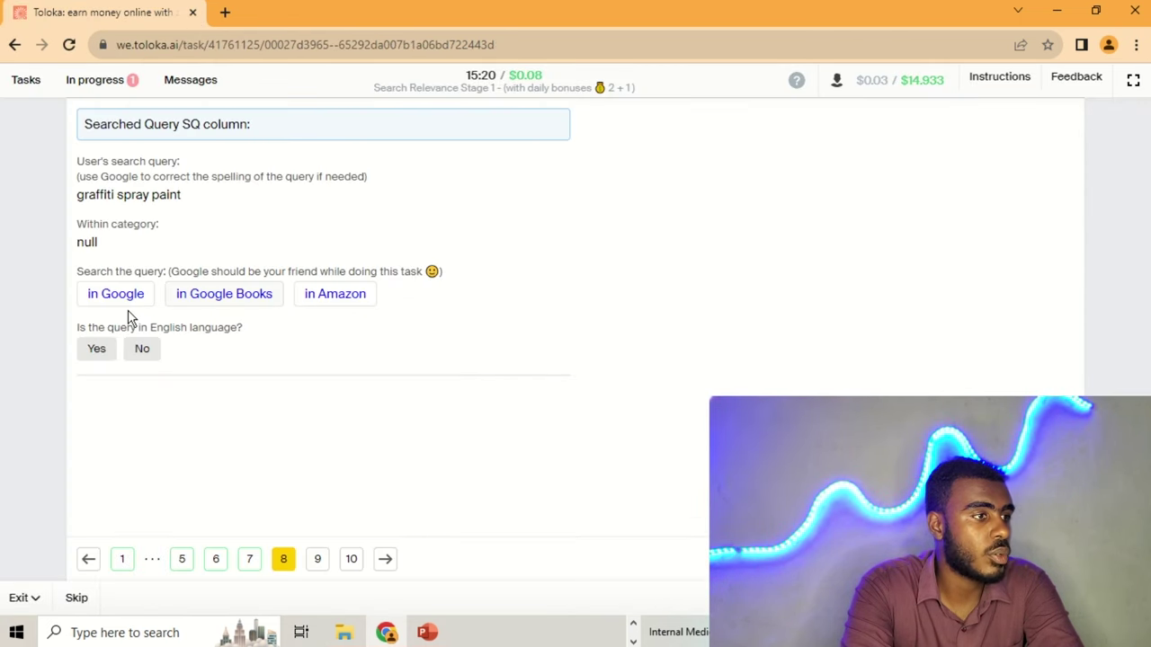
{"action": "left_click", "coordinate": [100, 355]}
{"action": "left_click", "coordinate": [129, 417]}
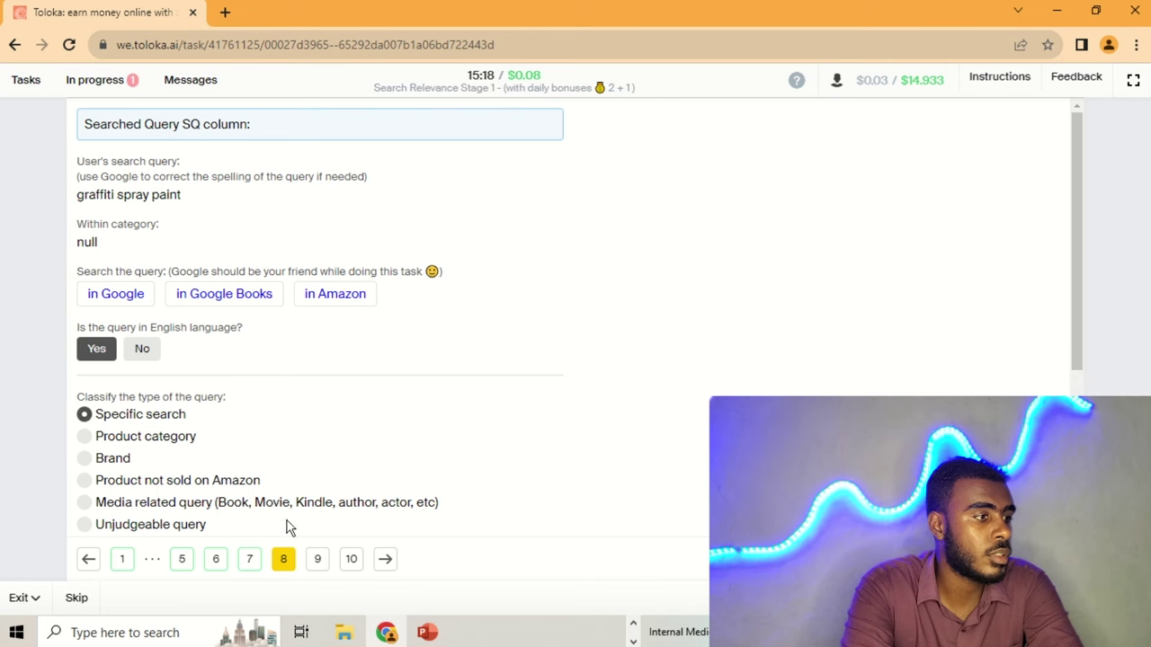
{"action": "left_click", "coordinate": [316, 559]}
- Look up "dancing can of beans" on Google, mark it as English and Specific search, and go on to item 10
{"action": "left_click", "coordinate": [142, 303]}
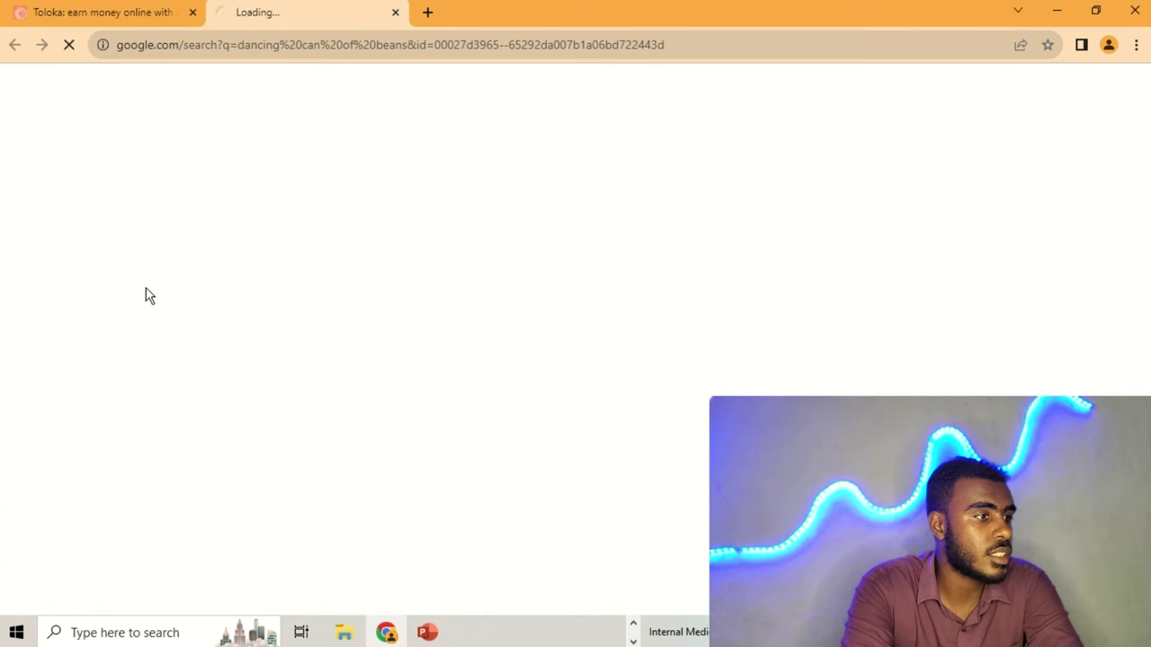
{"action": "left_click", "coordinate": [395, 12]}
{"action": "left_click", "coordinate": [103, 351]}
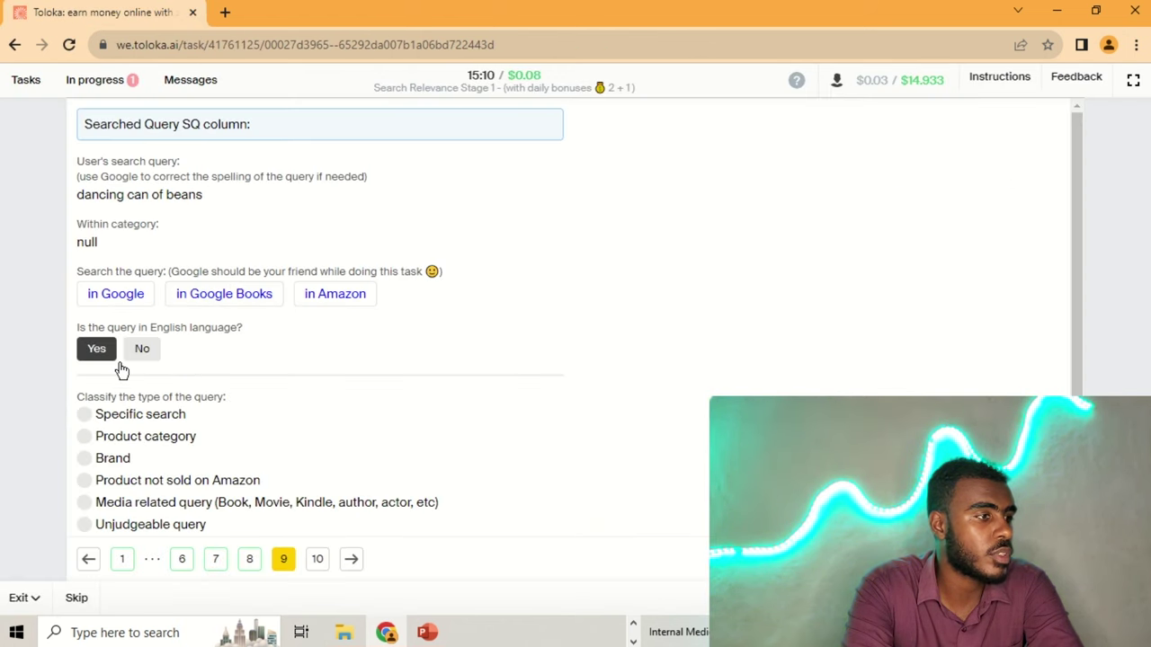
{"action": "left_click", "coordinate": [148, 419]}
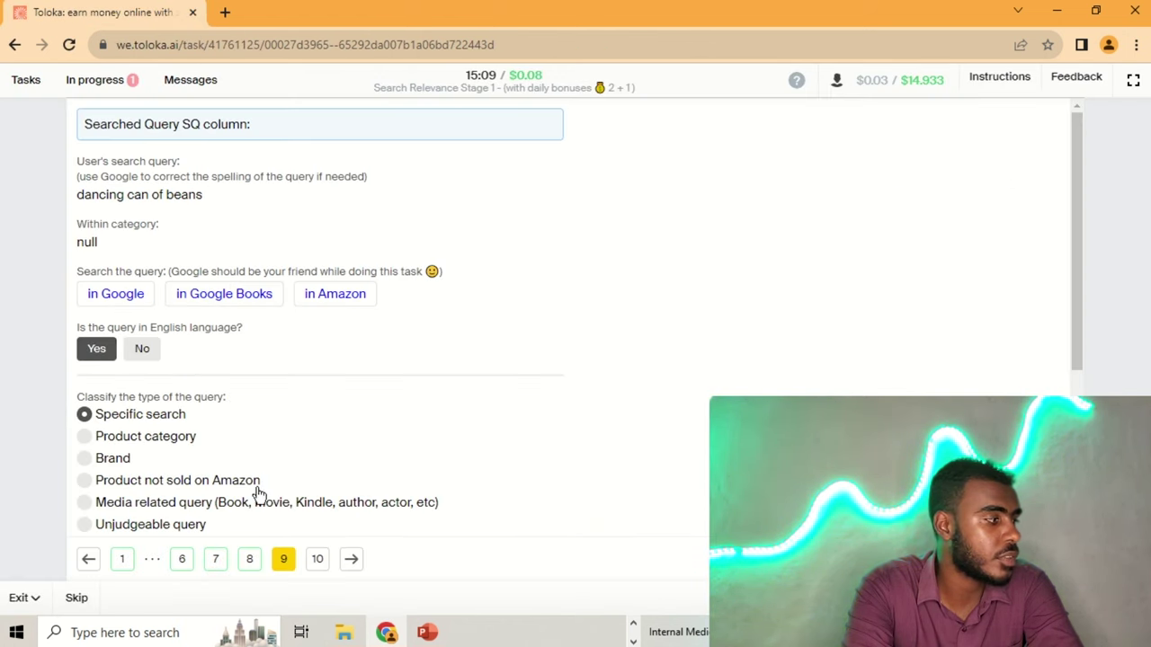
{"action": "left_click", "coordinate": [314, 569]}
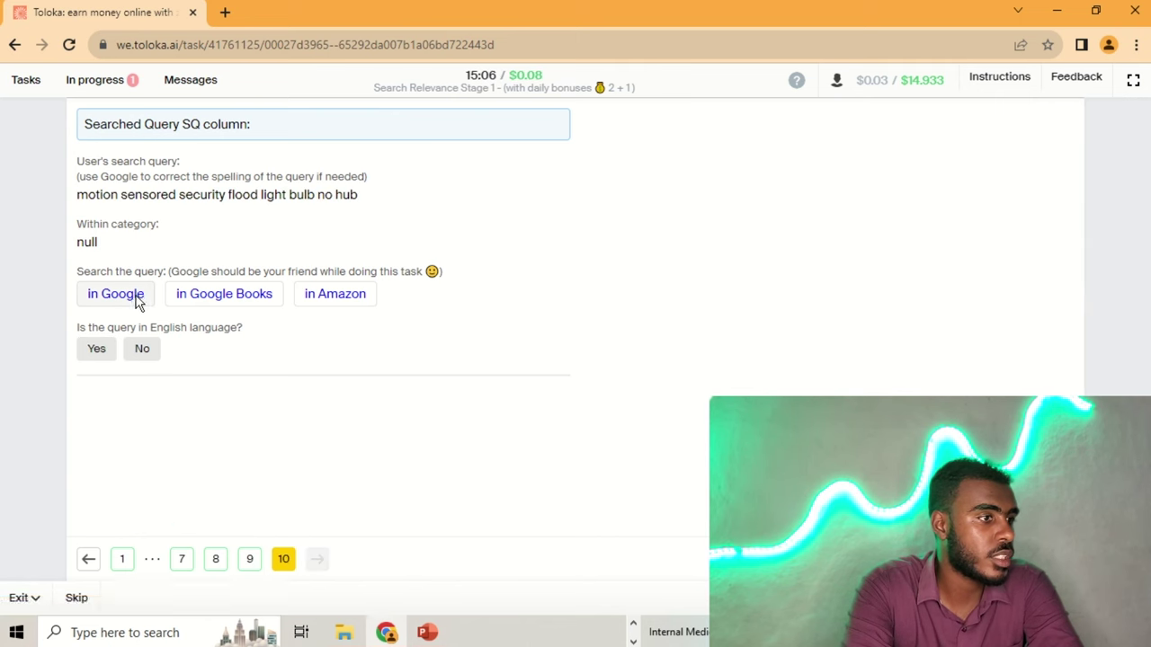
- Look up "motion sensored security flood light bulb no hub" on Google and mark it as English and Specific search
{"action": "left_click", "coordinate": [136, 302]}
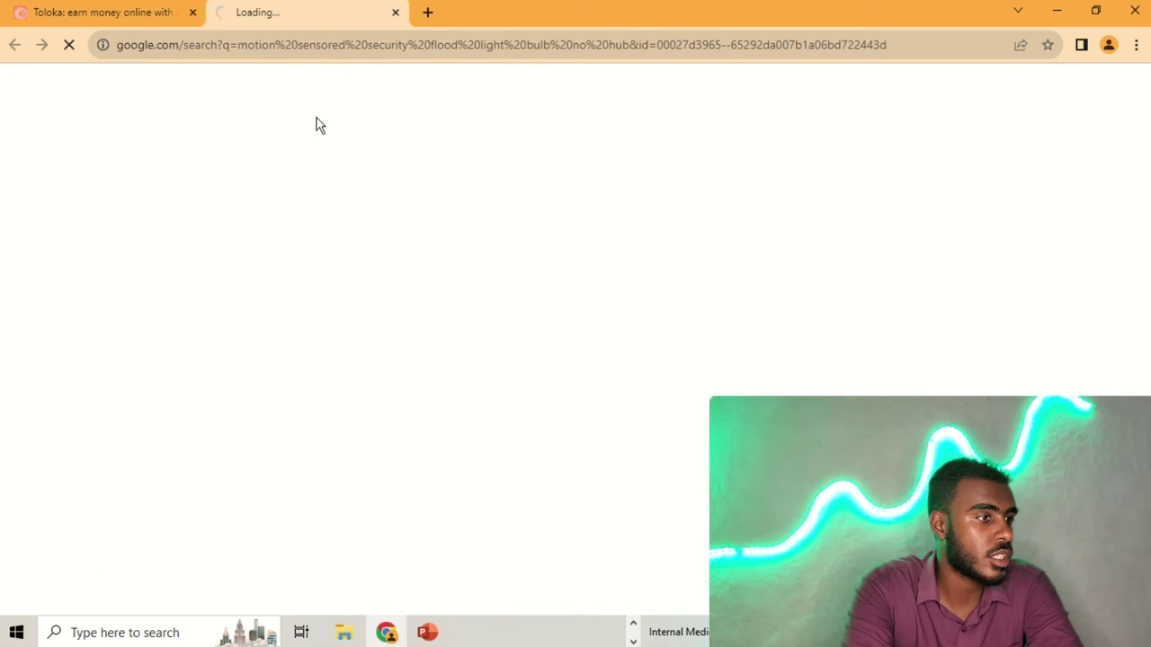
{"action": "left_click", "coordinate": [396, 12]}
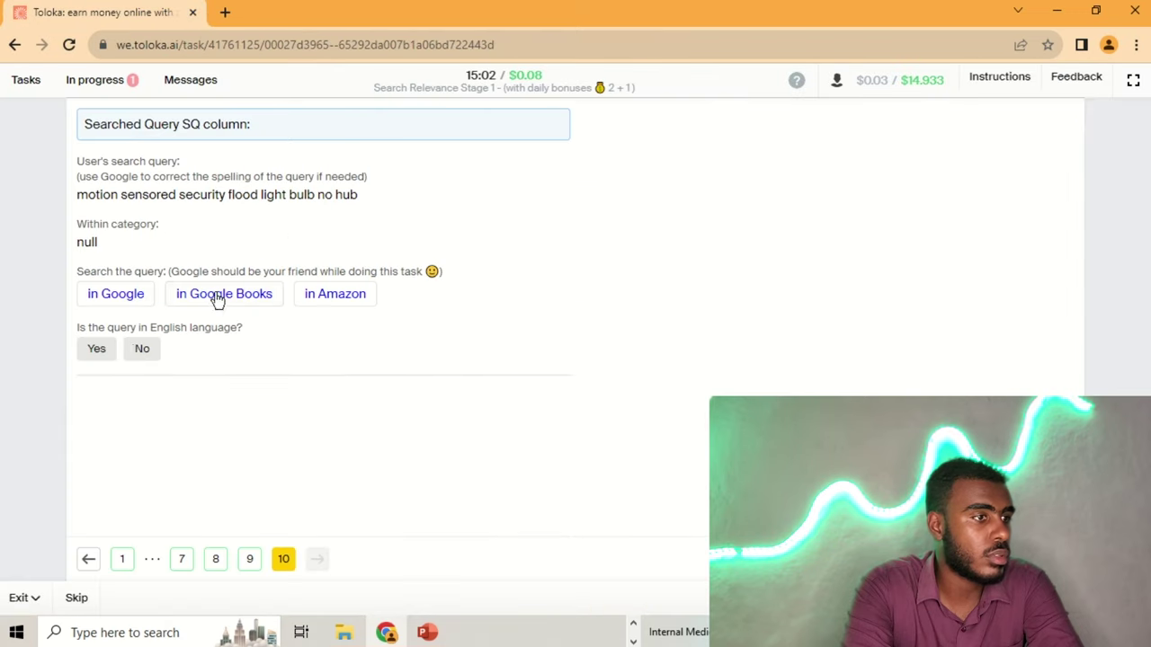
{"action": "left_click", "coordinate": [99, 351]}
{"action": "left_click", "coordinate": [131, 414]}
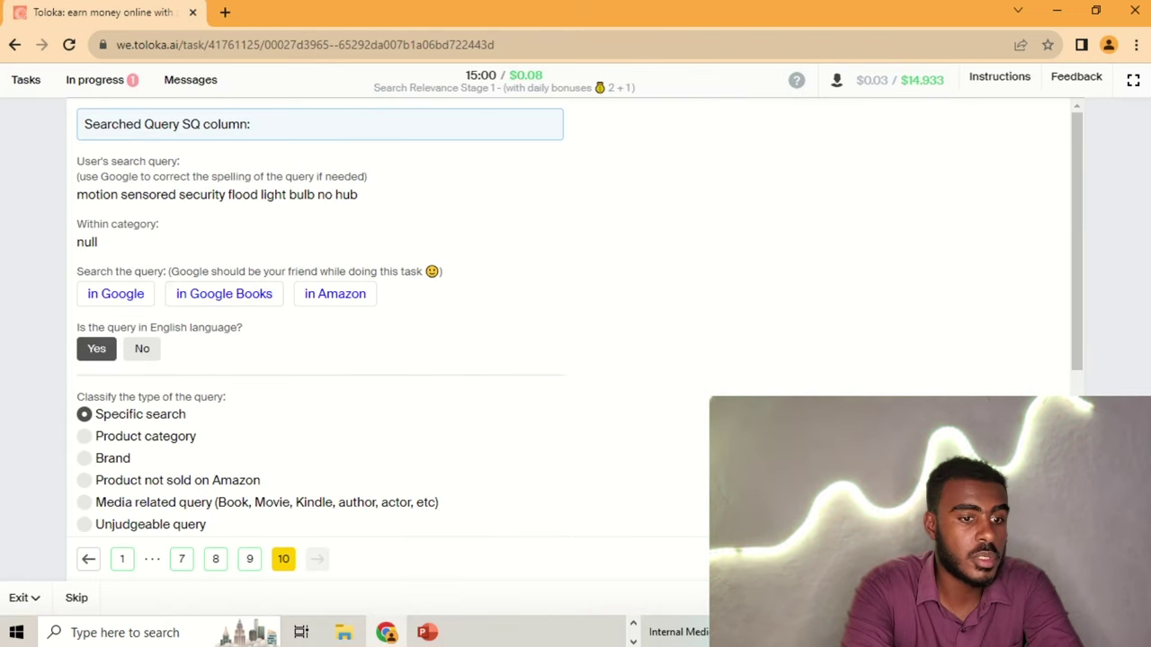
- Submit the completed ten-item task set and fit the puzzle piece into the gap of the verification image
{"action": "key", "text": "Return"}
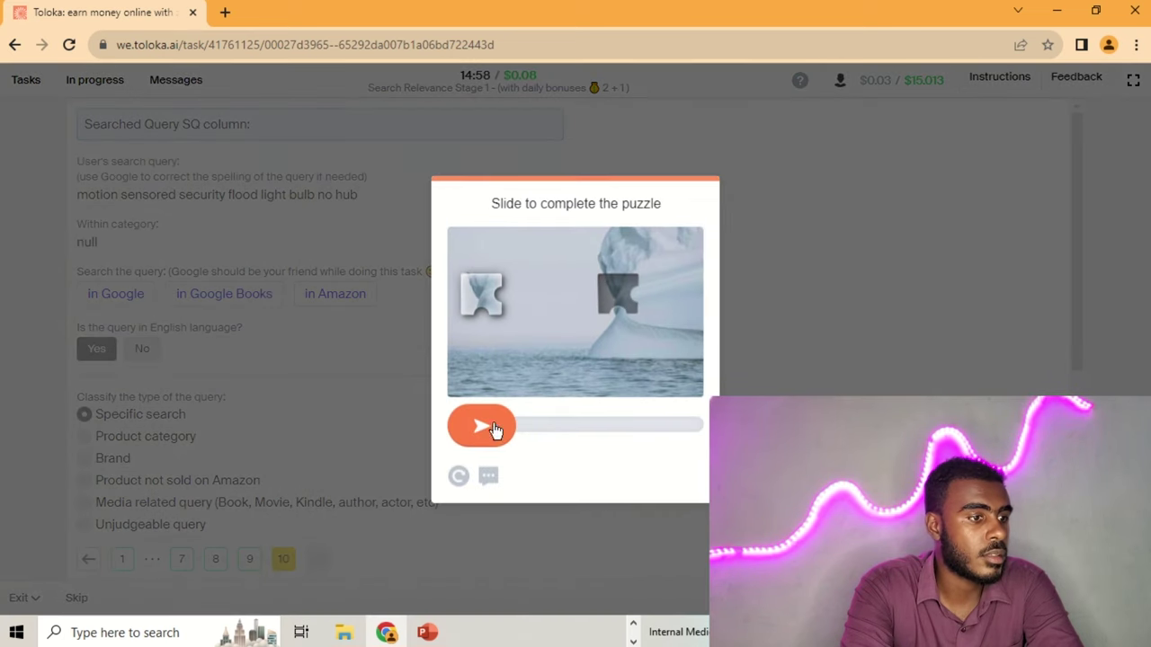
{"action": "left_click_drag", "start_coordinate": [505, 427], "coordinate": [632, 417]}
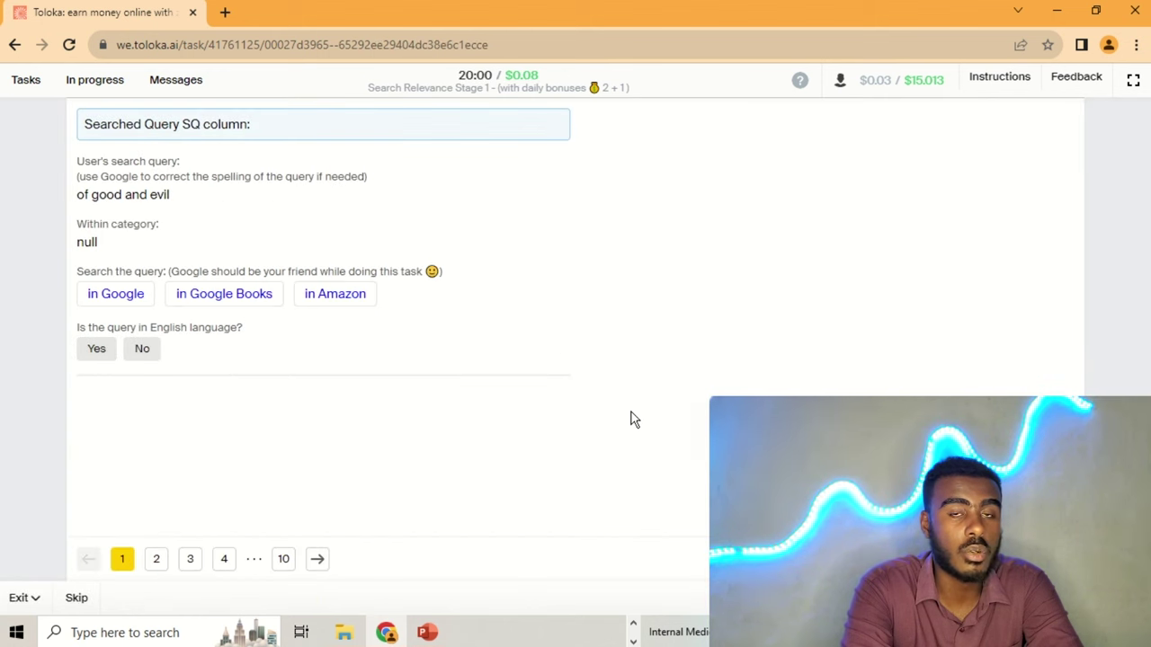
- Check "of good and evil" on Google, mark it as English and Media related query, and go on to item 2
{"action": "left_click", "coordinate": [116, 306]}
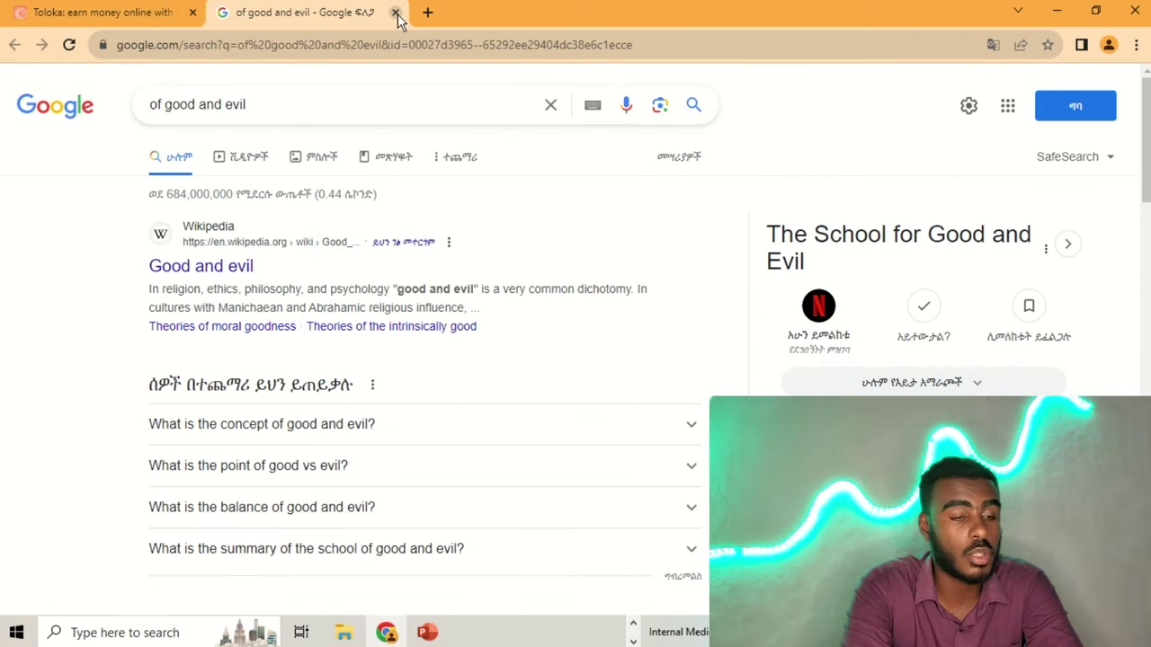
{"action": "left_click", "coordinate": [396, 13]}
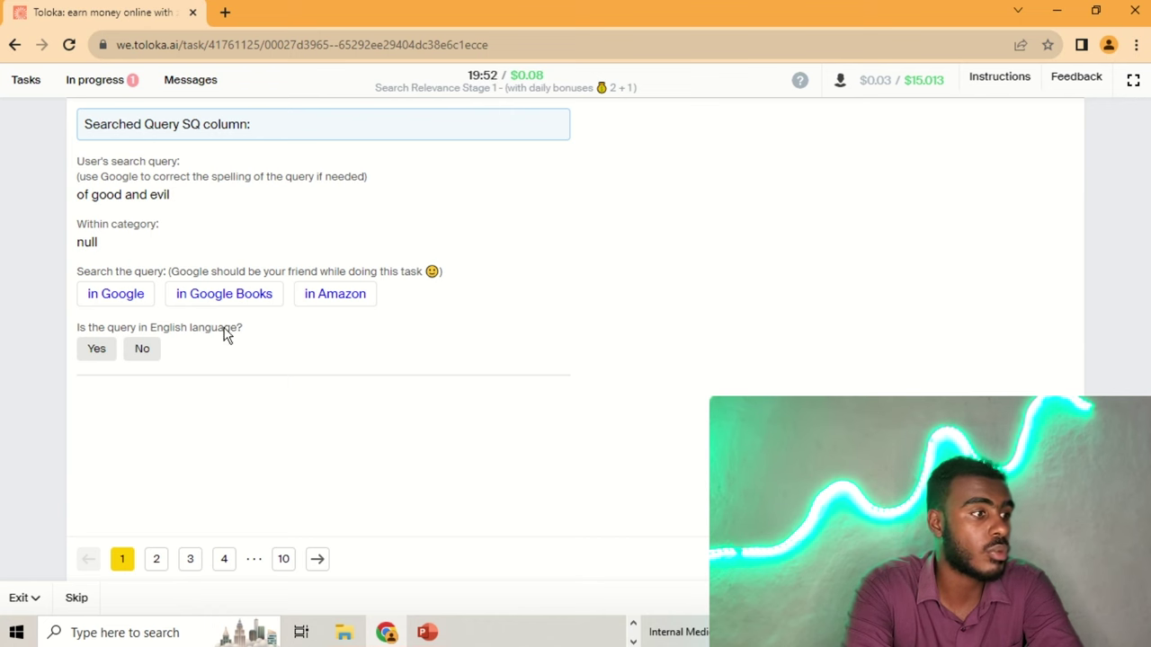
{"action": "left_click", "coordinate": [100, 352]}
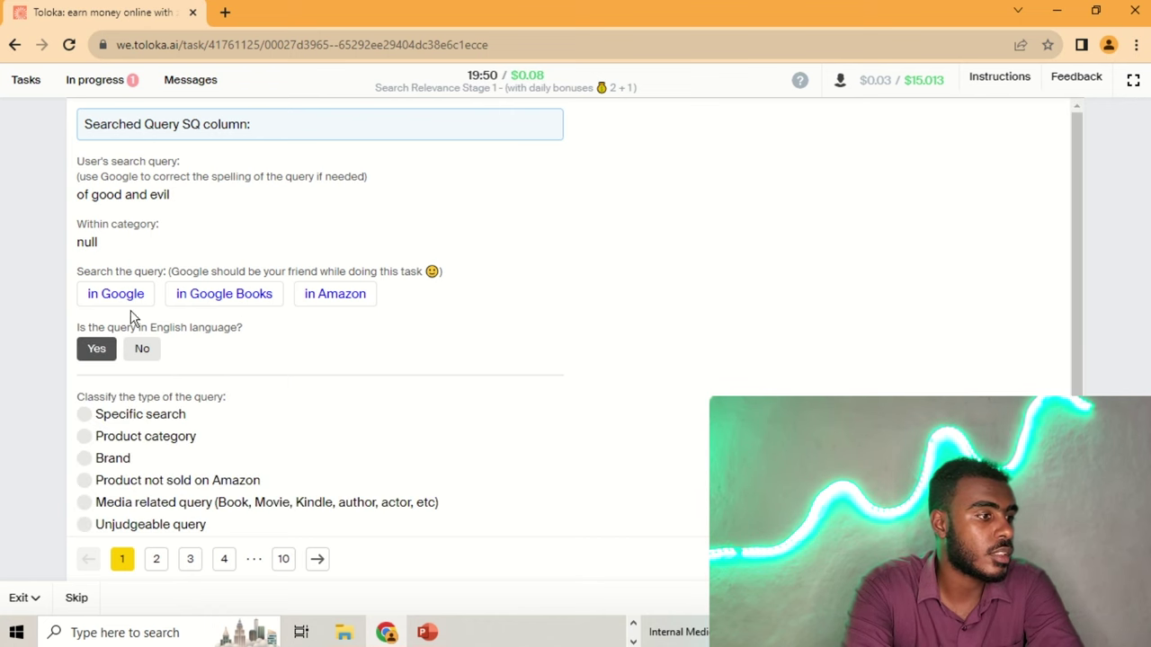
{"action": "left_click", "coordinate": [130, 303]}
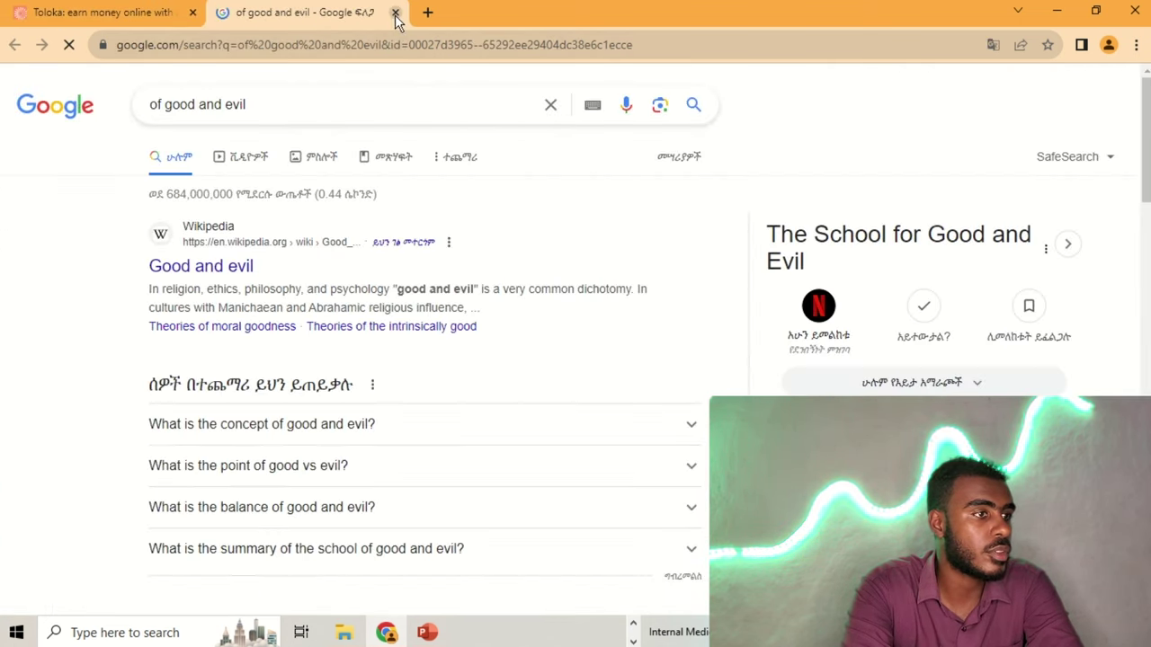
{"action": "left_click", "coordinate": [396, 12]}
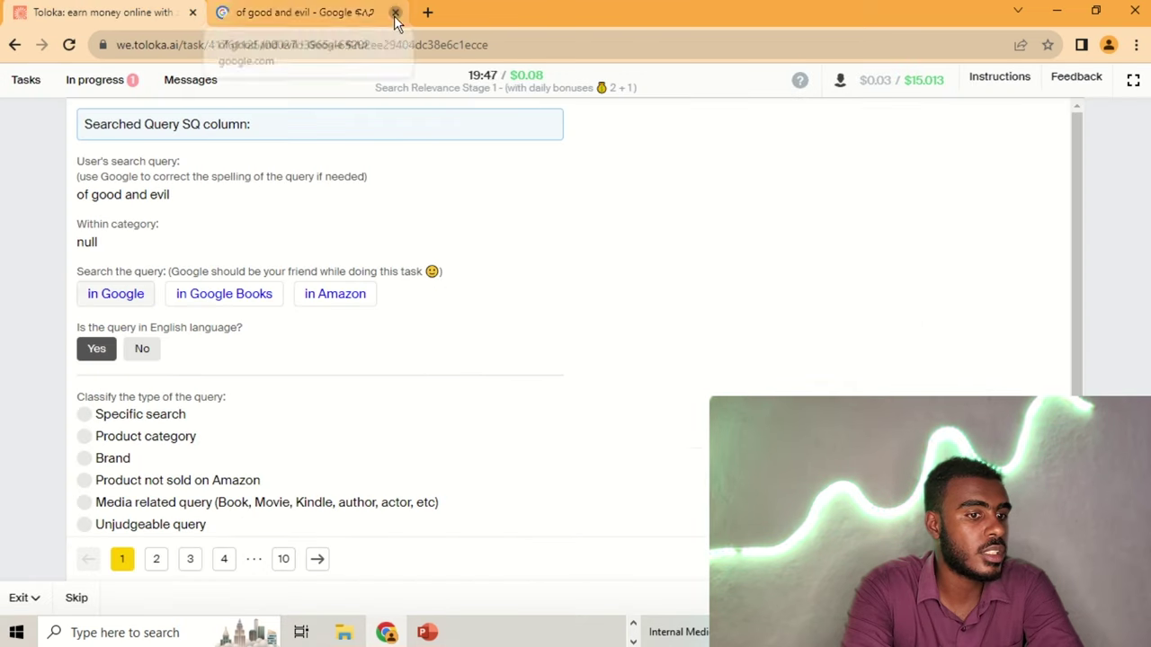
{"action": "left_click", "coordinate": [141, 506]}
{"action": "left_click", "coordinate": [151, 558]}
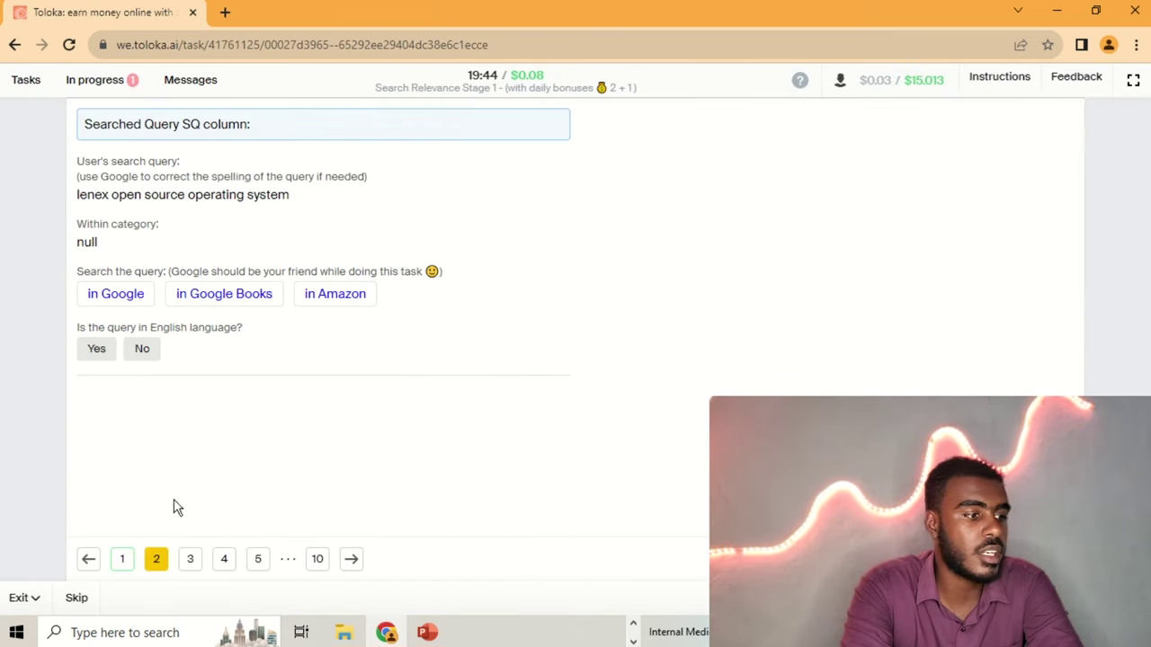
- Look up "lenex open source operating system" on Google, mark it as English and Specific search, and go on to item 3
{"action": "left_click", "coordinate": [109, 300]}
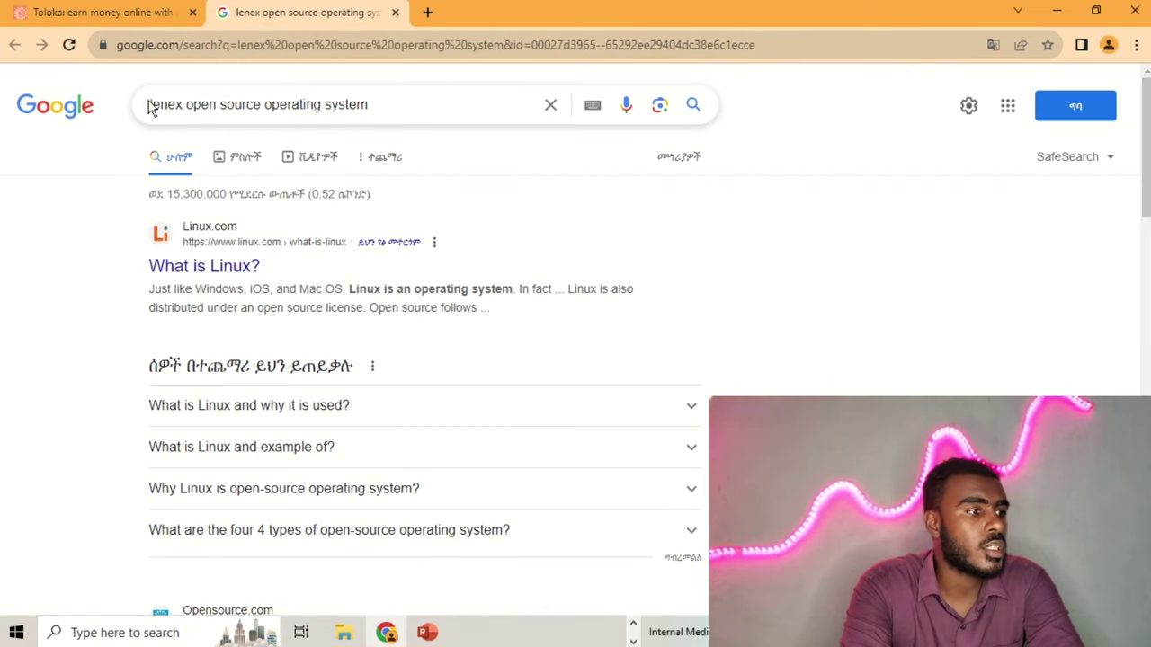
{"action": "left_click", "coordinate": [396, 12]}
{"action": "left_click", "coordinate": [103, 356]}
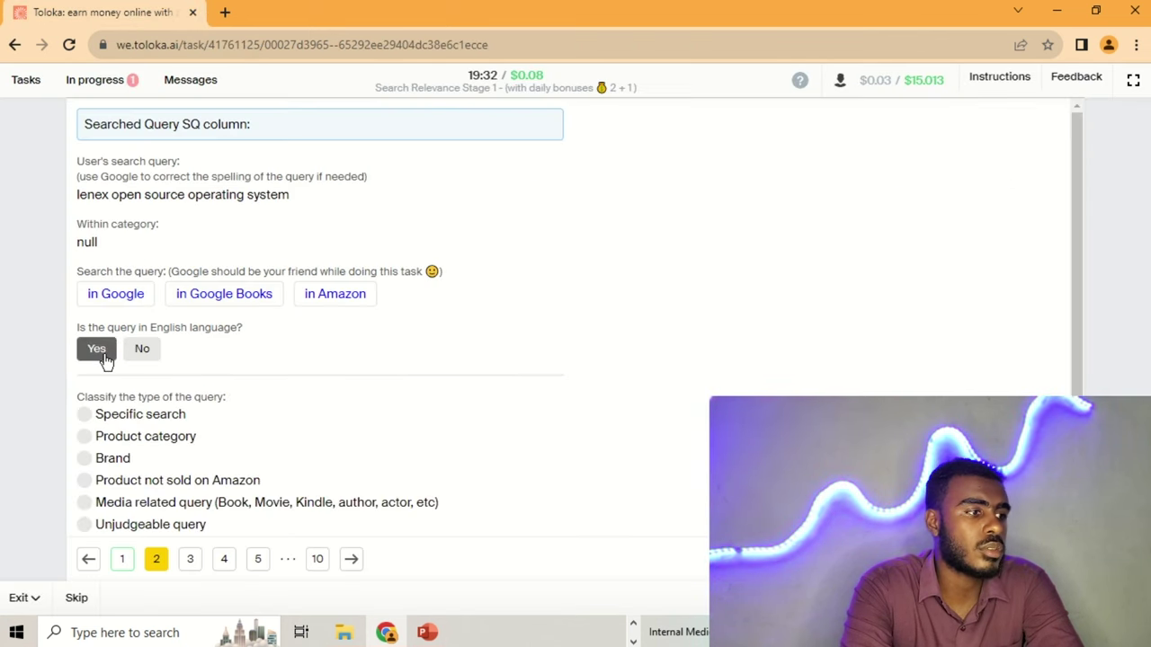
{"action": "left_click", "coordinate": [143, 417]}
{"action": "left_click", "coordinate": [191, 561]}
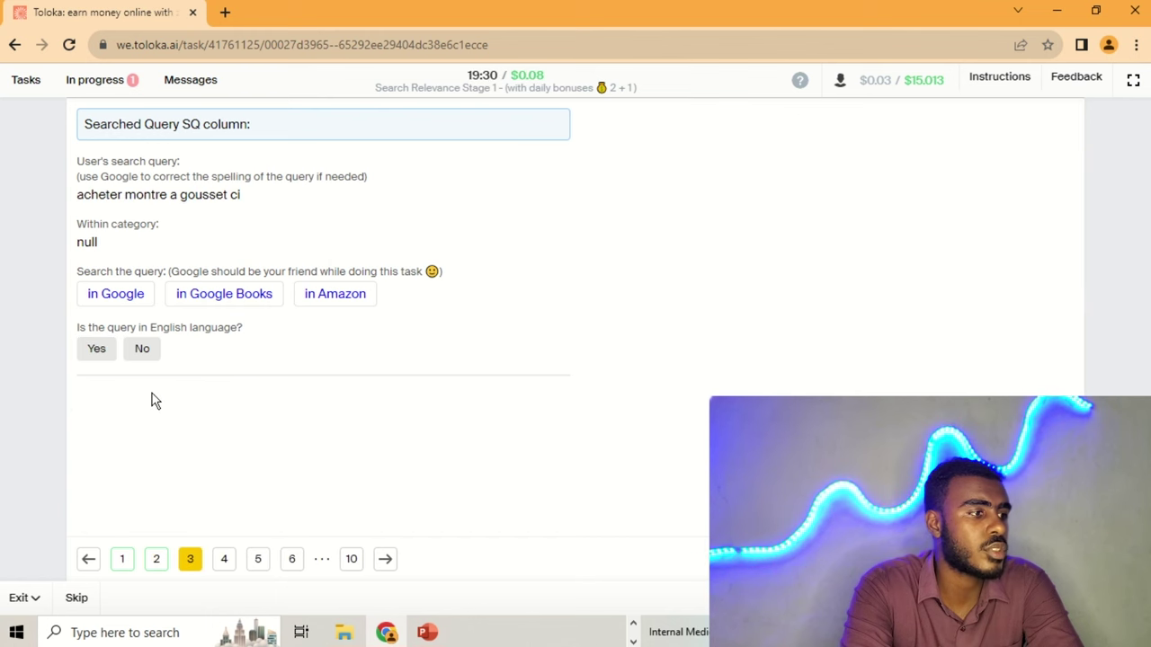
- Review the Google results for "acheter montre a gousset ci" and mark the query as English and Specific search
{"action": "left_click", "coordinate": [117, 296]}
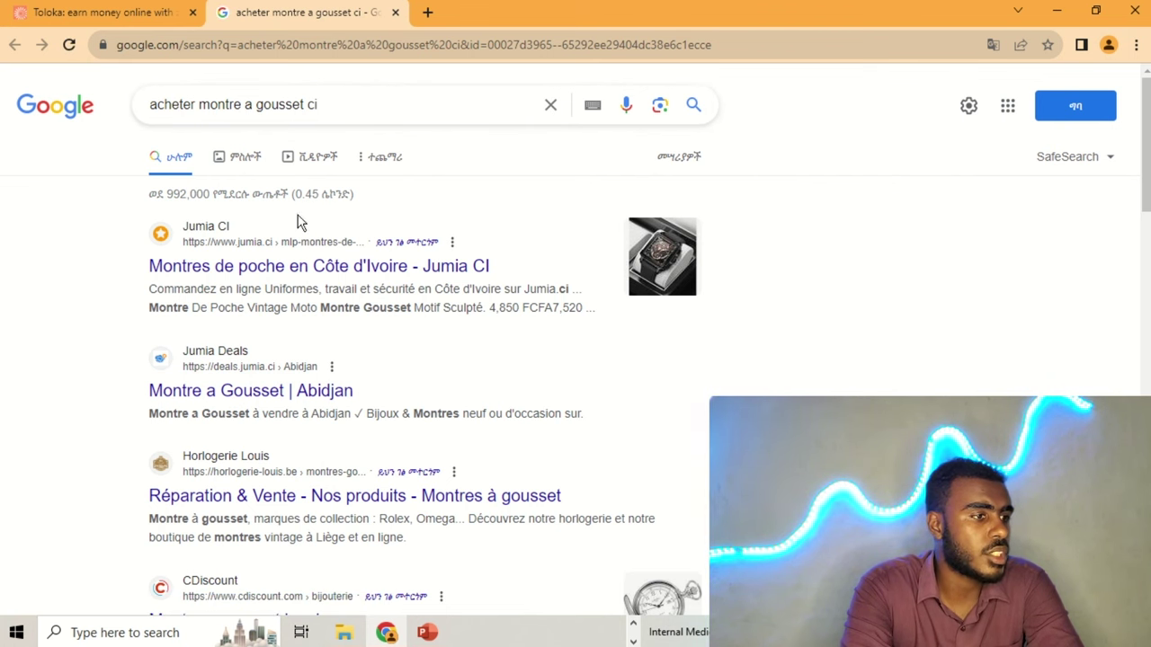
{"action": "scroll", "coordinate": [608, 277], "scroll_direction": "down", "scroll_amount": 3}
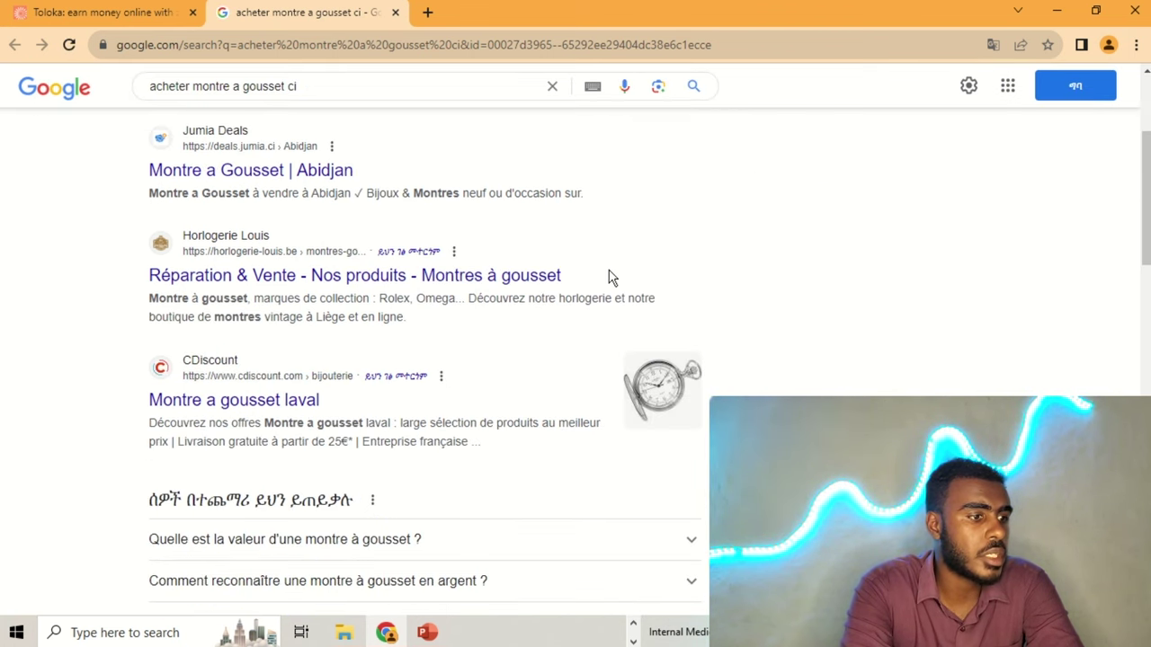
{"action": "left_click", "coordinate": [394, 11]}
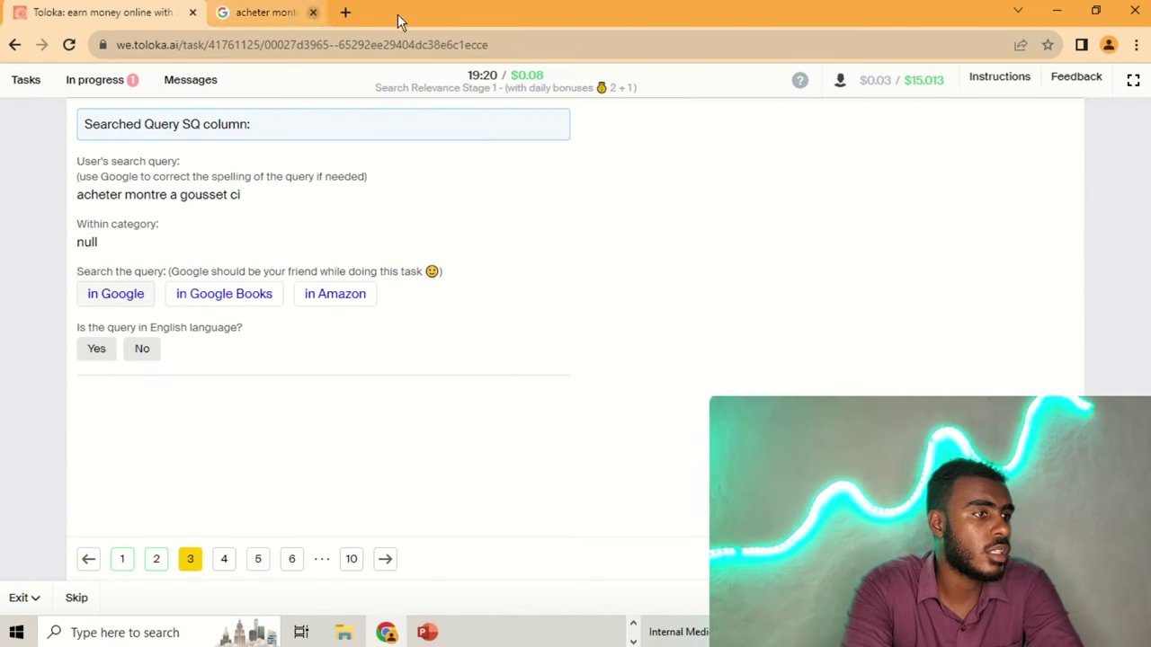
{"action": "left_click", "coordinate": [97, 350]}
{"action": "left_click", "coordinate": [130, 417]}
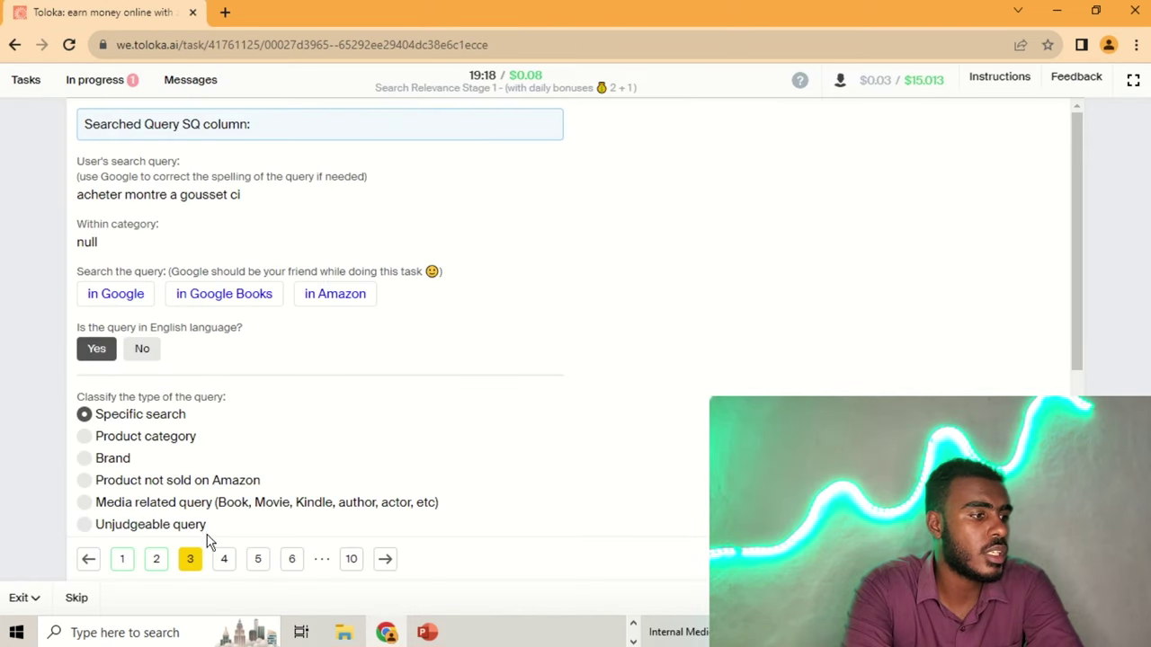
- Go to item 4, check "weed whacker" on Google, and mark it as English and Specific search
{"action": "left_click", "coordinate": [224, 559]}
{"action": "left_click", "coordinate": [117, 296]}
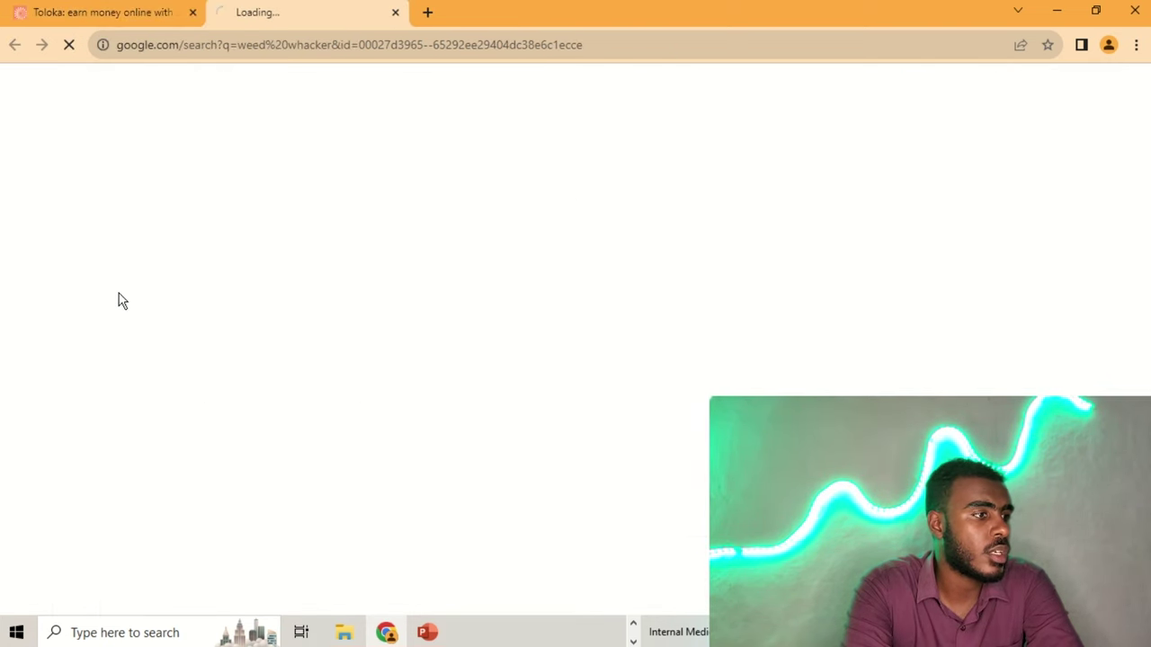
{"action": "scroll", "coordinate": [306, 245], "scroll_direction": "down", "scroll_amount": 3}
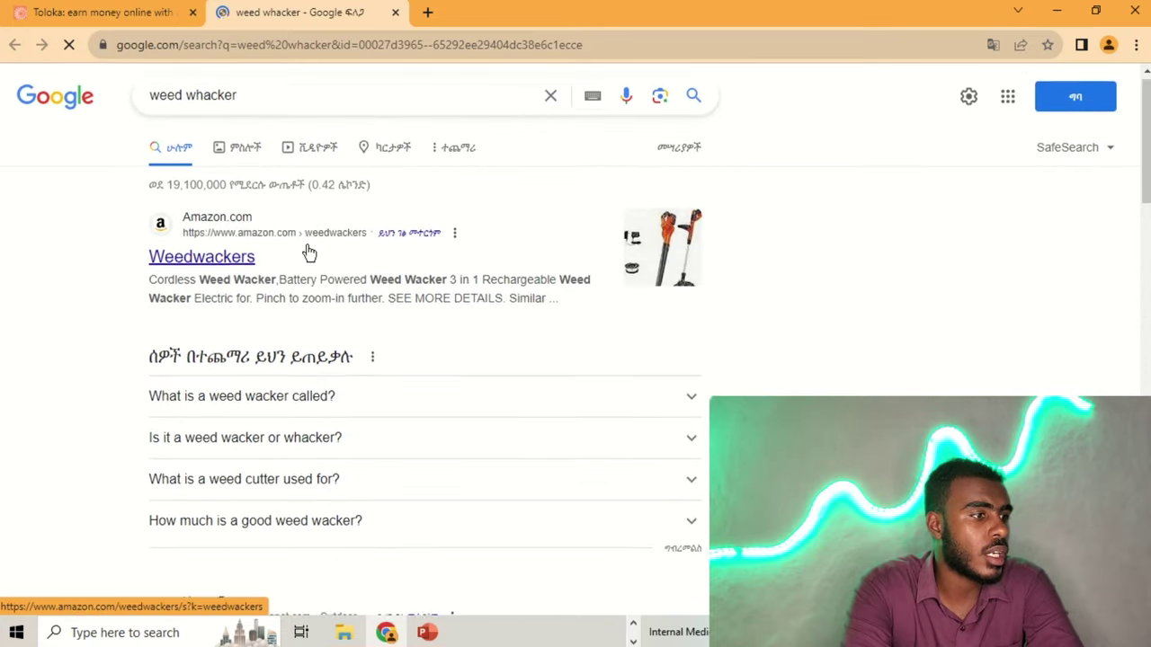
{"action": "left_click", "coordinate": [396, 13]}
{"action": "left_click", "coordinate": [96, 352]}
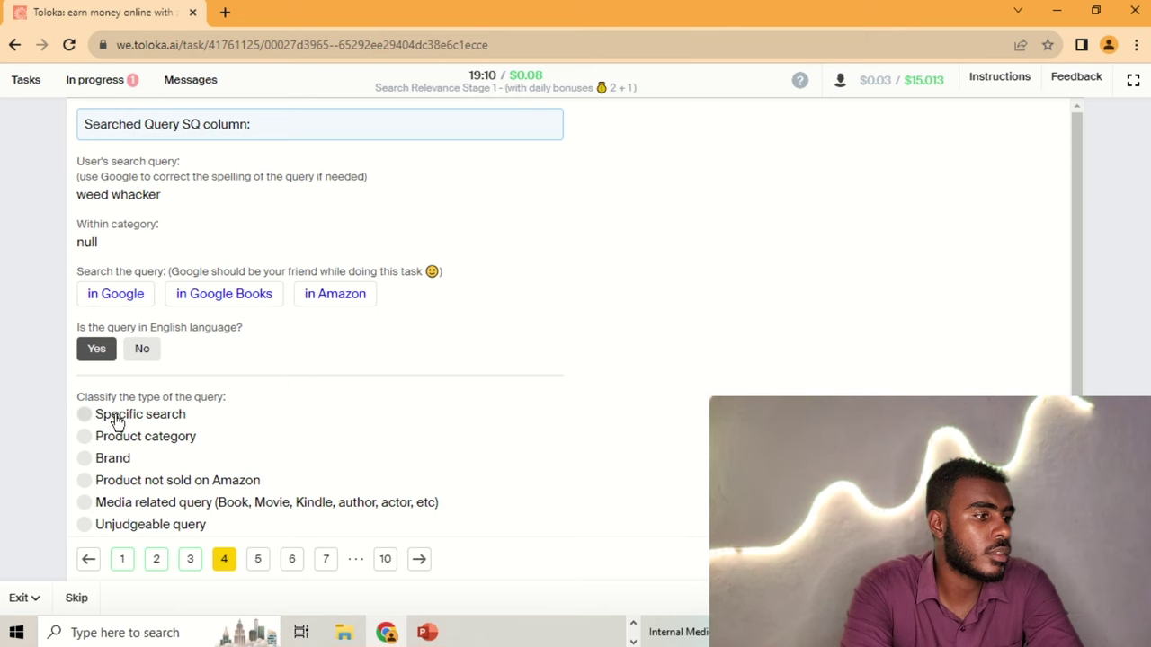
{"action": "left_click", "coordinate": [117, 419]}
- Go to item 5, check "baby walker for boys" on Google, and mark it as English and Specific search
{"action": "left_click", "coordinate": [255, 561]}
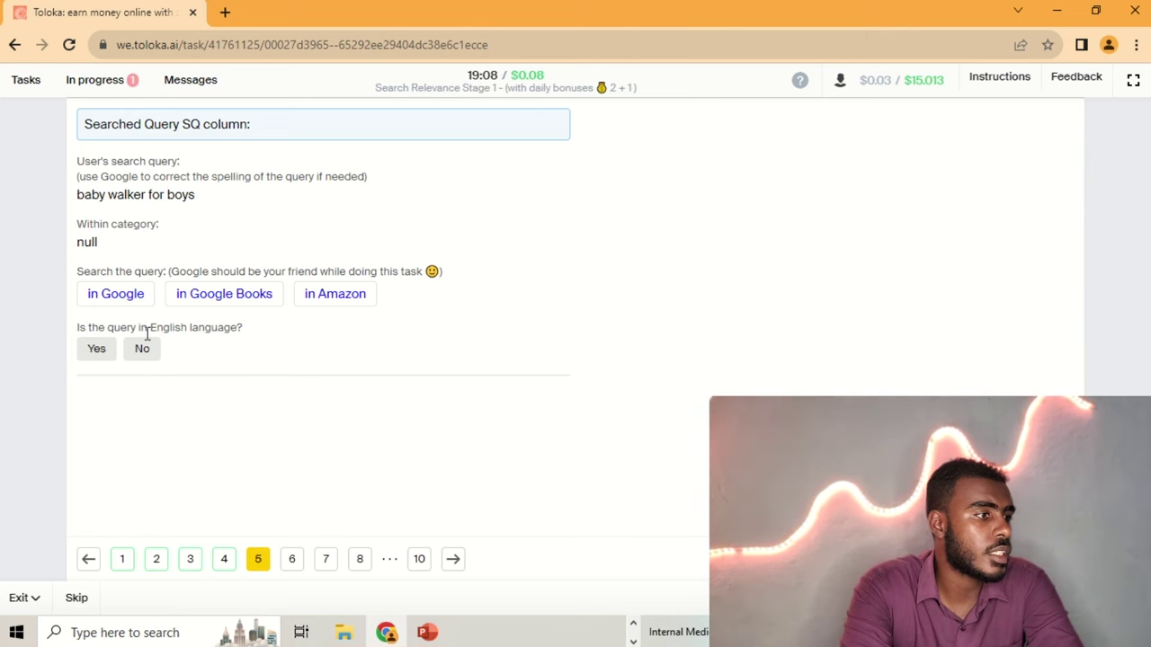
{"action": "left_click", "coordinate": [116, 292]}
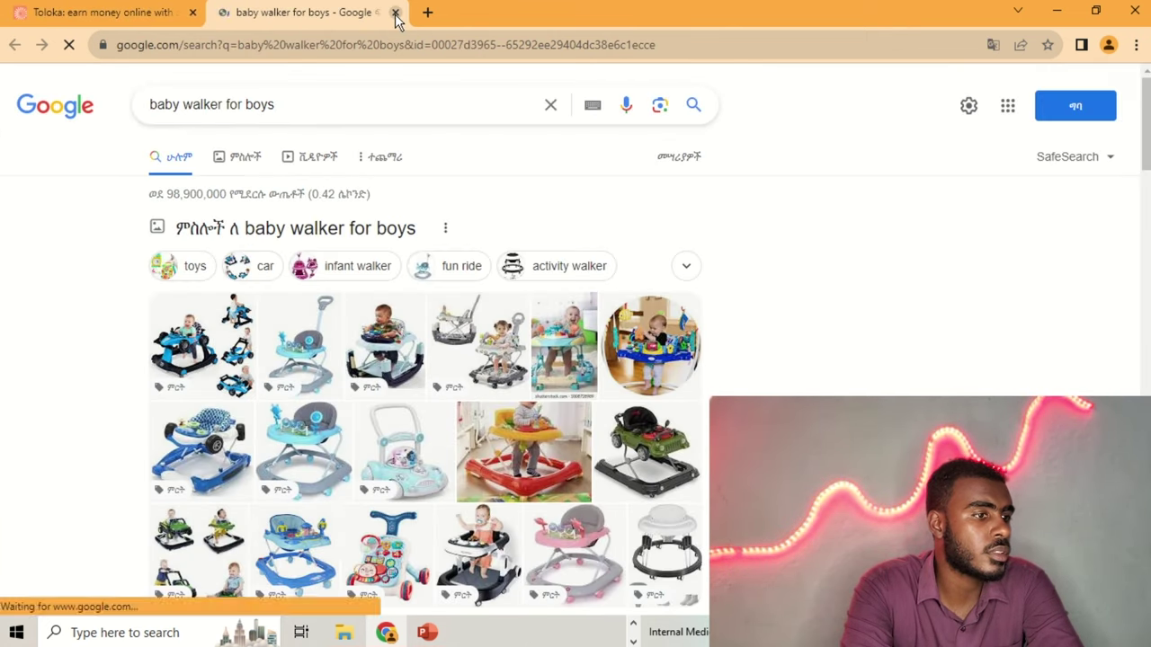
{"action": "left_click", "coordinate": [395, 11]}
{"action": "left_click", "coordinate": [97, 349]}
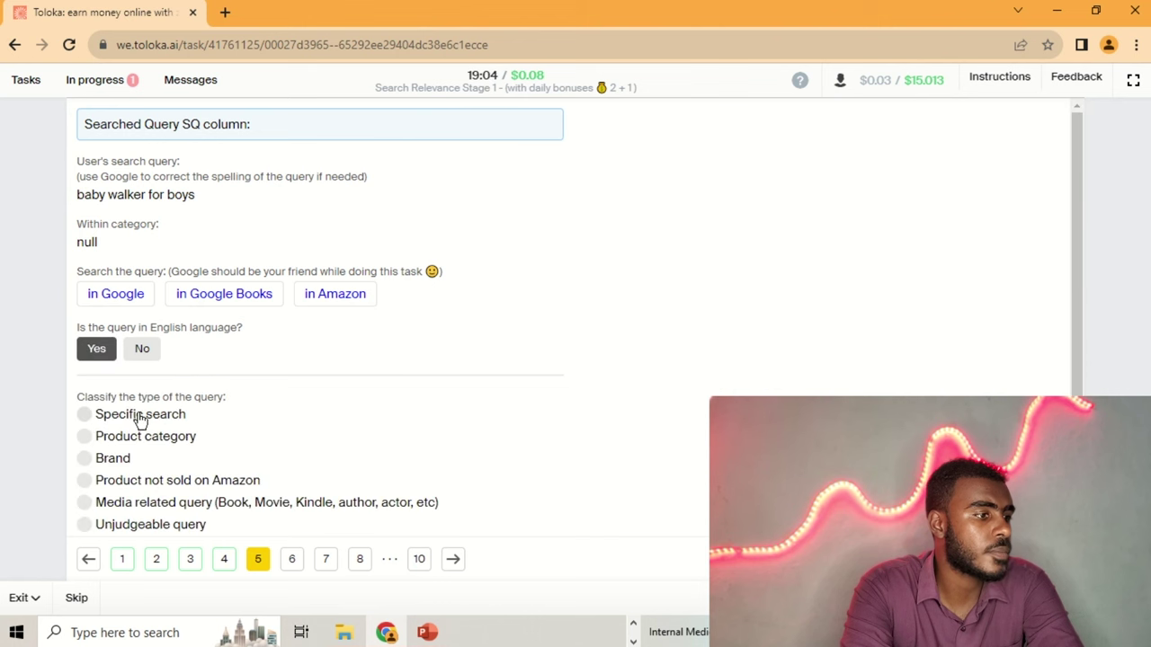
{"action": "left_click", "coordinate": [140, 415]}
- Go to item 6, review the Google results for "song where everything is made of rope", and mark it as English and Media related query
{"action": "left_click", "coordinate": [290, 559]}
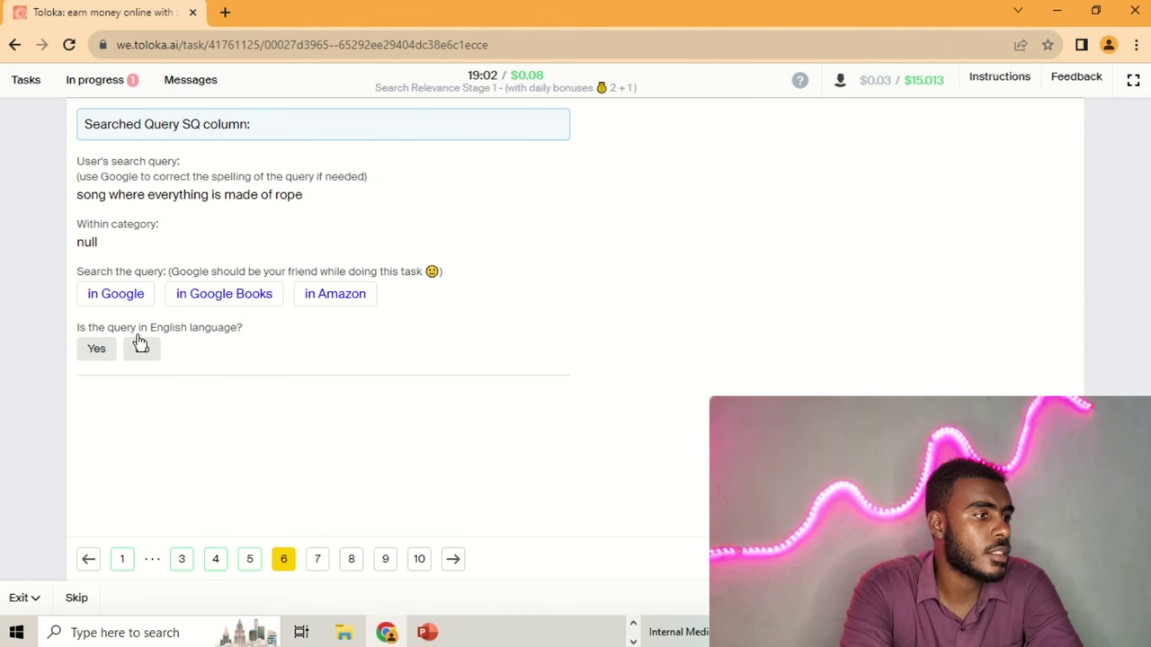
{"action": "left_click", "coordinate": [115, 295]}
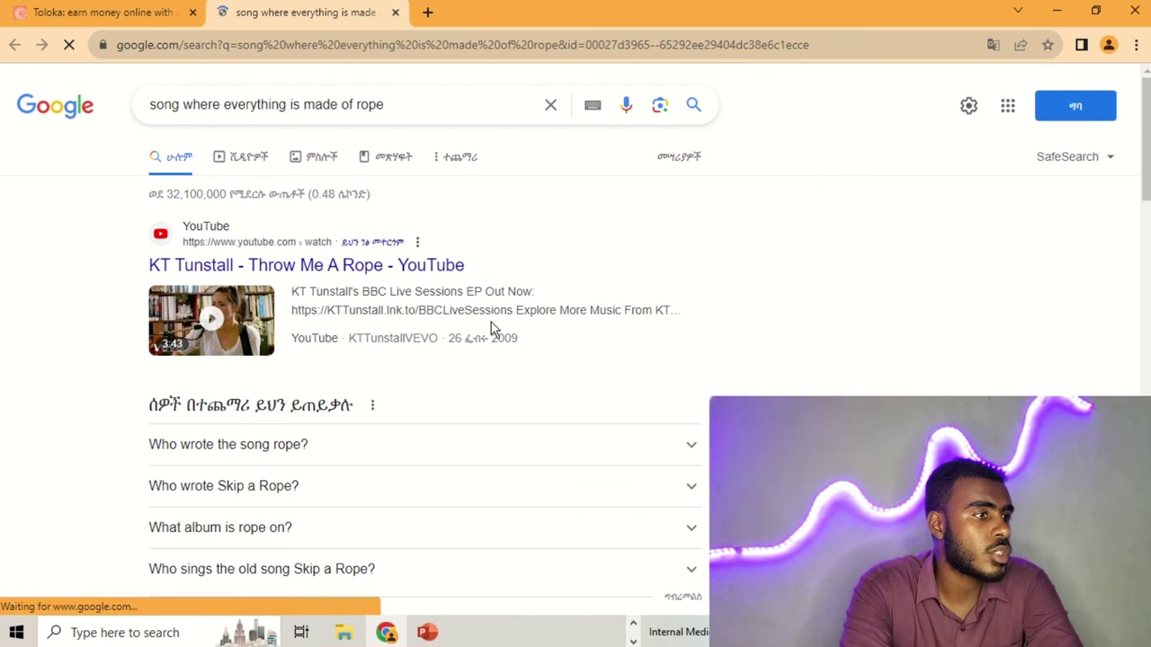
{"action": "scroll", "coordinate": [492, 329], "scroll_direction": "down", "scroll_amount": 2}
{"action": "scroll", "coordinate": [493, 329], "scroll_direction": "down", "scroll_amount": 5}
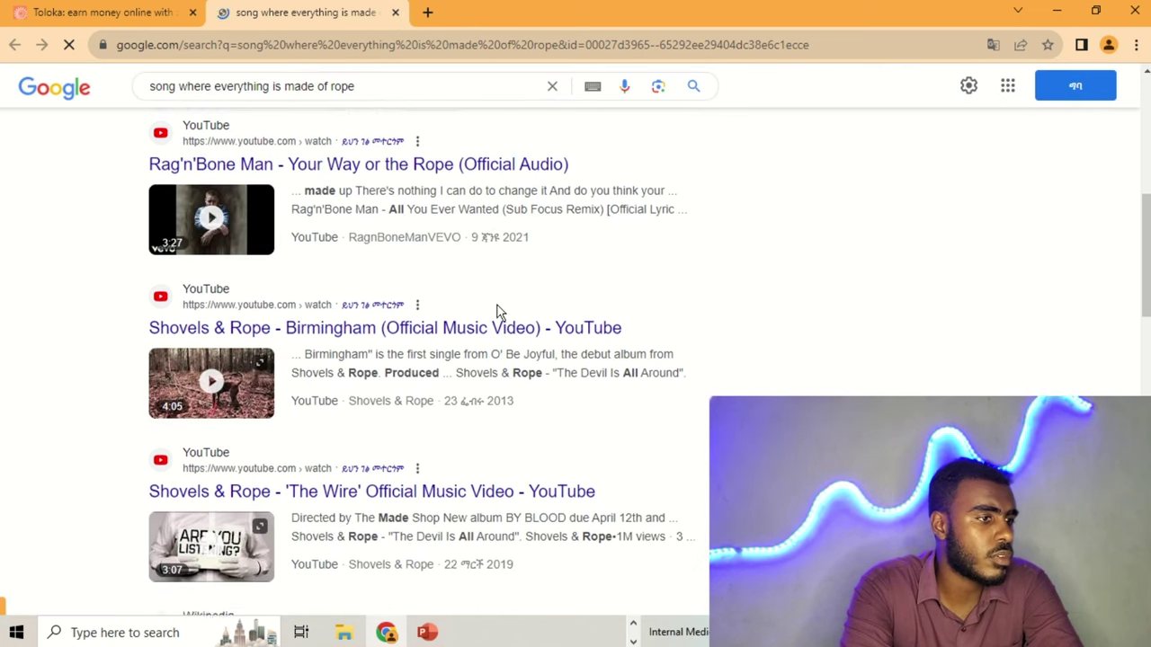
{"action": "scroll", "coordinate": [499, 311], "scroll_direction": "down", "scroll_amount": 2}
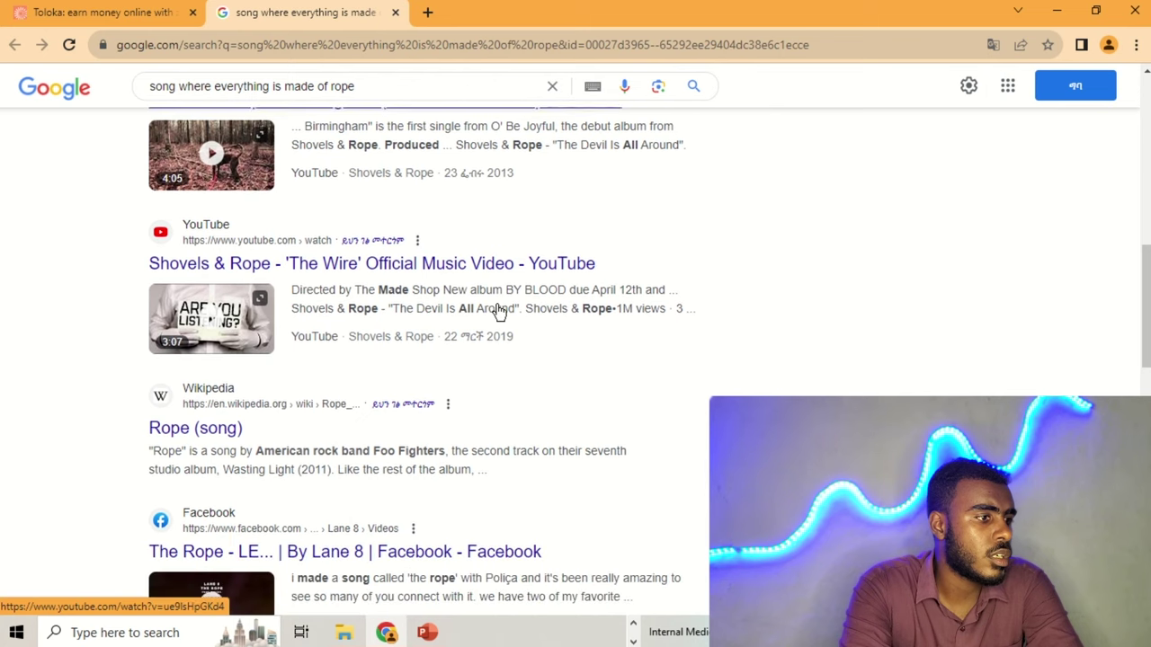
{"action": "scroll", "coordinate": [499, 311], "scroll_direction": "down", "scroll_amount": 2}
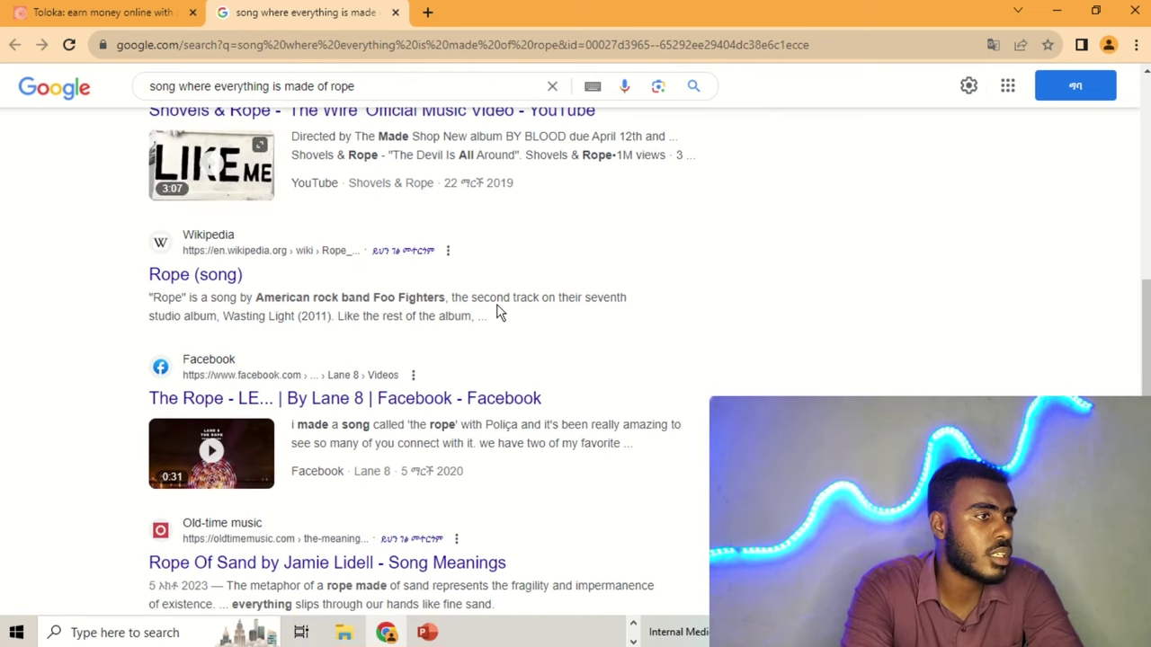
{"action": "scroll", "coordinate": [499, 311], "scroll_direction": "down", "scroll_amount": 4}
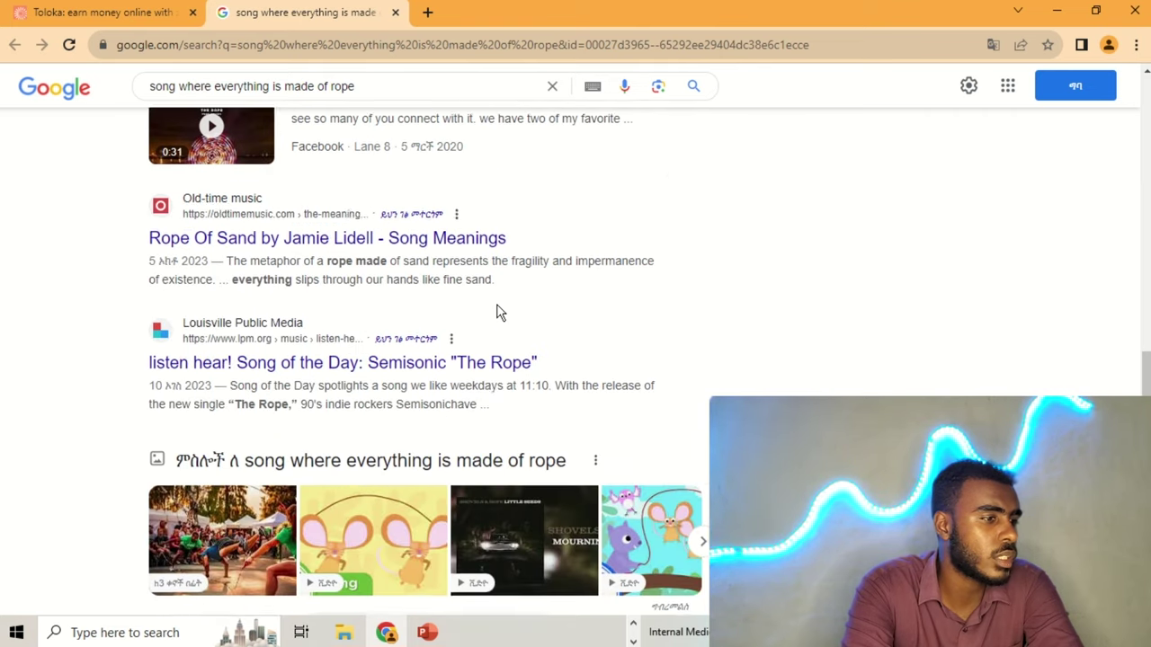
{"action": "left_click", "coordinate": [396, 12]}
{"action": "left_click", "coordinate": [98, 351]}
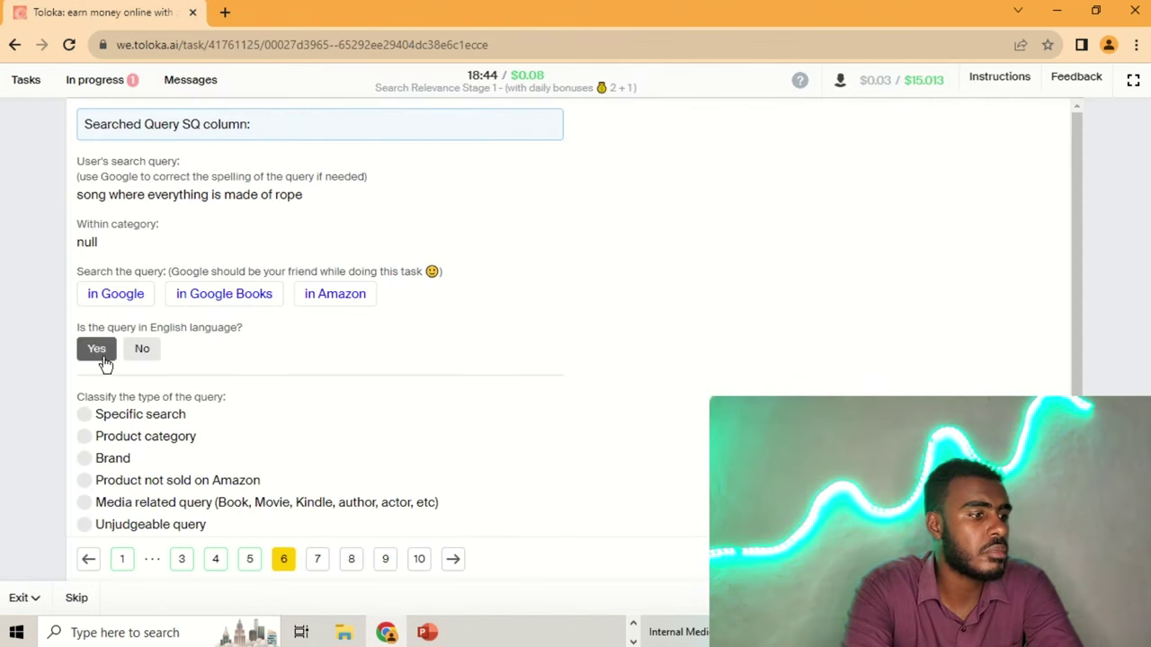
{"action": "left_click", "coordinate": [210, 505]}
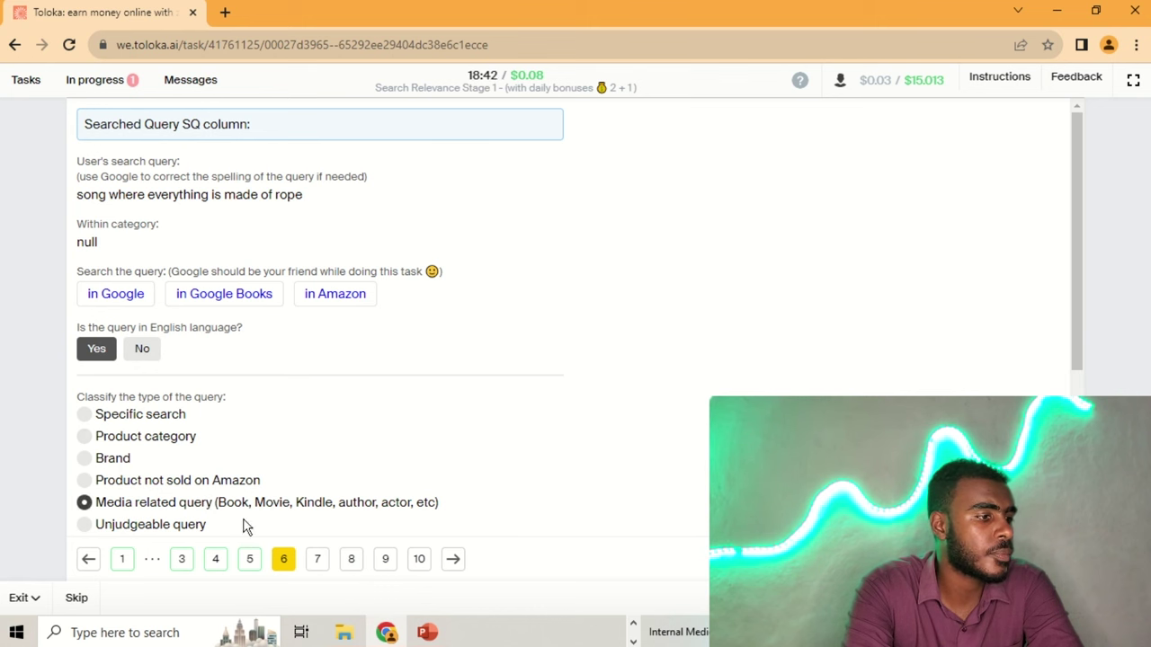
- Go to item 7, look up "beach shorts for men" on Google, and mark it as English and Specific search
{"action": "left_click", "coordinate": [318, 561]}
{"action": "left_click", "coordinate": [110, 295]}
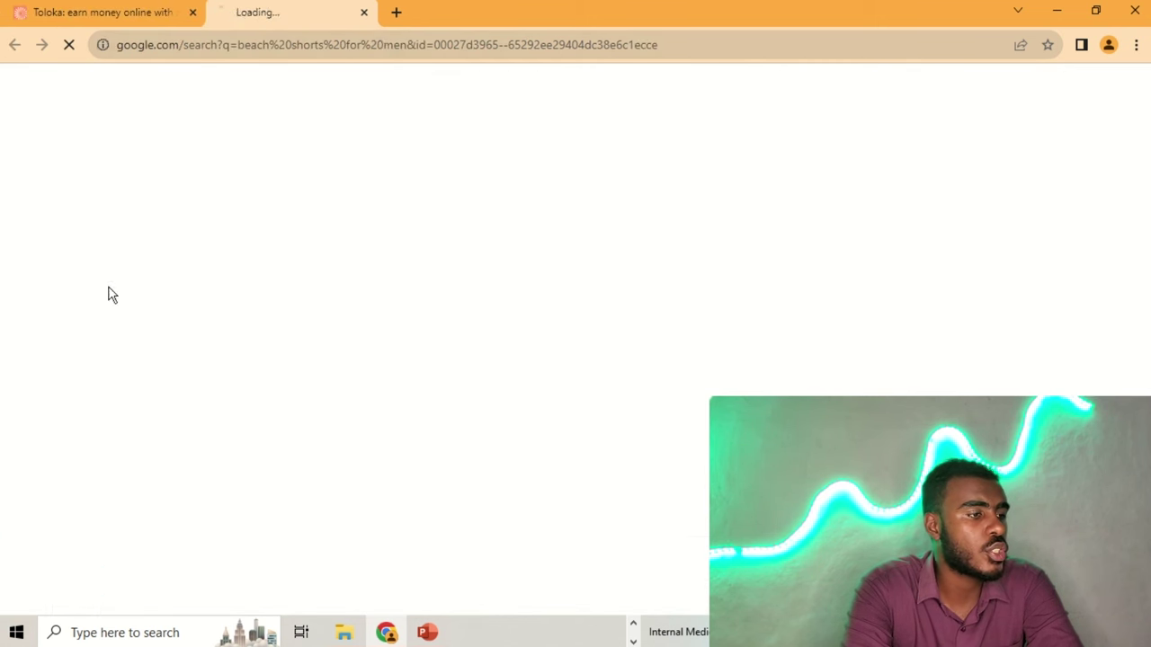
{"action": "left_click", "coordinate": [394, 13]}
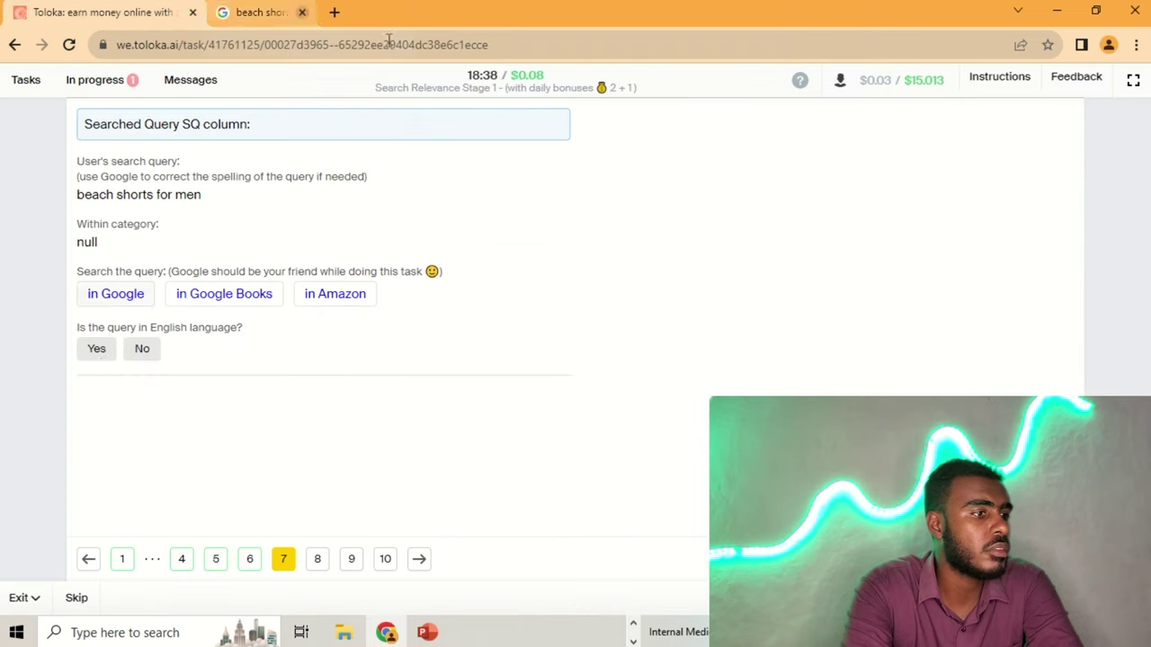
{"action": "left_click", "coordinate": [99, 356]}
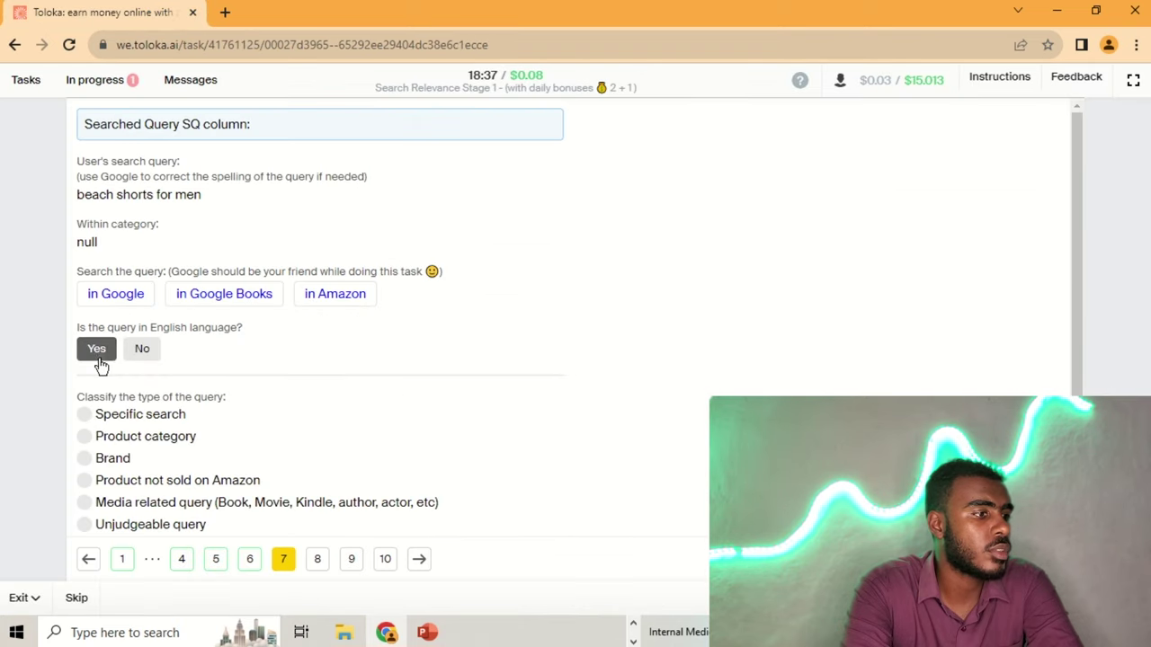
{"action": "left_click", "coordinate": [125, 416]}
- Go to item 8 and review the Google results for "sephora.com wish list"
{"action": "left_click", "coordinate": [313, 559]}
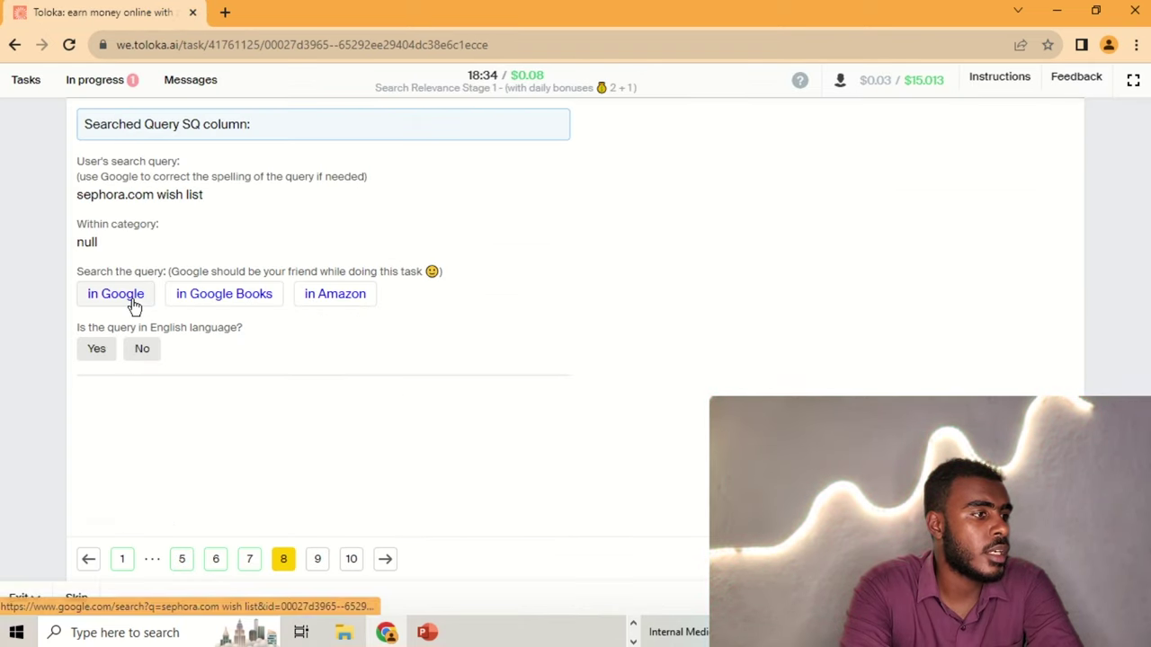
{"action": "left_click", "coordinate": [131, 299]}
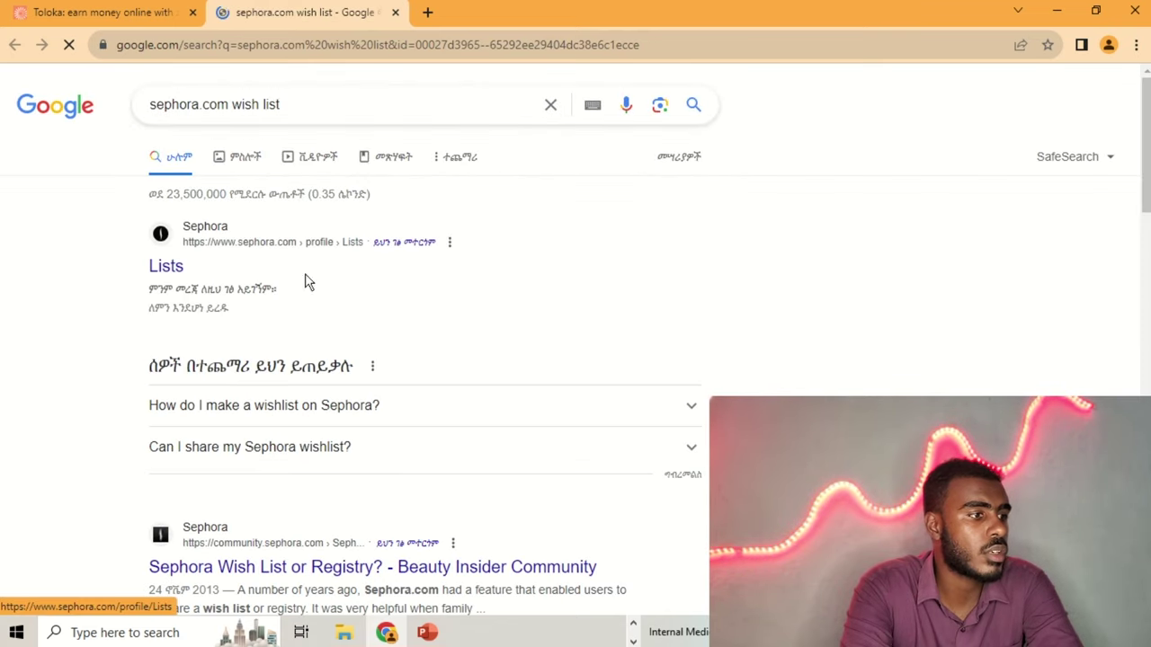
{"action": "scroll", "coordinate": [369, 274], "scroll_direction": "down", "scroll_amount": 2}
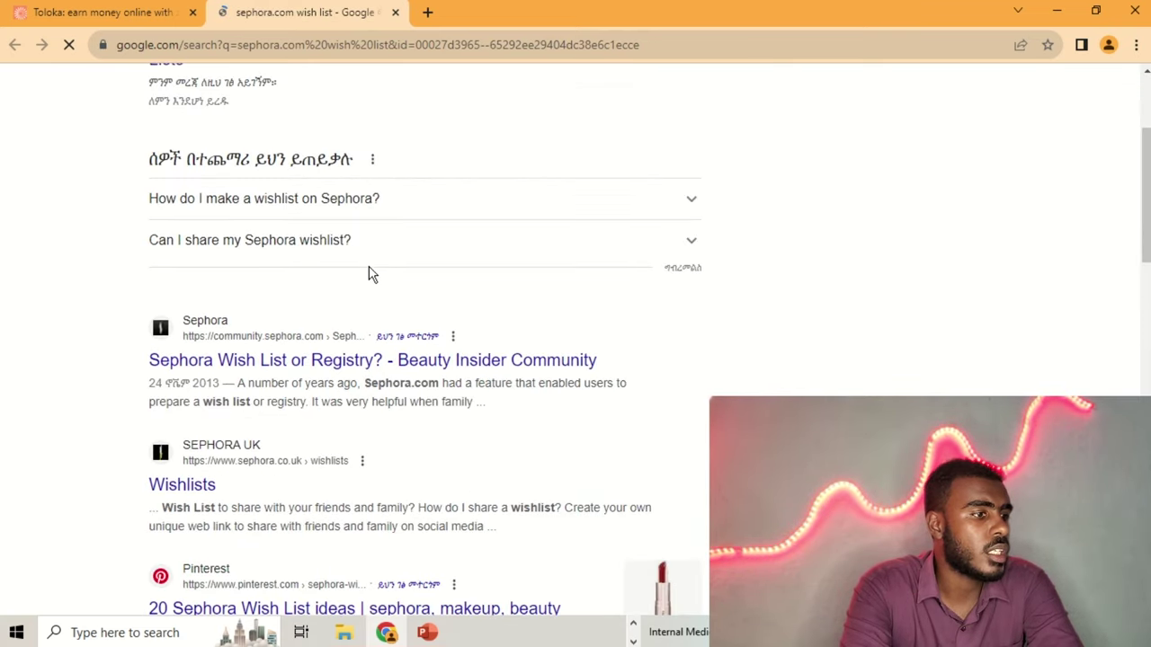
{"action": "scroll", "coordinate": [368, 275], "scroll_direction": "down", "scroll_amount": 2}
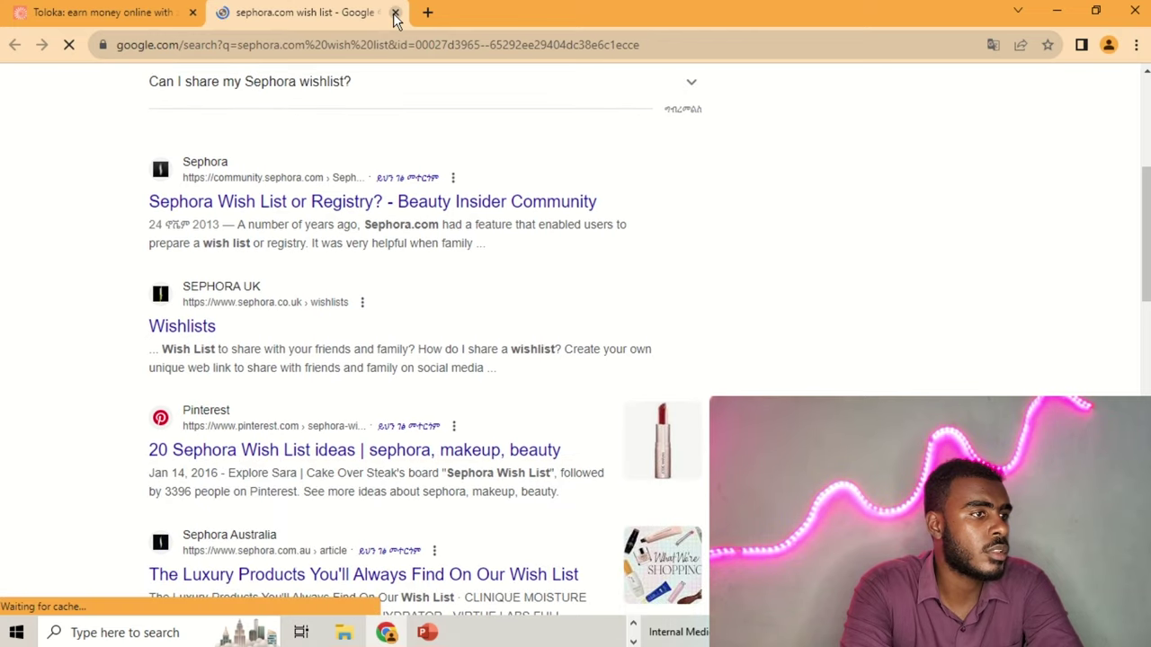
{"action": "left_click", "coordinate": [395, 12]}
- Look up "sephora.com wish list" on Amazon and examine the products offered
{"action": "left_click", "coordinate": [304, 293]}
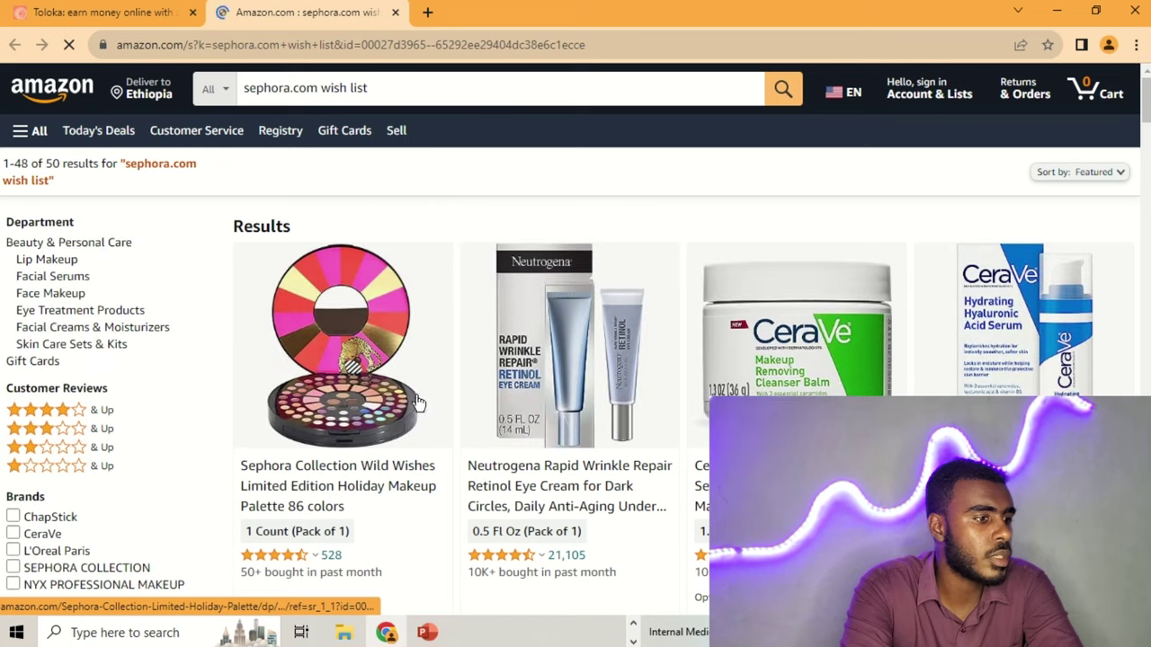
{"action": "scroll", "coordinate": [420, 409], "scroll_direction": "down", "scroll_amount": 2}
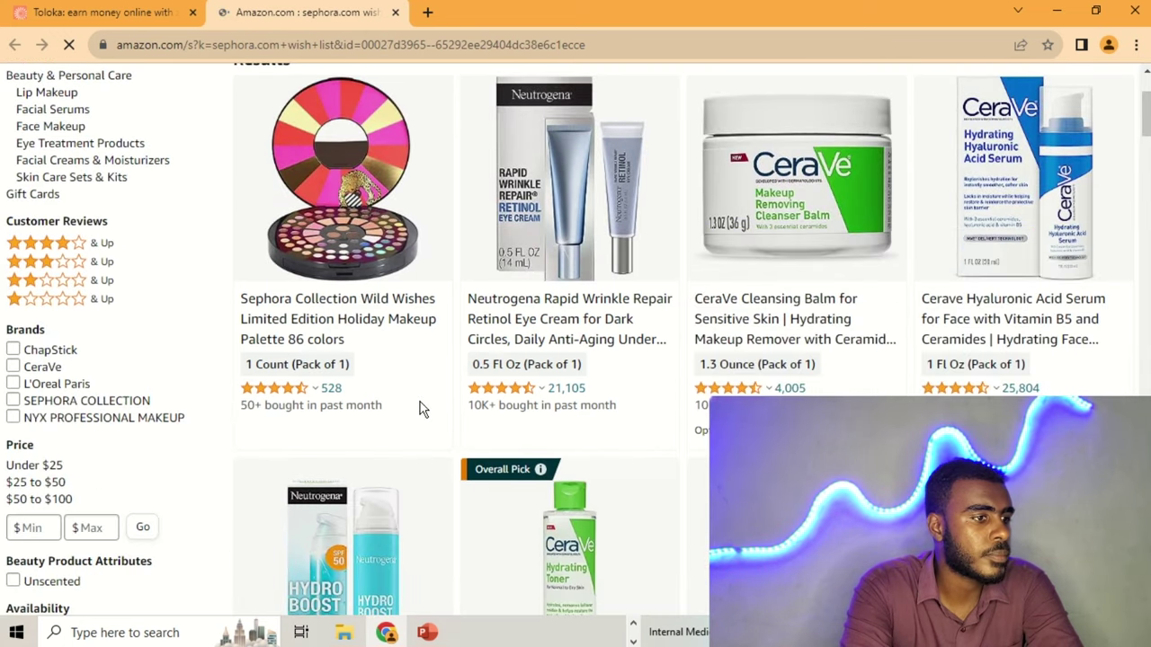
{"action": "scroll", "coordinate": [420, 409], "scroll_direction": "down", "scroll_amount": 1}
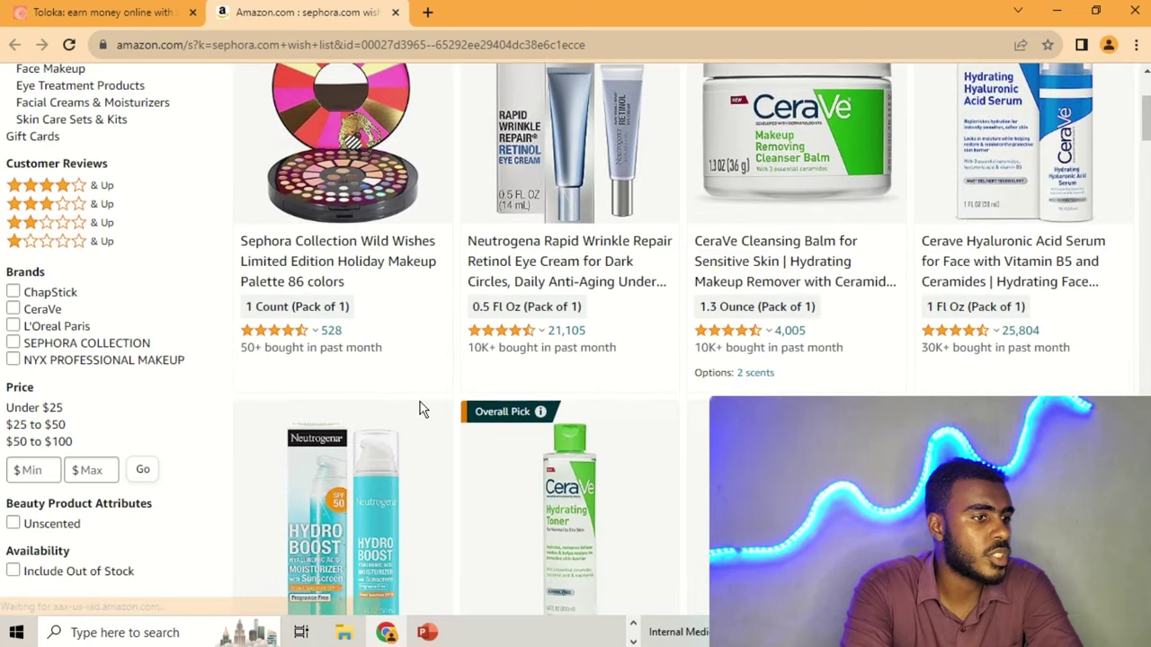
{"action": "scroll", "coordinate": [422, 409], "scroll_direction": "down", "scroll_amount": 3}
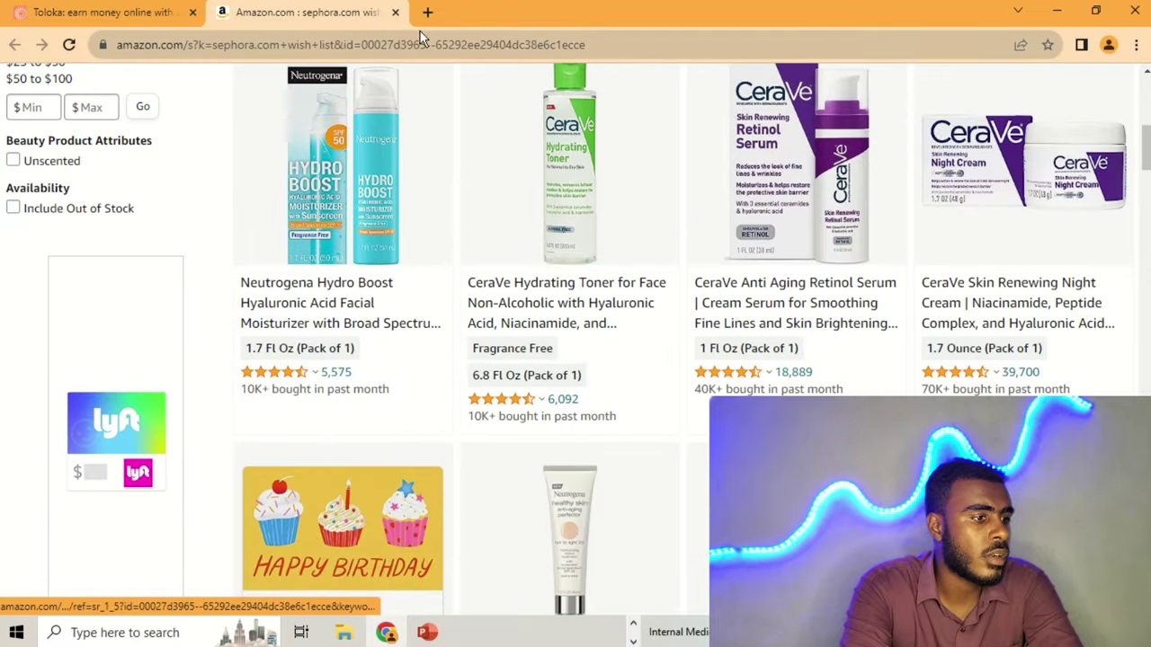
{"action": "left_click", "coordinate": [396, 12]}
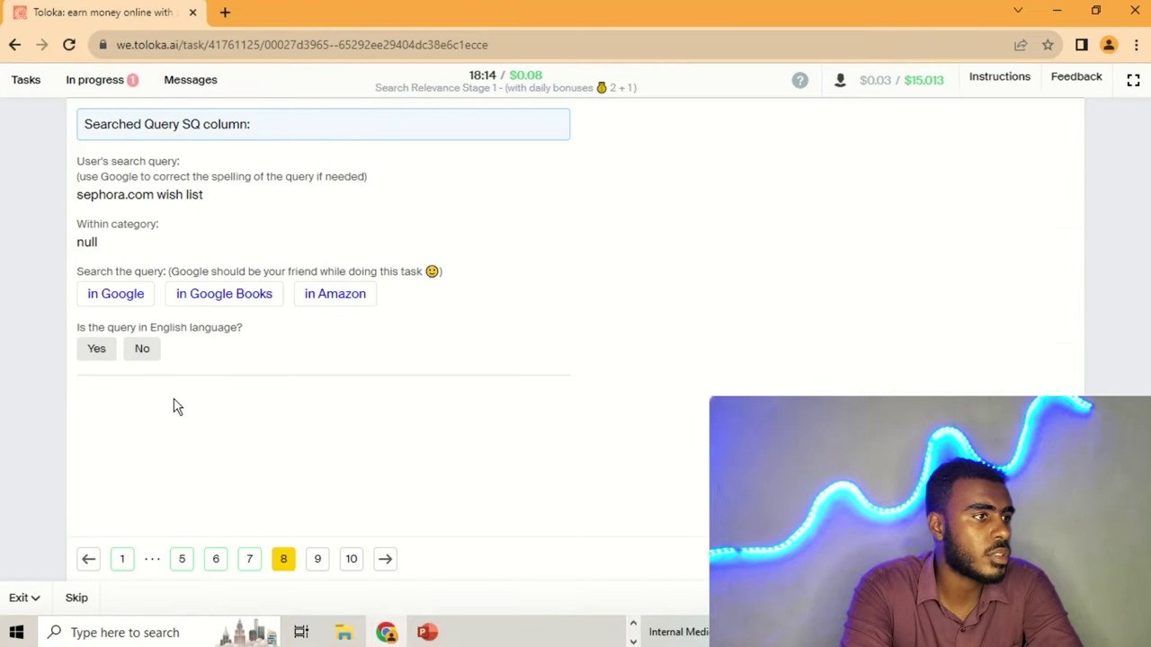
- Mark the Sephora query as English and Product not sold on Amazon, rate the offered Rimmel mascara Irrelevant, and glance at its product page
{"action": "left_click", "coordinate": [101, 356]}
{"action": "left_click", "coordinate": [170, 490]}
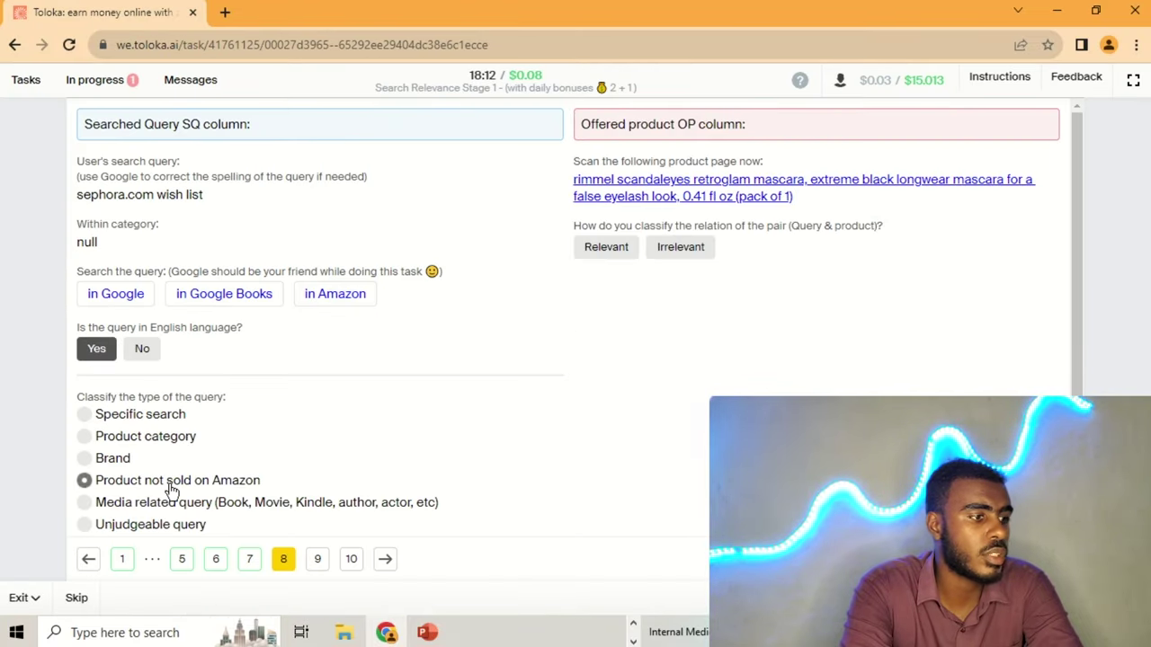
{"action": "left_click", "coordinate": [675, 248]}
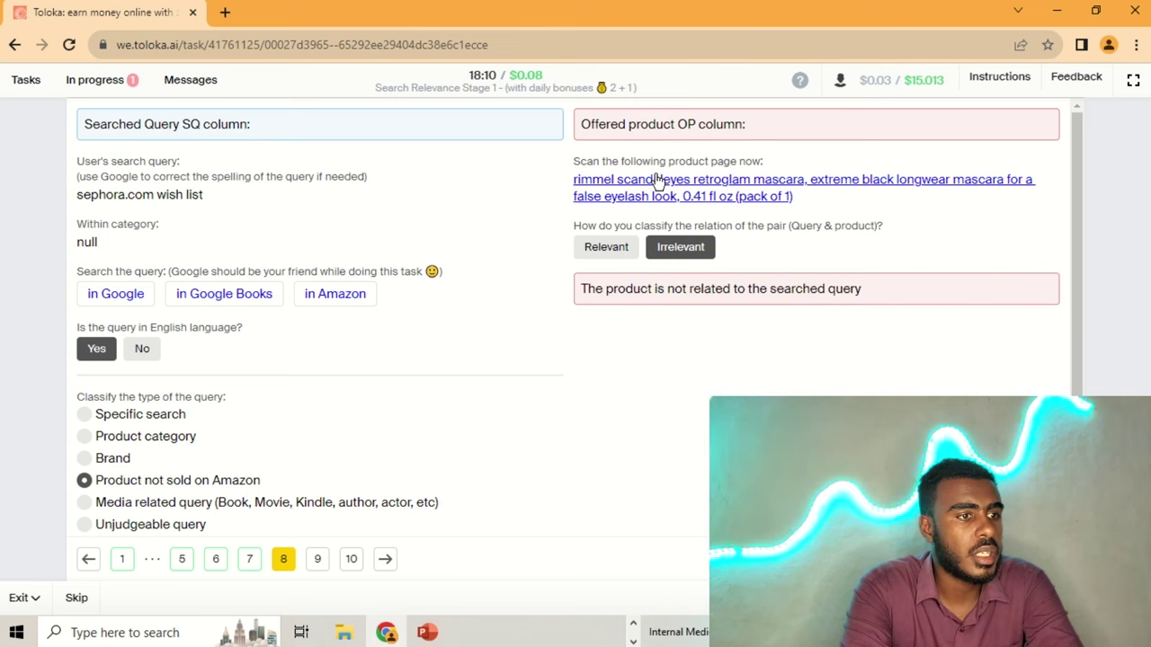
{"action": "left_click", "coordinate": [663, 180]}
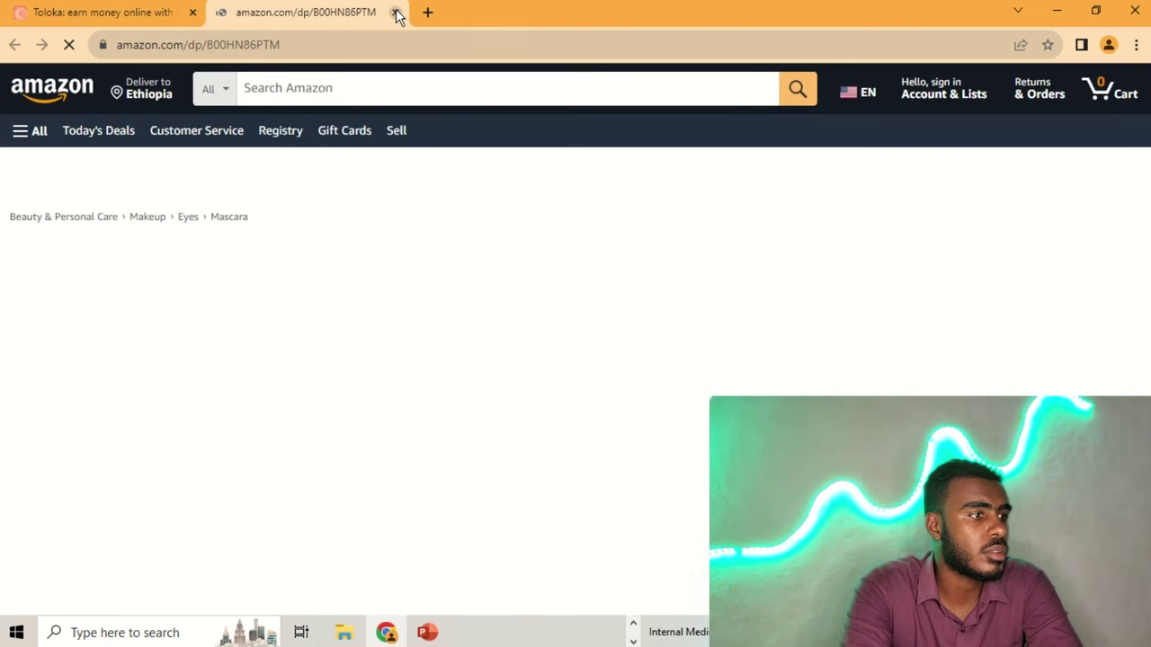
{"action": "left_click", "coordinate": [396, 15]}
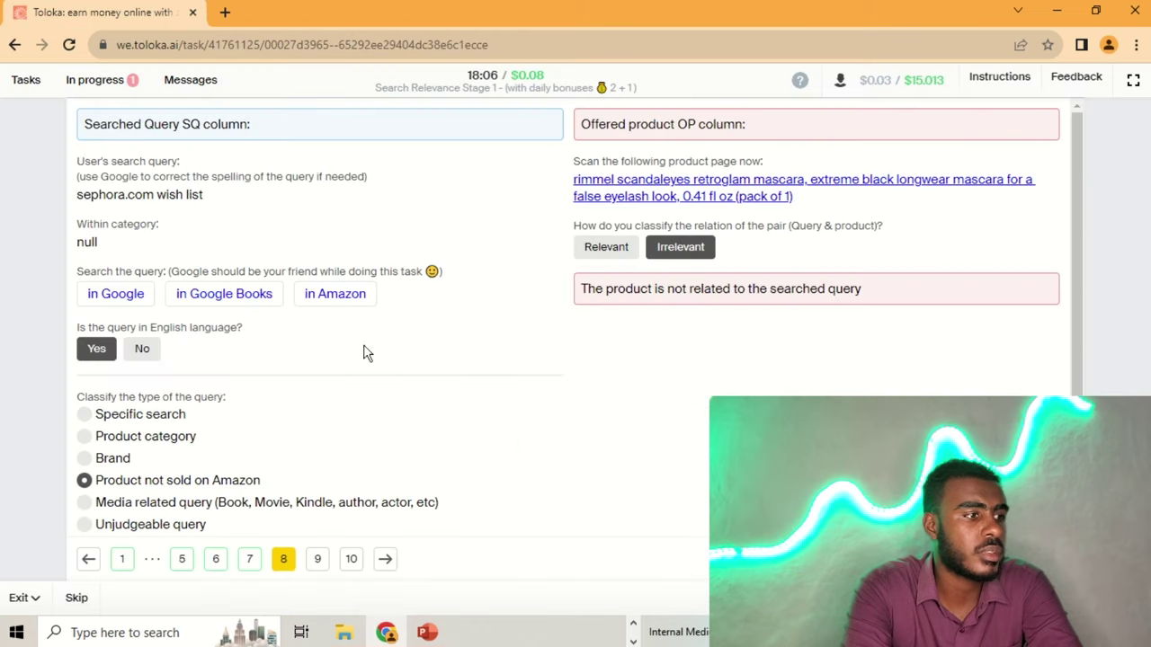
- Go to item 9, review the Google results for "instant yeast", and mark the query as English and Specific search
{"action": "left_click", "coordinate": [317, 559]}
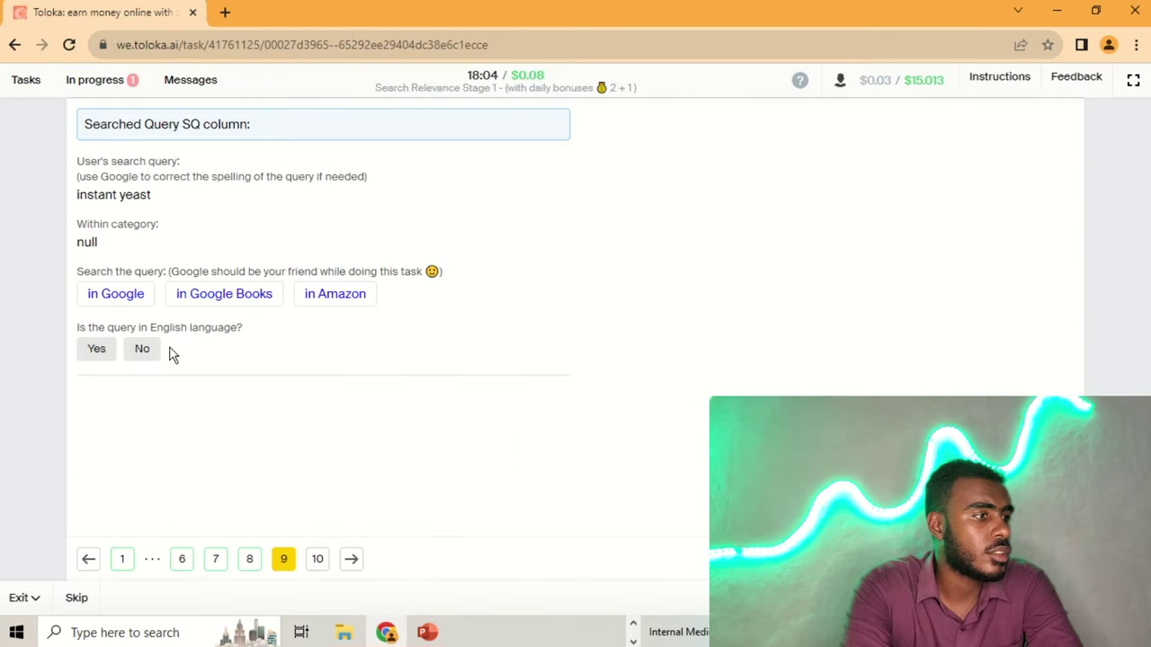
{"action": "left_click", "coordinate": [129, 300]}
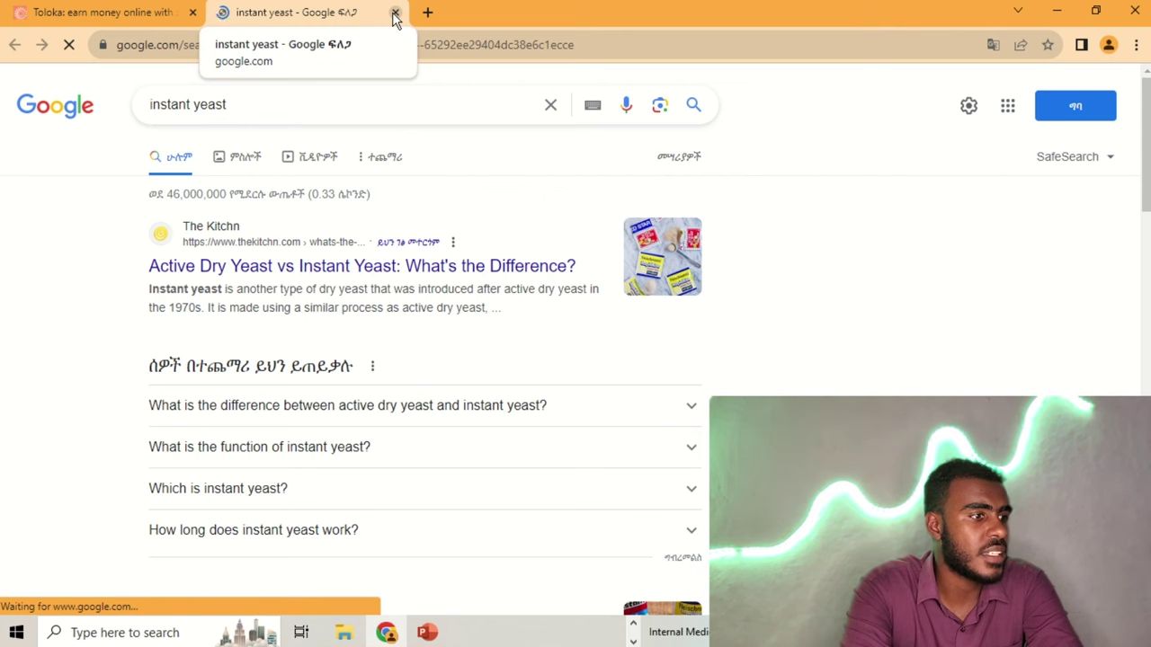
{"action": "left_click", "coordinate": [395, 13]}
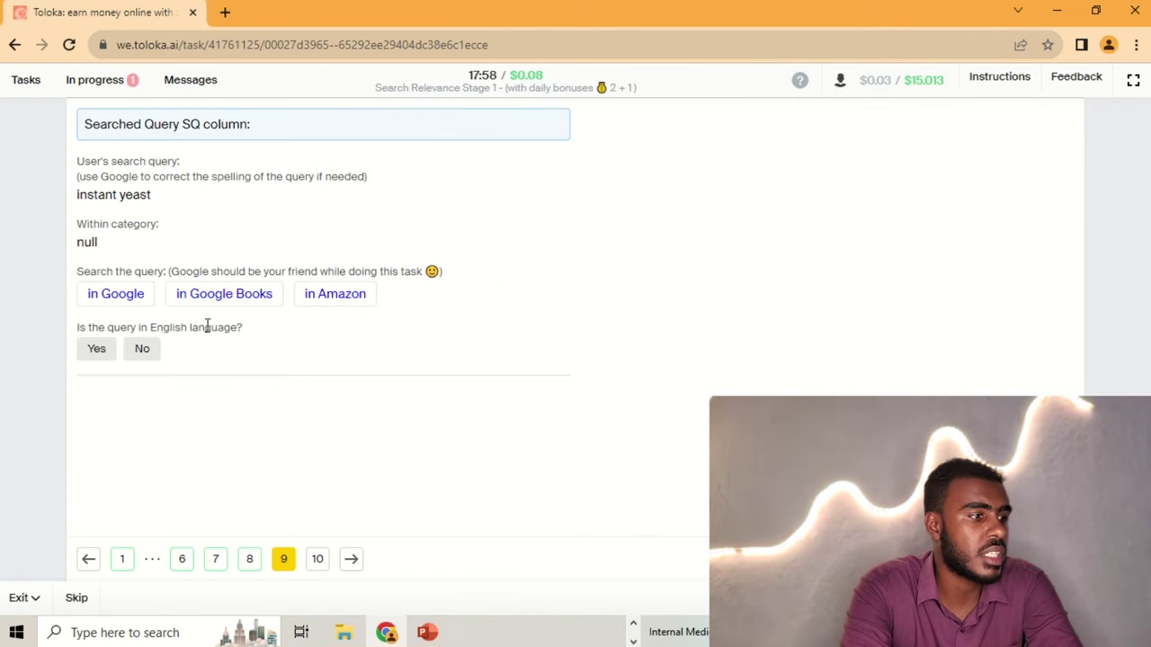
{"action": "left_click", "coordinate": [143, 304]}
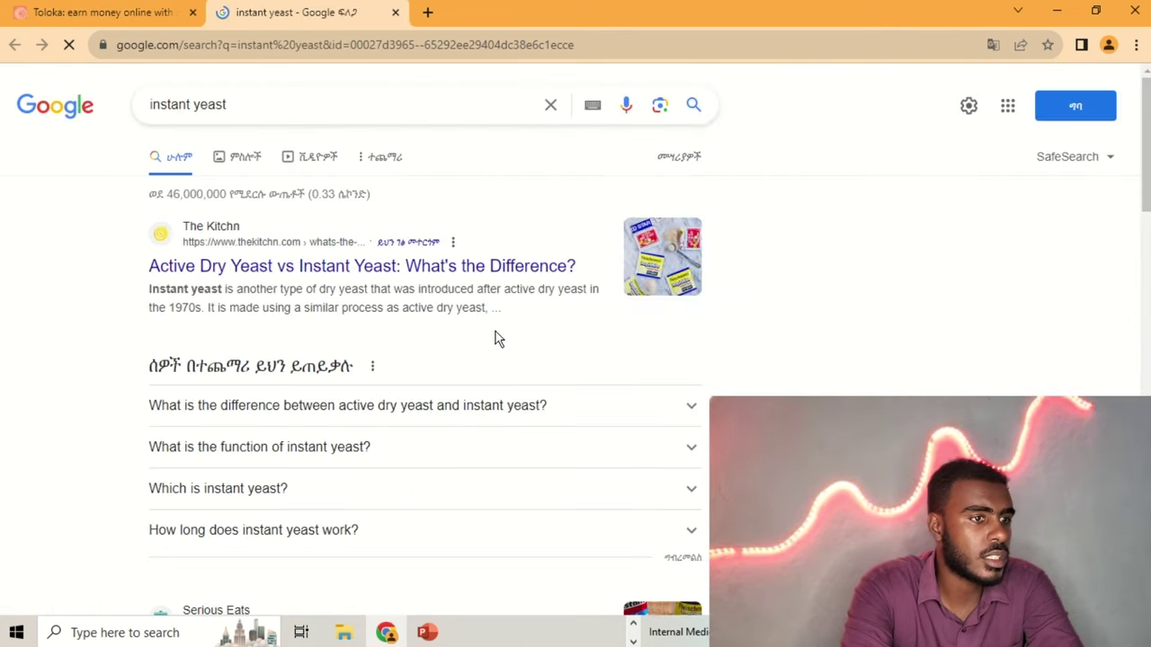
{"action": "scroll", "coordinate": [495, 339], "scroll_direction": "down", "scroll_amount": 3}
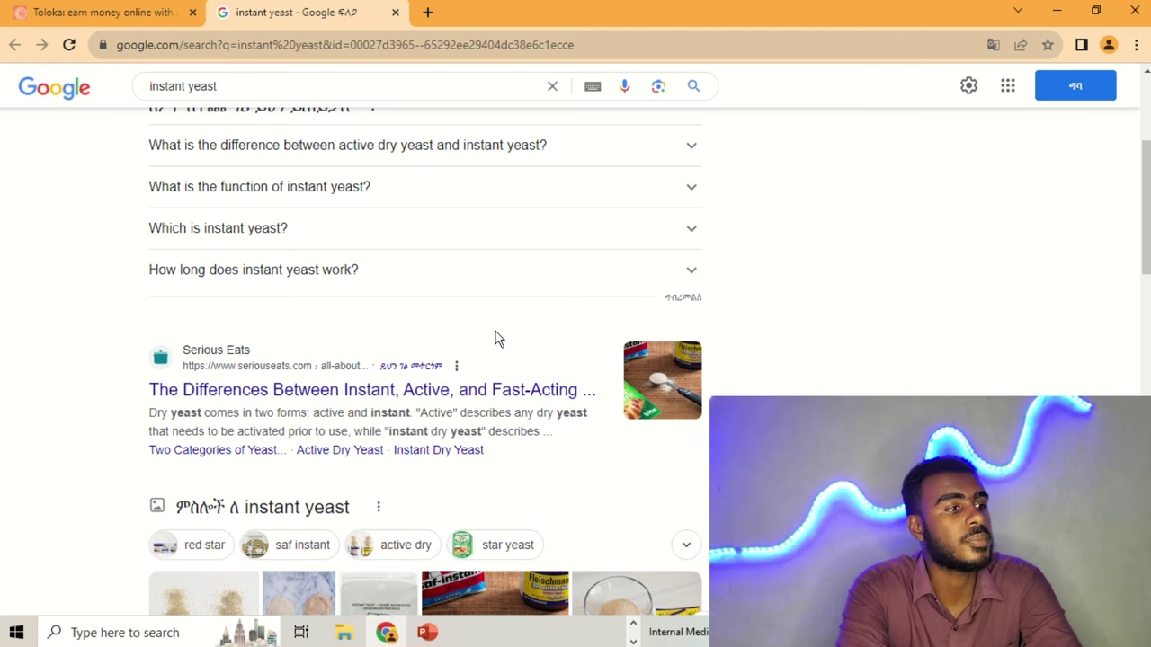
{"action": "scroll", "coordinate": [499, 339], "scroll_direction": "up", "scroll_amount": 3}
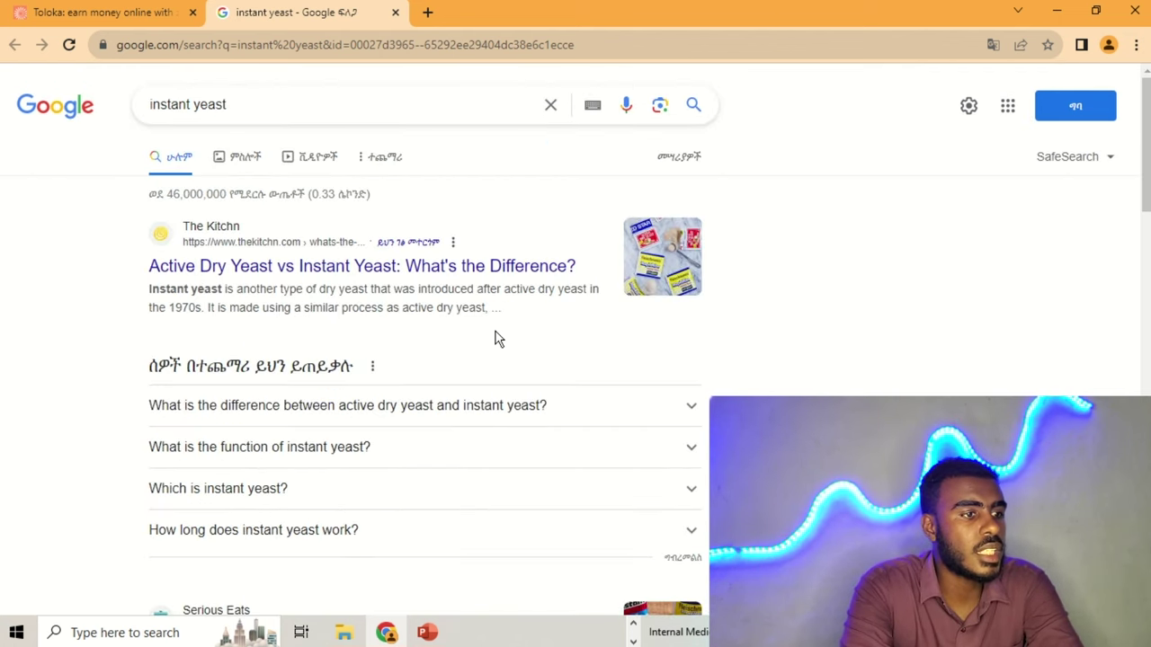
{"action": "scroll", "coordinate": [497, 322], "scroll_direction": "down", "scroll_amount": 5}
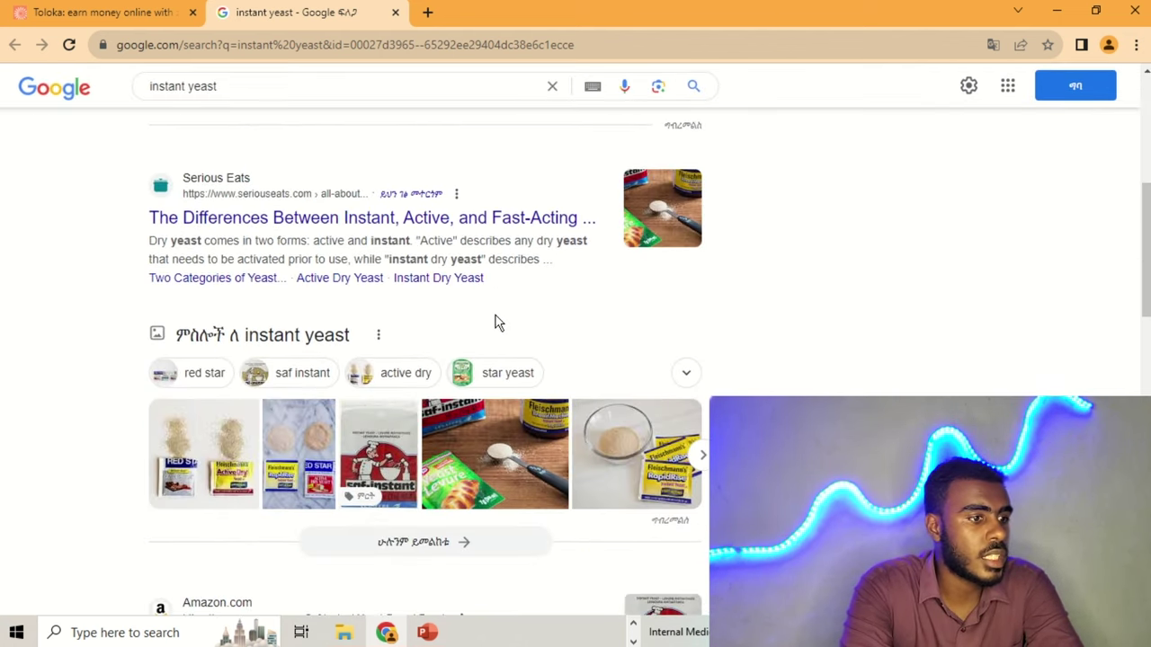
{"action": "left_click", "coordinate": [395, 12]}
{"action": "left_click", "coordinate": [98, 355]}
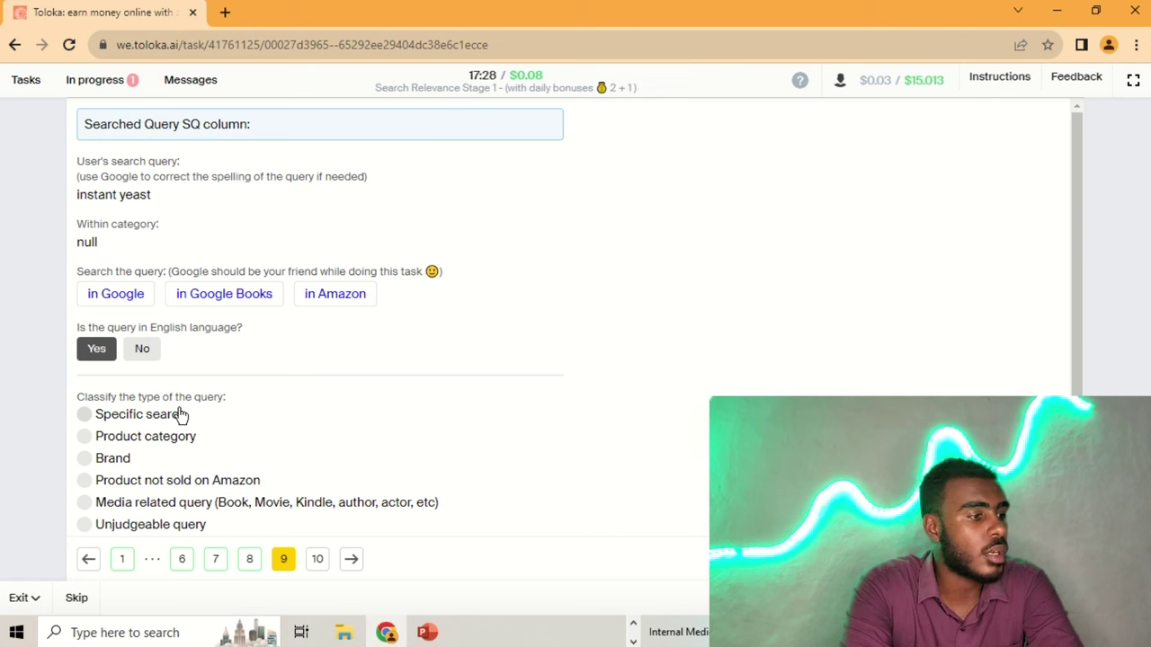
{"action": "left_click", "coordinate": [143, 416]}
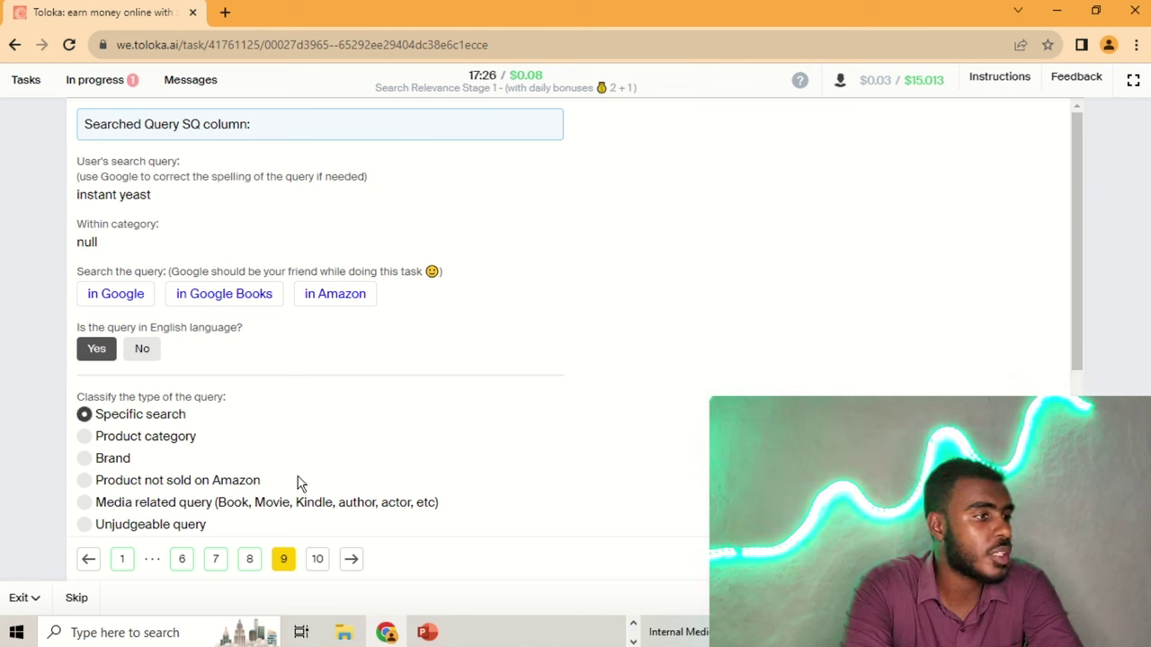
- Check "parchment paper" in item 10 on Google, mark it as English and Specific search, and submit the completed task set
{"action": "left_click", "coordinate": [319, 560]}
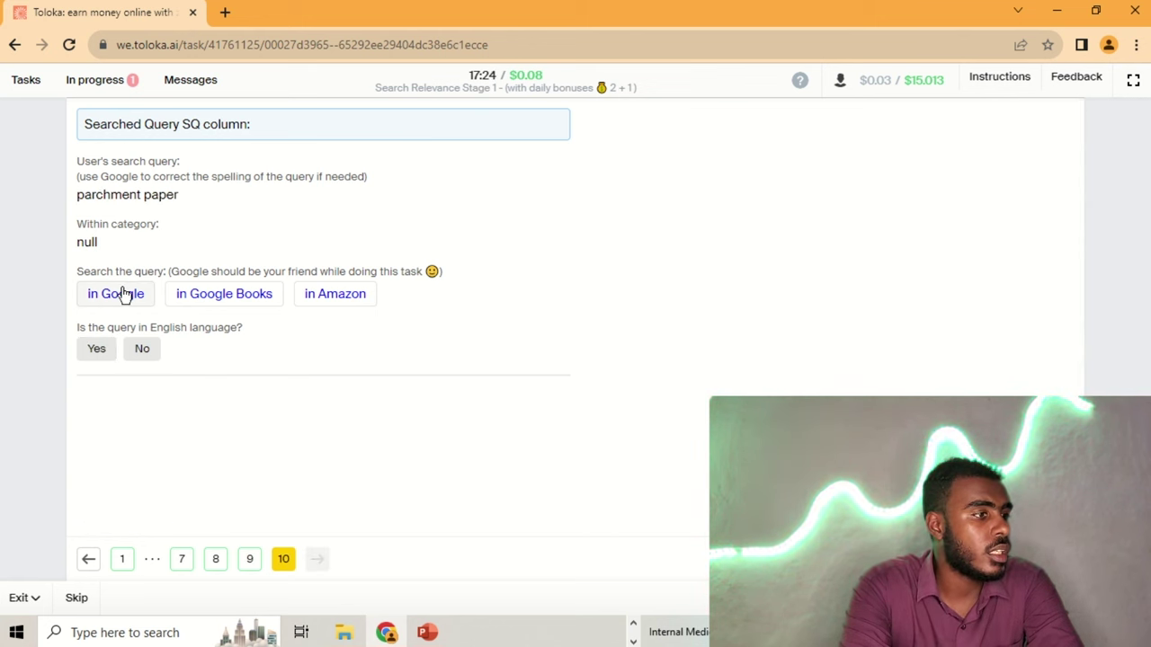
{"action": "left_click", "coordinate": [123, 294]}
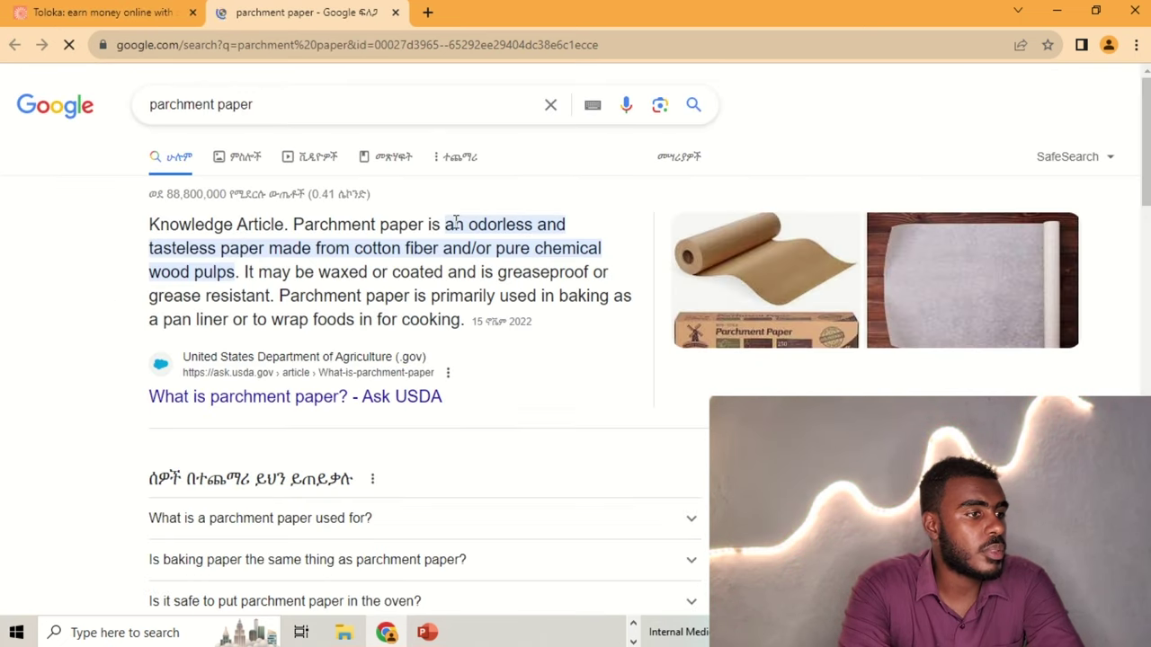
{"action": "left_click", "coordinate": [395, 13]}
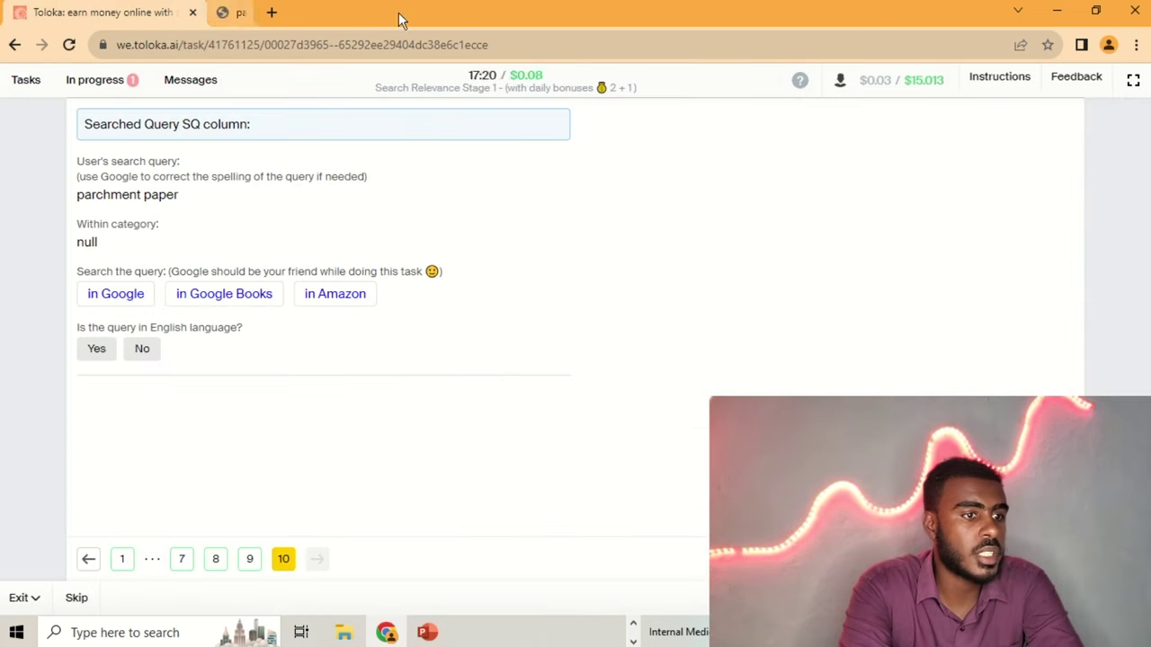
{"action": "left_click", "coordinate": [99, 348]}
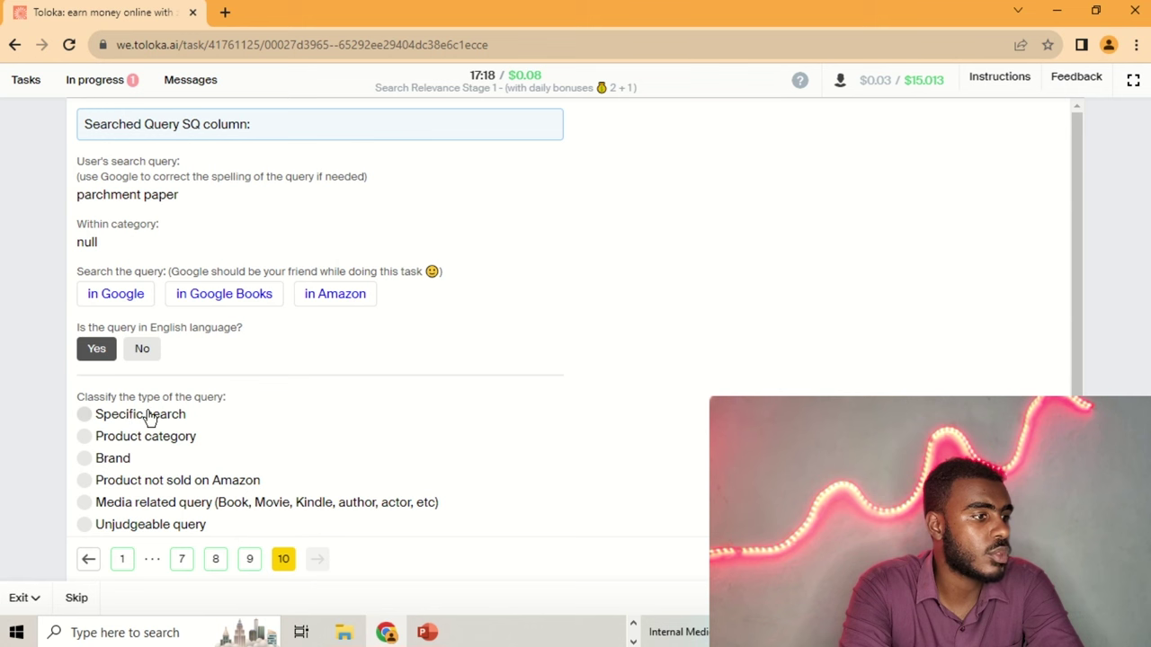
{"action": "left_click", "coordinate": [150, 420]}
{"action": "key", "text": "ctrl+Return"}
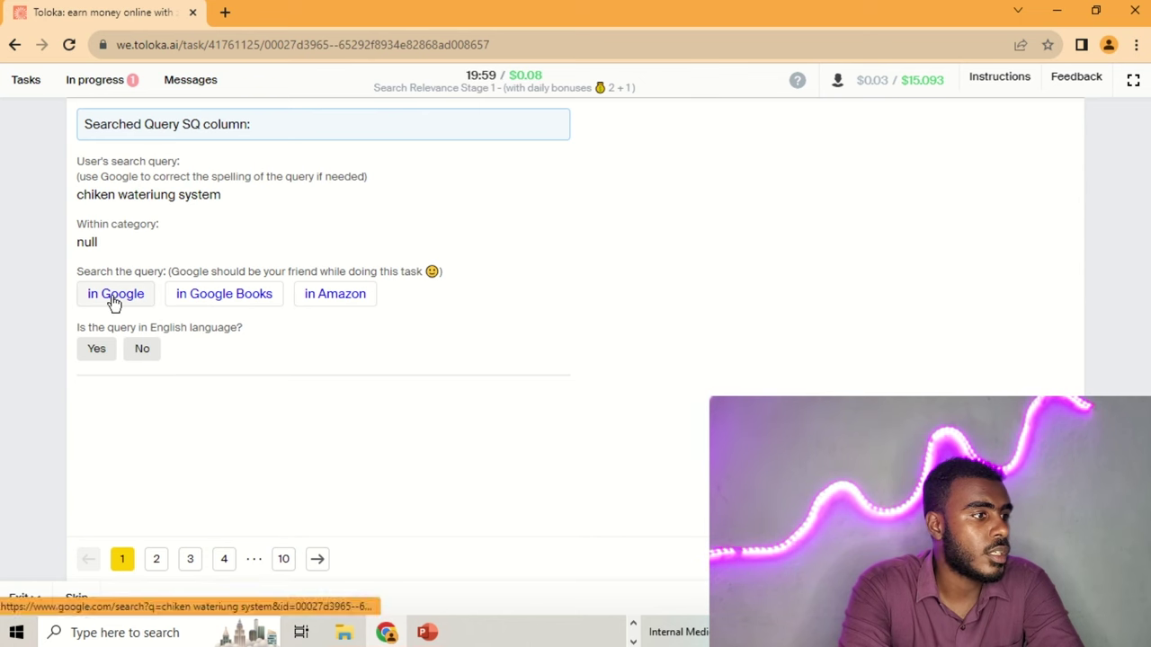
- Look up "chiken wateriung system" on Google for item 1 and mark it as English and Specific search
{"action": "left_click", "coordinate": [120, 297]}
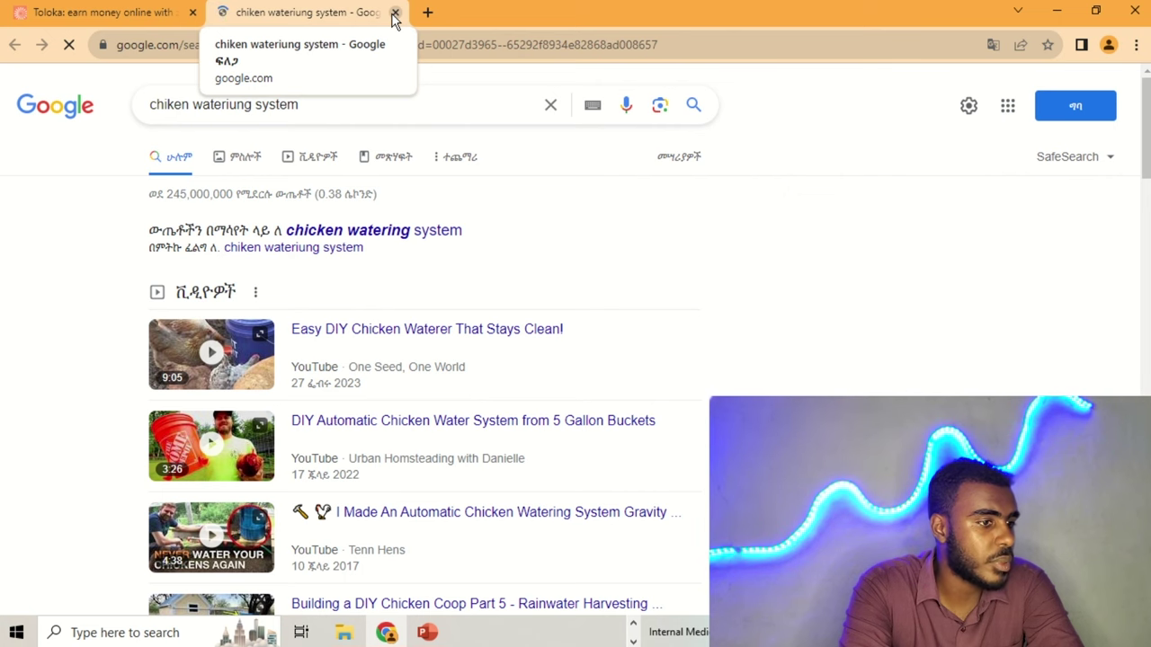
{"action": "left_click", "coordinate": [393, 12]}
{"action": "left_click", "coordinate": [101, 352]}
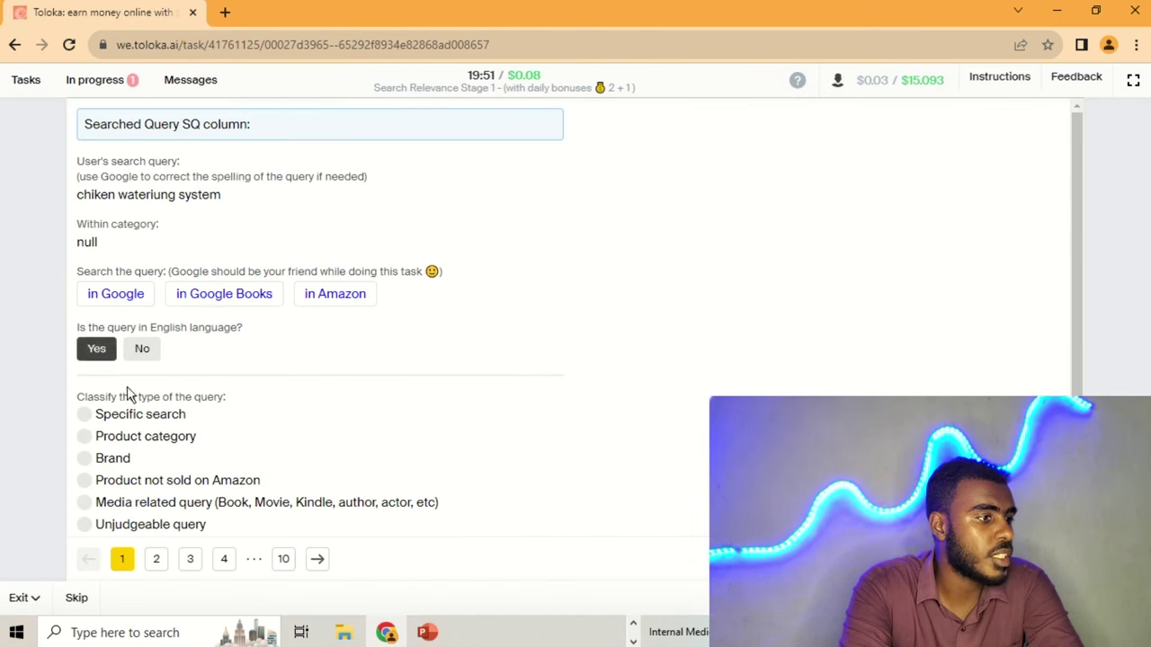
{"action": "left_click", "coordinate": [136, 415]}
- Go to item 2, look up "vegetable stock" on Google, and mark it as English and Specific search
{"action": "left_click", "coordinate": [155, 561]}
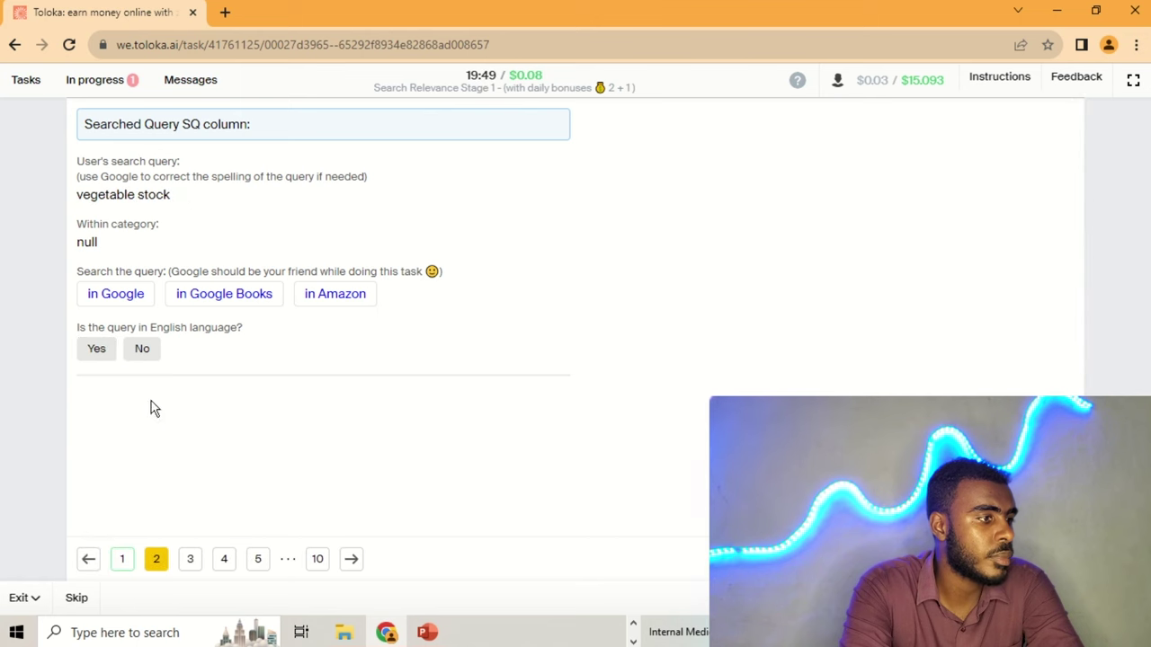
{"action": "left_click", "coordinate": [132, 294]}
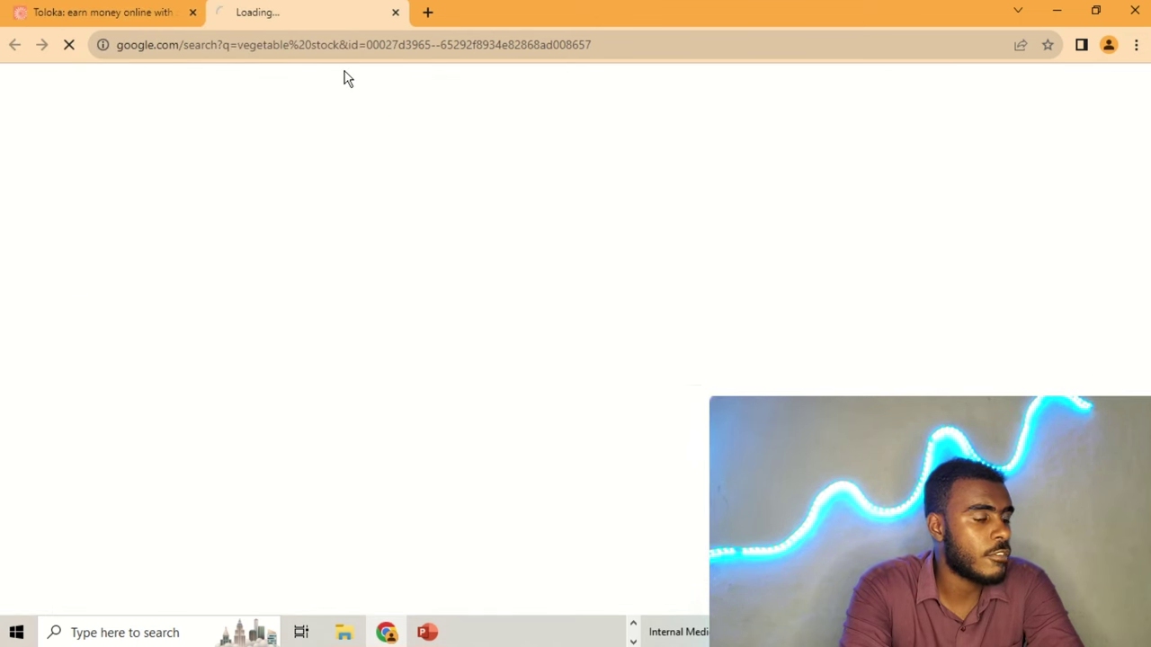
{"action": "left_click", "coordinate": [394, 13]}
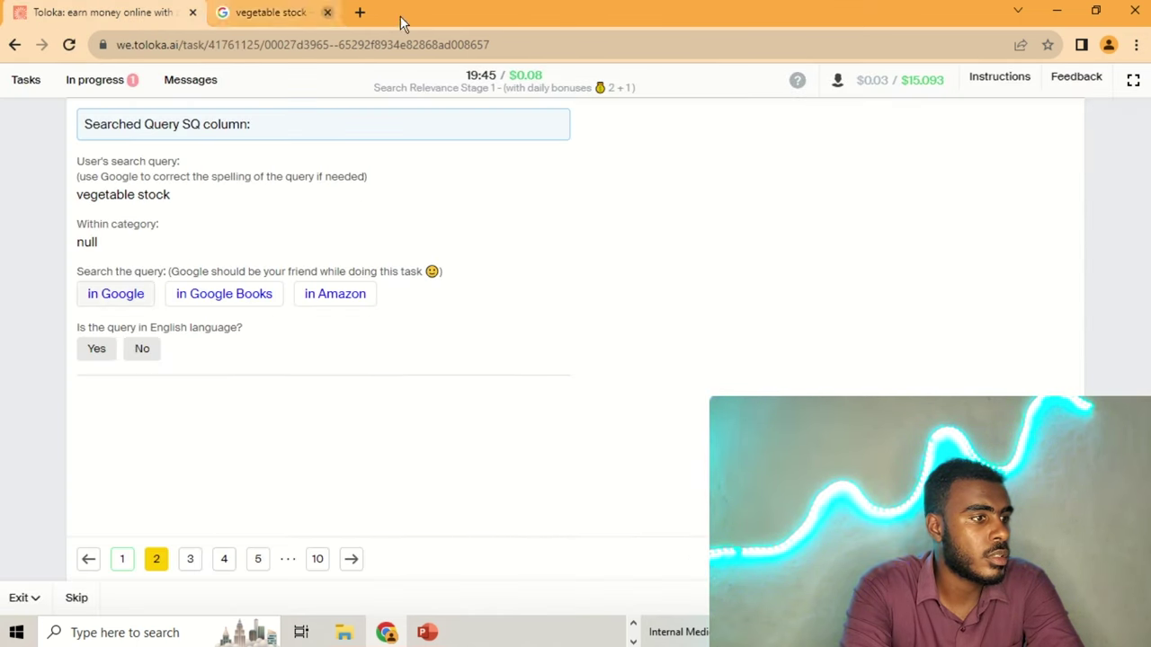
{"action": "left_click", "coordinate": [98, 349]}
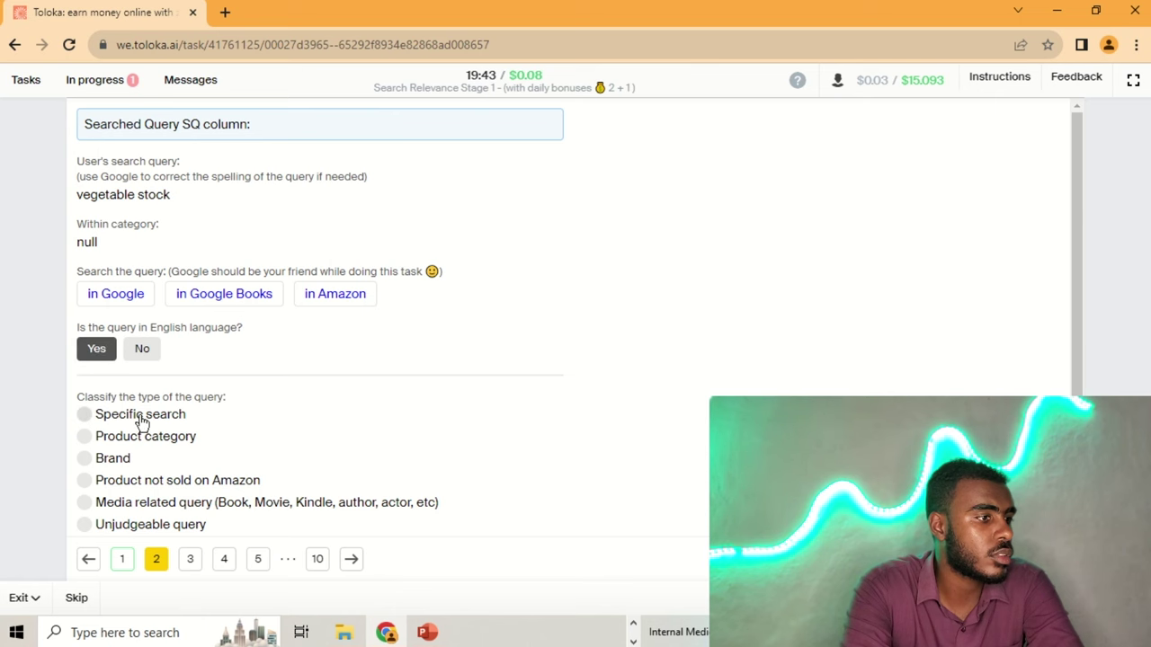
{"action": "left_click", "coordinate": [140, 416]}
- Go to item 3, look up "organic cucumber" on Google, and mark it as English and Specific search
{"action": "left_click", "coordinate": [192, 560]}
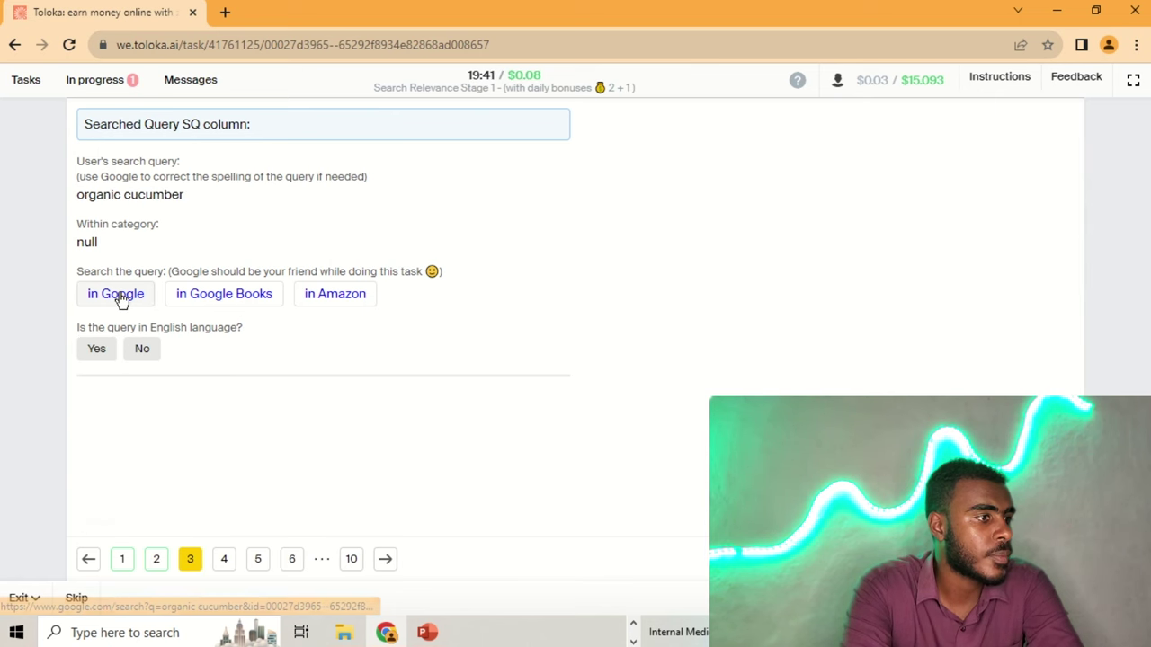
{"action": "left_click", "coordinate": [120, 297]}
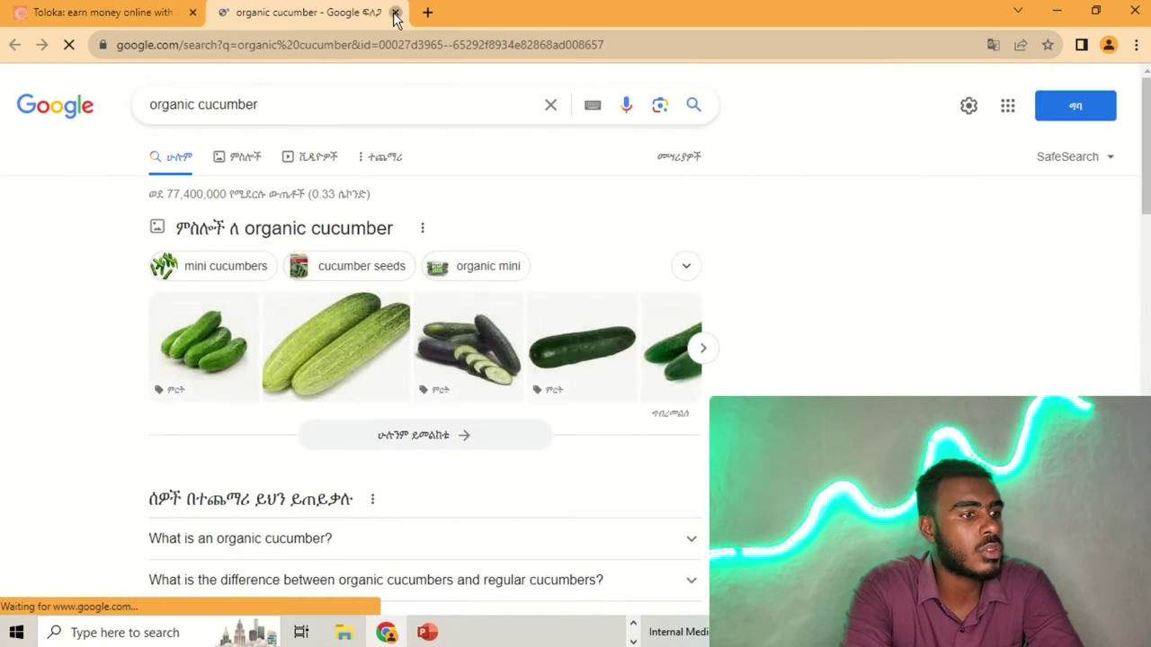
{"action": "left_click", "coordinate": [395, 13]}
{"action": "left_click", "coordinate": [96, 351]}
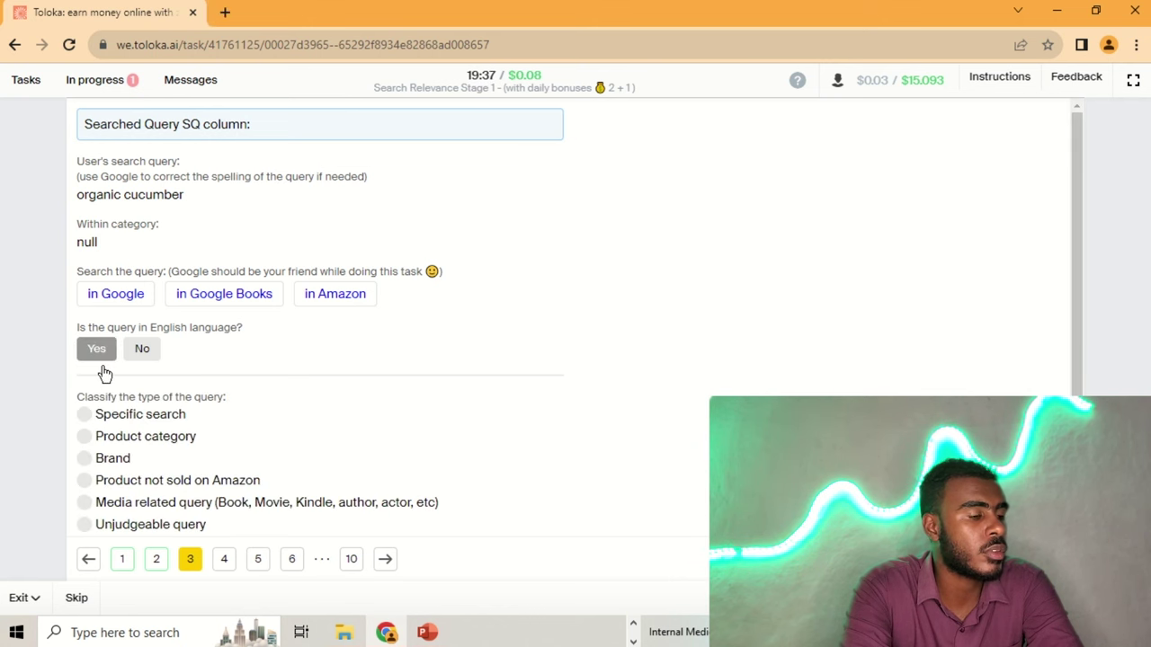
{"action": "left_click", "coordinate": [126, 417]}
- Go to item 4, look up "meatball" on Google, and mark it as English and Specific search
{"action": "left_click", "coordinate": [227, 559]}
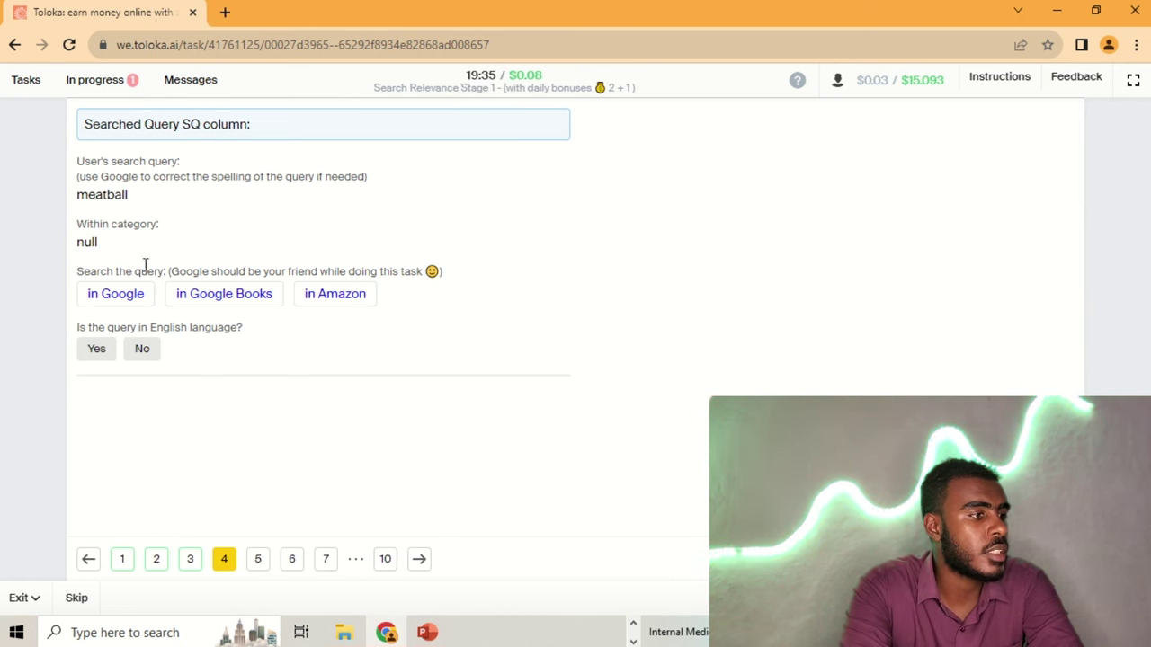
{"action": "left_click", "coordinate": [134, 293]}
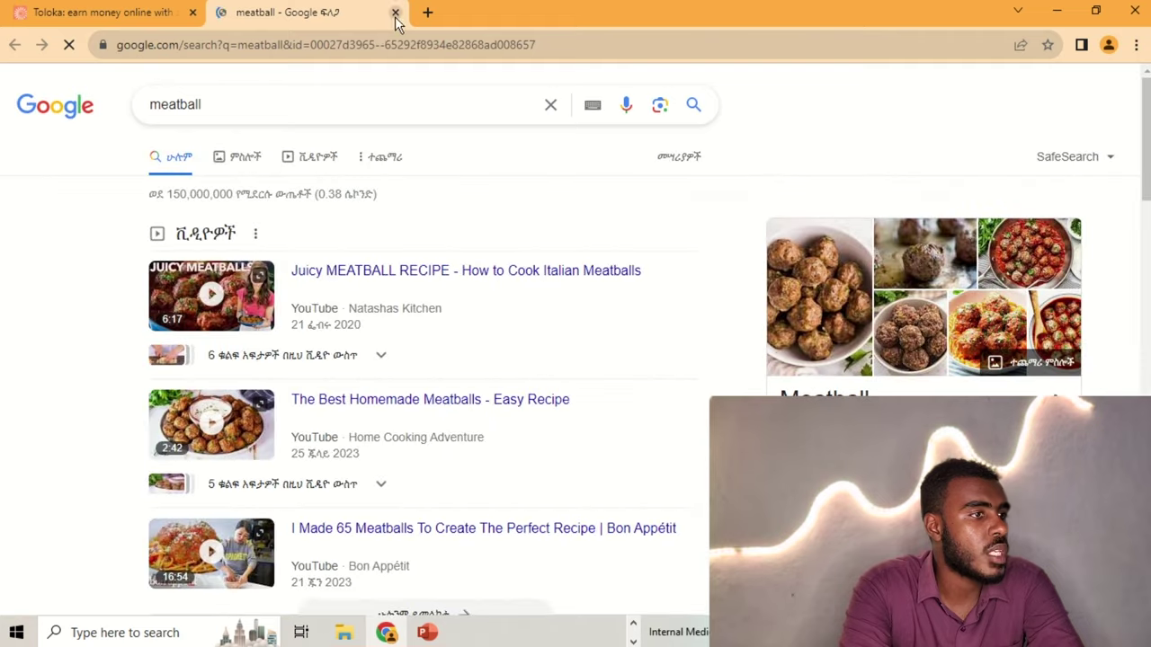
{"action": "left_click", "coordinate": [394, 13]}
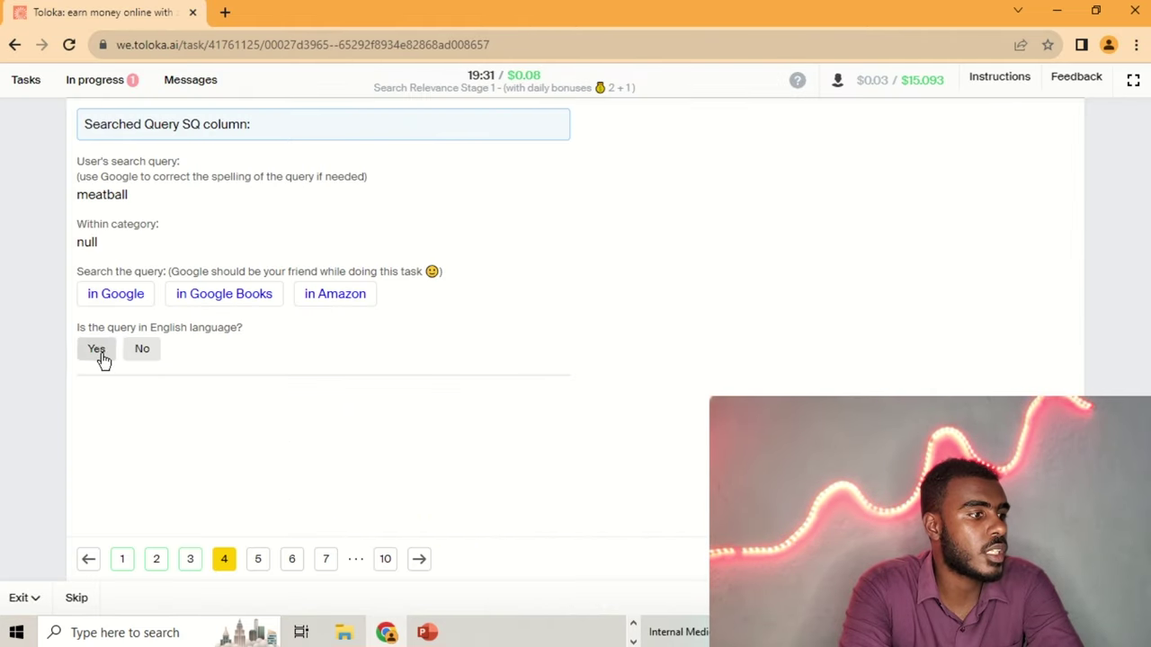
{"action": "left_click", "coordinate": [97, 350]}
{"action": "left_click", "coordinate": [170, 416]}
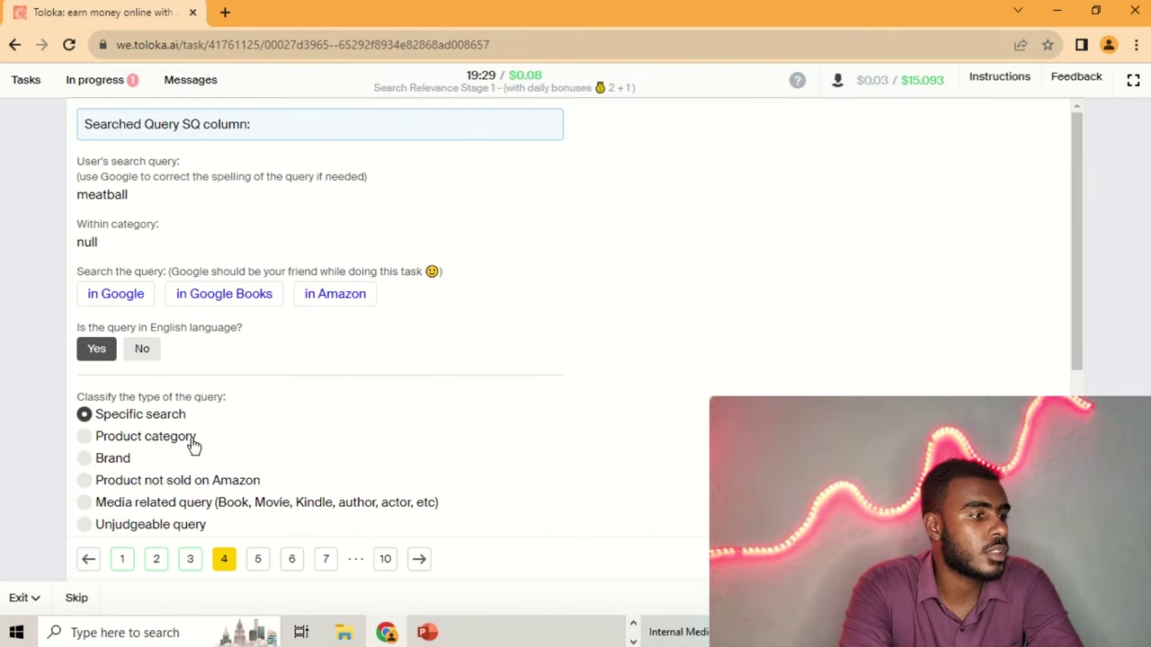
- Go to item 5, look up "organic cabbage" on Google, and mark it as English and Specific search
{"action": "left_click", "coordinate": [254, 559]}
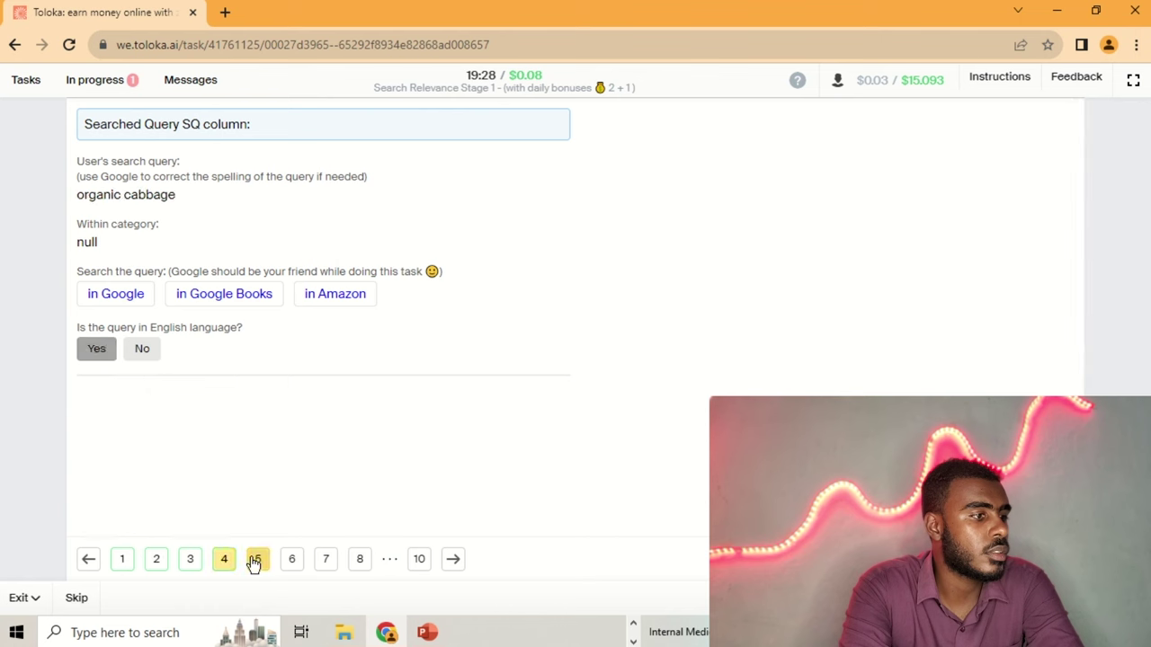
{"action": "left_click", "coordinate": [121, 304]}
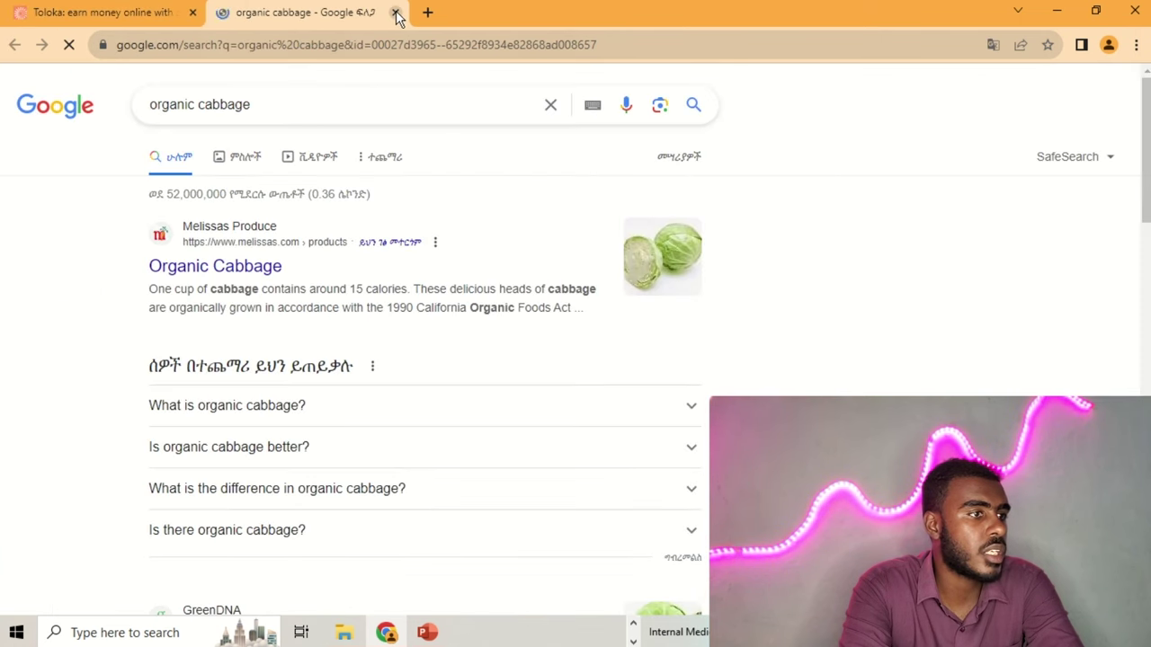
{"action": "left_click", "coordinate": [396, 13]}
{"action": "left_click", "coordinate": [395, 13]}
{"action": "left_click", "coordinate": [100, 350]}
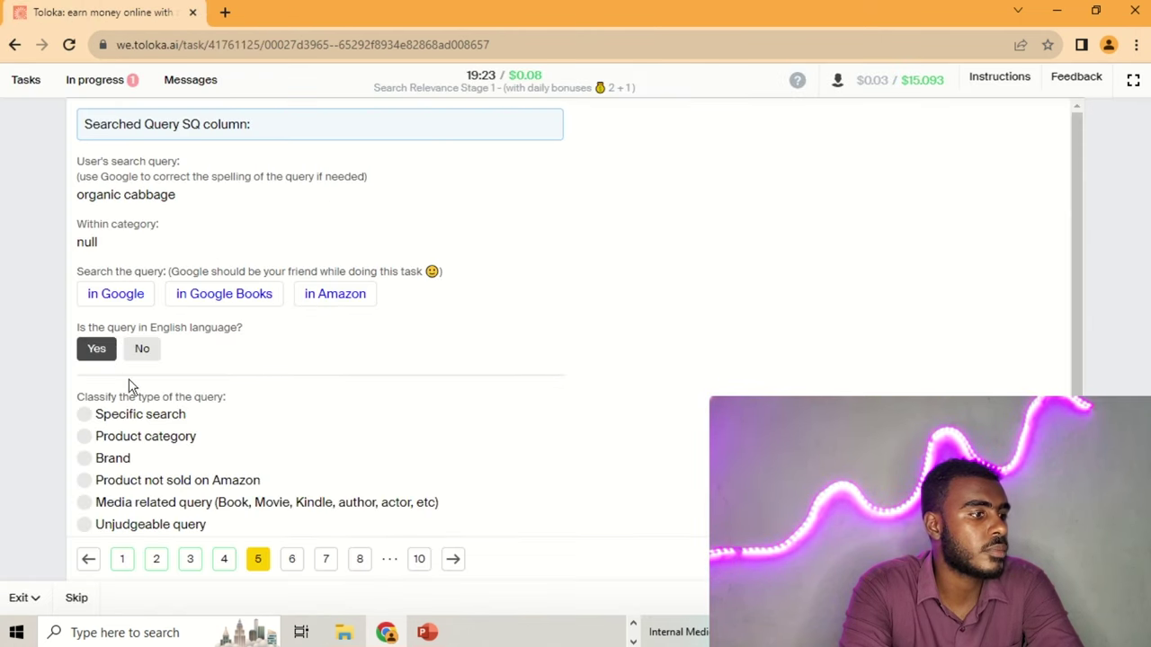
{"action": "left_click", "coordinate": [142, 421]}
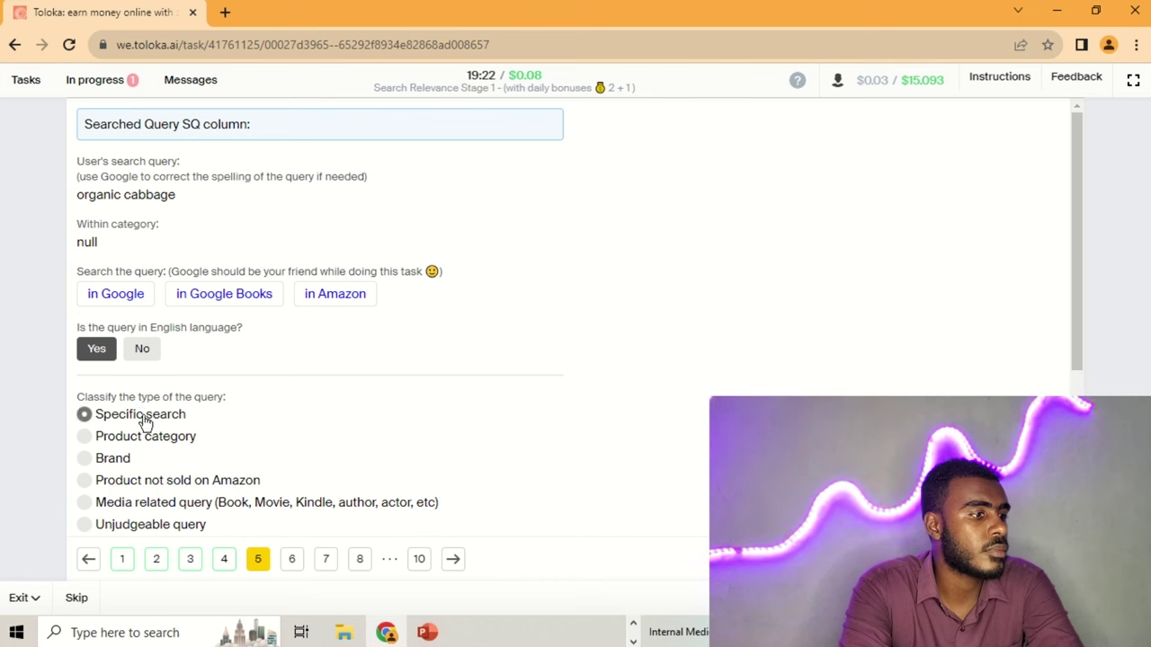
- Review the Google results for "molo the bat" in item 6, mark it as English and Media related query, and advance to item 7
{"action": "left_click", "coordinate": [292, 560]}
{"action": "left_click", "coordinate": [135, 296]}
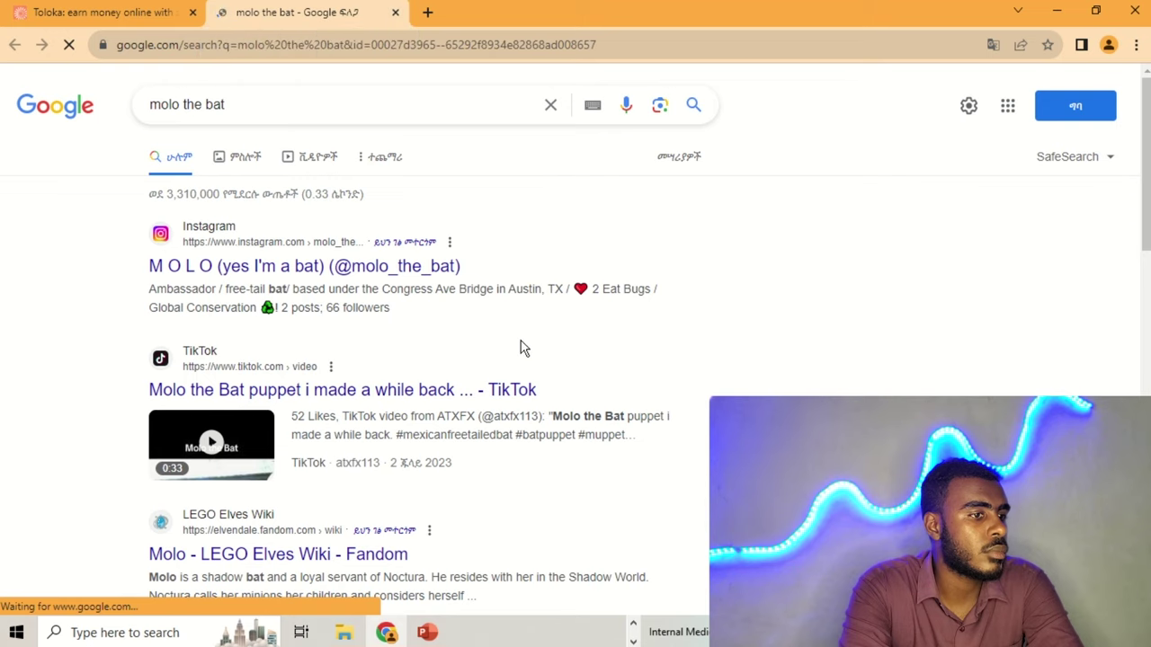
{"action": "scroll", "coordinate": [519, 343], "scroll_direction": "down", "scroll_amount": 3}
{"action": "scroll", "coordinate": [525, 338], "scroll_direction": "down", "scroll_amount": 5}
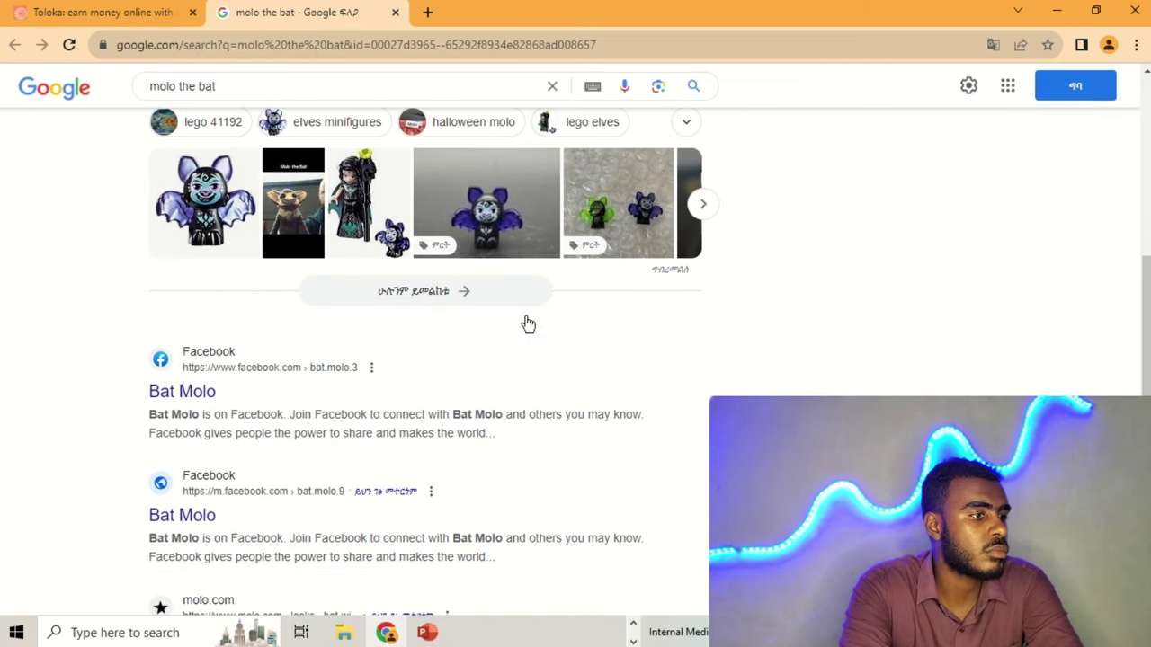
{"action": "left_click", "coordinate": [396, 13]}
{"action": "left_click", "coordinate": [94, 346]}
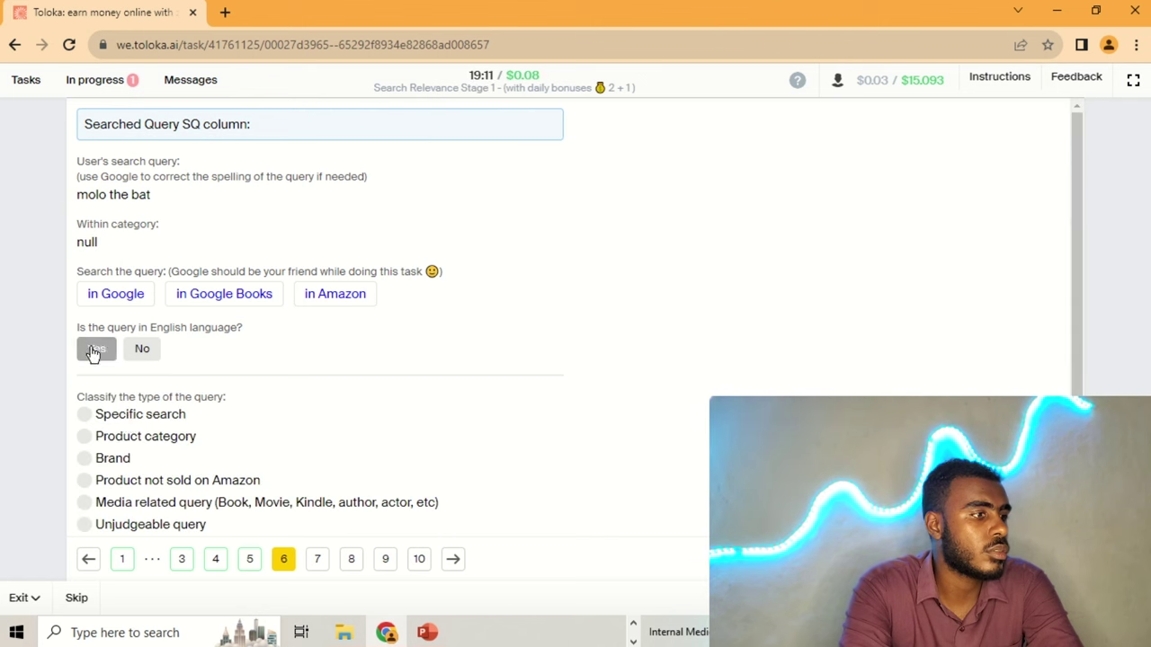
{"action": "left_click", "coordinate": [213, 505]}
{"action": "left_click", "coordinate": [320, 560]}
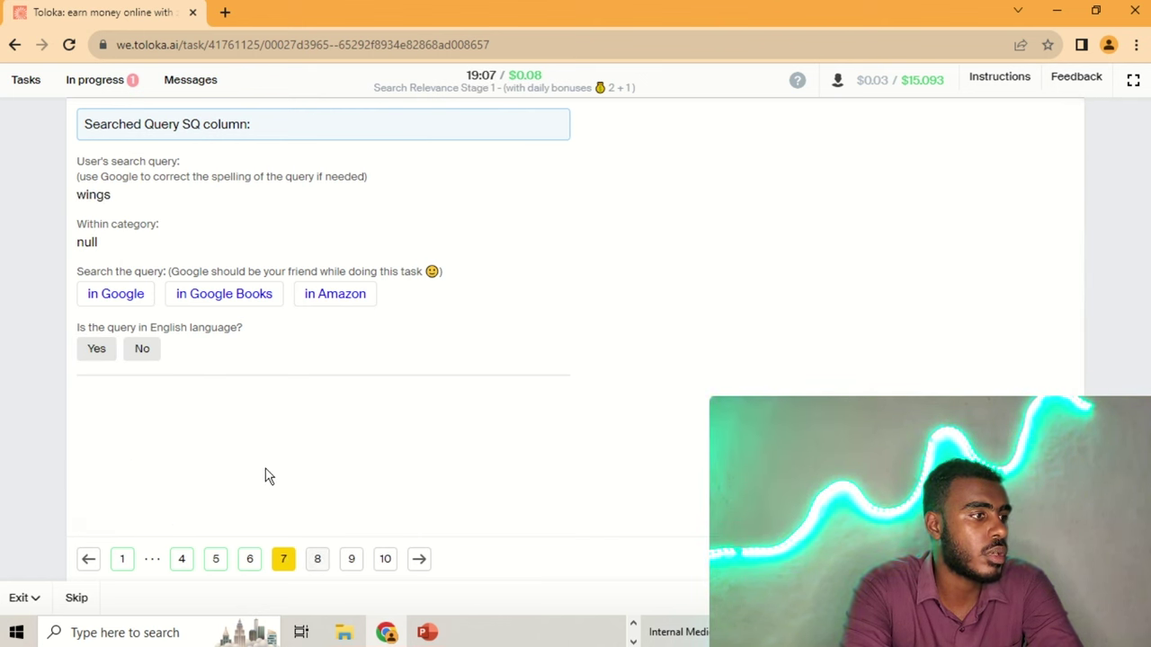
- Look up "wings" from item 7 on Google and mark it as English and Media related query
{"action": "left_click", "coordinate": [108, 295]}
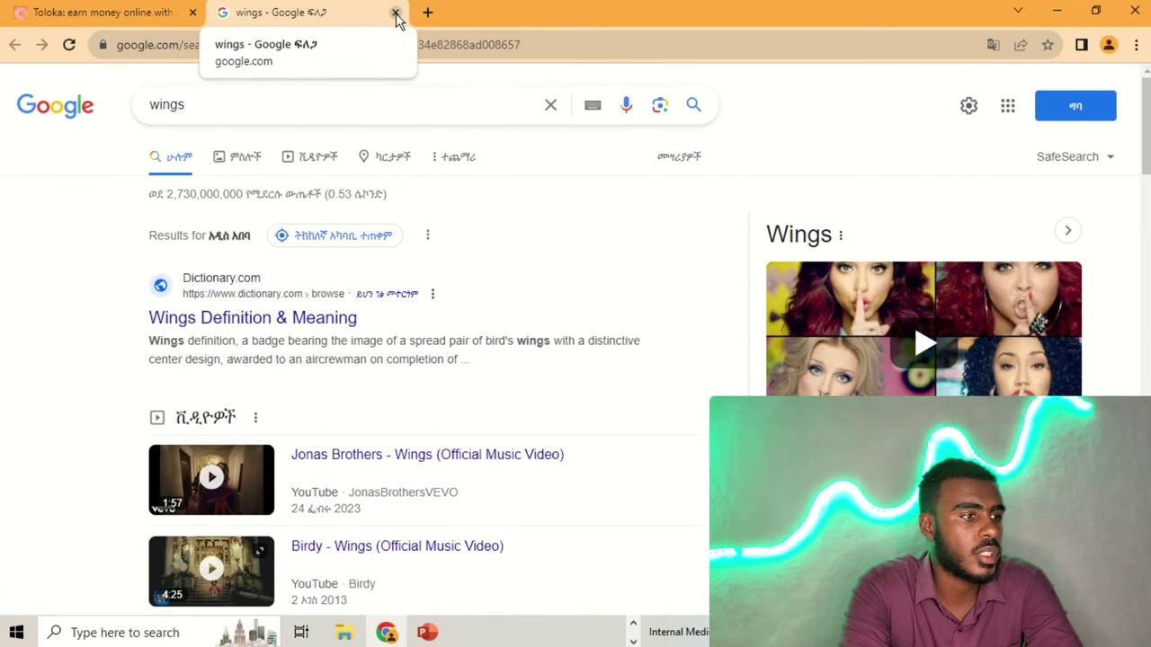
{"action": "scroll", "coordinate": [500, 294], "scroll_direction": "down", "scroll_amount": 5}
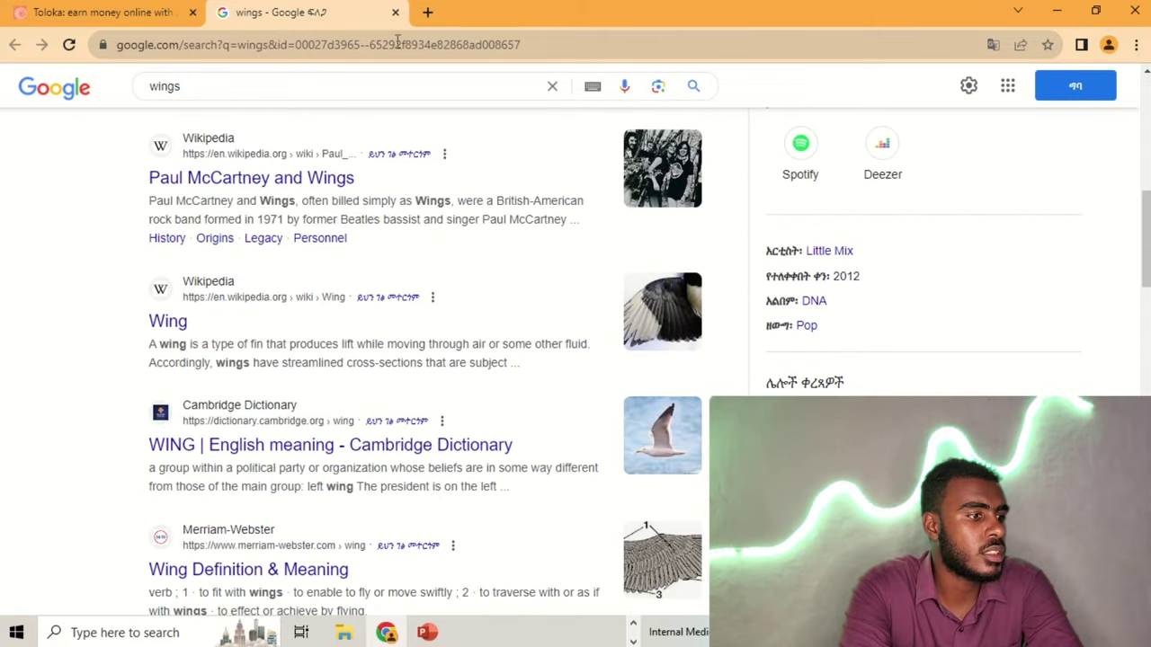
{"action": "scroll", "coordinate": [542, 398], "scroll_direction": "down", "scroll_amount": 6}
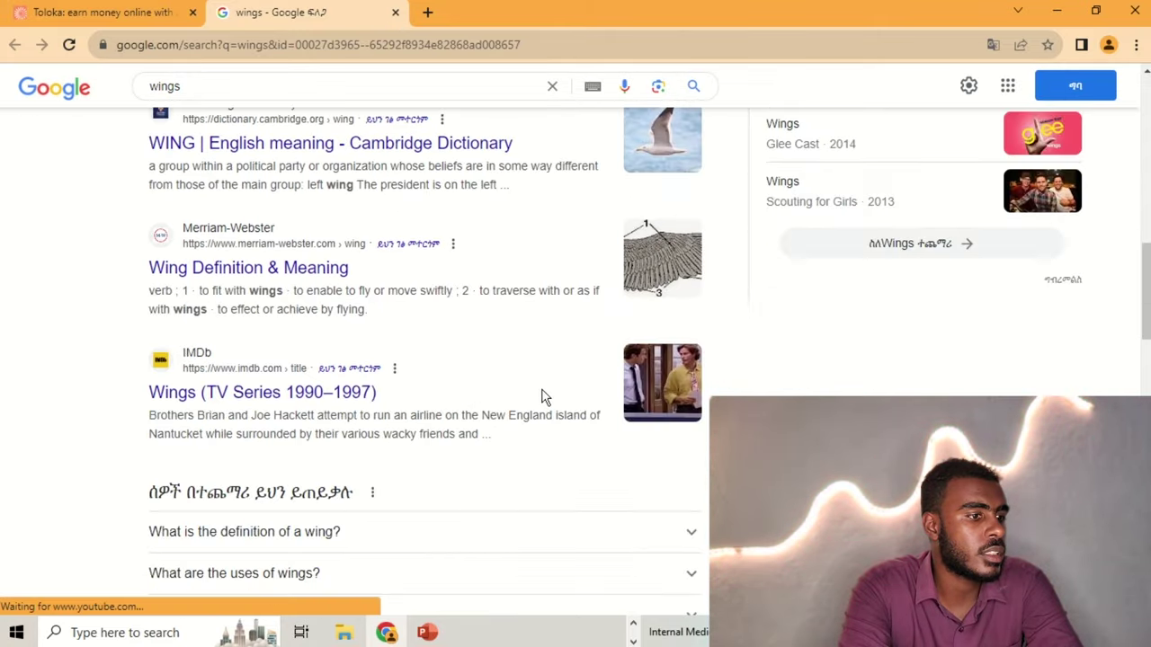
{"action": "left_click", "coordinate": [395, 12]}
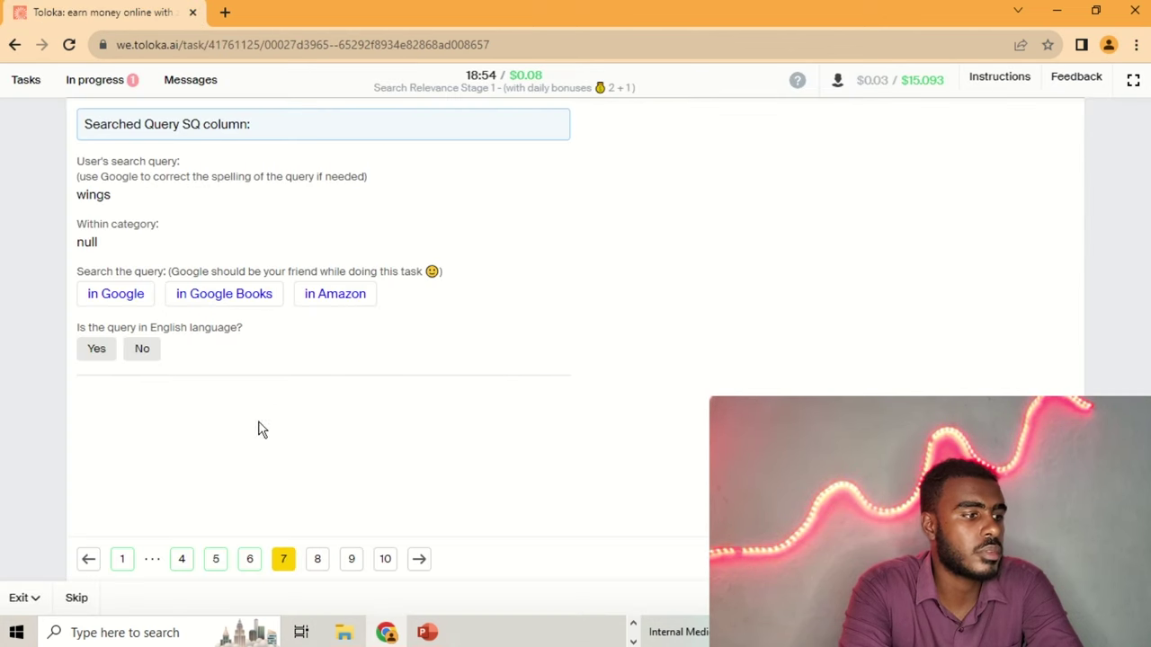
{"action": "left_click", "coordinate": [97, 356]}
{"action": "left_click", "coordinate": [191, 504]}
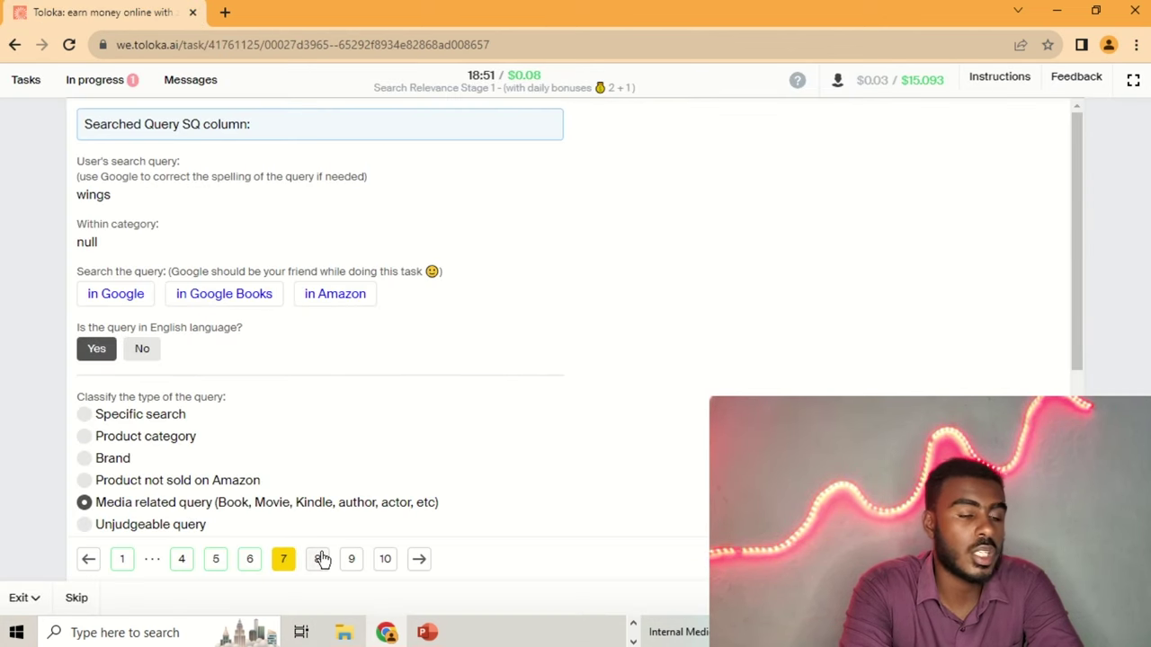
- Go to item 8, look up "cleaning spray" on Google, and mark the query as English
{"action": "left_click", "coordinate": [317, 559]}
{"action": "left_click", "coordinate": [120, 302]}
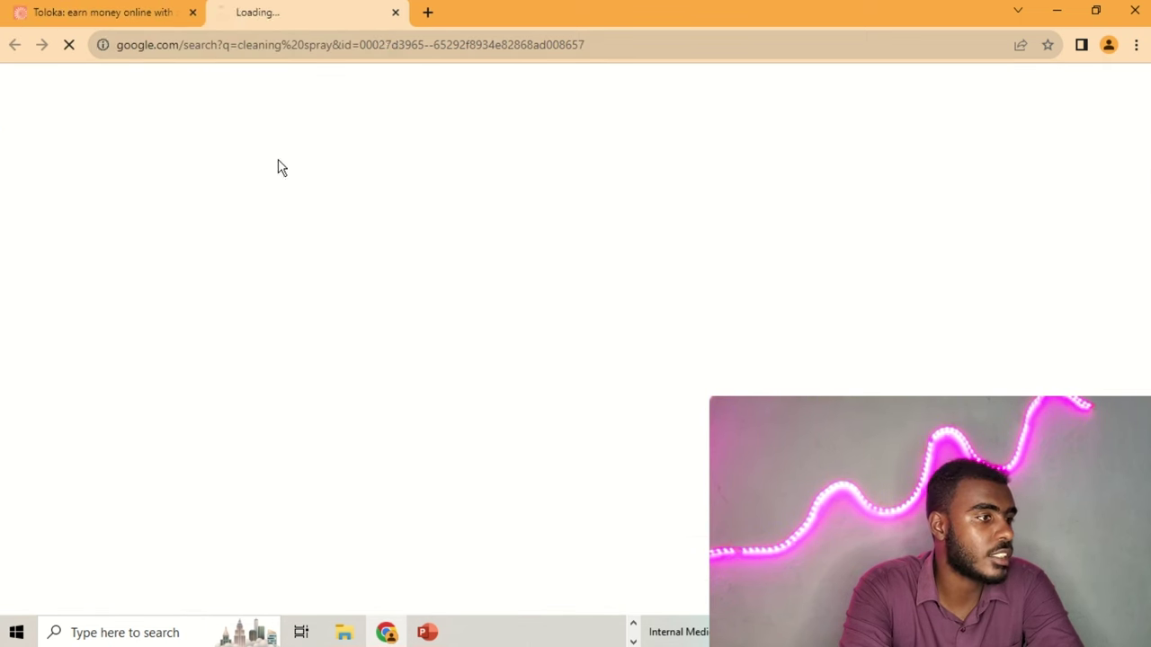
{"action": "left_click", "coordinate": [395, 15]}
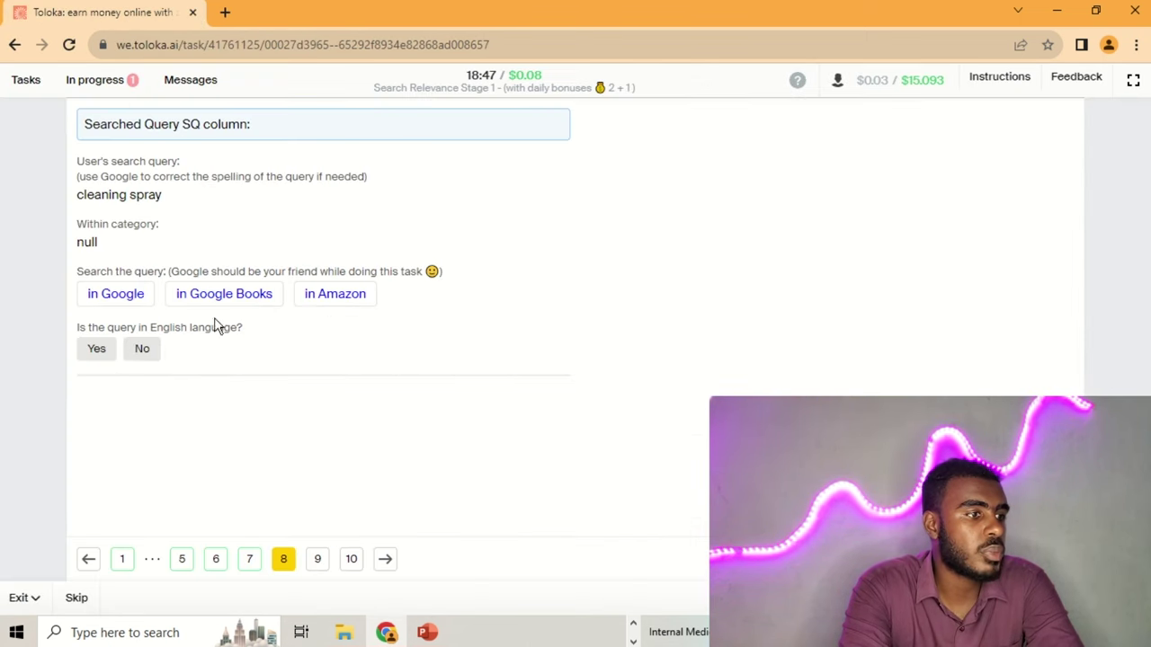
{"action": "left_click", "coordinate": [102, 348]}
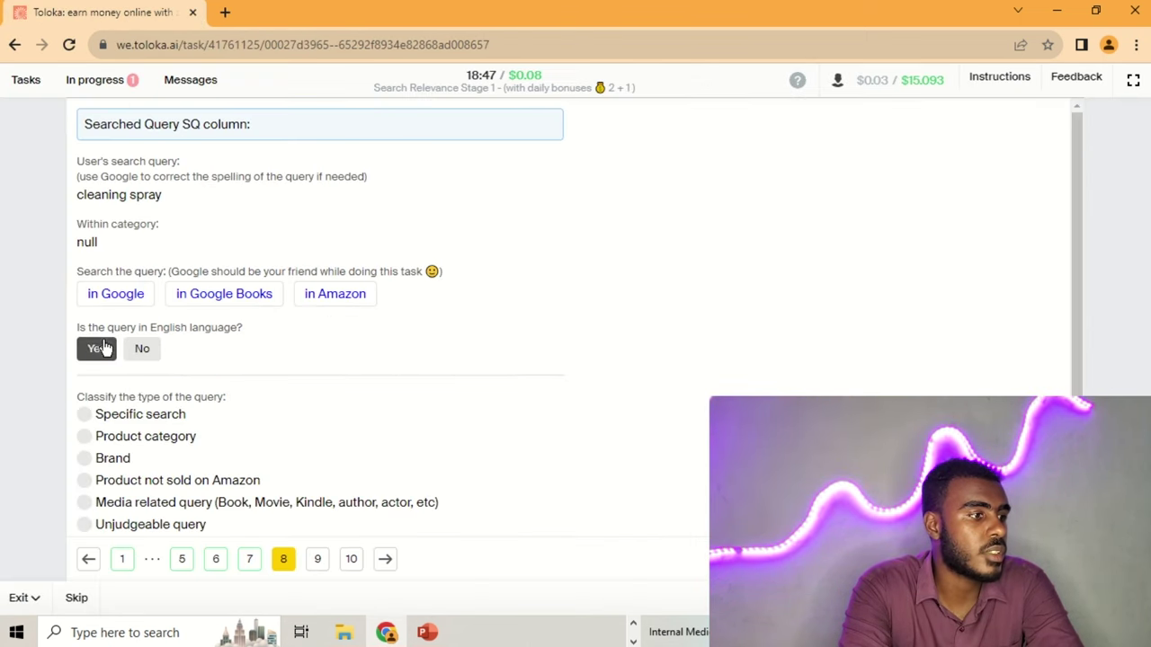
- Go to item 9, check "chemical reactor theory. a review" on Google and Amazon, and mark it as English and Media related query
{"action": "left_click", "coordinate": [317, 559]}
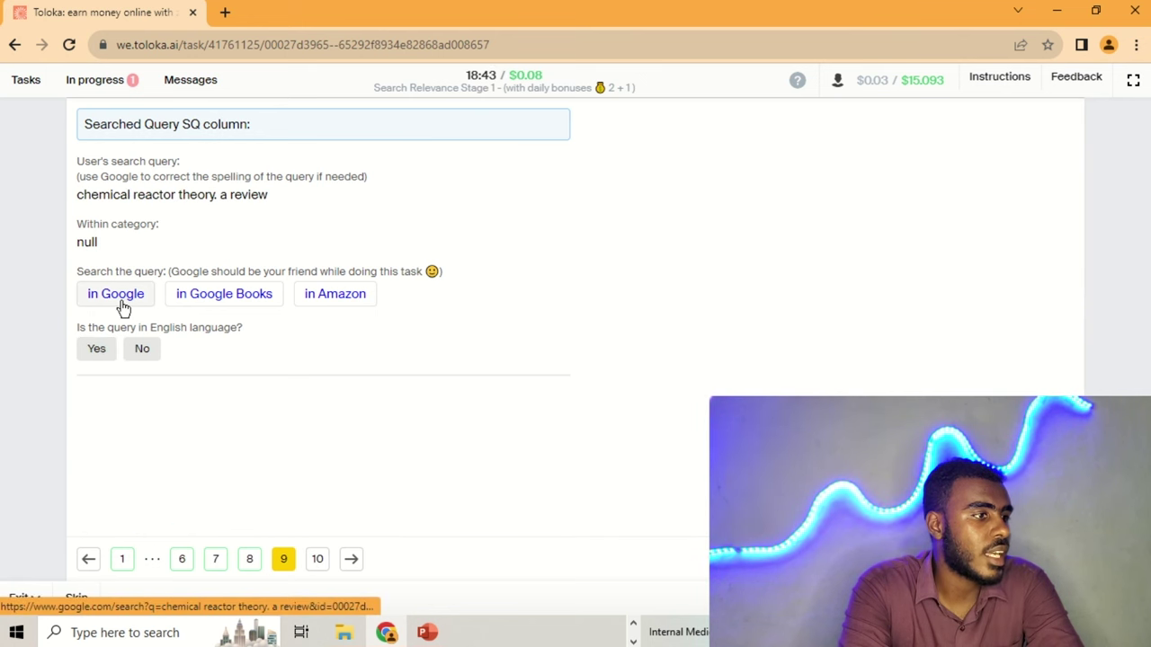
{"action": "left_click", "coordinate": [121, 304]}
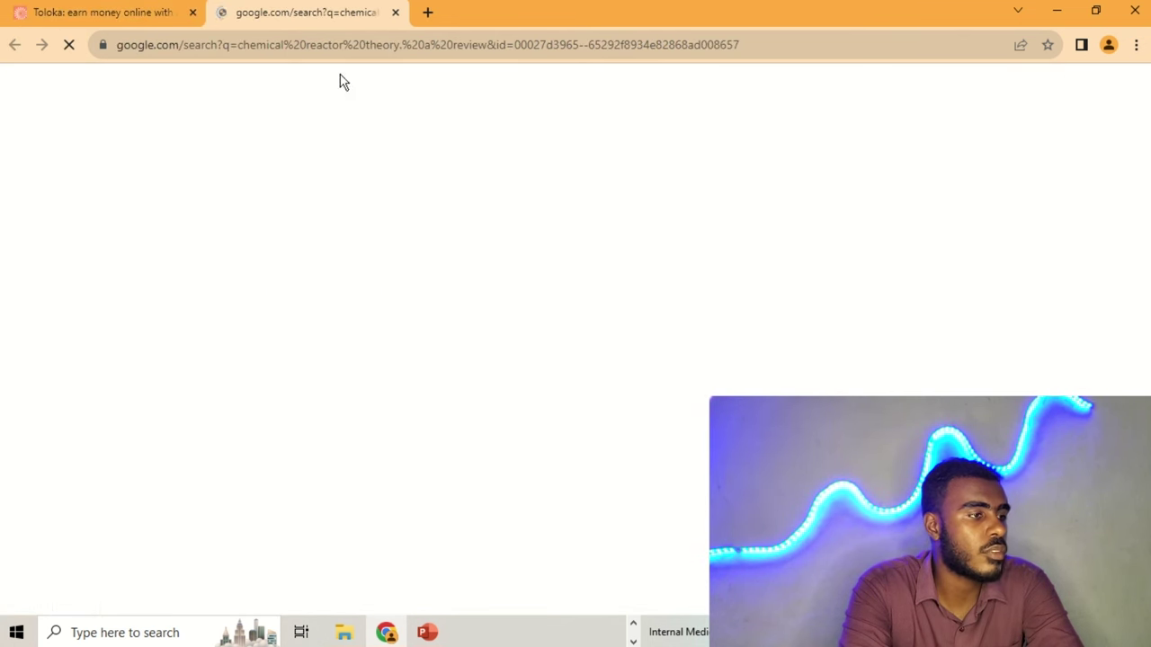
{"action": "left_click", "coordinate": [396, 13]}
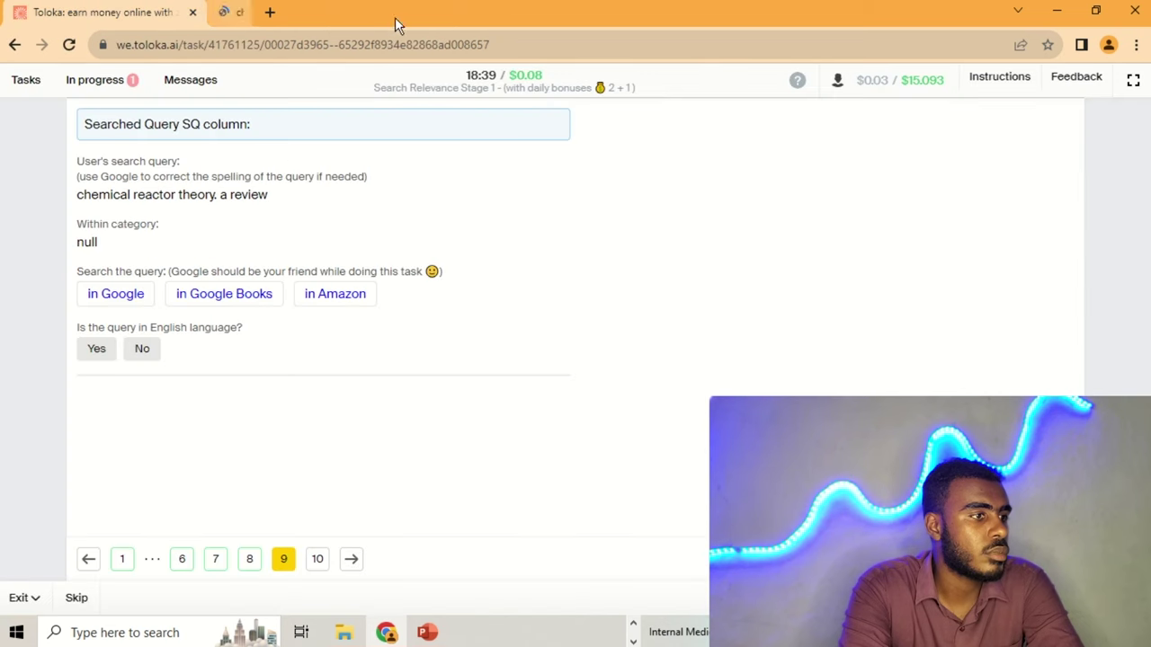
{"action": "left_click", "coordinate": [110, 356]}
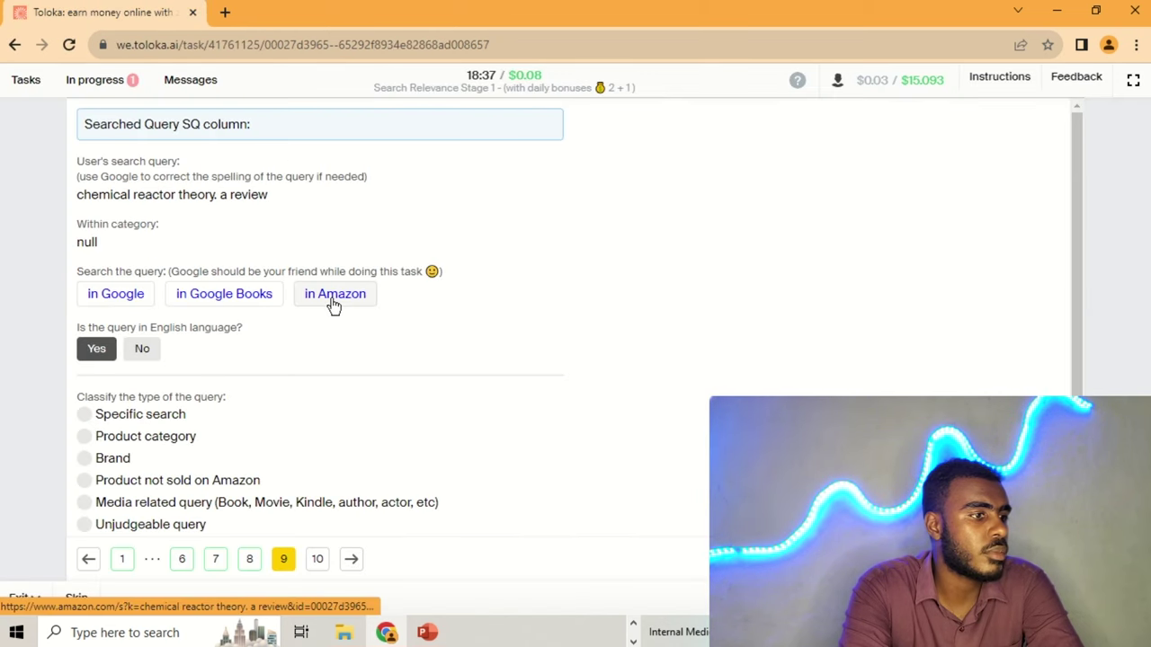
{"action": "left_click", "coordinate": [331, 300]}
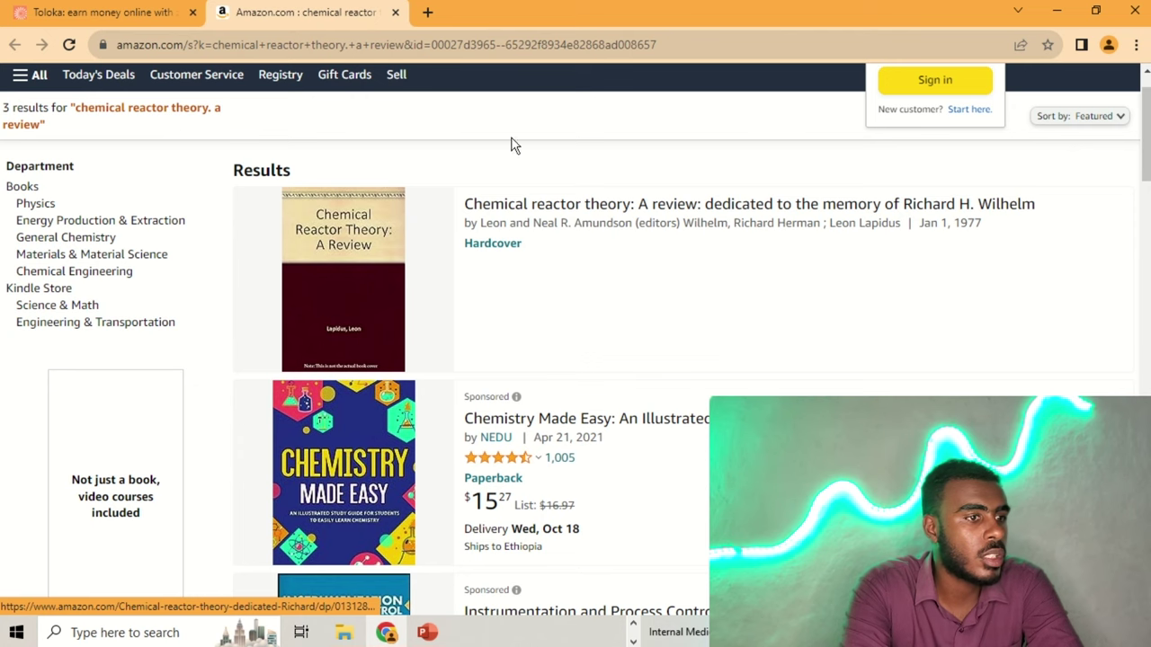
{"action": "left_click", "coordinate": [394, 12]}
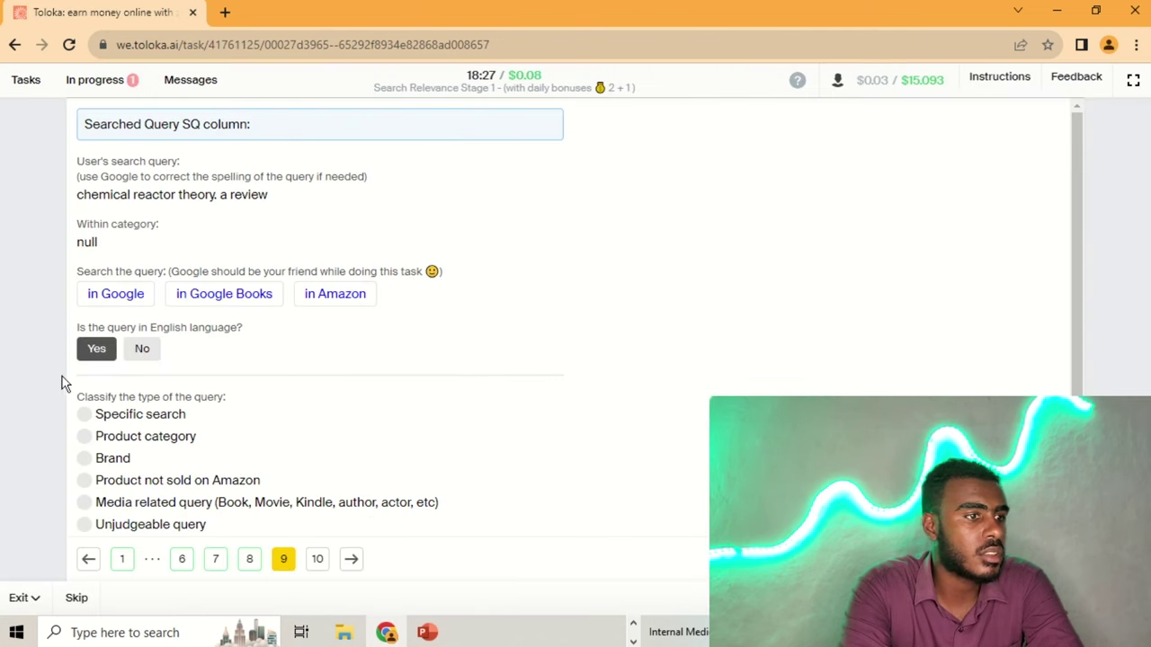
{"action": "left_click", "coordinate": [155, 510]}
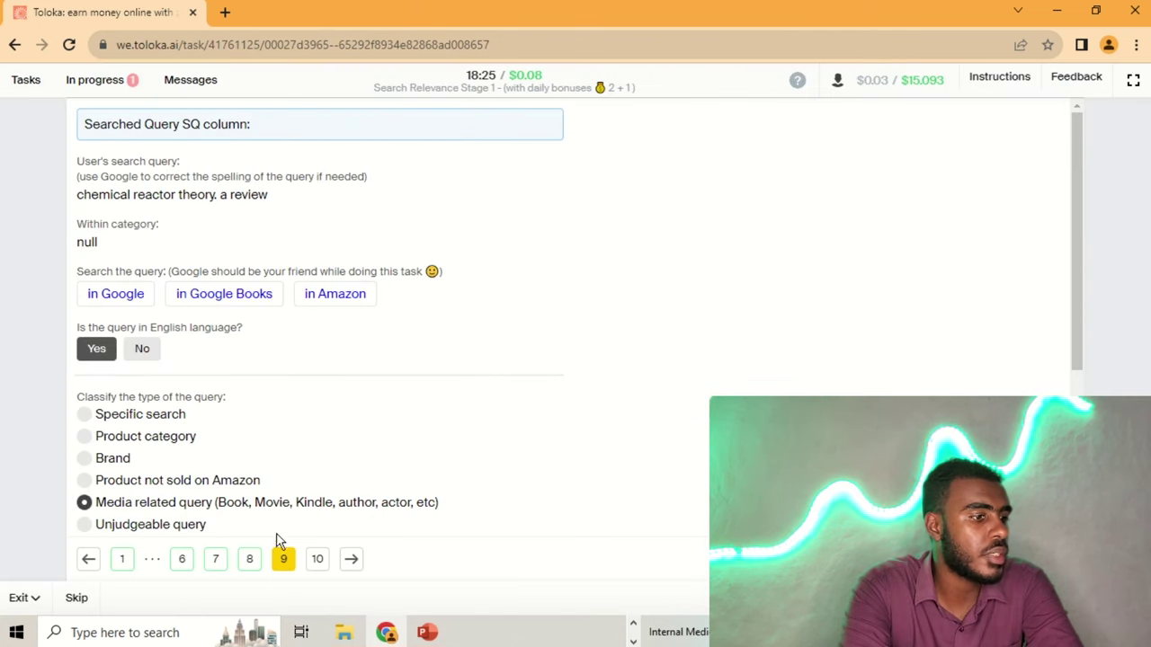
- Go to item 10, look up "pro lofe shiets for women" on Google, mark it as English and Specific search, and submit the task set
{"action": "left_click", "coordinate": [315, 559]}
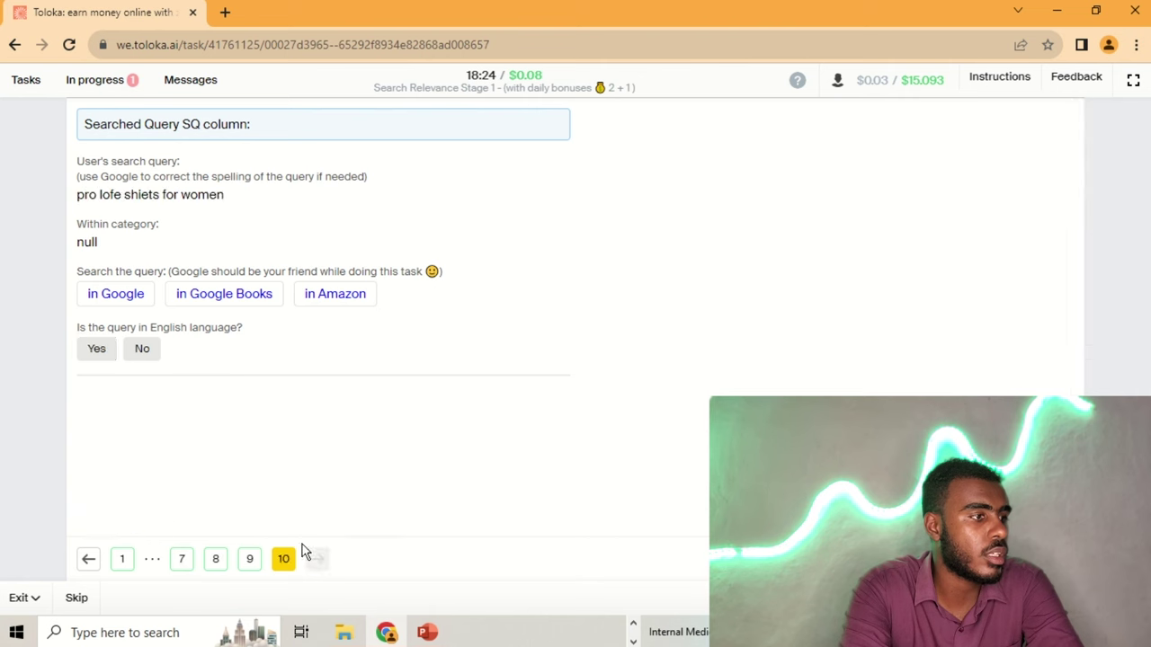
{"action": "left_click", "coordinate": [115, 302]}
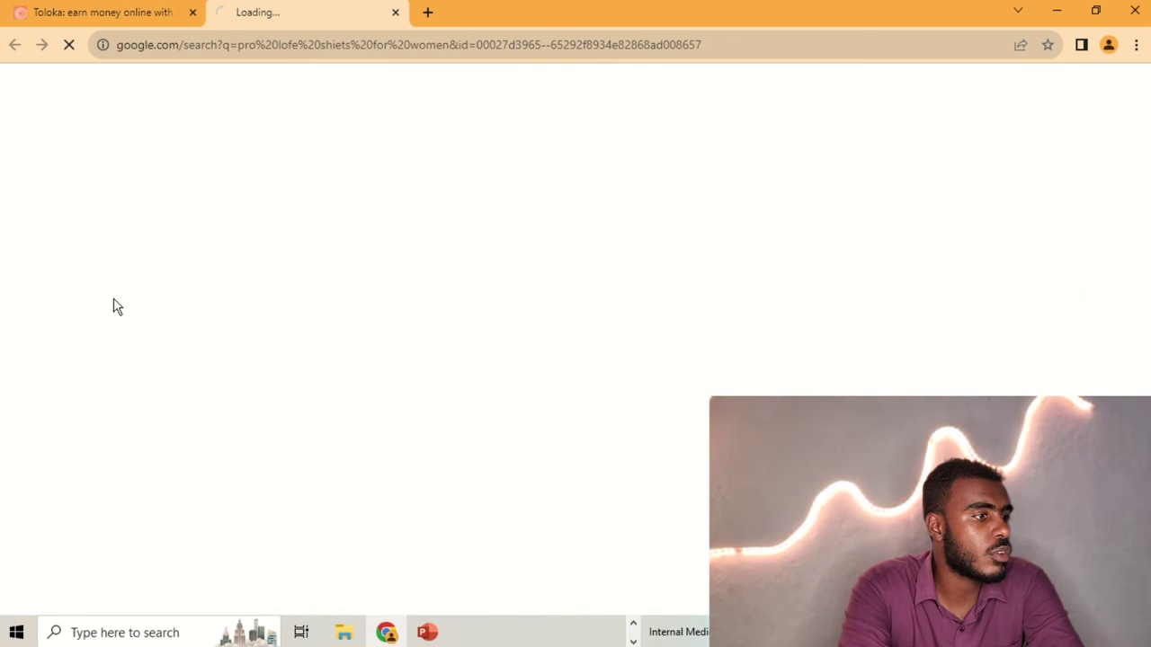
{"action": "left_click", "coordinate": [396, 12]}
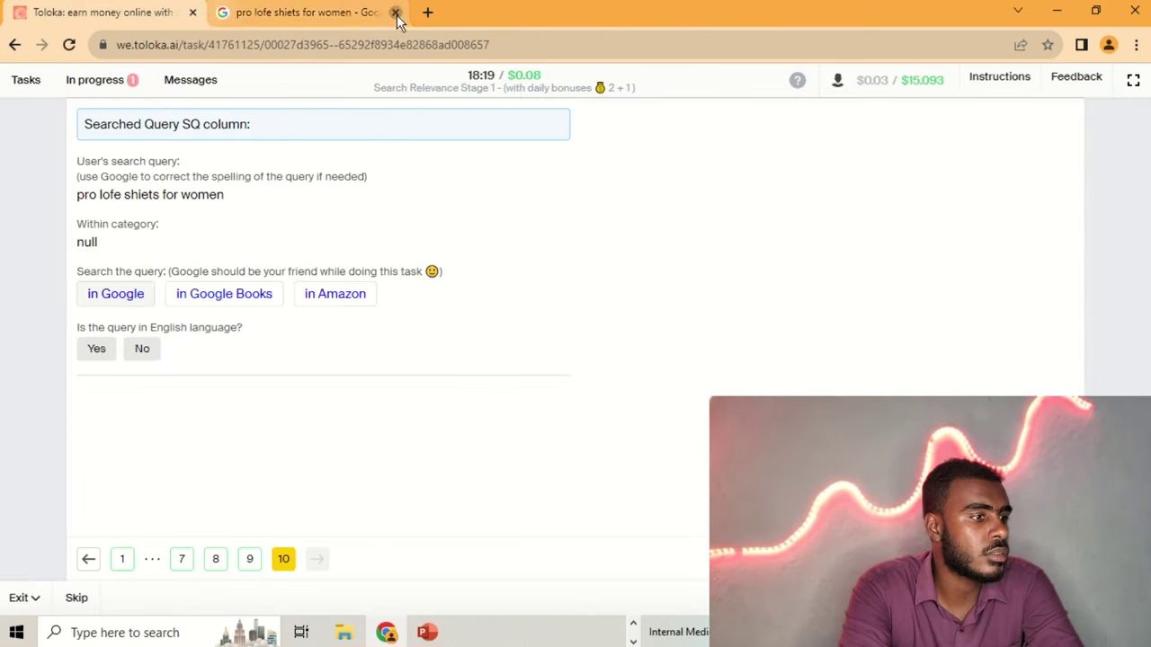
{"action": "left_click", "coordinate": [97, 351]}
{"action": "left_click", "coordinate": [151, 423]}
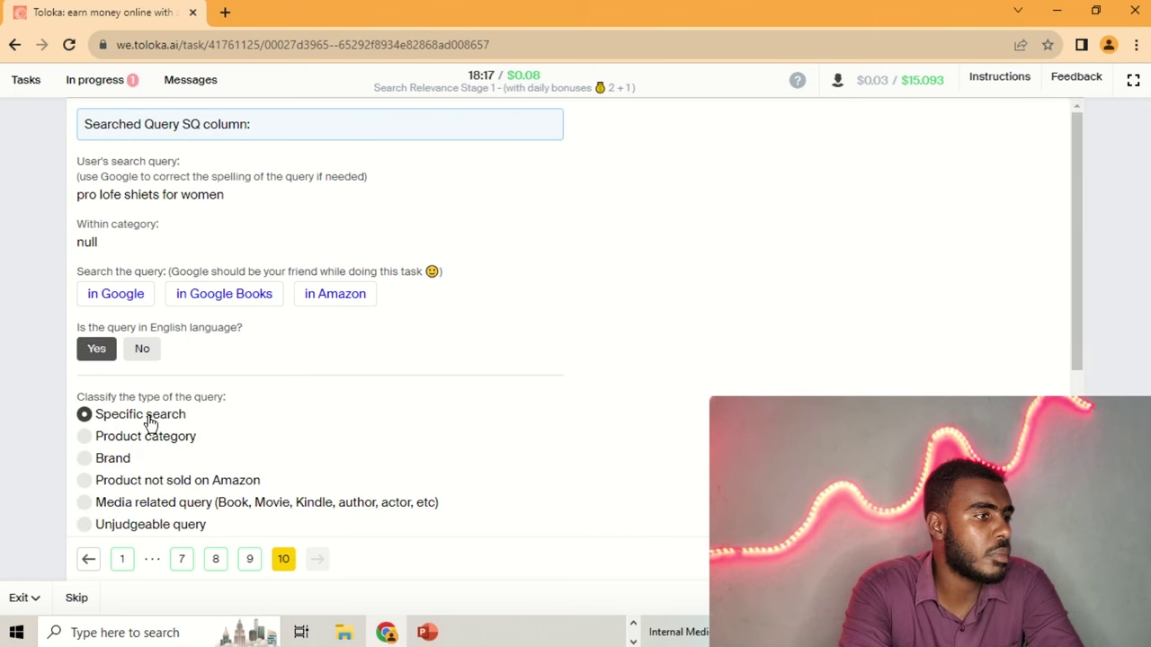
{"action": "key", "text": "Return"}
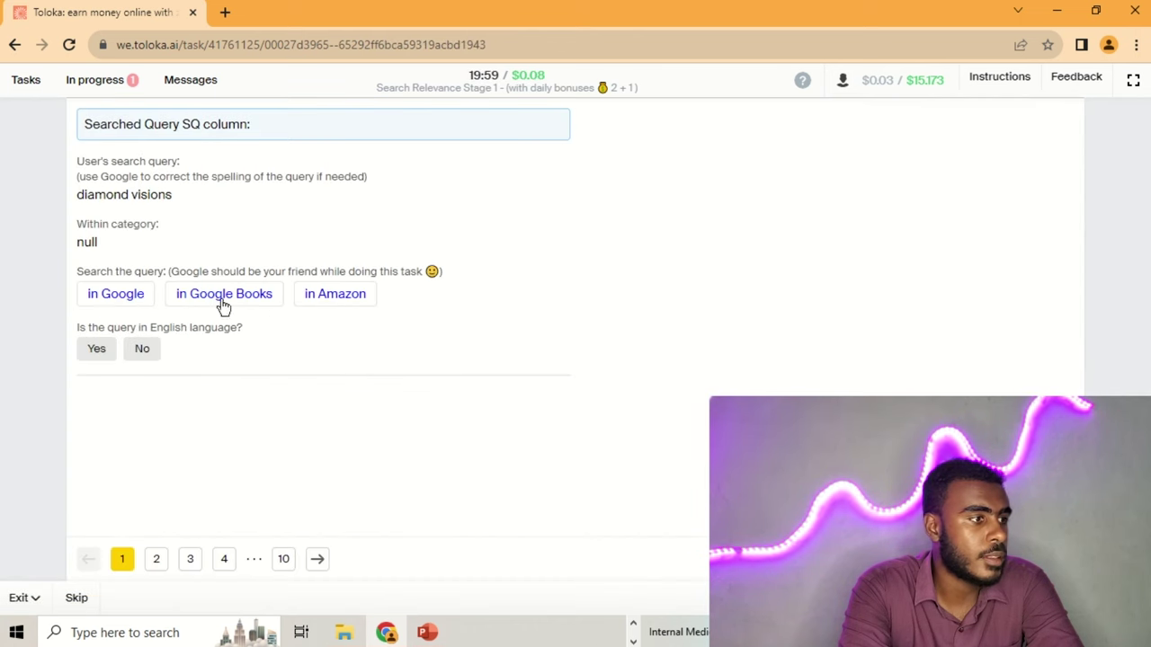
- Look up "diamond visions" from item 1 of the new set on Google and mark it as English and Brand
{"action": "left_click", "coordinate": [129, 286]}
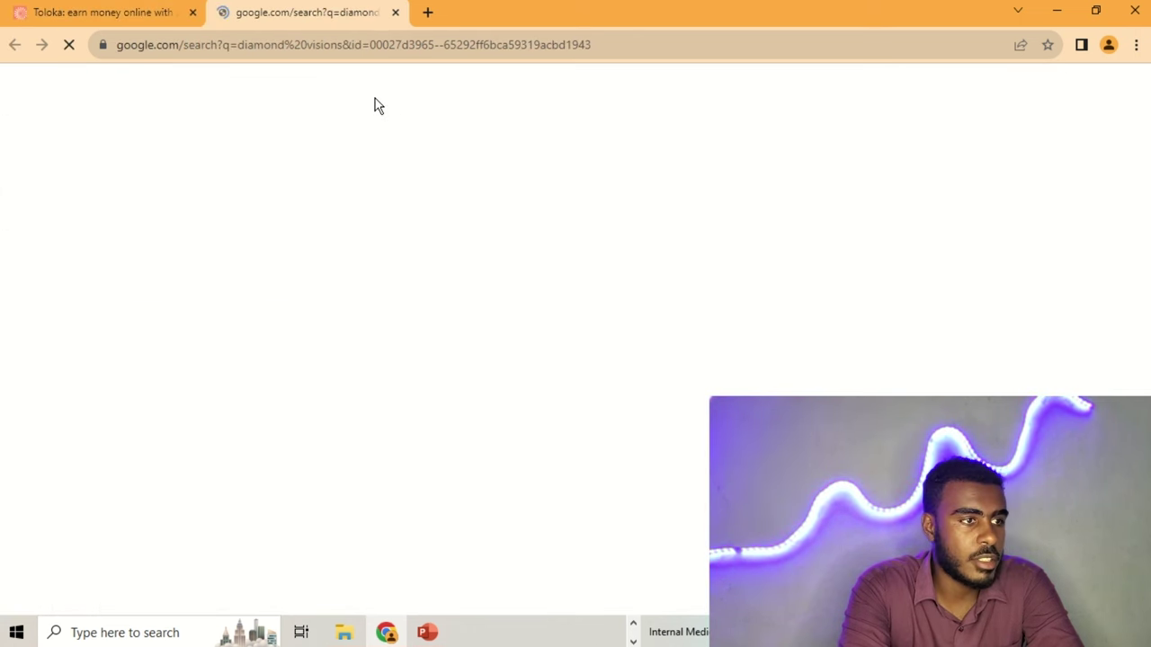
{"action": "left_click", "coordinate": [394, 12]}
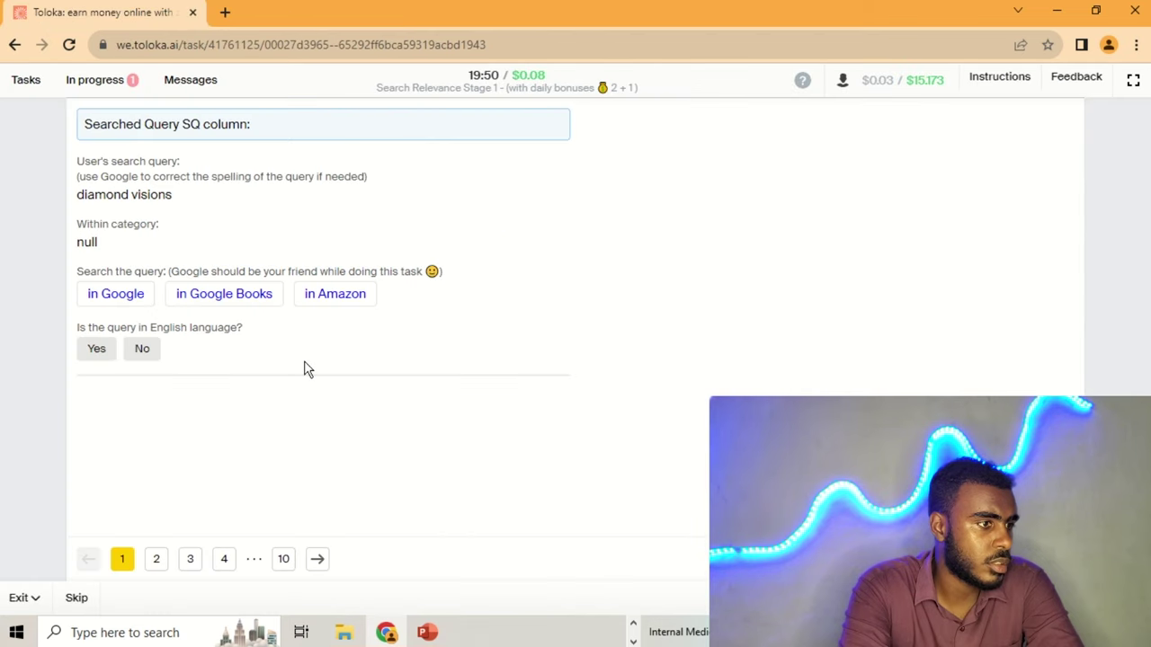
{"action": "left_click", "coordinate": [103, 356]}
{"action": "left_click", "coordinate": [112, 459]}
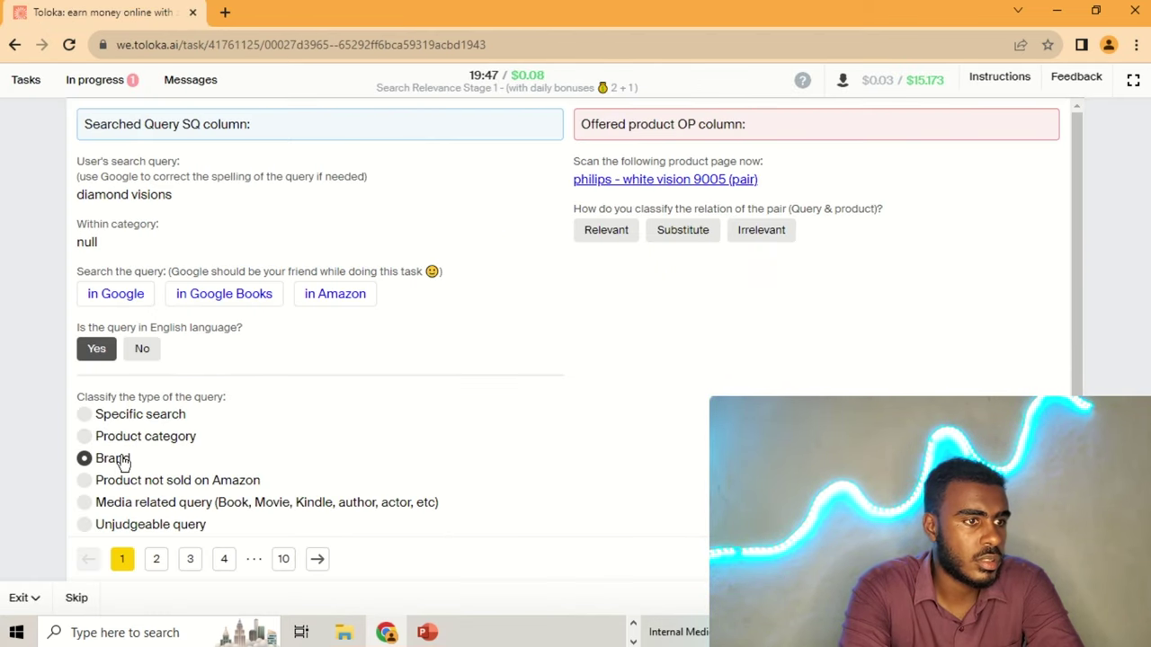
- Review the Amazon page of the offered product "philips - white vision 9005 (pair)" and classify its relation to the query as Substitute
{"action": "left_click", "coordinate": [653, 182]}
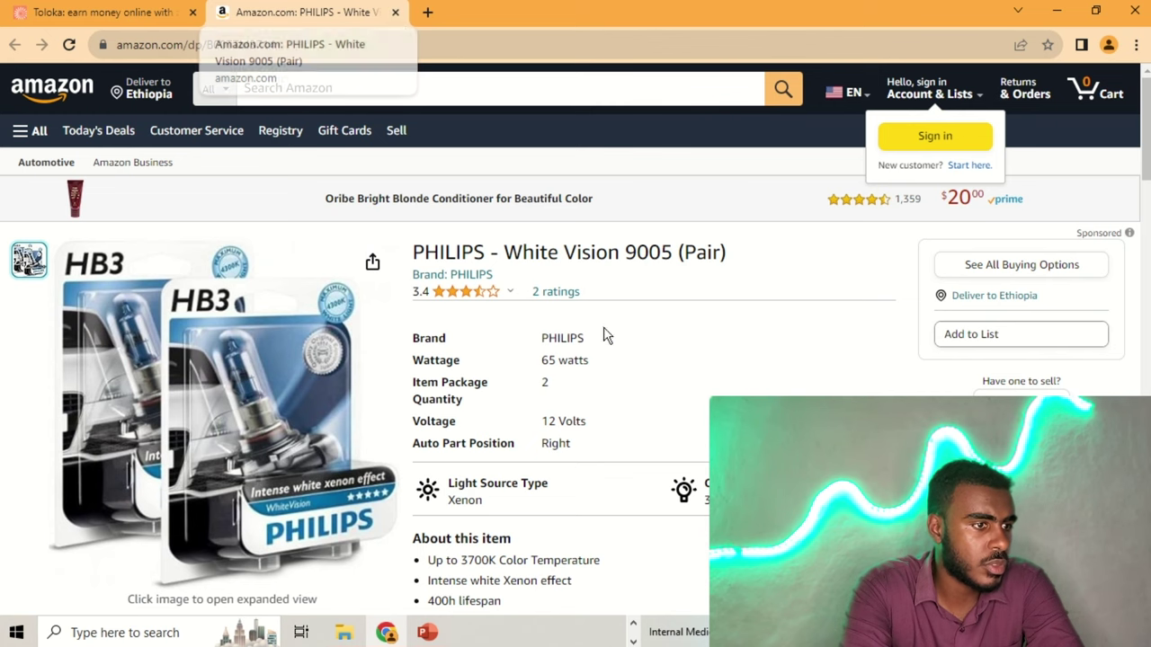
{"action": "scroll", "coordinate": [650, 398], "scroll_direction": "down", "scroll_amount": 3}
{"action": "scroll", "coordinate": [650, 398], "scroll_direction": "down", "scroll_amount": 2}
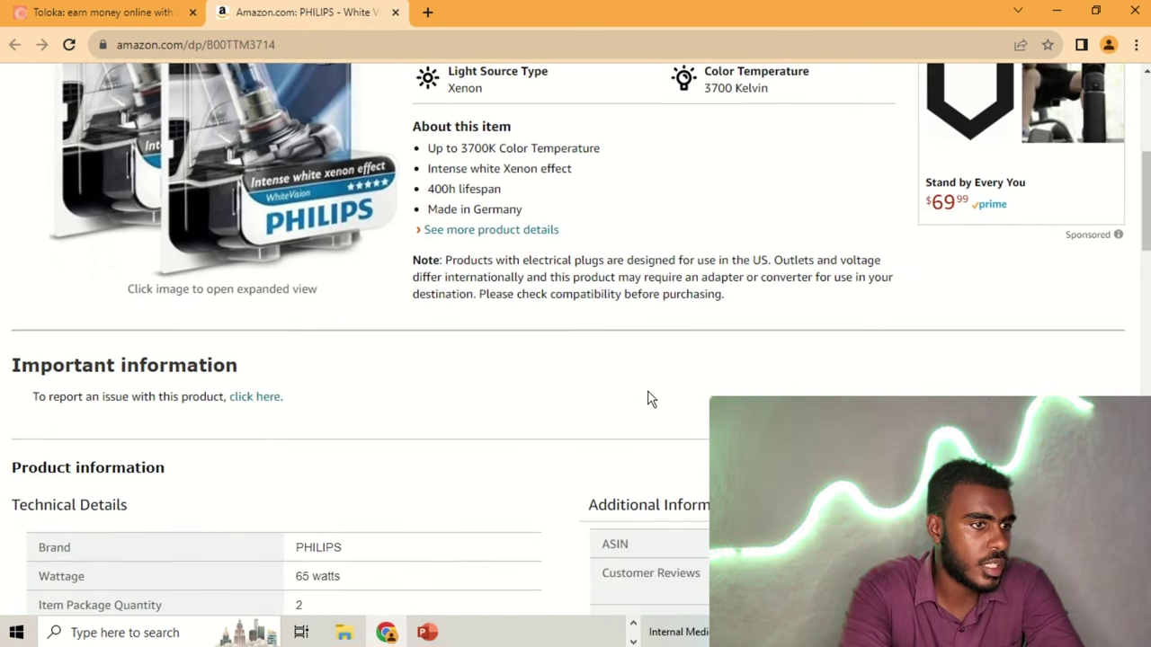
{"action": "scroll", "coordinate": [437, 365], "scroll_direction": "down", "scroll_amount": 4}
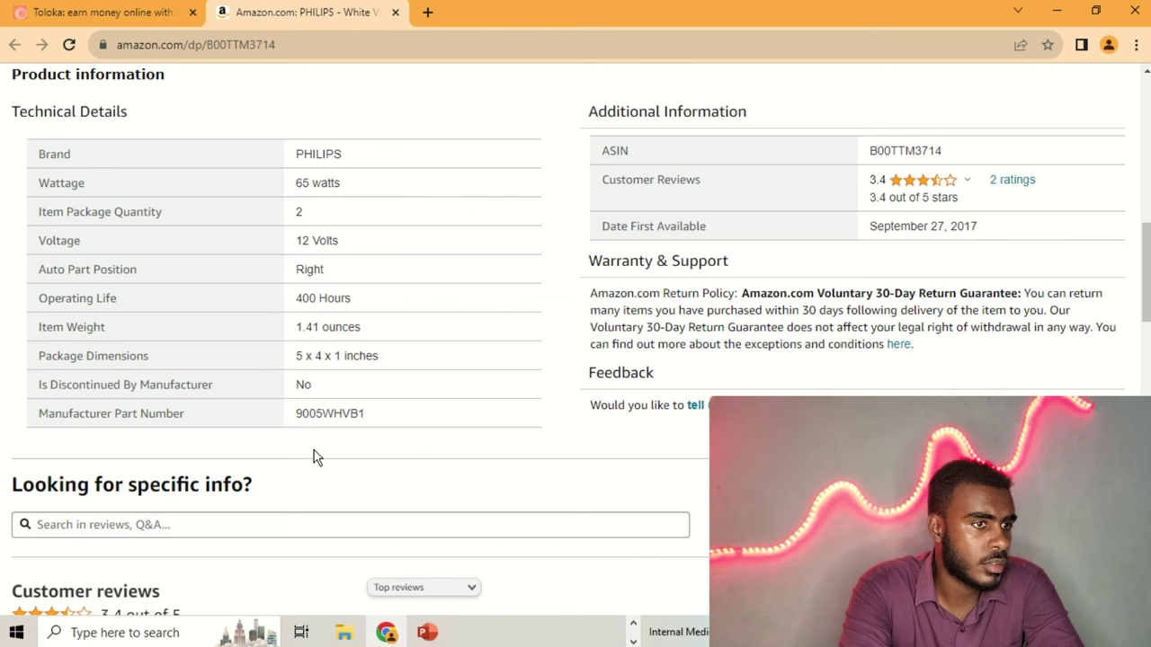
{"action": "scroll", "coordinate": [315, 454], "scroll_direction": "down", "scroll_amount": 3}
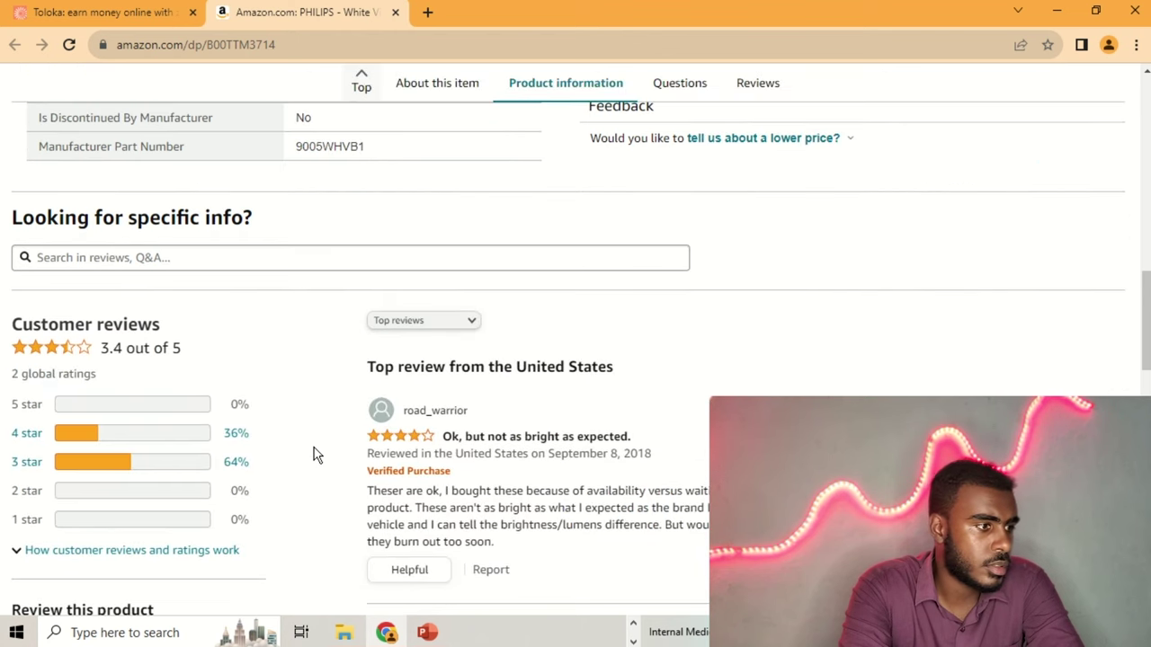
{"action": "scroll", "coordinate": [315, 454], "scroll_direction": "down", "scroll_amount": 2}
{"action": "scroll", "coordinate": [315, 454], "scroll_direction": "up", "scroll_amount": 1}
{"action": "key", "text": "Home"}
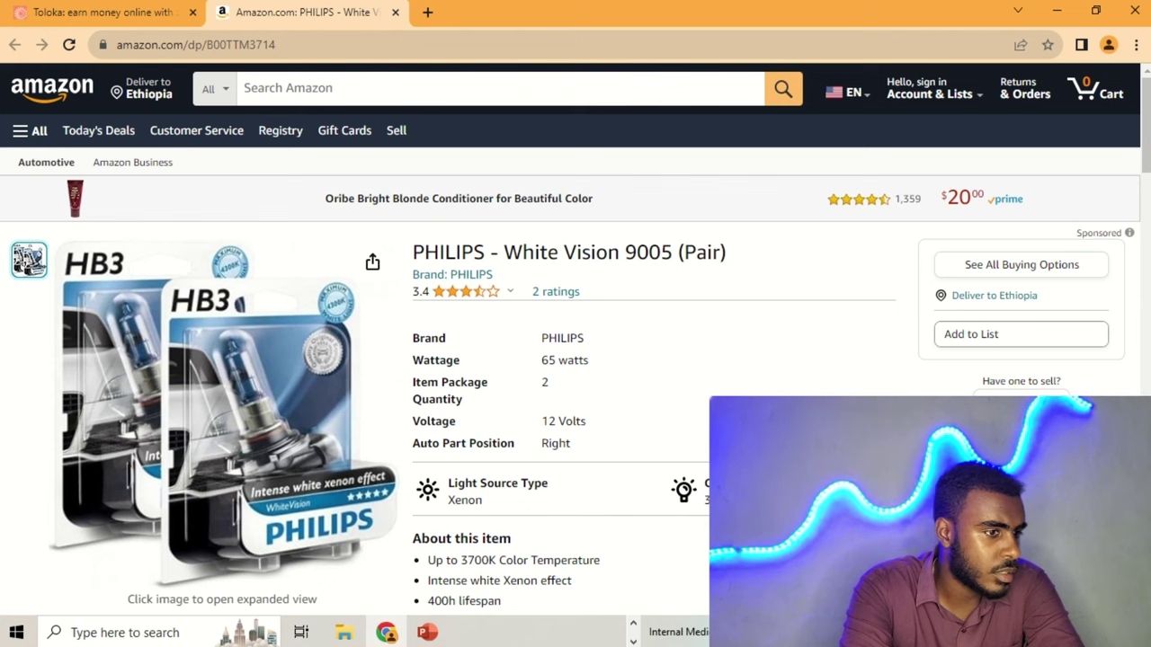
{"action": "scroll", "coordinate": [575, 334], "scroll_direction": "down", "scroll_amount": 2}
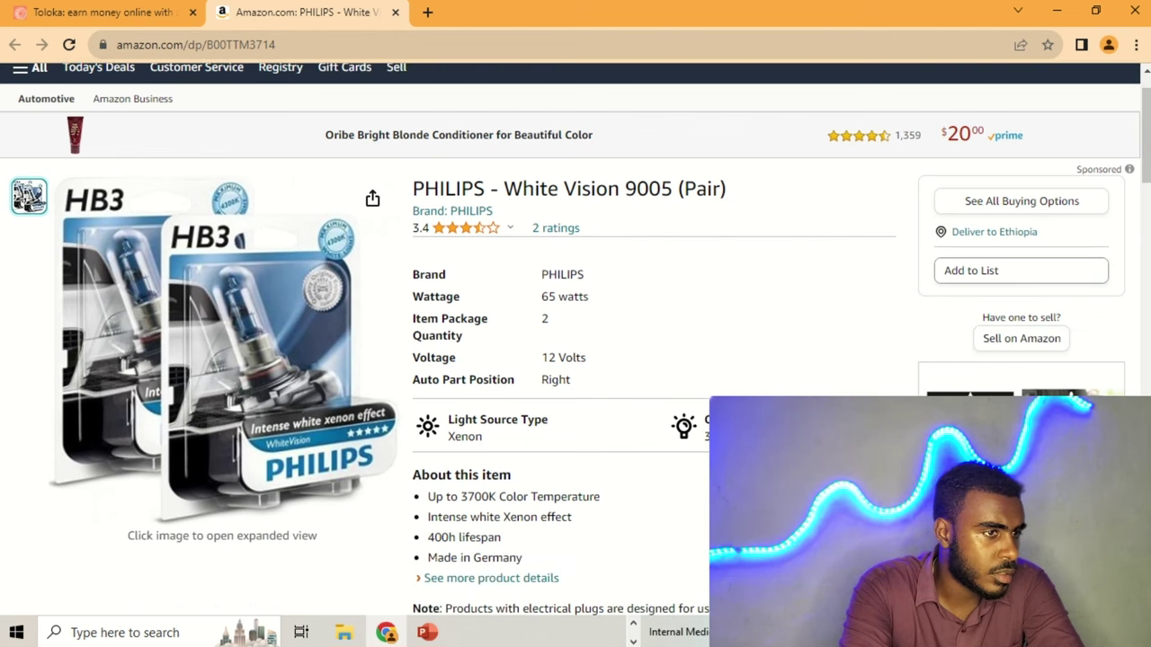
{"action": "scroll", "coordinate": [576, 335], "scroll_direction": "down", "scroll_amount": 2}
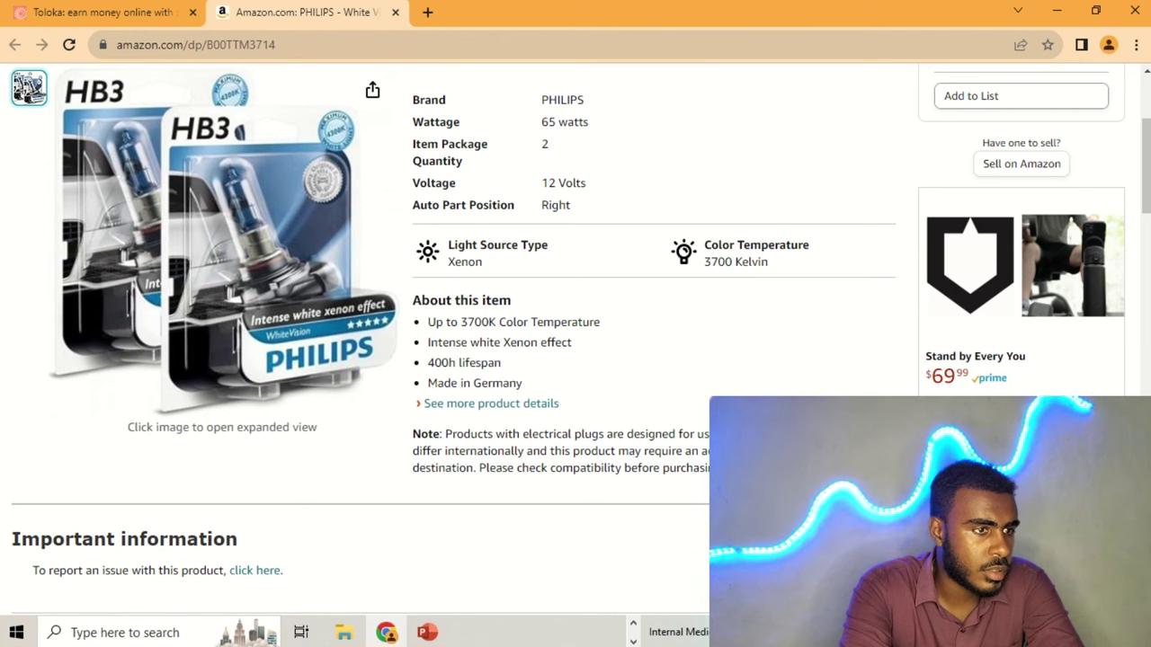
{"action": "scroll", "coordinate": [472, 183], "scroll_direction": "up", "scroll_amount": 4}
{"action": "scroll", "coordinate": [472, 182], "scroll_direction": "down", "scroll_amount": 3}
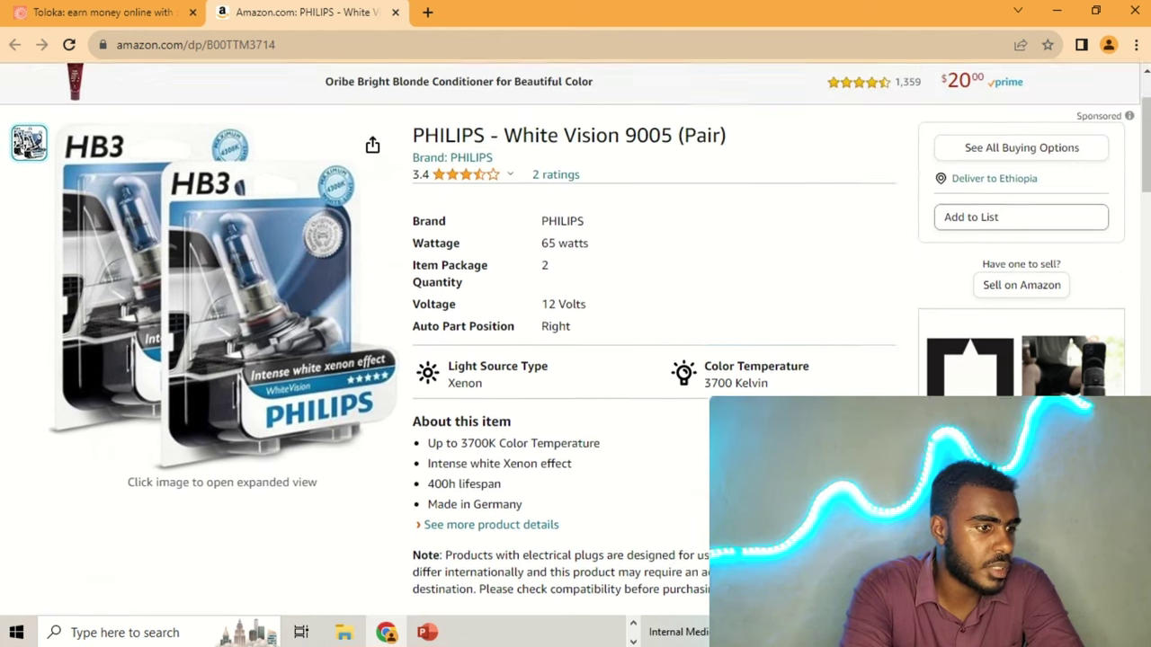
{"action": "left_click", "coordinate": [396, 12]}
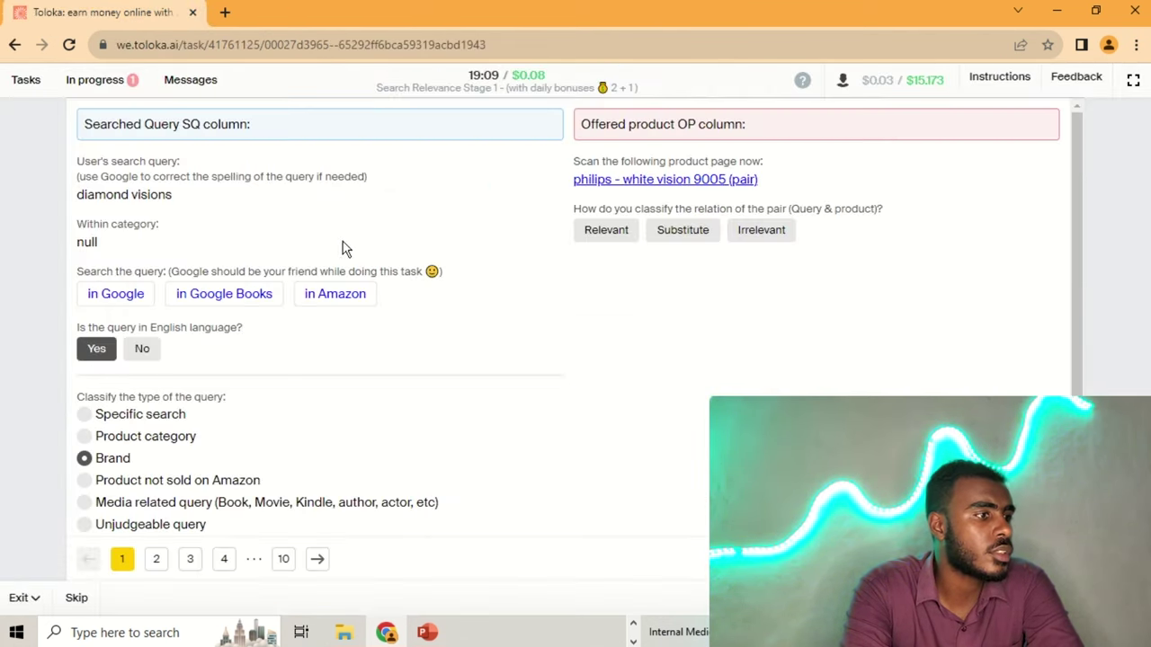
{"action": "left_click", "coordinate": [670, 234]}
- Go to item 2, look up "daiya" on Google, and mark it as English and Brand
{"action": "left_click", "coordinate": [157, 561]}
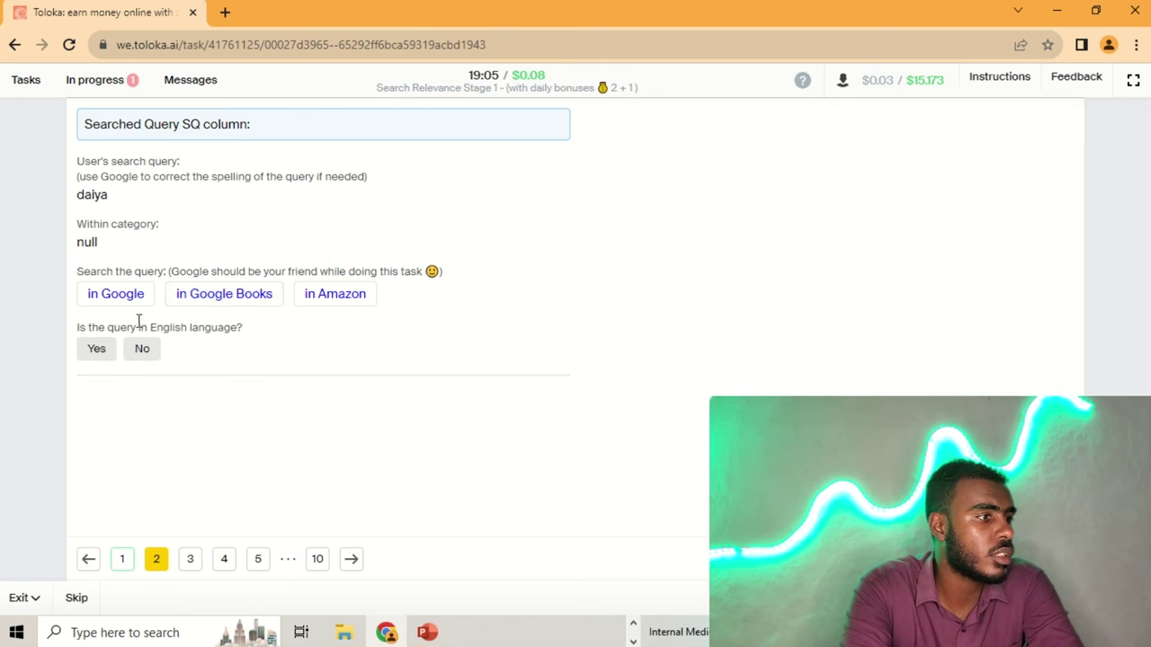
{"action": "left_click", "coordinate": [118, 298]}
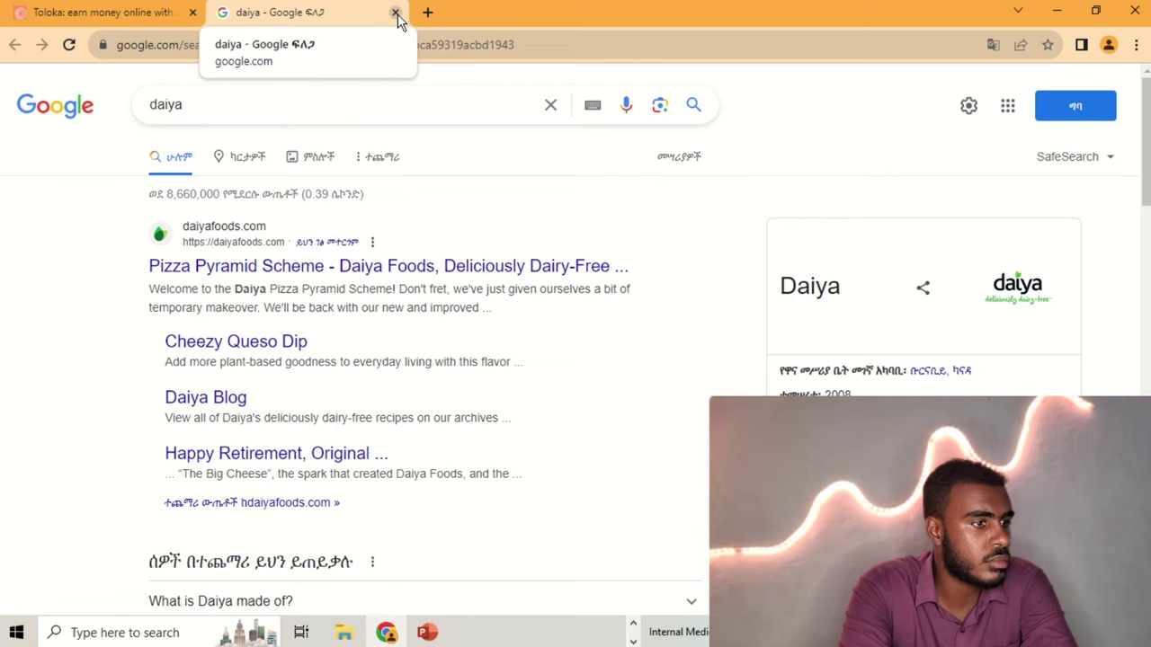
{"action": "left_click", "coordinate": [396, 14]}
{"action": "left_click", "coordinate": [101, 358]}
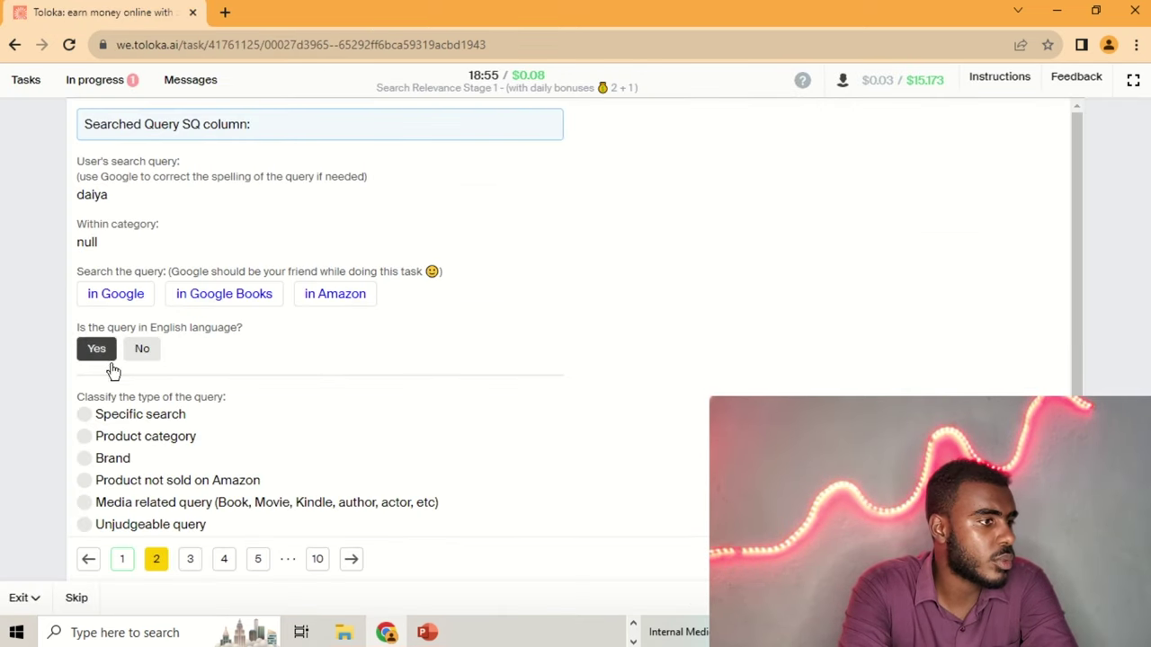
{"action": "left_click", "coordinate": [112, 460]}
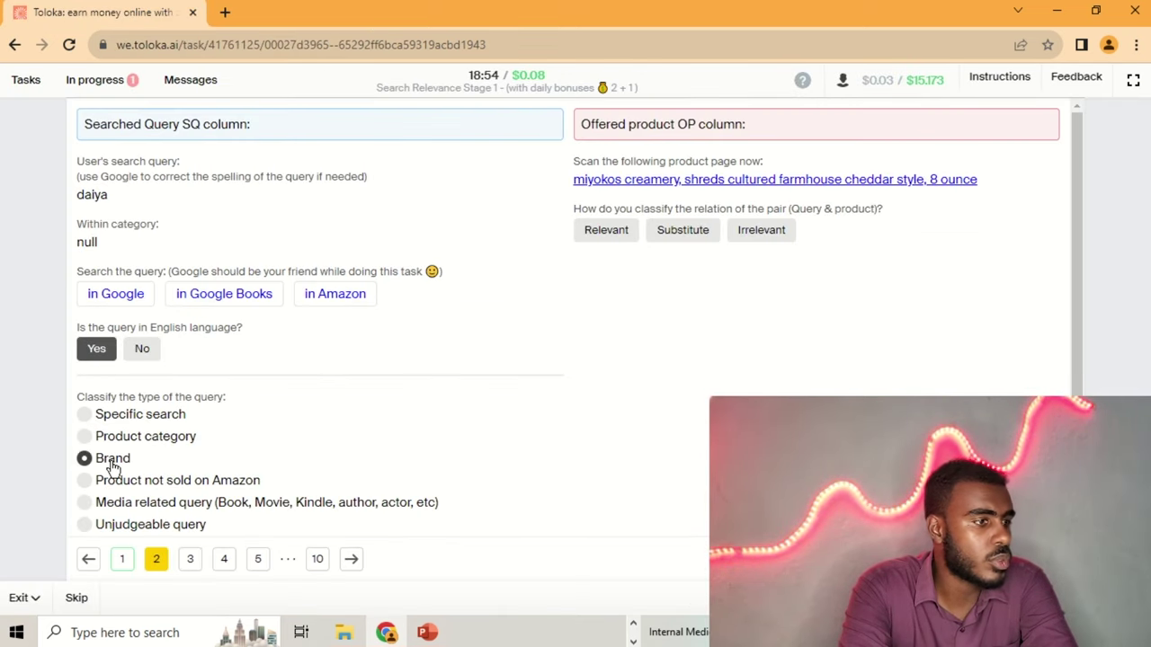
- Review the Amazon page of the offered Miyokos Creamery cheddar style shreds and classify its relation to "daiya" as Substitute
{"action": "left_click", "coordinate": [715, 187]}
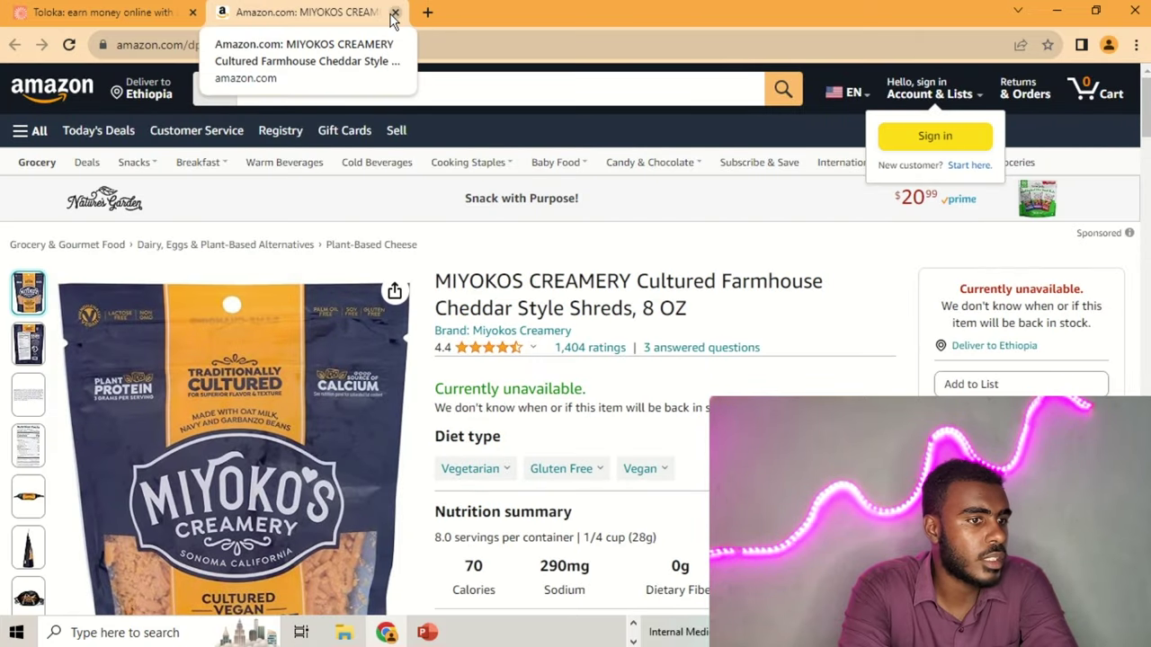
{"action": "left_click", "coordinate": [393, 13]}
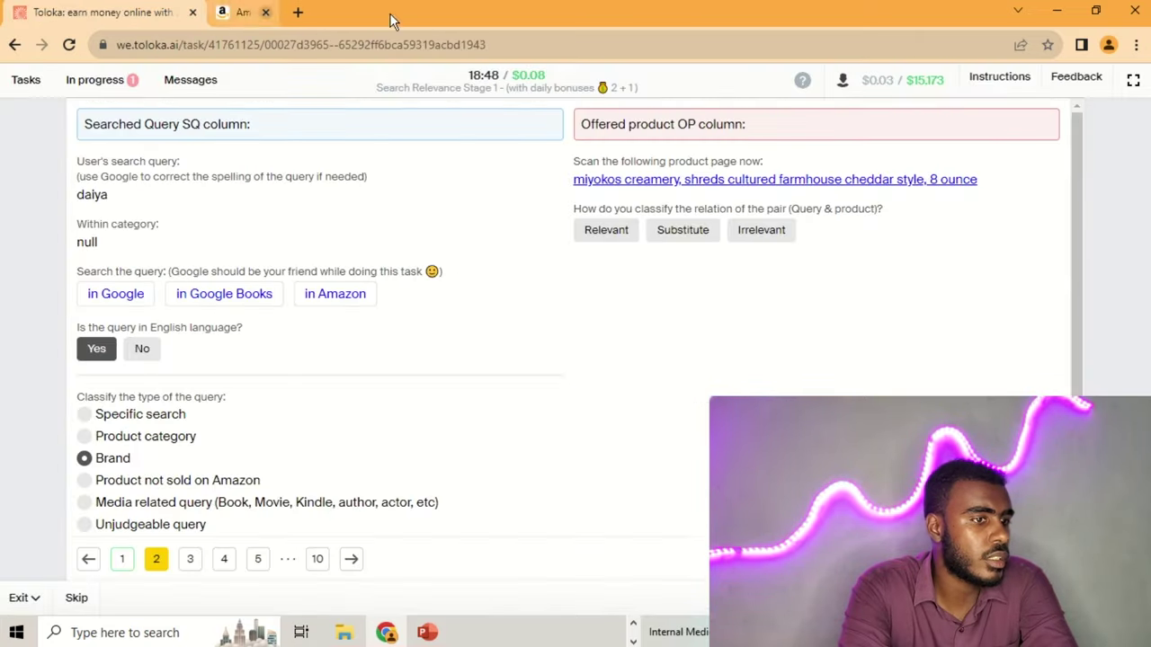
{"action": "left_click", "coordinate": [667, 231]}
- Go to item 3, open the Google search for "nesdr", and mark the query as English and Brand
{"action": "left_click", "coordinate": [189, 560]}
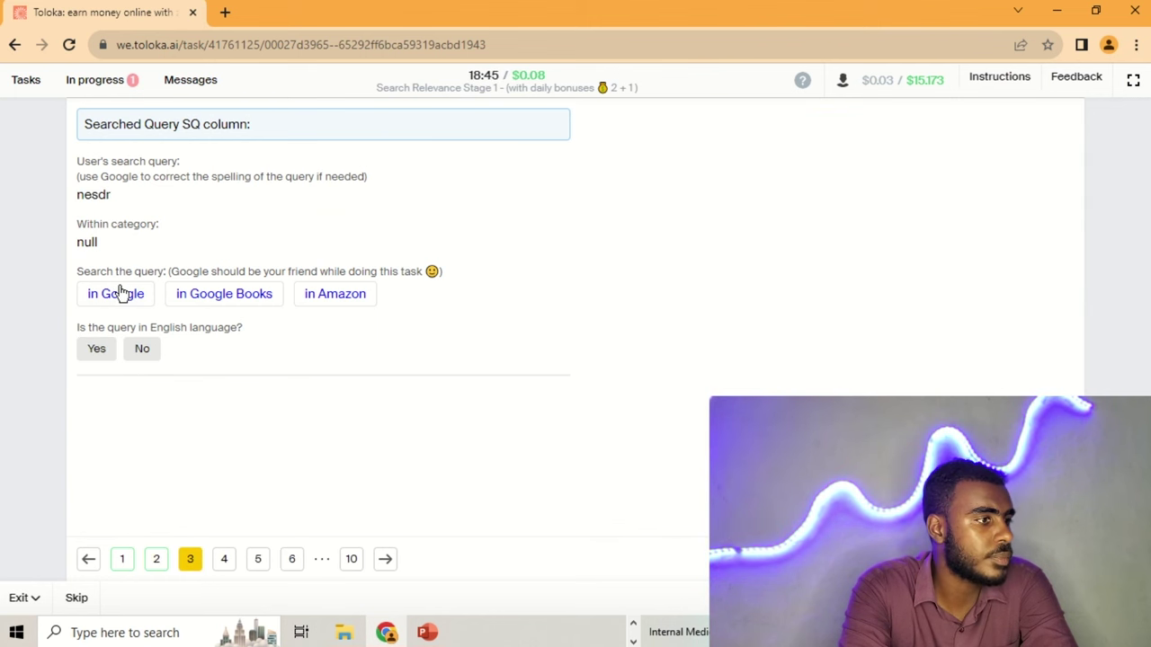
{"action": "left_click", "coordinate": [119, 295]}
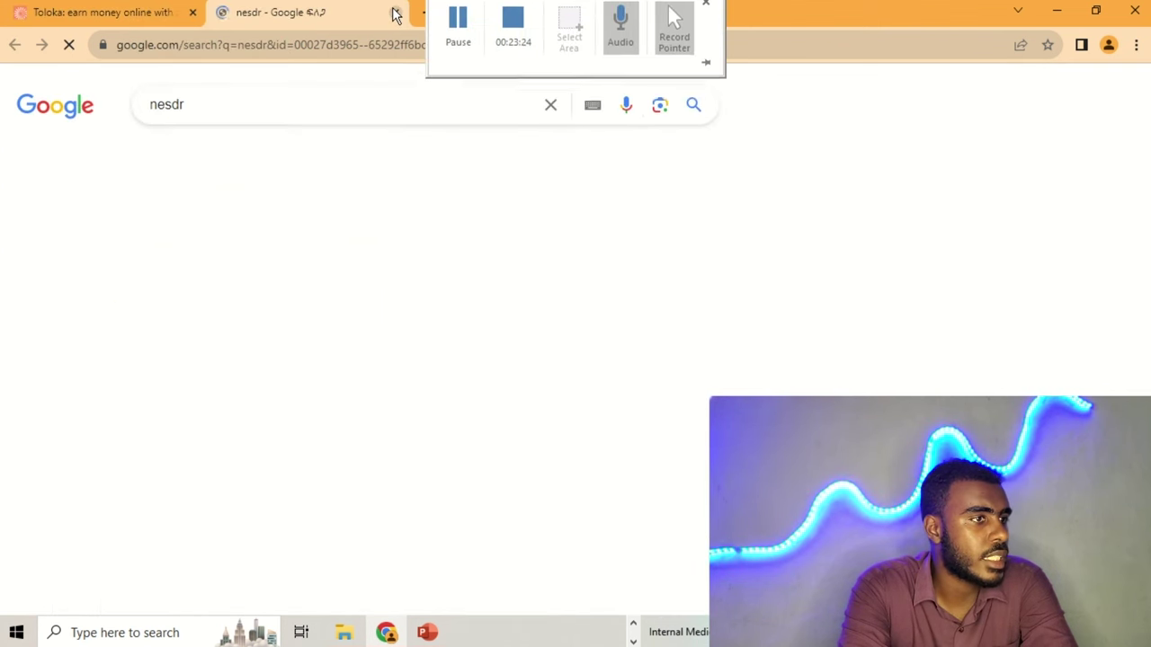
{"action": "left_click", "coordinate": [394, 13]}
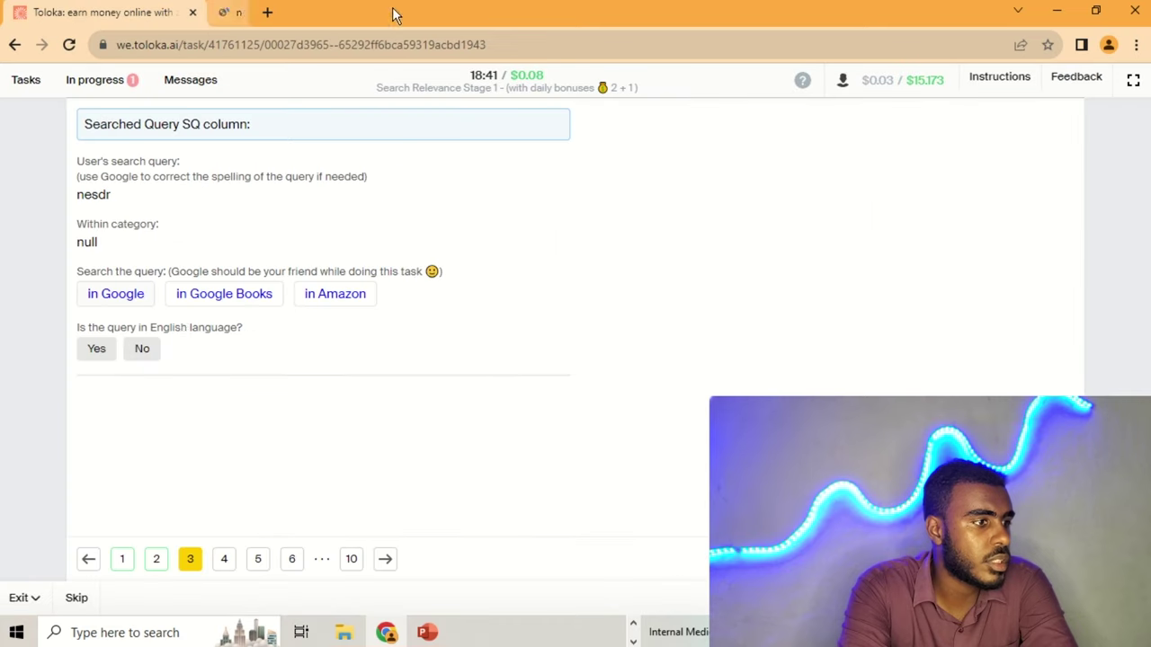
{"action": "left_click", "coordinate": [101, 353]}
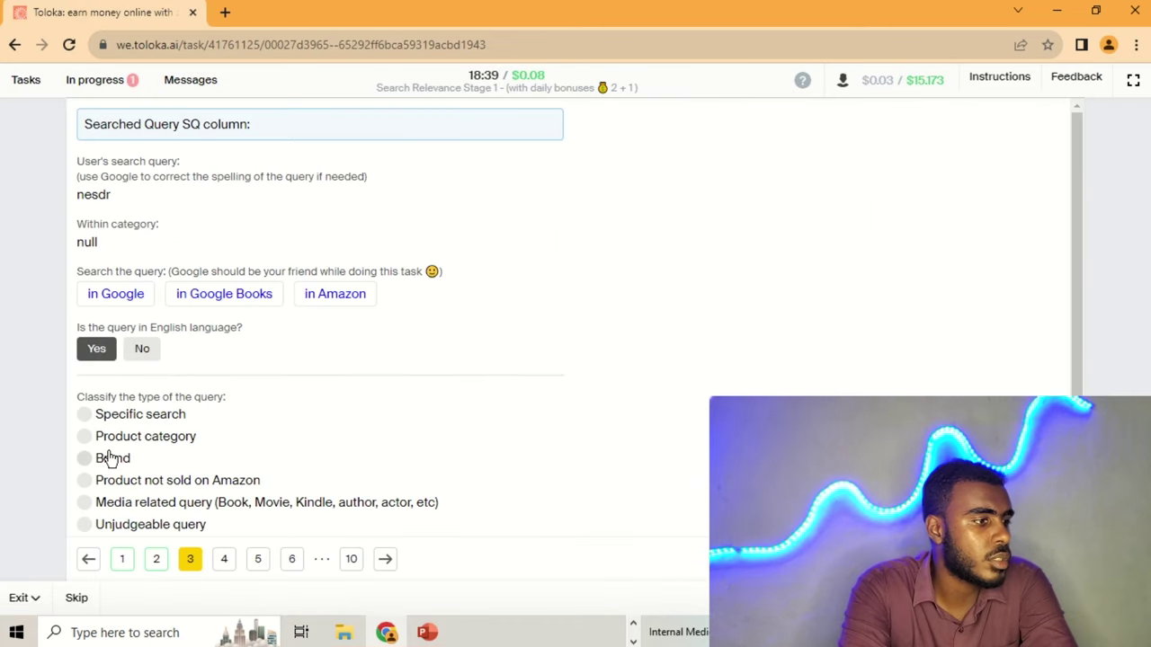
{"action": "left_click", "coordinate": [110, 458]}
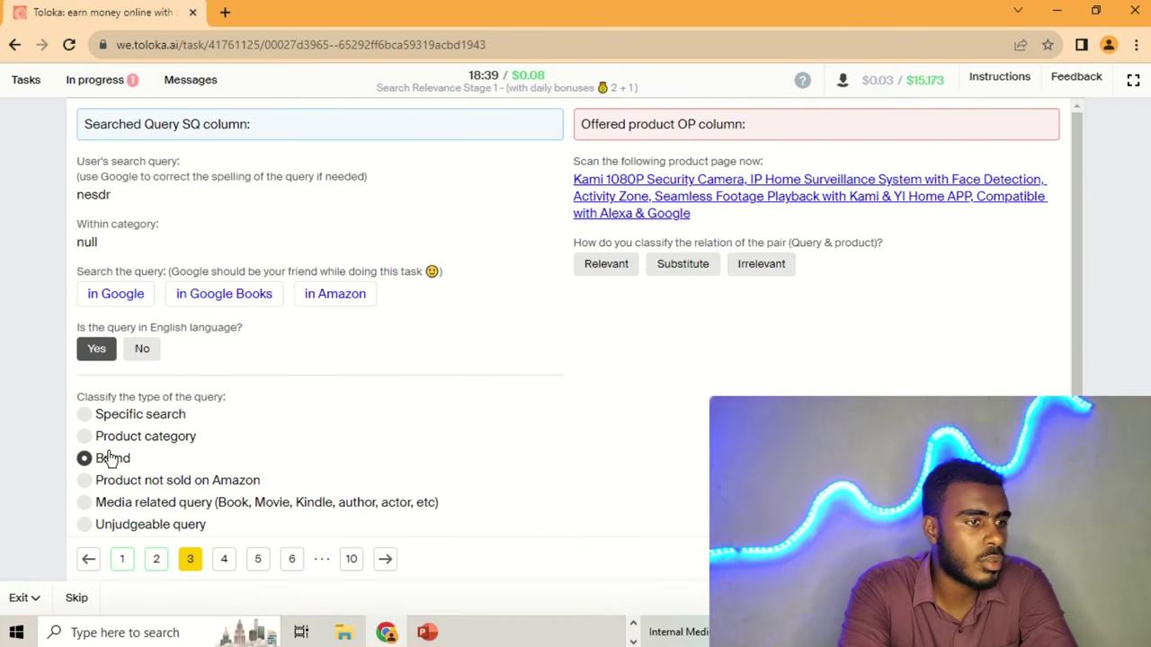
- Review the Amazon page of the offered Kami 1080P Security Camera and examine the Google results for "nesdr"
{"action": "left_click", "coordinate": [660, 185]}
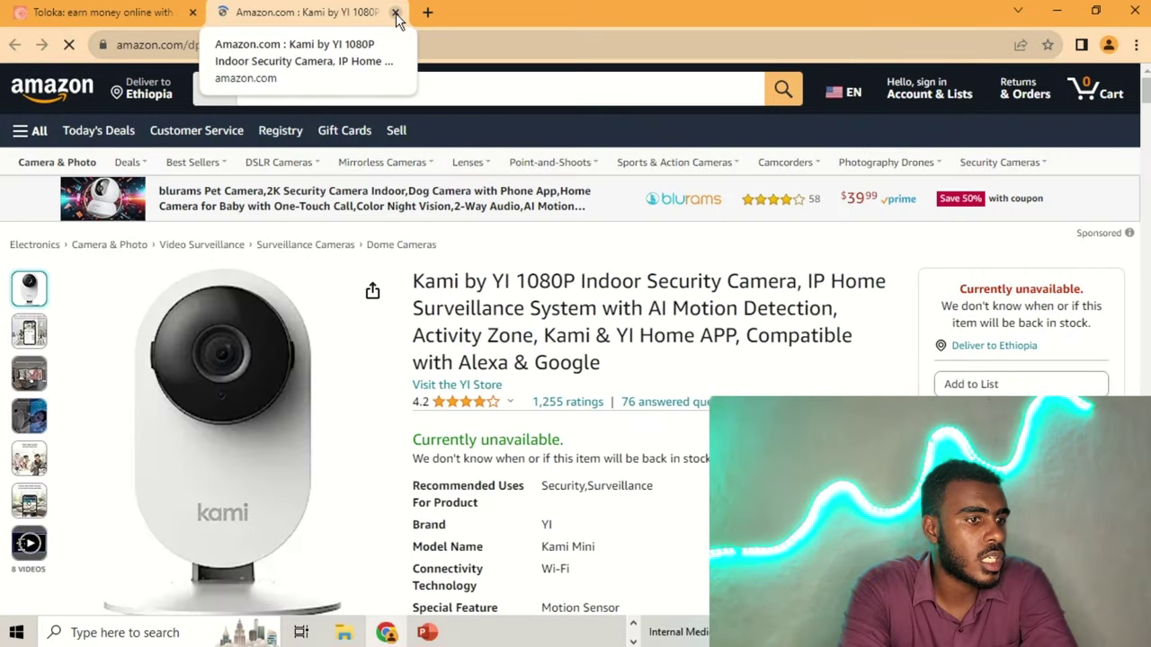
{"action": "key", "text": "ctrl+w"}
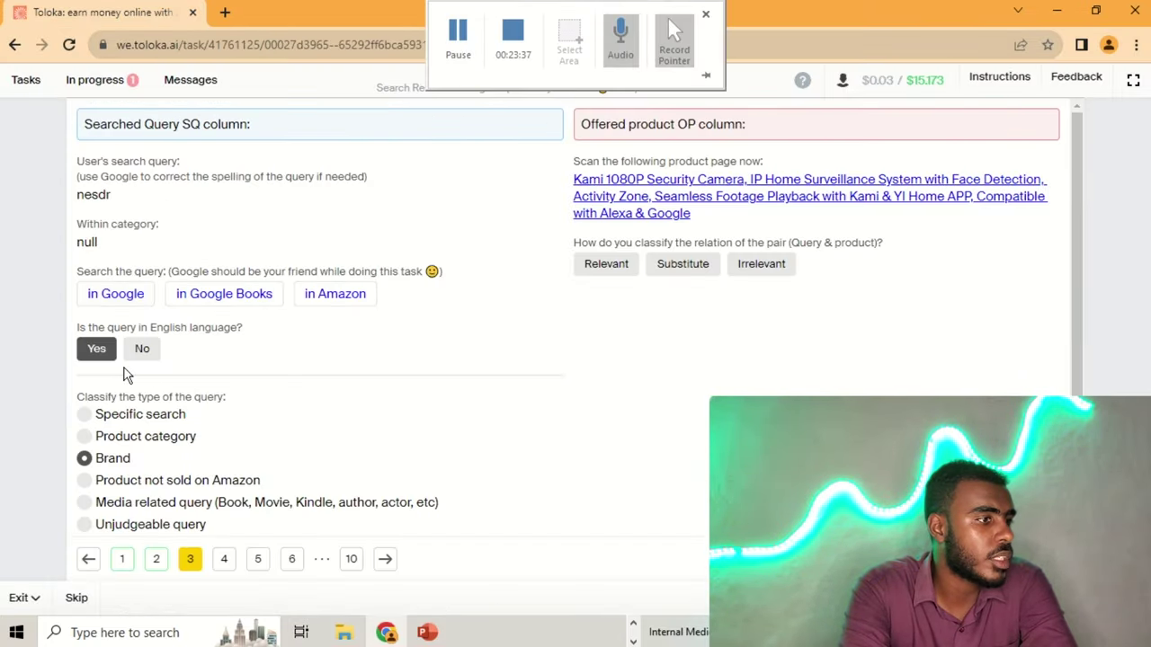
{"action": "left_click", "coordinate": [123, 300]}
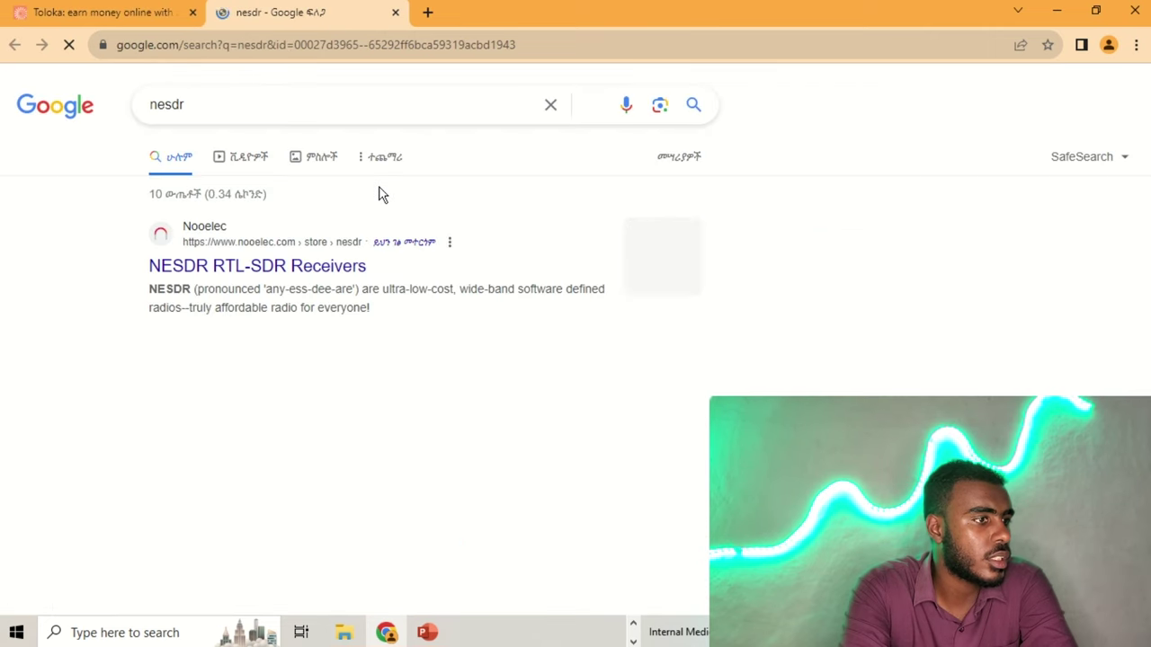
{"action": "scroll", "coordinate": [508, 373], "scroll_direction": "down", "scroll_amount": 5}
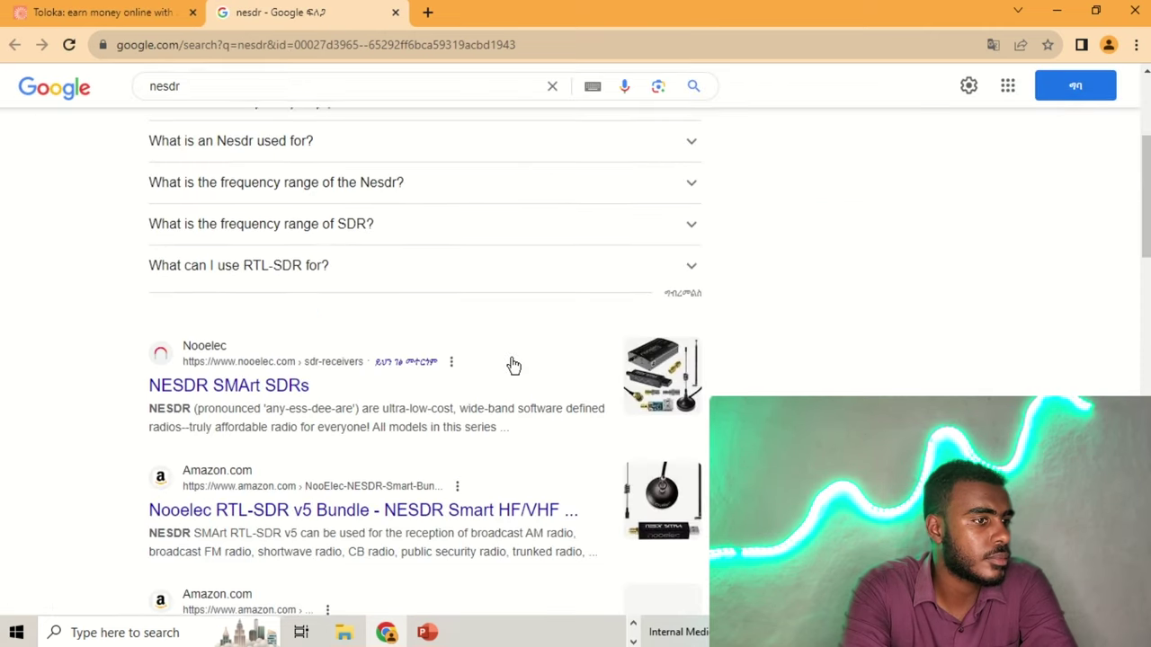
{"action": "left_click", "coordinate": [512, 365]}
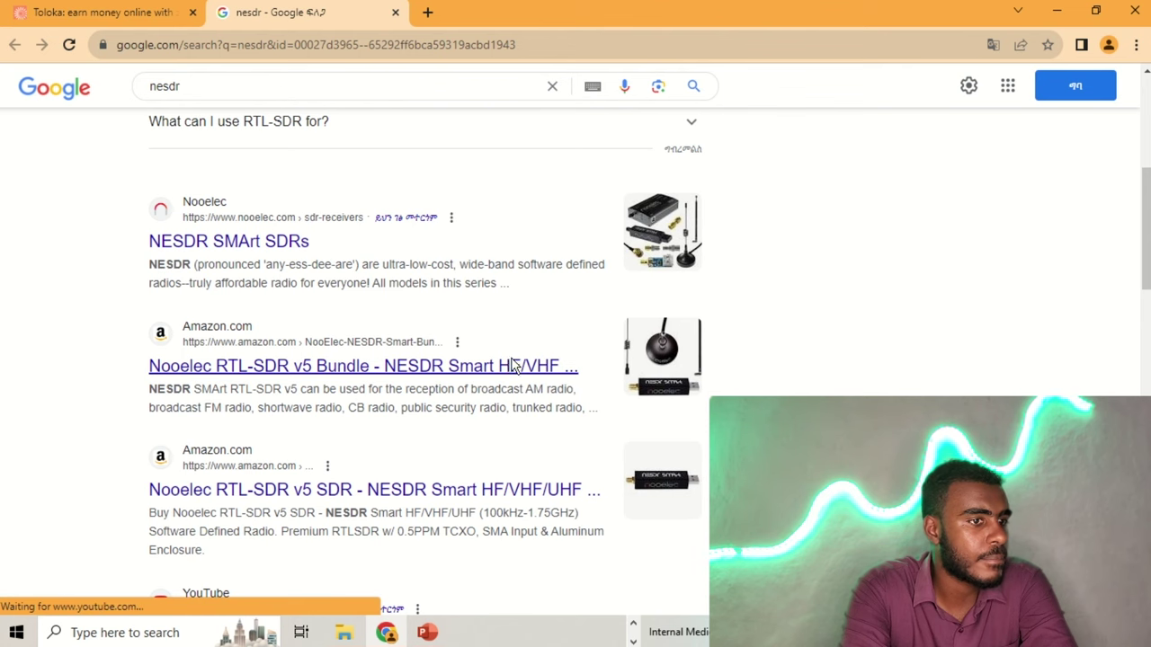
{"action": "scroll", "coordinate": [512, 362], "scroll_direction": "down", "scroll_amount": 2}
{"action": "scroll", "coordinate": [512, 362], "scroll_direction": "down", "scroll_amount": 2}
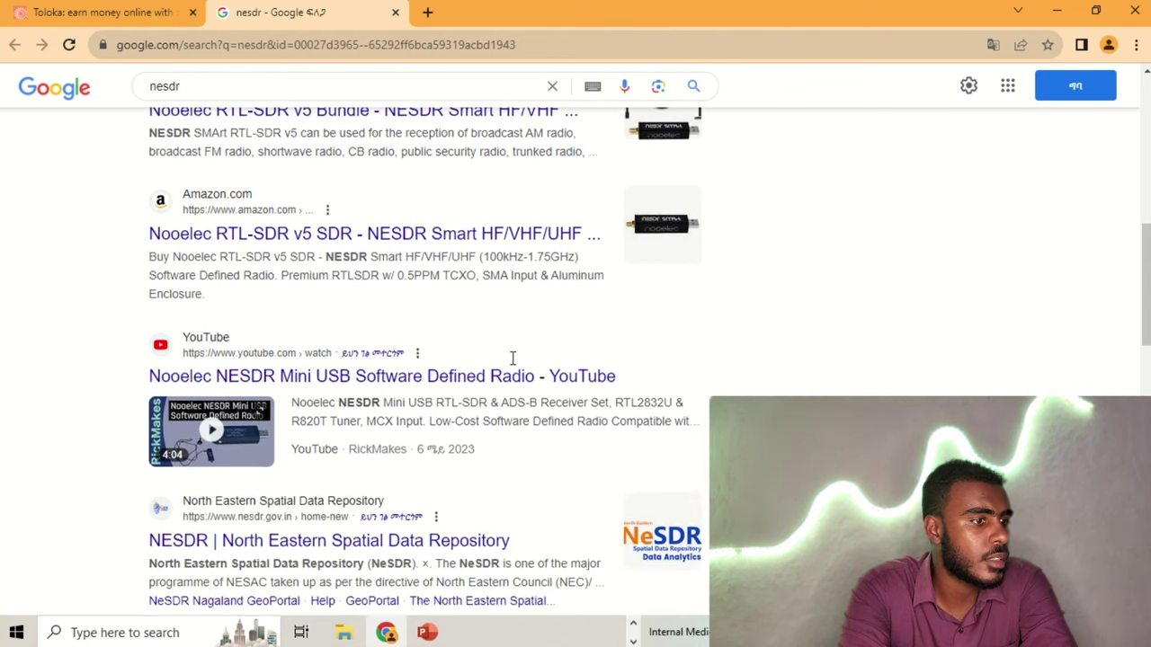
{"action": "scroll", "coordinate": [513, 364], "scroll_direction": "up", "scroll_amount": 10}
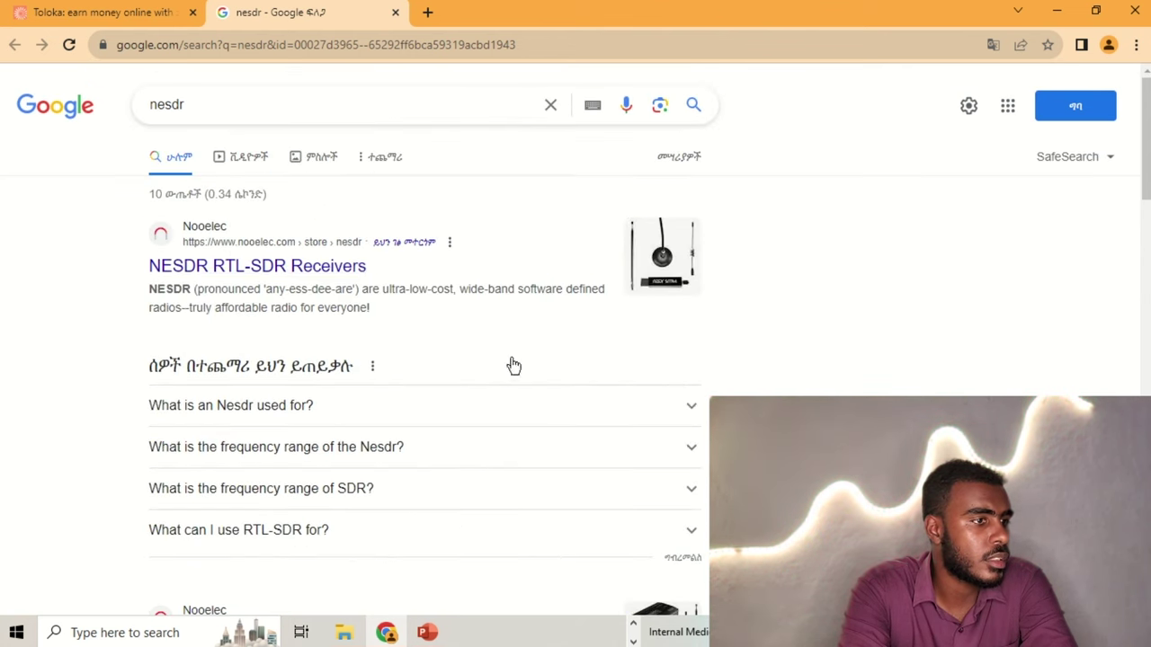
- Examine the Google video results for "nesdr" and classify the offered Kami camera as Irrelevant to the query
{"action": "left_click", "coordinate": [261, 168]}
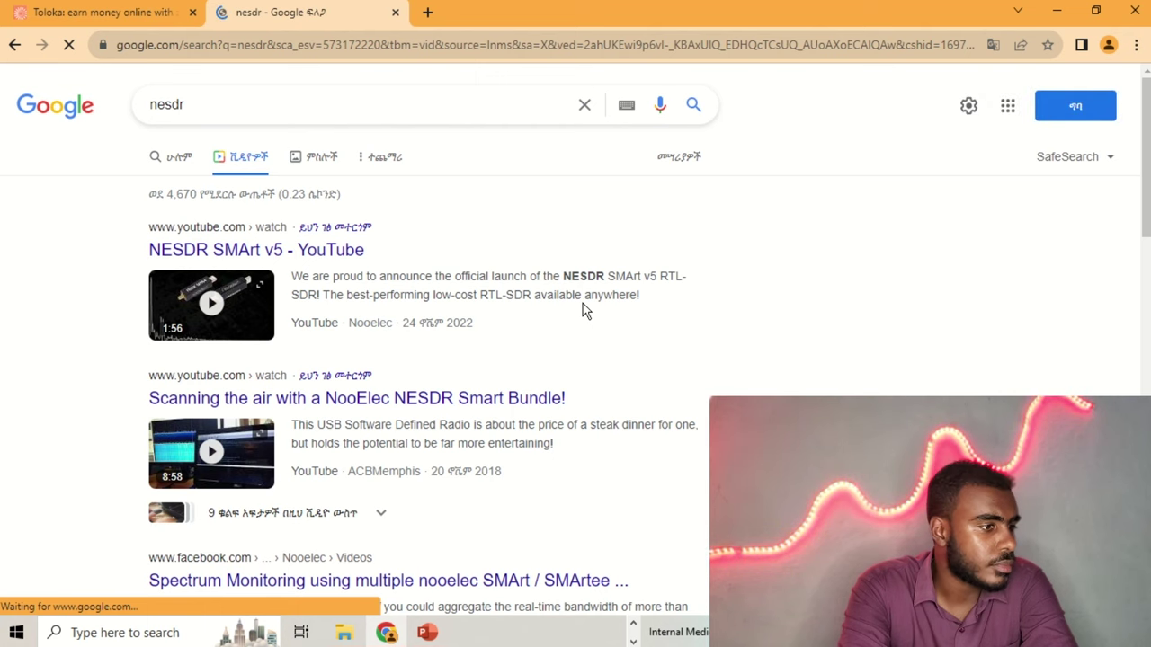
{"action": "scroll", "coordinate": [585, 310], "scroll_direction": "down", "scroll_amount": 2}
{"action": "scroll", "coordinate": [584, 310], "scroll_direction": "down", "scroll_amount": 3}
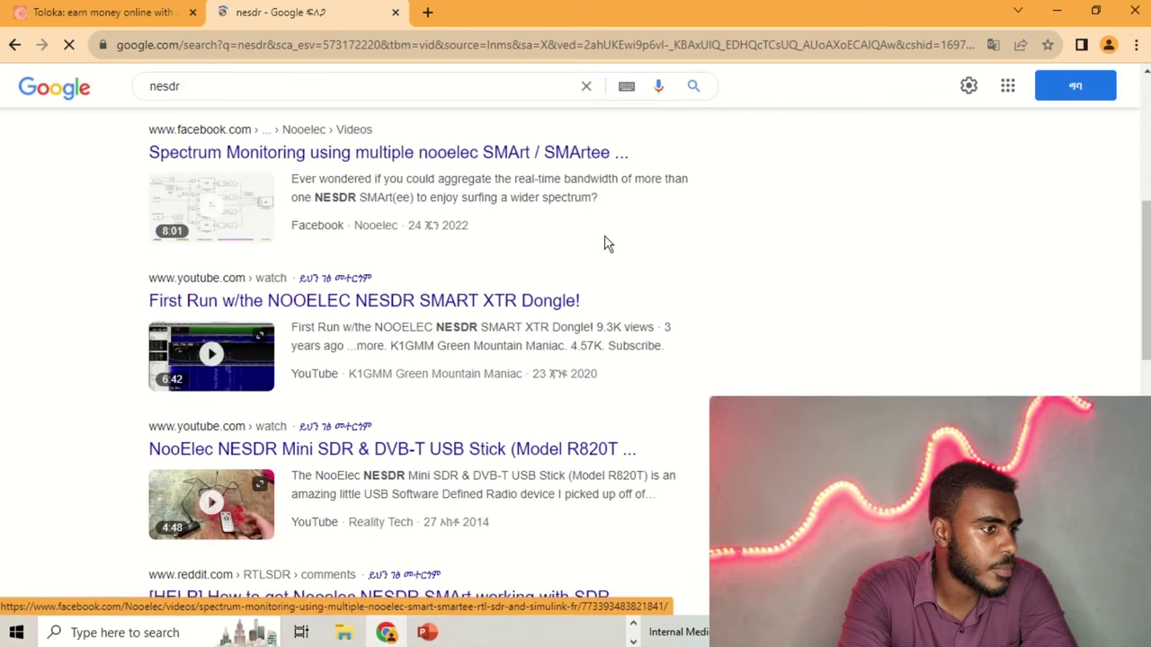
{"action": "scroll", "coordinate": [609, 244], "scroll_direction": "down", "scroll_amount": 3}
{"action": "scroll", "coordinate": [605, 218], "scroll_direction": "down", "scroll_amount": 3}
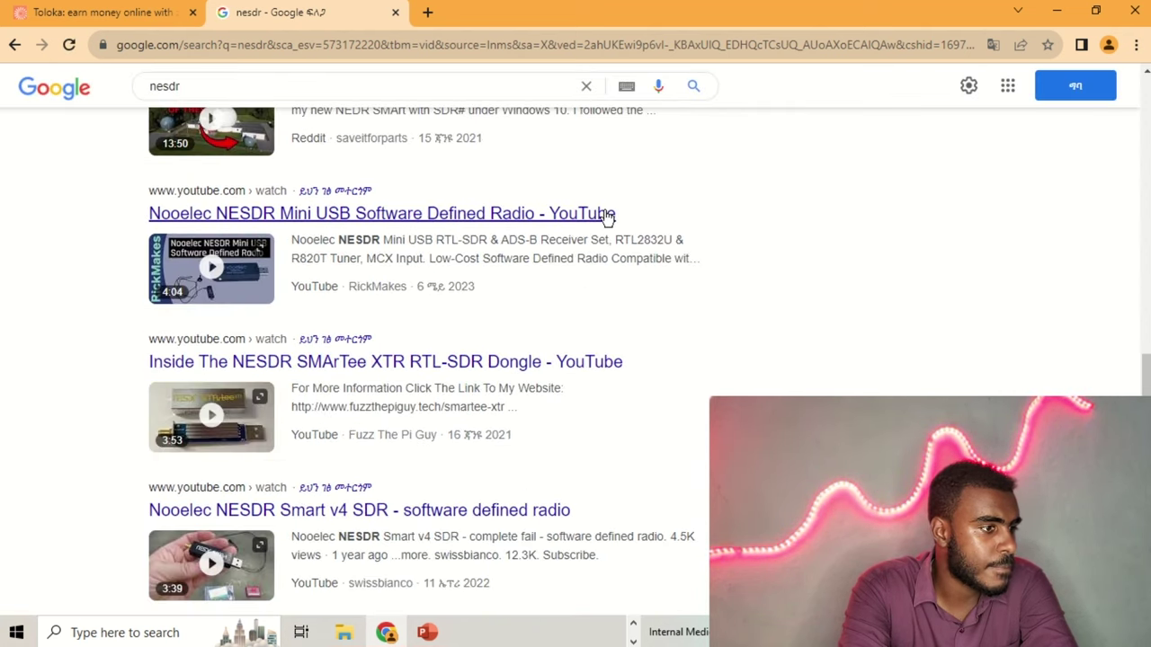
{"action": "scroll", "coordinate": [606, 214], "scroll_direction": "down", "scroll_amount": 2}
{"action": "scroll", "coordinate": [604, 202], "scroll_direction": "down", "scroll_amount": 2}
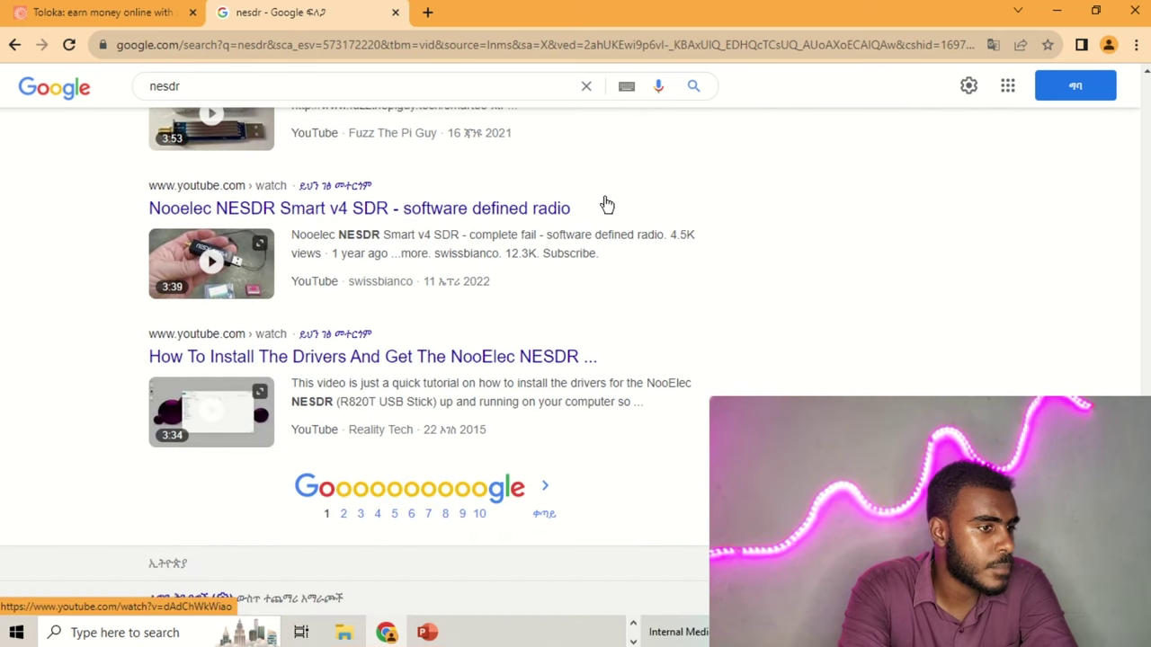
{"action": "left_click", "coordinate": [395, 13]}
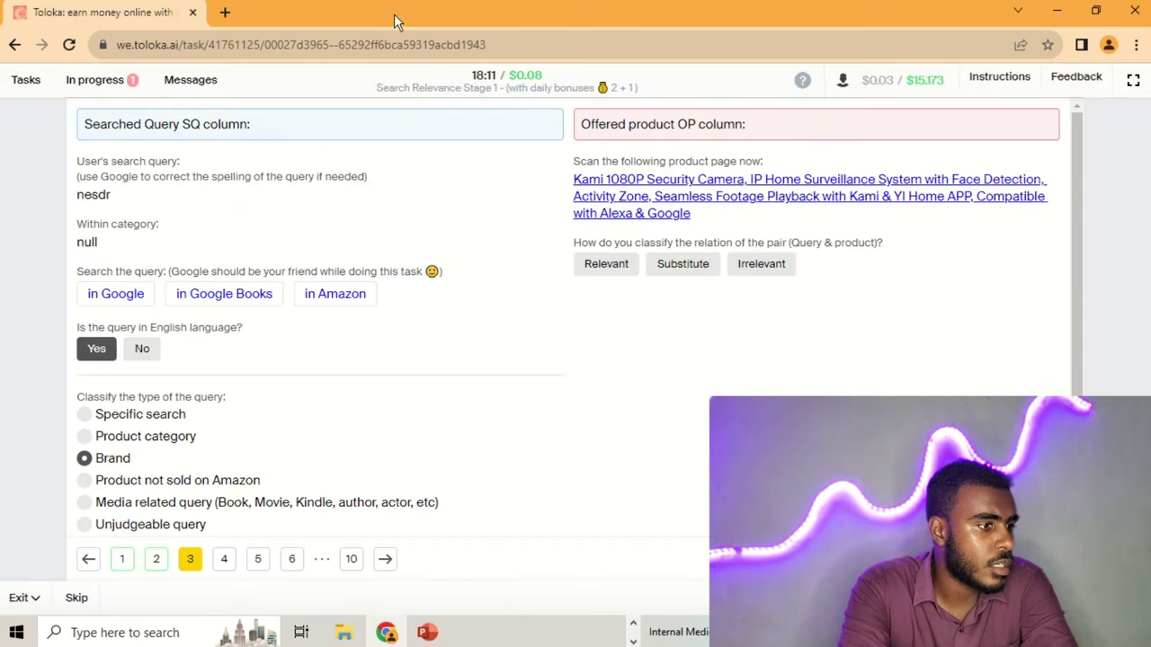
{"action": "left_click", "coordinate": [739, 266]}
- Go to item 4, look up "left front quarter panel crx" on Google, and mark it as English and Specific search
{"action": "left_click", "coordinate": [222, 561]}
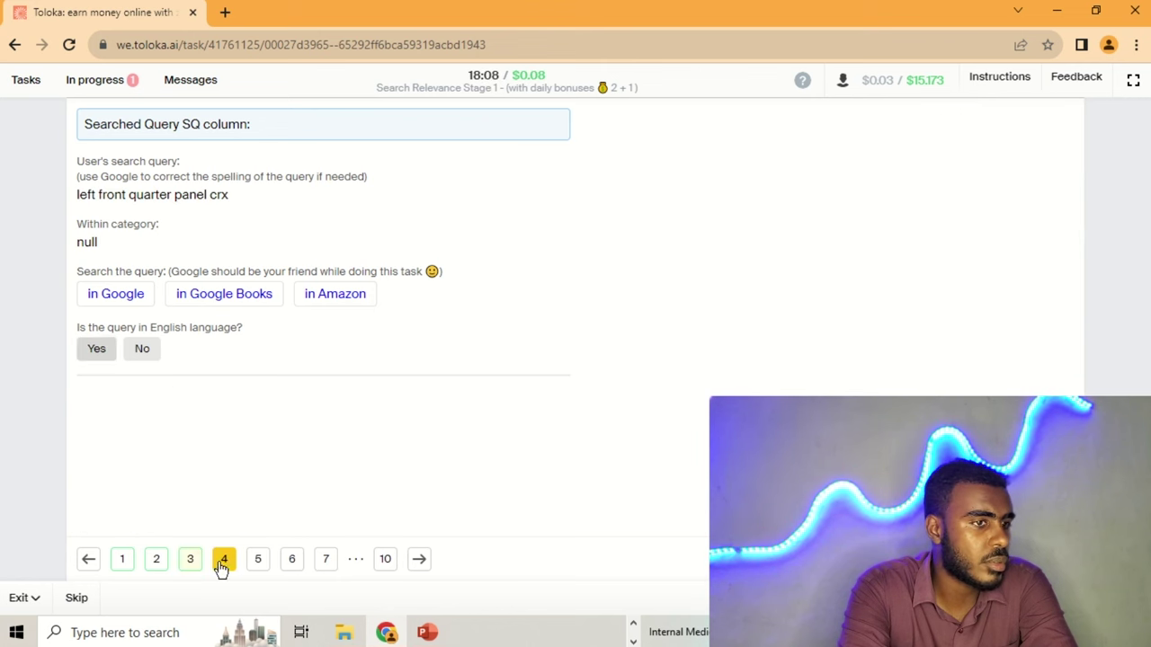
{"action": "left_click", "coordinate": [134, 304]}
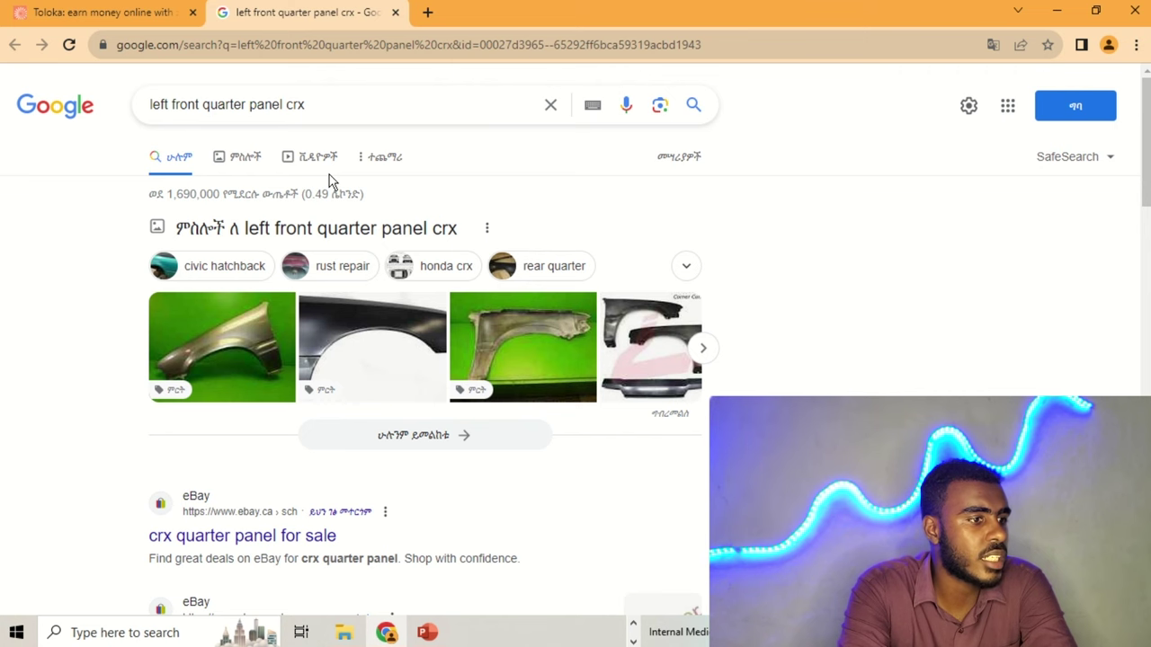
{"action": "left_click", "coordinate": [329, 175]}
{"action": "left_click", "coordinate": [394, 13]}
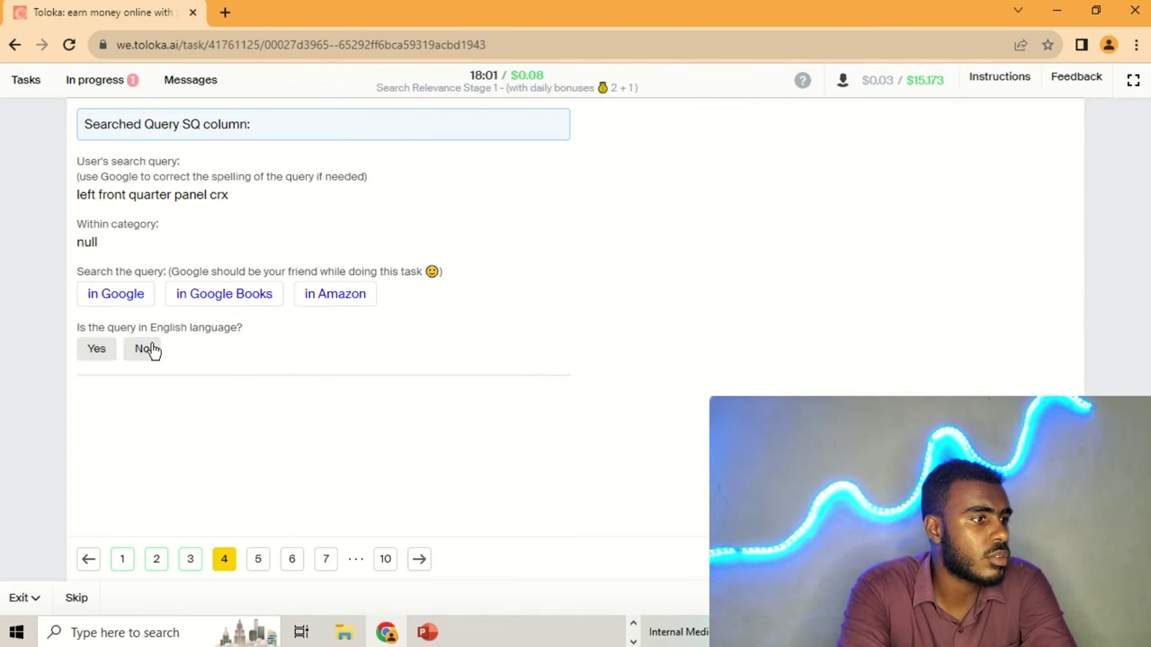
{"action": "left_click", "coordinate": [101, 349]}
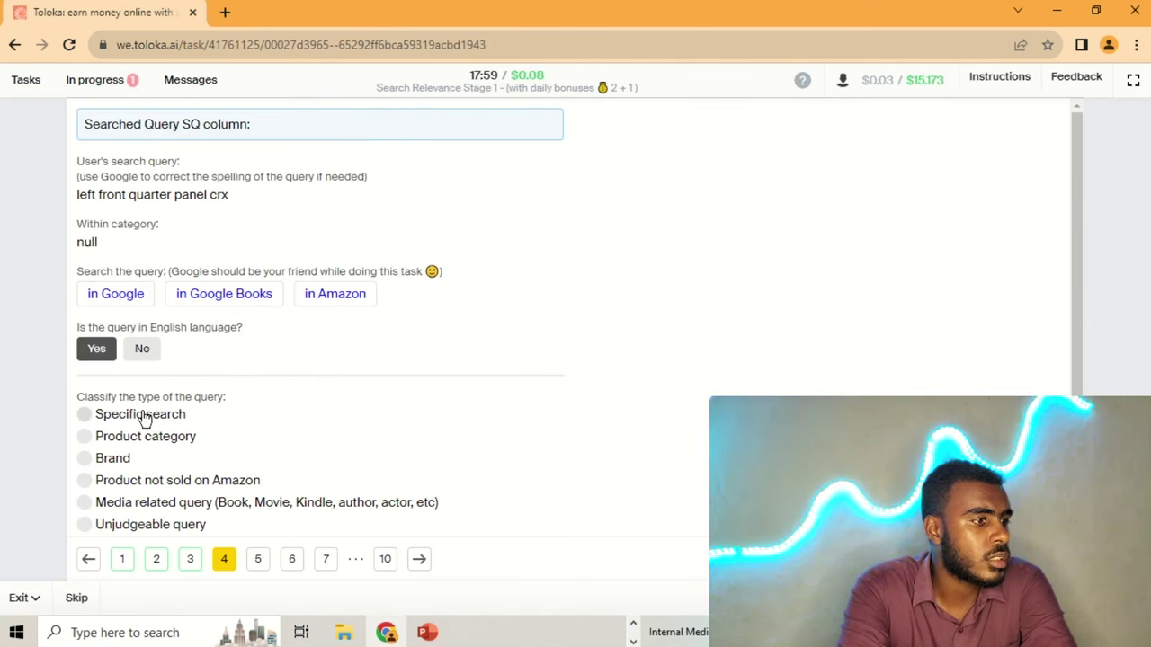
{"action": "left_click", "coordinate": [144, 419]}
- Go to item 5, look up "bubbles" on Google, and mark the query as English
{"action": "left_click", "coordinate": [258, 560]}
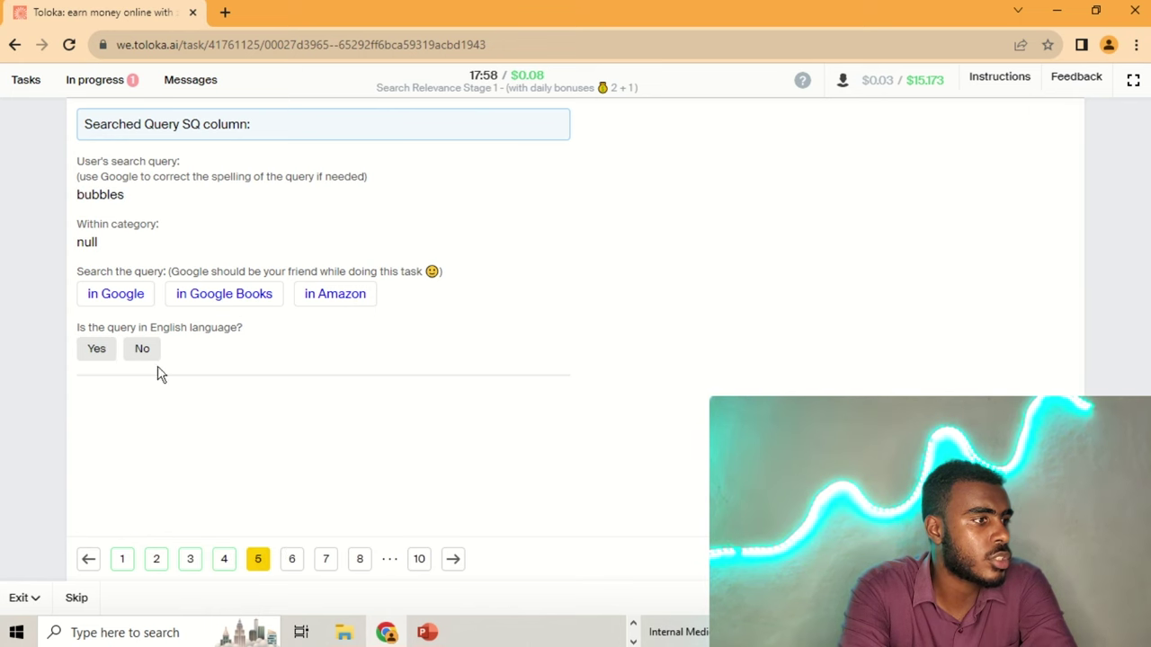
{"action": "left_click", "coordinate": [118, 302]}
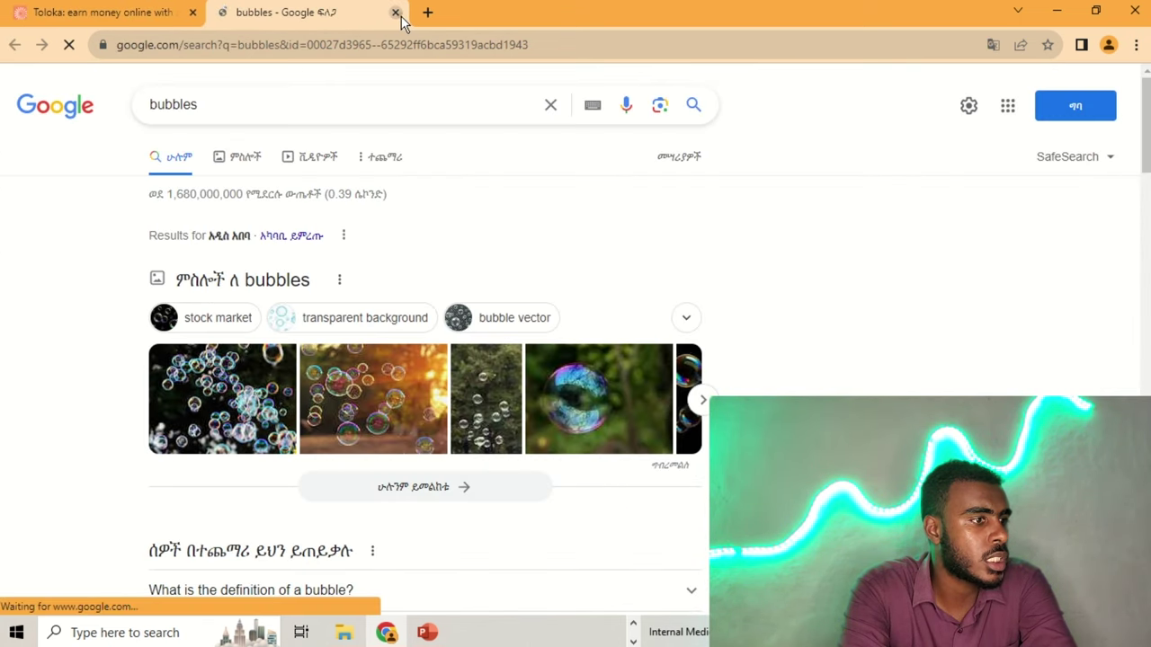
{"action": "left_click", "coordinate": [396, 12]}
{"action": "left_click", "coordinate": [97, 351]}
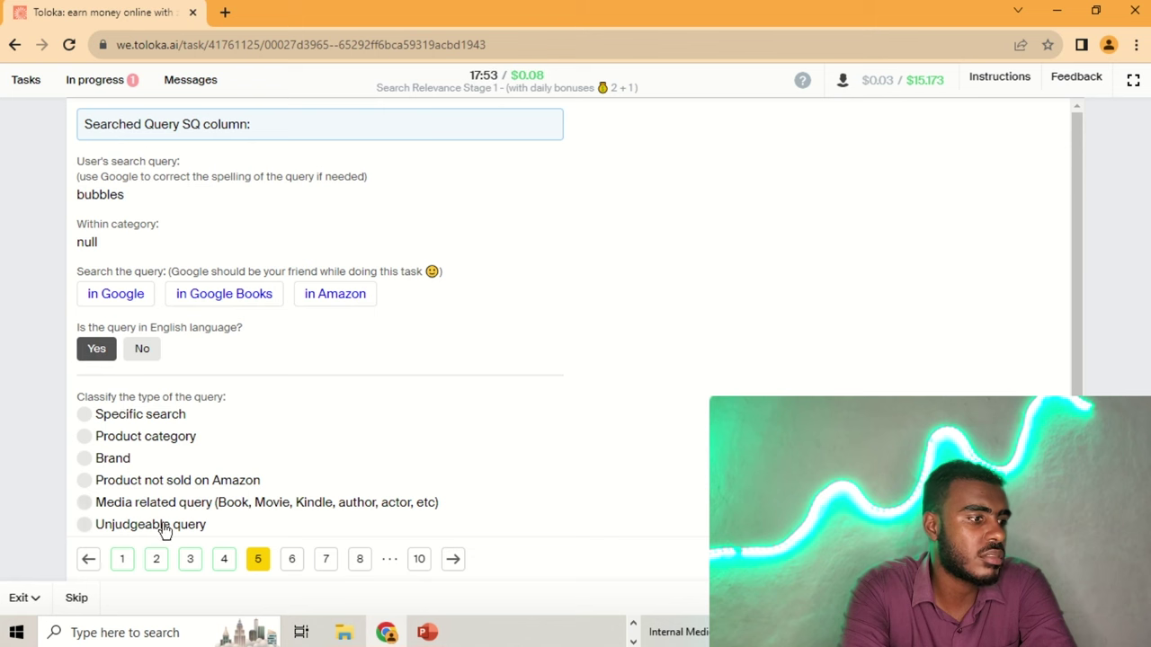
- Go to item 6, look up "power trak pet vac replacement filter" on Google, and mark the query as English
{"action": "left_click", "coordinate": [290, 560]}
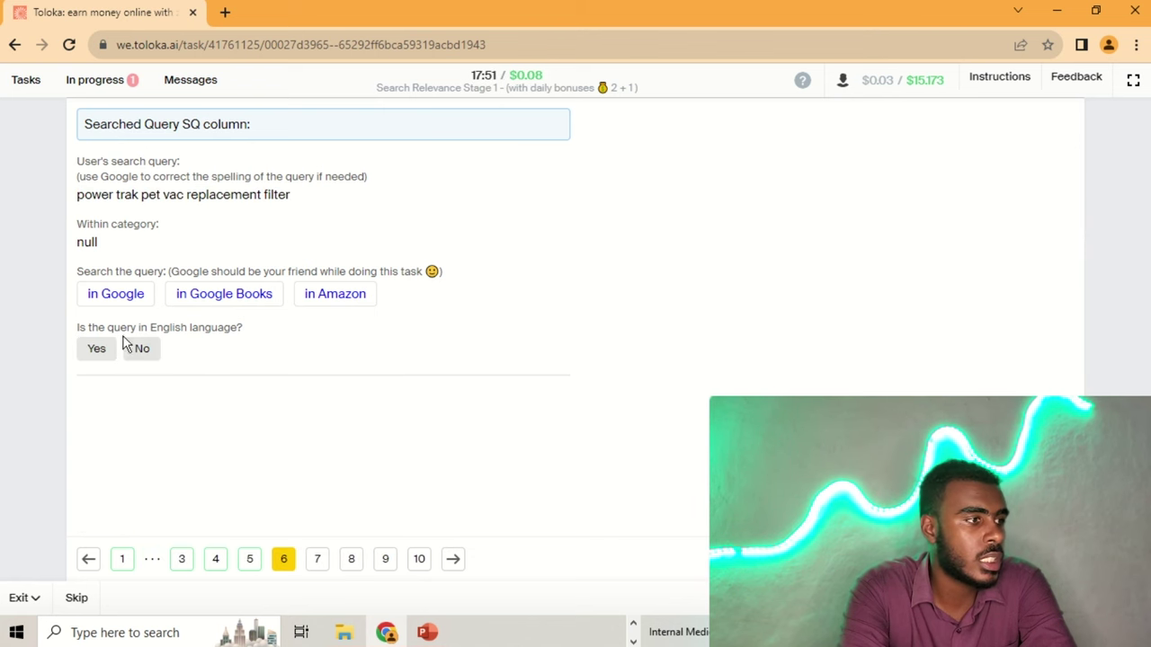
{"action": "left_click", "coordinate": [116, 297]}
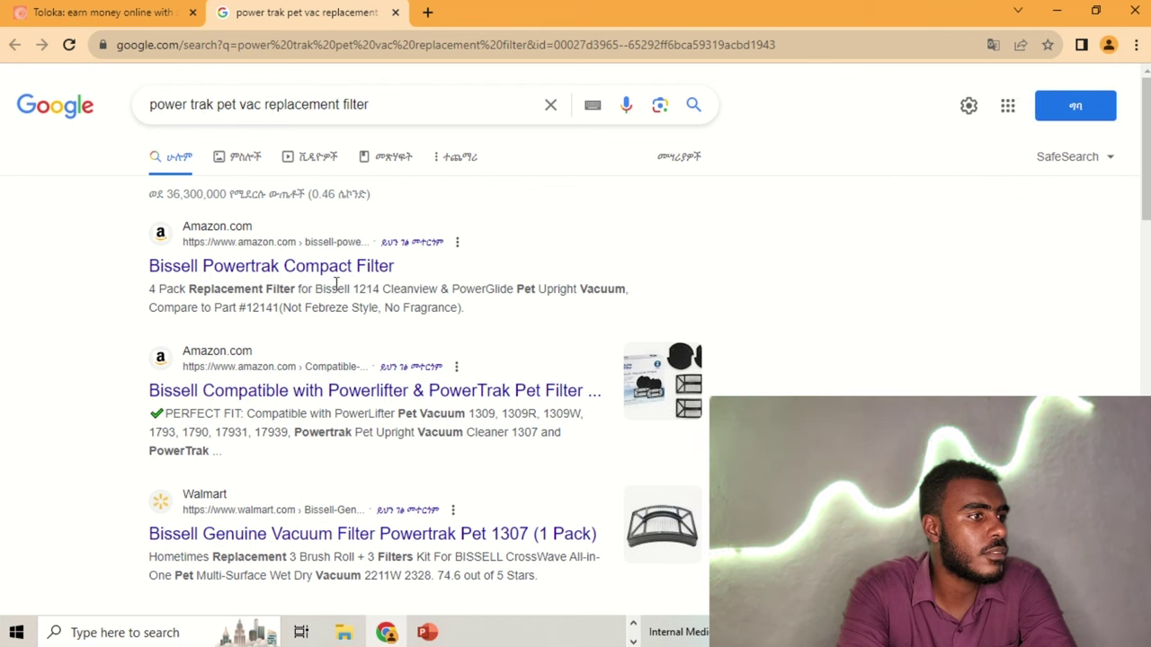
{"action": "scroll", "coordinate": [488, 283], "scroll_direction": "down", "scroll_amount": 1}
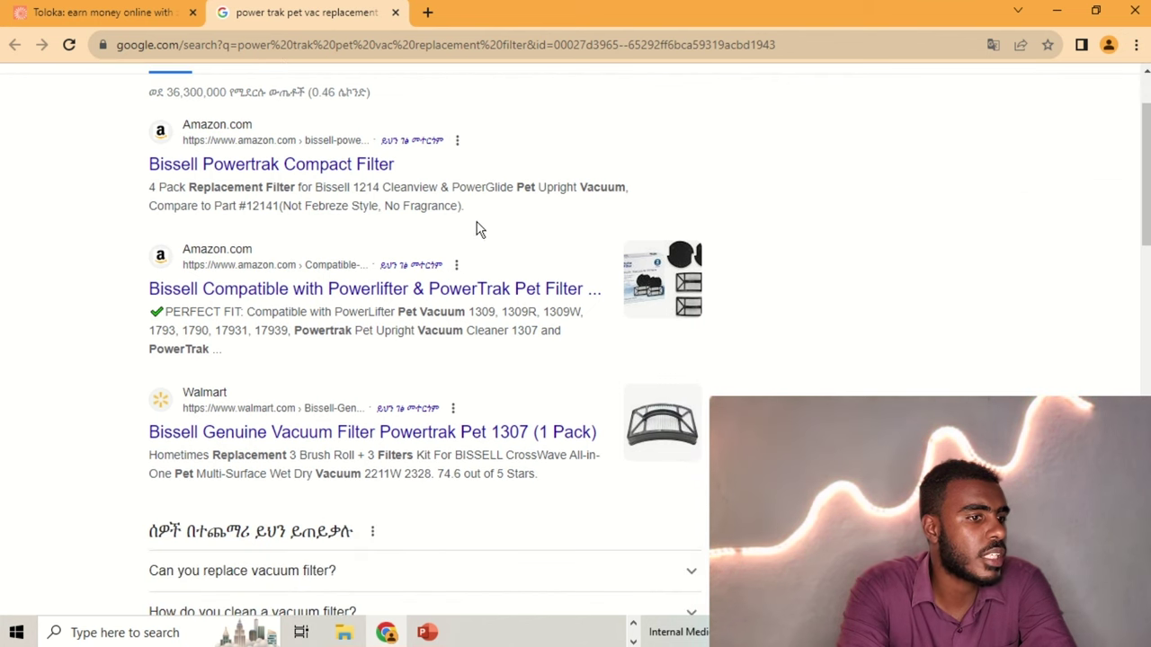
{"action": "left_click", "coordinate": [395, 12]}
{"action": "left_click", "coordinate": [92, 347]}
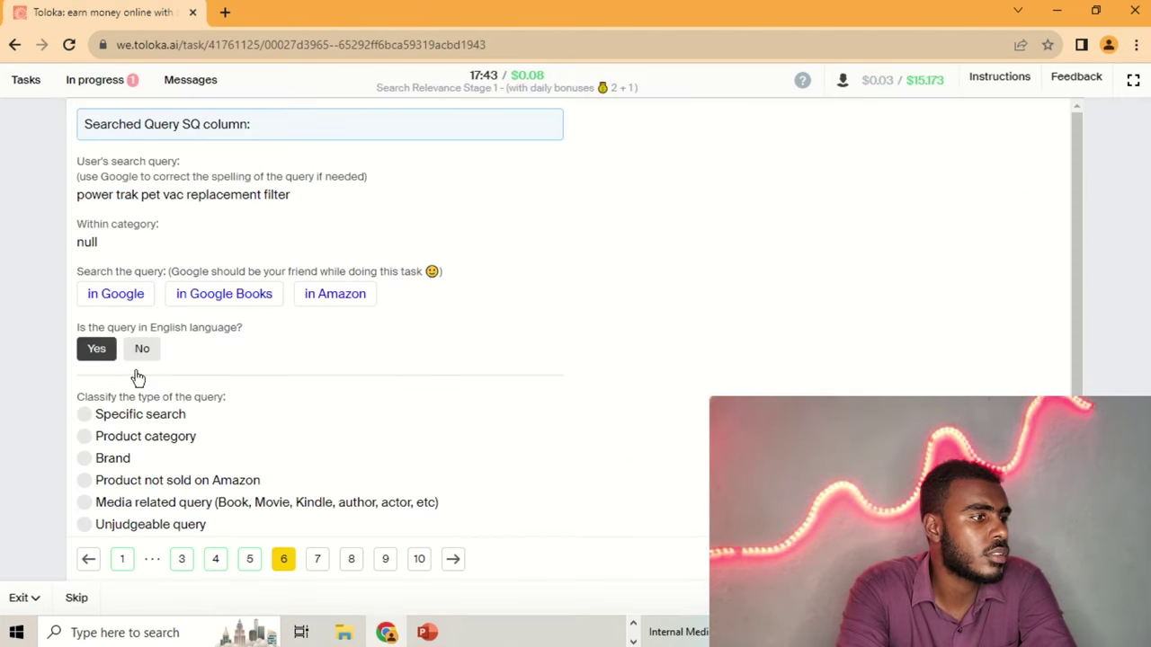
- Go to item 7, look up "biberones para niños de 1 año" on Google, and mark the query as not English
{"action": "left_click", "coordinate": [317, 559]}
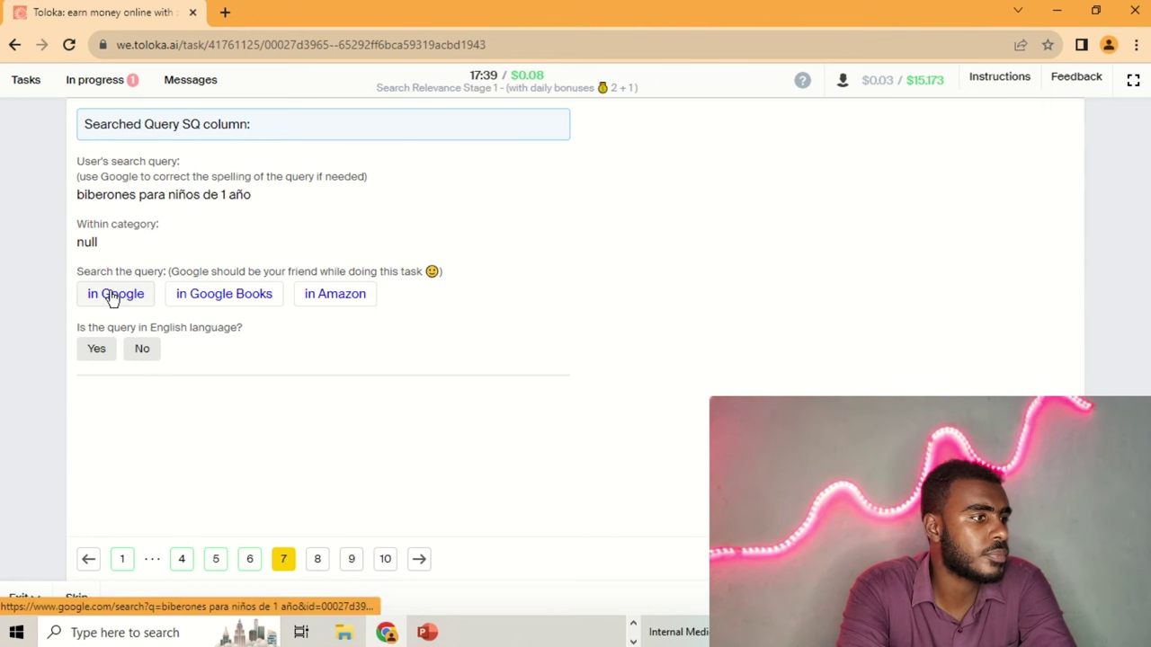
{"action": "left_click", "coordinate": [112, 297]}
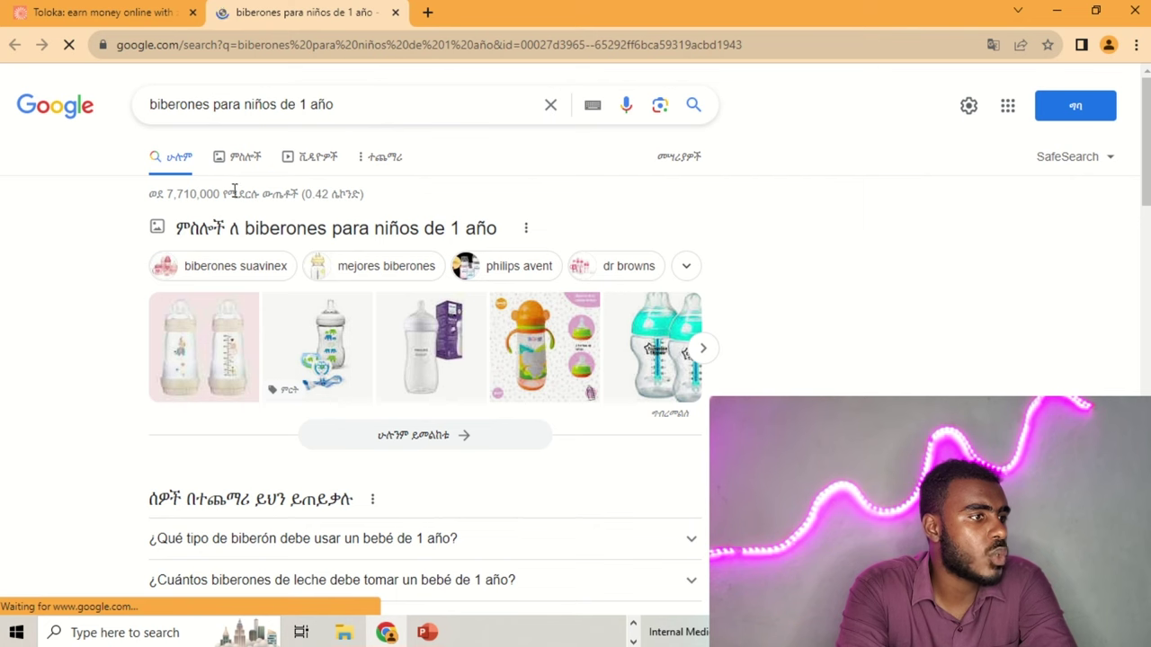
{"action": "left_click", "coordinate": [396, 13]}
{"action": "left_click", "coordinate": [145, 352]}
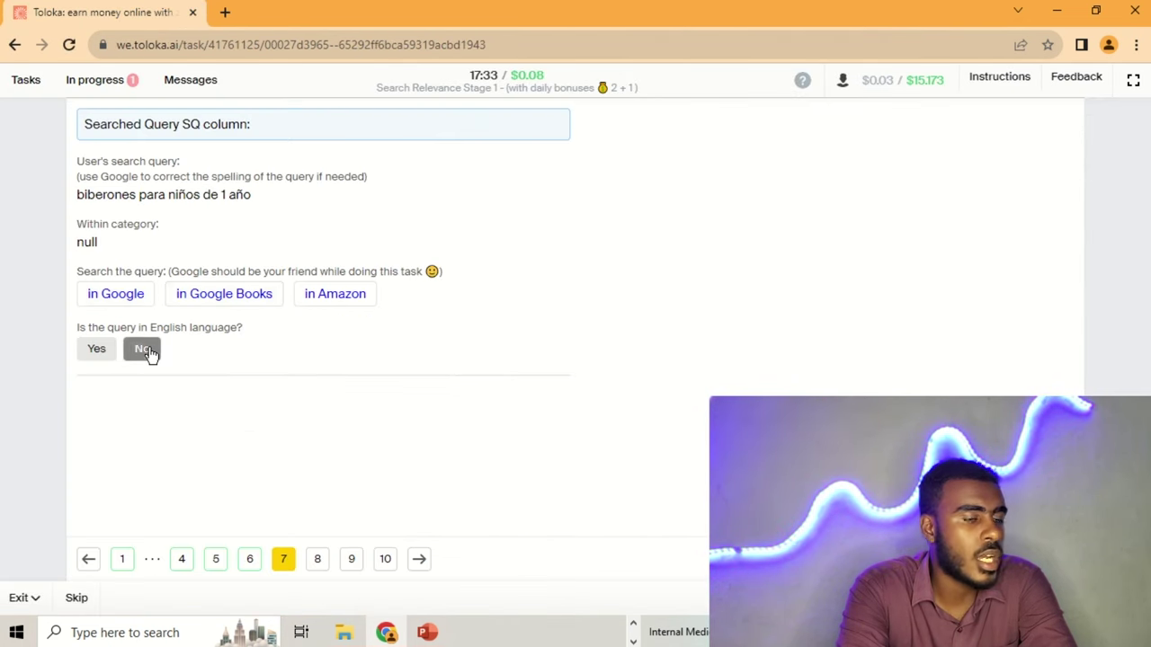
- Go to item 8, look up "corona" on Google, and mark it as English and Unjudgeable query
{"action": "left_click", "coordinate": [317, 559]}
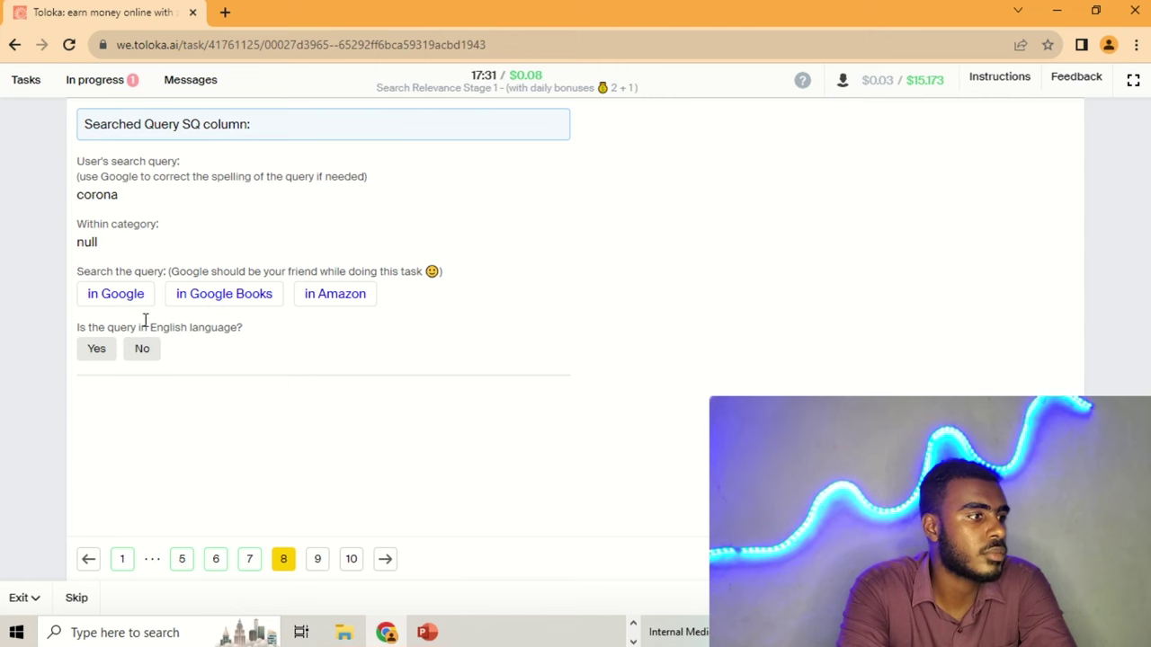
{"action": "left_click", "coordinate": [133, 303]}
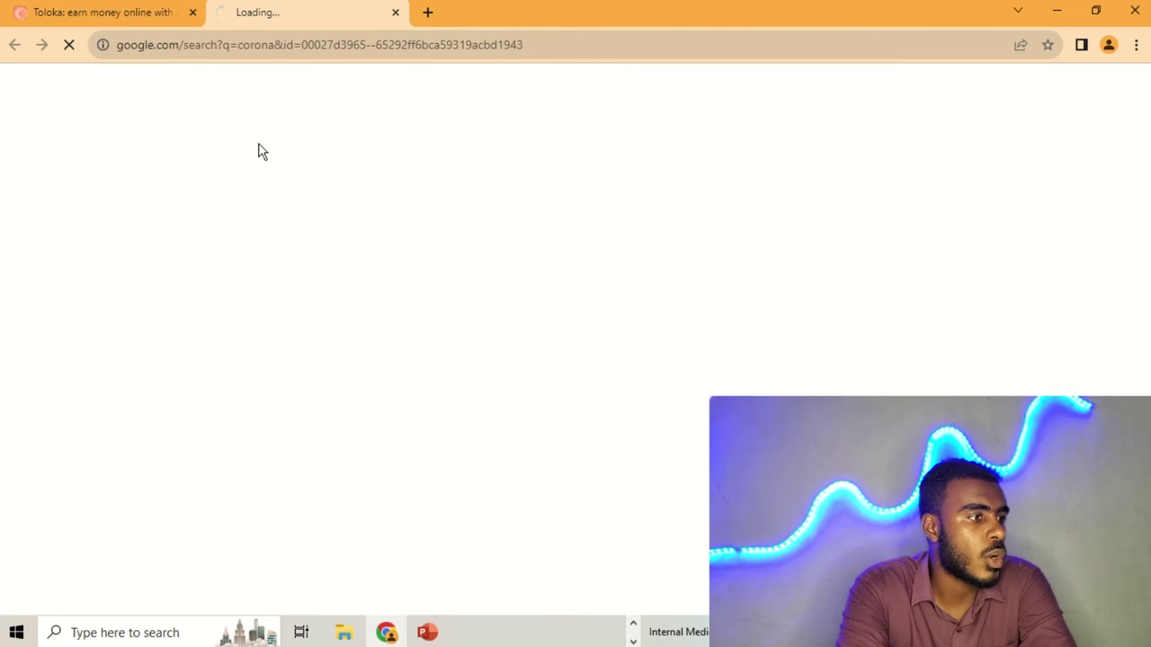
{"action": "left_click", "coordinate": [395, 12]}
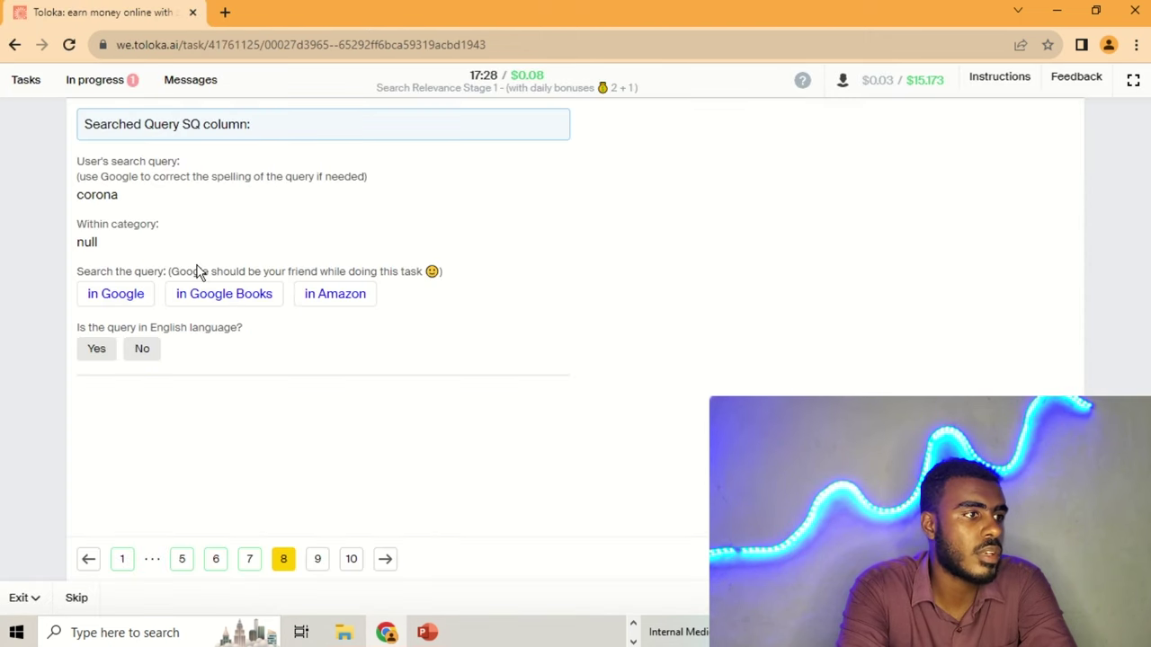
{"action": "left_click", "coordinate": [94, 350]}
{"action": "left_click", "coordinate": [169, 526]}
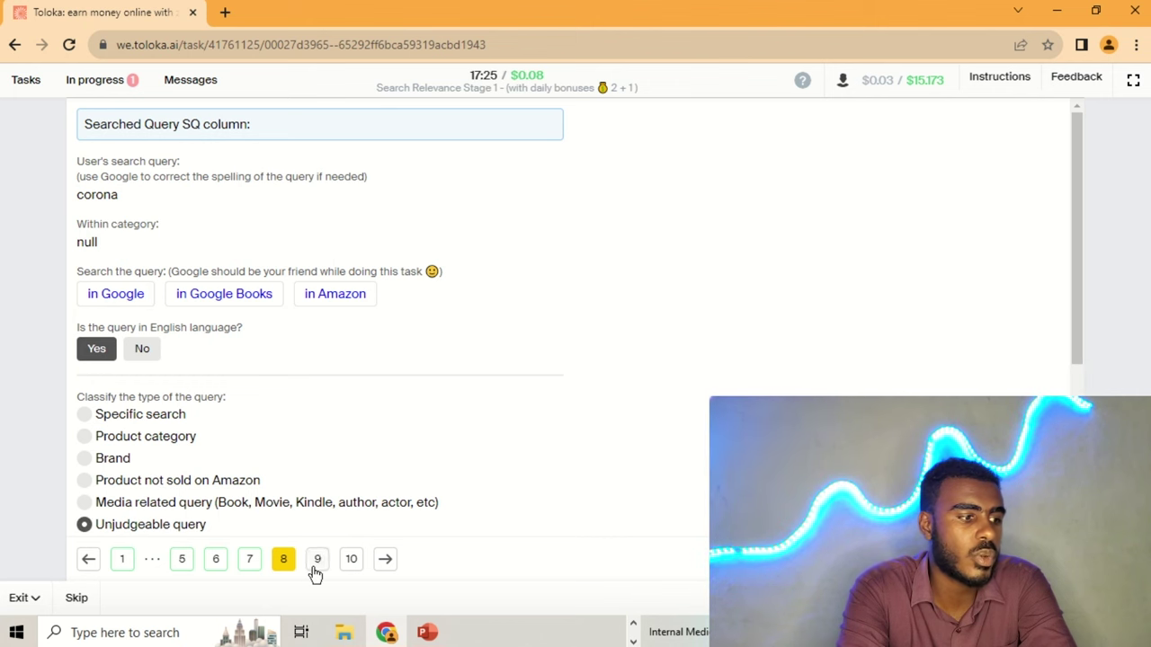
- Go to item 9, look up "hollister" on Google, and mark it as English and Brand
{"action": "left_click", "coordinate": [316, 562]}
{"action": "left_click", "coordinate": [135, 295]}
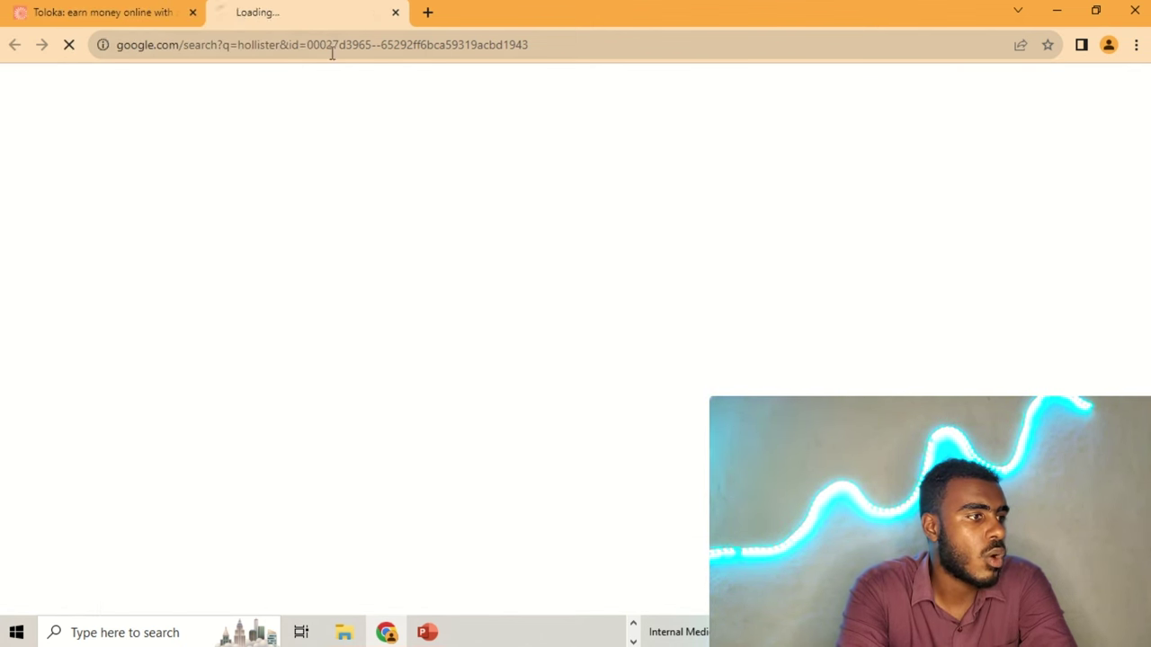
{"action": "left_click", "coordinate": [393, 13]}
{"action": "left_click", "coordinate": [99, 350]}
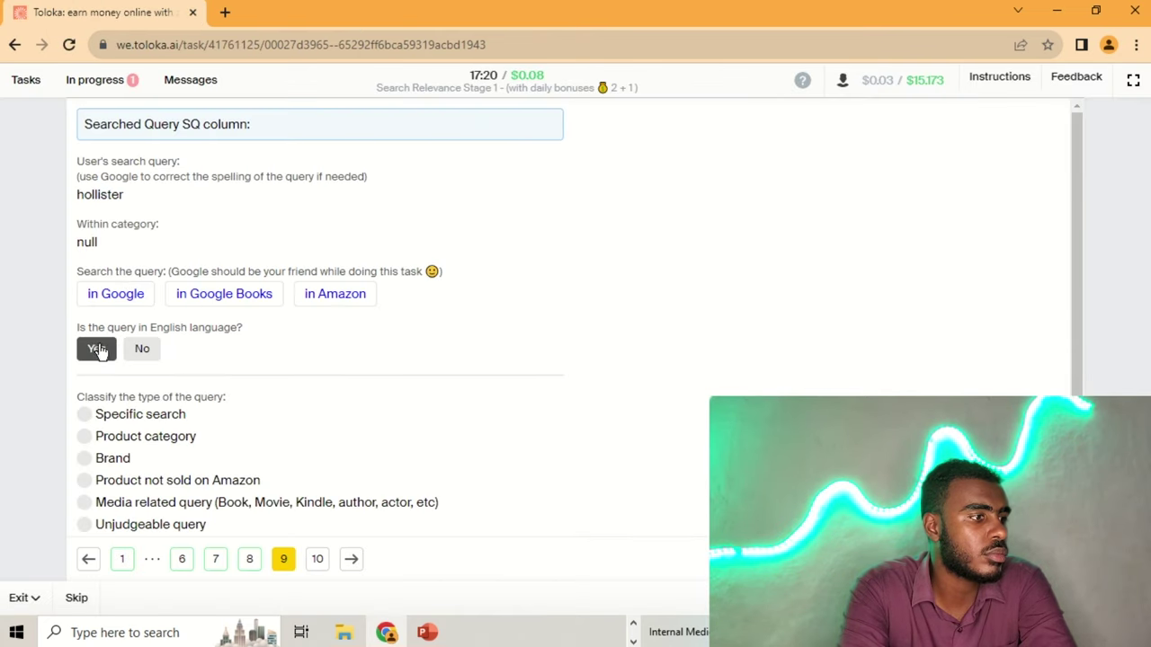
{"action": "left_click", "coordinate": [123, 461]}
- Check the Amazon page of the offered kljr men's golf polo shirt and classify it as Substitute for the query
{"action": "left_click", "coordinate": [661, 182]}
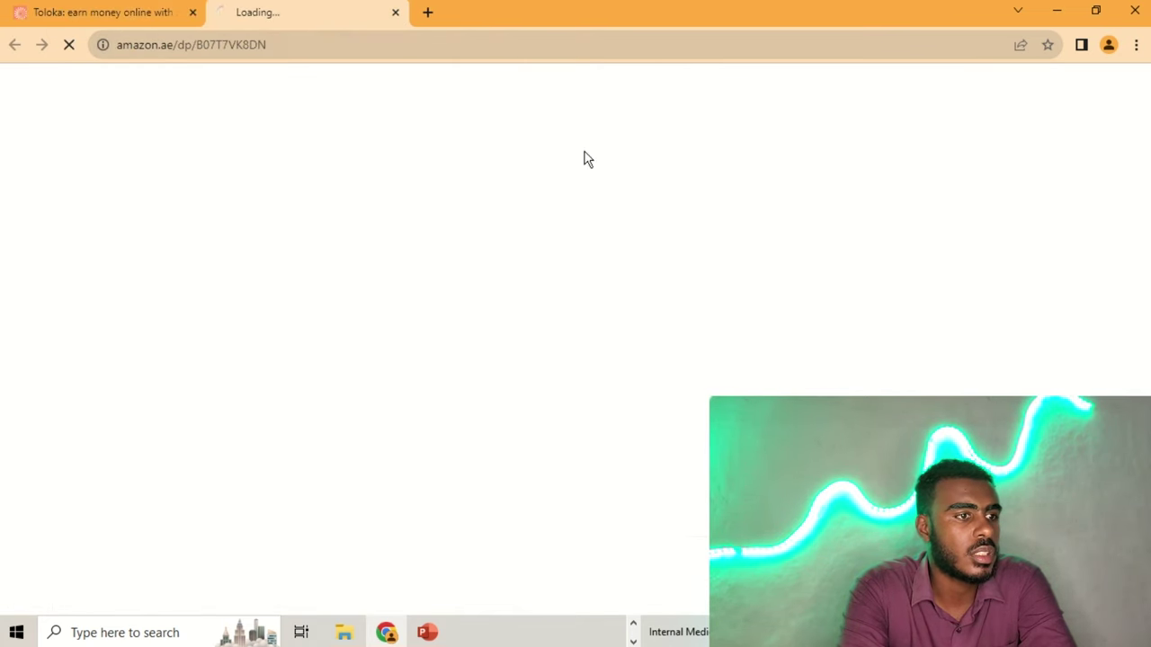
{"action": "left_click", "coordinate": [395, 13]}
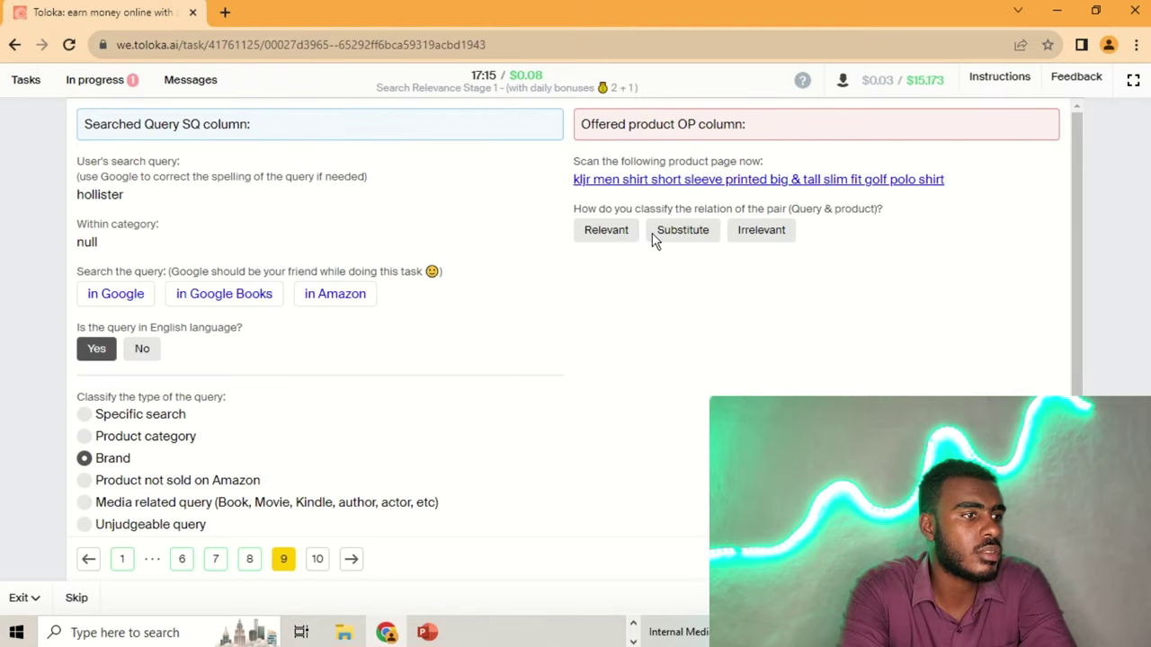
{"action": "left_click", "coordinate": [682, 232]}
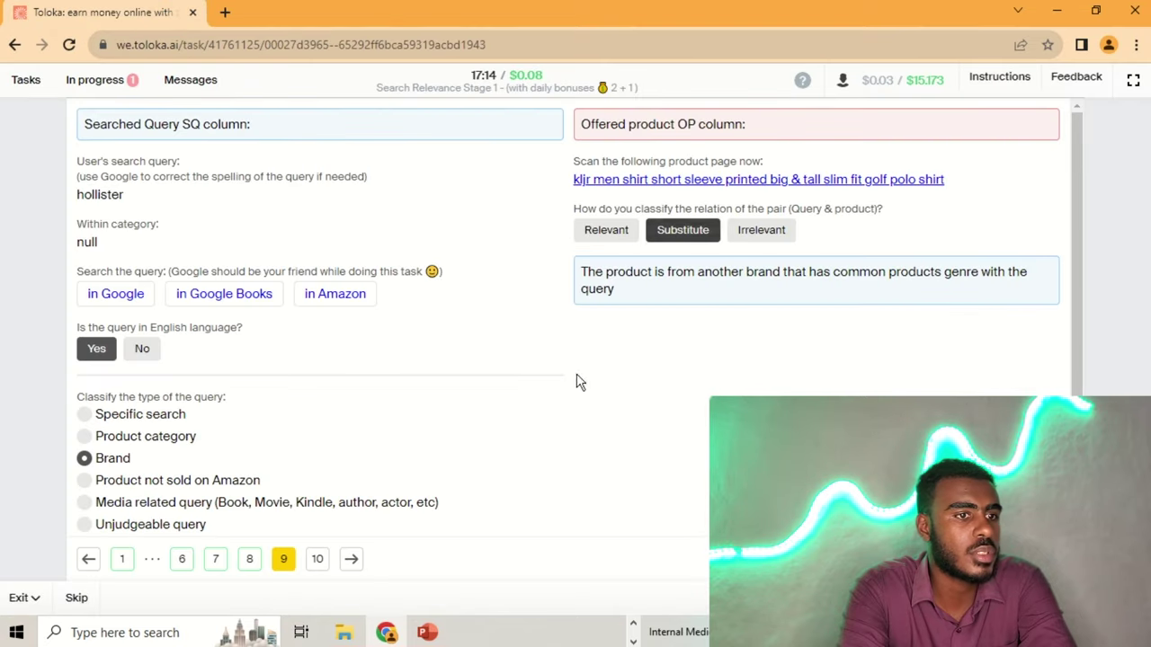
- Go to item 10, look up "botas de dama" on Google, mark it as not English and submit the task set
{"action": "left_click", "coordinate": [318, 559]}
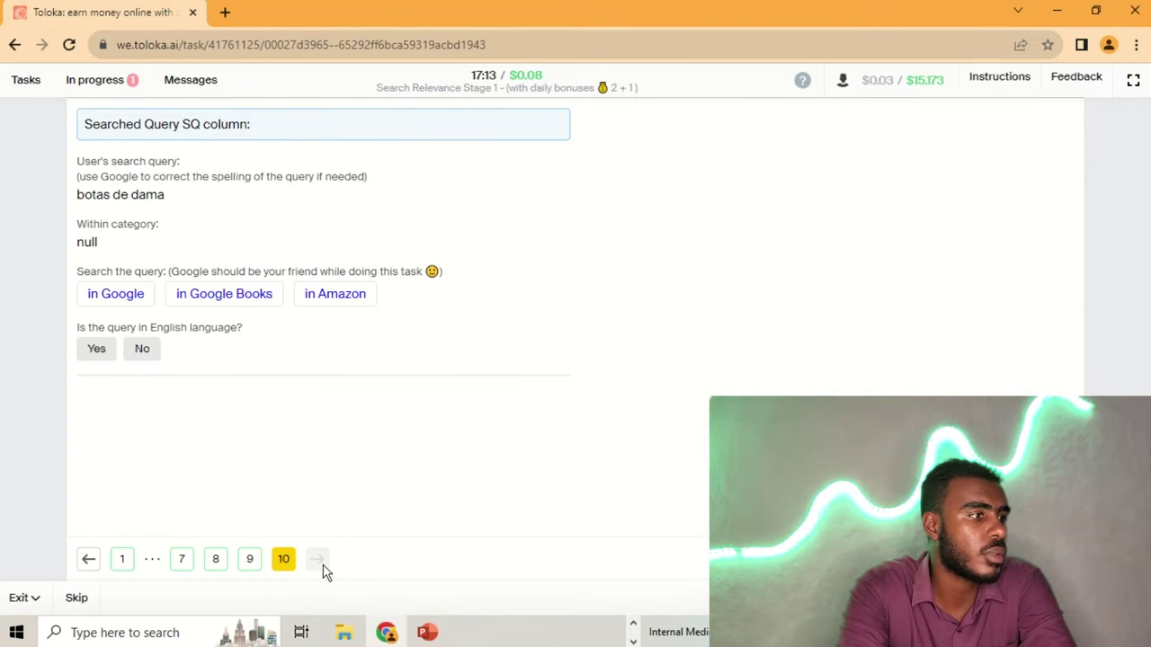
{"action": "left_click", "coordinate": [115, 294]}
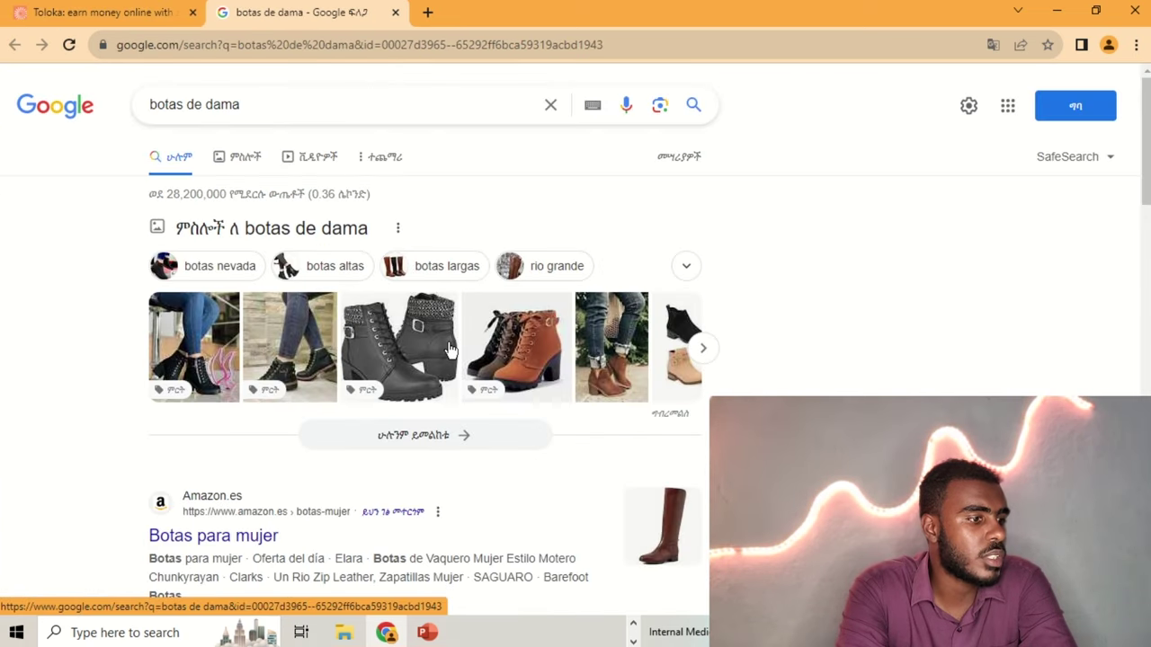
{"action": "scroll", "coordinate": [562, 437], "scroll_direction": "down", "scroll_amount": 6}
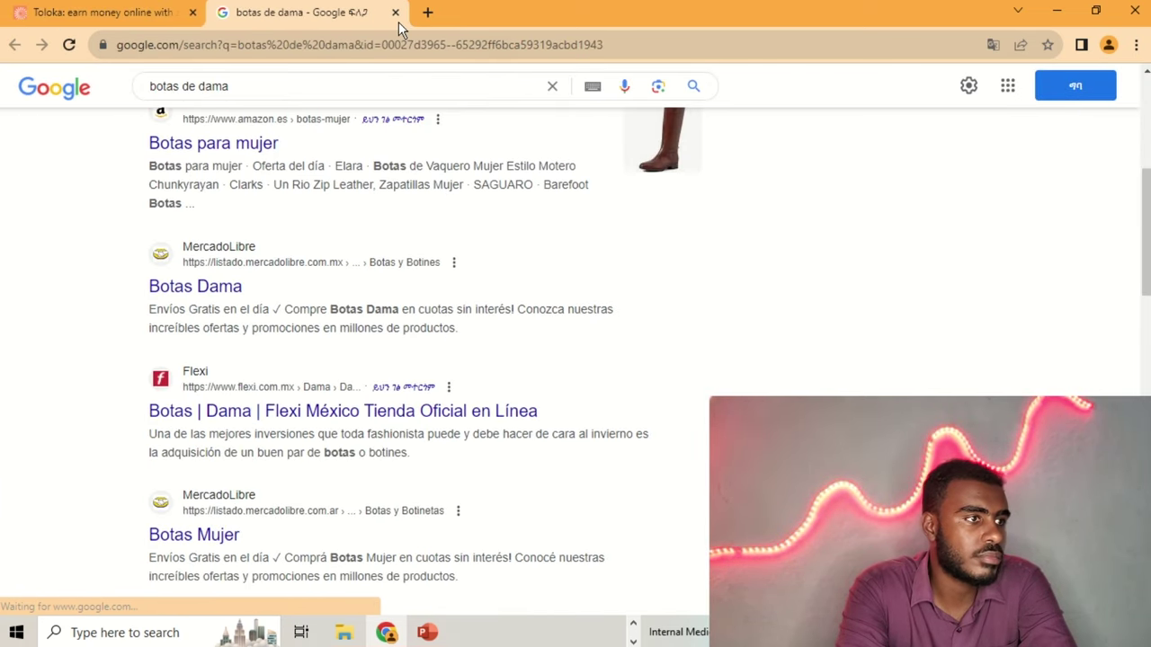
{"action": "left_click", "coordinate": [396, 13]}
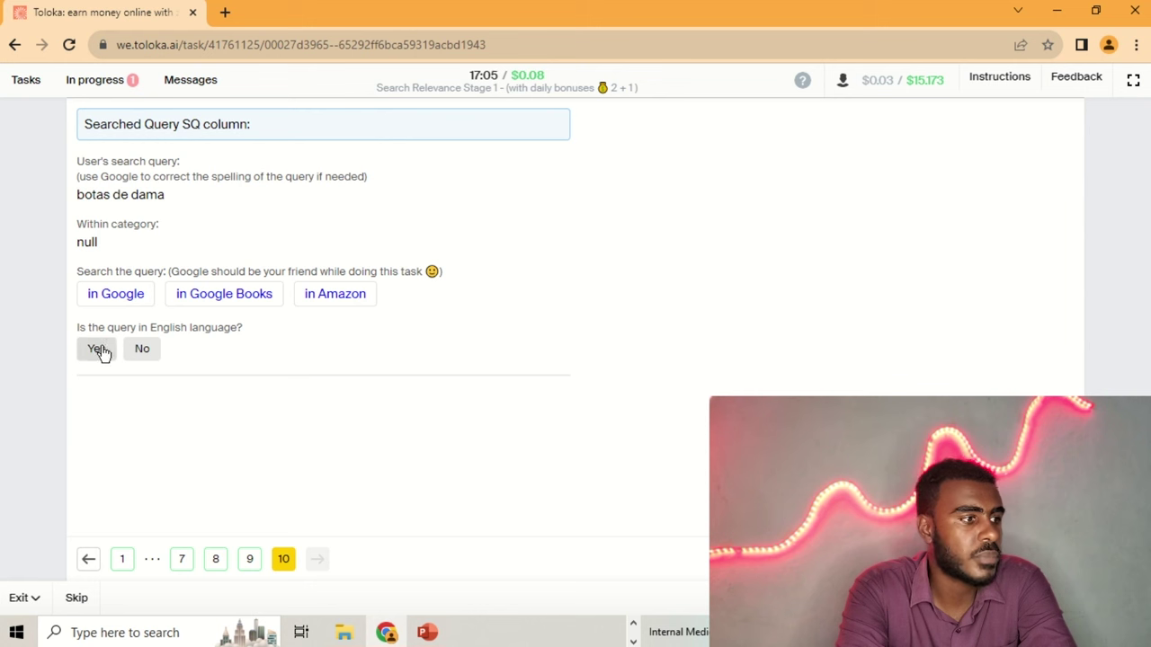
{"action": "left_click", "coordinate": [135, 350]}
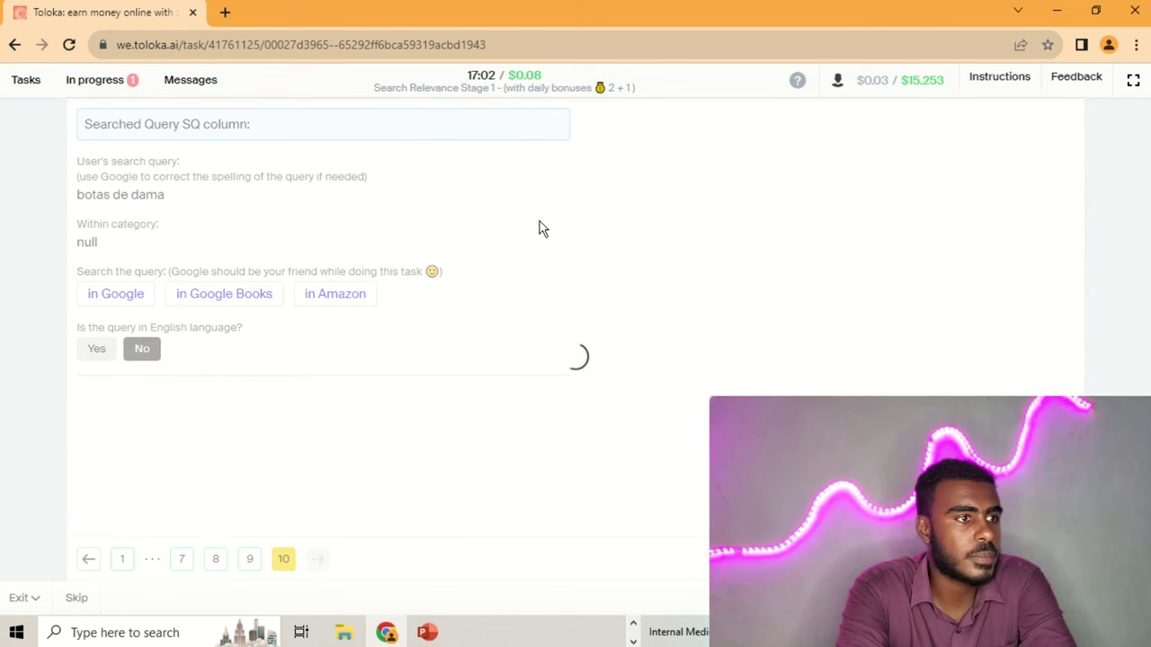
- For item 1 of the new task set, look up "swarovski bezel bracelet" on Google and mark it as English and Specific search
{"action": "left_click", "coordinate": [107, 295]}
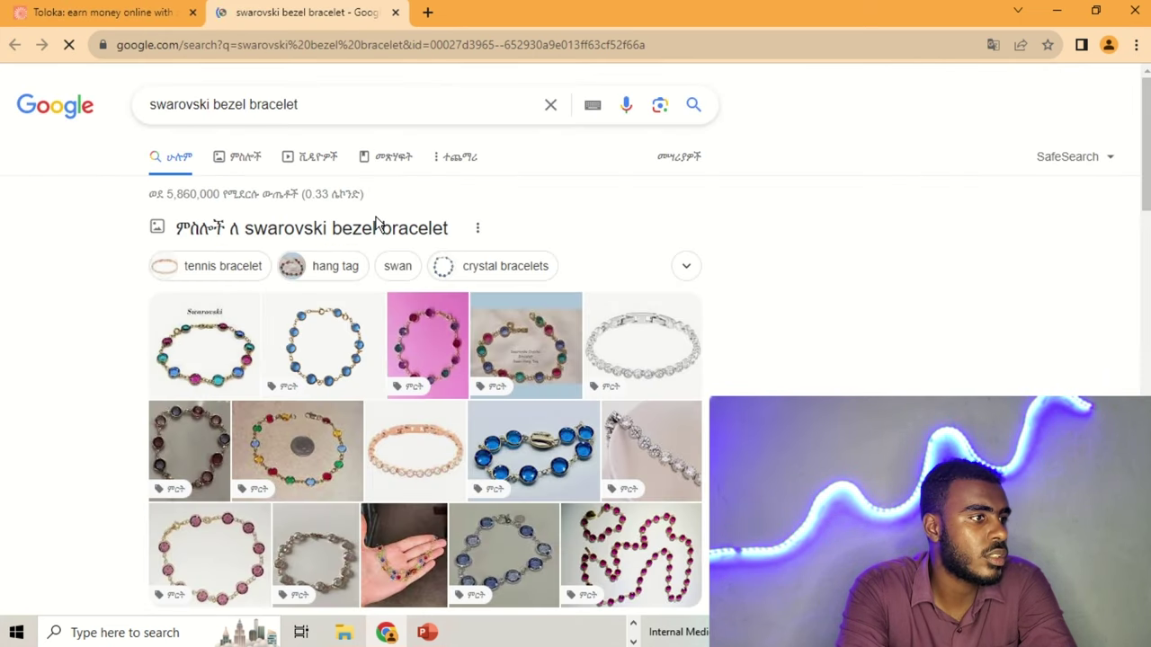
{"action": "scroll", "coordinate": [462, 357], "scroll_direction": "down", "scroll_amount": 5}
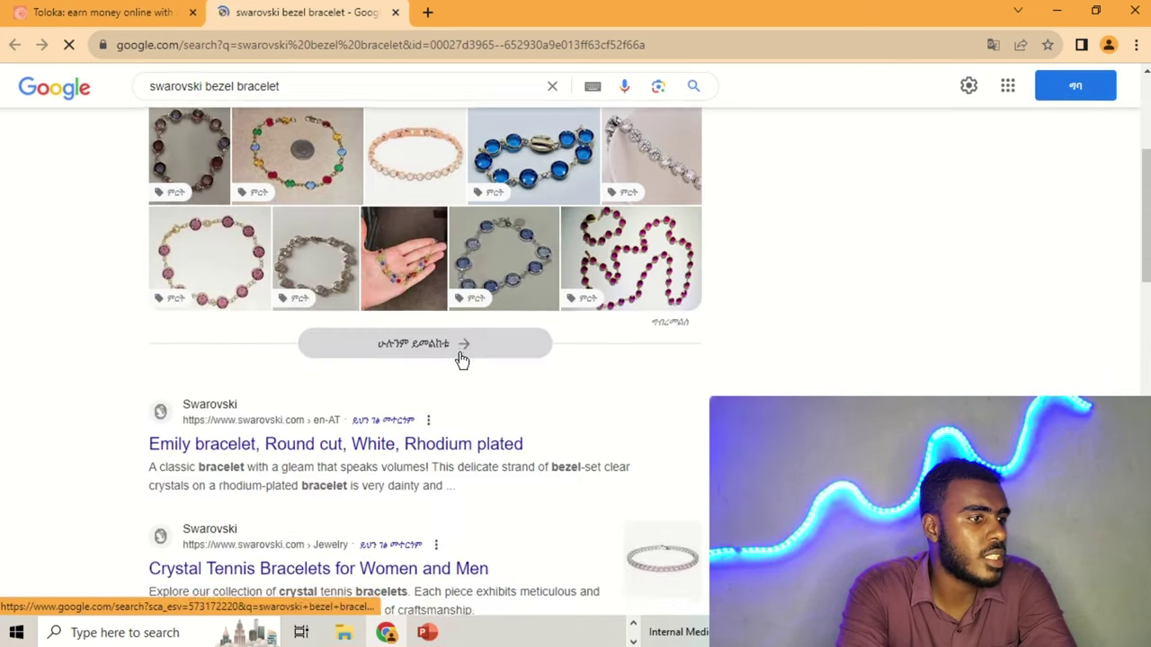
{"action": "left_click", "coordinate": [395, 13]}
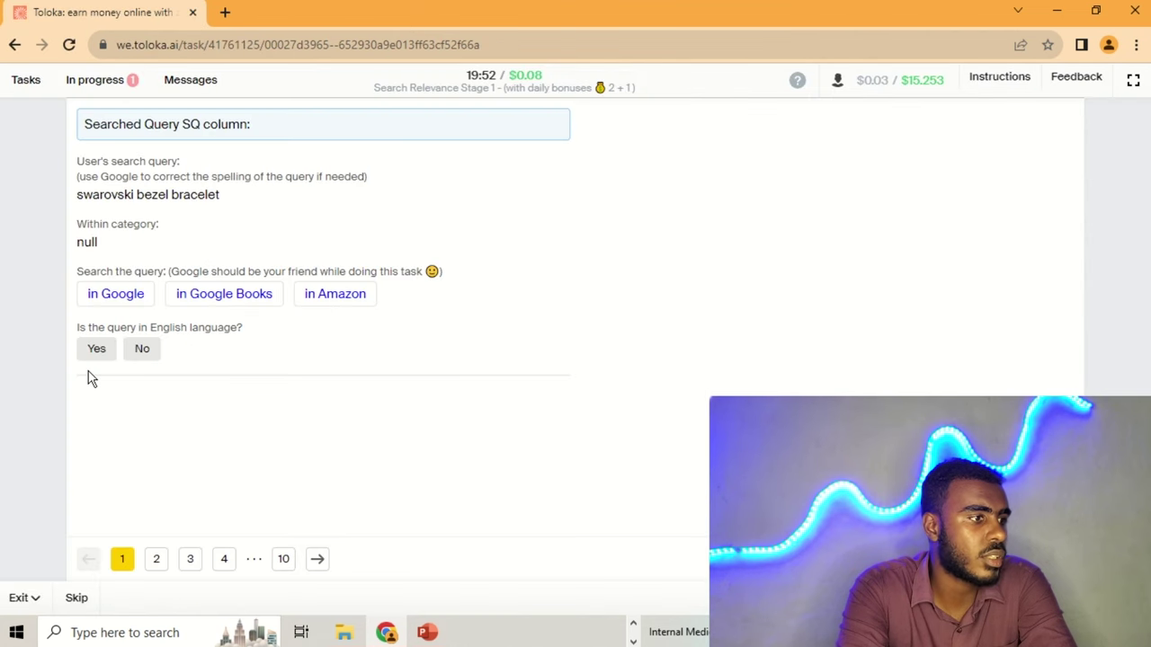
{"action": "left_click", "coordinate": [94, 350]}
{"action": "left_click", "coordinate": [125, 424]}
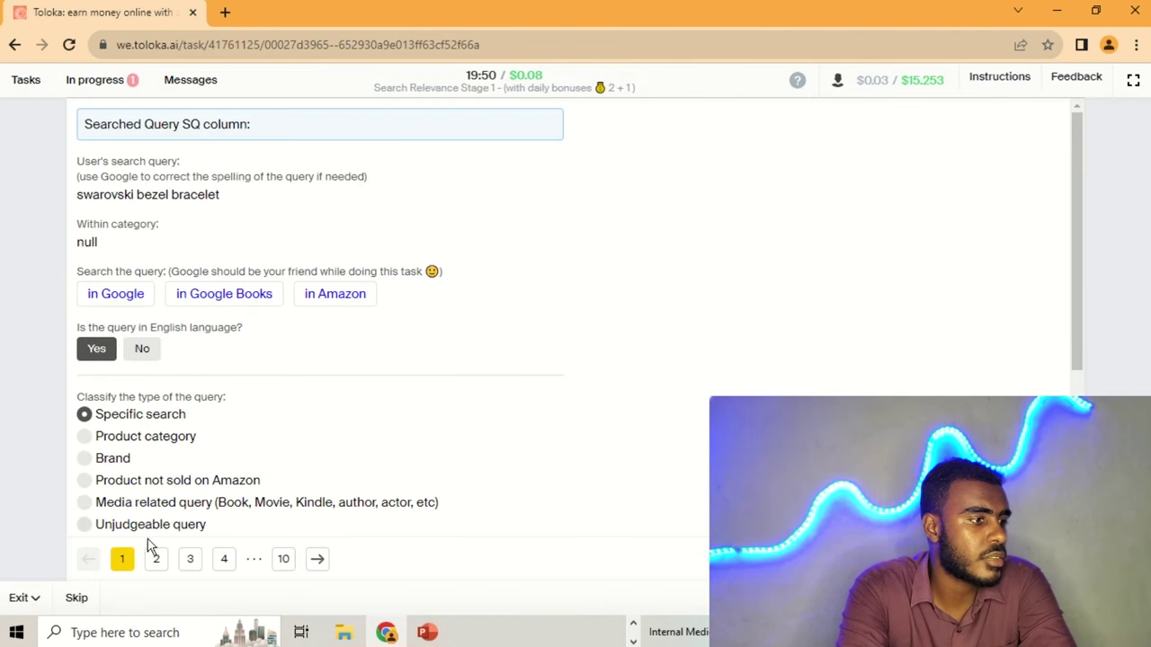
- Go to item 2, look up "buzz patterson" on Google, and mark it as English and Media related query
{"action": "left_click", "coordinate": [160, 565]}
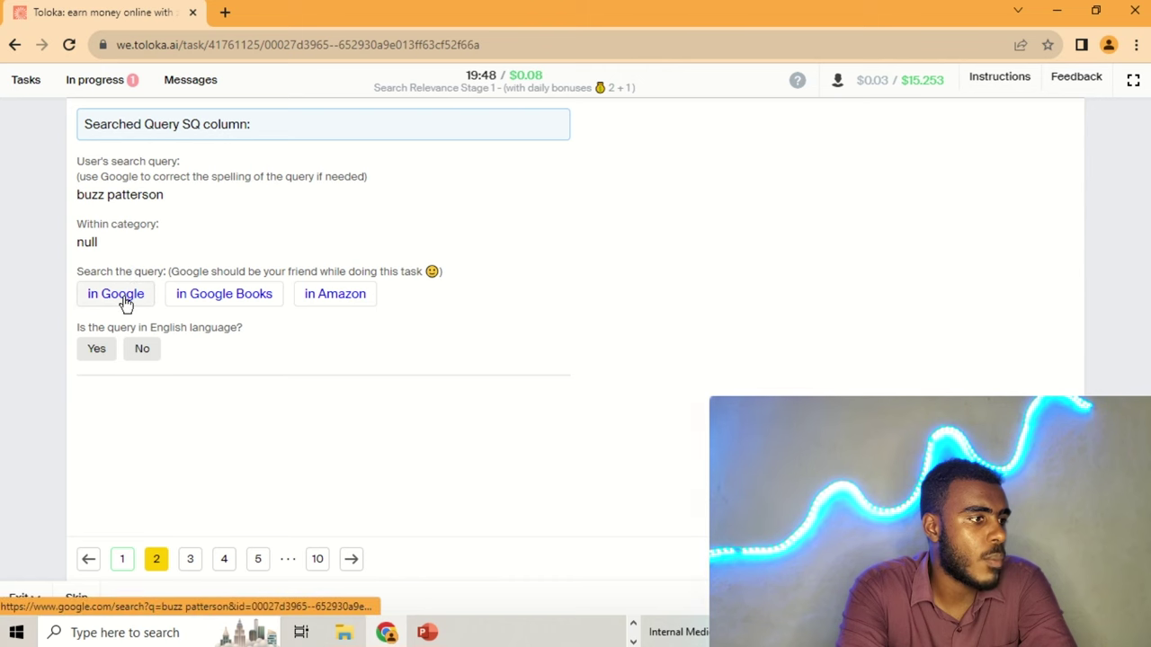
{"action": "left_click", "coordinate": [125, 304]}
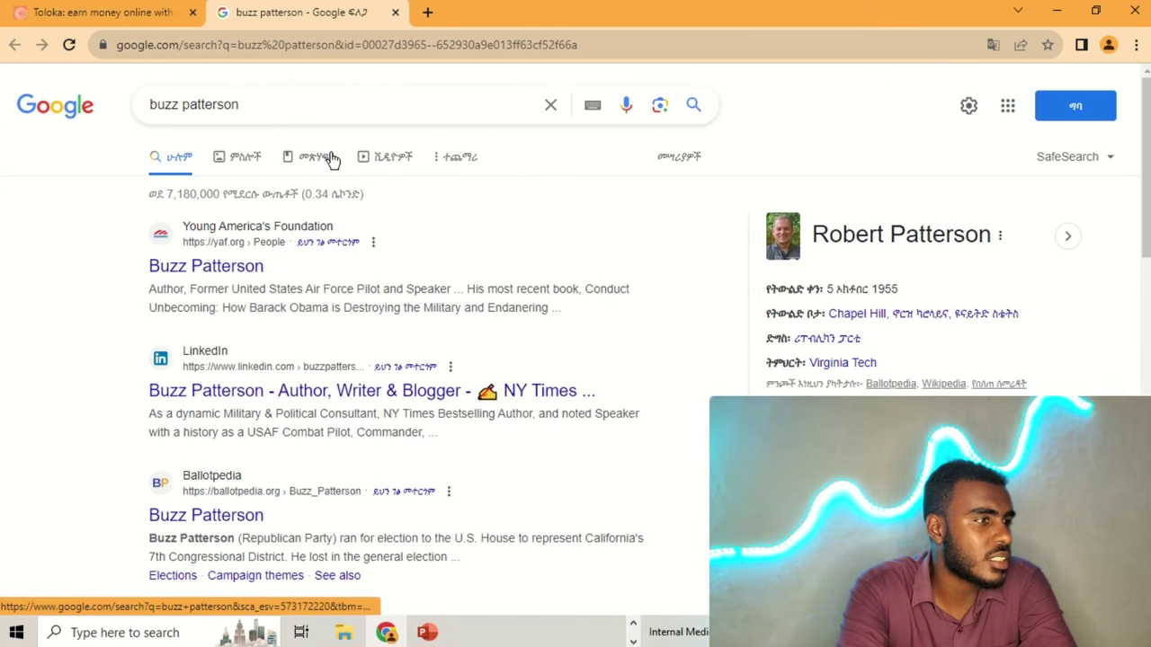
{"action": "left_click", "coordinate": [394, 13]}
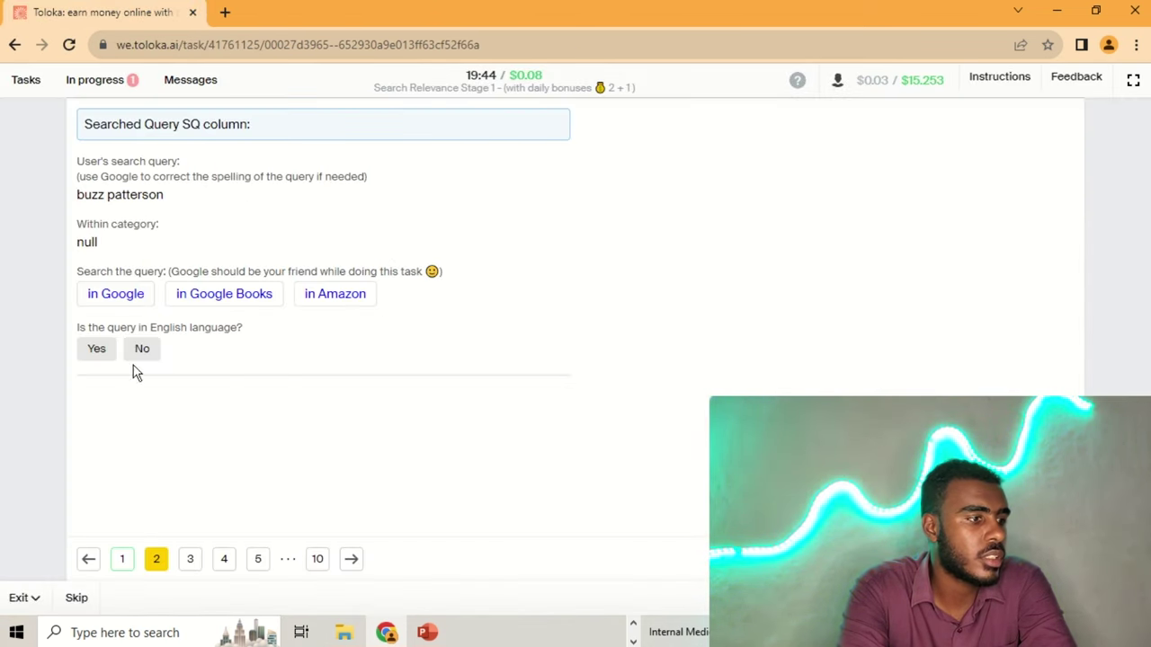
{"action": "left_click", "coordinate": [97, 350]}
{"action": "left_click", "coordinate": [180, 507]}
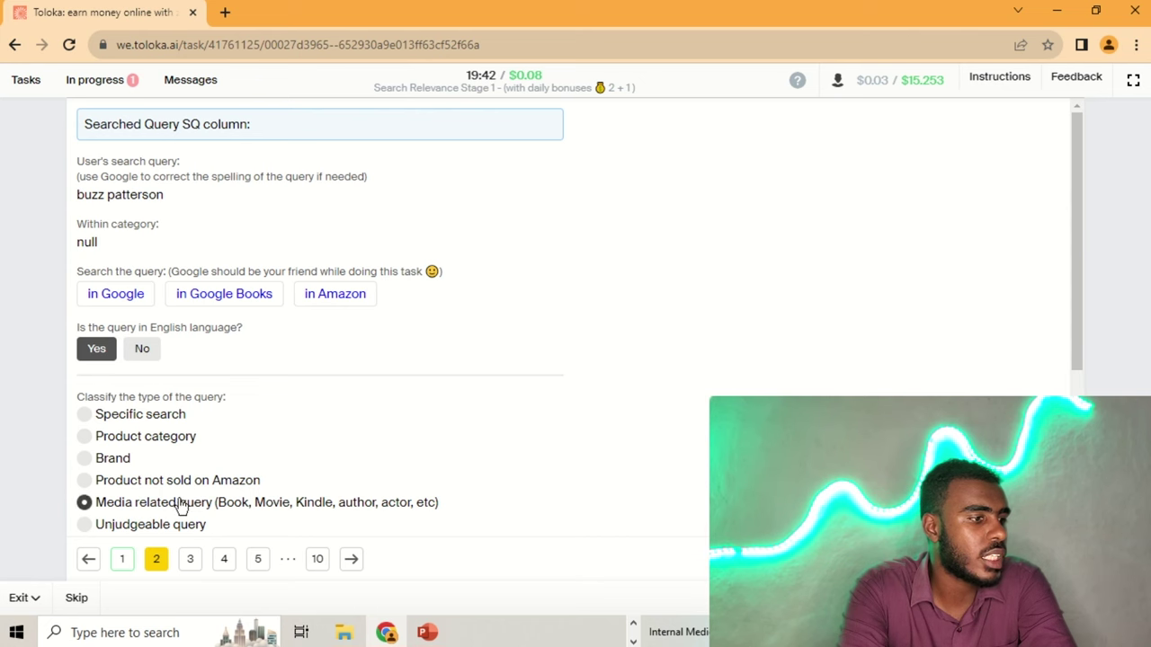
- Go to item 3, look up "hard kombucha" on Google, and mark it as English and Specific search
{"action": "left_click", "coordinate": [195, 561]}
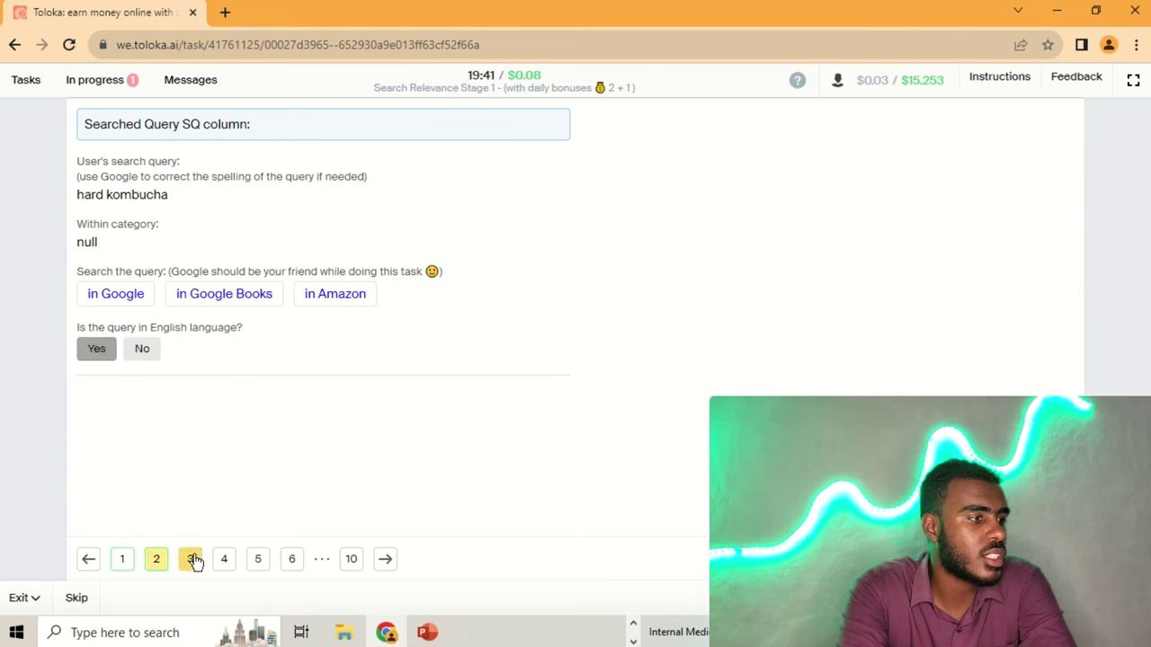
{"action": "left_click", "coordinate": [128, 298]}
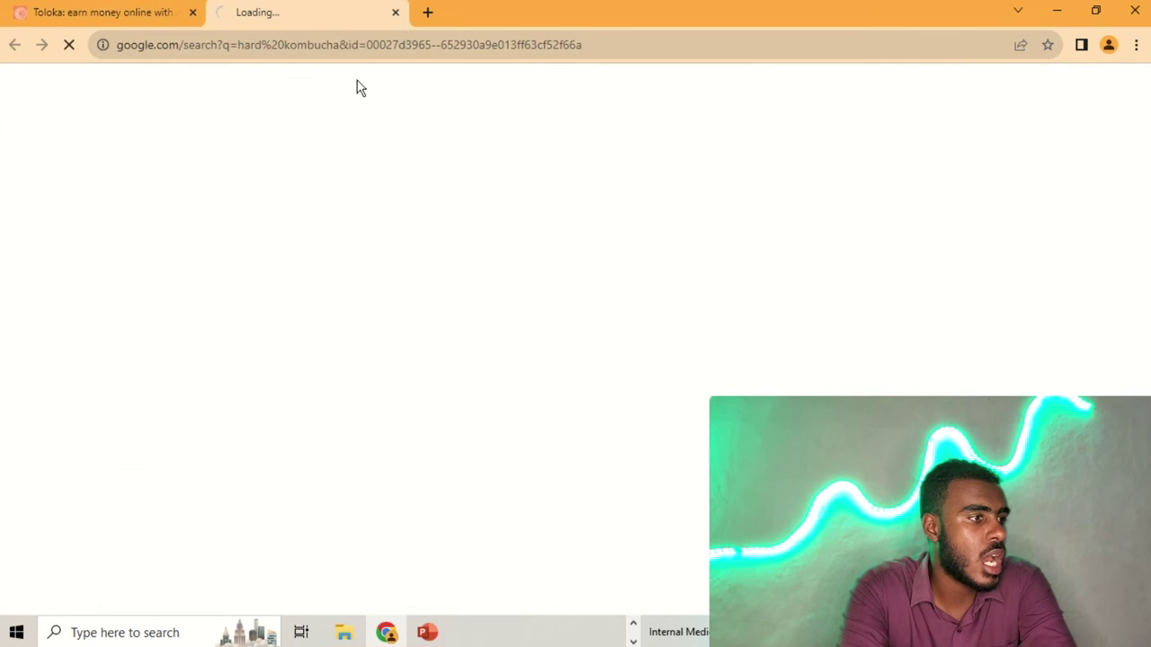
{"action": "left_click", "coordinate": [396, 12]}
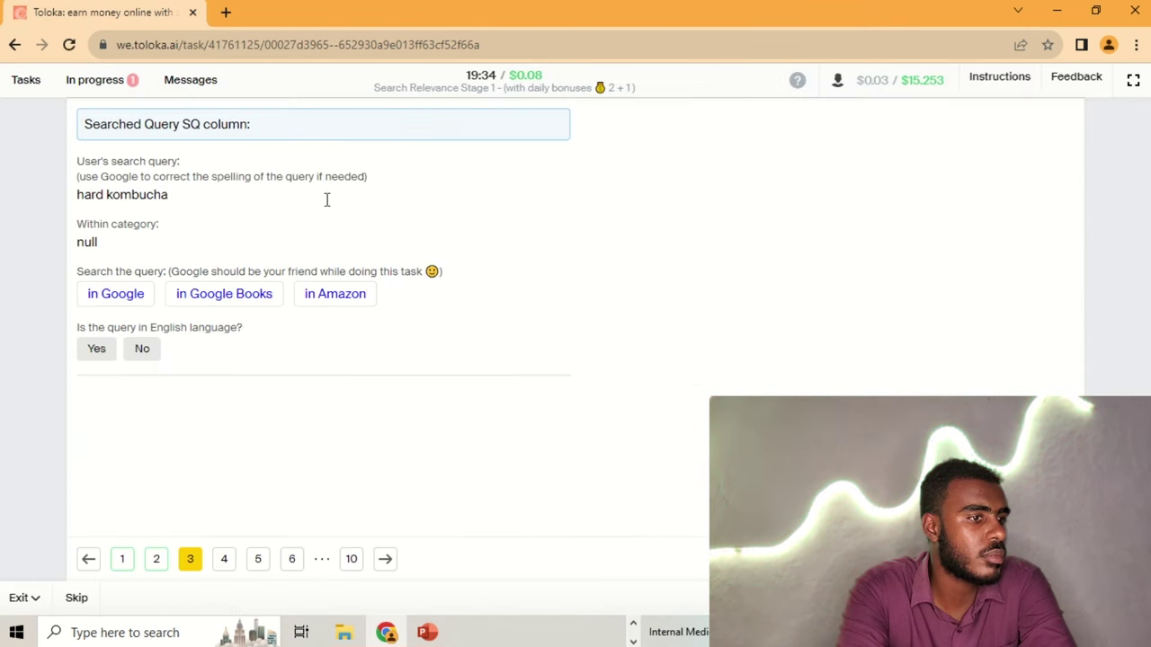
{"action": "left_click", "coordinate": [96, 352]}
{"action": "left_click", "coordinate": [129, 421]}
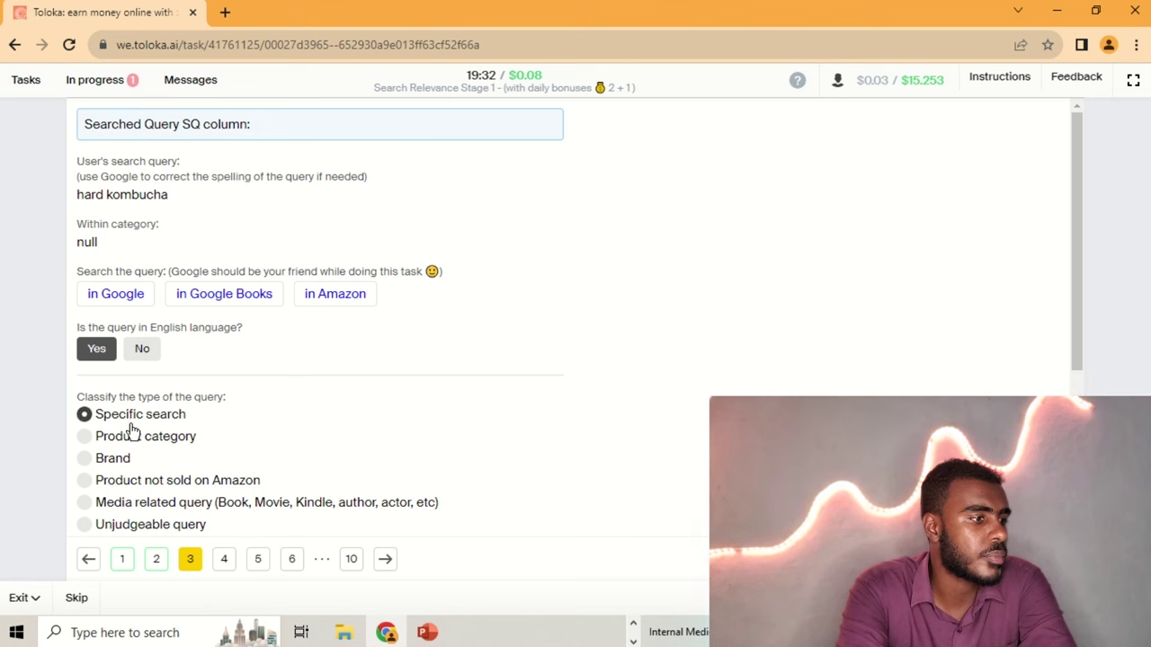
- Go to item 4, look up "marvelous miss maisey" on Google, and mark it as English and Media related query
{"action": "left_click", "coordinate": [222, 560]}
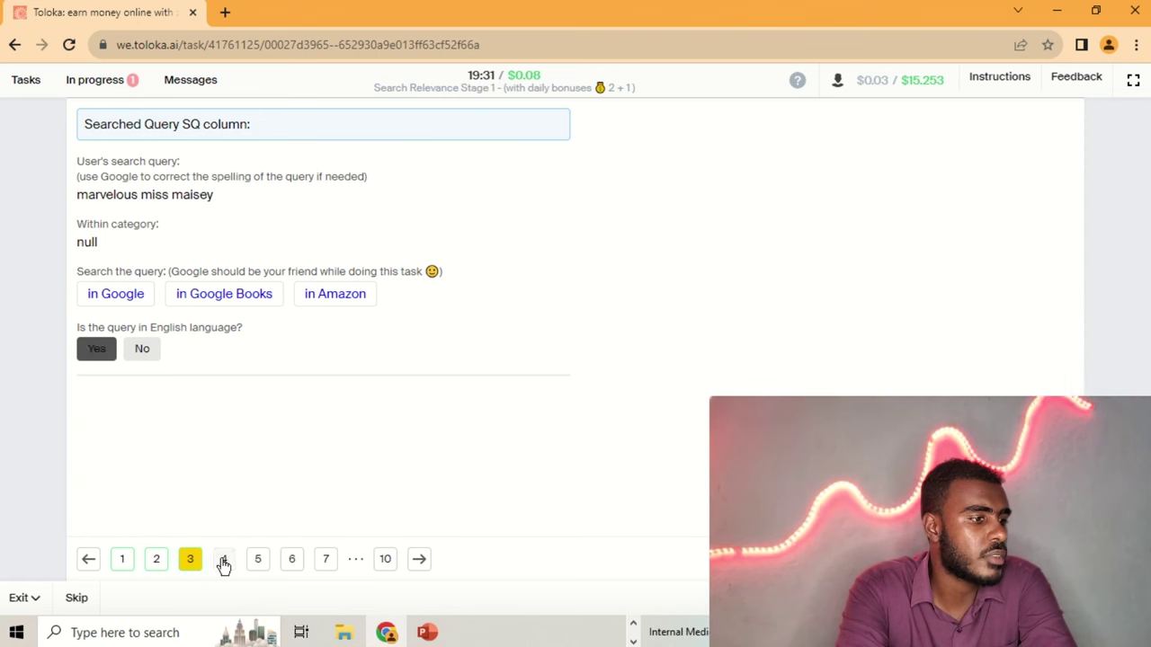
{"action": "left_click", "coordinate": [127, 306]}
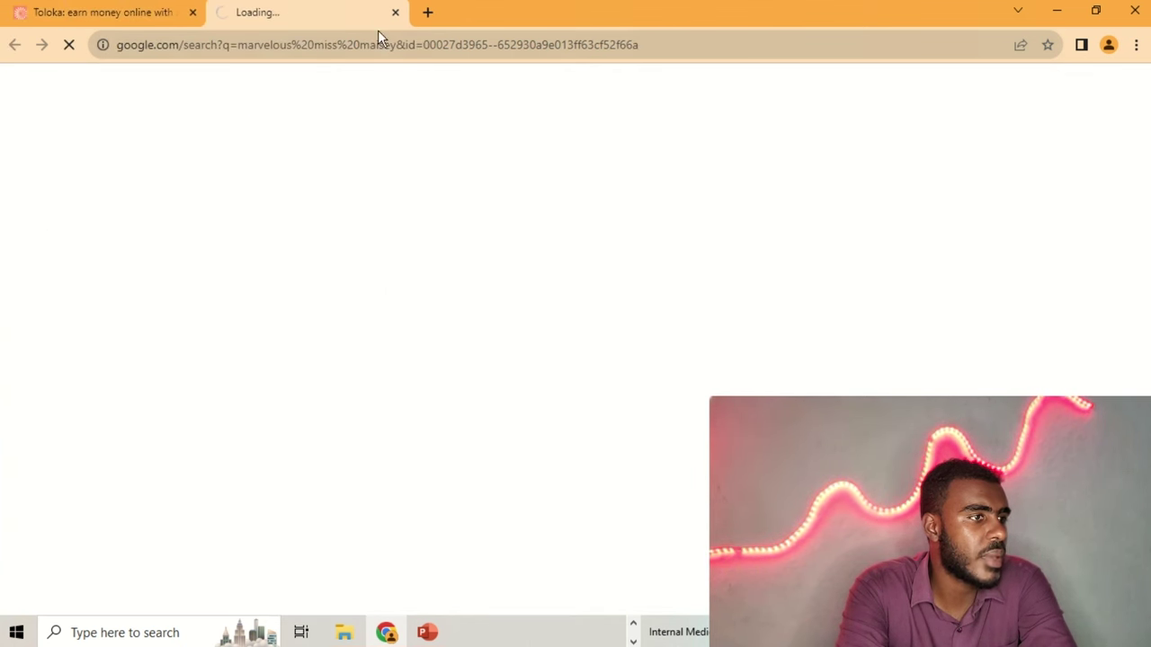
{"action": "left_click", "coordinate": [395, 13]}
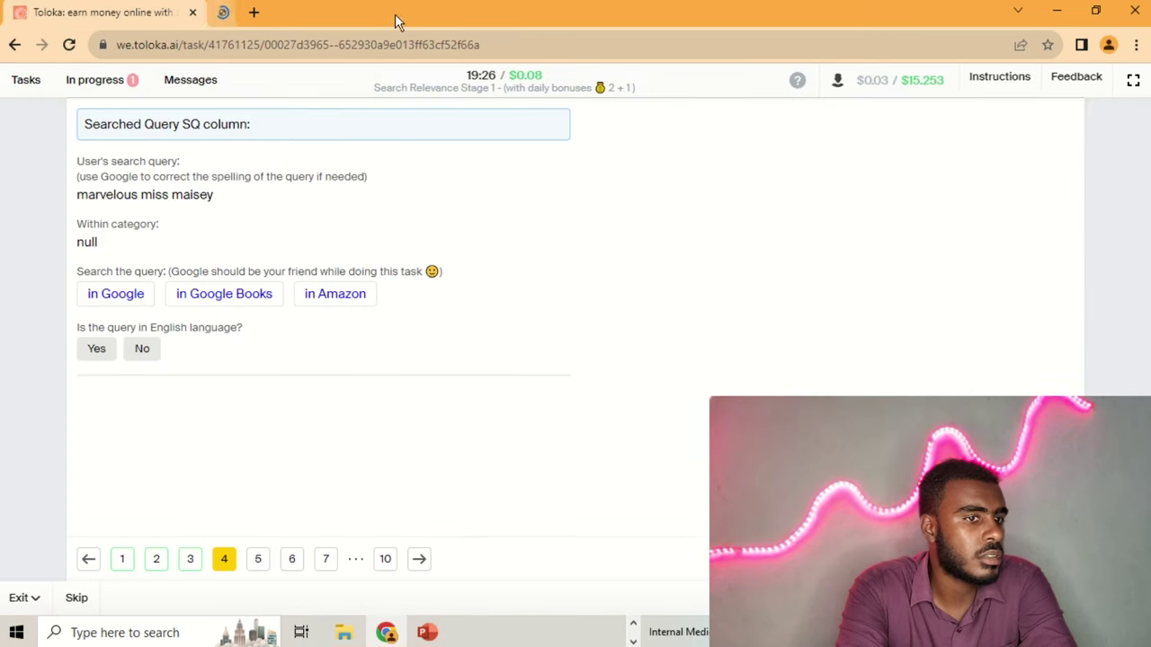
{"action": "left_click", "coordinate": [93, 357]}
{"action": "left_click", "coordinate": [180, 504]}
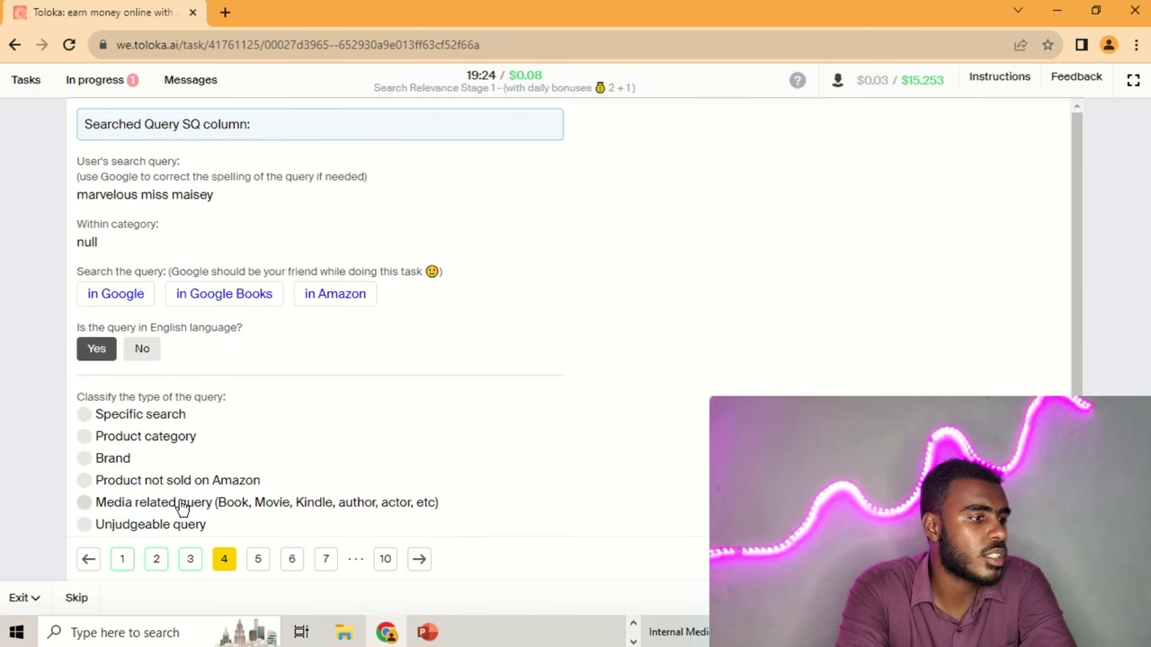
- Go to item 5, look up "mi tv box 4k" on Google, and mark the query as English
{"action": "left_click", "coordinate": [258, 559]}
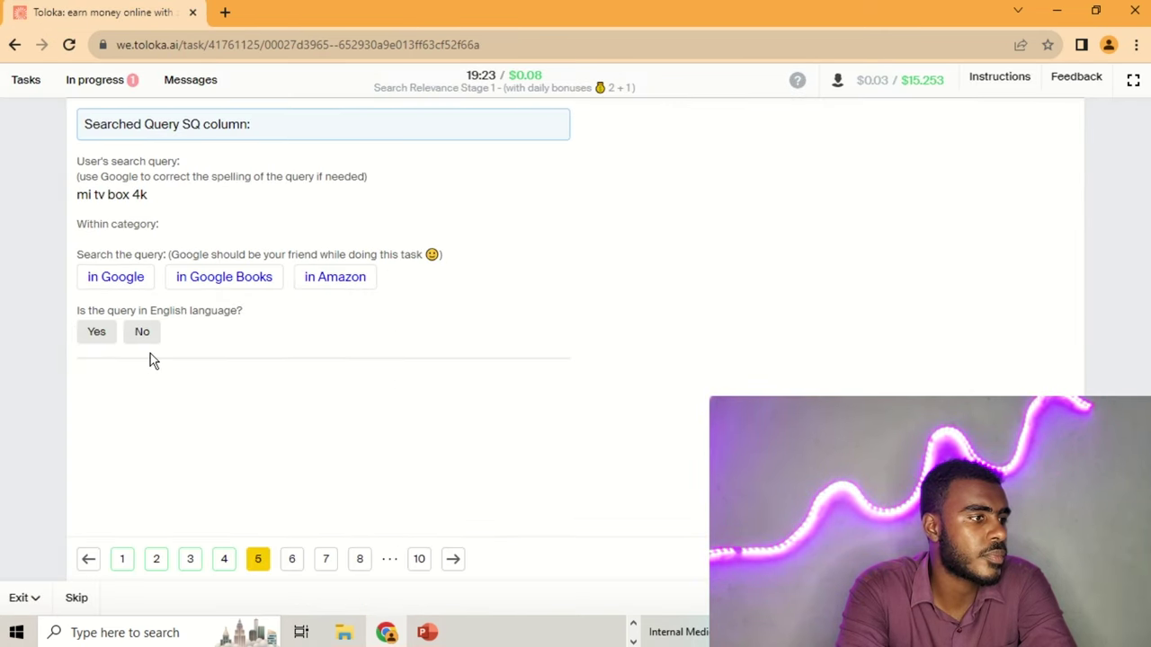
{"action": "left_click", "coordinate": [112, 281]}
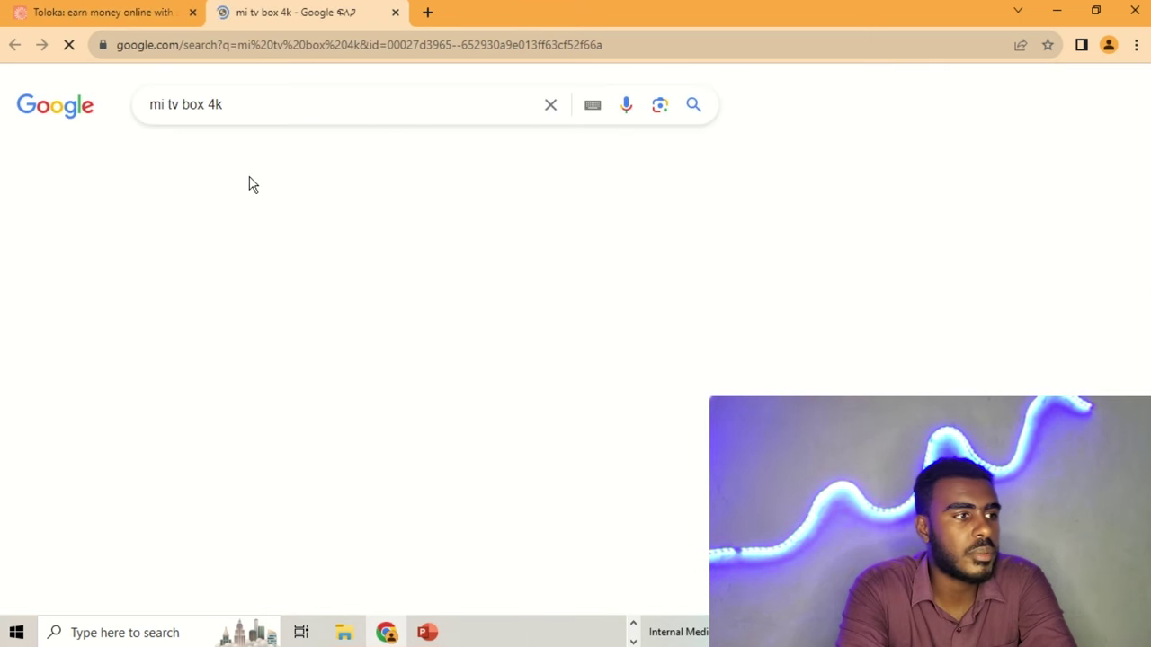
{"action": "scroll", "coordinate": [251, 185], "scroll_direction": "down", "scroll_amount": 1}
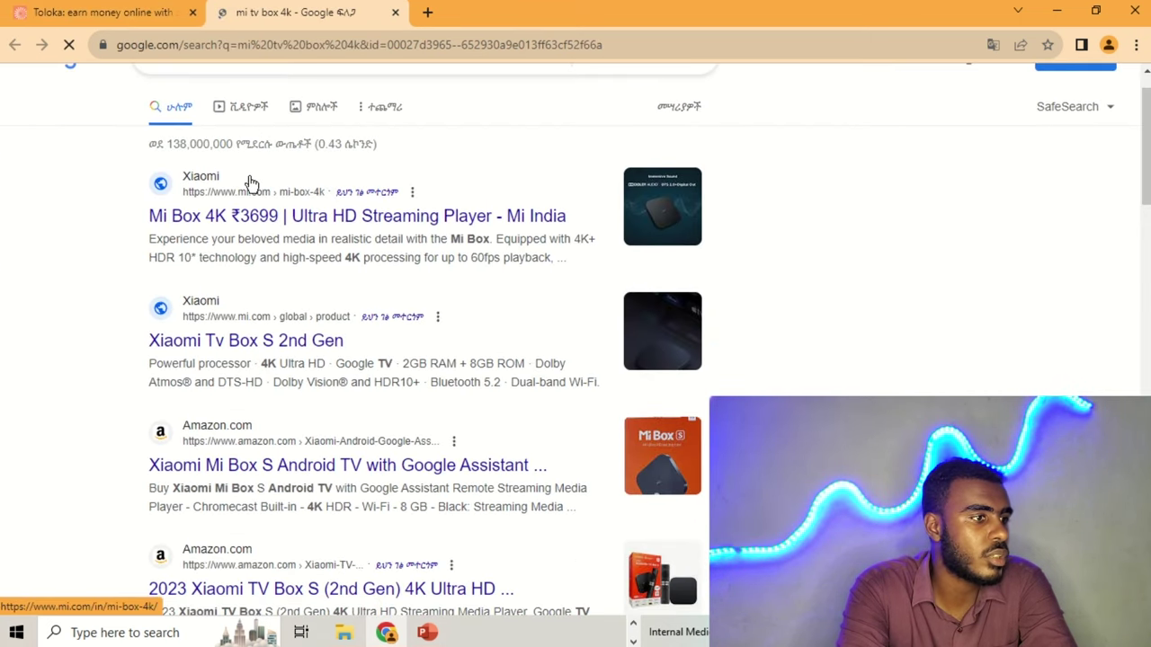
{"action": "scroll", "coordinate": [252, 184], "scroll_direction": "up", "scroll_amount": 1}
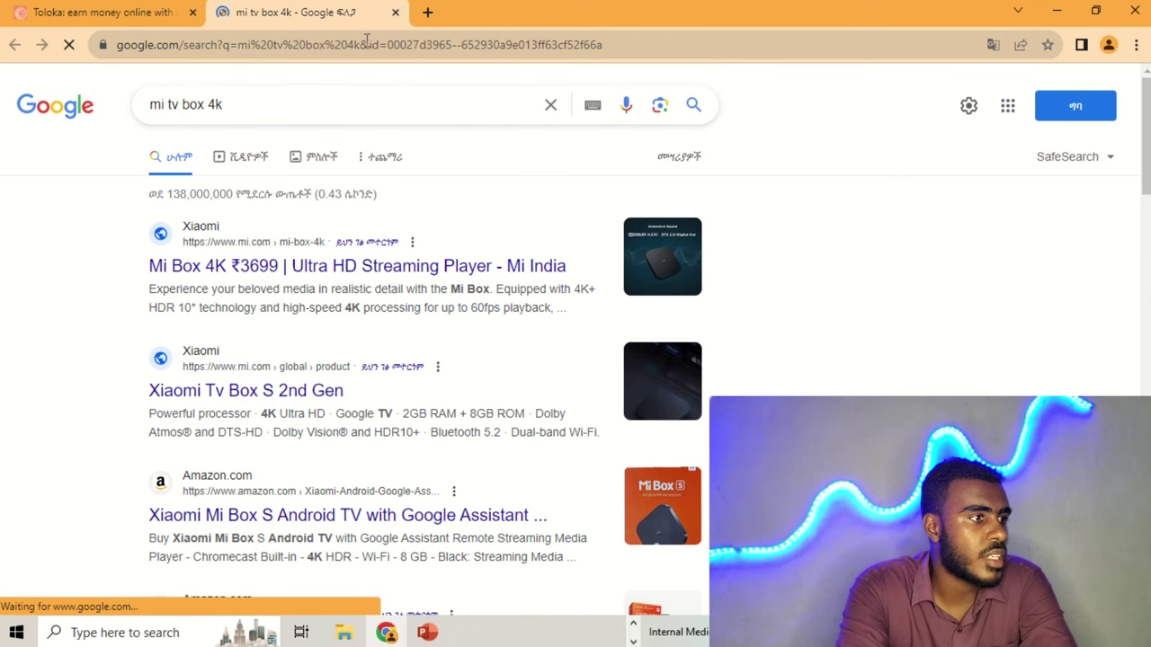
{"action": "left_click", "coordinate": [395, 12]}
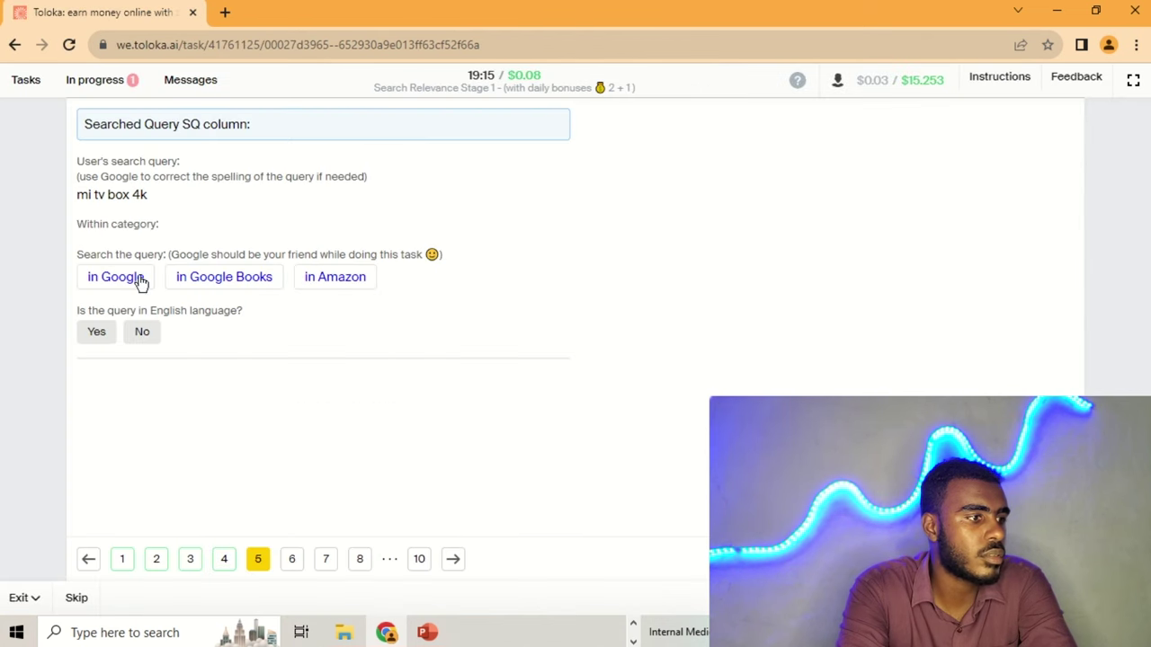
{"action": "left_click", "coordinate": [94, 336]}
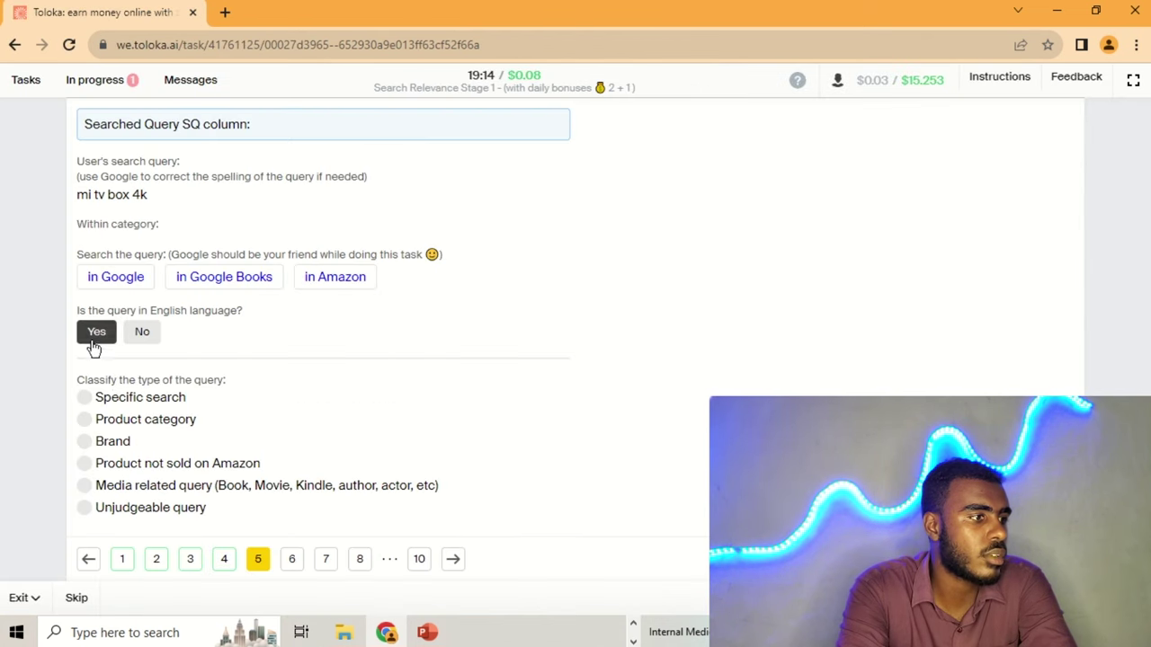
- Go to item 6, look up "plus size front bra 34e" on Google, and mark it as English and Specific search
{"action": "left_click", "coordinate": [292, 569]}
{"action": "left_click", "coordinate": [131, 296]}
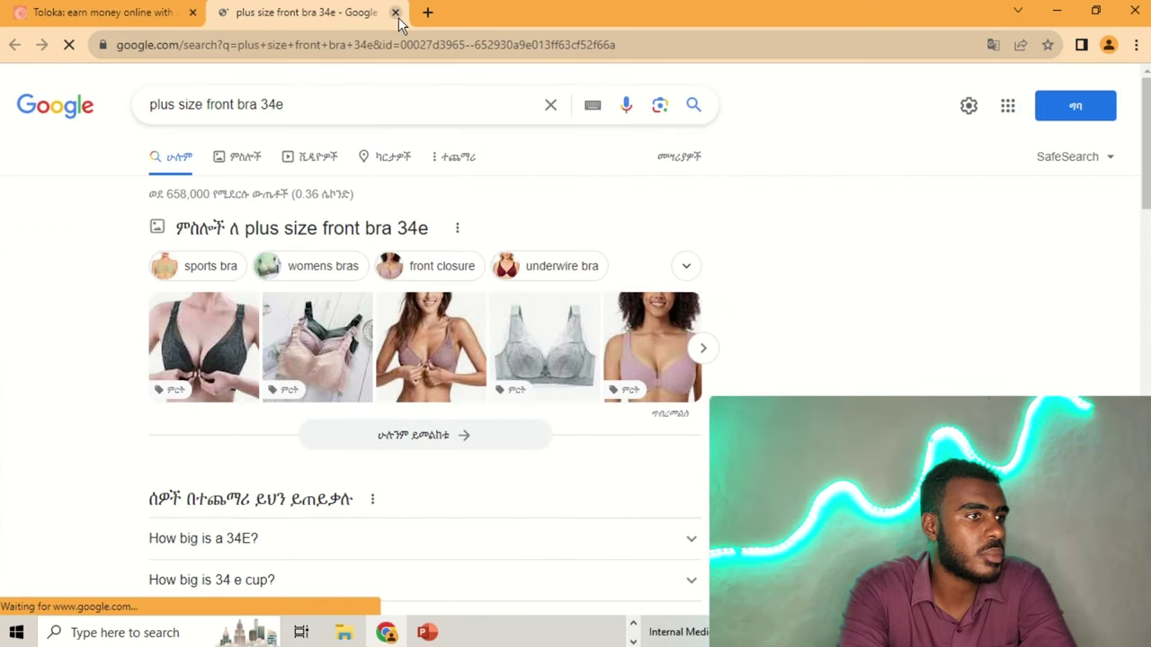
{"action": "left_click", "coordinate": [395, 12]}
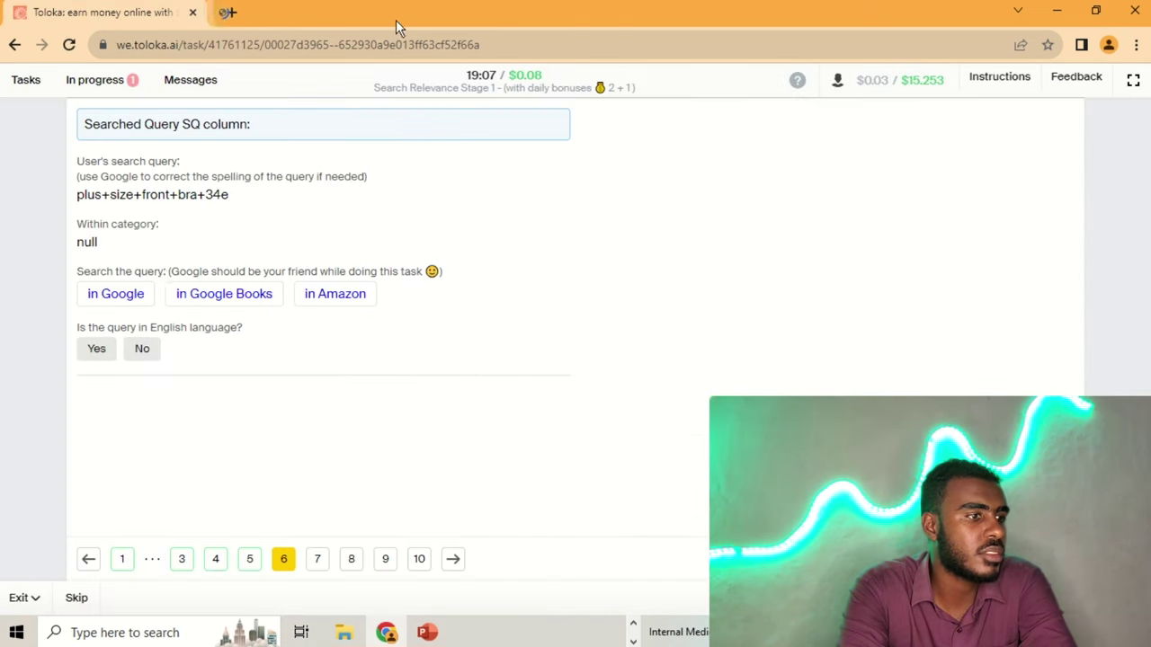
{"action": "left_click", "coordinate": [90, 356]}
{"action": "left_click", "coordinate": [126, 419]}
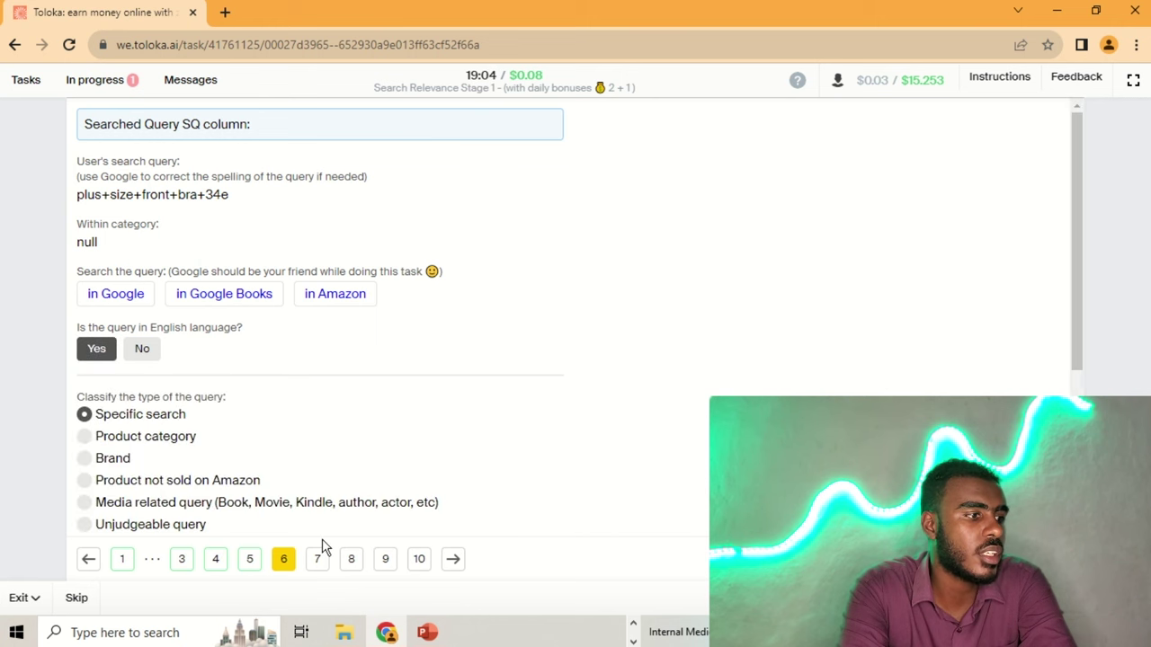
- Go to item 7, look up "eine liebe aus nichts" on Google, and mark it as English and Media related query
{"action": "left_click", "coordinate": [318, 561]}
{"action": "left_click", "coordinate": [118, 296]}
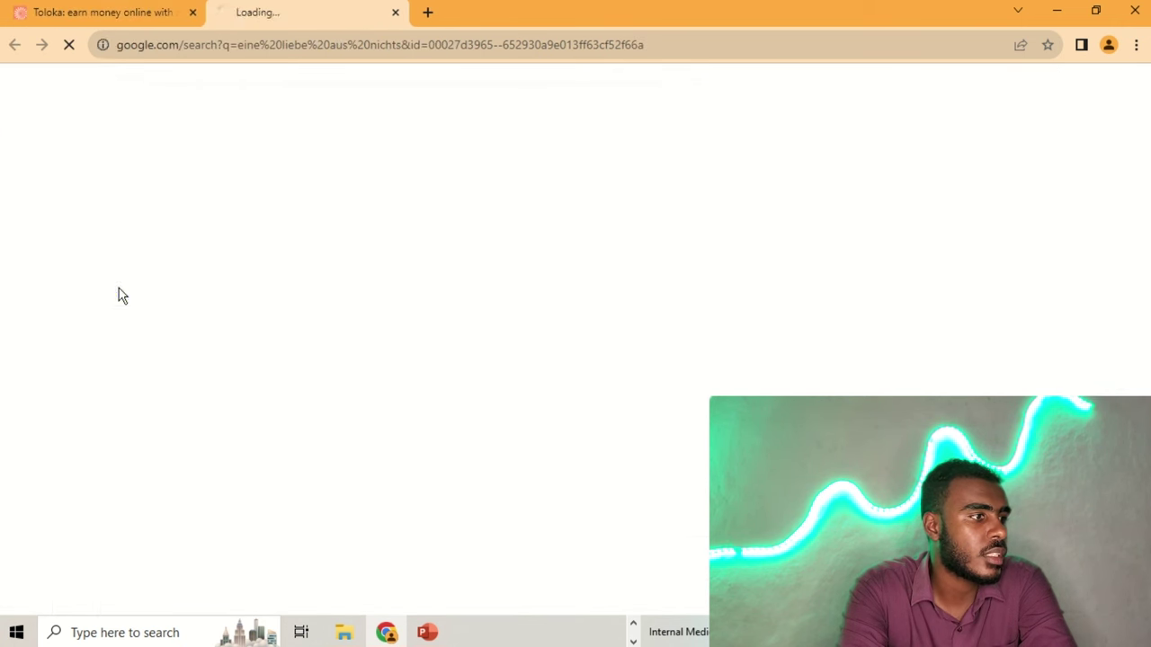
{"action": "scroll", "coordinate": [486, 335], "scroll_direction": "down", "scroll_amount": 2}
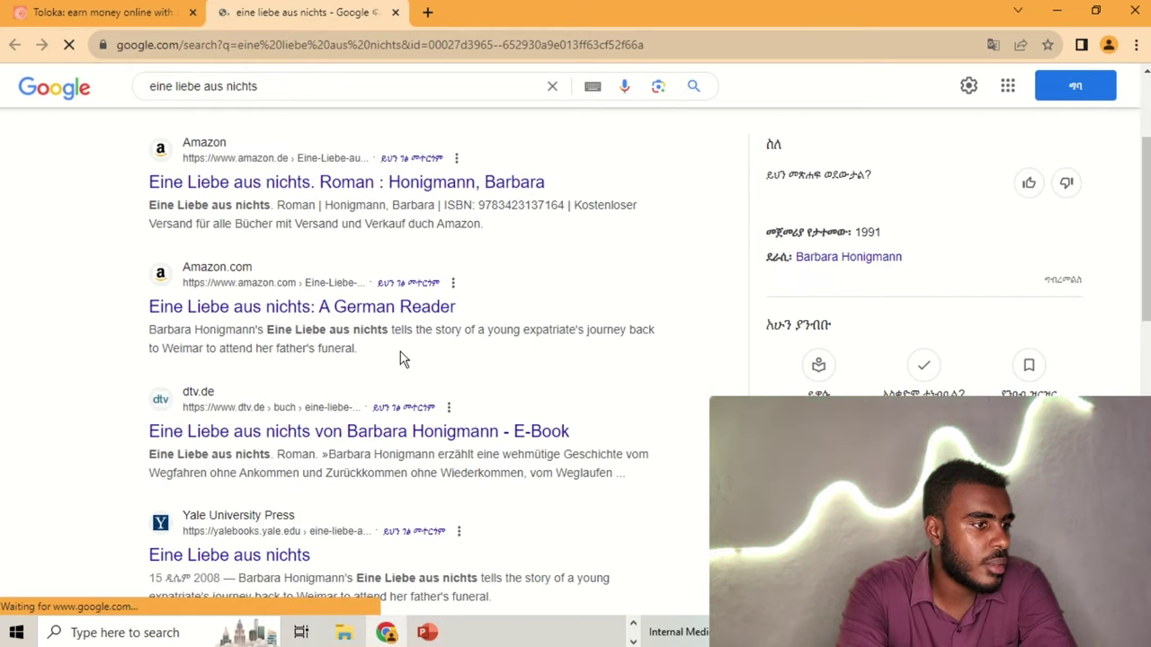
{"action": "scroll", "coordinate": [401, 351], "scroll_direction": "down", "scroll_amount": 1}
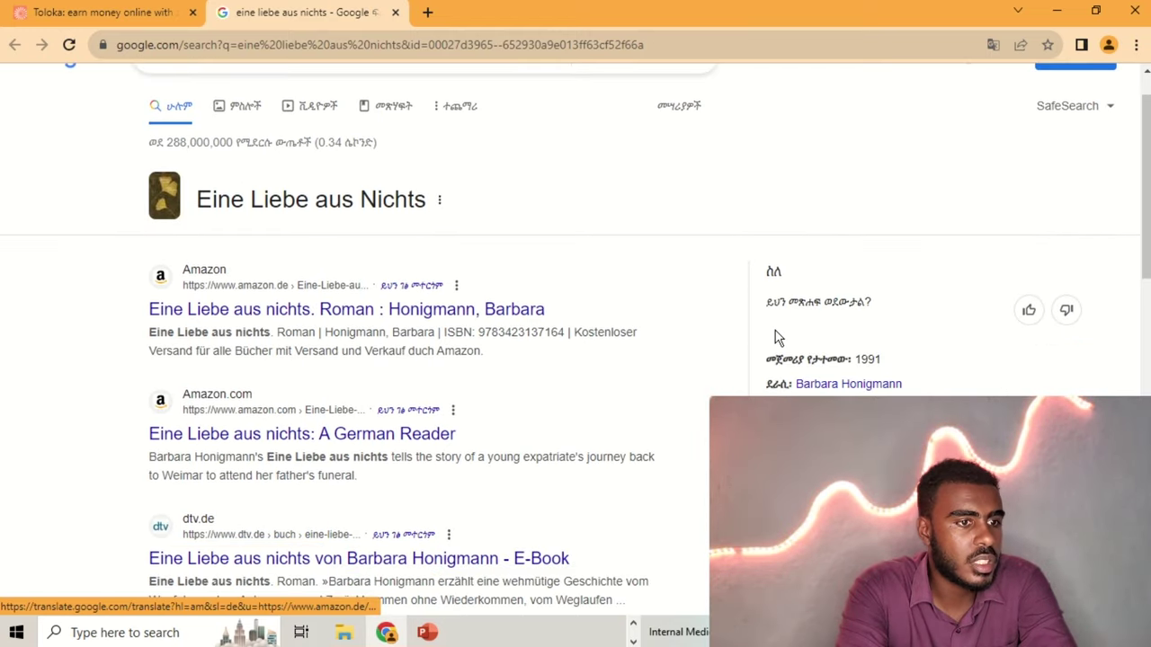
{"action": "left_click", "coordinate": [396, 12]}
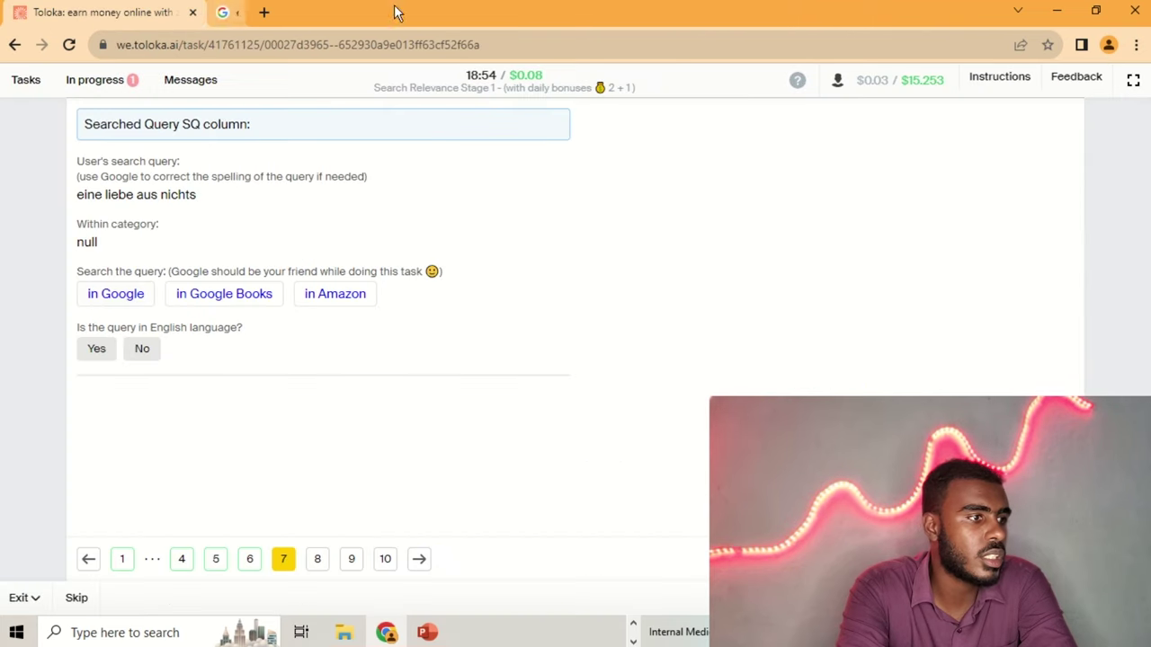
{"action": "left_click", "coordinate": [88, 351]}
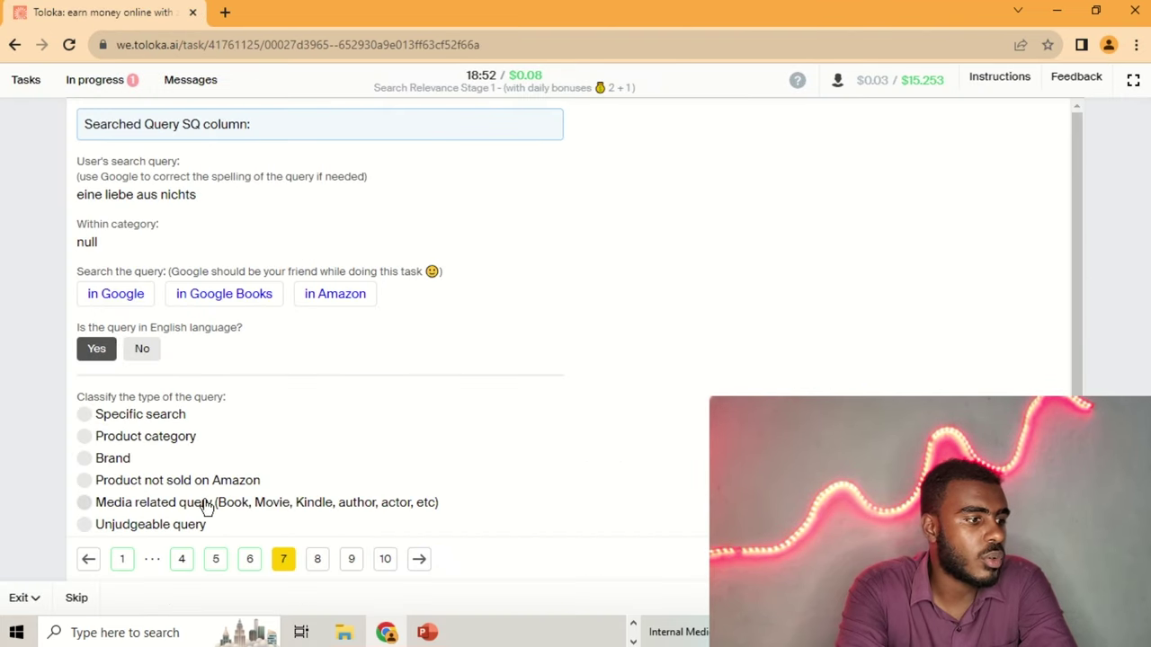
- Go to item 8, look up "baby snack cups" on Google, and mark it as English and Specific search
{"action": "left_click", "coordinate": [319, 559]}
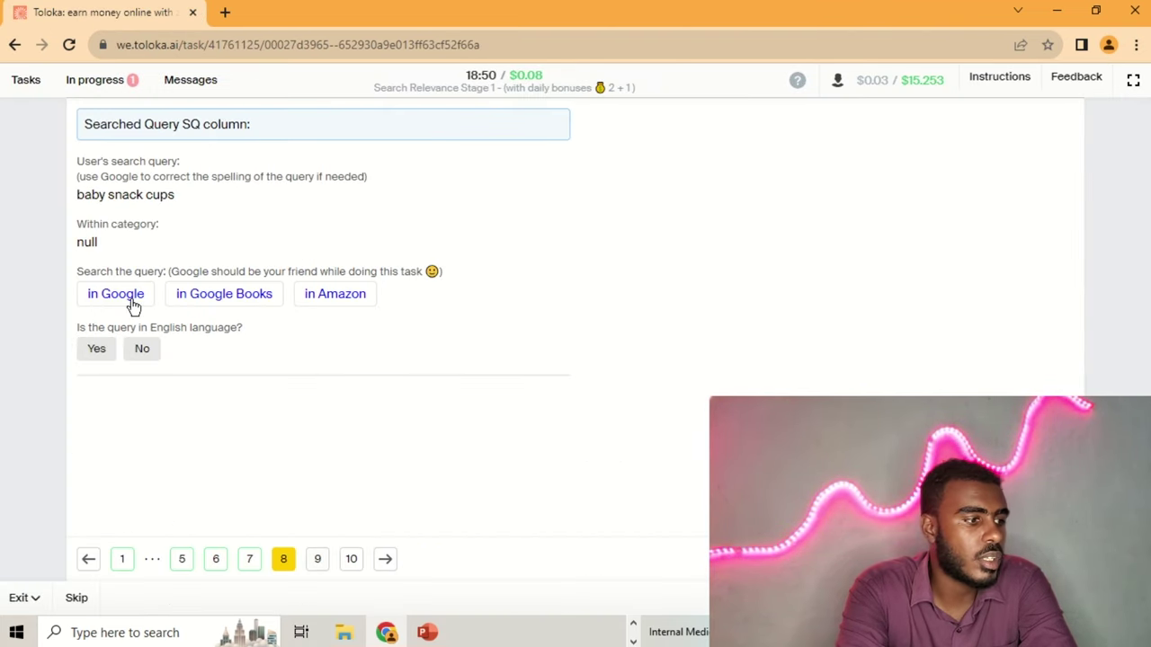
{"action": "left_click", "coordinate": [112, 306]}
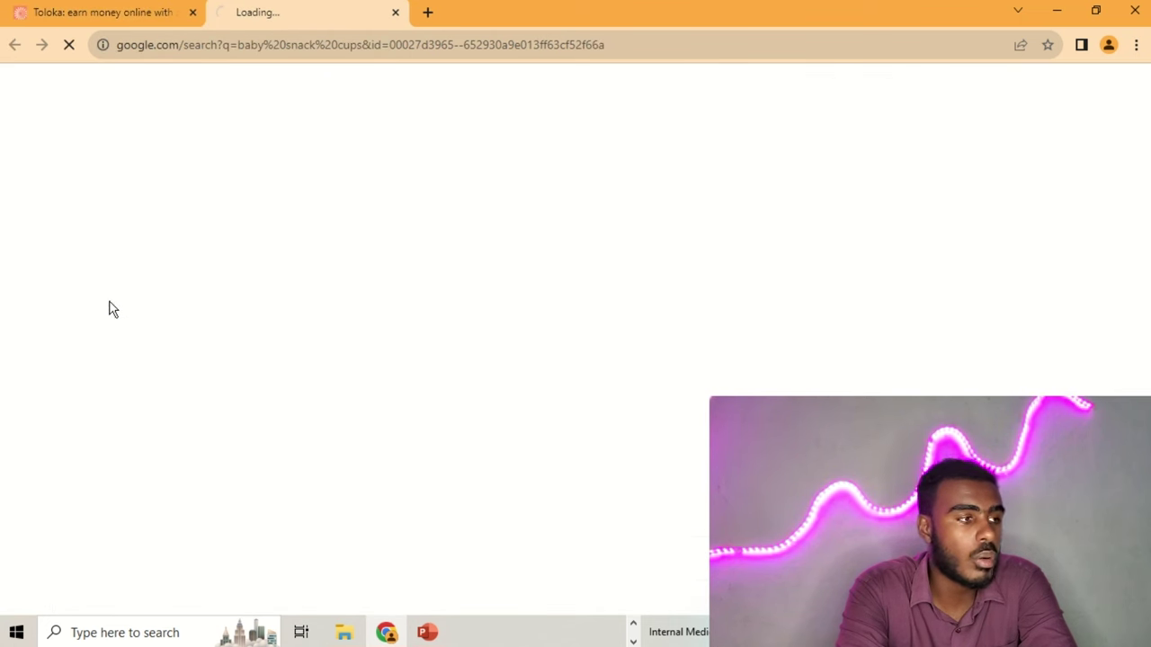
{"action": "left_click", "coordinate": [397, 13]}
{"action": "left_click", "coordinate": [115, 350]}
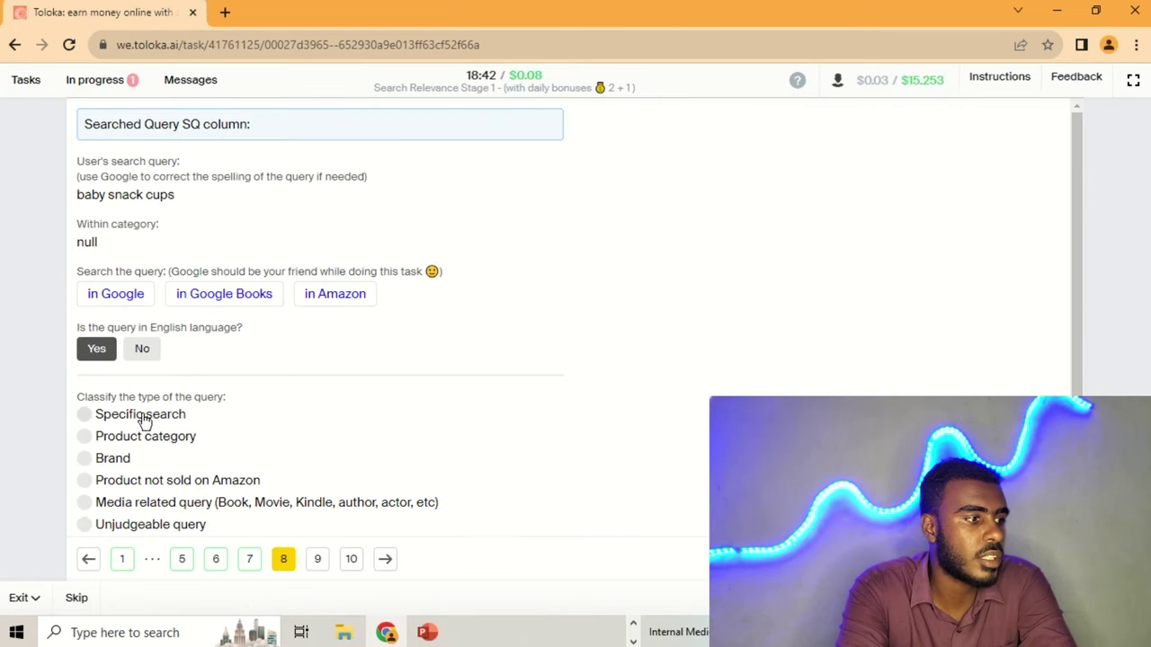
{"action": "left_click", "coordinate": [143, 420]}
- Go to item 9, look up "car door entry protector for glc300" on Google, and mark it as English and Specific search
{"action": "left_click", "coordinate": [314, 562]}
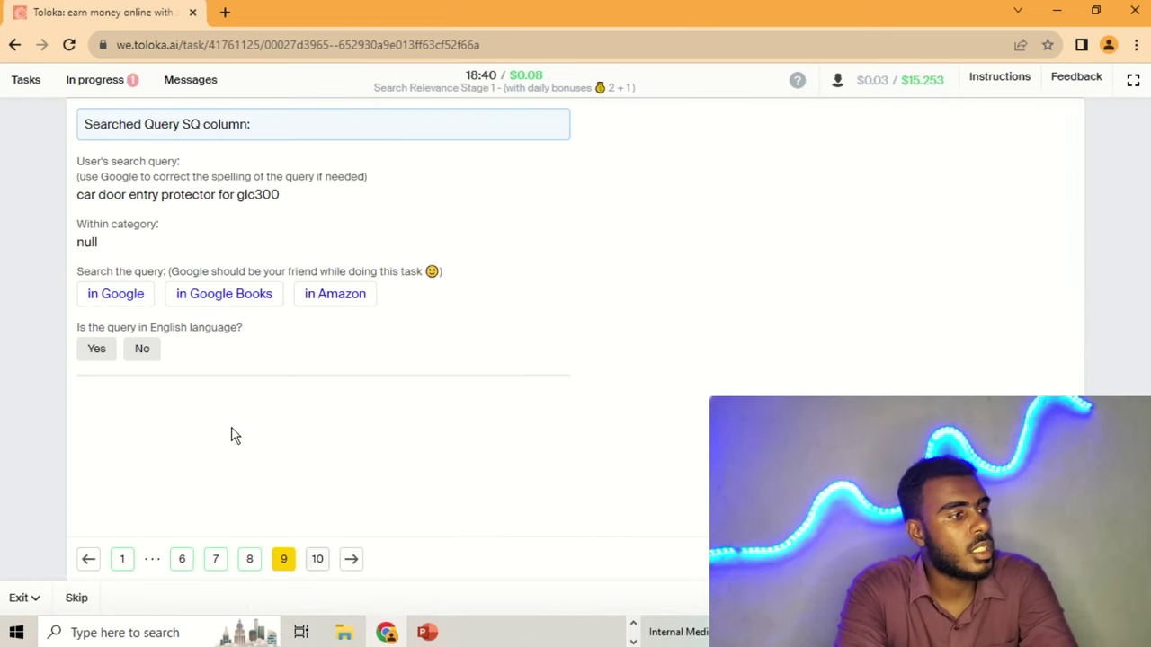
{"action": "left_click", "coordinate": [116, 294]}
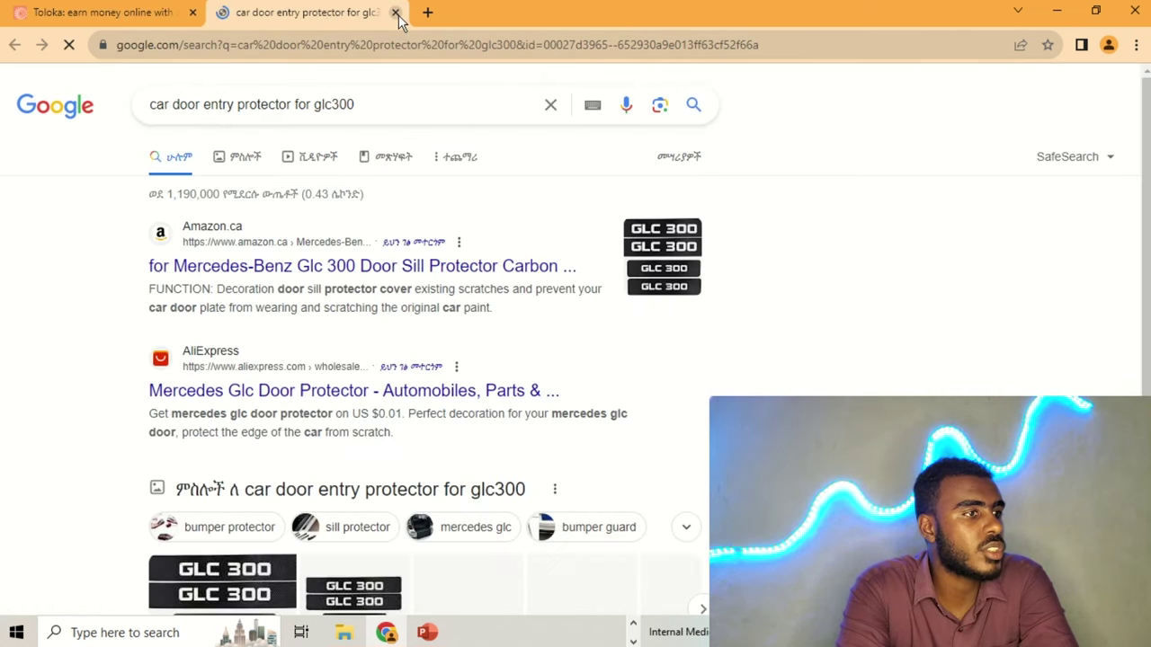
{"action": "left_click", "coordinate": [394, 12]}
{"action": "left_click", "coordinate": [91, 350]}
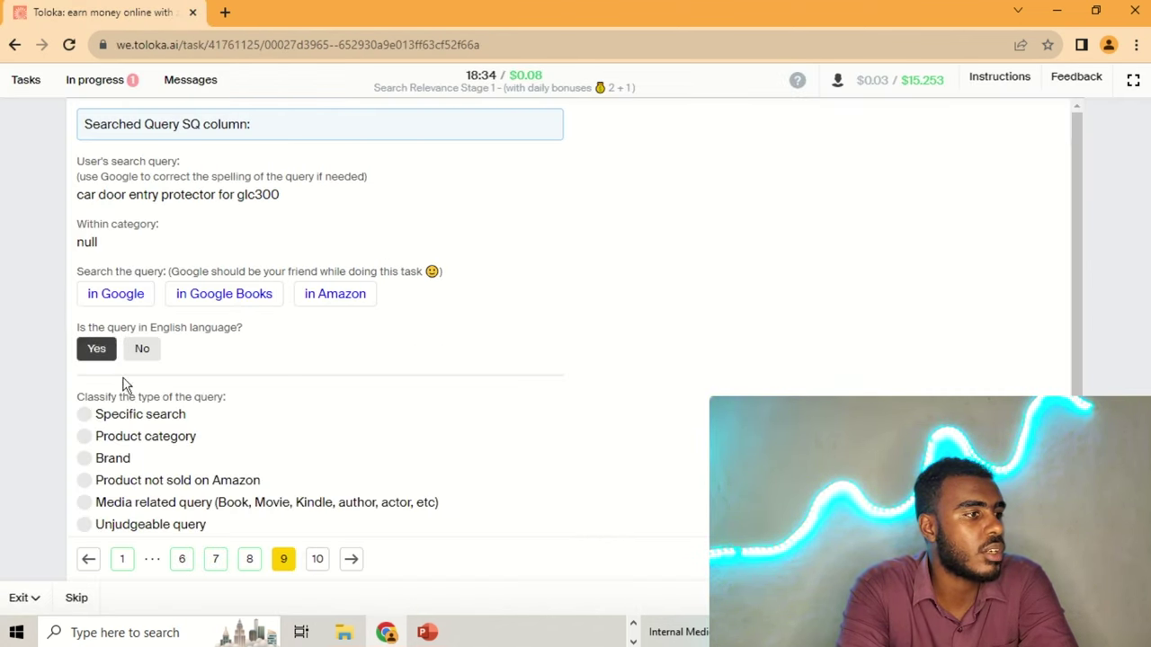
{"action": "left_click", "coordinate": [141, 413]}
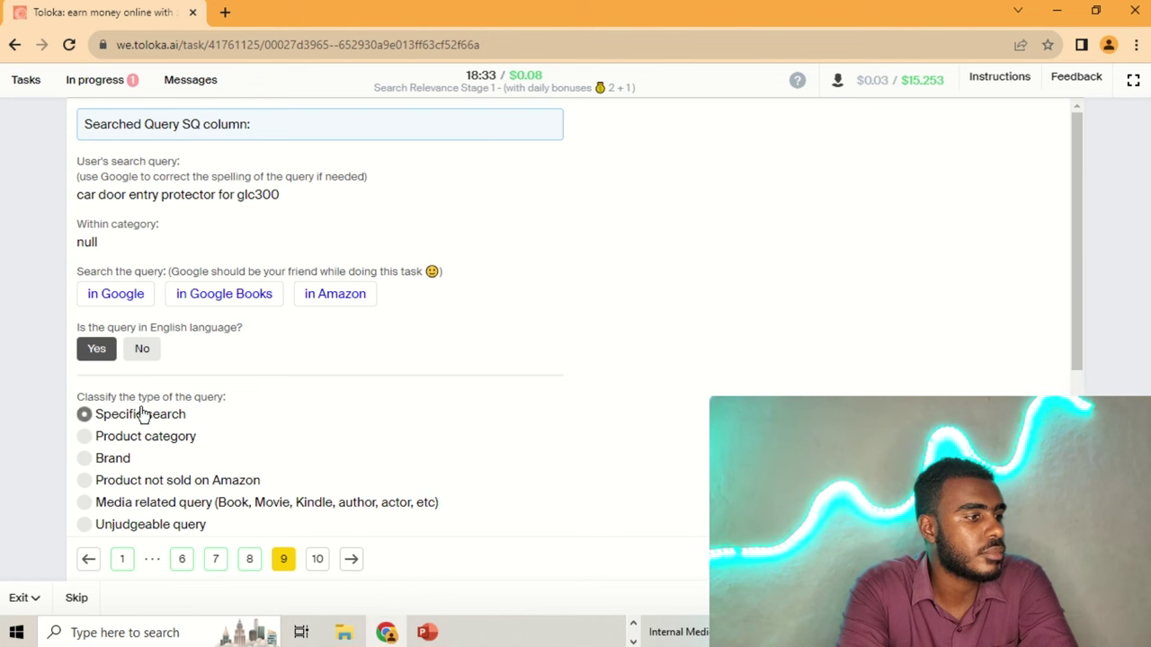
- Go to item 10 and look through the Google results for "switch or pc hollow knight"
{"action": "left_click", "coordinate": [315, 559]}
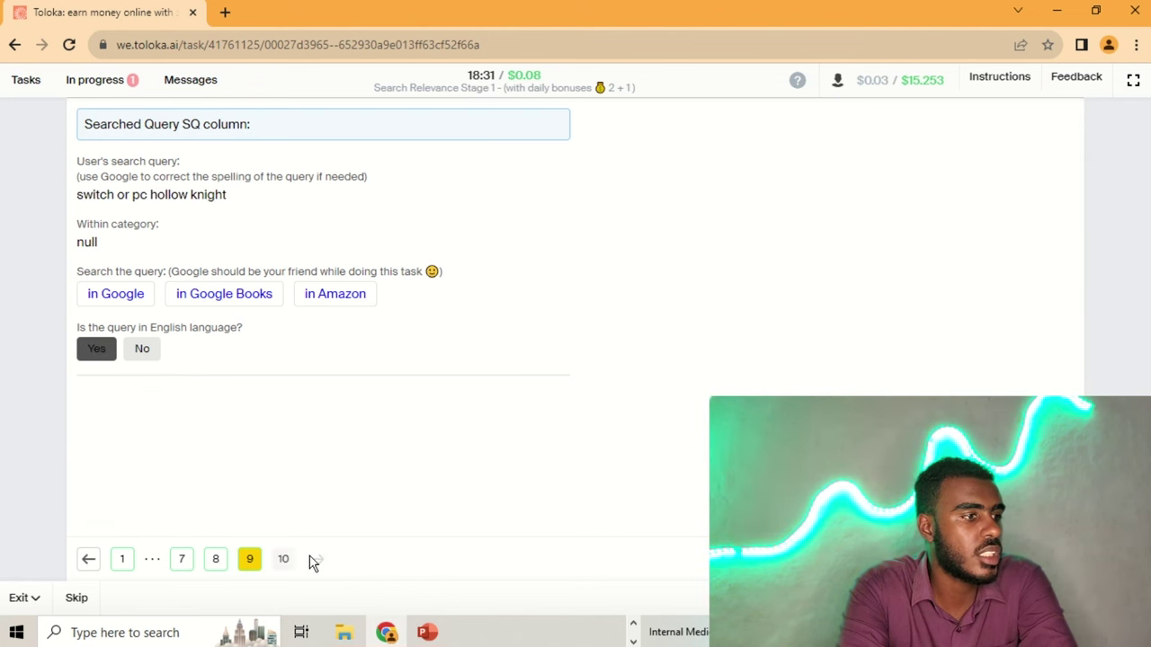
{"action": "left_click", "coordinate": [103, 303]}
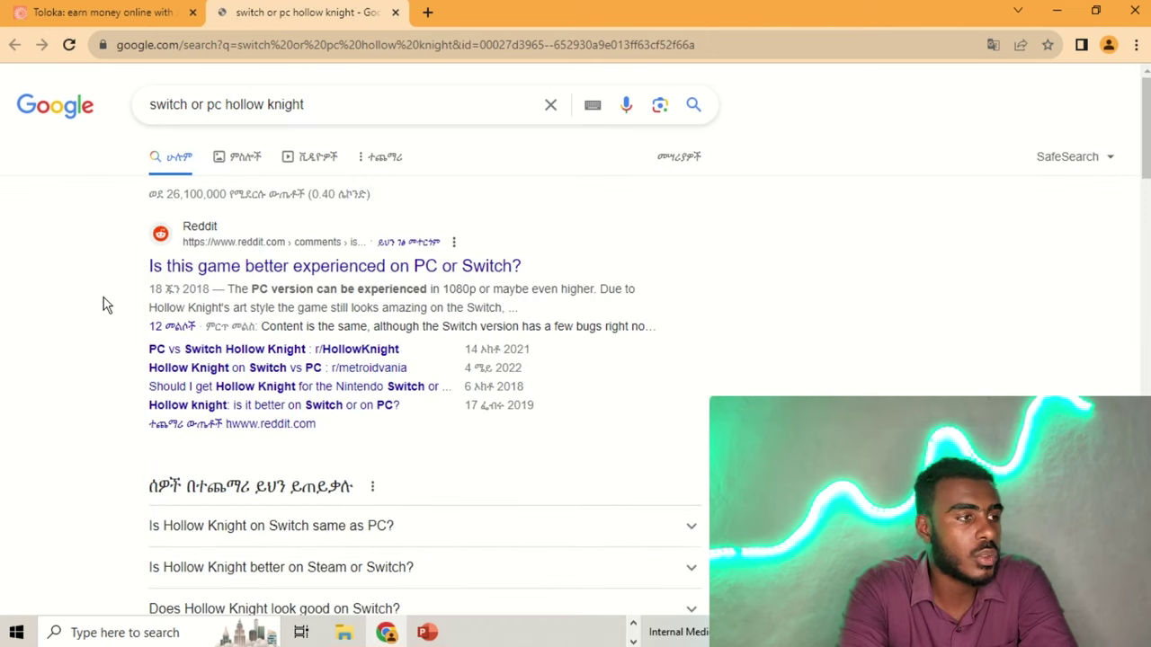
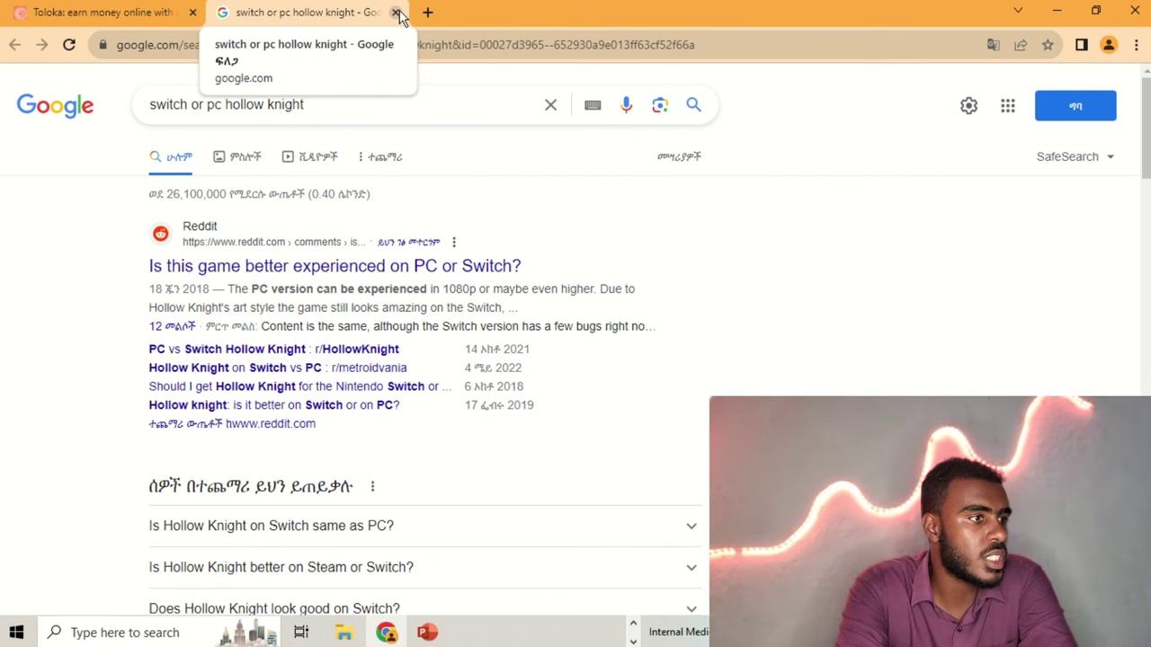
{"action": "scroll", "coordinate": [418, 297], "scroll_direction": "down", "scroll_amount": 3}
{"action": "scroll", "coordinate": [422, 297], "scroll_direction": "down", "scroll_amount": 4}
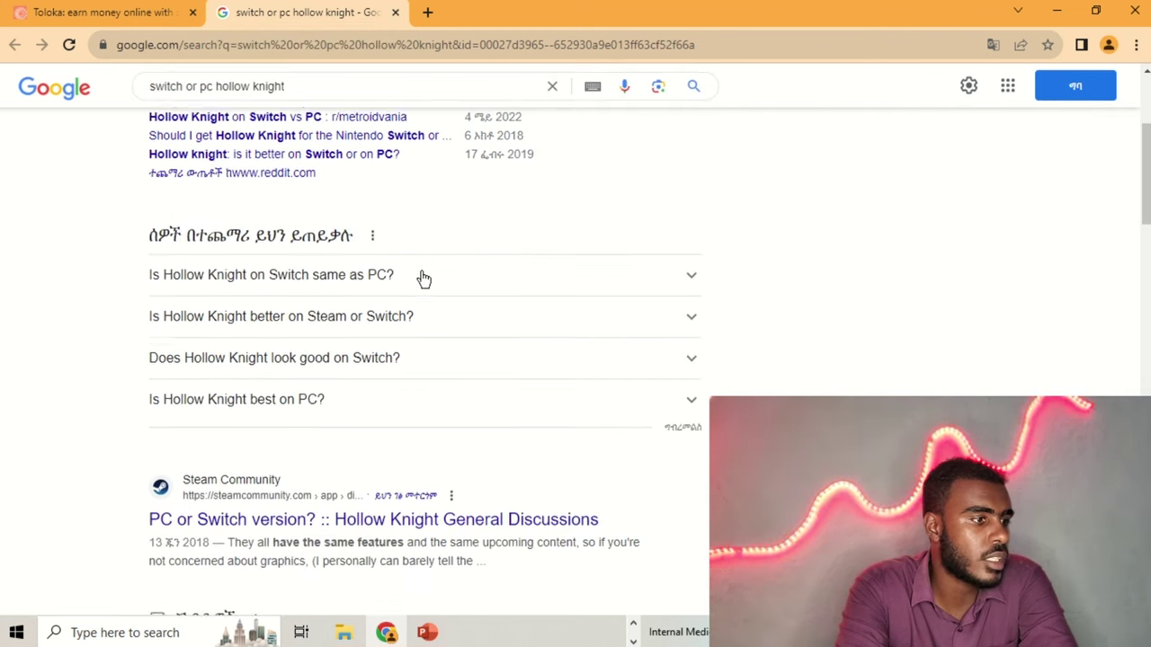
{"action": "scroll", "coordinate": [423, 279], "scroll_direction": "down", "scroll_amount": 1}
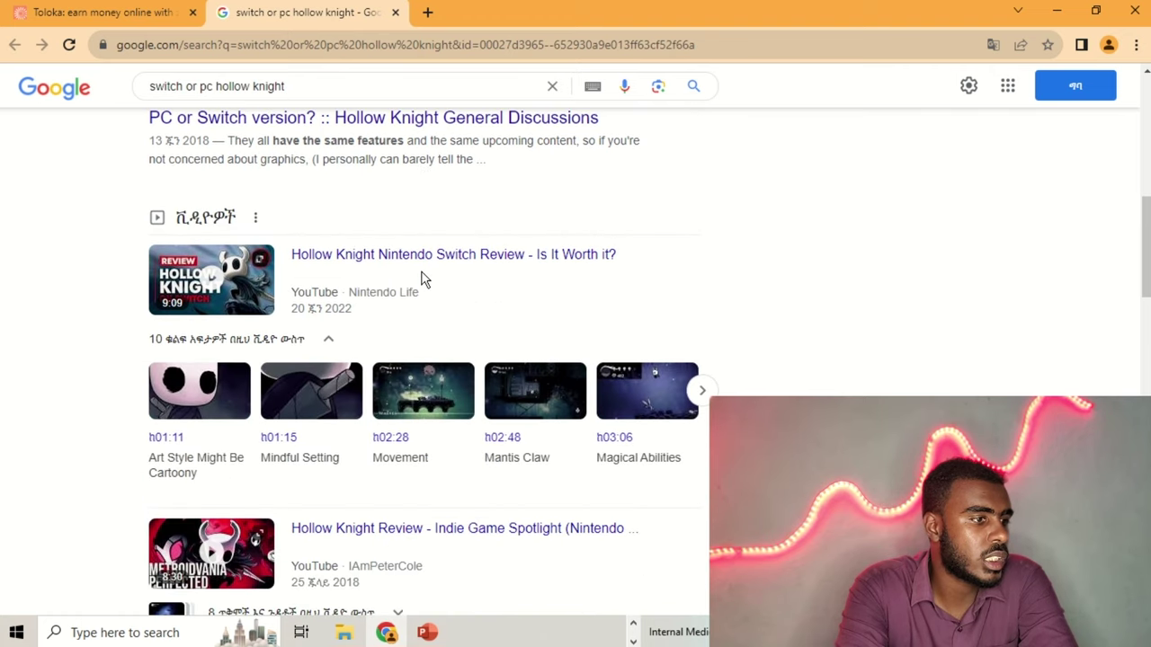
{"action": "scroll", "coordinate": [423, 279], "scroll_direction": "up", "scroll_amount": 3}
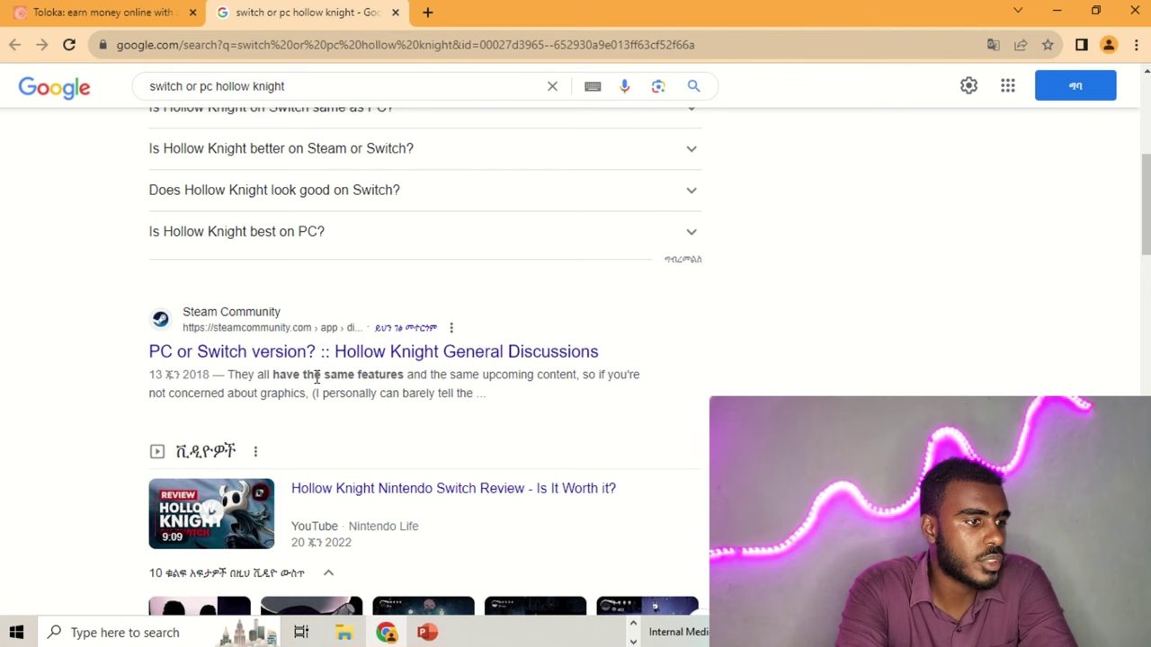
{"action": "scroll", "coordinate": [318, 368], "scroll_direction": "down", "scroll_amount": 3}
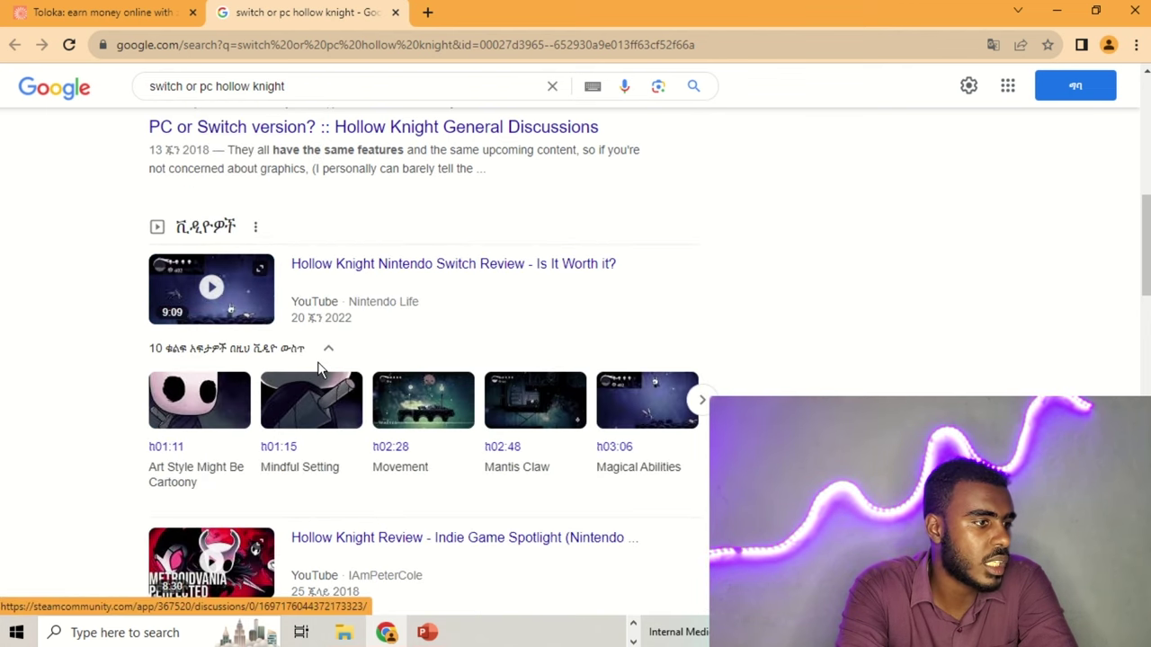
{"action": "scroll", "coordinate": [319, 370], "scroll_direction": "up", "scroll_amount": 3}
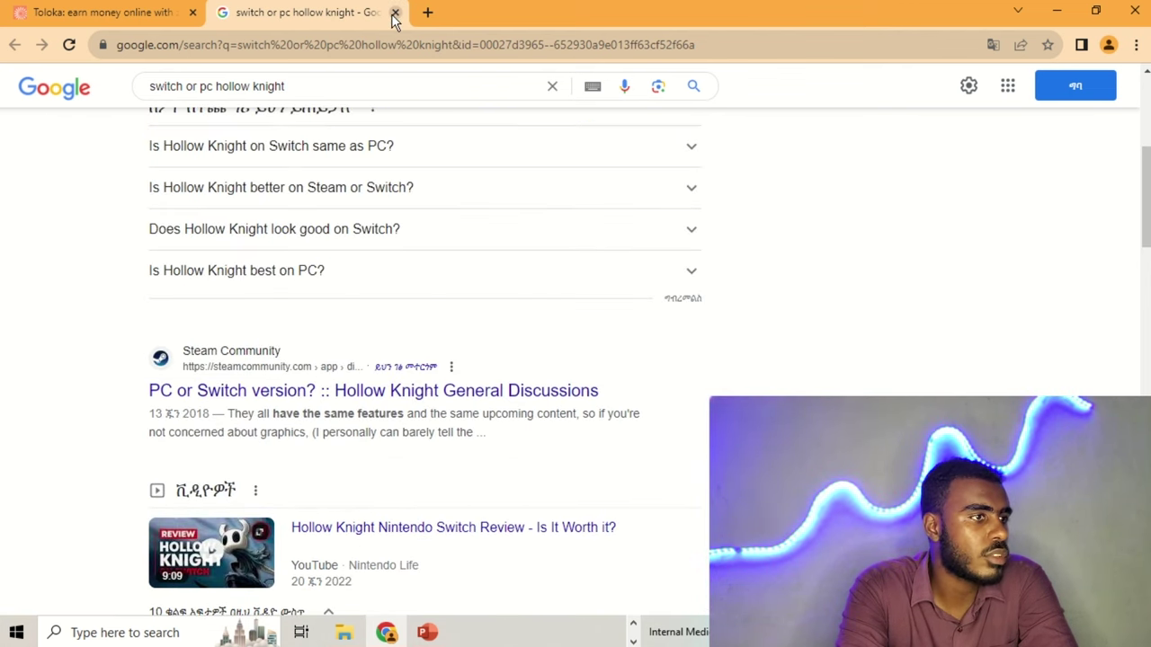
{"action": "left_click", "coordinate": [394, 13]}
- Mark item 10 as English and Unjudgeable query, and submit the task set
{"action": "left_click", "coordinate": [94, 352]}
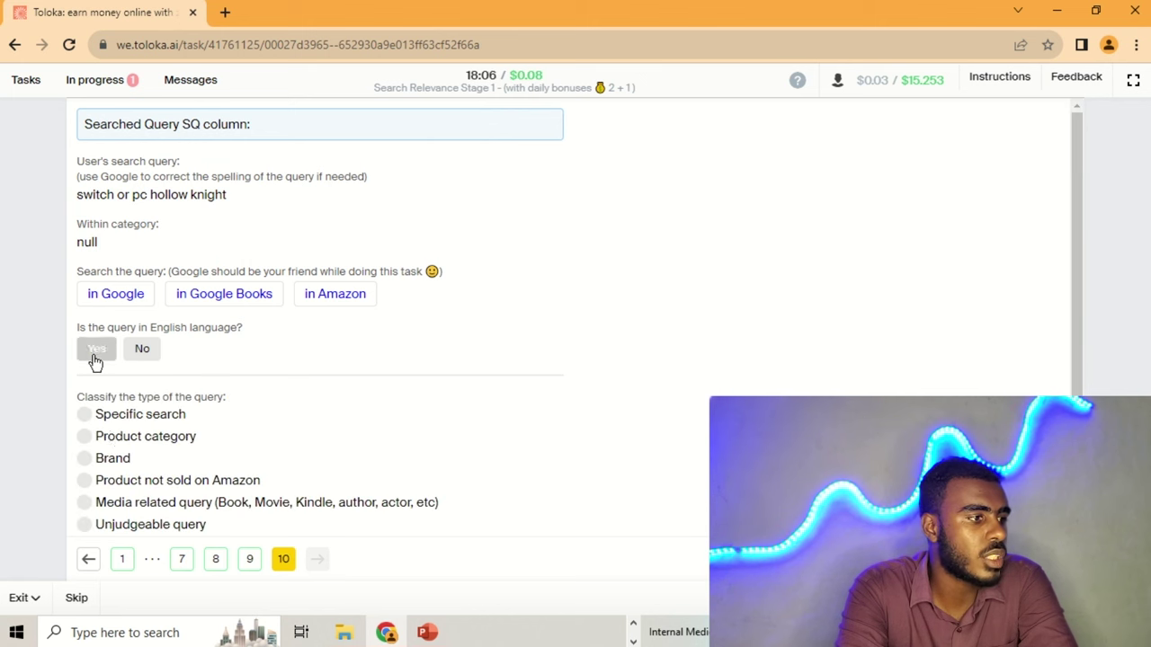
{"action": "left_click", "coordinate": [149, 528]}
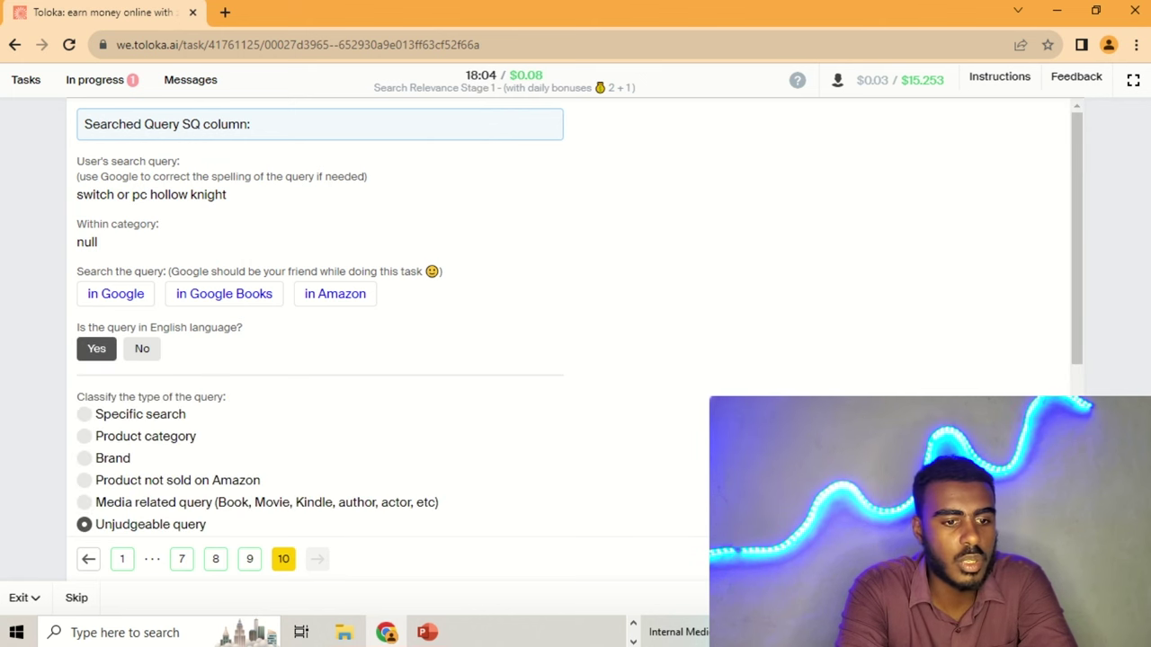
{"action": "key", "text": "Return"}
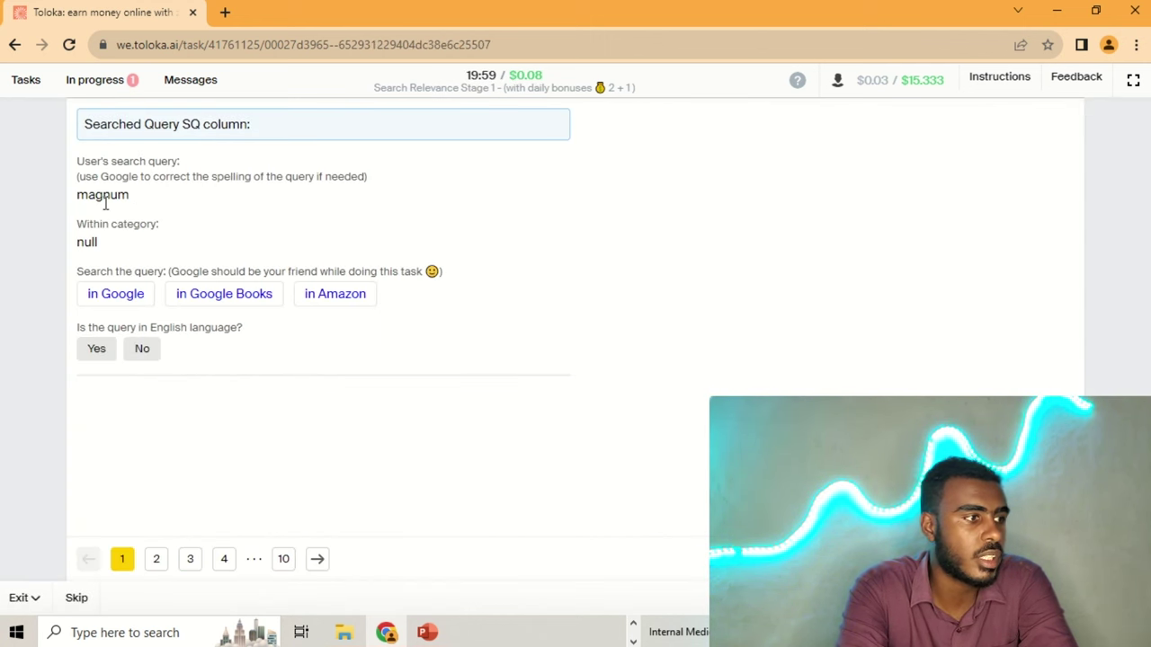
- Look up the item 1 query "magnum" on Google, examine the results, and return to the task
{"action": "left_click", "coordinate": [122, 294]}
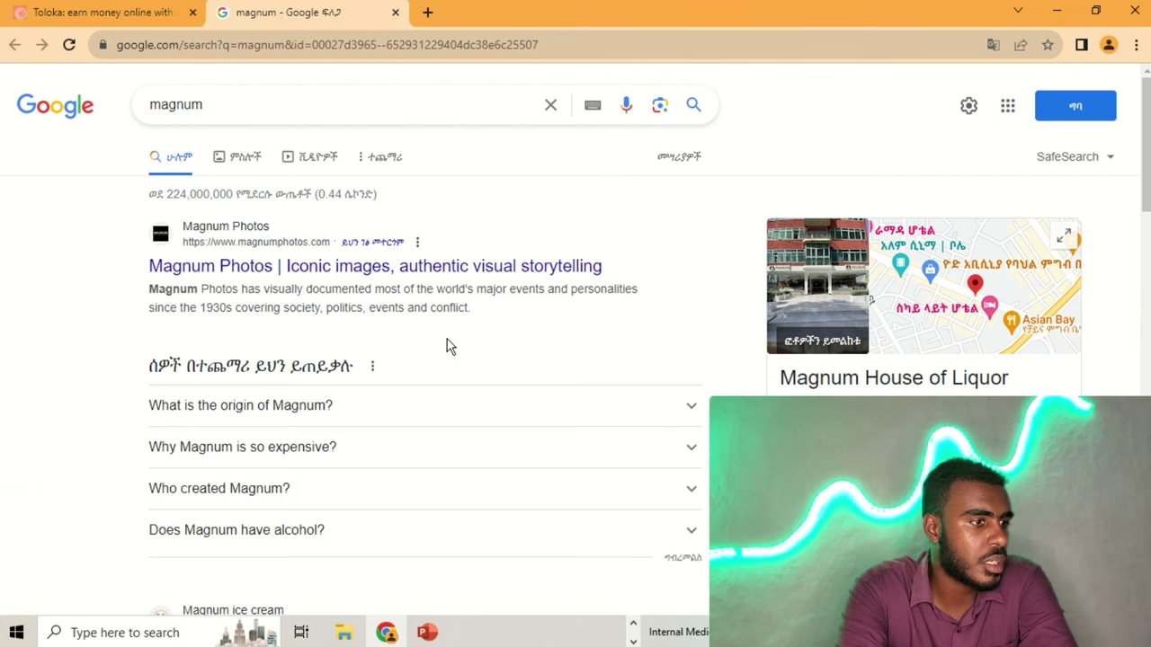
{"action": "scroll", "coordinate": [446, 339], "scroll_direction": "down", "scroll_amount": 1}
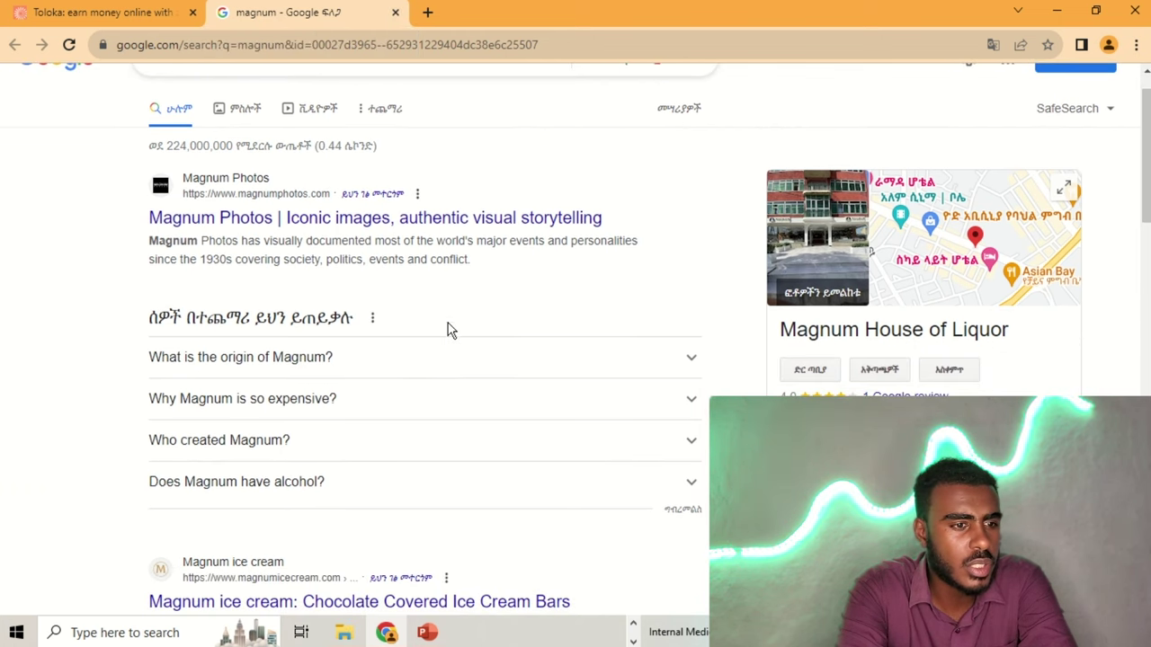
{"action": "scroll", "coordinate": [447, 332], "scroll_direction": "down", "scroll_amount": 5}
{"action": "scroll", "coordinate": [456, 243], "scroll_direction": "down", "scroll_amount": 2}
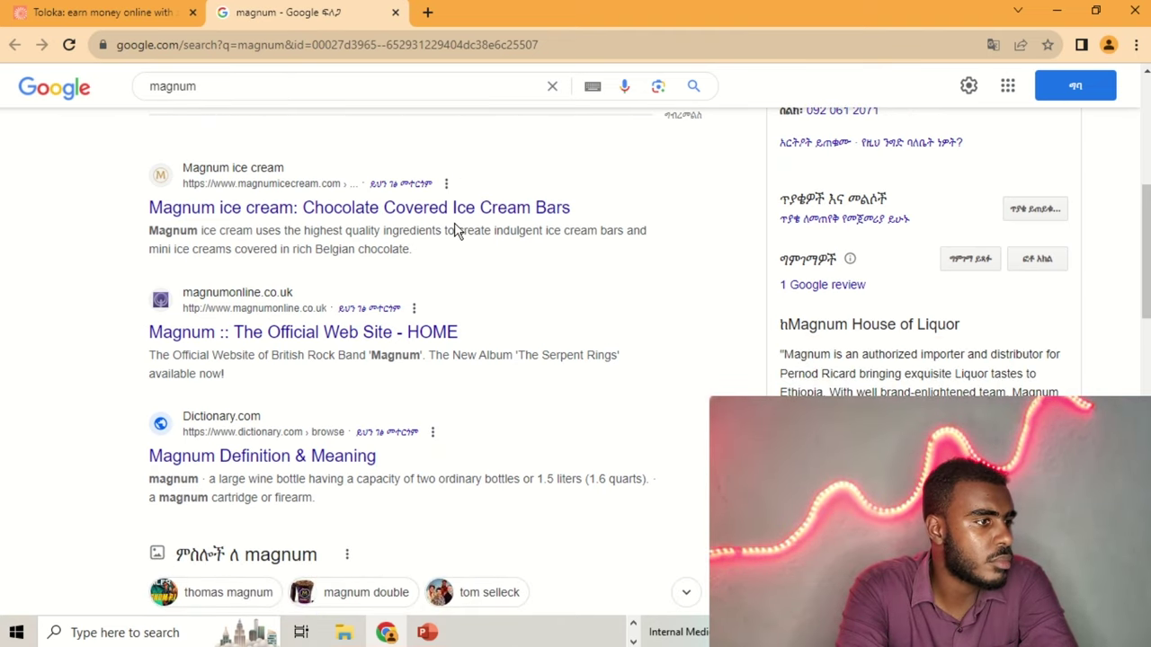
{"action": "scroll", "coordinate": [456, 231], "scroll_direction": "down", "scroll_amount": 2}
{"action": "scroll", "coordinate": [455, 231], "scroll_direction": "up", "scroll_amount": 8}
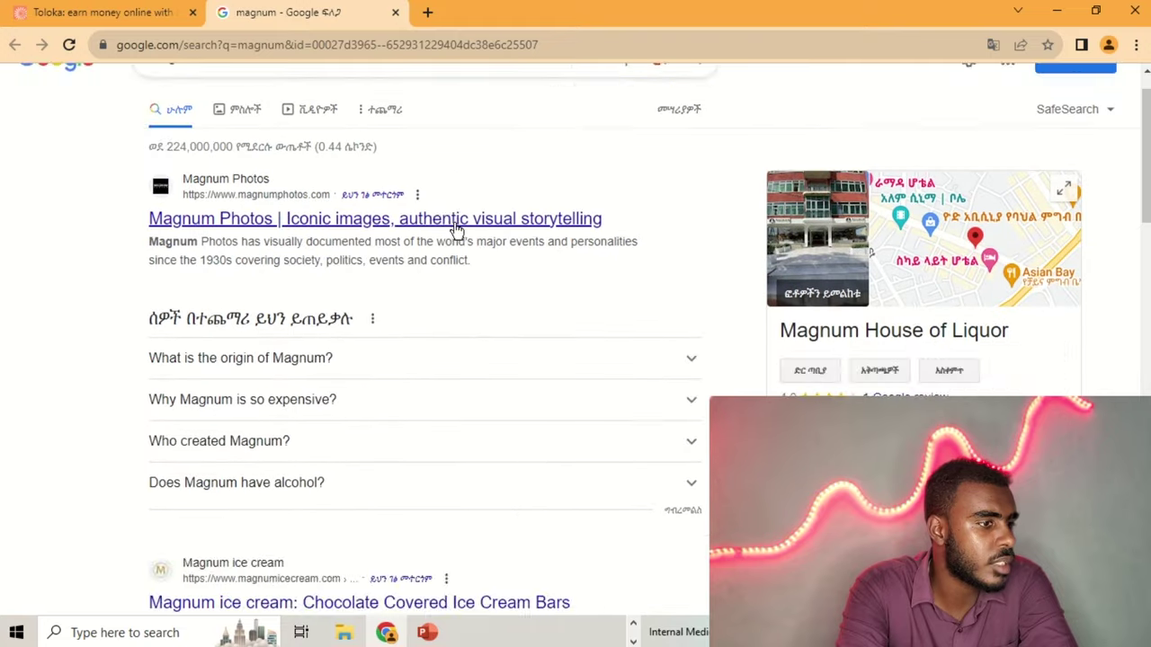
{"action": "scroll", "coordinate": [457, 231], "scroll_direction": "down", "scroll_amount": 1}
{"action": "left_click", "coordinate": [106, 9]}
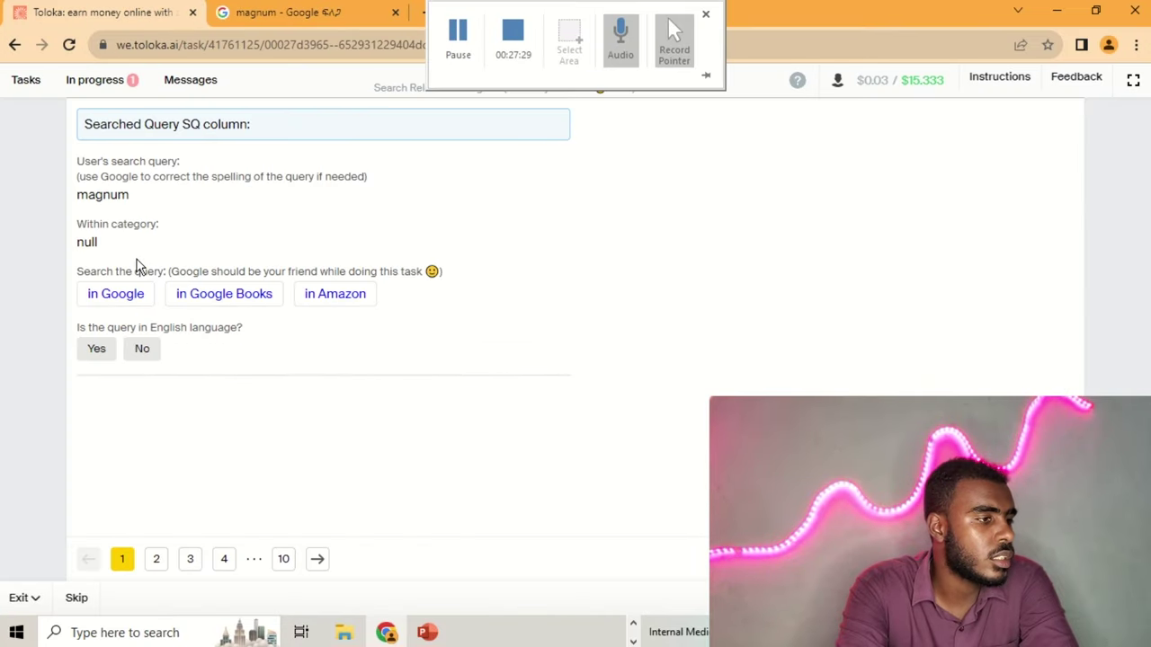
- Mark item 1 as English, recheck the Google results for "magnum", and classify the query as Brand
{"action": "left_click", "coordinate": [96, 350]}
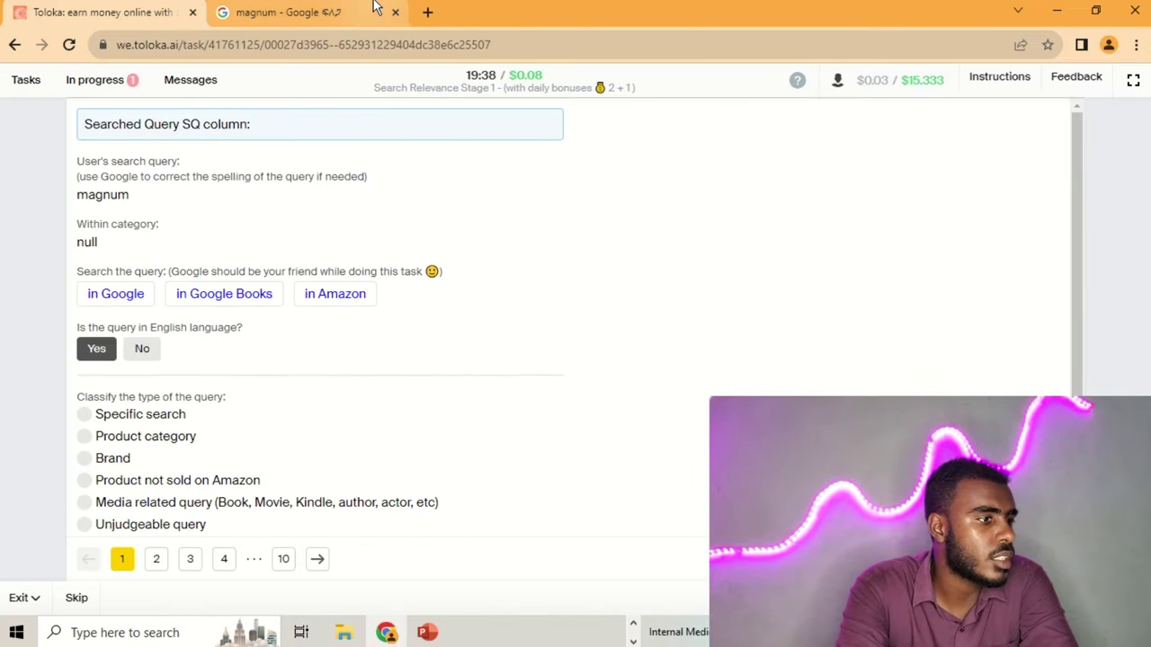
{"action": "left_click", "coordinate": [286, 11]}
{"action": "scroll", "coordinate": [324, 412], "scroll_direction": "up", "scroll_amount": 1}
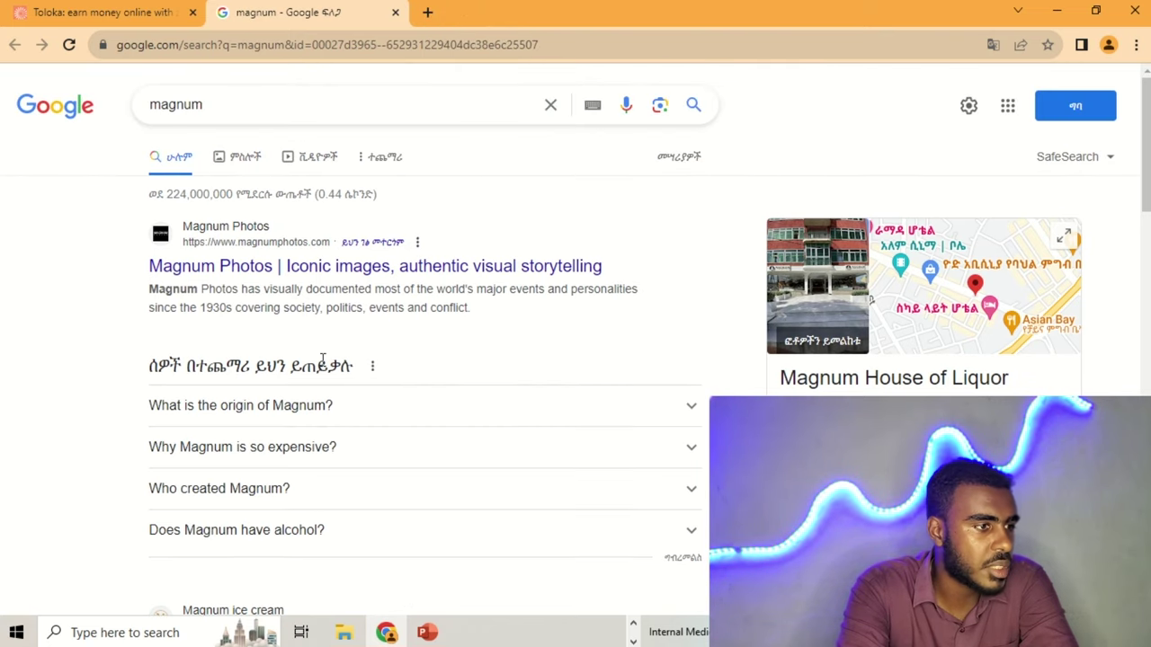
{"action": "left_click", "coordinate": [395, 12]}
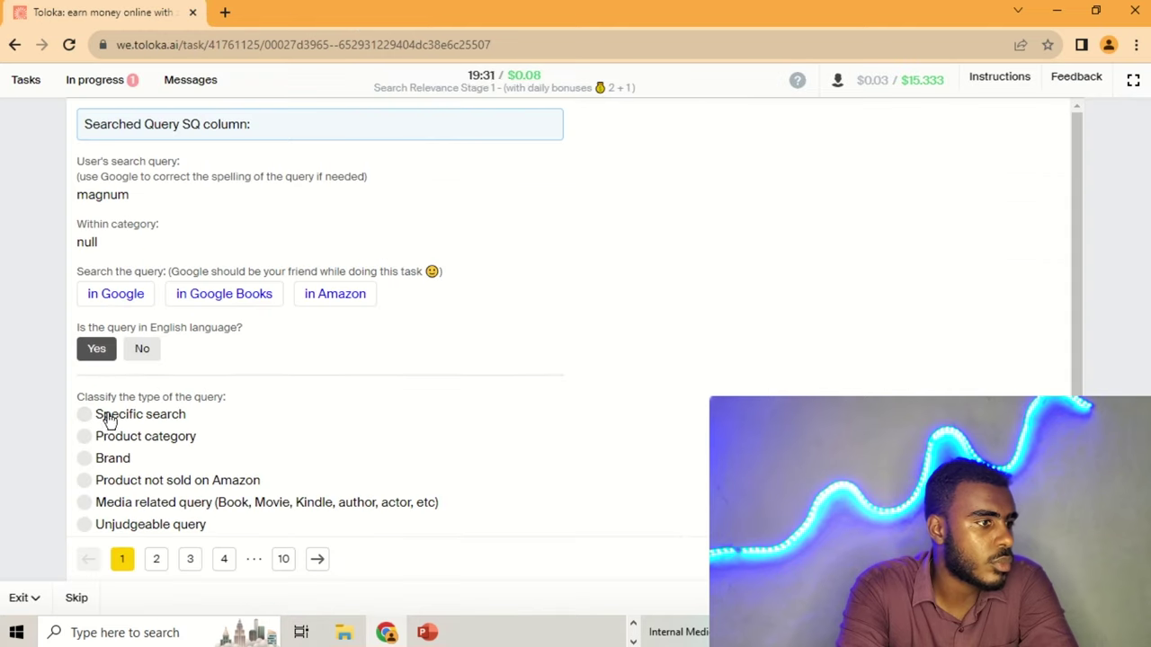
{"action": "left_click", "coordinate": [83, 460]}
- Review the offered product page "magnum, p.i. - season 3" and change item 1's type to Media related query
{"action": "left_click", "coordinate": [642, 184]}
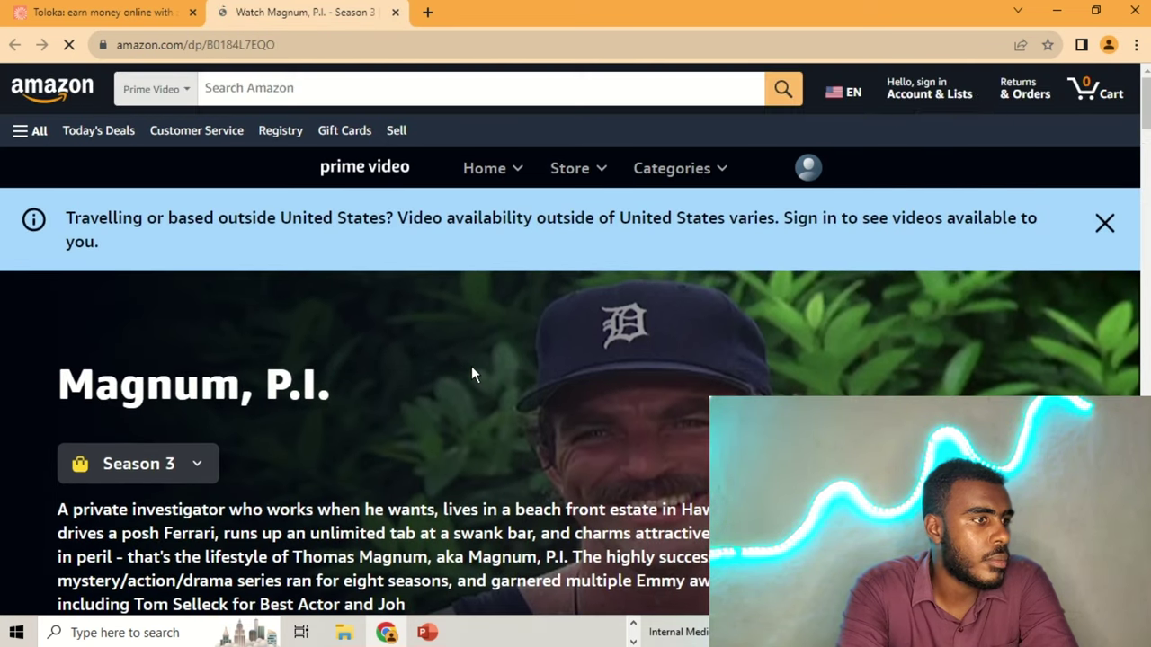
{"action": "scroll", "coordinate": [471, 366], "scroll_direction": "down", "scroll_amount": 4}
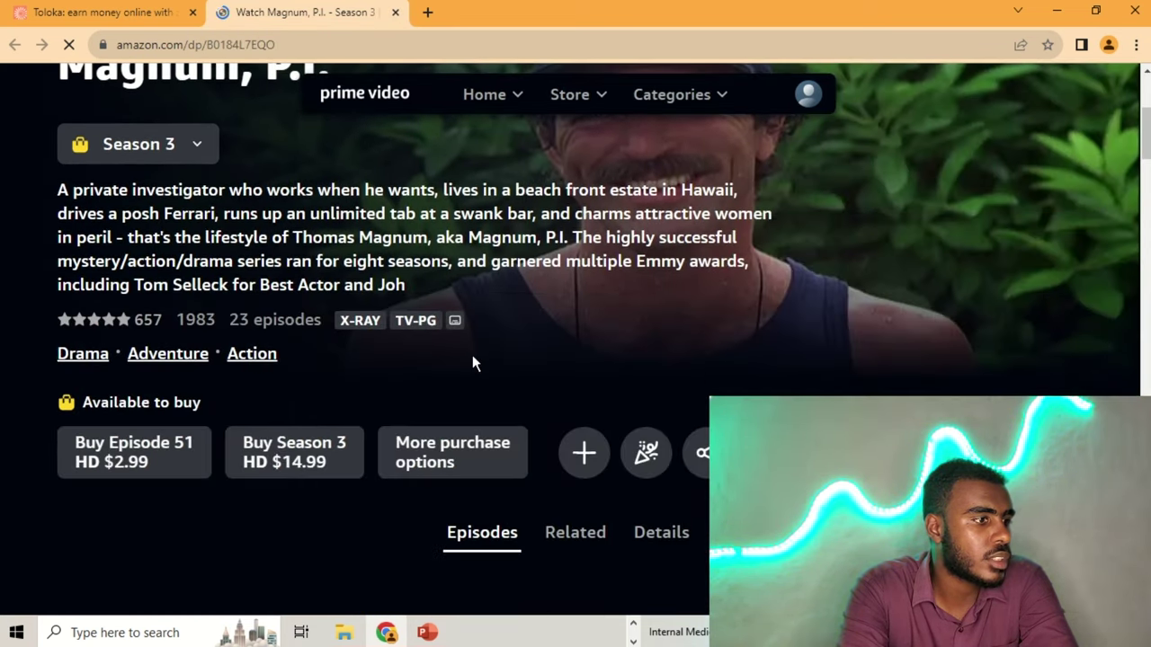
{"action": "scroll", "coordinate": [474, 356], "scroll_direction": "down", "scroll_amount": 5}
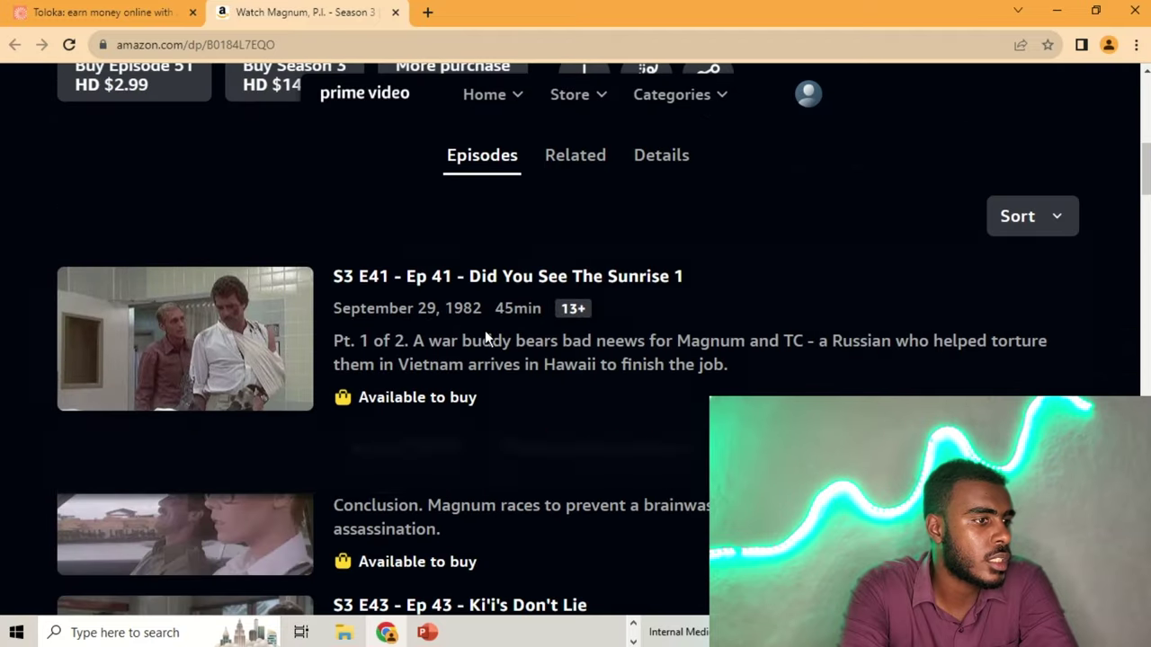
{"action": "scroll", "coordinate": [484, 337], "scroll_direction": "down", "scroll_amount": 1}
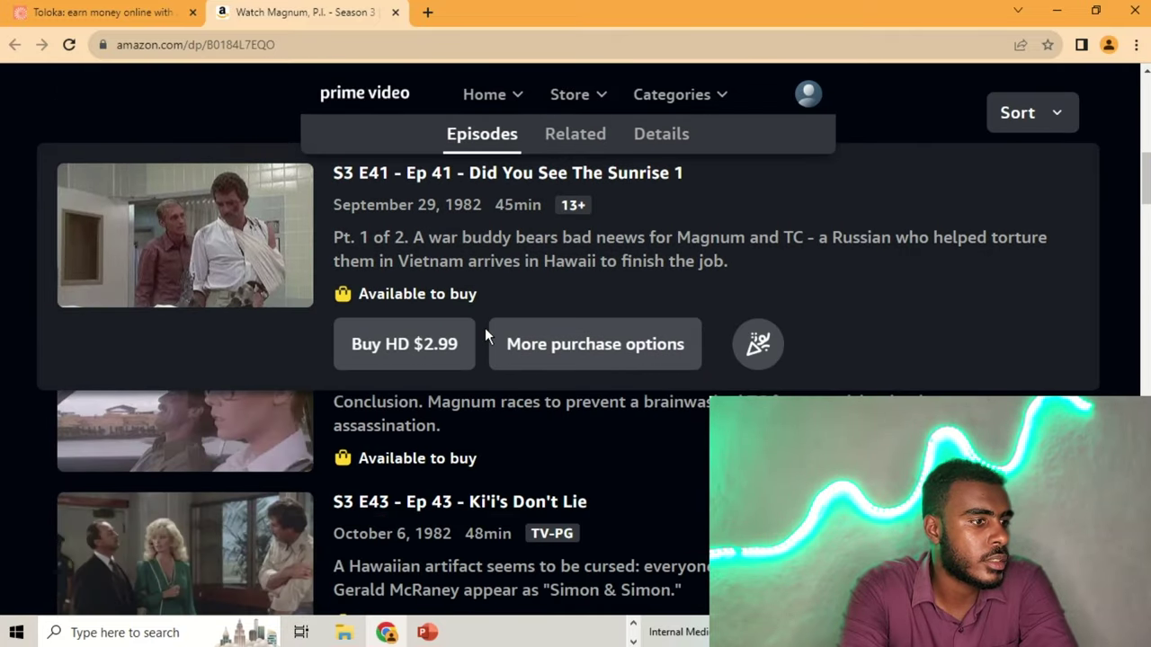
{"action": "scroll", "coordinate": [556, 353], "scroll_direction": "down", "scroll_amount": 2}
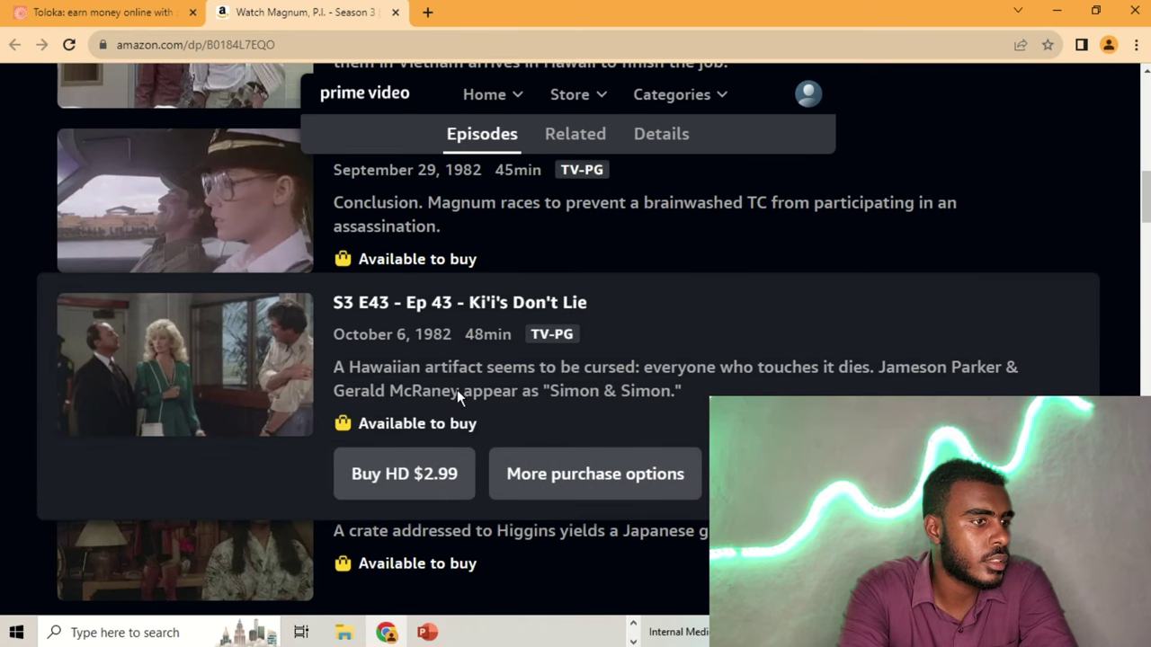
{"action": "scroll", "coordinate": [457, 396], "scroll_direction": "up", "scroll_amount": 2}
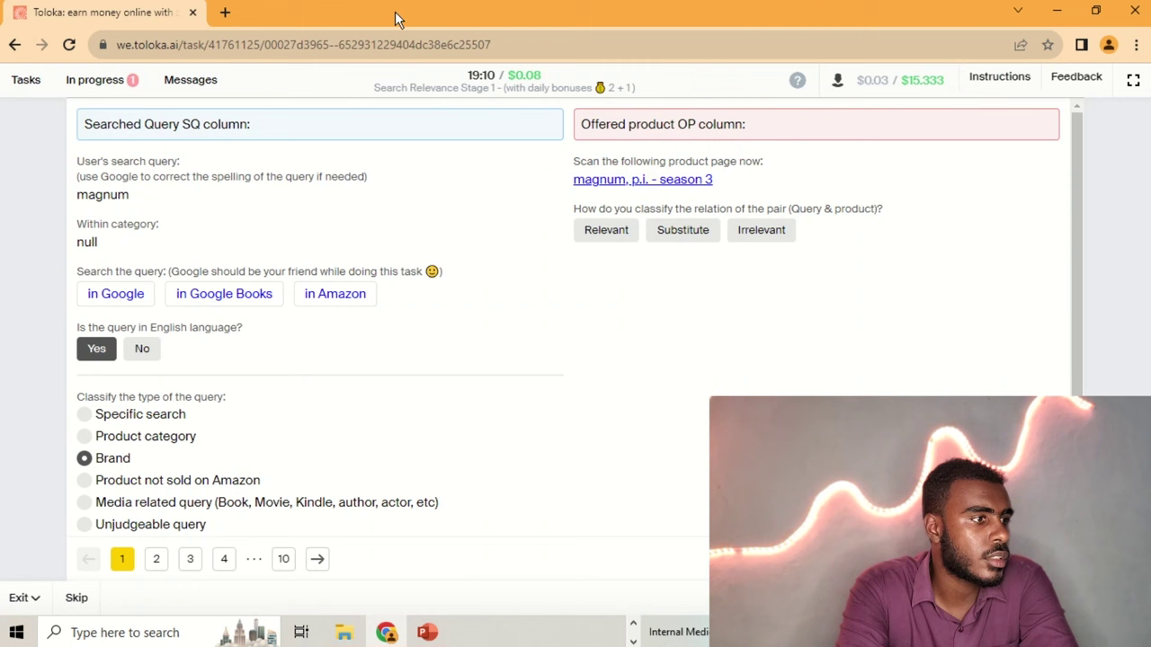
{"action": "left_click", "coordinate": [123, 509]}
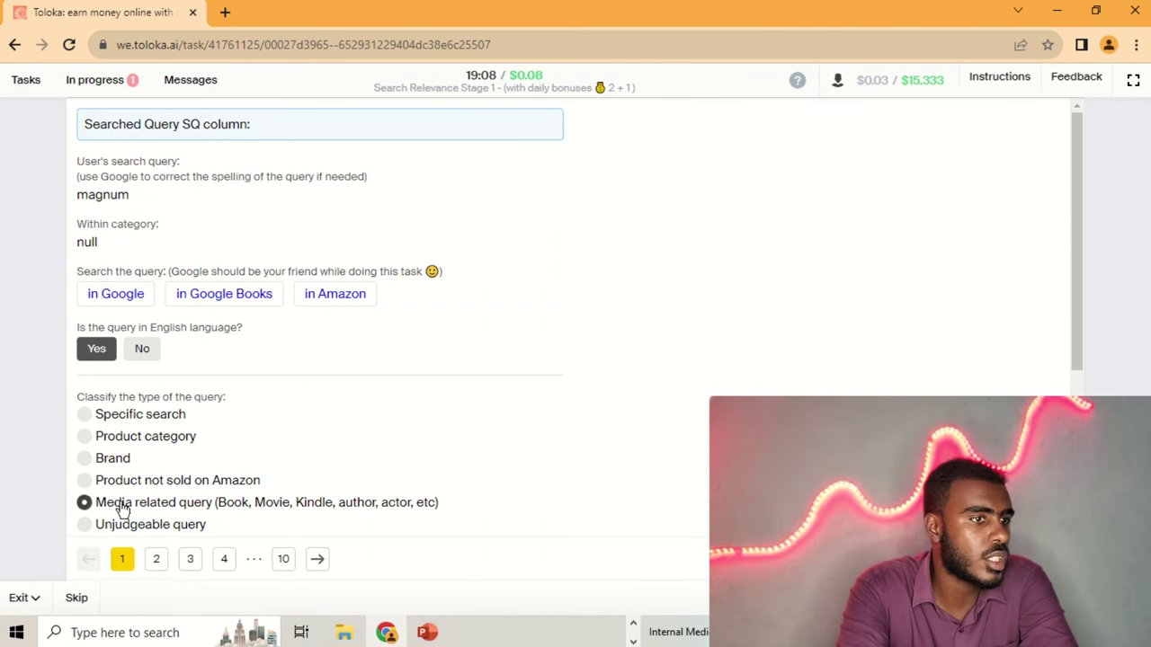
- Go to item 2, look up "organic limes" on Google, and mark it as English and Specific search
{"action": "left_click", "coordinate": [150, 559]}
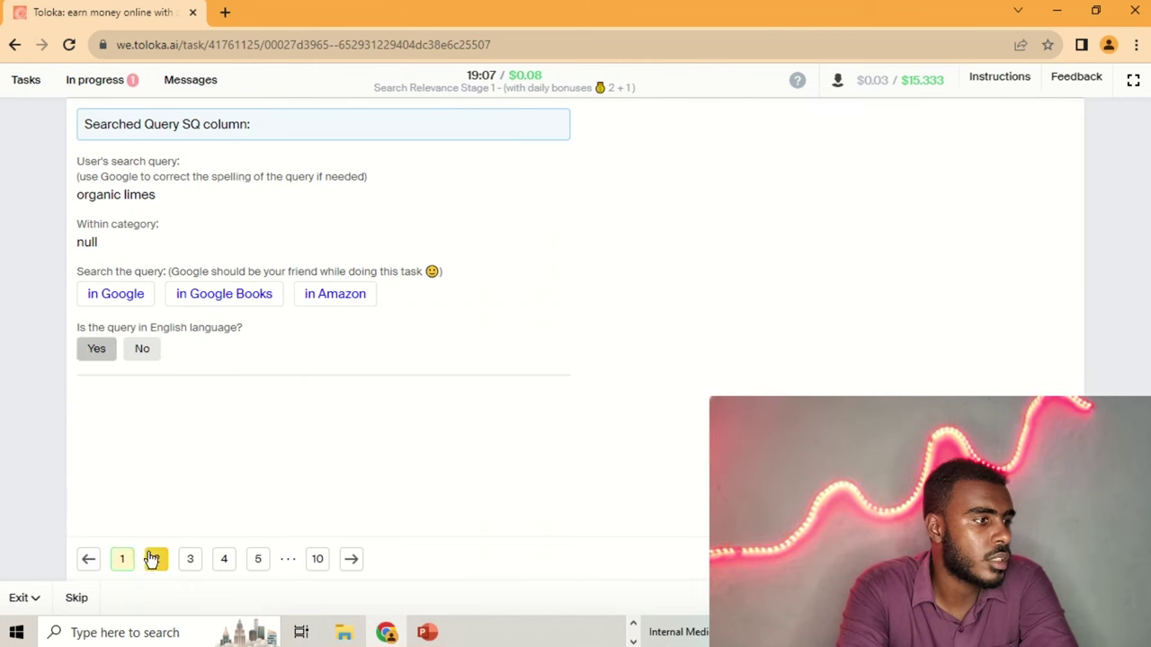
{"action": "left_click", "coordinate": [135, 299]}
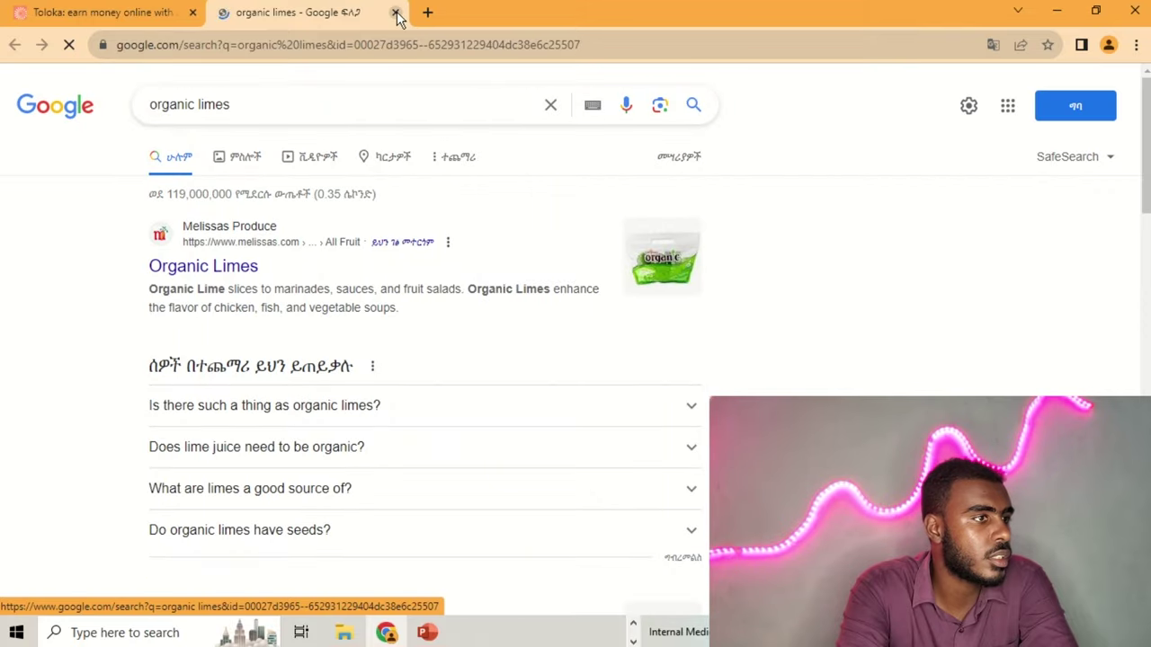
{"action": "left_click", "coordinate": [395, 13]}
{"action": "left_click", "coordinate": [114, 351]}
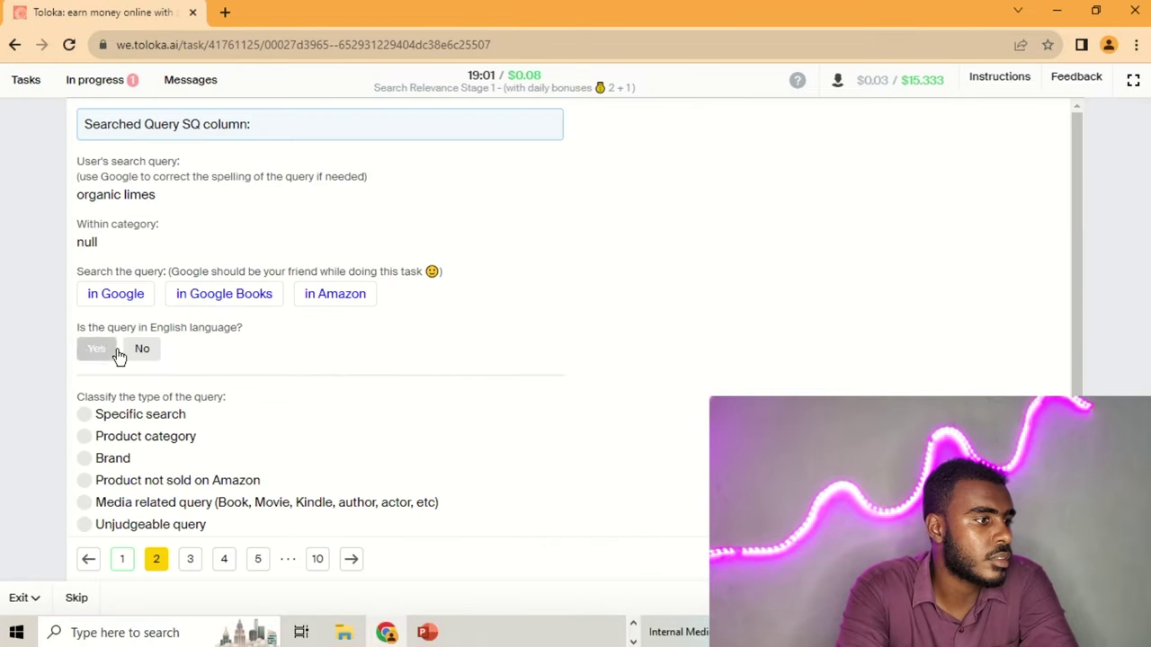
{"action": "left_click", "coordinate": [135, 416]}
- Go to item 3, look up "formula 1" on Google, and mark it as English and Unjudgeable query
{"action": "left_click", "coordinate": [190, 558]}
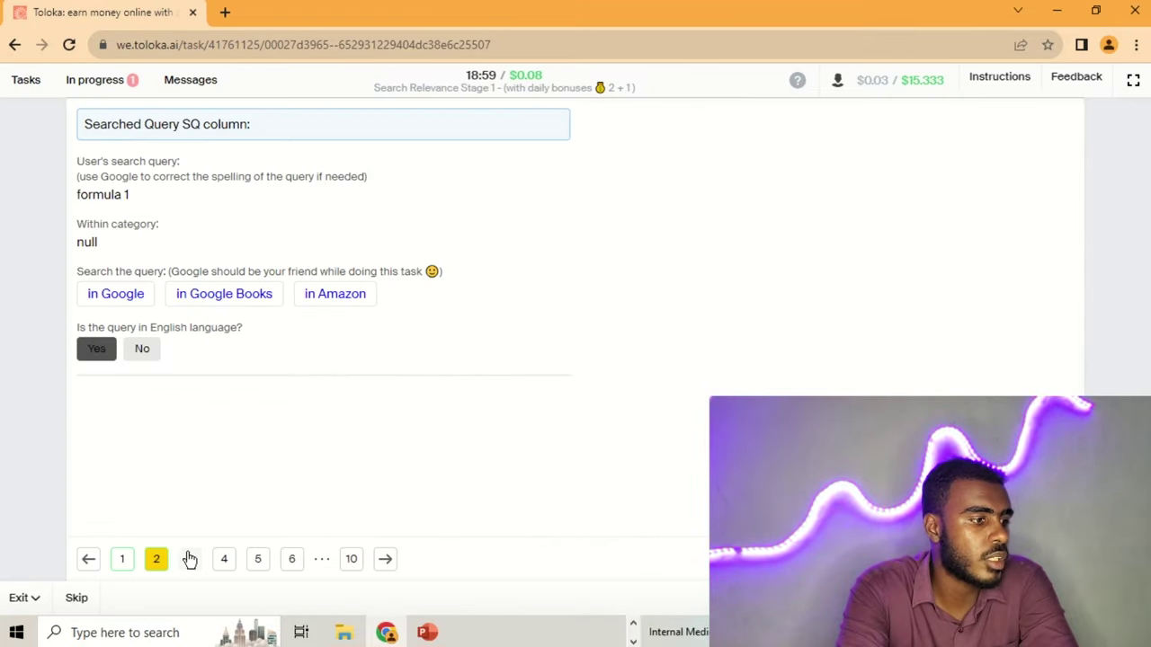
{"action": "left_click", "coordinate": [117, 306]}
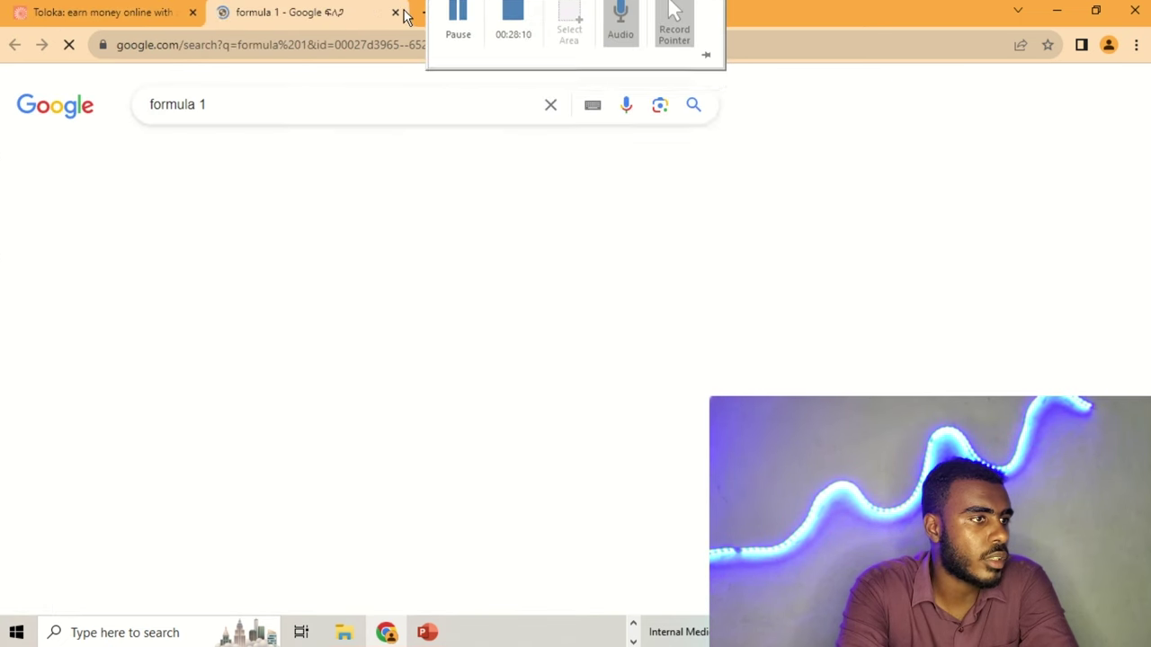
{"action": "left_click", "coordinate": [396, 13]}
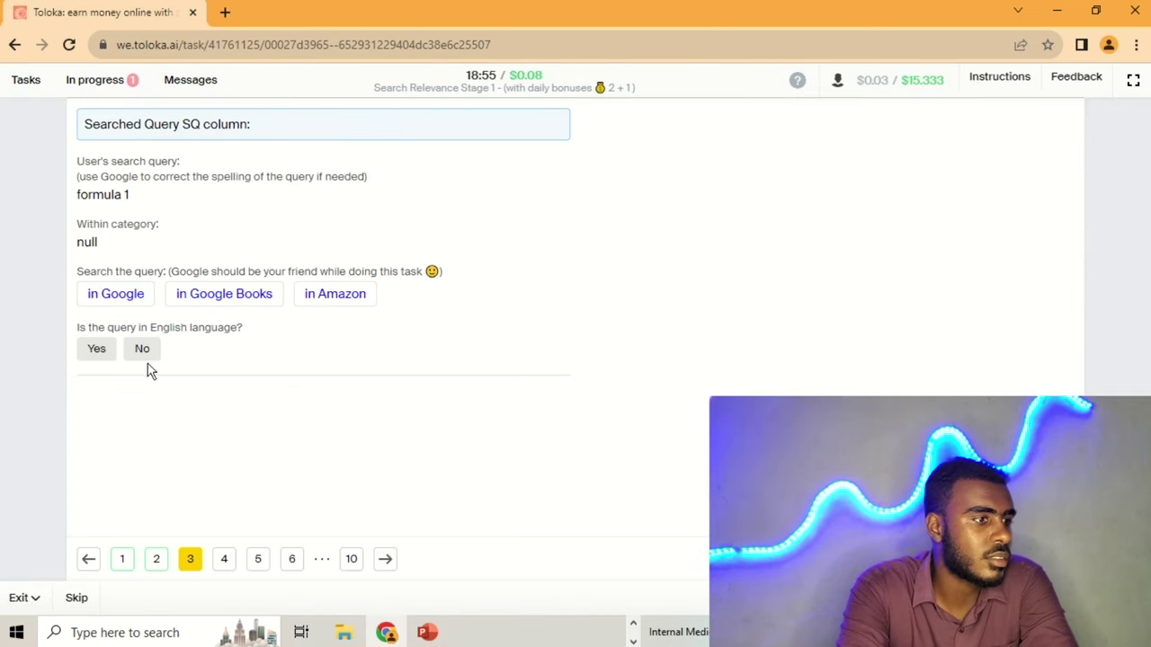
{"action": "left_click", "coordinate": [96, 354]}
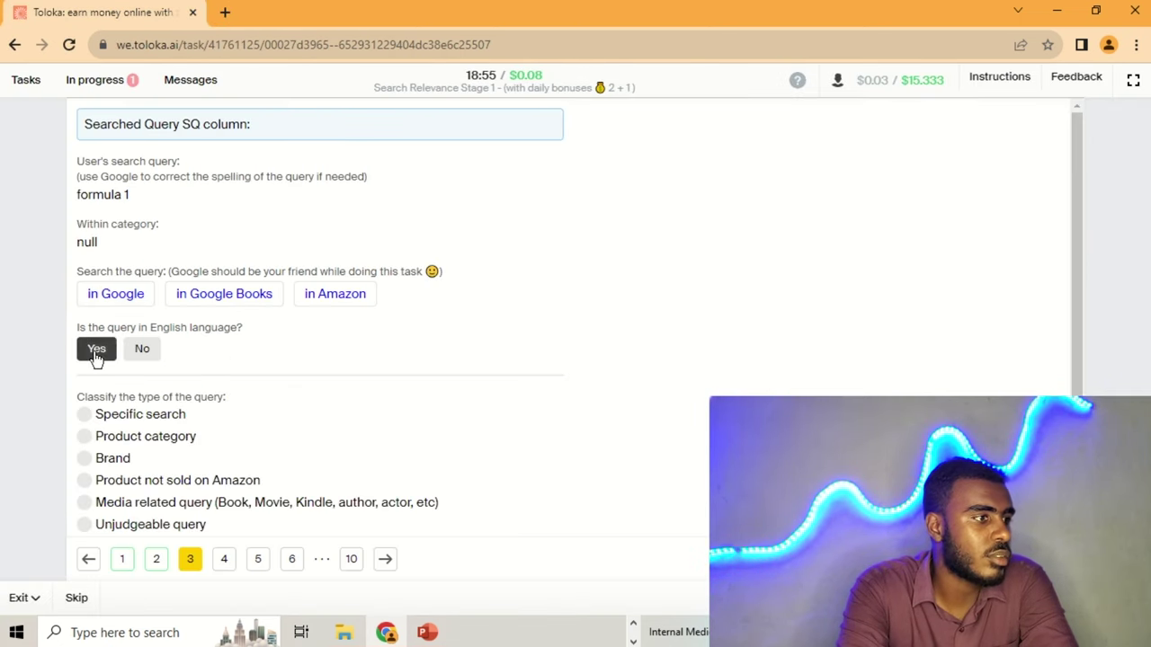
{"action": "left_click", "coordinate": [116, 303]}
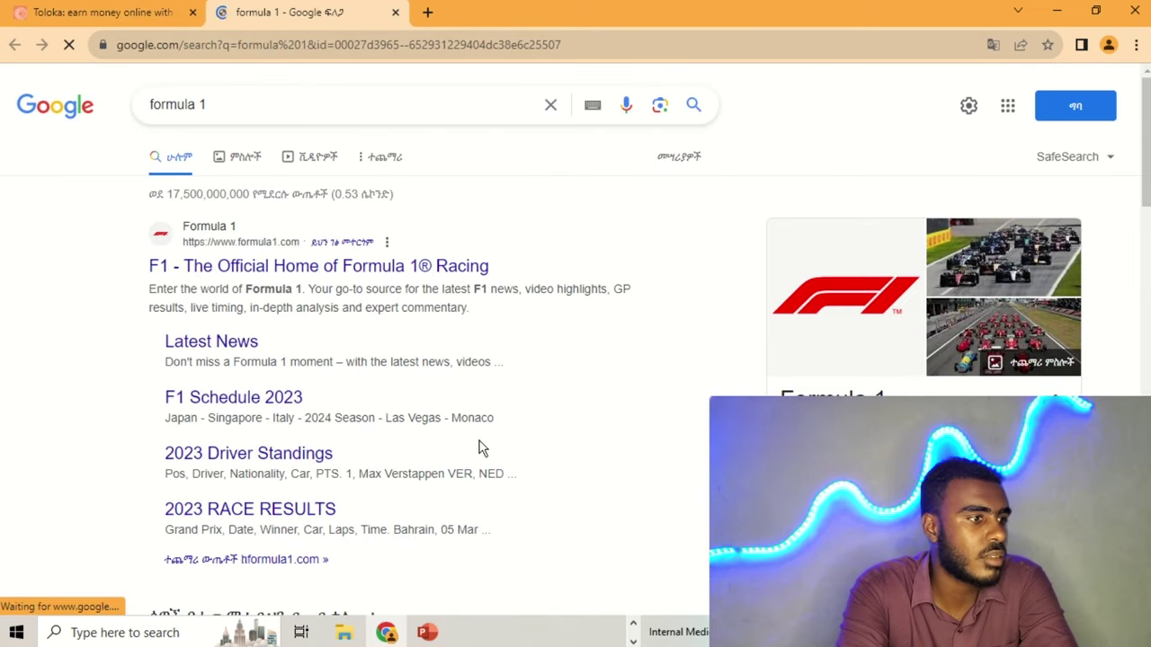
{"action": "scroll", "coordinate": [481, 422], "scroll_direction": "down", "scroll_amount": 1}
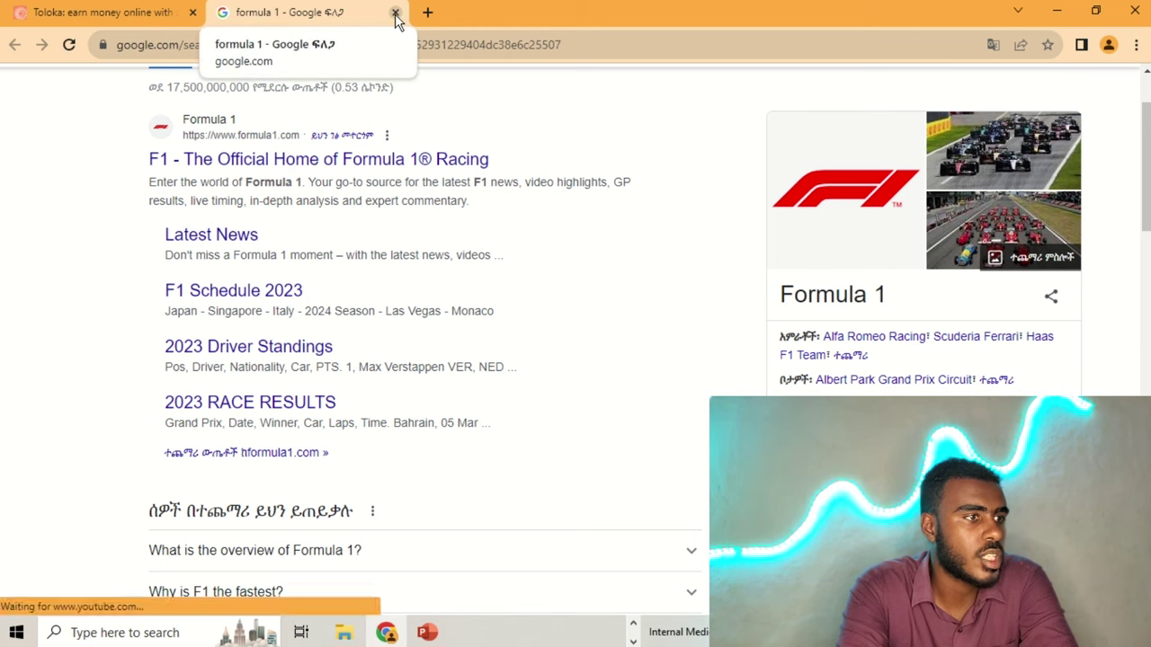
{"action": "left_click", "coordinate": [395, 13]}
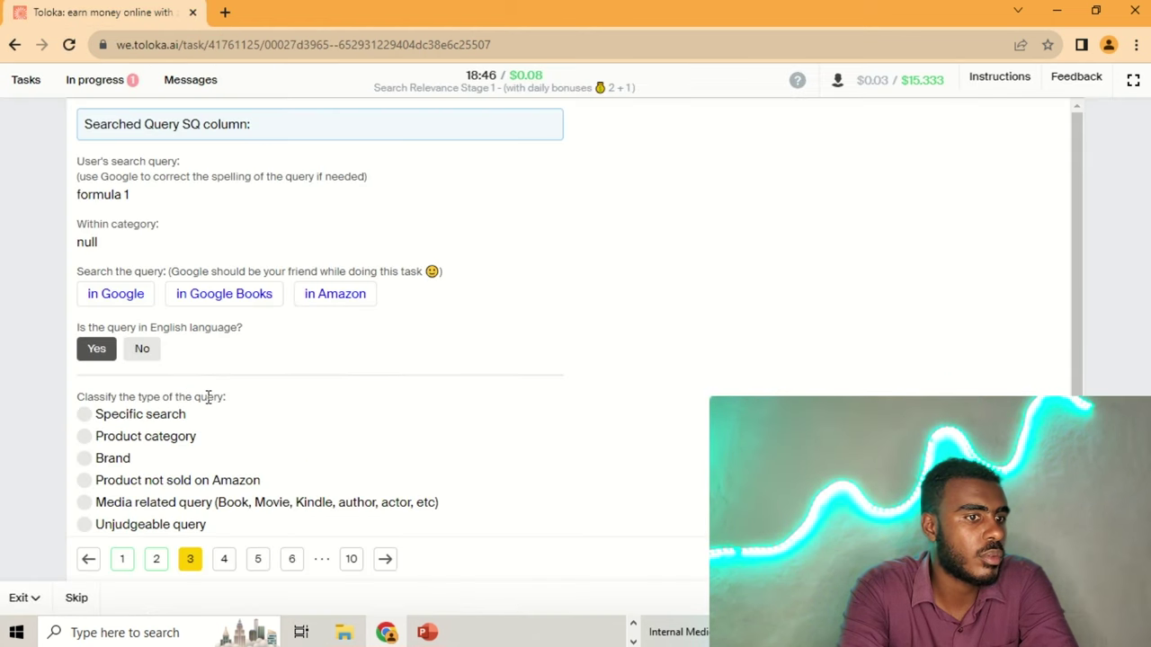
{"action": "left_click", "coordinate": [116, 528]}
- Go to item 4, look up "contact lens case" on Google, and mark it as English and Specific search
{"action": "left_click", "coordinate": [225, 559]}
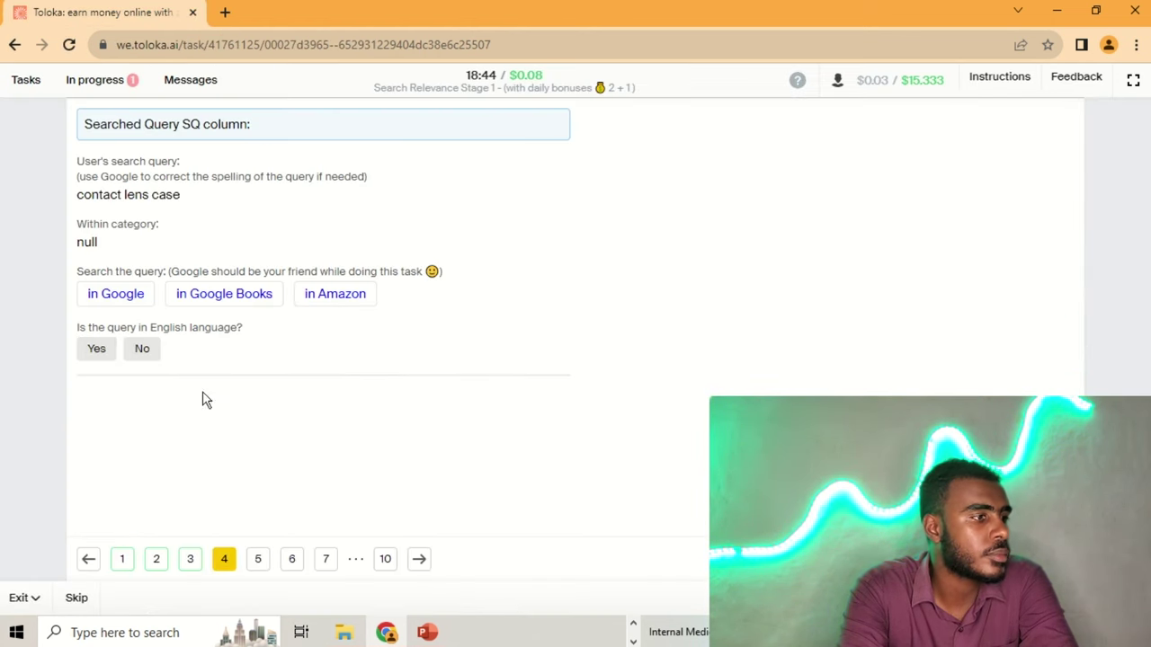
{"action": "left_click", "coordinate": [140, 292]}
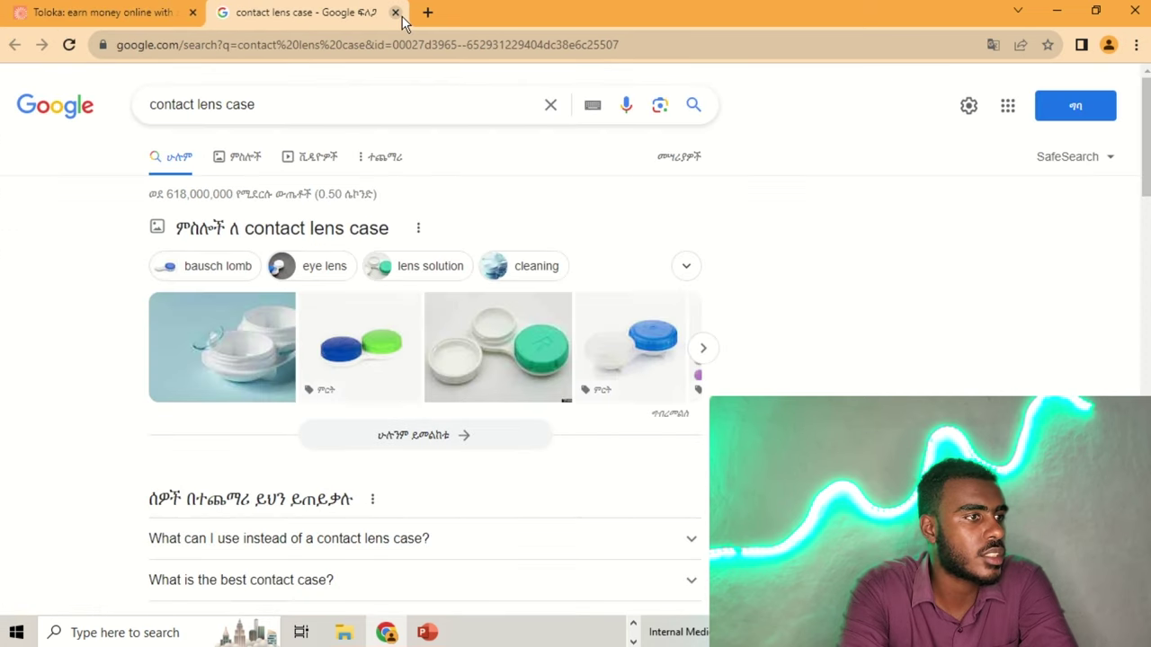
{"action": "left_click", "coordinate": [395, 13]}
{"action": "left_click", "coordinate": [93, 351]}
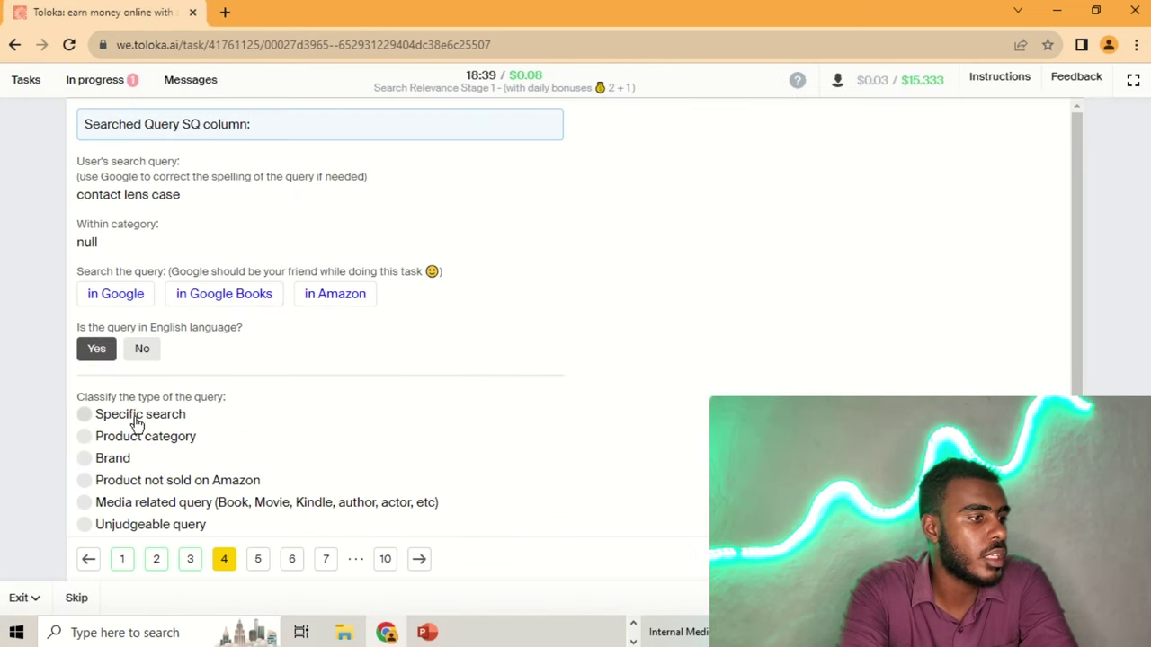
- Go to item 5, look through the Google results for "avog", and mark it as English and Unjudgeable query
{"action": "left_click", "coordinate": [257, 559]}
{"action": "left_click", "coordinate": [117, 295]}
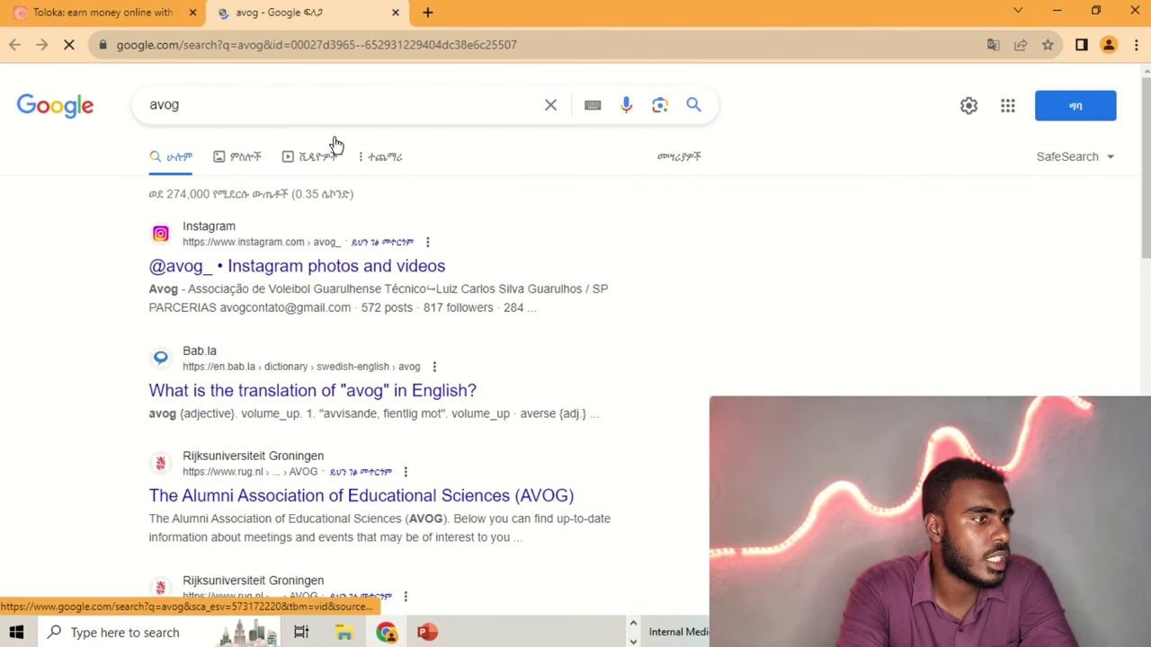
{"action": "scroll", "coordinate": [457, 277], "scroll_direction": "down", "scroll_amount": 3}
{"action": "scroll", "coordinate": [457, 277], "scroll_direction": "down", "scroll_amount": 3}
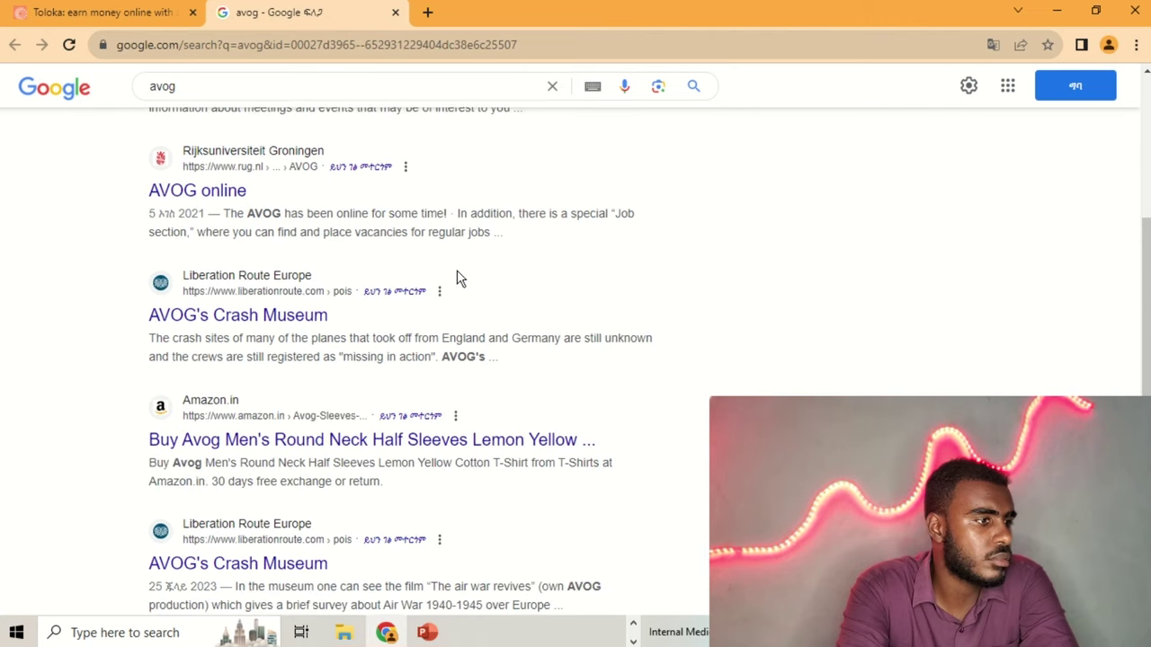
{"action": "left_click", "coordinate": [396, 14]}
{"action": "left_click", "coordinate": [91, 352]}
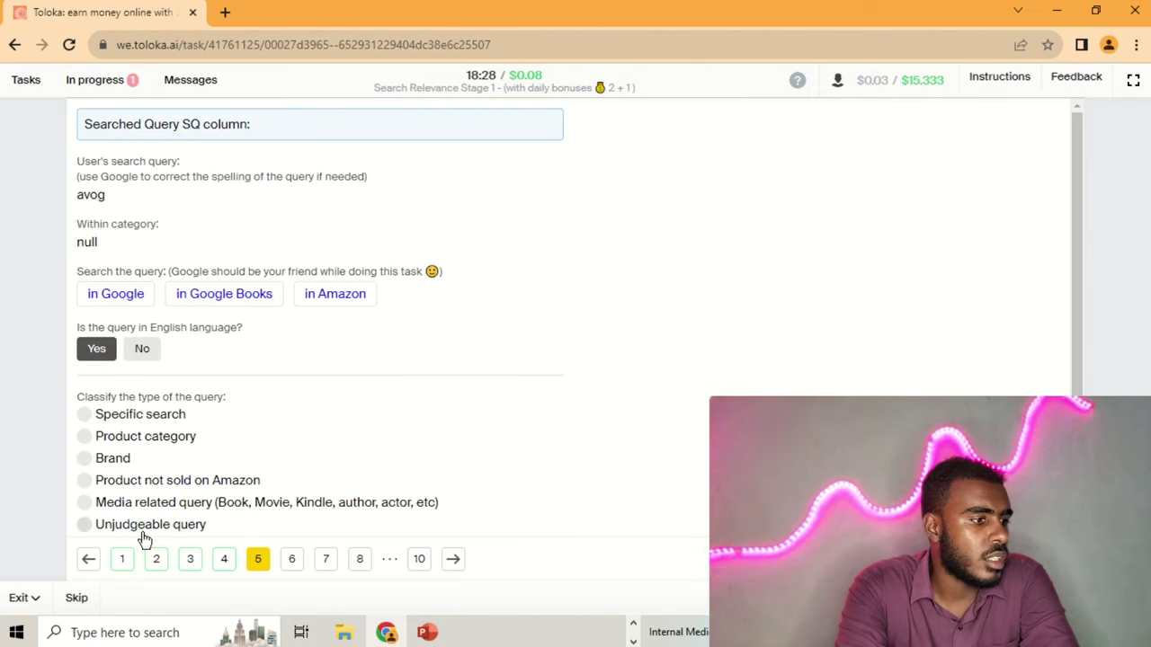
- Go to item 6, look through the Google results for "fp-3017750", and mark it as English and Specific search
{"action": "left_click", "coordinate": [293, 561]}
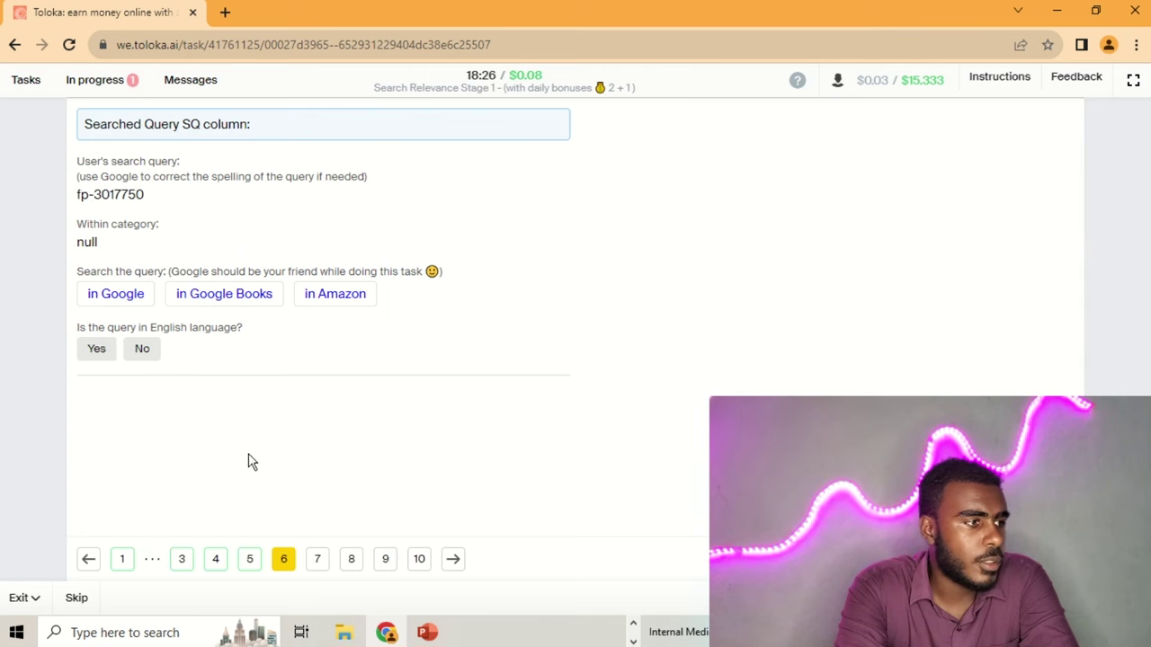
{"action": "left_click", "coordinate": [140, 304]}
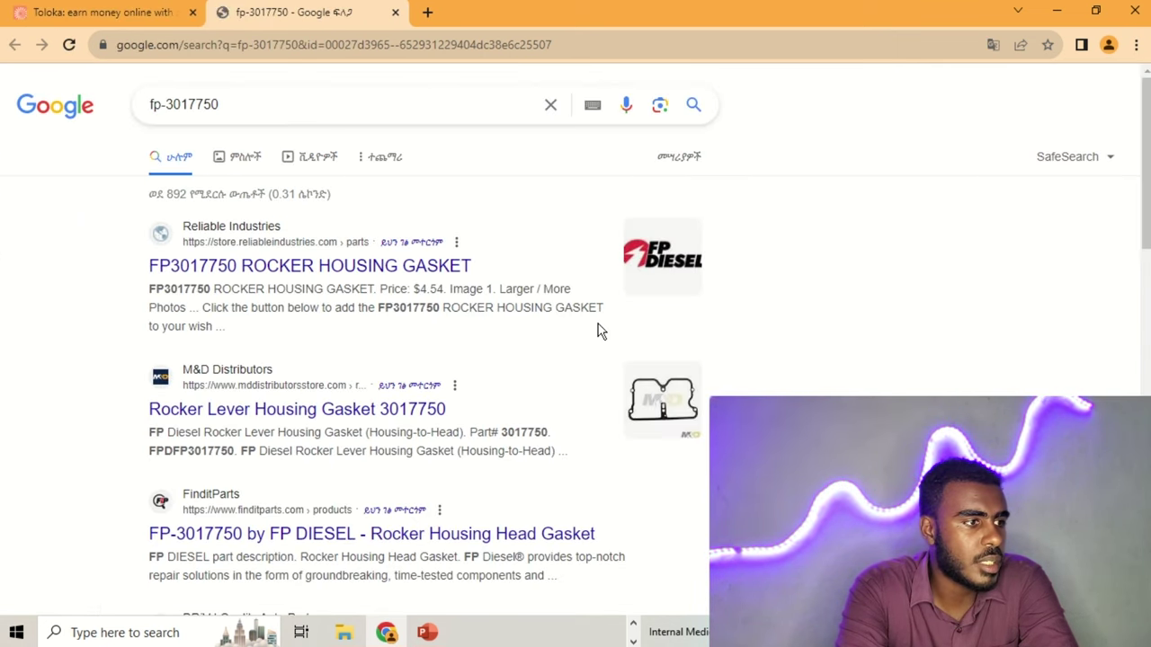
{"action": "scroll", "coordinate": [598, 328], "scroll_direction": "down", "scroll_amount": 2}
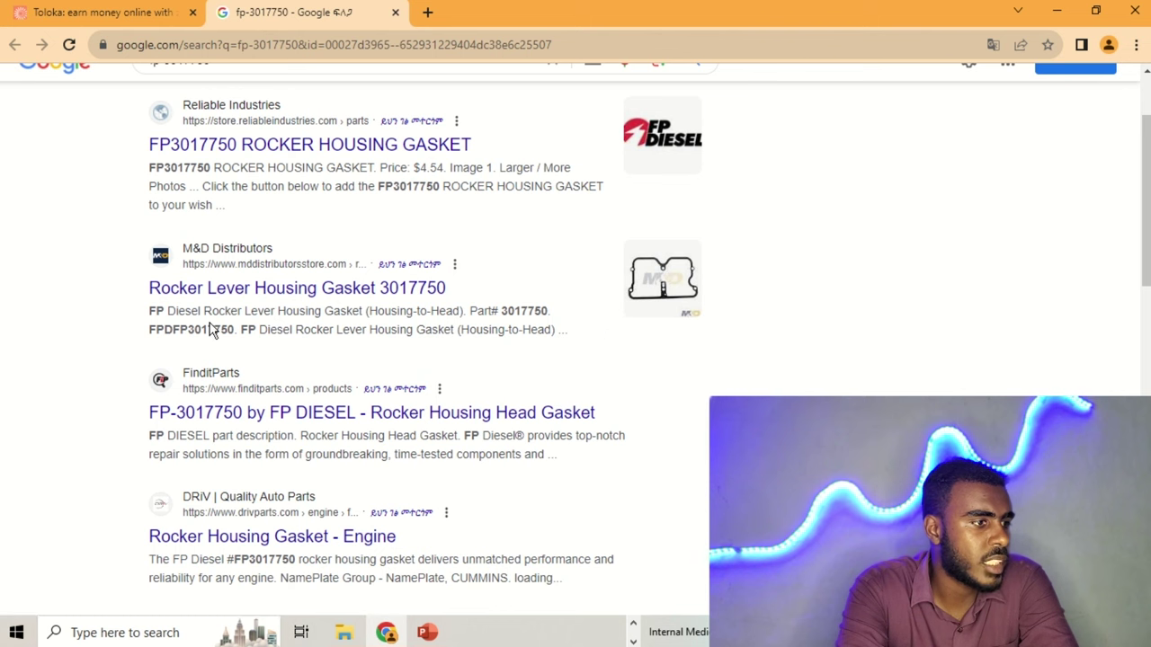
{"action": "scroll", "coordinate": [366, 331], "scroll_direction": "up", "scroll_amount": 2}
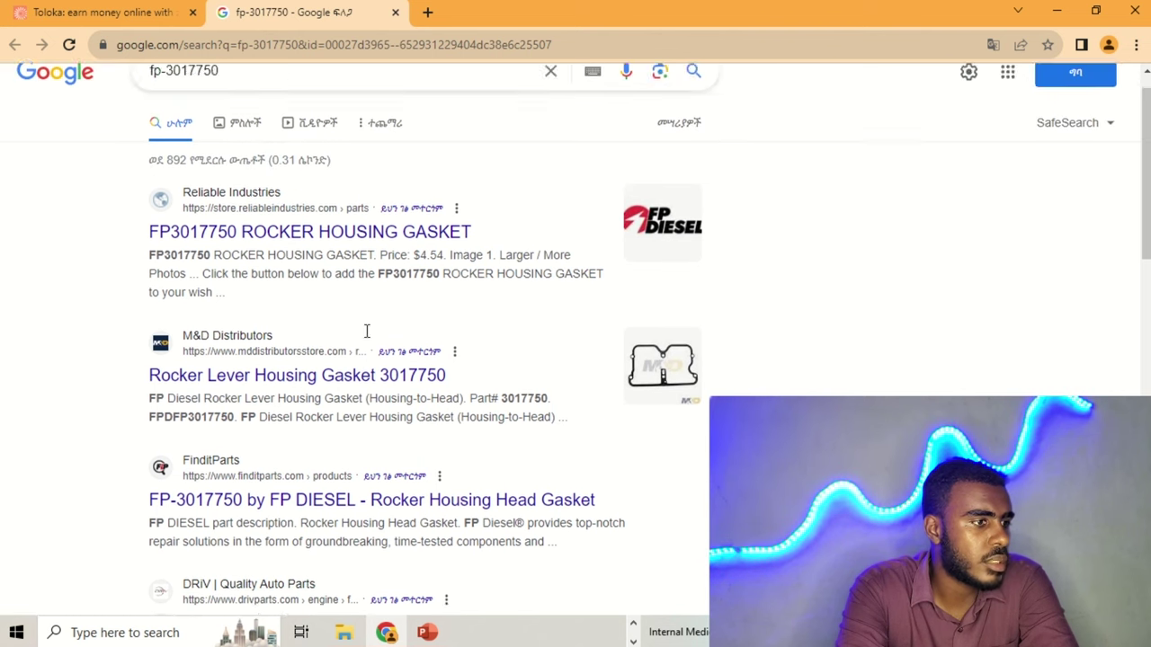
{"action": "left_click", "coordinate": [395, 13]}
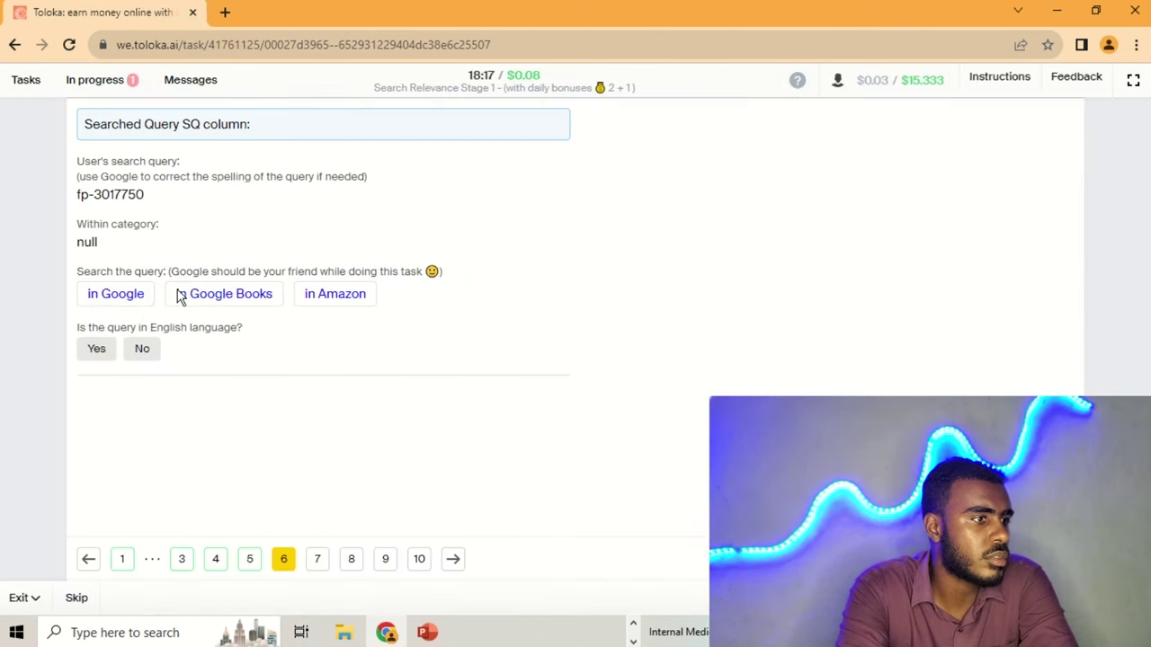
{"action": "left_click", "coordinate": [97, 349]}
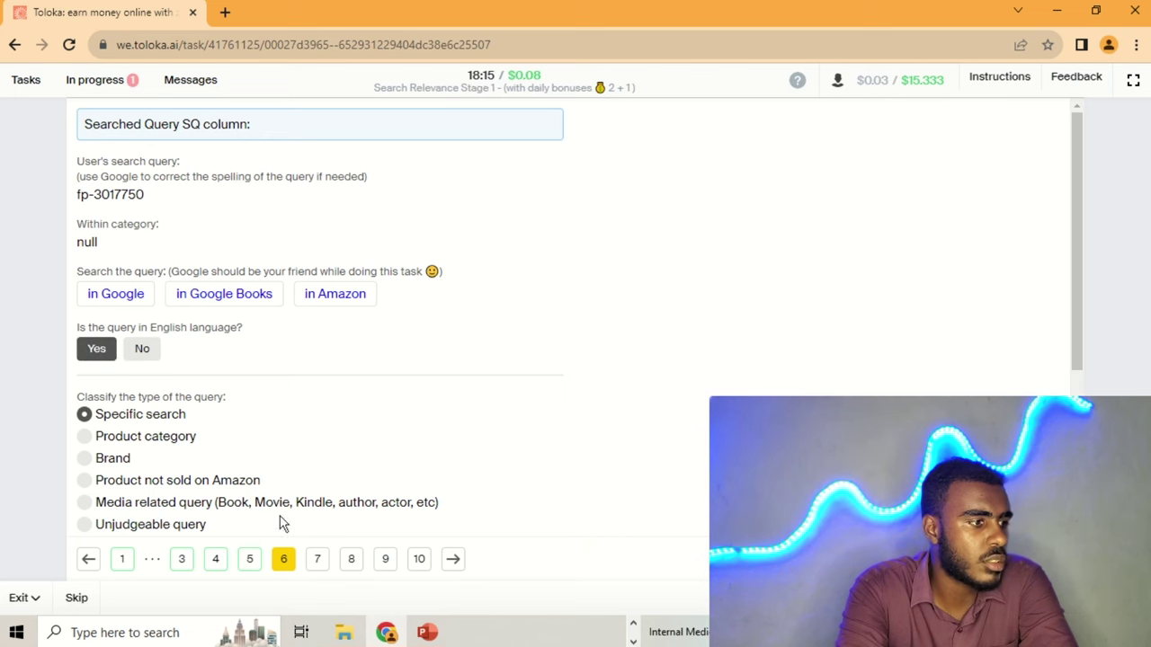
- Go to item 7, look through the Google results for "egg beaters", and mark it as English and Brand
{"action": "left_click", "coordinate": [317, 558]}
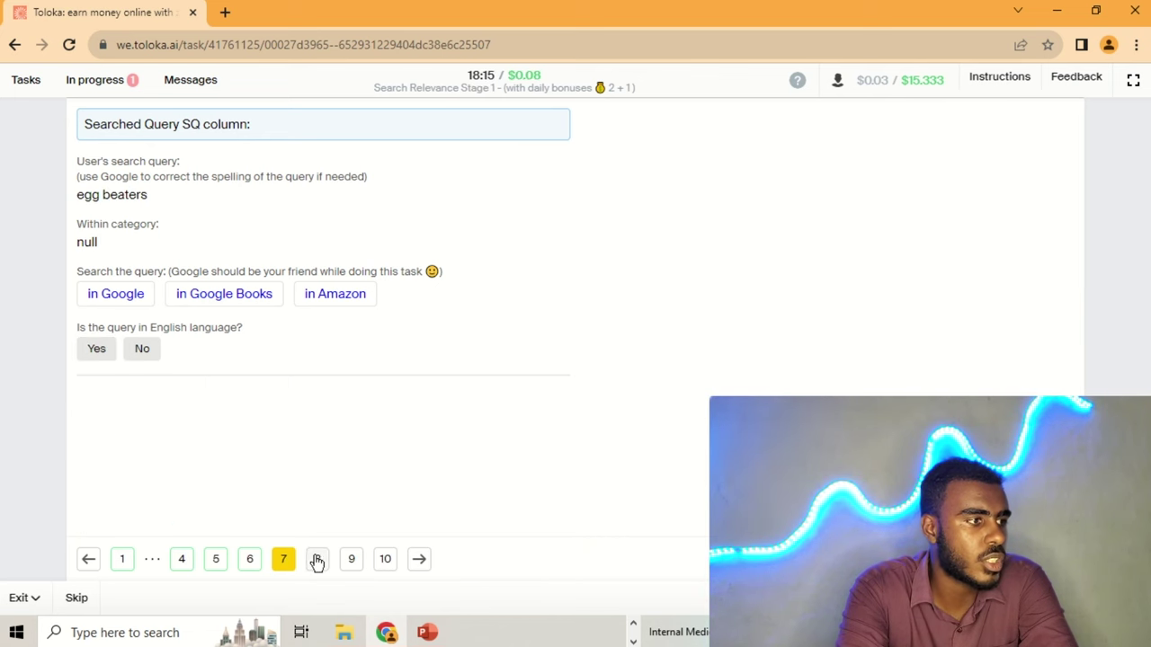
{"action": "left_click", "coordinate": [116, 294]}
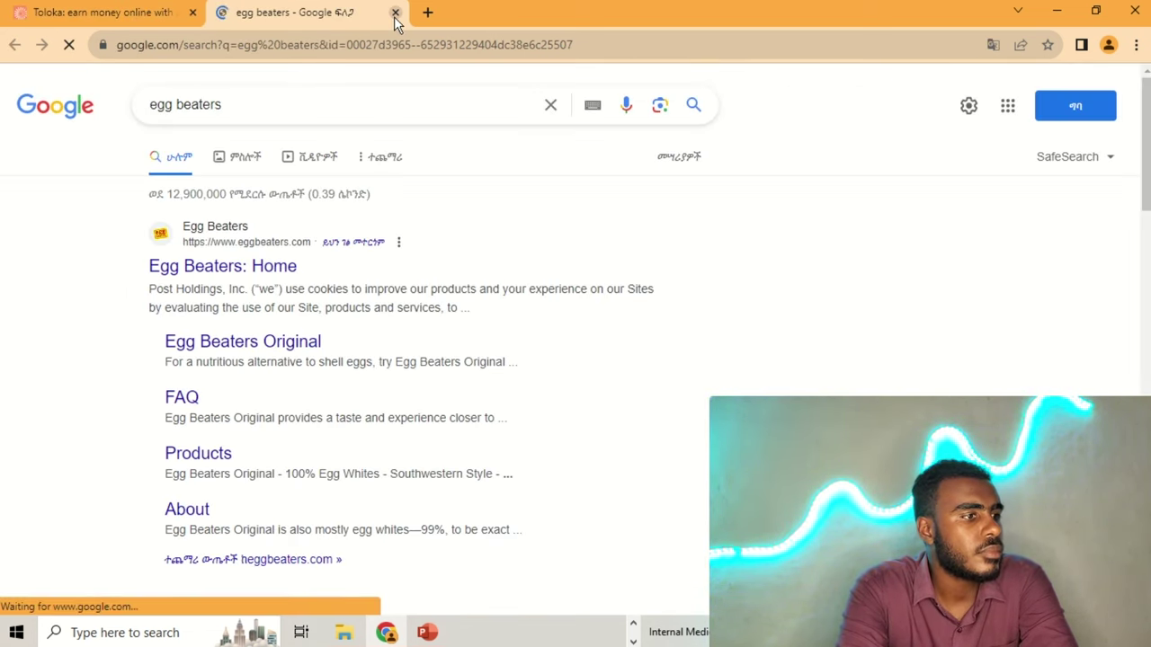
{"action": "scroll", "coordinate": [380, 395], "scroll_direction": "down", "scroll_amount": 8}
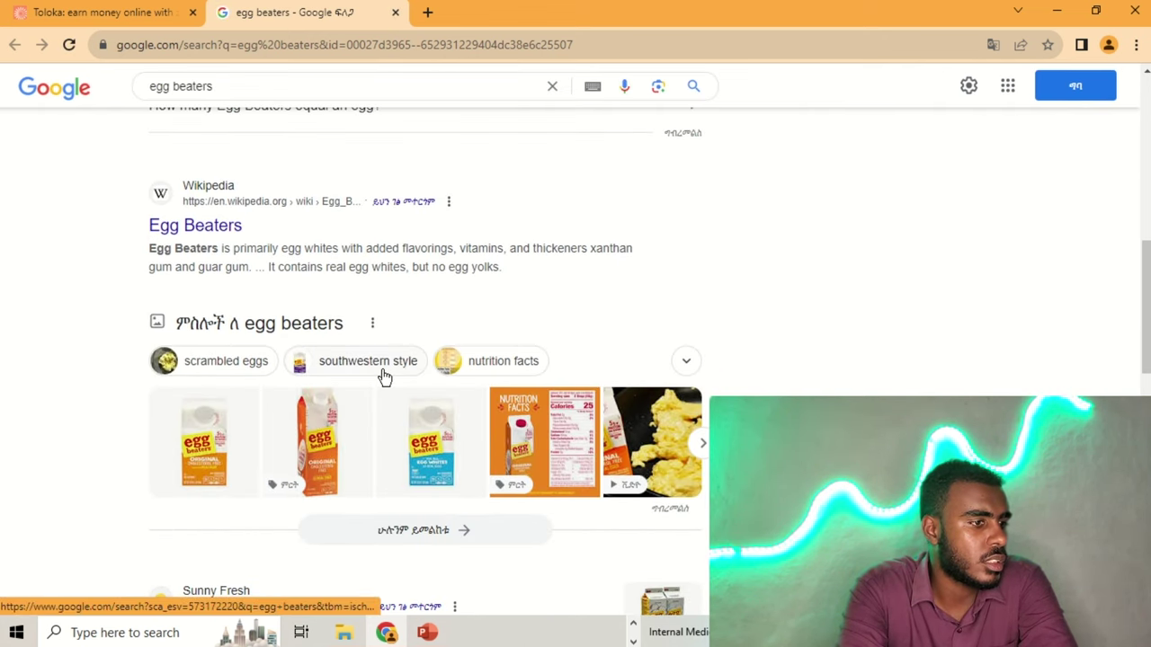
{"action": "scroll", "coordinate": [385, 376], "scroll_direction": "down", "scroll_amount": 4}
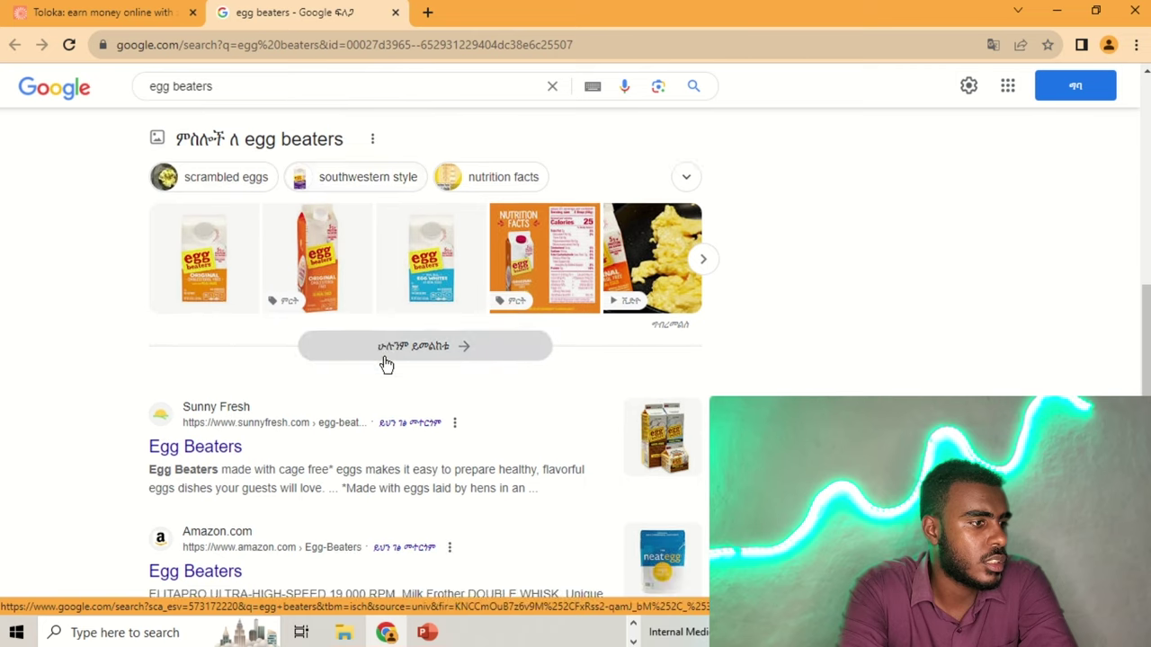
{"action": "left_click", "coordinate": [395, 13]}
{"action": "left_click", "coordinate": [96, 349]}
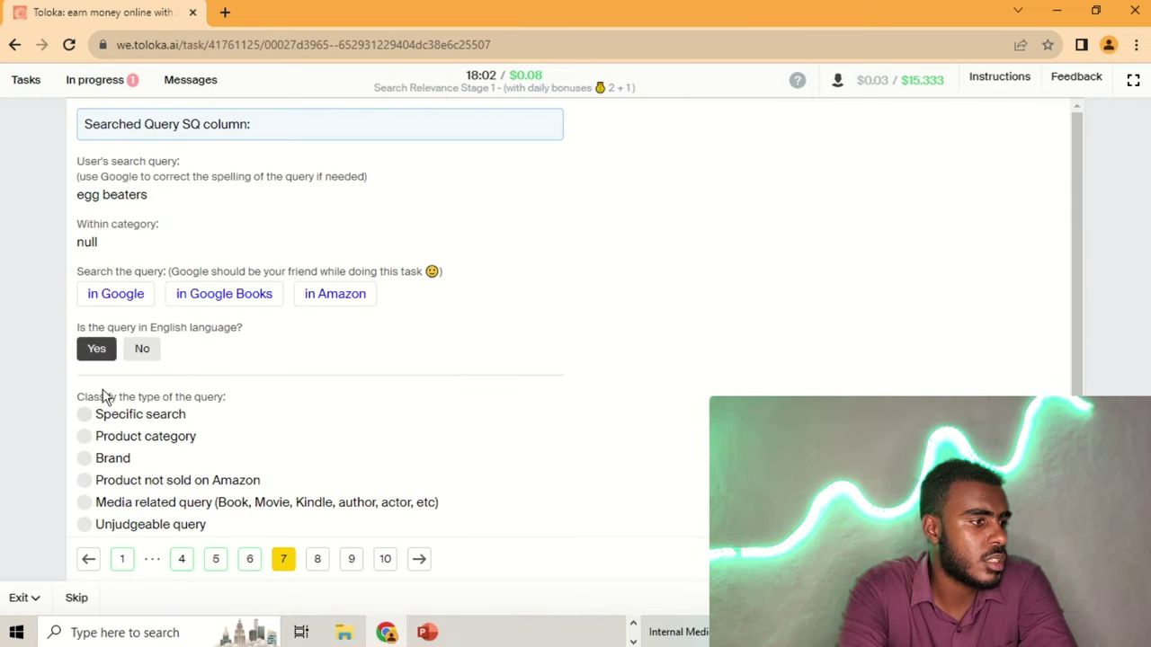
{"action": "left_click", "coordinate": [109, 462]}
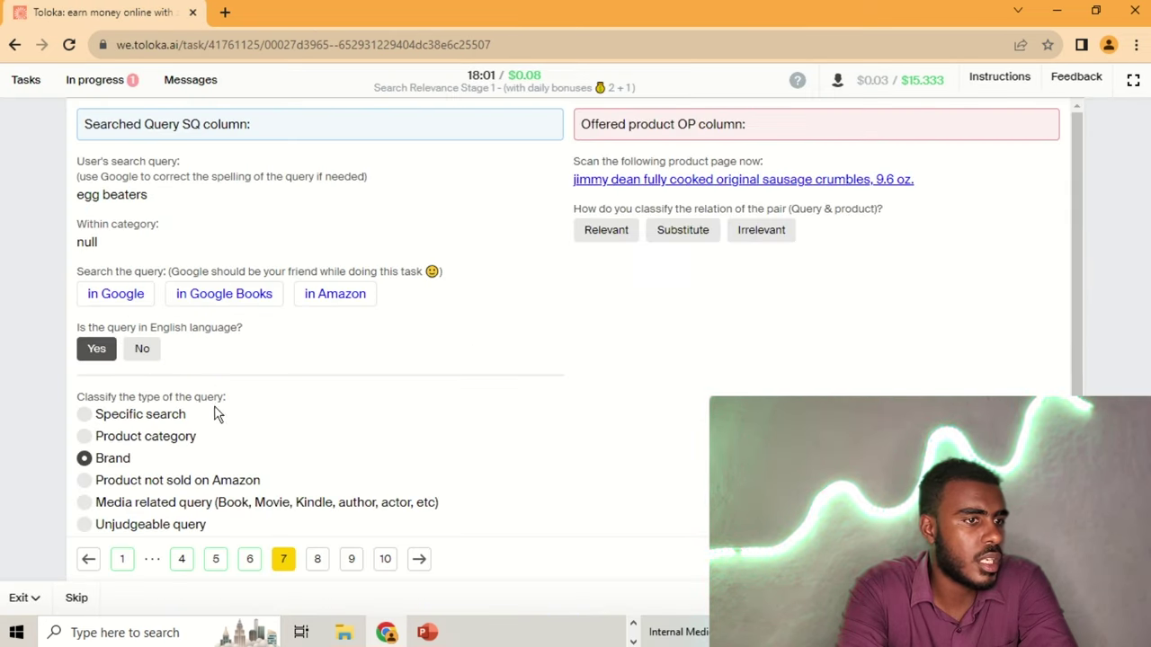
- Classify the Jimmy Dean sausage crumbles offered for "egg beaters" as Substitute and open the product page briefly
{"action": "left_click", "coordinate": [682, 230]}
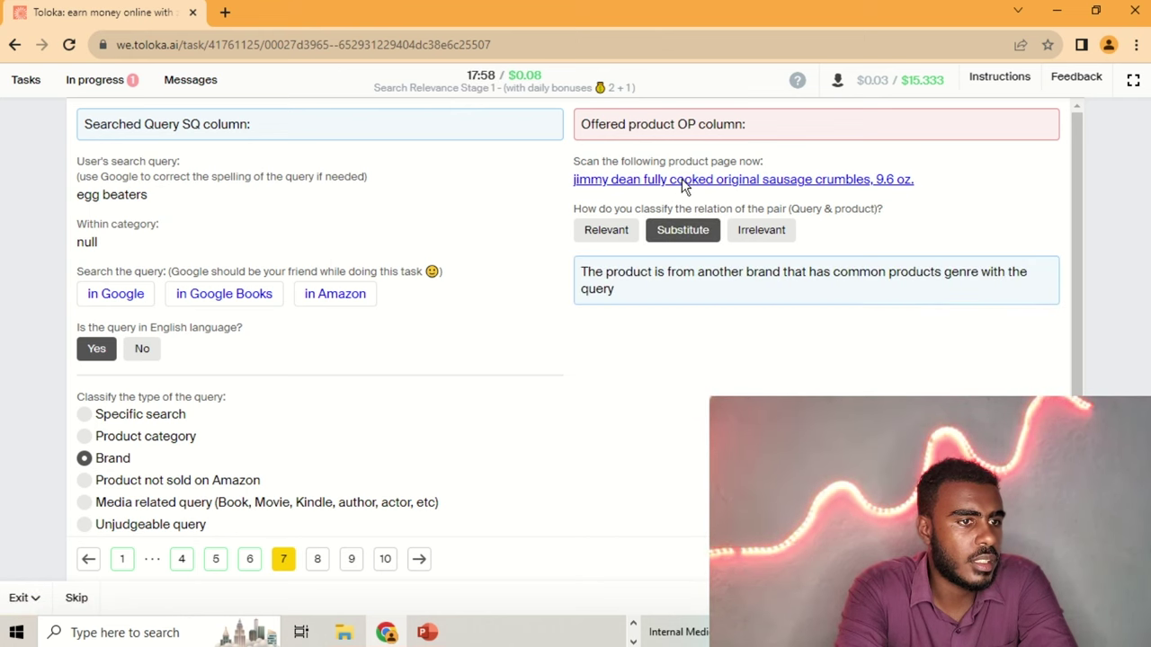
{"action": "left_click", "coordinate": [683, 180]}
{"action": "left_click", "coordinate": [394, 11]}
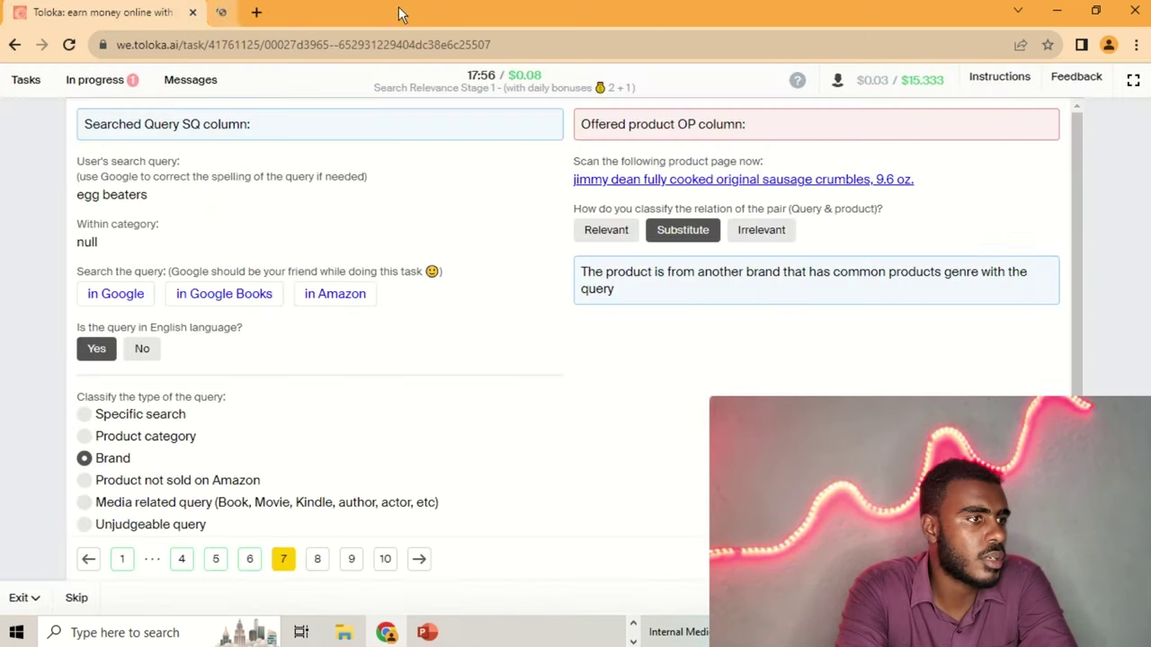
- Go to item 8, look through the Google results for "beyond sausage", and mark it as English and Brand
{"action": "left_click", "coordinate": [314, 559]}
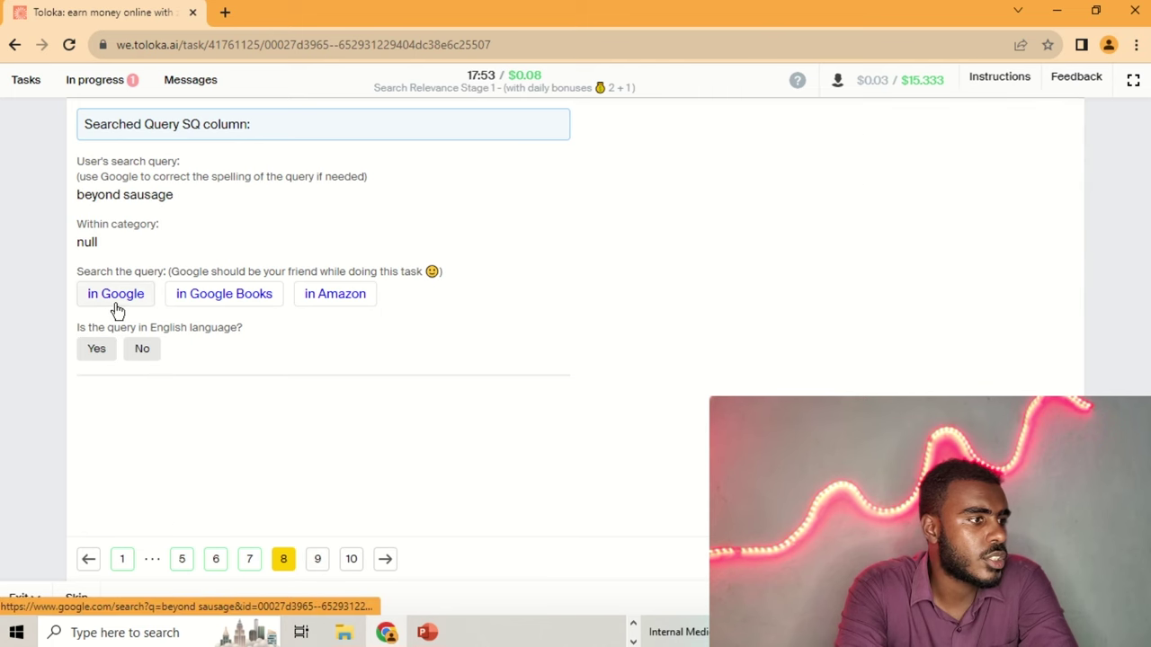
{"action": "left_click", "coordinate": [115, 309]}
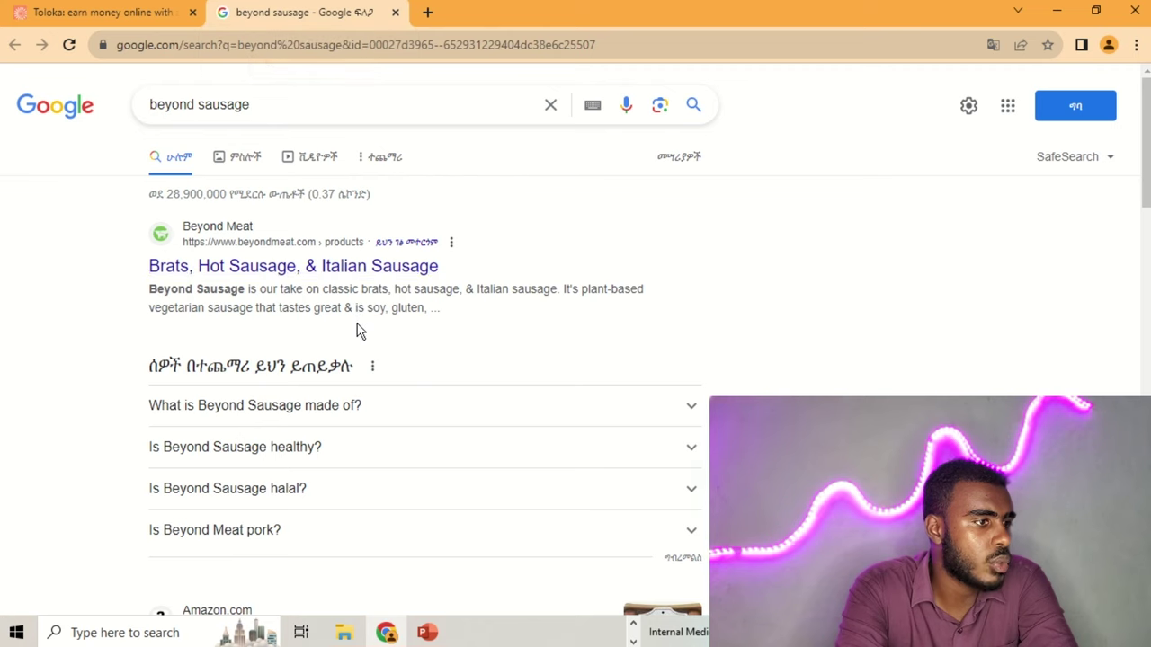
{"action": "scroll", "coordinate": [357, 324], "scroll_direction": "down", "scroll_amount": 1}
{"action": "scroll", "coordinate": [359, 302], "scroll_direction": "down", "scroll_amount": 1}
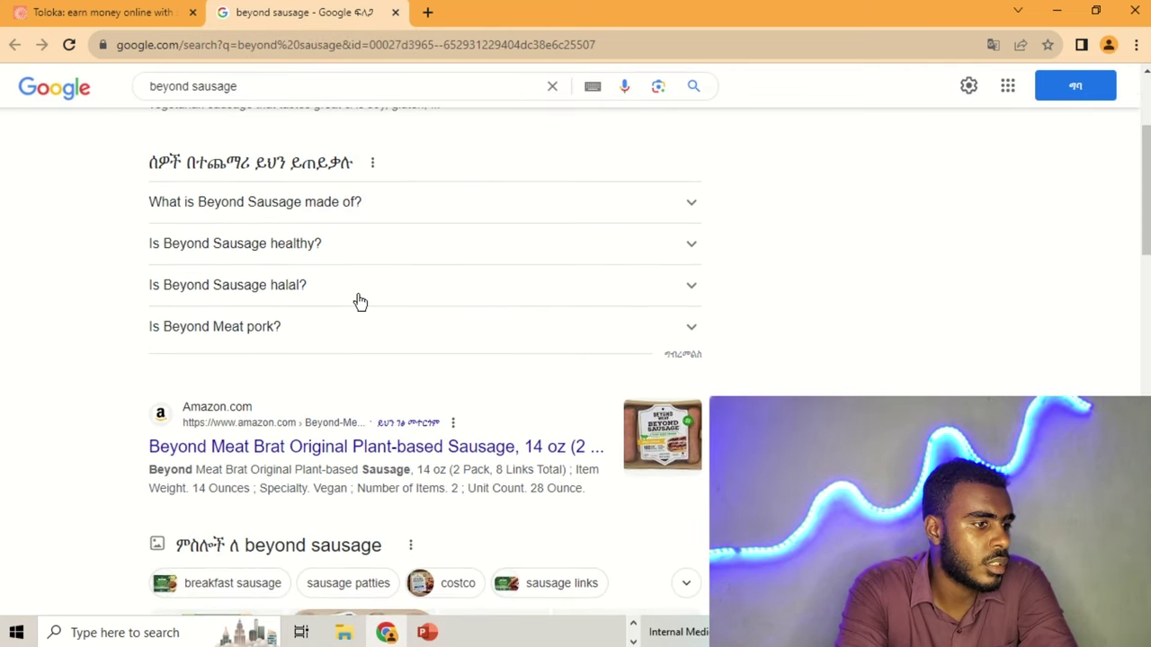
{"action": "scroll", "coordinate": [360, 301], "scroll_direction": "down", "scroll_amount": 1}
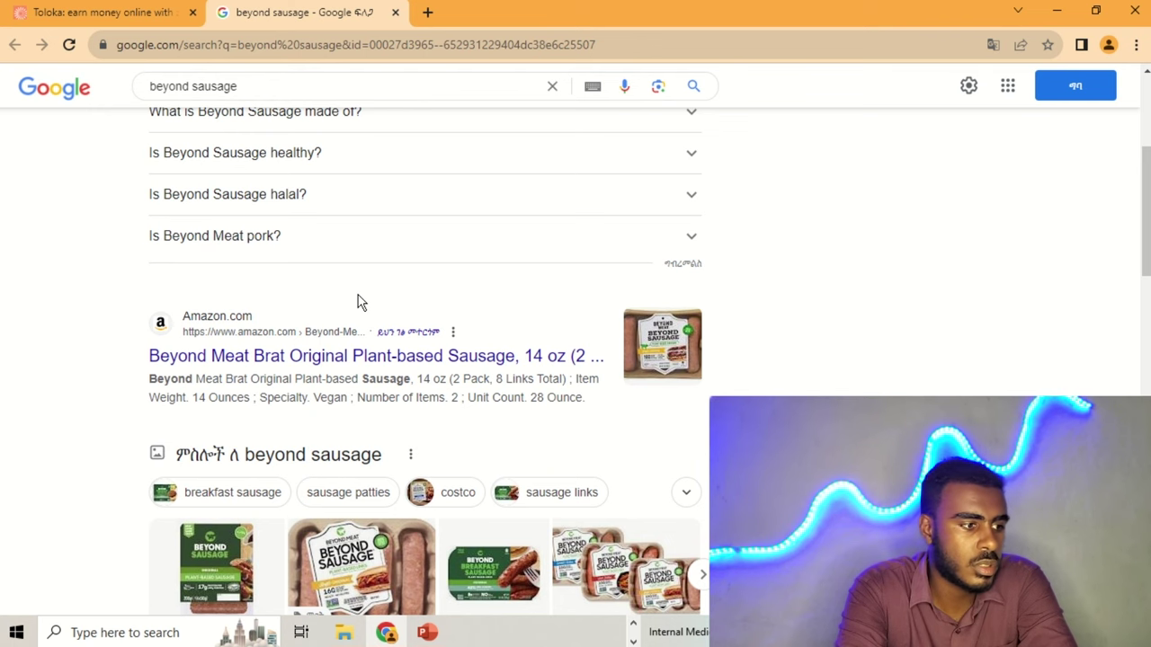
{"action": "scroll", "coordinate": [359, 303], "scroll_direction": "up", "scroll_amount": 3}
{"action": "left_click", "coordinate": [395, 12]}
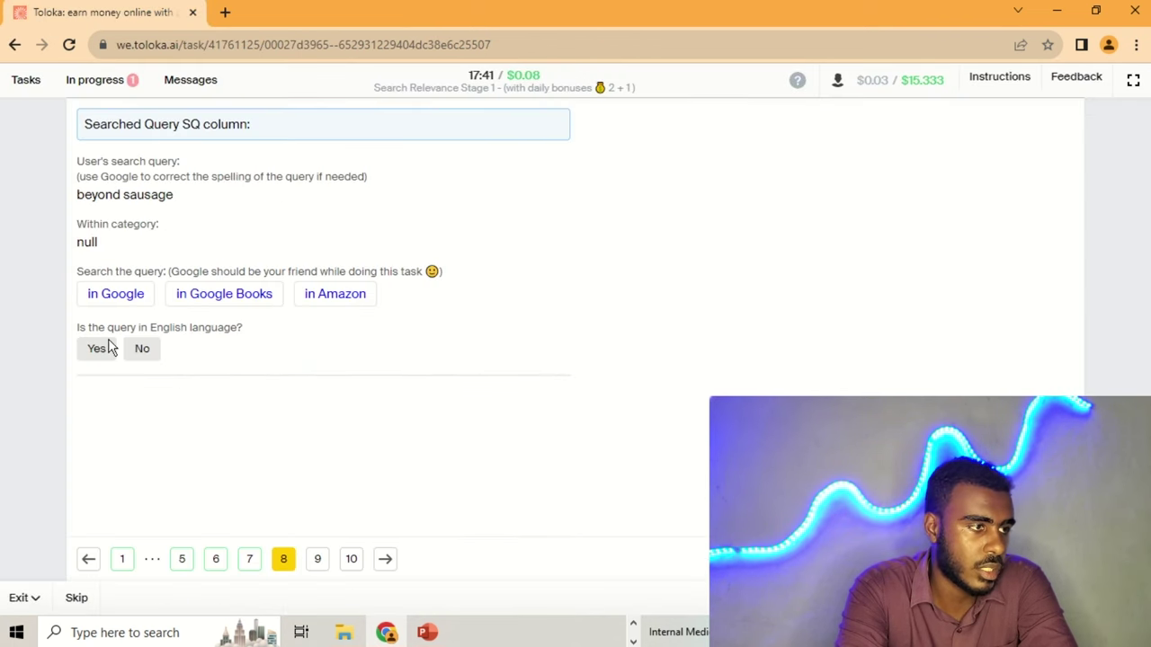
{"action": "left_click", "coordinate": [93, 352]}
{"action": "left_click", "coordinate": [100, 461]}
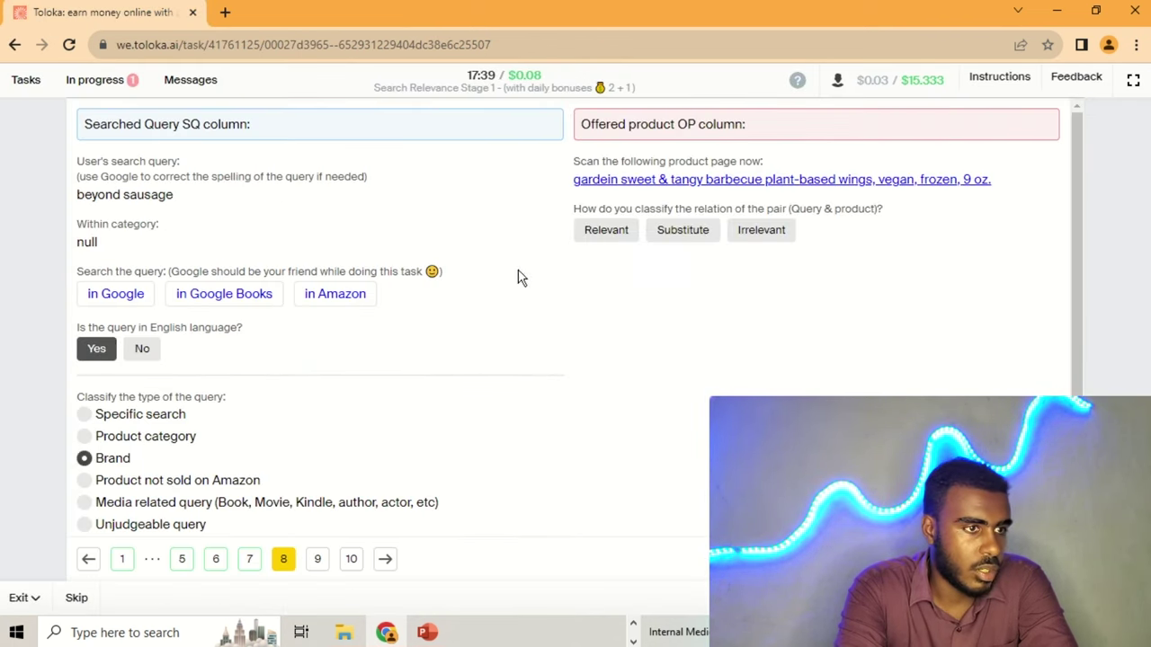
- Check the Amazon page of the offered Gardein barbecue wings and classify the product as Substitute for "beyond sausage"
{"action": "left_click", "coordinate": [704, 184]}
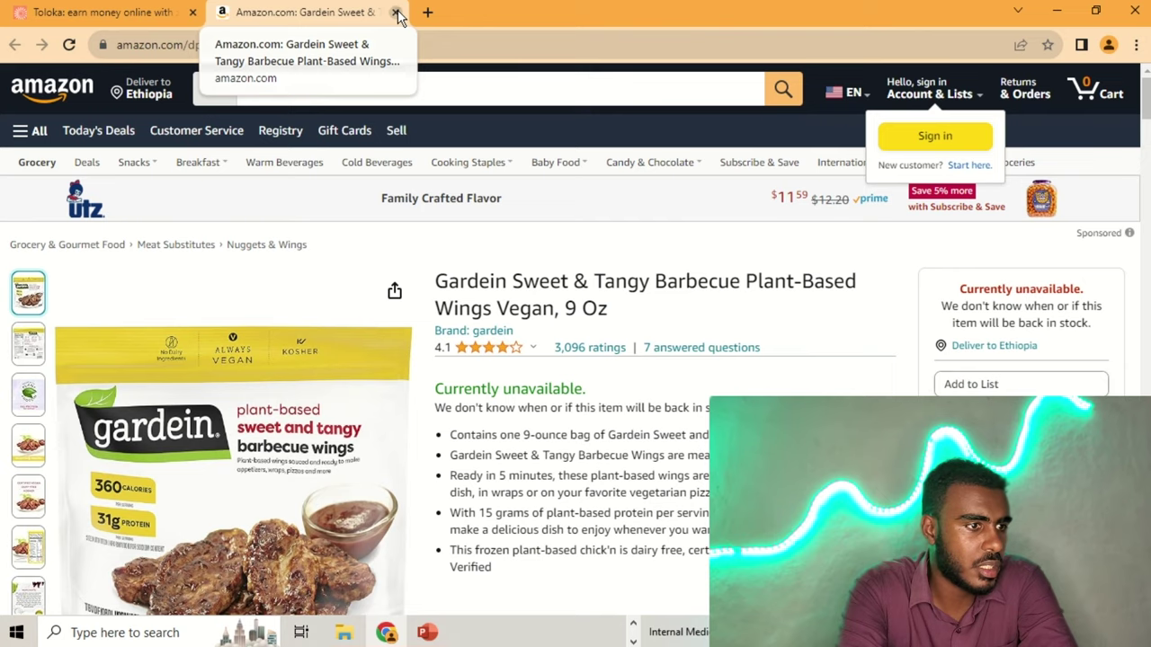
{"action": "left_click", "coordinate": [396, 12]}
{"action": "left_click", "coordinate": [690, 236]}
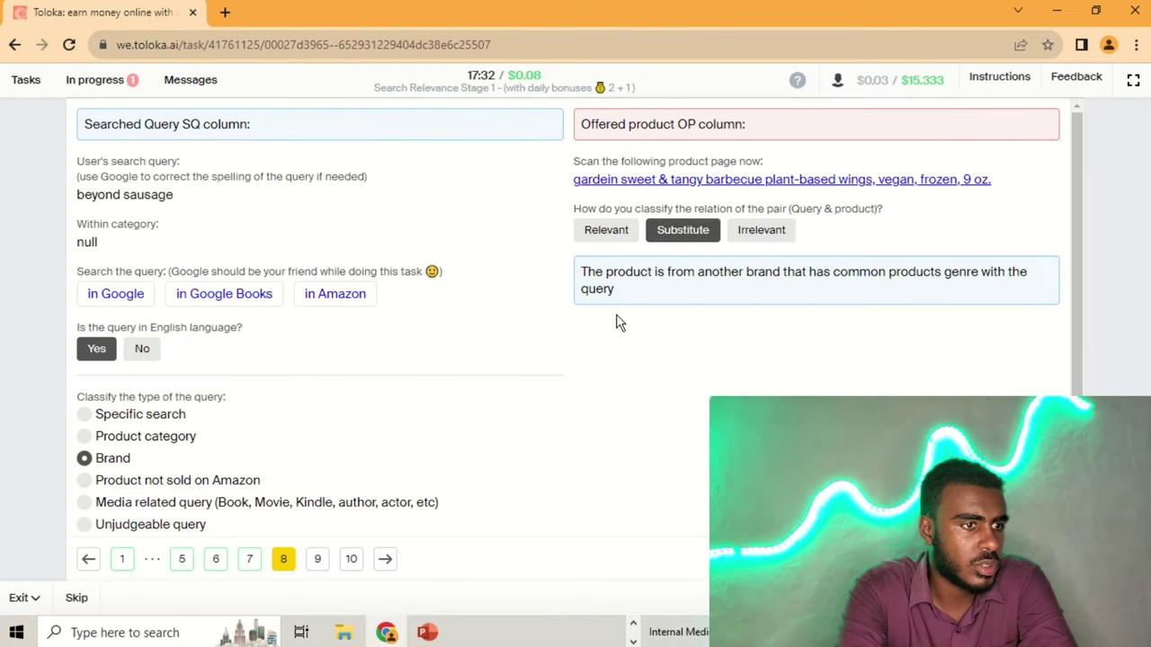
- Go to item 9, look up "chicken tender" on Google, and mark it as English and Specific search
{"action": "left_click", "coordinate": [316, 559]}
{"action": "left_click", "coordinate": [135, 299]}
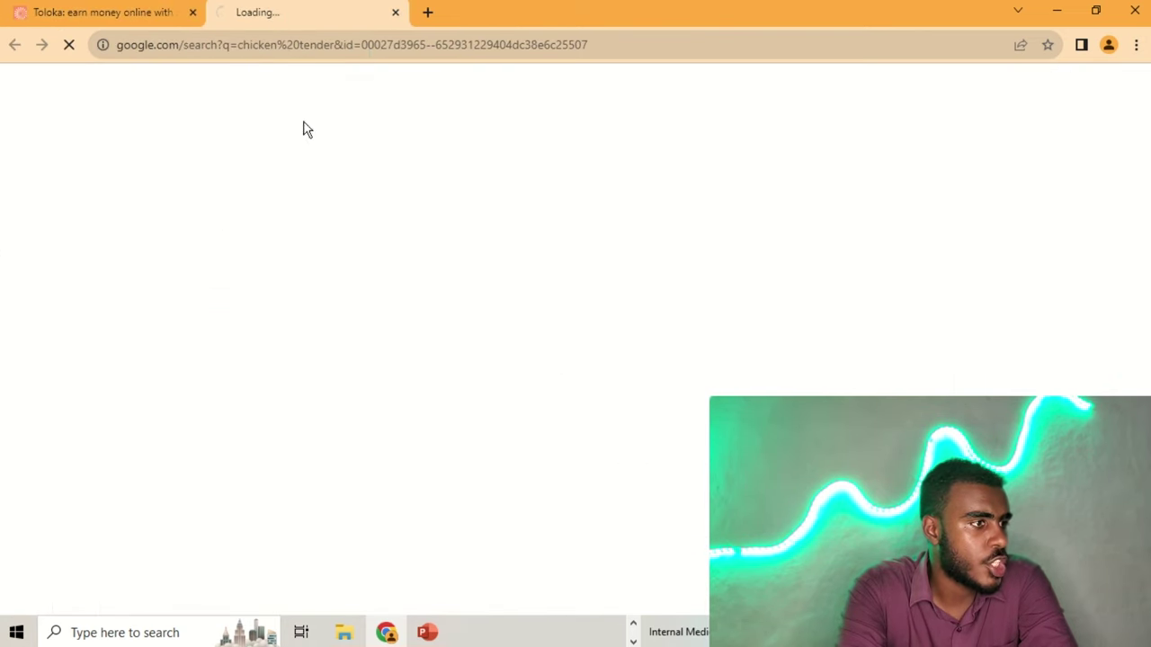
{"action": "left_click", "coordinate": [395, 13]}
{"action": "left_click", "coordinate": [103, 356]}
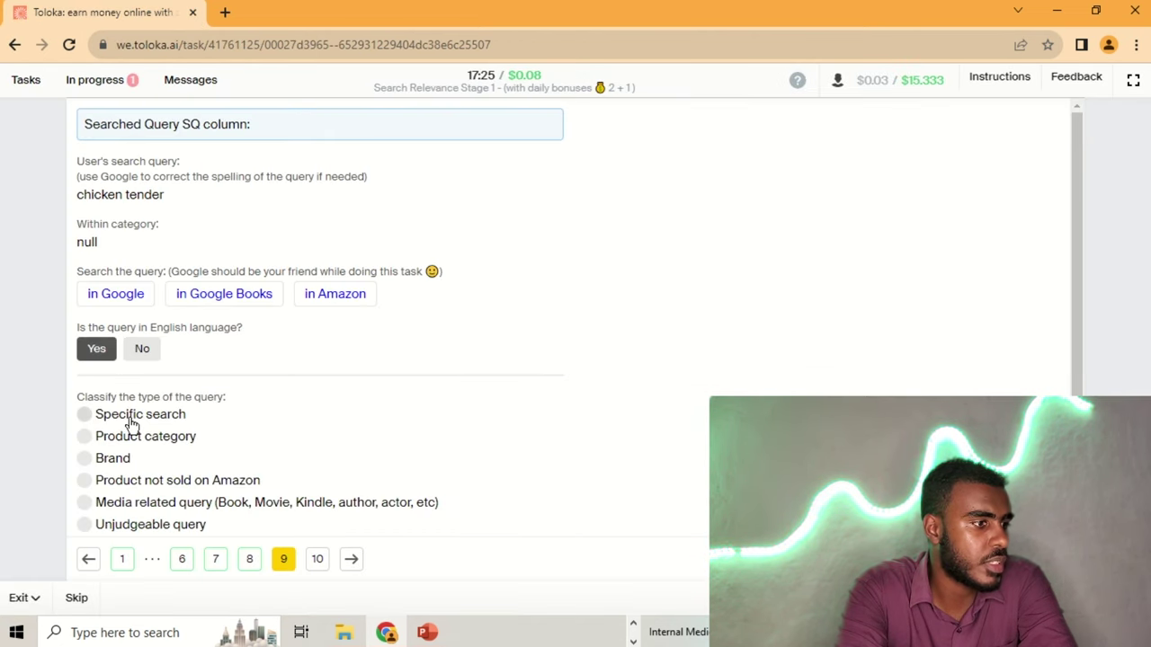
- Go to item 10, look up "bay leaves" on Google, mark it as English and Specific search, and submit the task set
{"action": "left_click", "coordinate": [316, 561]}
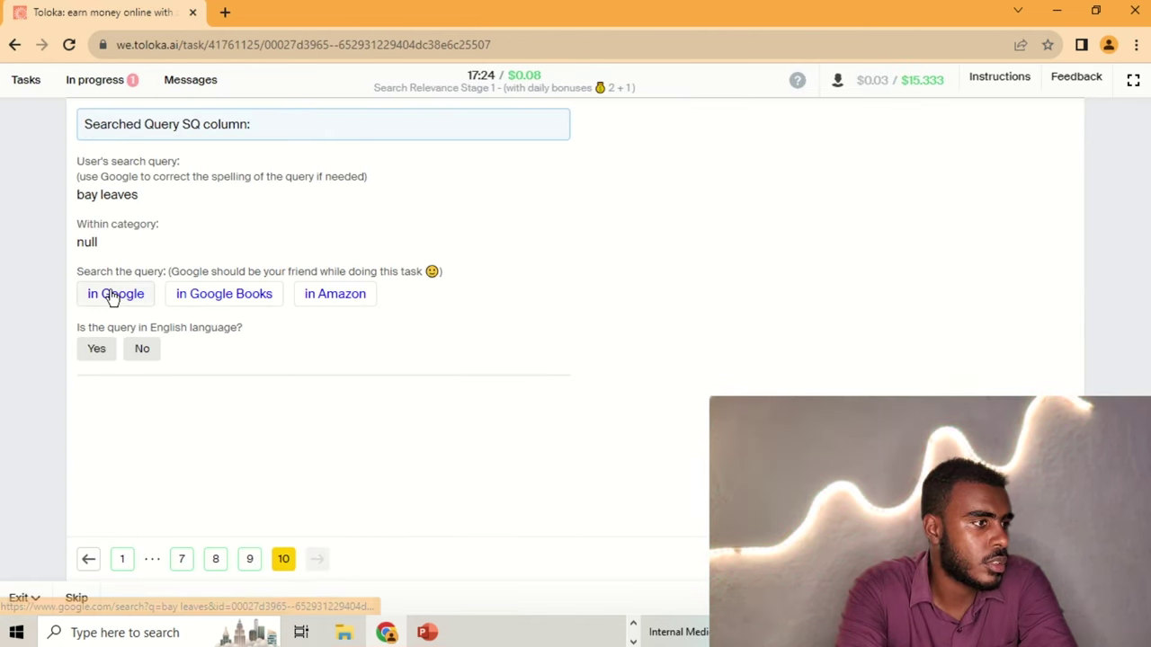
{"action": "left_click", "coordinate": [116, 295]}
{"action": "left_click", "coordinate": [395, 12]}
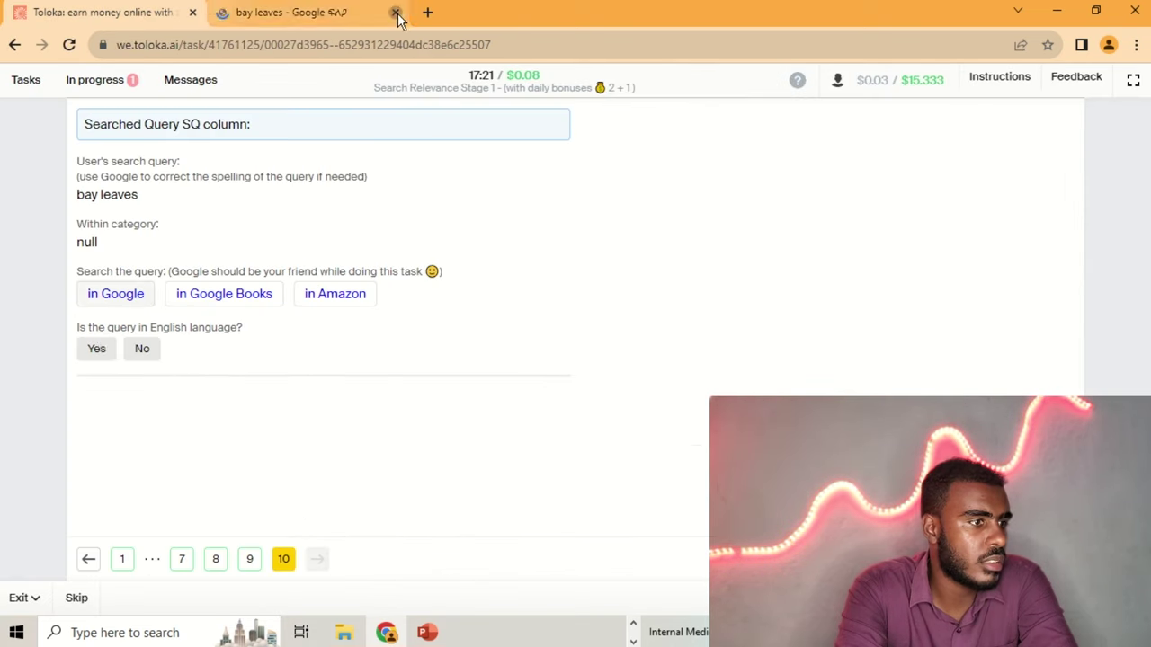
{"action": "left_click", "coordinate": [99, 348]}
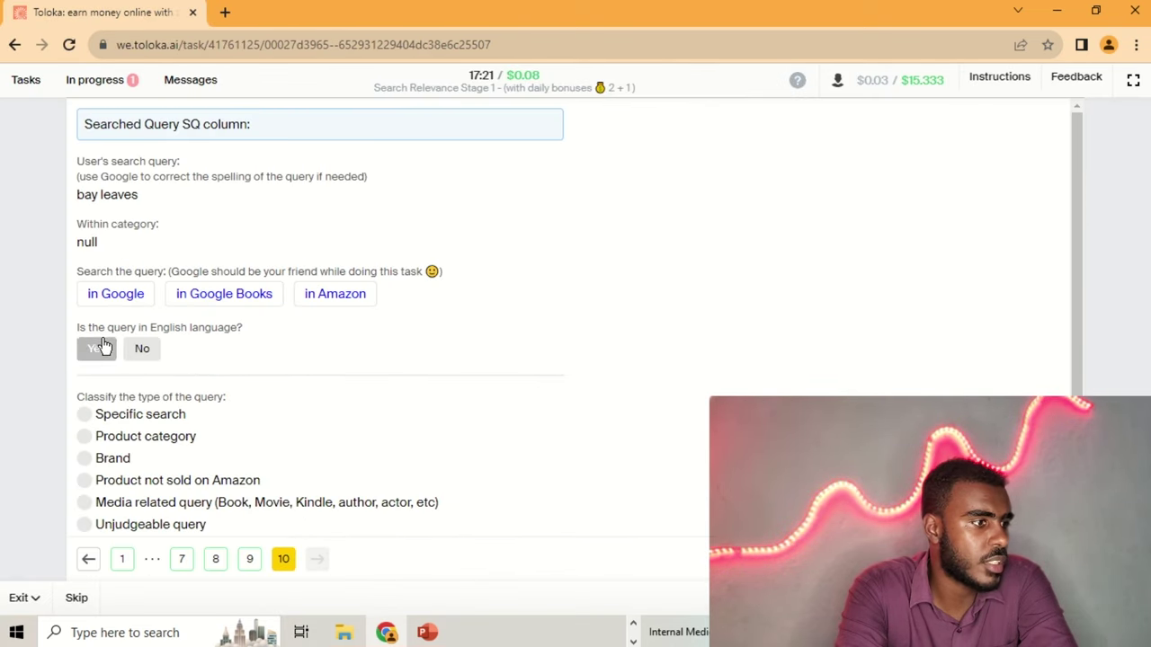
{"action": "left_click", "coordinate": [130, 417]}
{"action": "key", "text": "Return"}
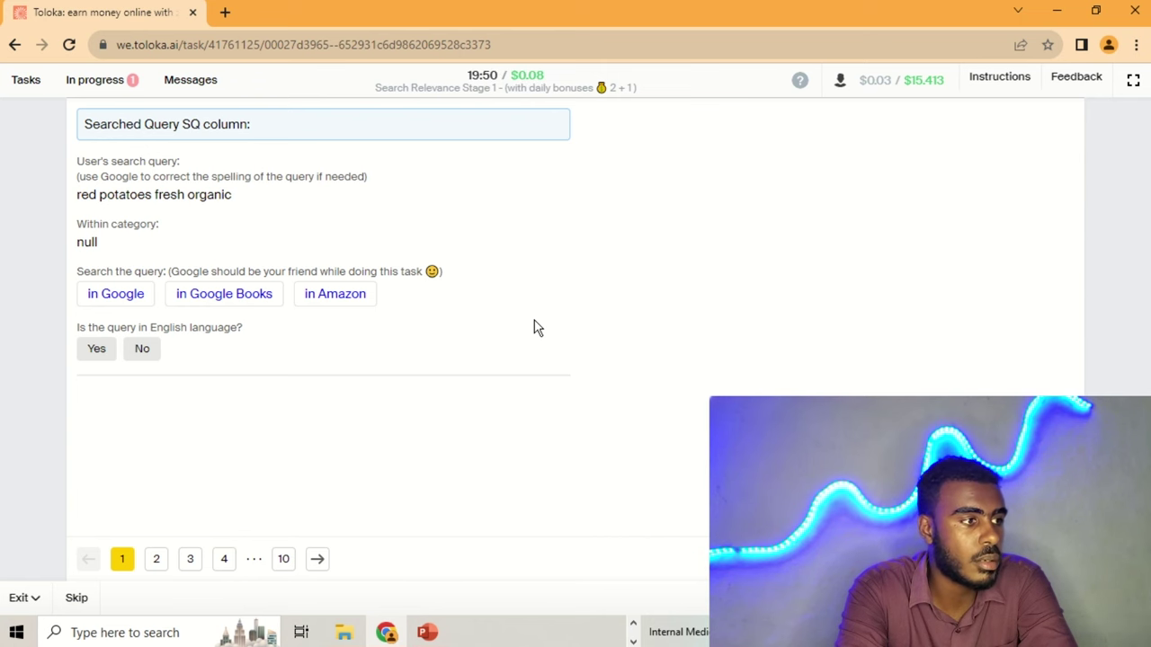
- On item 1 of the new set, look up "red potatoes fresh organic" on Google and mark it as English and Specific search
{"action": "left_click", "coordinate": [115, 306]}
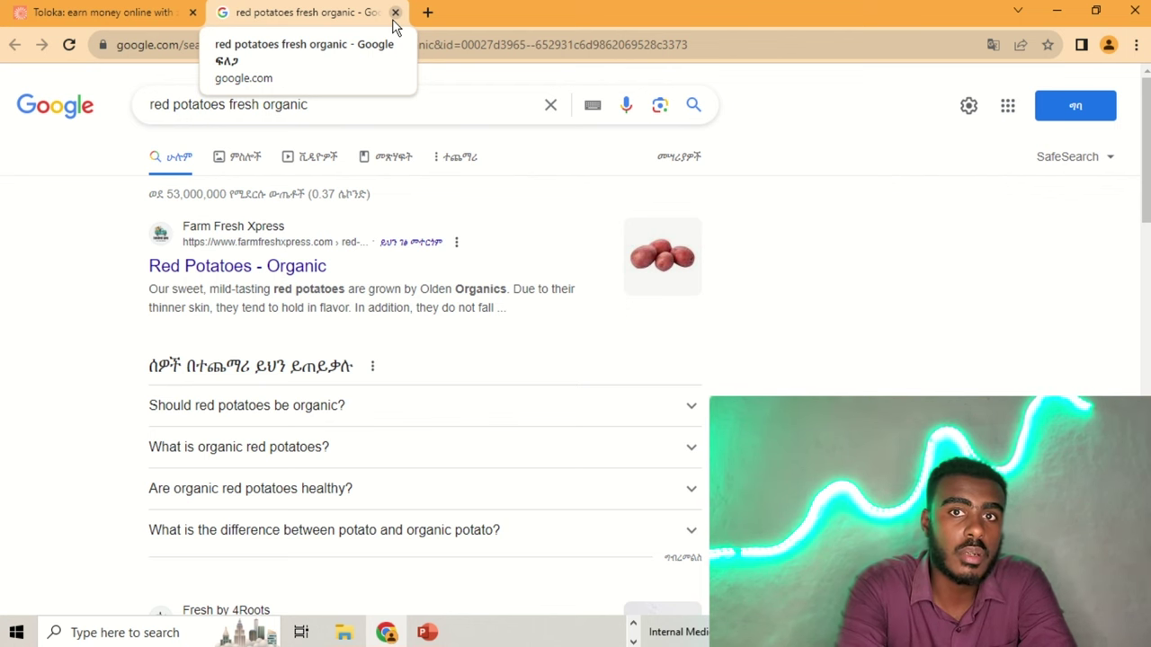
{"action": "left_click", "coordinate": [395, 13]}
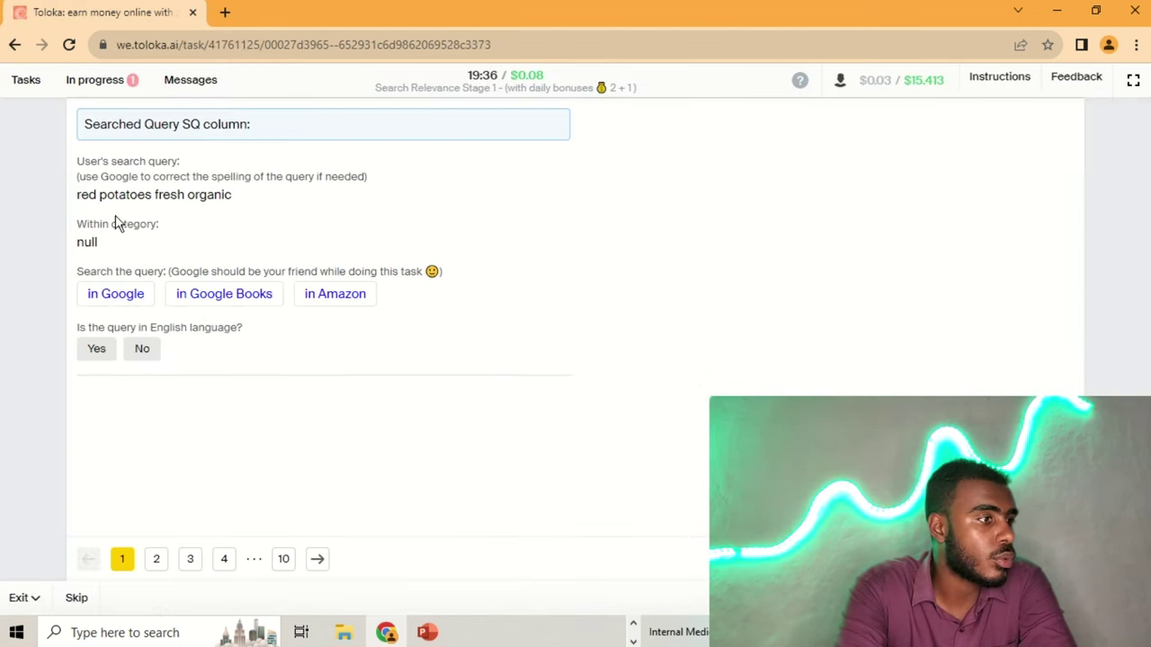
{"action": "left_click", "coordinate": [97, 348]}
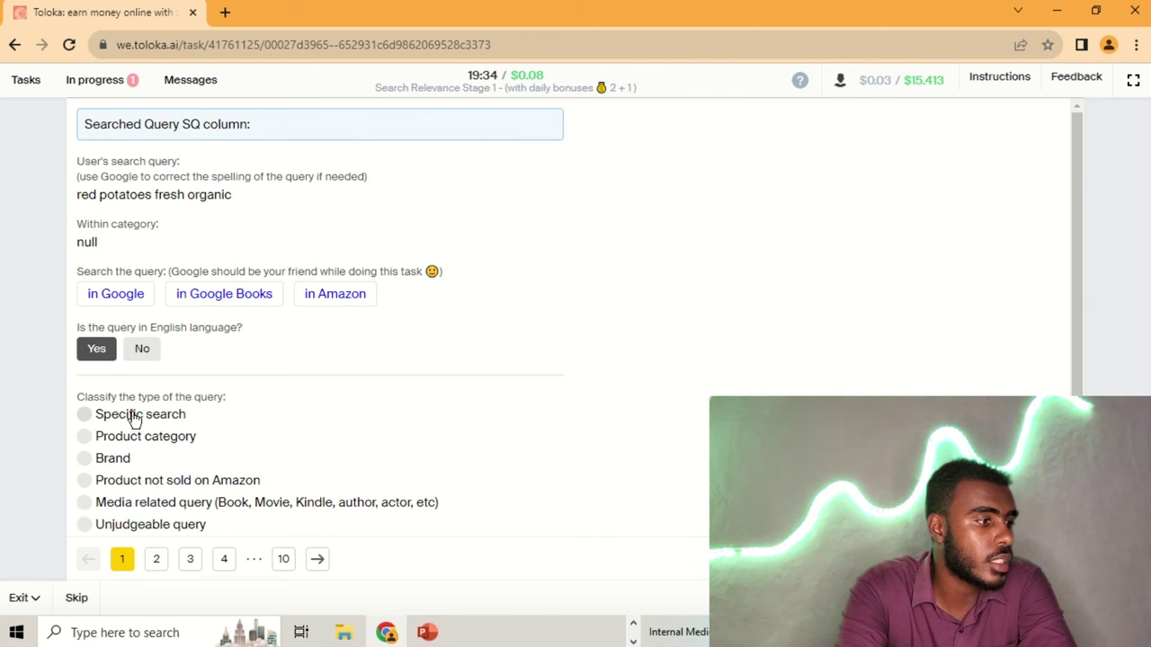
{"action": "left_click", "coordinate": [130, 415]}
- Go to item 2, look up "gluten free bagels" on Google, and mark it as English and Specific search
{"action": "left_click", "coordinate": [157, 567]}
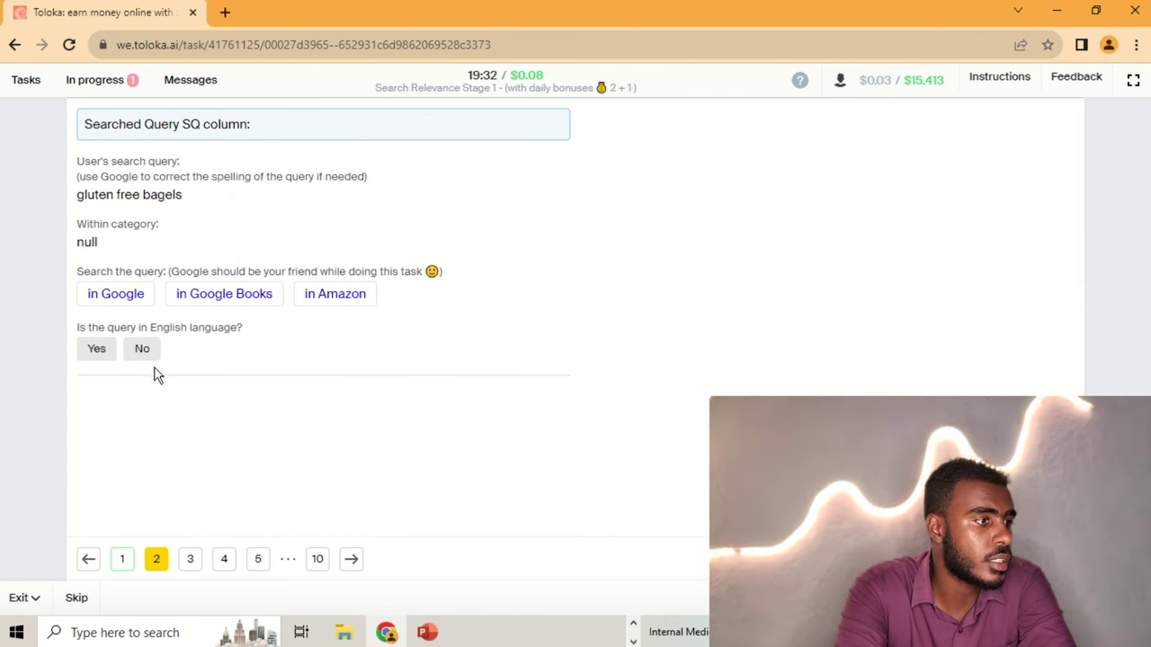
{"action": "left_click", "coordinate": [121, 299]}
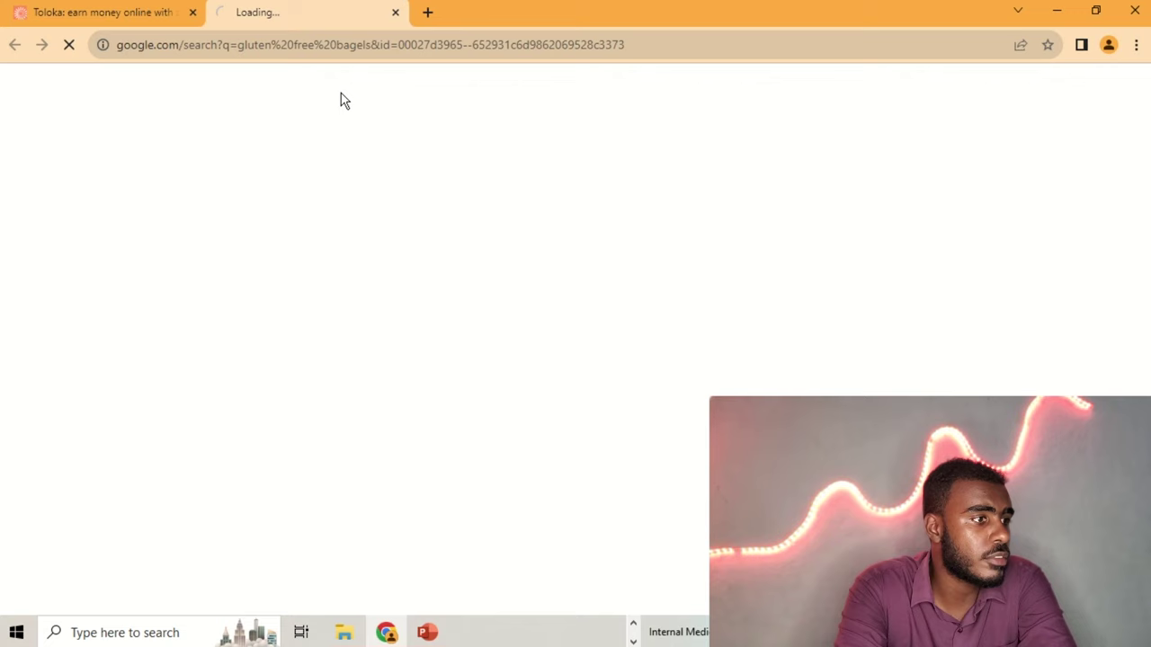
{"action": "left_click", "coordinate": [394, 13]}
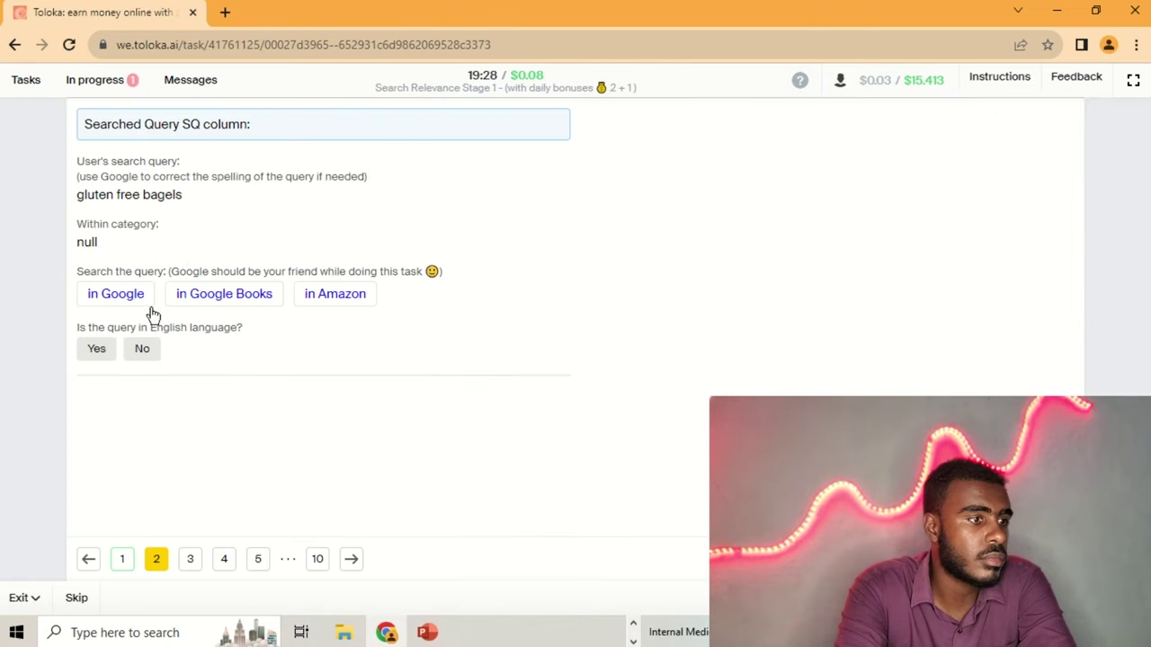
{"action": "left_click", "coordinate": [101, 349]}
{"action": "left_click", "coordinate": [123, 415]}
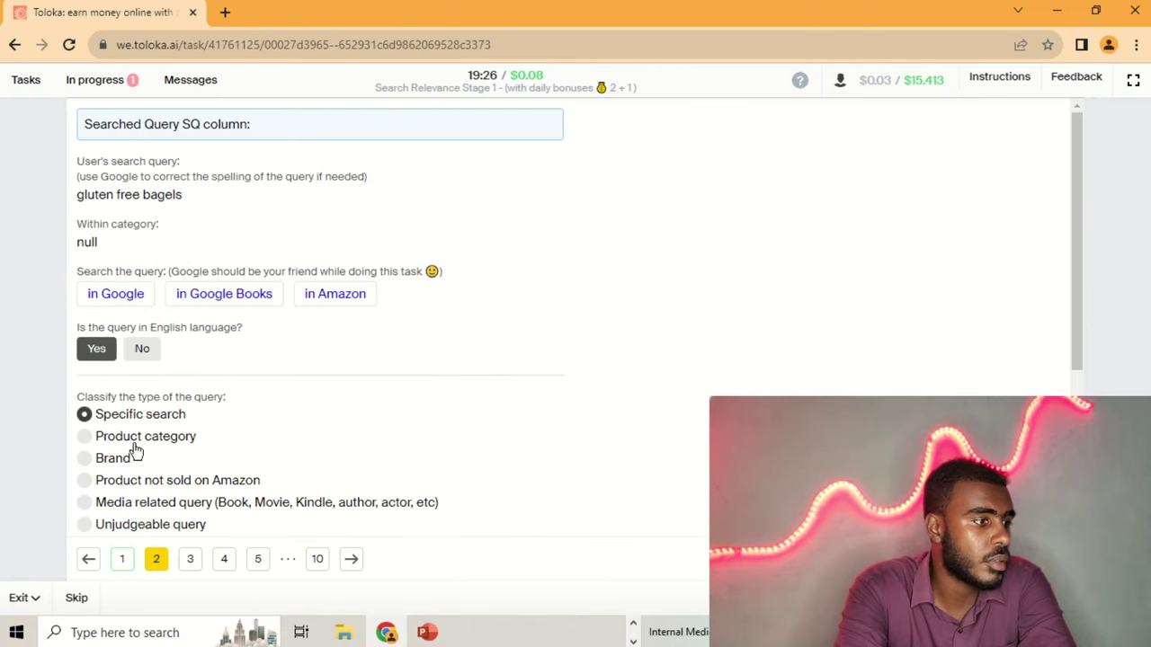
- Go to item 3, look up "glass dimmer" on Google, and mark it as English and Specific search
{"action": "left_click", "coordinate": [190, 560]}
{"action": "left_click", "coordinate": [115, 294]}
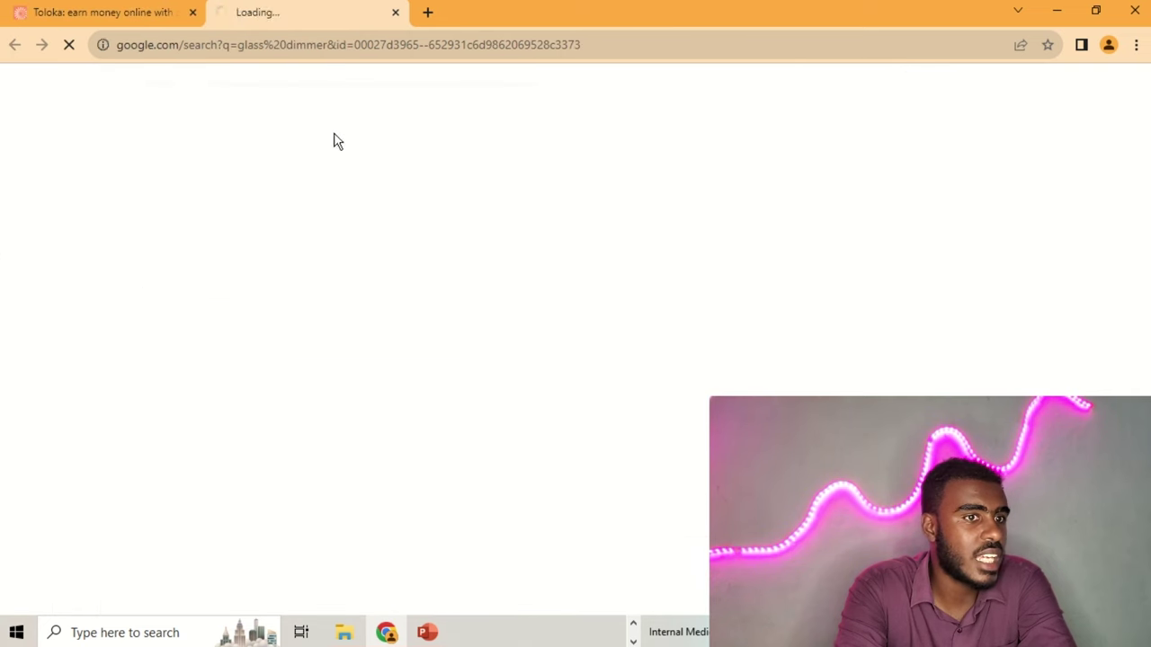
{"action": "left_click", "coordinate": [396, 12]}
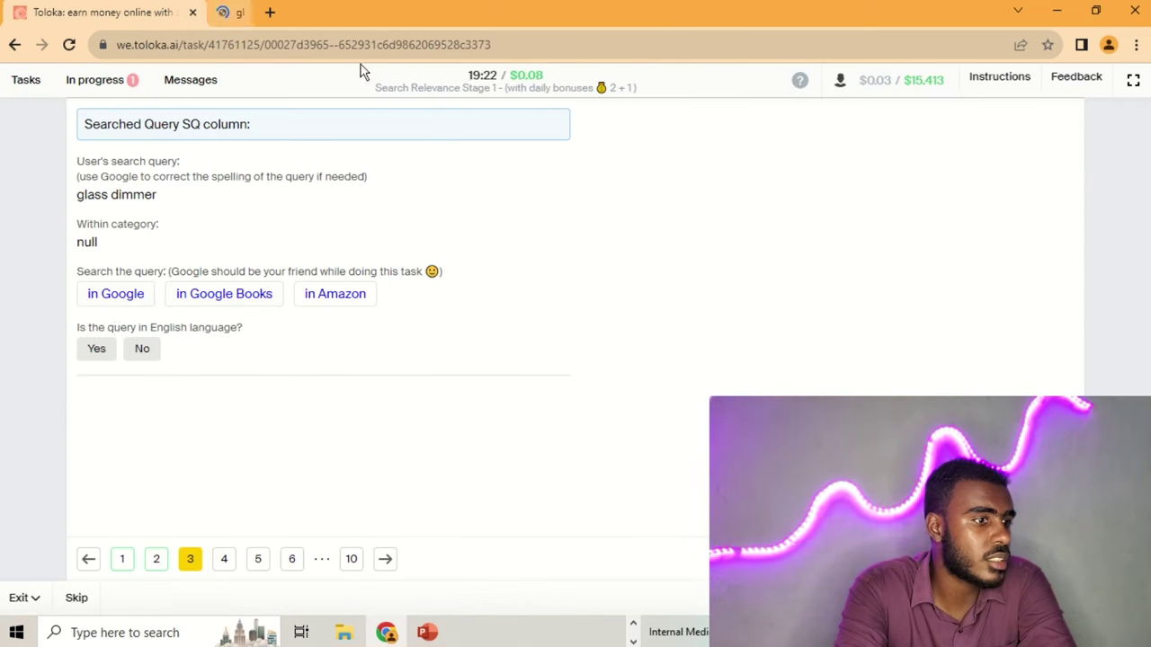
{"action": "left_click", "coordinate": [100, 348]}
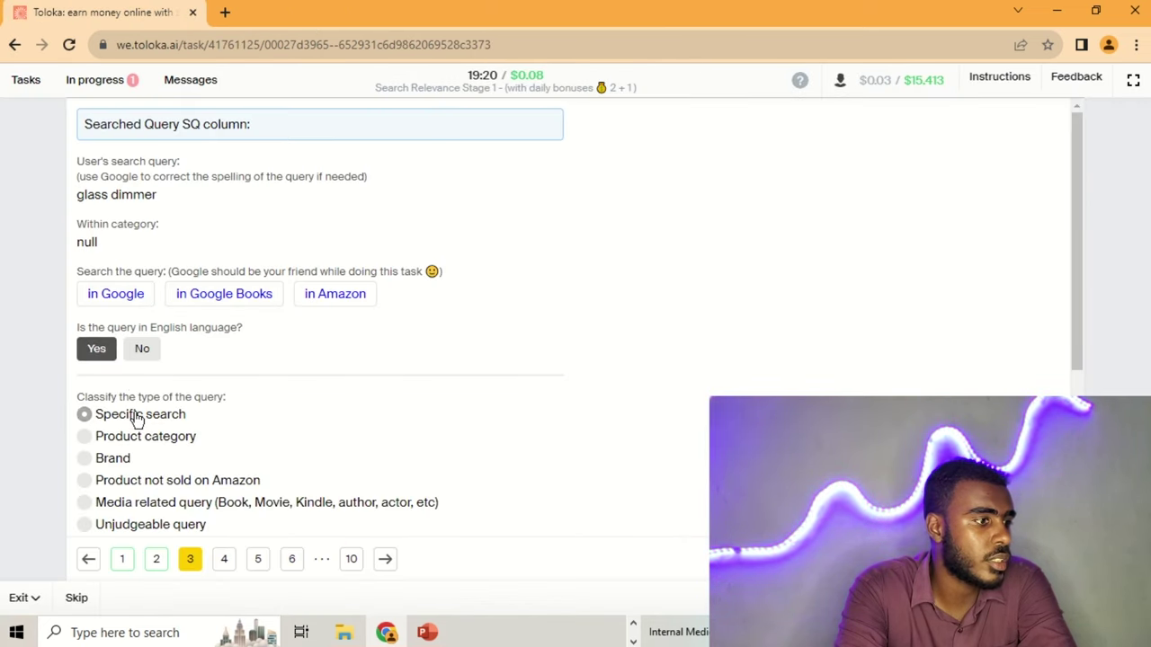
{"action": "left_click", "coordinate": [135, 419]}
- Go to item 4, look up "beige legging shorts for plus" on Google, and mark it as English and Specific search
{"action": "left_click", "coordinate": [226, 558]}
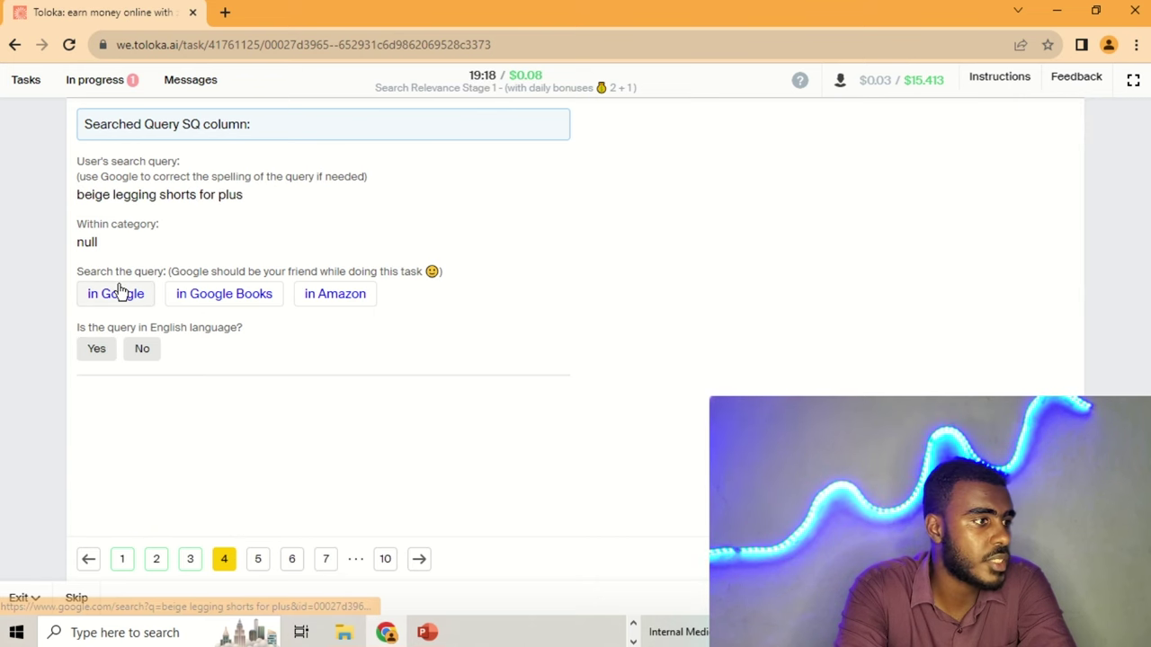
{"action": "left_click", "coordinate": [115, 293]}
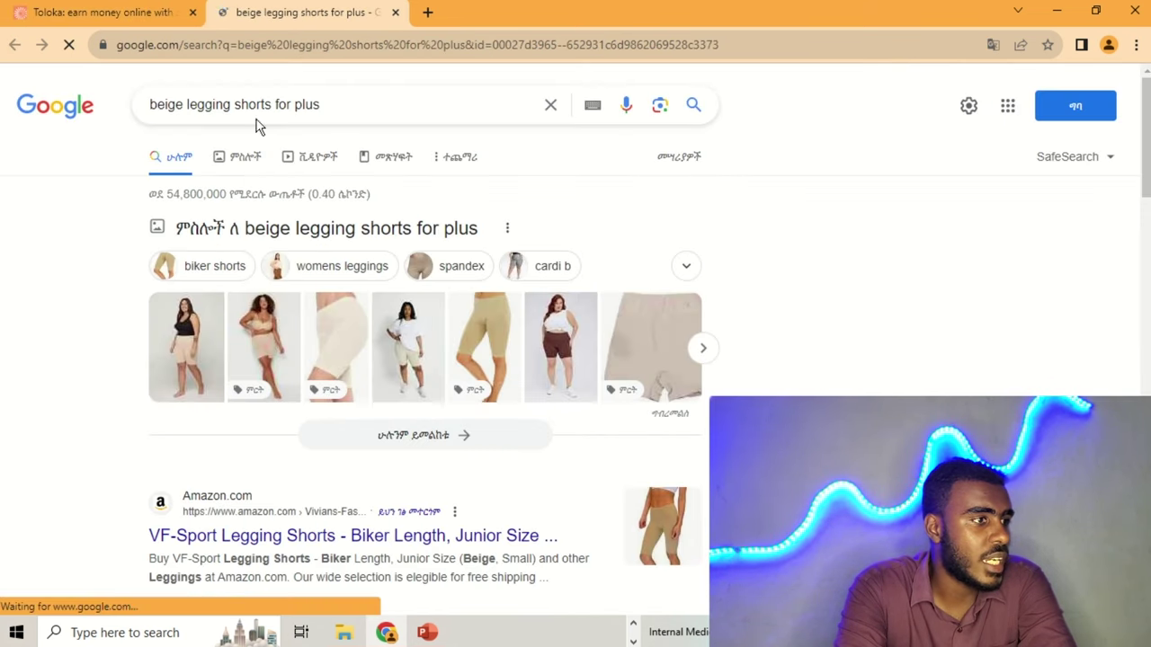
{"action": "left_click", "coordinate": [394, 13]}
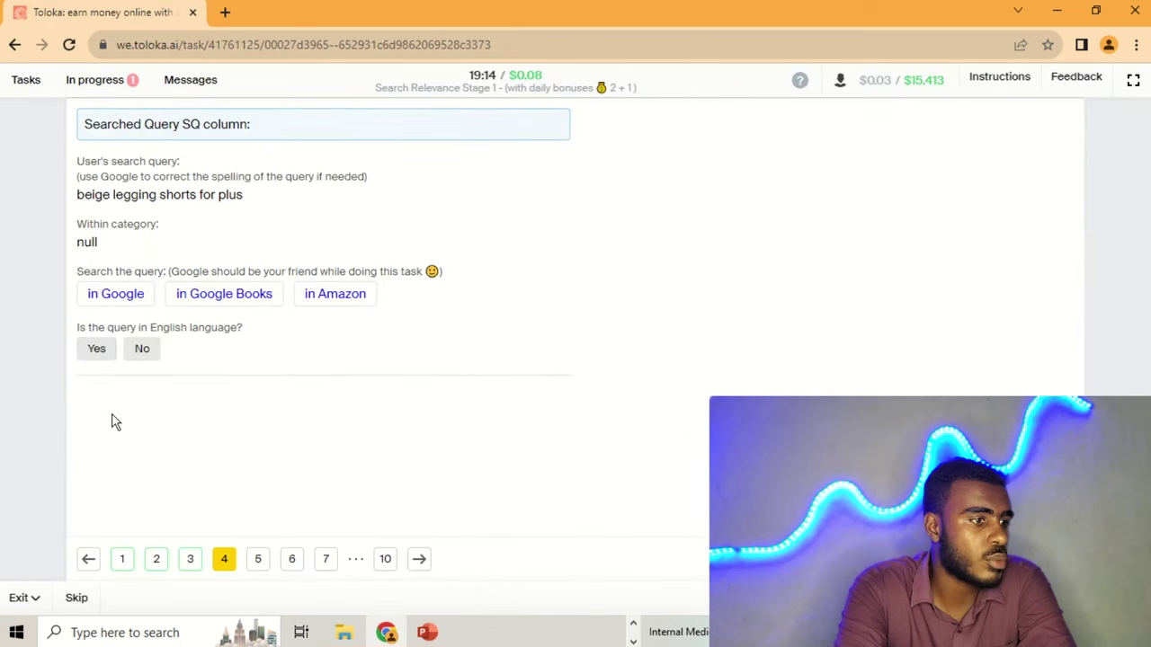
{"action": "left_click", "coordinate": [97, 358]}
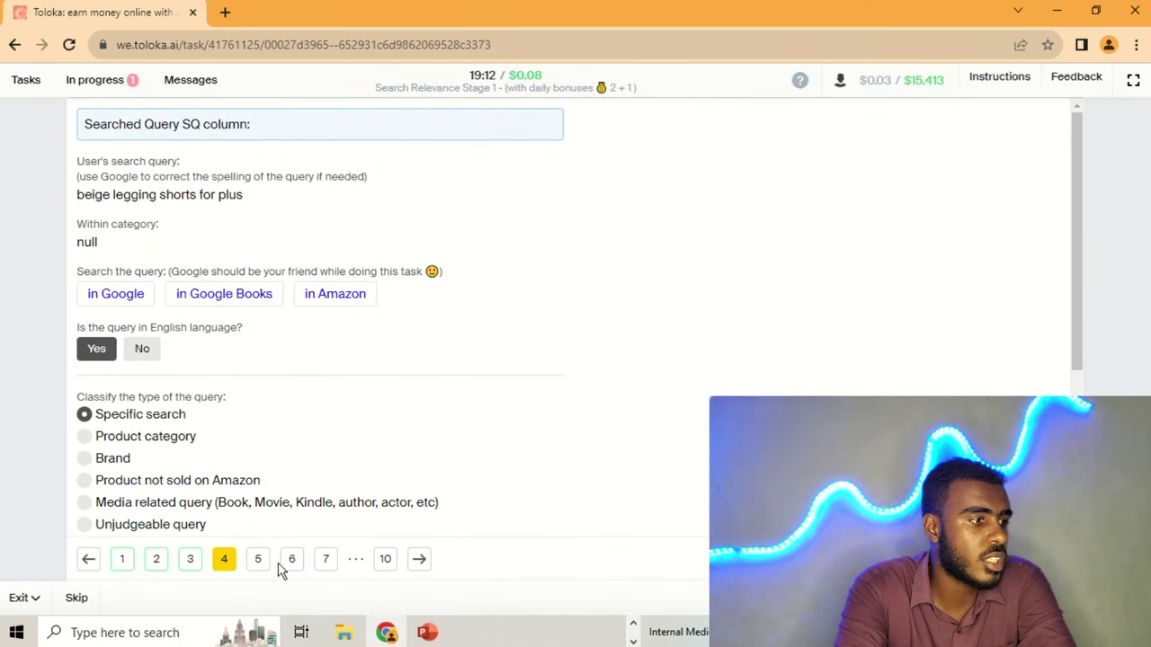
- Go to item 5, look up "furnitures" on Google, and mark it as English and Product category
{"action": "left_click", "coordinate": [258, 559]}
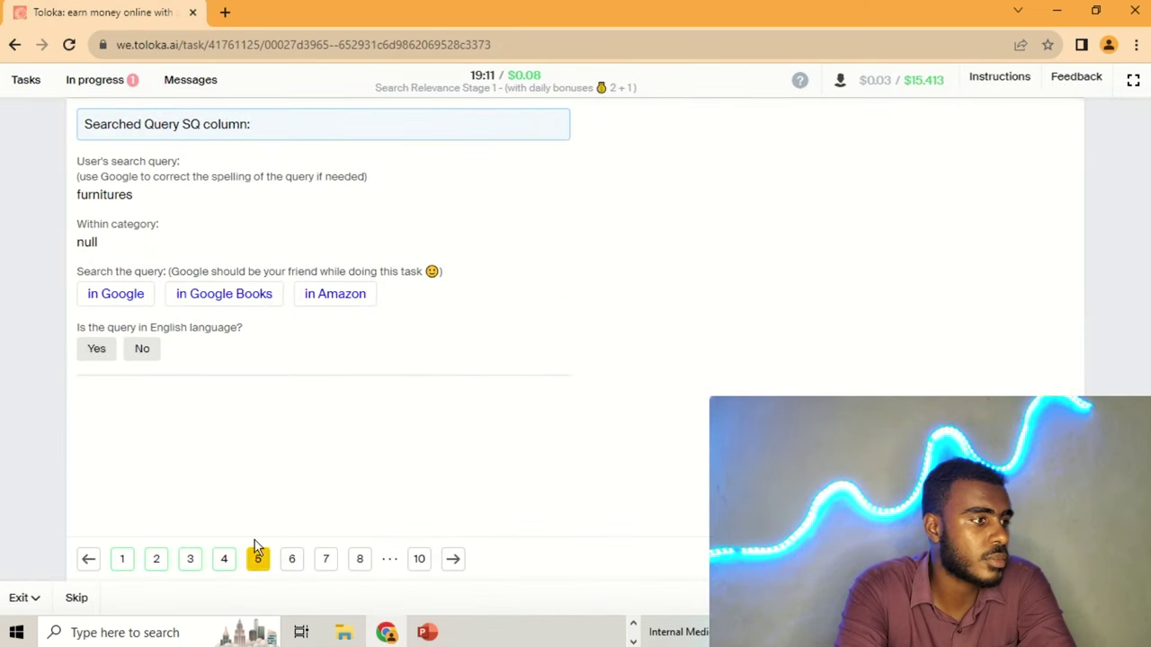
{"action": "left_click", "coordinate": [117, 295]}
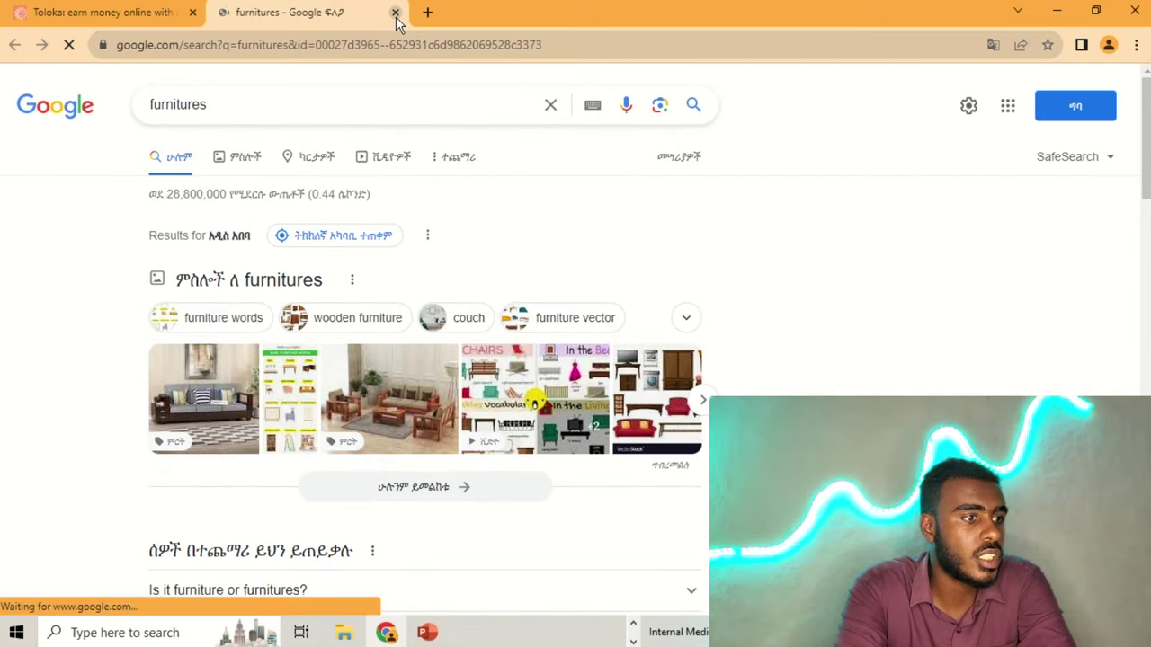
{"action": "left_click", "coordinate": [395, 13]}
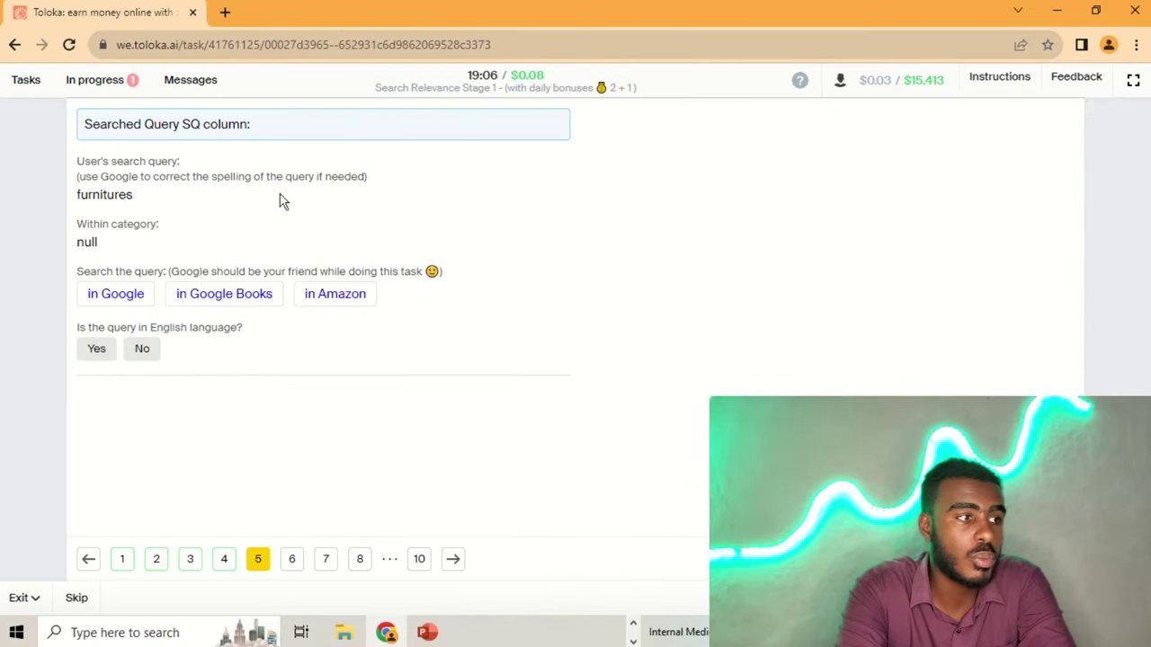
{"action": "left_click", "coordinate": [101, 355]}
{"action": "left_click", "coordinate": [114, 436]}
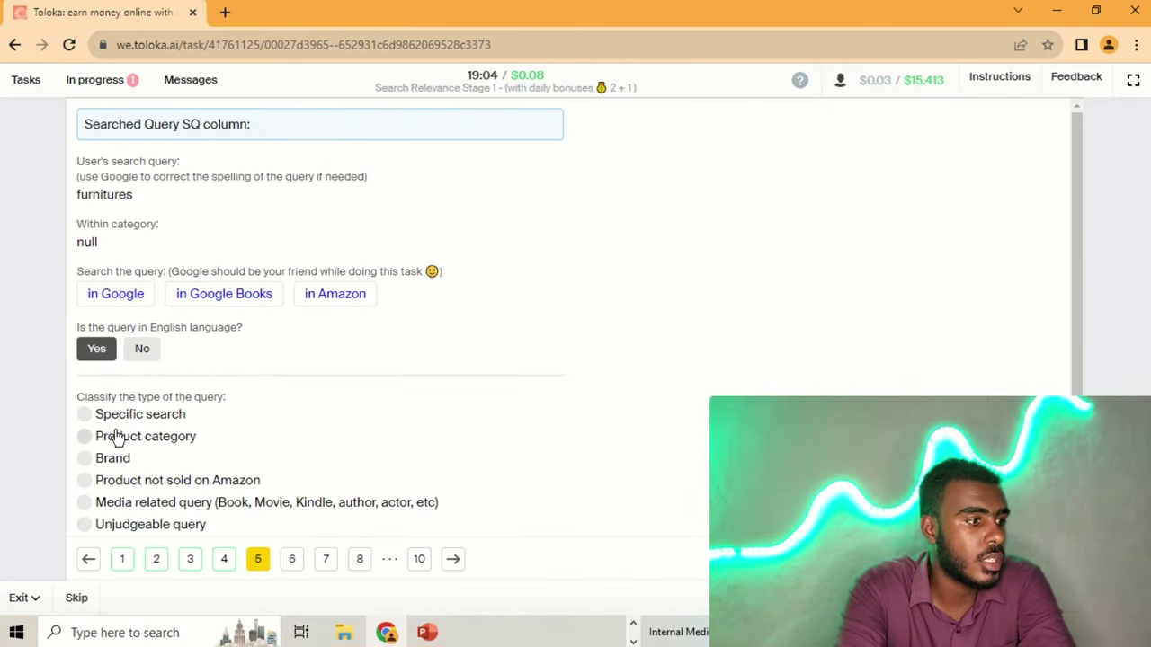
- Check the offered bed bug killer powder's product page and classify it as Irrelevant to the "furnitures" query
{"action": "left_click", "coordinate": [675, 188]}
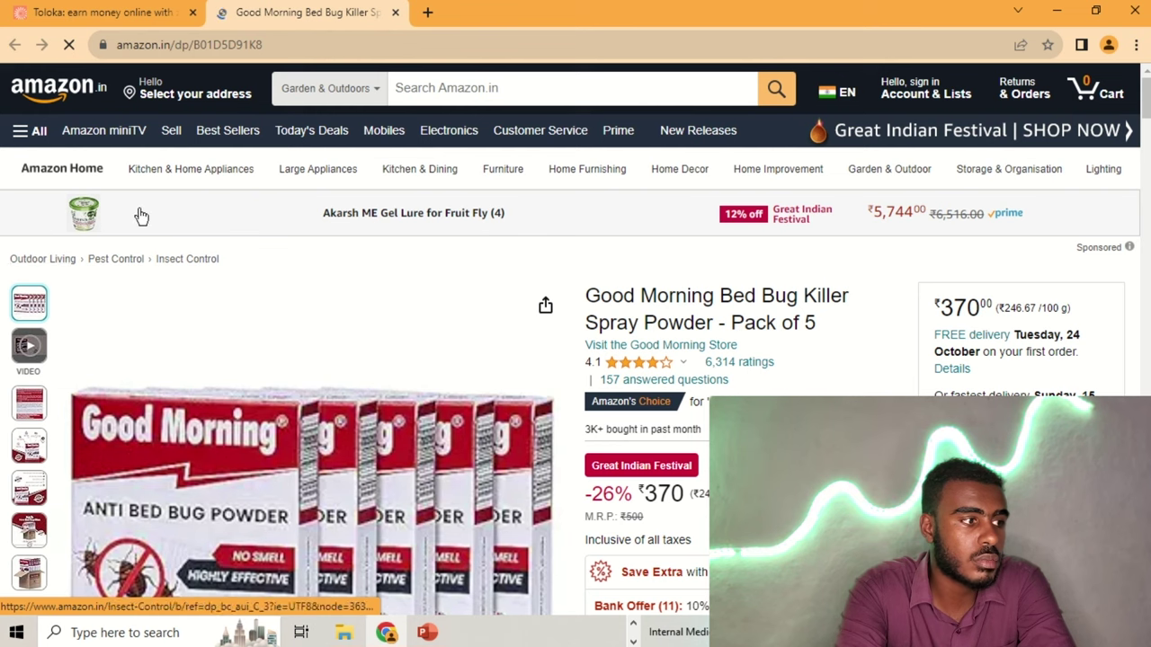
{"action": "left_click", "coordinate": [395, 12]}
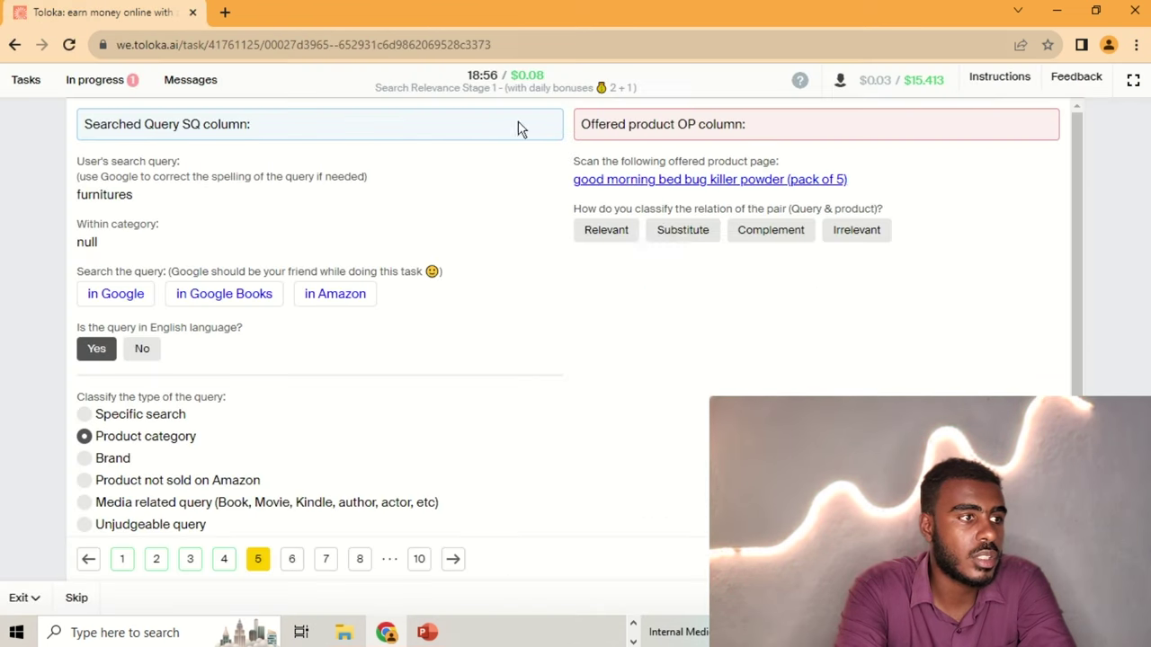
{"action": "left_click", "coordinate": [843, 234]}
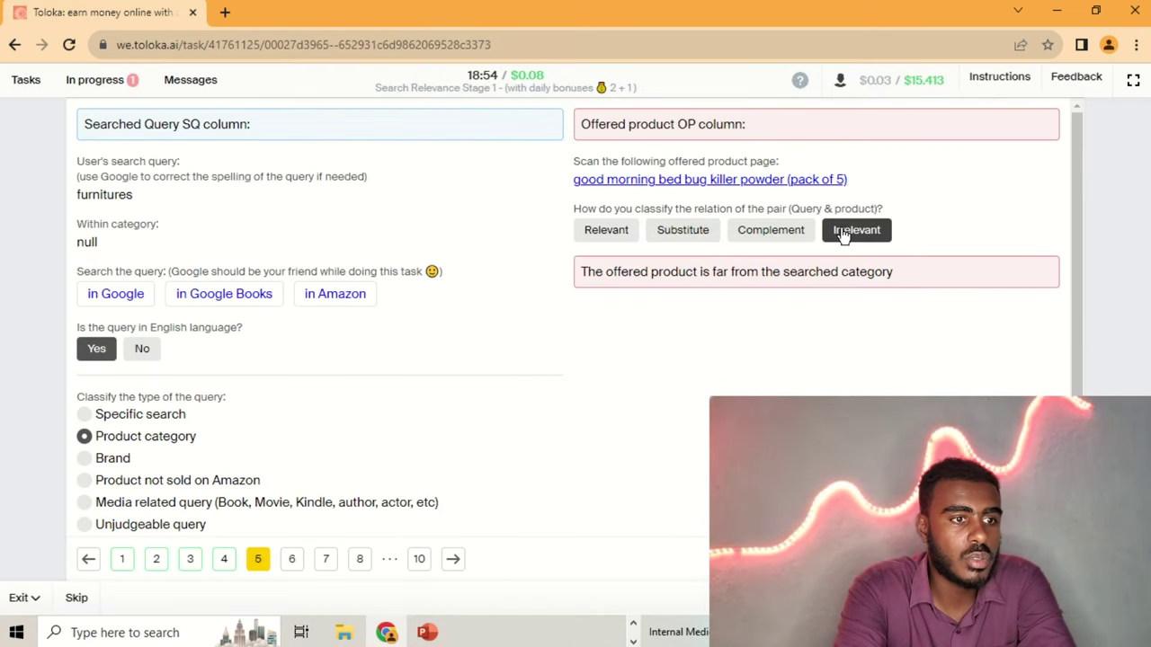
- Go to item 6, look up "cute ravens" on Google, and mark it as English and Product not sold on Amazon
{"action": "left_click", "coordinate": [295, 561]}
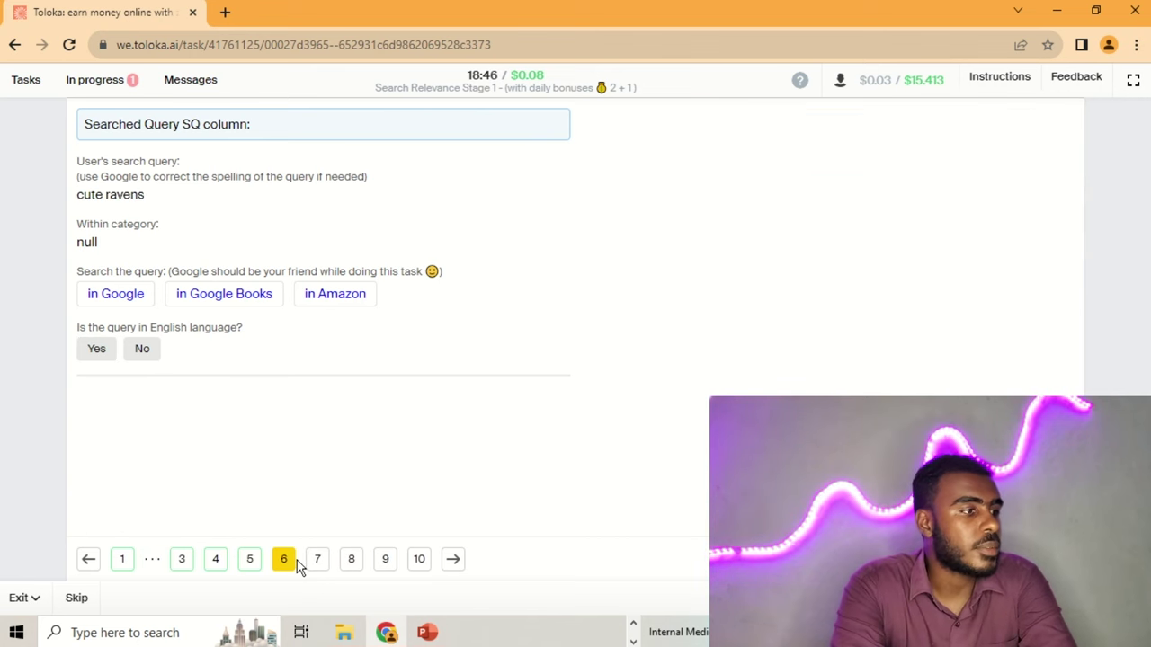
{"action": "left_click", "coordinate": [108, 290]}
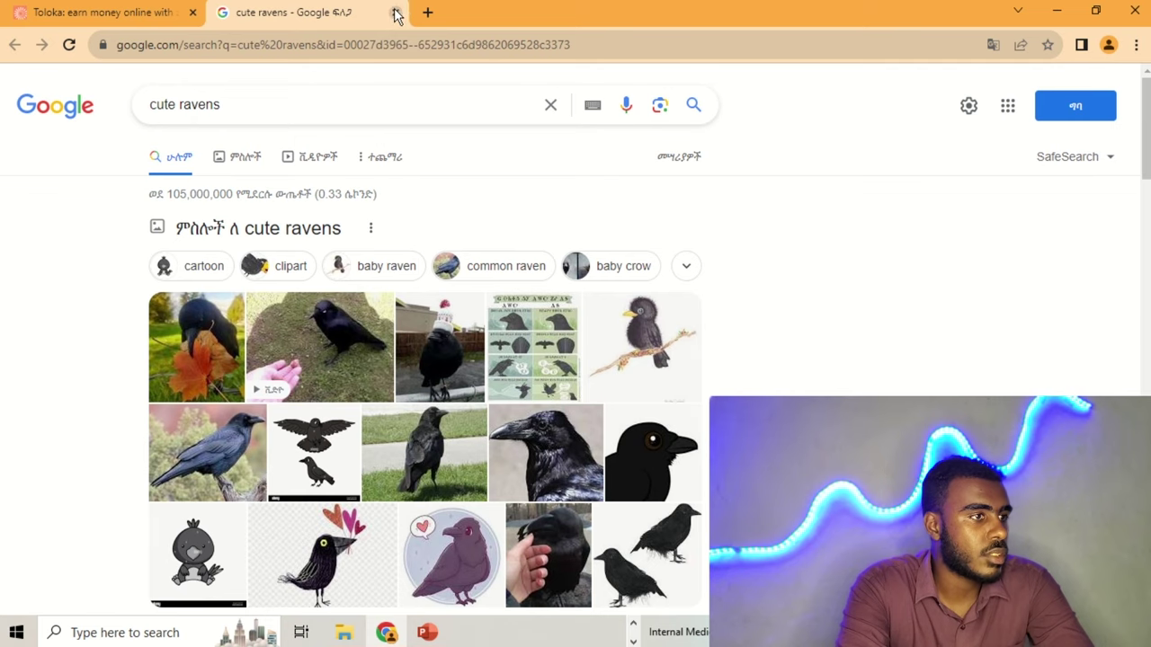
{"action": "left_click", "coordinate": [396, 14]}
{"action": "left_click", "coordinate": [108, 347]}
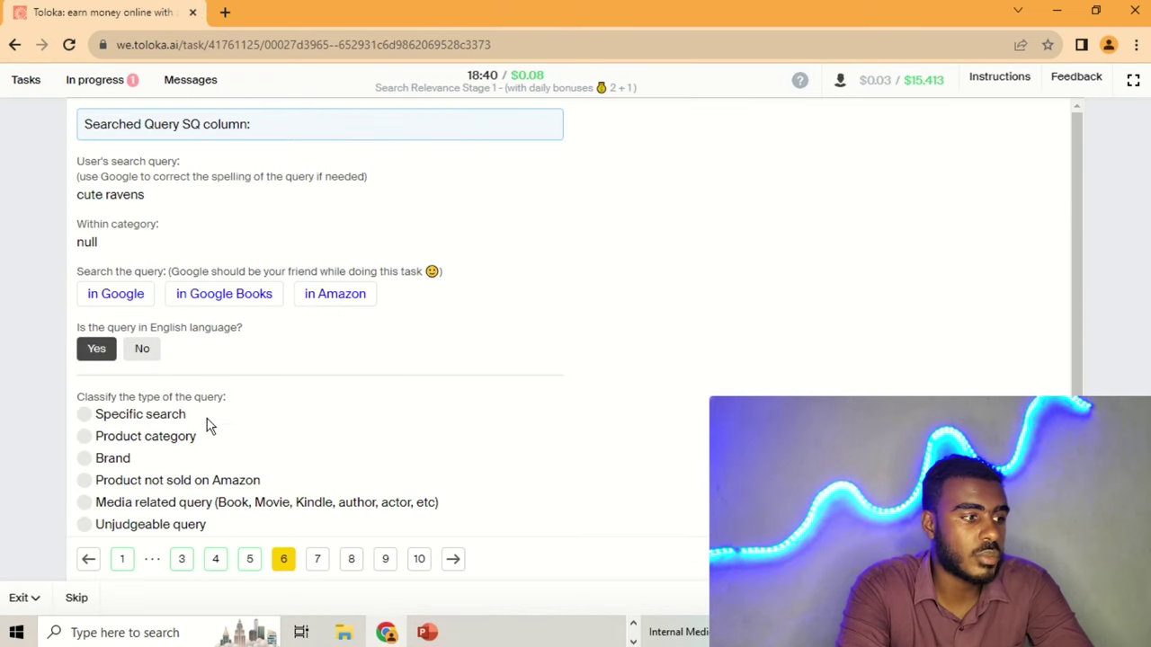
{"action": "left_click", "coordinate": [207, 484]}
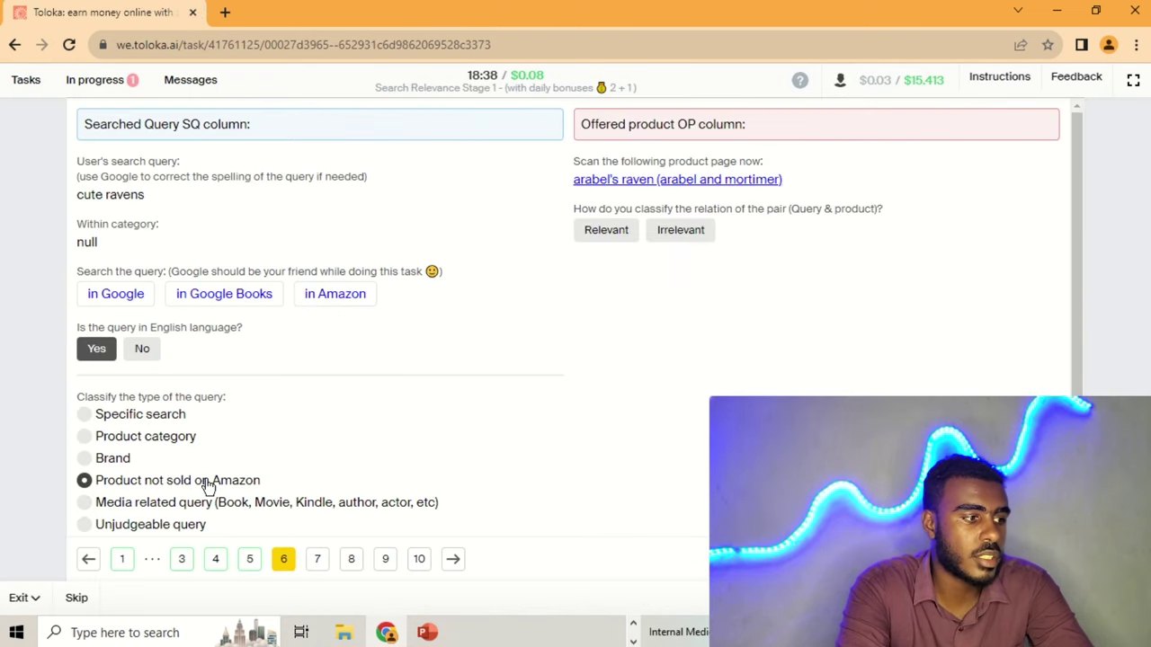
- Recheck "cute ravens" on Google, open the offered "arabel's raven" product page, and classify the product as Relevant
{"action": "left_click", "coordinate": [121, 300]}
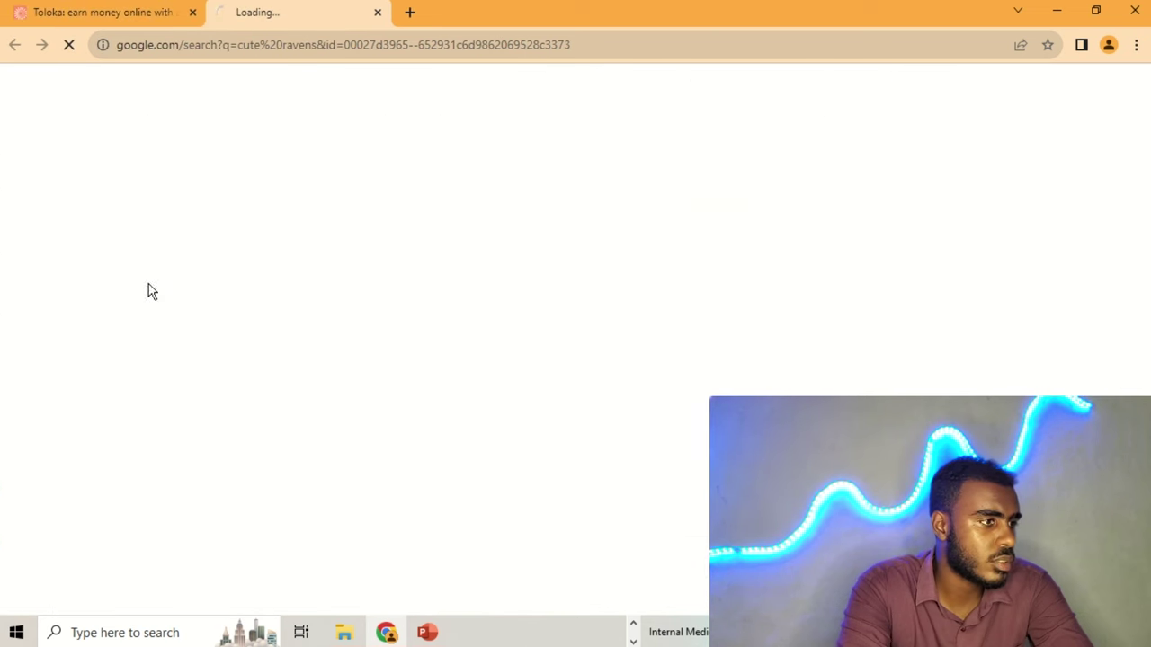
{"action": "scroll", "coordinate": [427, 283], "scroll_direction": "down", "scroll_amount": 1}
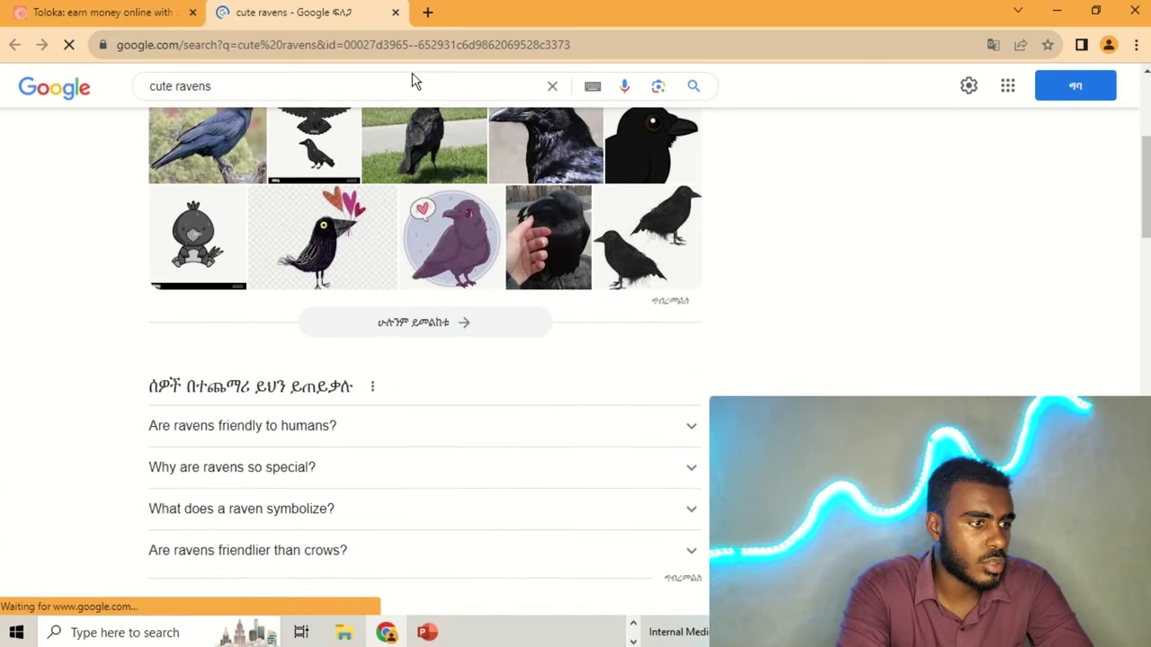
{"action": "left_click", "coordinate": [394, 11]}
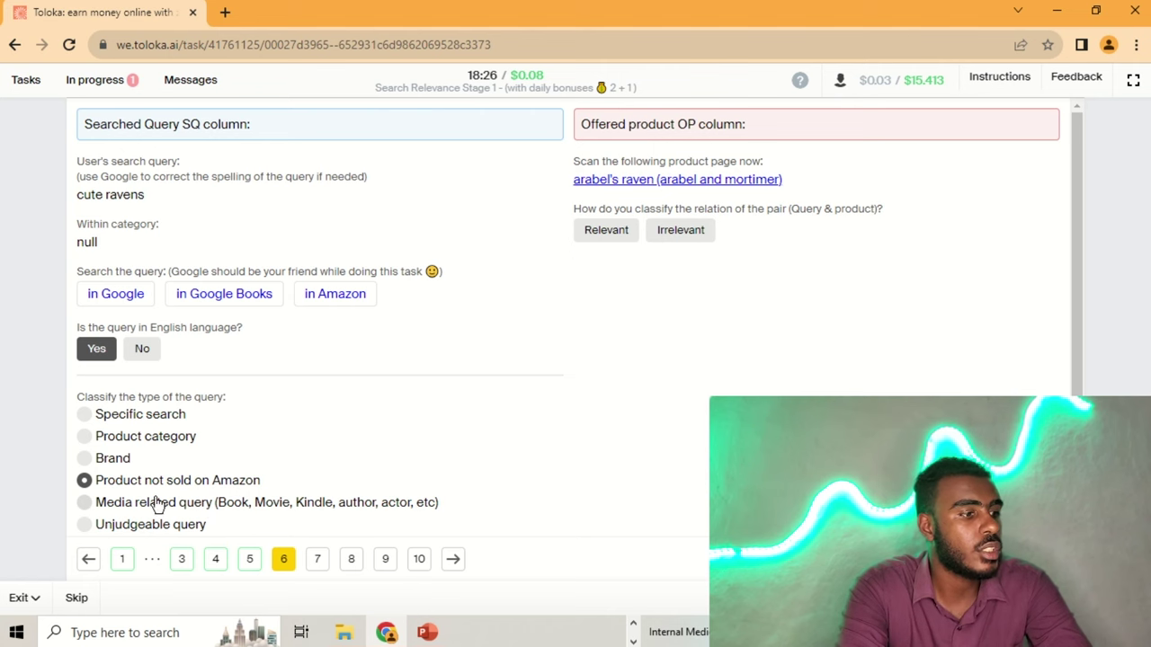
{"action": "left_click", "coordinate": [645, 182]}
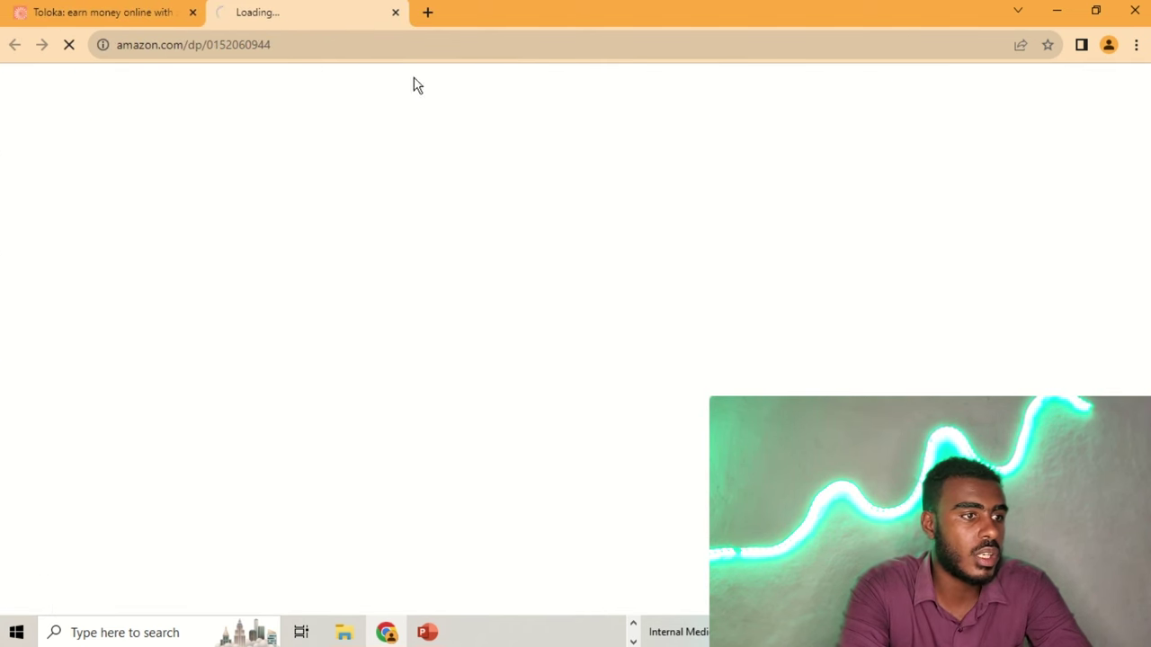
{"action": "left_click", "coordinate": [395, 12]}
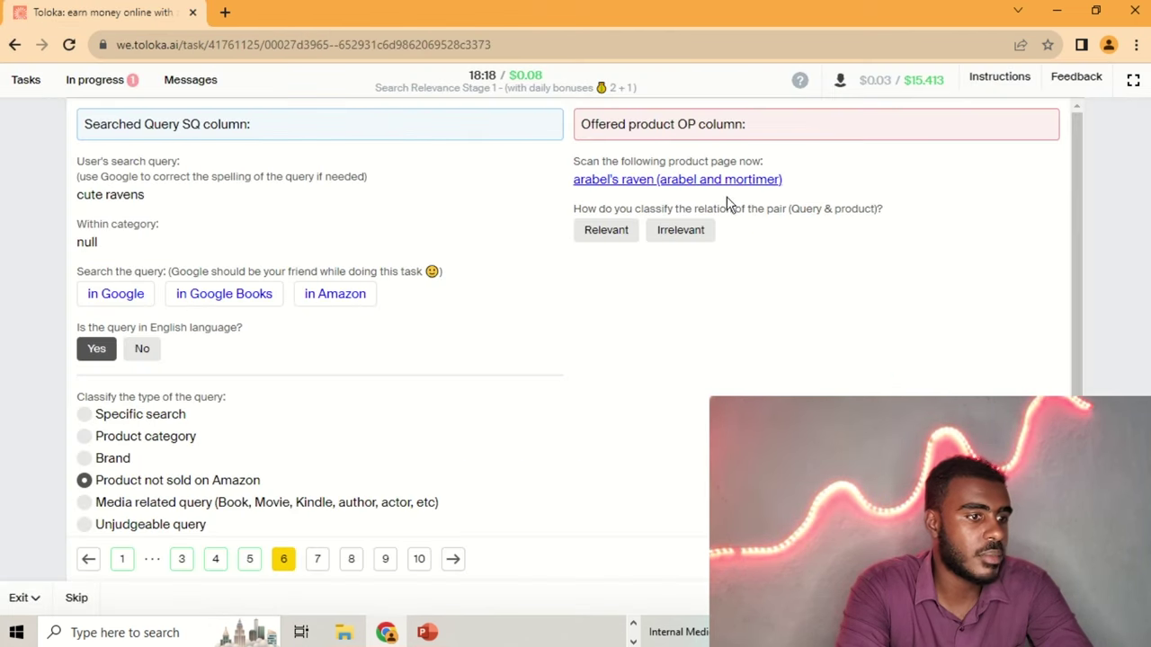
{"action": "left_click", "coordinate": [628, 236]}
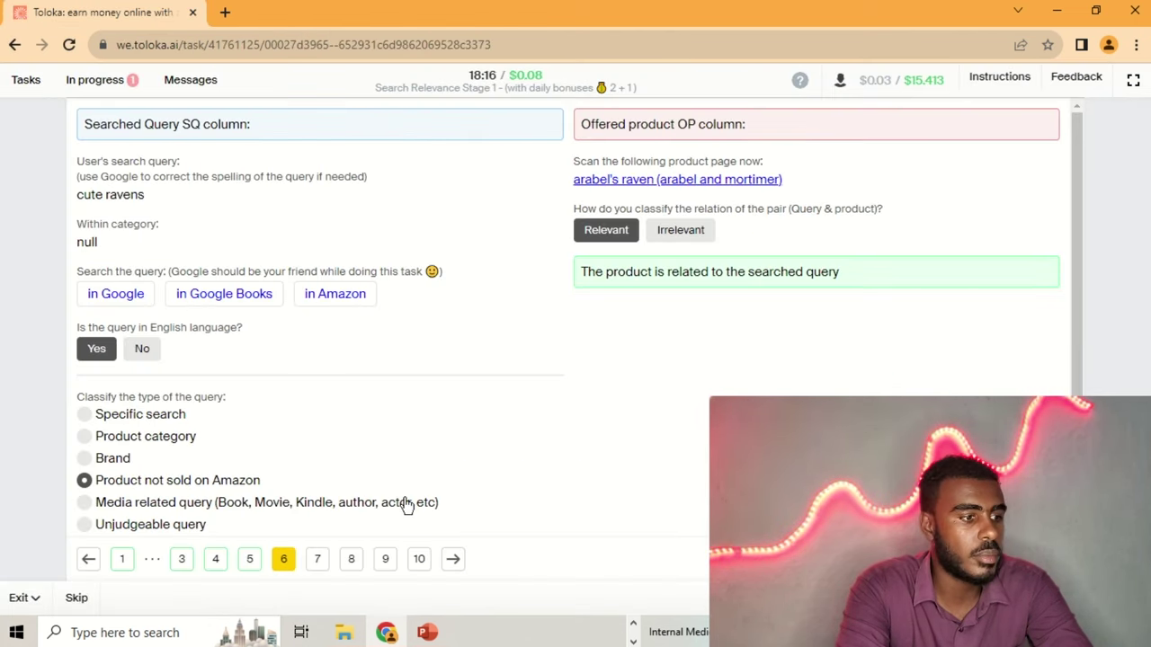
- Go to item 7, look up "cheap shirts for women under 5 dollars" on Google, and mark it as English and Specific search
{"action": "left_click", "coordinate": [314, 559]}
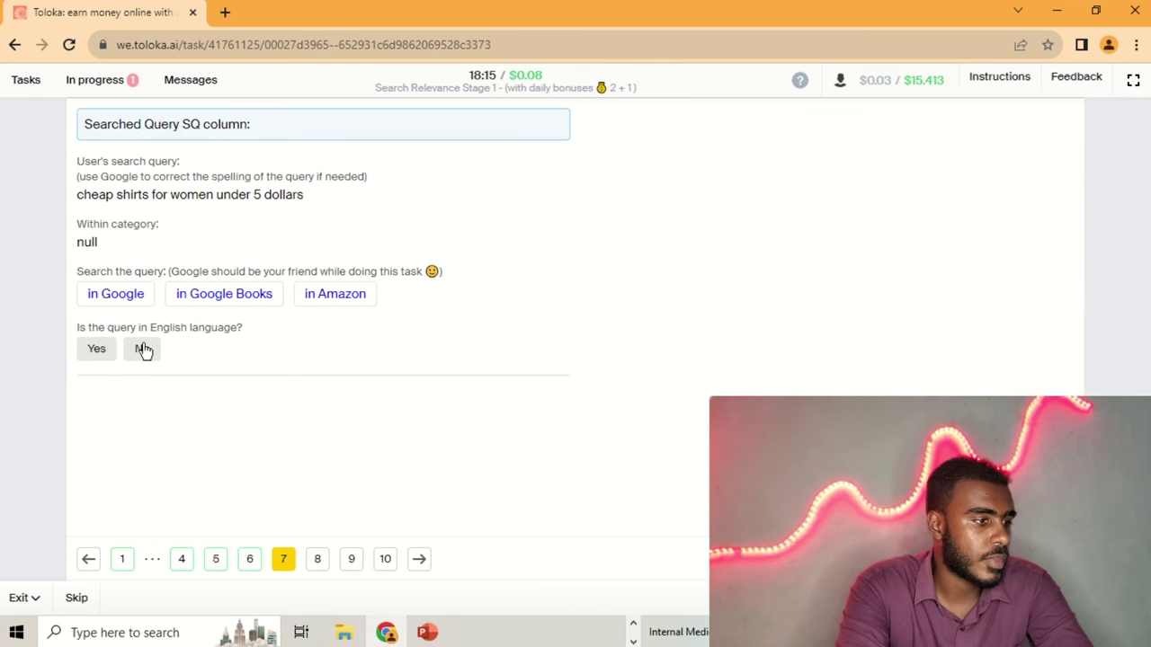
{"action": "left_click", "coordinate": [113, 296]}
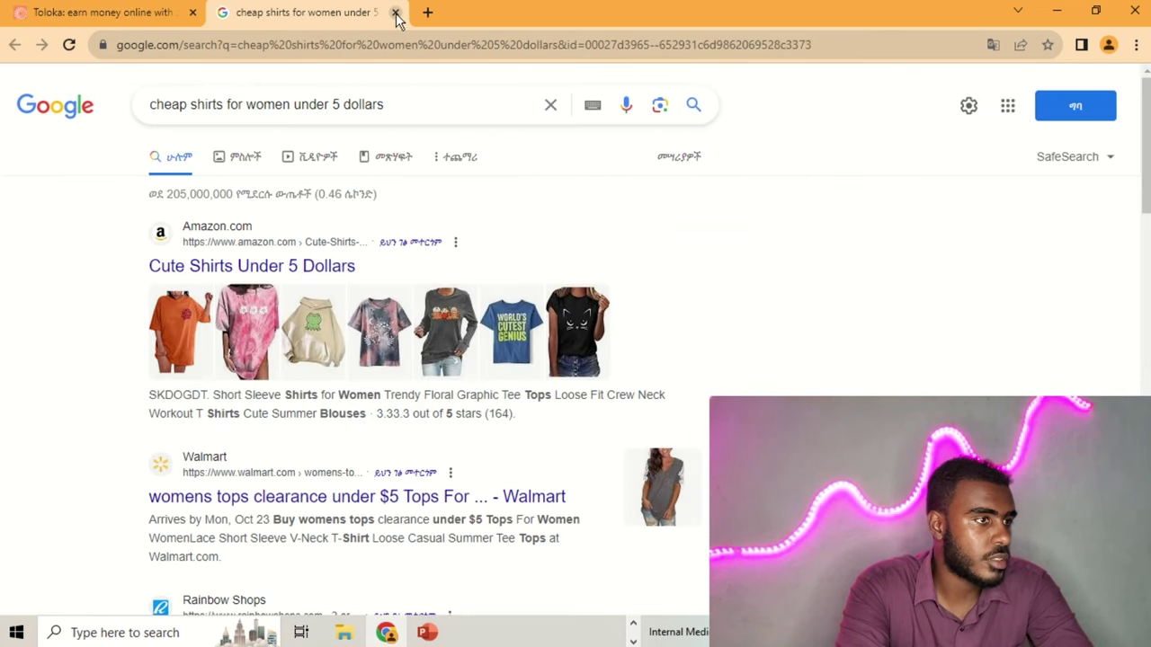
{"action": "left_click", "coordinate": [396, 13]}
{"action": "left_click", "coordinate": [94, 356]}
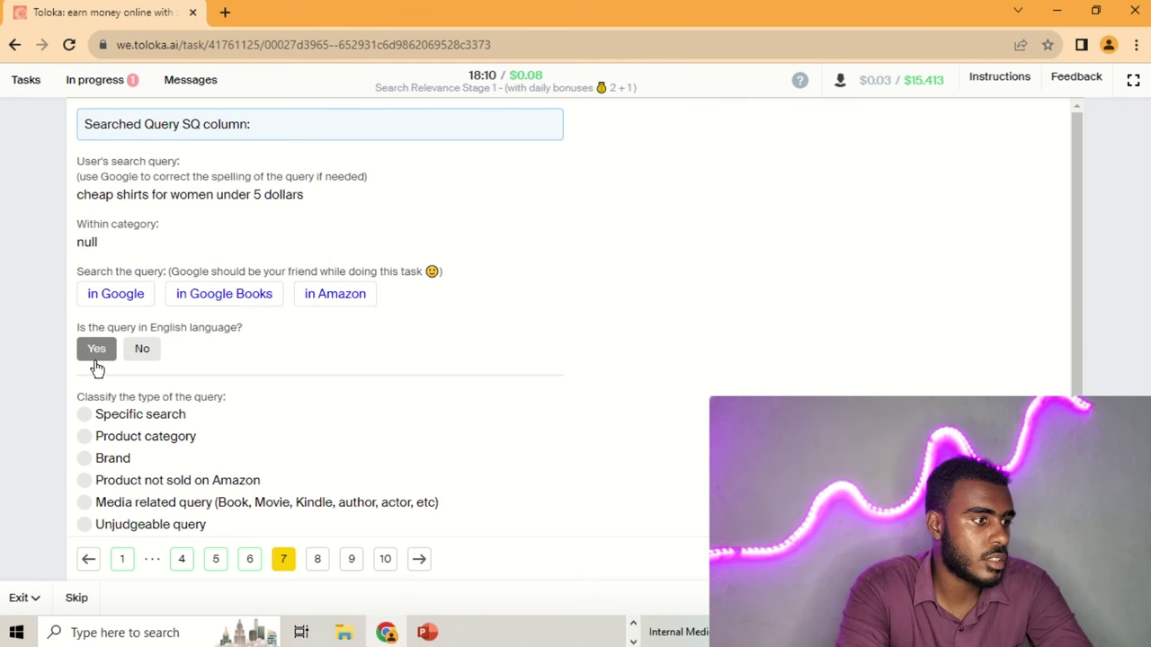
{"action": "left_click", "coordinate": [132, 420]}
- Go to item 8, look up "snow white" on Google, and mark it as English and Media related query
{"action": "left_click", "coordinate": [315, 561]}
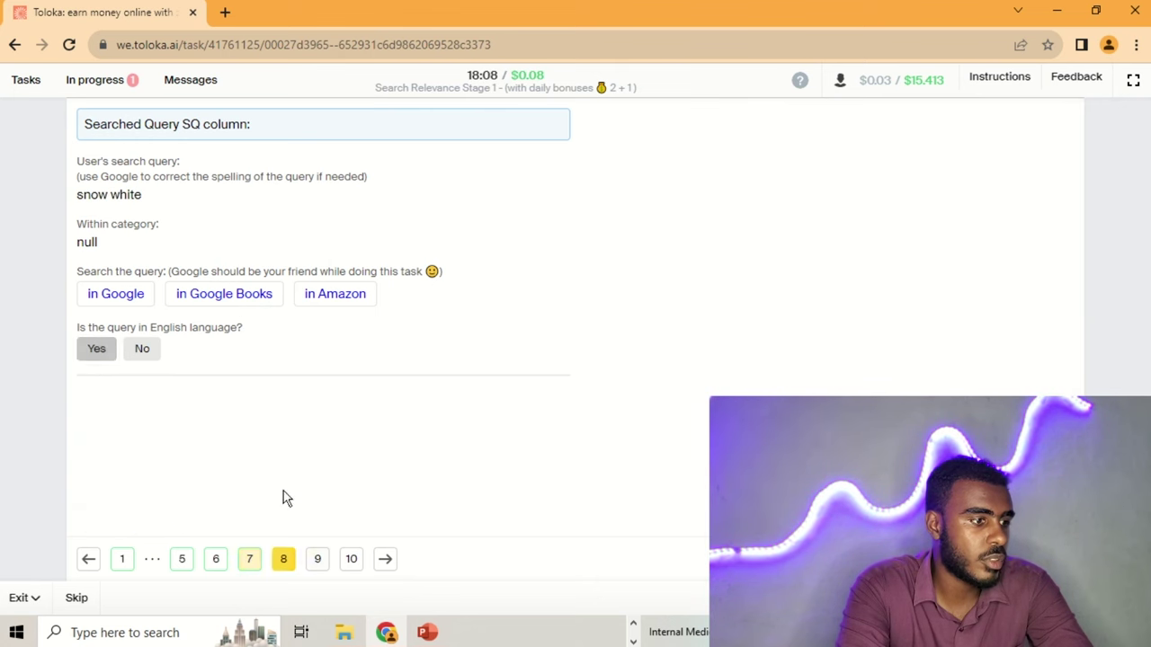
{"action": "left_click", "coordinate": [133, 296]}
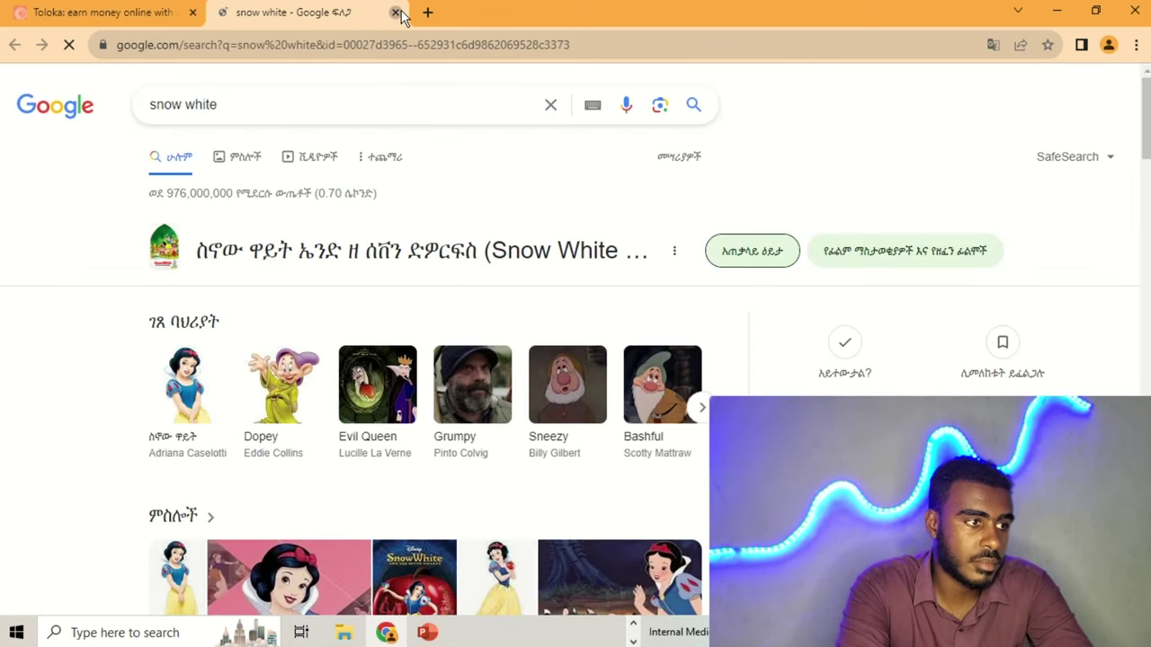
{"action": "left_click", "coordinate": [395, 13]}
{"action": "left_click", "coordinate": [97, 351]}
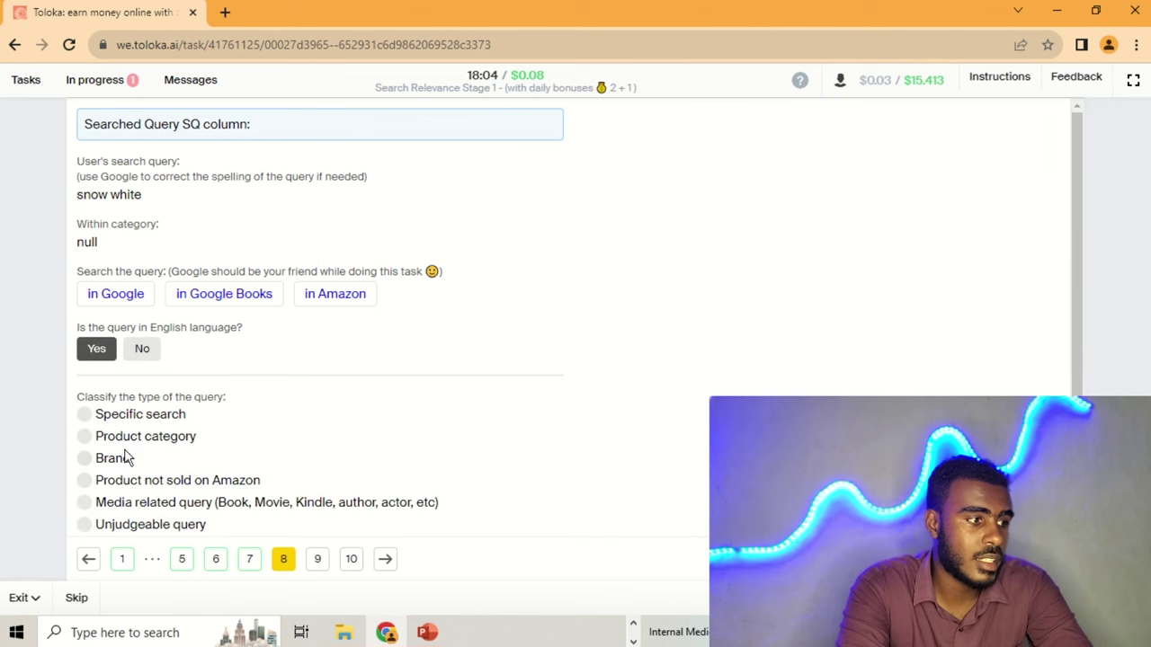
{"action": "left_click", "coordinate": [133, 504]}
- Go to item 9, look up "compass for geometry" on Google, and mark it as English and Specific search
{"action": "left_click", "coordinate": [315, 559]}
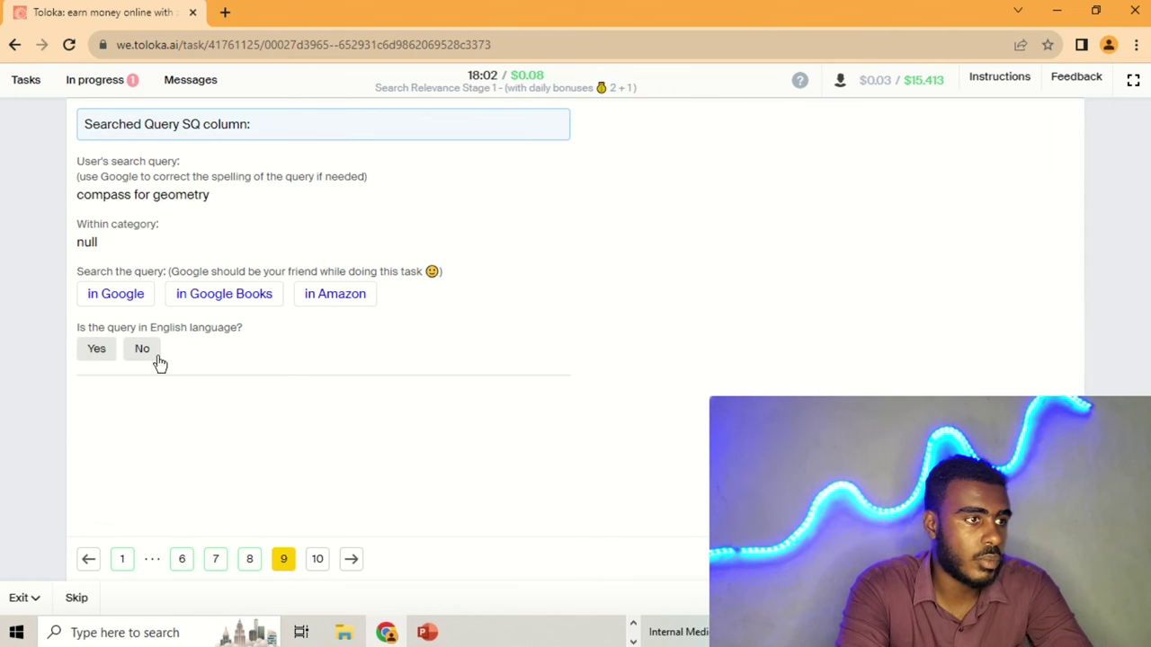
{"action": "left_click", "coordinate": [120, 296]}
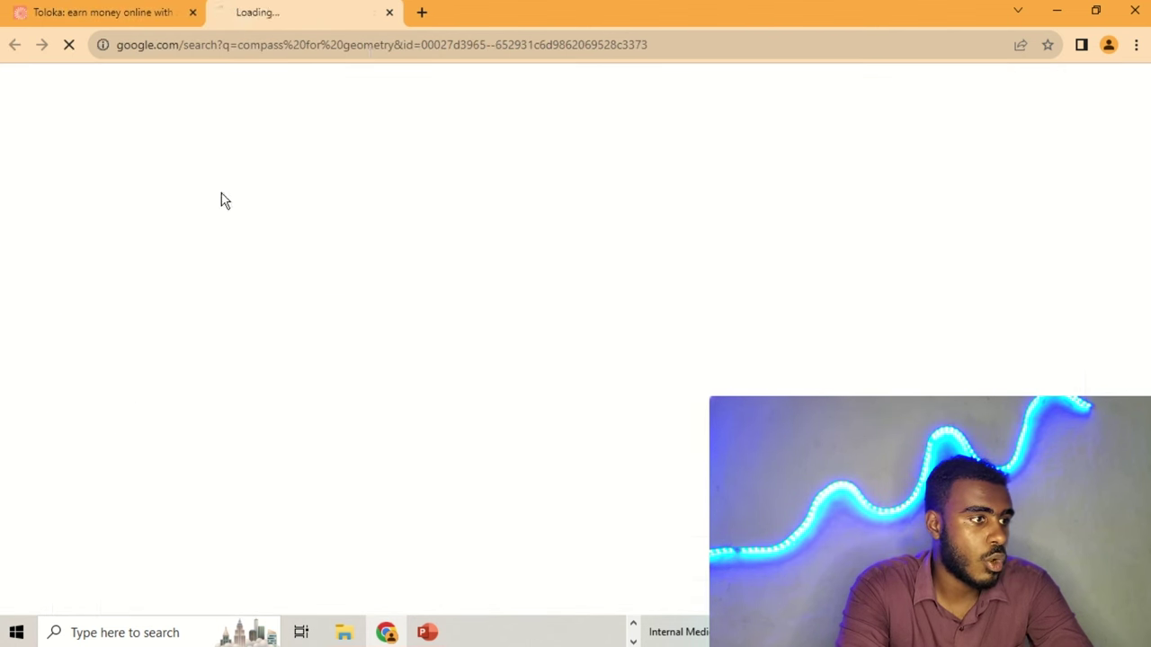
{"action": "left_click", "coordinate": [389, 12]}
{"action": "left_click", "coordinate": [96, 350]}
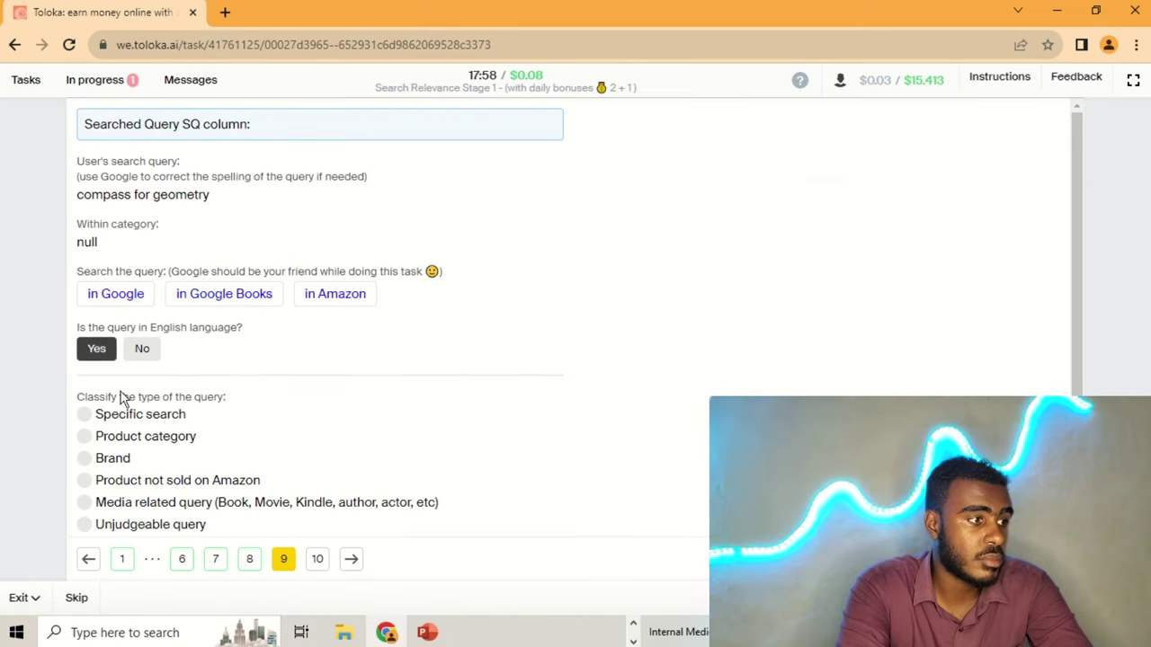
{"action": "left_click", "coordinate": [135, 413]}
- Go to item 10, look up "michigan wolverines jacket full zip" on Google, mark it as English and Specific search, and submit the set
{"action": "left_click", "coordinate": [317, 559]}
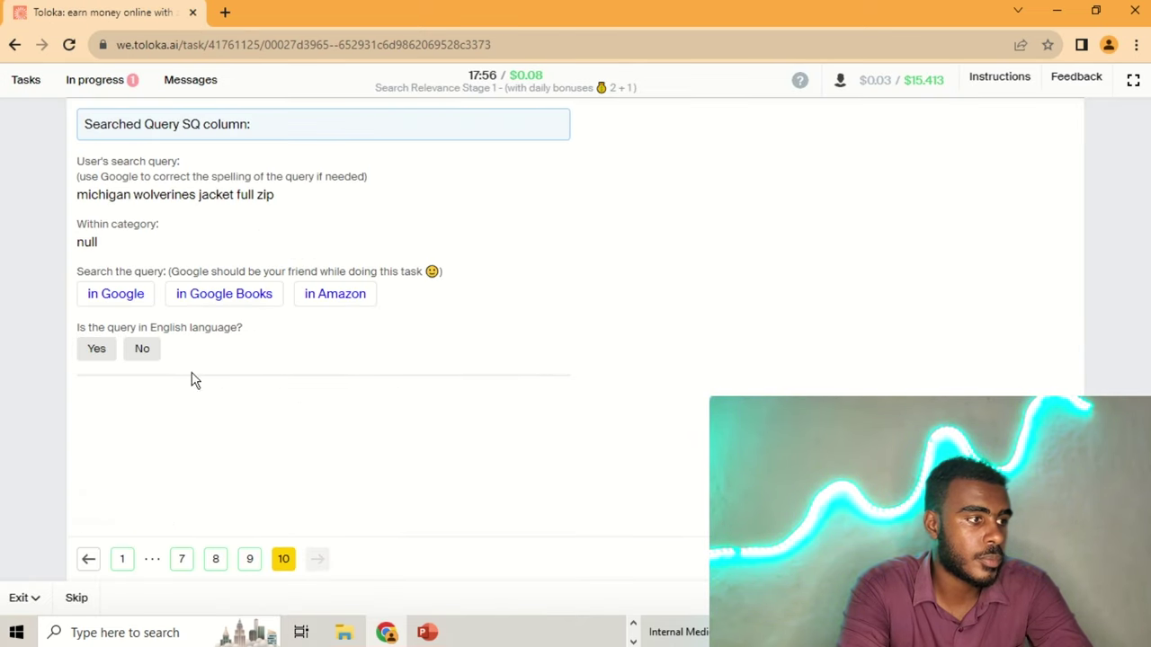
{"action": "left_click", "coordinate": [124, 300]}
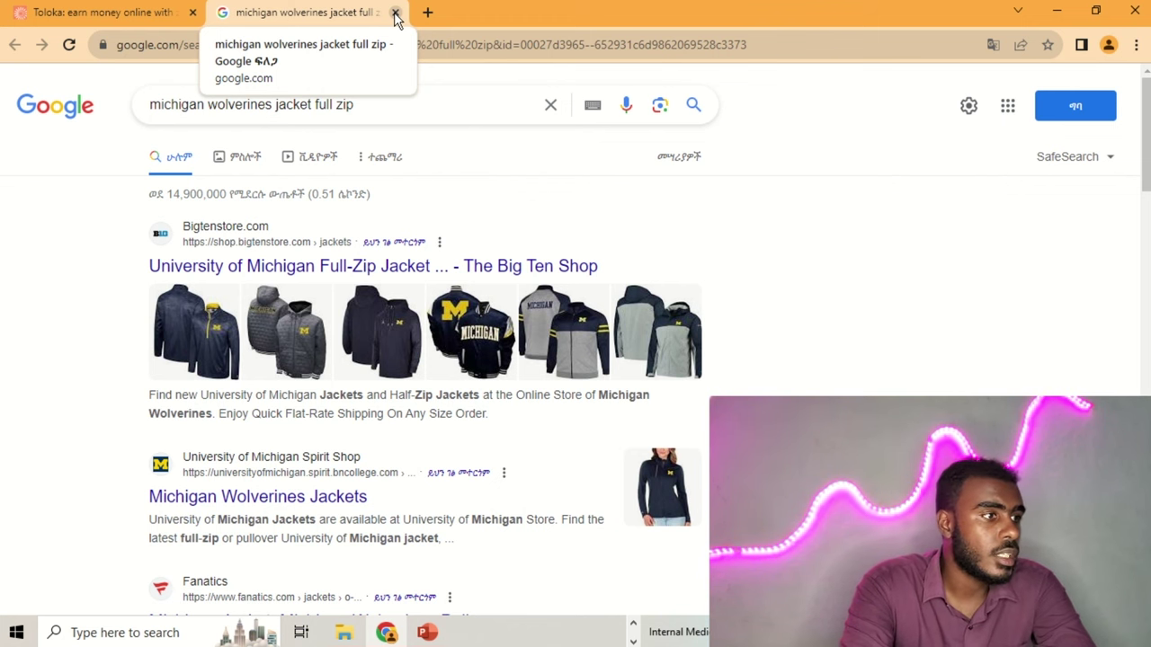
{"action": "left_click", "coordinate": [395, 13]}
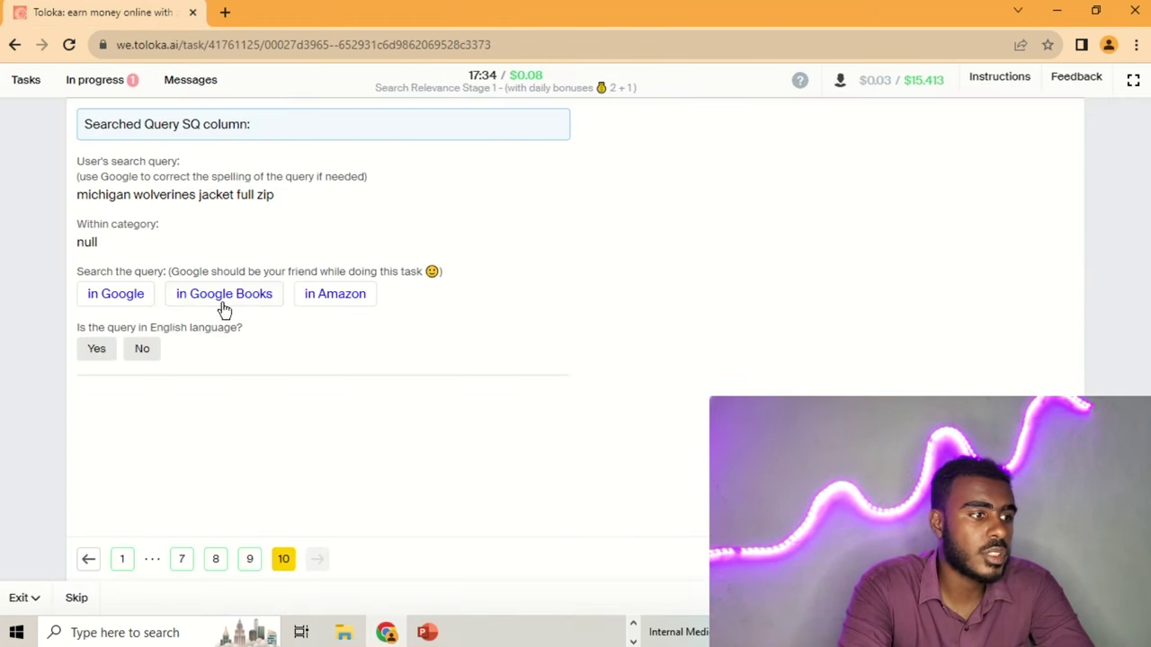
{"action": "left_click", "coordinate": [111, 356]}
{"action": "left_click", "coordinate": [143, 418]}
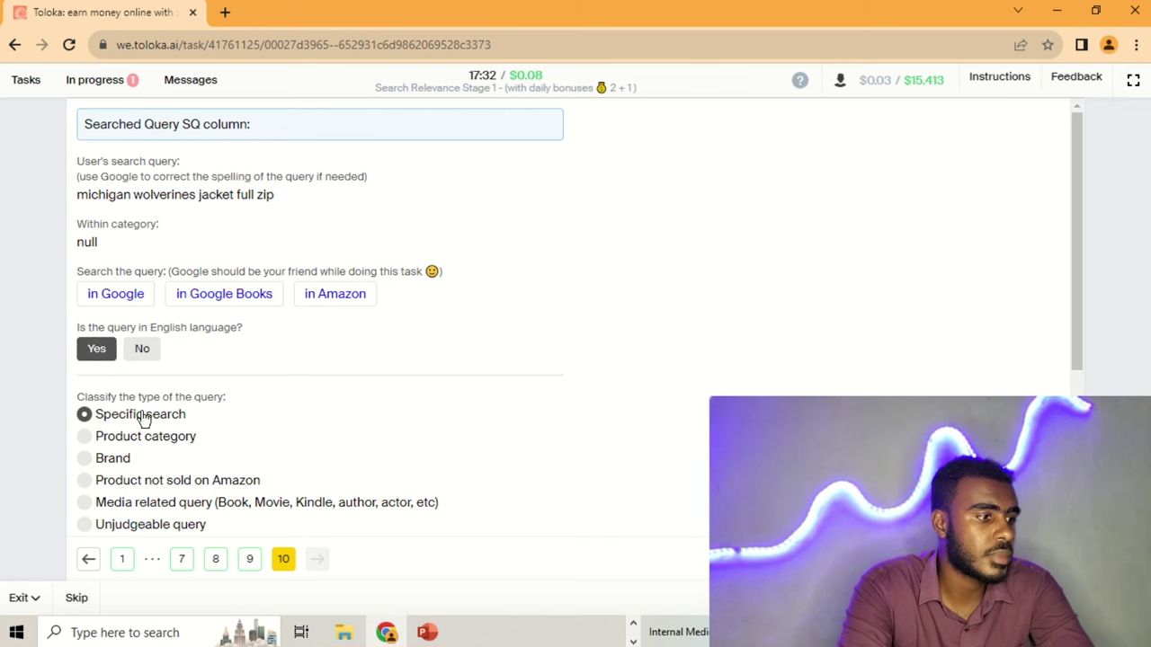
{"action": "key", "text": "Return"}
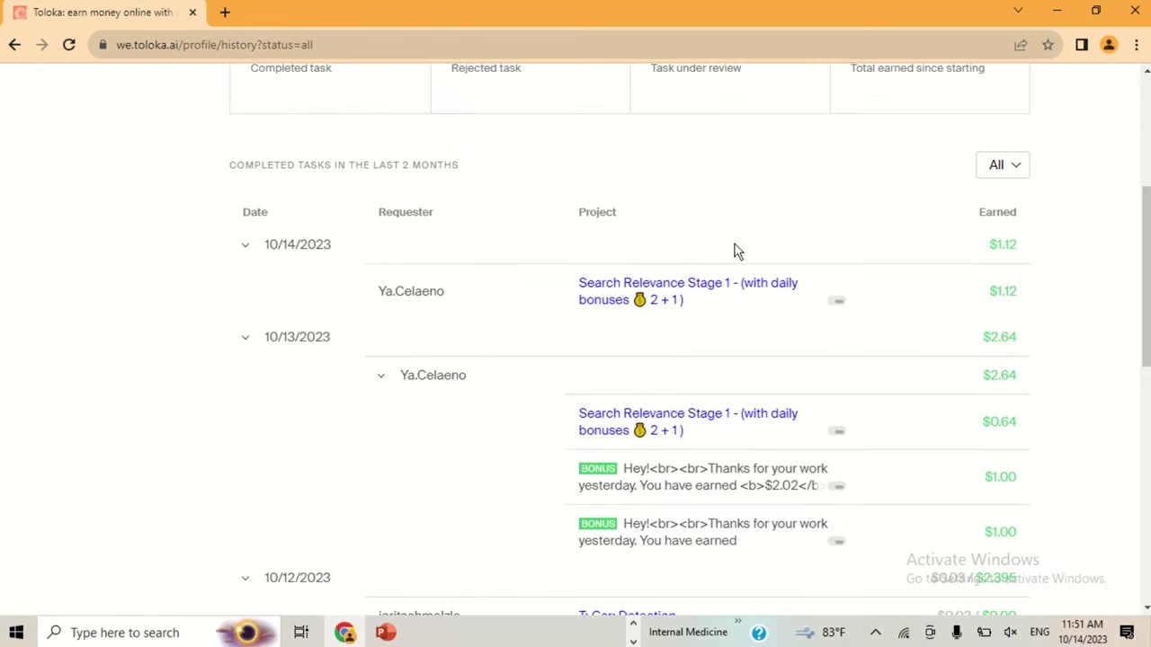
- Examine the 10/14/2023 earnings for Search Relevance Stage 1 in the completed tasks history
{"action": "scroll", "coordinate": [733, 247], "scroll_direction": "down", "scroll_amount": 3}
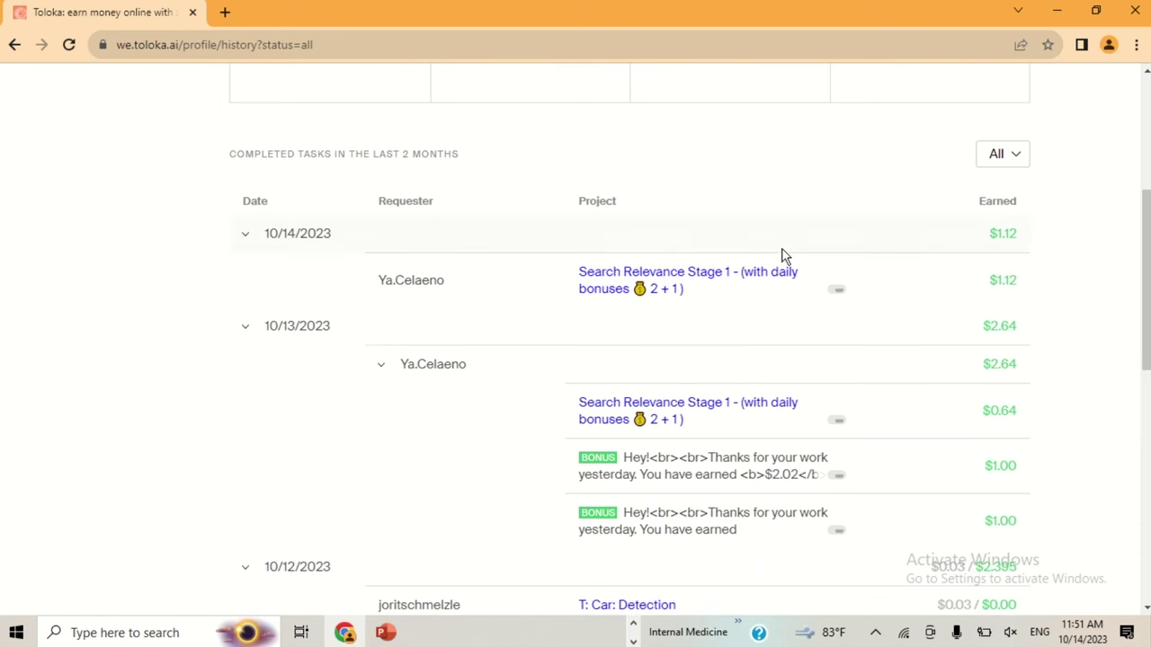
{"action": "left_click_drag", "start_coordinate": [1041, 285], "coordinate": [987, 286]}
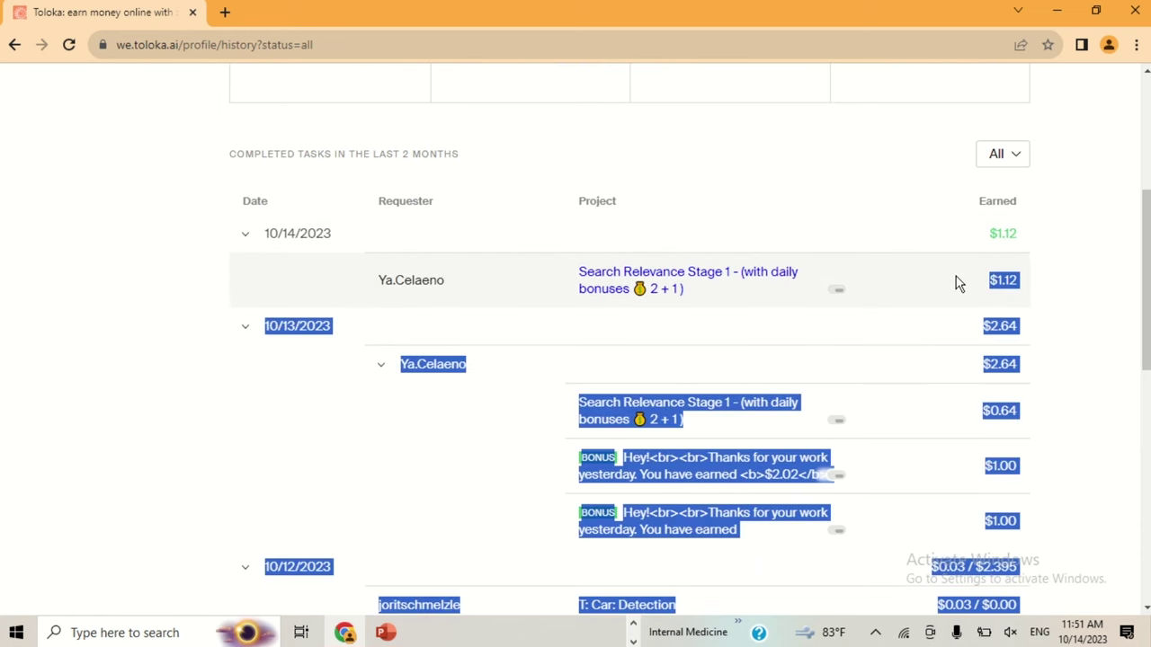
{"action": "left_click", "coordinate": [955, 276]}
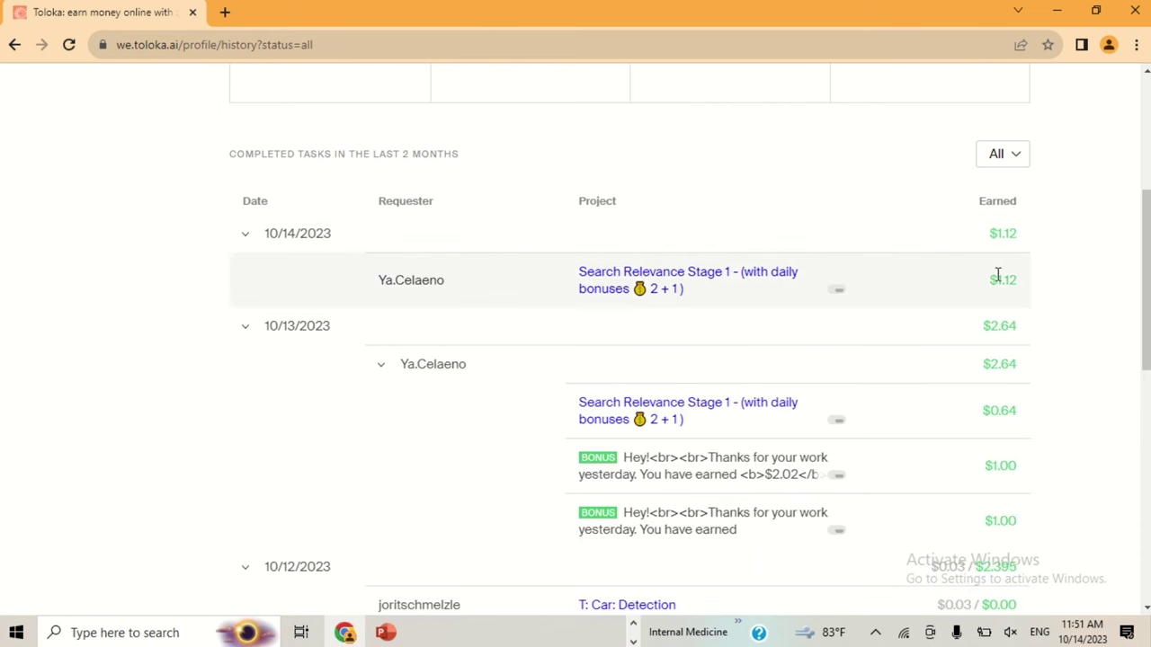